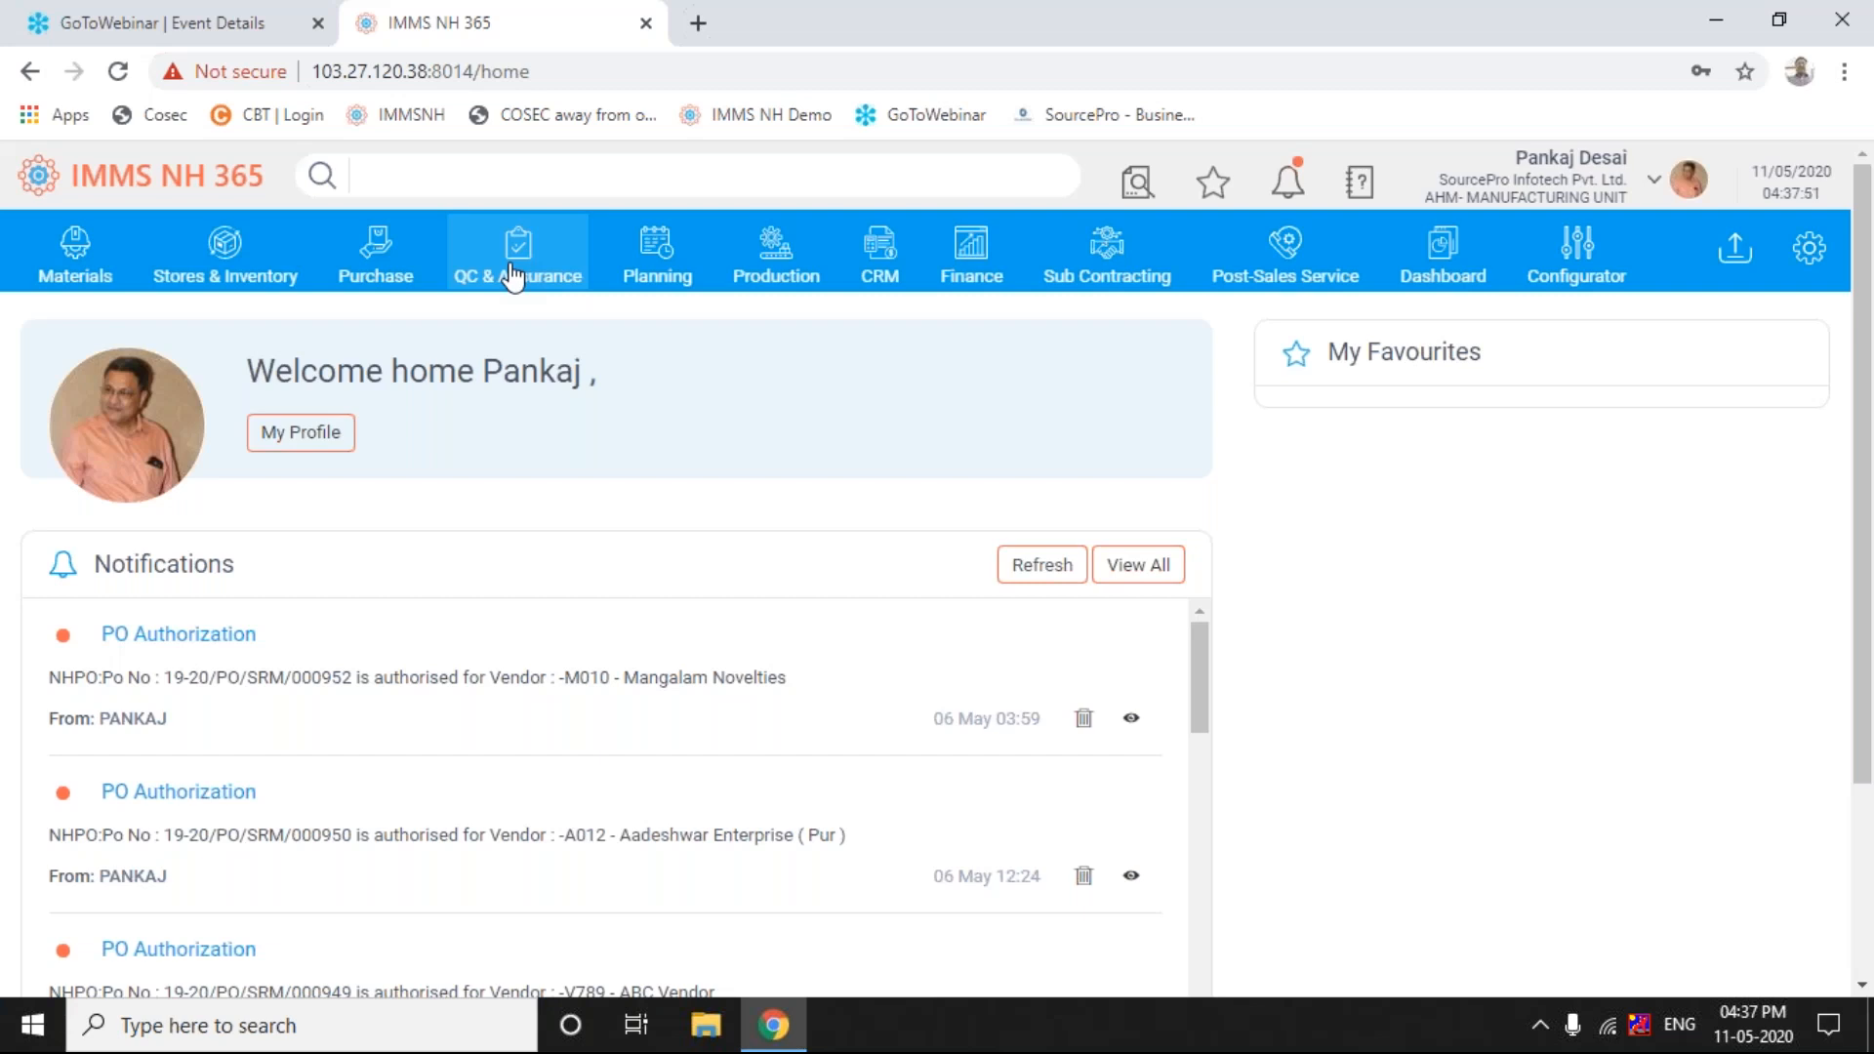
# - Start a new QC Entry For GRN record from the QC & Assurance functions
pyautogui.click(511, 277)
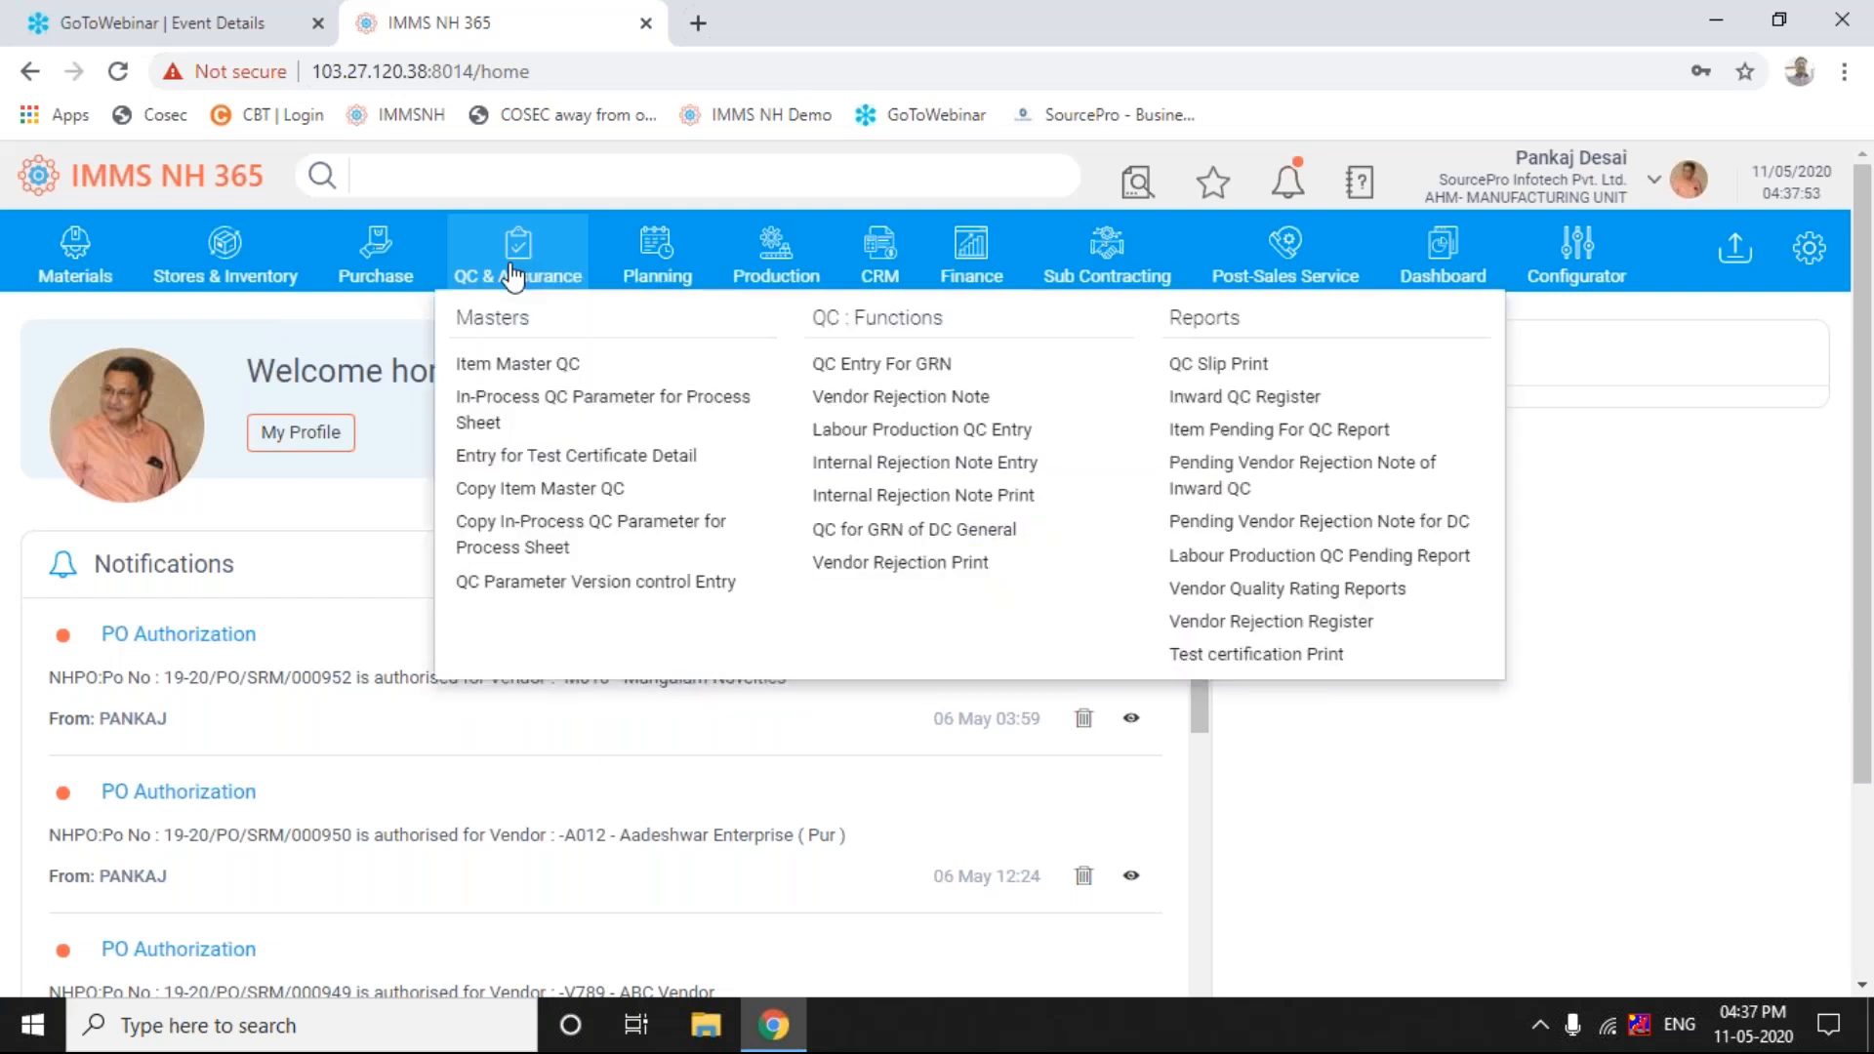
pyautogui.click(846, 369)
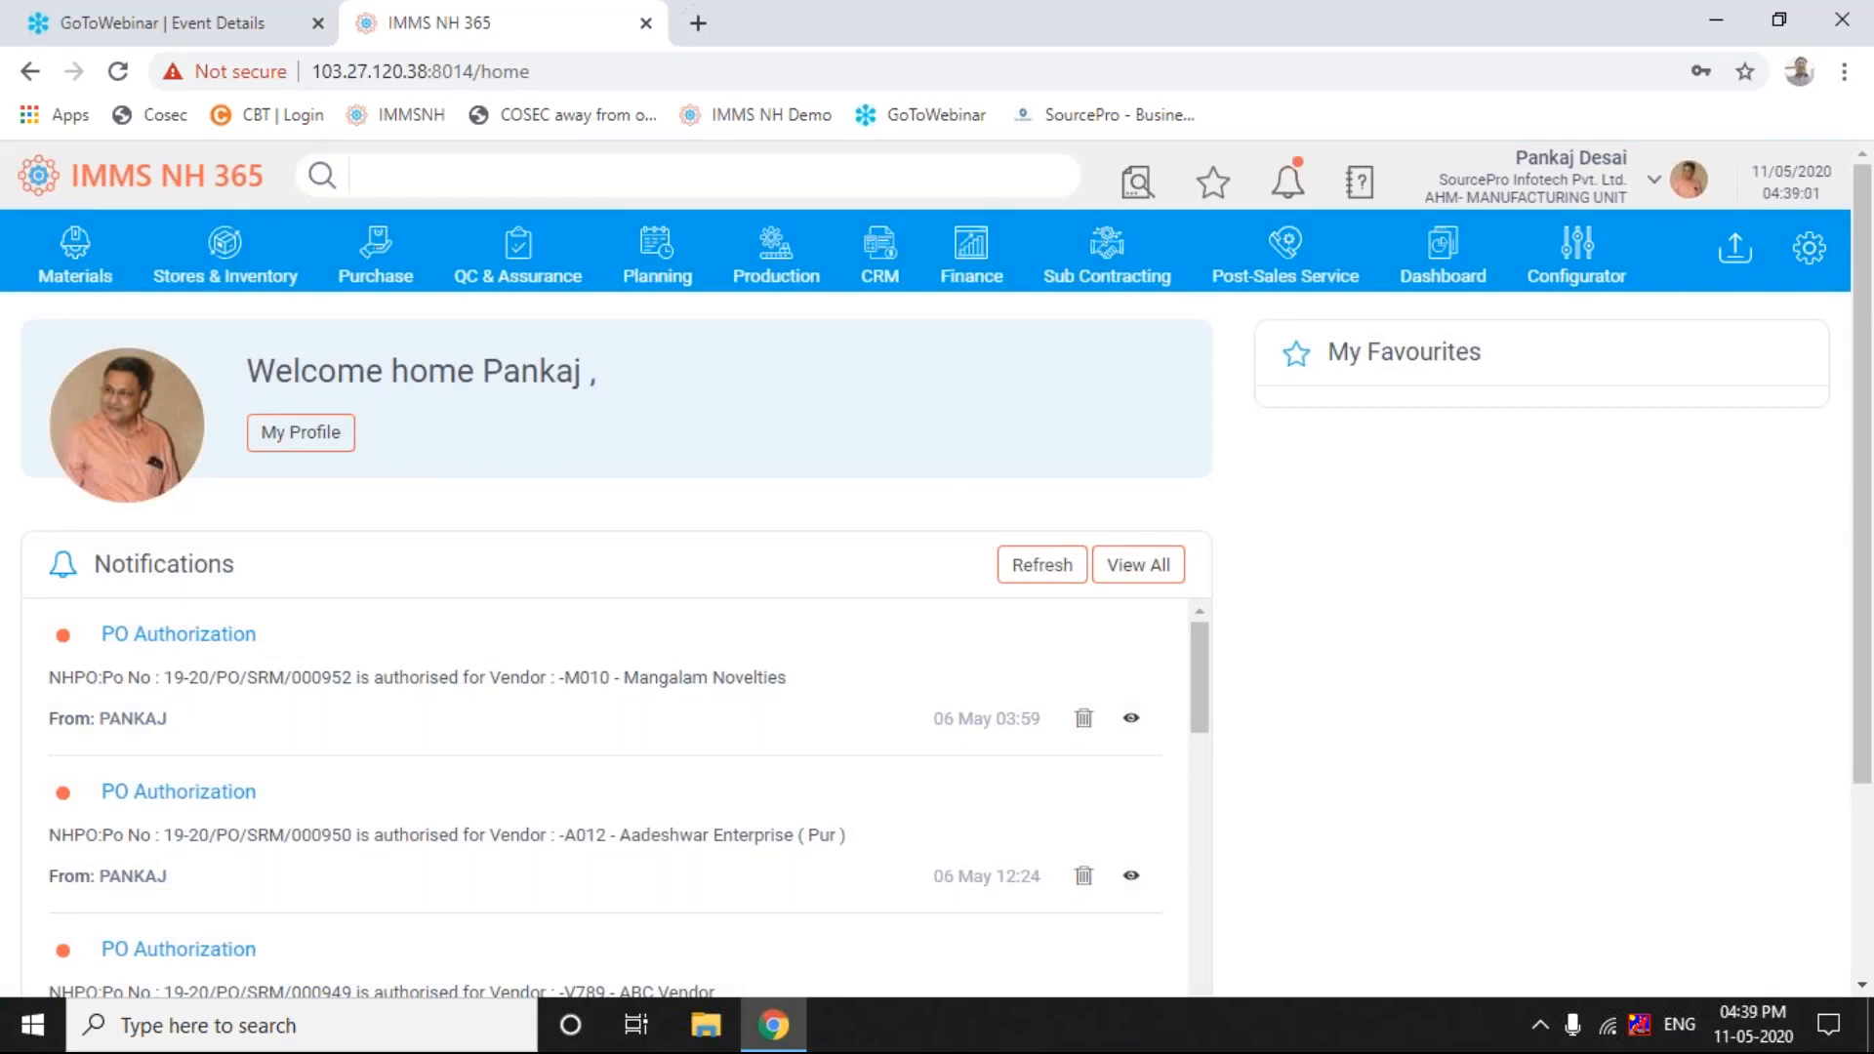
pyautogui.click(517, 254)
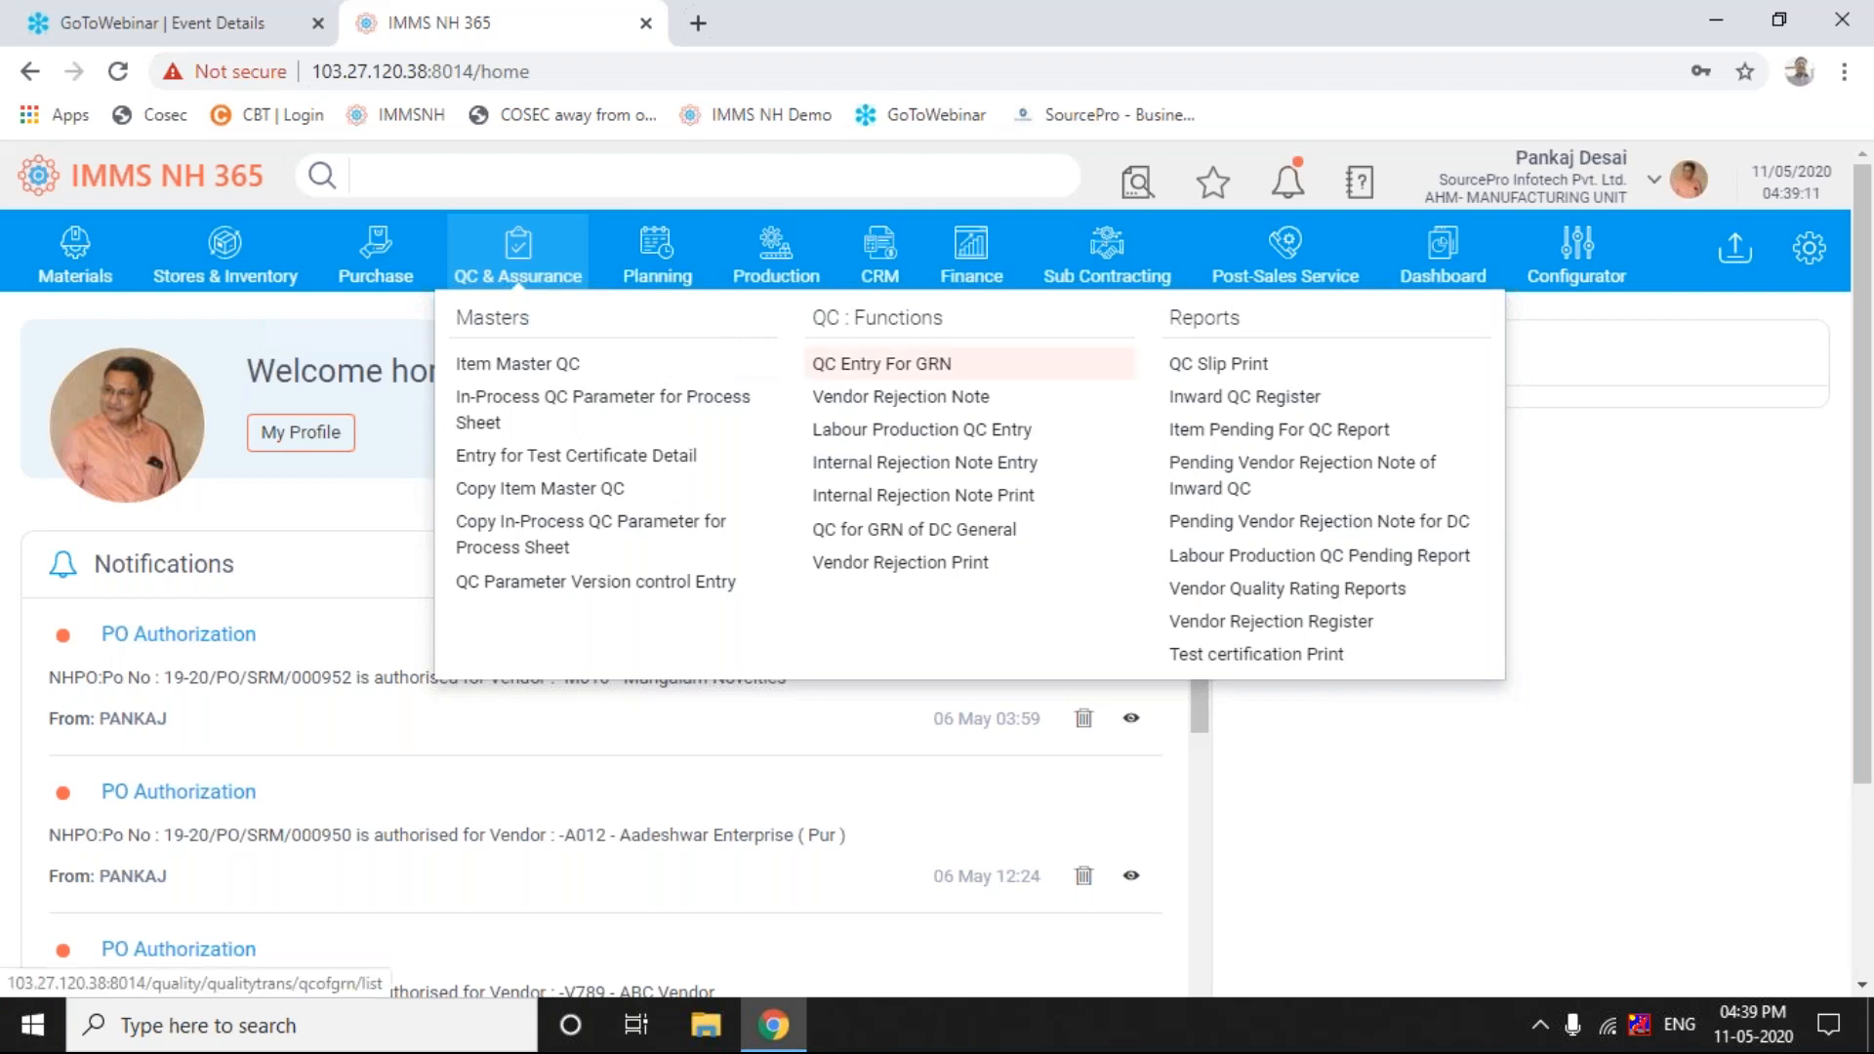
pyautogui.click(859, 369)
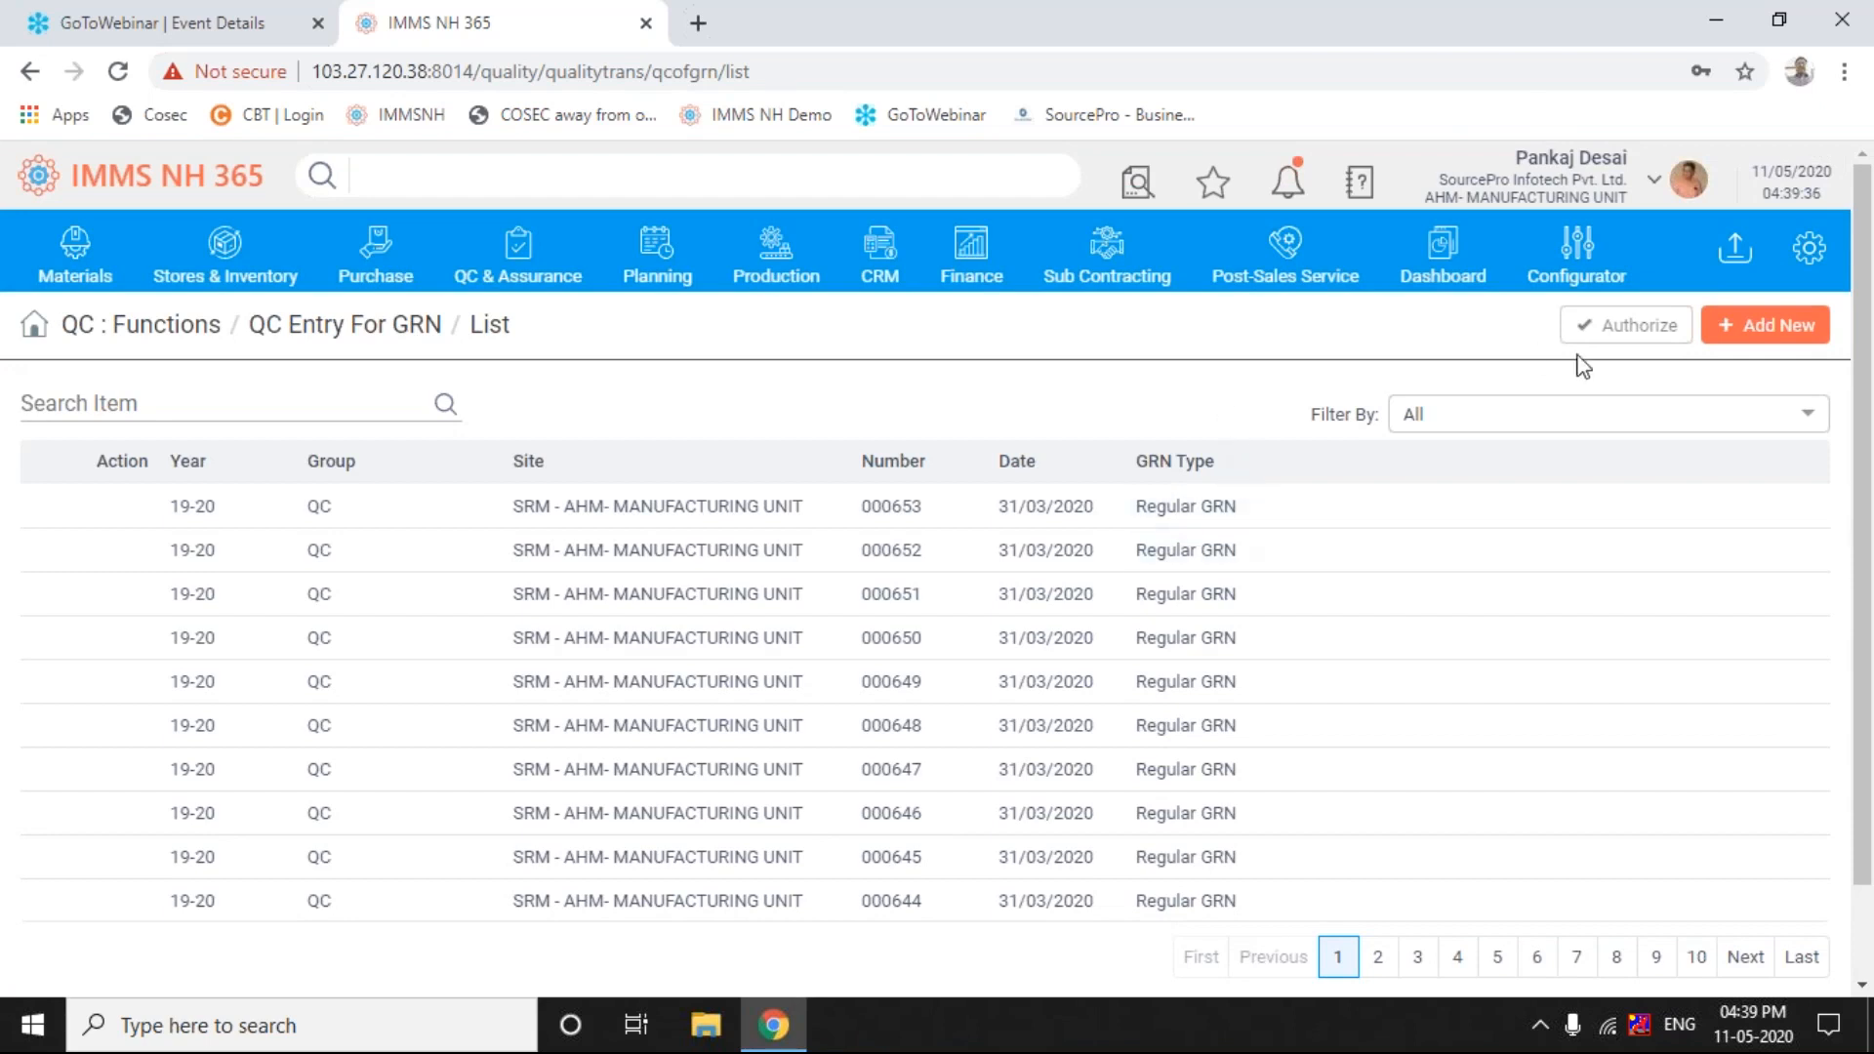
pyautogui.click(1775, 327)
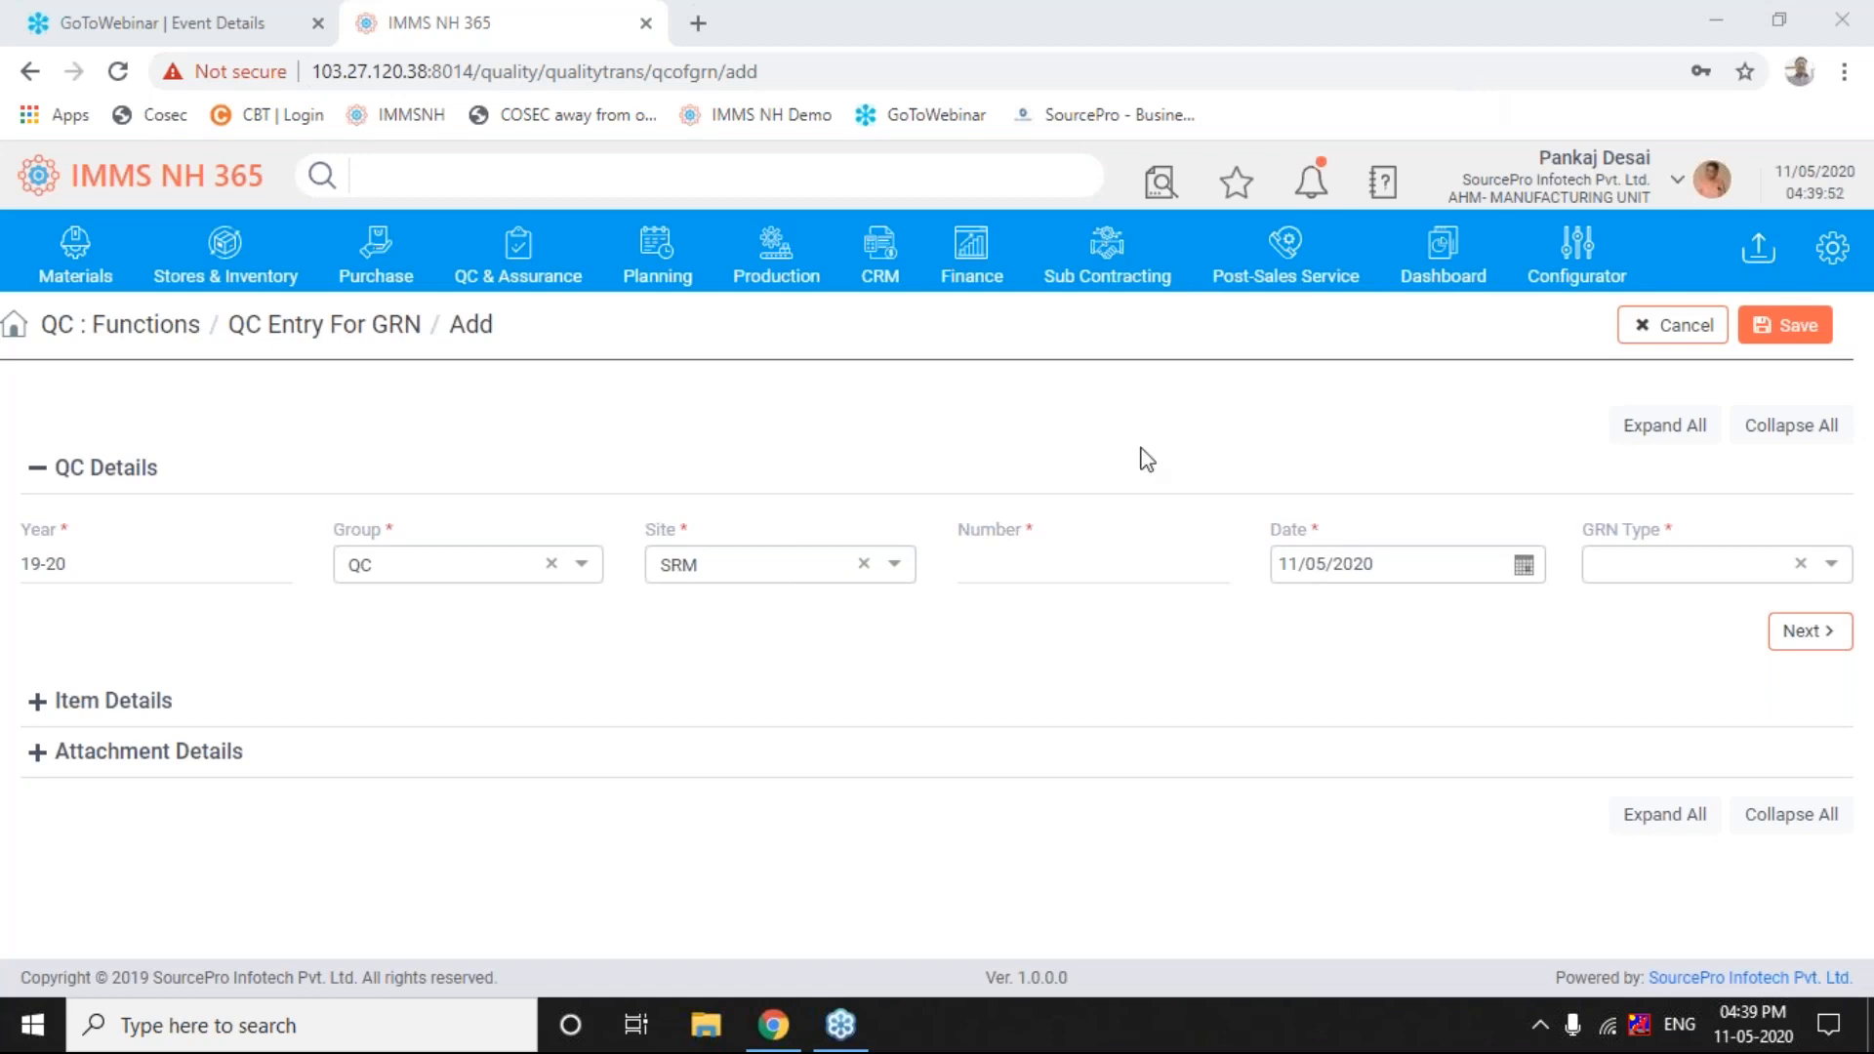
# - Set the QC entry date to 31/03/2020
pyautogui.click(1524, 568)
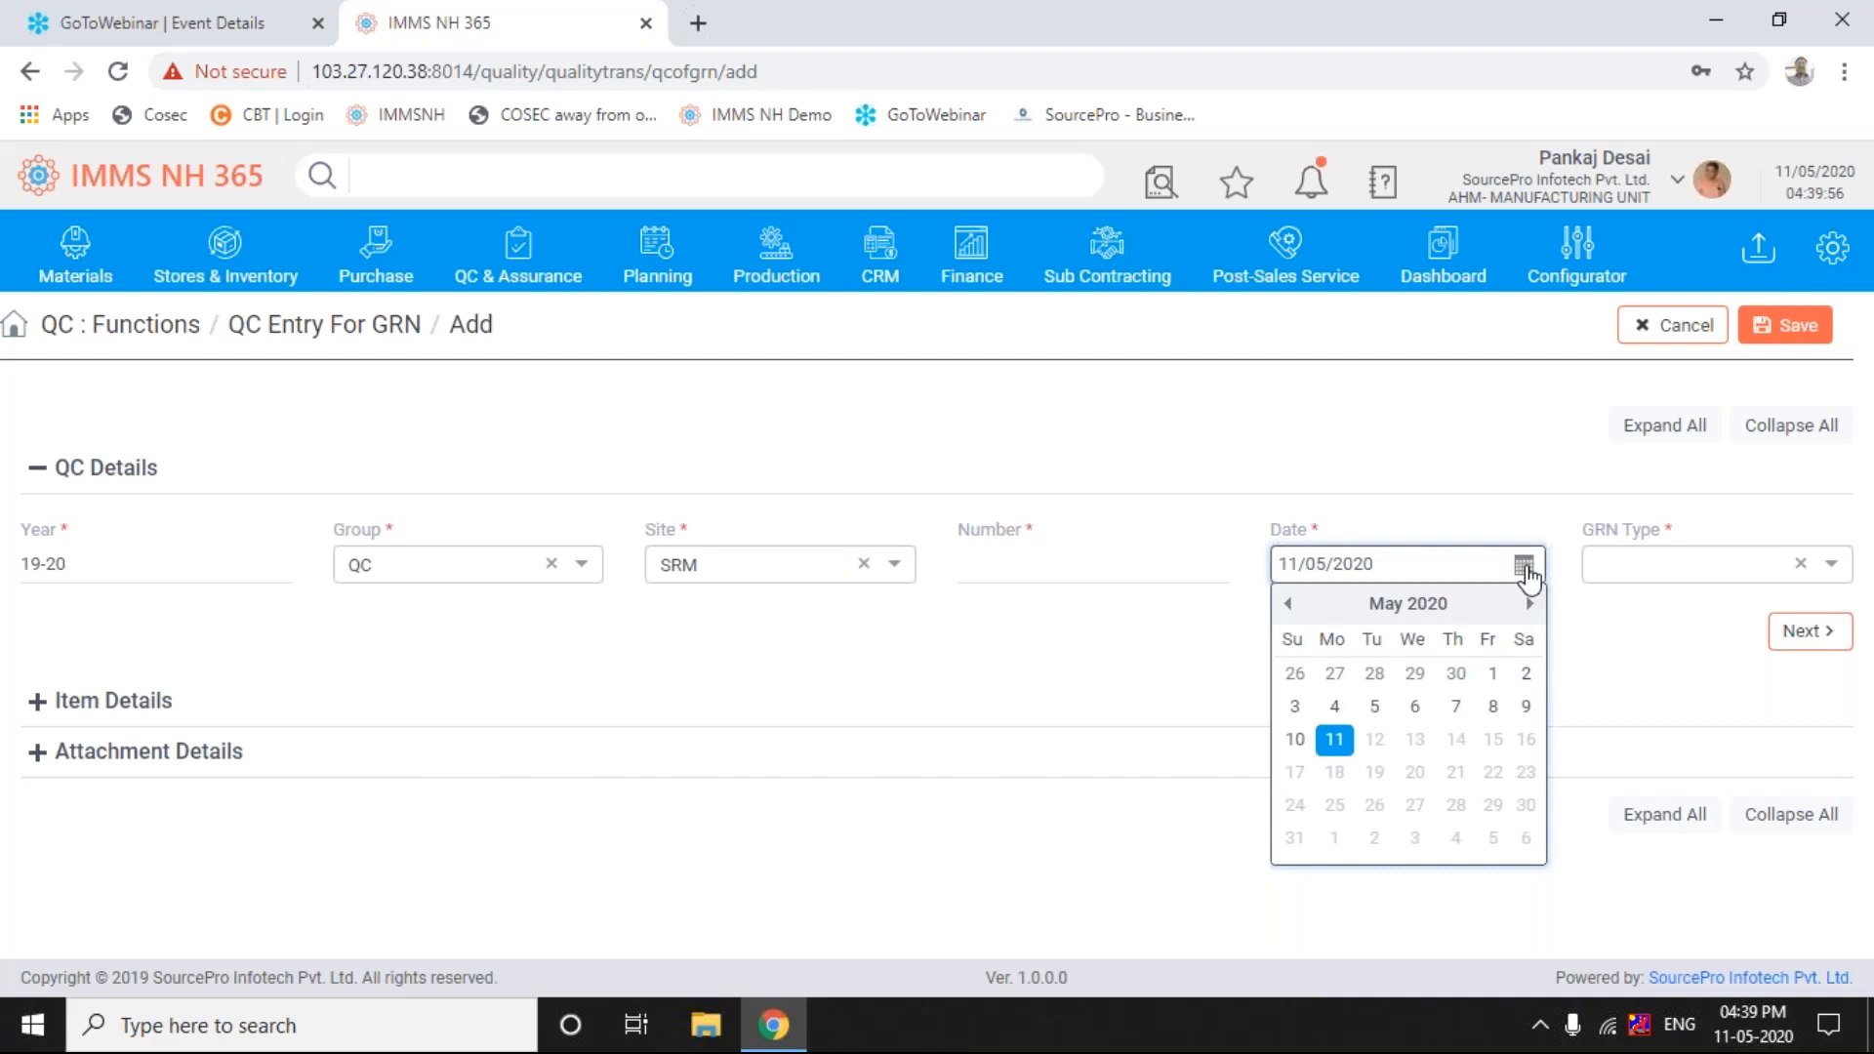
pyautogui.click(1287, 604)
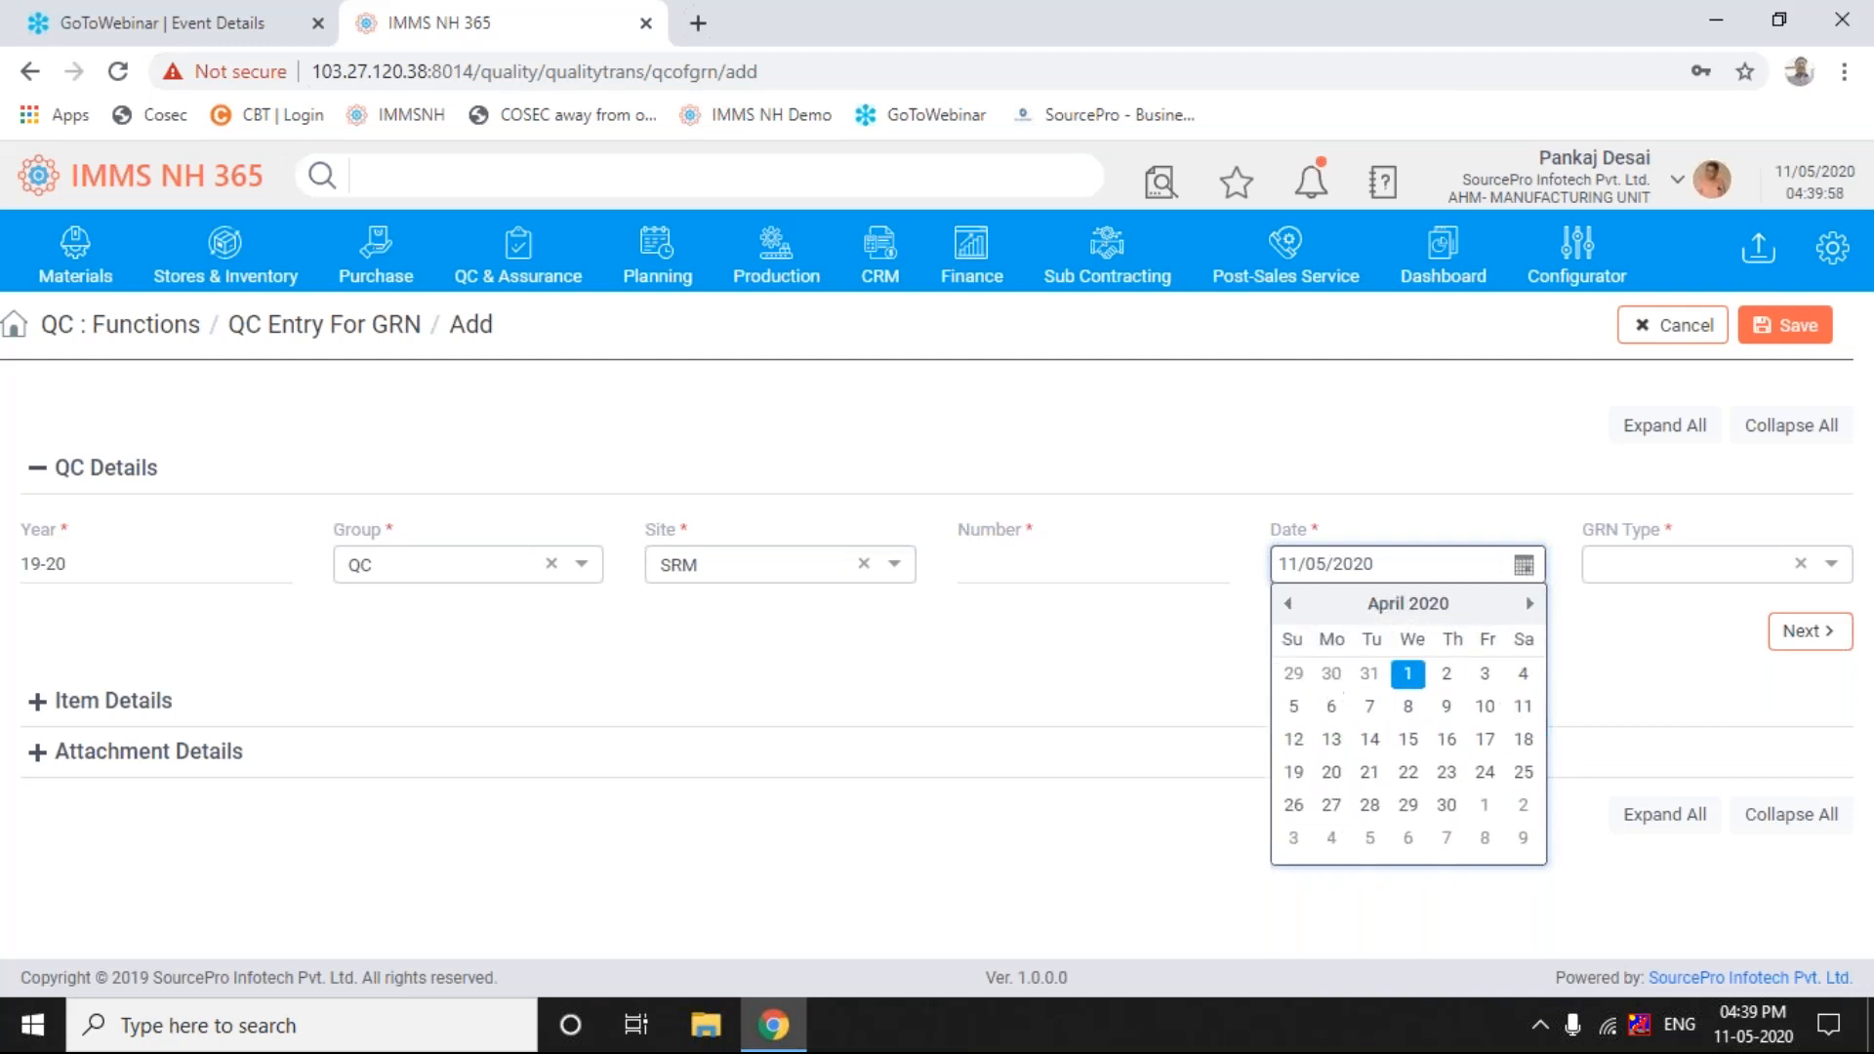
pyautogui.click(1288, 603)
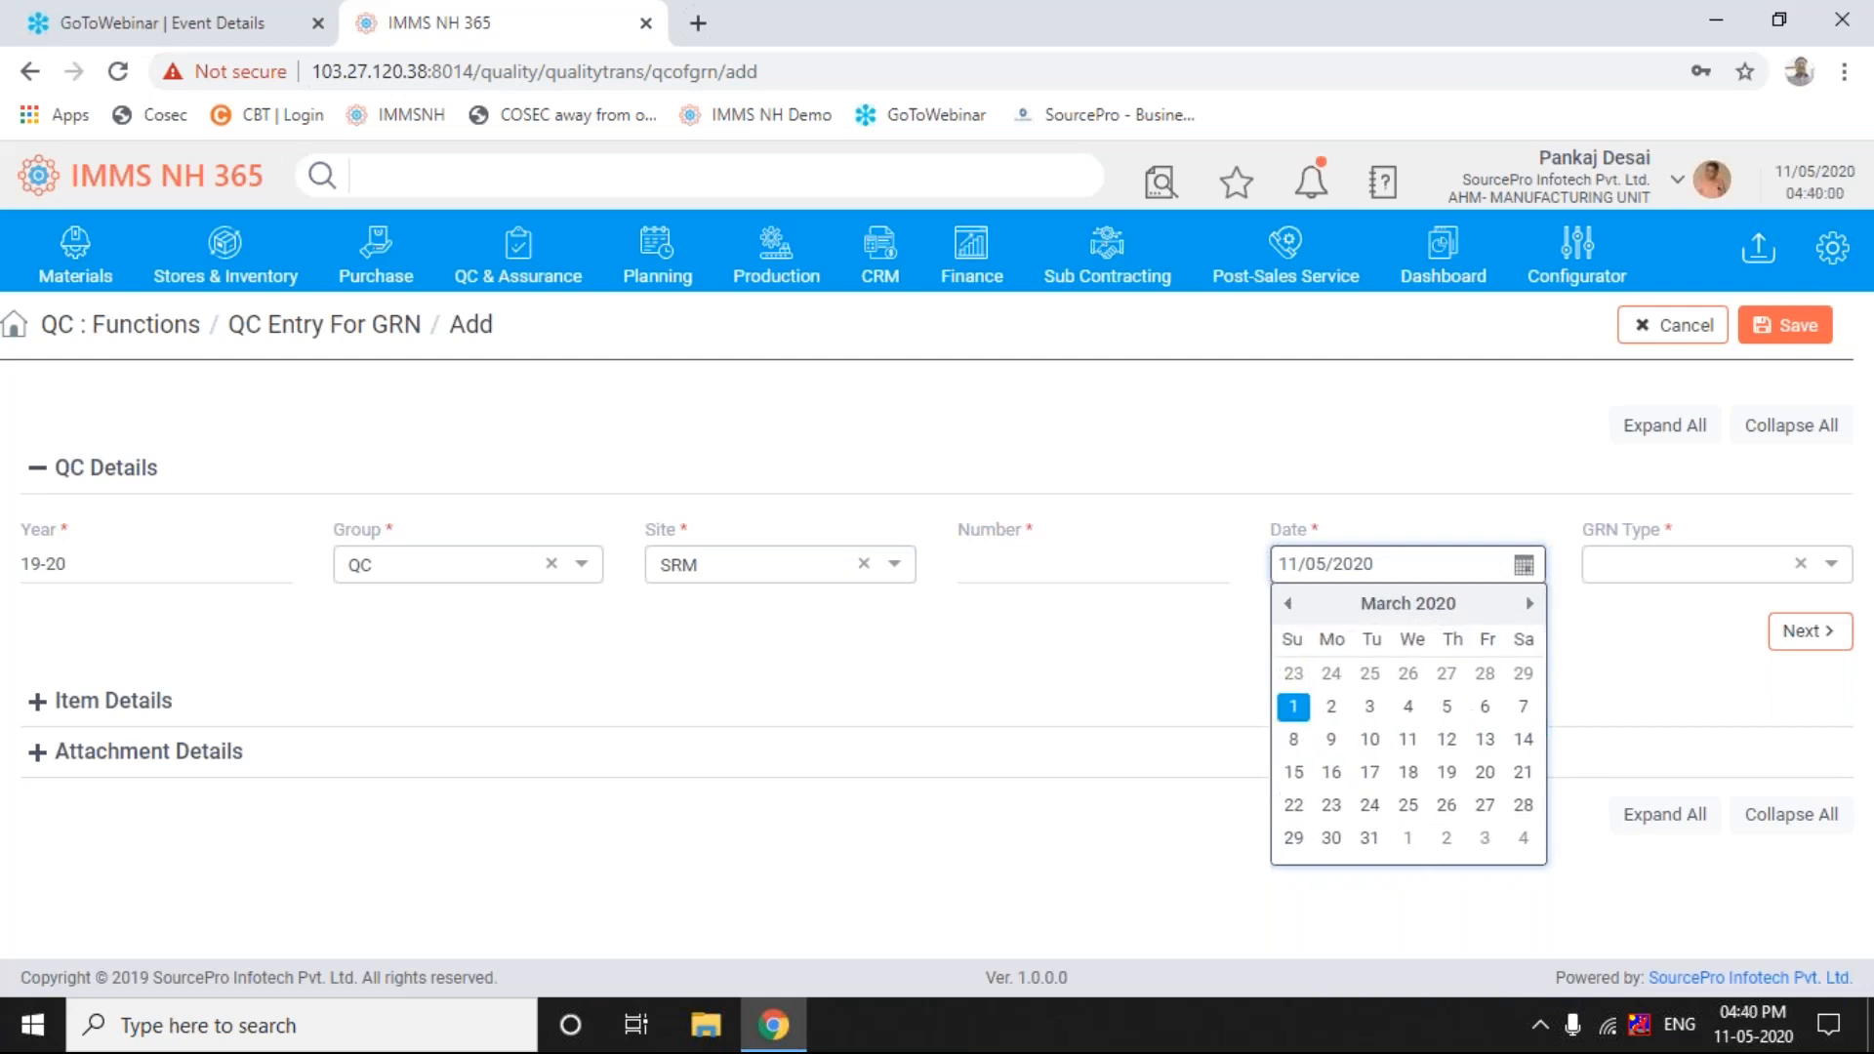
pyautogui.click(1370, 837)
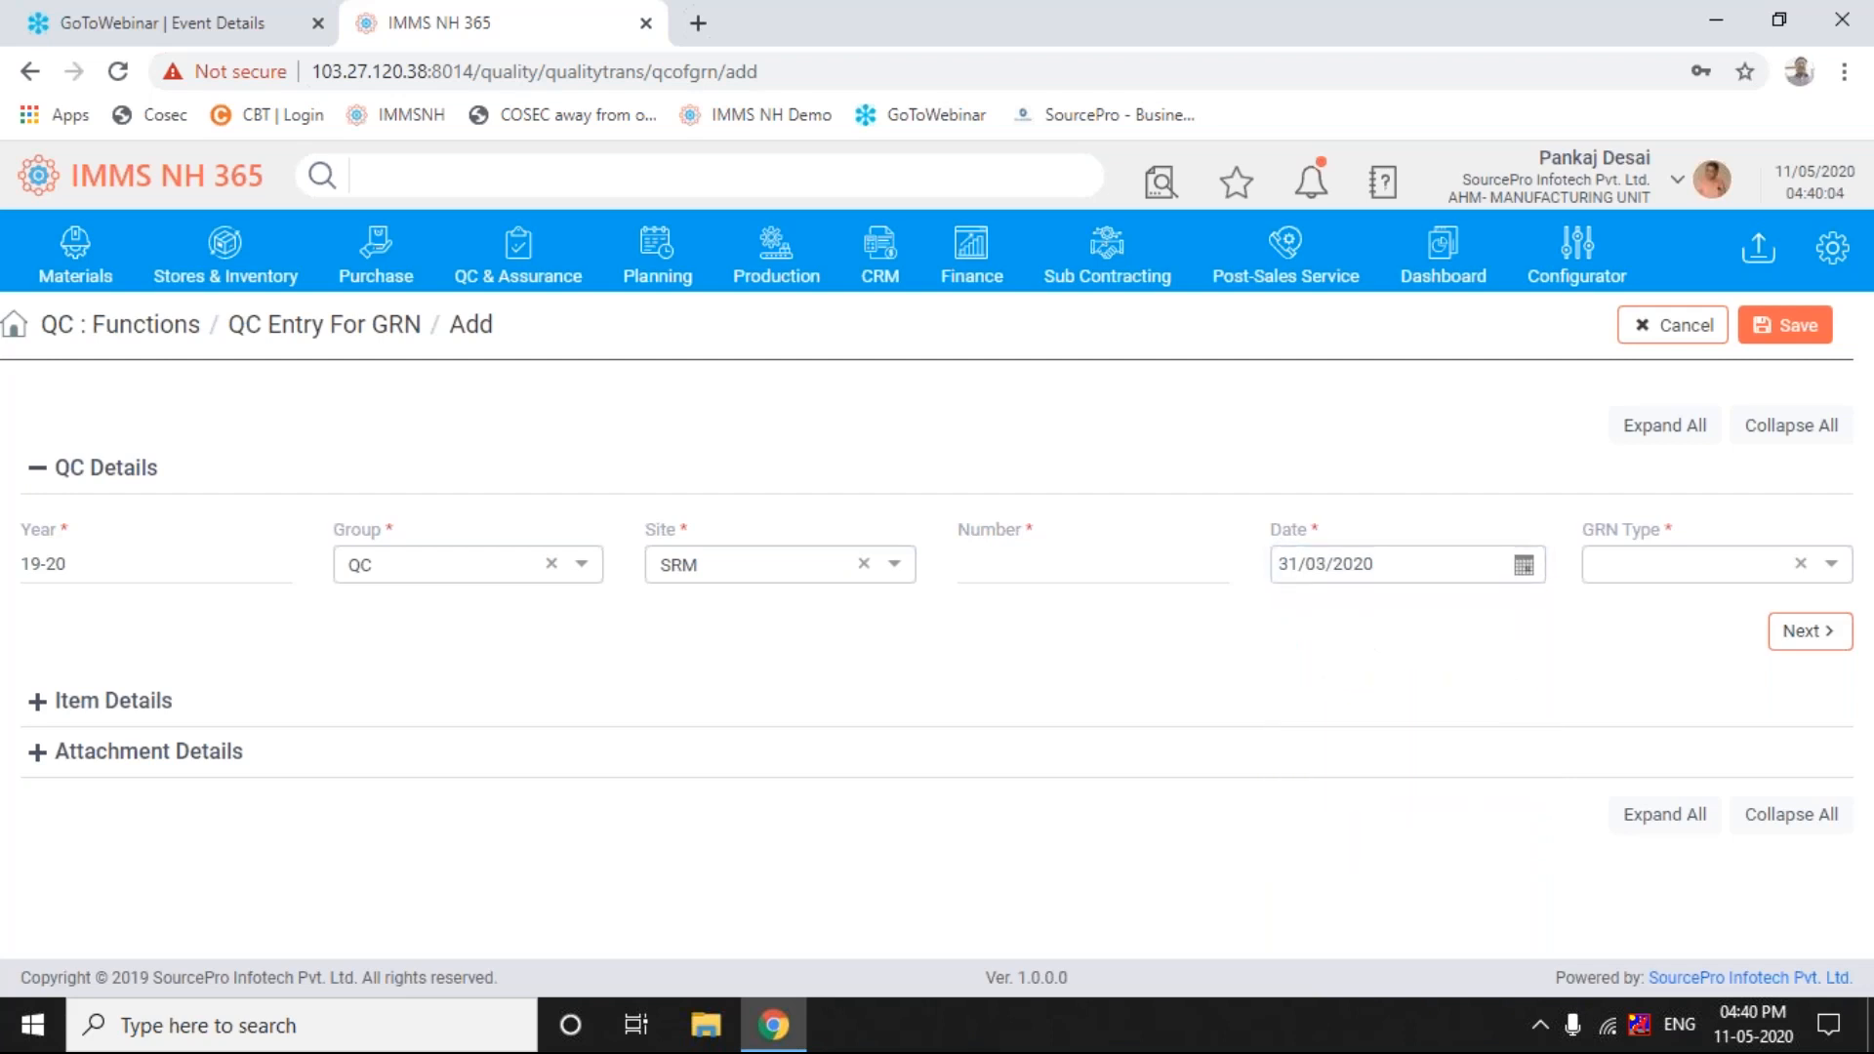
# - Choose Regular GRN as the GRN type and proceed to the item details
pyautogui.click(1786, 576)
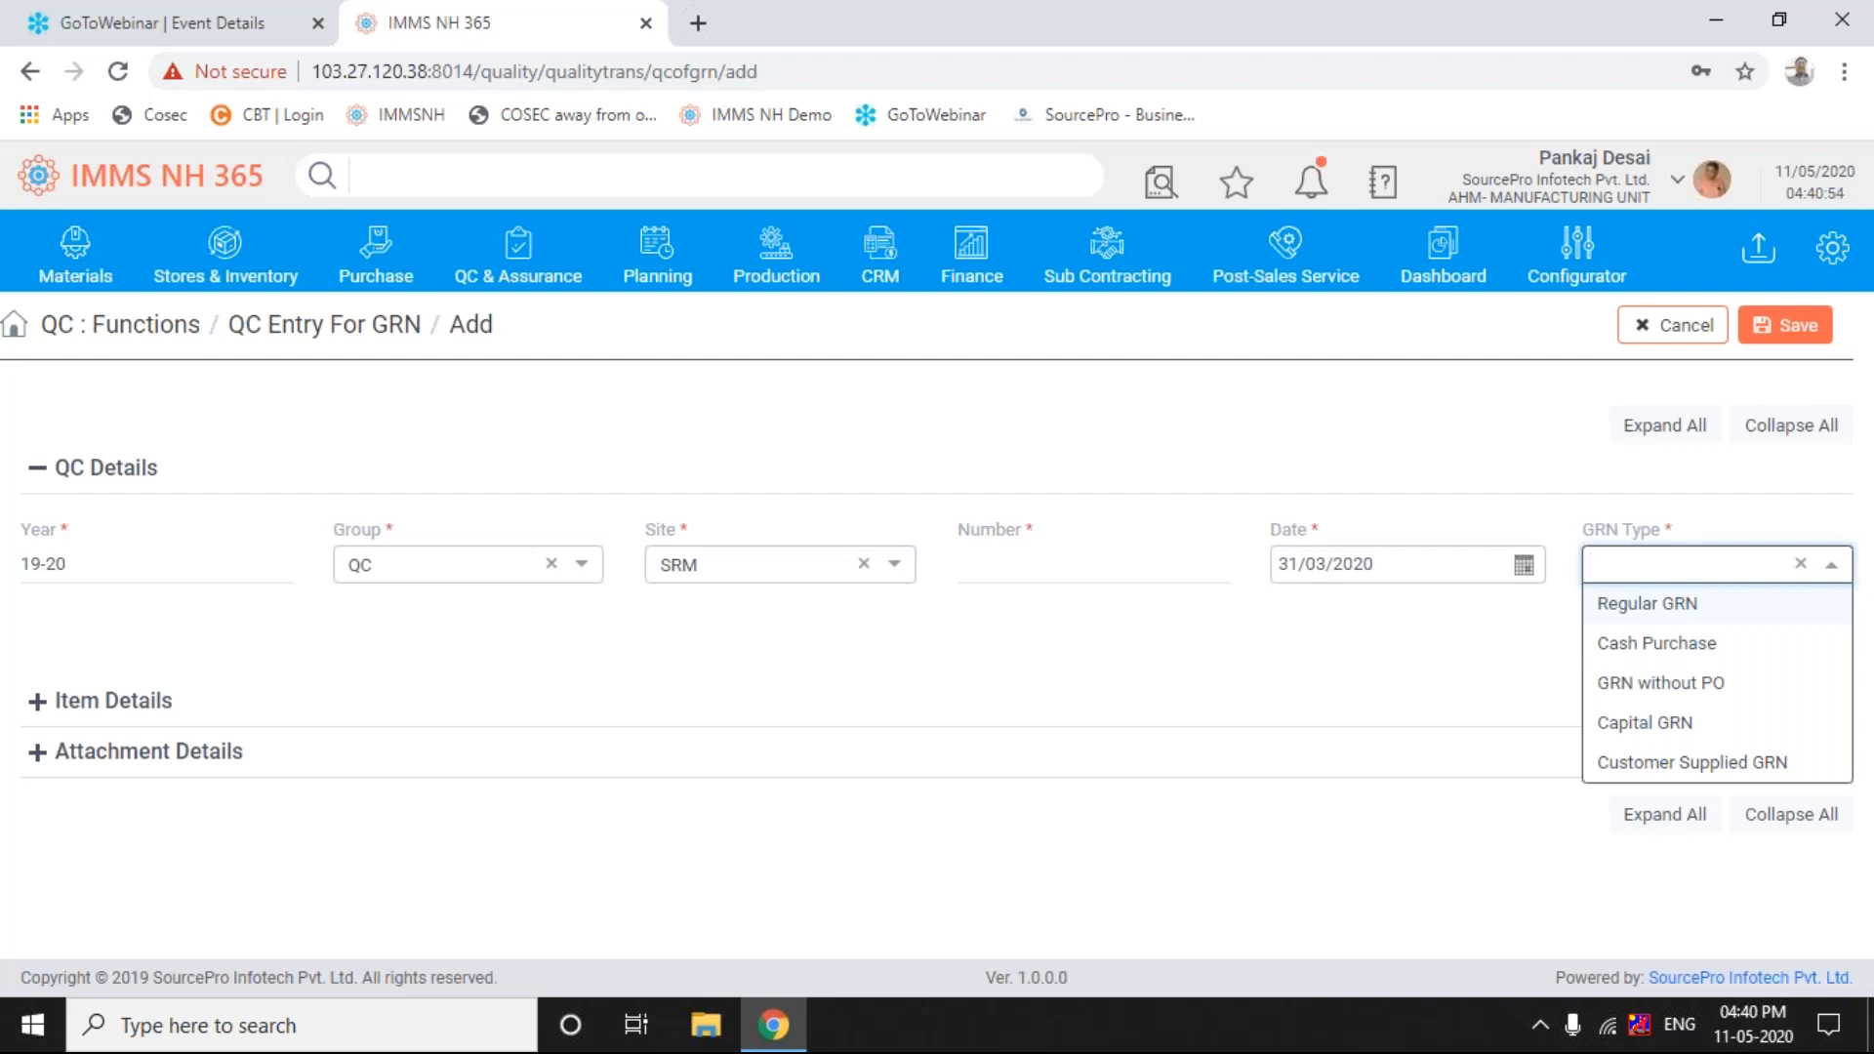
pyautogui.click(1755, 615)
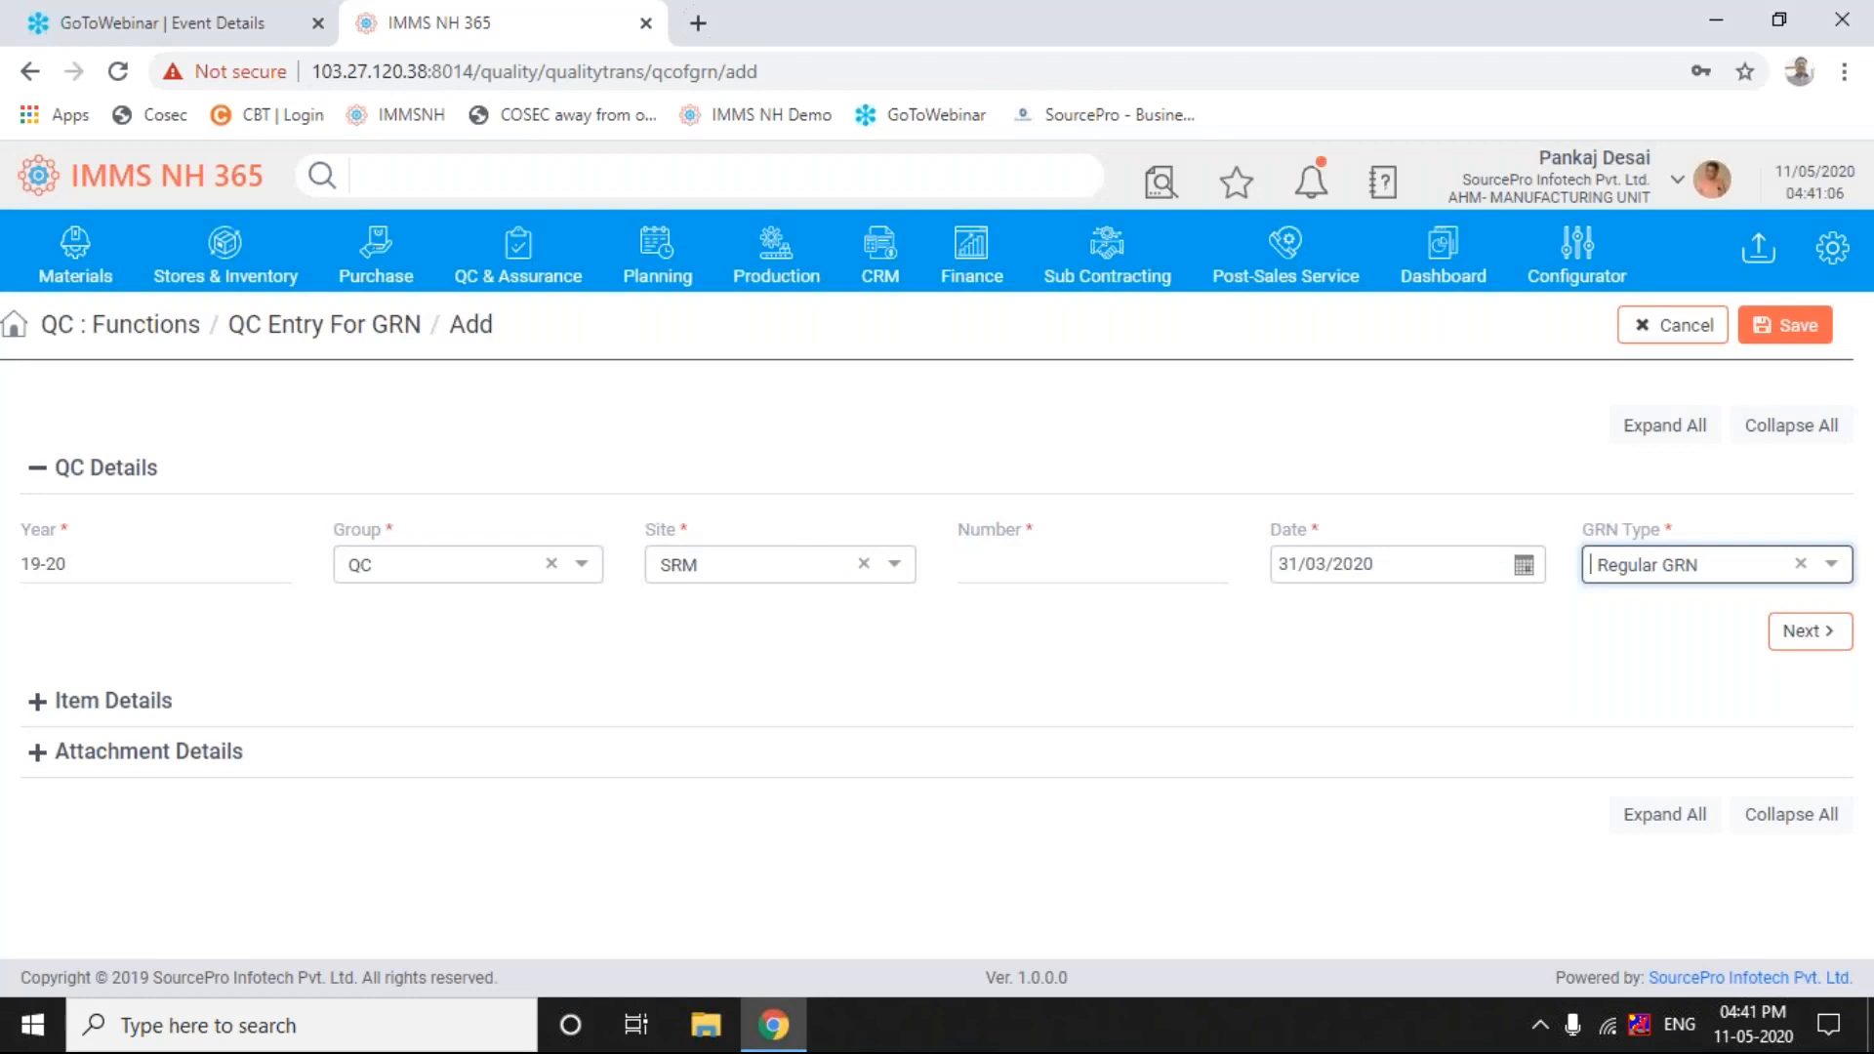
pyautogui.click(1805, 634)
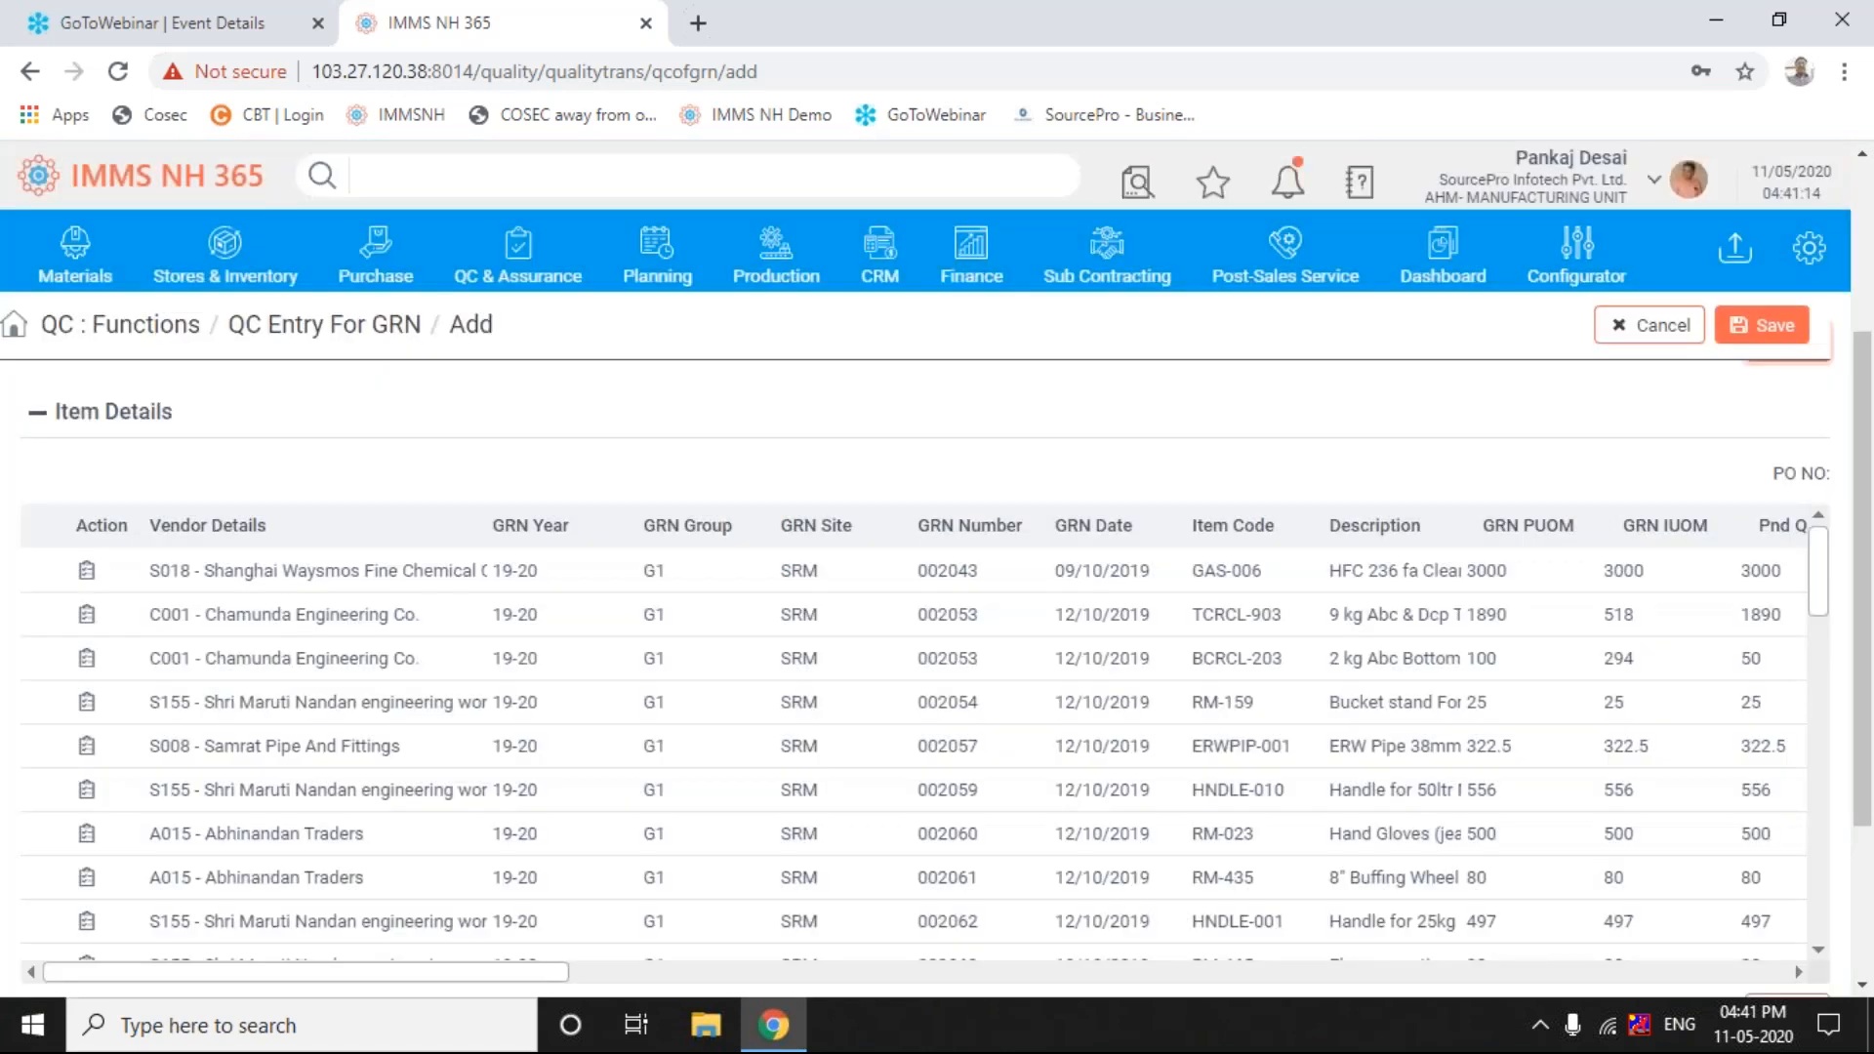
# - Sort the pending QC items by GRN date, newest first
pyautogui.click(1106, 528)
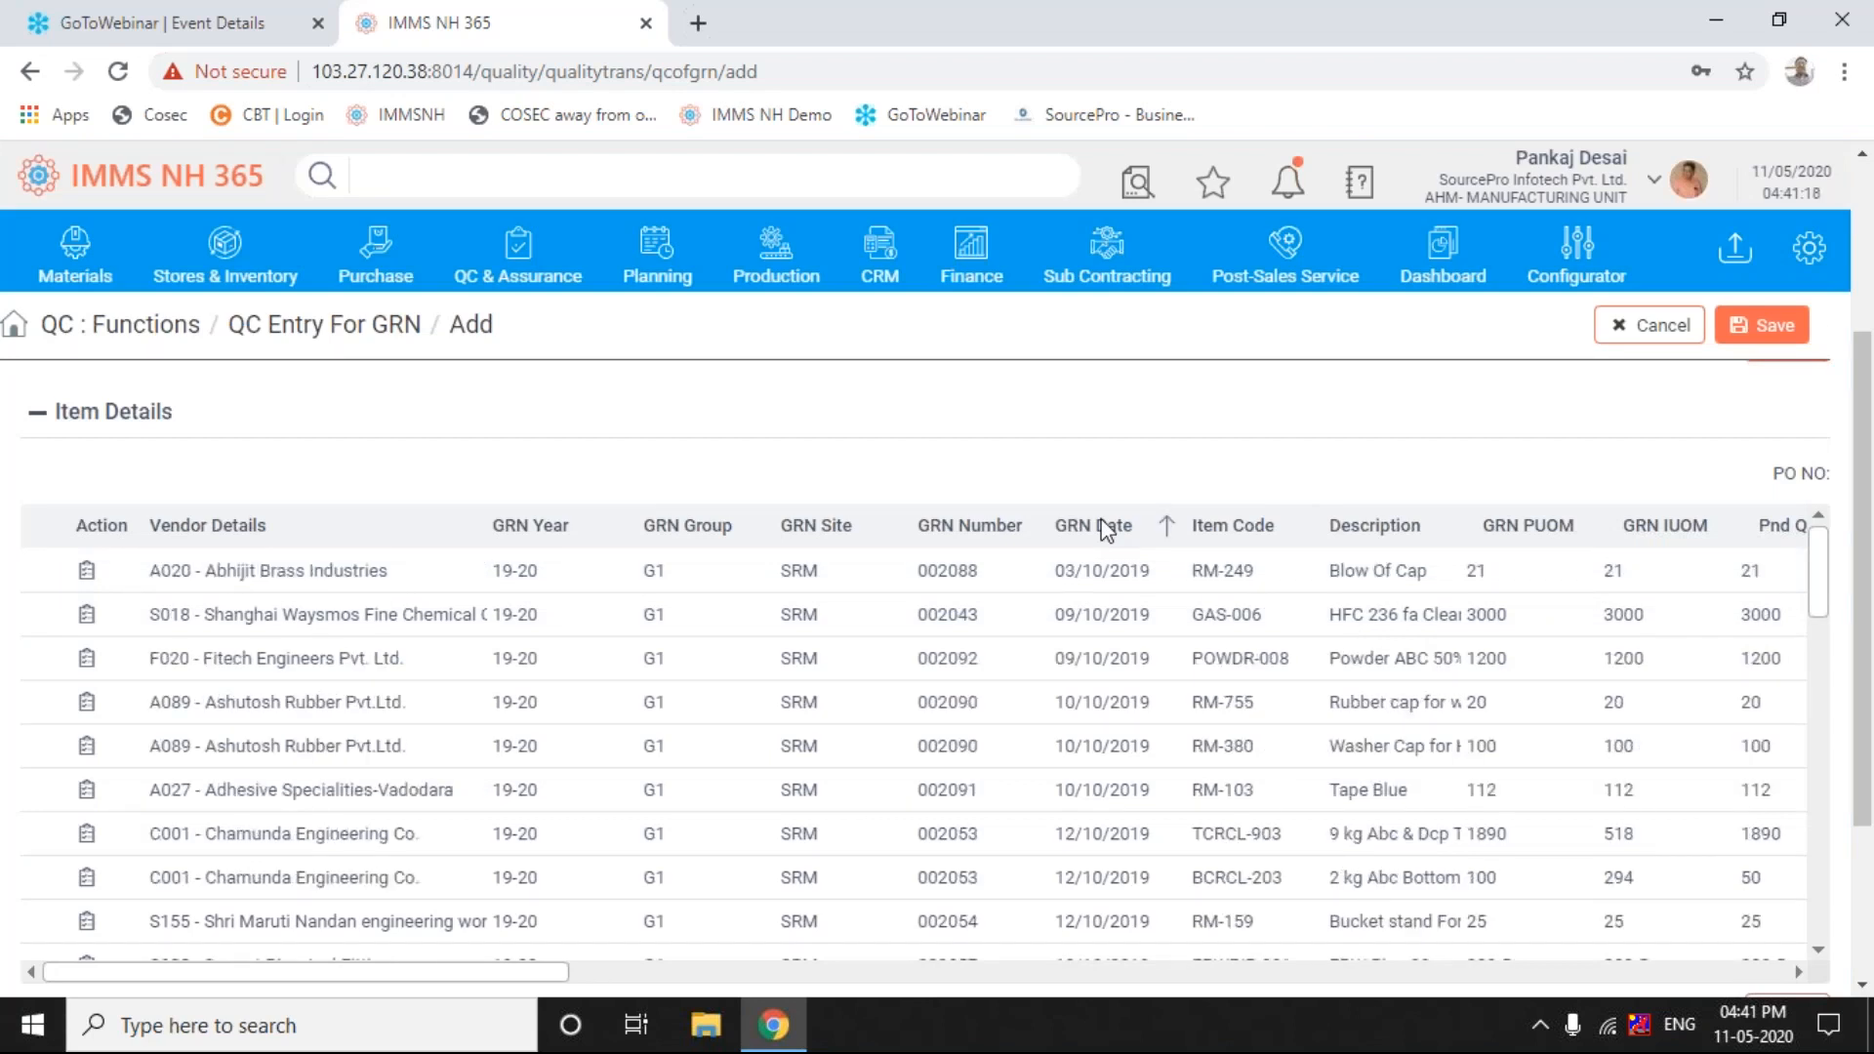
pyautogui.click(1106, 528)
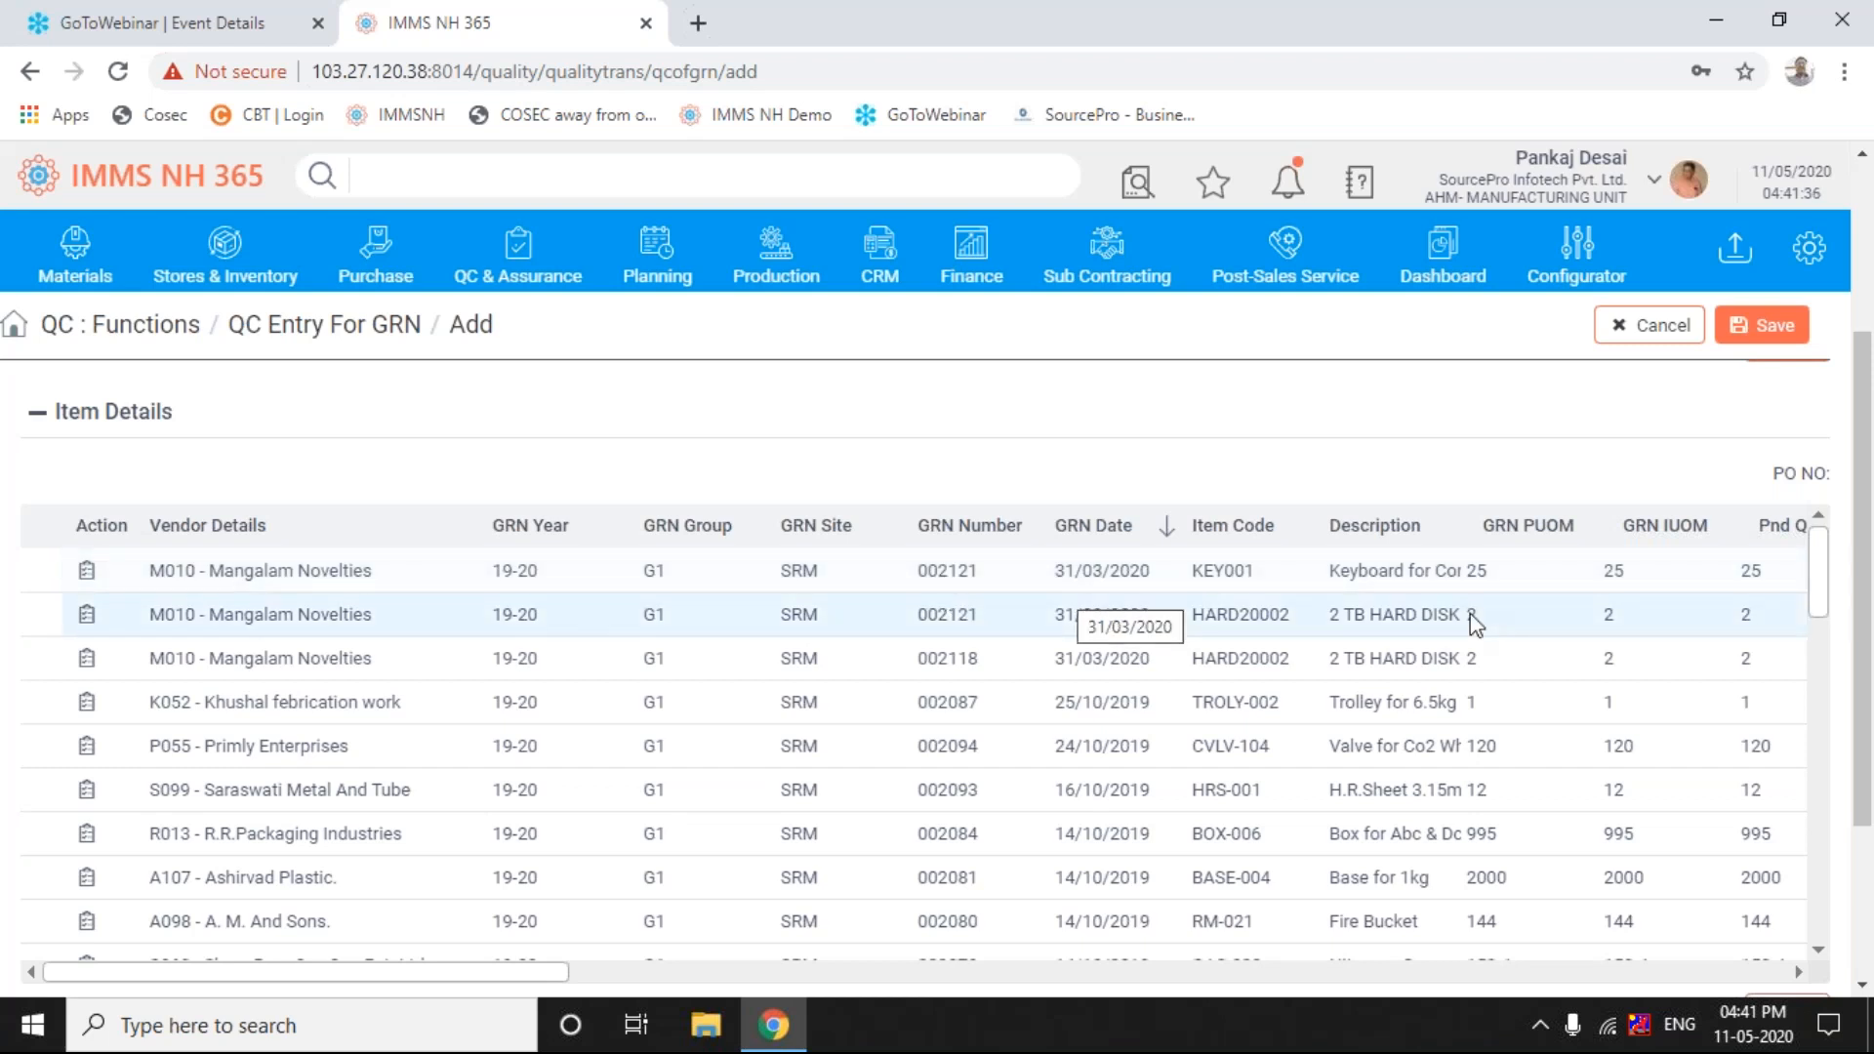
pyautogui.click(904, 932)
pyautogui.moveTo(471, 970); pyautogui.dragTo(606, 986)
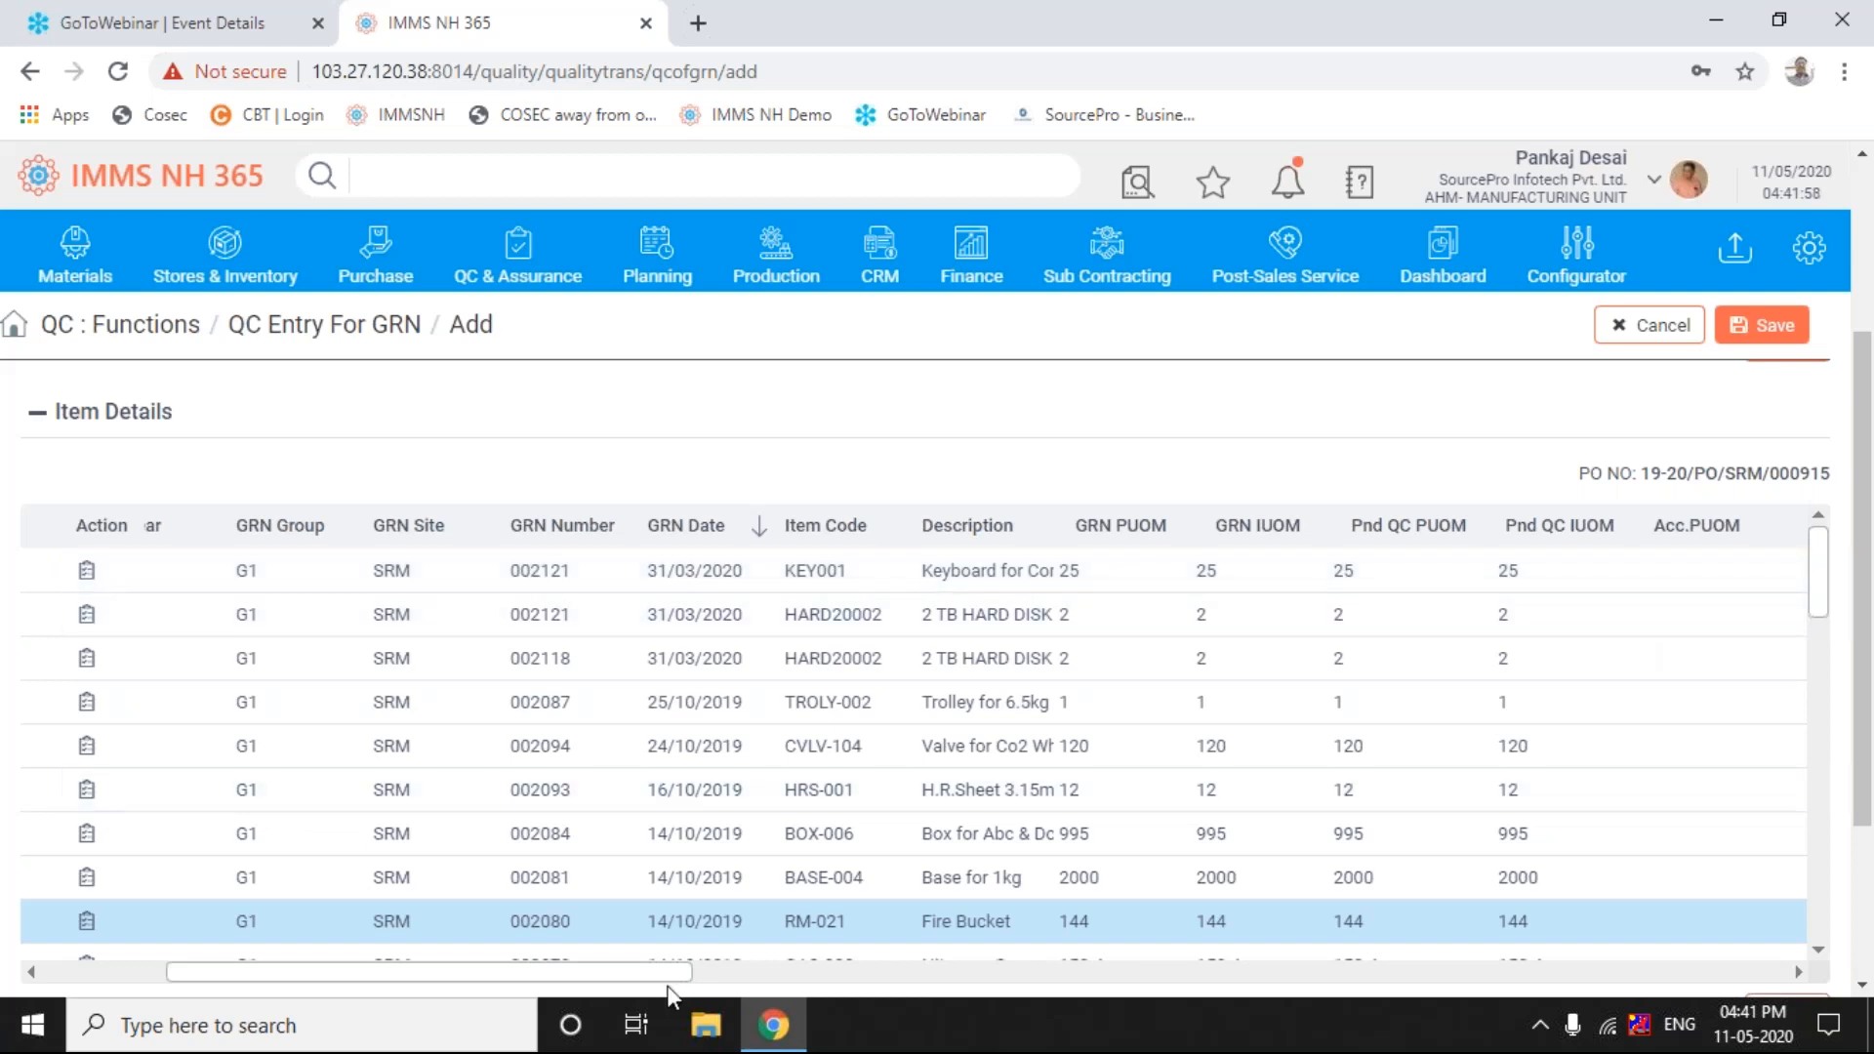
pyautogui.moveTo(674, 976); pyautogui.dragTo(793, 969)
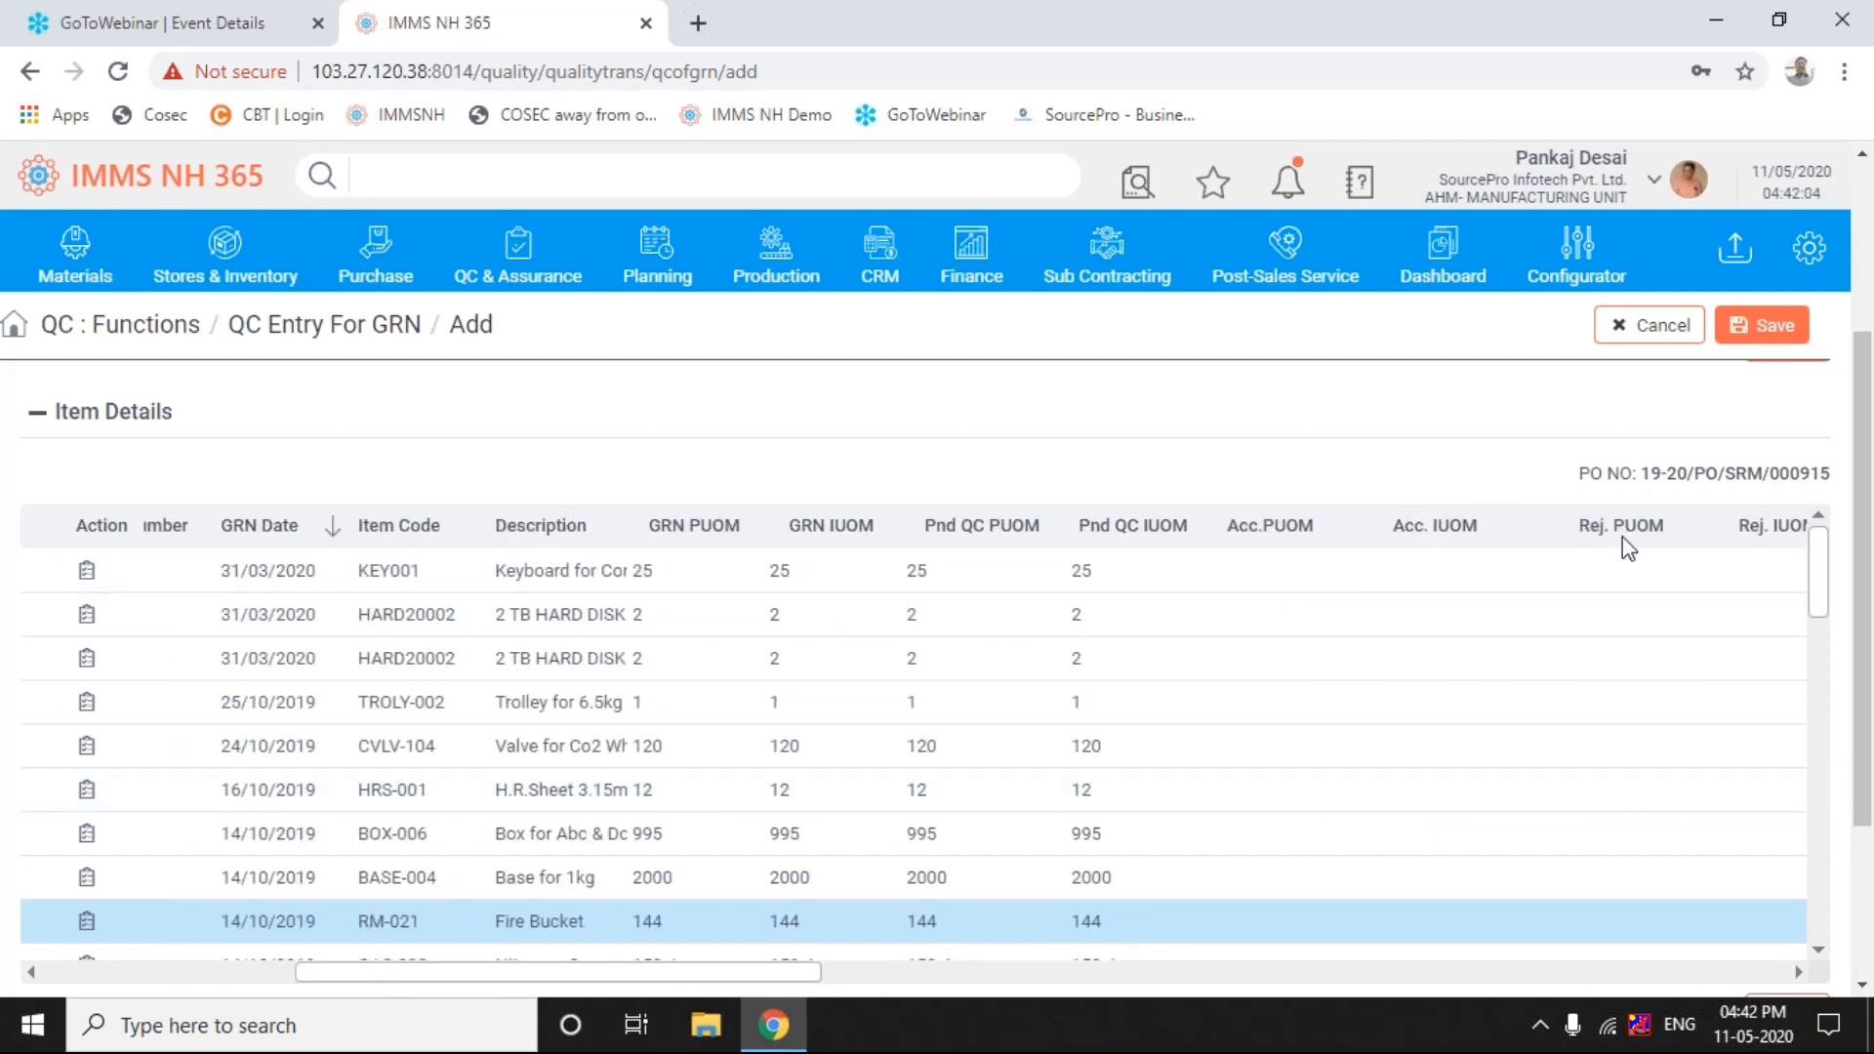
# - Enter 25 as the accepted PUOM quantity for keyboard item KEY001
pyautogui.click(1288, 585)
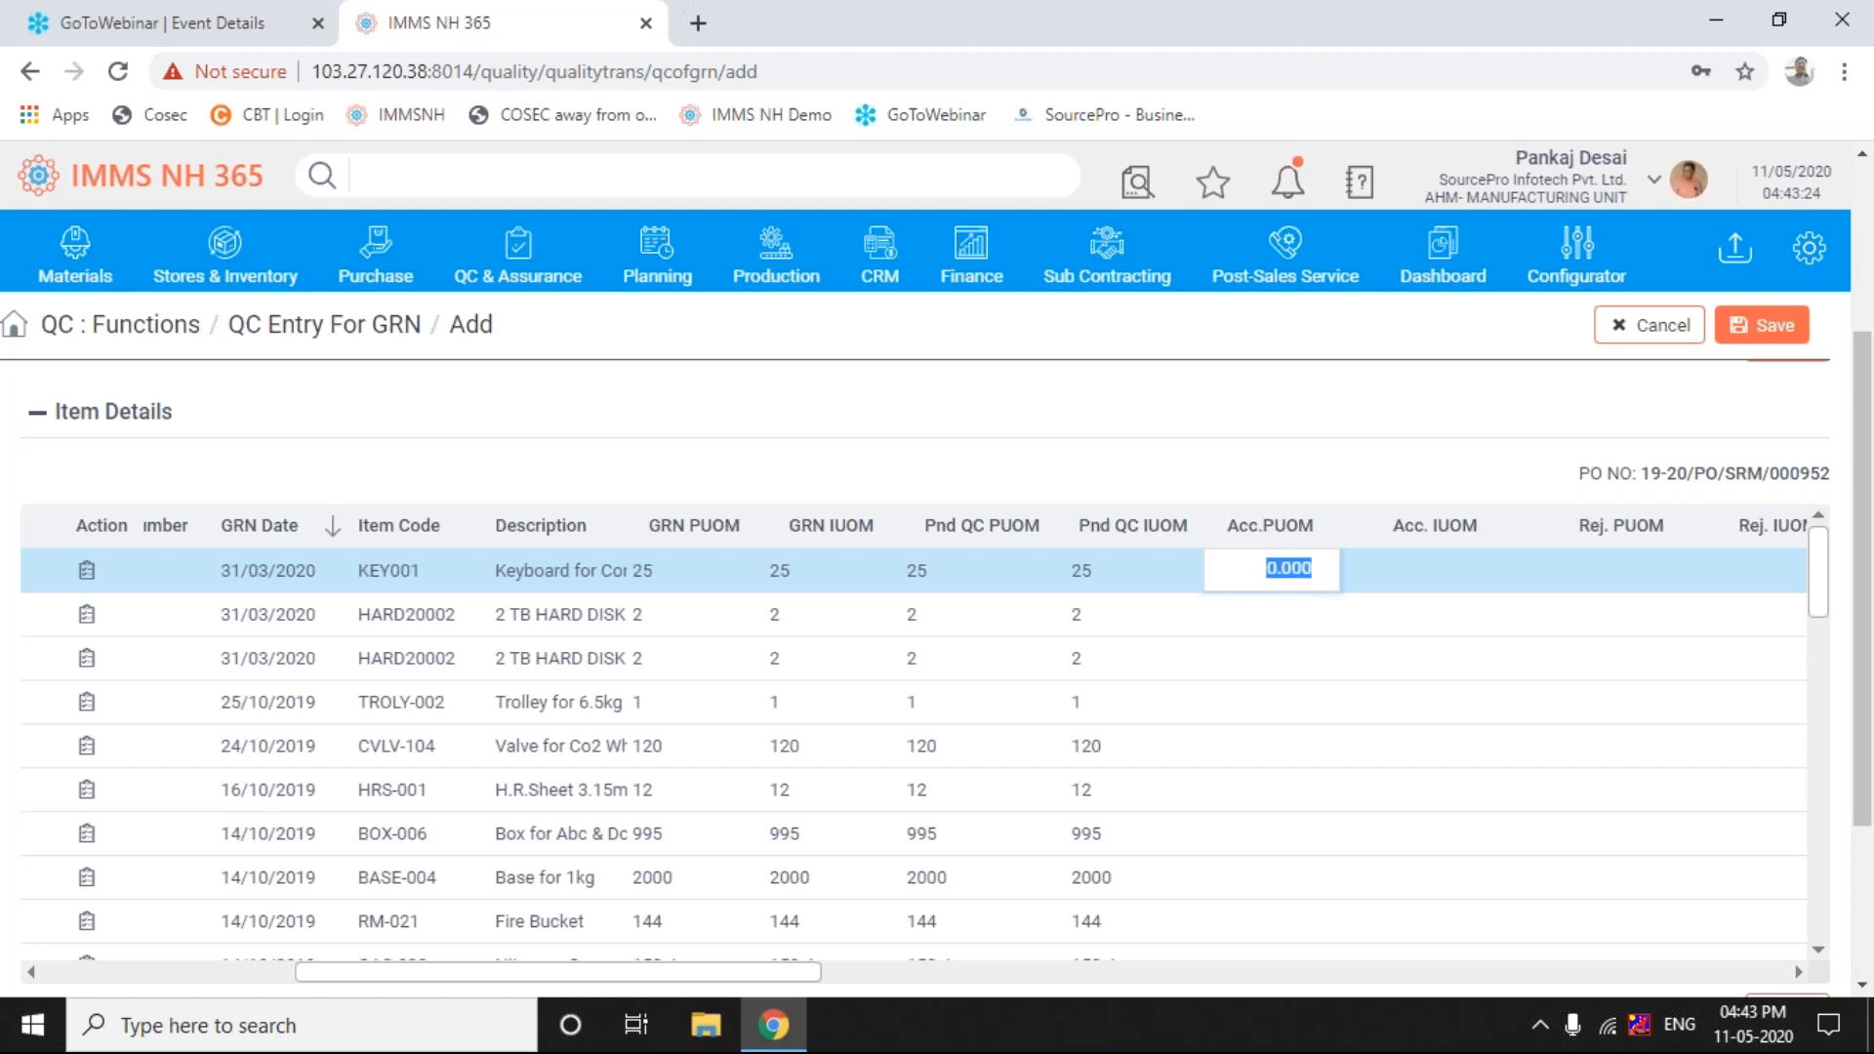
pyautogui.write('25')
pyautogui.press('Return')
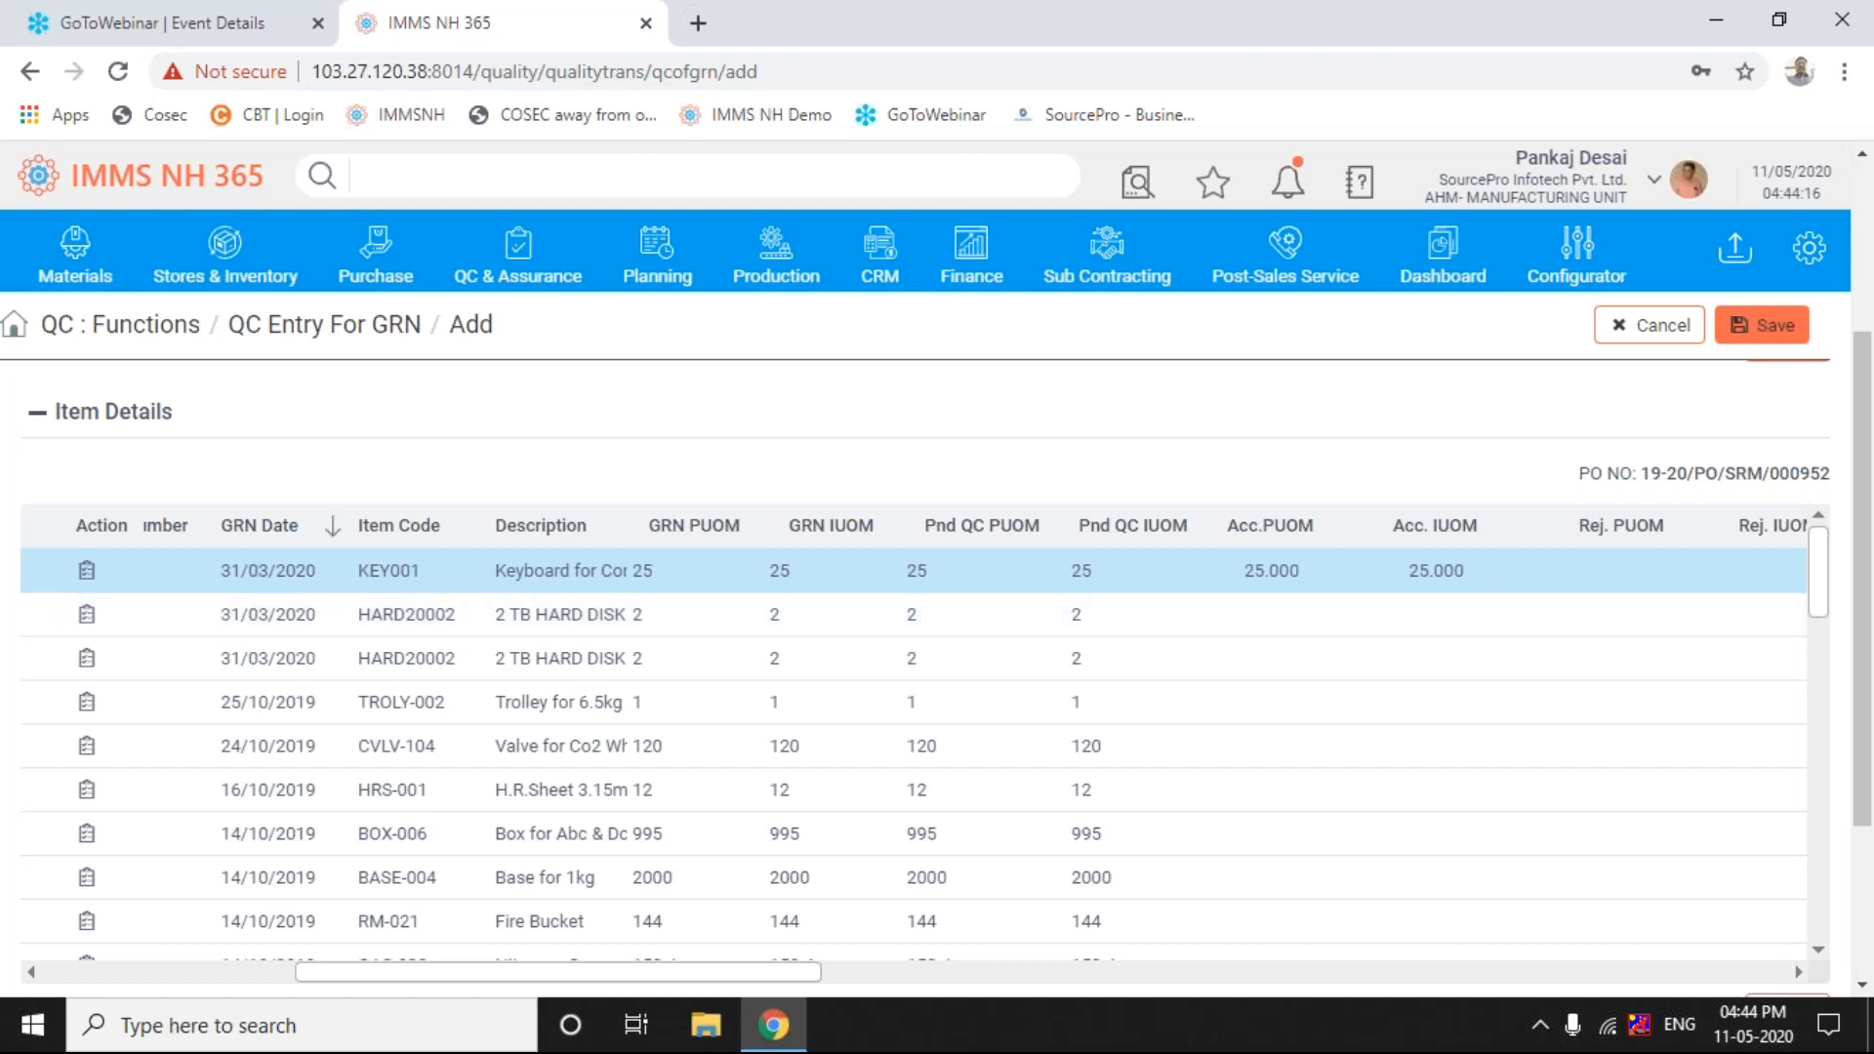
# - Set the accepted PUOM quantity of keyboard item KEY001 to 20 and its rejected PUOM quantity to 5
pyautogui.click(1260, 571)
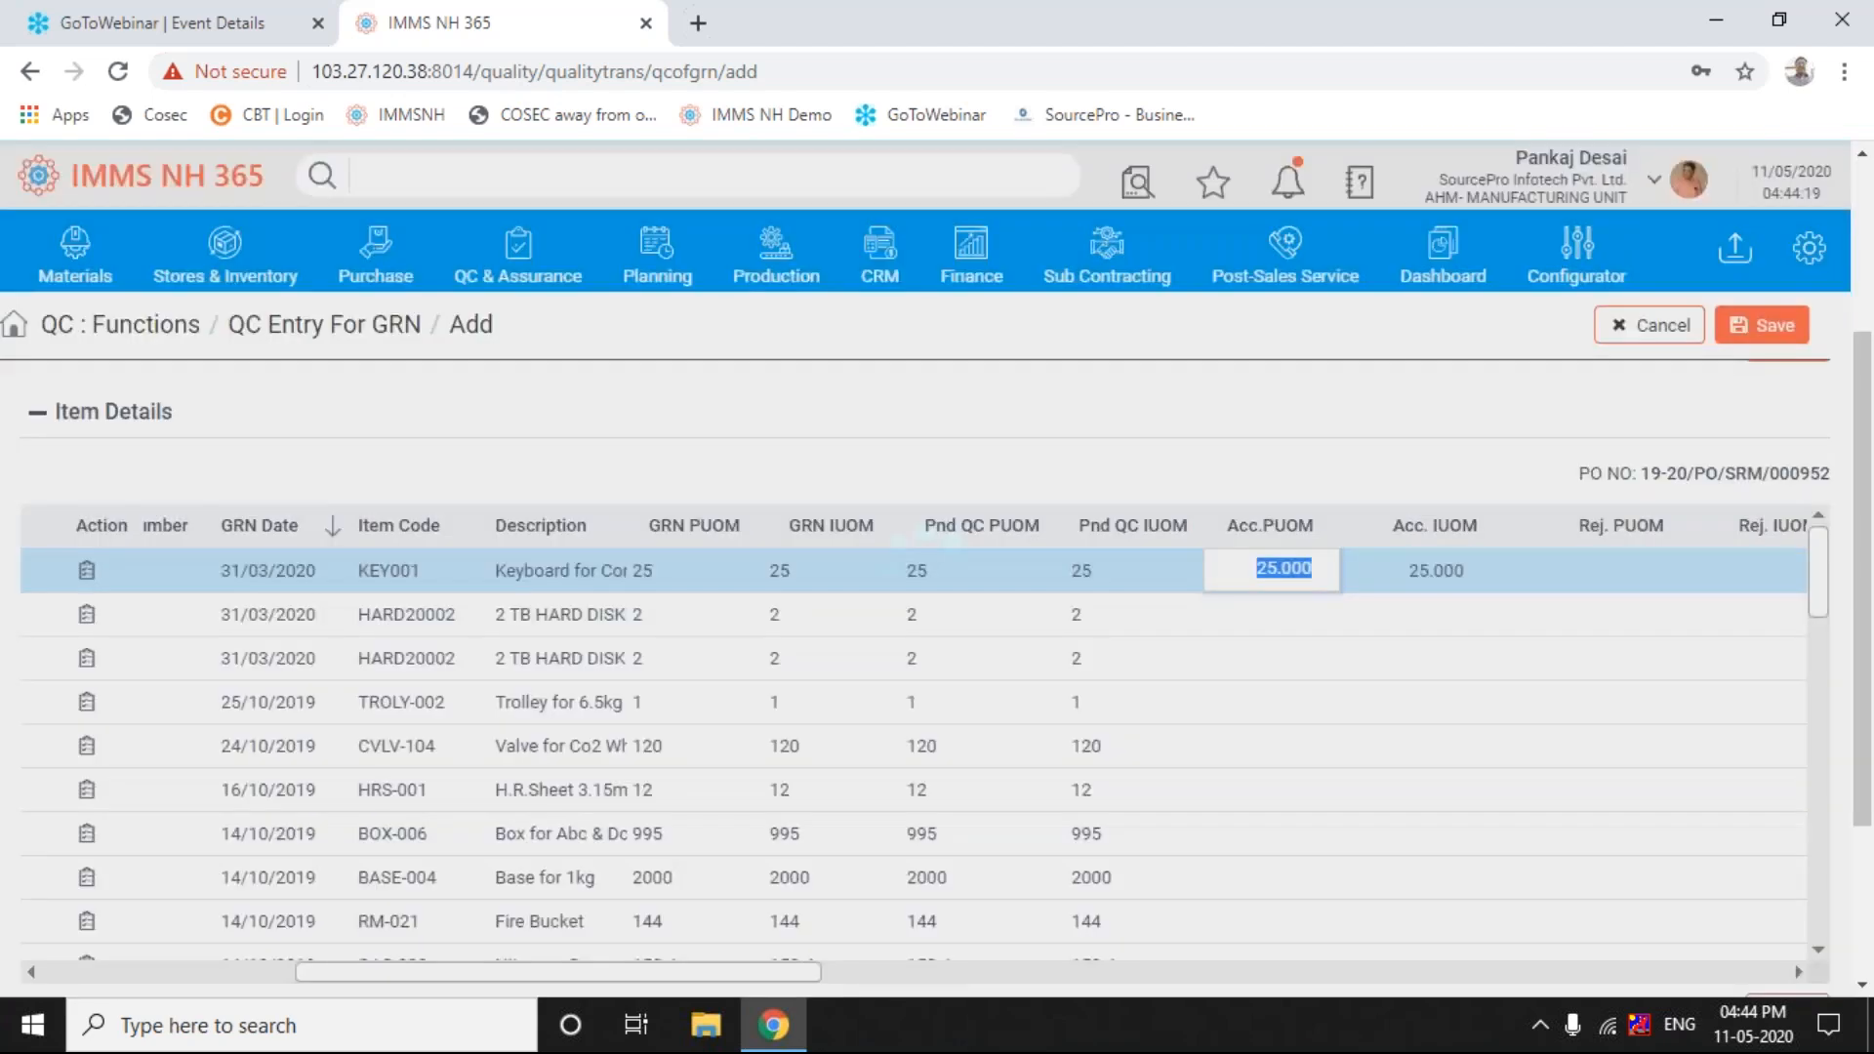
pyautogui.write('20')
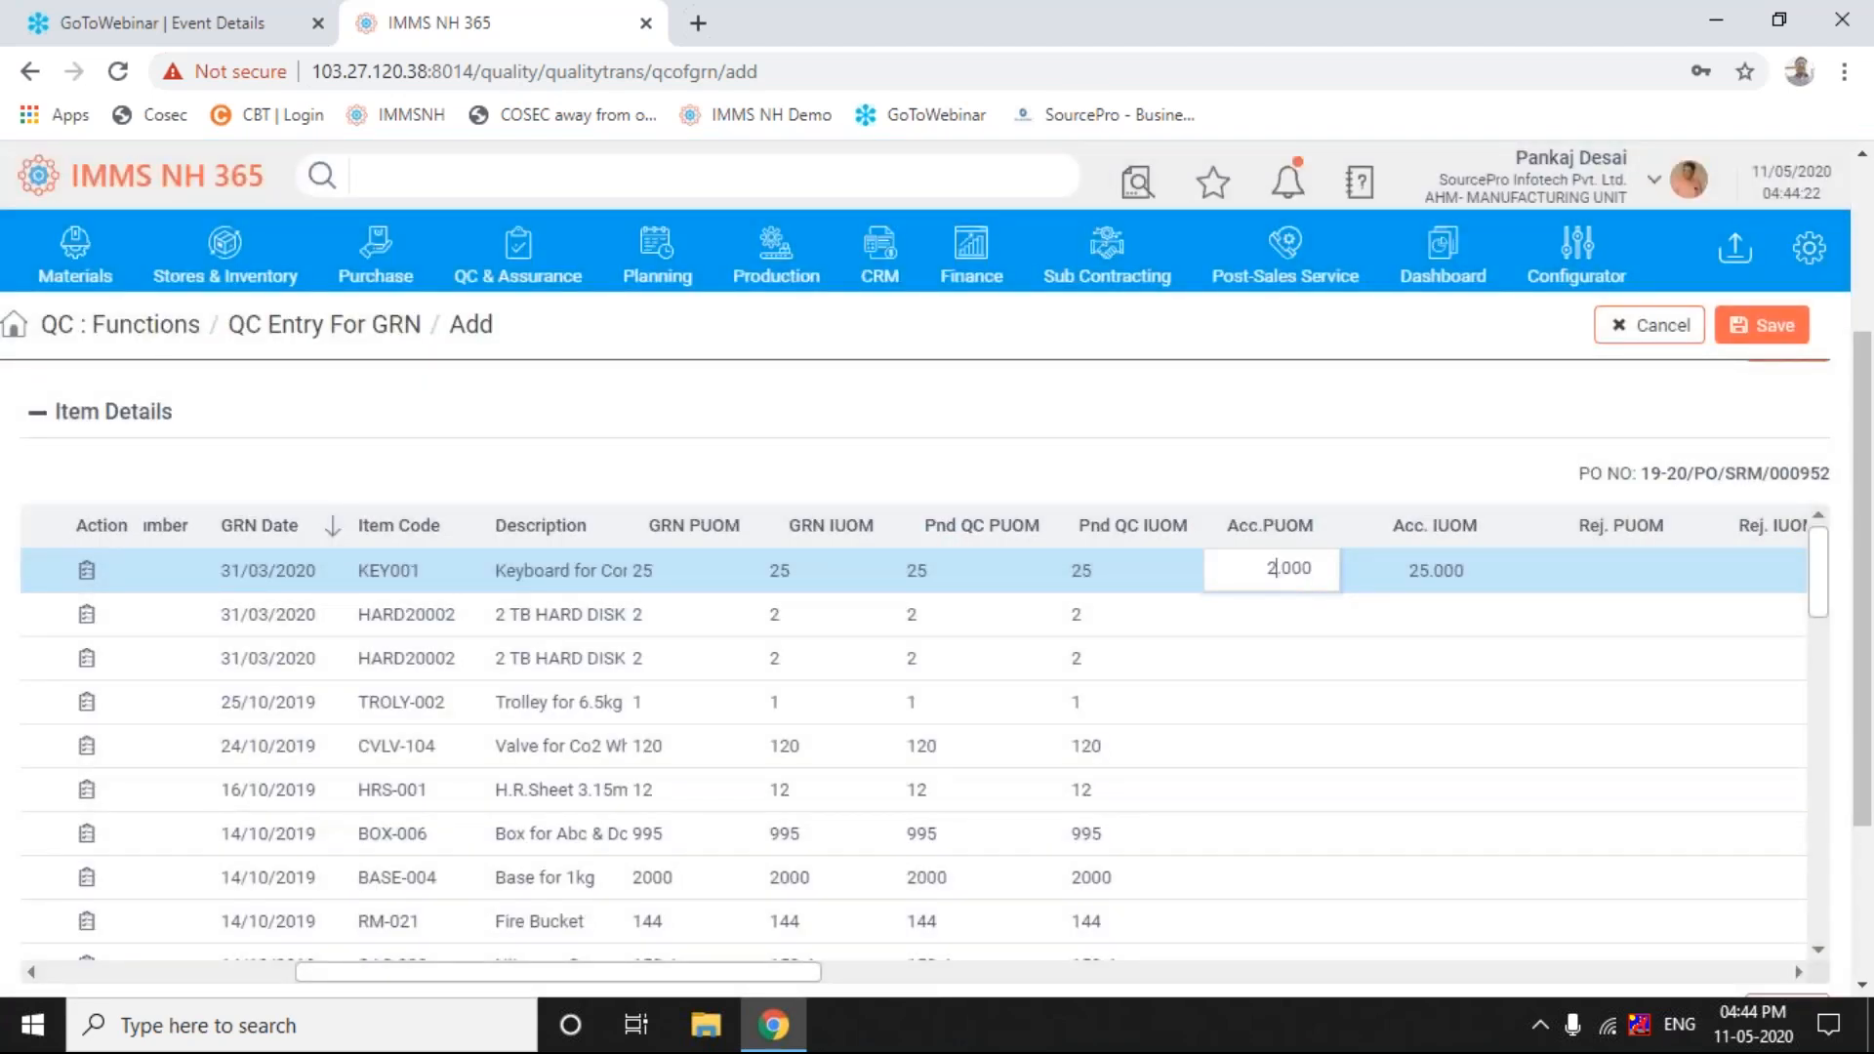
pyautogui.press('Return')
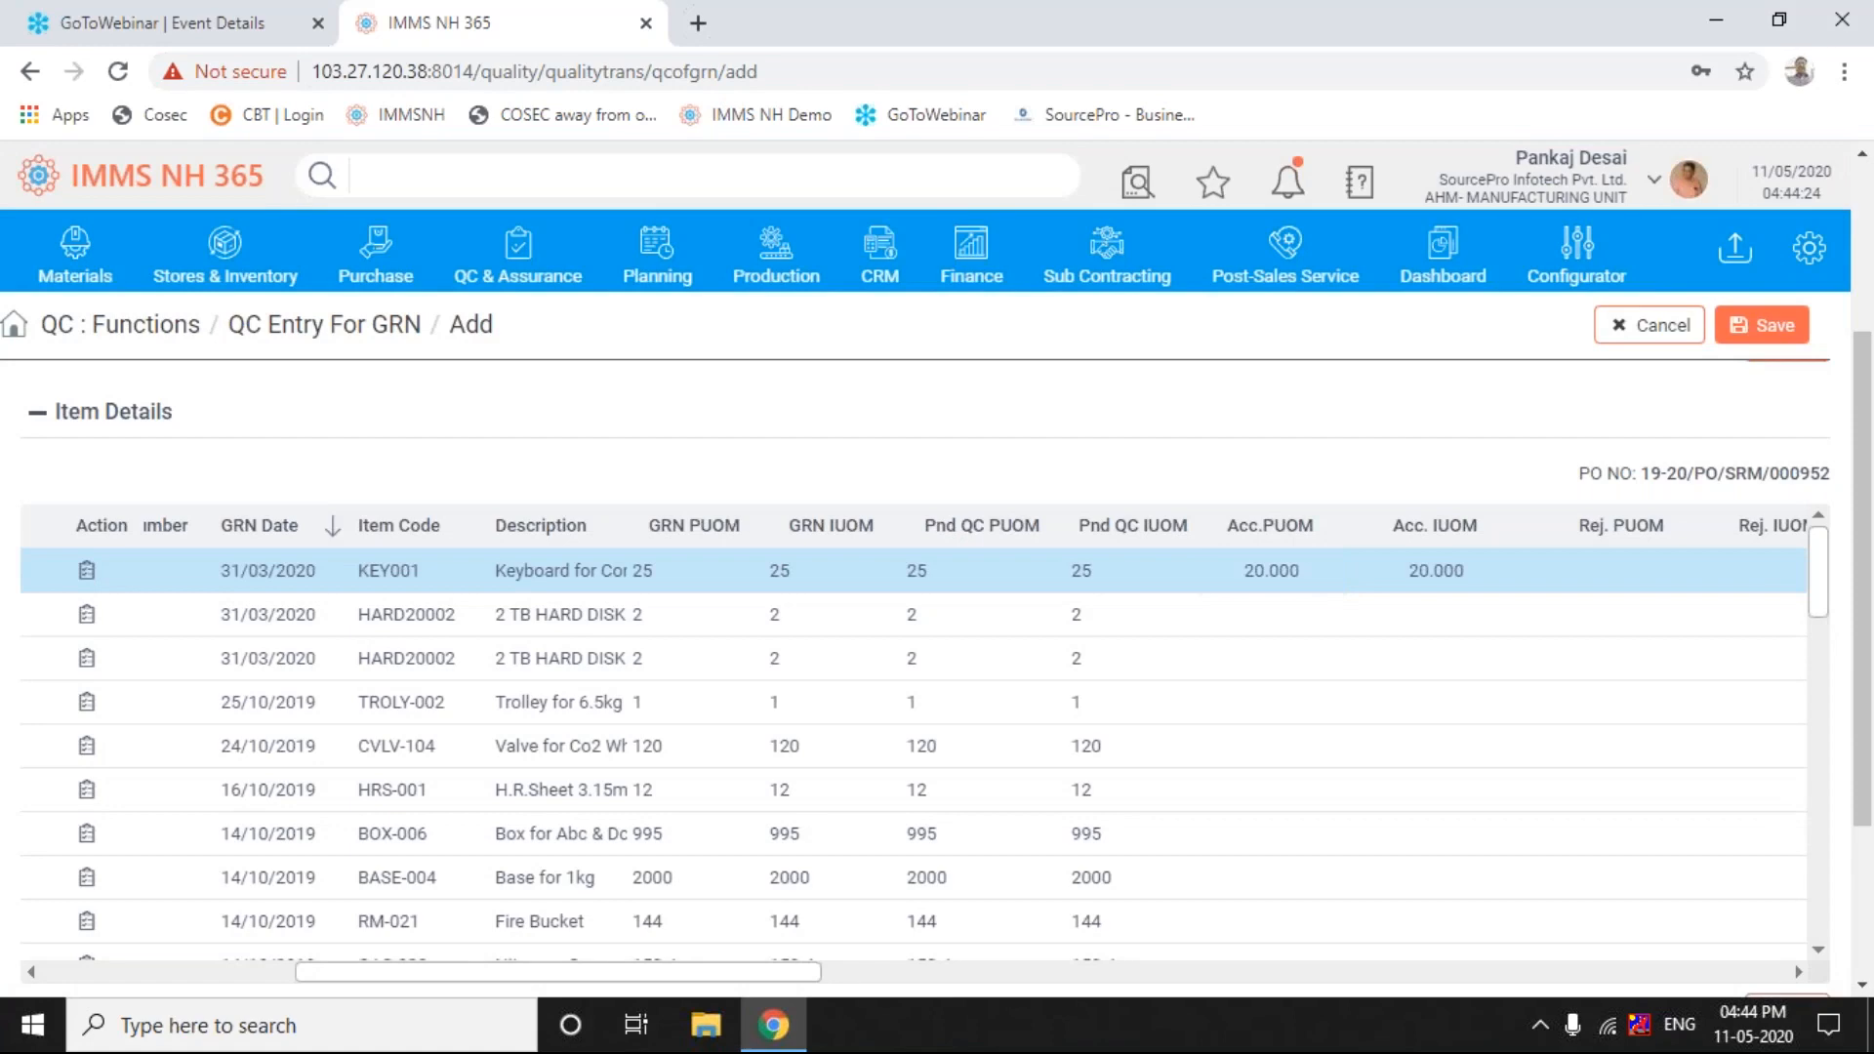
pyautogui.click(1643, 581)
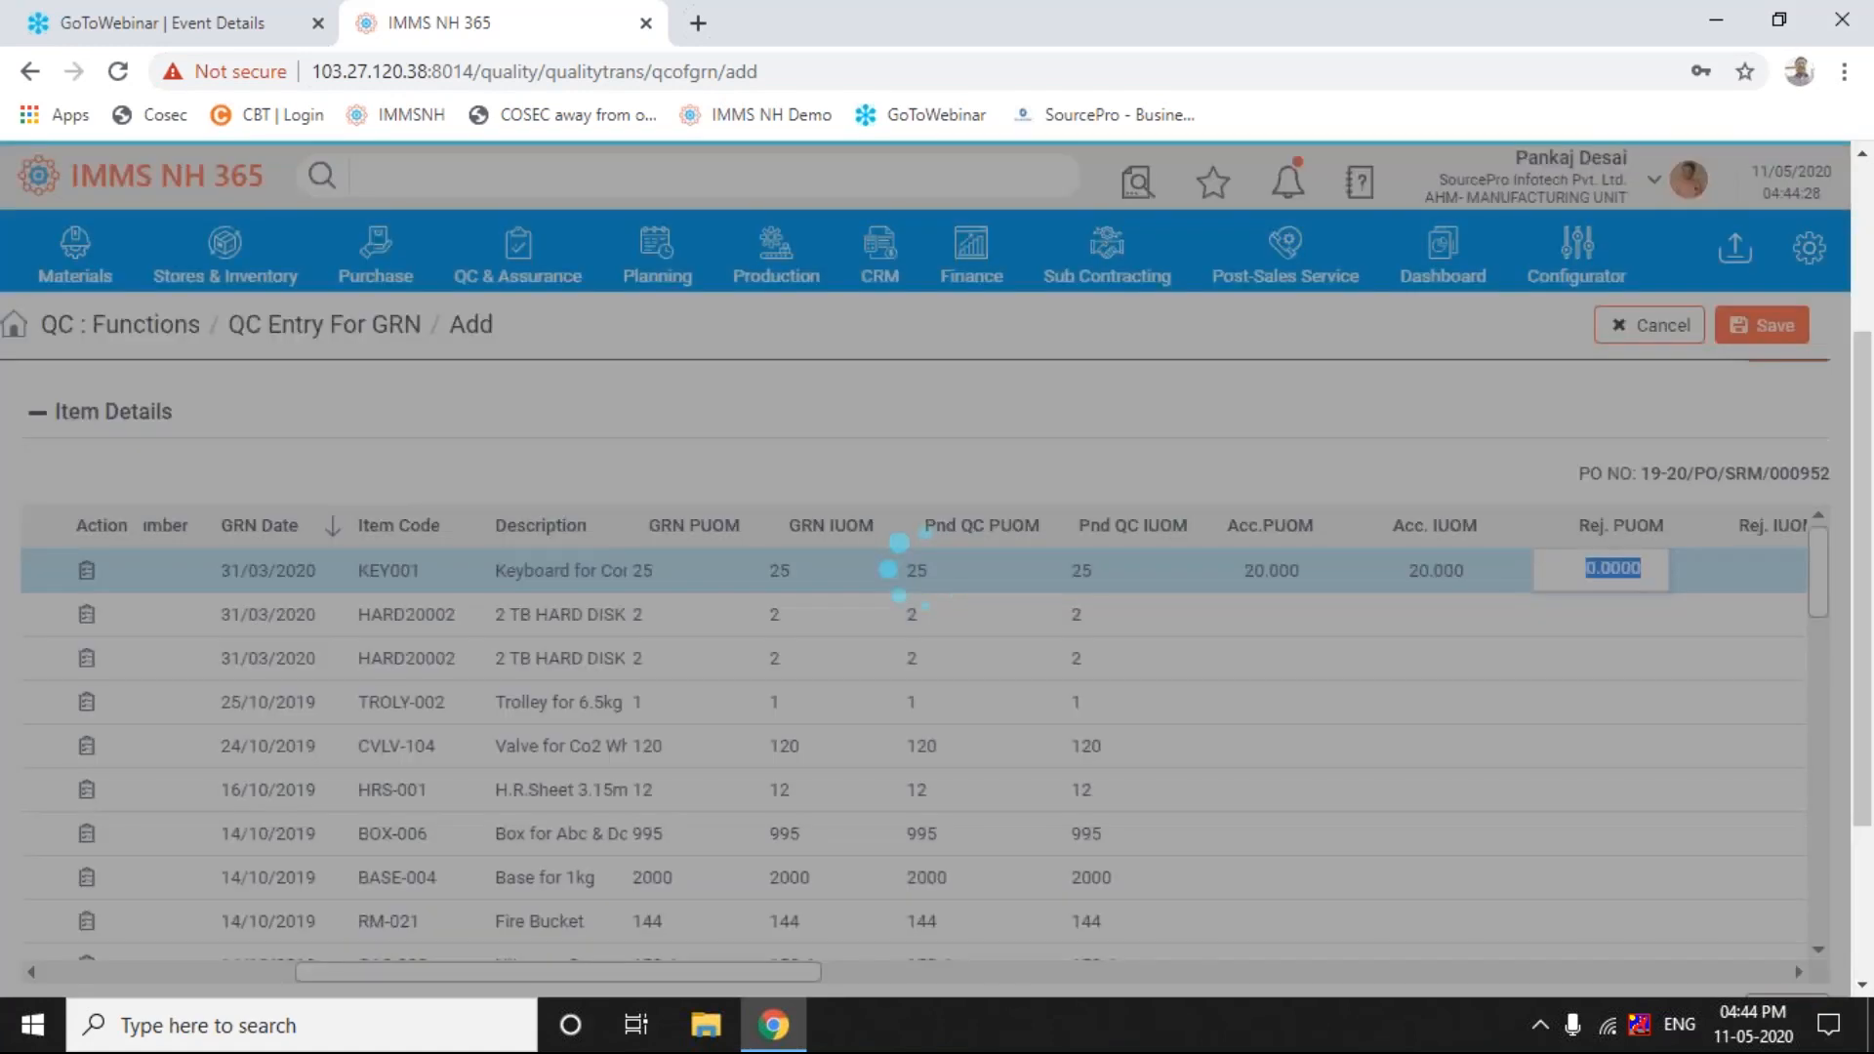
pyautogui.write('5')
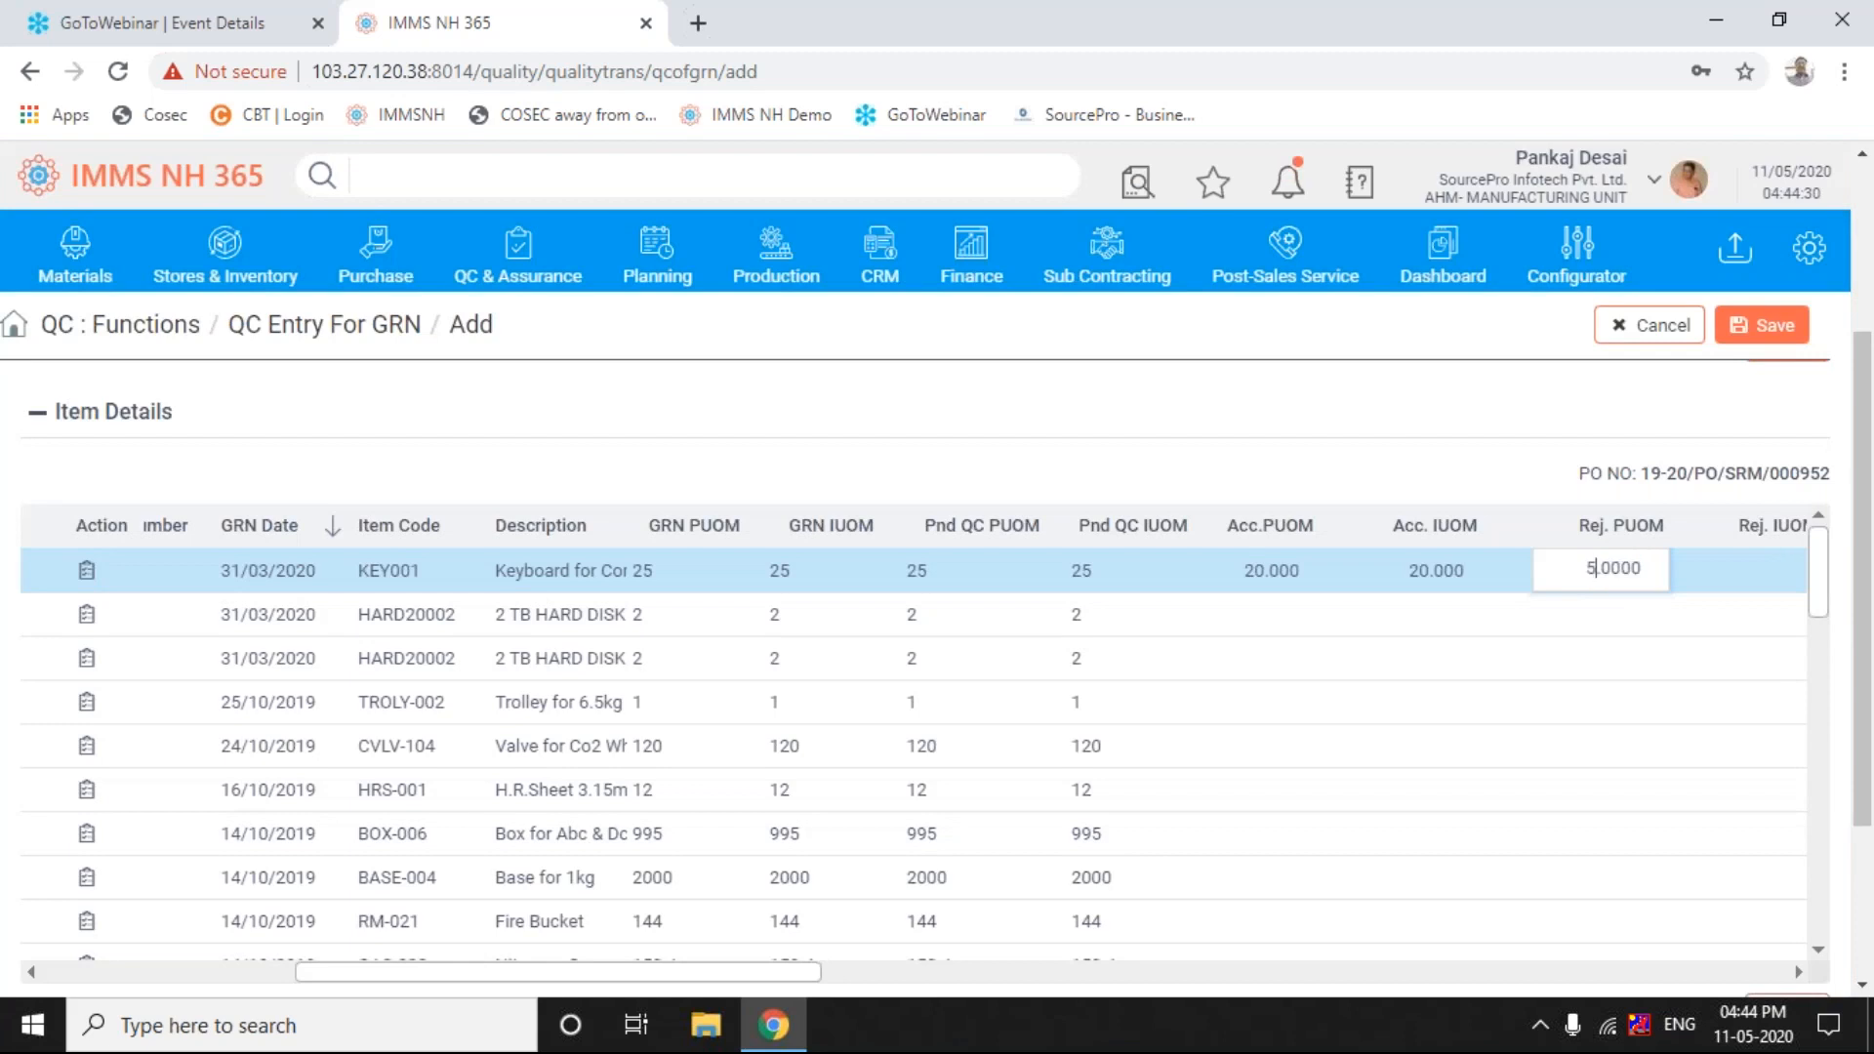
pyautogui.press('Return')
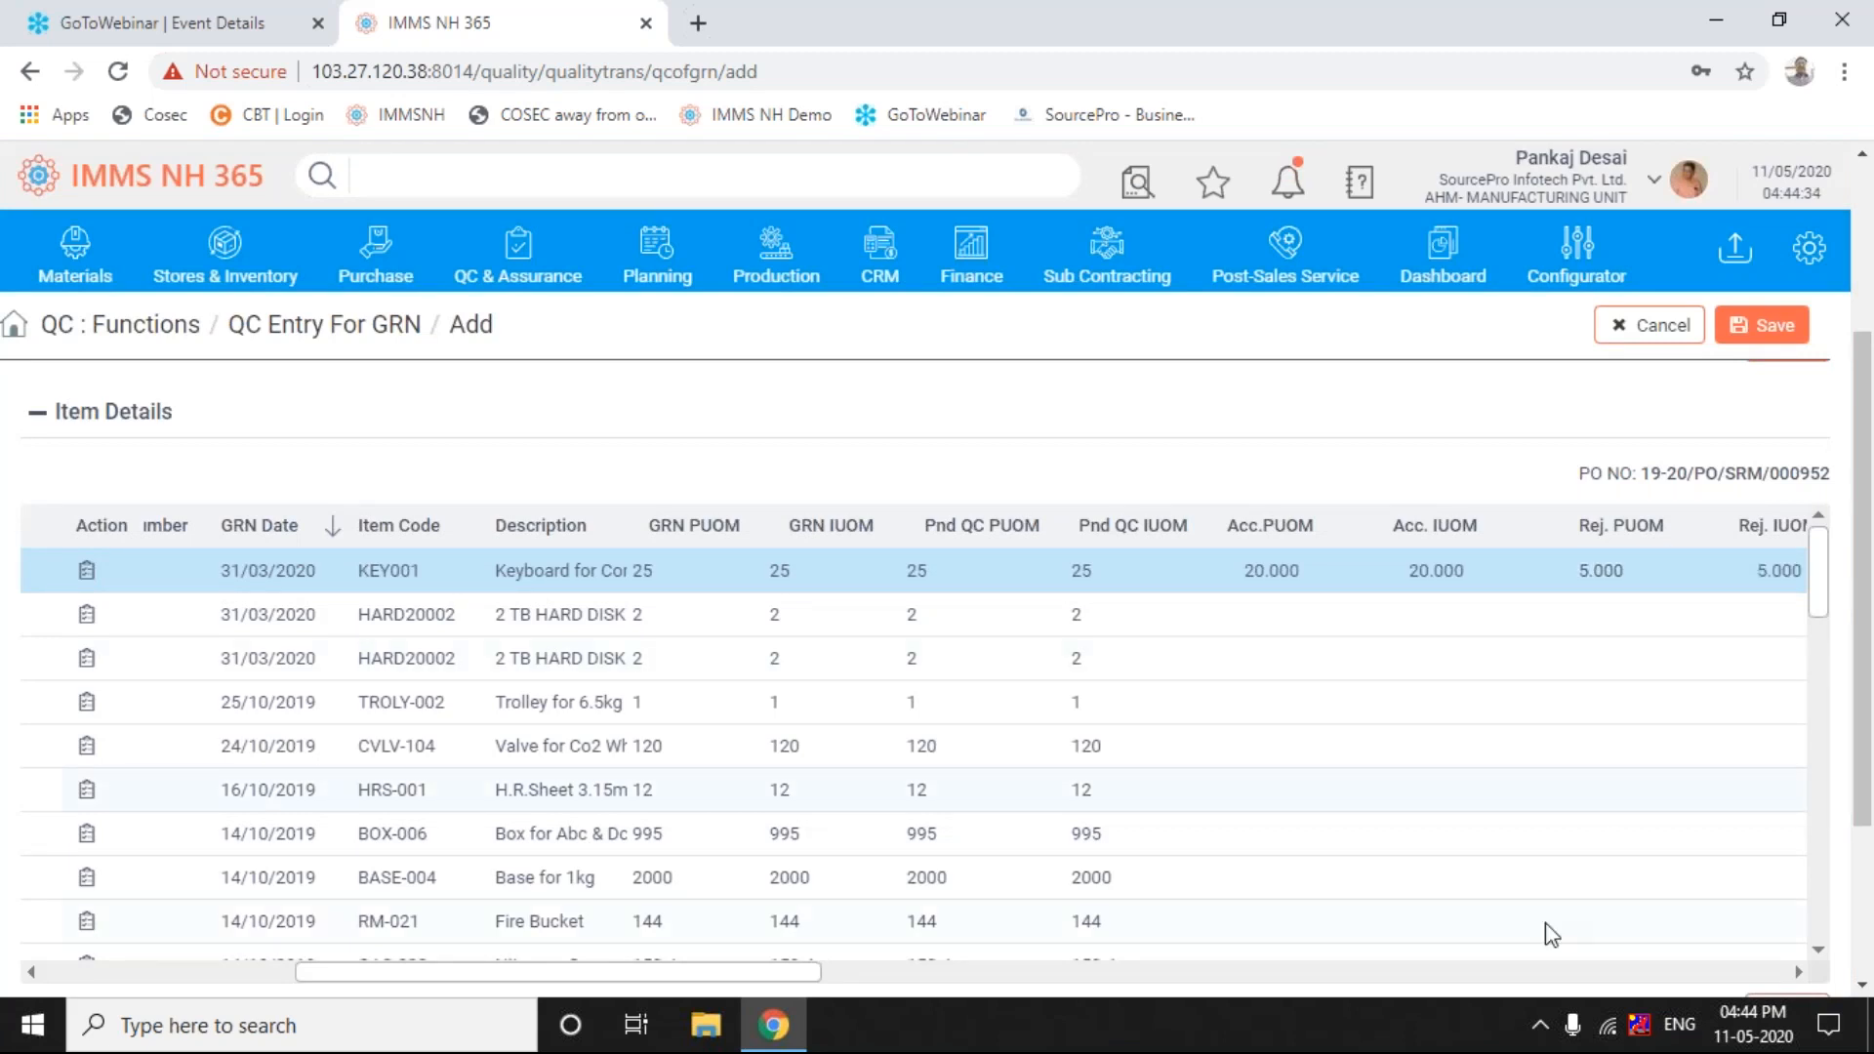
# - Assign the reason code "02 - Wrong Unit" to the rejected quantity of item KEY001
pyautogui.hscroll(5, 1252, 981)
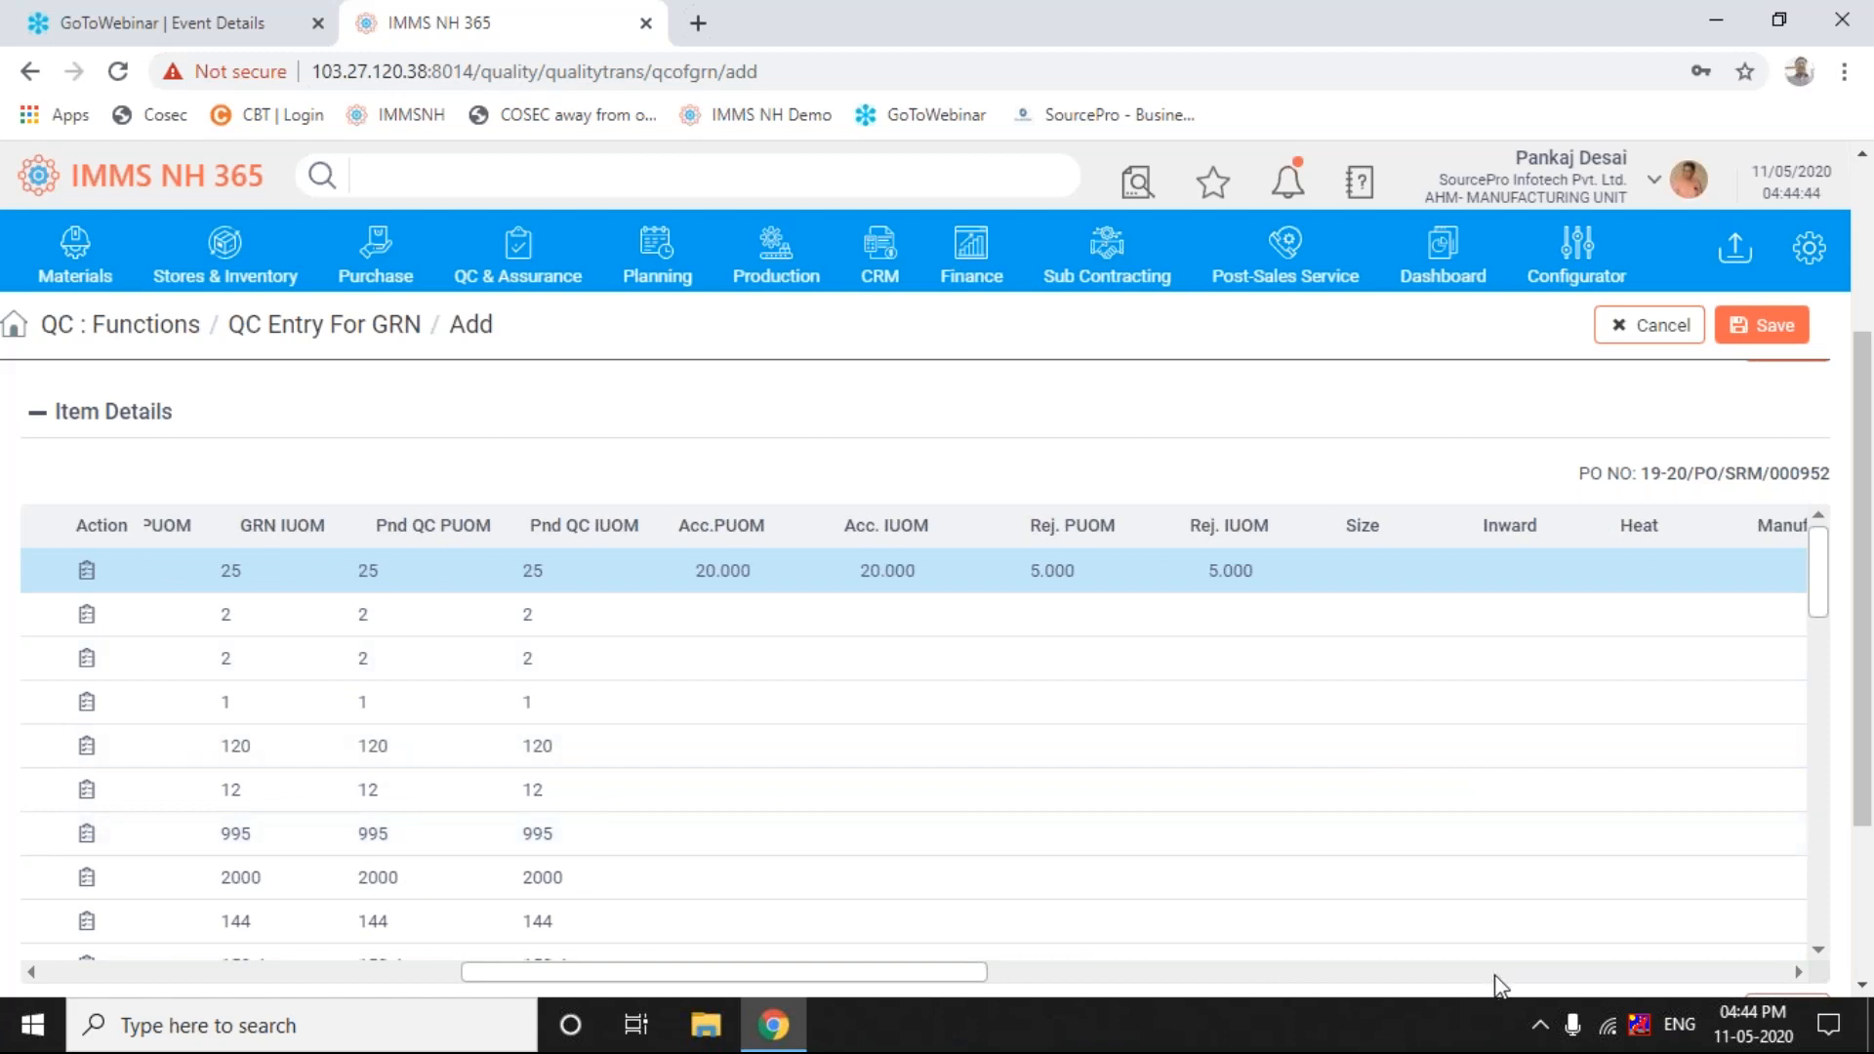
pyautogui.hscroll(1, 1502, 986)
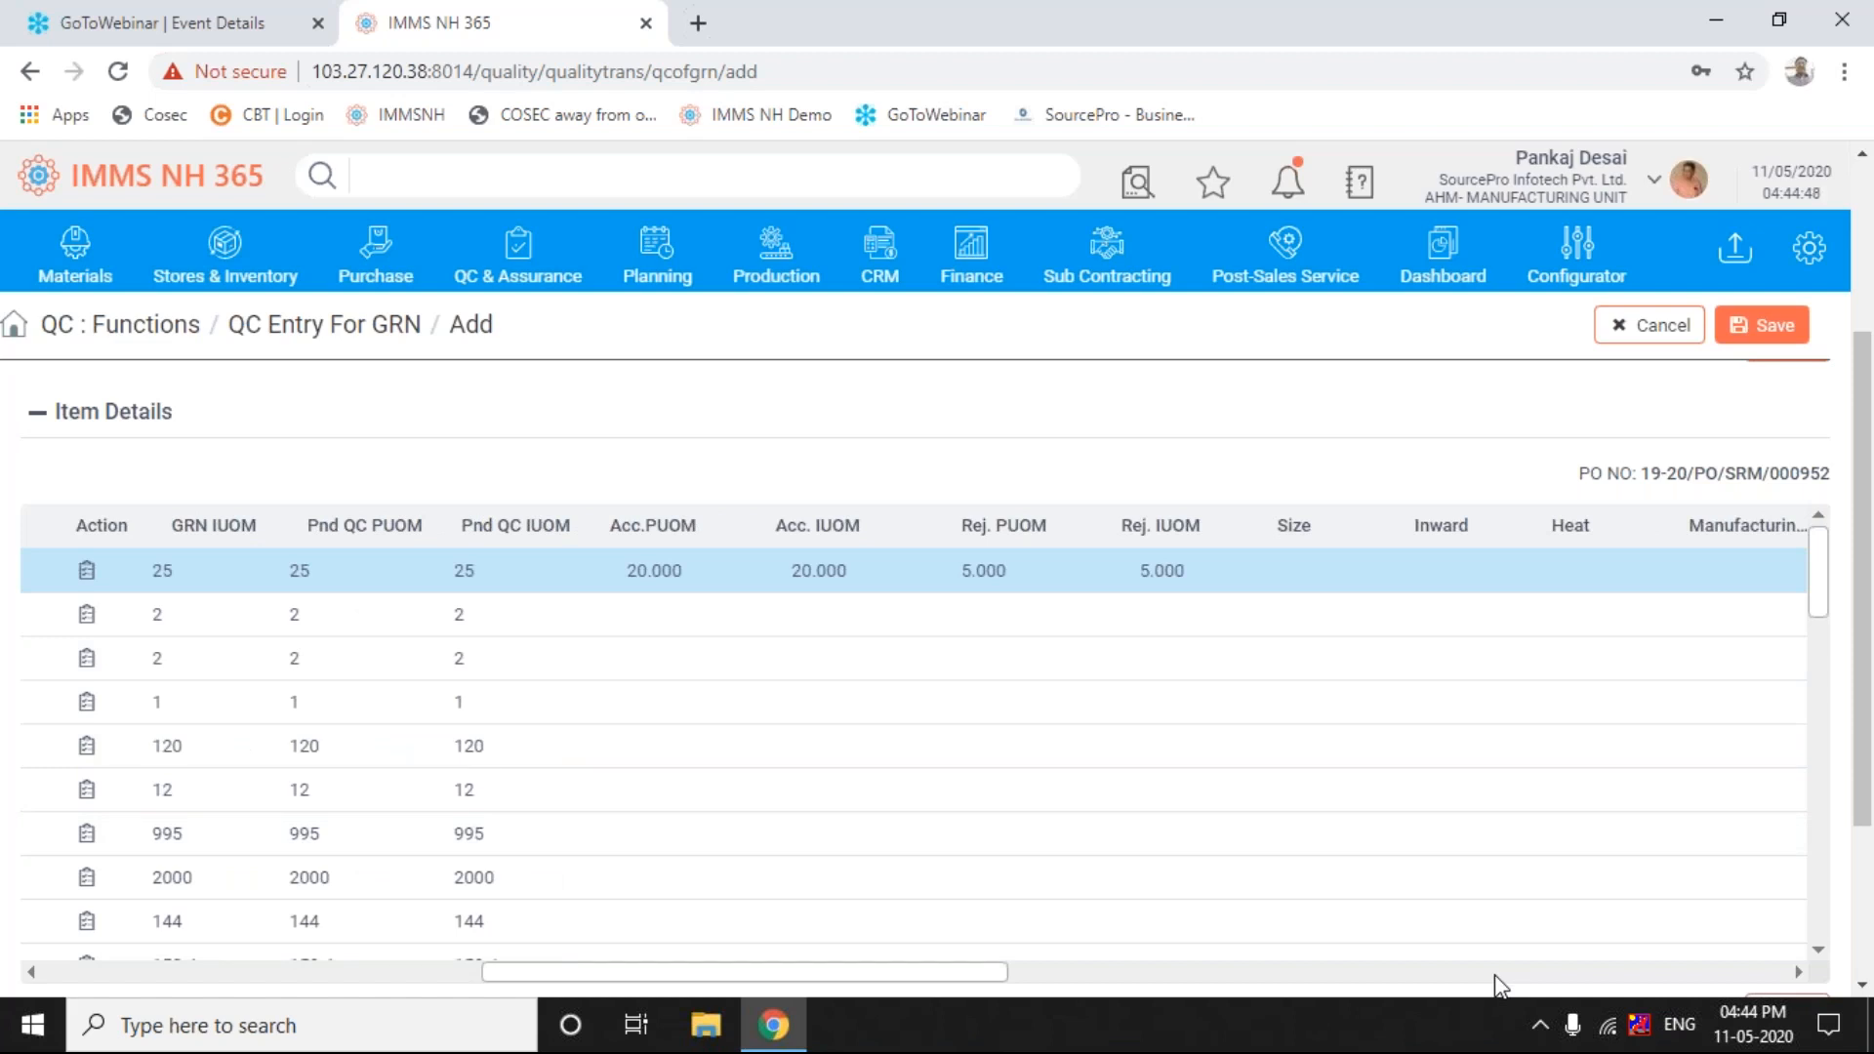
pyautogui.hscroll(1, 1502, 985)
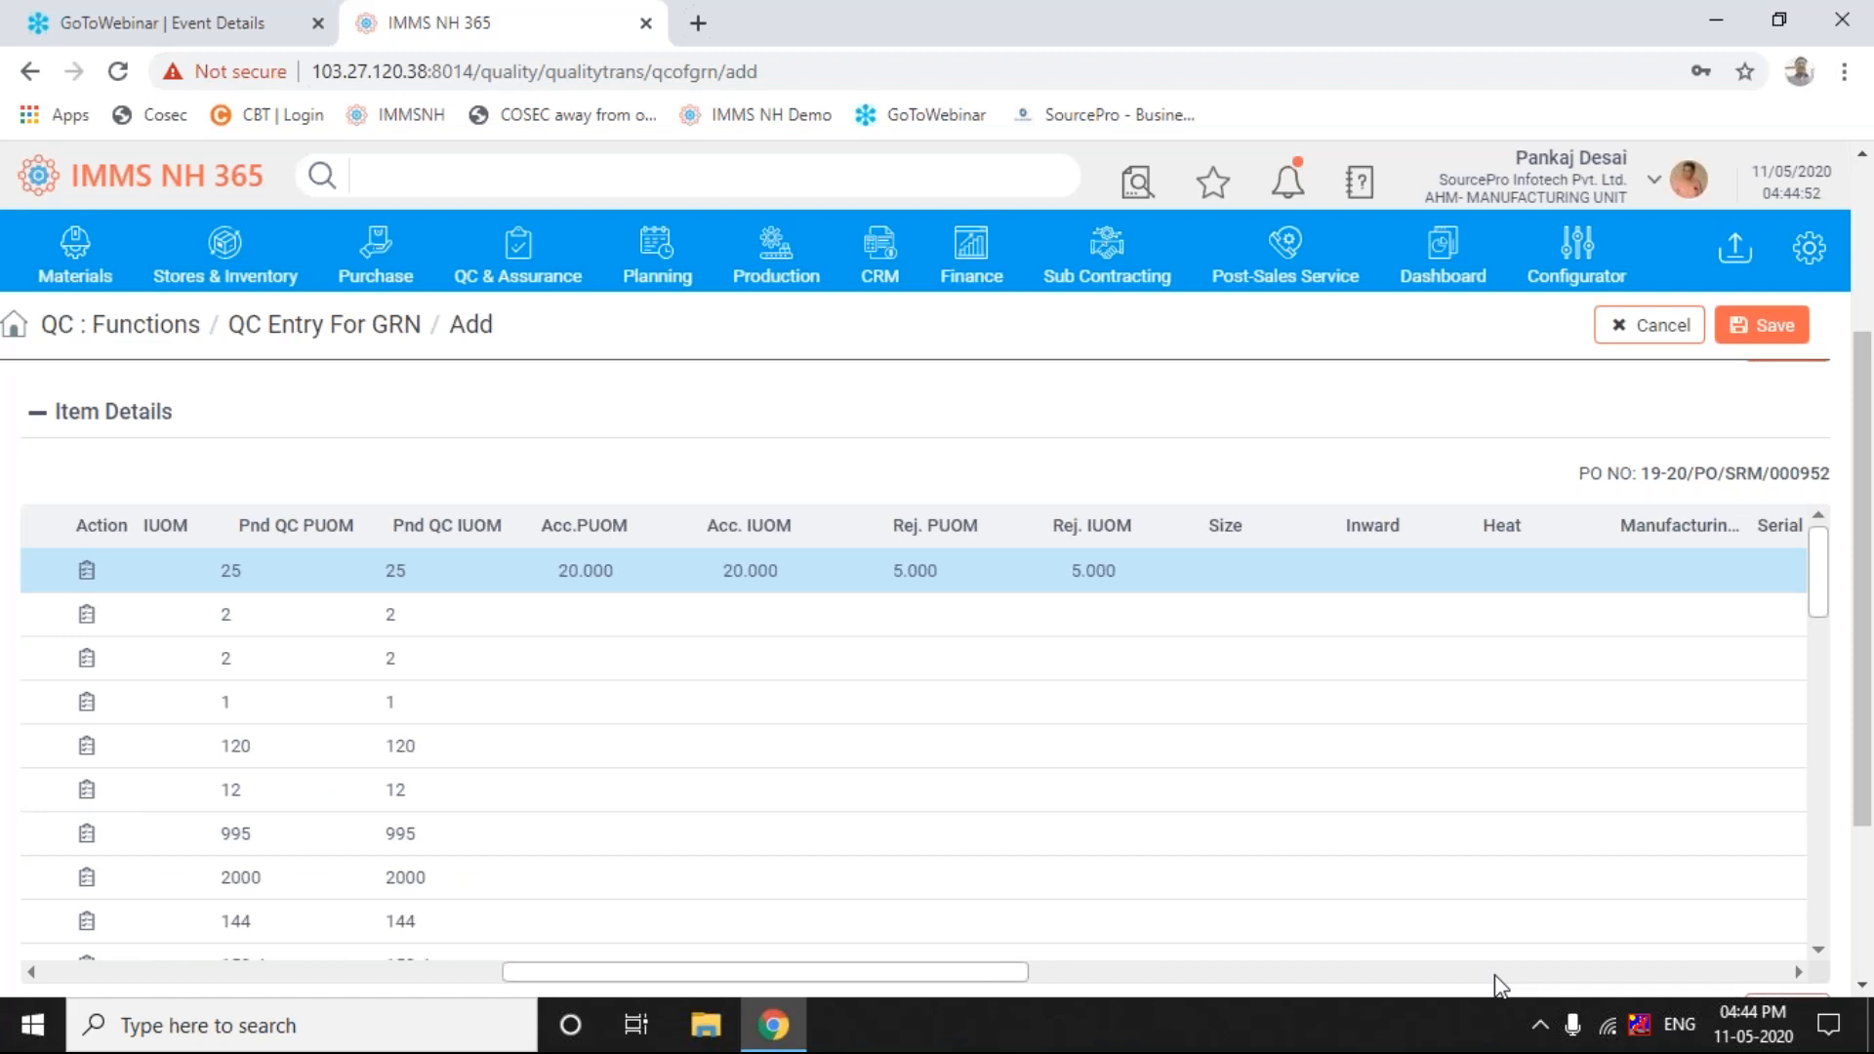
pyautogui.hscroll(6, 1502, 986)
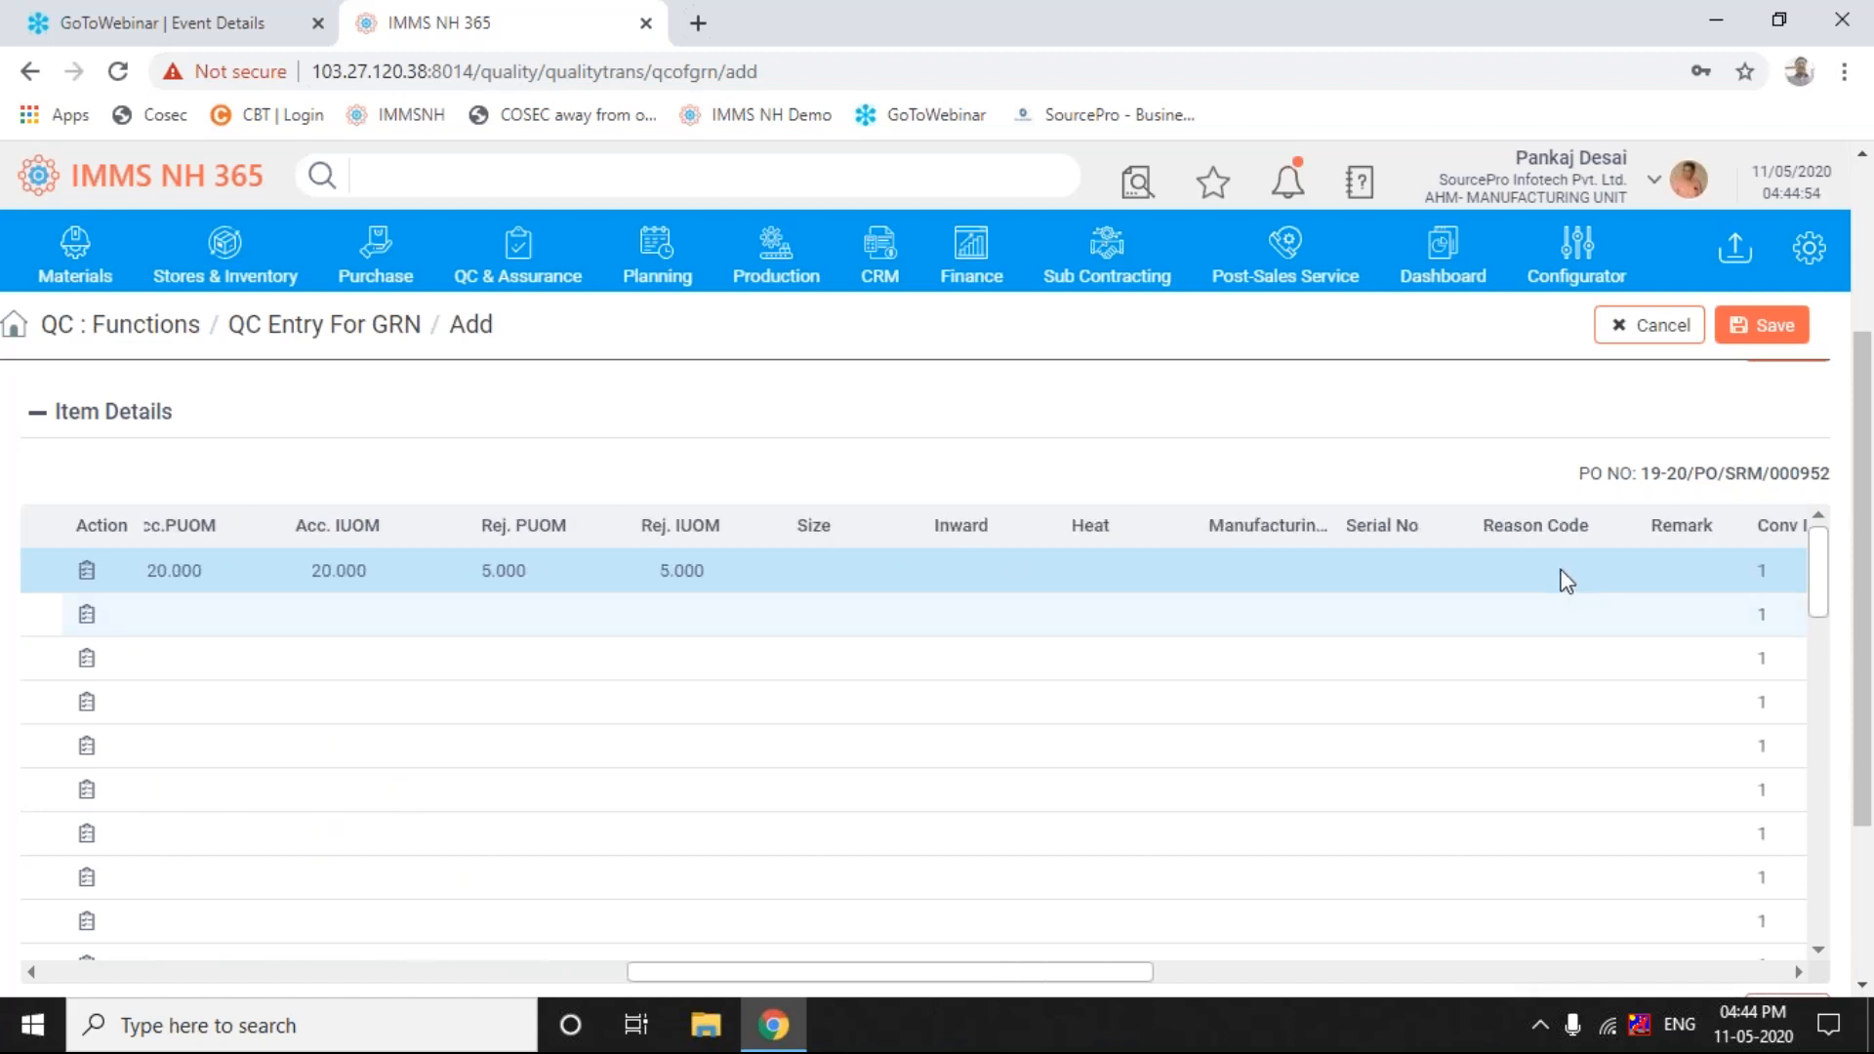
pyautogui.click(1546, 575)
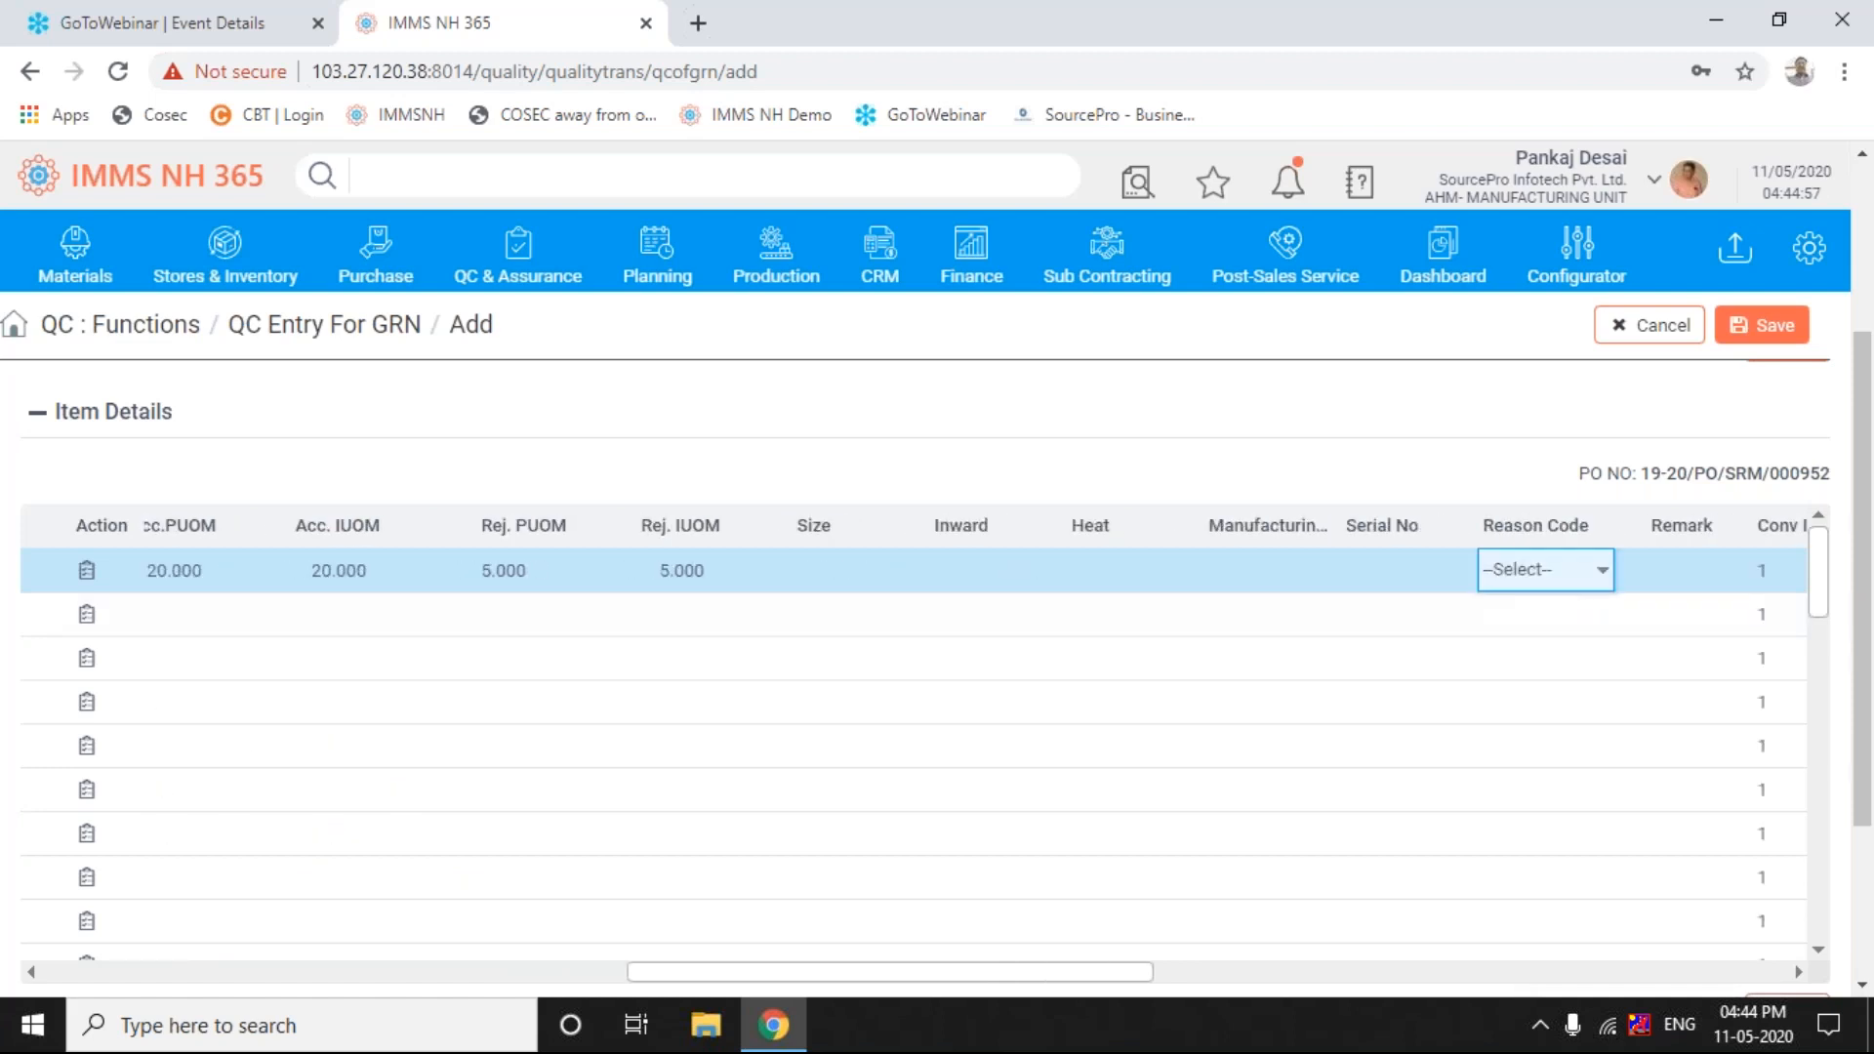
pyautogui.click(1601, 582)
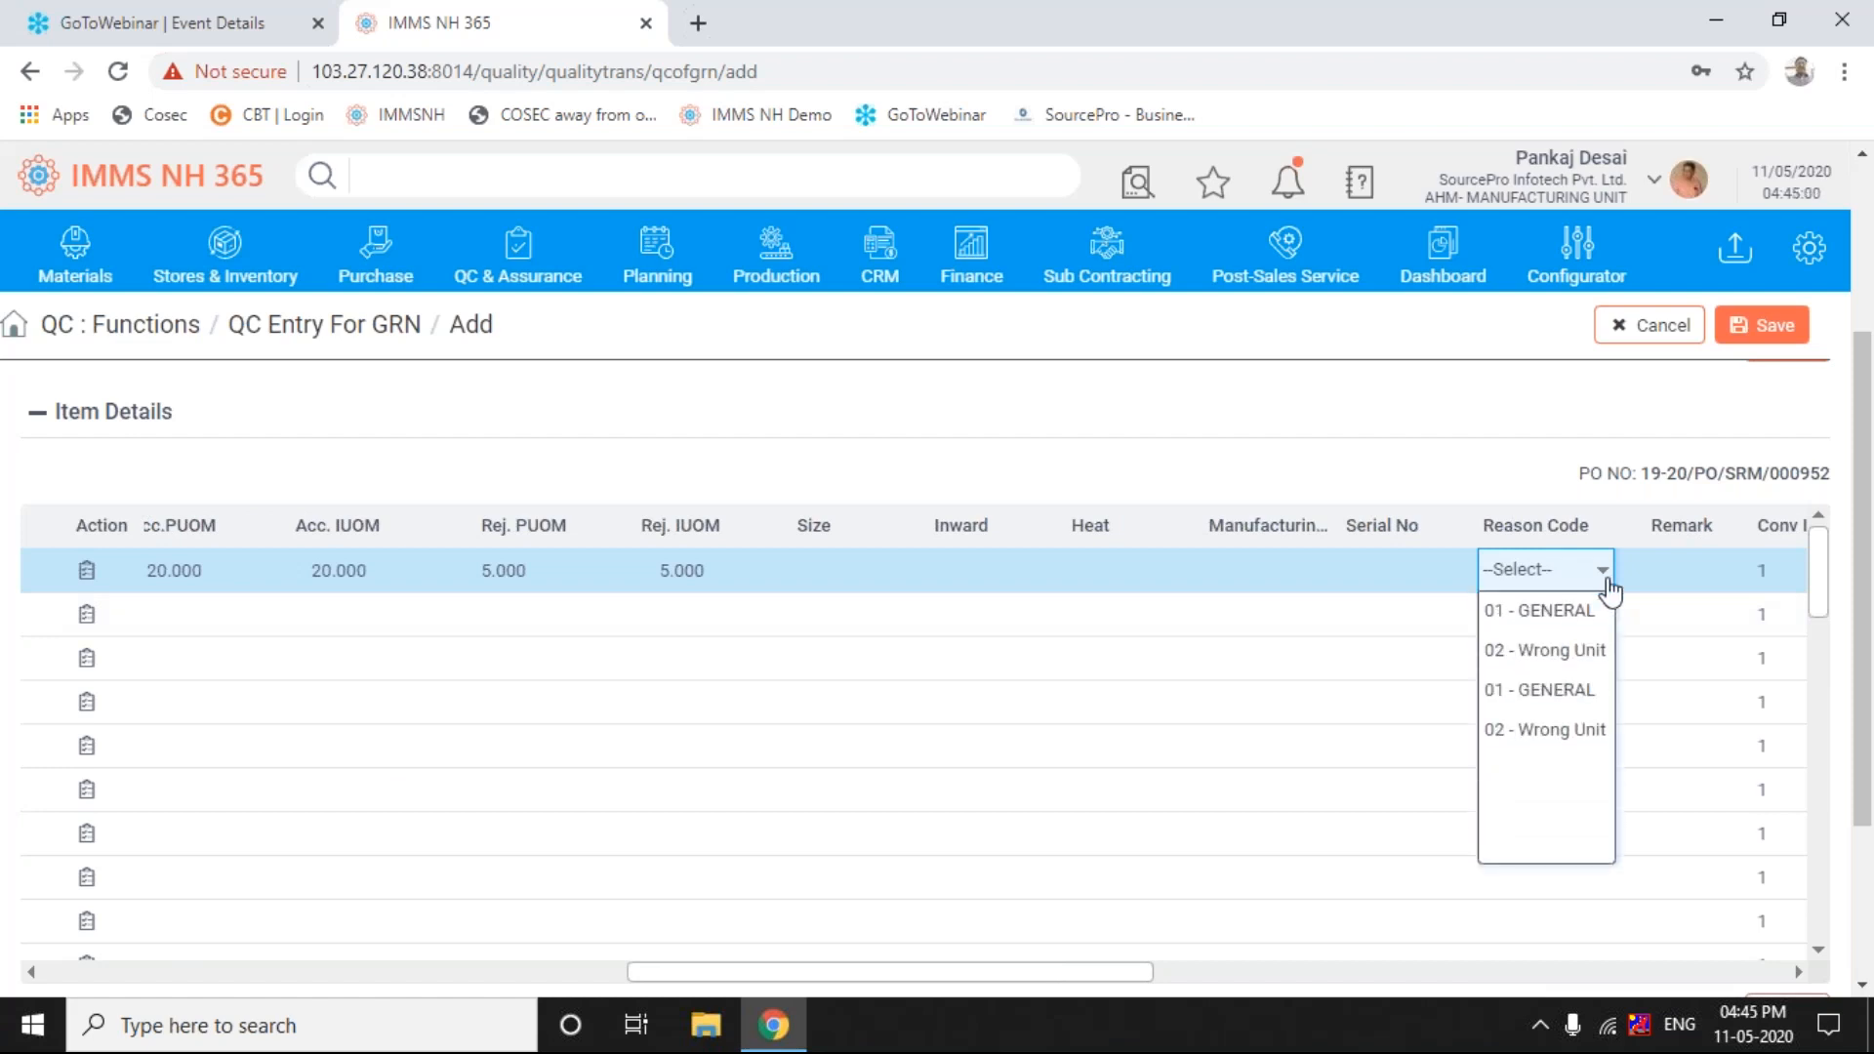
pyautogui.click(1591, 651)
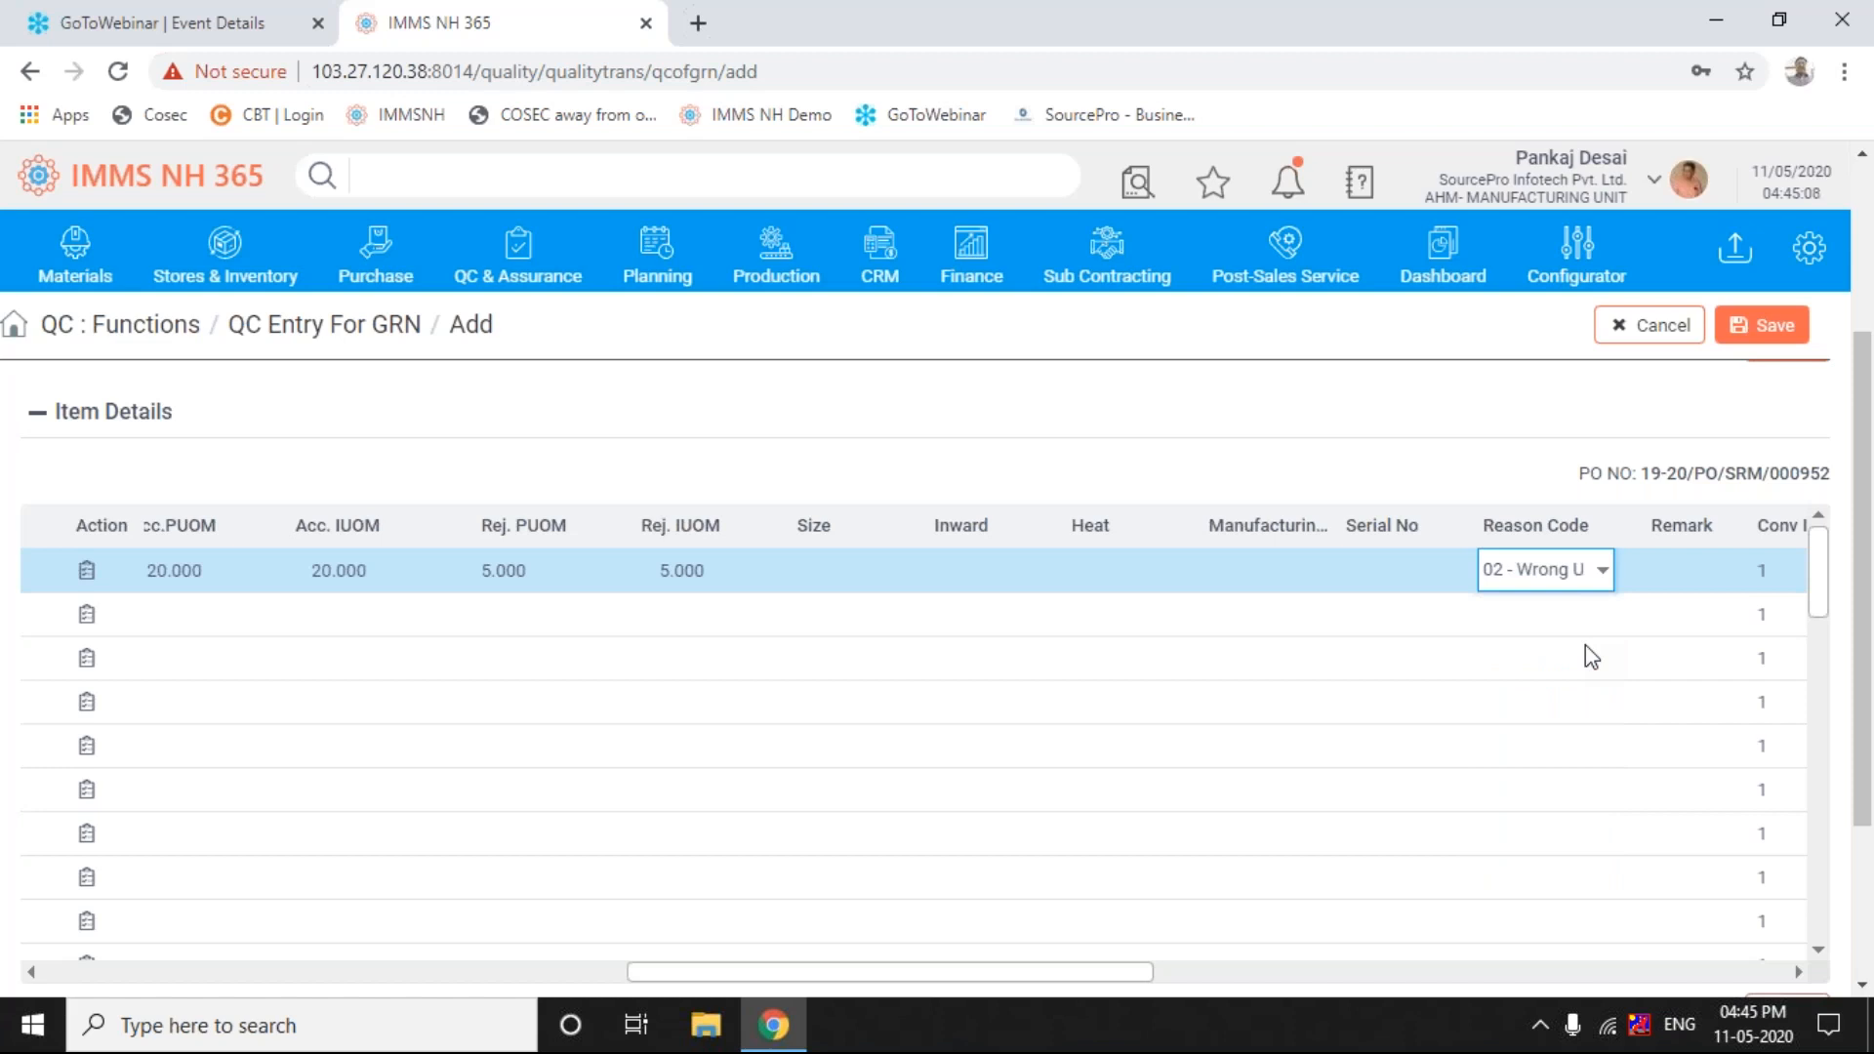
pyautogui.click(1591, 656)
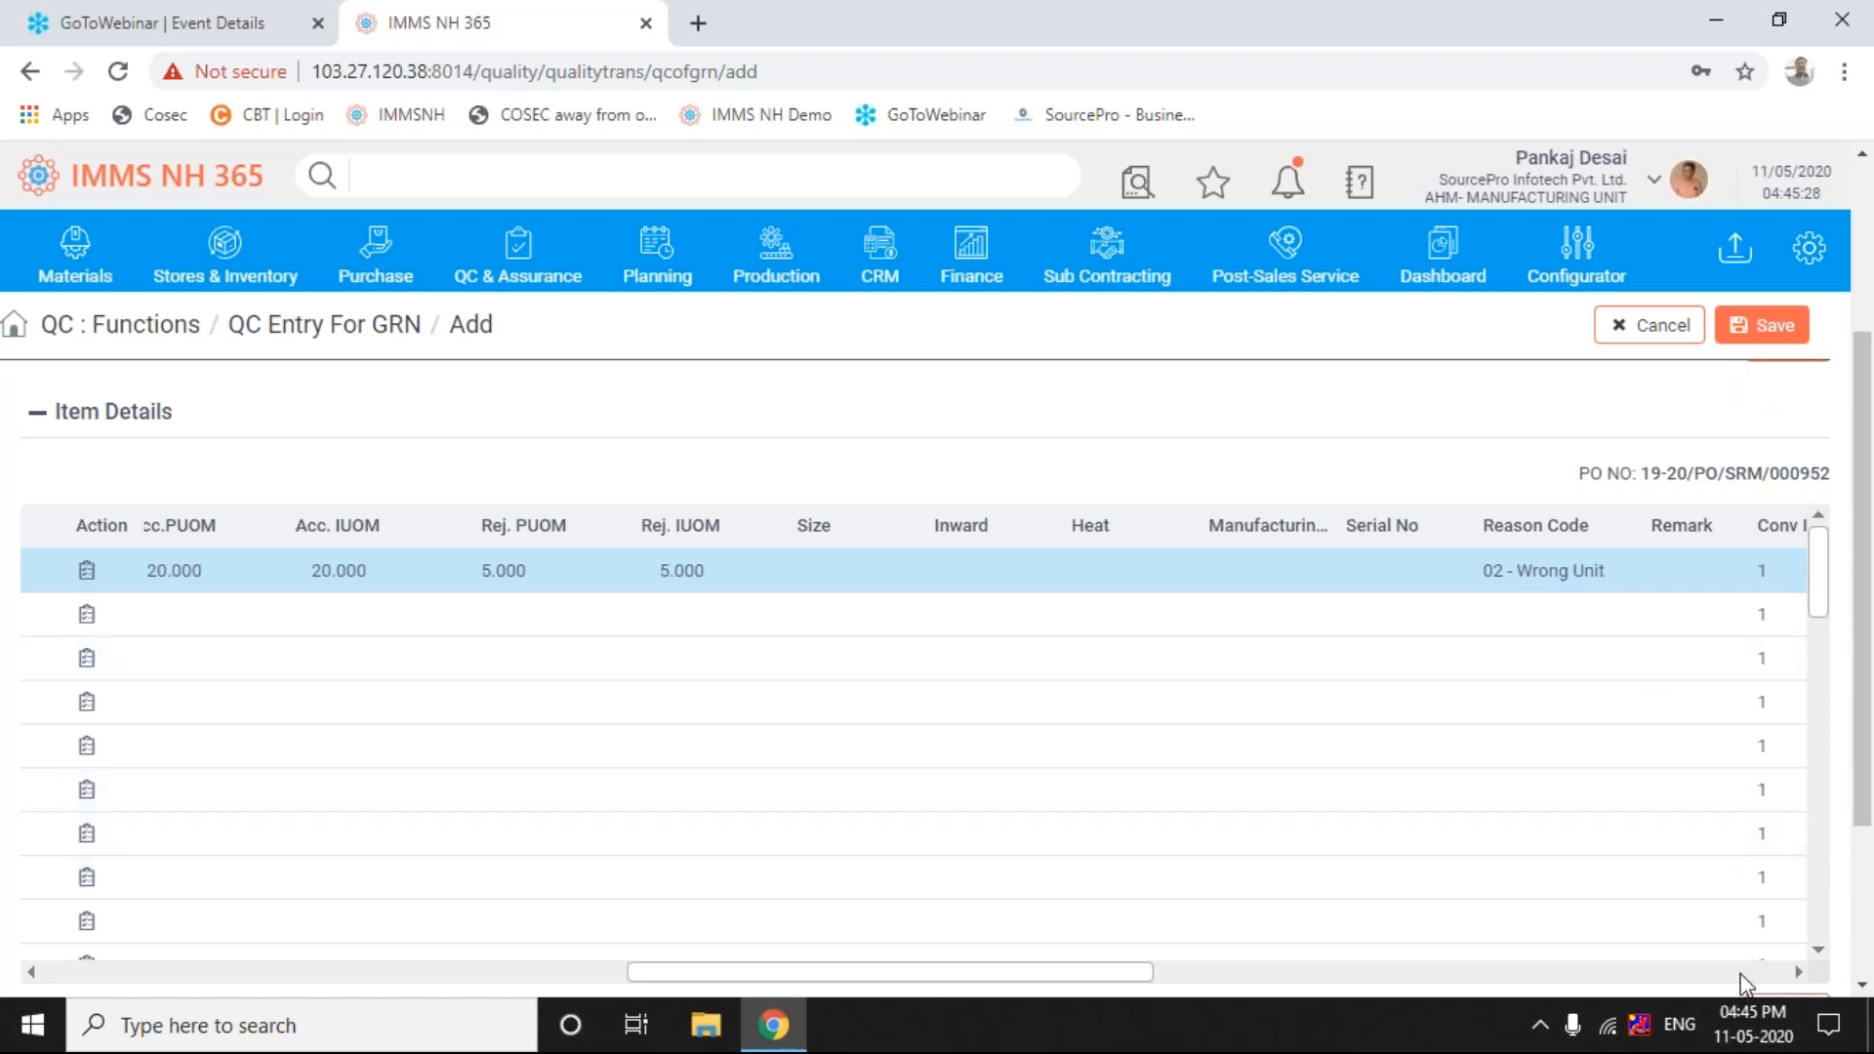
# - Enter "Rejection" as the remark for item KEY001
pyautogui.hscroll(1, 1744, 976)
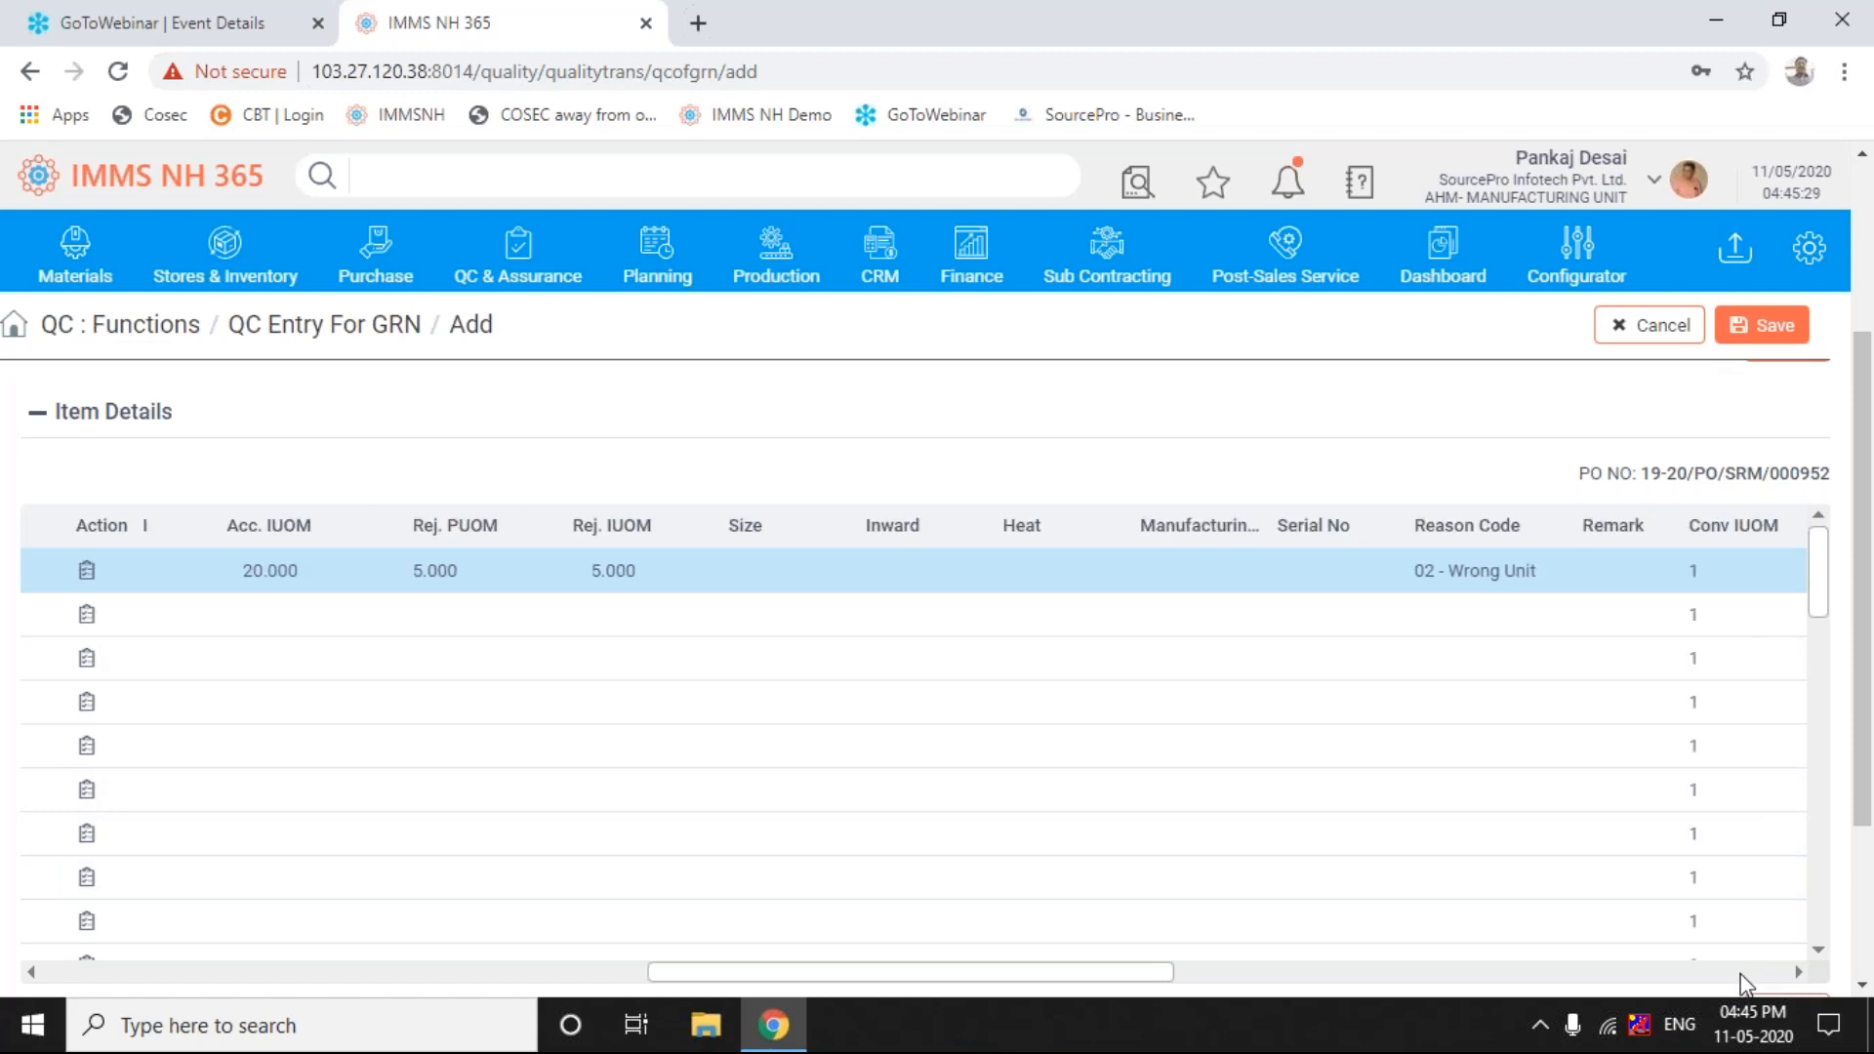
pyautogui.click(1629, 574)
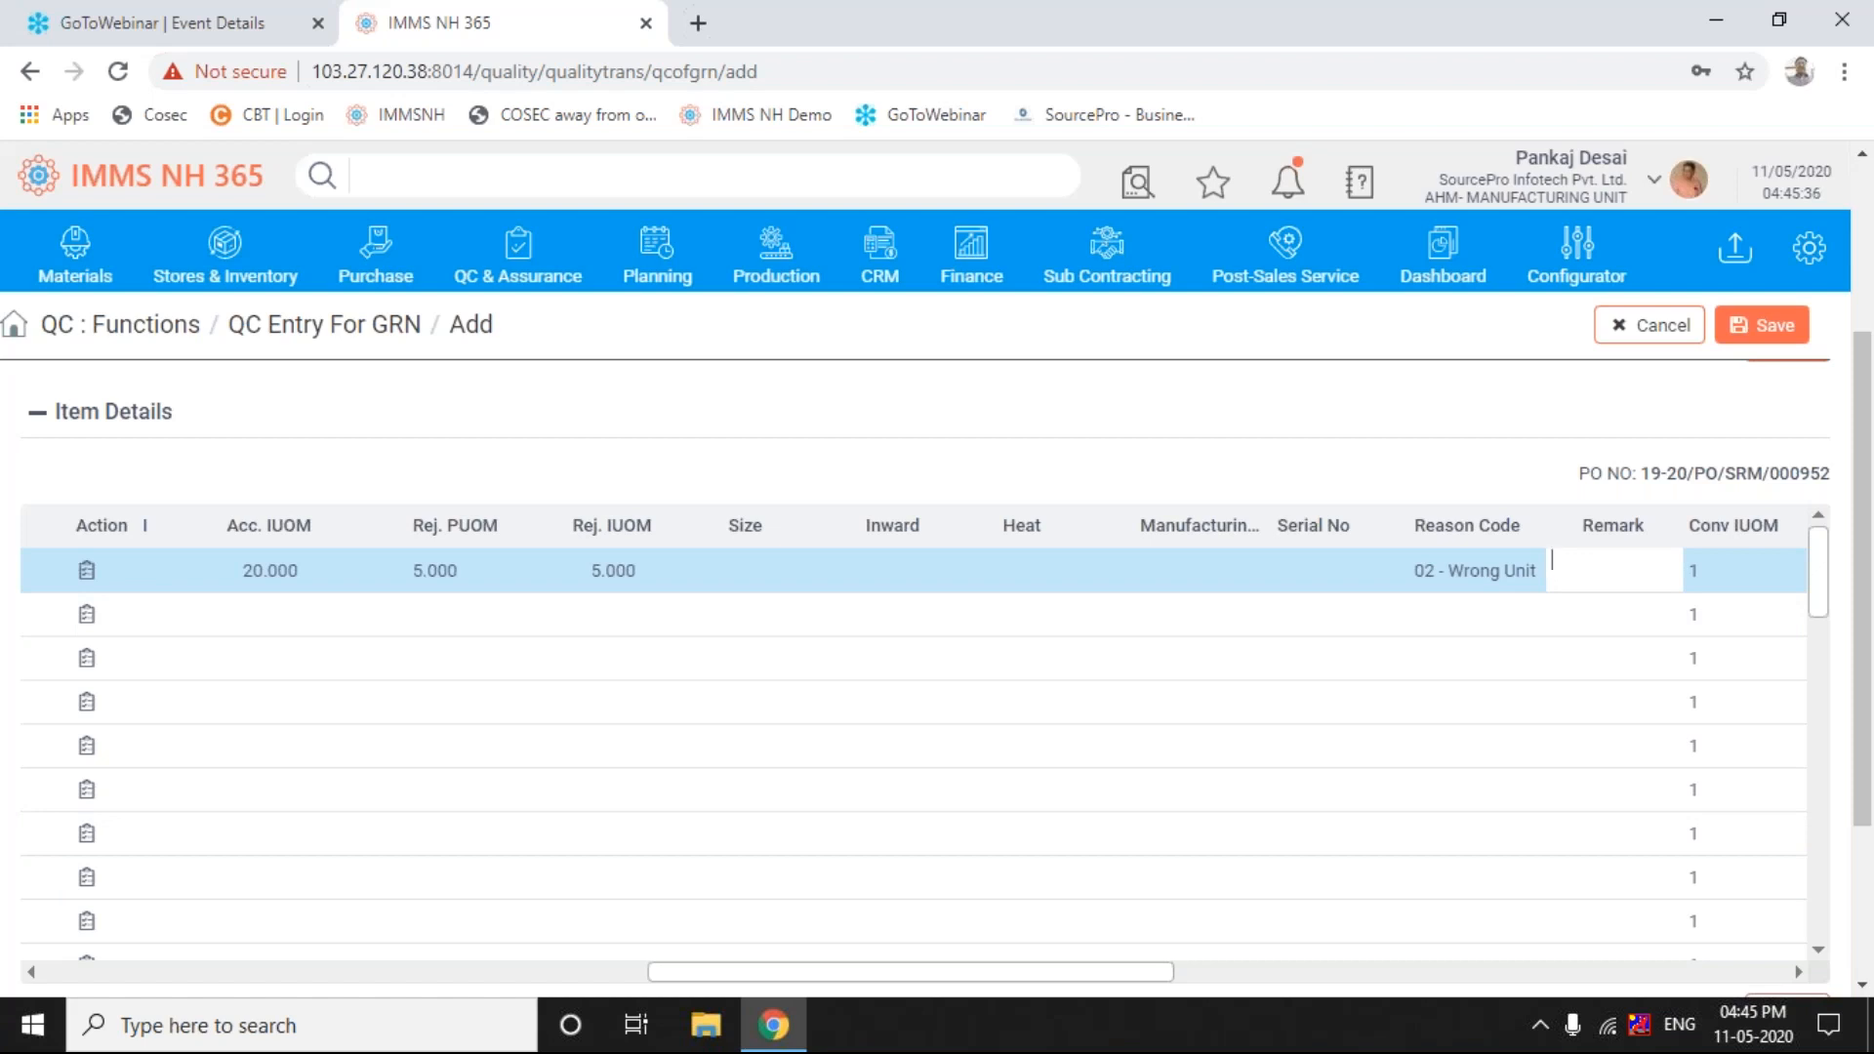
pyautogui.write('Rejection')
pyautogui.press('Return')
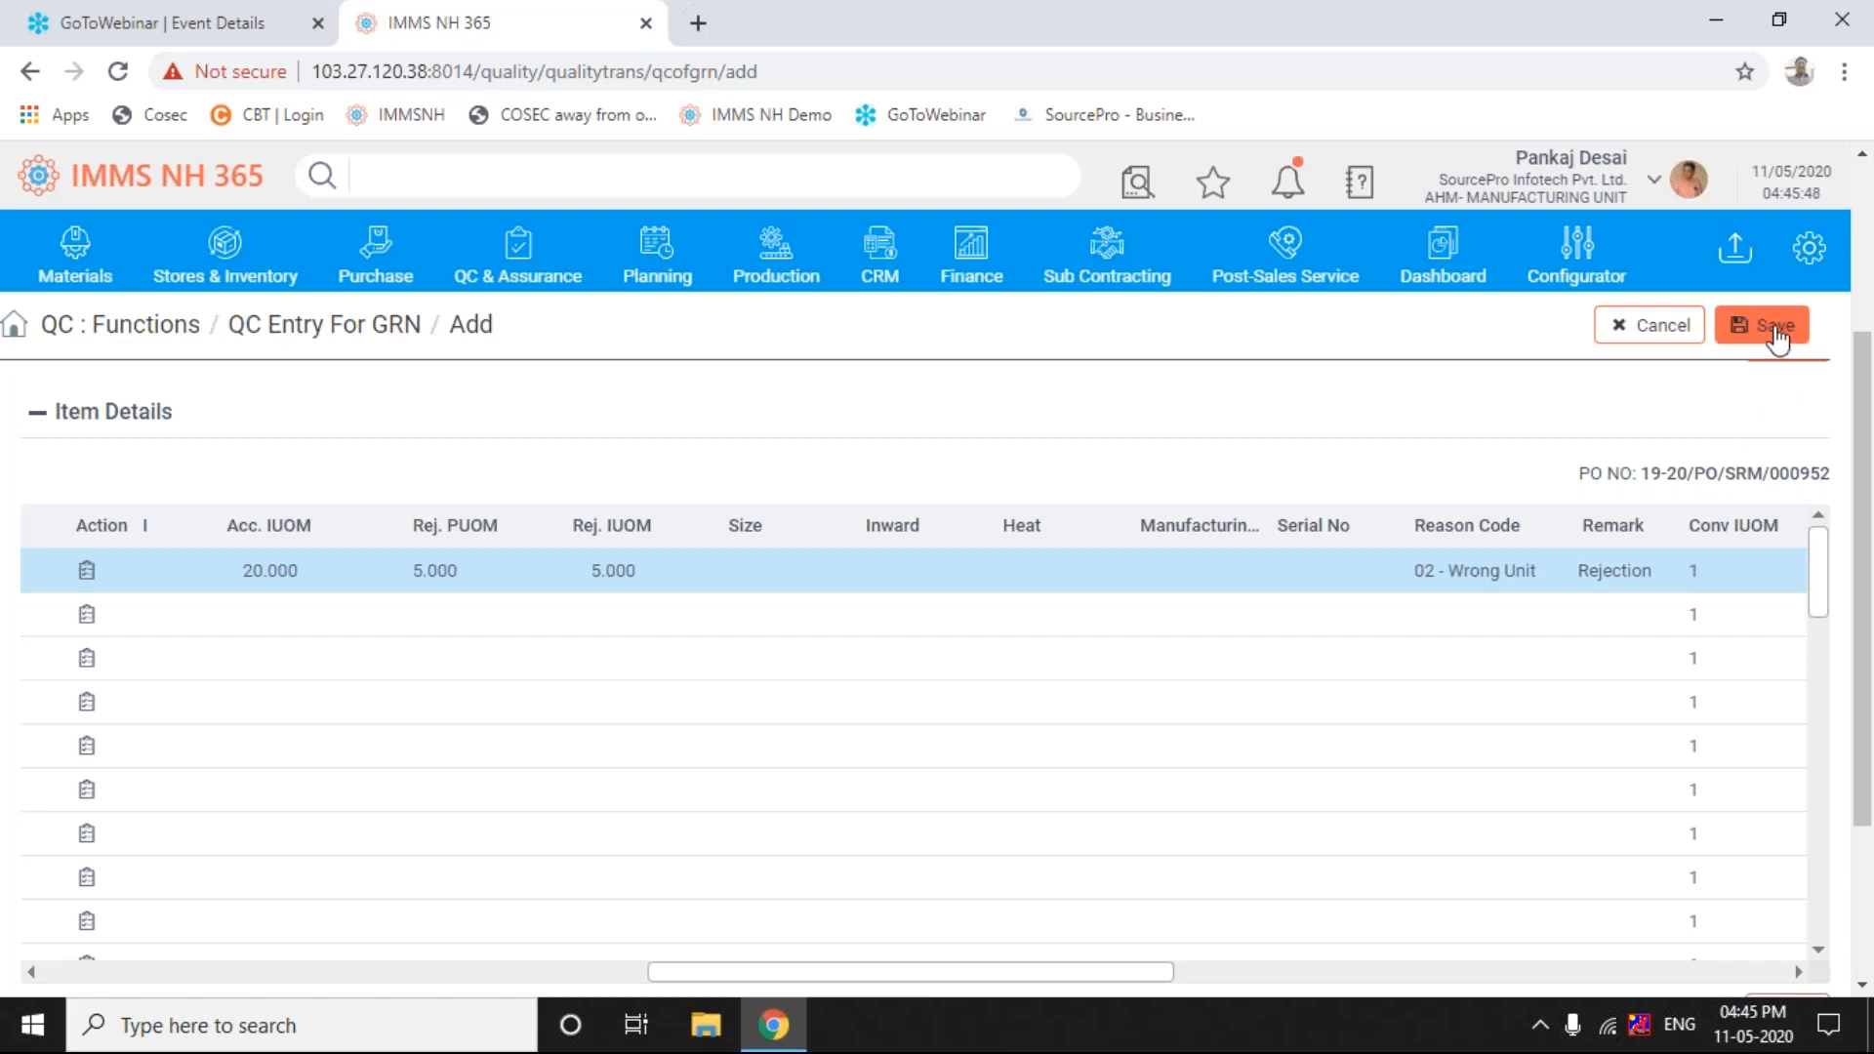
# - Save the QC entry and open the Kardex (Stock Ledger) Print With Value report
pyautogui.click(1776, 331)
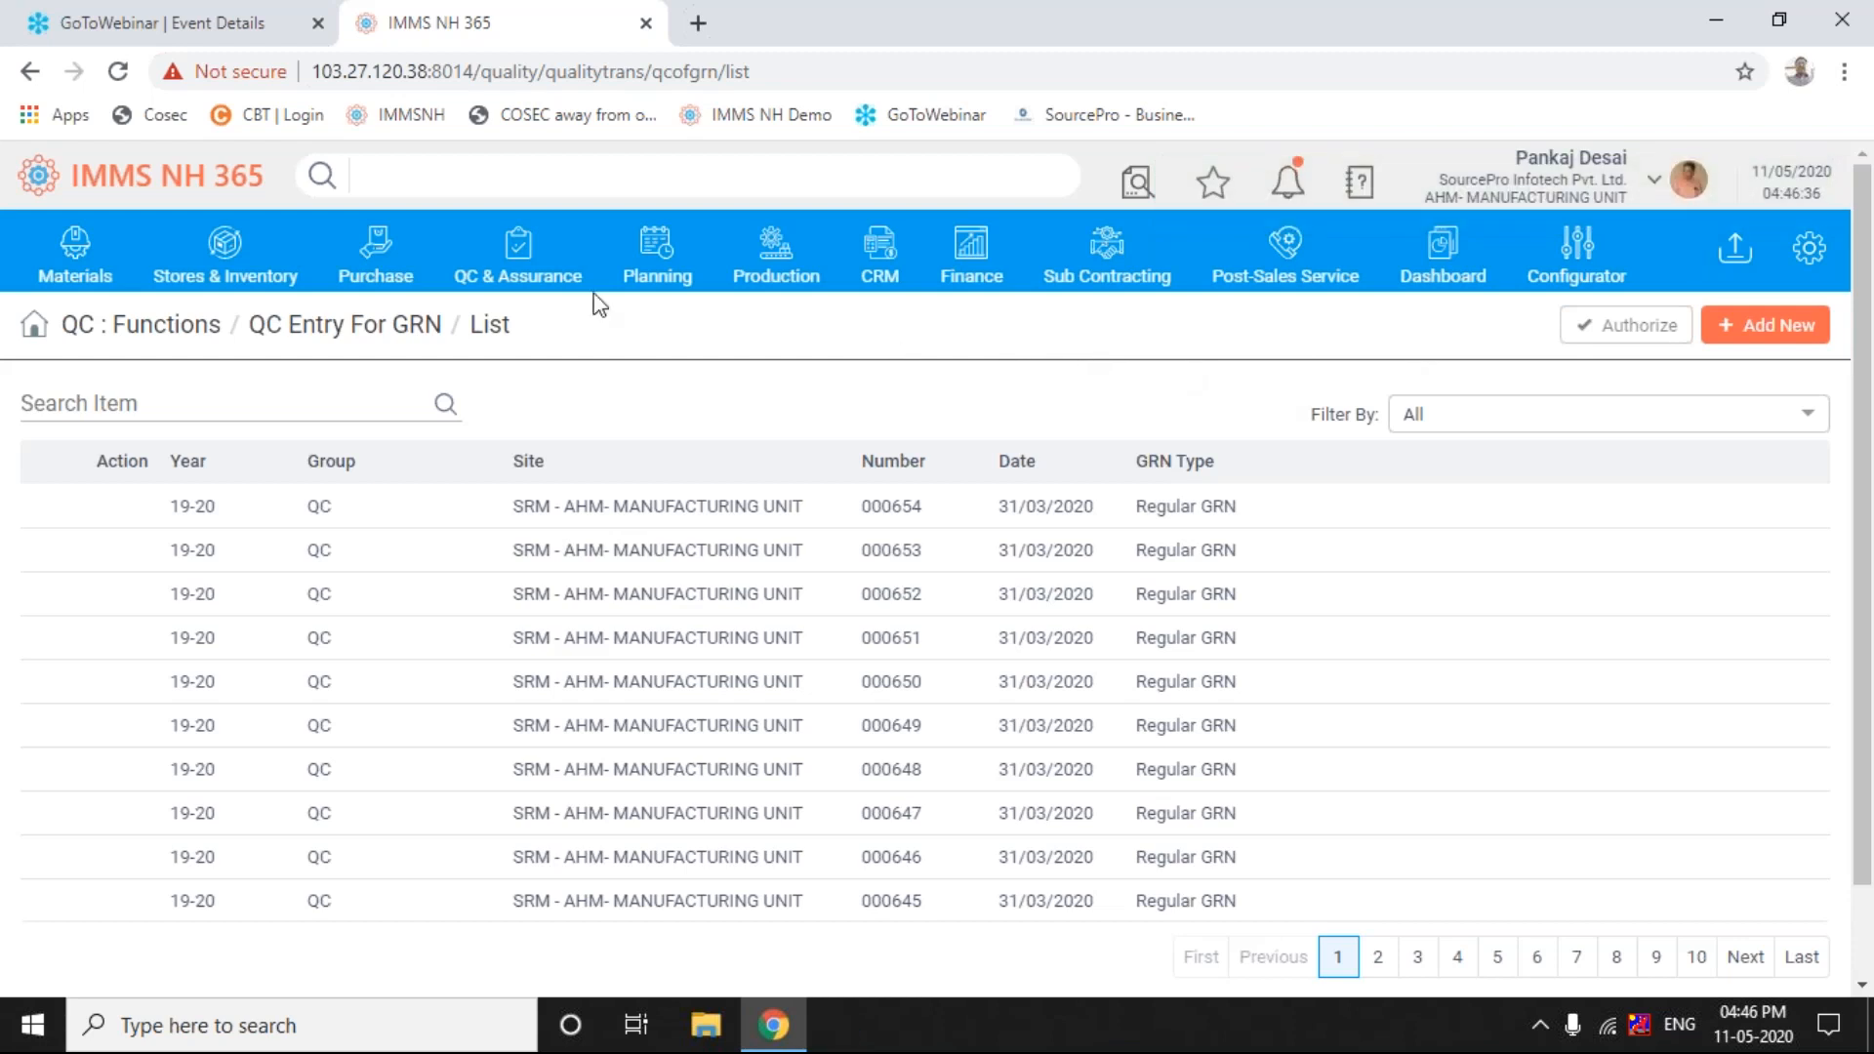
pyautogui.click(217, 263)
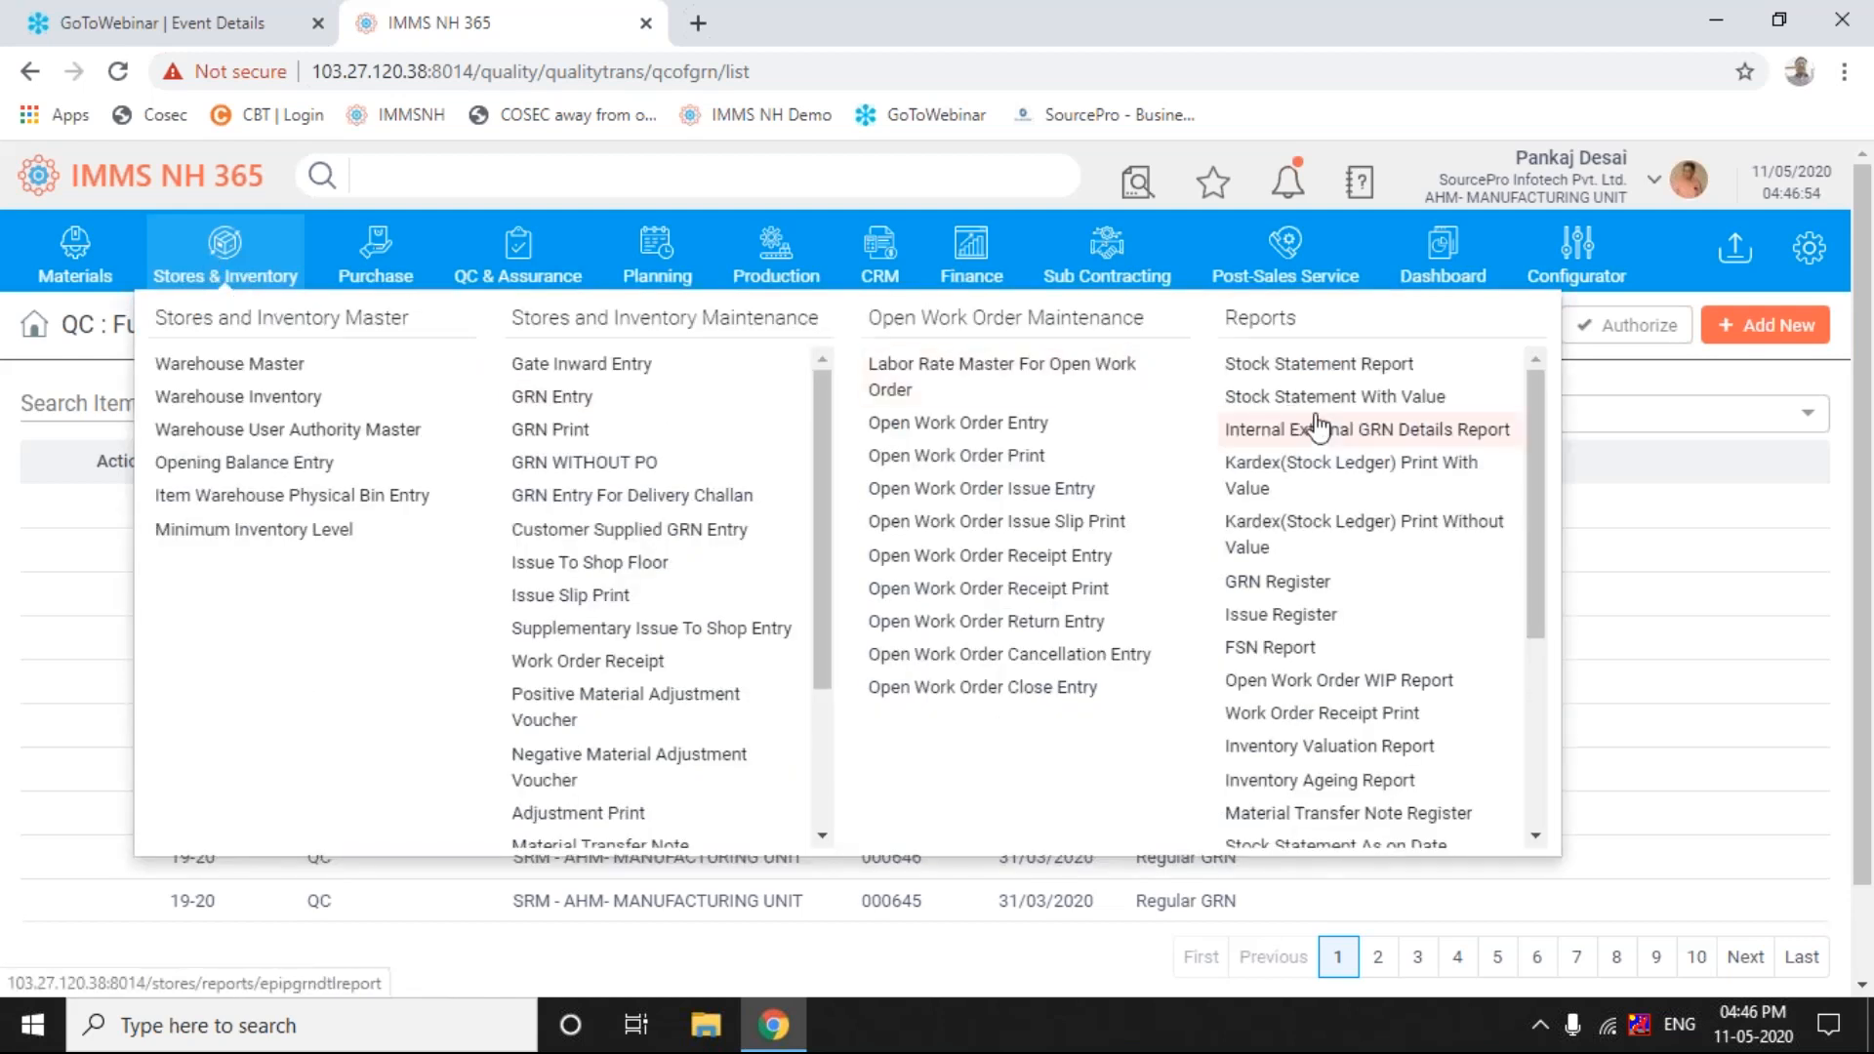
pyautogui.click(1332, 476)
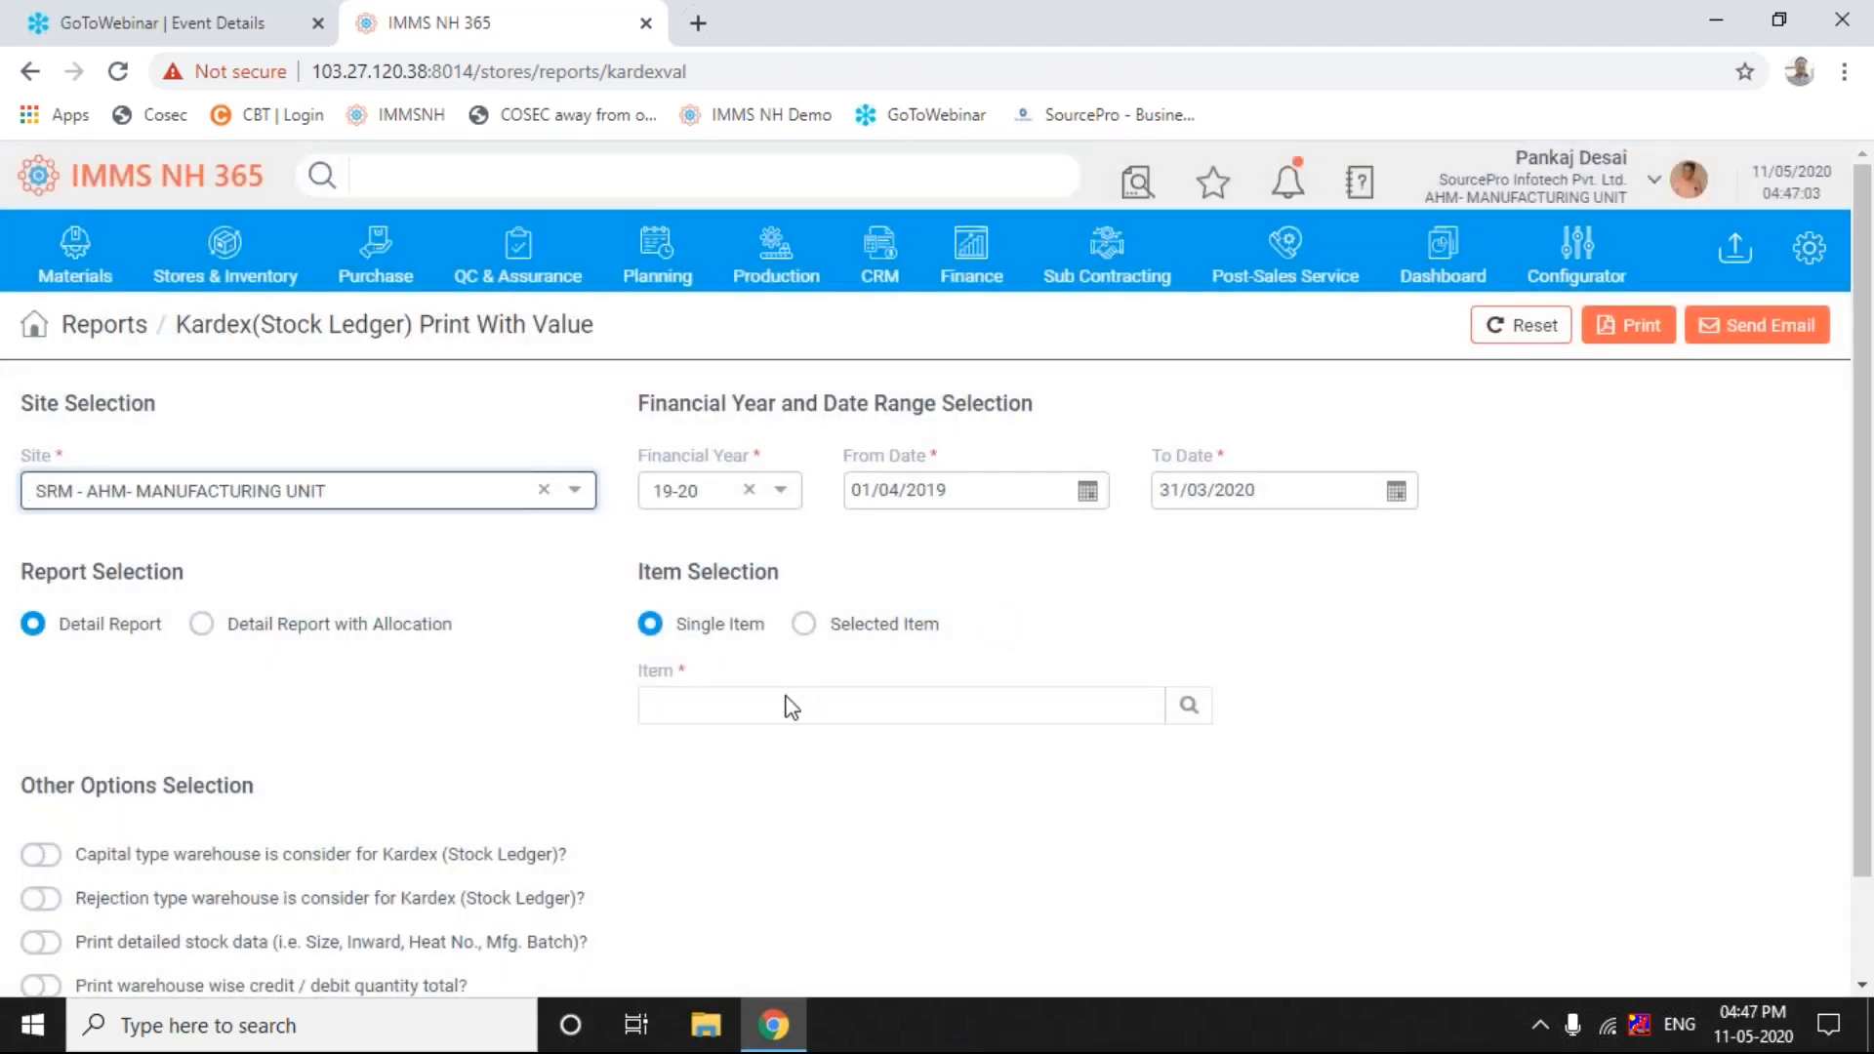
# - Print the Kardex Detail Report for item KEY001 with rejection type warehouses considered
pyautogui.click(1188, 705)
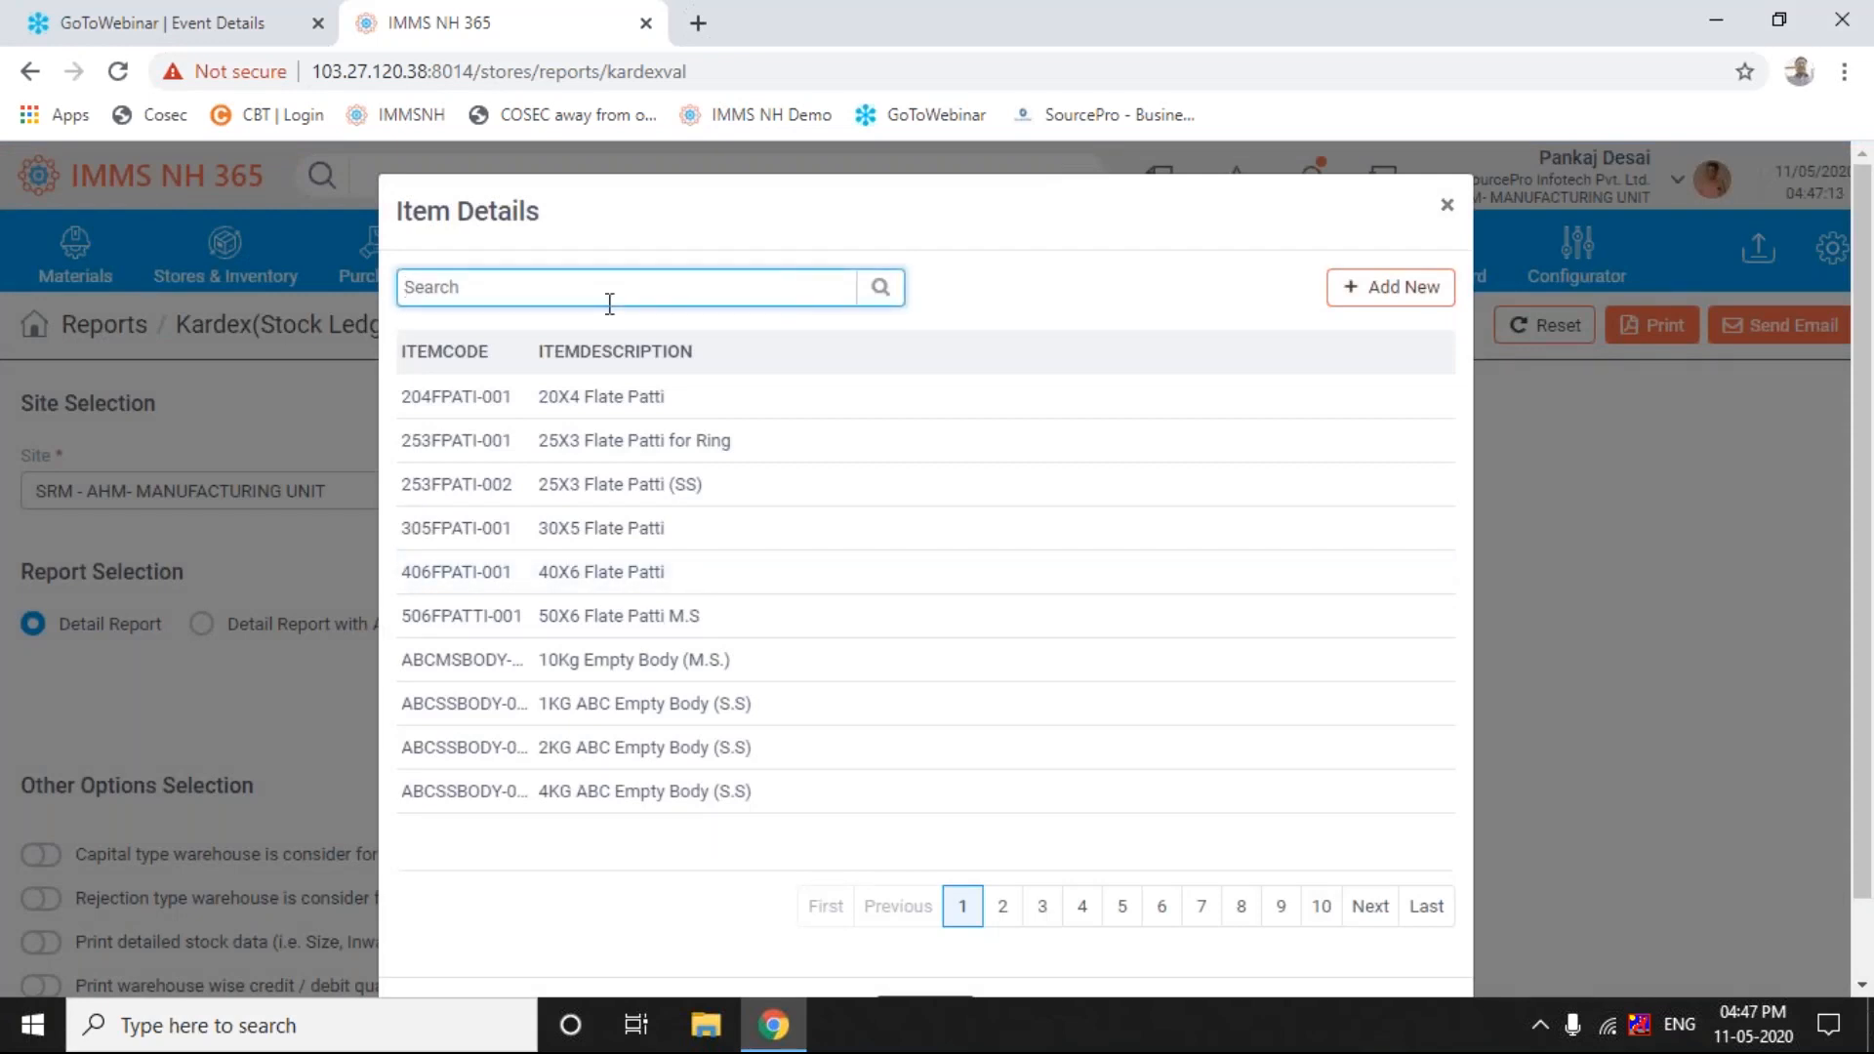
pyautogui.write('key001')
pyautogui.press('Return')
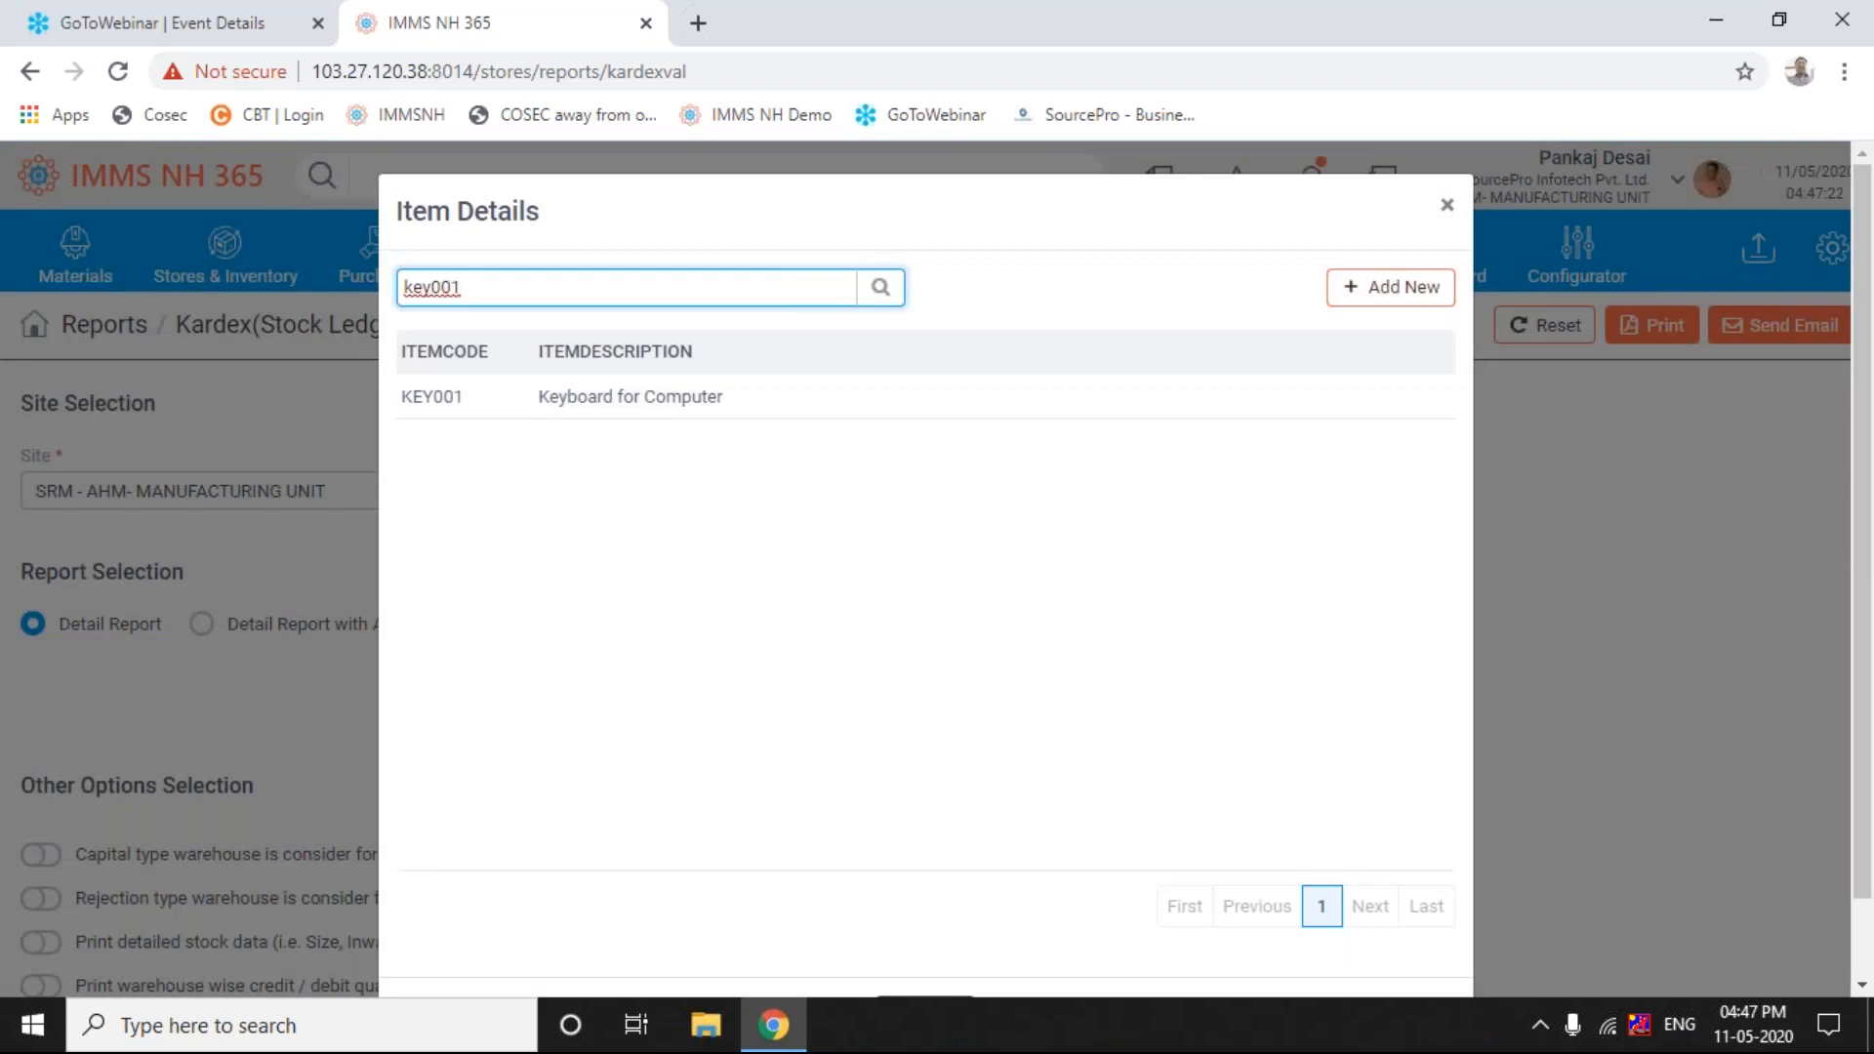
pyautogui.click(442, 410)
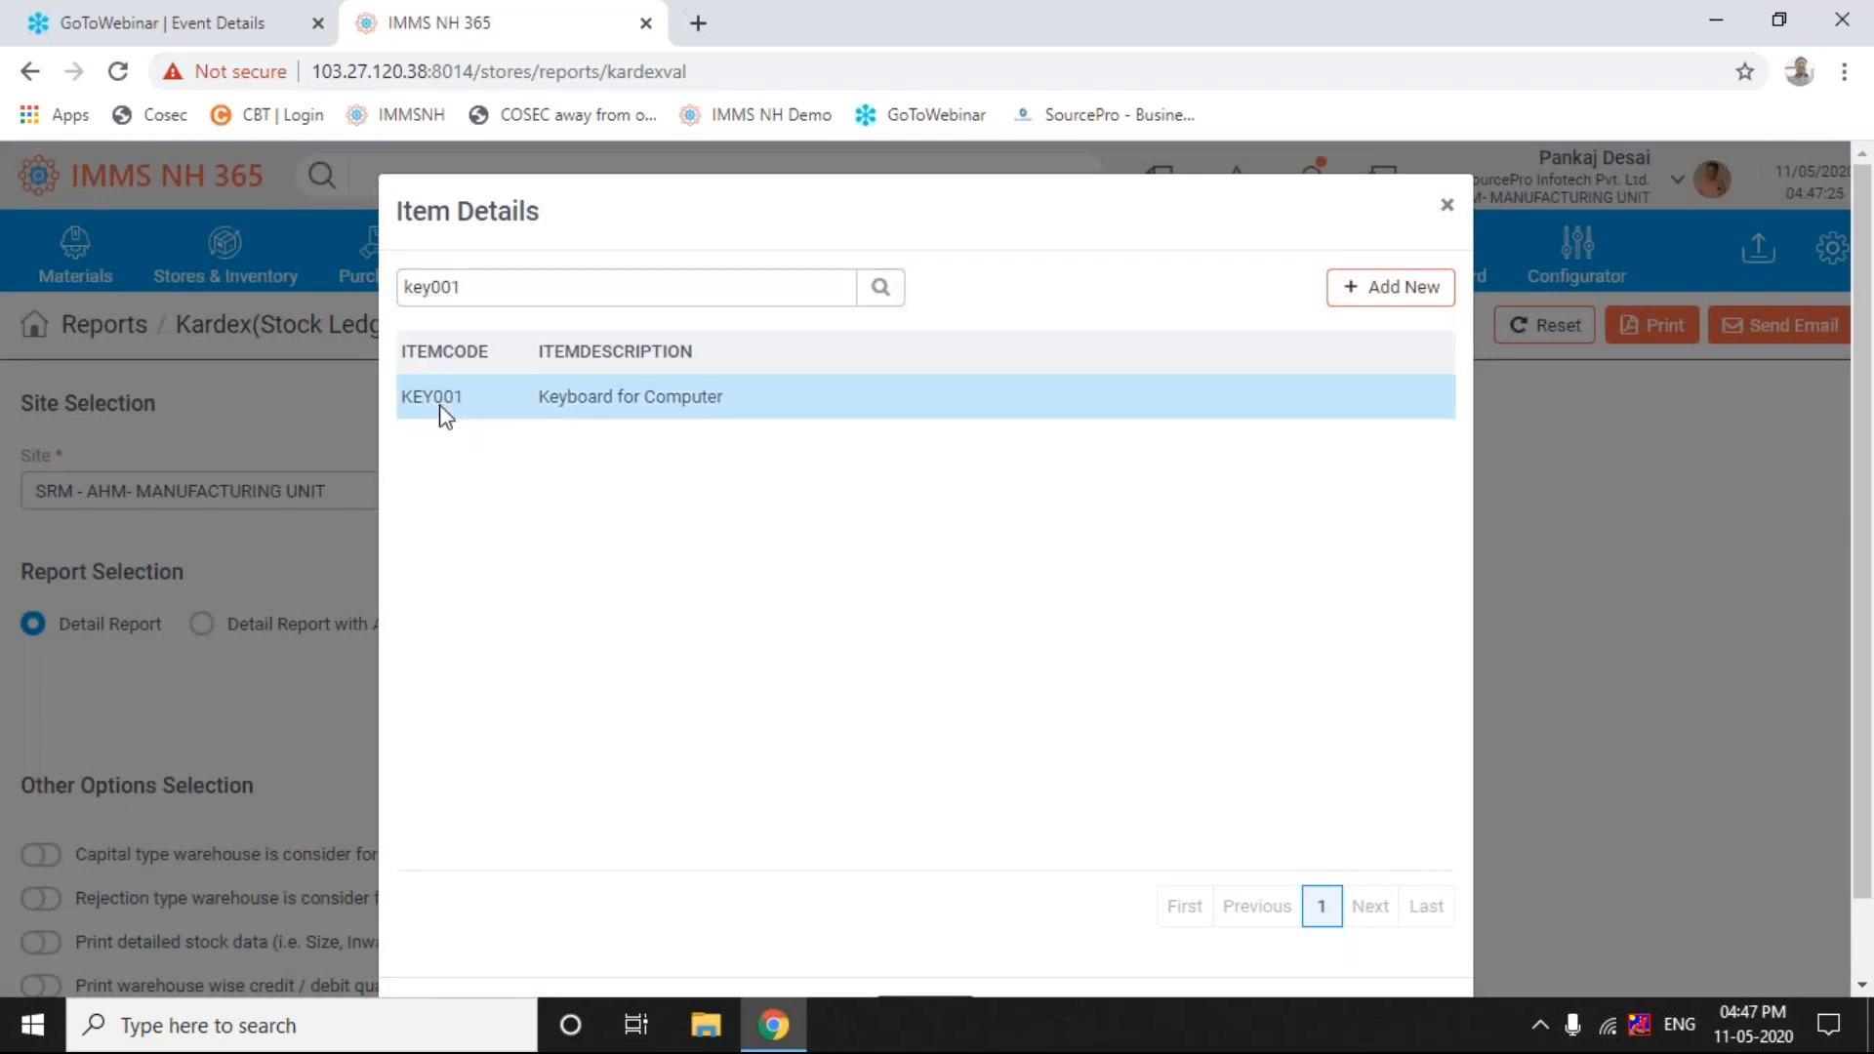
pyautogui.doubleClick(445, 415)
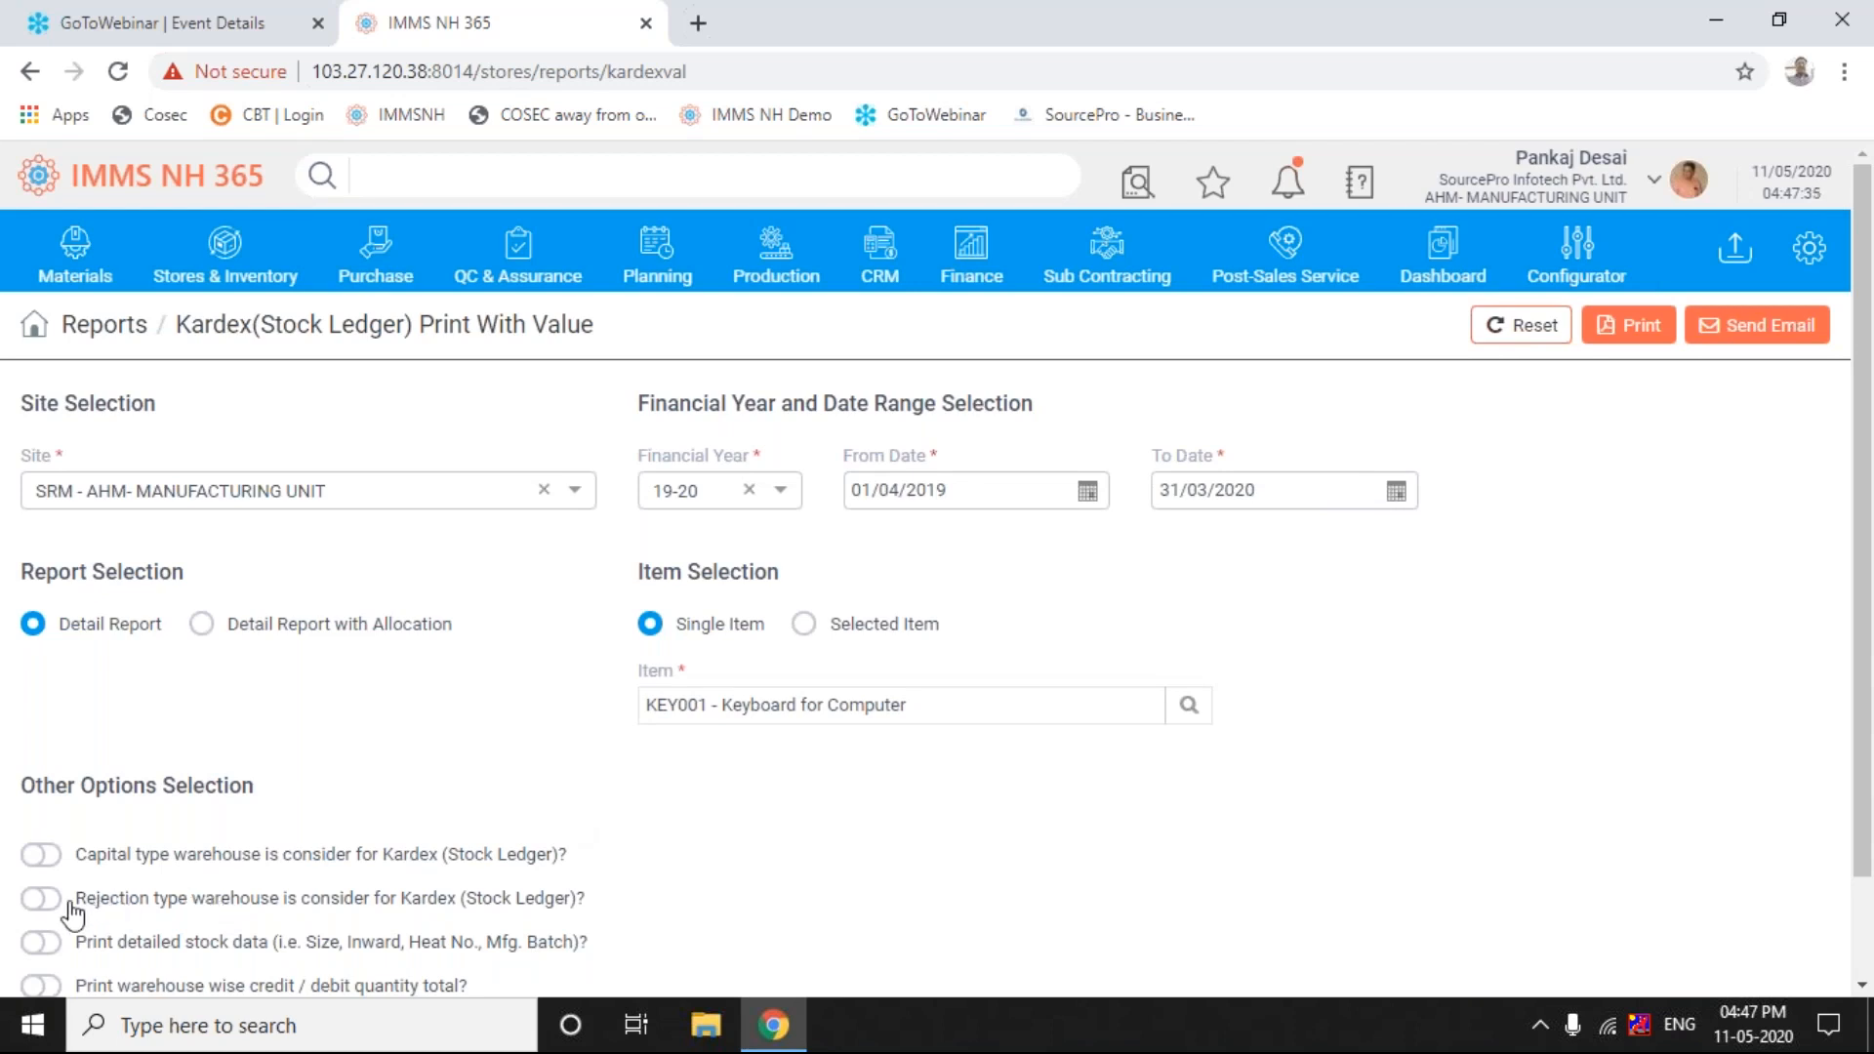
pyautogui.click(39, 898)
pyautogui.click(1643, 332)
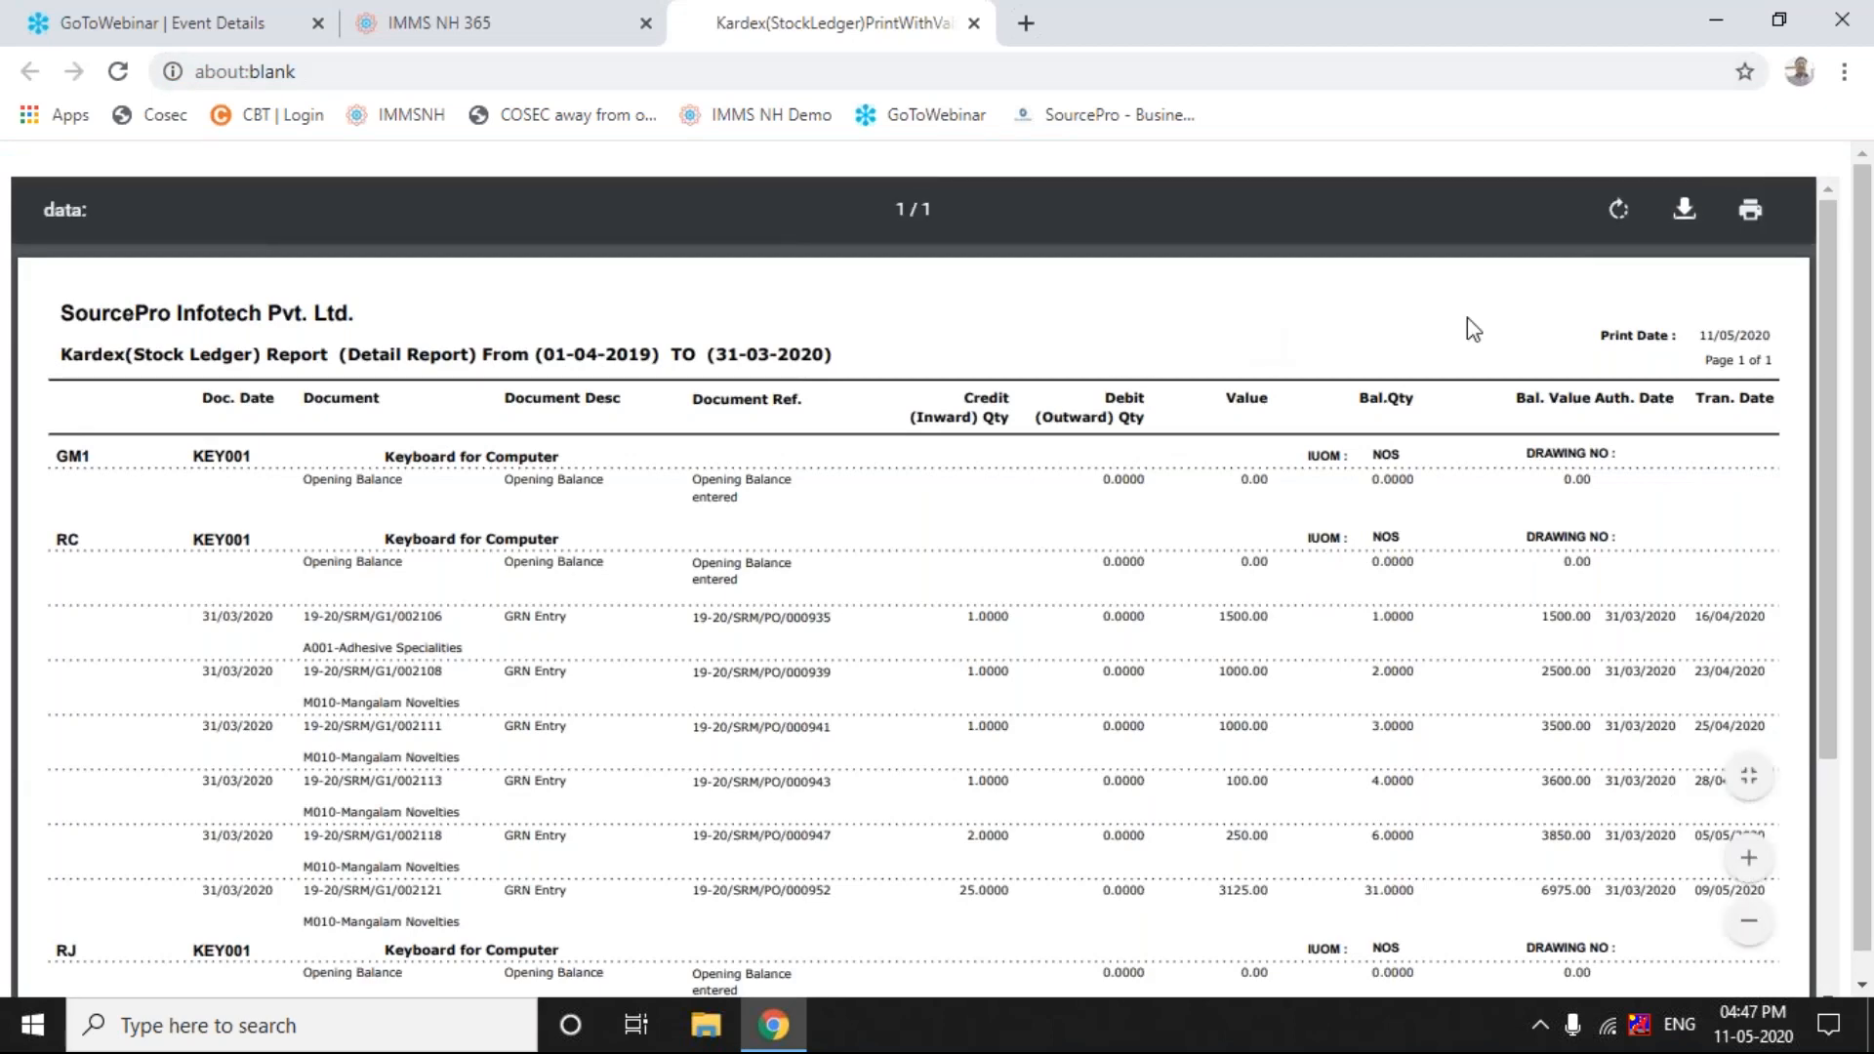
# - Enlarge the stock ledger report and examine KEY001's entries in each warehouse down to the report total
pyautogui.click(1752, 863)
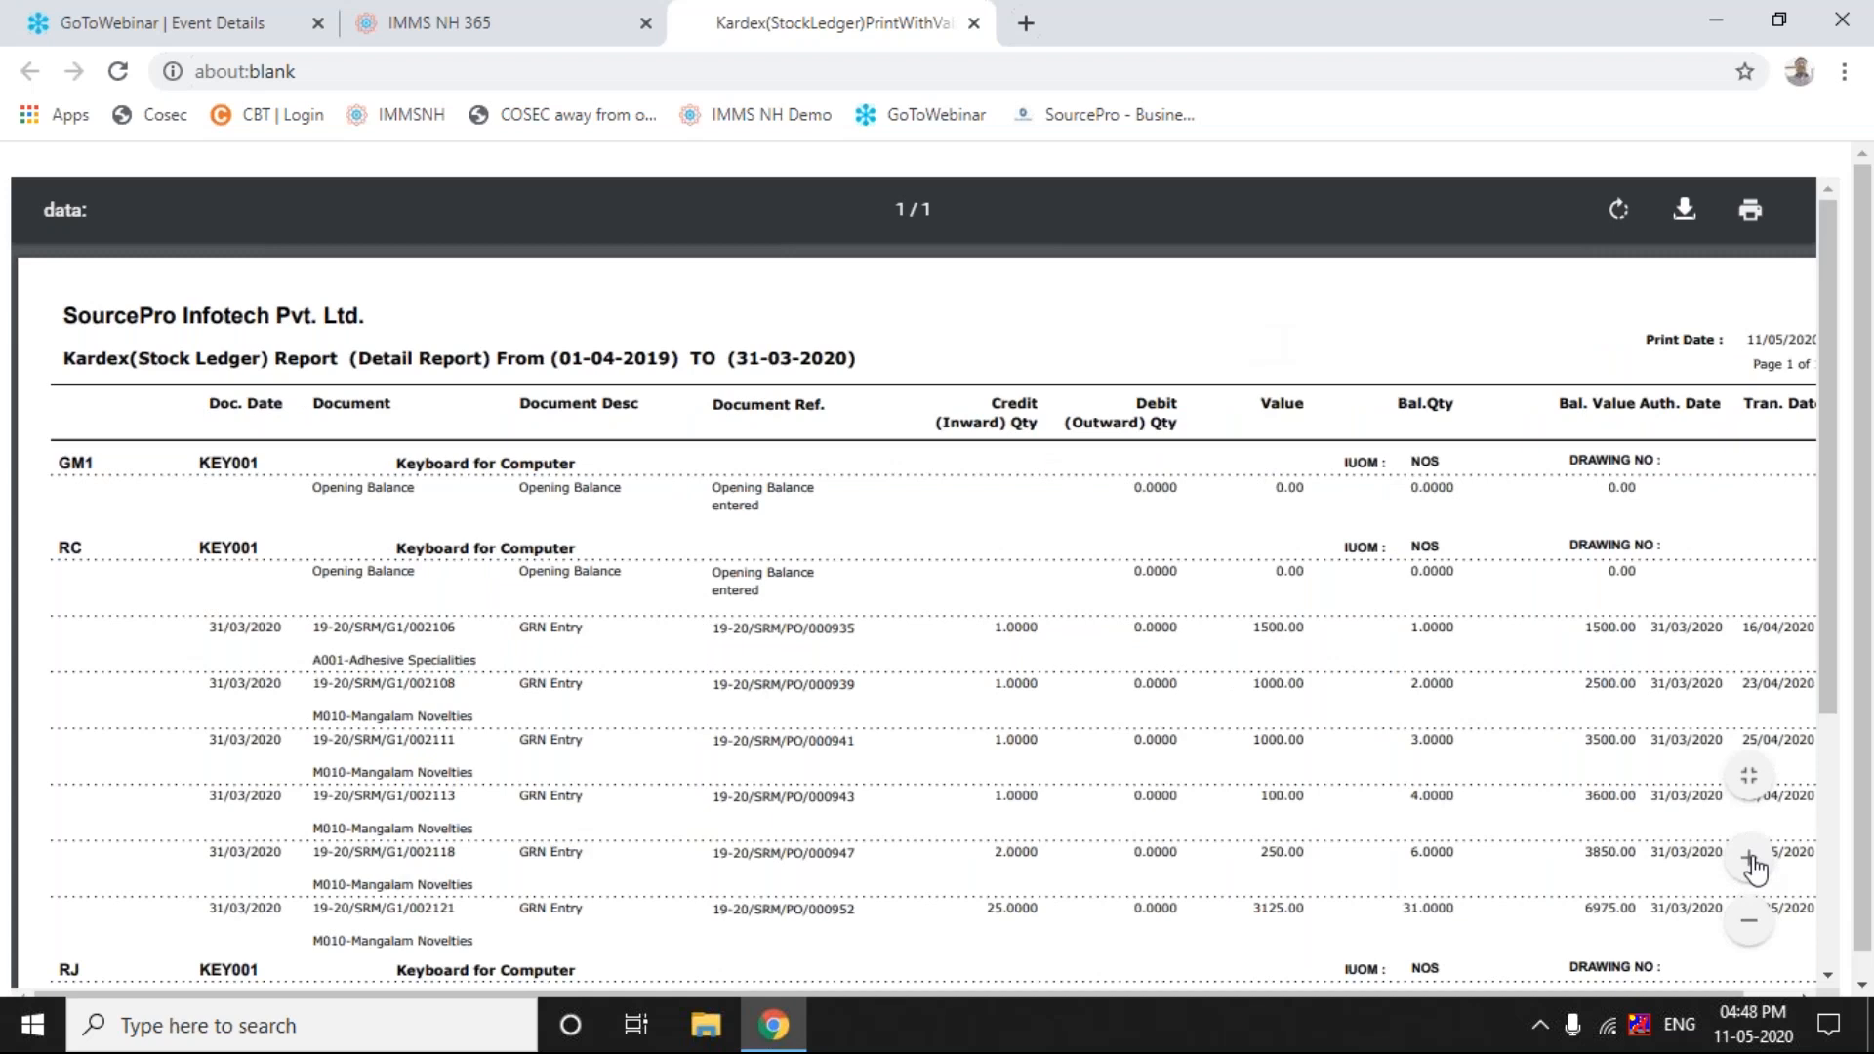
pyautogui.click(1828, 980)
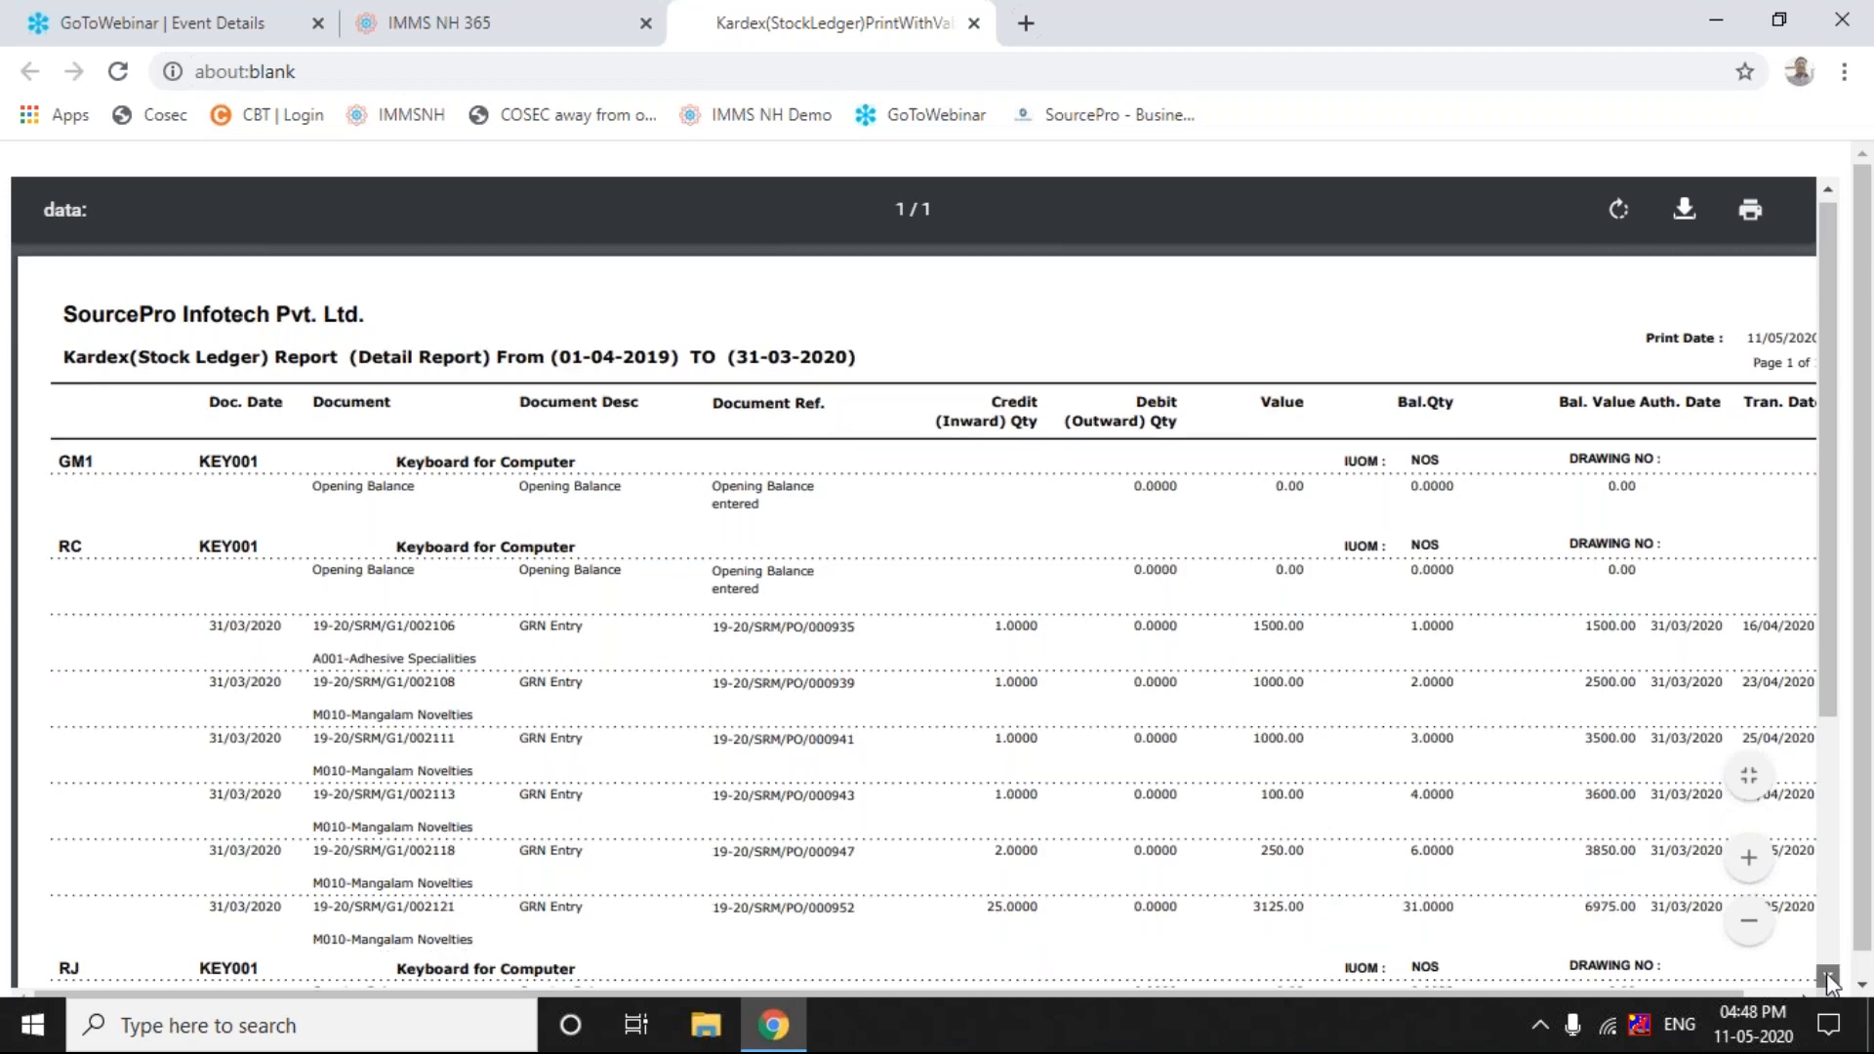
pyautogui.scroll(-4, 1023, 892)
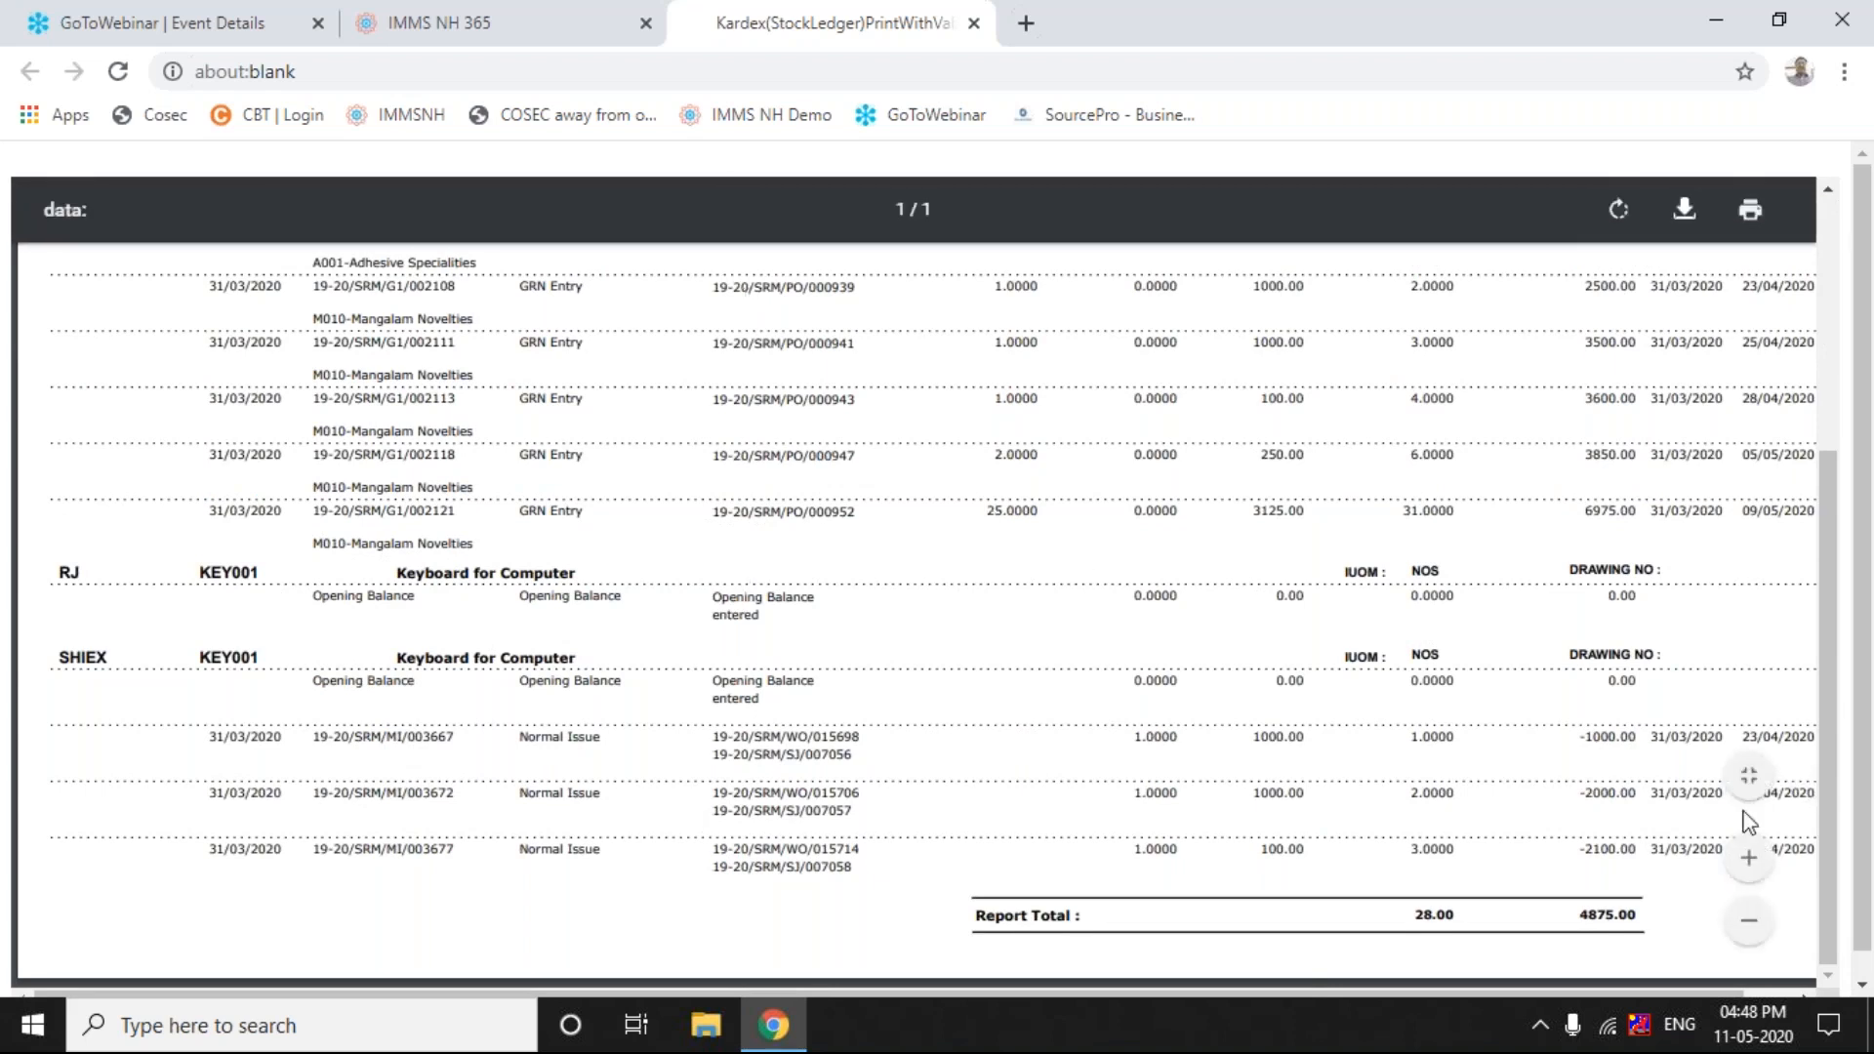
pyautogui.click(1862, 979)
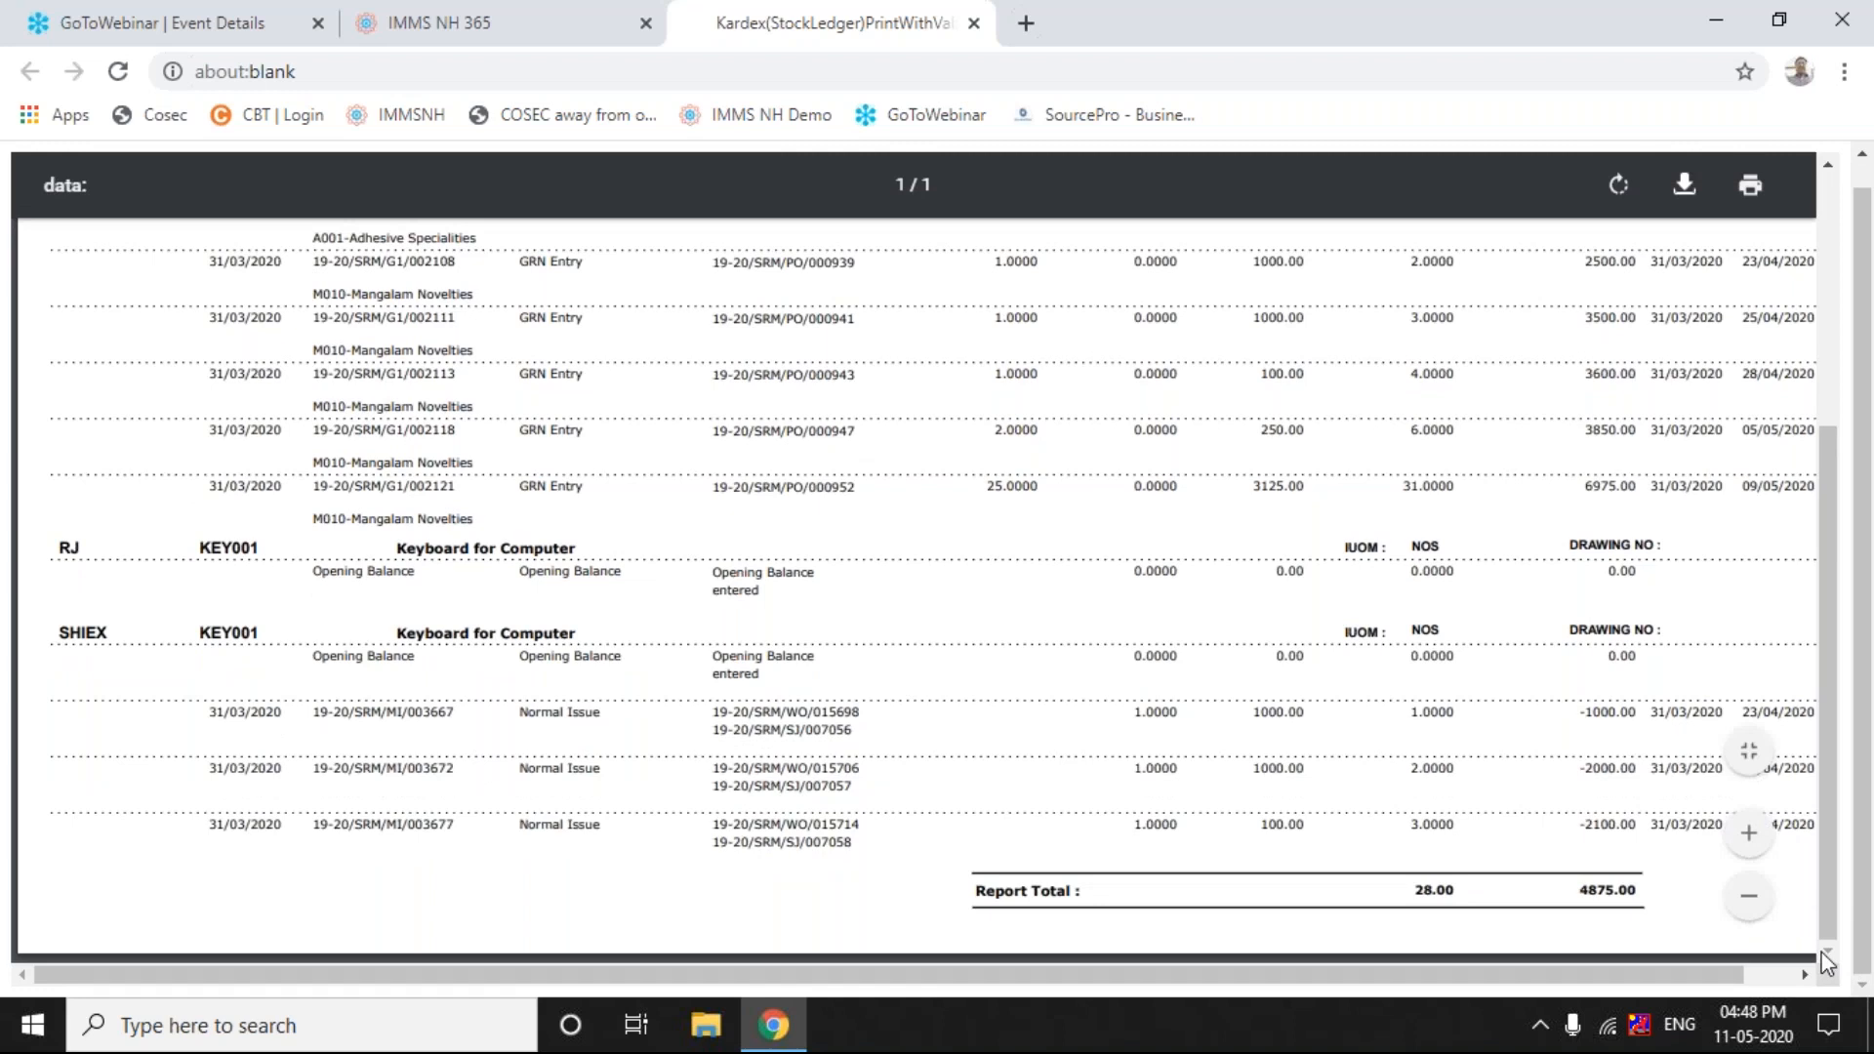
# - Open the QC Entry For GRN list in a separate browser tab and filter it by Pending for Authorization
pyautogui.click(574, 20)
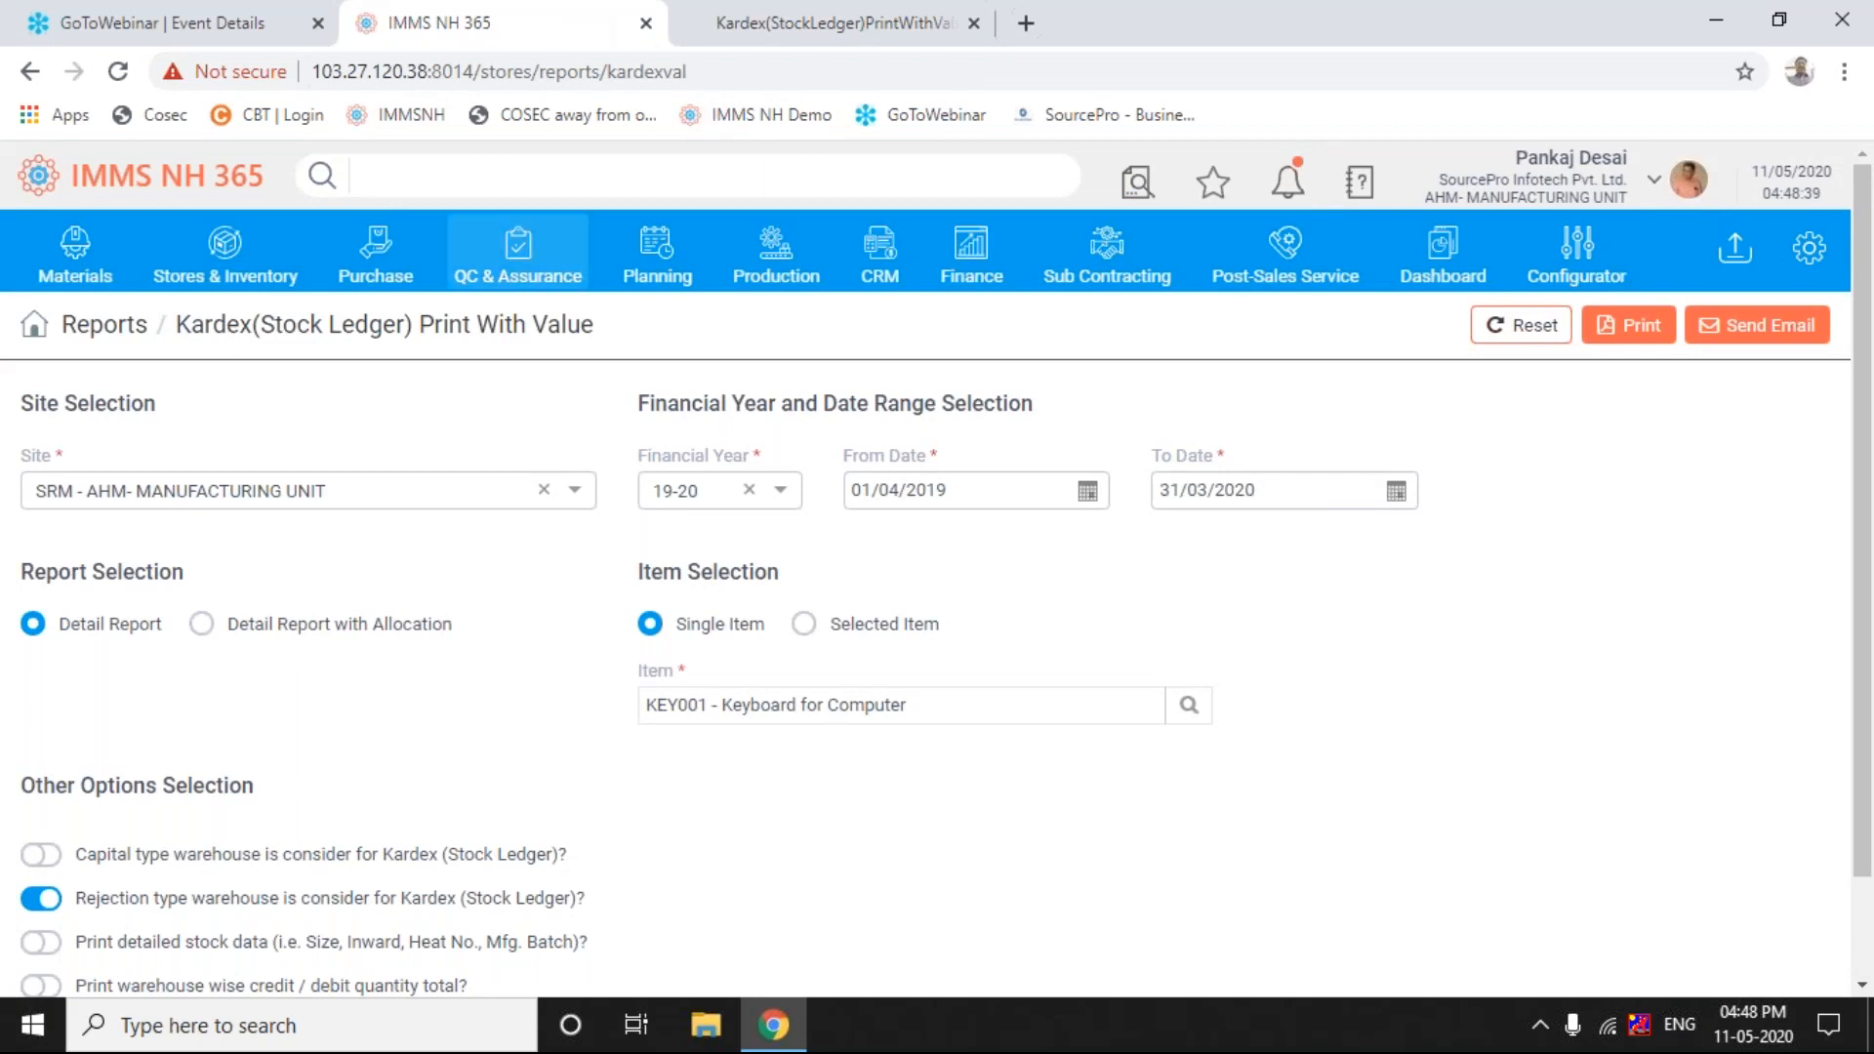
pyautogui.click(518, 252)
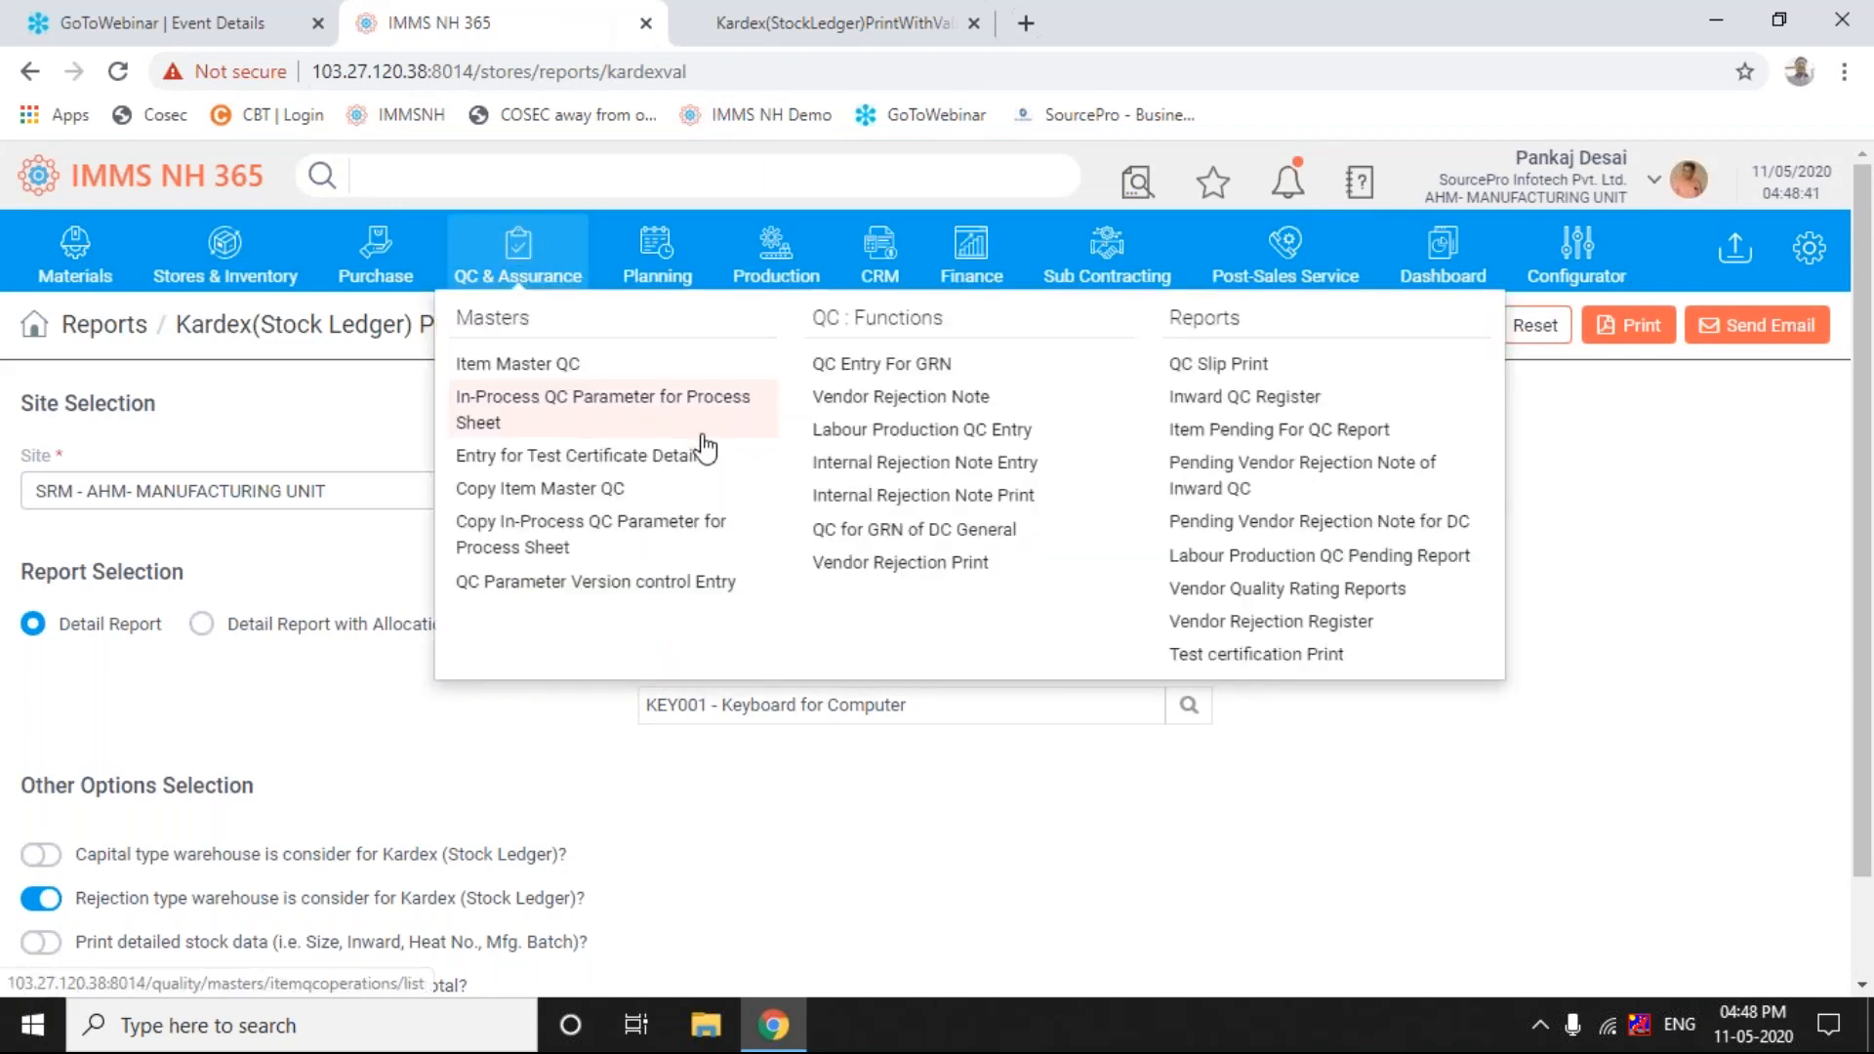
pyautogui.rightClick(932, 374)
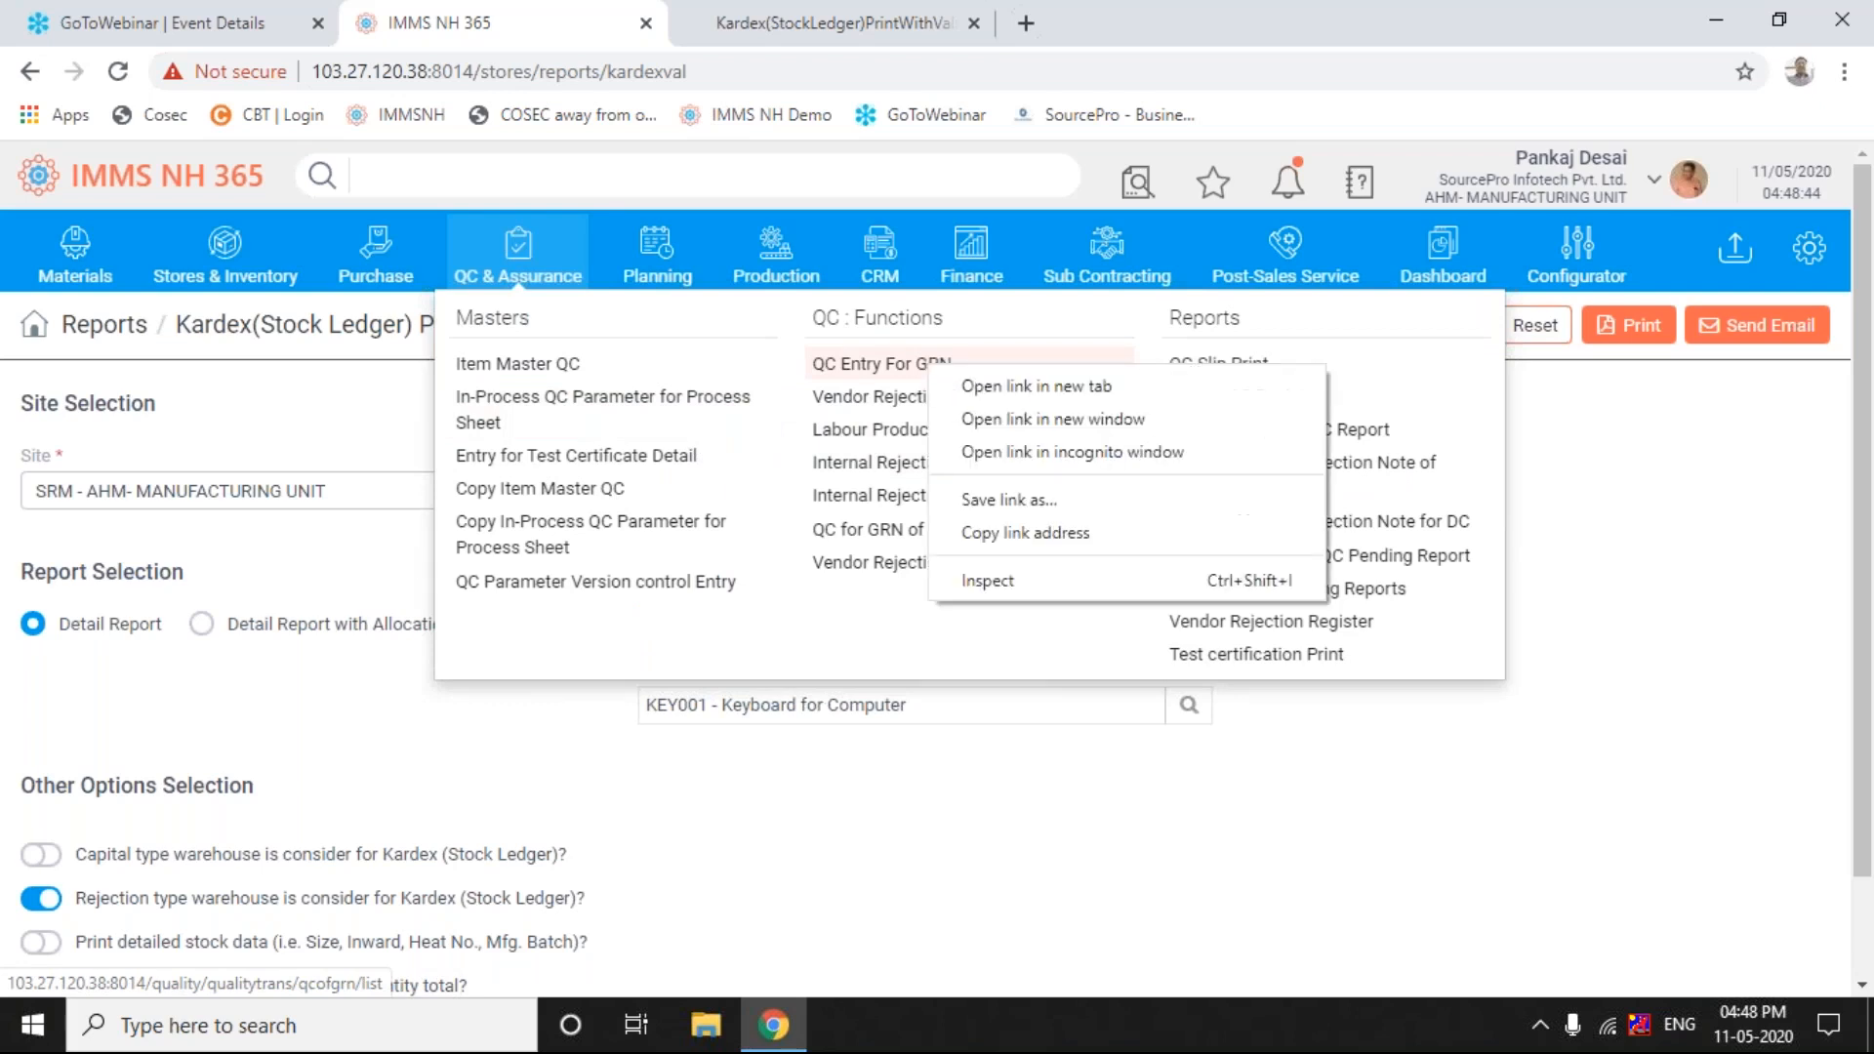
pyautogui.click(1041, 391)
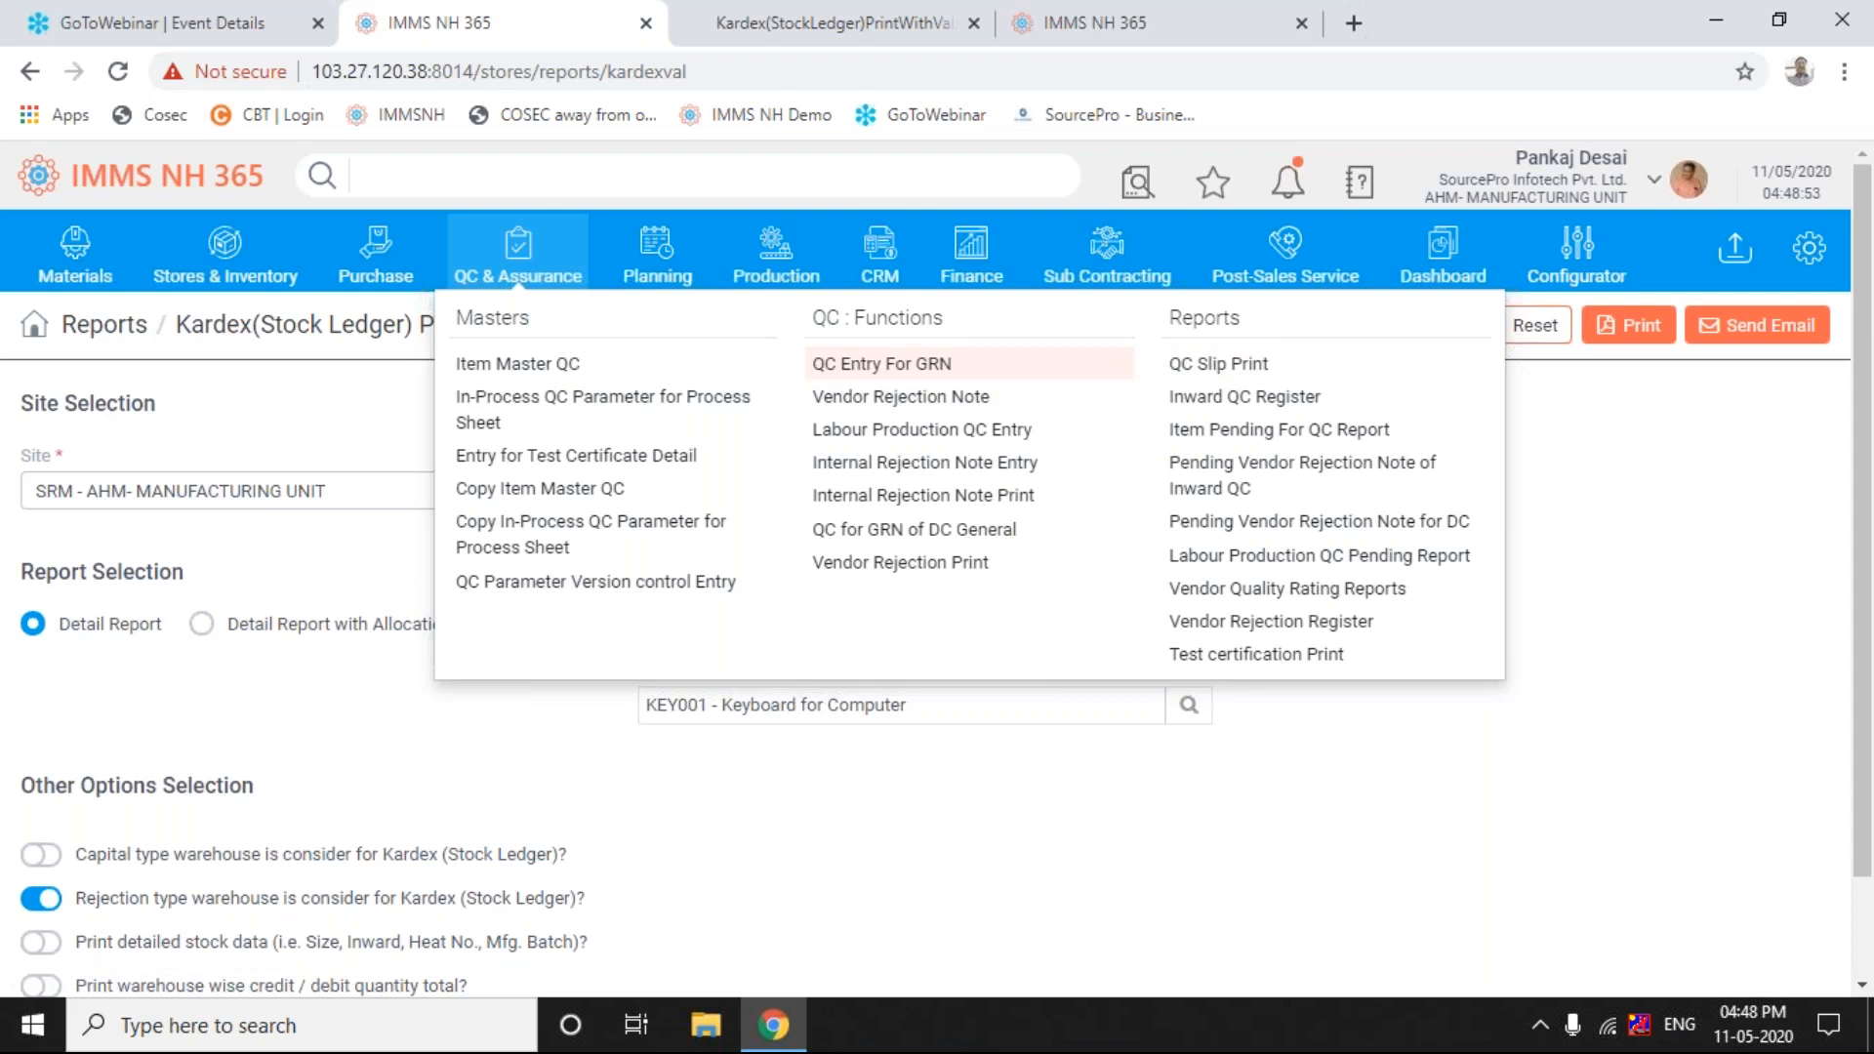
pyautogui.hotkey('ctrl', '4')
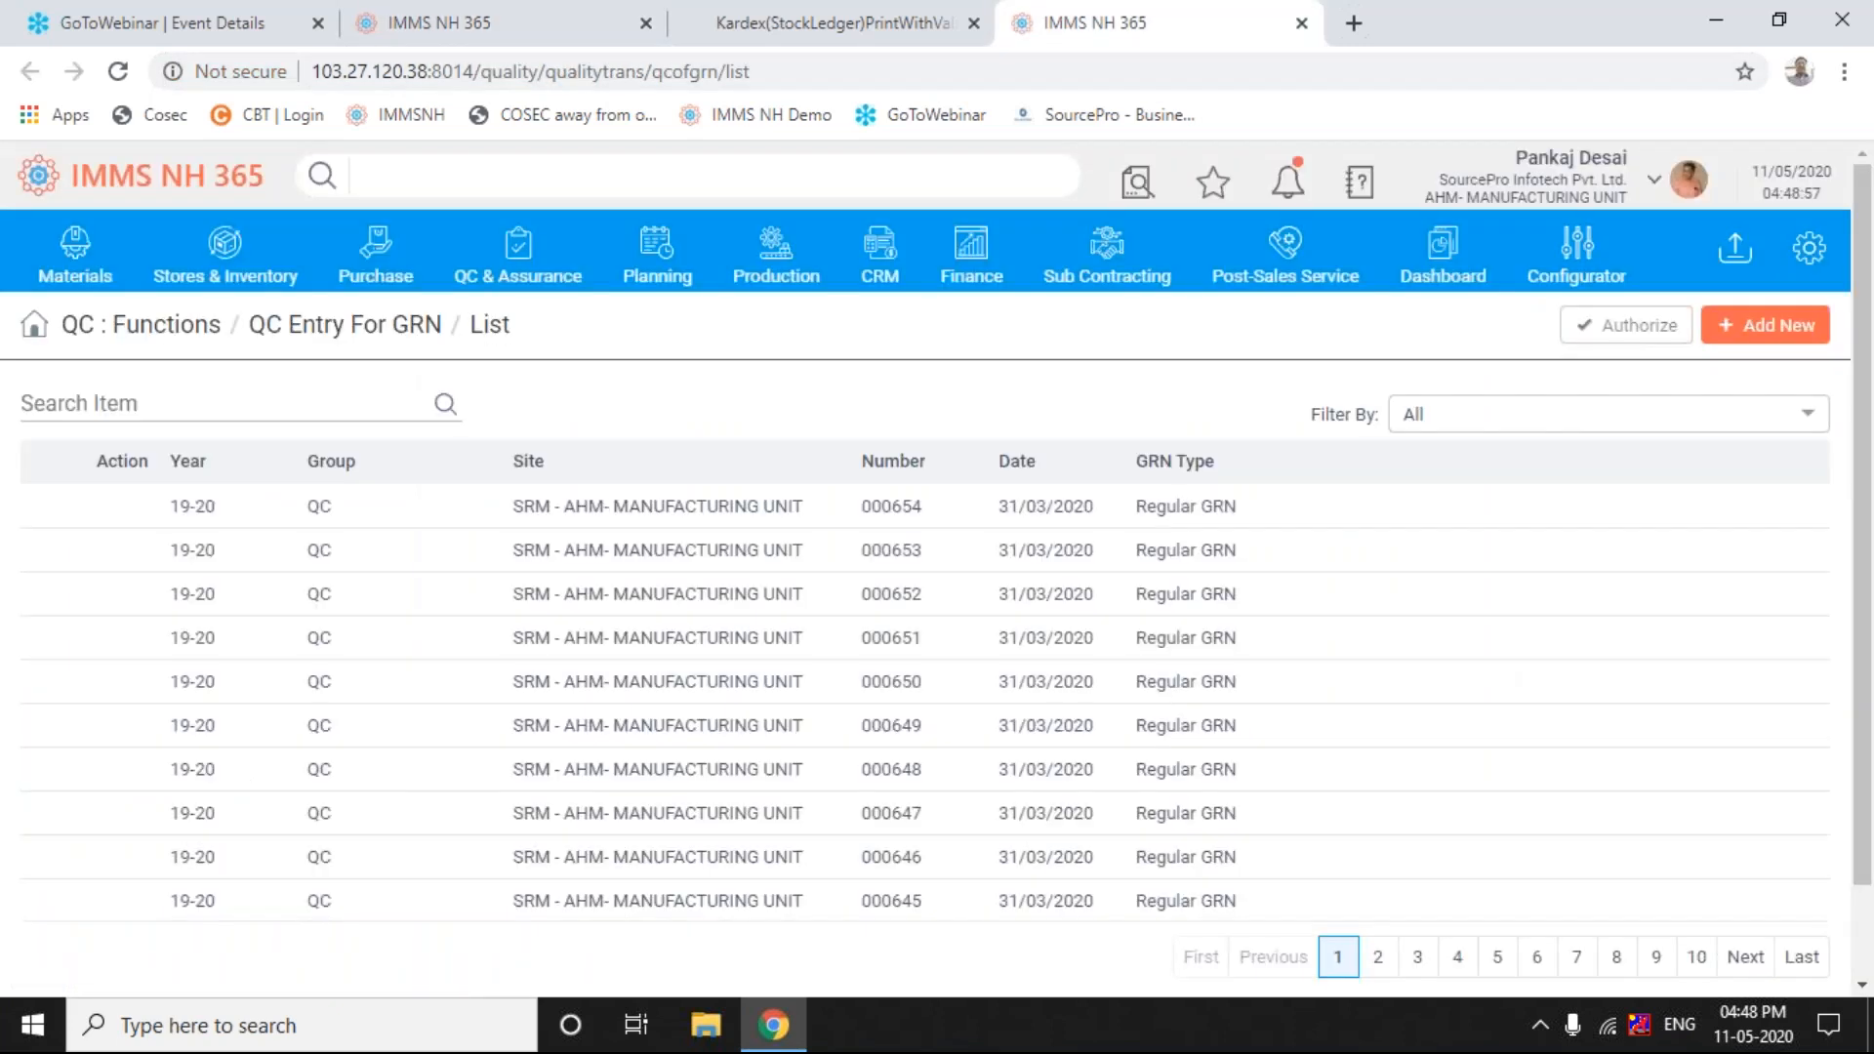
pyautogui.click(1743, 413)
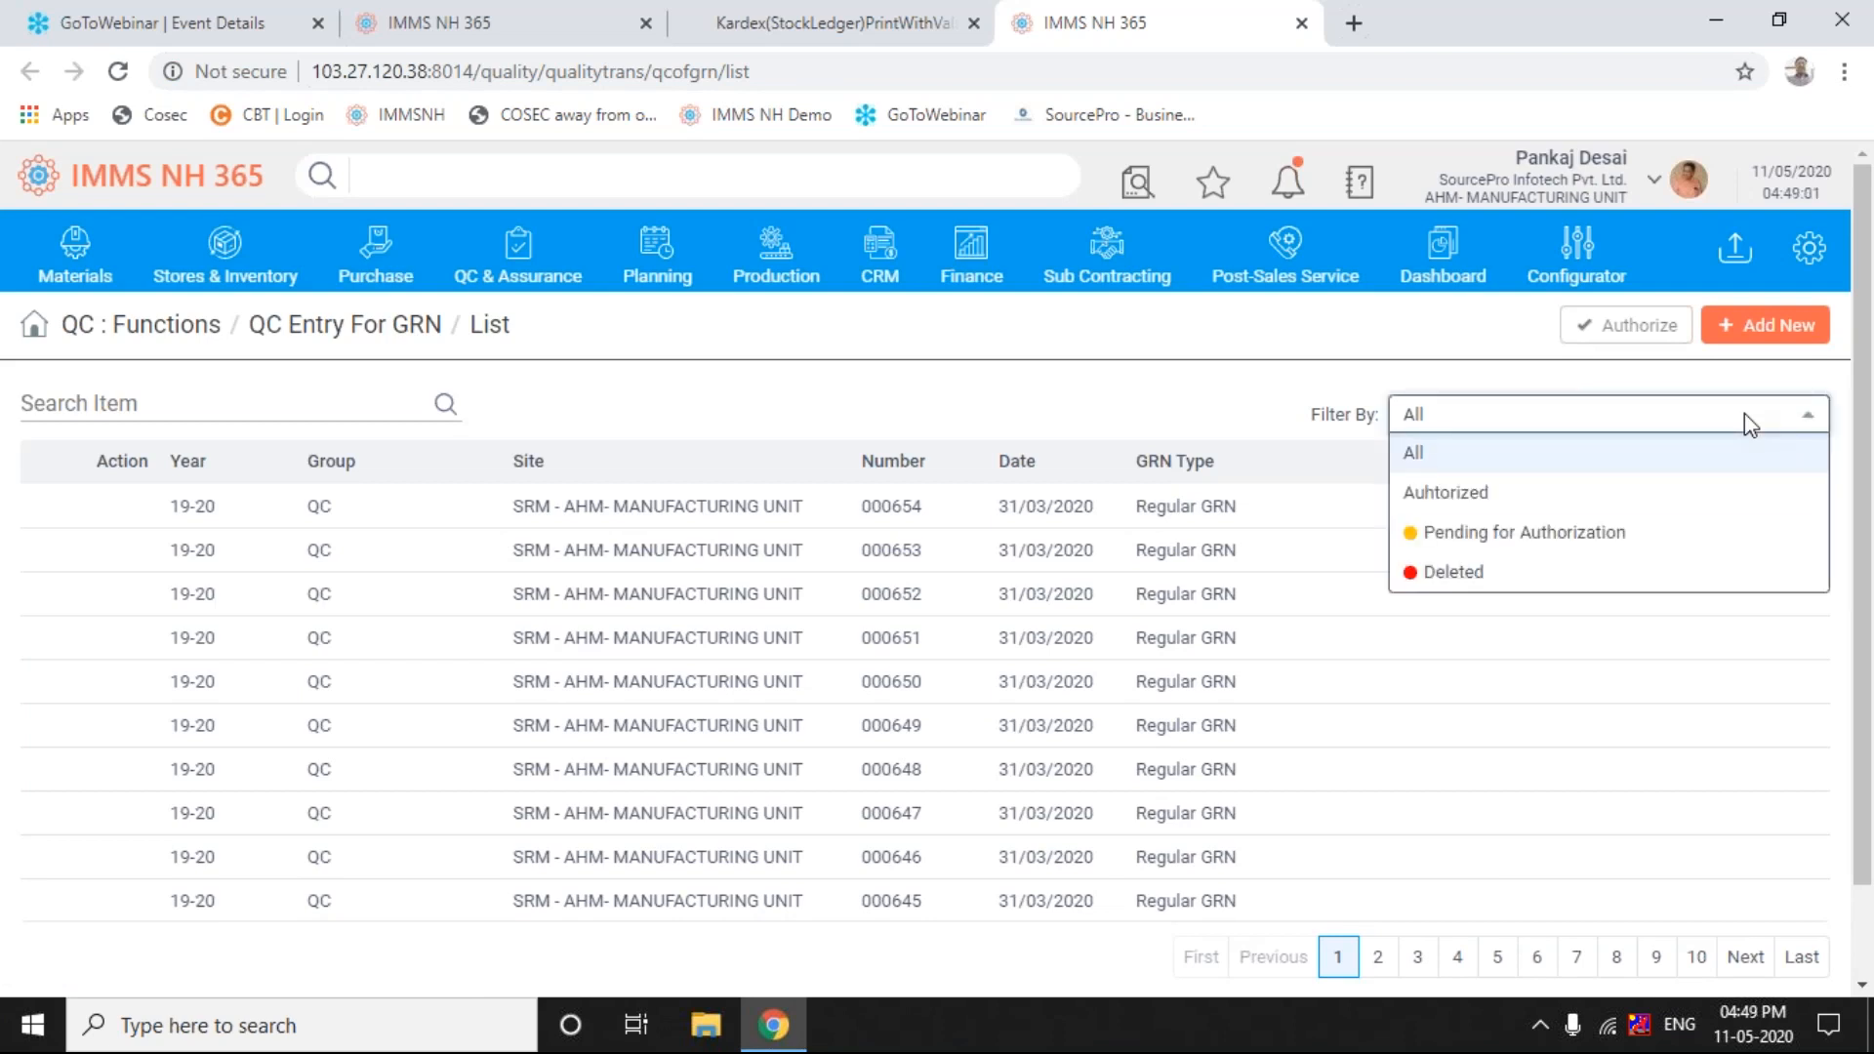
pyautogui.click(1521, 535)
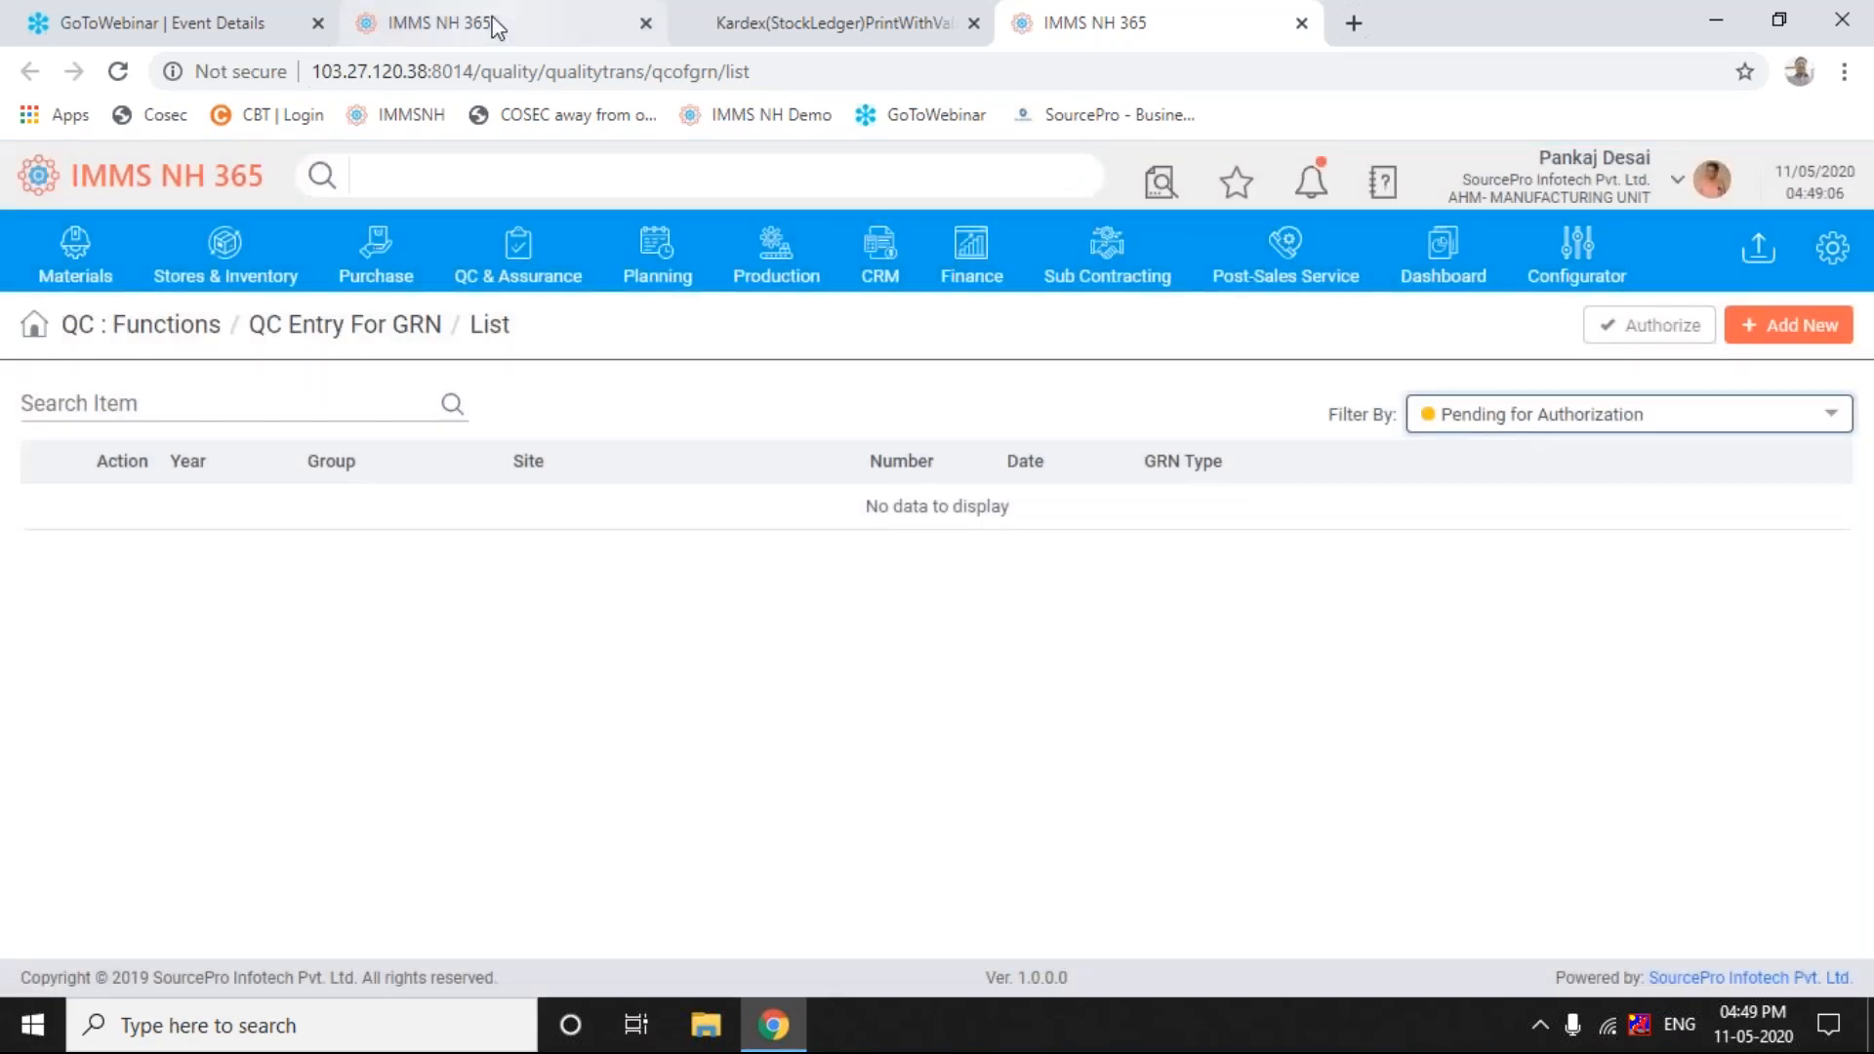
# - Close the printed ledger and print KEY001's Kardex again as a Detail Report with Allocation
pyautogui.click(773, 37)
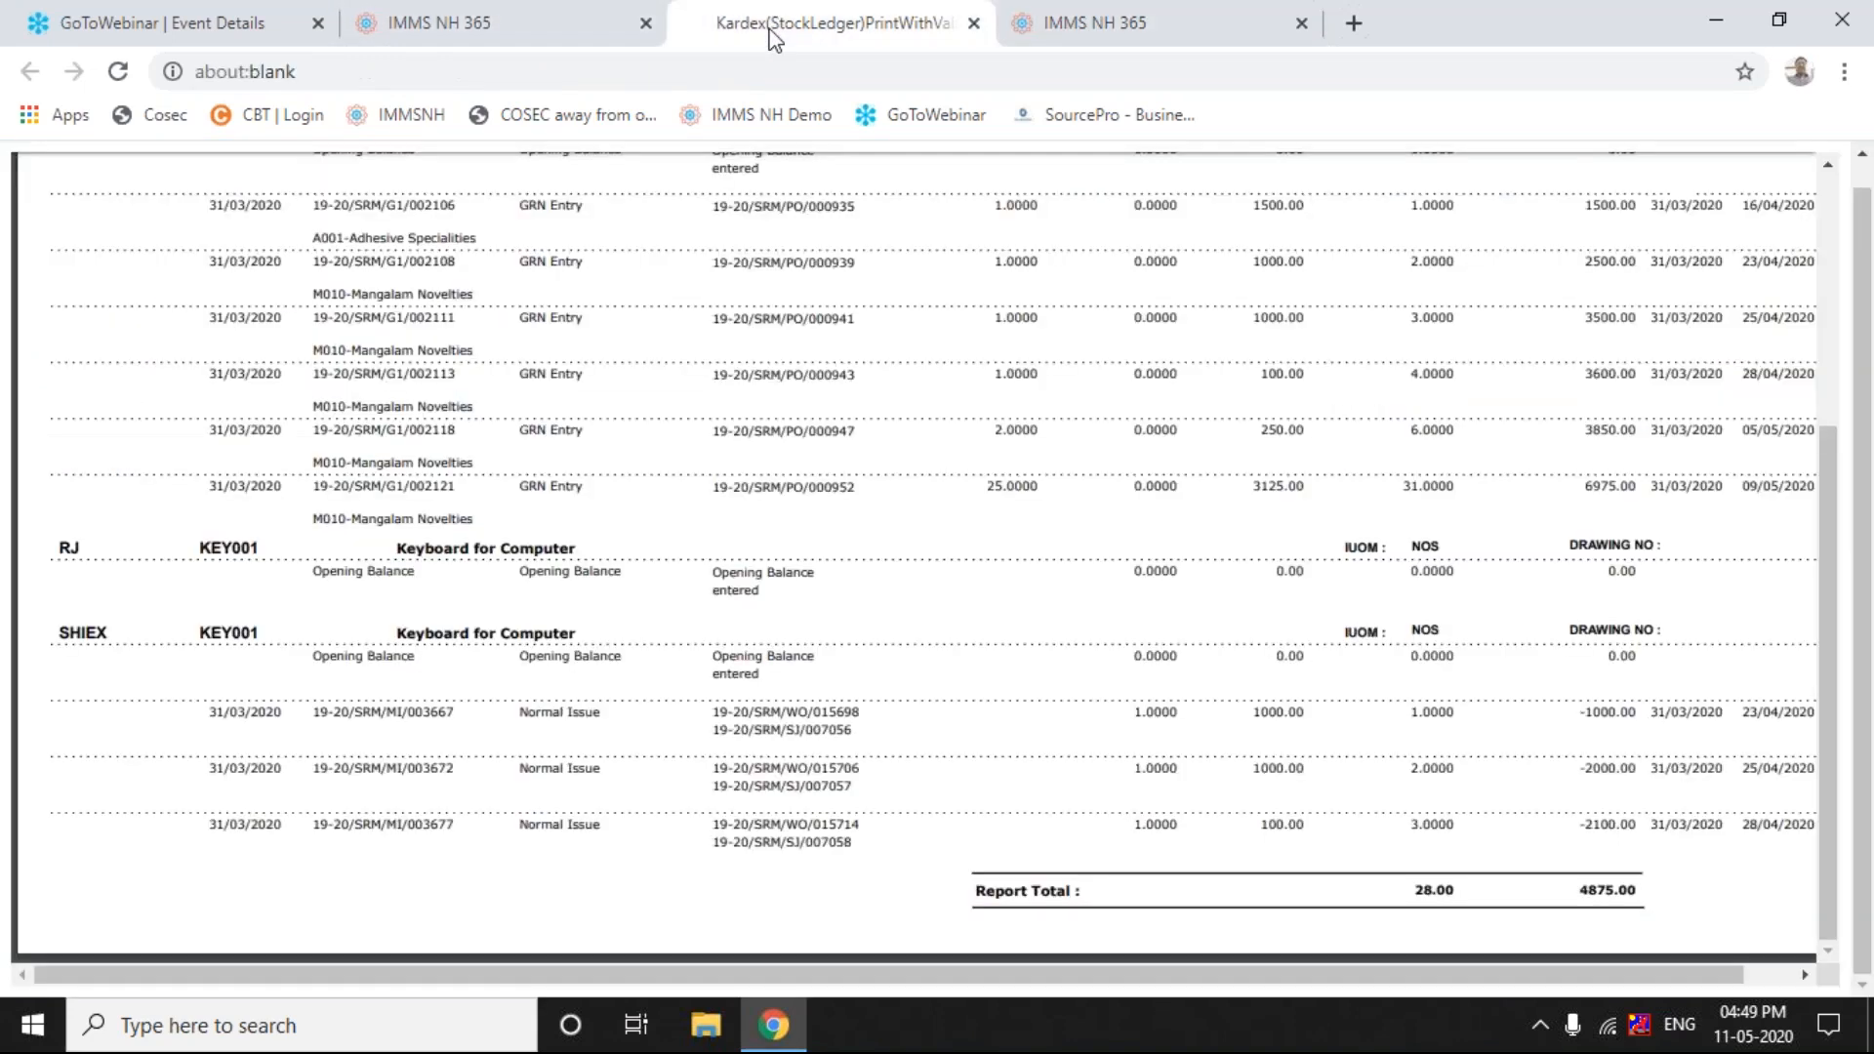
pyautogui.click(973, 23)
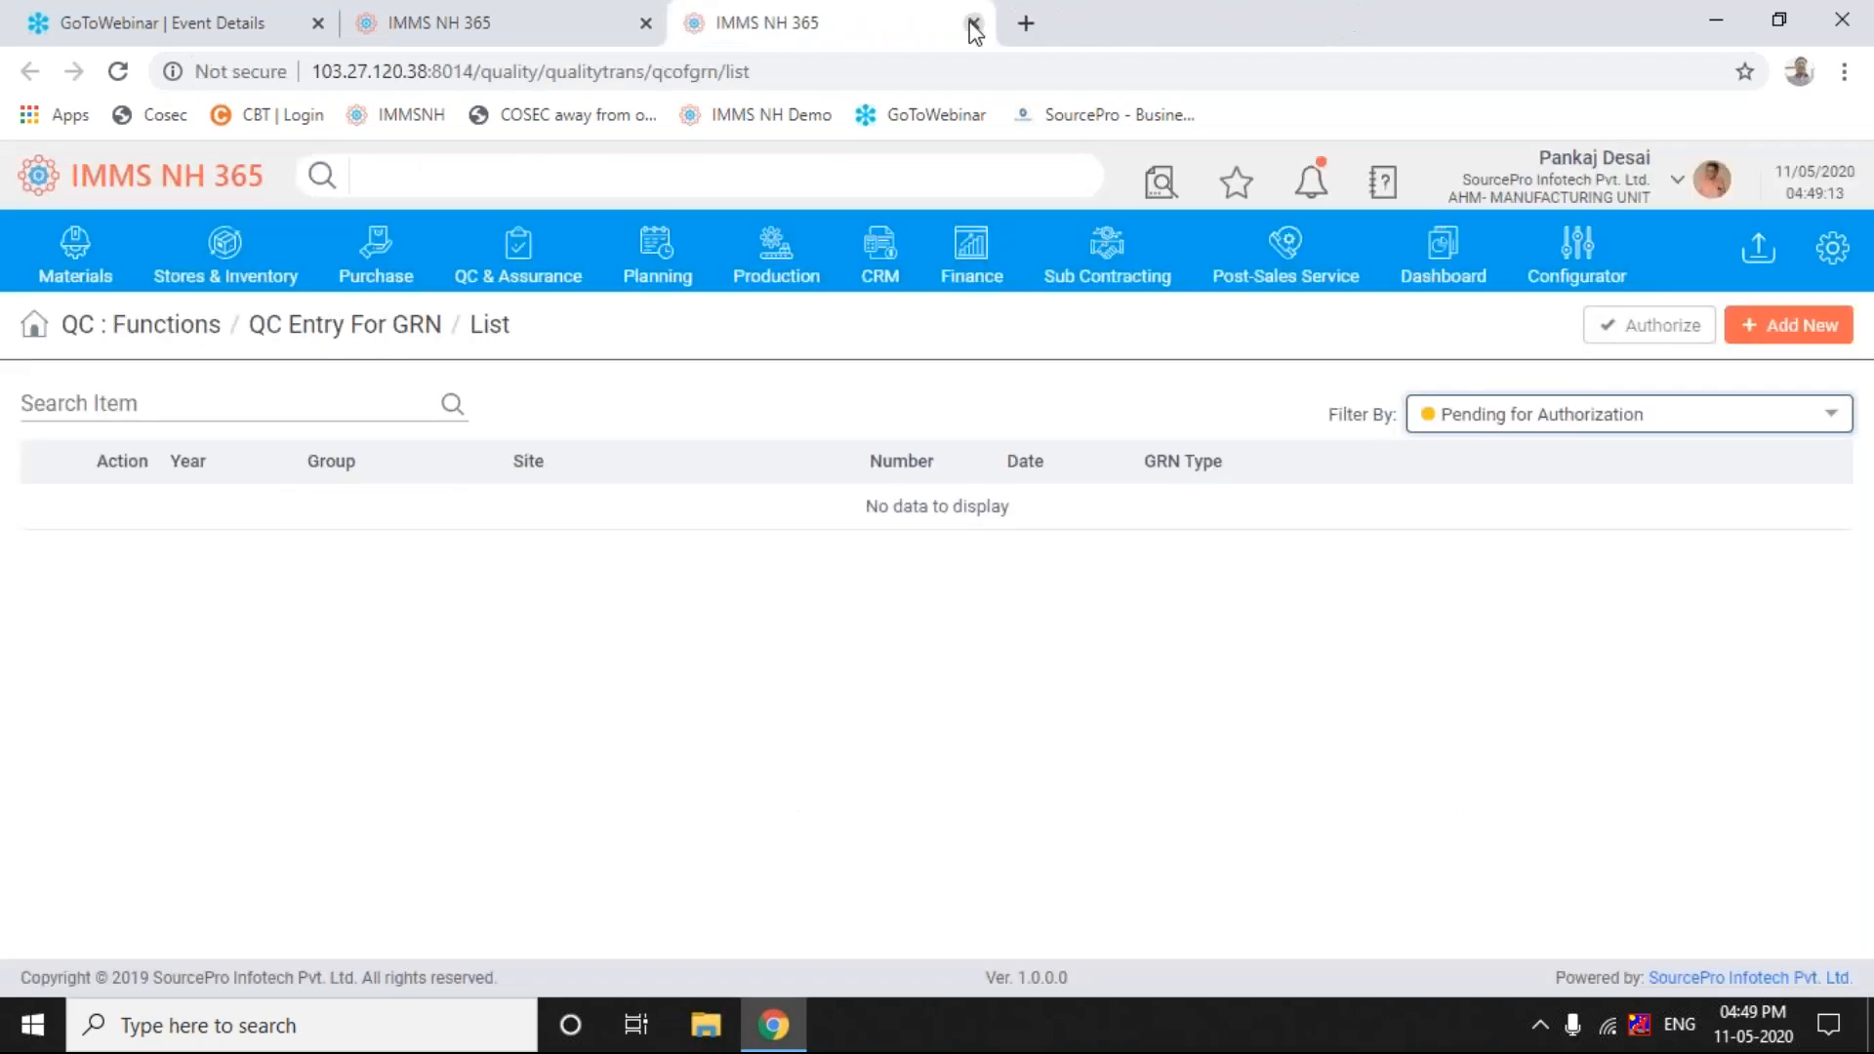
pyautogui.click(576, 33)
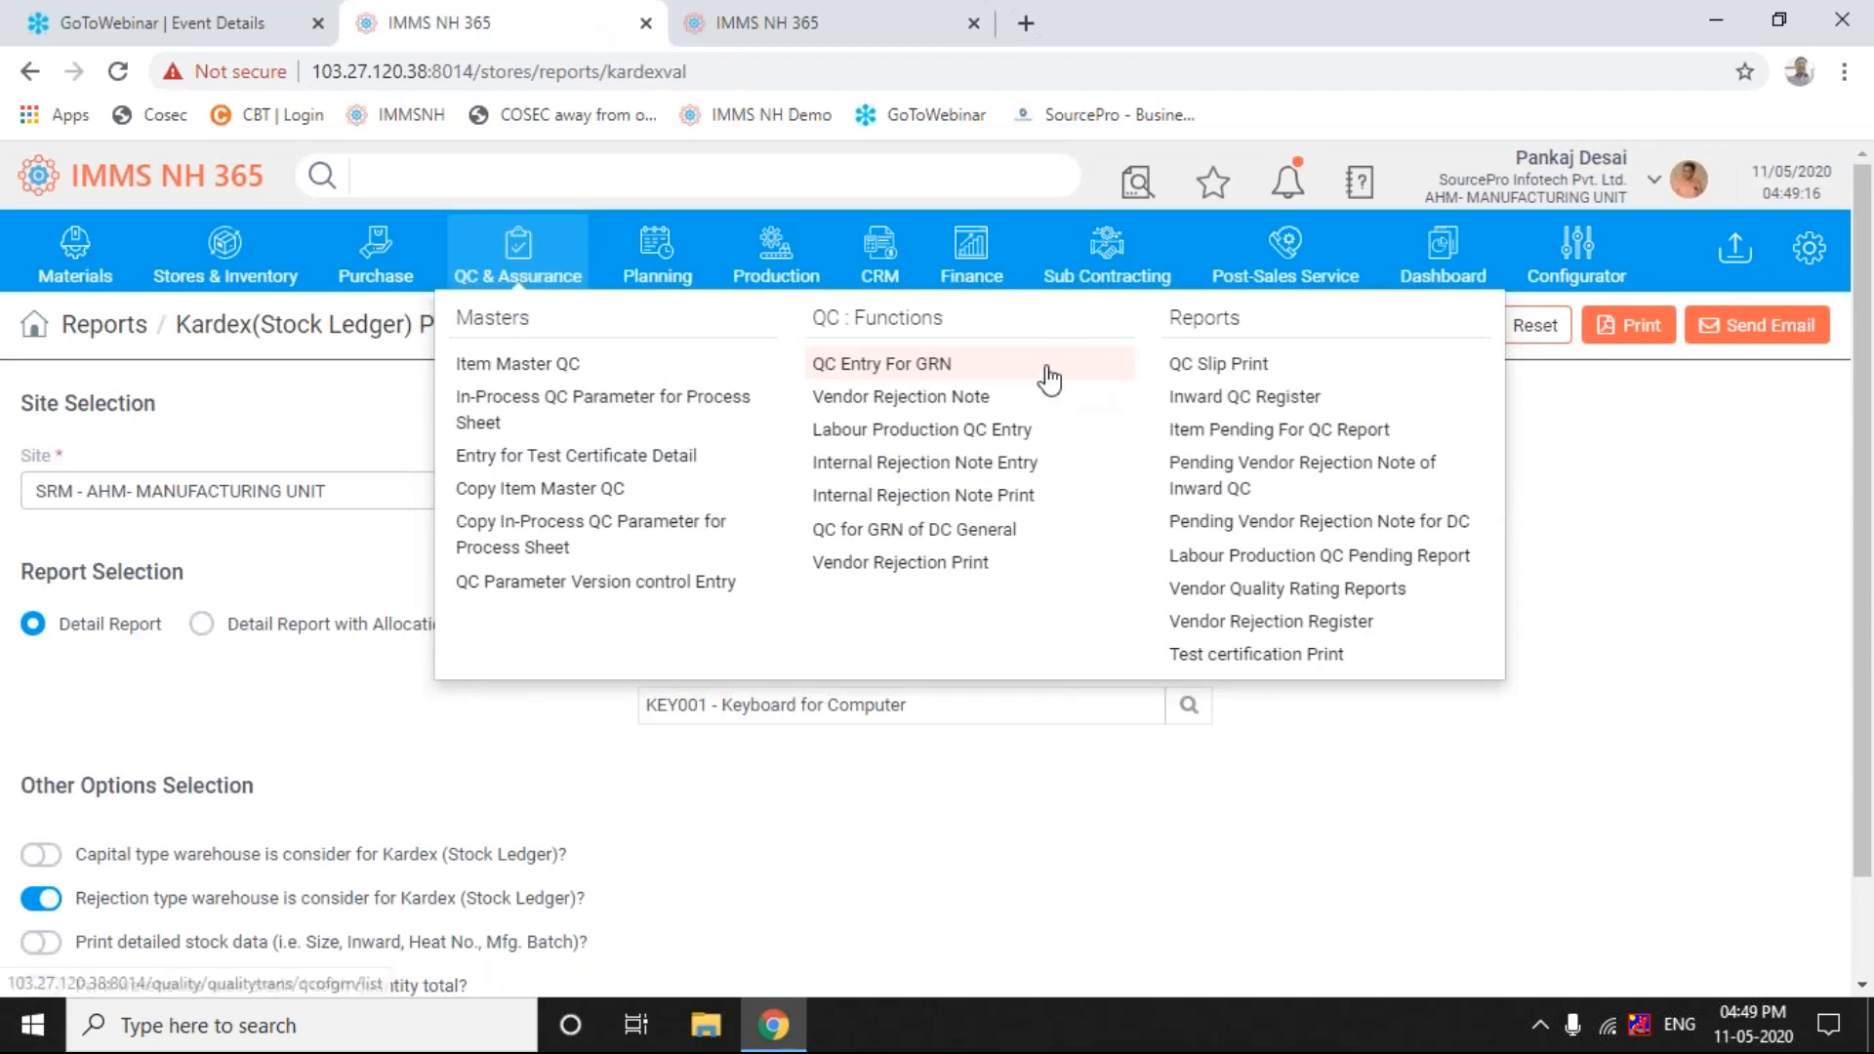
pyautogui.click(379, 735)
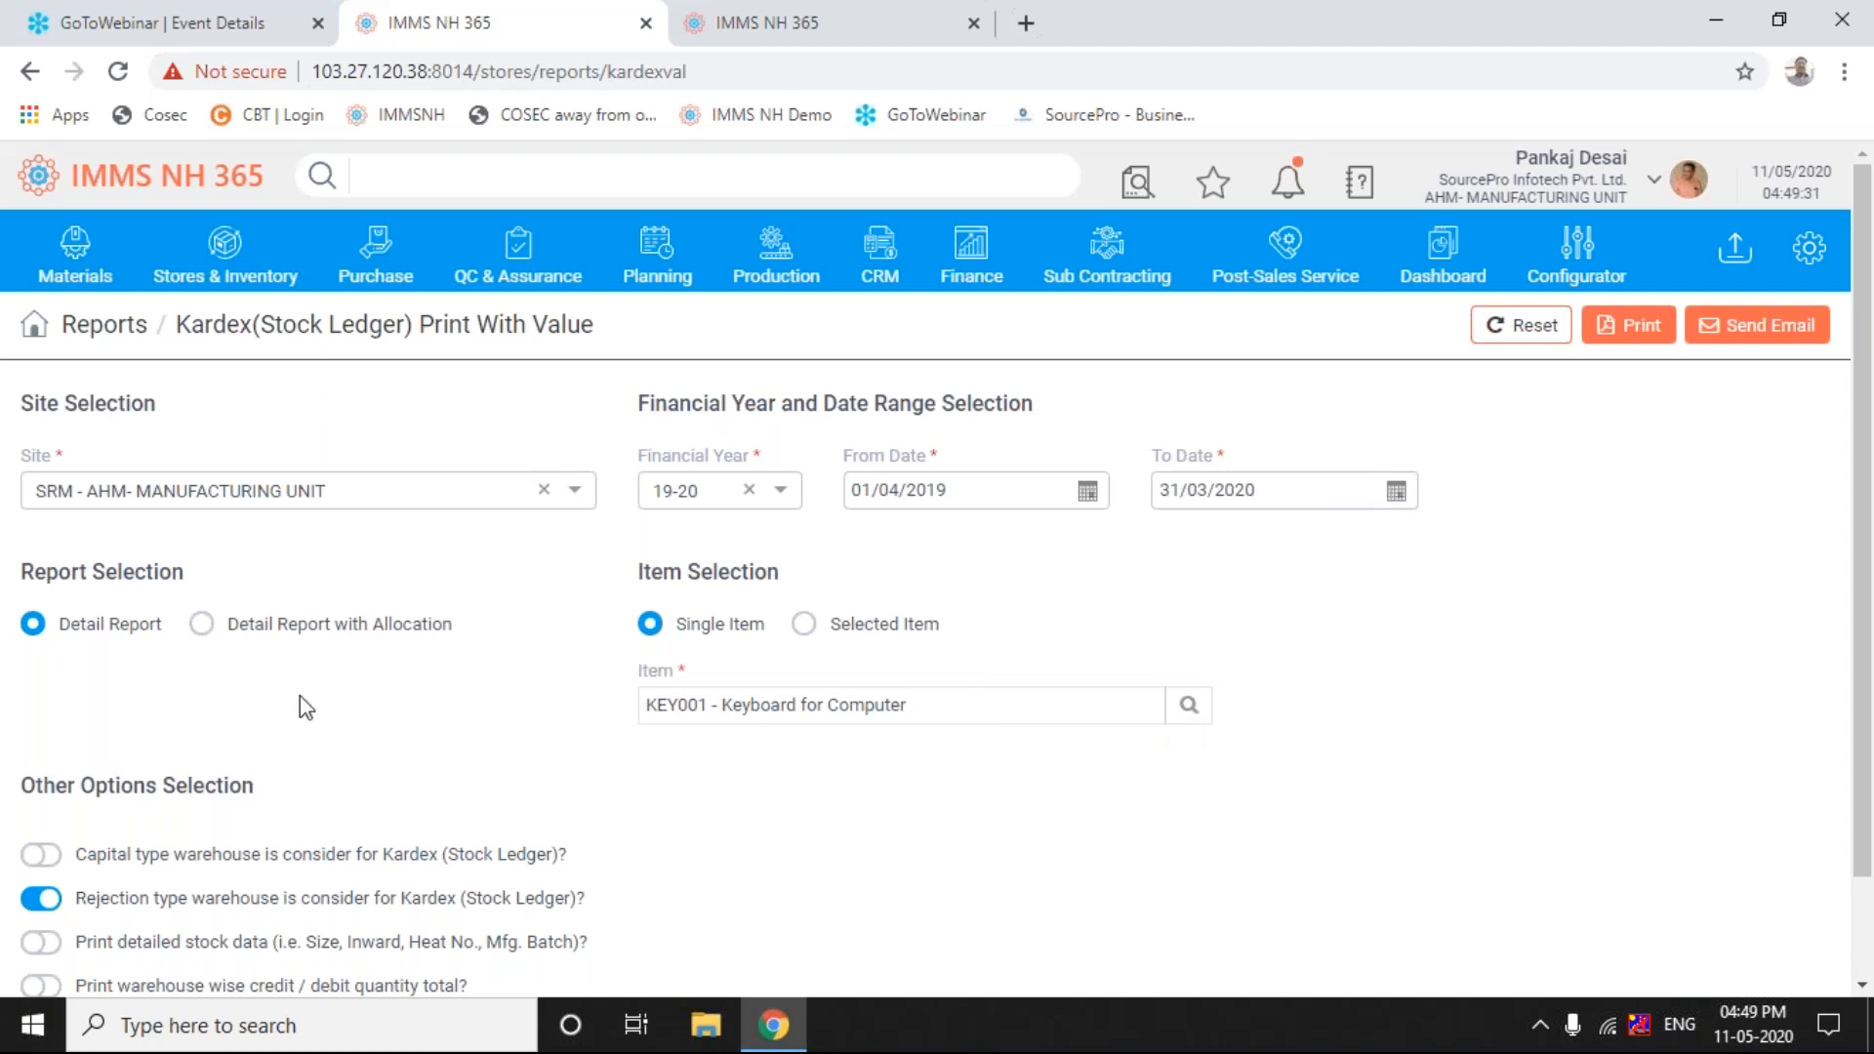
pyautogui.click(200, 624)
pyautogui.click(1643, 340)
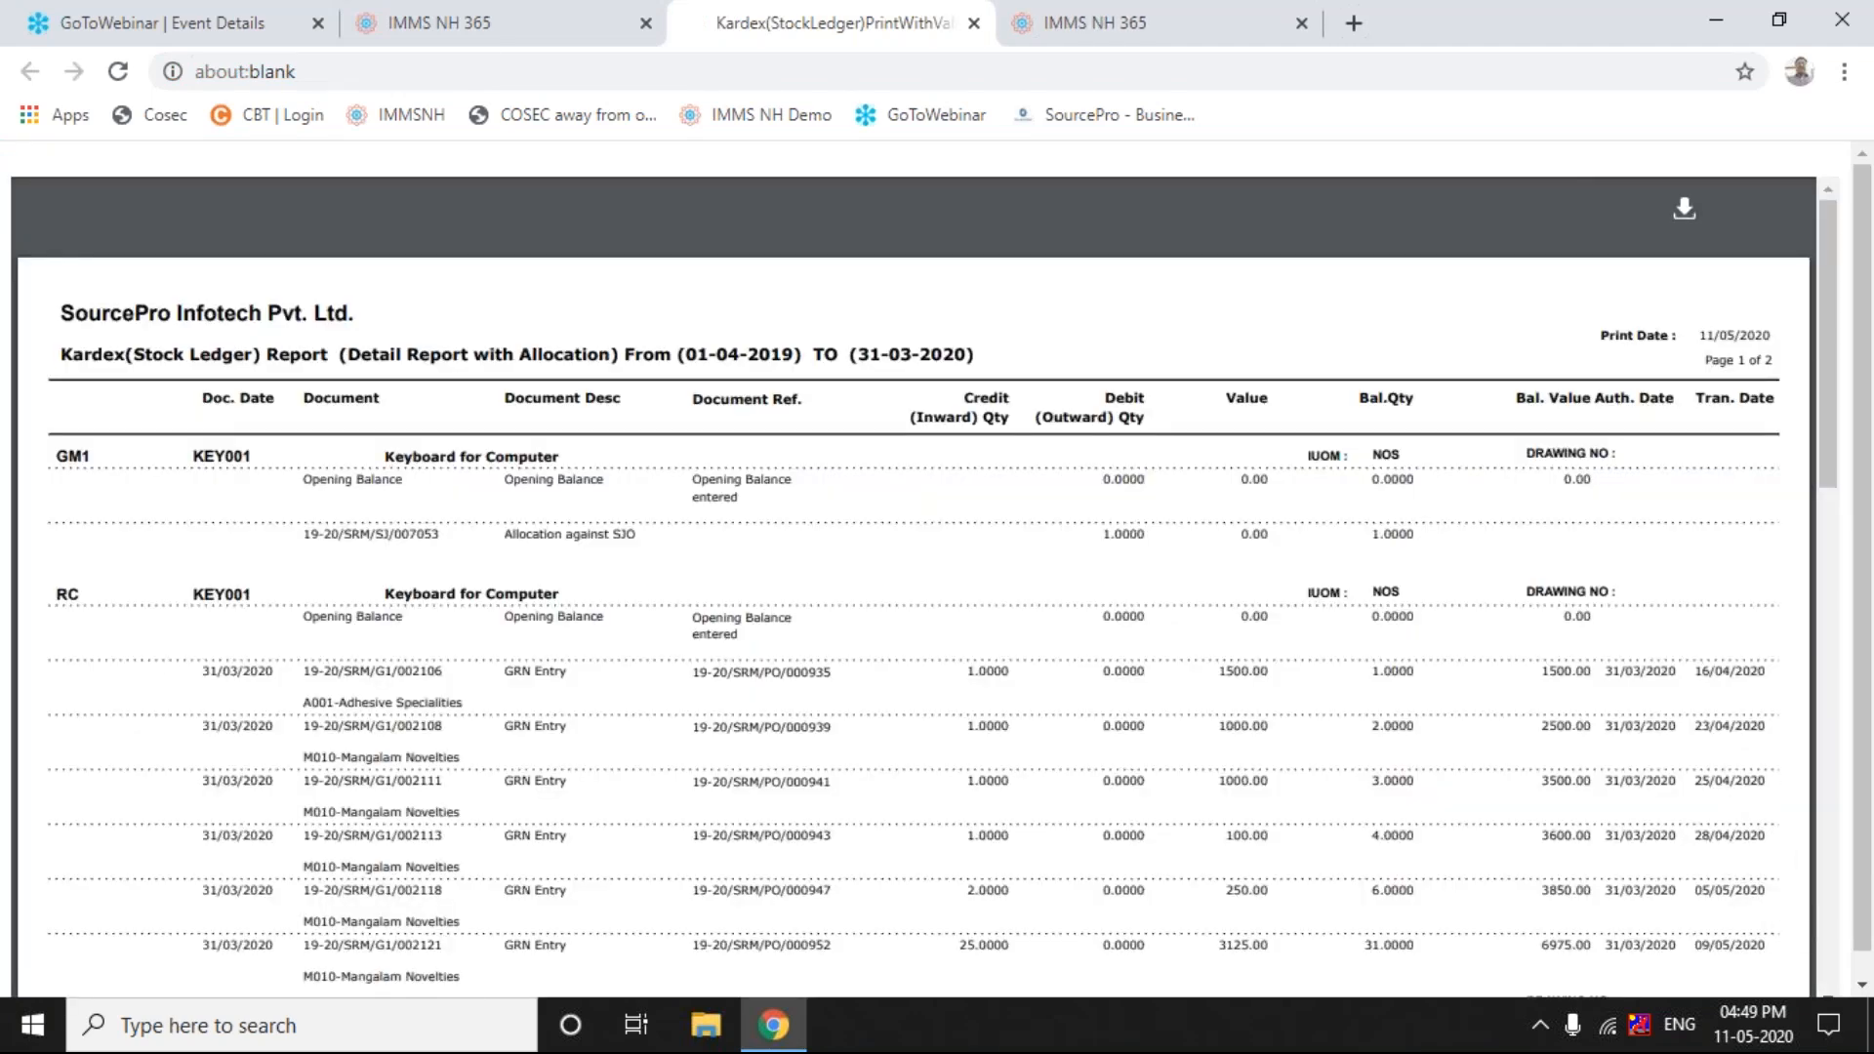
# - Examine the allocations and pending PO quantities on both pages of the ledger report, and close it
pyautogui.click(1828, 548)
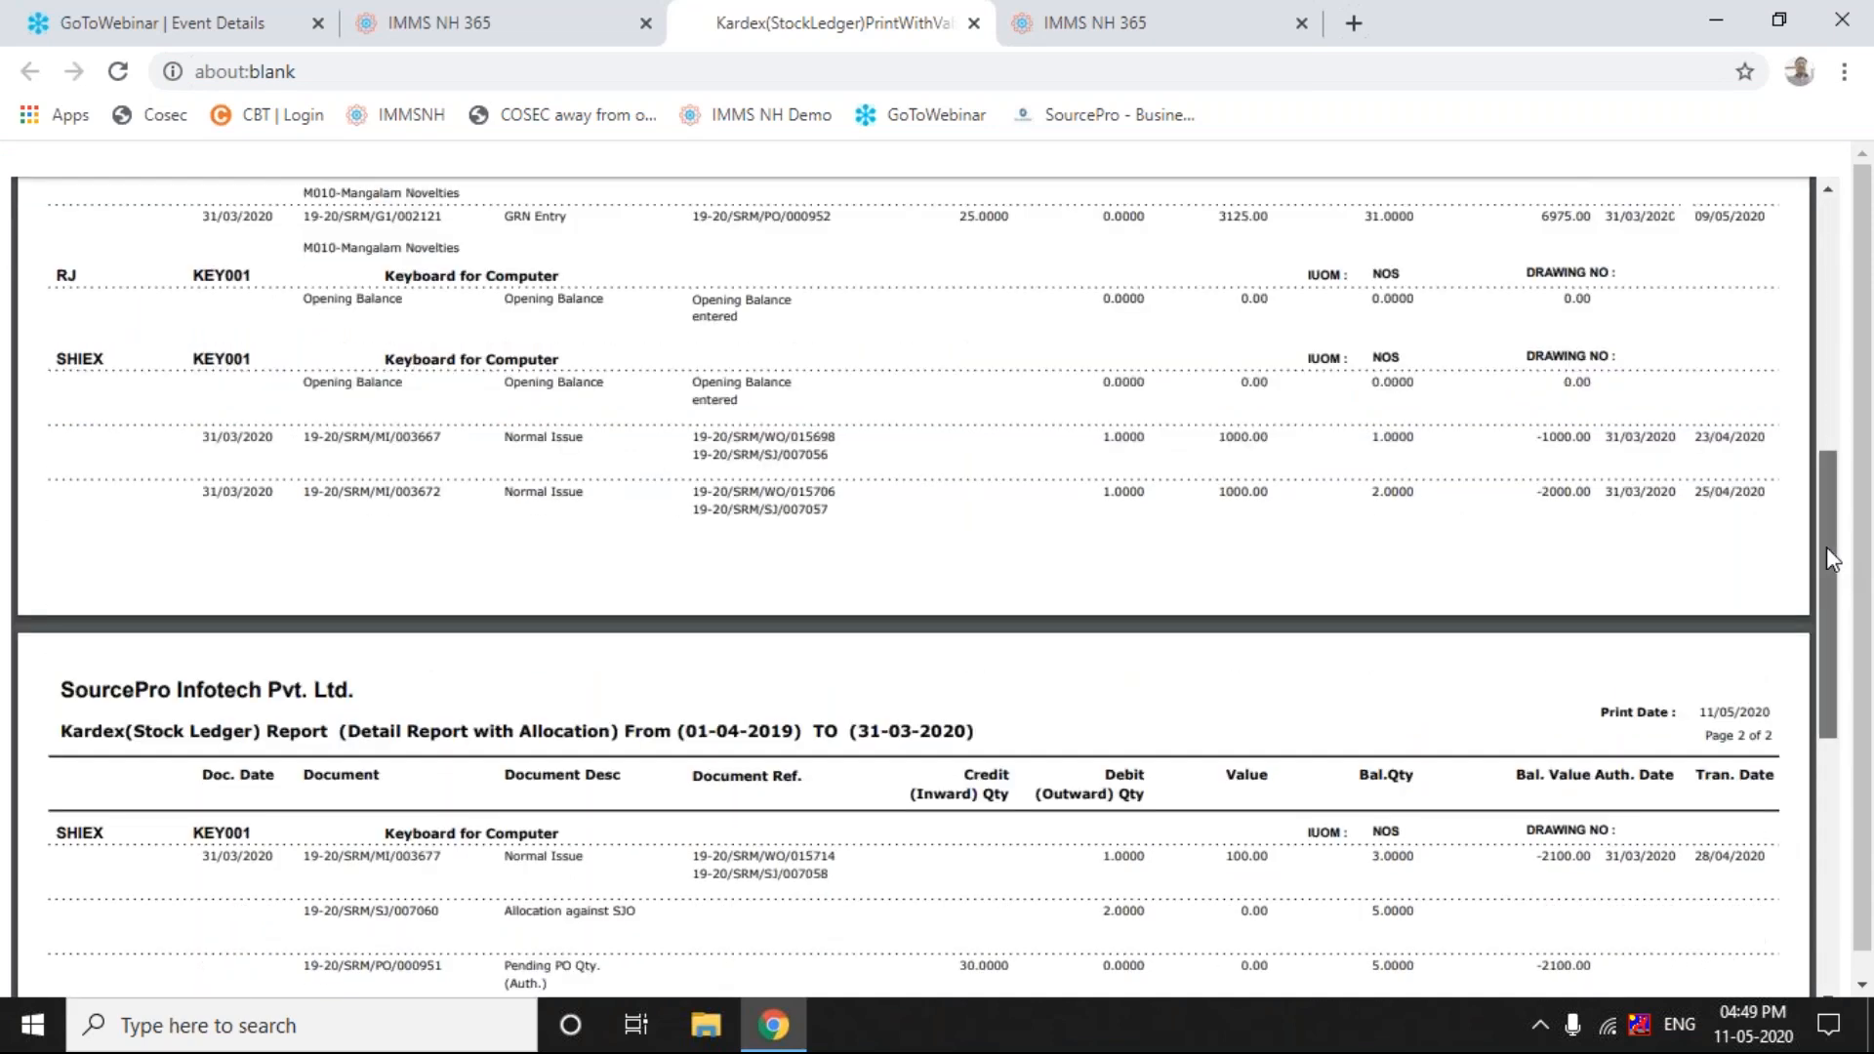
pyautogui.moveTo(1839, 677)
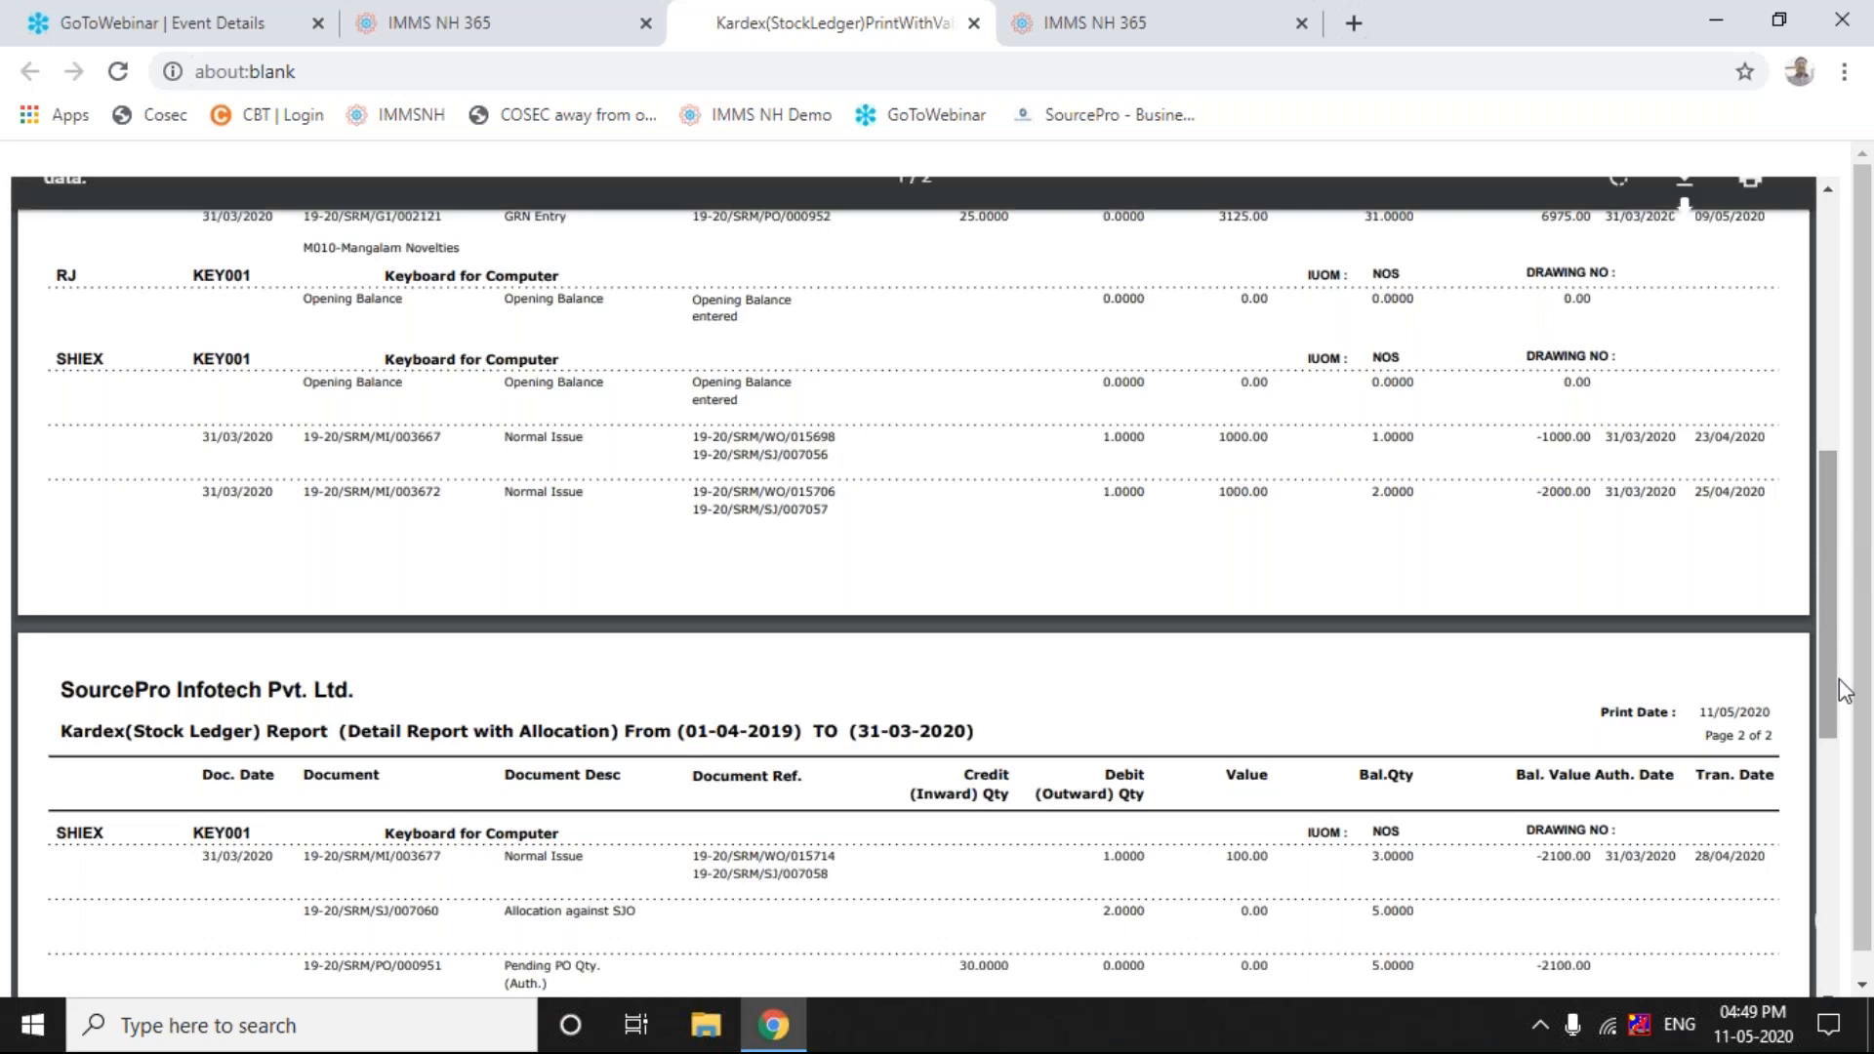
pyautogui.click(1831, 789)
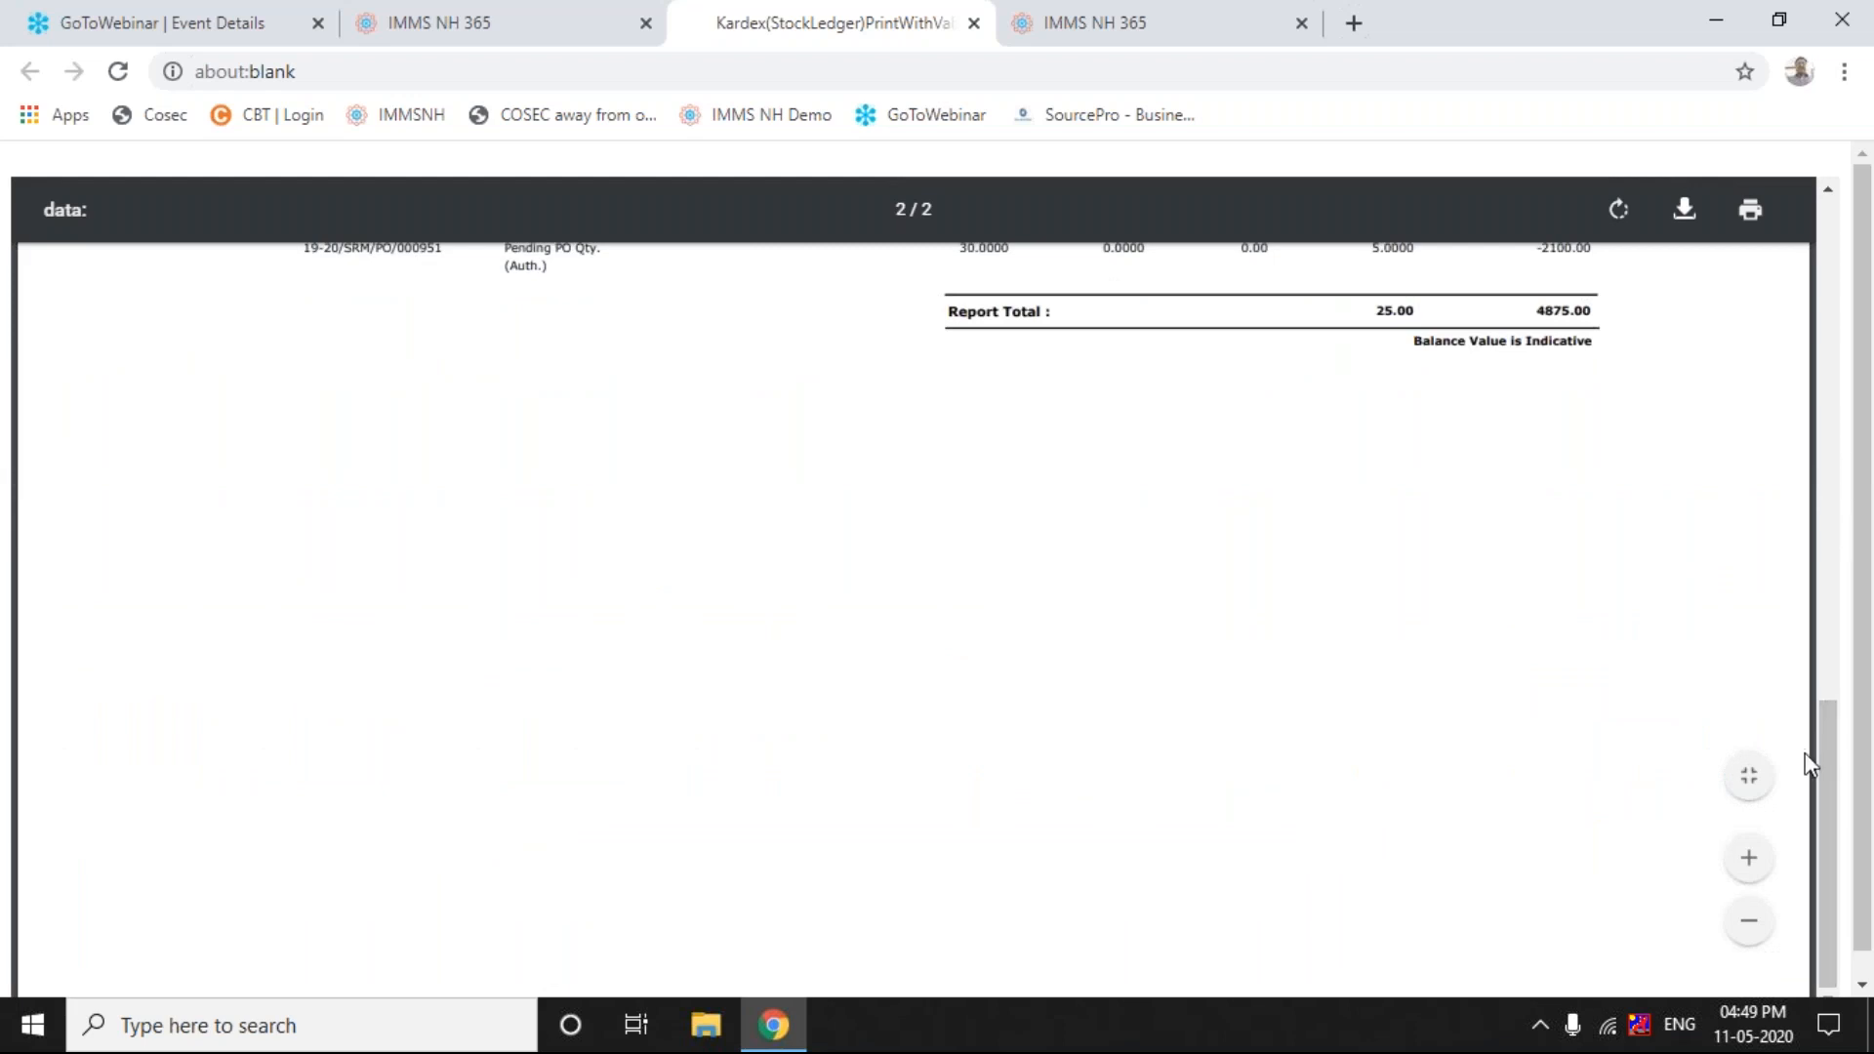
pyautogui.click(1826, 674)
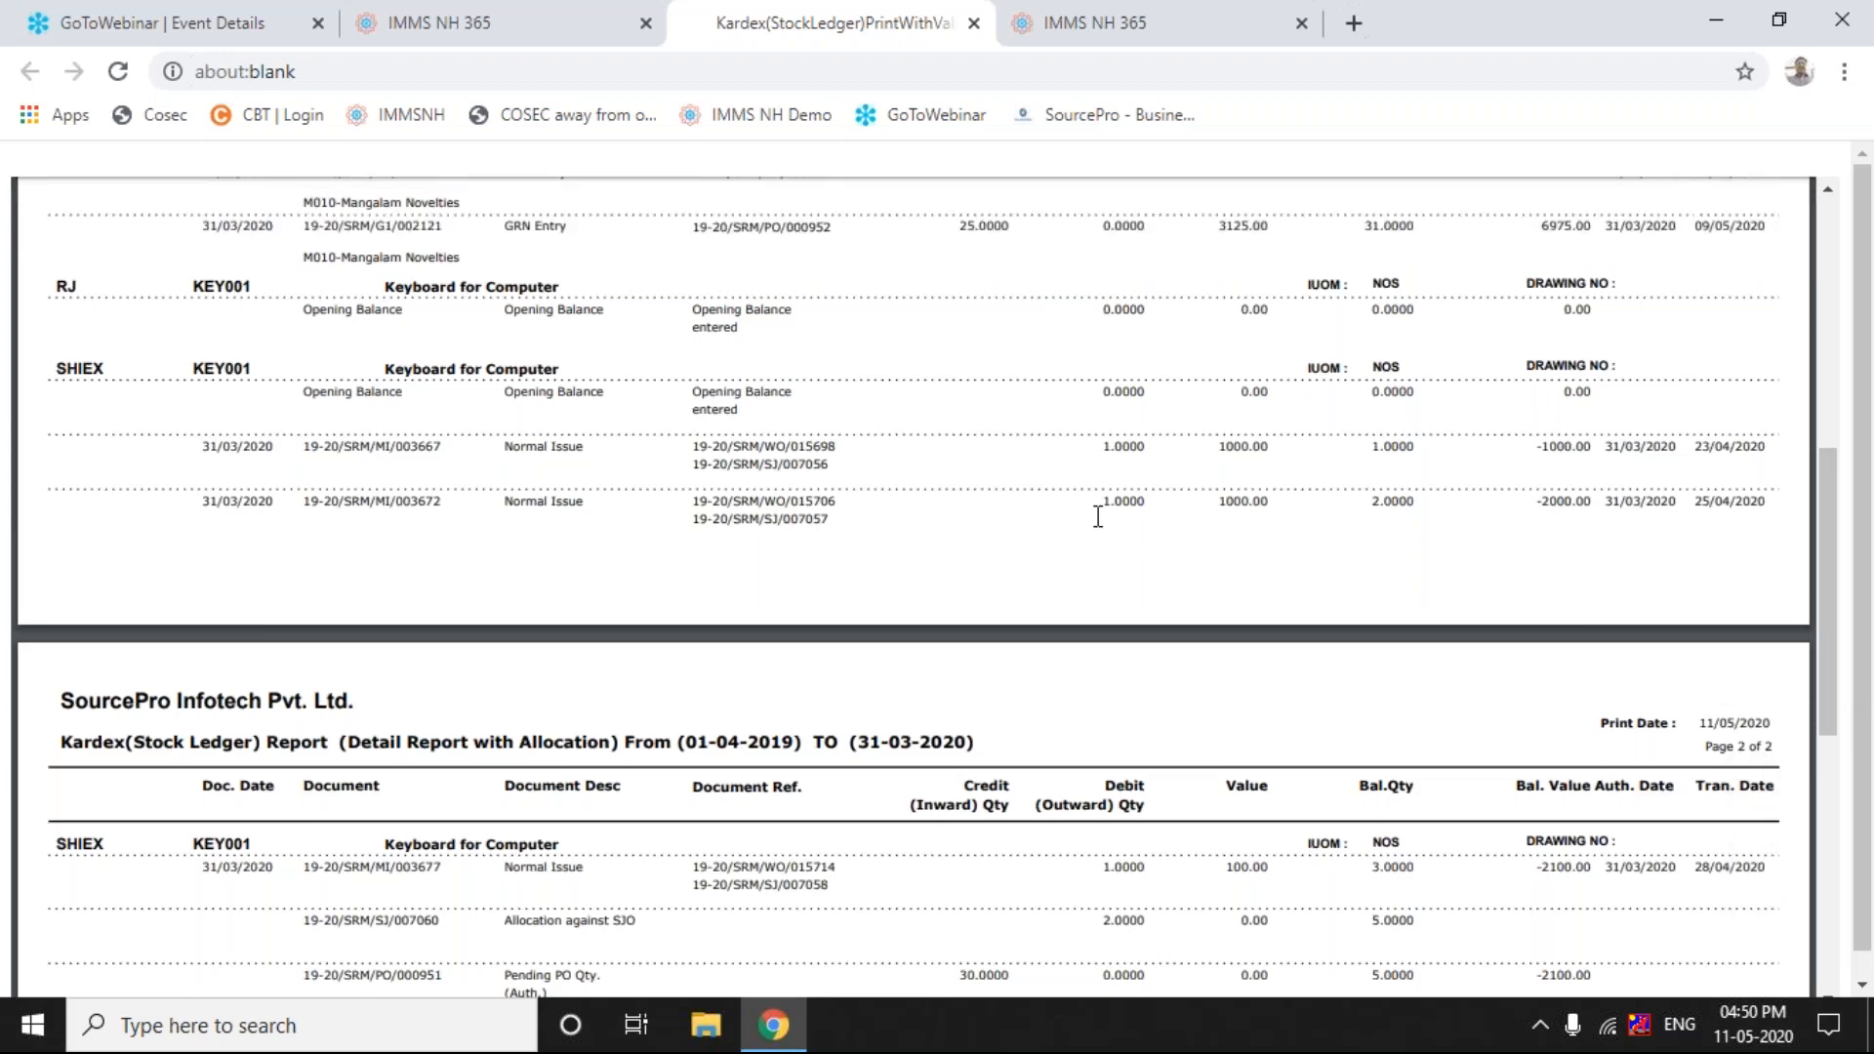
pyautogui.click(973, 24)
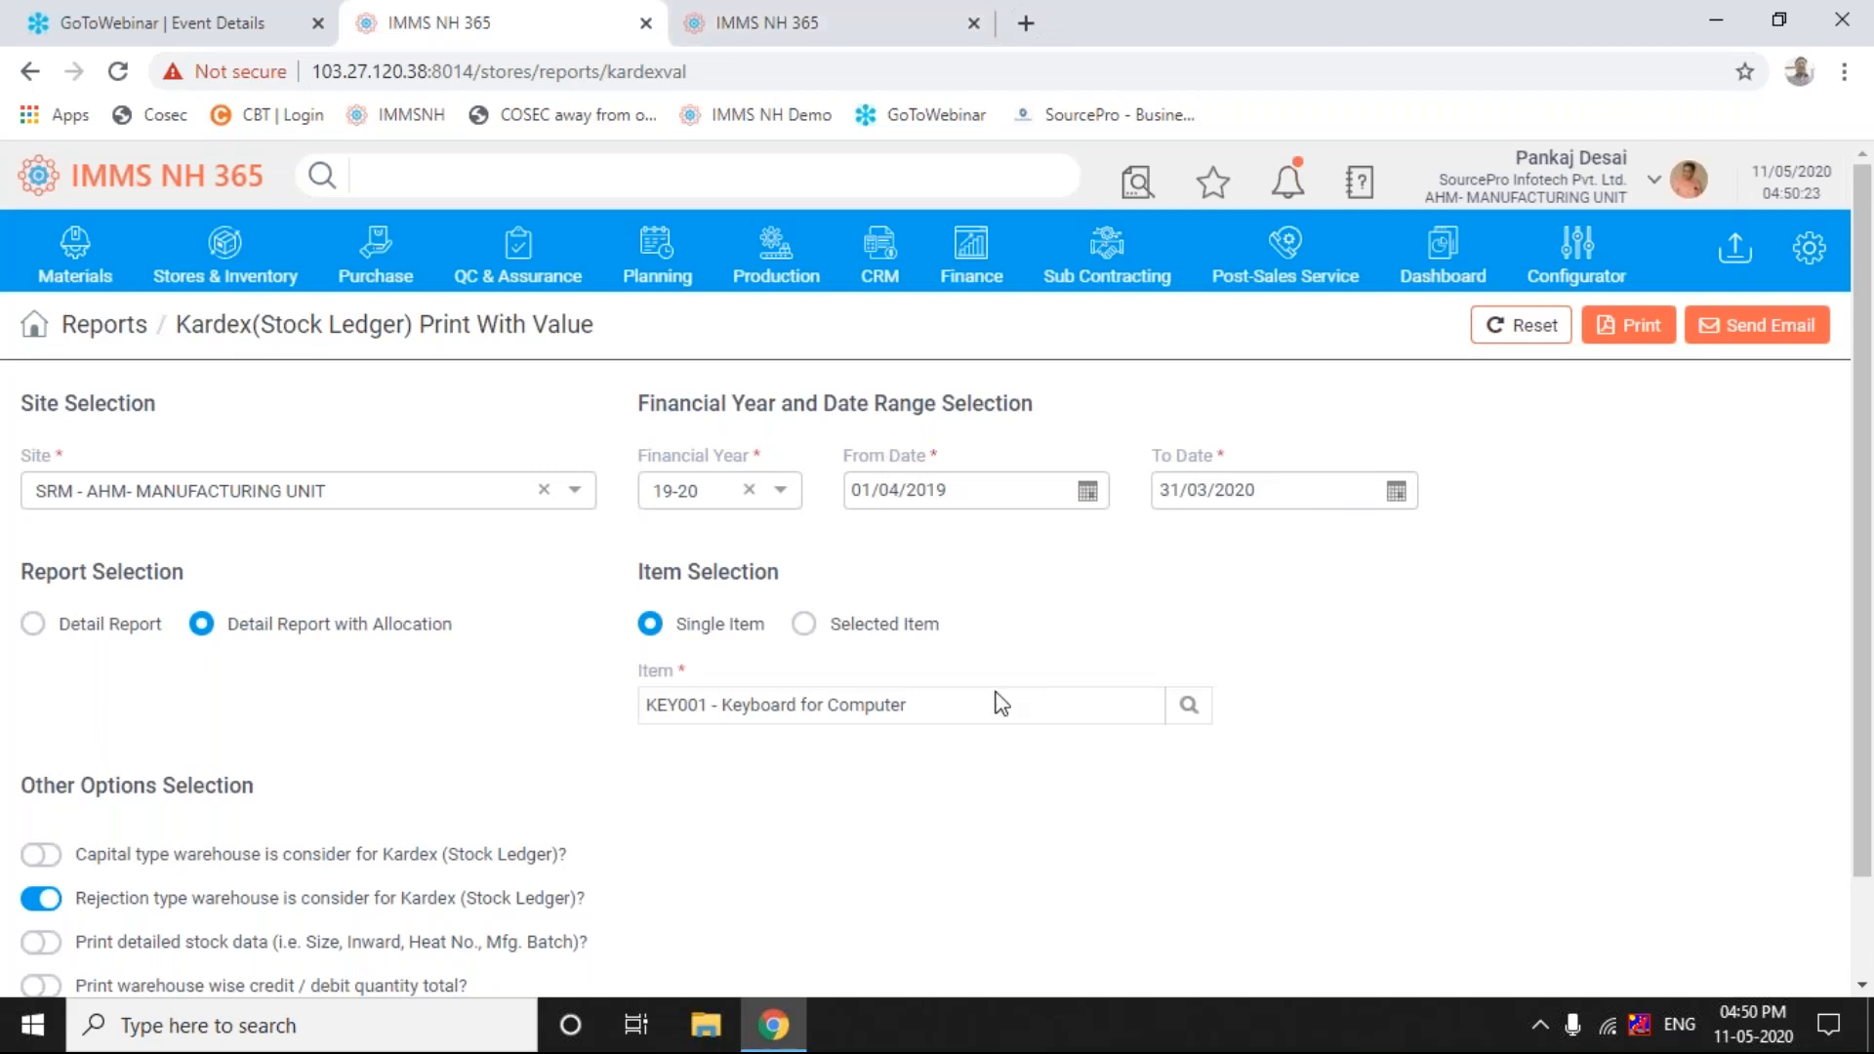
# - Start a new Allocation/Work Order Creation entry in Planning
pyautogui.click(636, 259)
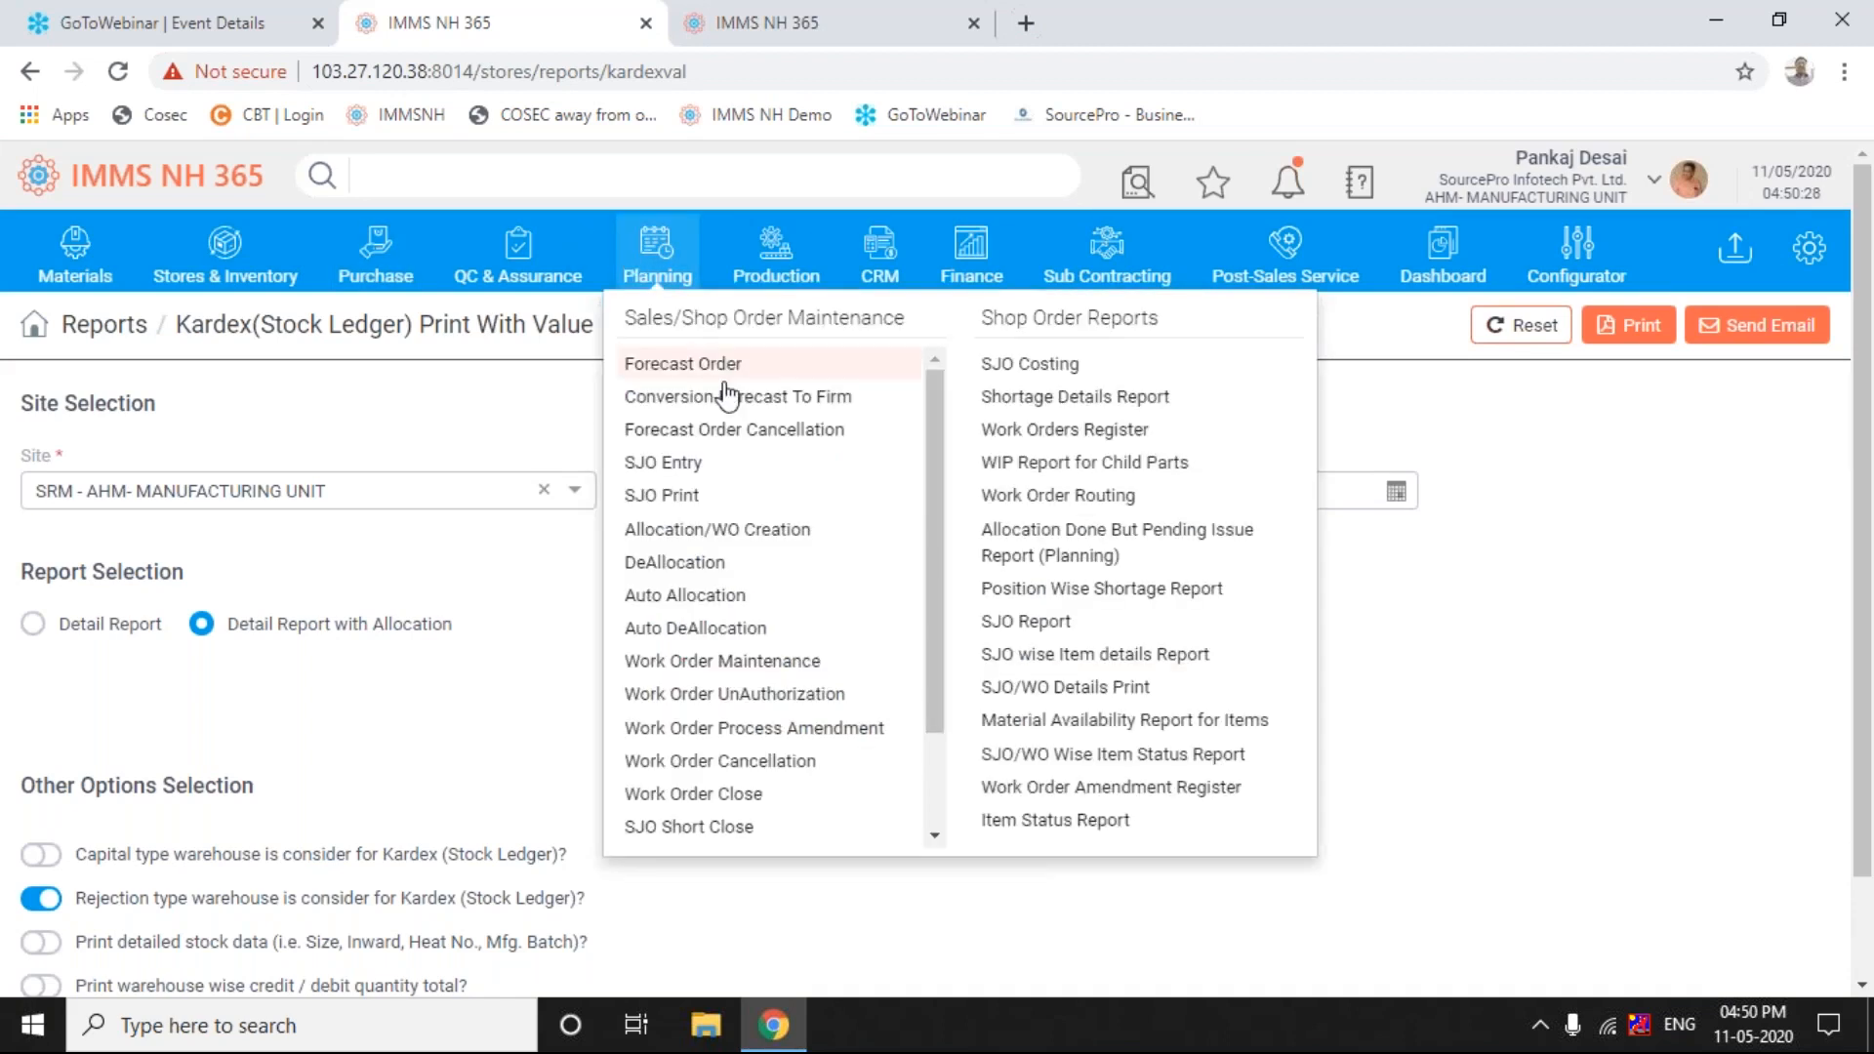
pyautogui.click(774, 535)
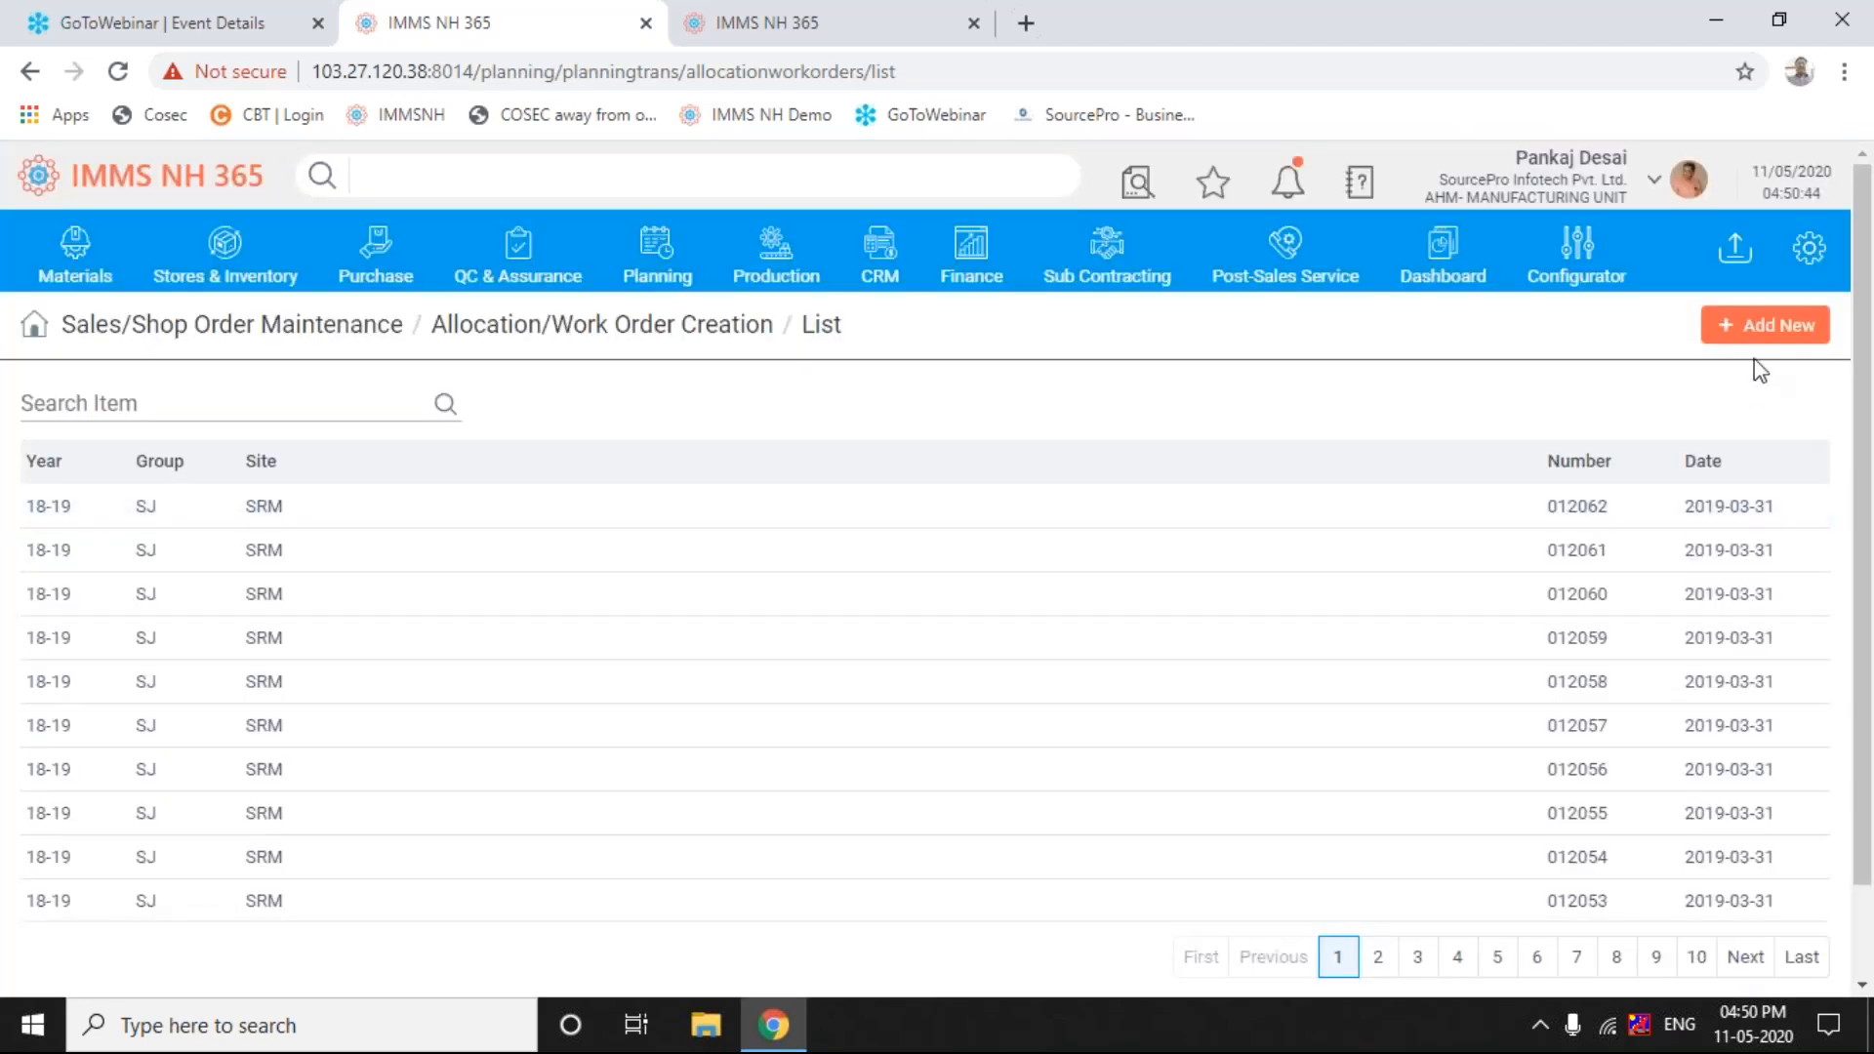
pyautogui.click(1765, 325)
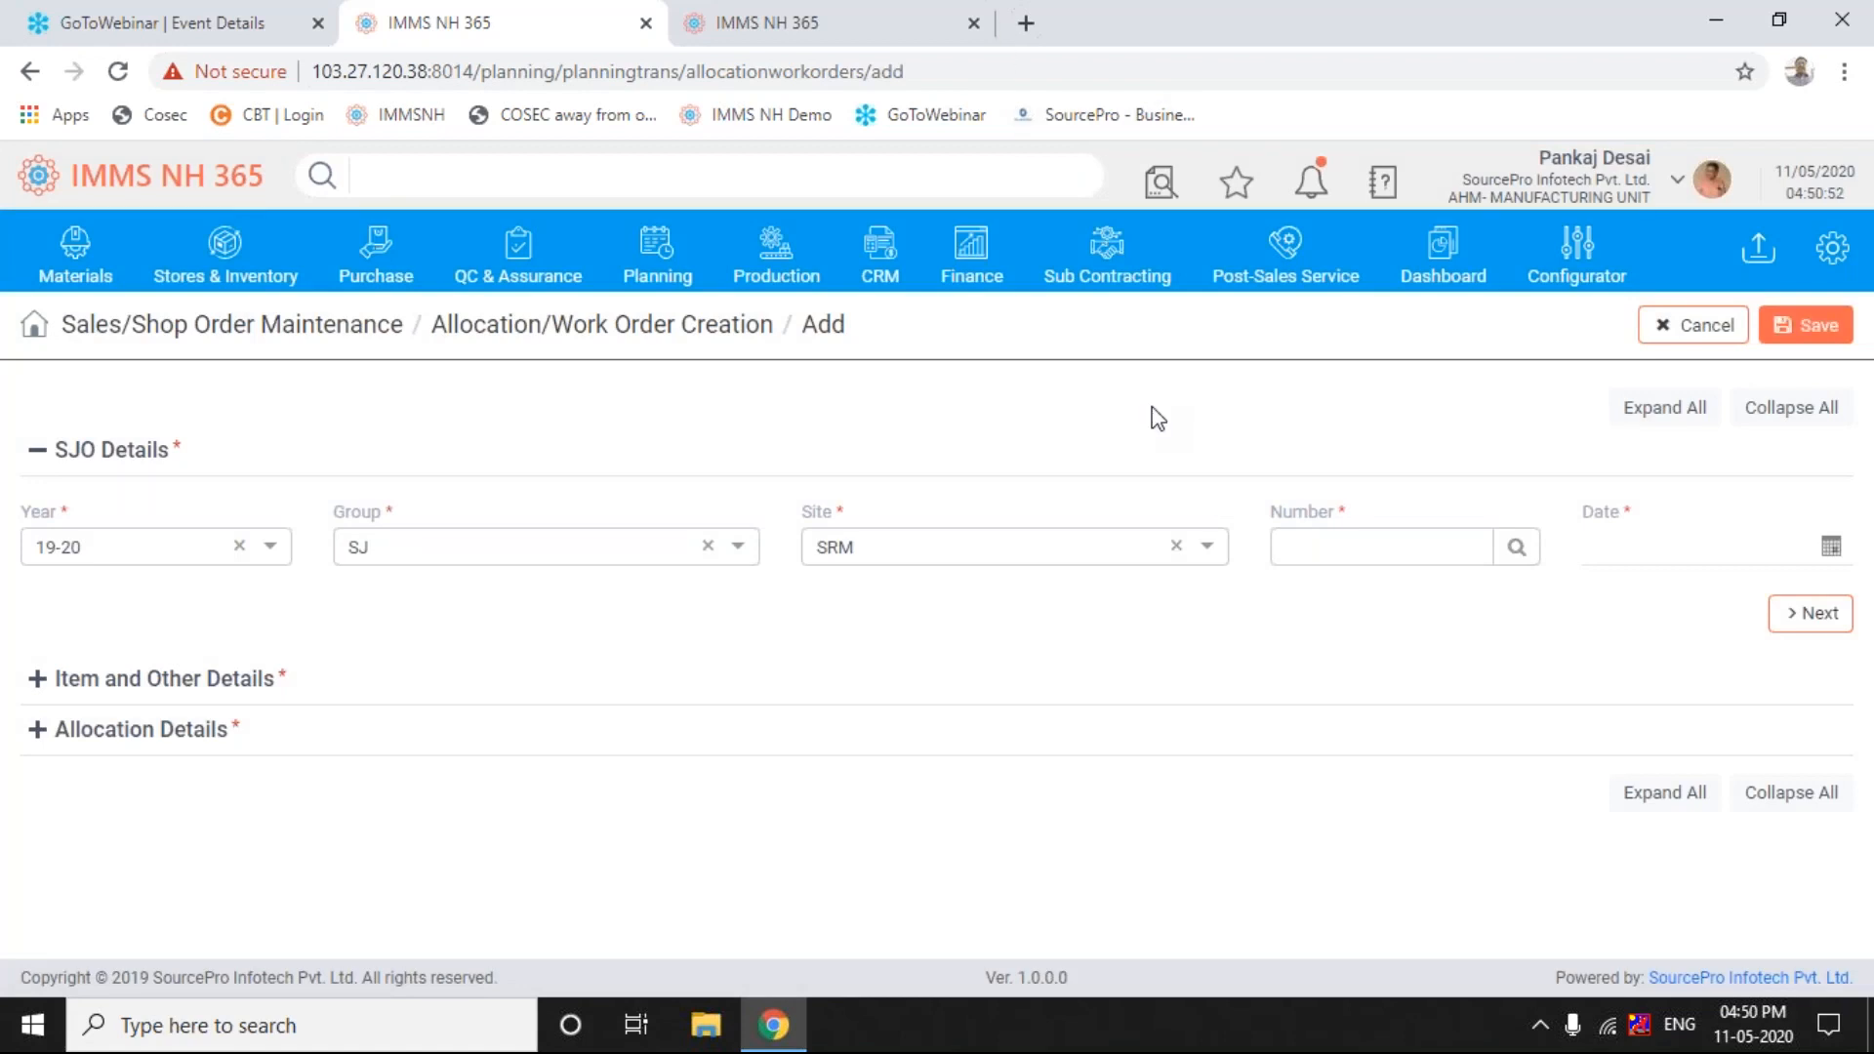
# - Select the SJO for item CMP002, Computer (HP), from the second page of the number list
pyautogui.click(1516, 547)
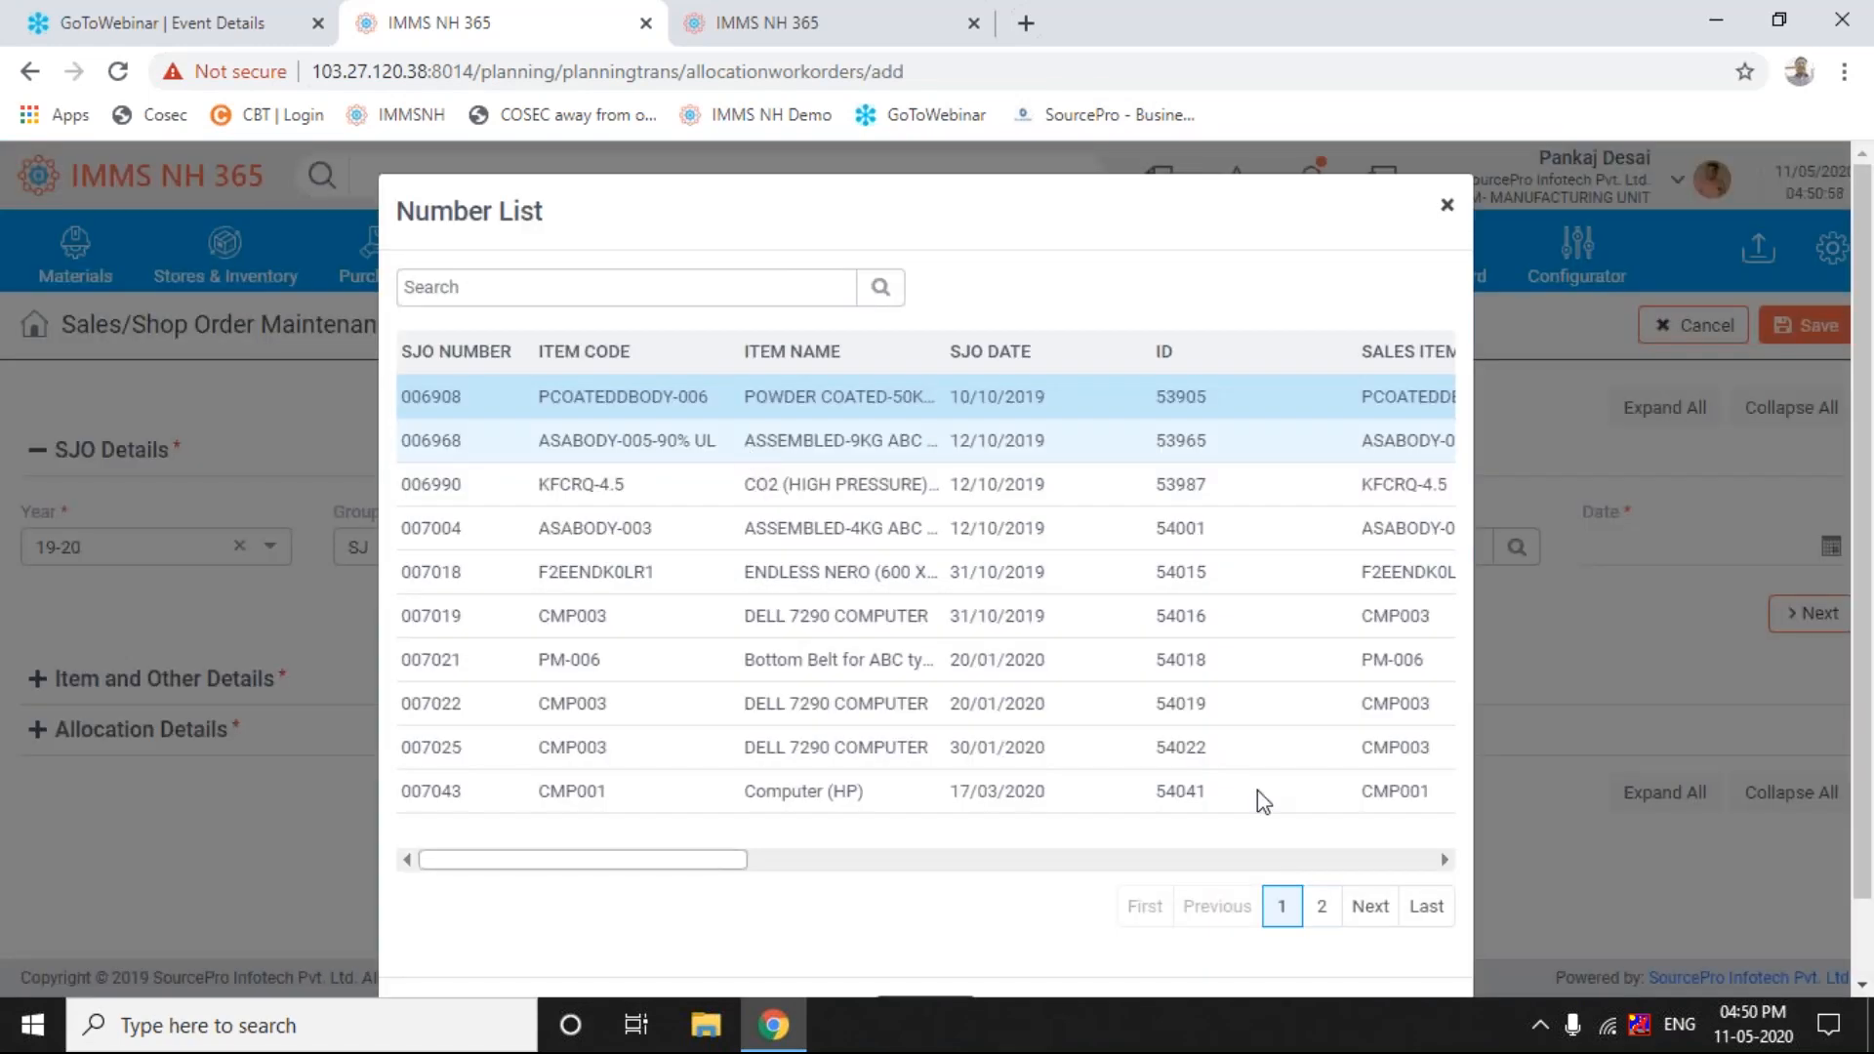
pyautogui.click(1322, 908)
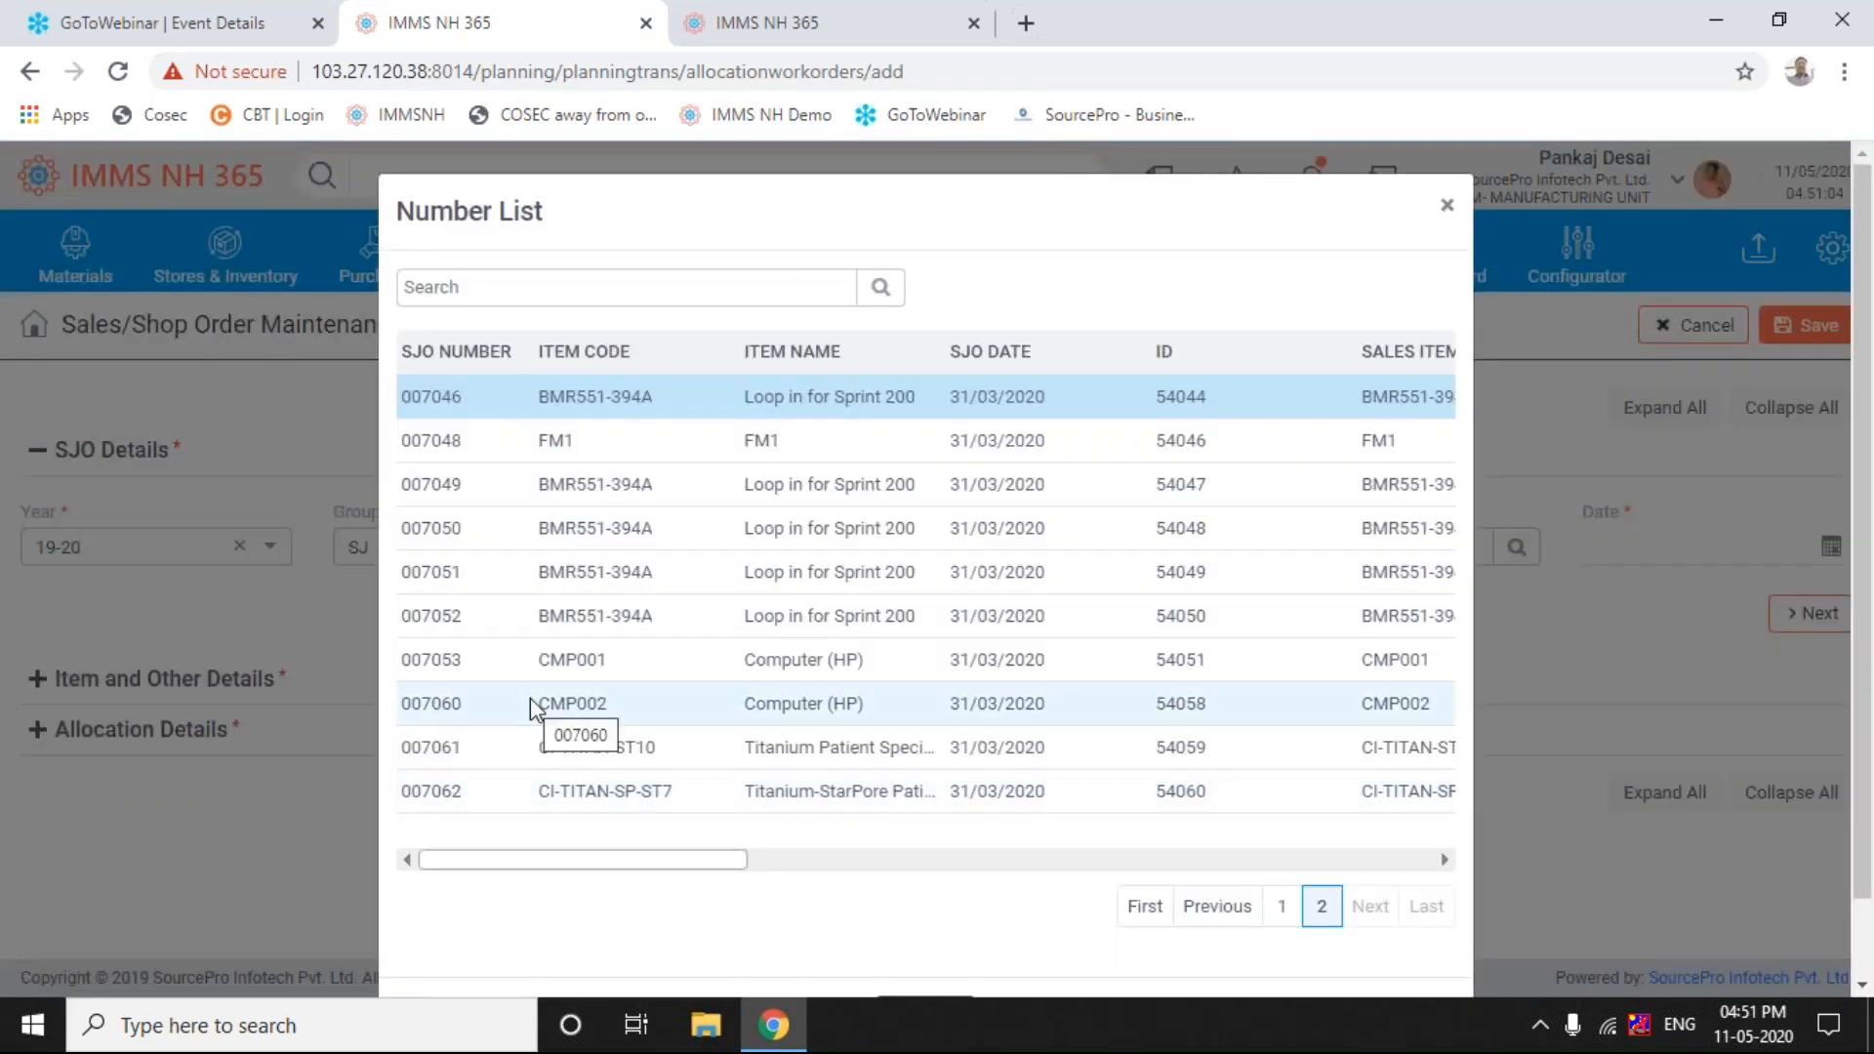
pyautogui.click(479, 705)
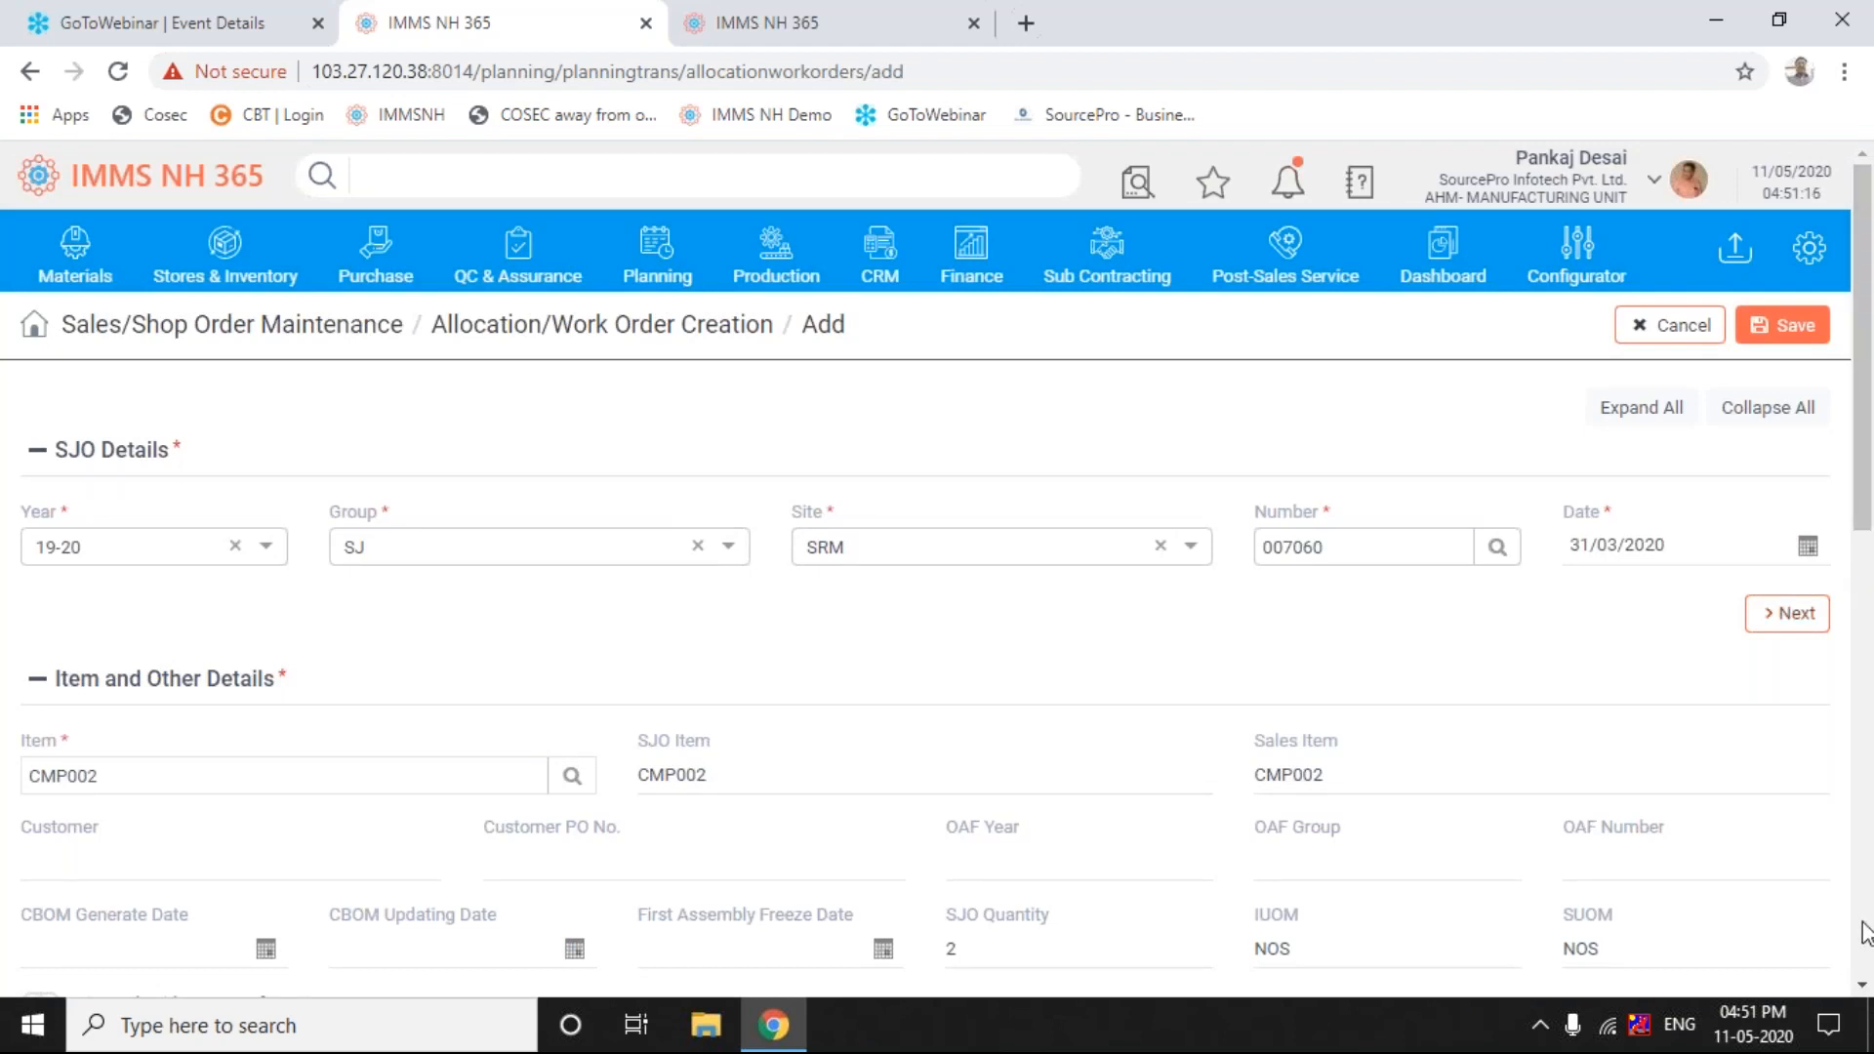
# - Examine the CMP002 item tree in the allocation details, including the Mouse Pad's demand quantities
pyautogui.scroll(-5, 1865, 932)
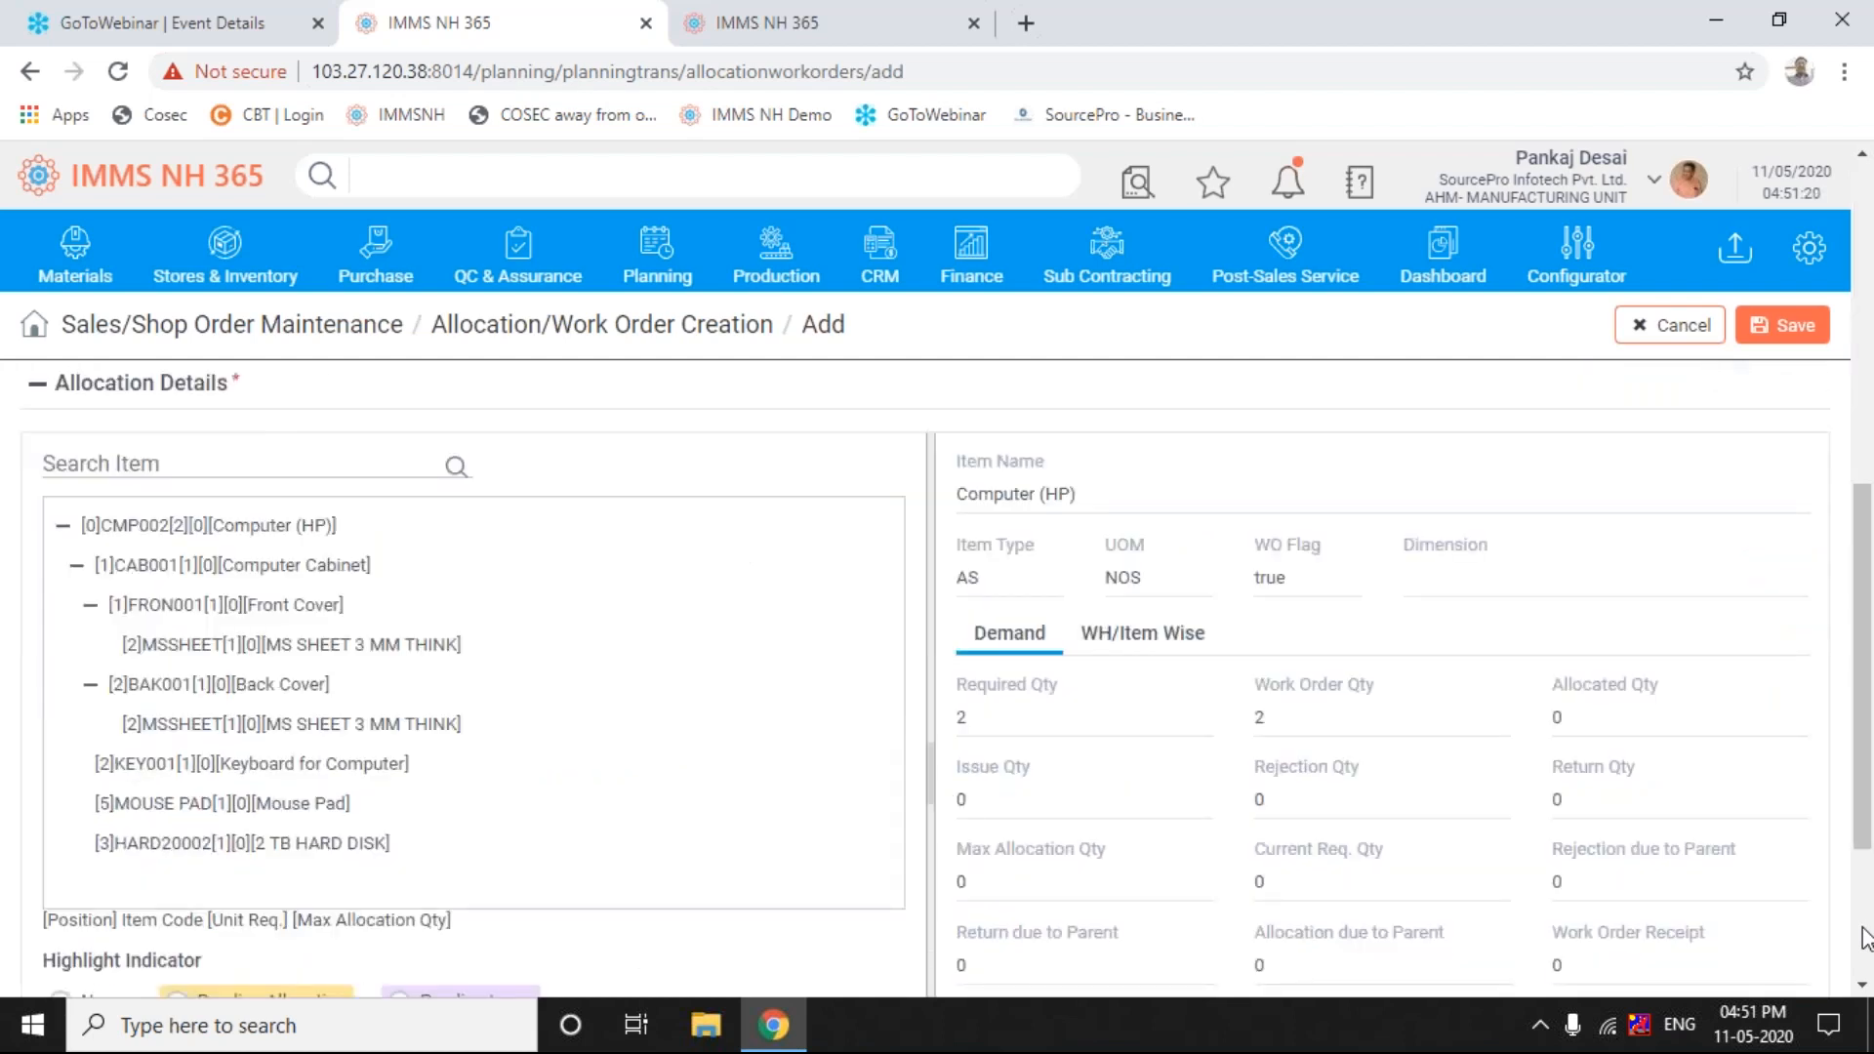
pyautogui.scroll(-3, 1286, 784)
pyautogui.click(225, 512)
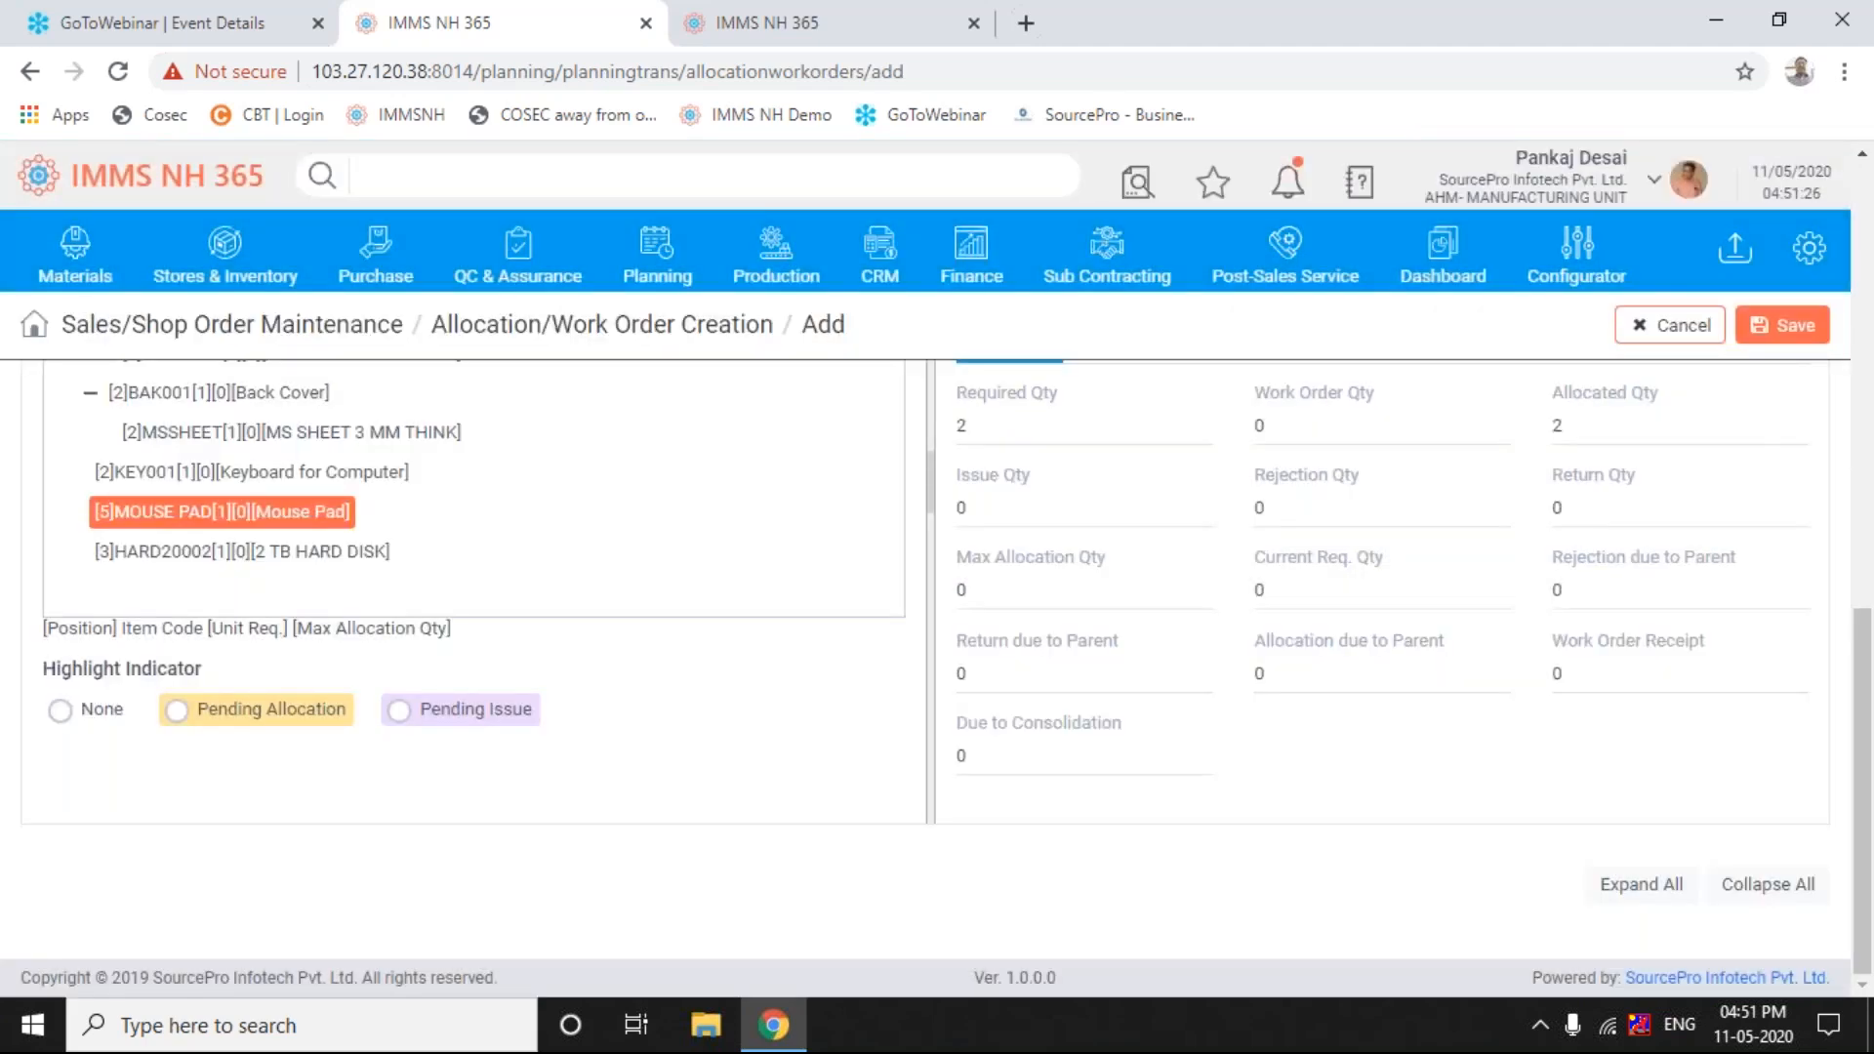
pyautogui.scroll(8, 1864, 446)
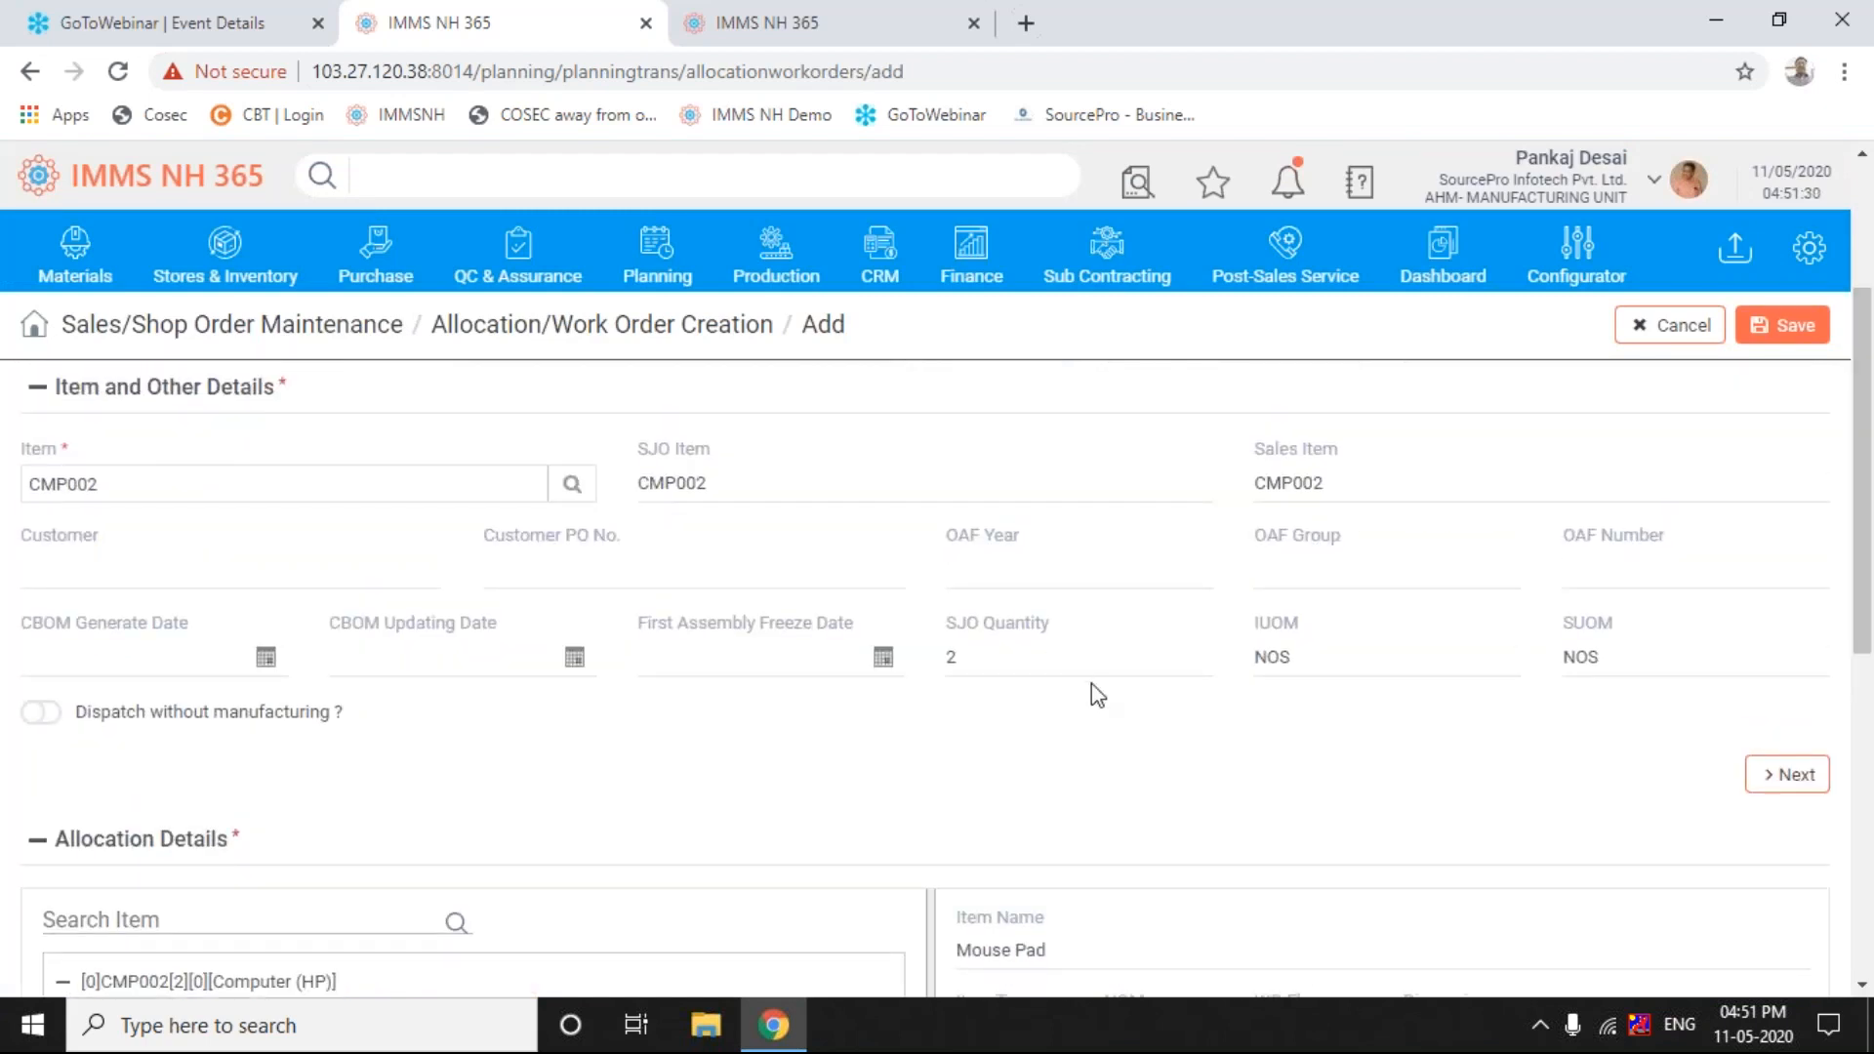
pyautogui.click(1801, 778)
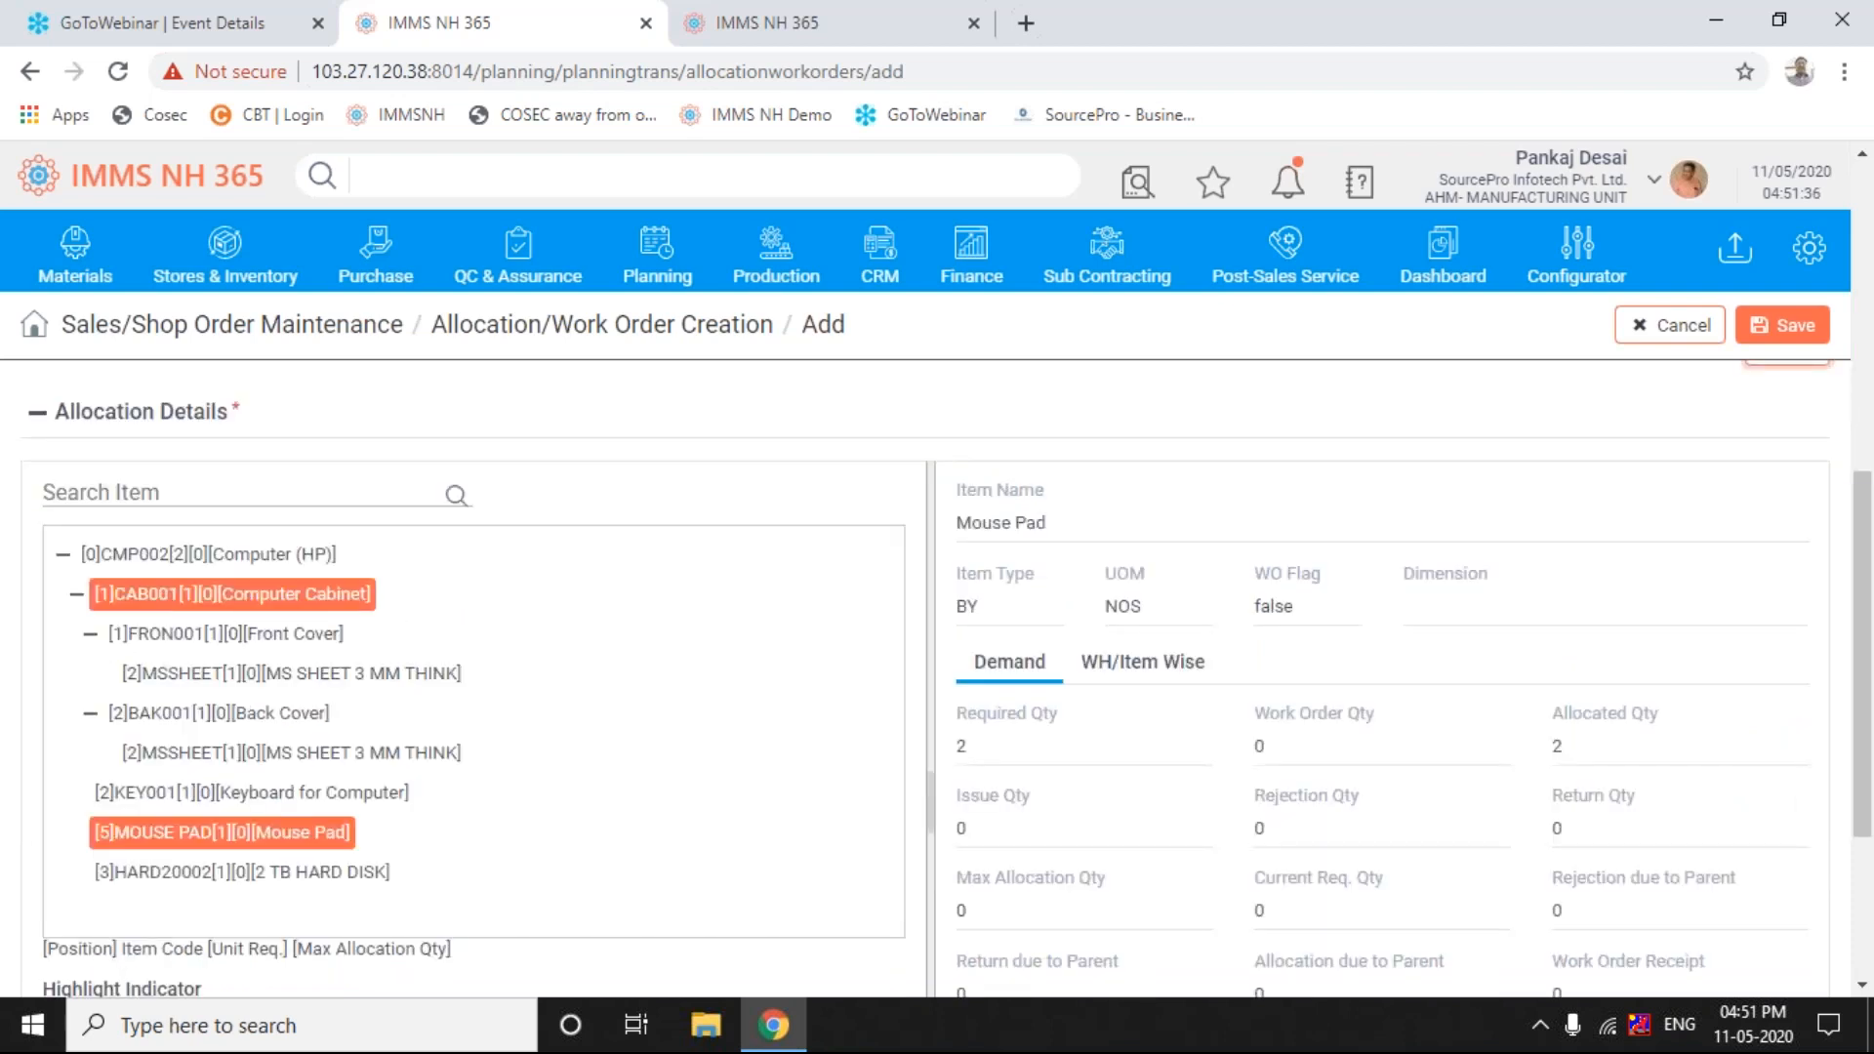
# - View the work order details of the top-level item Computer (HP) in the allocation tree, and close them
pyautogui.click(156, 560)
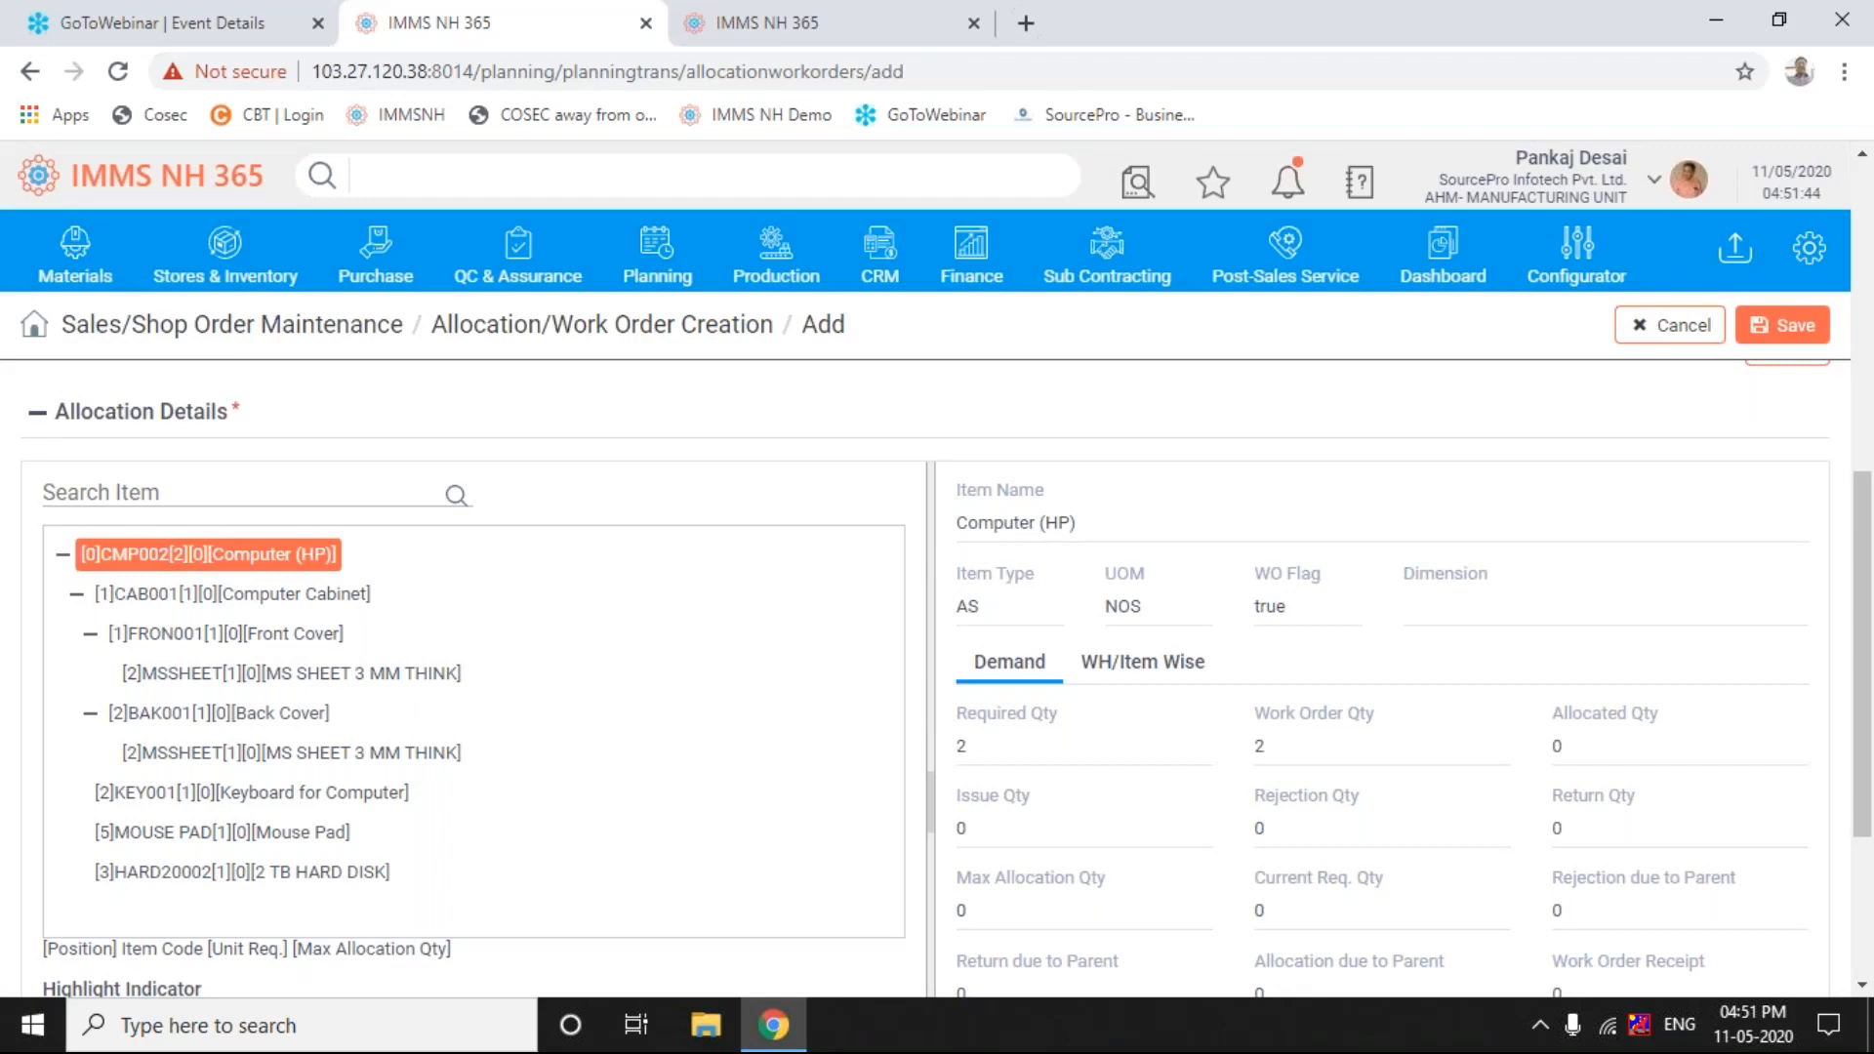
pyautogui.rightClick(160, 563)
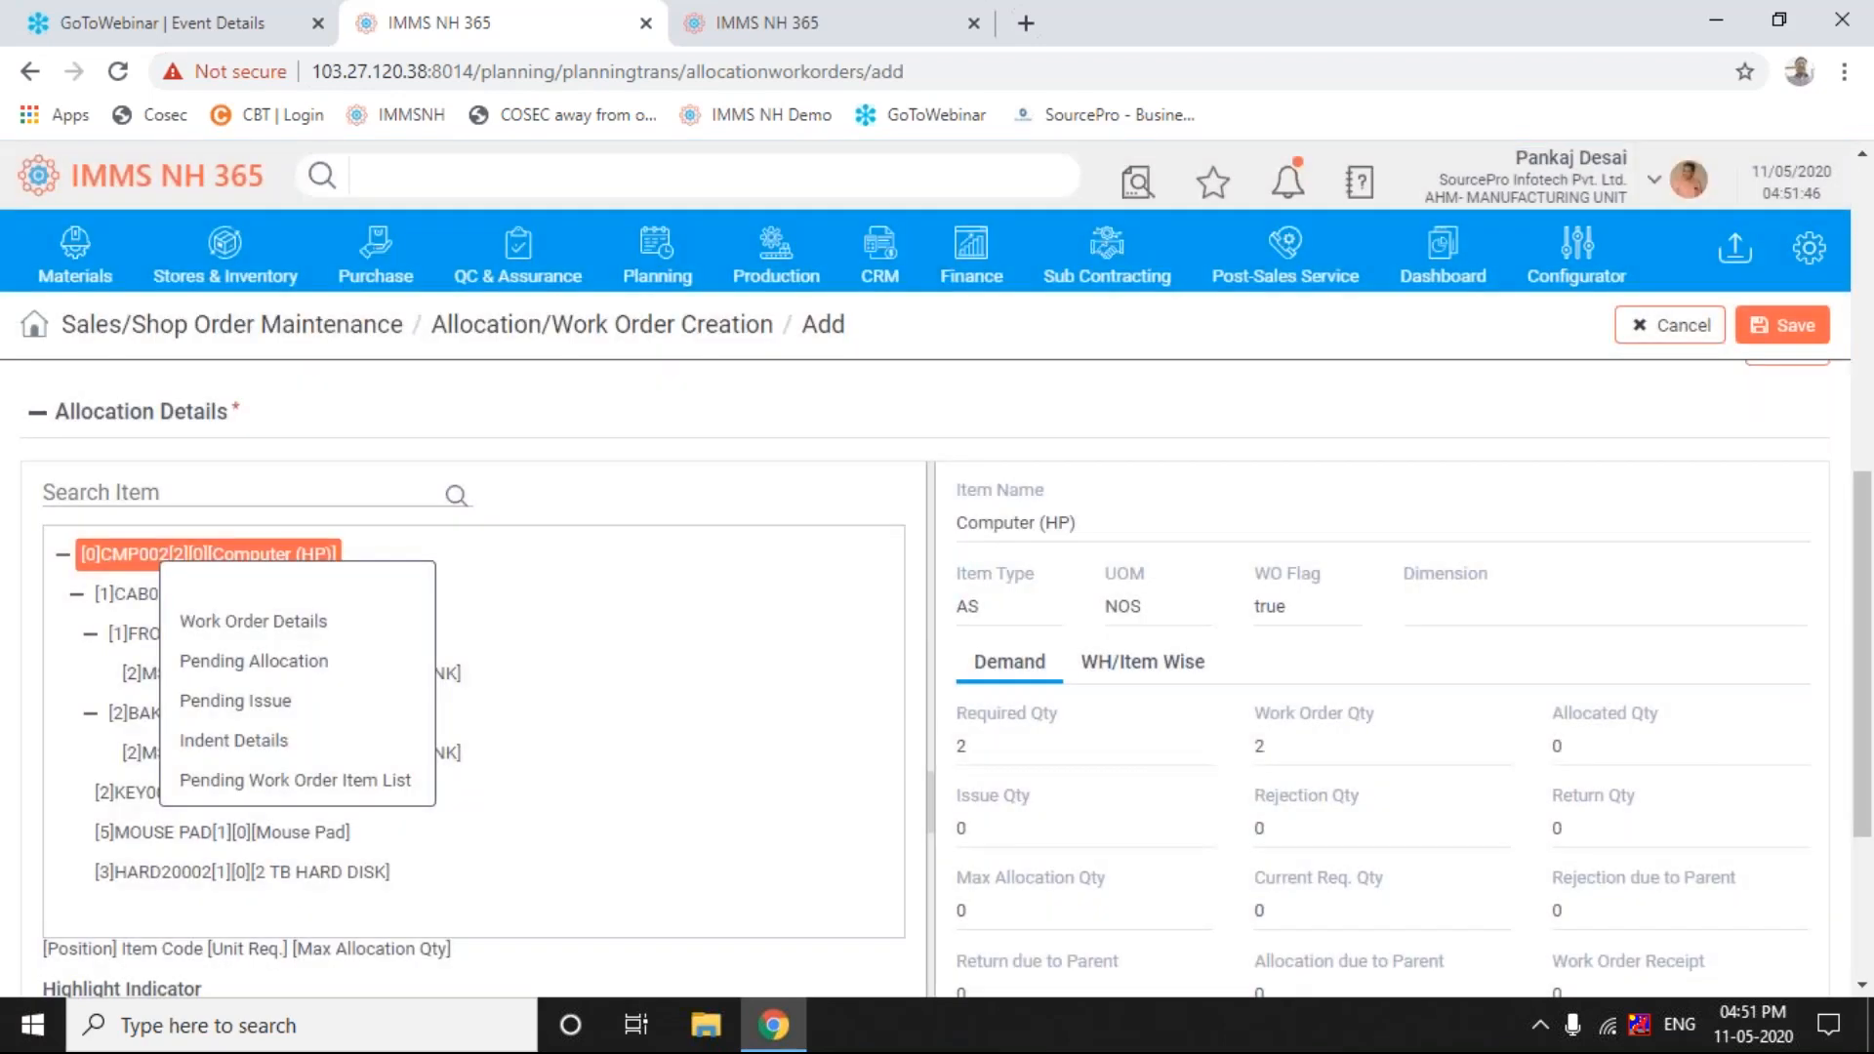
pyautogui.click(281, 632)
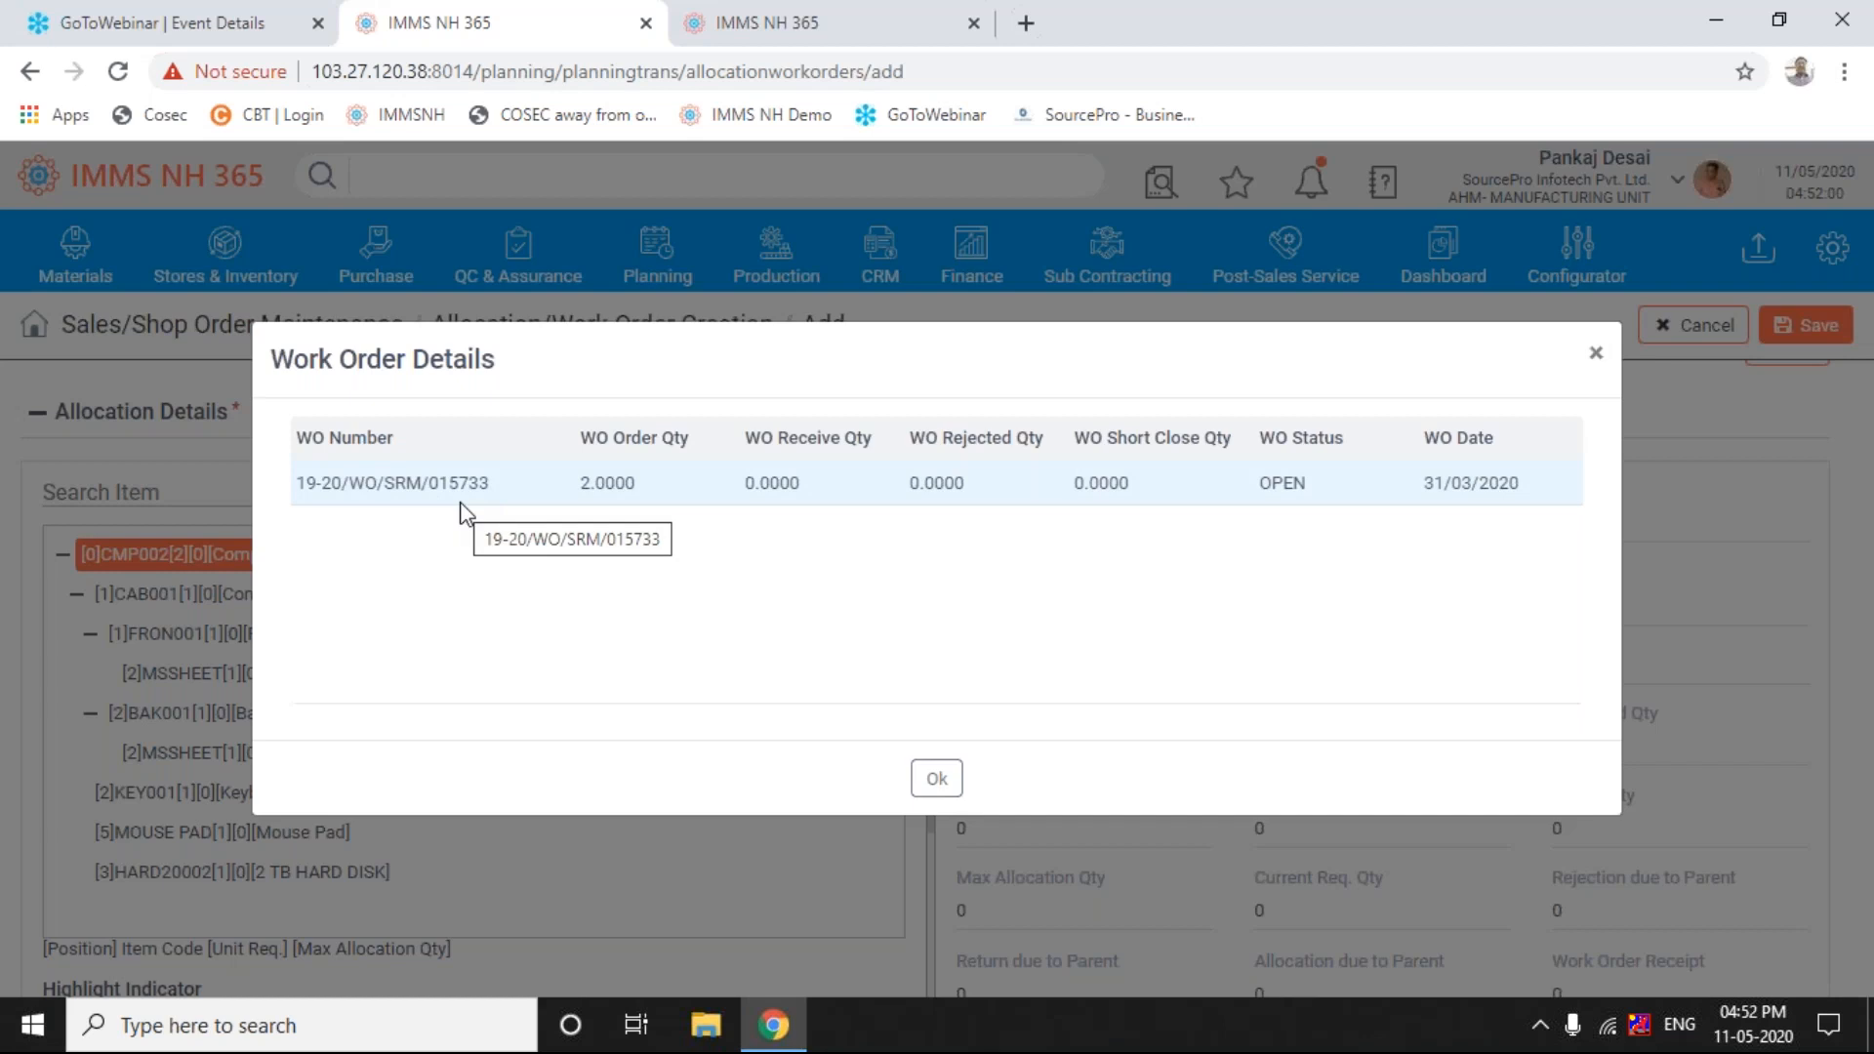
pyautogui.click(937, 781)
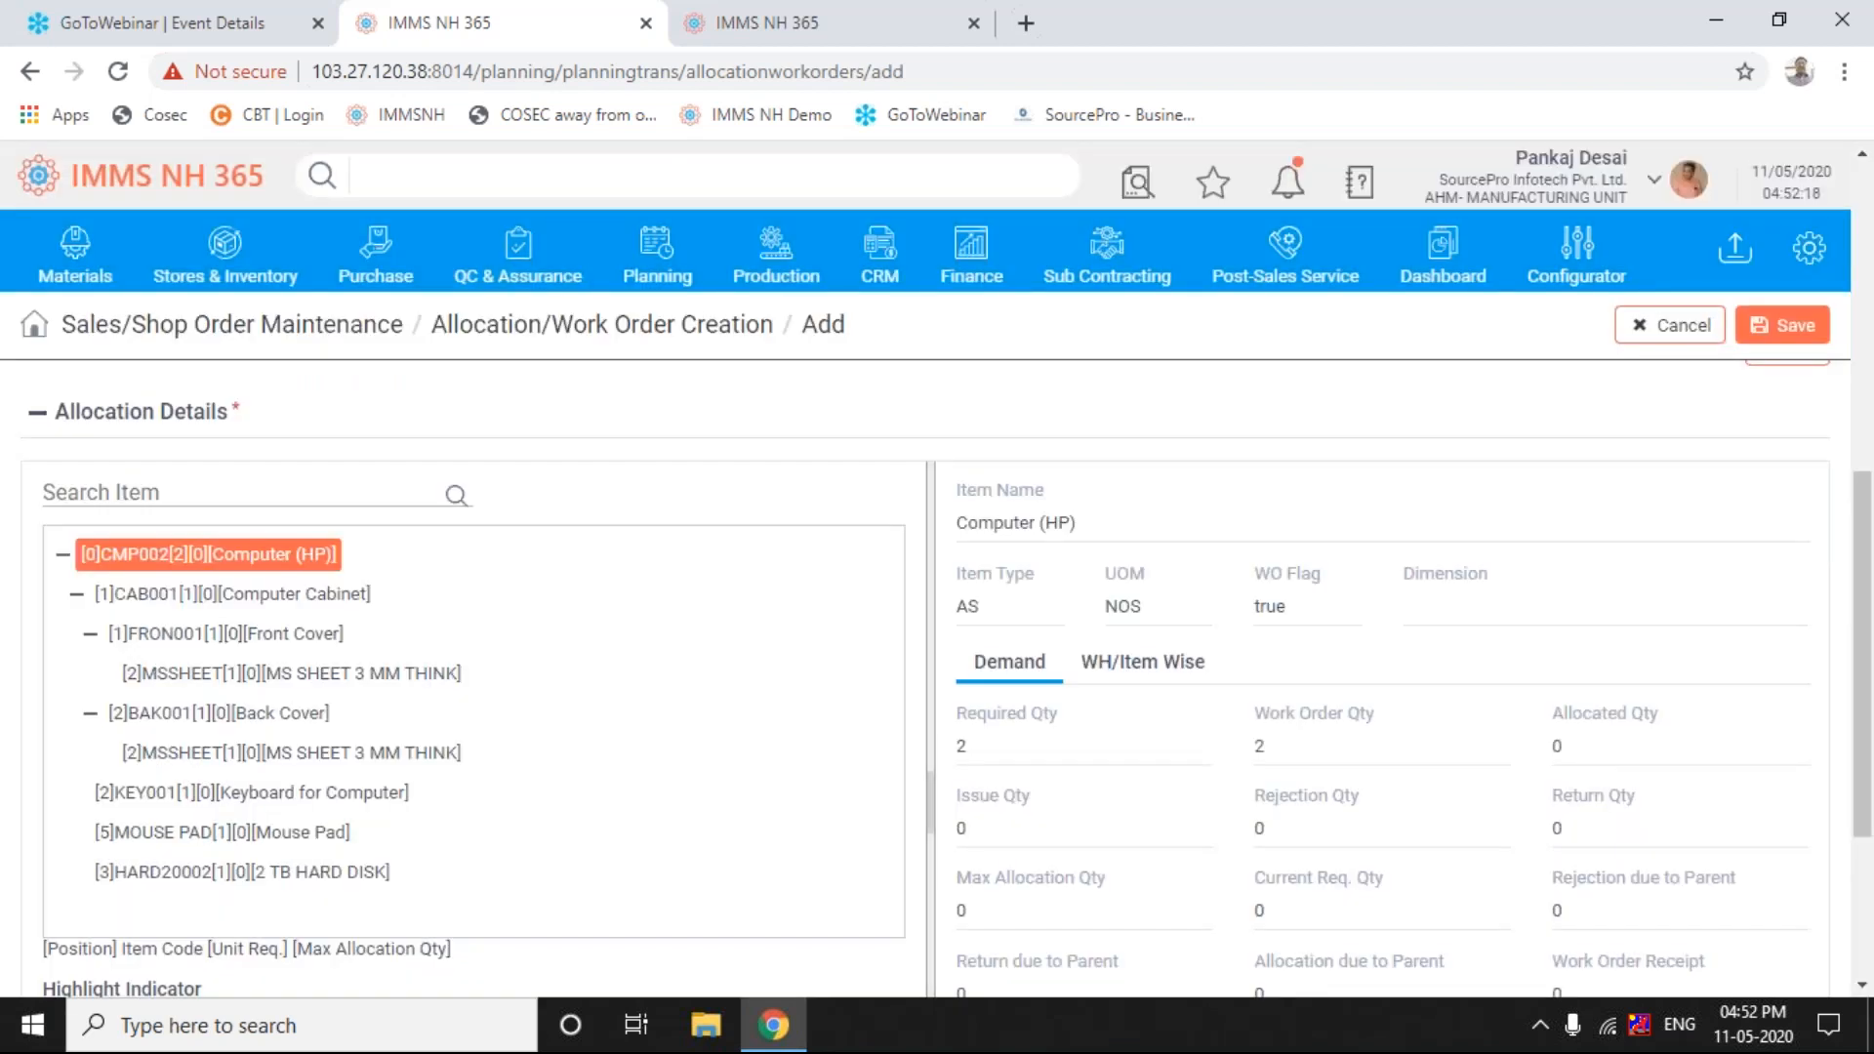
# - Open Work Order Maintenance in a new browser tab and open the newest CMP002, Computer (HP), work order for editing
pyautogui.click(664, 248)
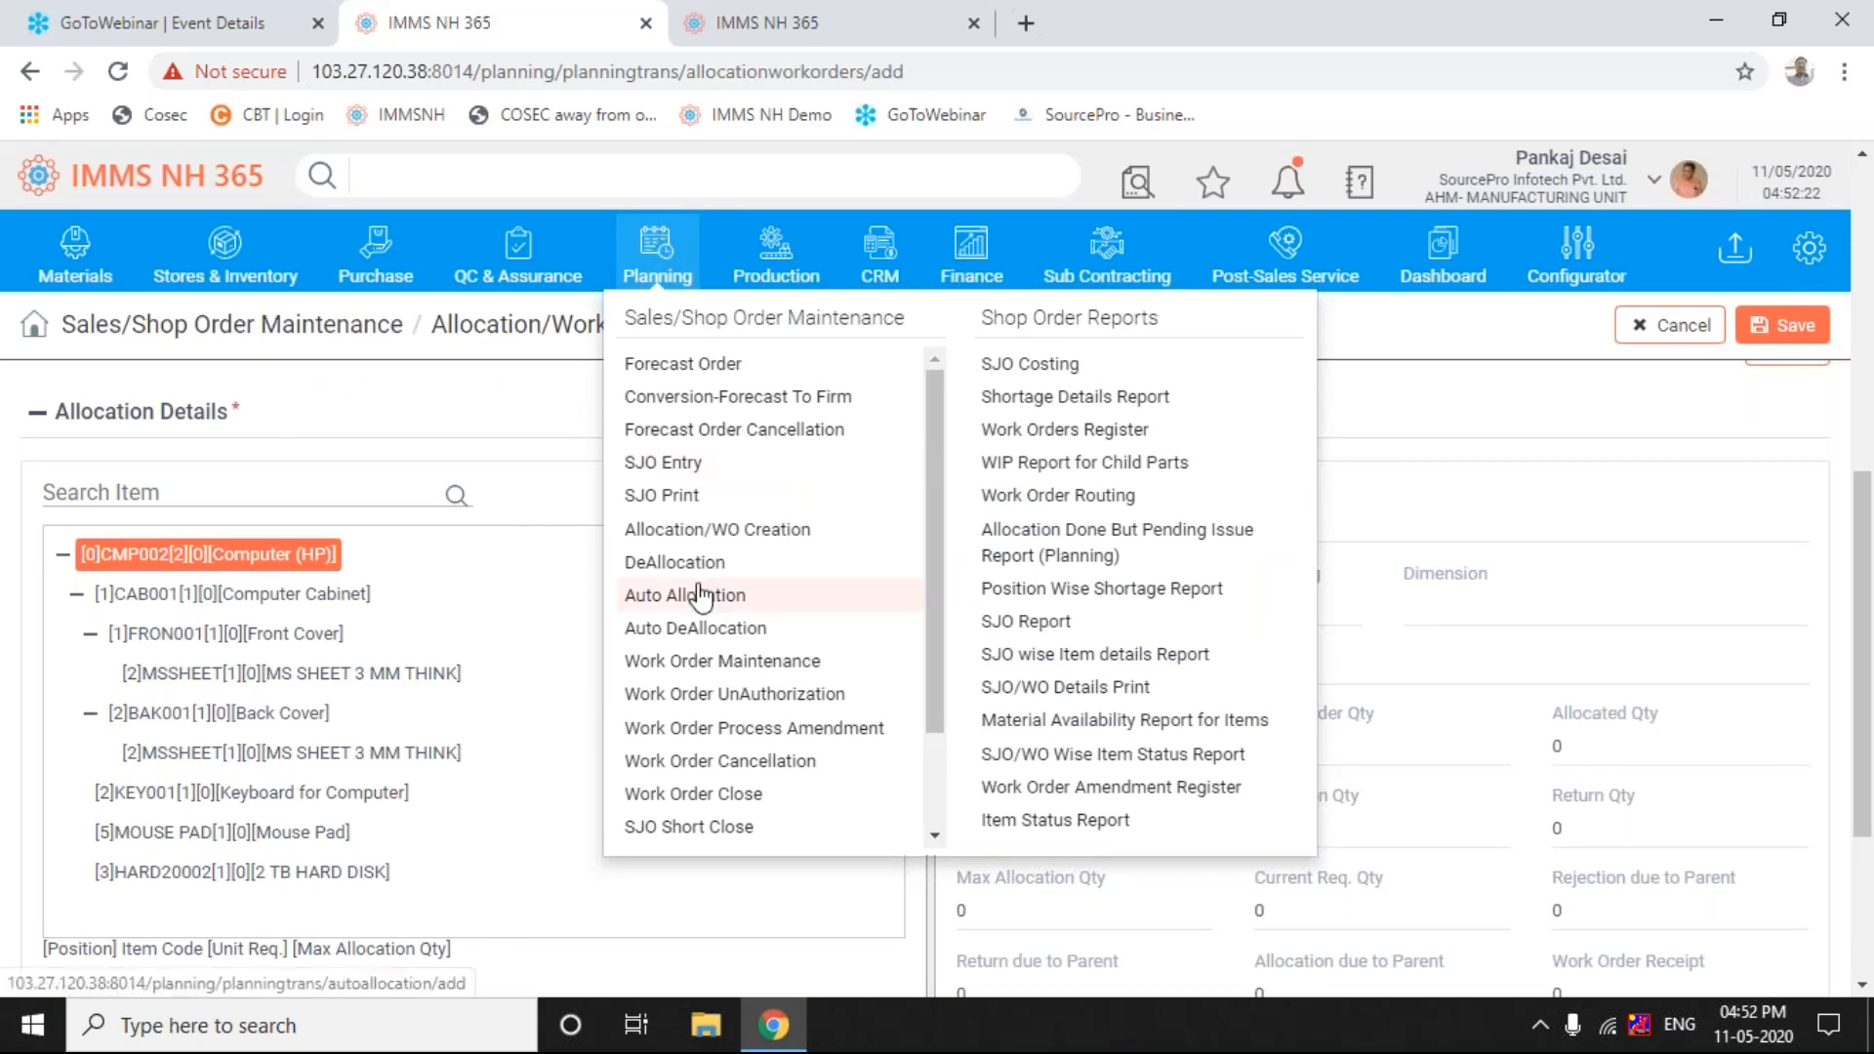
pyautogui.rightClick(725, 673)
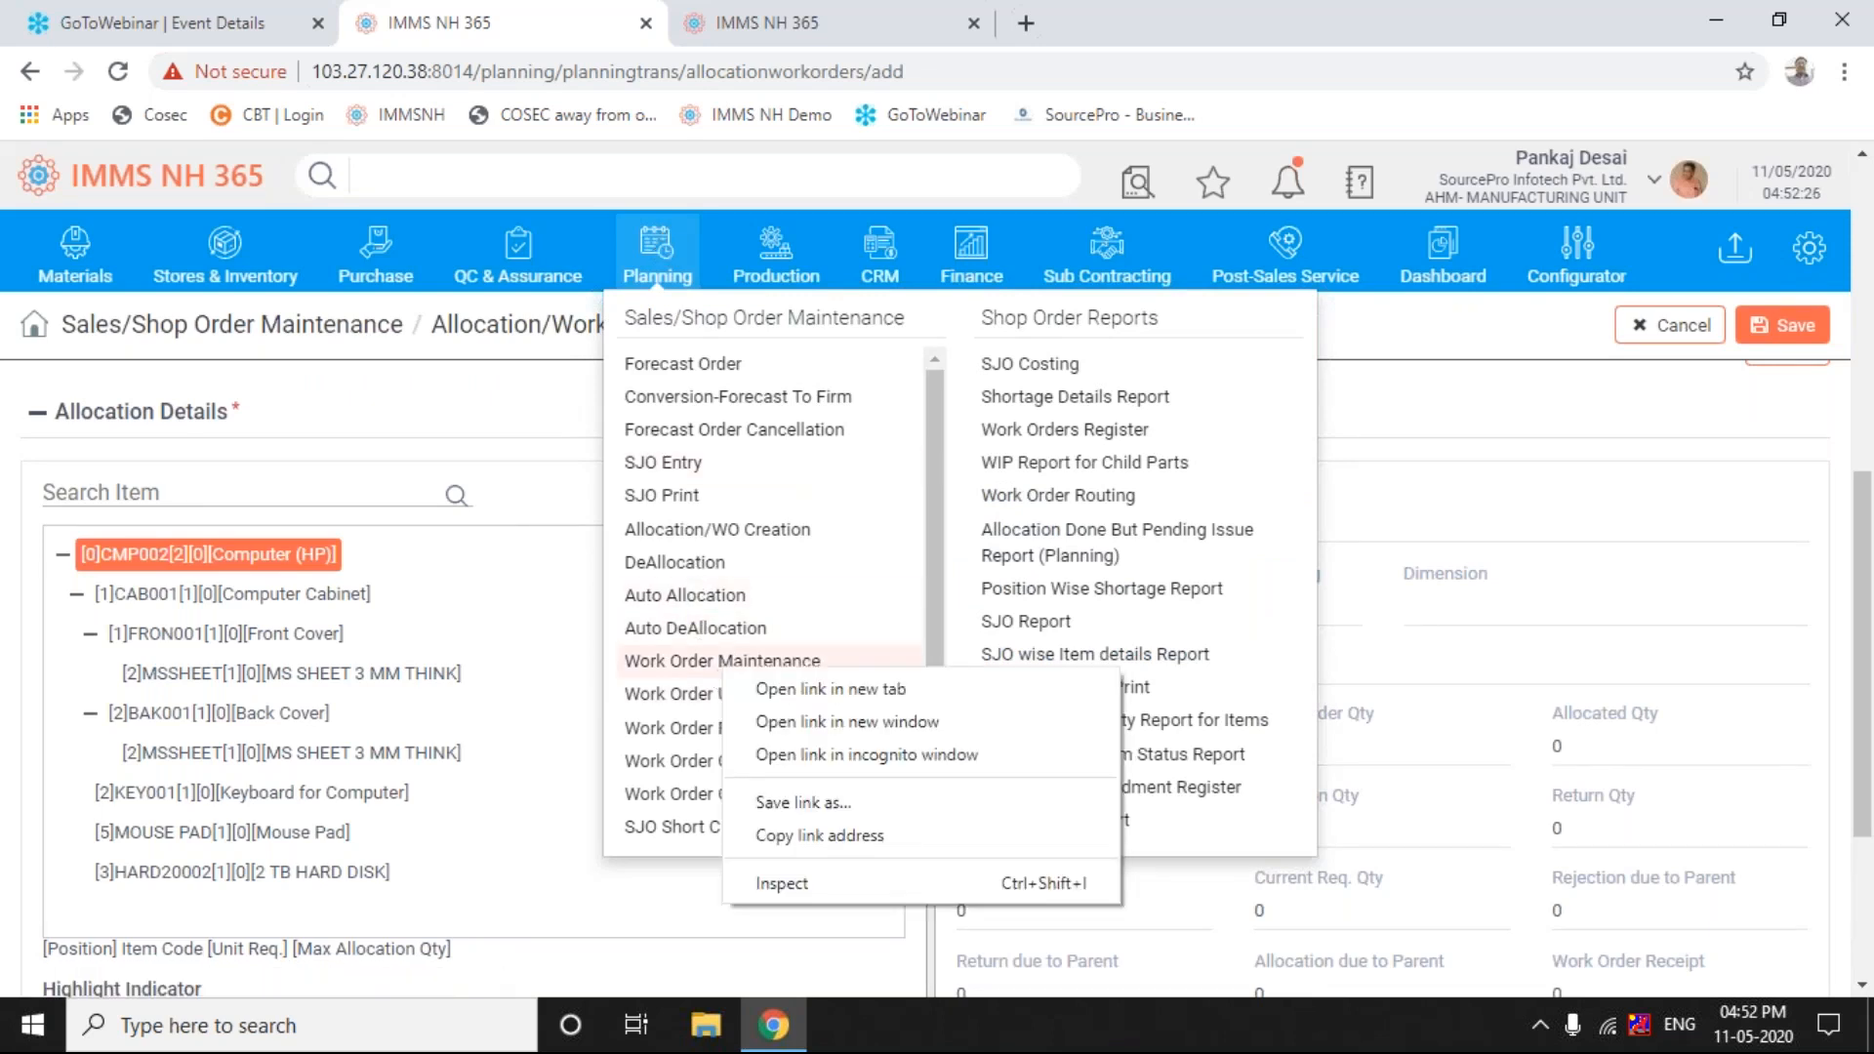
pyautogui.click(799, 689)
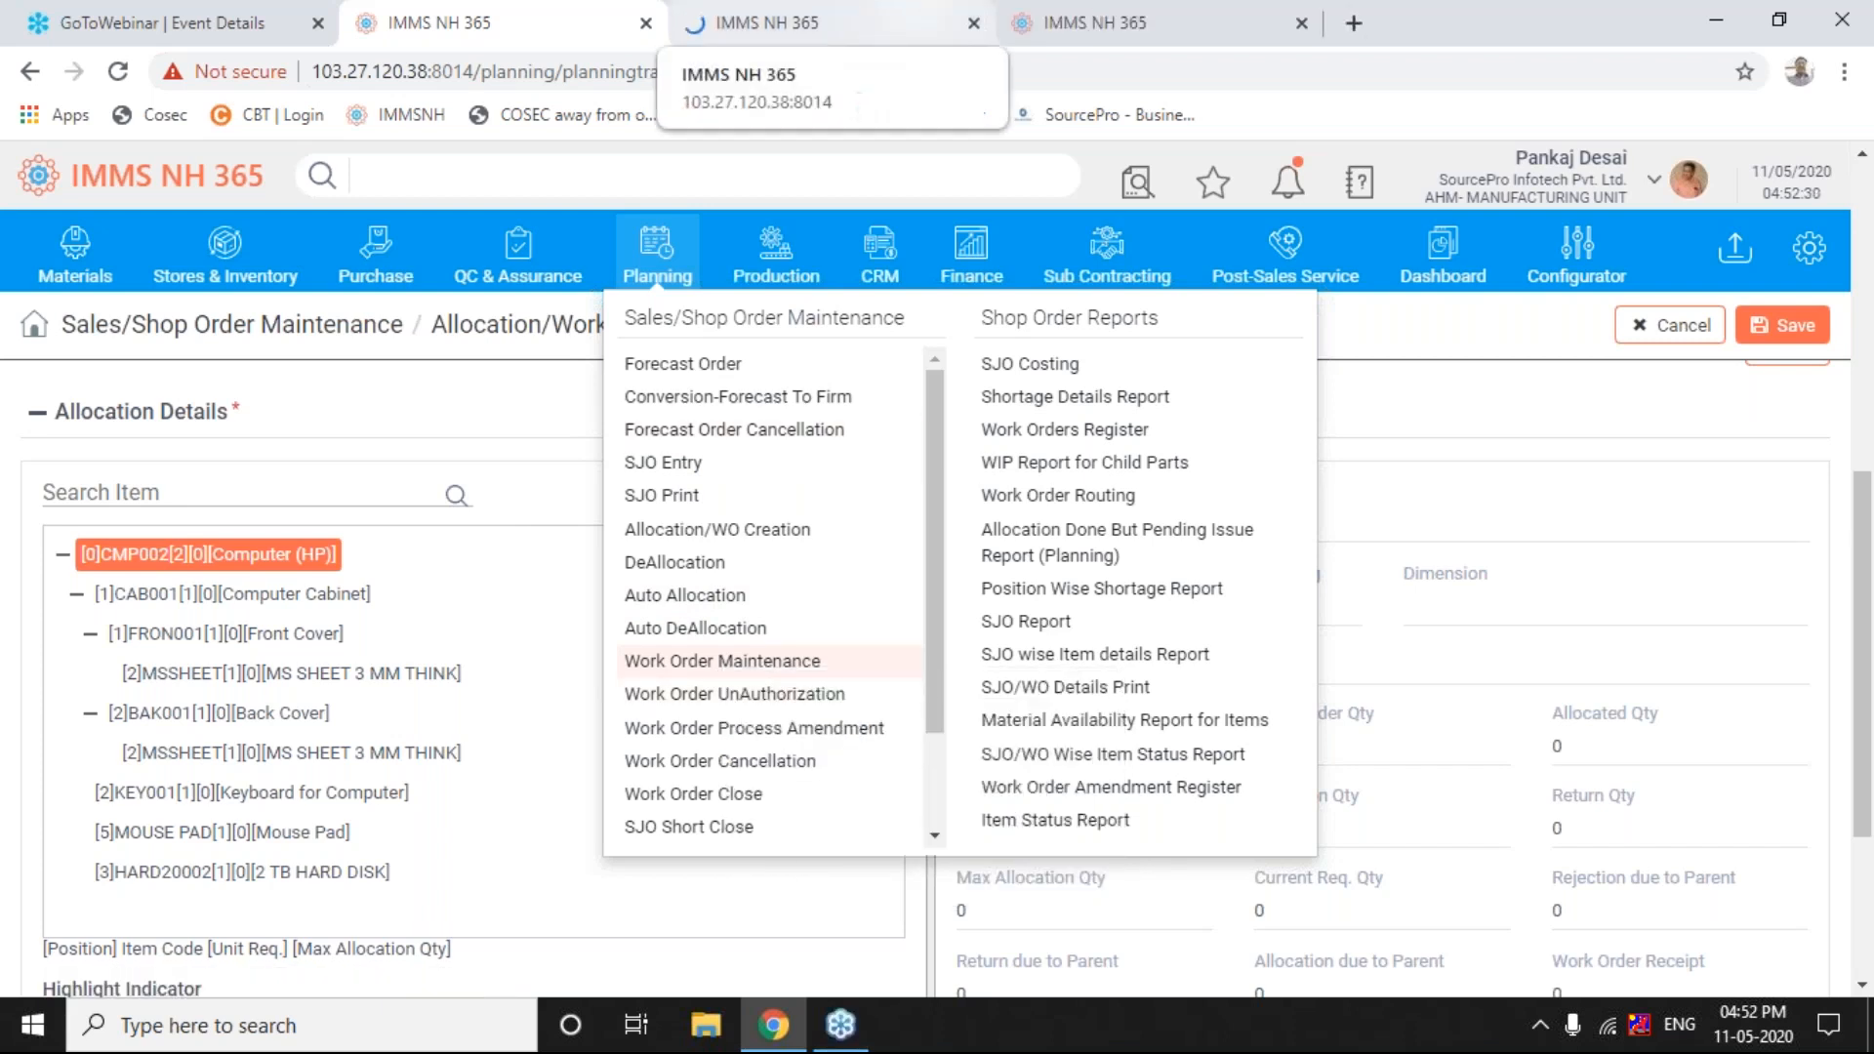
pyautogui.click(802, 27)
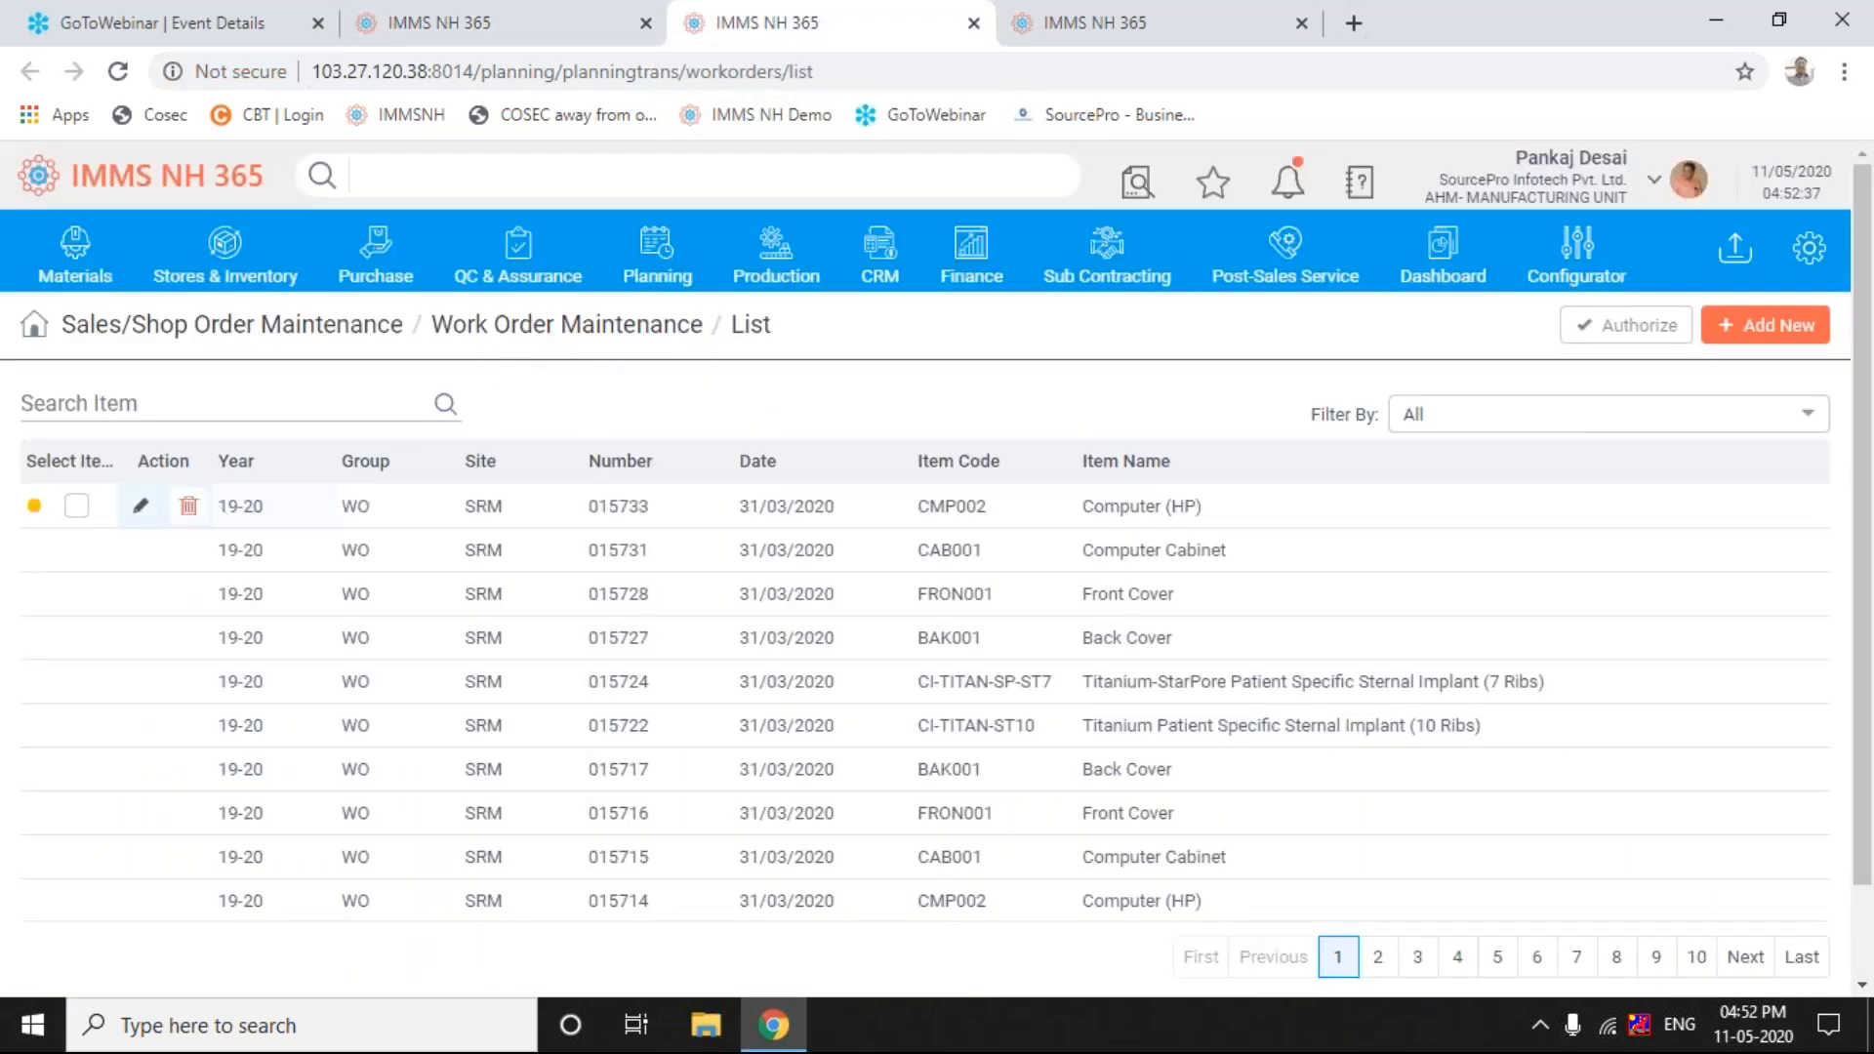
pyautogui.click(142, 509)
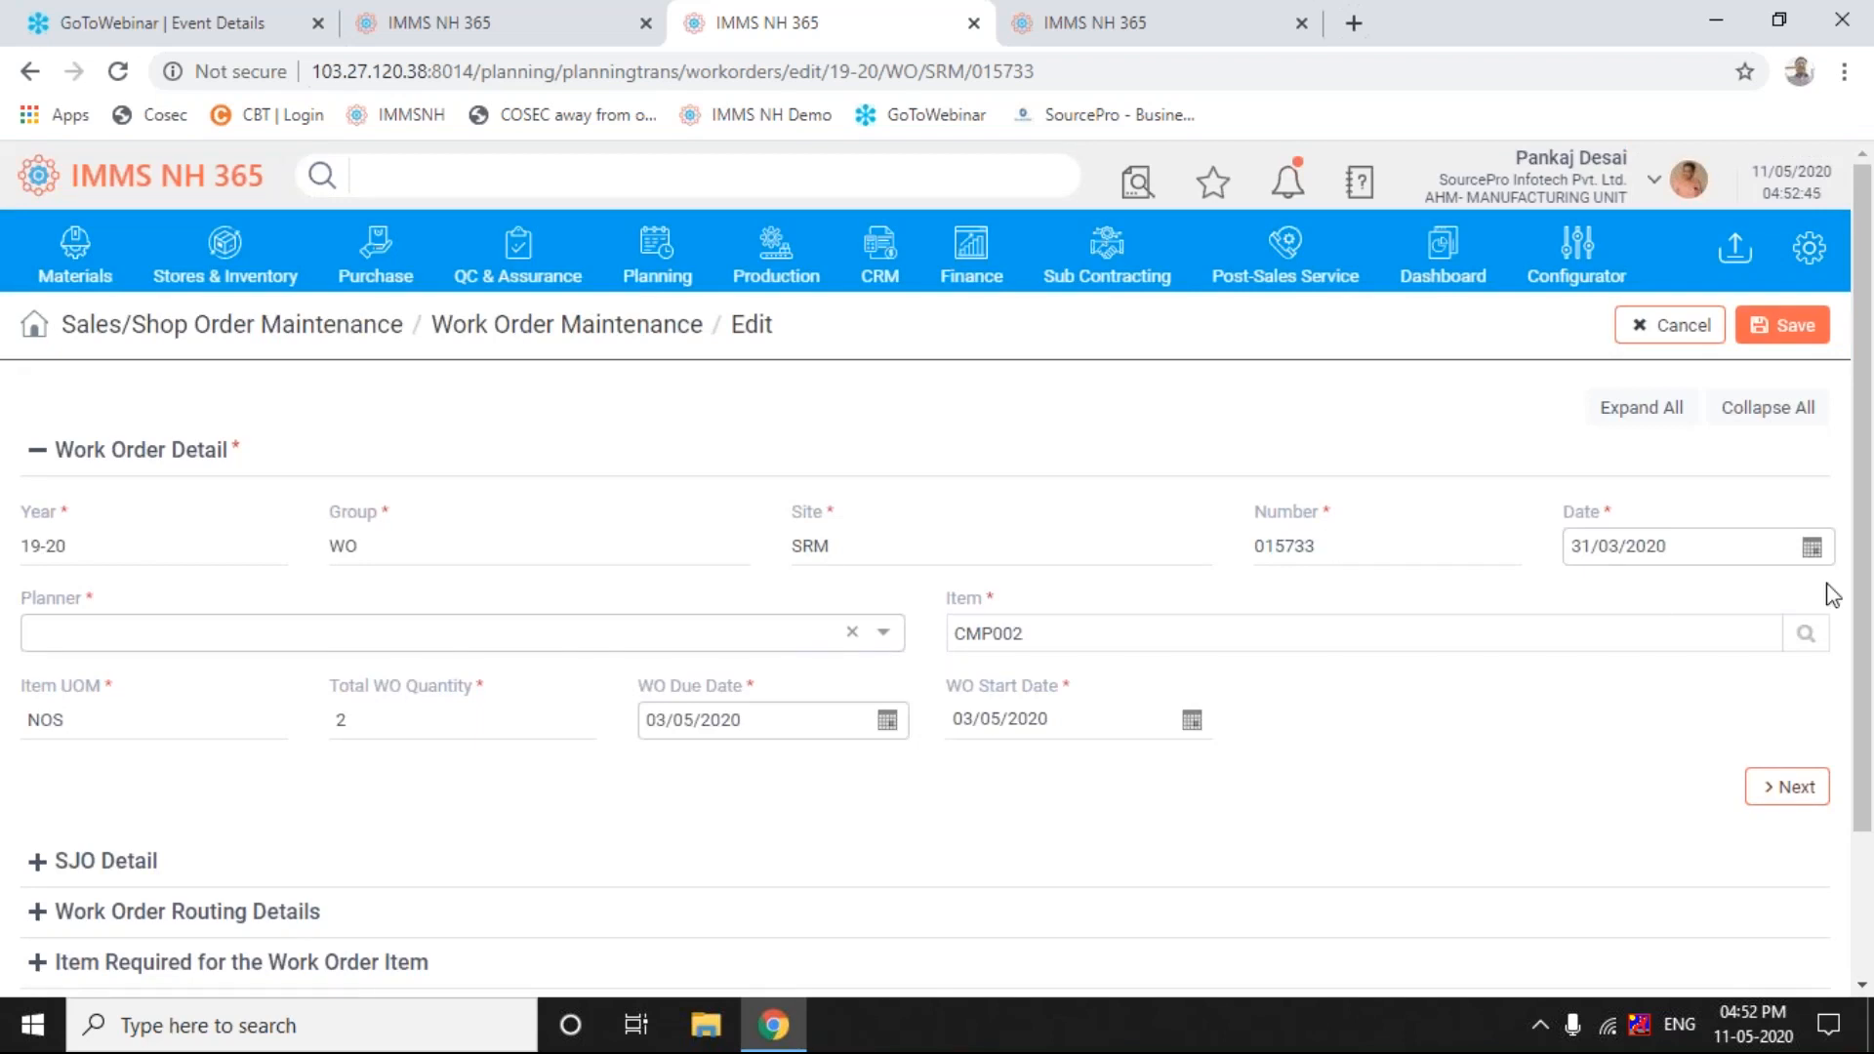
# - Expand all sections of the work order and check which planners are available
pyautogui.click(1648, 410)
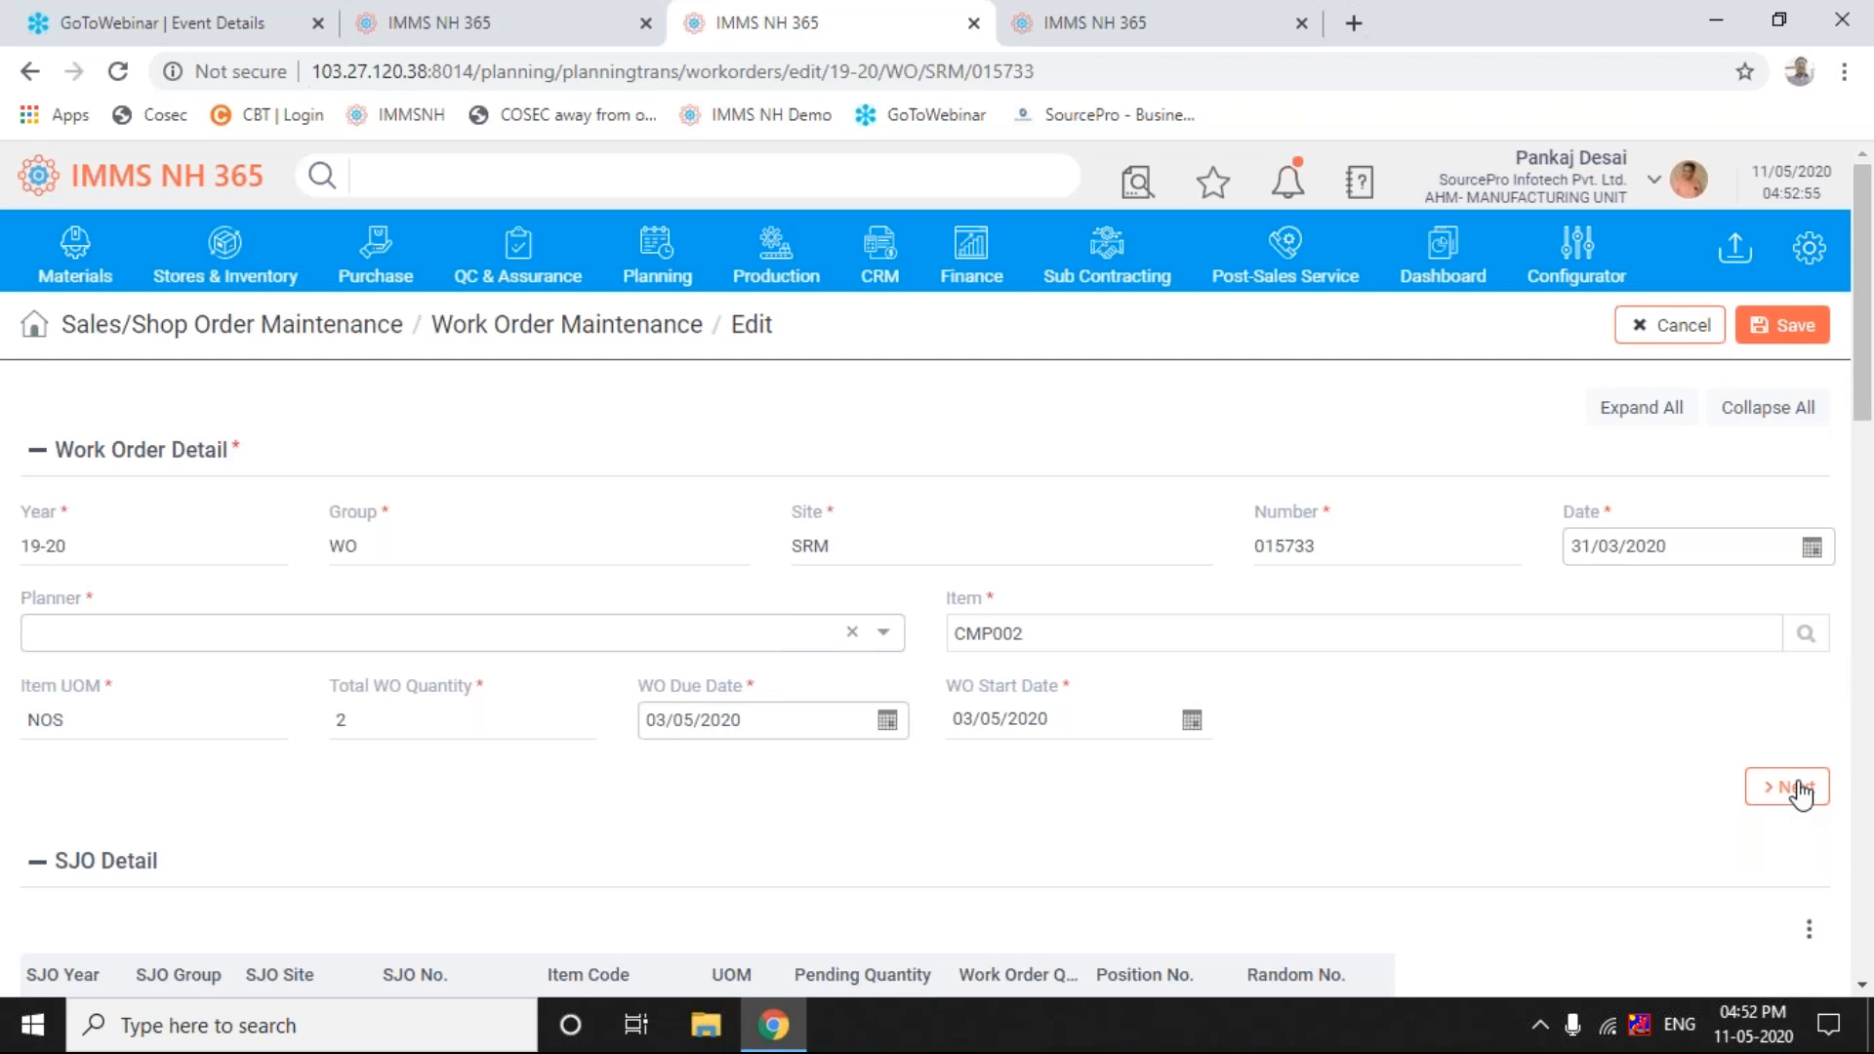
pyautogui.click(884, 633)
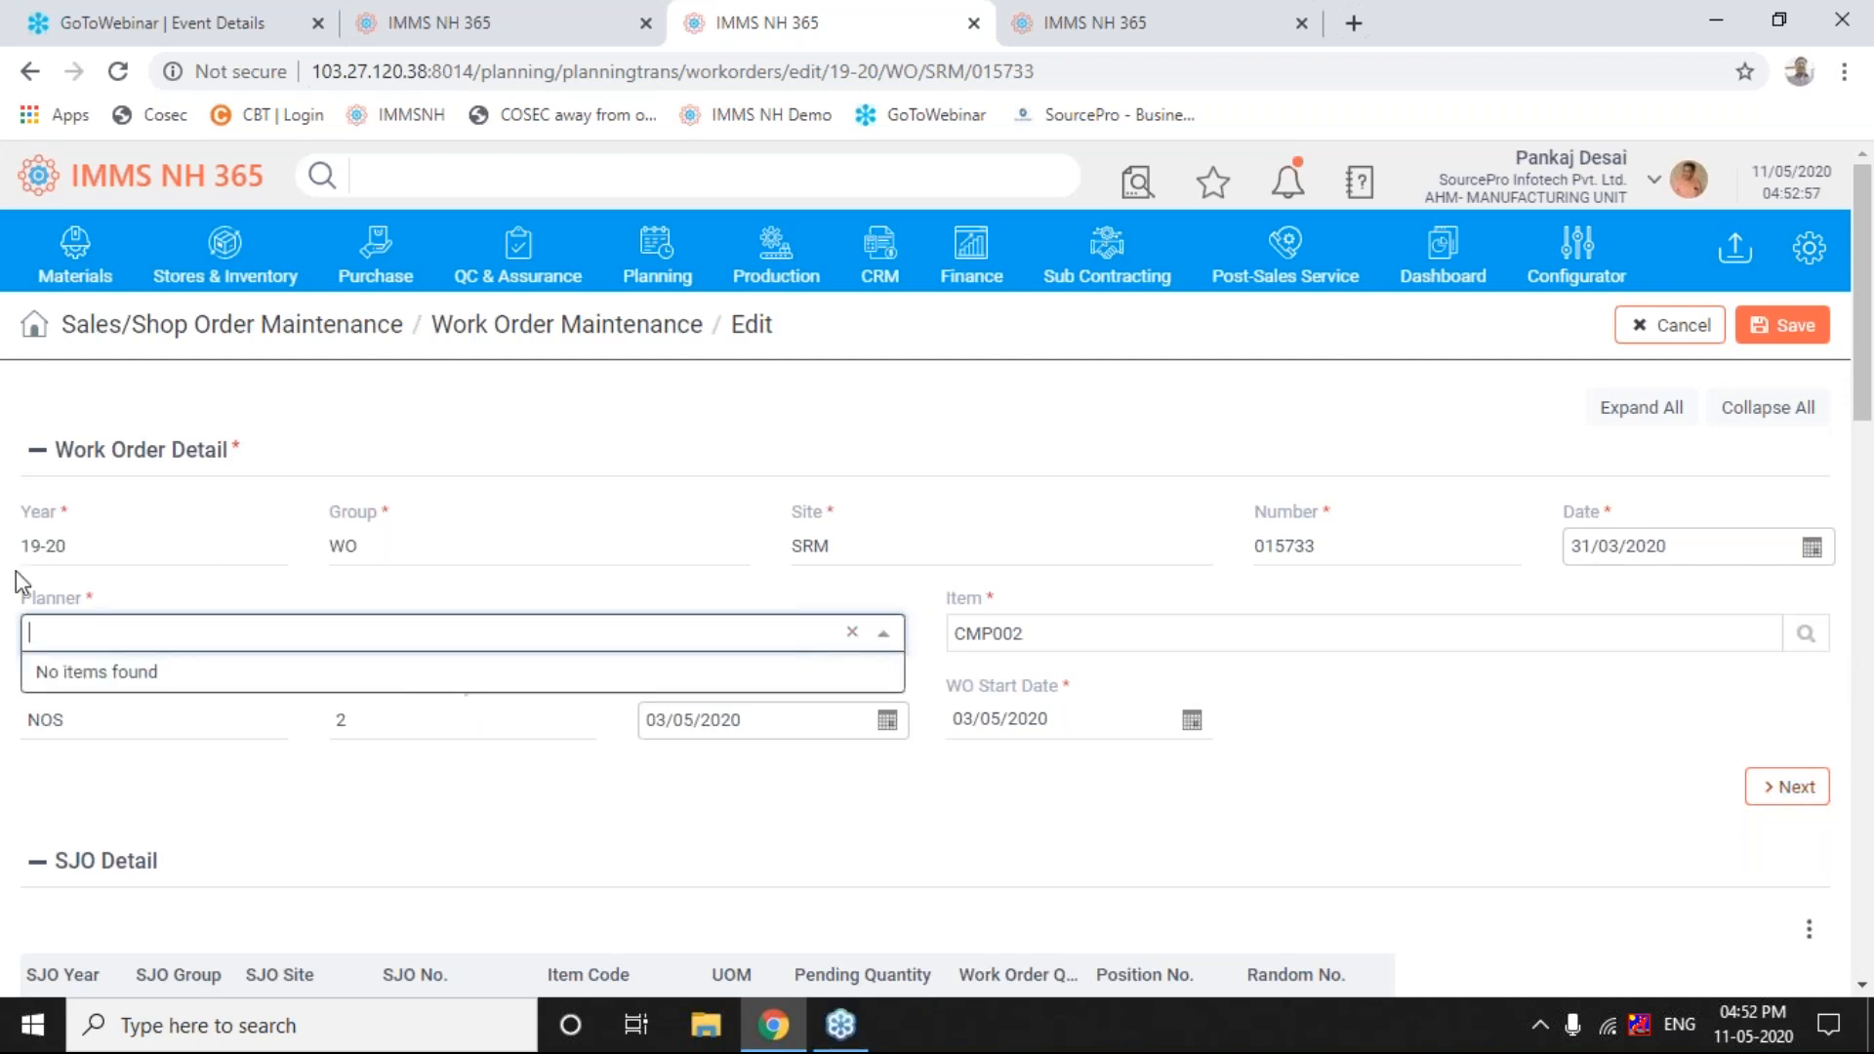
pyautogui.click(61, 764)
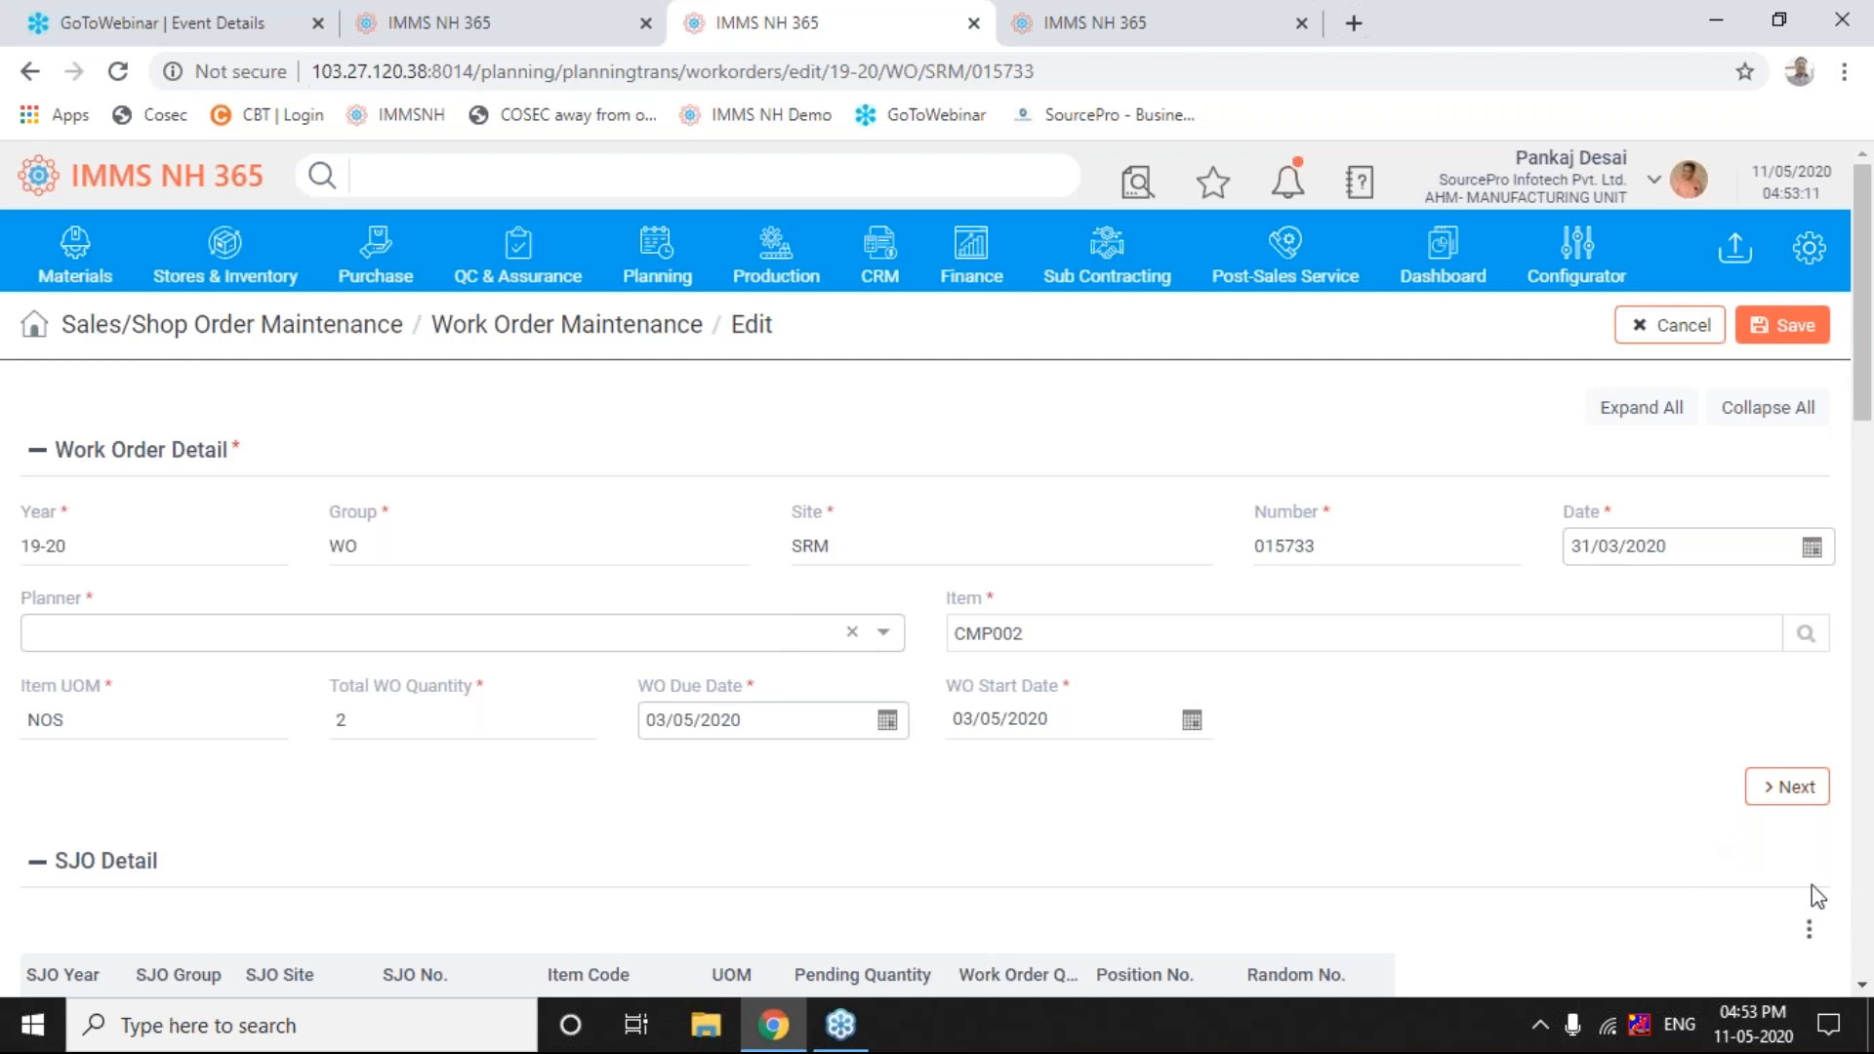
# - Go through the work order's SJO detail, routing, required items, and tools information sections
pyautogui.click(1784, 789)
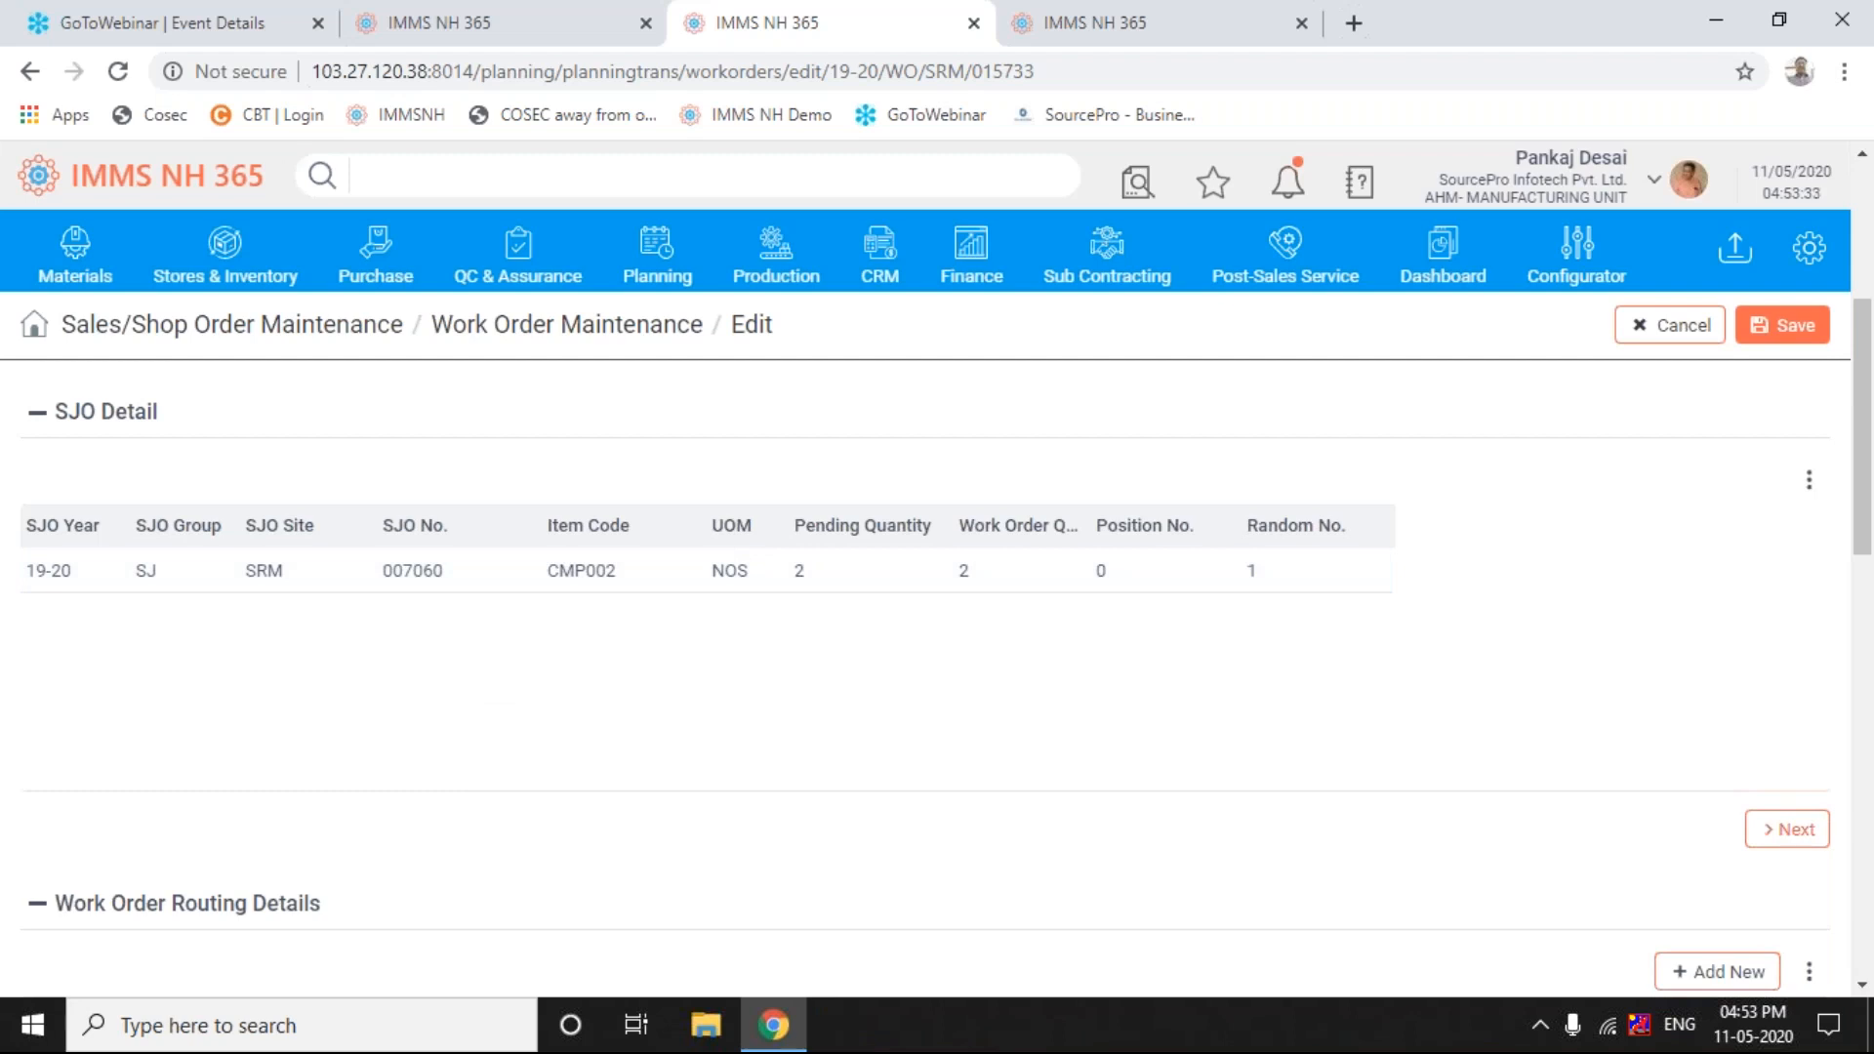
pyautogui.click(1787, 829)
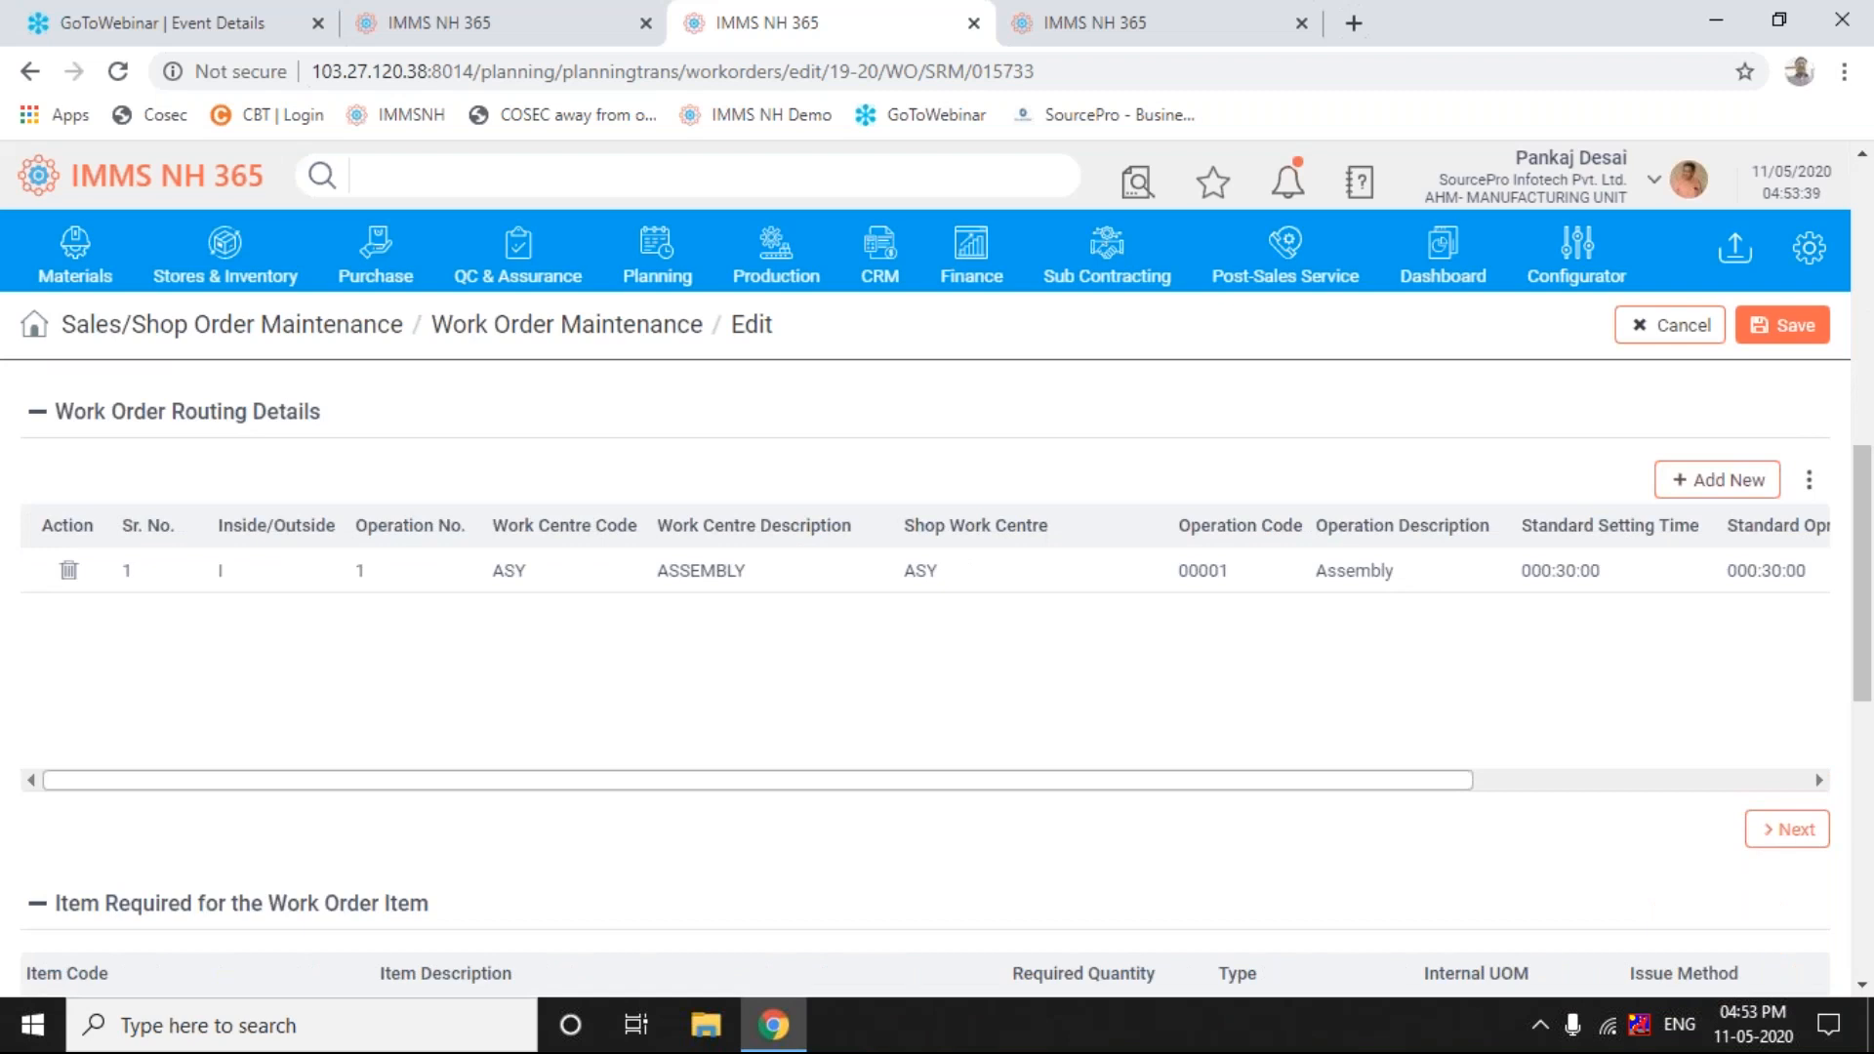
pyautogui.click(1787, 829)
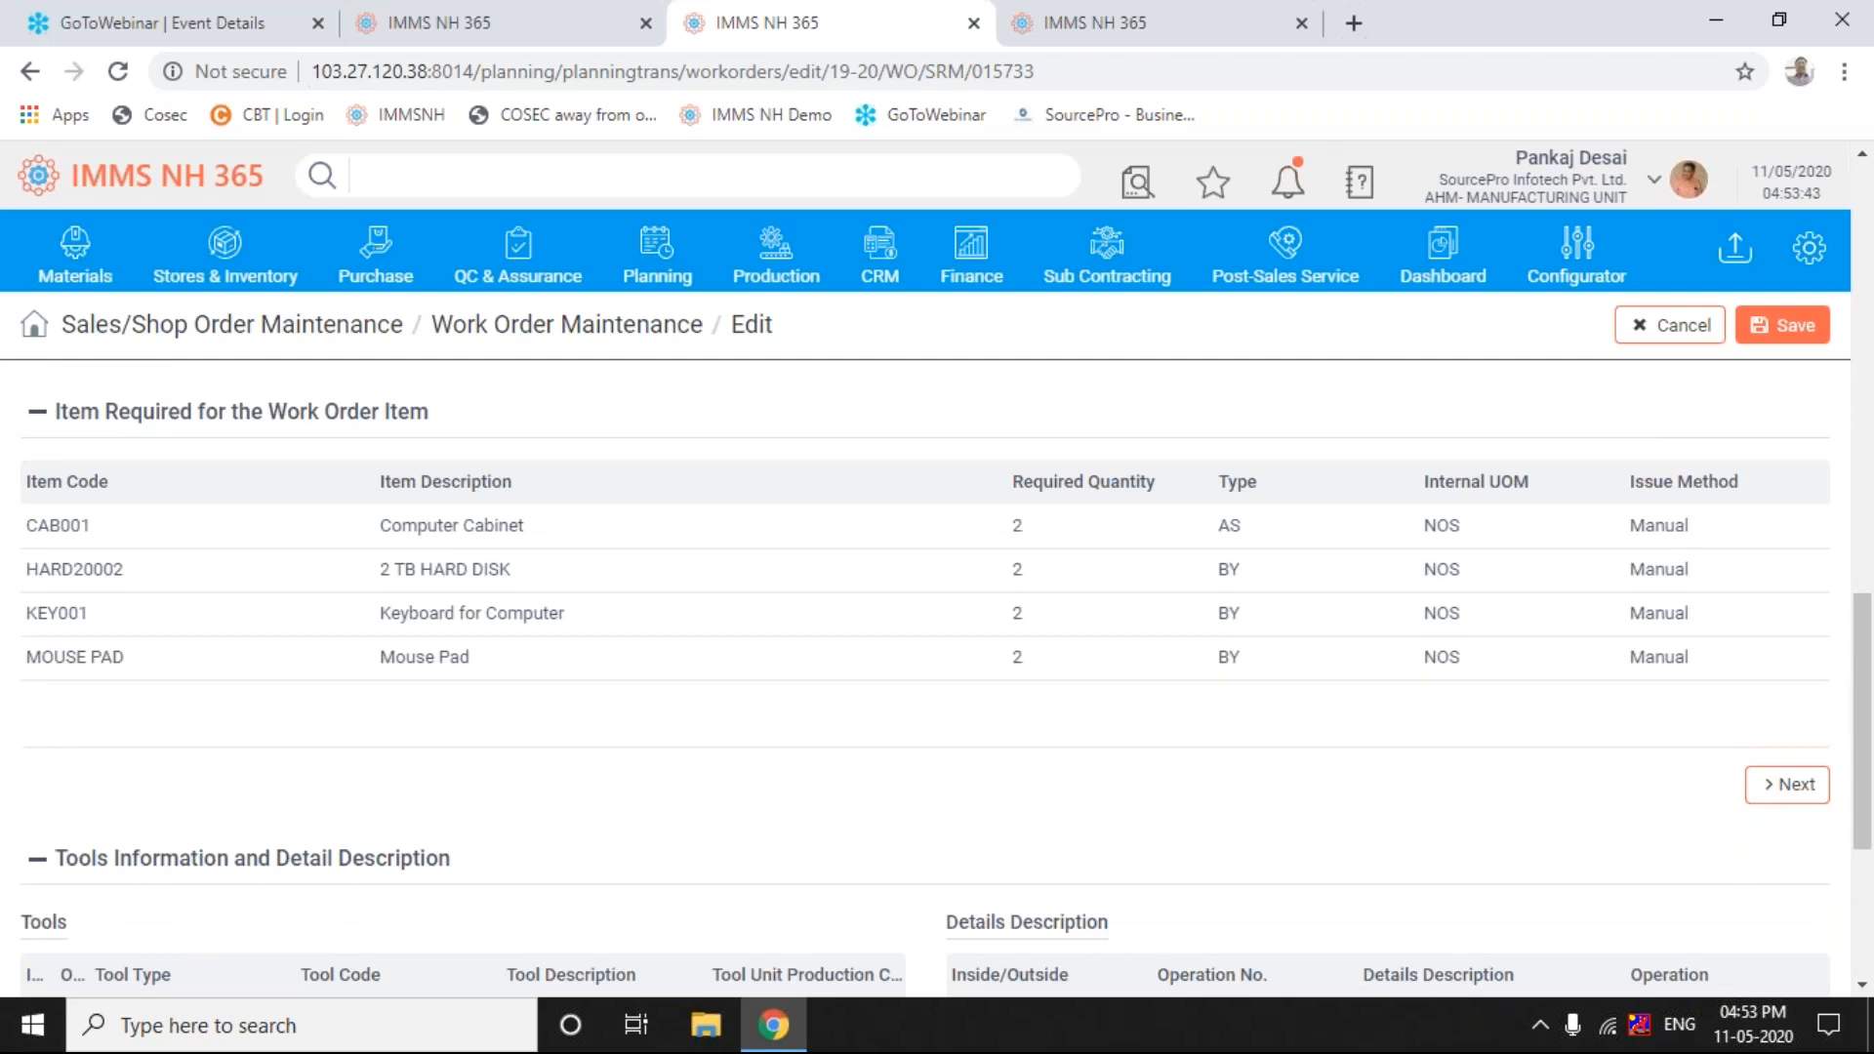
pyautogui.scroll(1, 1864, 683)
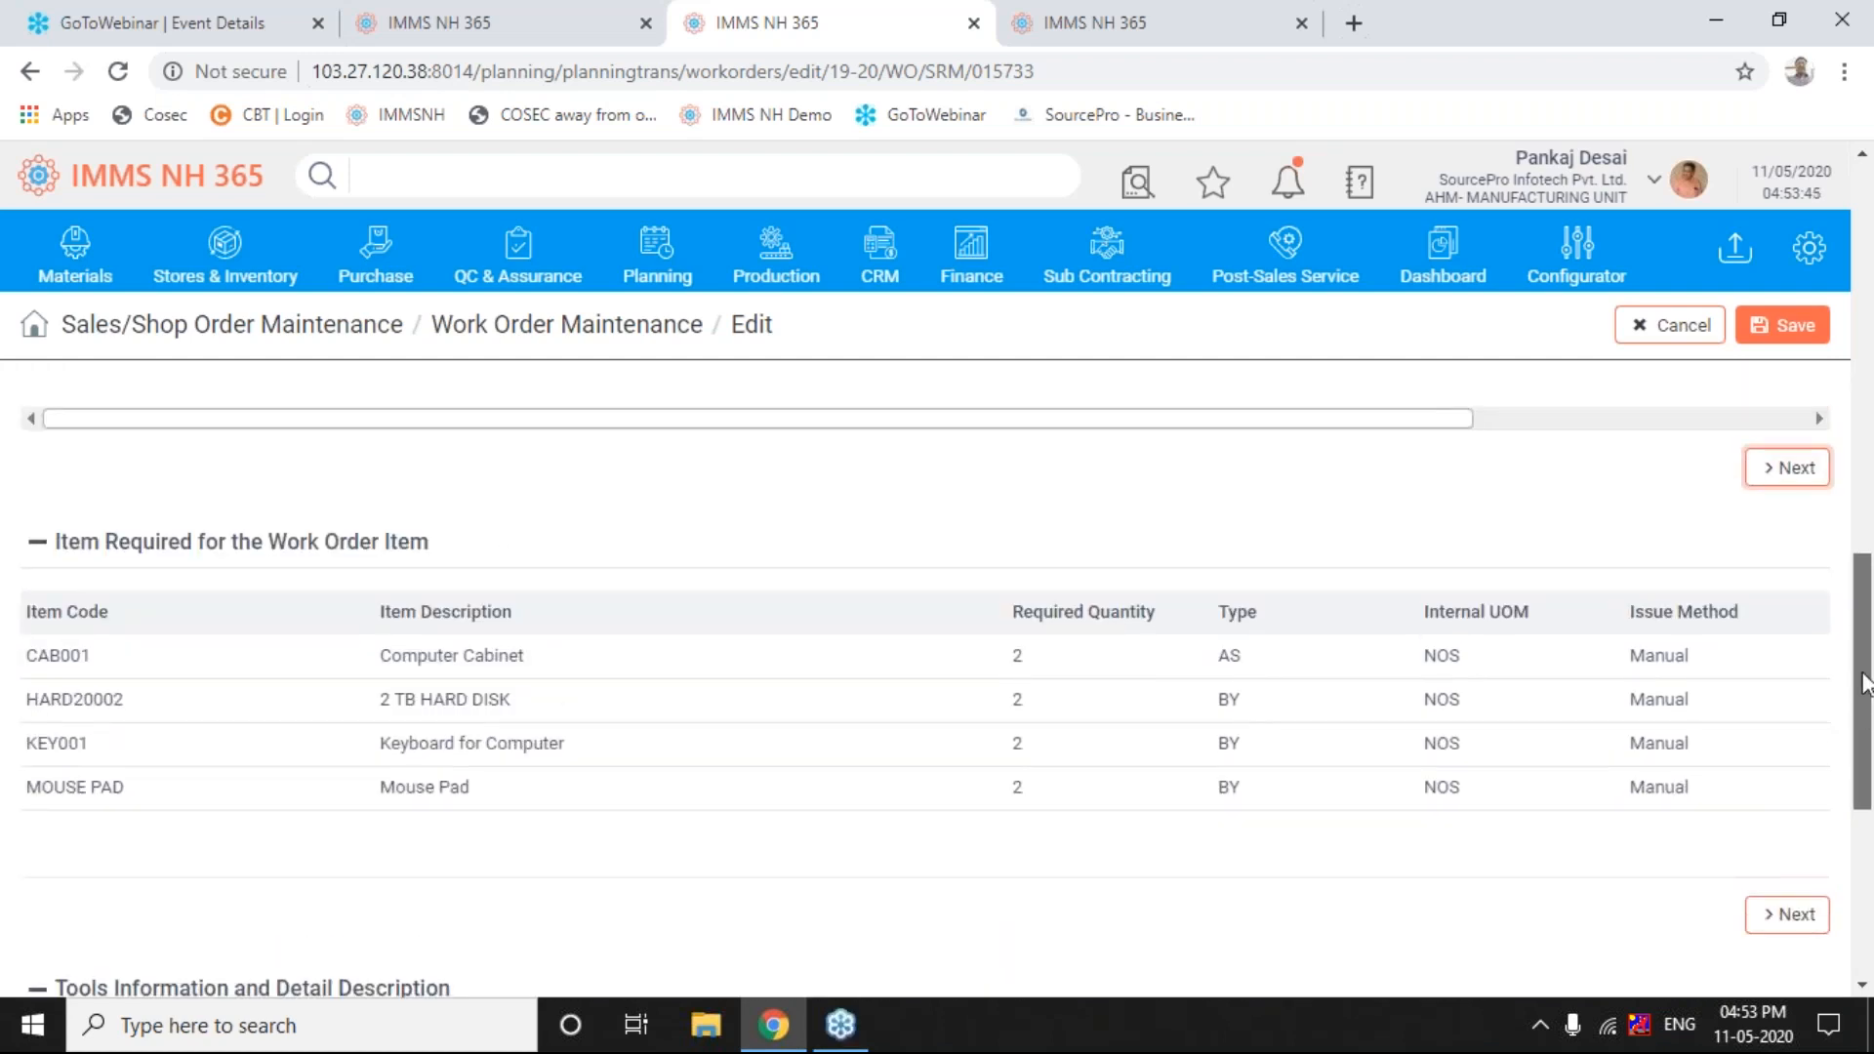
pyautogui.scroll(3, 1864, 683)
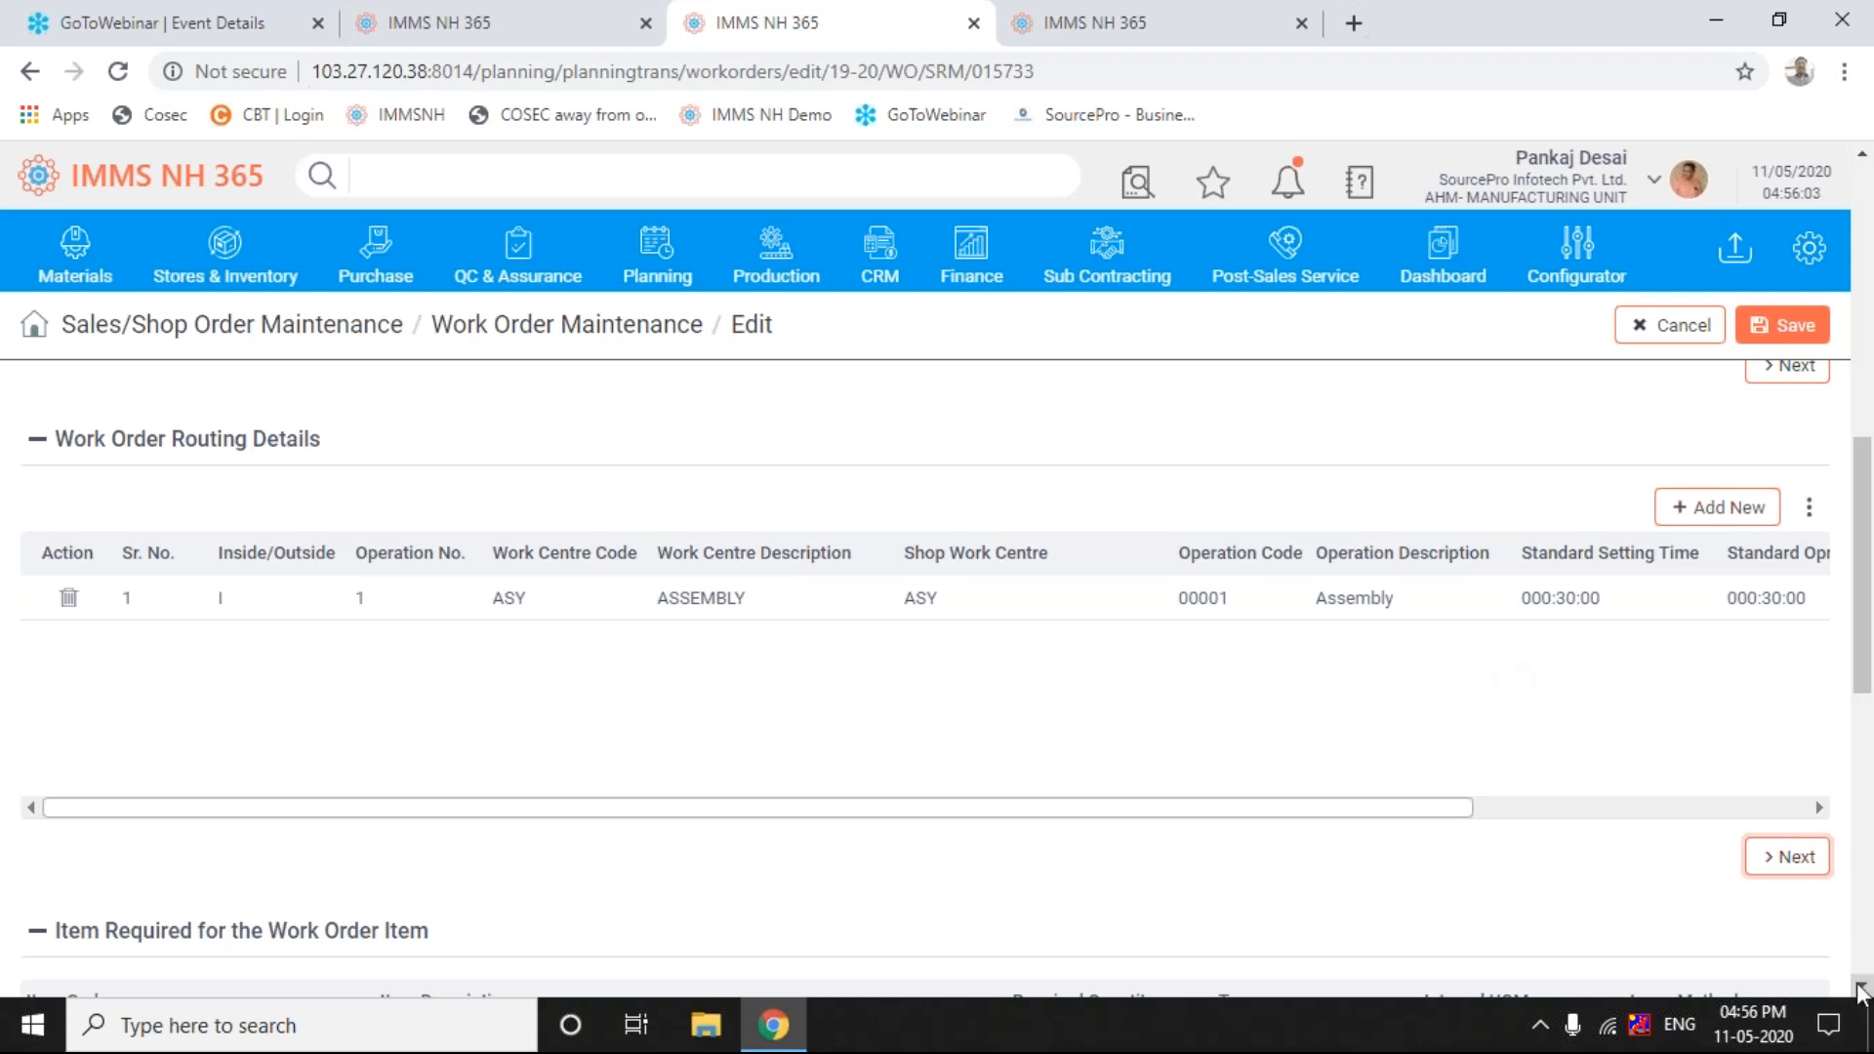
pyautogui.click(1860, 986)
pyautogui.scroll(-5, 1861, 991)
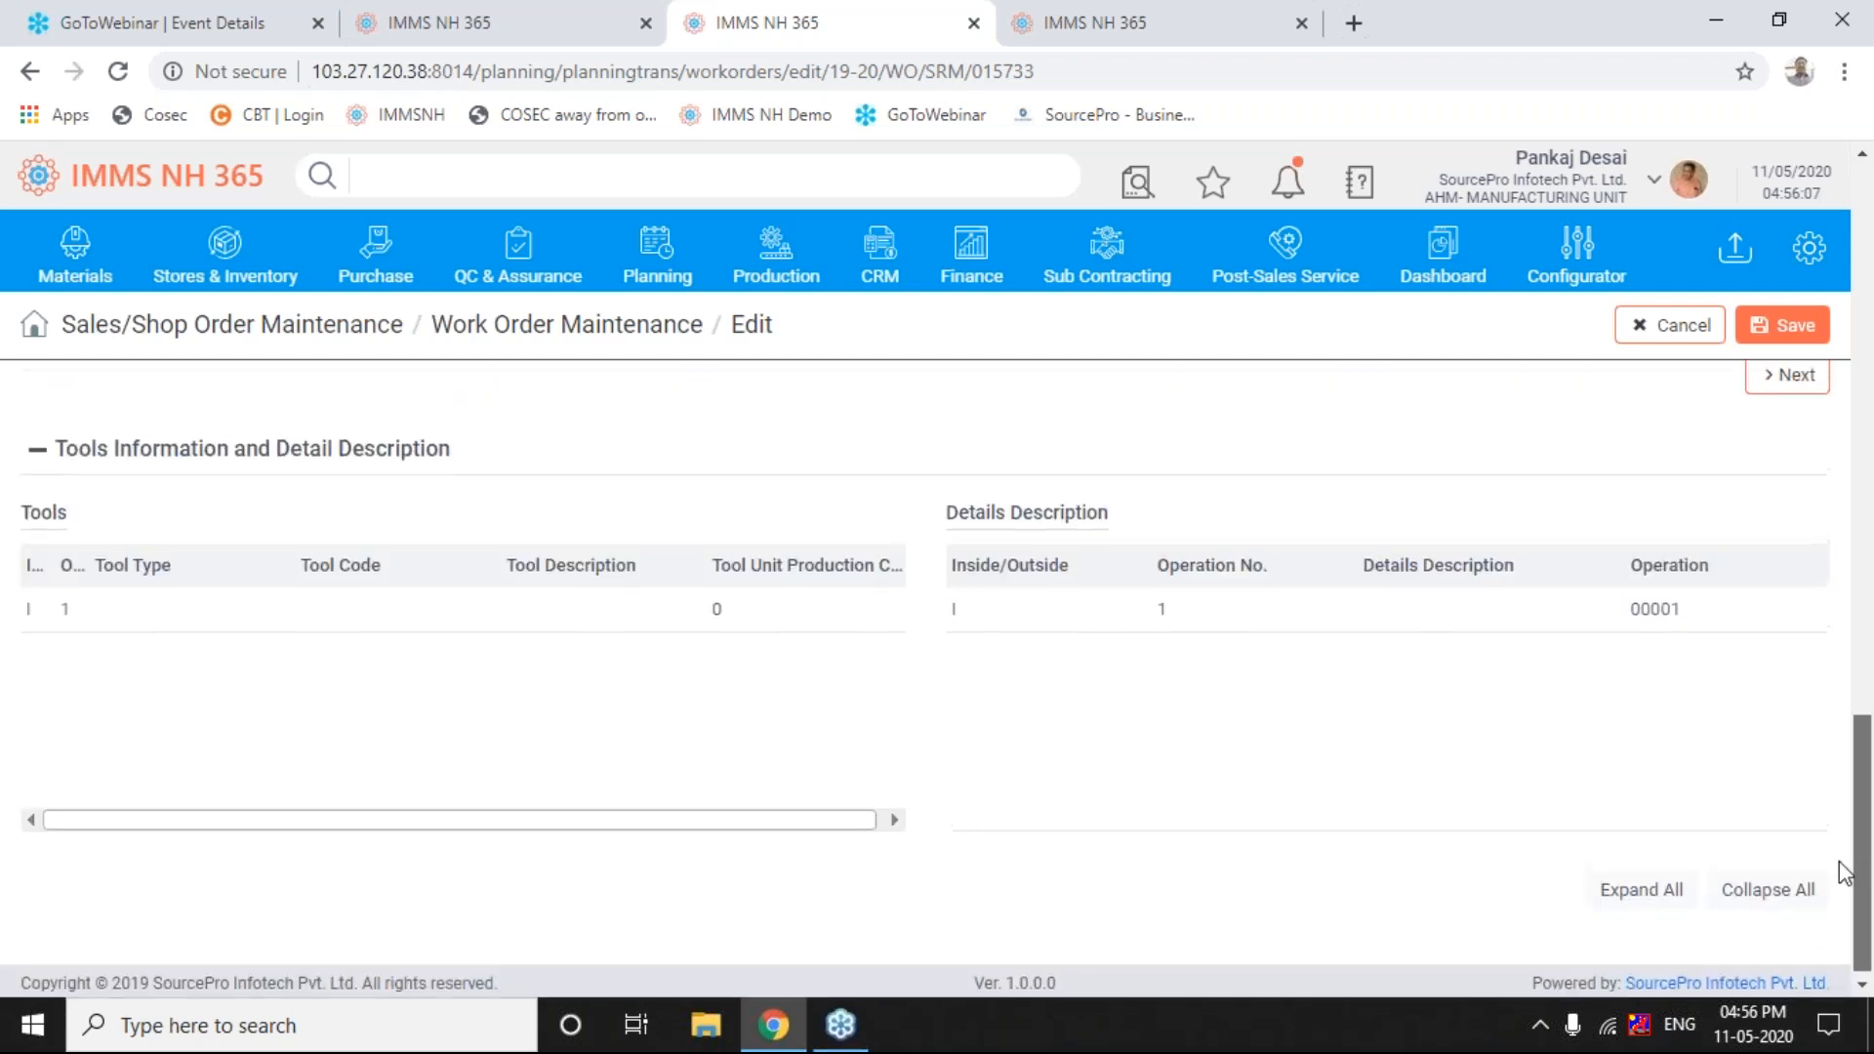
pyautogui.scroll(5, 1831, 800)
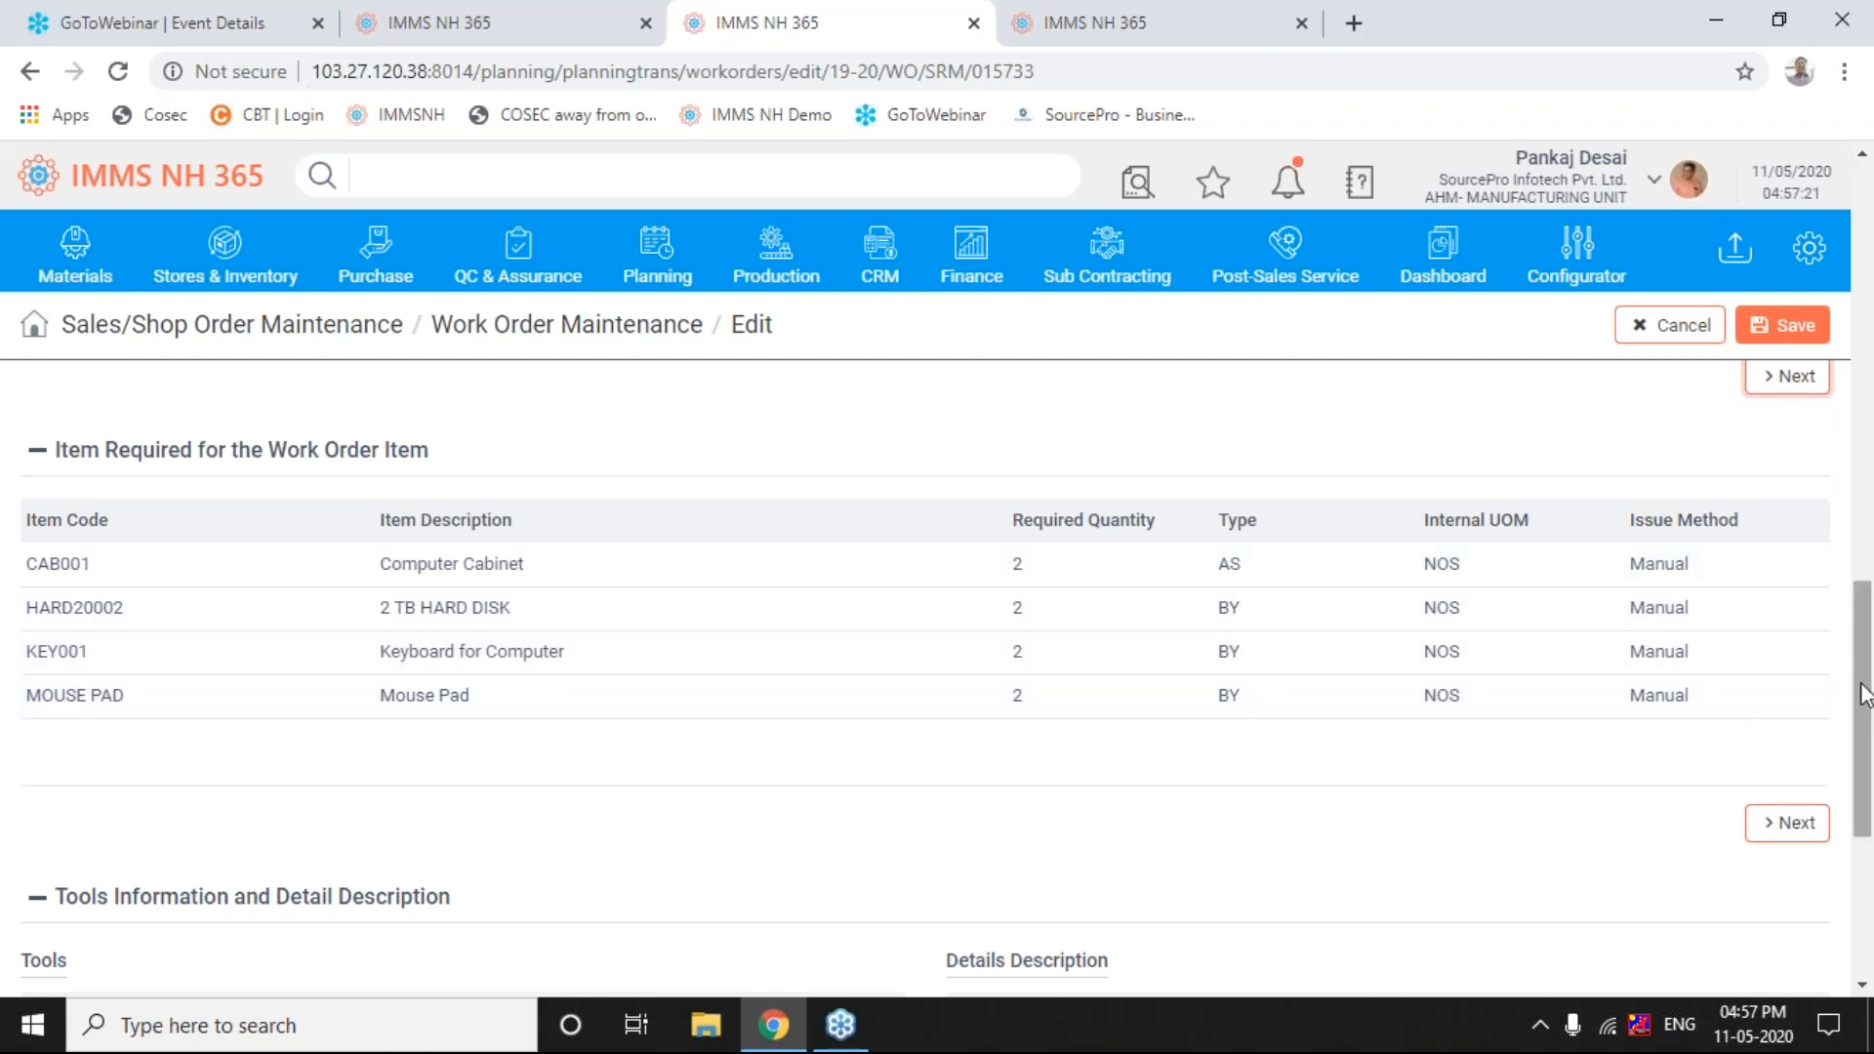
# - Compare the required items and their issue methods with the work order's routing, SJO detail, quantity and dates
pyautogui.moveTo(1865, 695); pyautogui.dragTo(1865, 554)
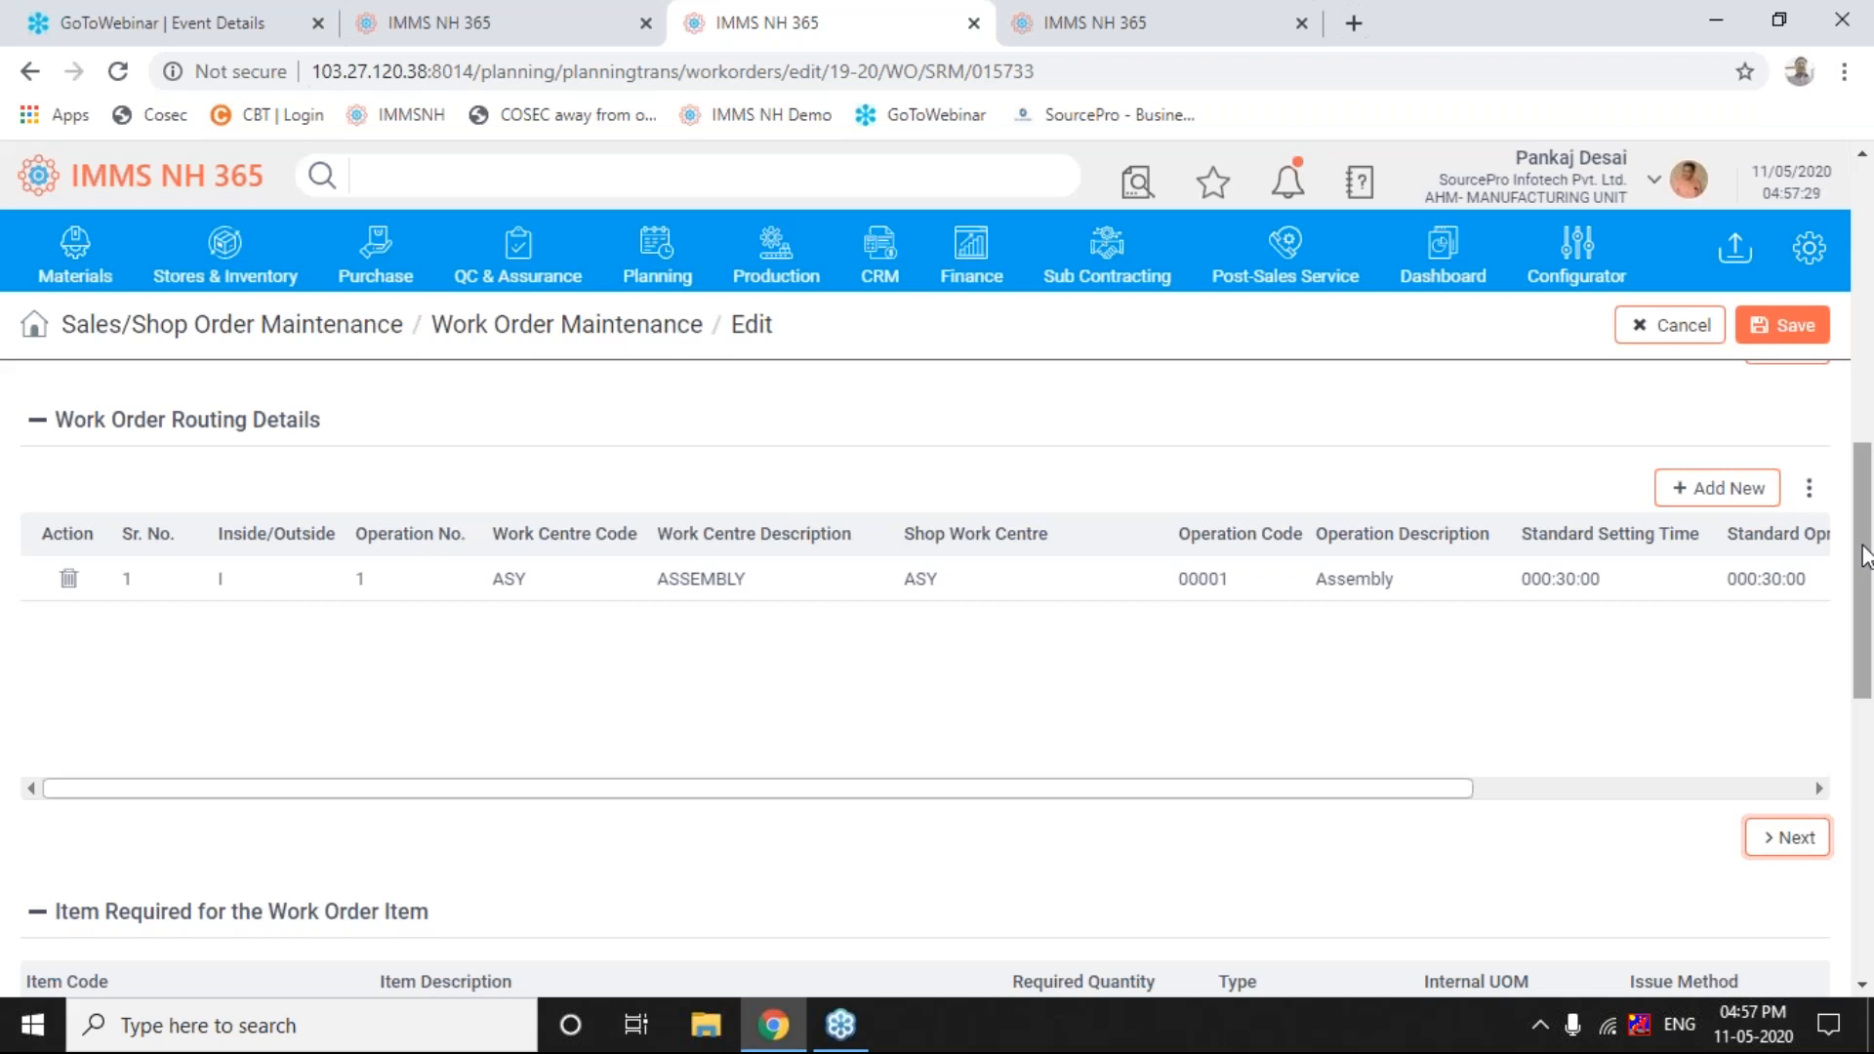
pyautogui.moveTo(1864, 554); pyautogui.dragTo(1830, 666)
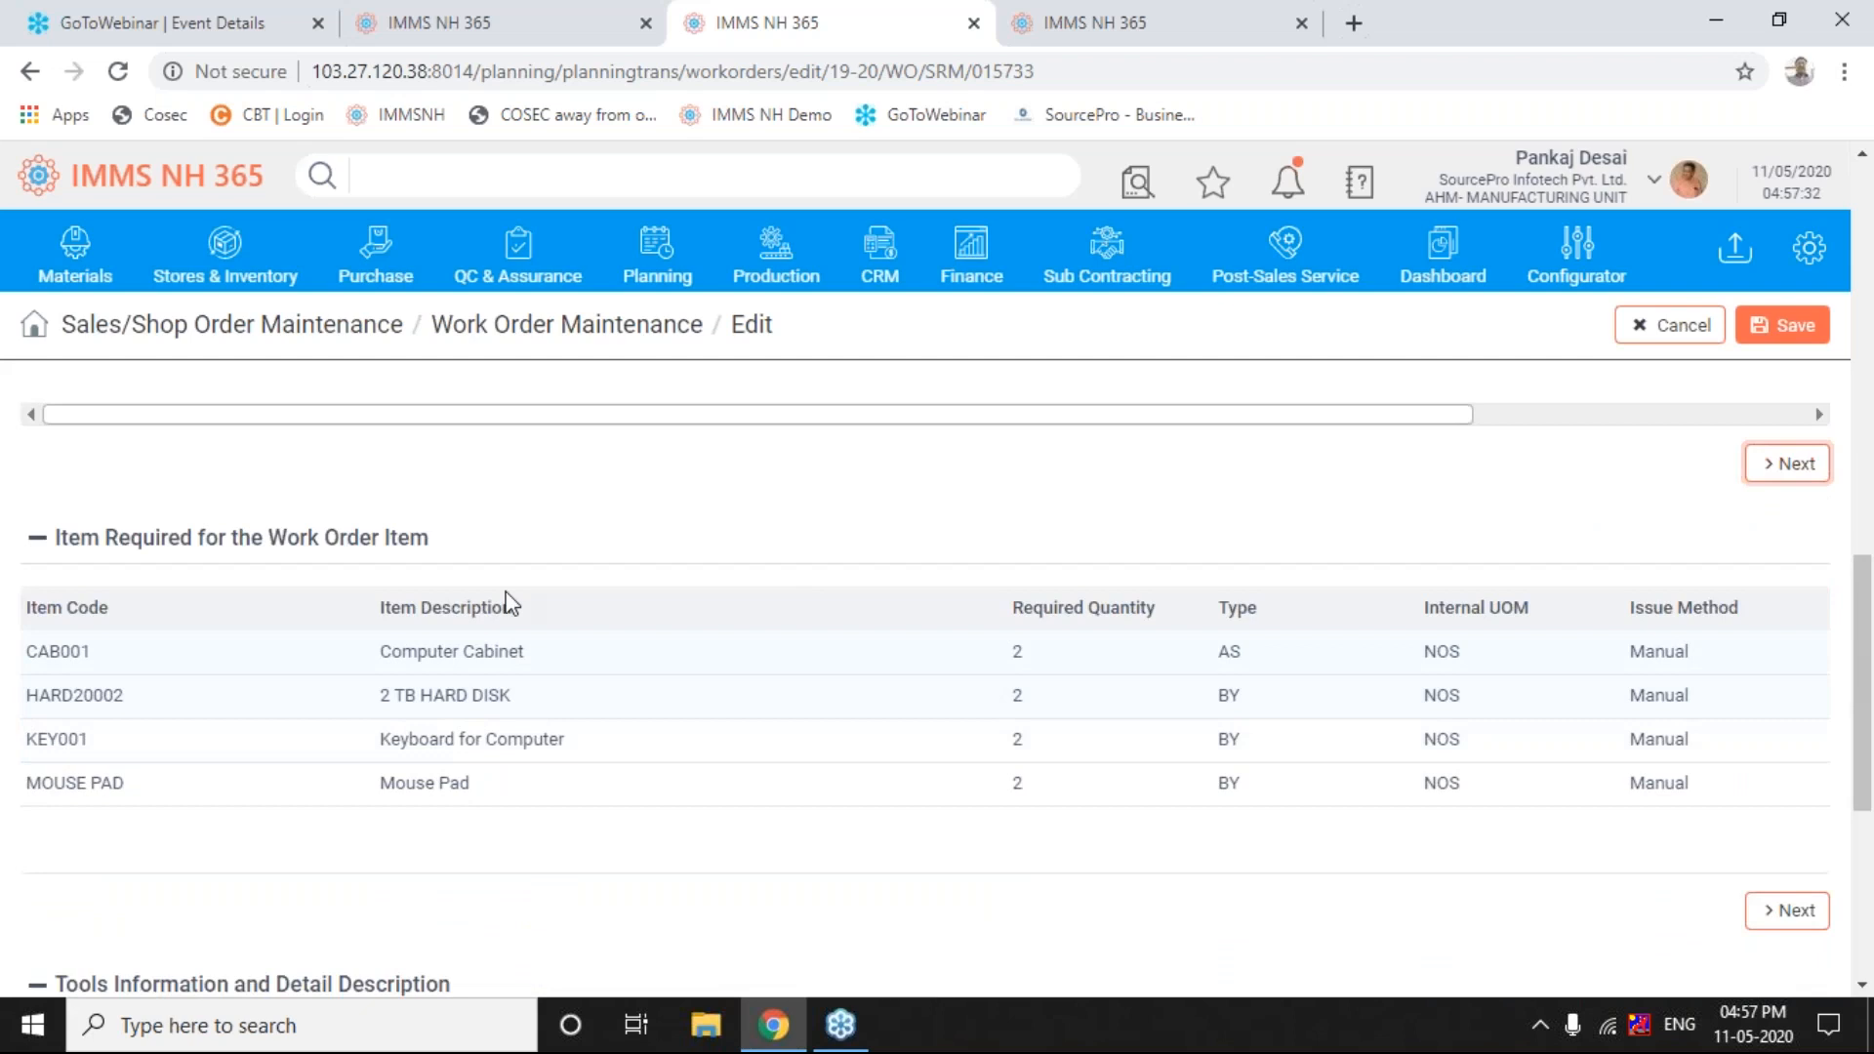
pyautogui.moveTo(1865, 716); pyautogui.dragTo(1865, 566)
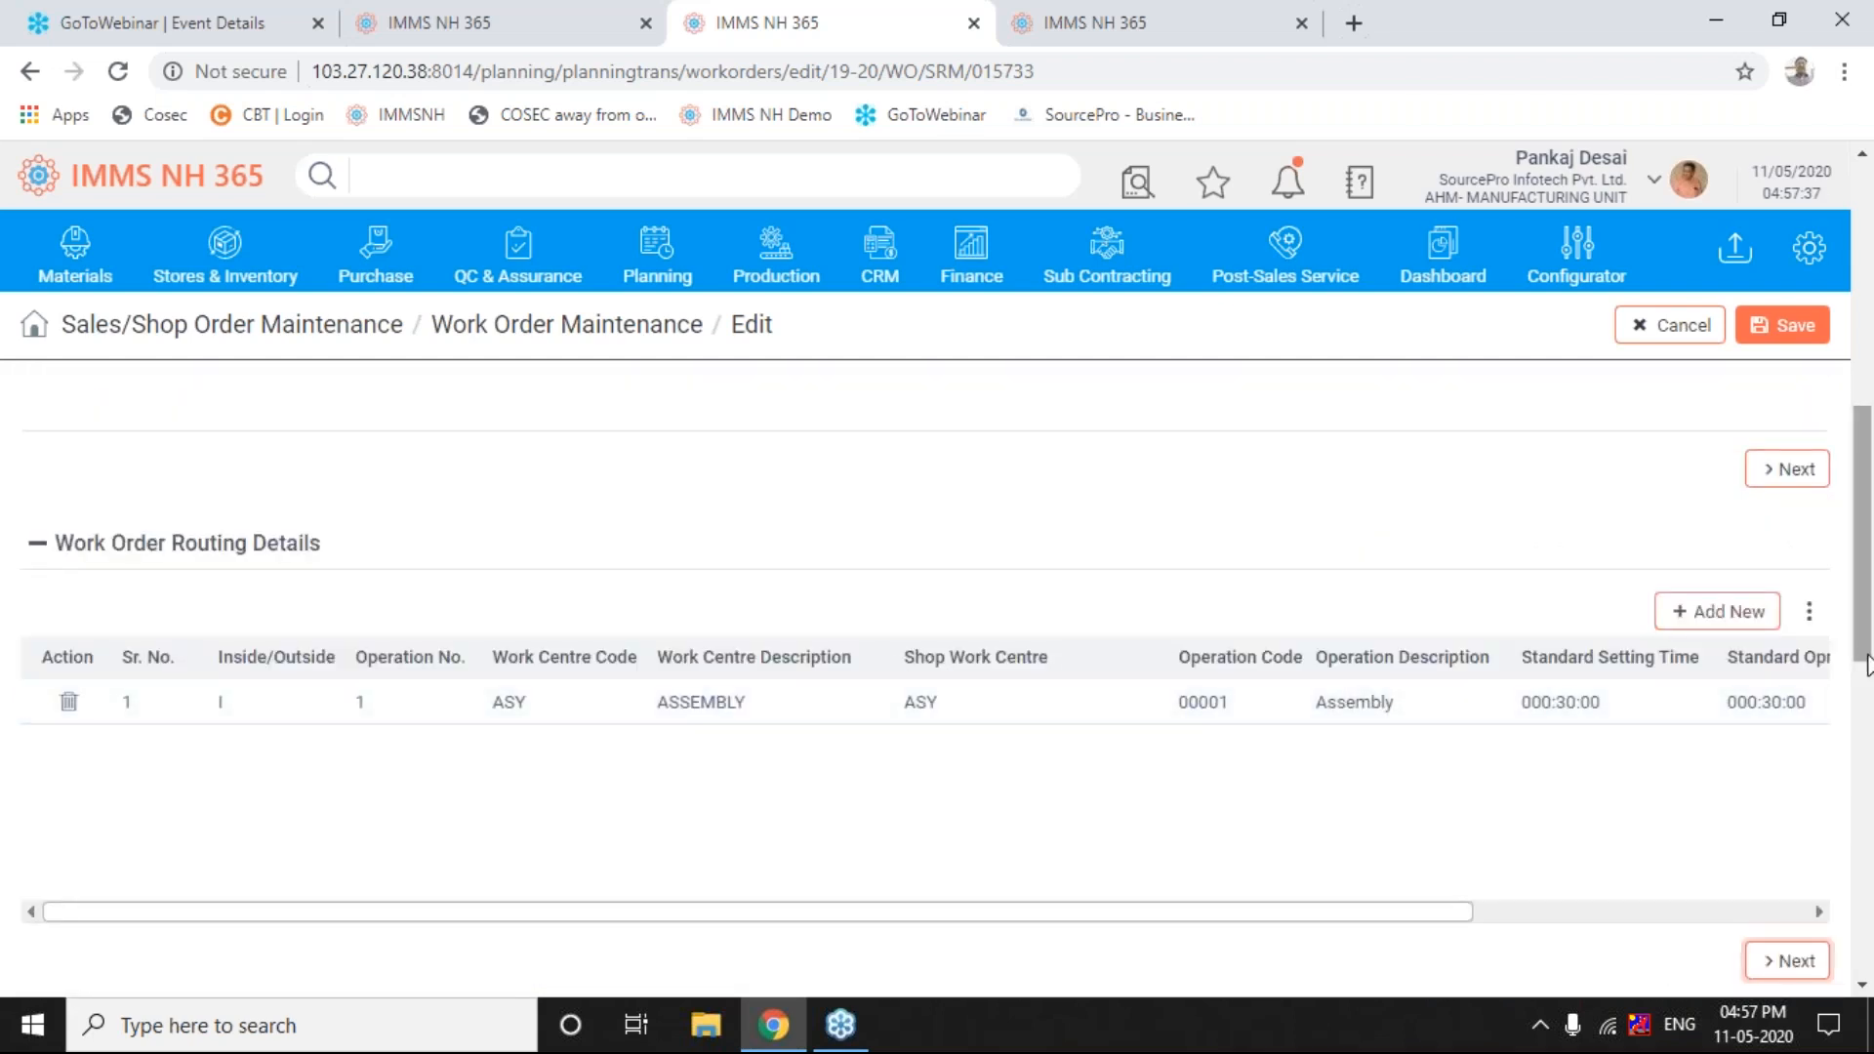
pyautogui.moveTo(1862, 620); pyautogui.dragTo(1845, 527)
pyautogui.scroll(1, 1845, 528)
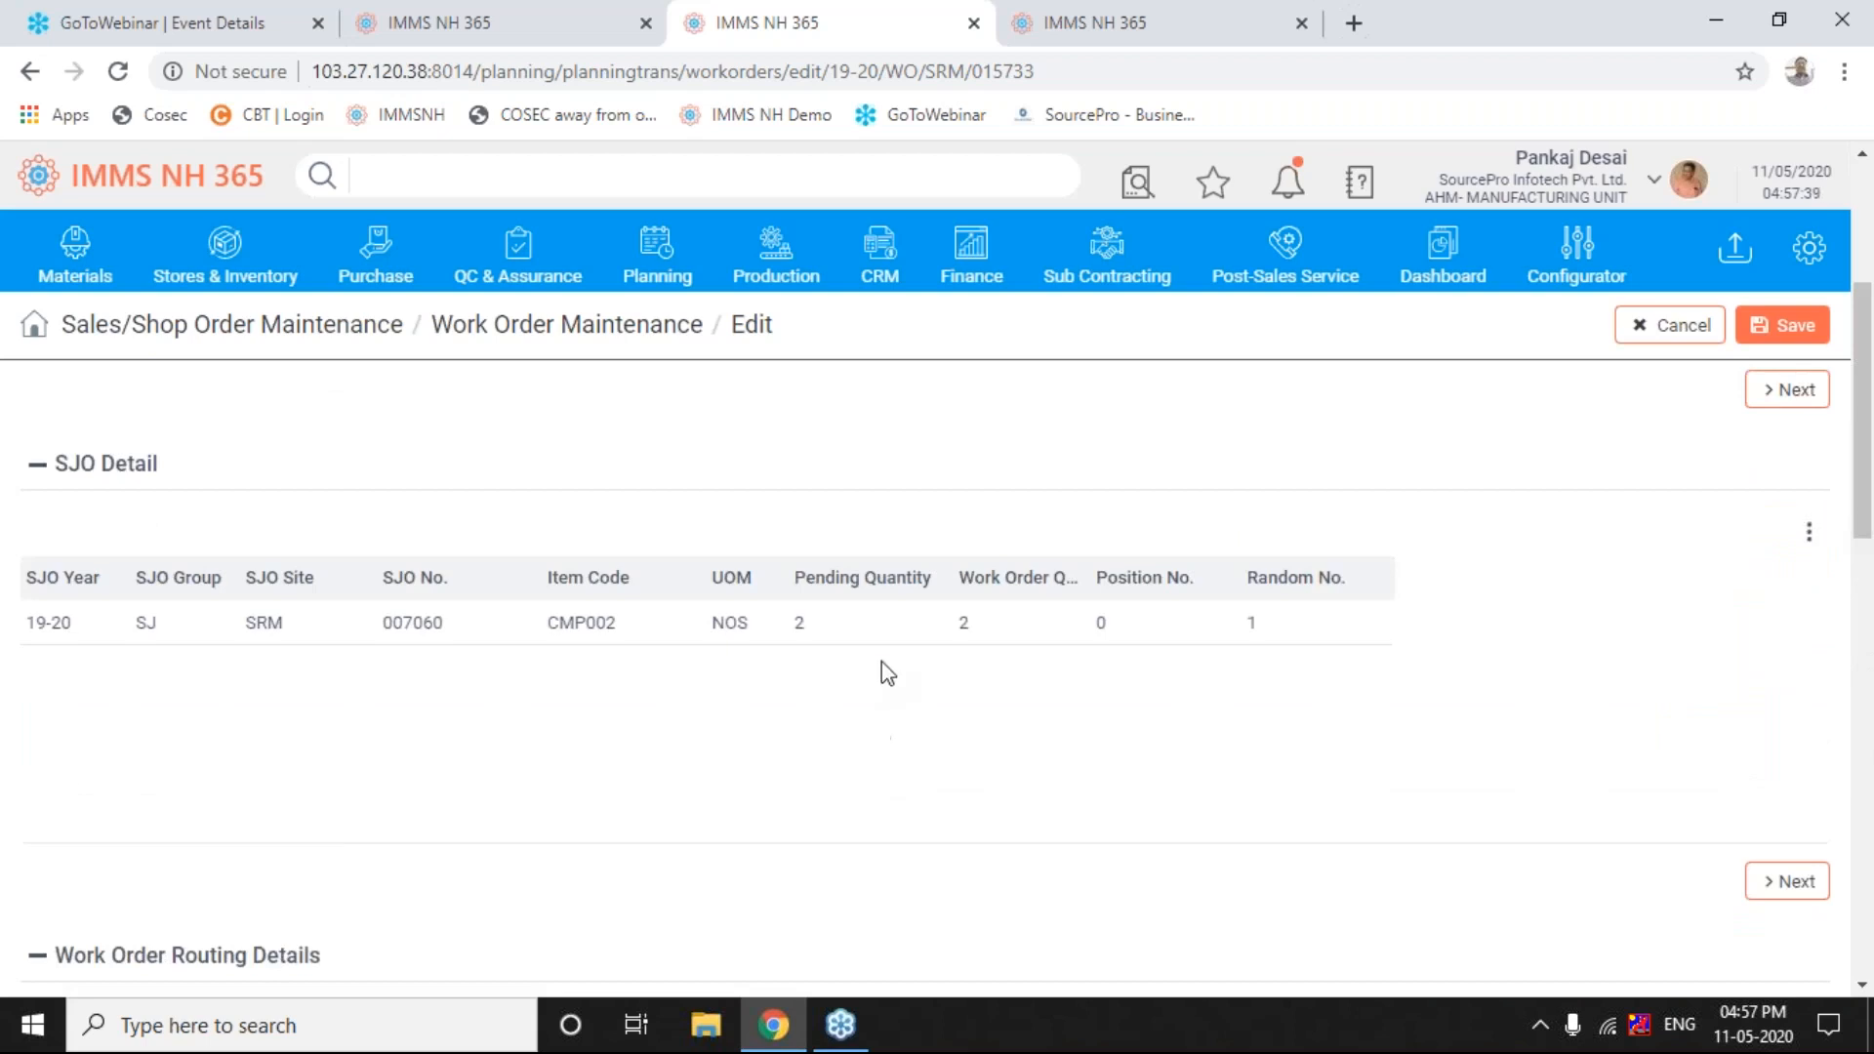
pyautogui.moveTo(1861, 525); pyautogui.dragTo(1860, 483)
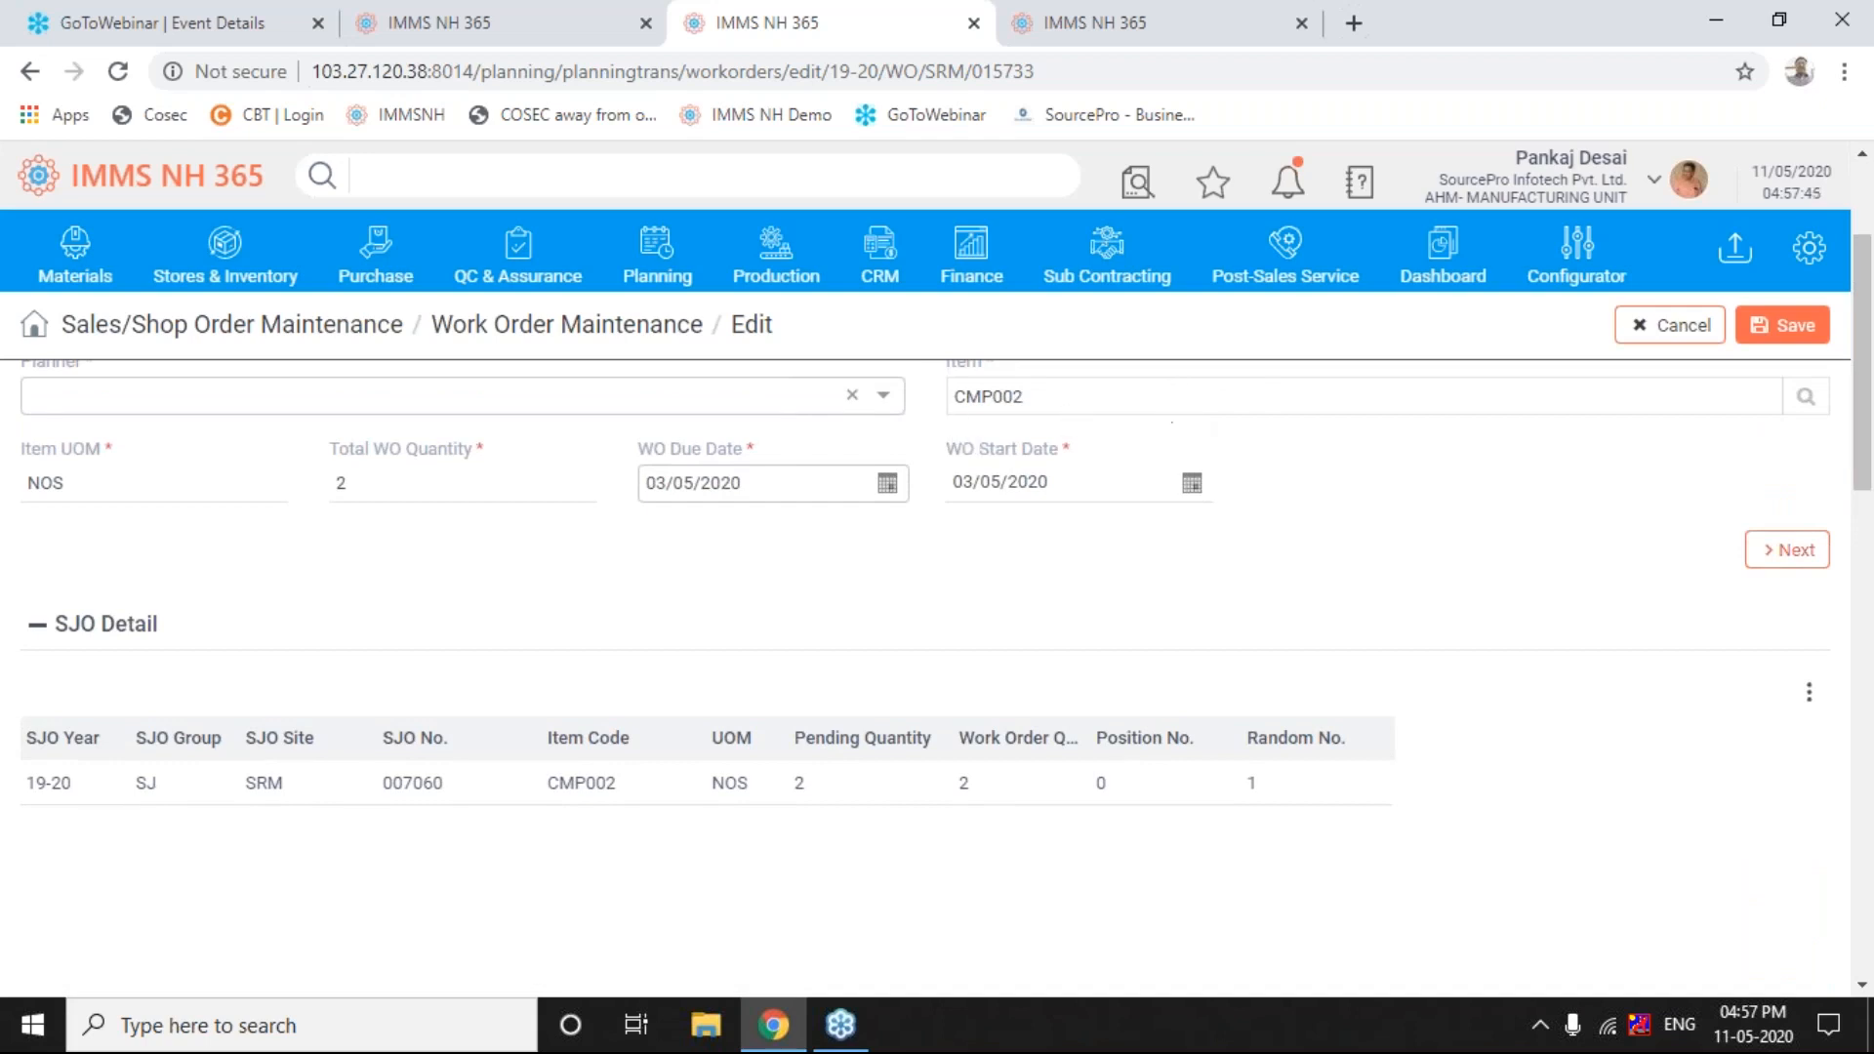
pyautogui.moveTo(1862, 478); pyautogui.dragTo(1869, 787)
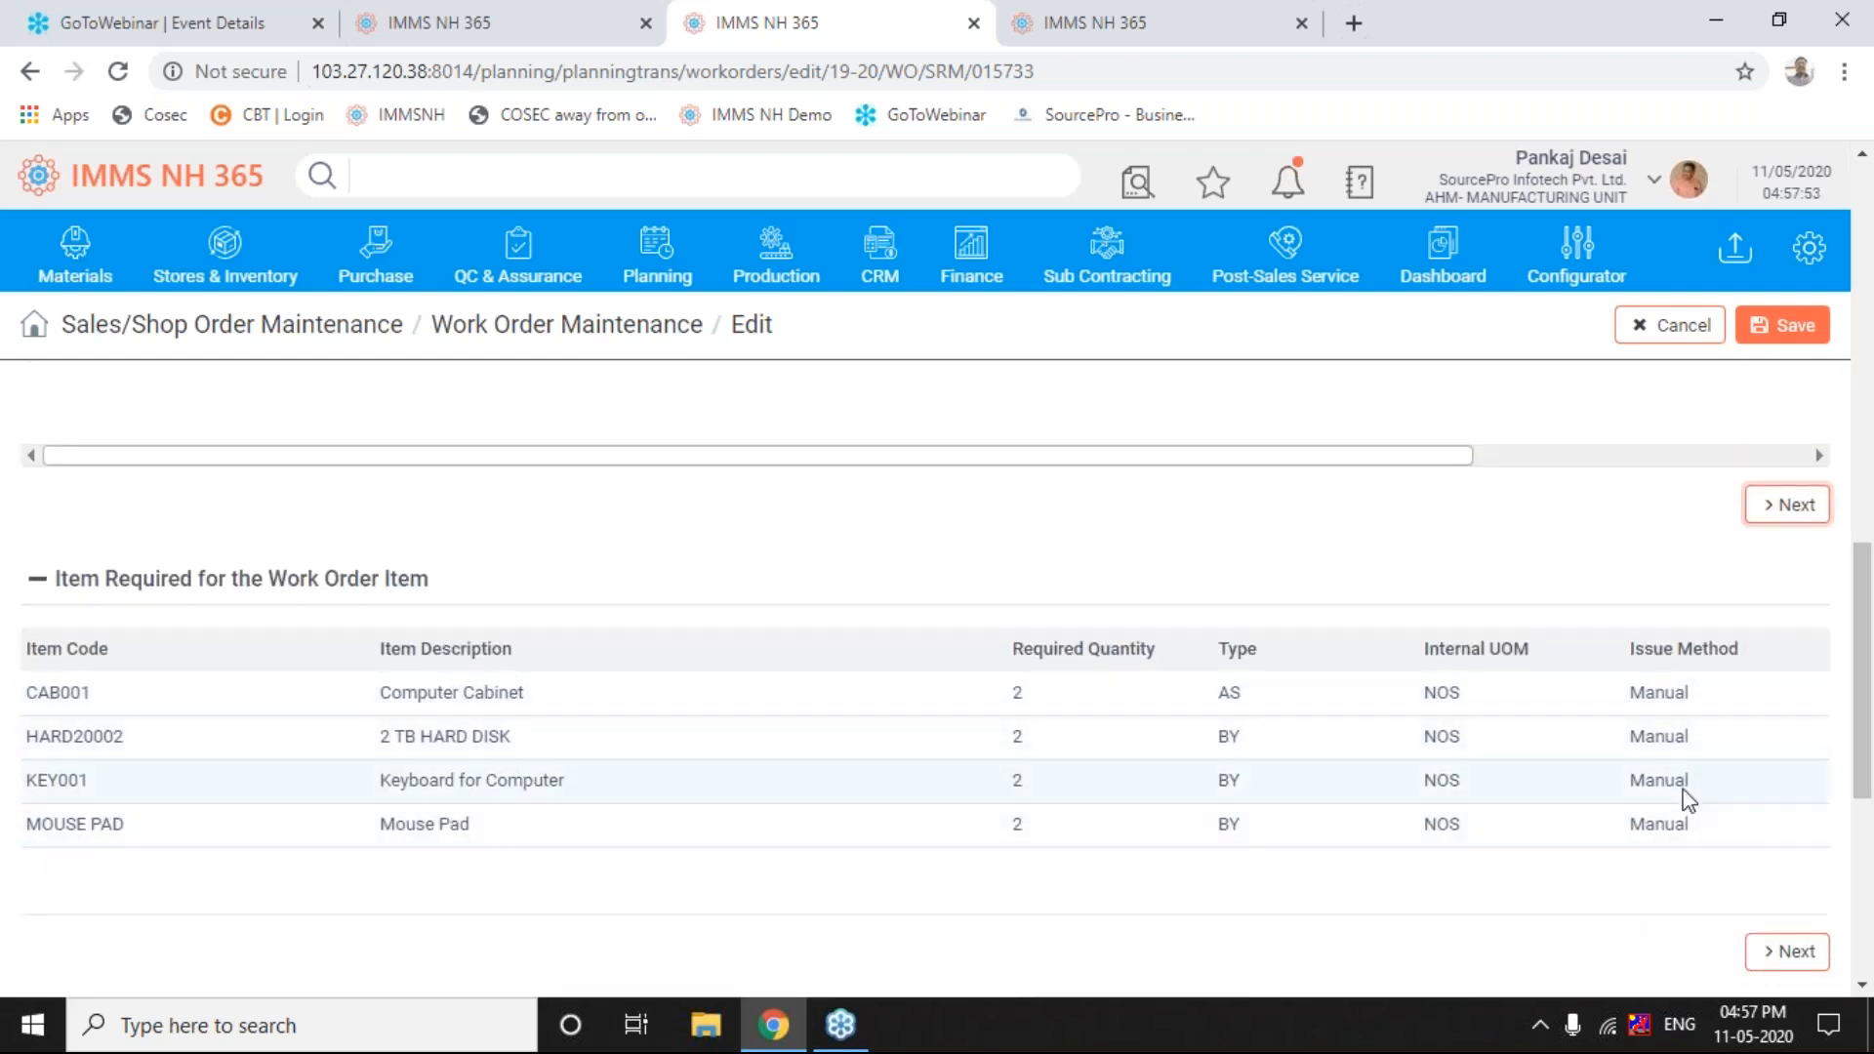
pyautogui.moveTo(1870, 739); pyautogui.dragTo(1852, 598)
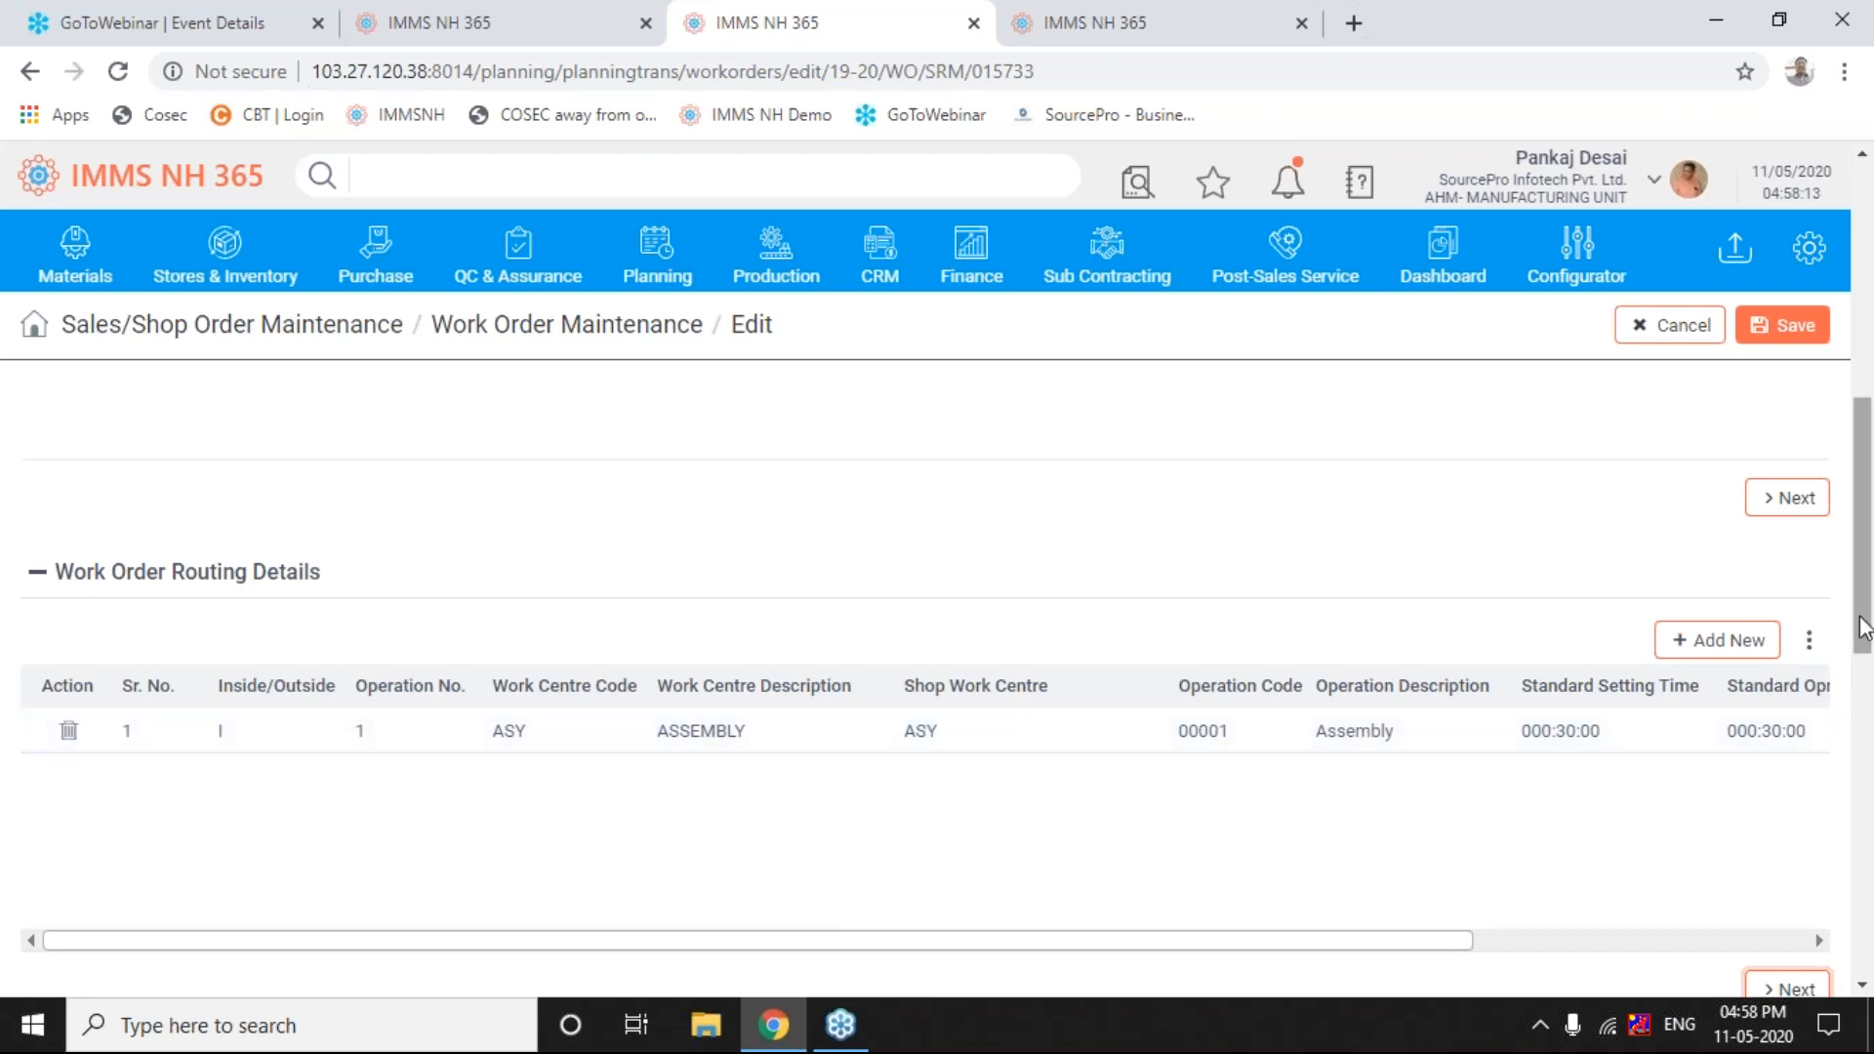
pyautogui.moveTo(1871, 635); pyautogui.dragTo(1870, 458)
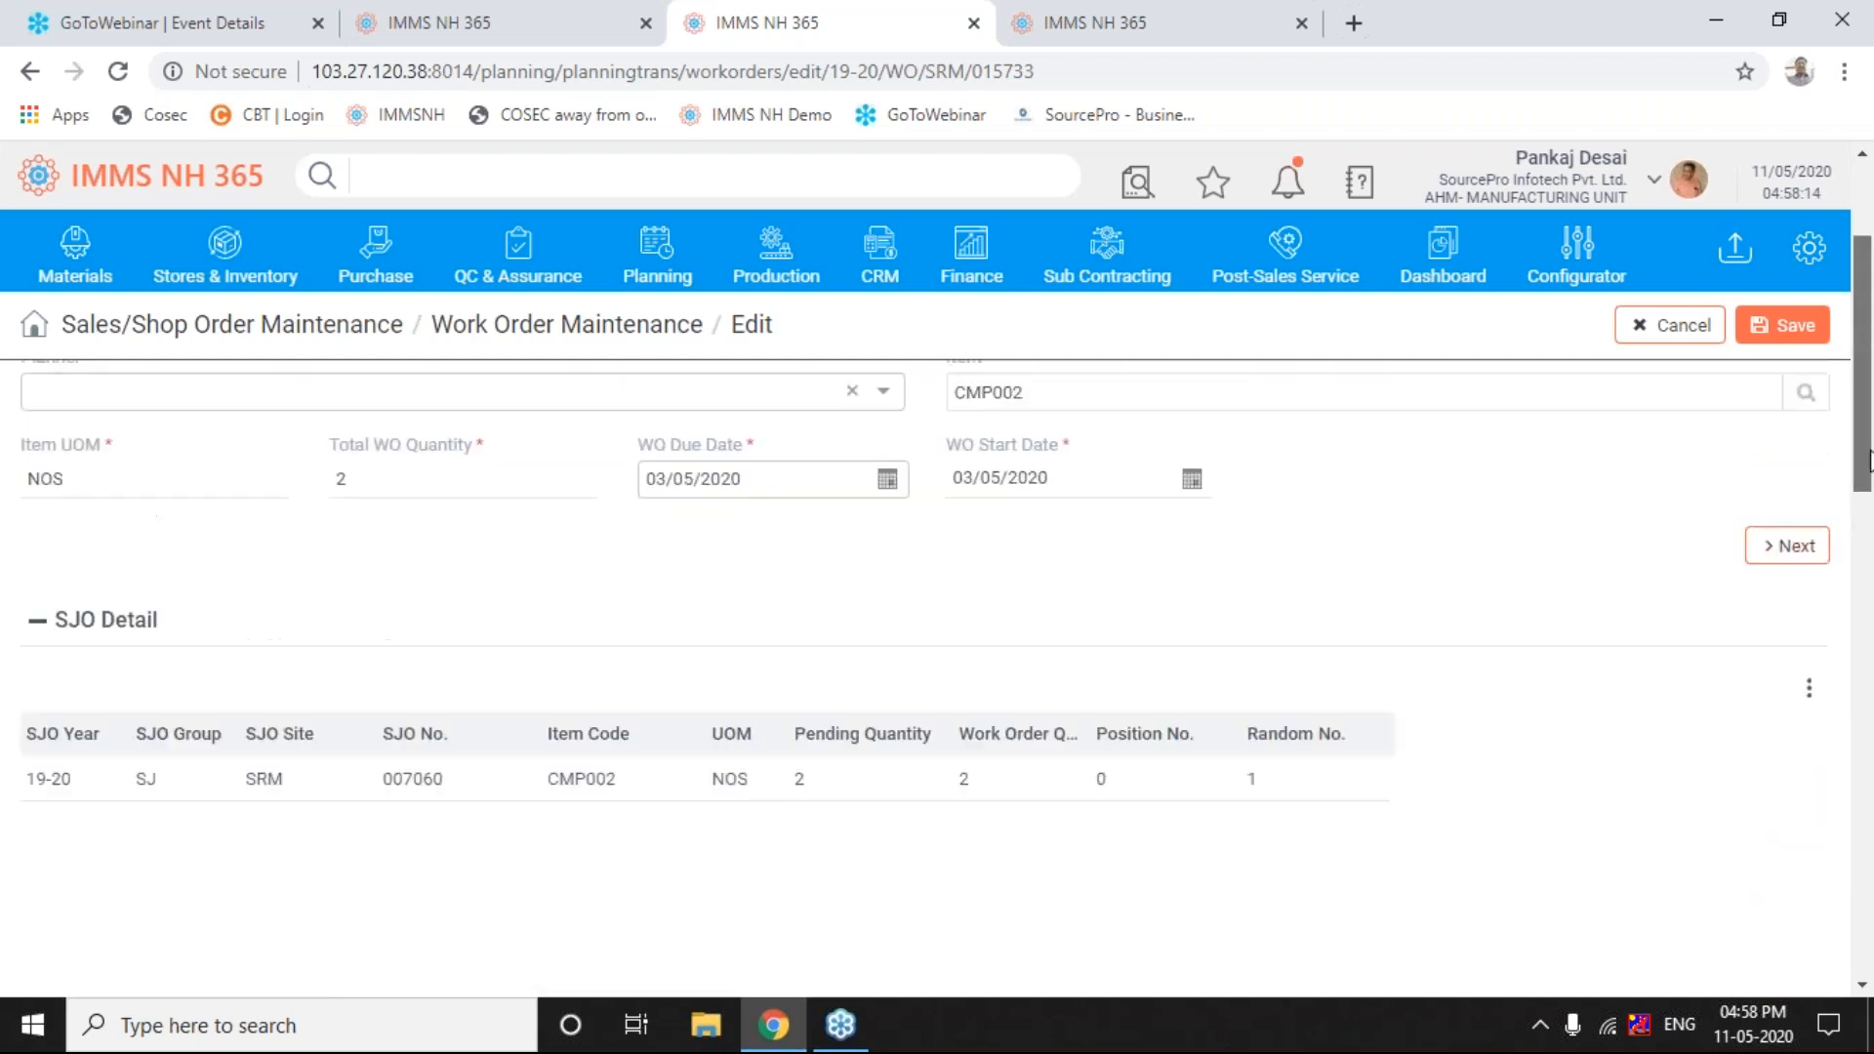
# - Add a second operation row to the Work Order Routing Details, trying the Outside option before setting it back to Inside
pyautogui.scroll(-5, 1624, 374)
pyautogui.moveTo(1871, 553); pyautogui.dragTo(1871, 568)
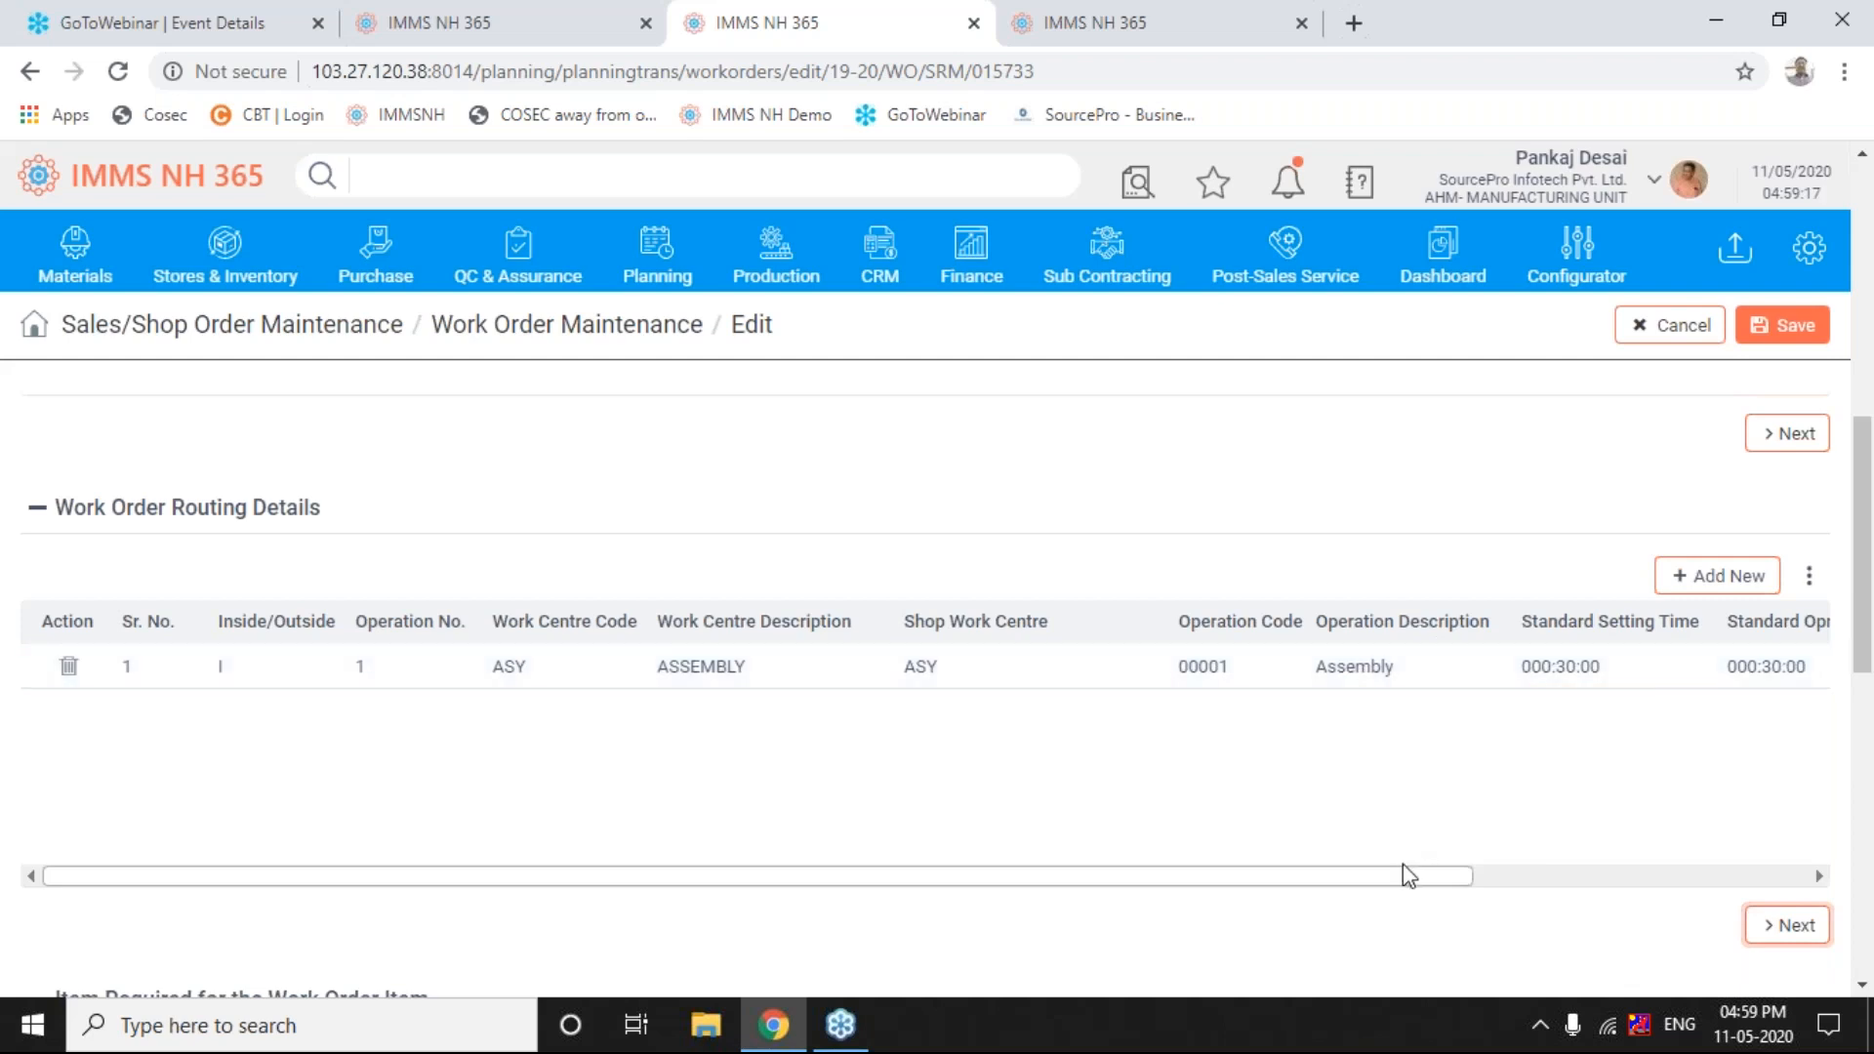
pyautogui.click(1718, 576)
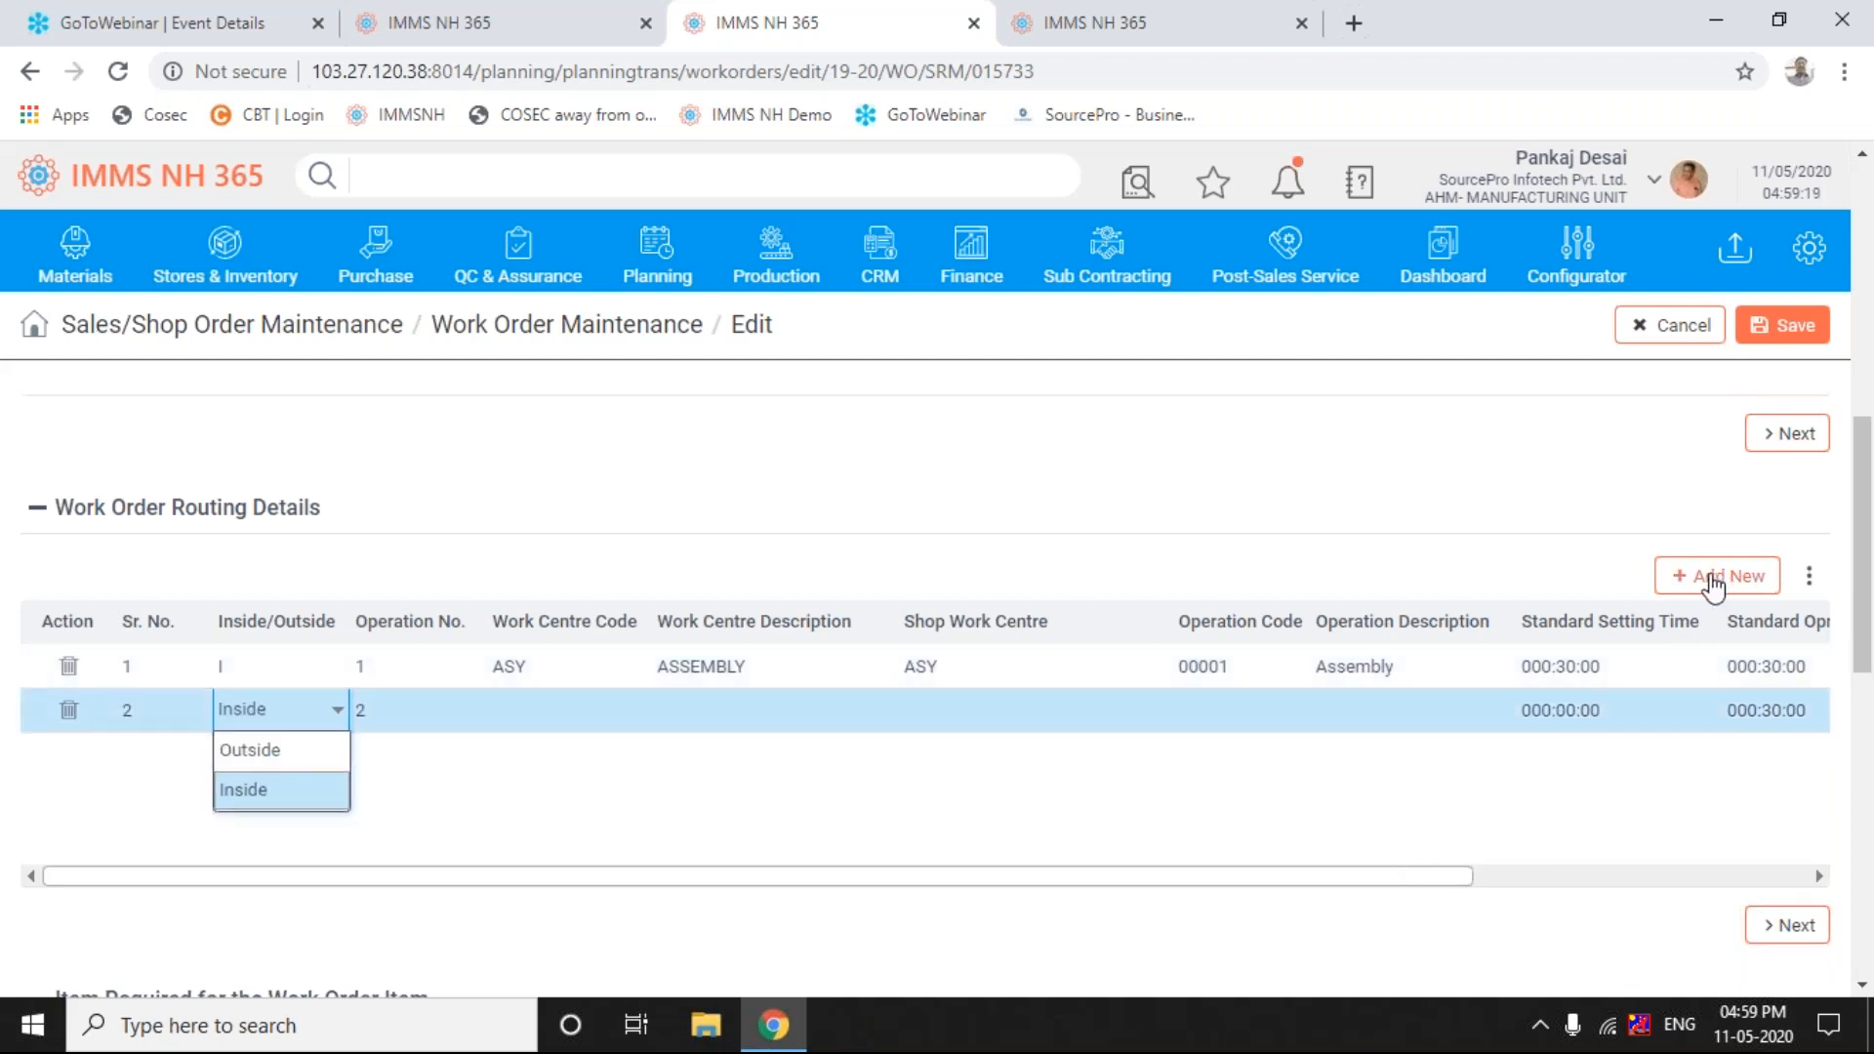
pyautogui.click(317, 753)
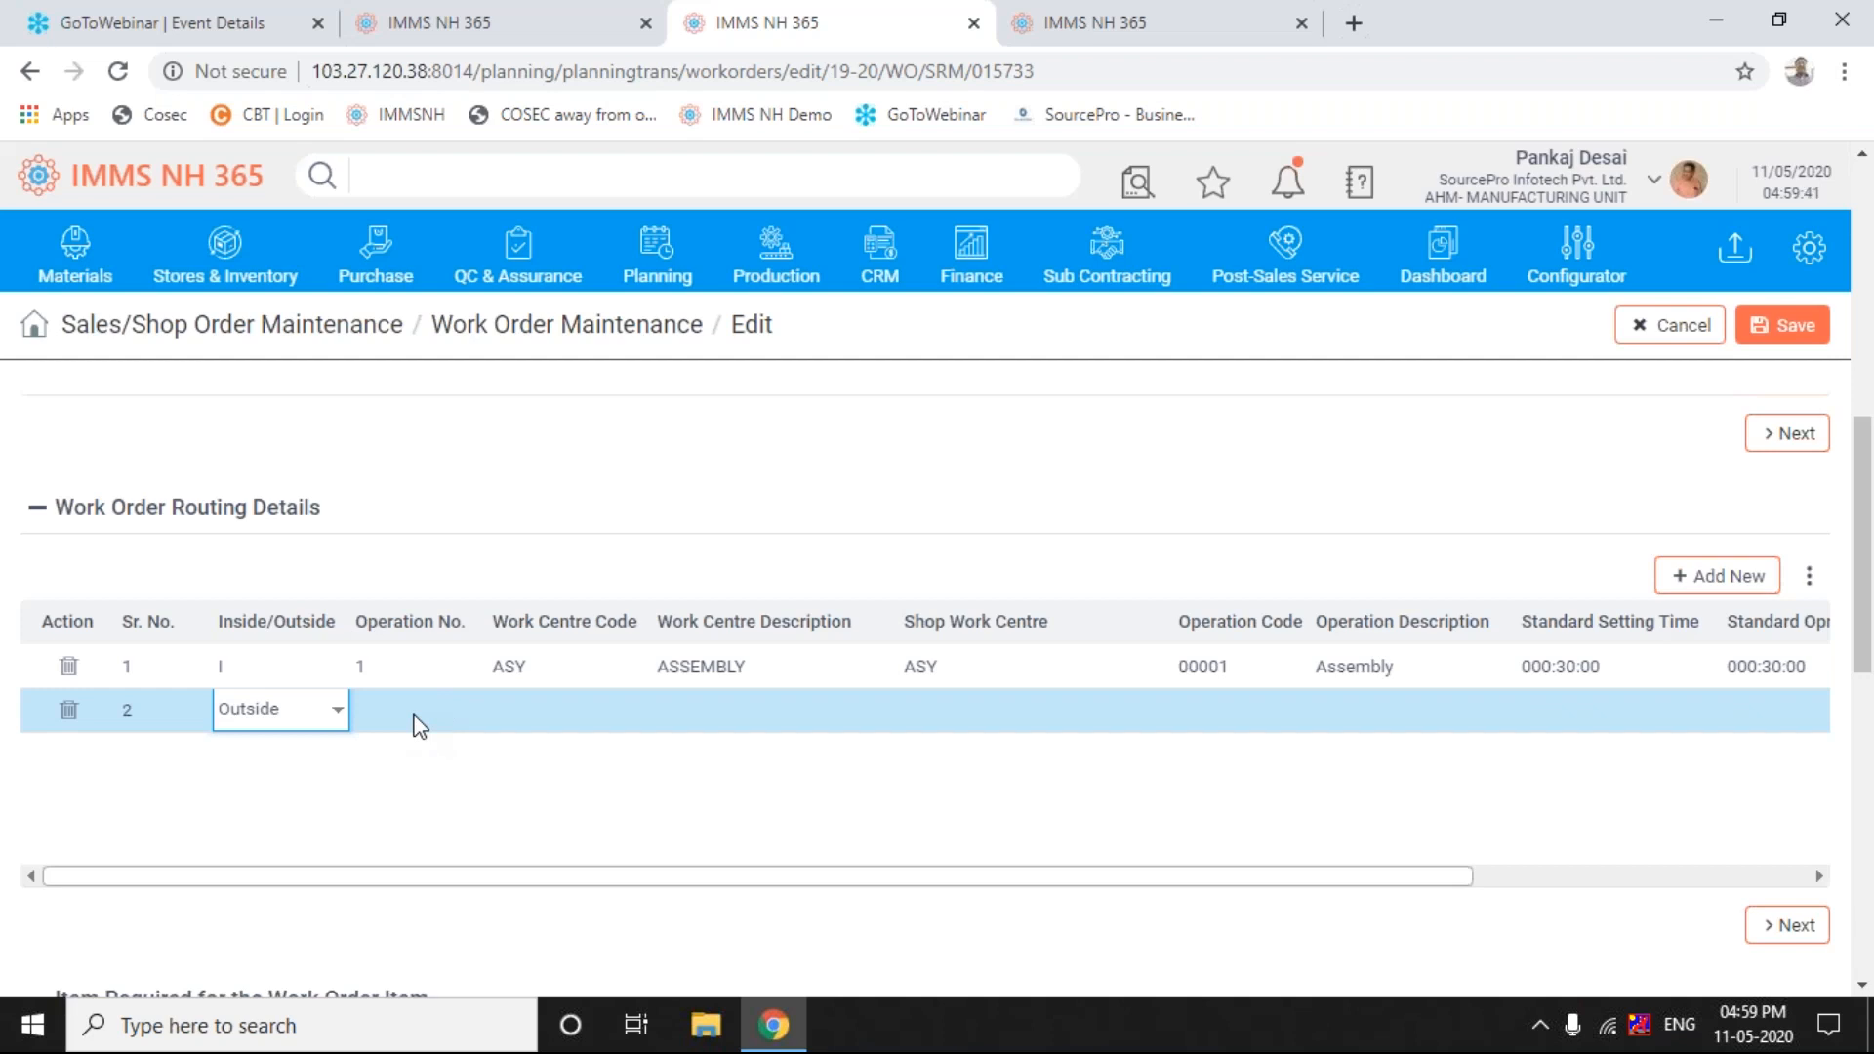
pyautogui.click(273, 747)
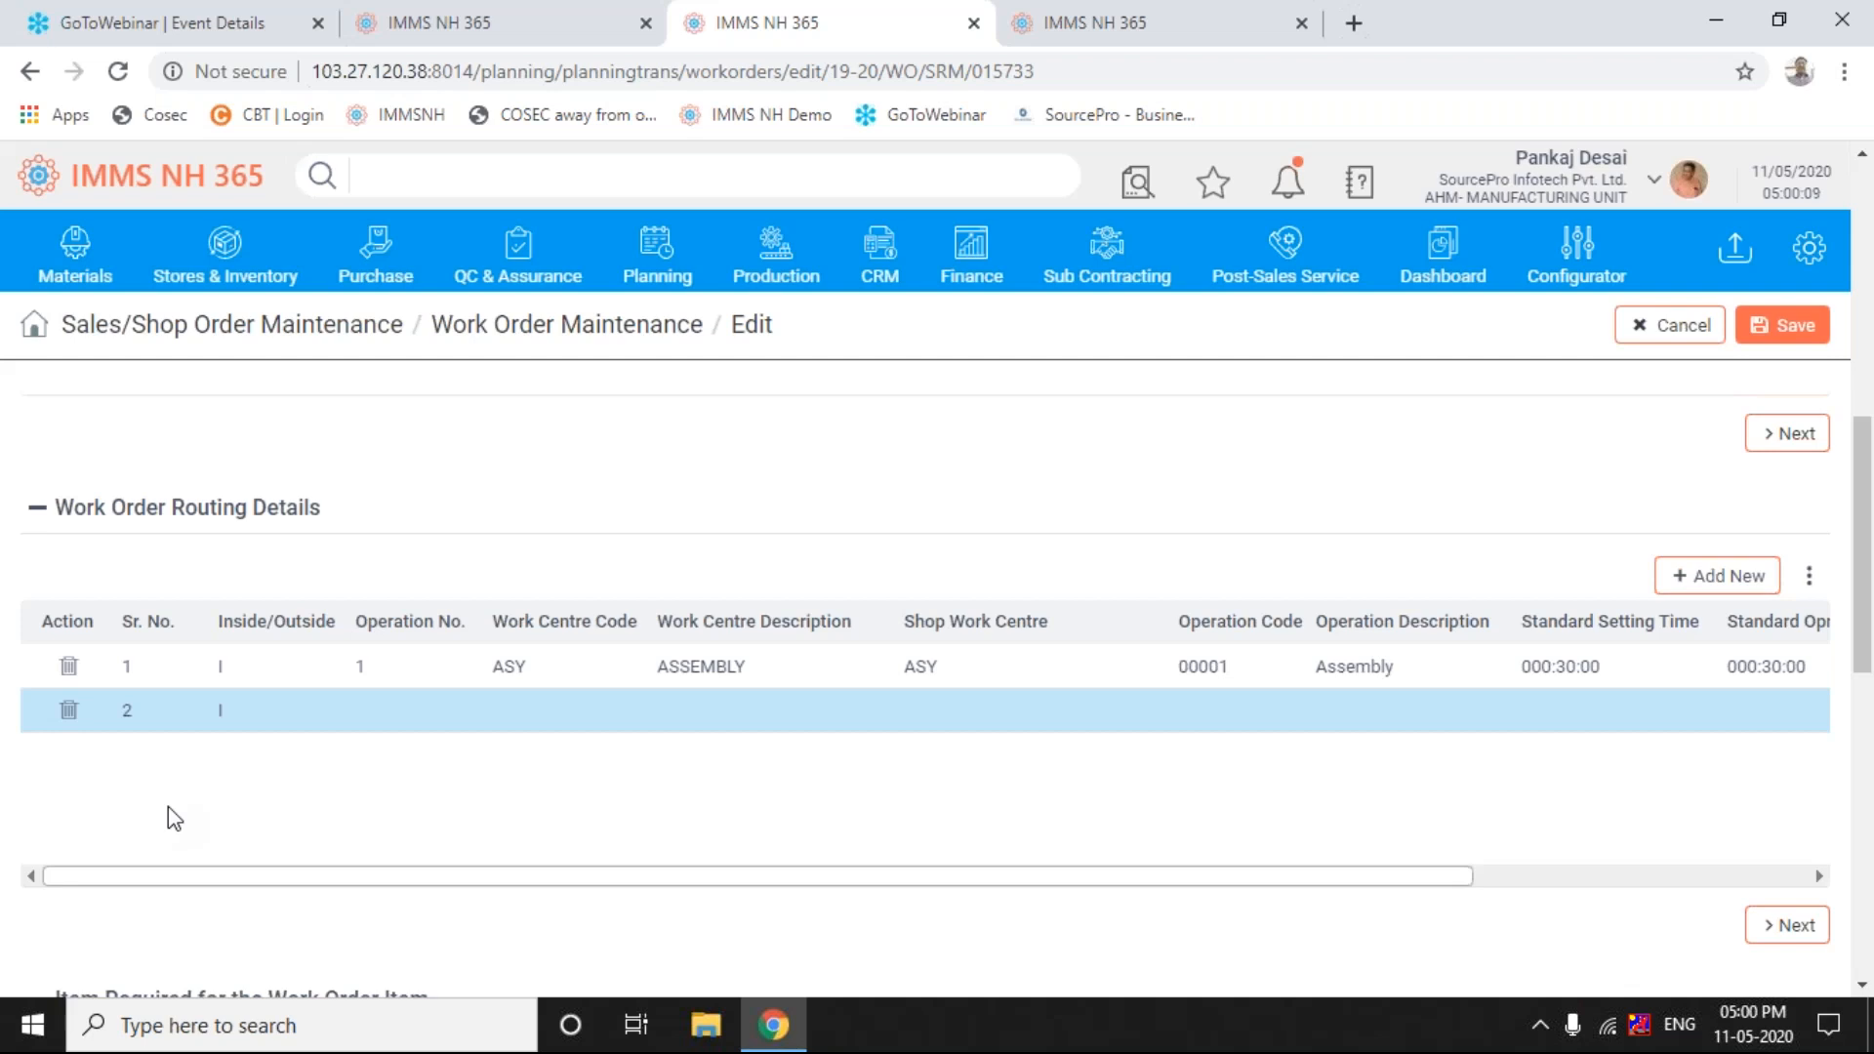
# - Try to delete the blank second operation row from the Work Order Routing Details
pyautogui.click(69, 713)
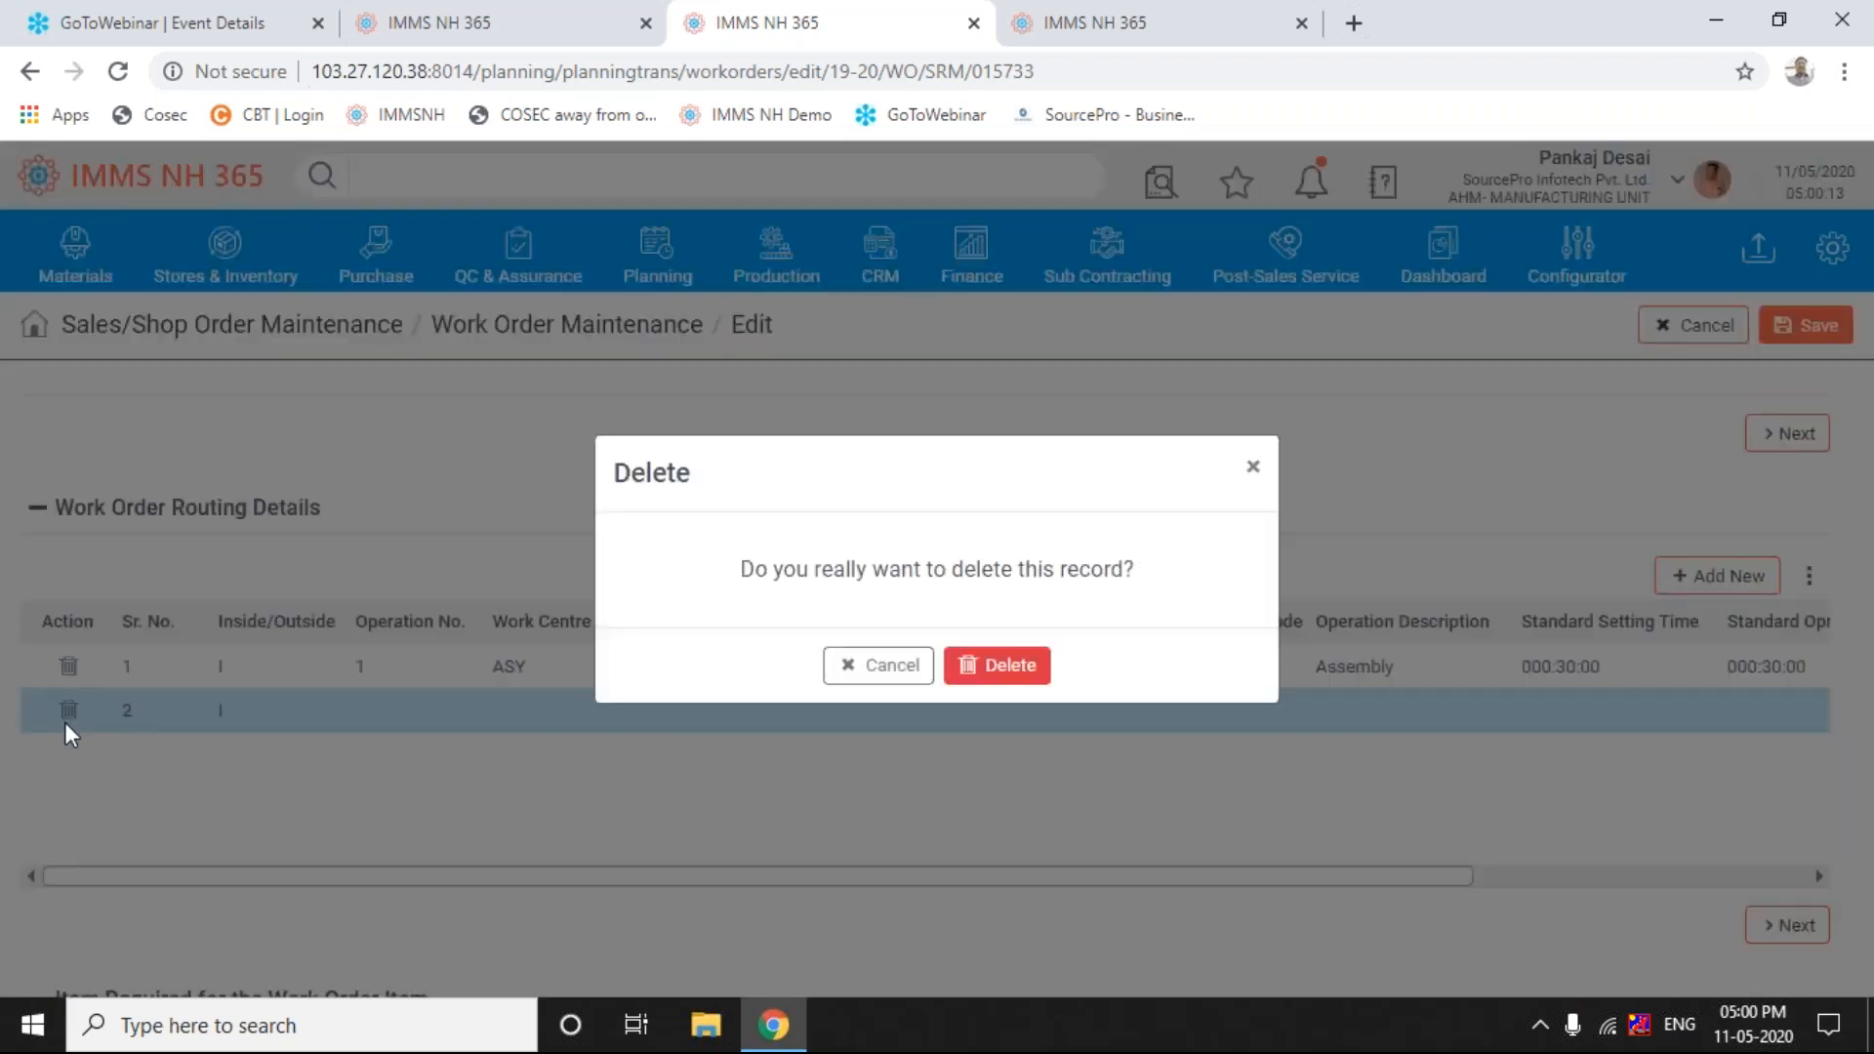
pyautogui.click(64, 712)
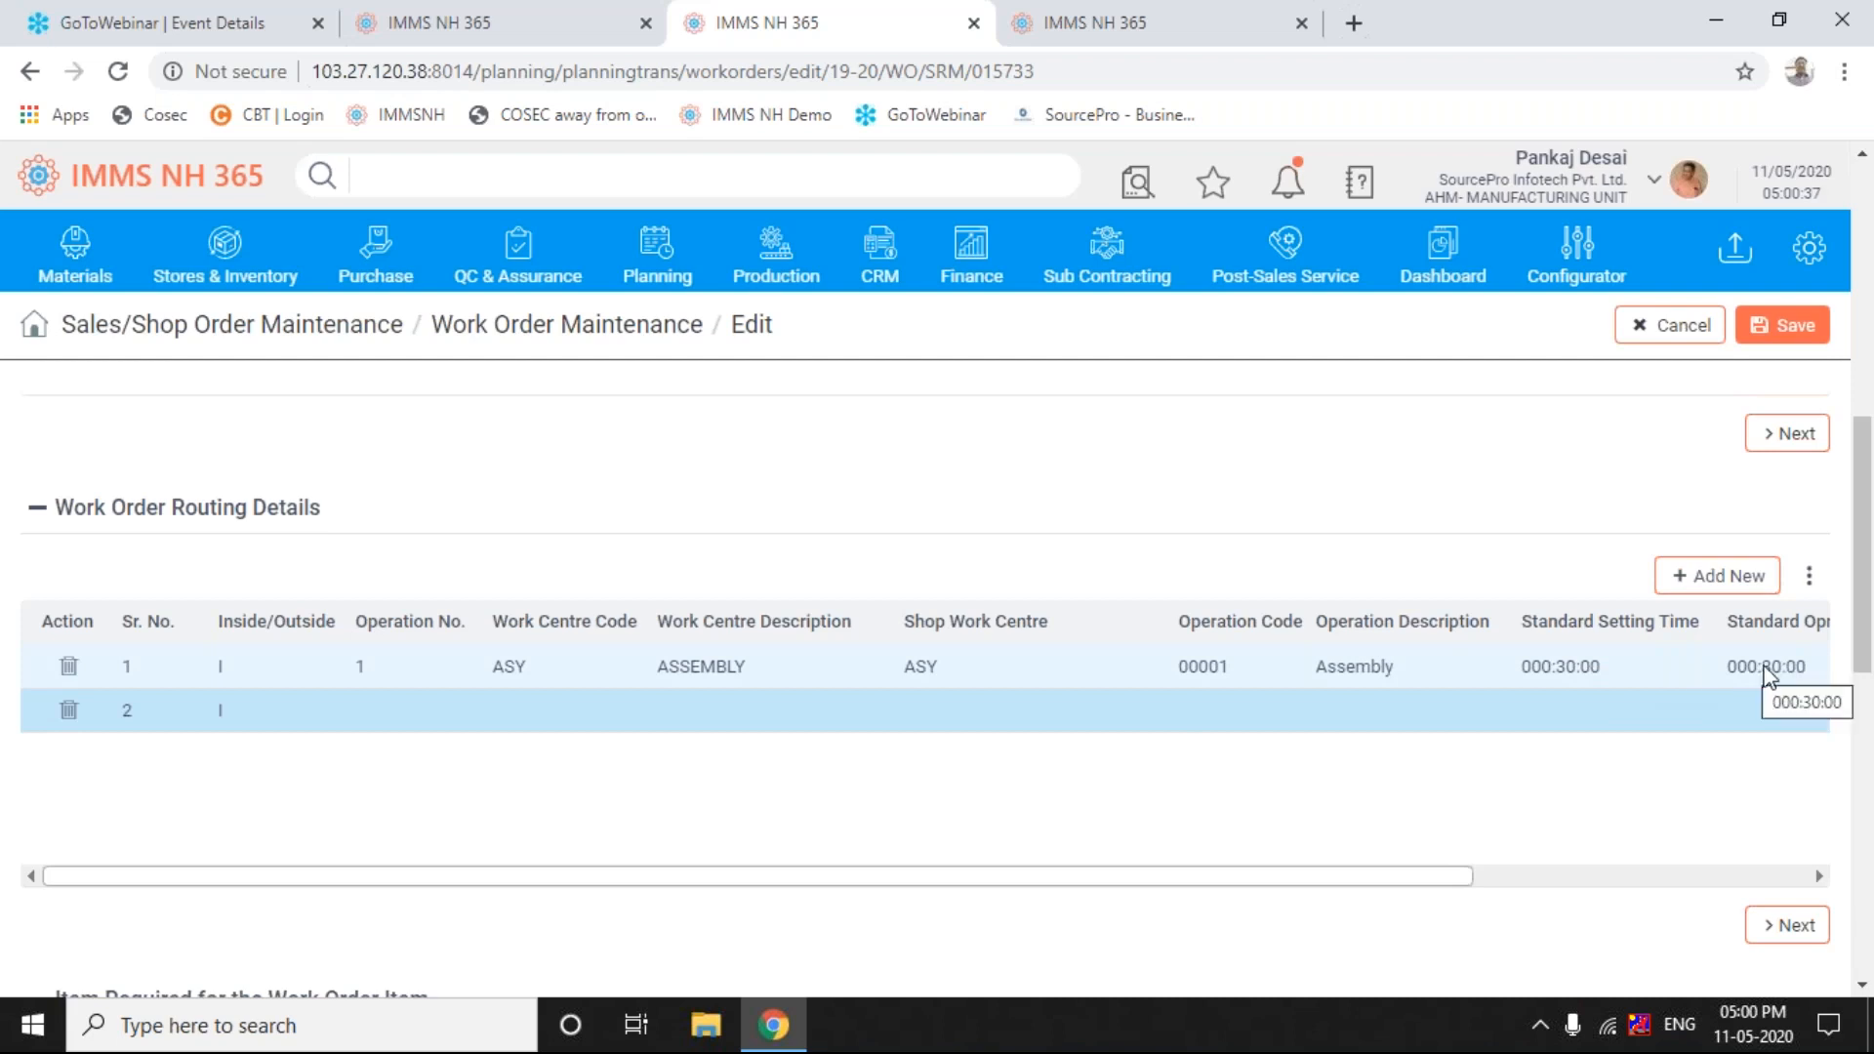
# - Set the standard operation time of the Assembly operation in the Work Order Routing Details to 000:45:00
pyautogui.click(1819, 876)
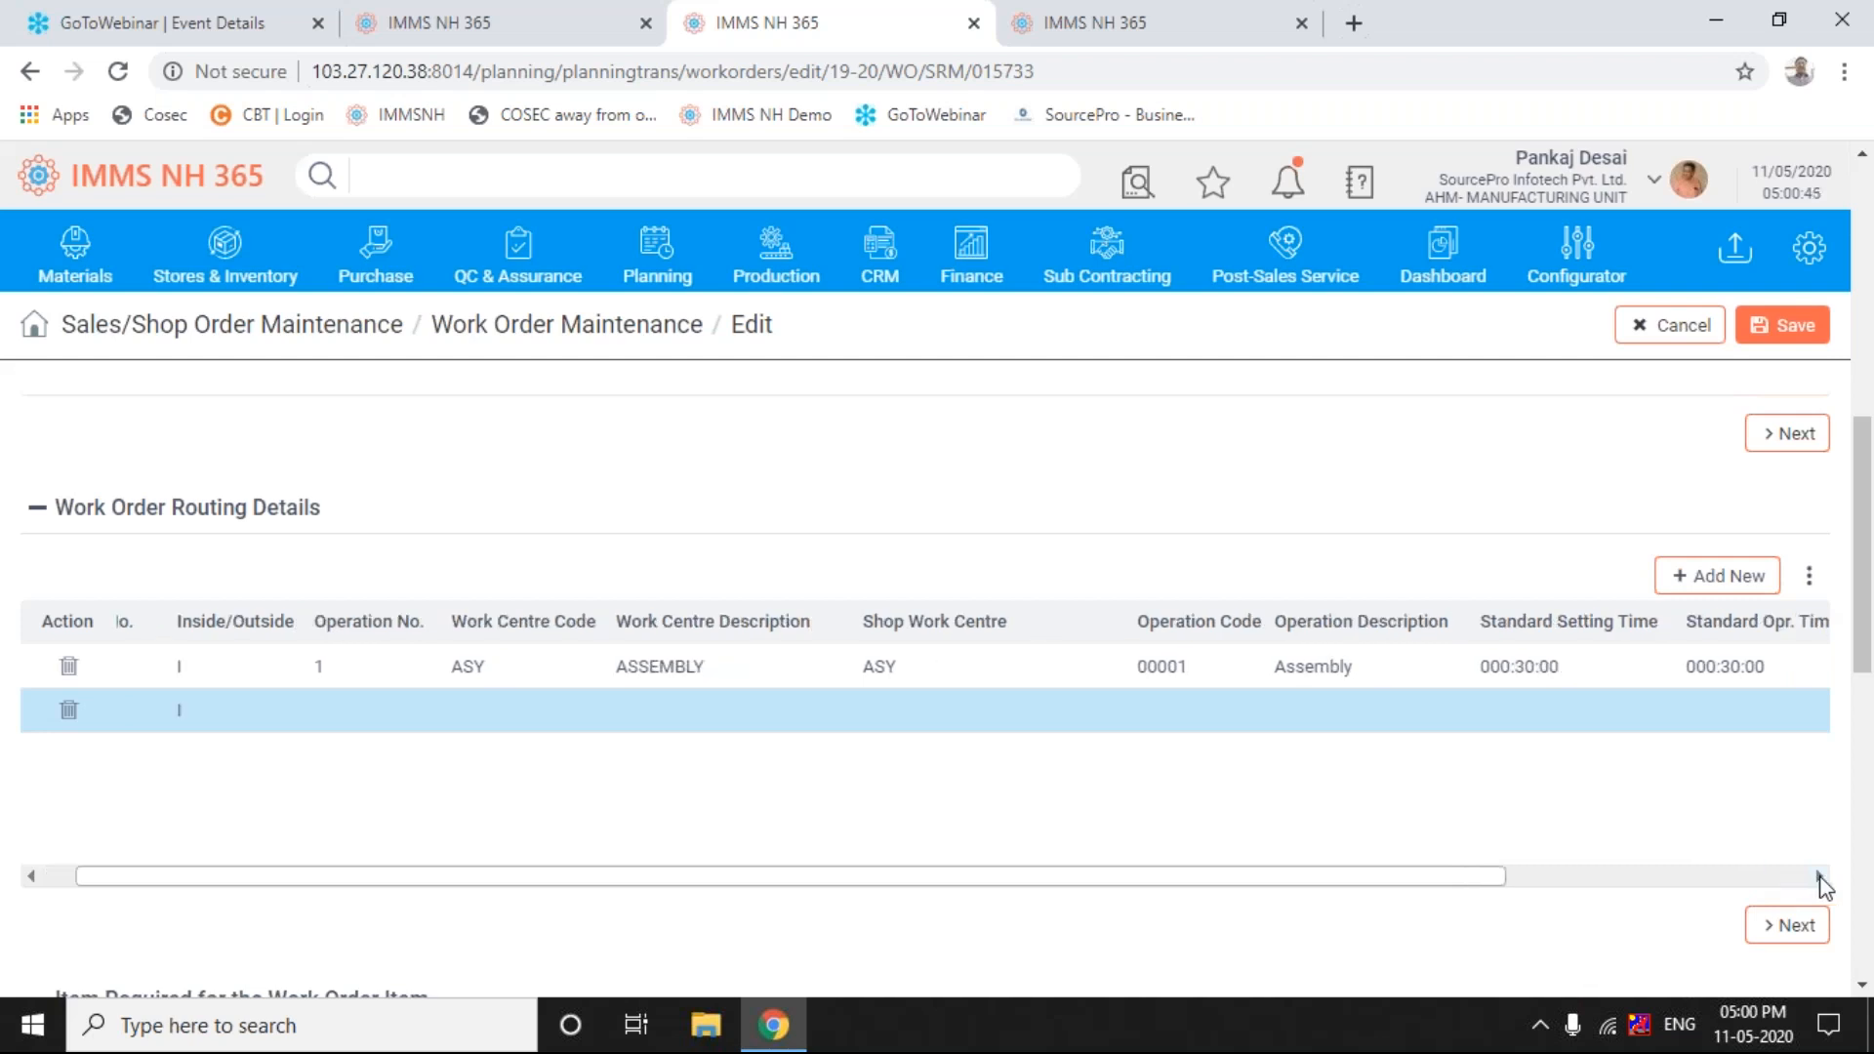
pyautogui.click(1818, 876)
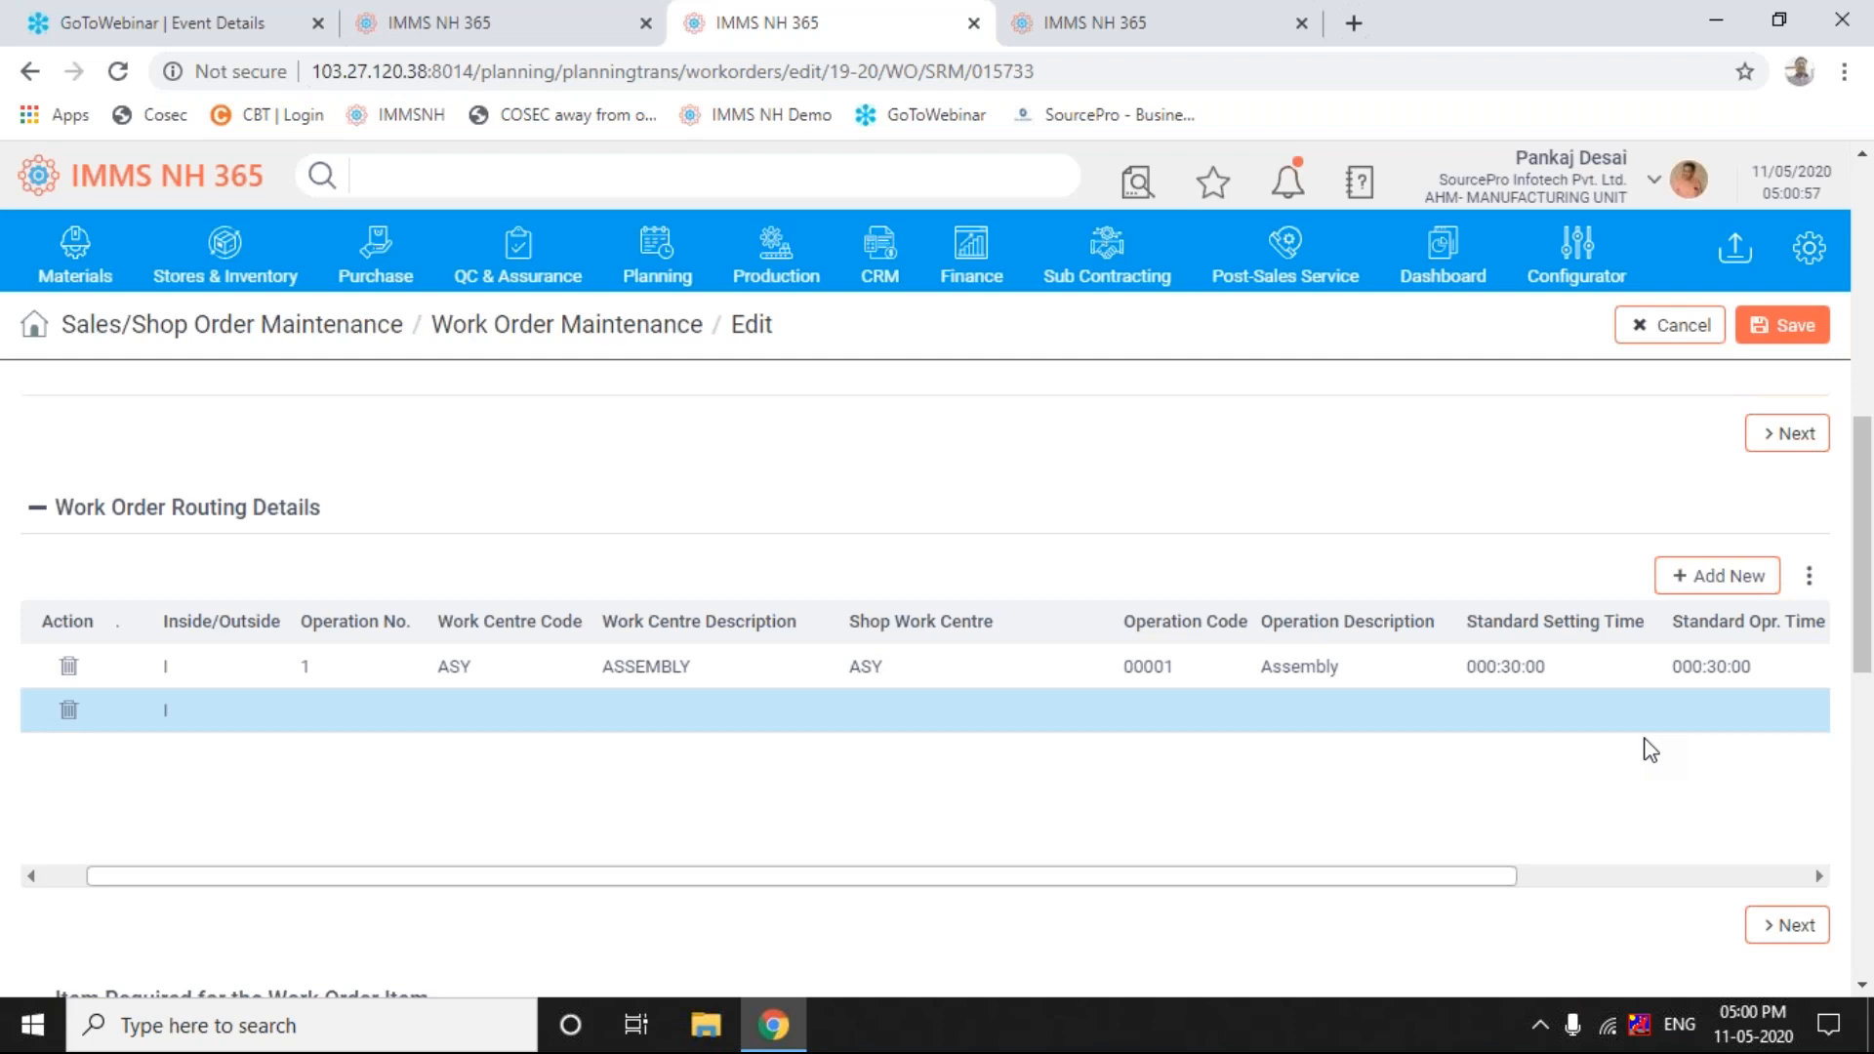
pyautogui.click(1728, 666)
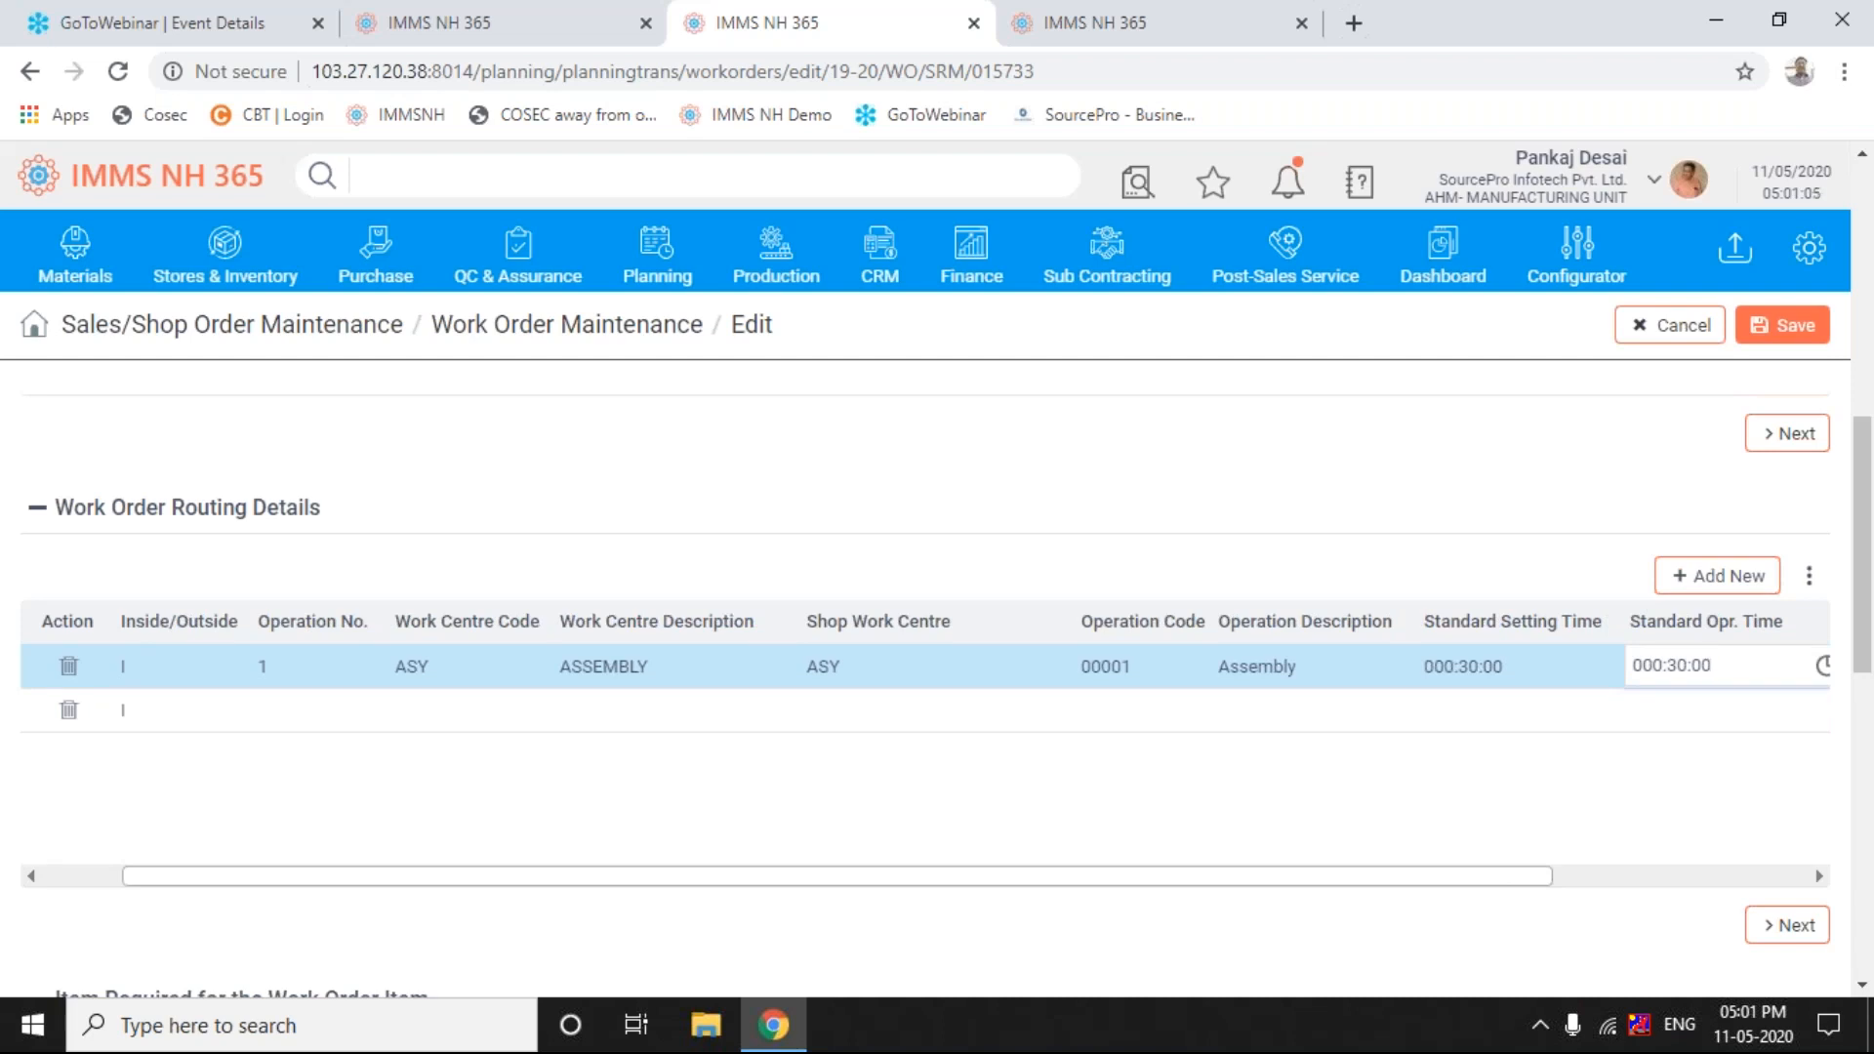
pyautogui.press('Left')
pyautogui.press('Left')
pyautogui.press('BackSpace')
pyautogui.press('BackSpace')
pyautogui.write('45')
pyautogui.press('Return')
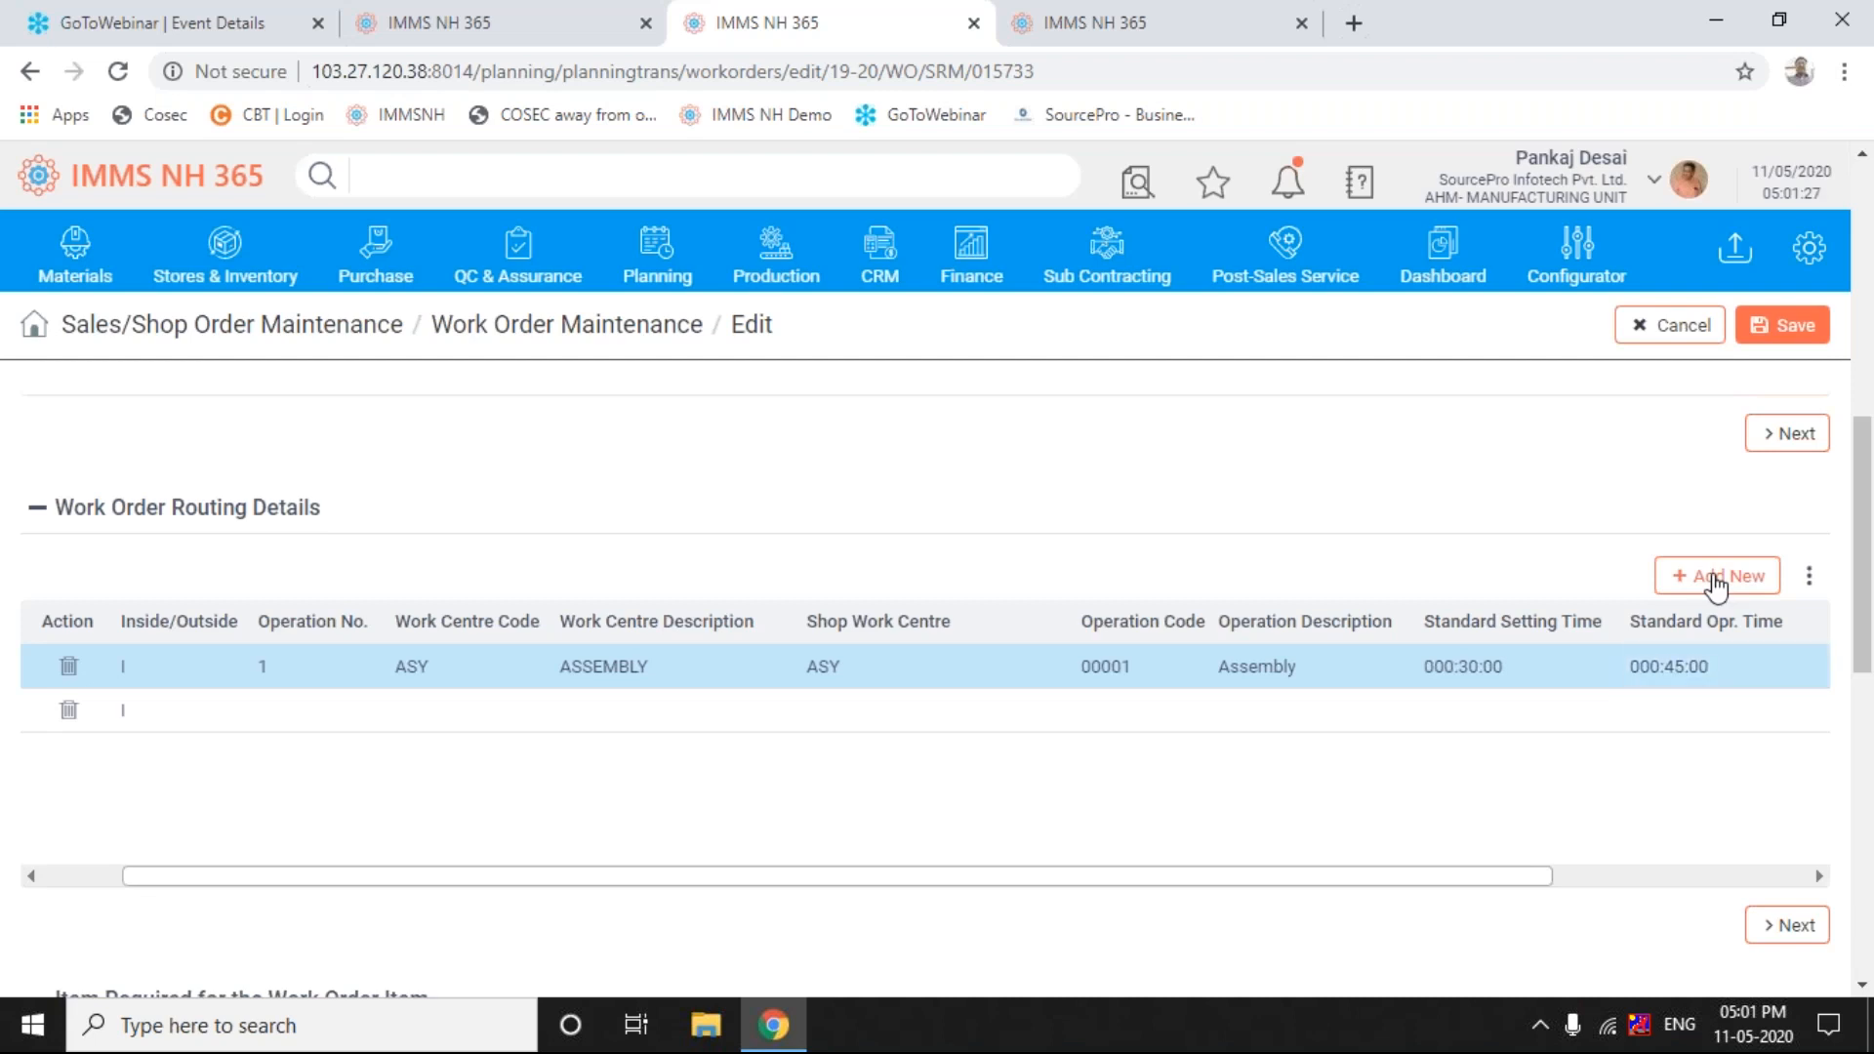
# - Set the Assembly operation's standard setting time to 000:00:00
pyautogui.click(1500, 682)
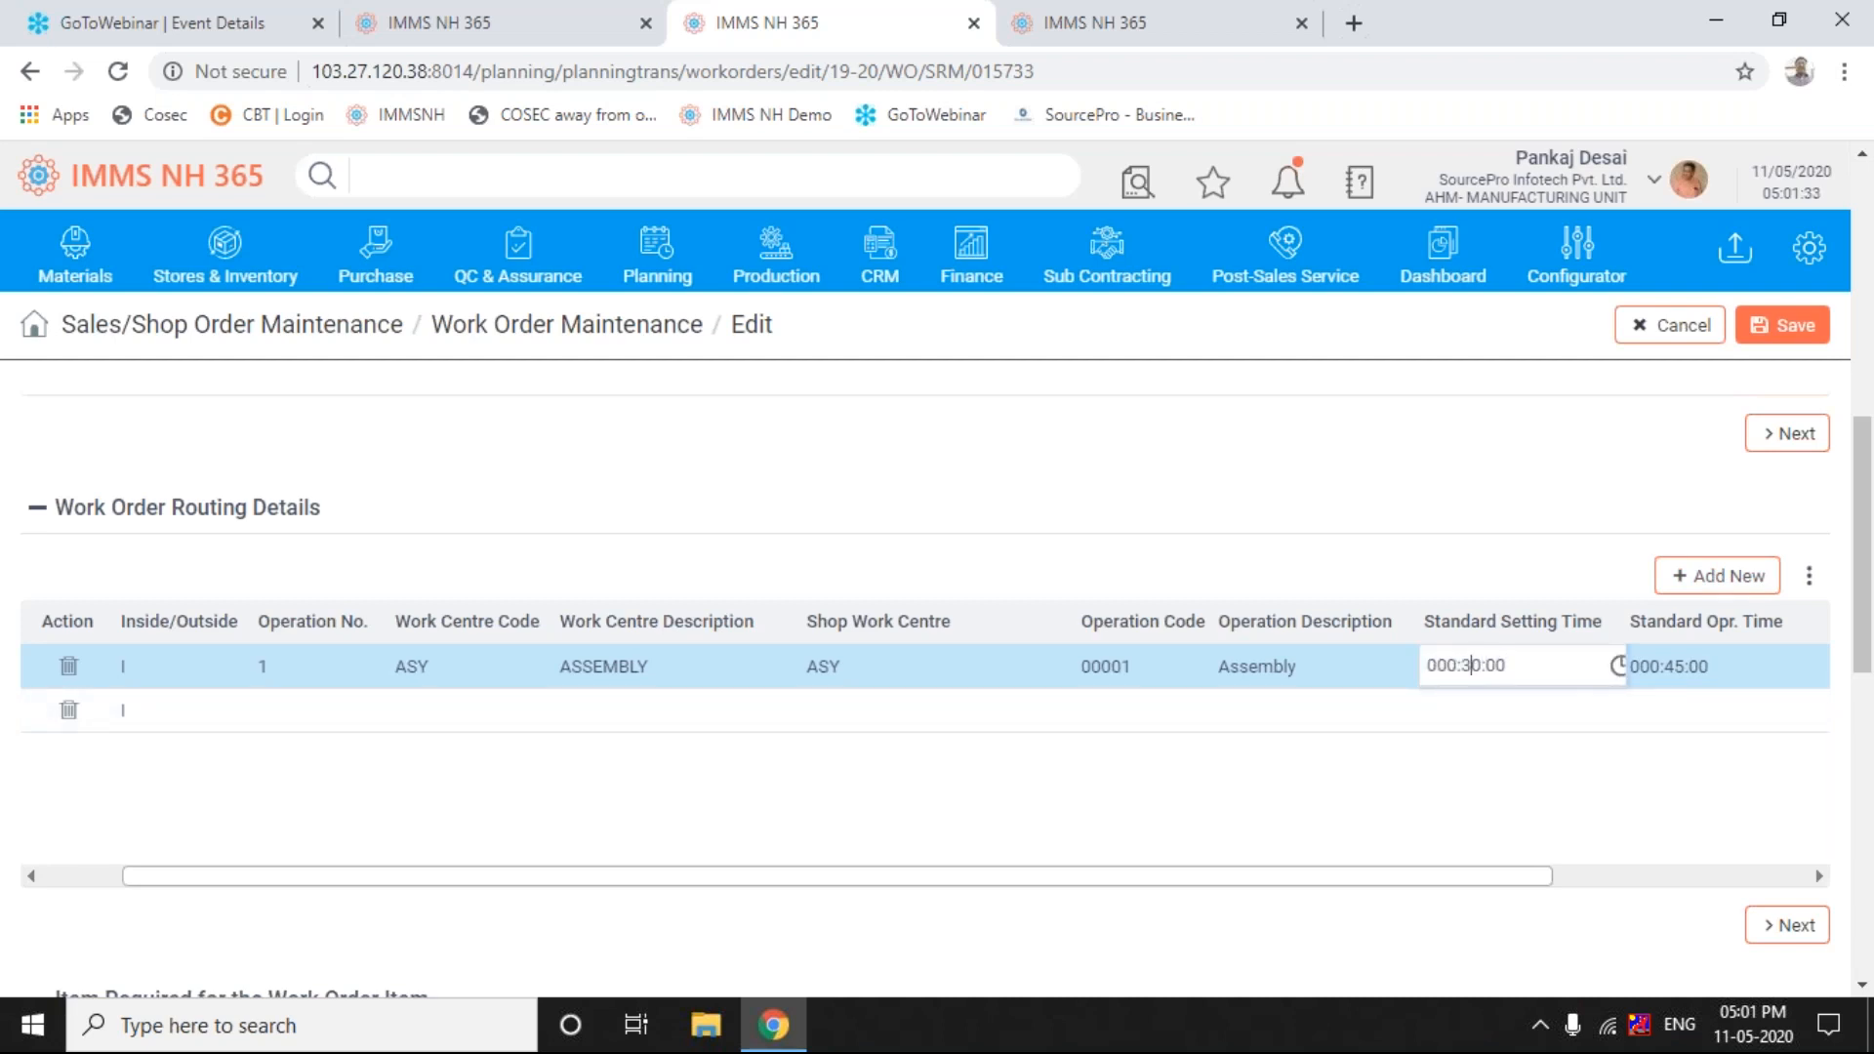
pyautogui.press('BackSpace')
pyautogui.write('0')
pyautogui.press('Return')
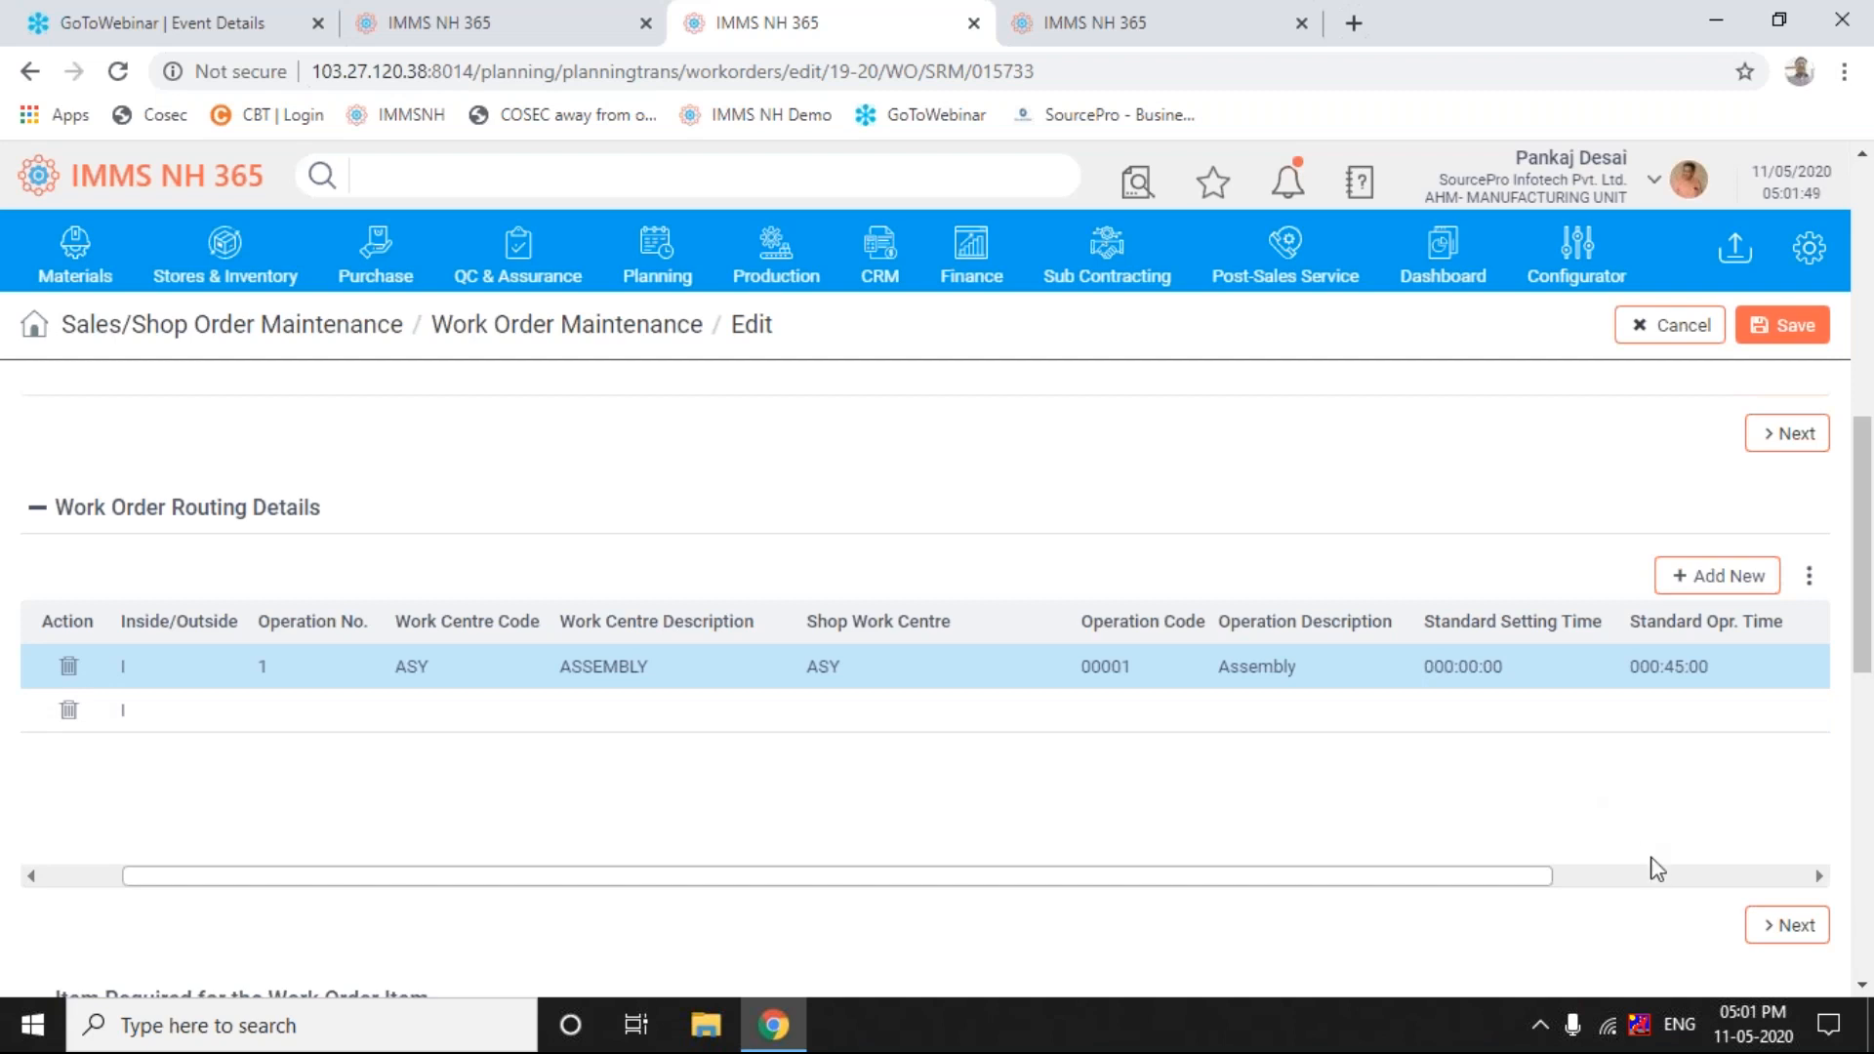
# - Check the QC Required and excess time columns of the routing, then review the Work Order Detail and SJO Detail sections
pyautogui.hscroll(1, 1677, 873)
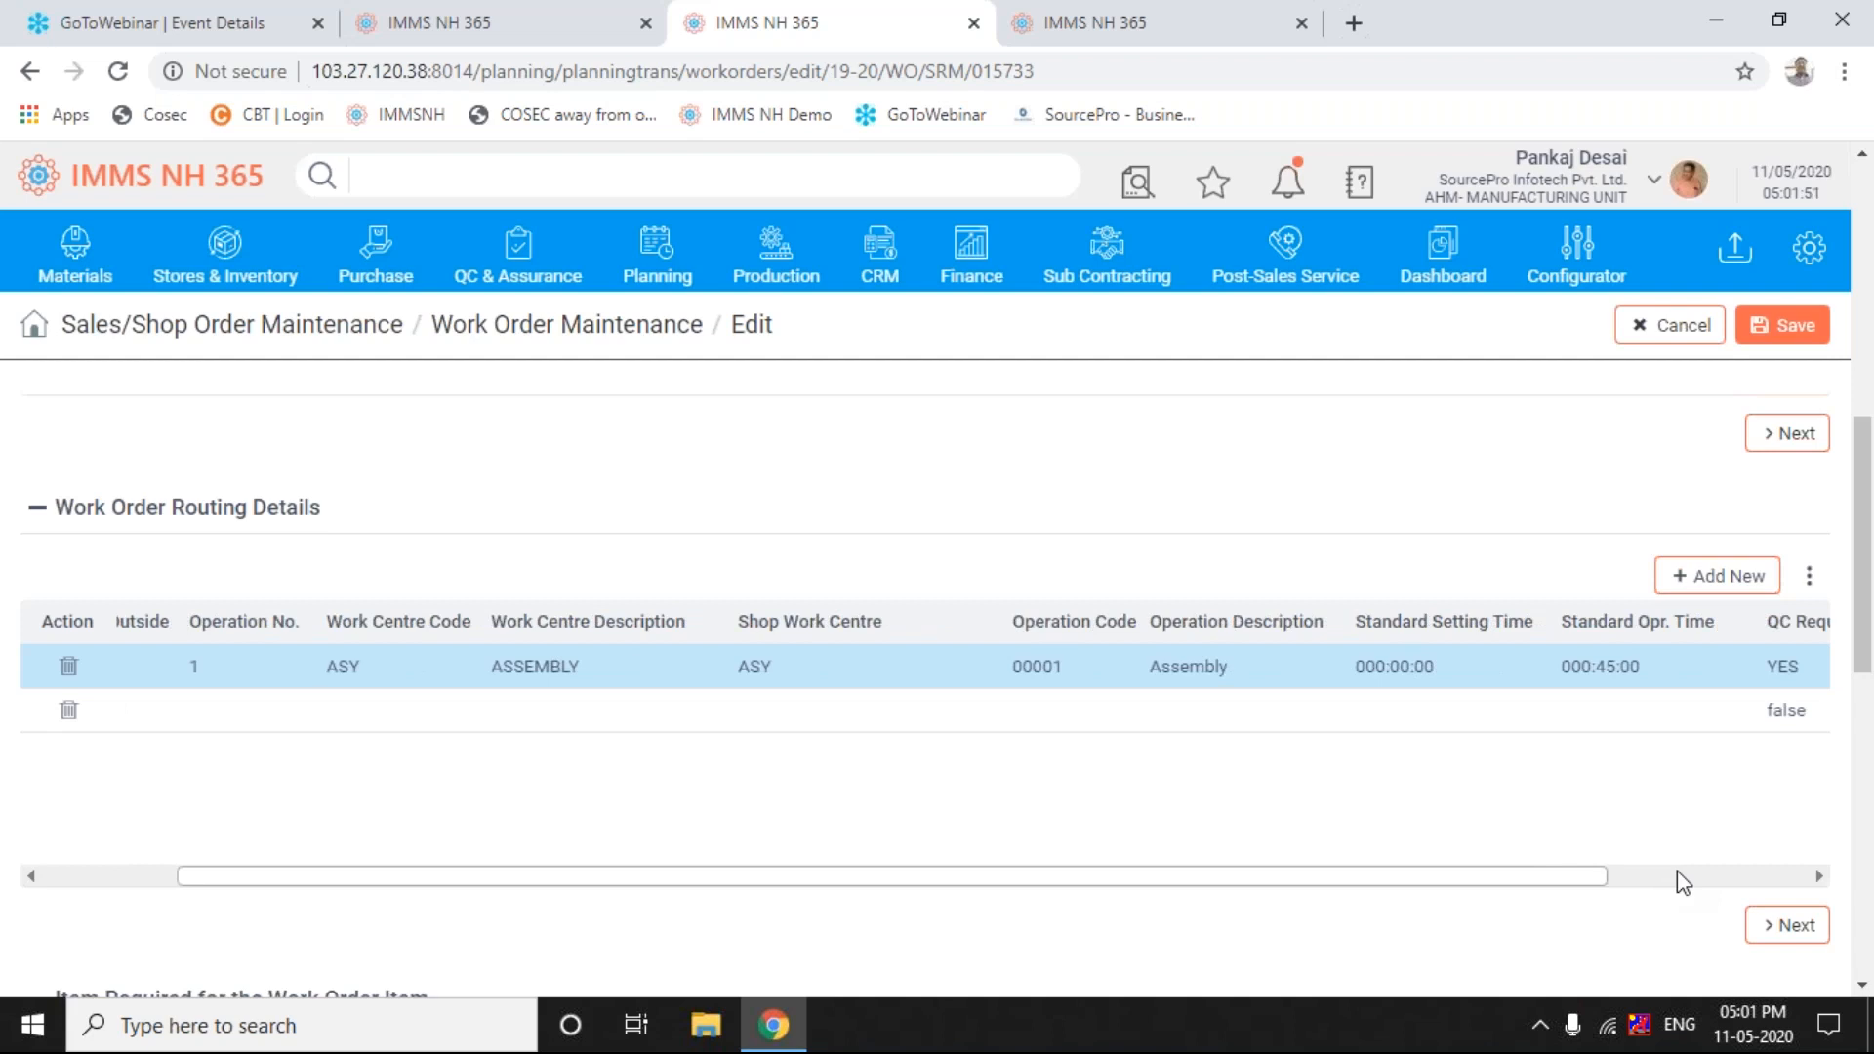
pyautogui.hscroll(1, 1677, 870)
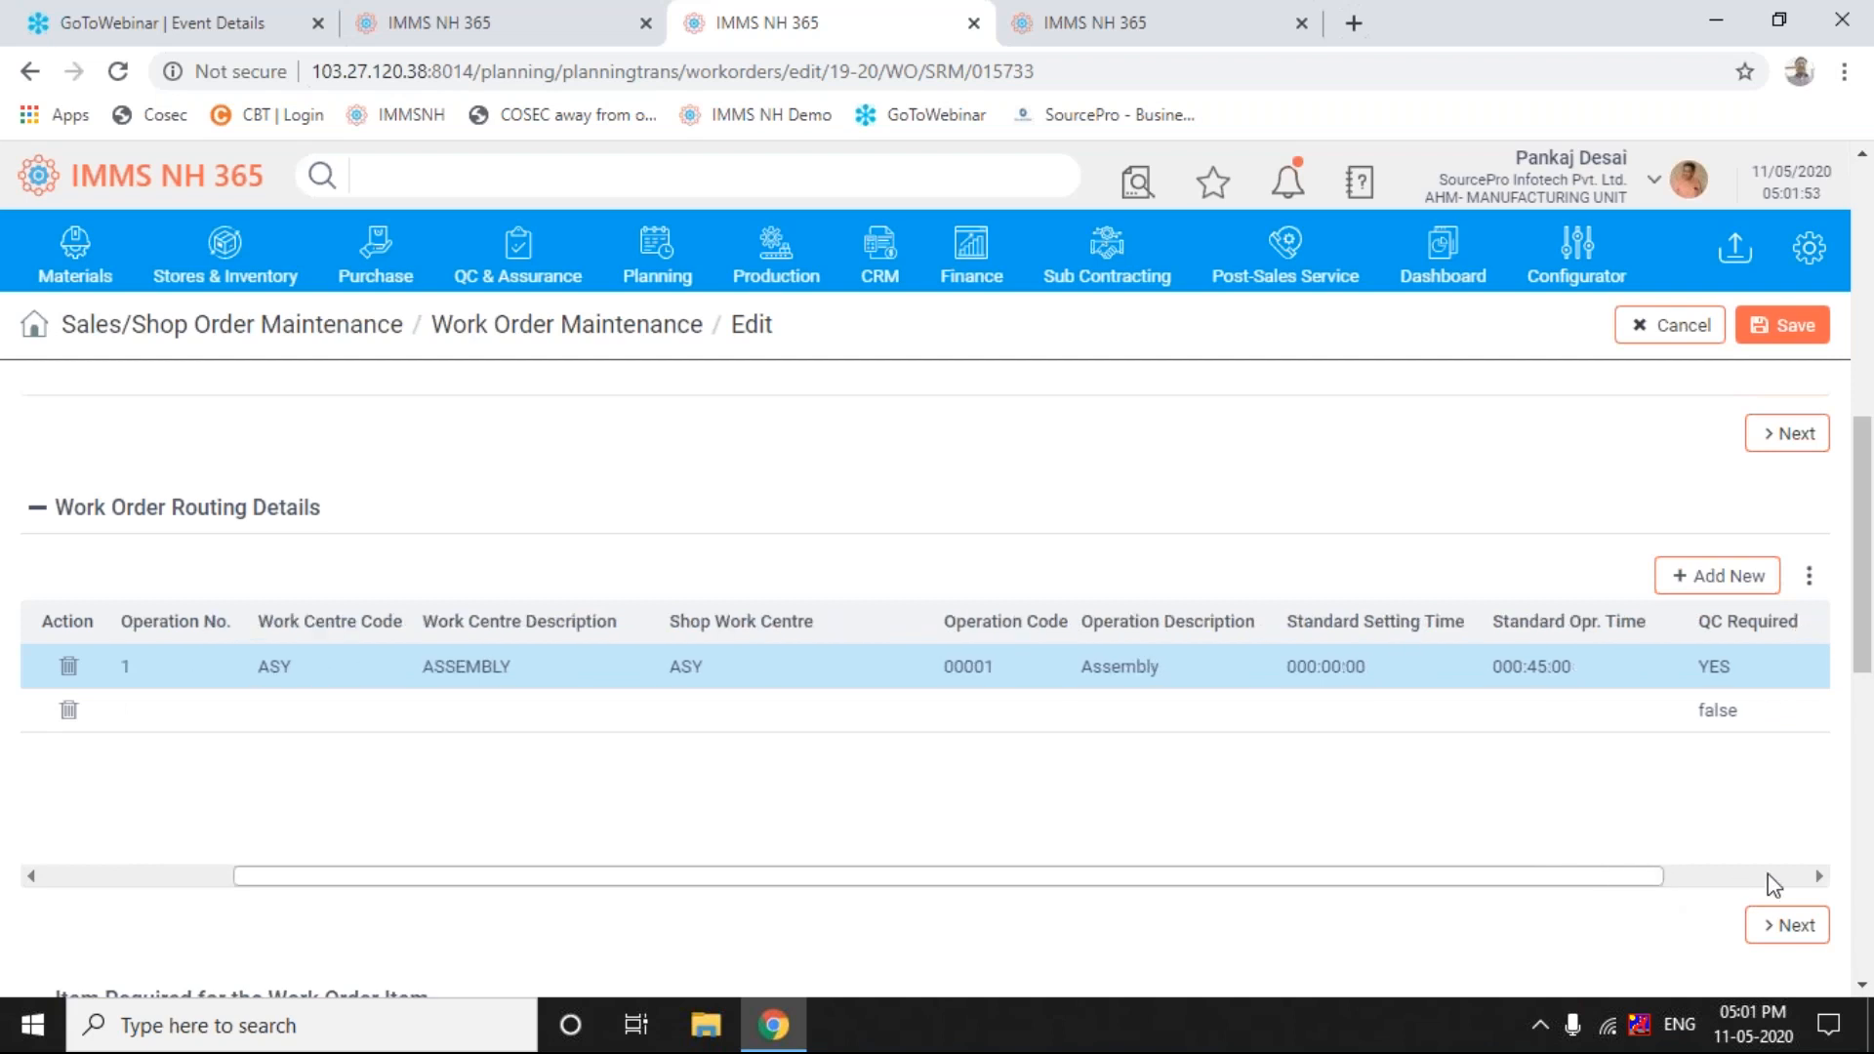
pyautogui.hscroll(2, 1780, 885)
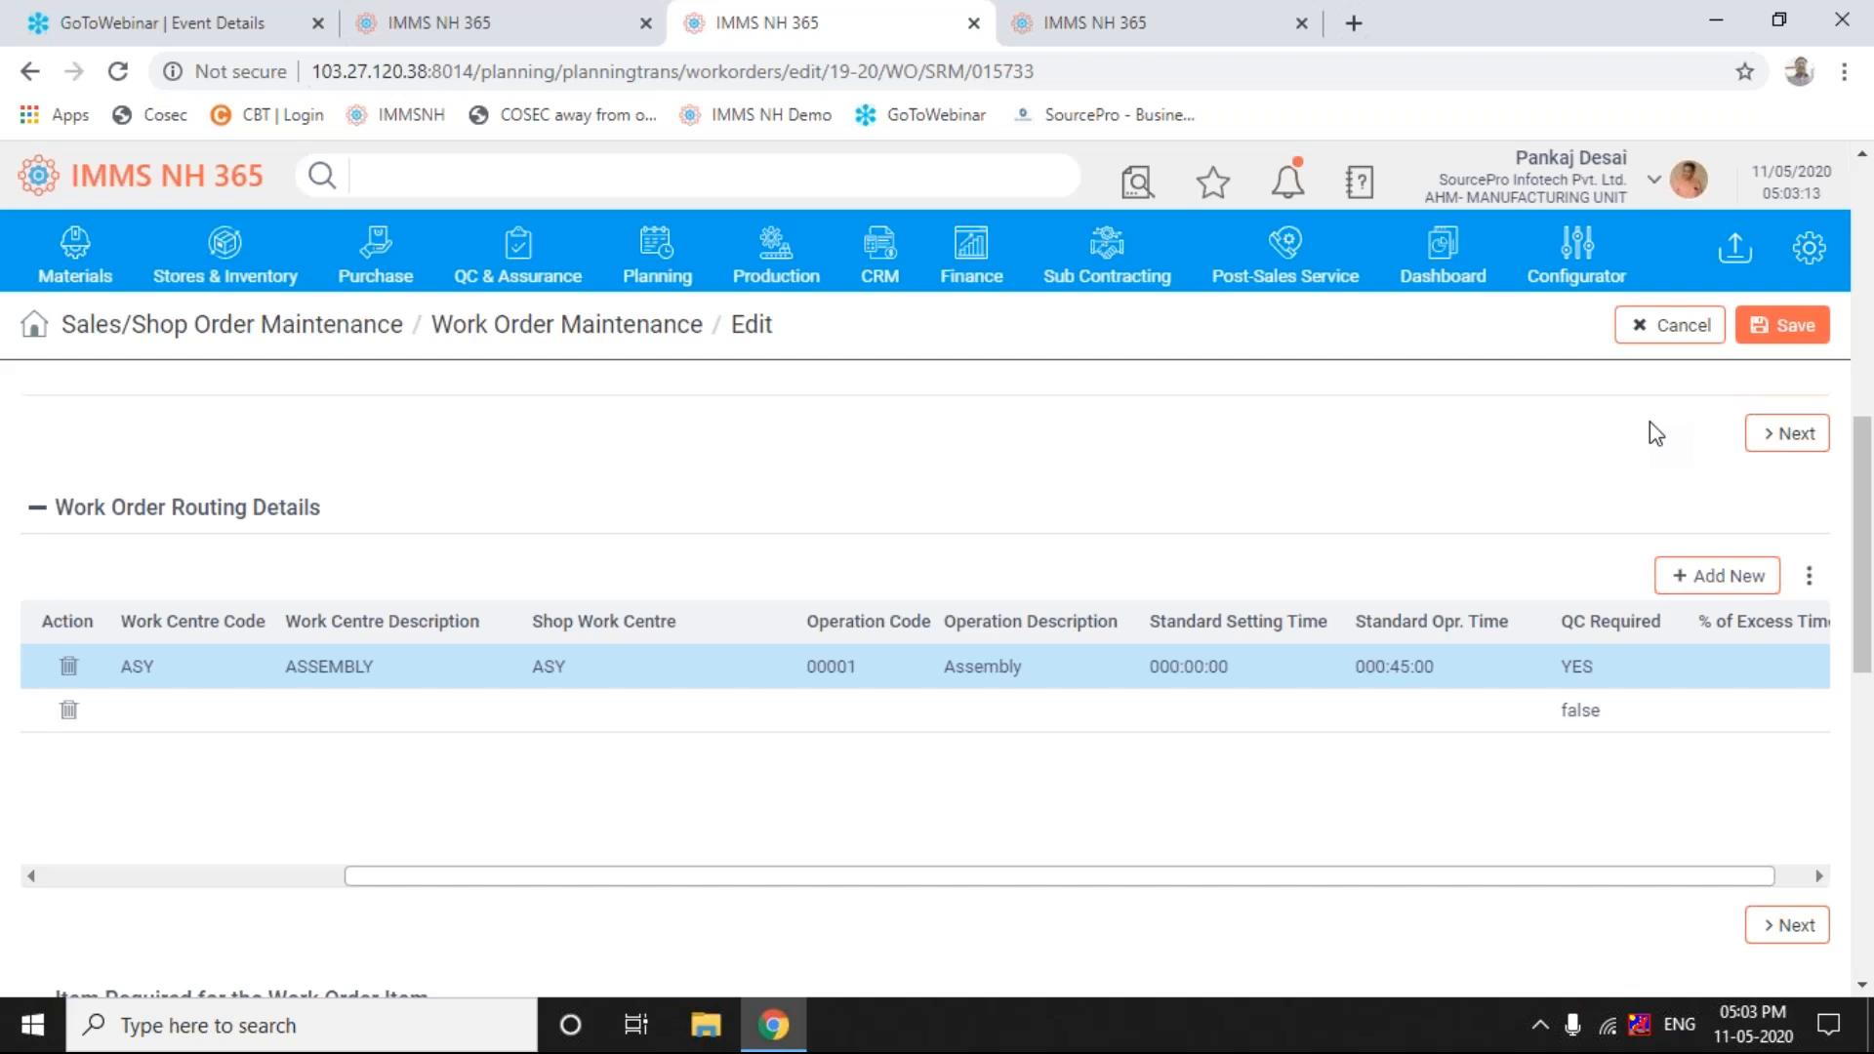
pyautogui.moveTo(1866, 550); pyautogui.dragTo(1862, 337)
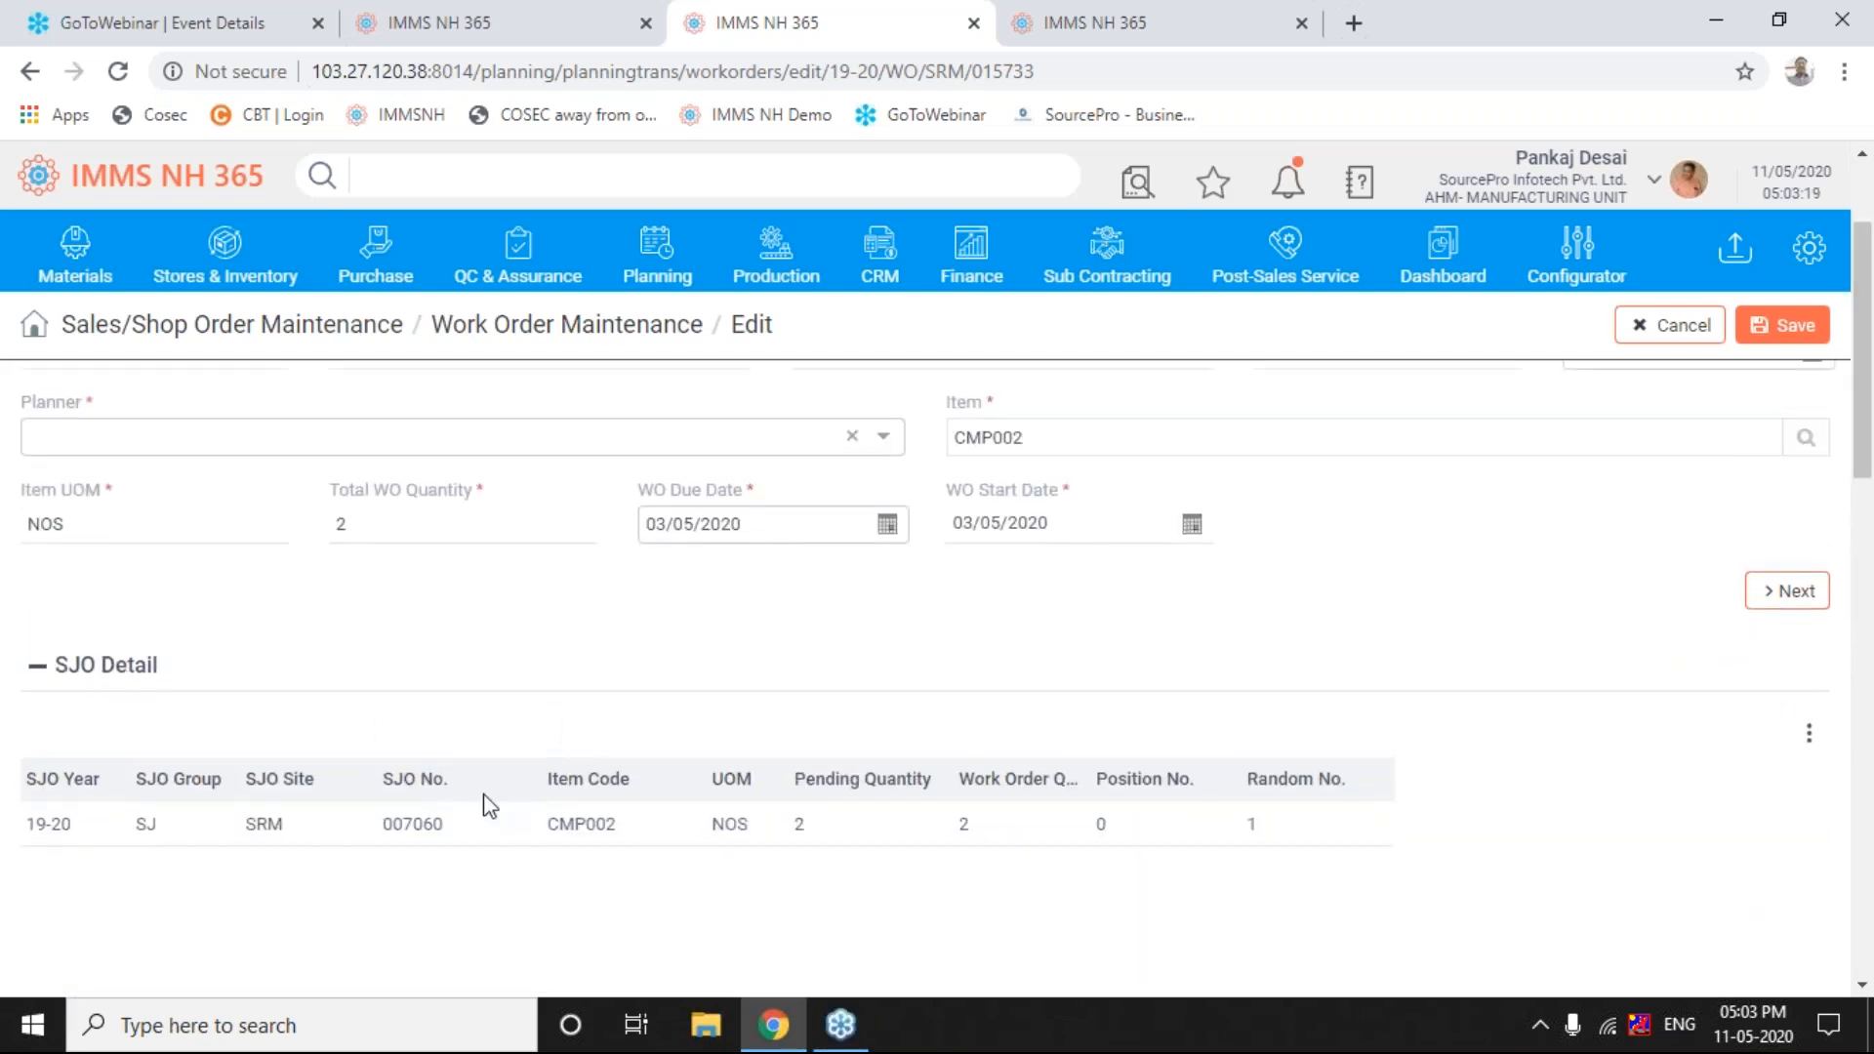
pyautogui.moveTo(1862, 493); pyautogui.dragTo(1865, 430)
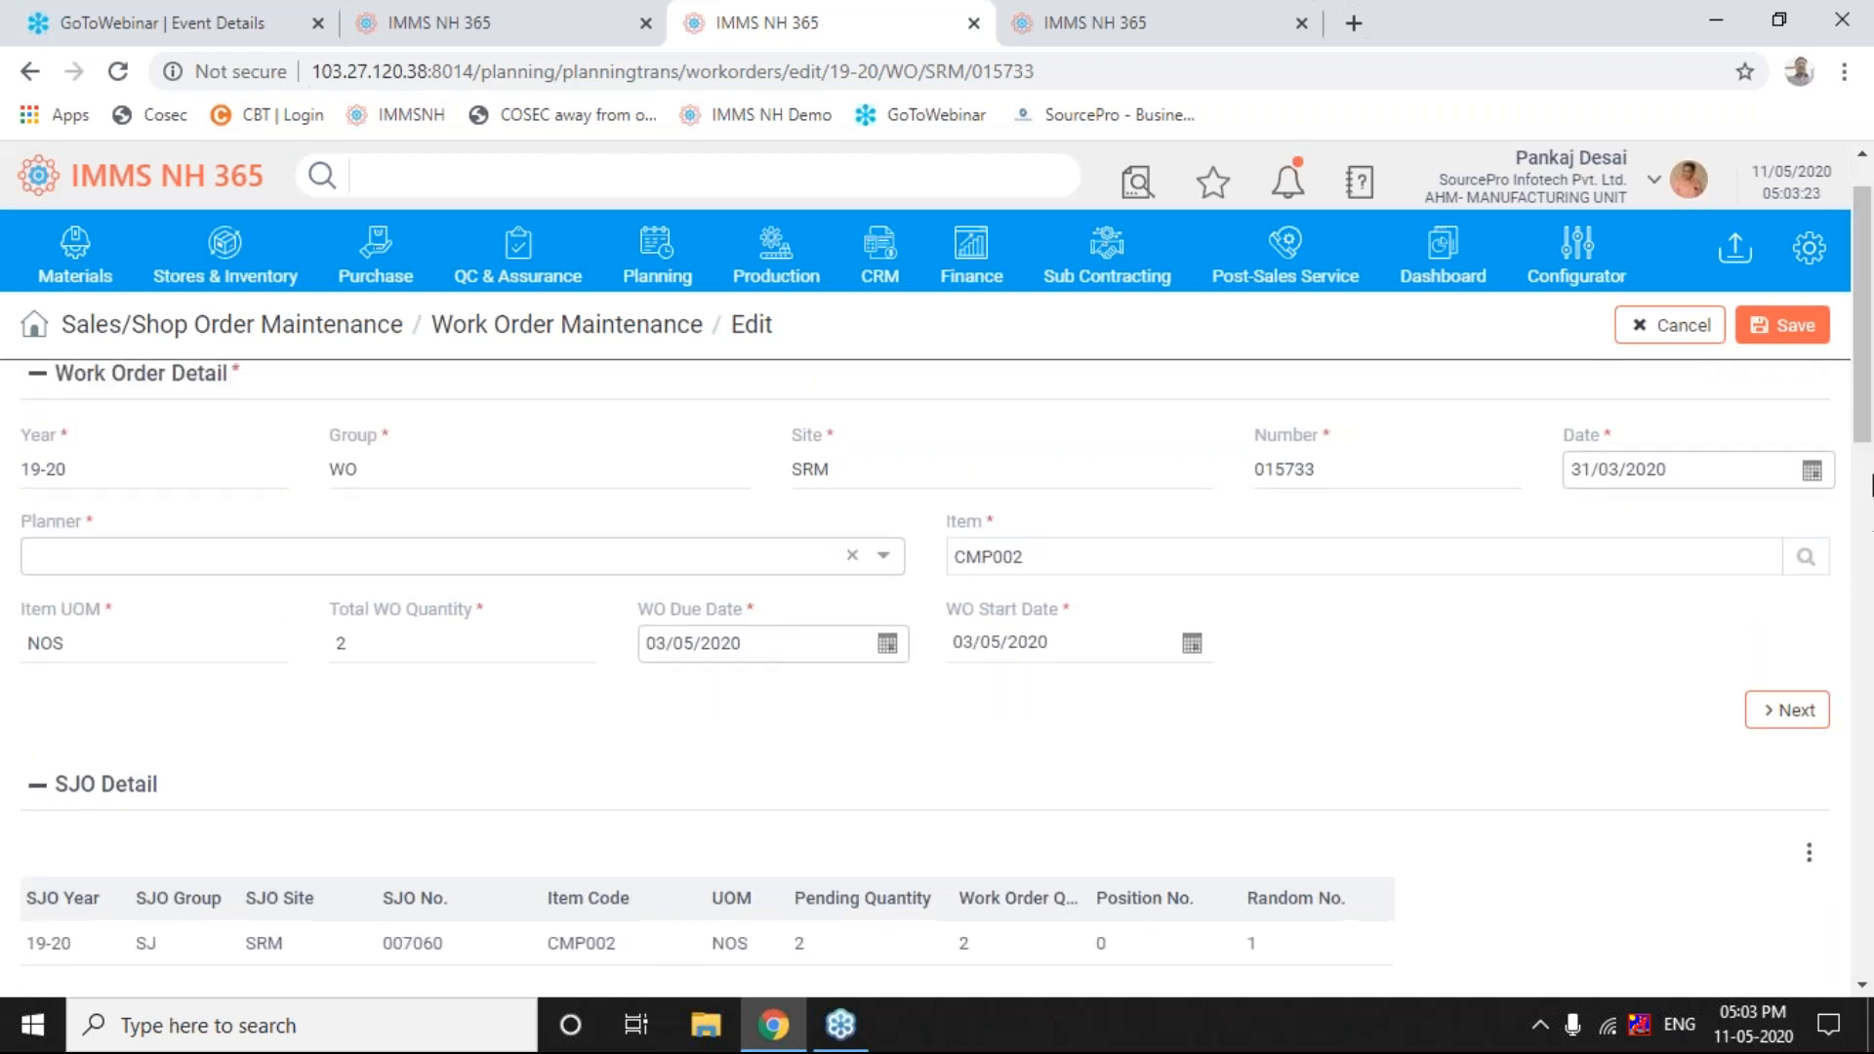
pyautogui.moveTo(1864, 449); pyautogui.dragTo(1870, 702)
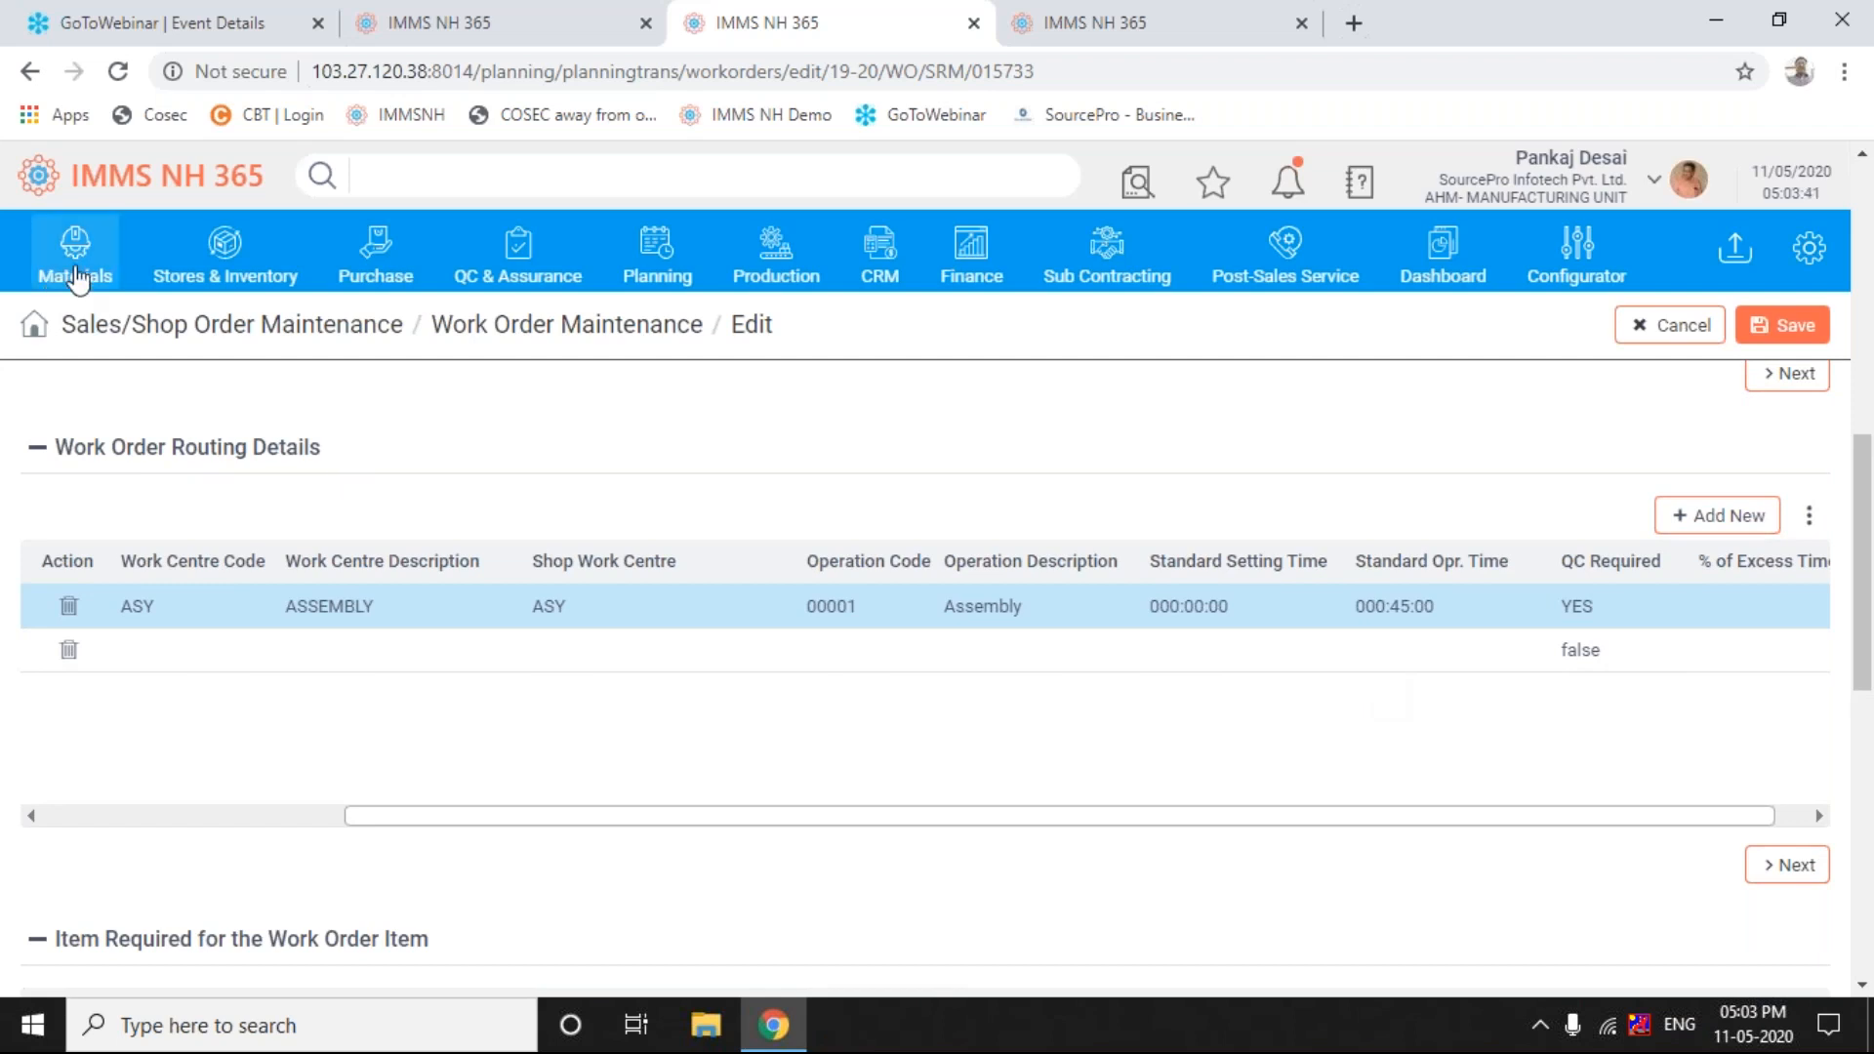
# - Open the Process Sheet Master list in a separate browser tab and search it for item CMP002
pyautogui.click(78, 280)
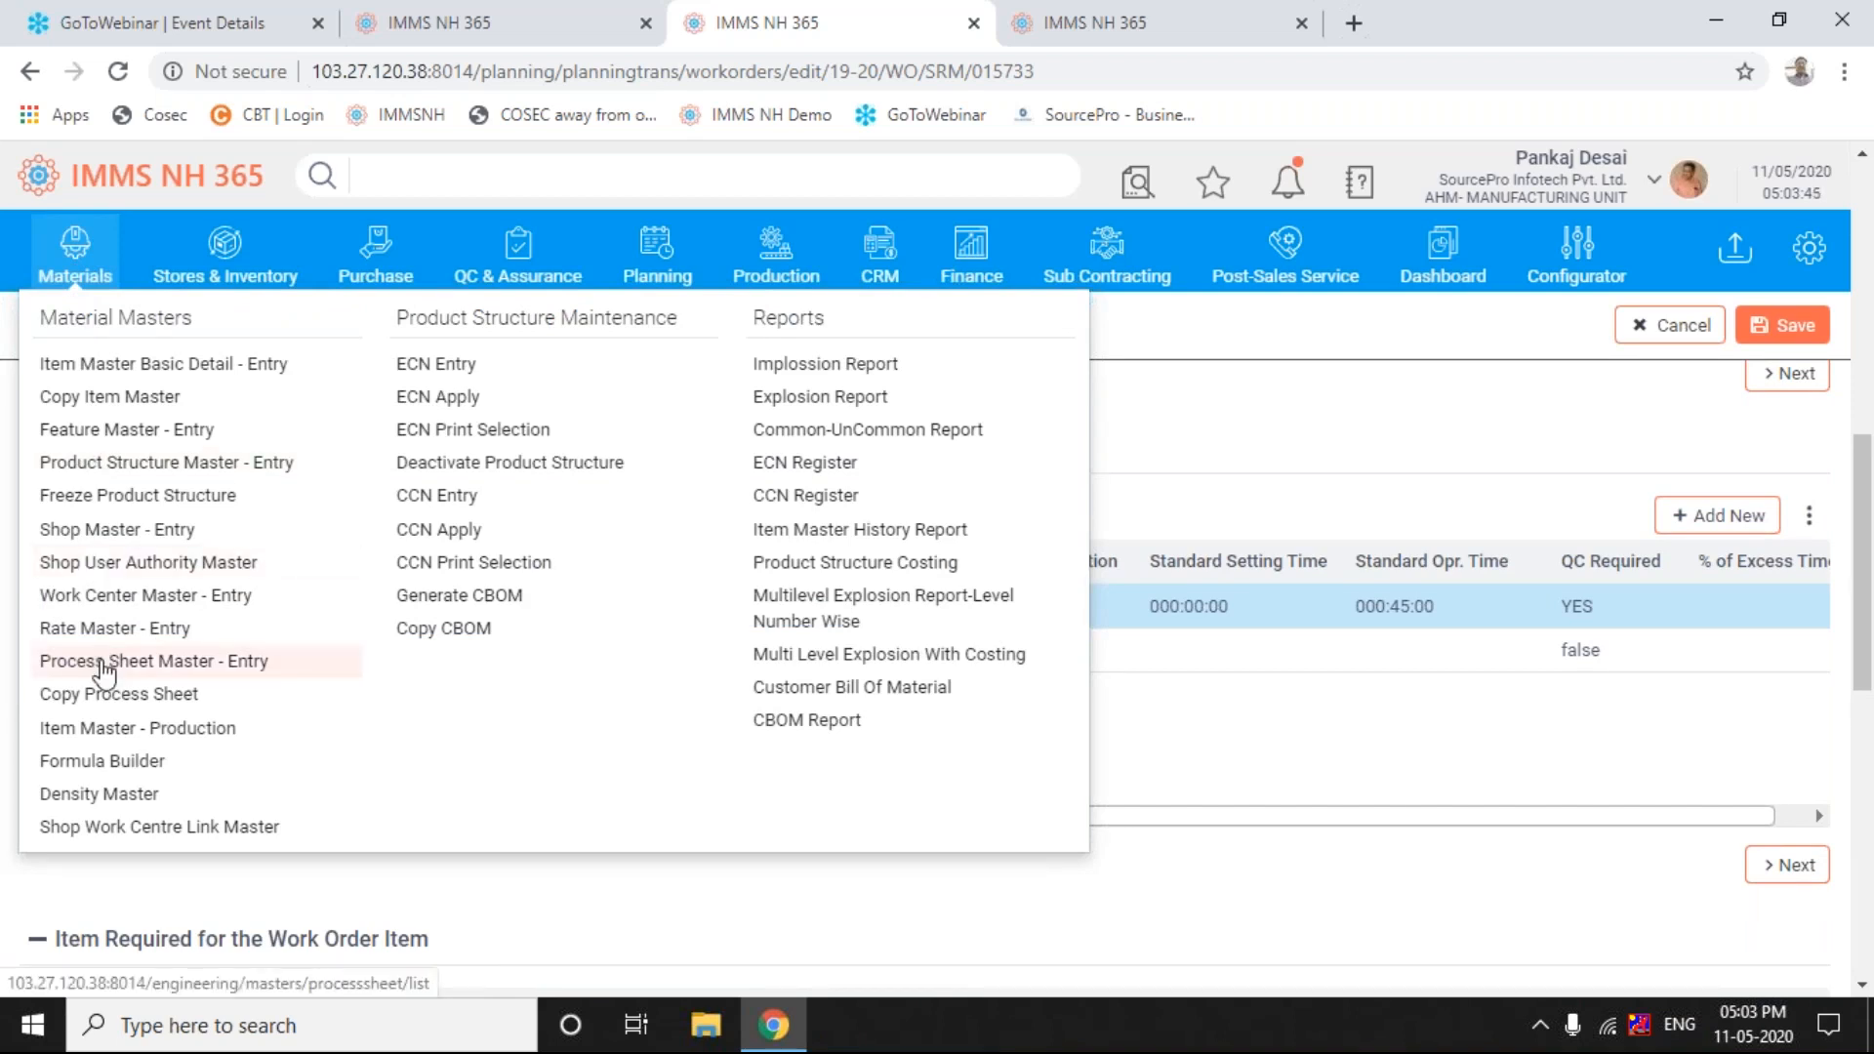
pyautogui.rightClick(103, 672)
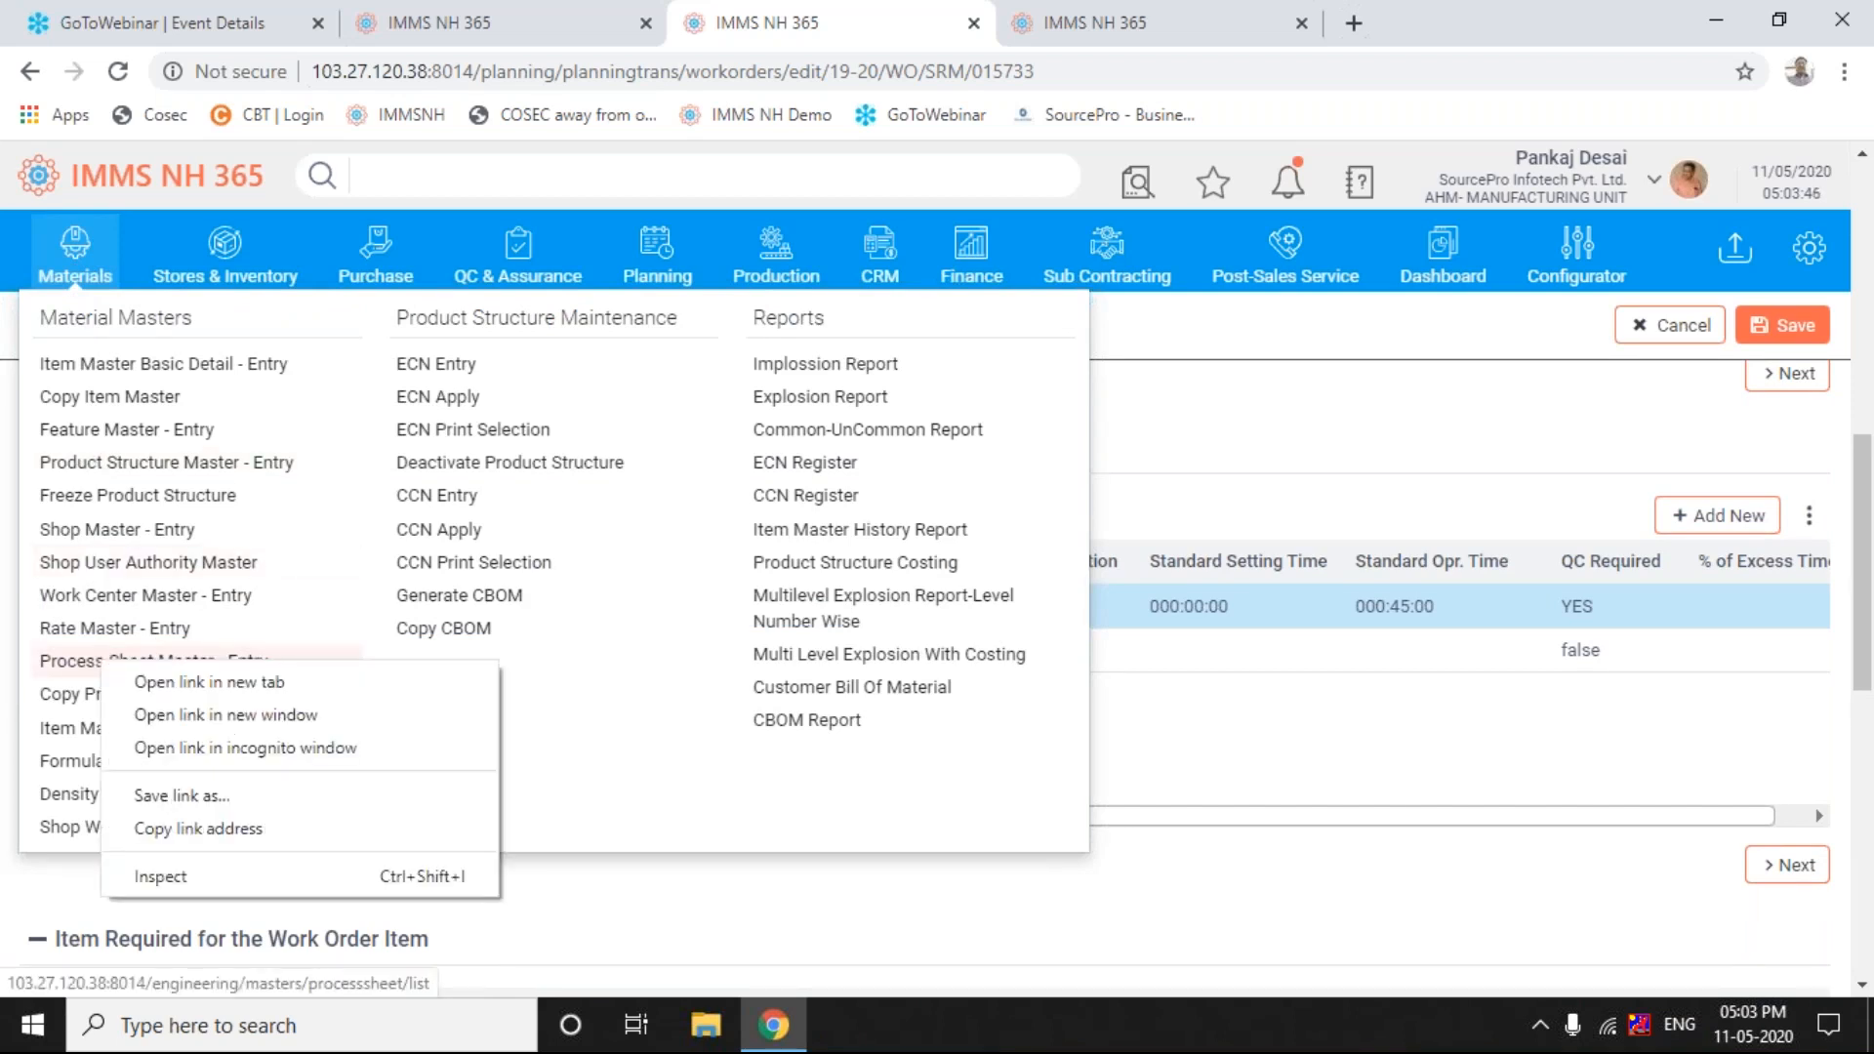
pyautogui.click(183, 682)
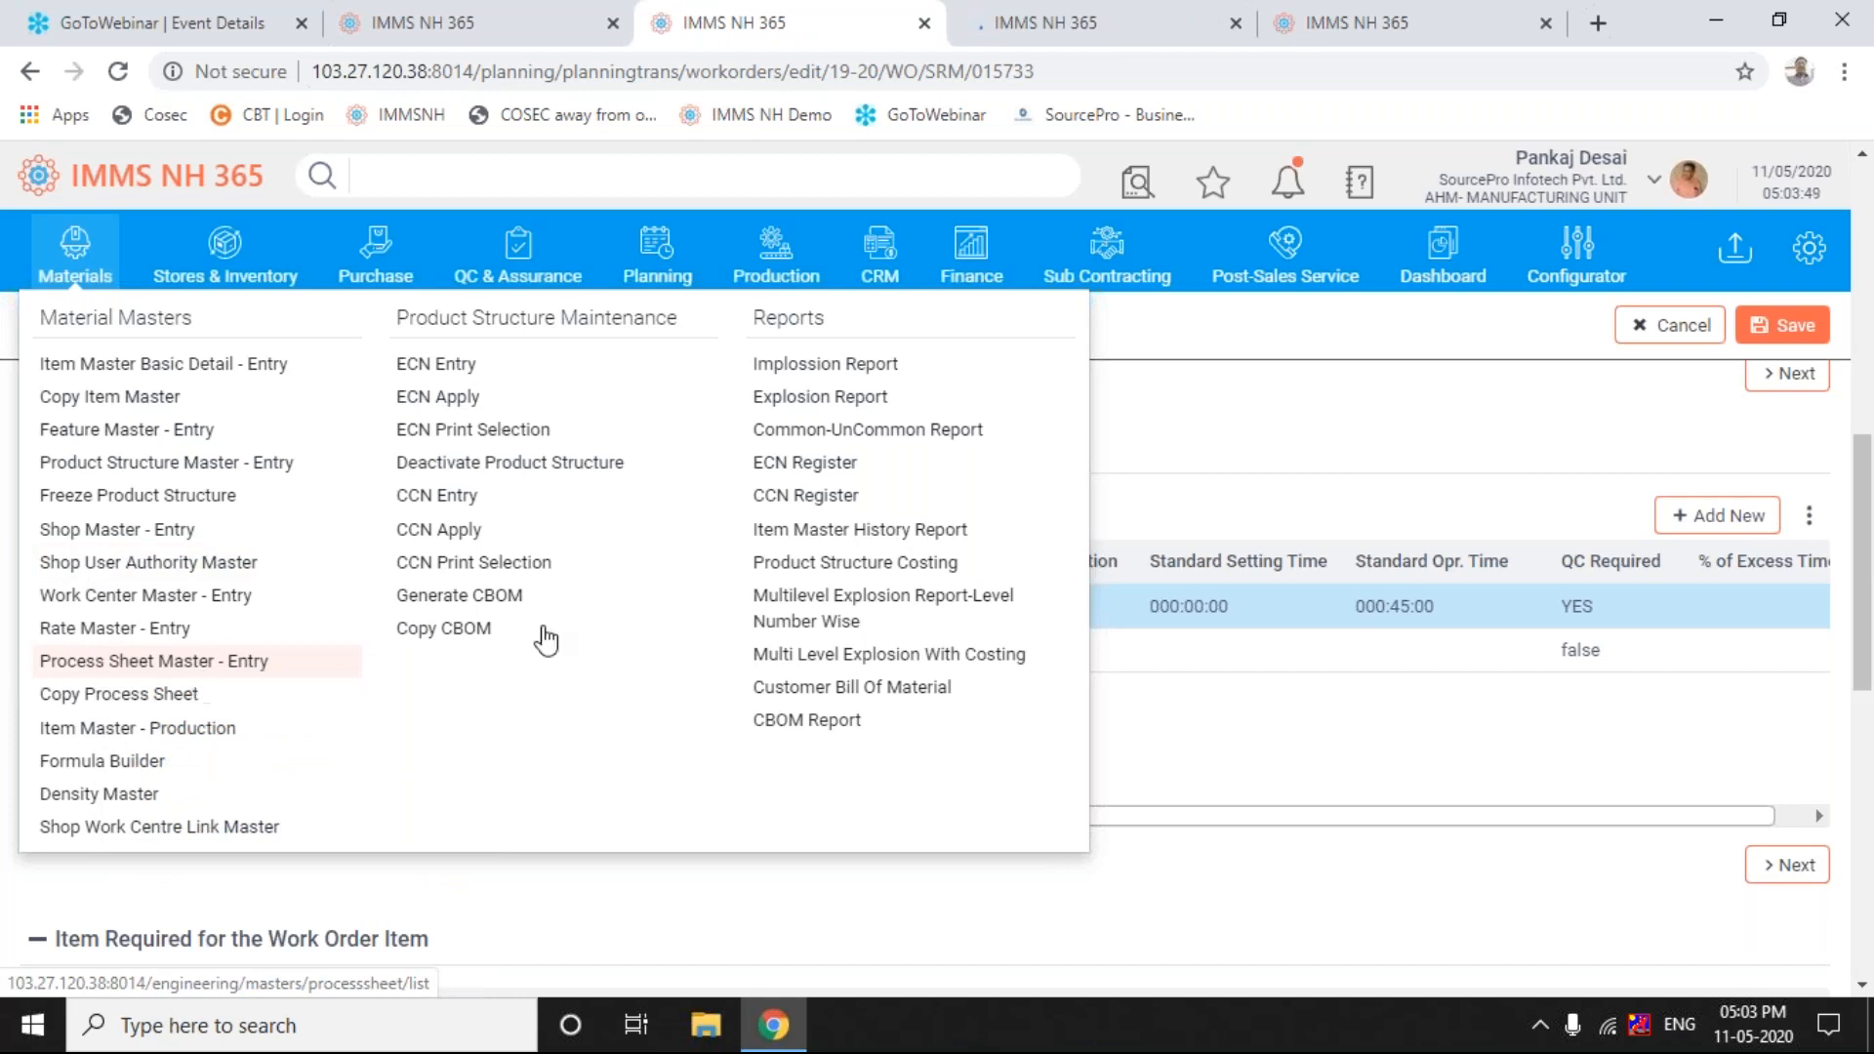
pyautogui.click(1037, 23)
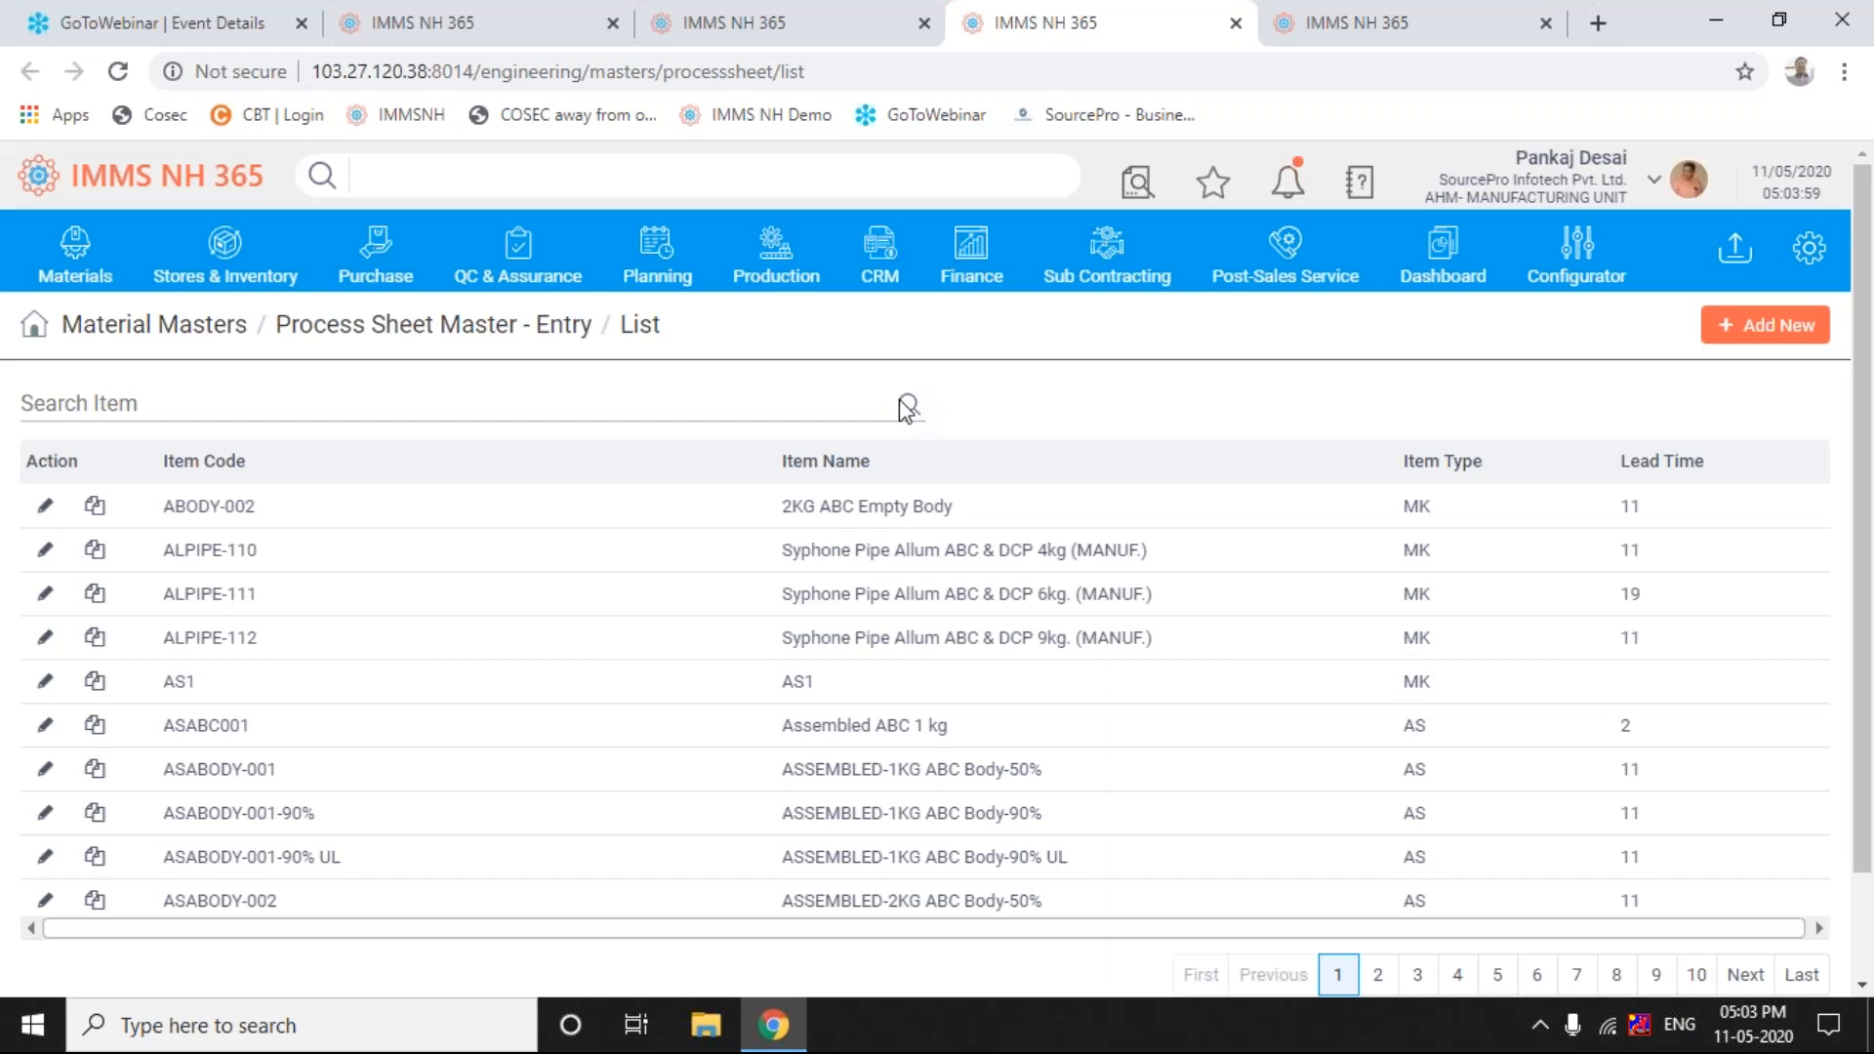
pyautogui.click(766, 410)
pyautogui.write('cmp002')
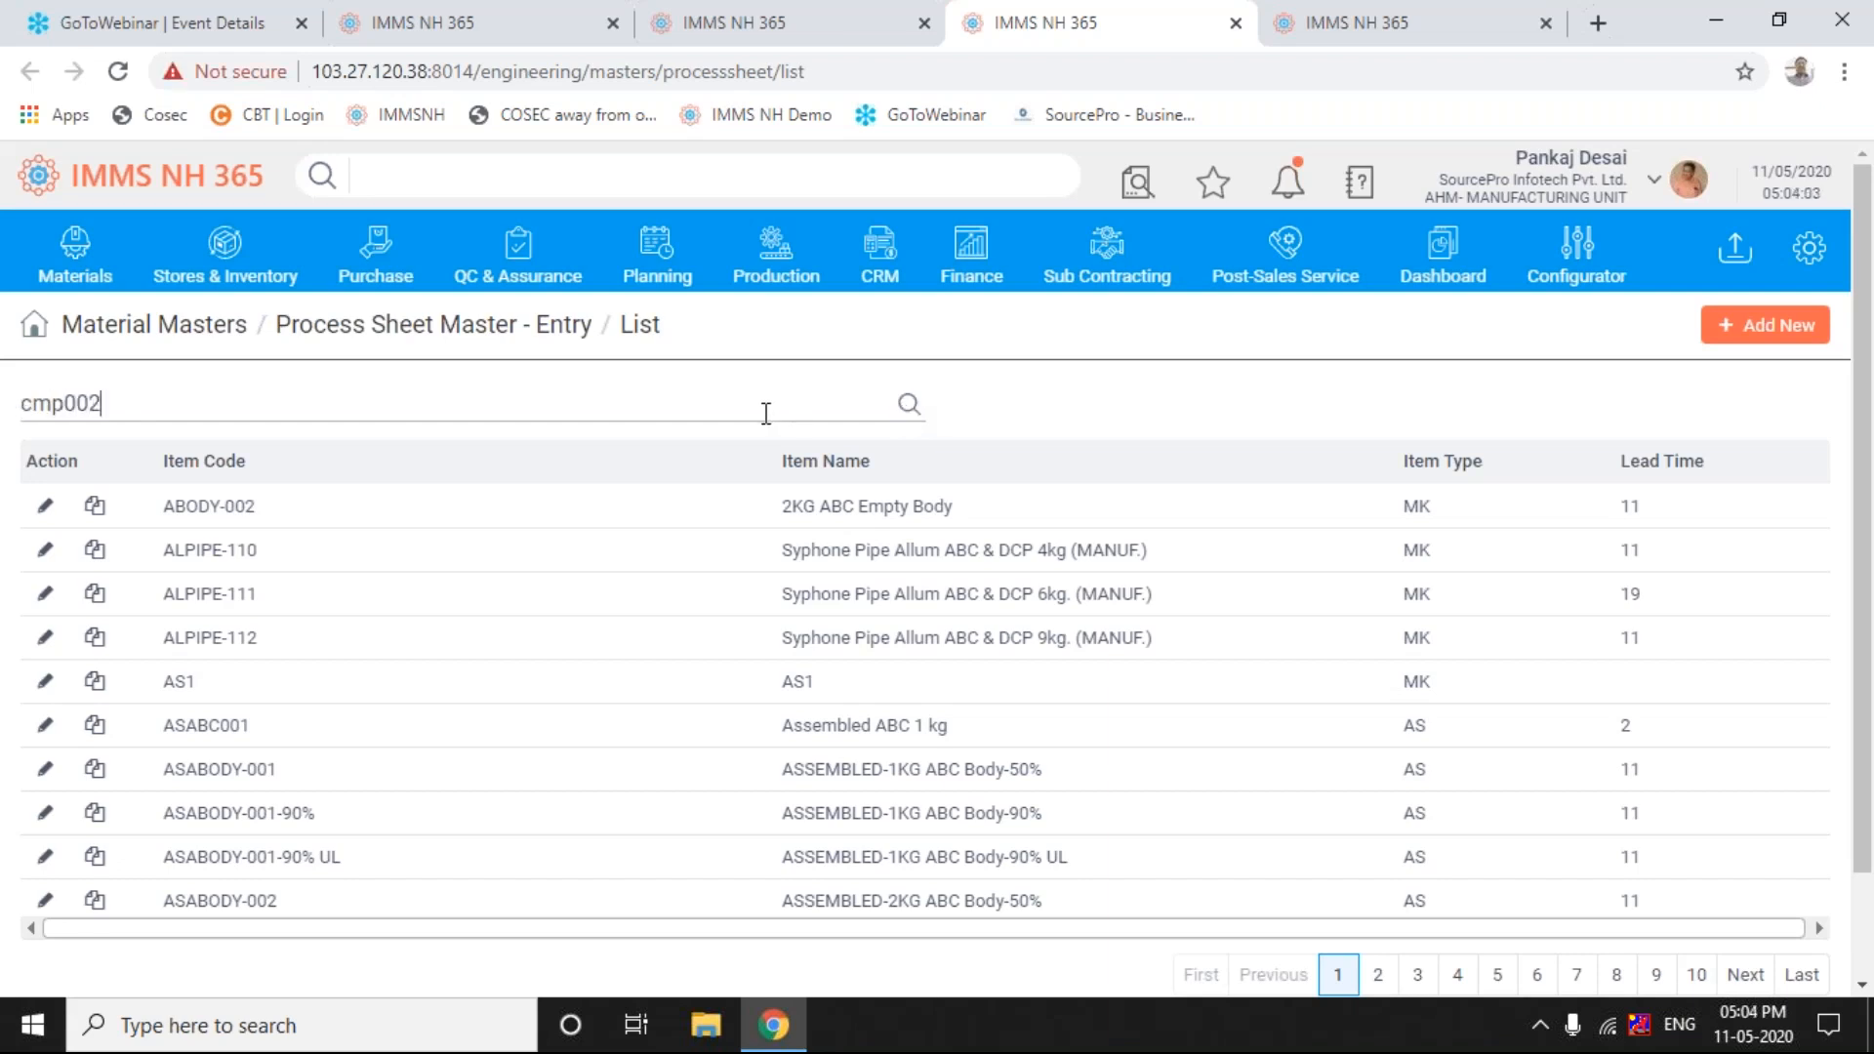
pyautogui.press('Return')
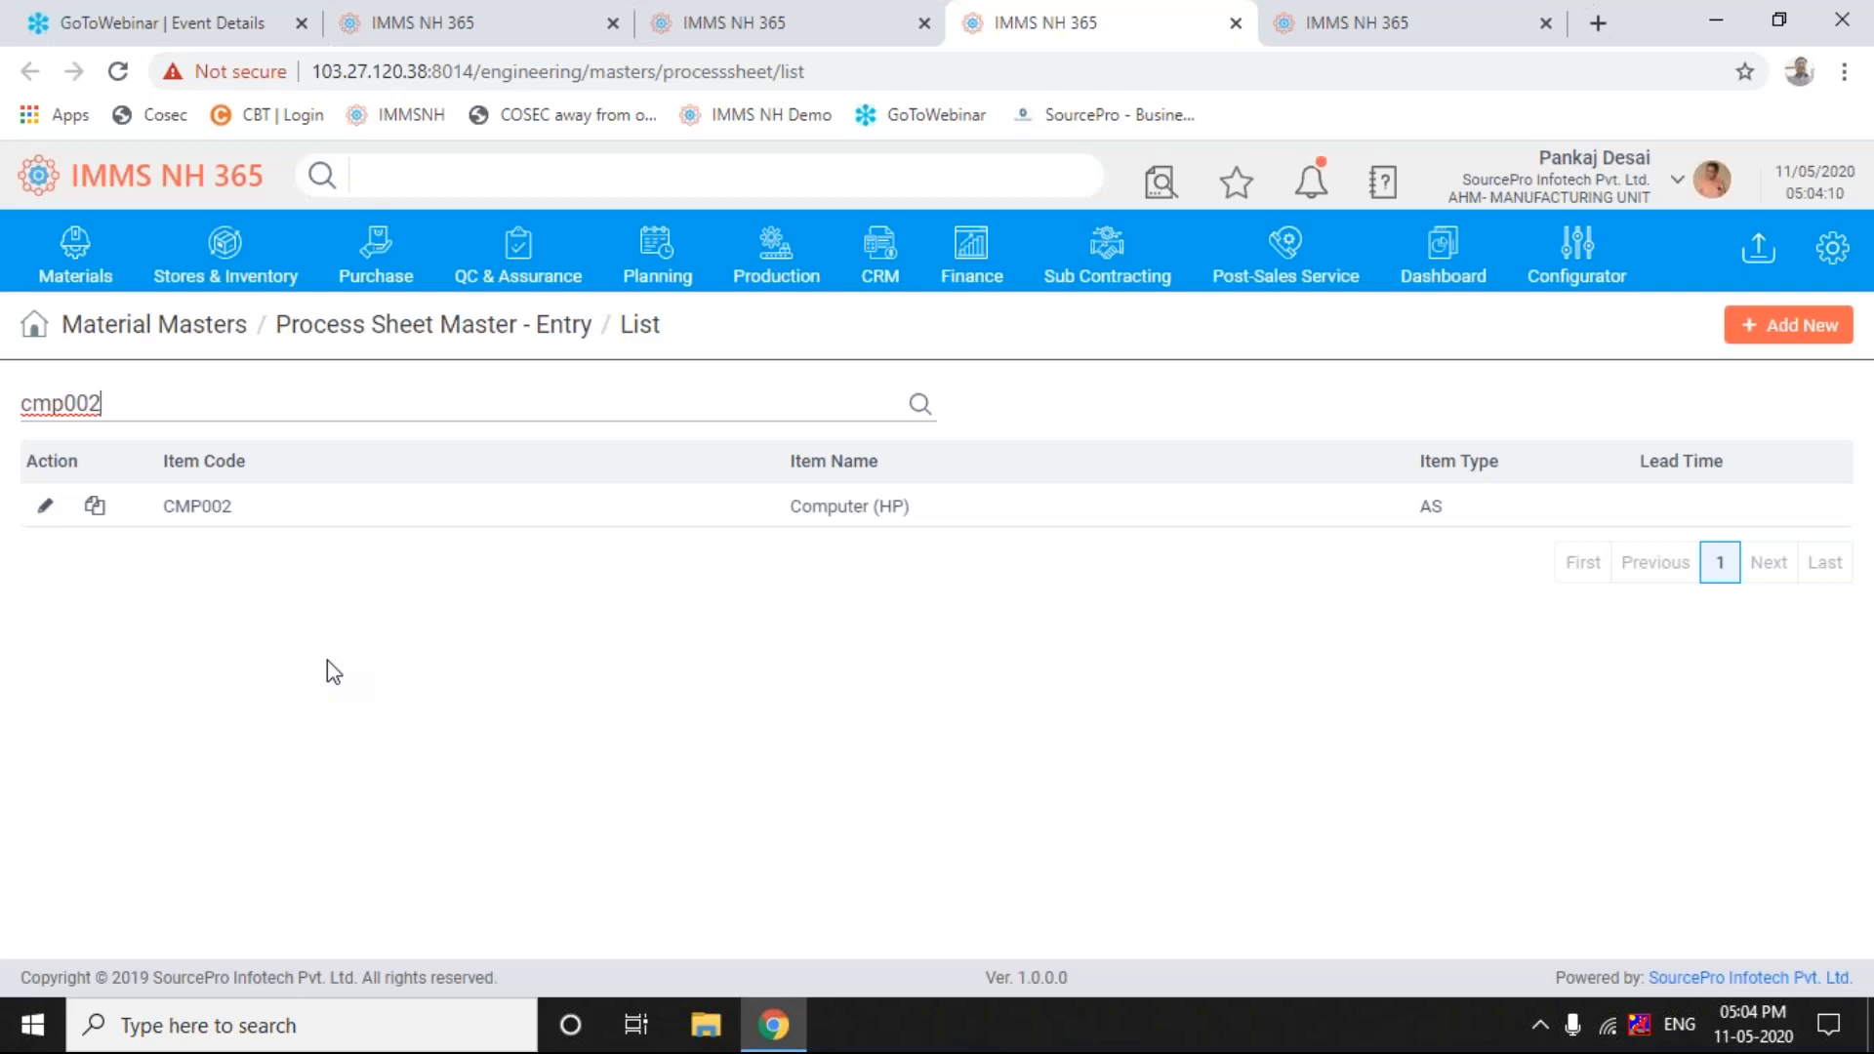
# - Search the process sheet list for the item "backcover"
pyautogui.press('BackSpace')
pyautogui.press('BackSpace')
pyautogui.press('BackSpace')
pyautogui.press('BackSpace')
pyautogui.press('BackSpace')
pyautogui.press('BackSpace')
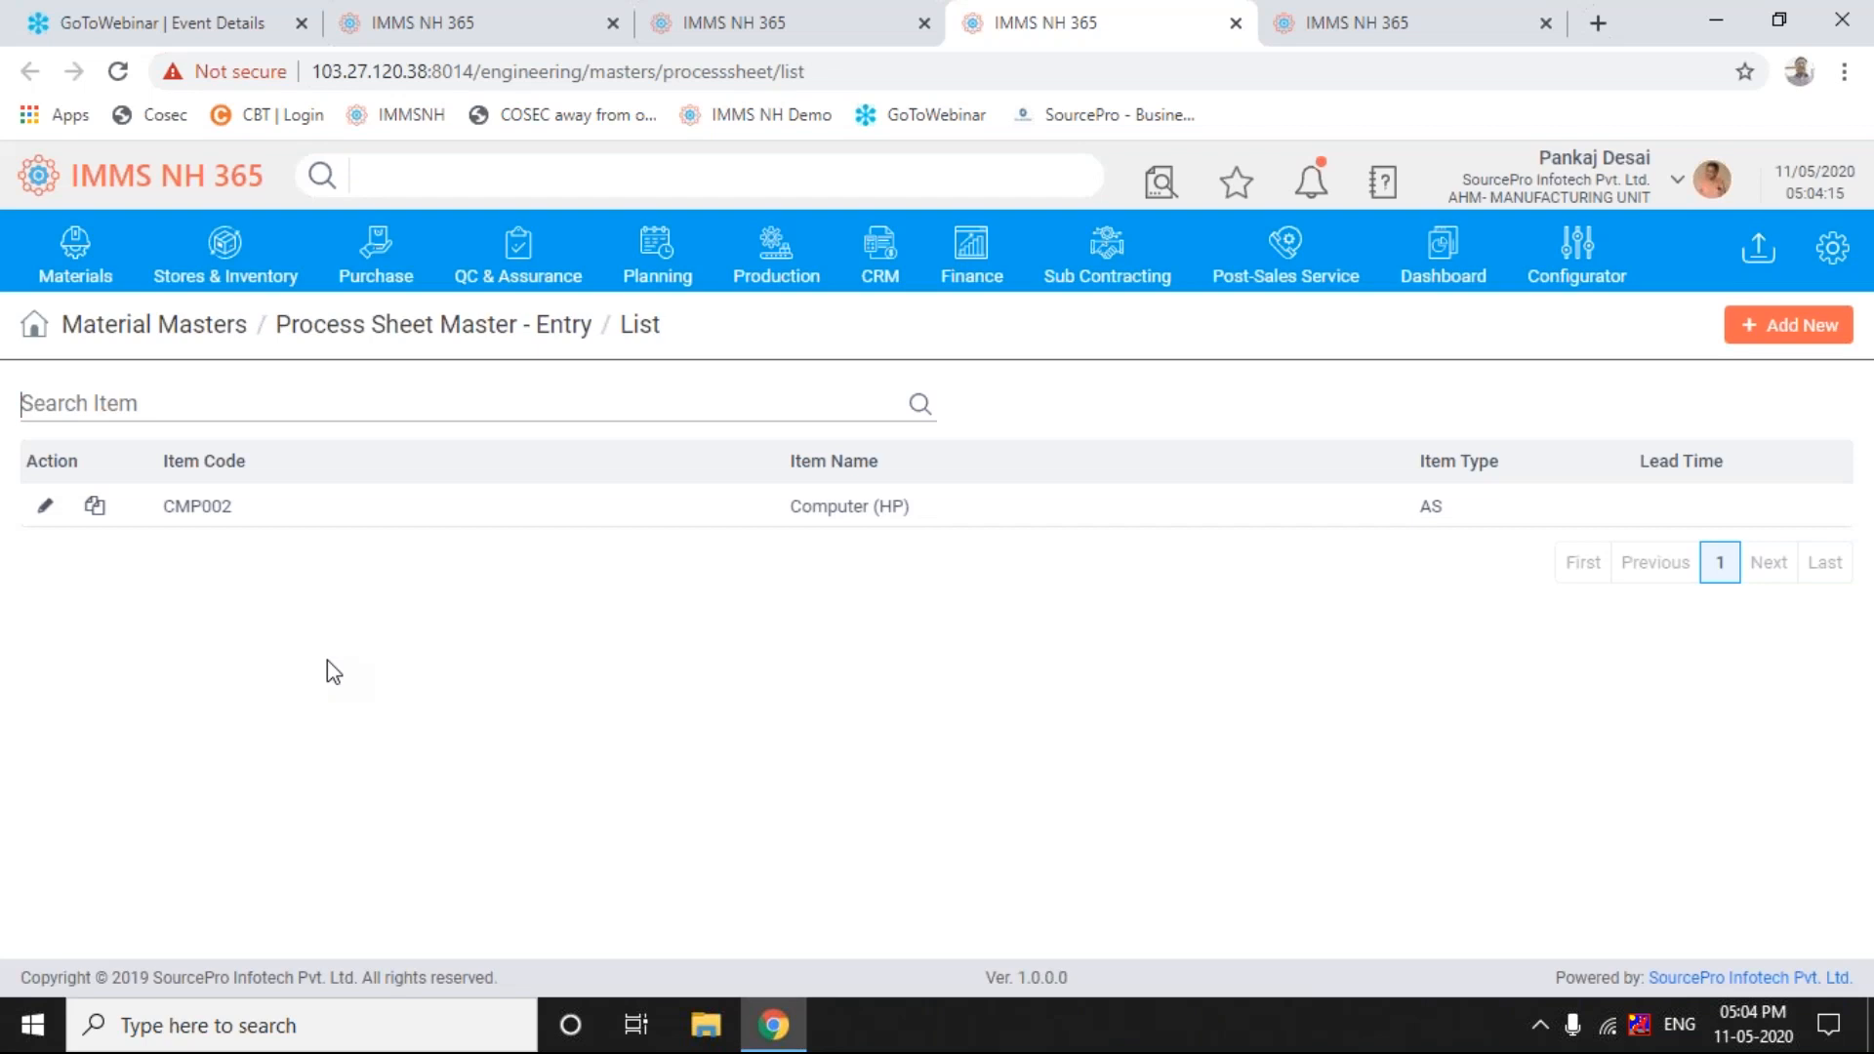
pyautogui.write('back')
pyautogui.click(920, 406)
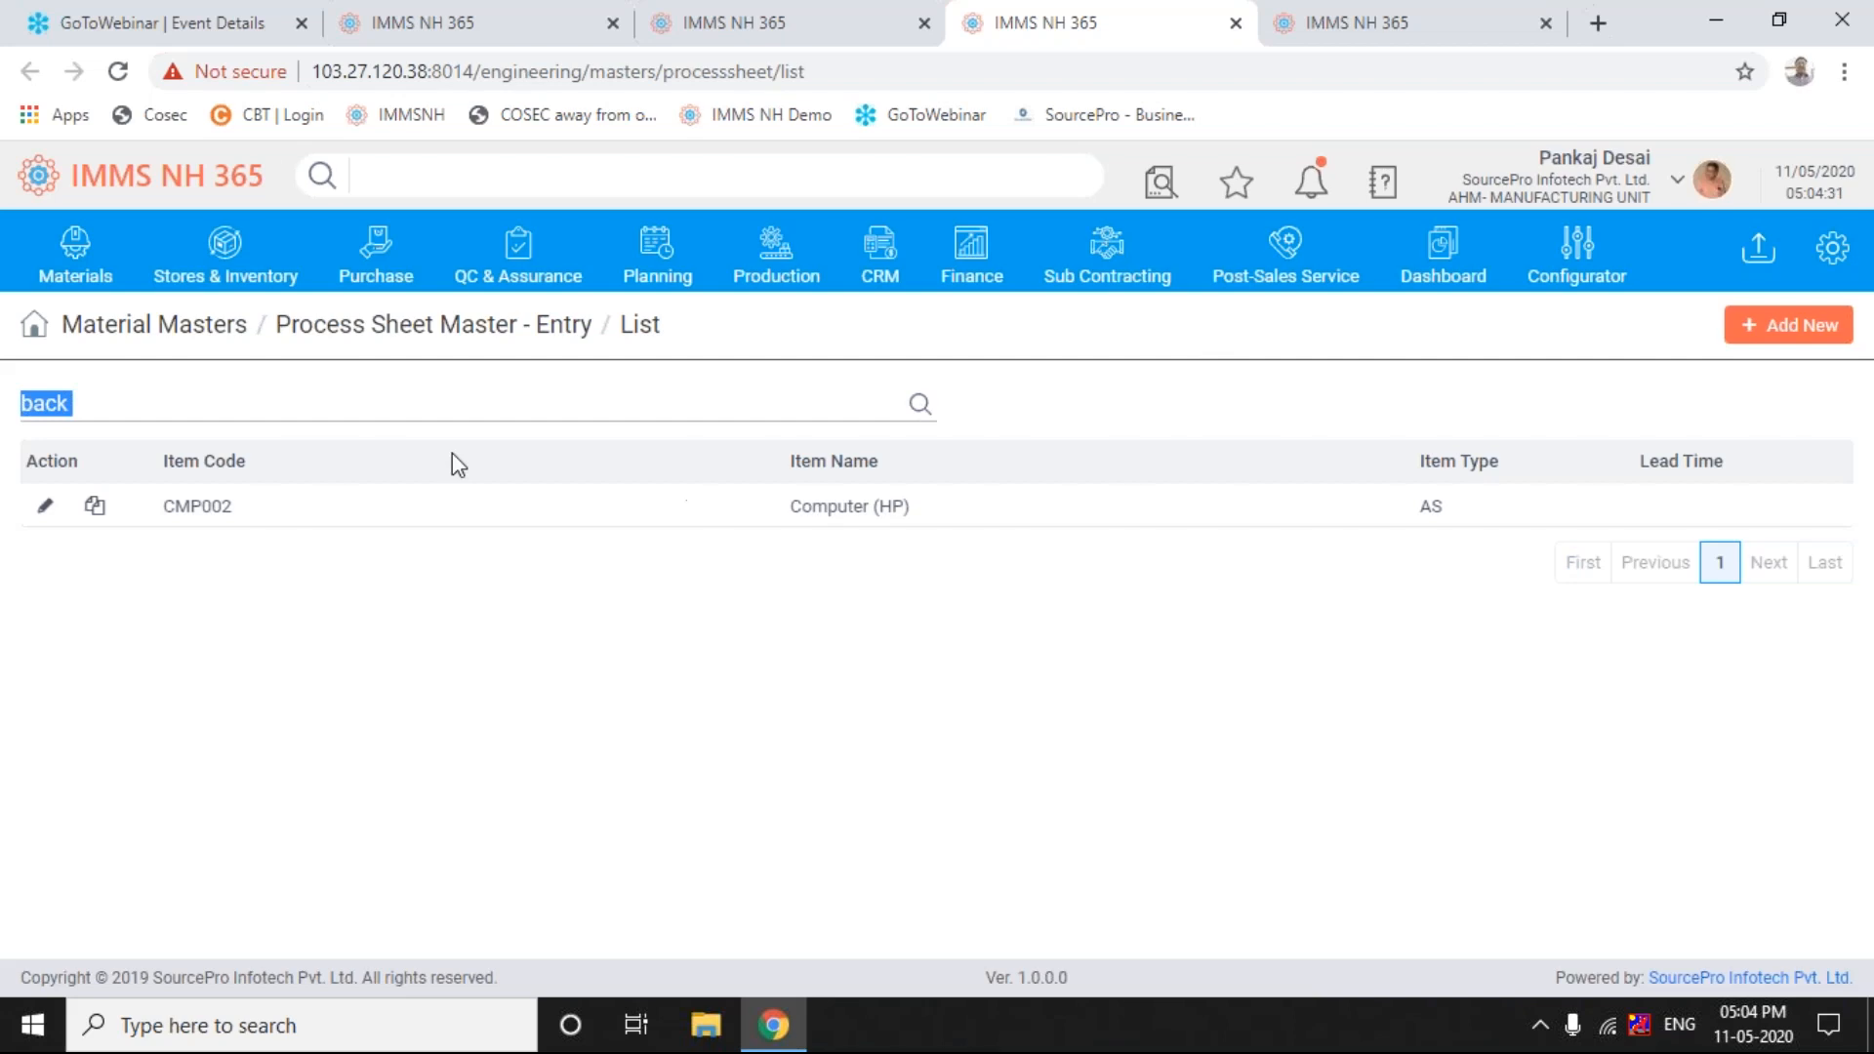
pyautogui.click(296, 400)
pyautogui.write('cov')
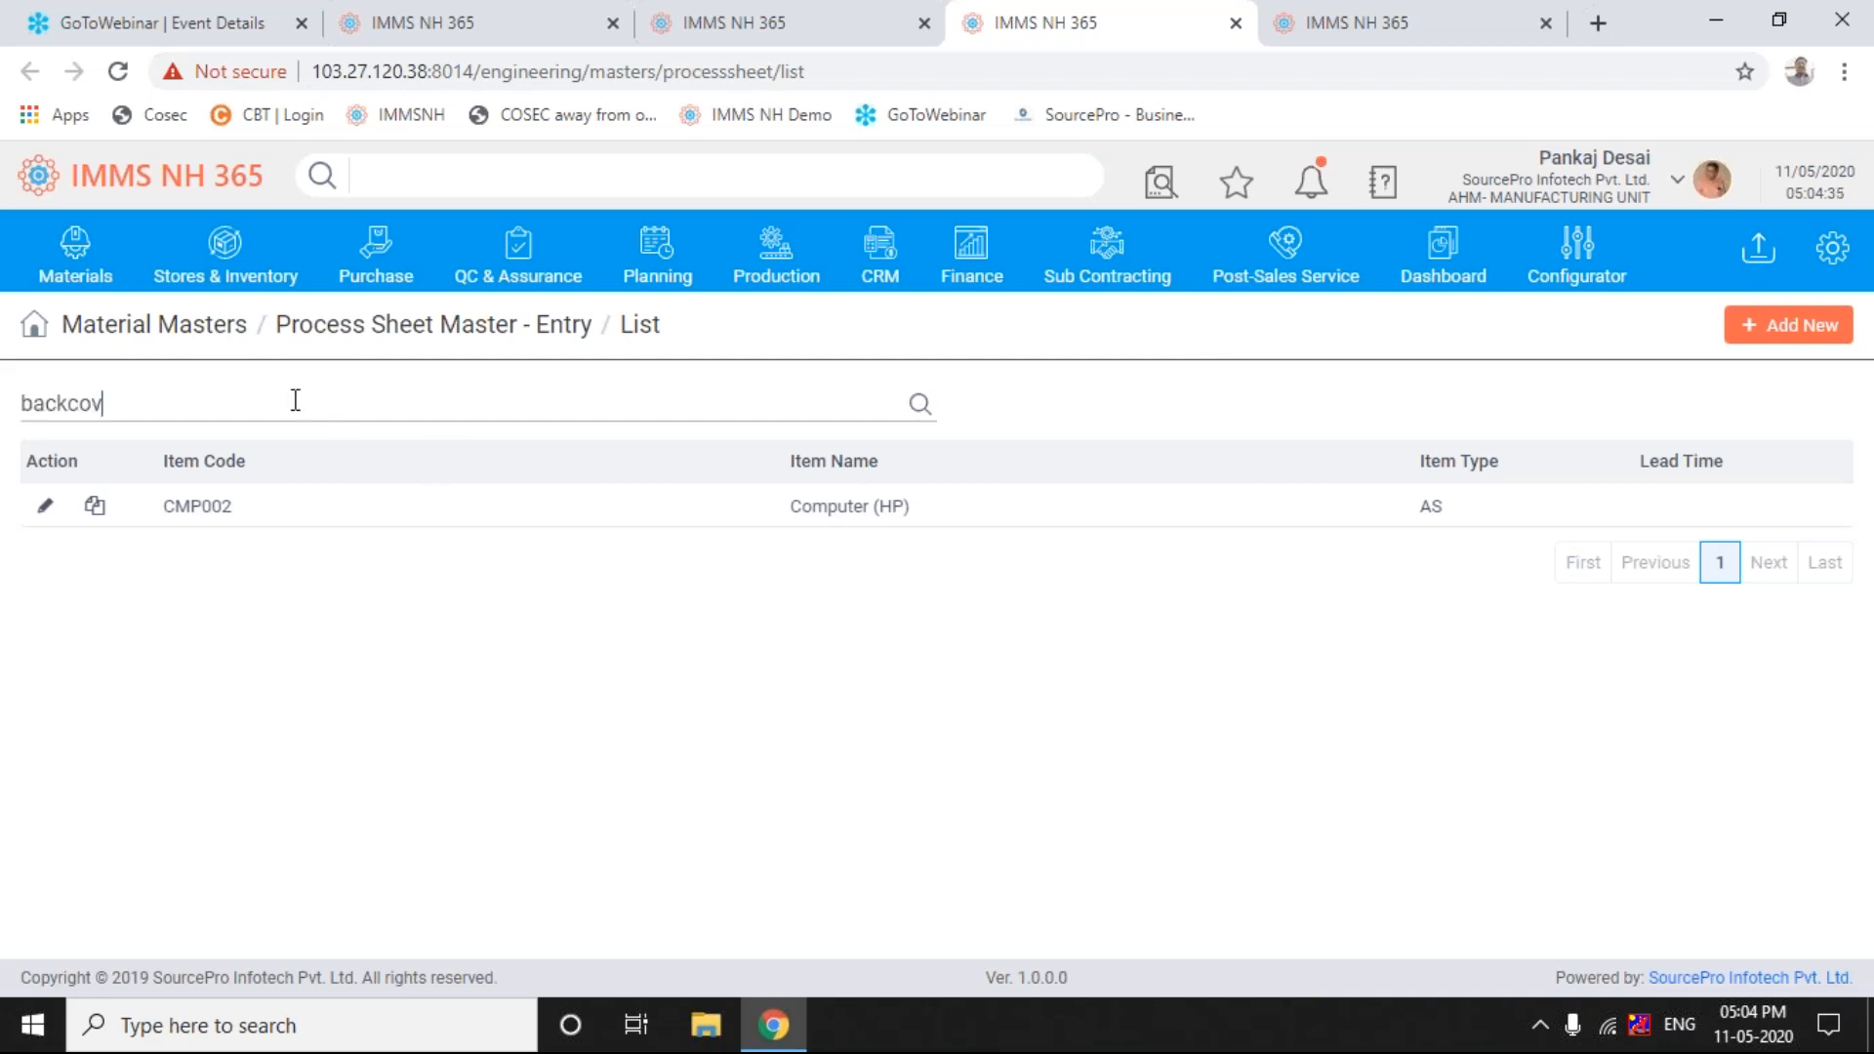
pyautogui.write('er')
pyautogui.press('Return')
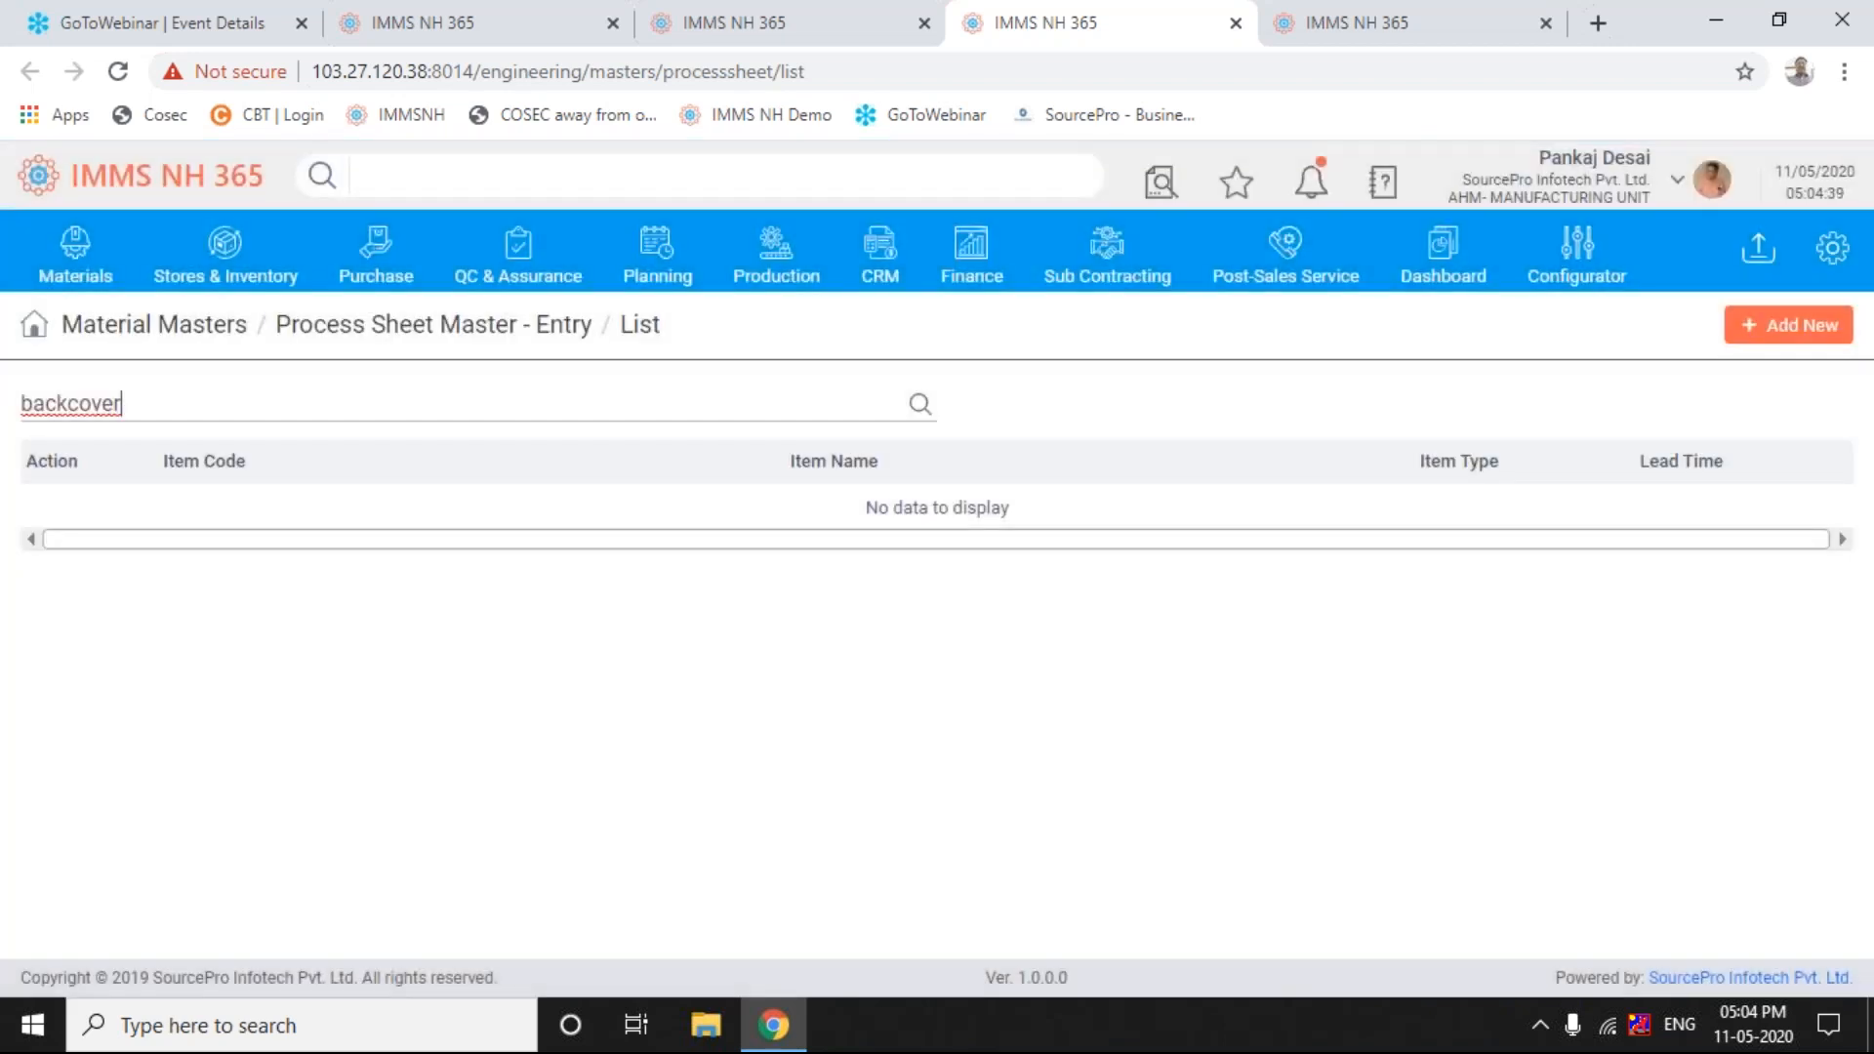
pyautogui.click(920, 407)
# - Start a new process sheet for item ALPIPE-114 with one operation row, and discard the entry
pyautogui.click(1796, 334)
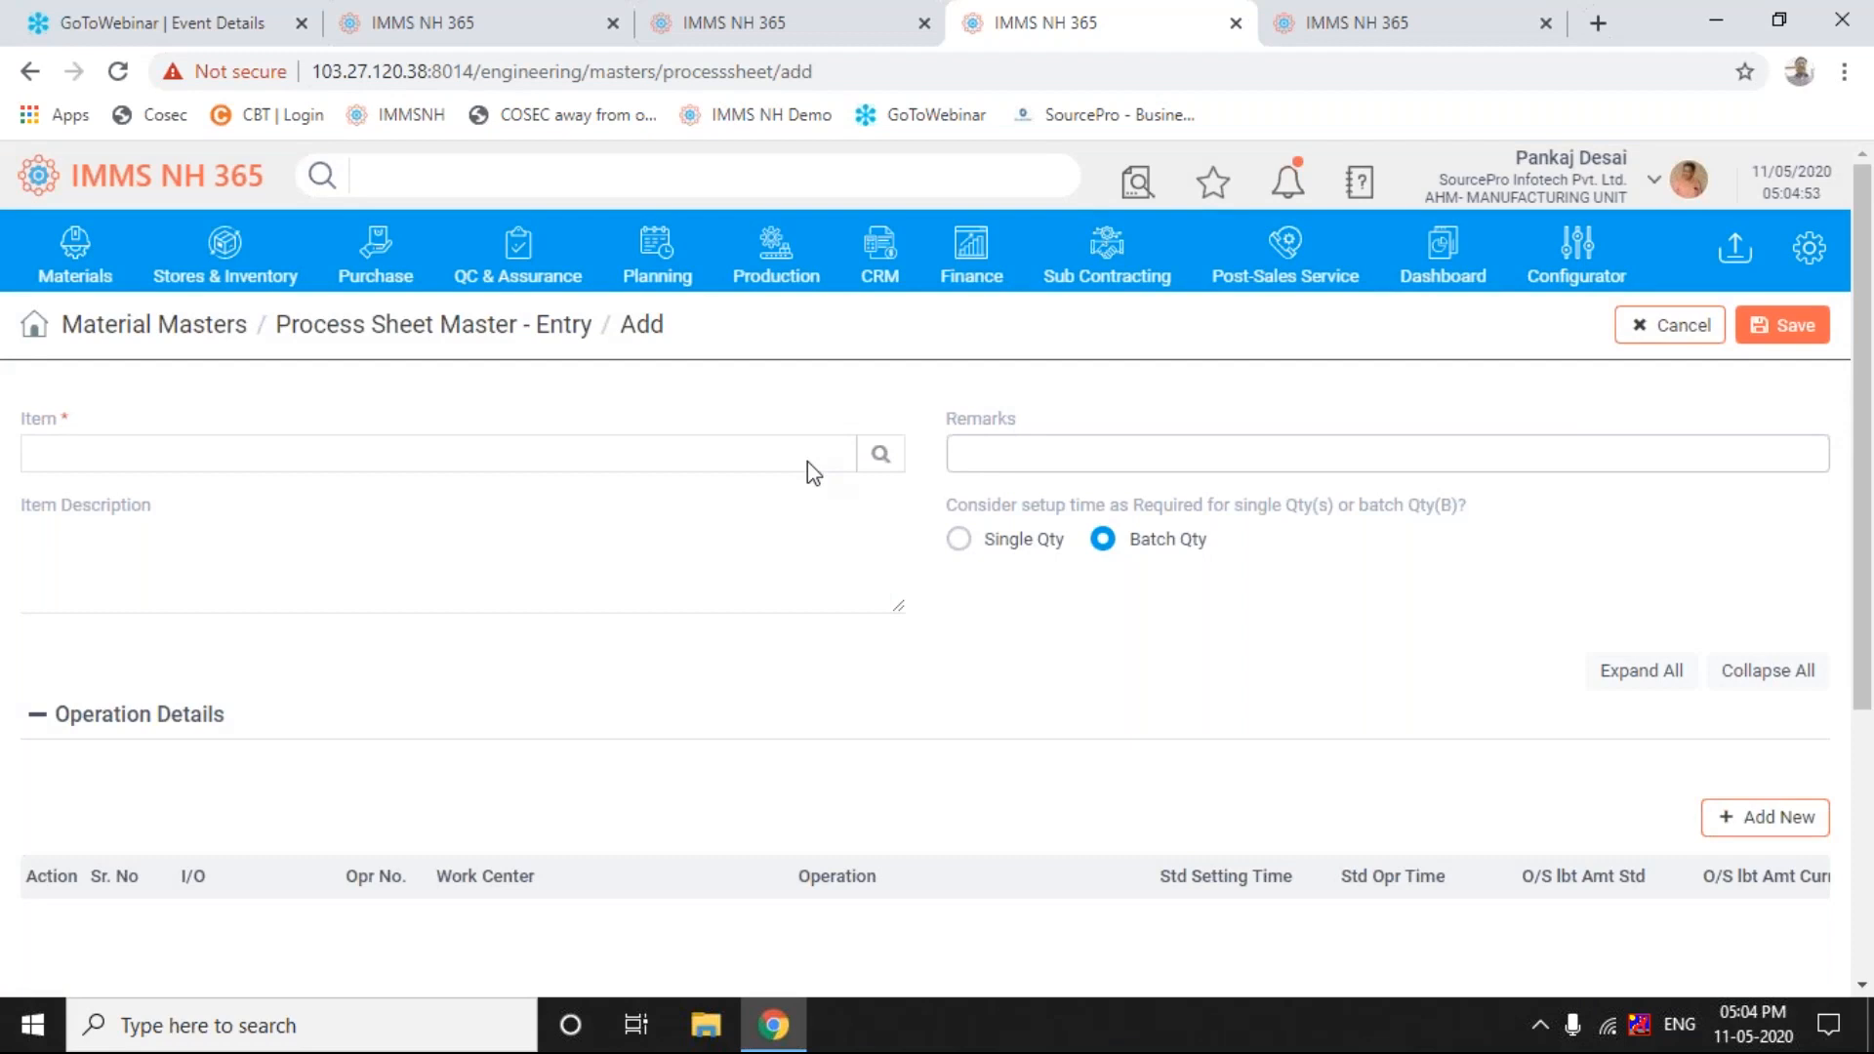
pyautogui.click(882, 456)
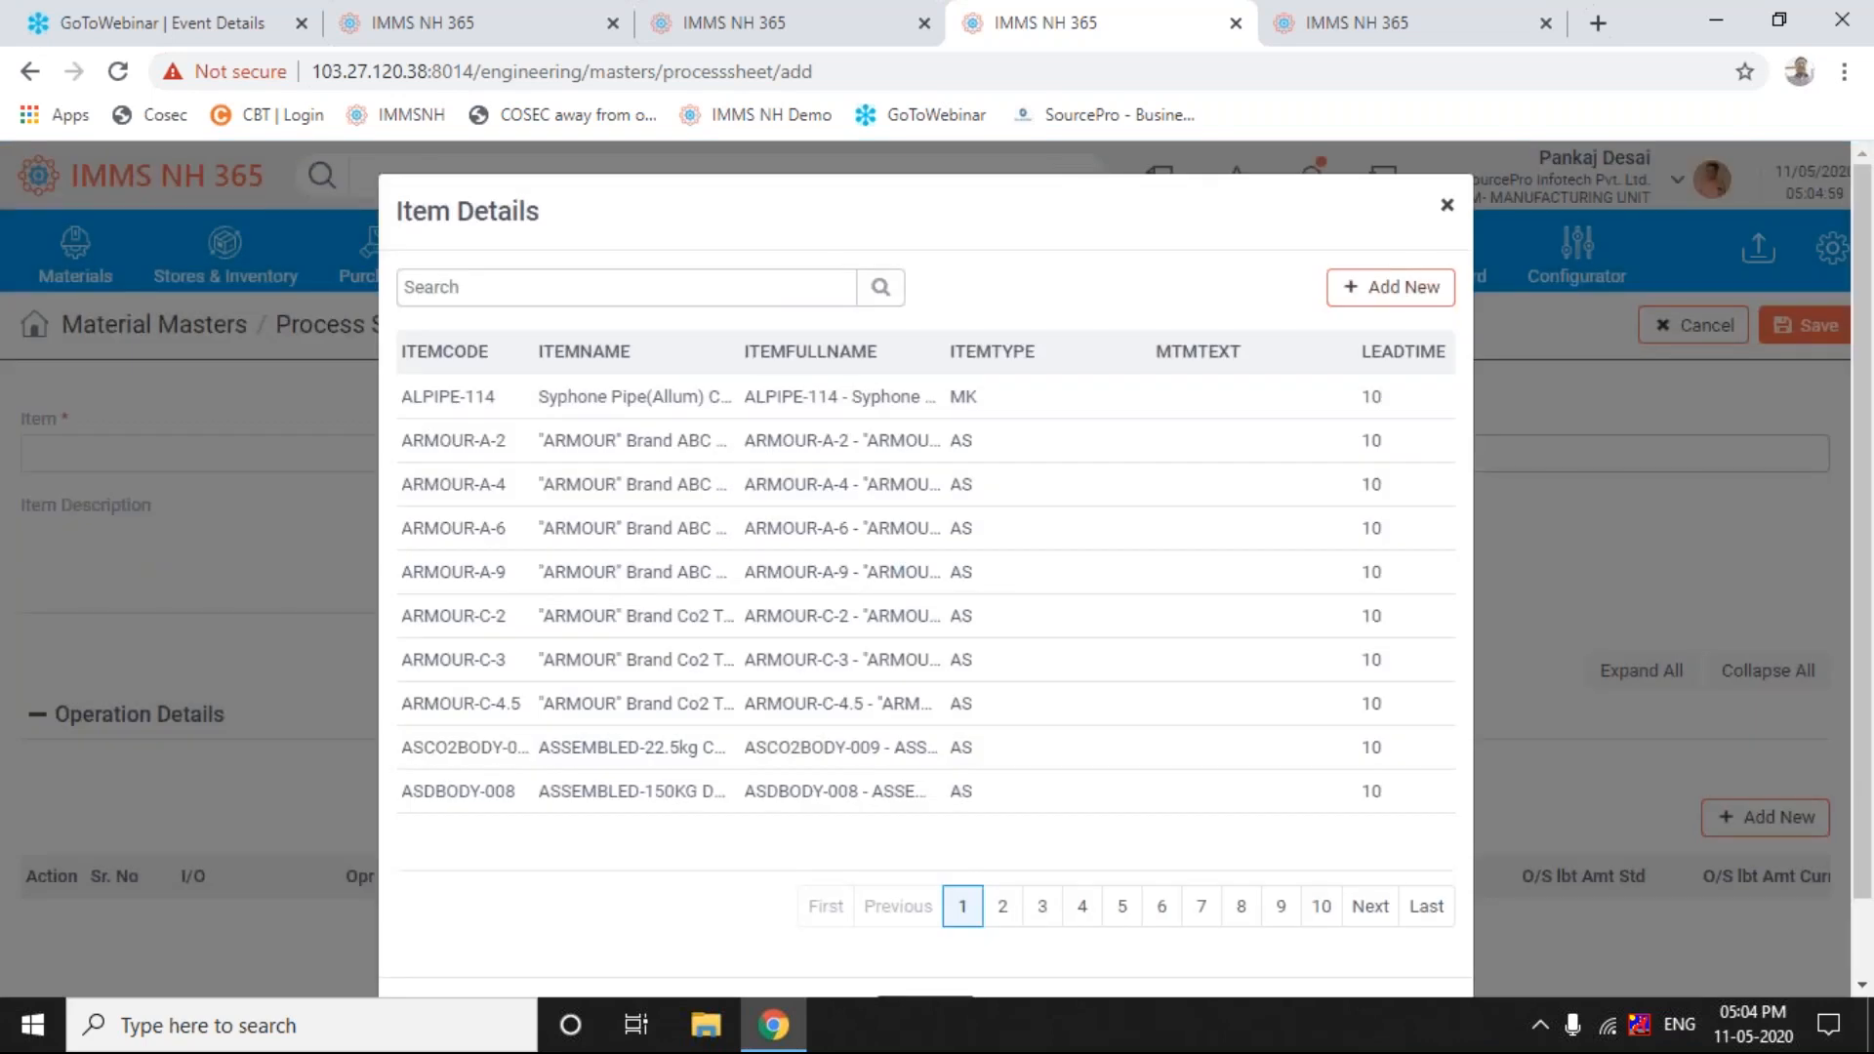
pyautogui.click(624, 287)
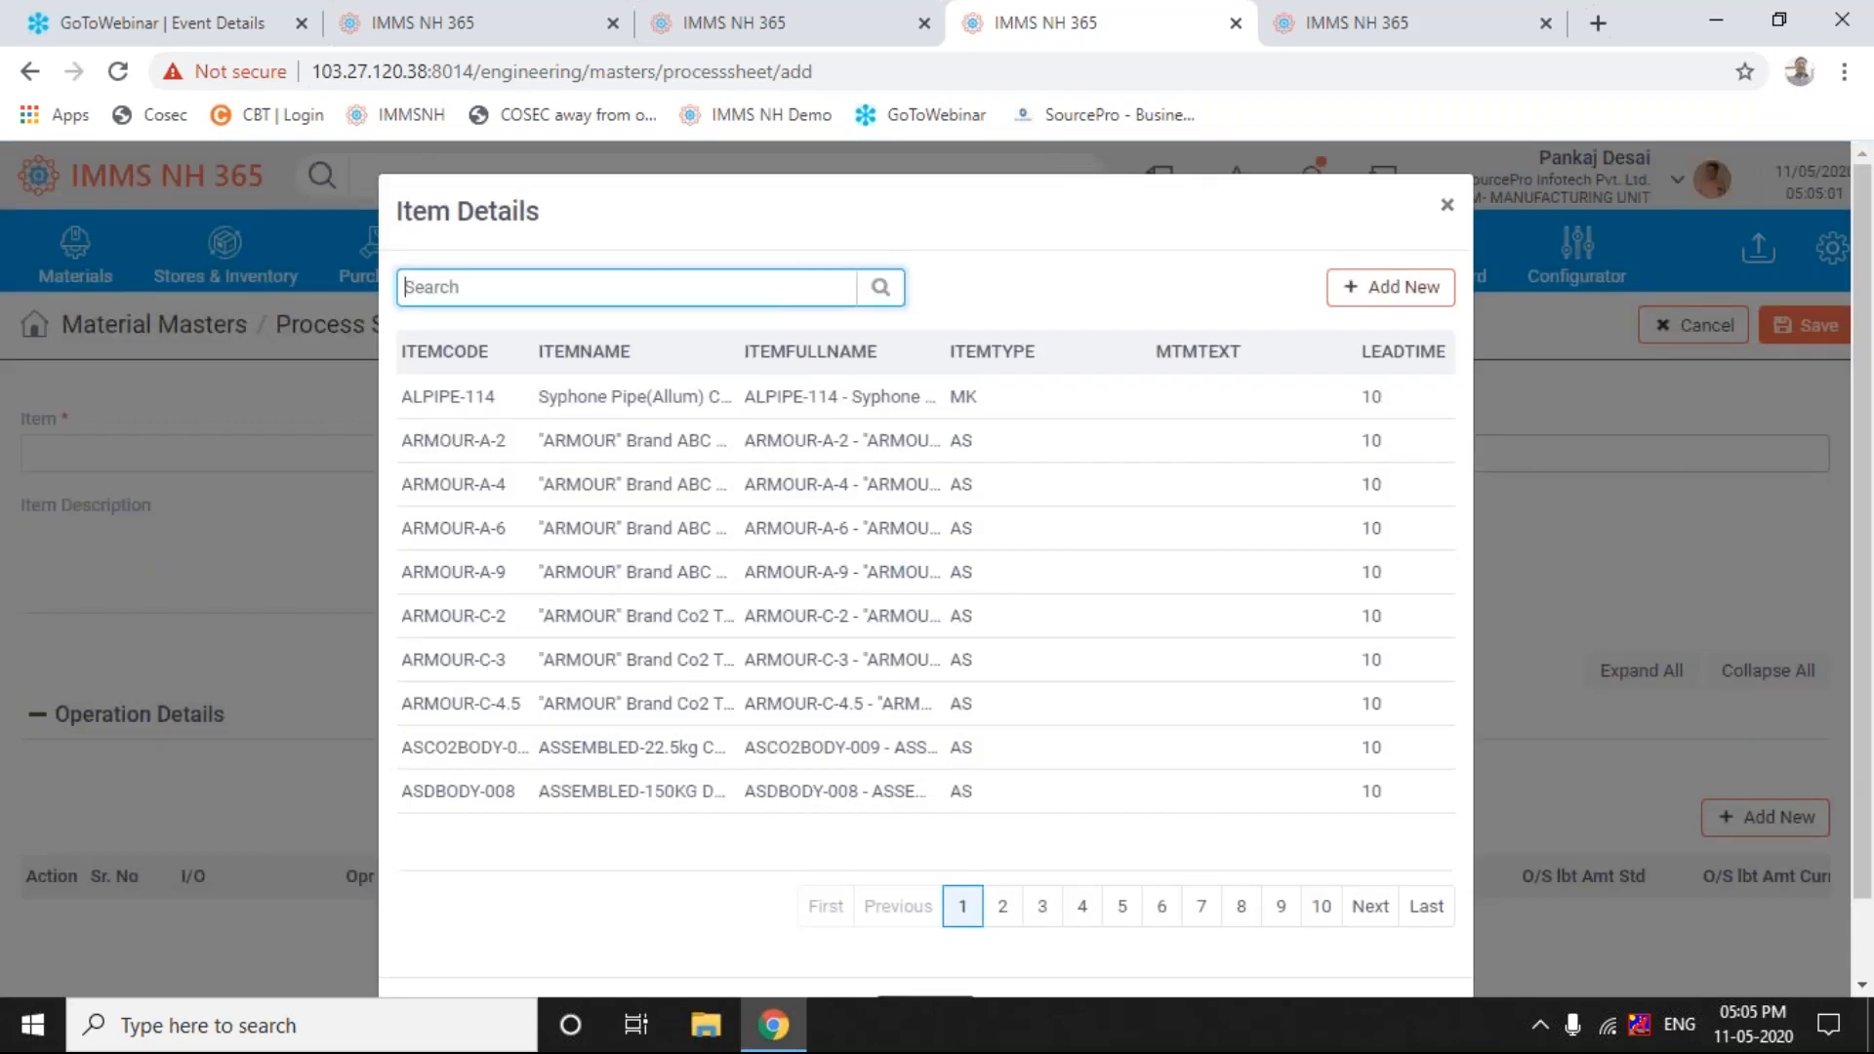
pyautogui.write('back')
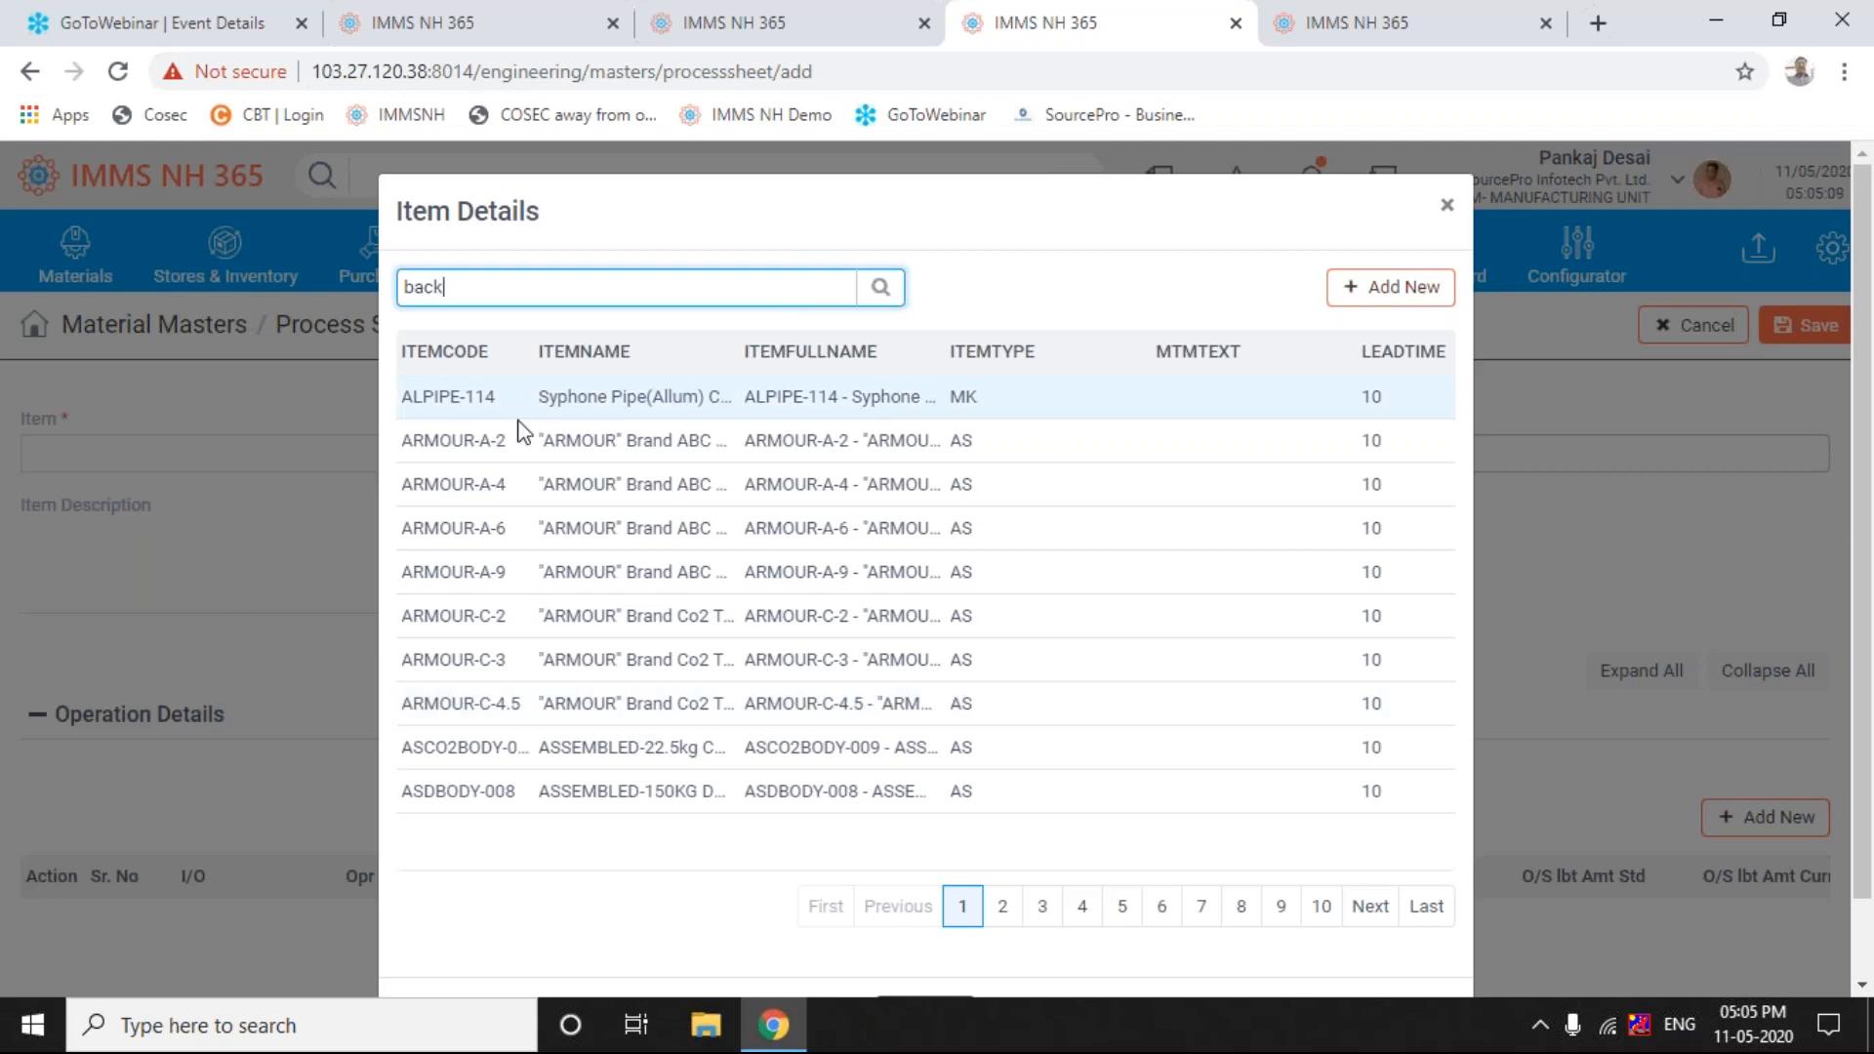
pyautogui.click(475, 398)
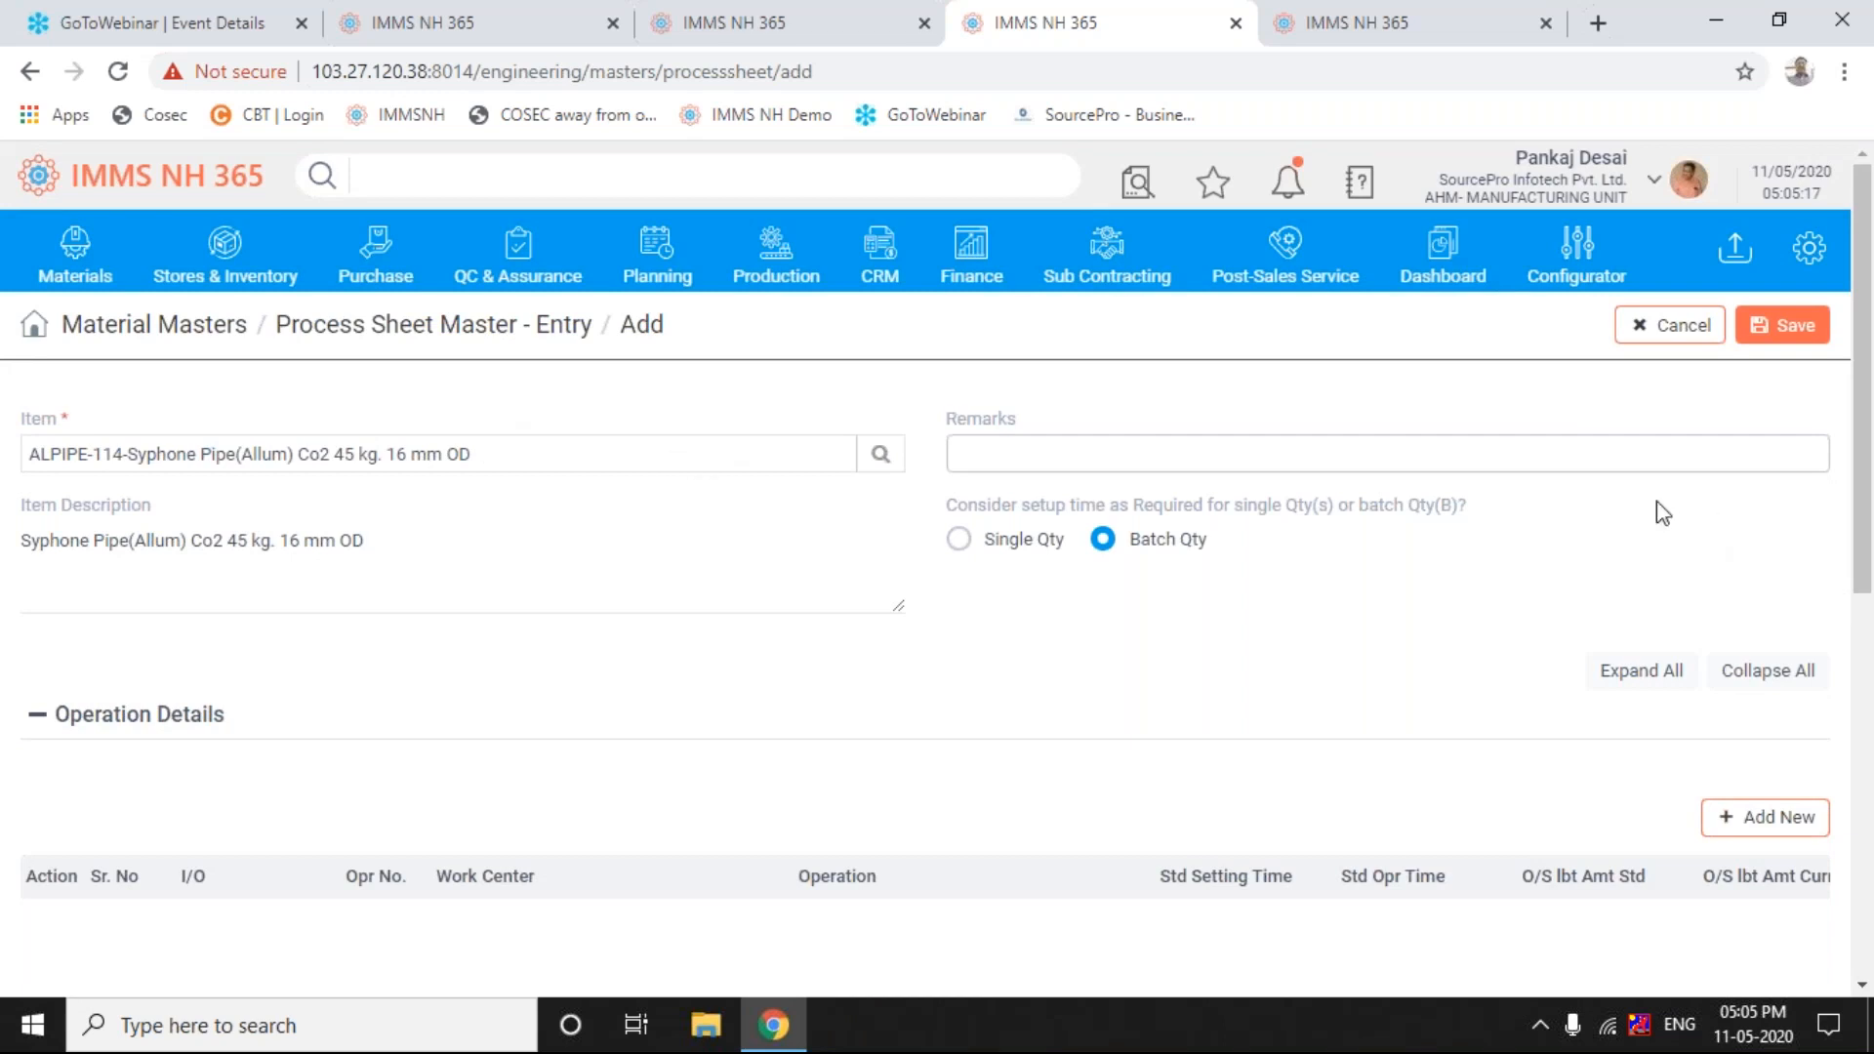
pyautogui.moveTo(1868, 457); pyautogui.dragTo(1867, 564)
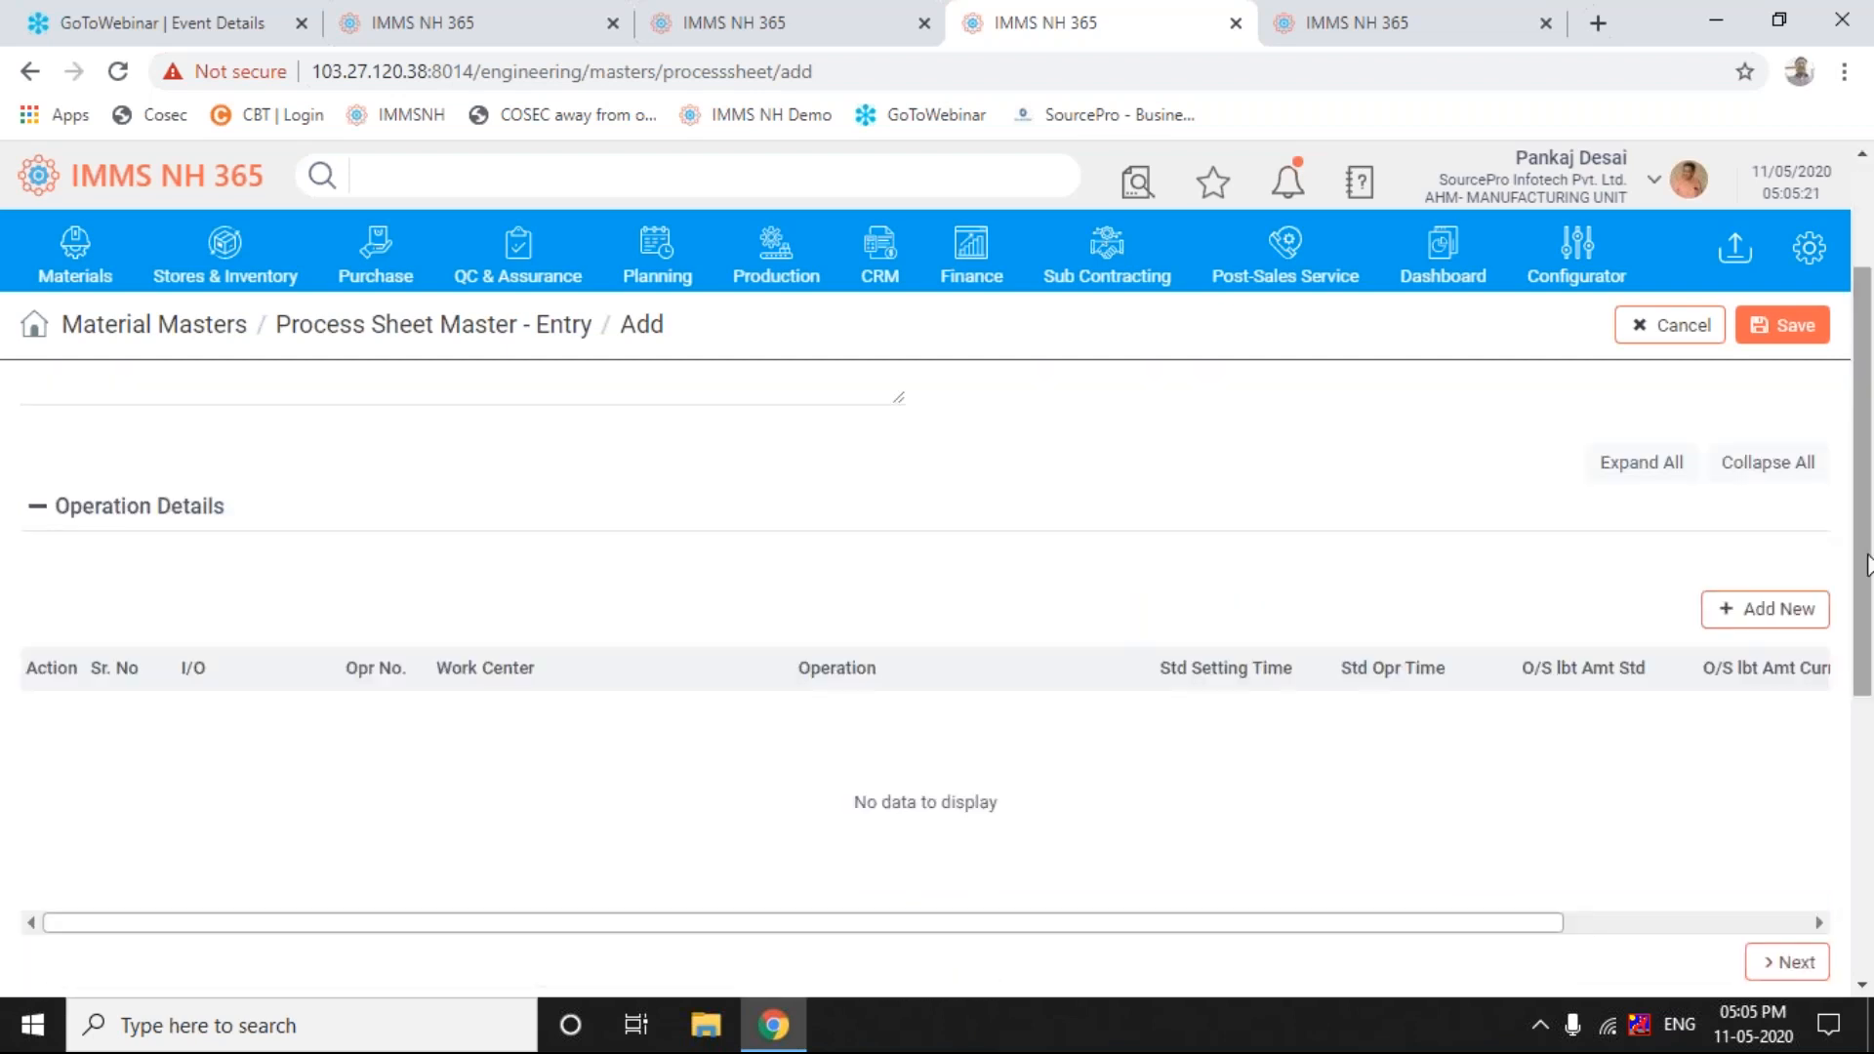
pyautogui.click(1753, 624)
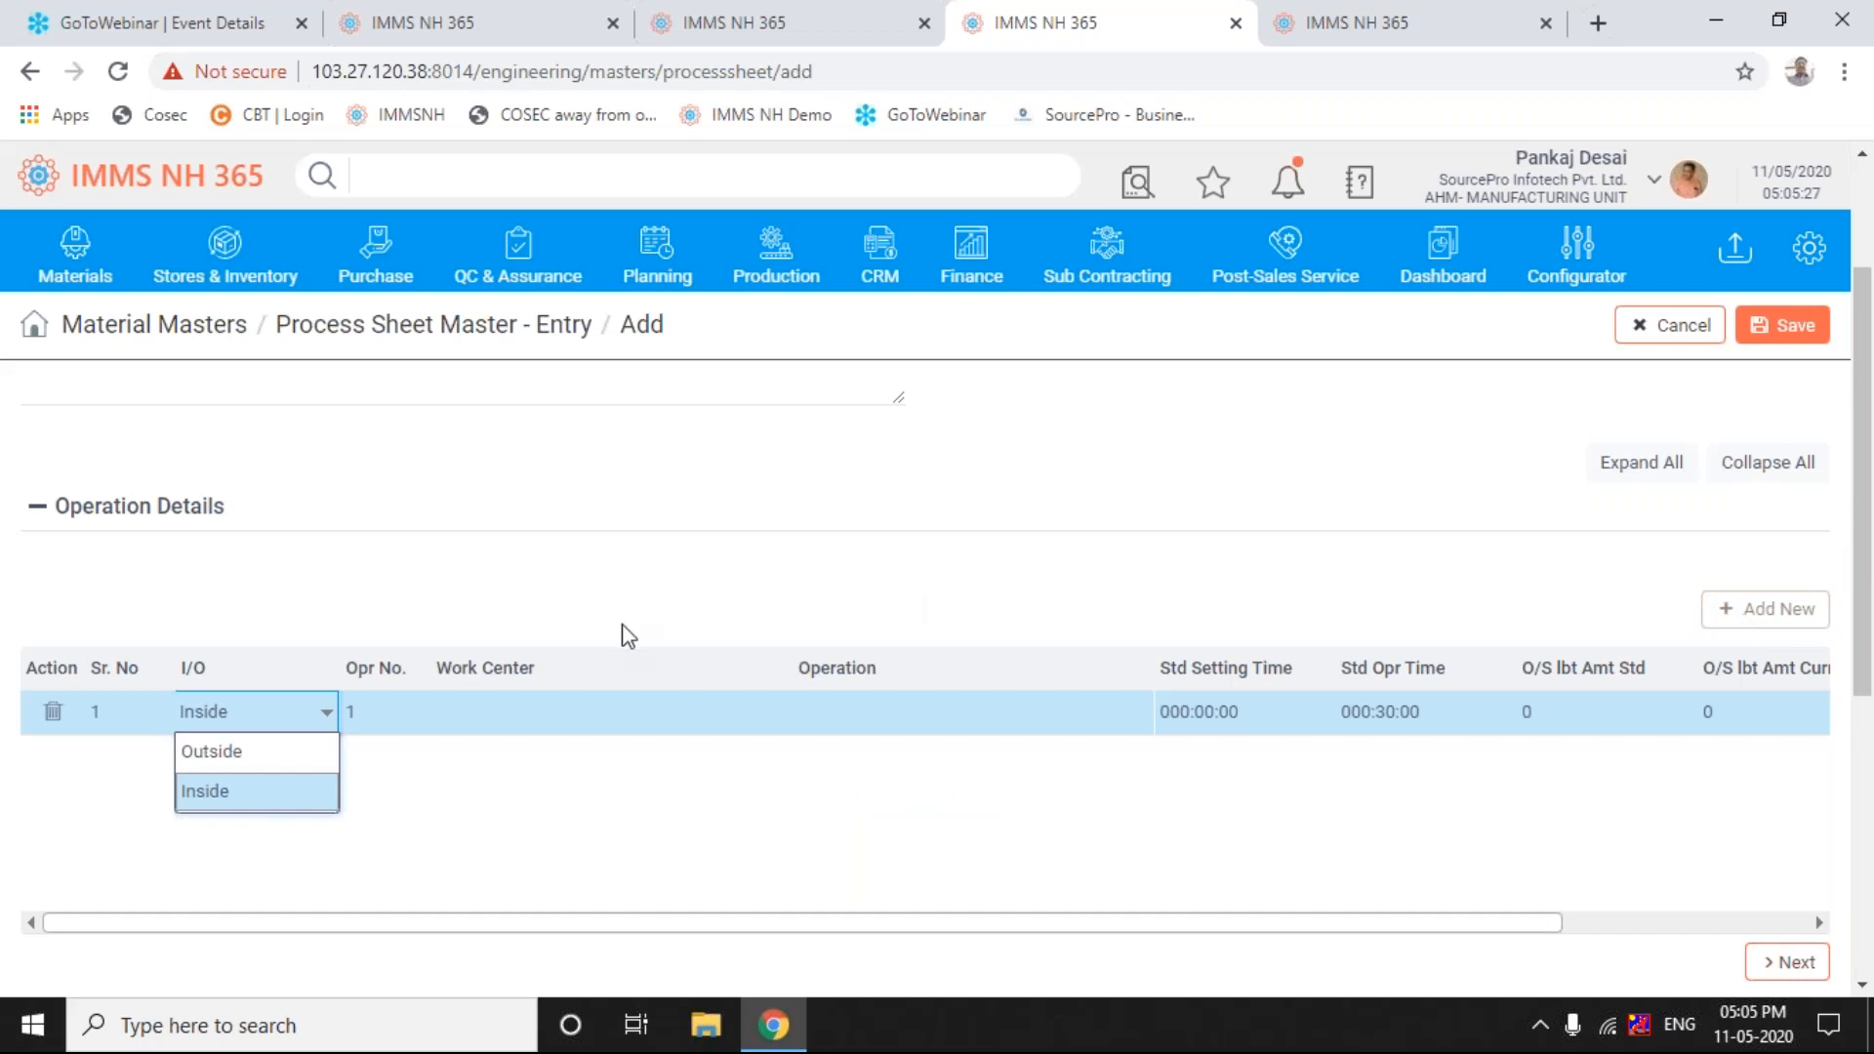
pyautogui.click(1671, 332)
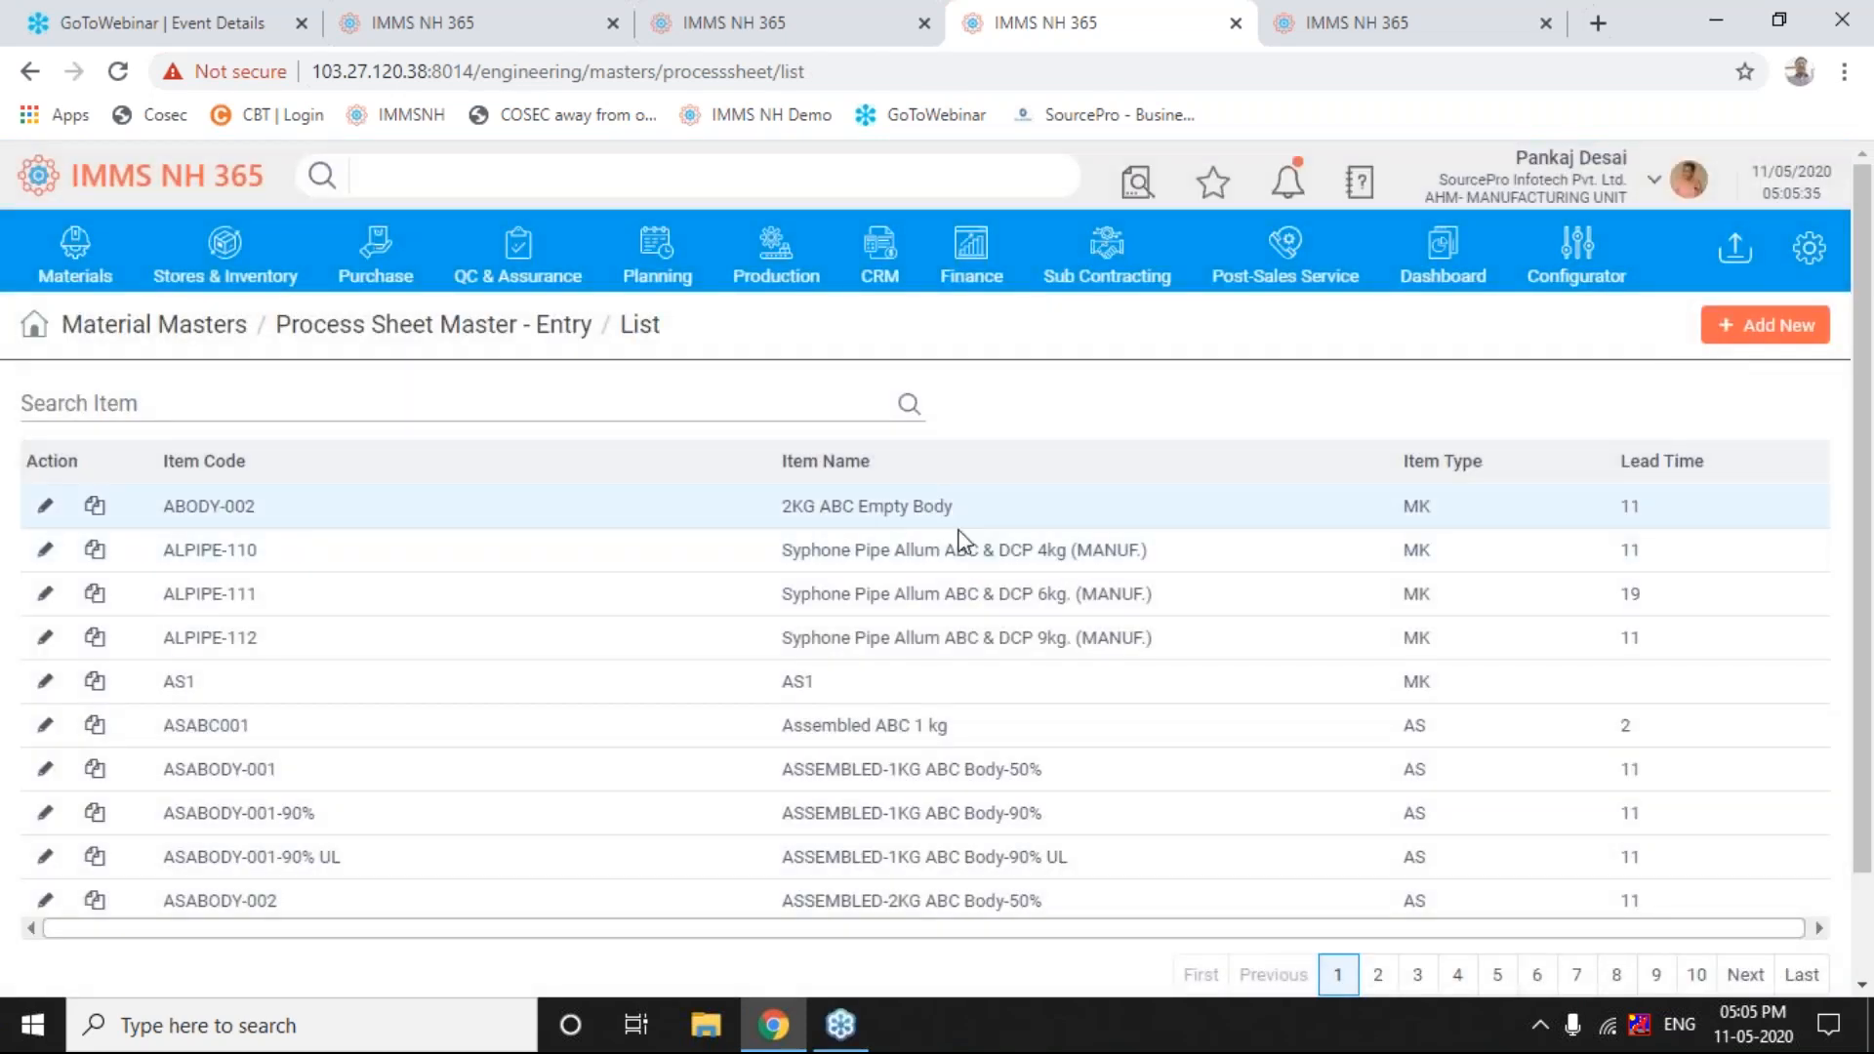
# - View the process sheet of item ABODY-002 and examine its operation details
pyautogui.click(903, 514)
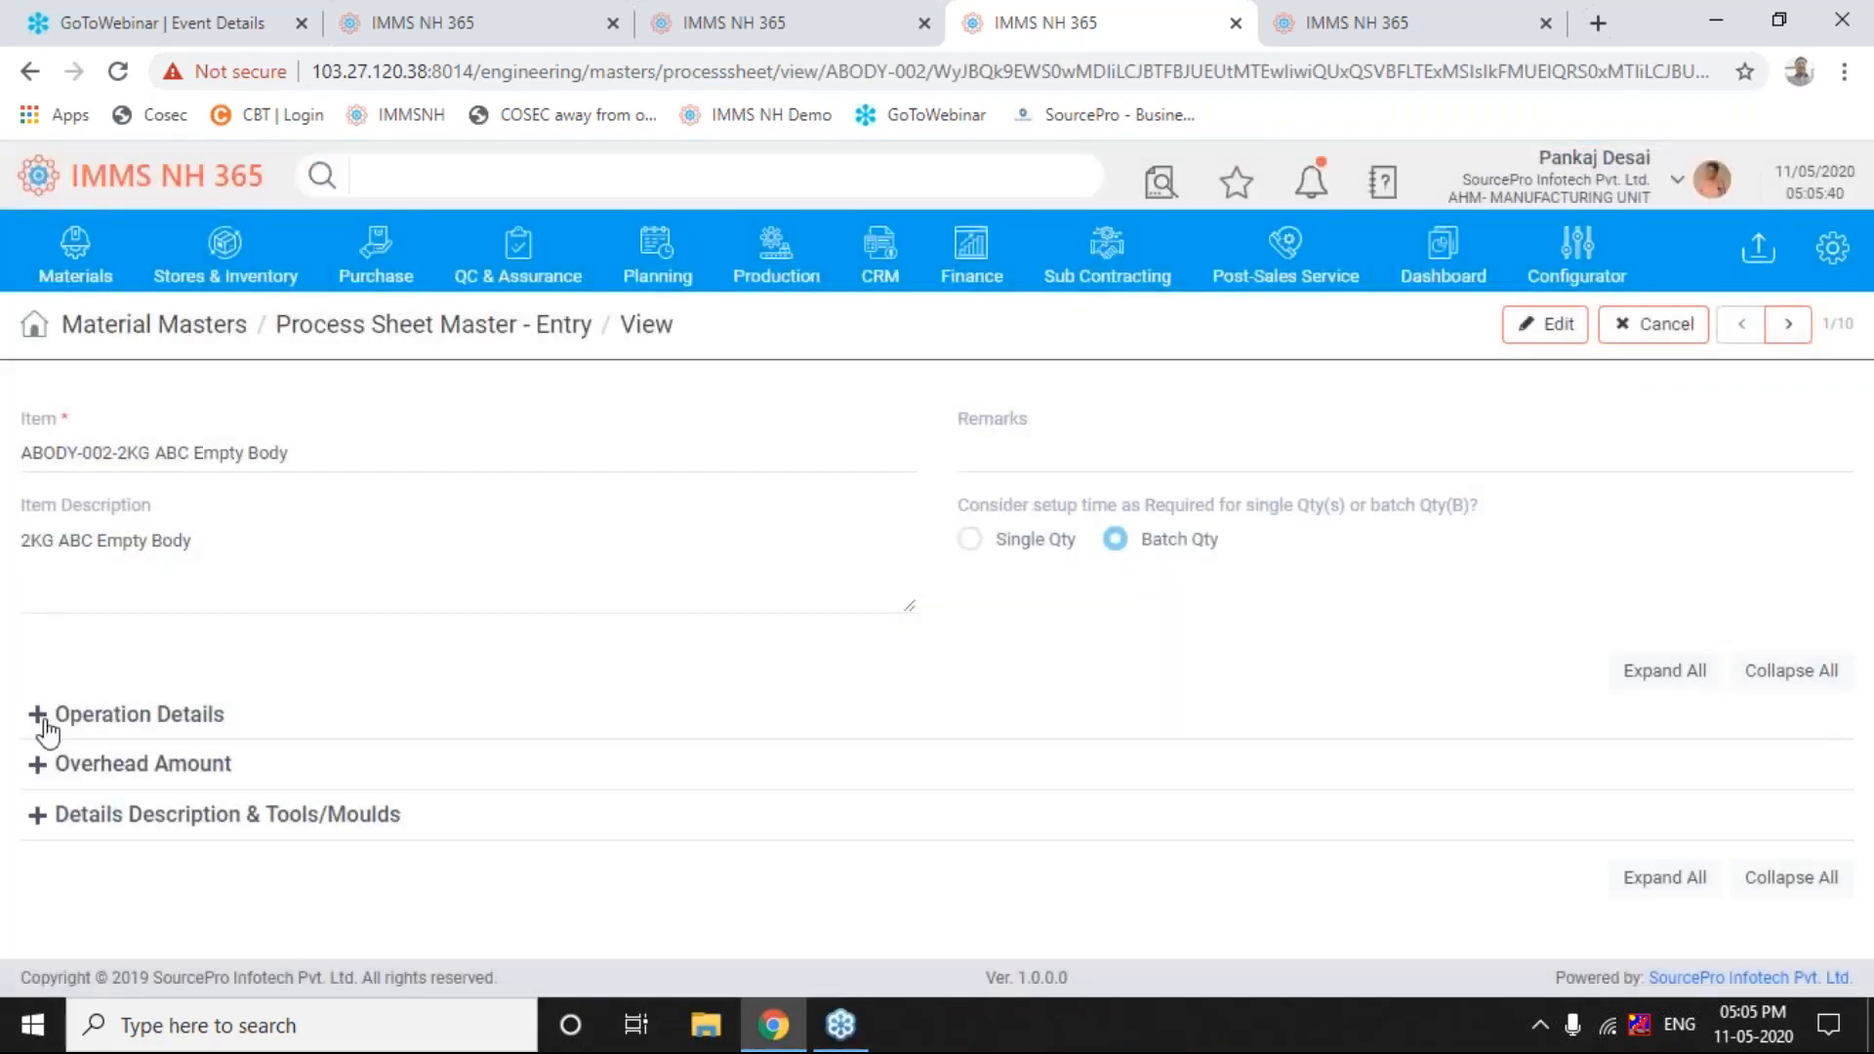
pyautogui.click(39, 714)
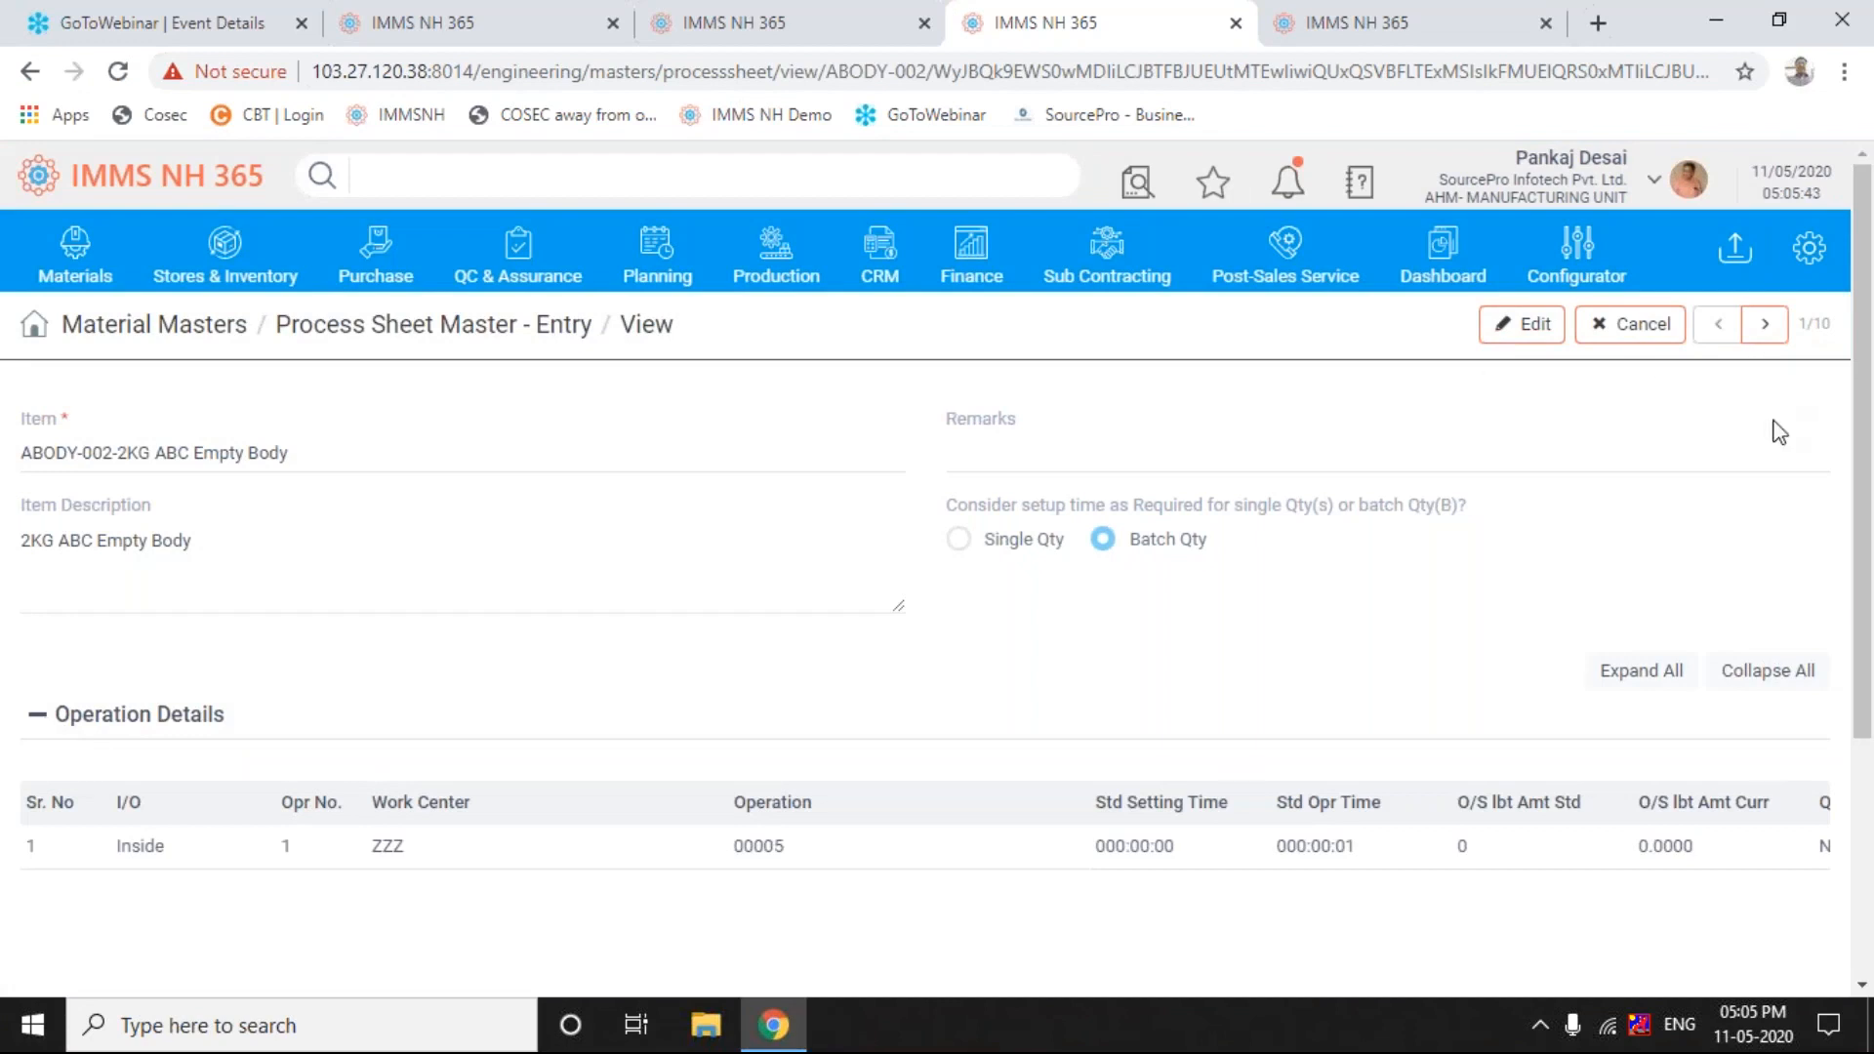
pyautogui.tripleClick(1754, 426)
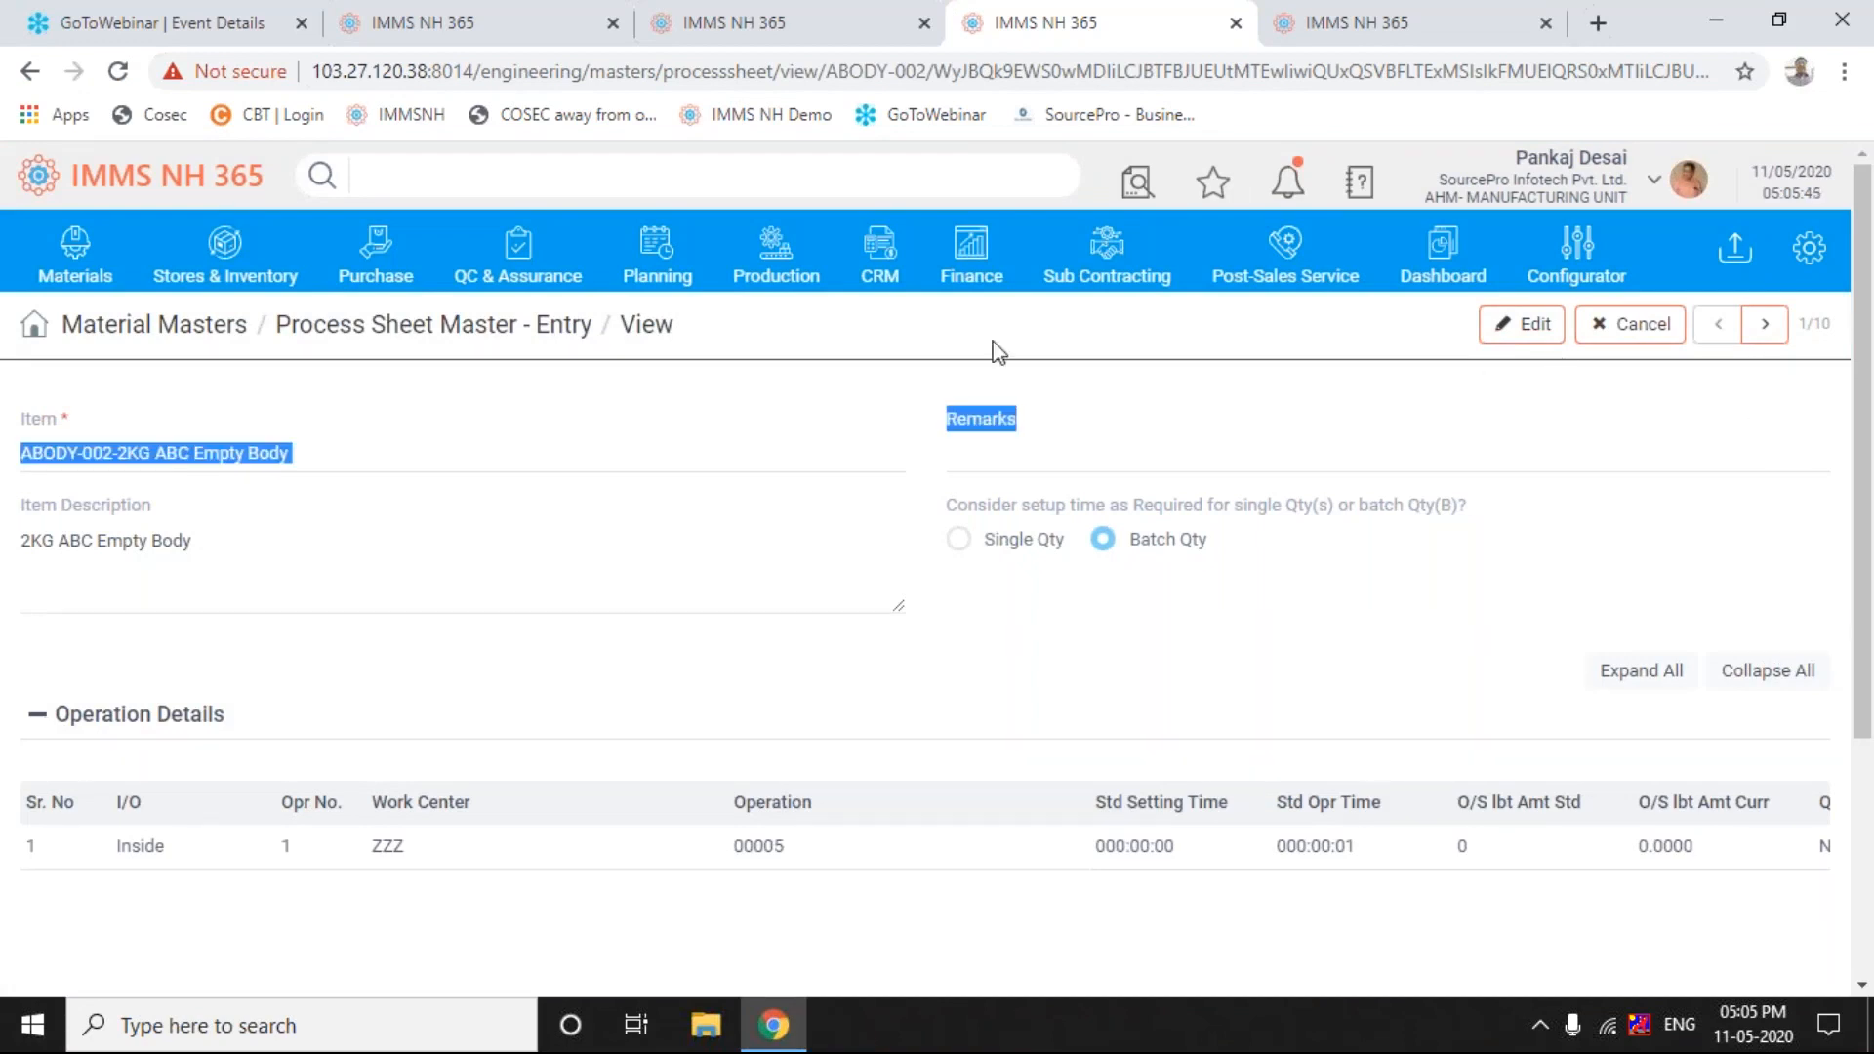
# - Leave the ABODY-002 process sheet, search the list for "back" and open the BAK001 Back Cover sheet for editing
pyautogui.click(1641, 328)
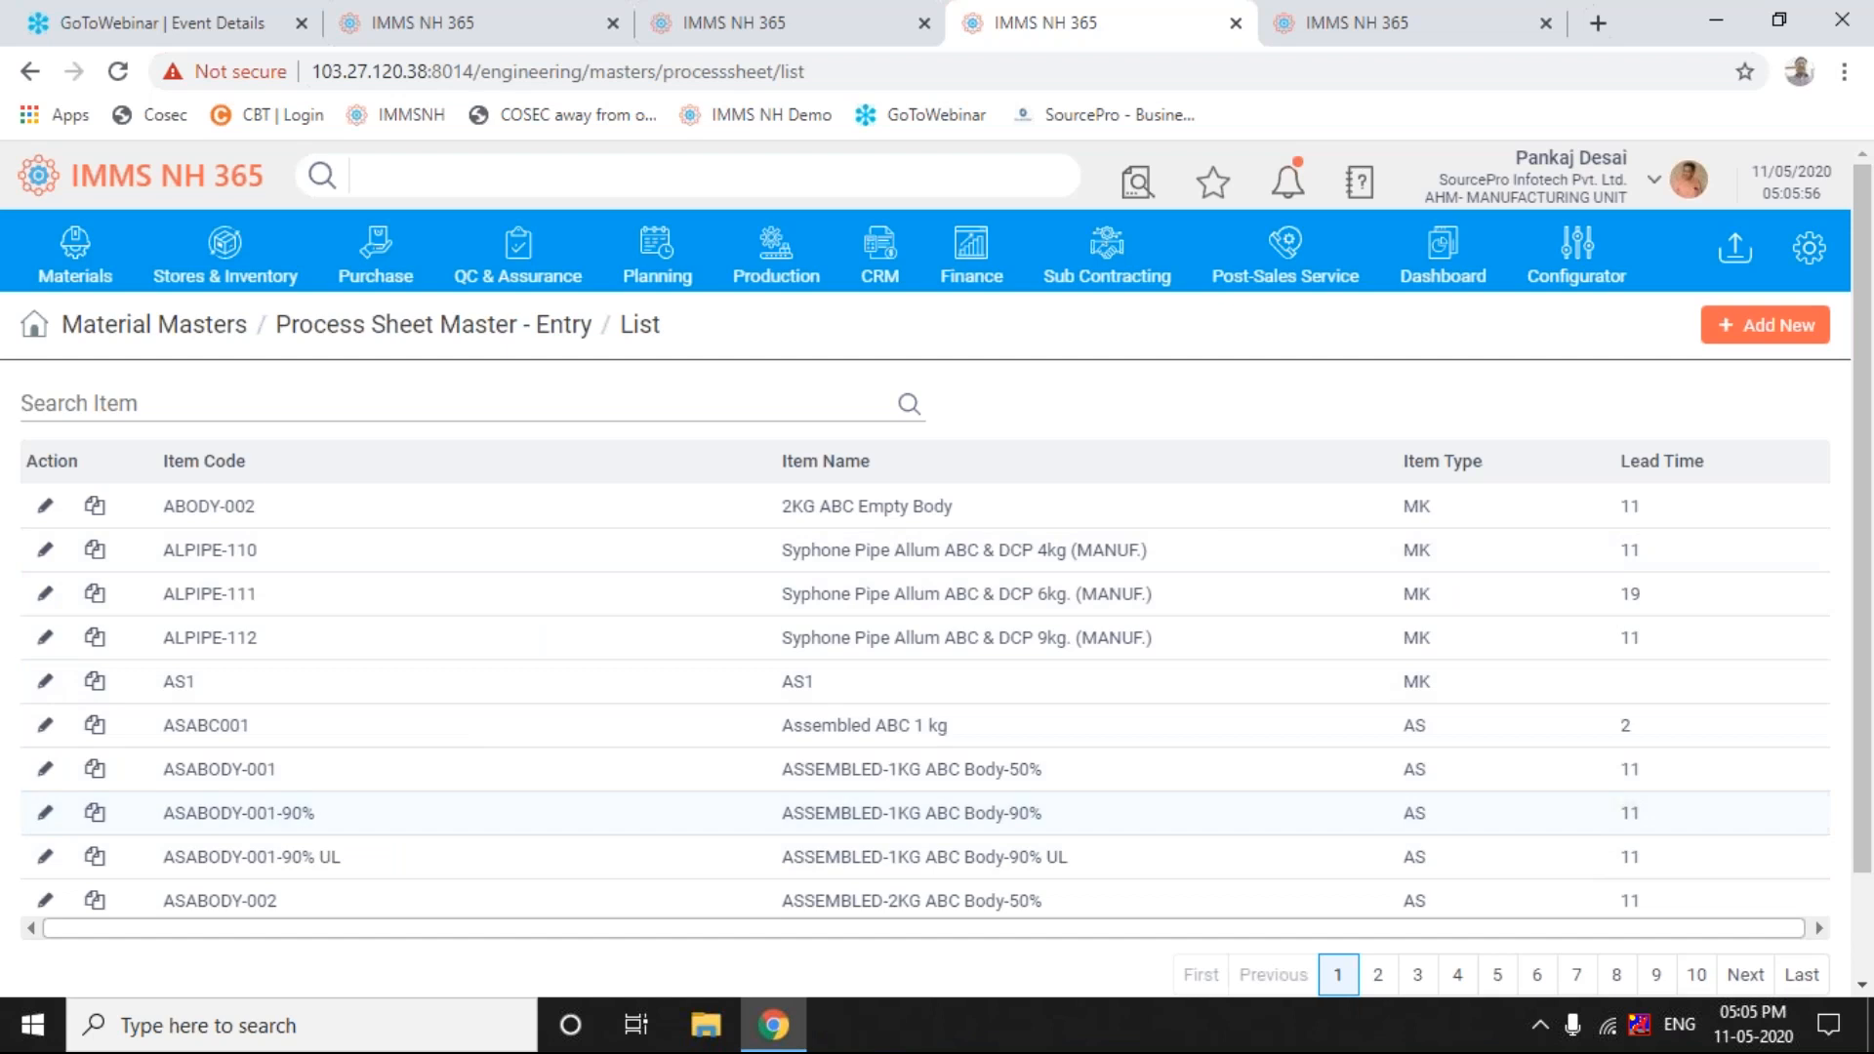
pyautogui.click(328, 408)
pyautogui.write('back')
pyautogui.press('Return')
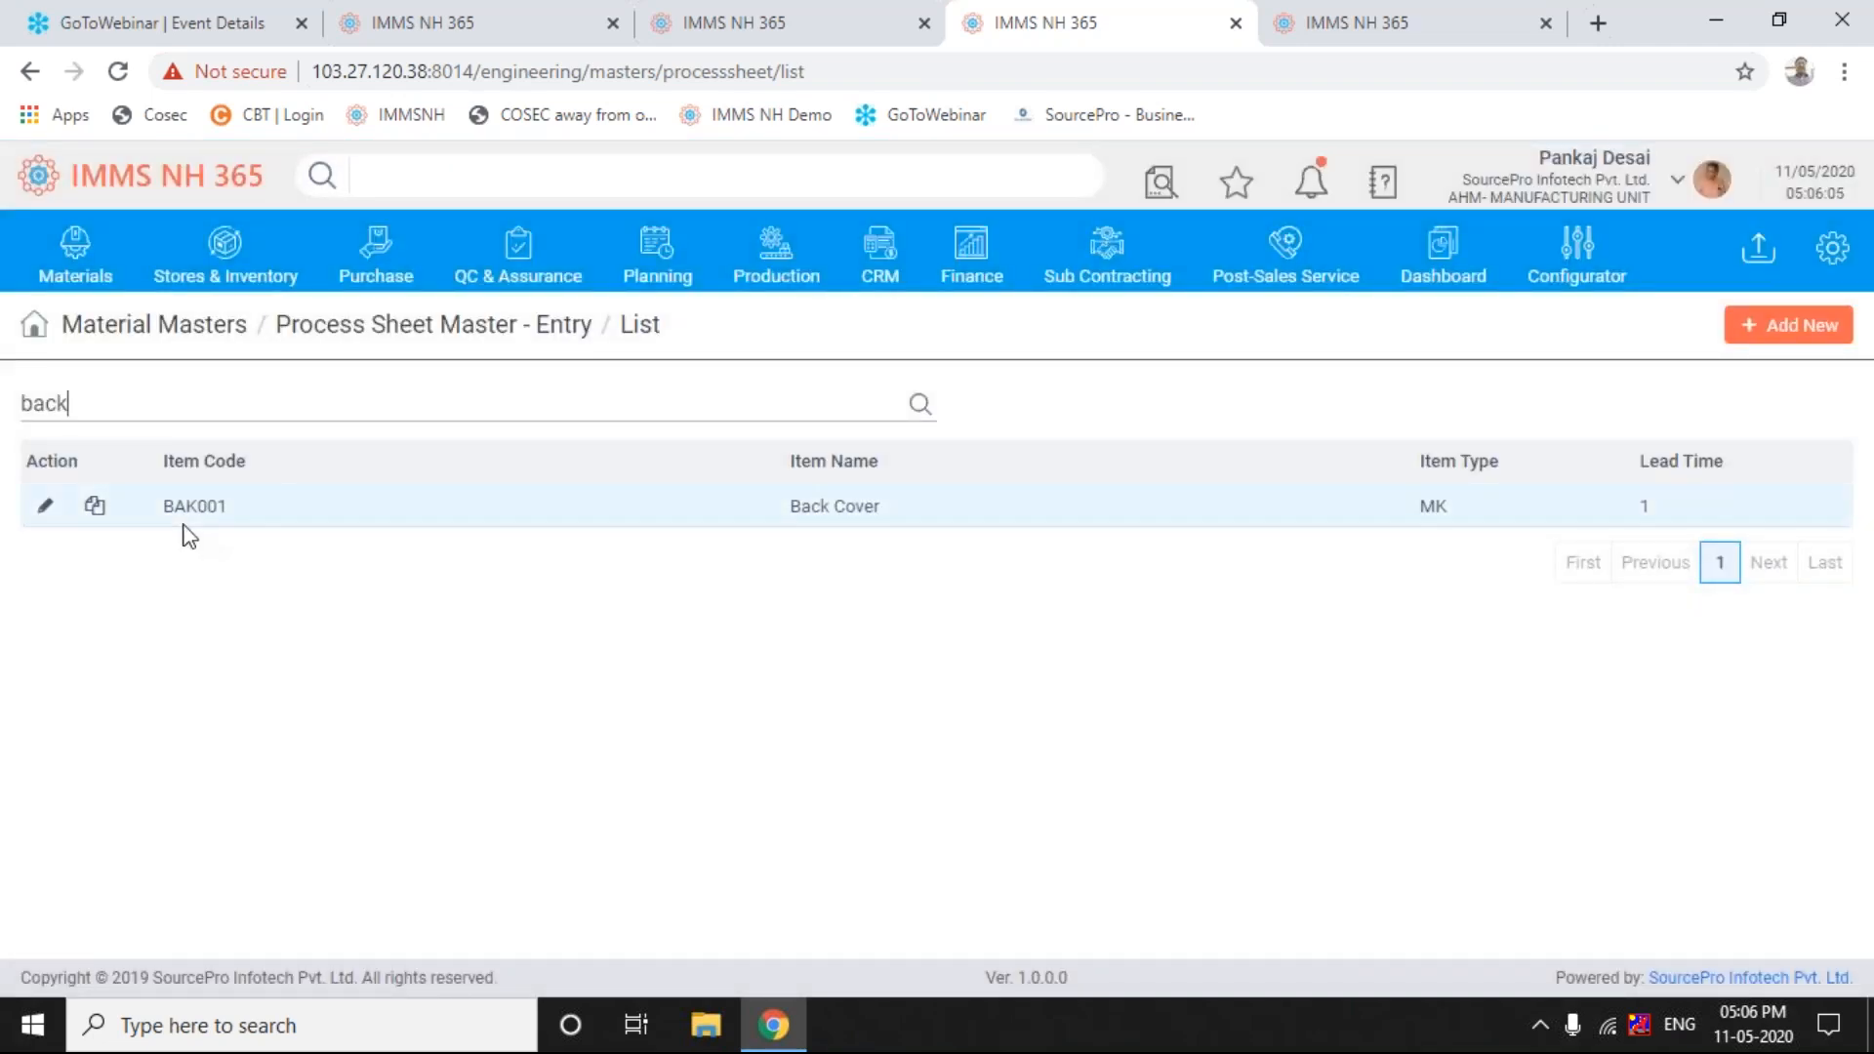
pyautogui.click(45, 510)
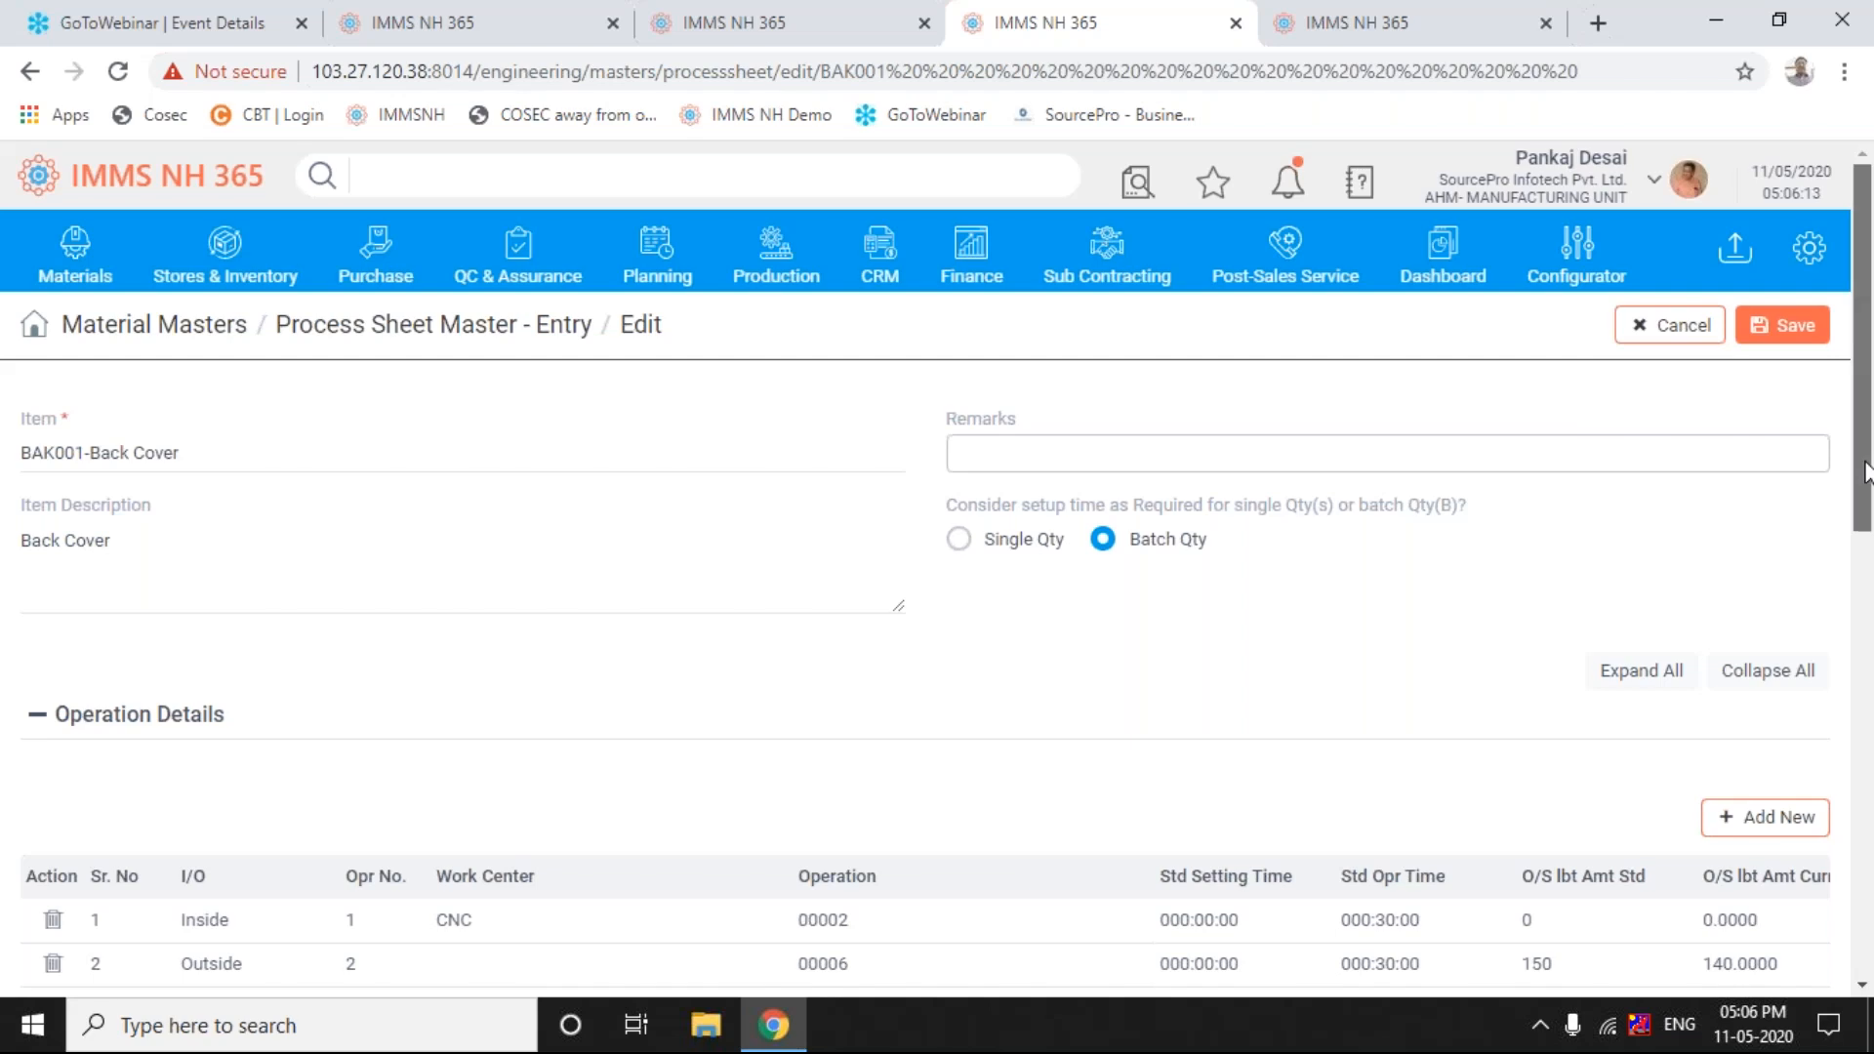
# - Examine the BAK001 operation details across all columns, including the outside labour amounts and the QC requirement
pyautogui.moveTo(1866, 472); pyautogui.dragTo(1865, 534)
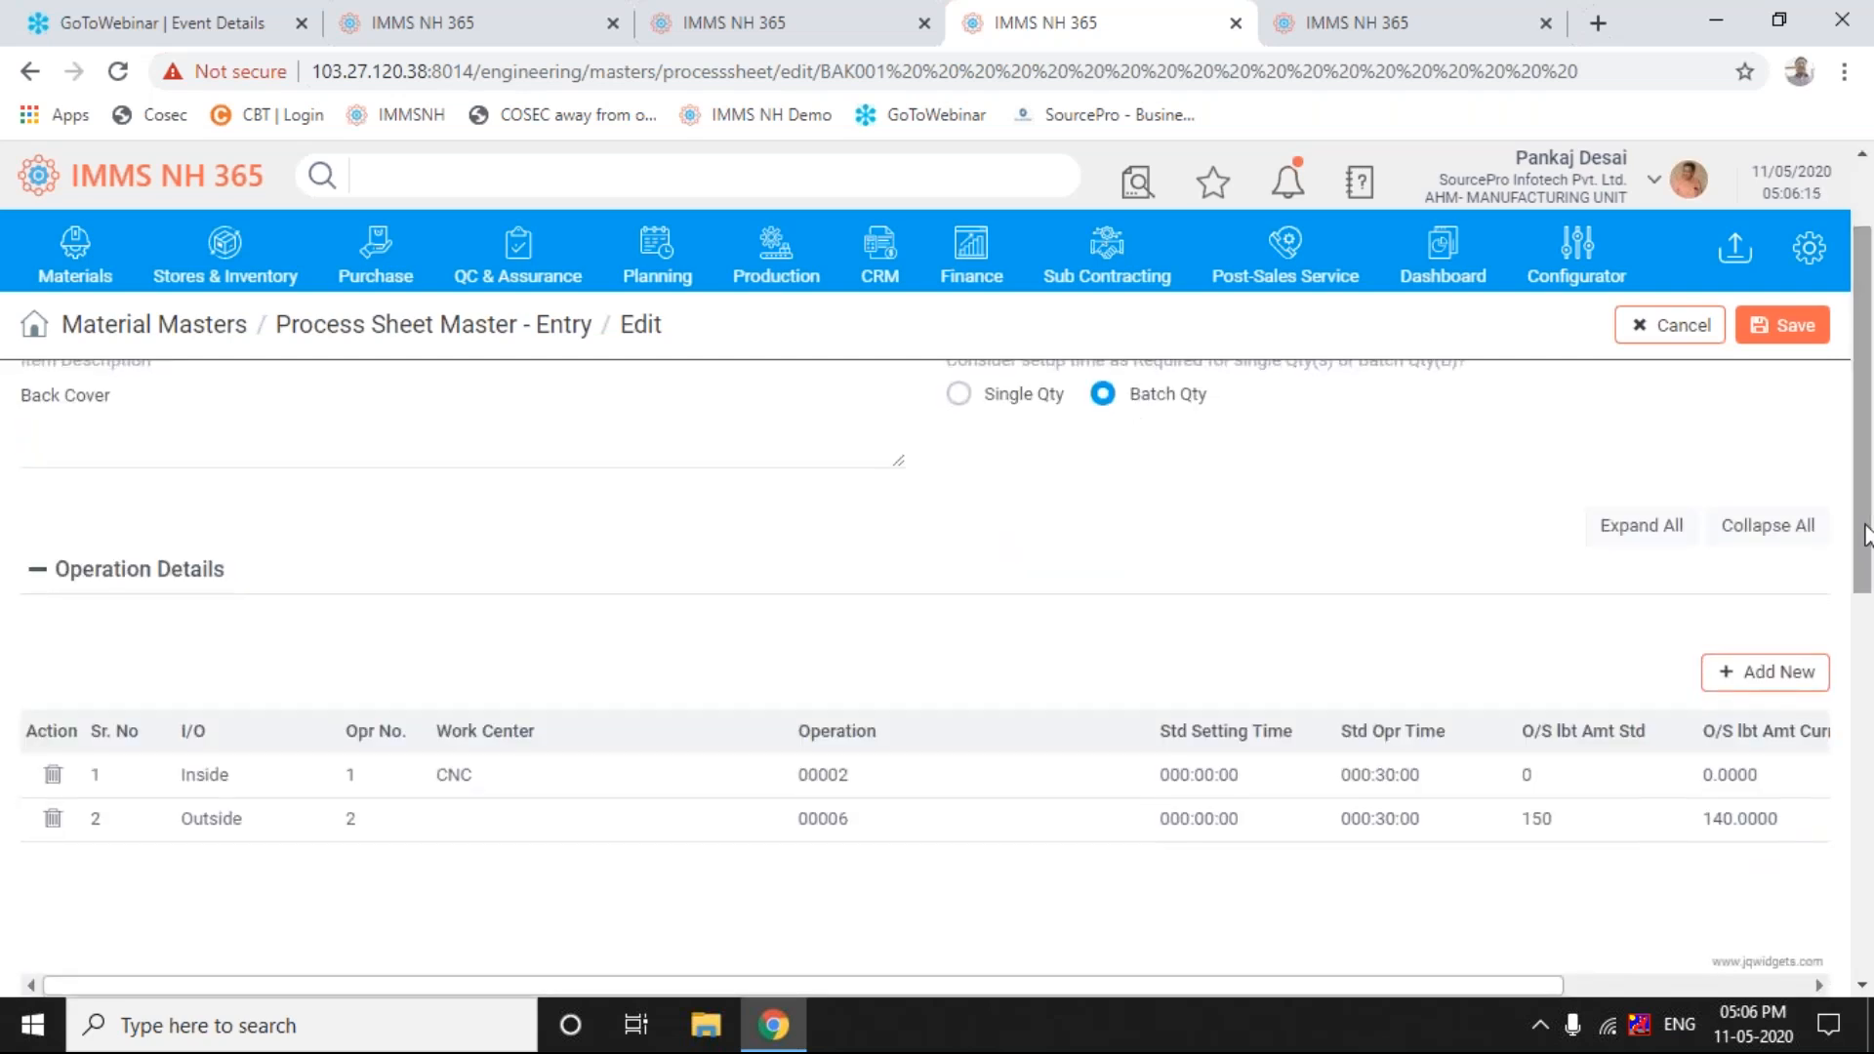
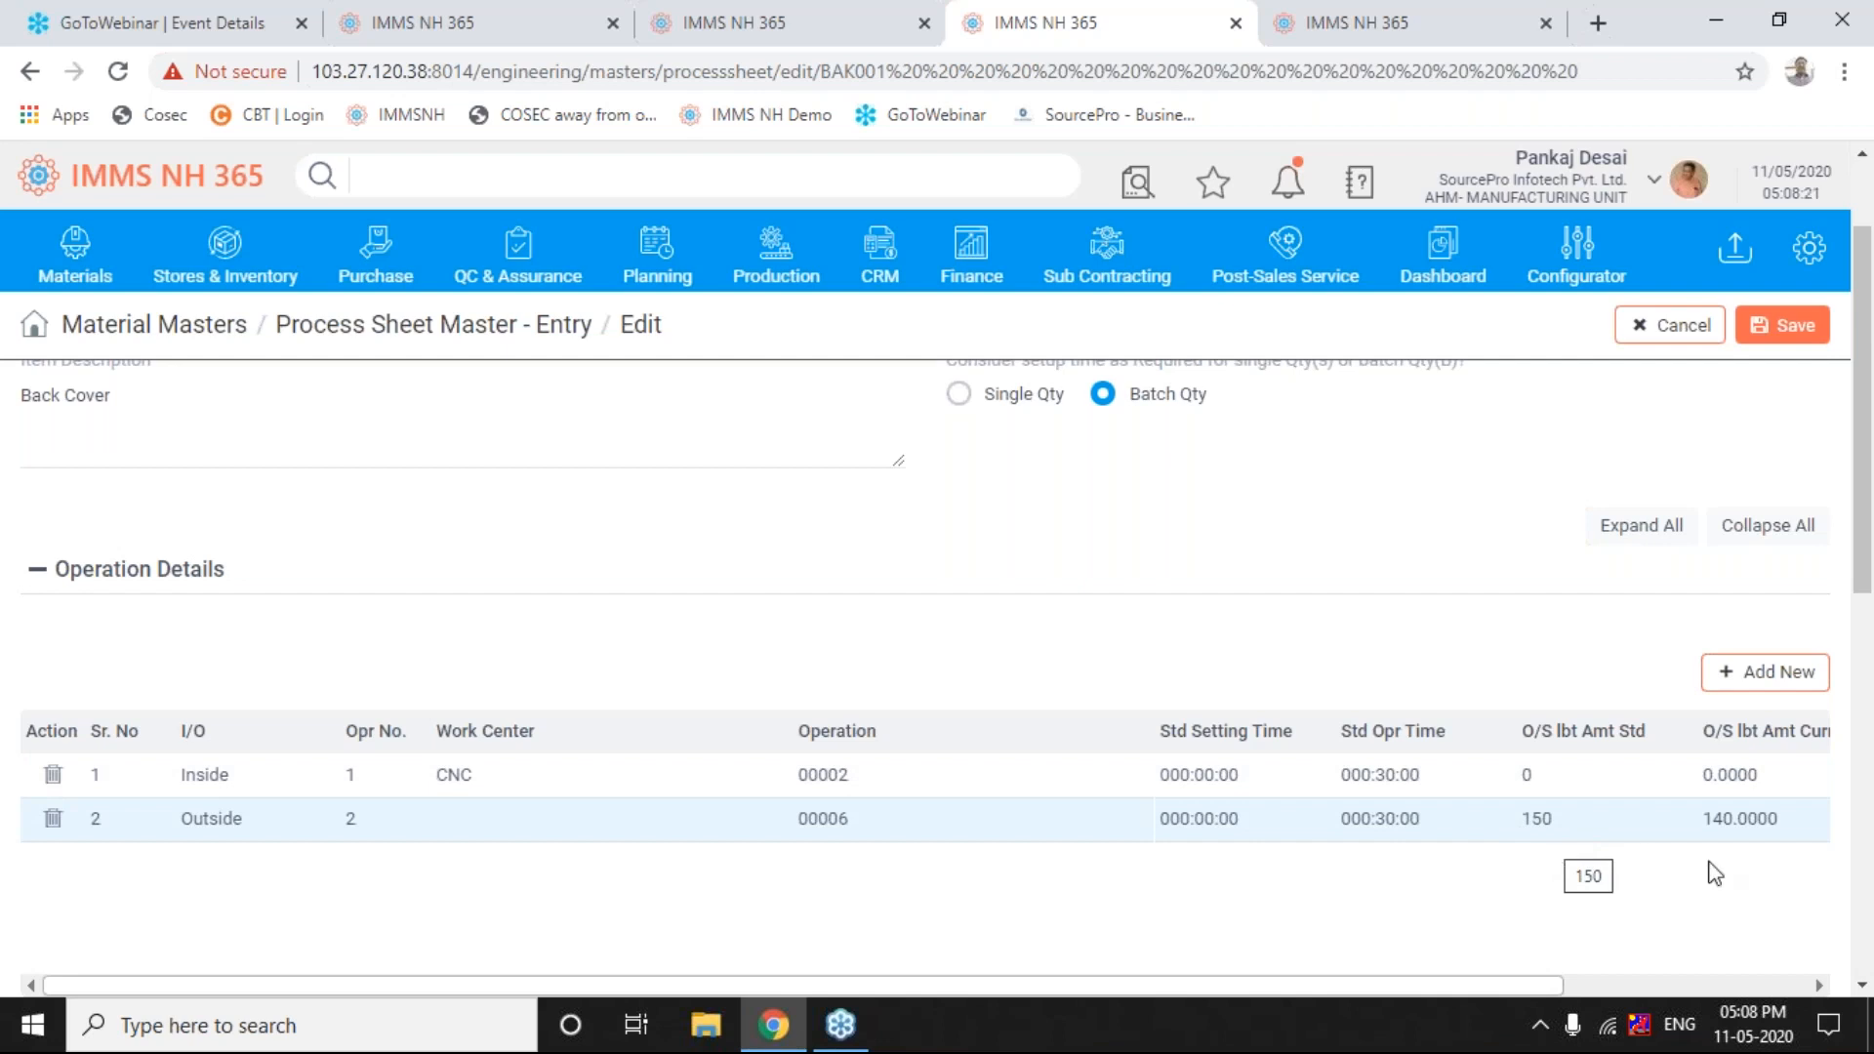
pyautogui.click(1820, 986)
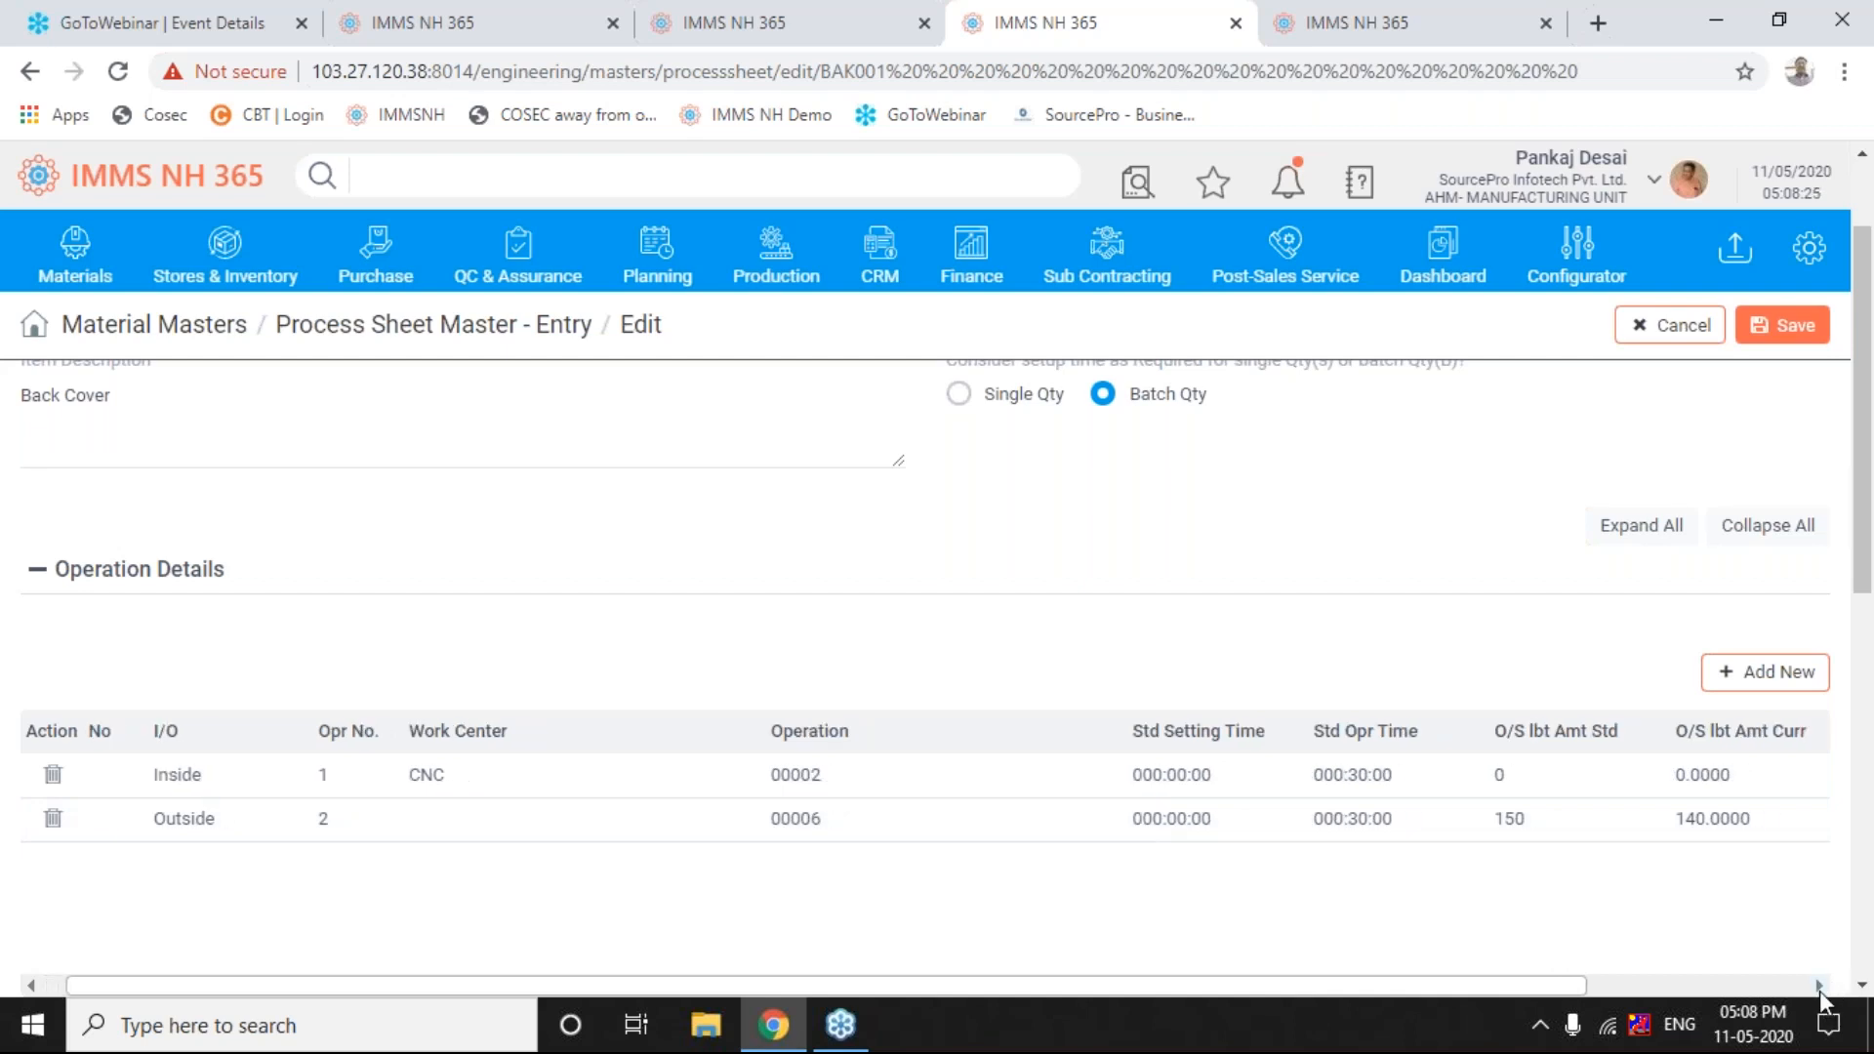
pyautogui.click(1820, 986)
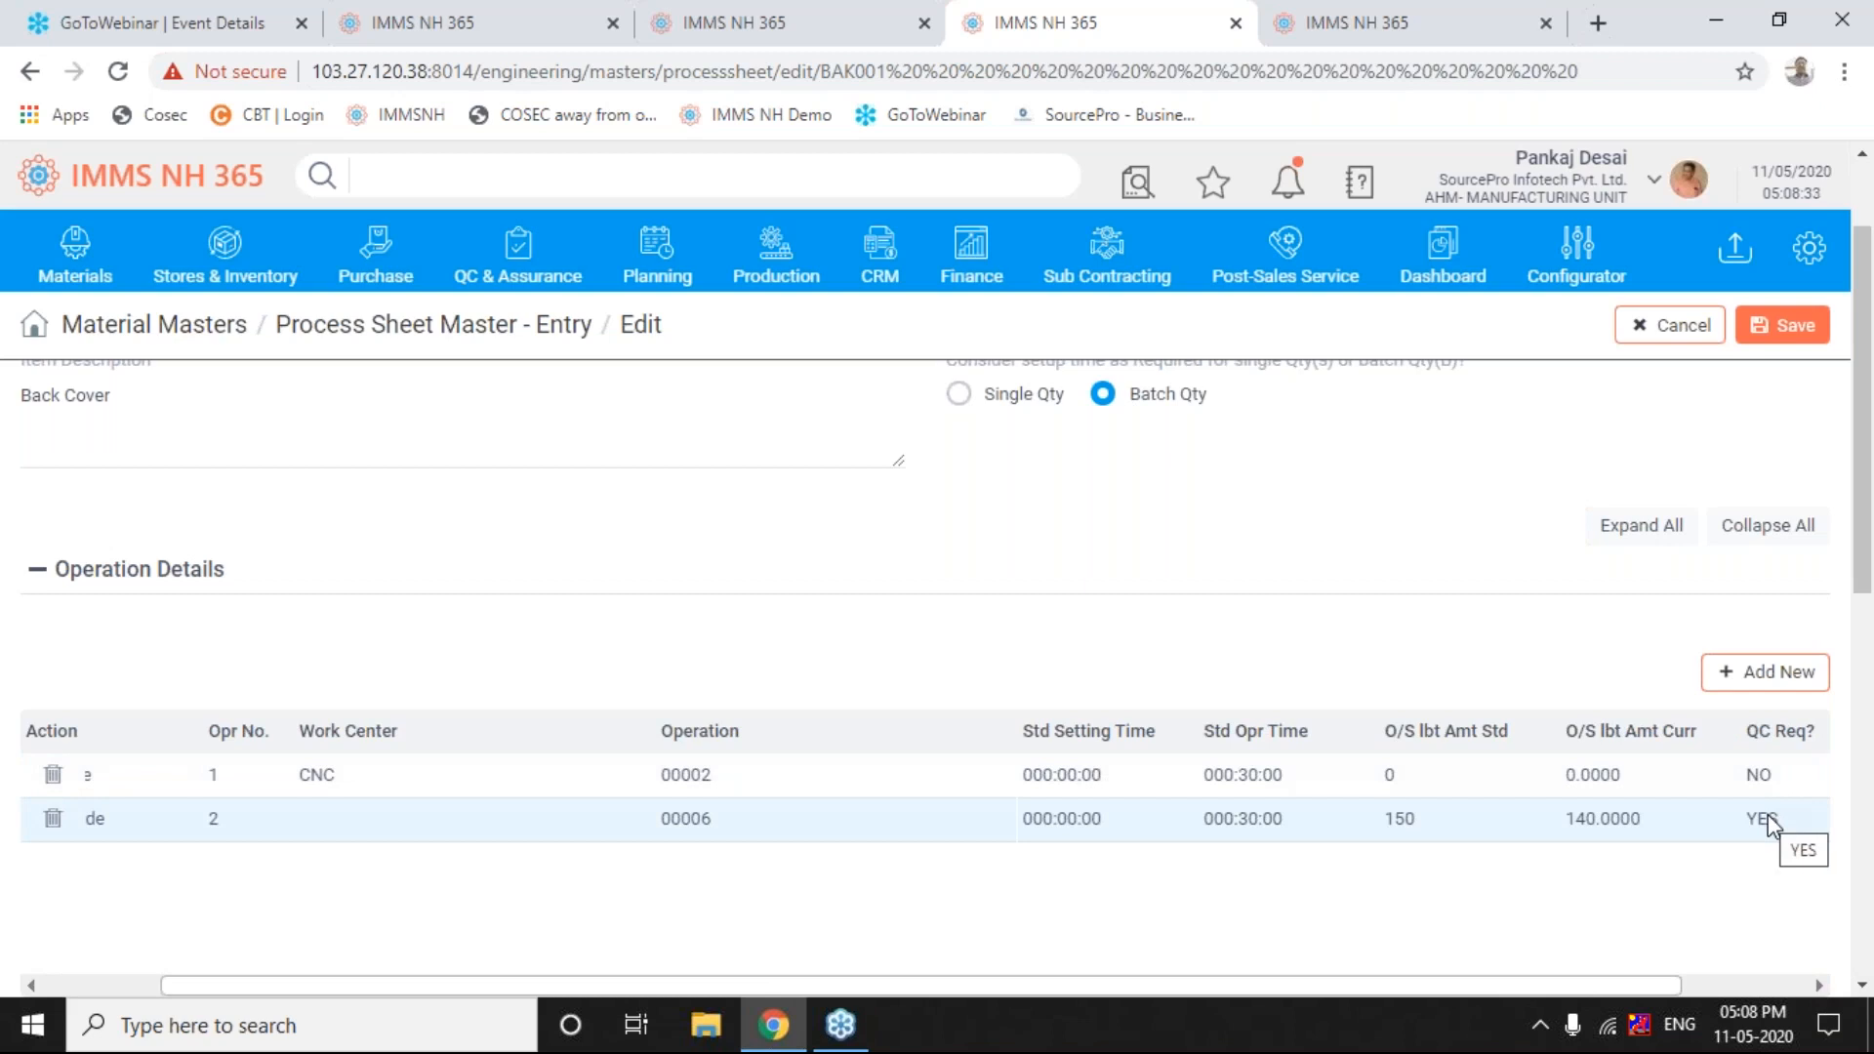
pyautogui.click(104, 987)
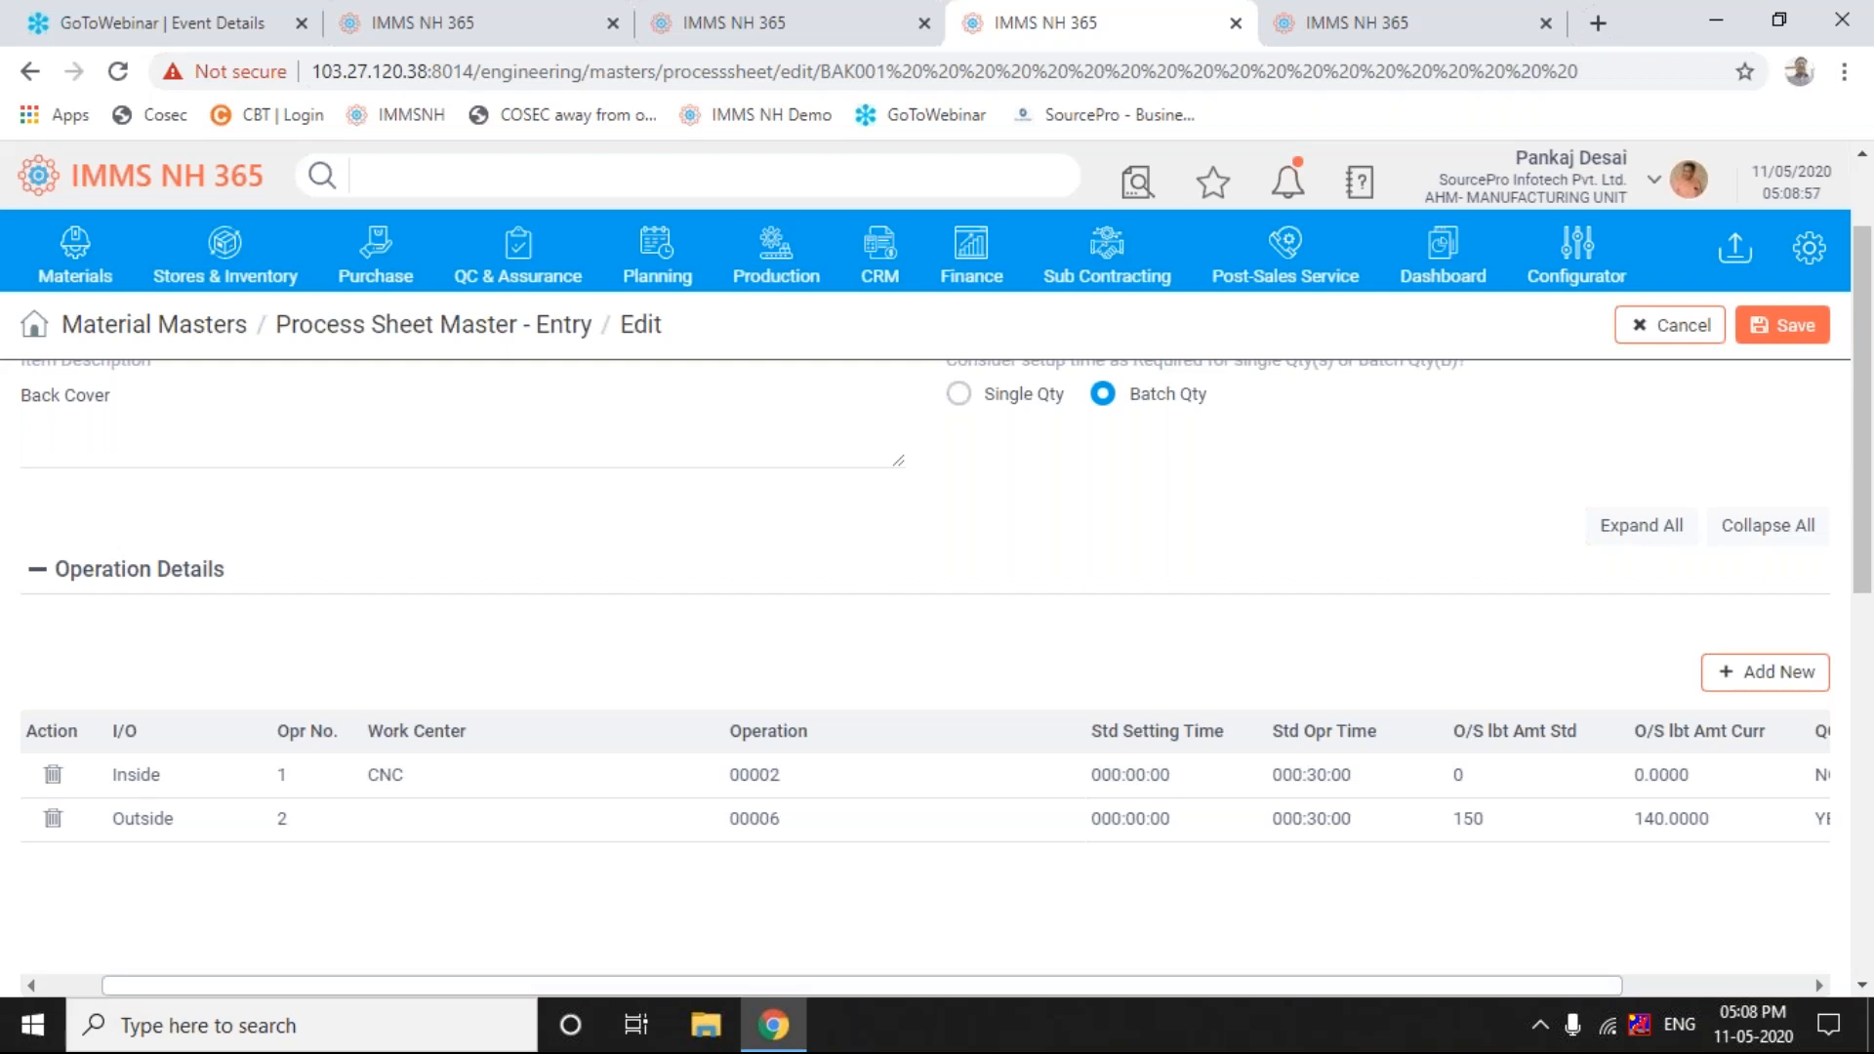
# - Open the Rate Master list, reload it and view the ASSEMBLY RATE record with its old rates
pyautogui.click(77, 256)
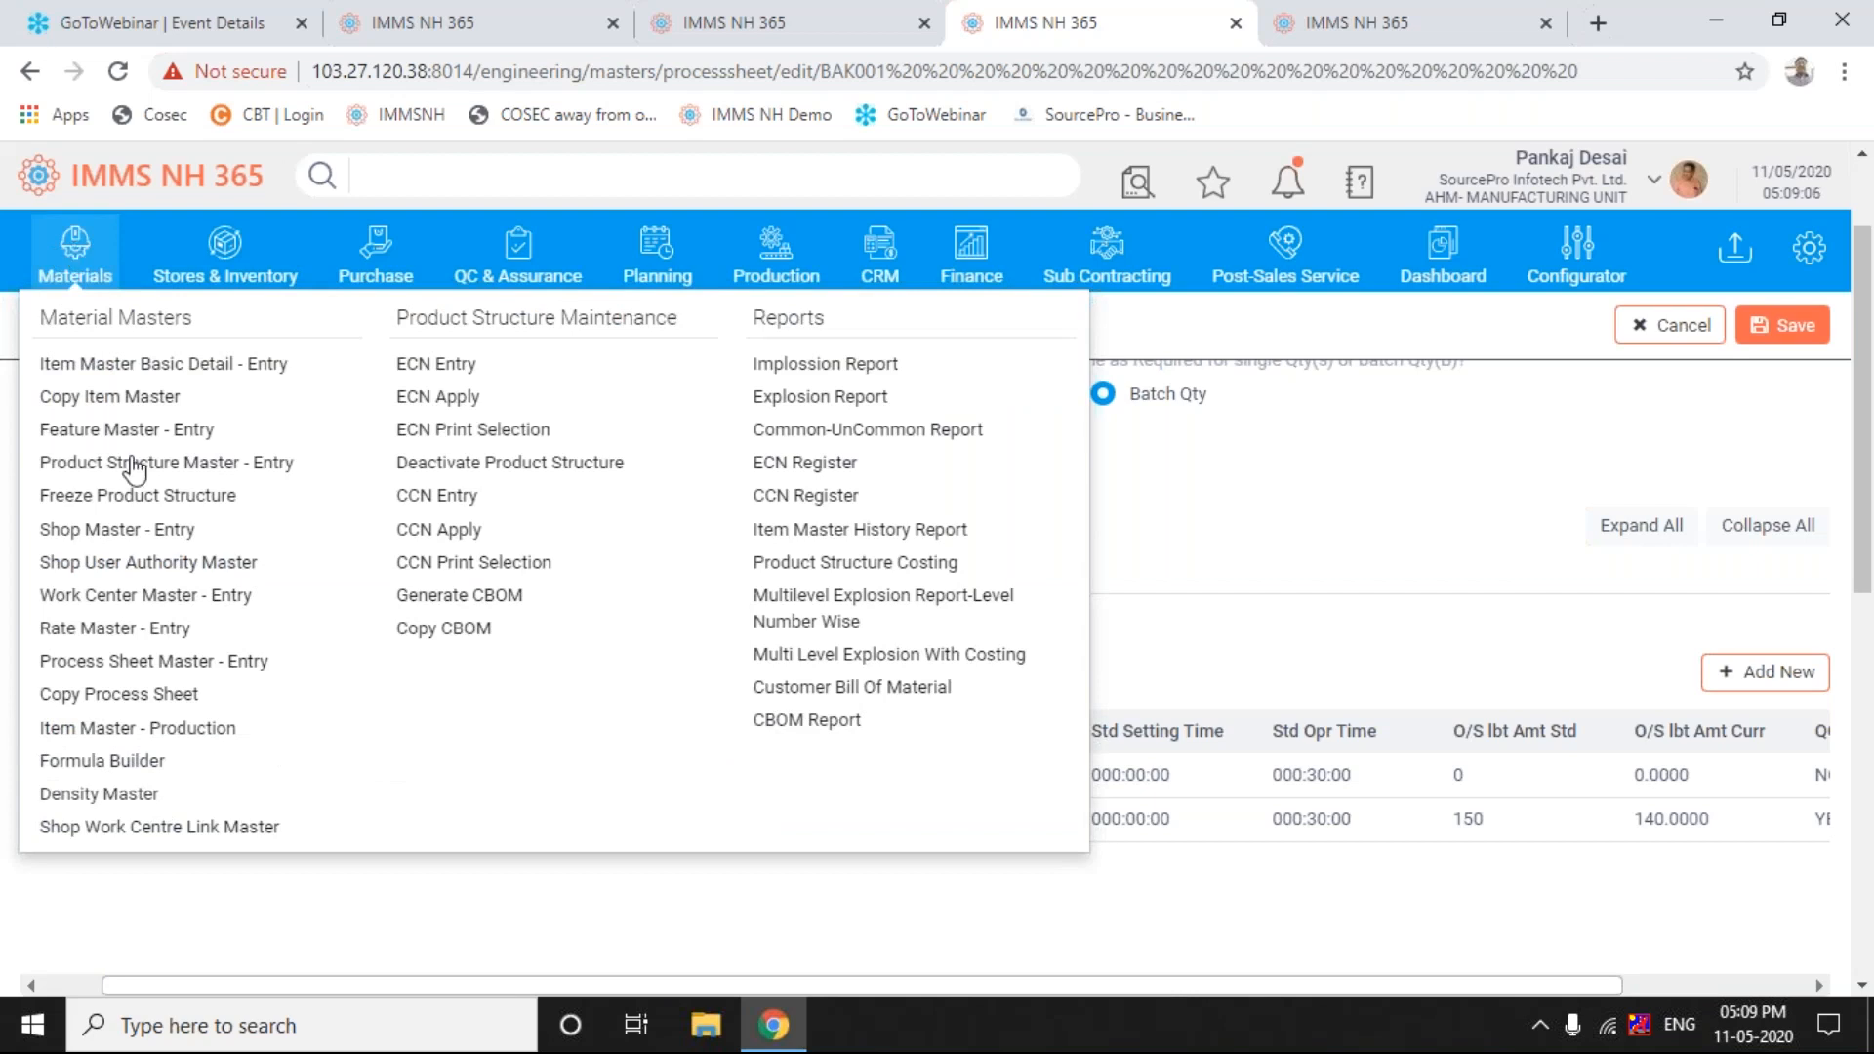
pyautogui.click(128, 640)
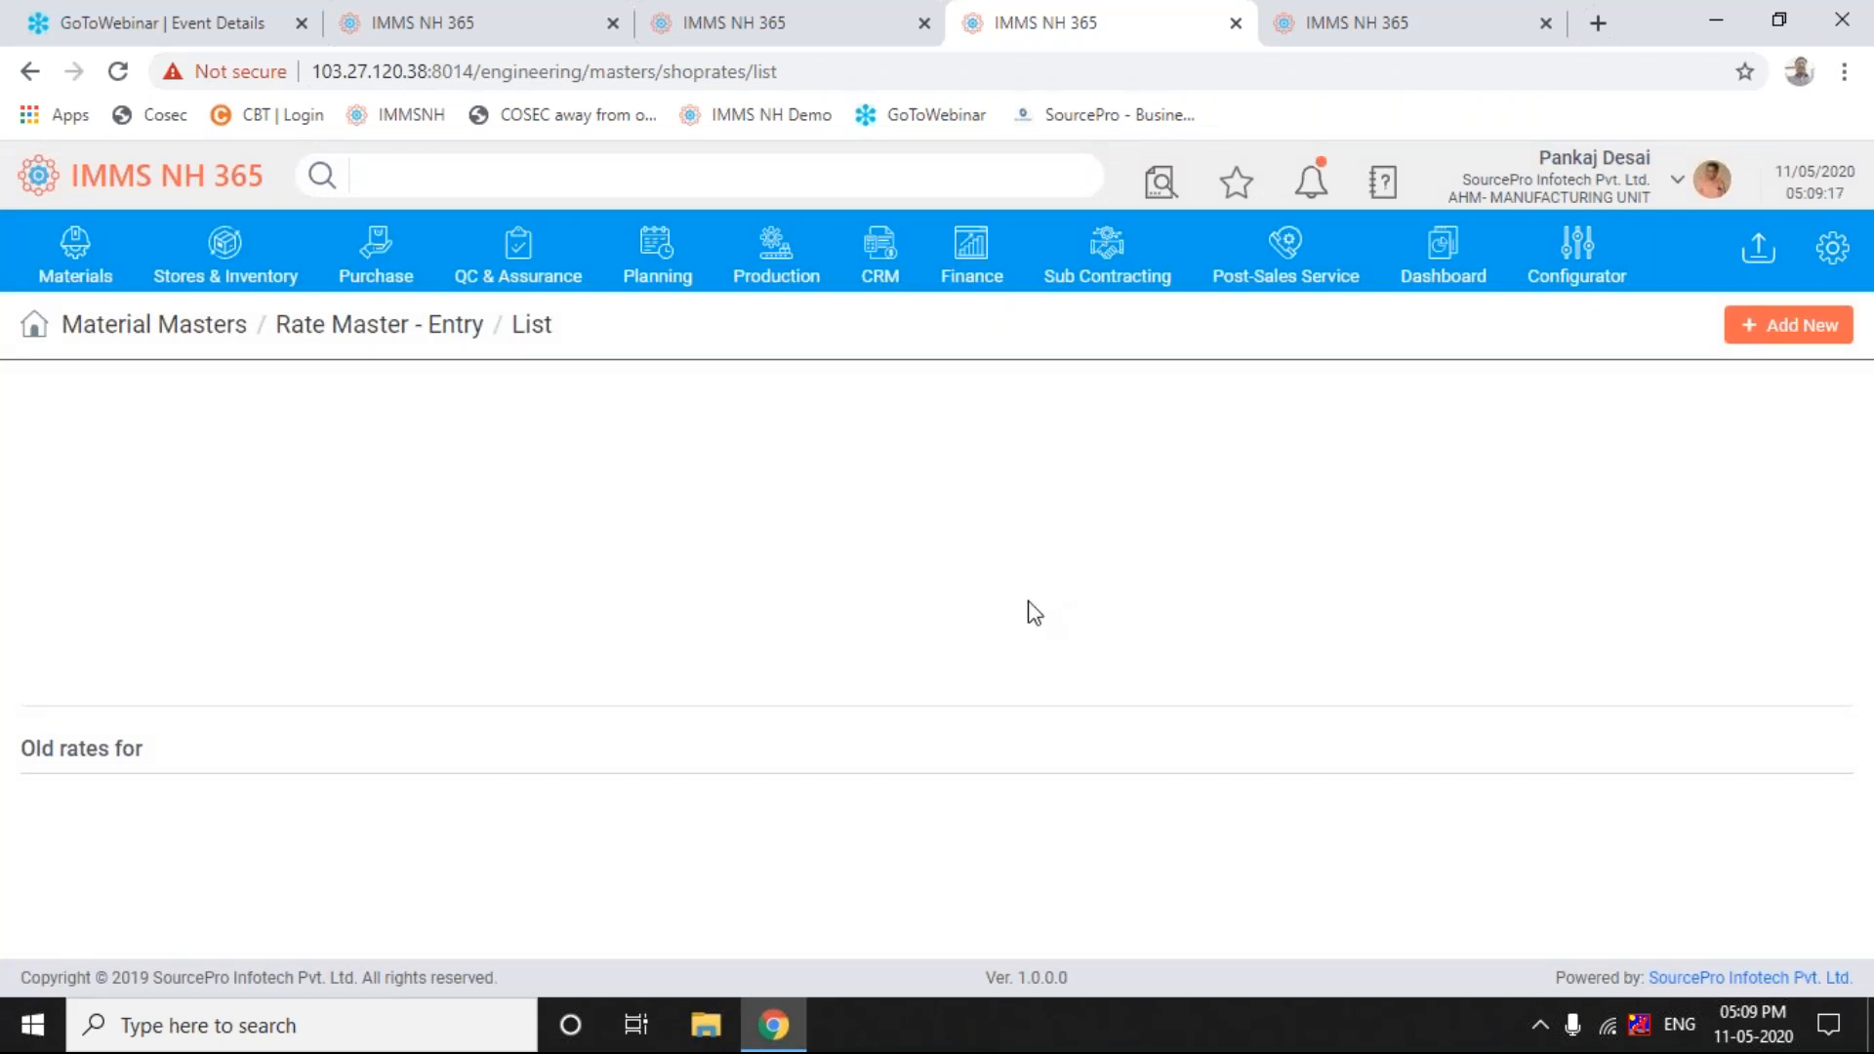
pyautogui.press('F5')
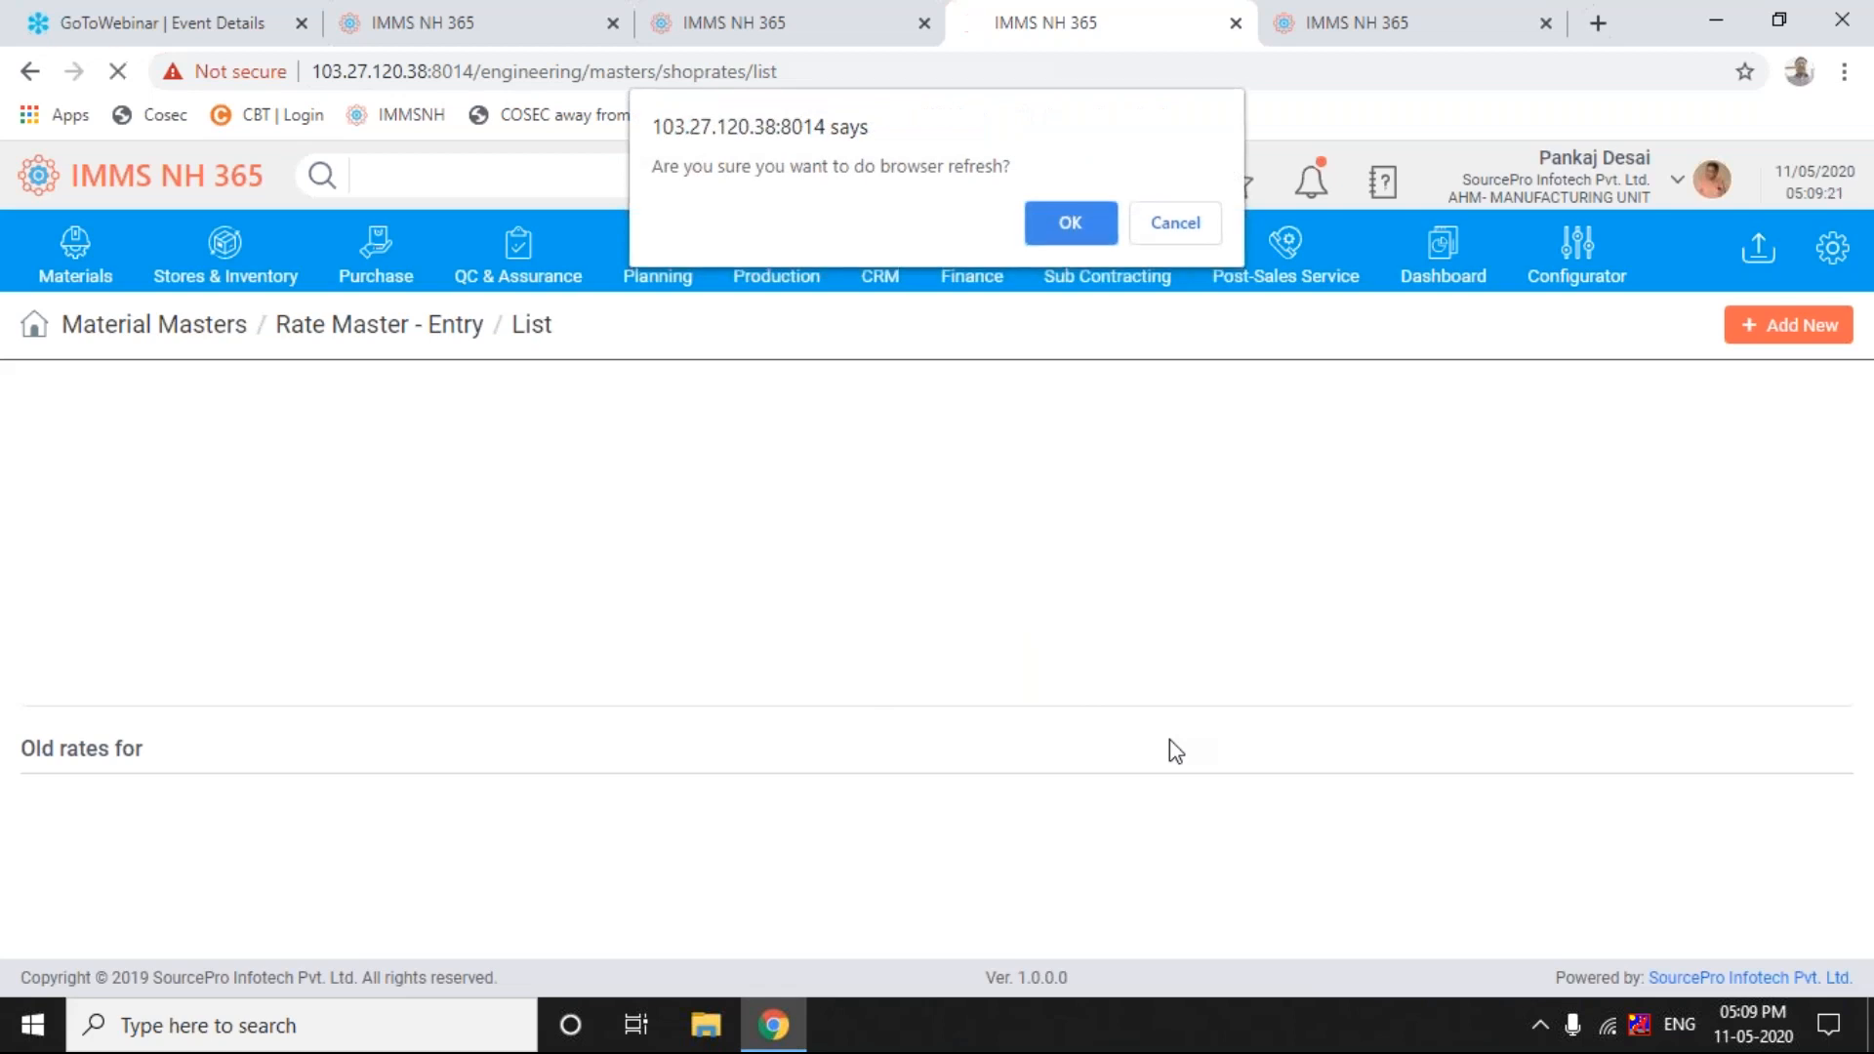
pyautogui.press('Return')
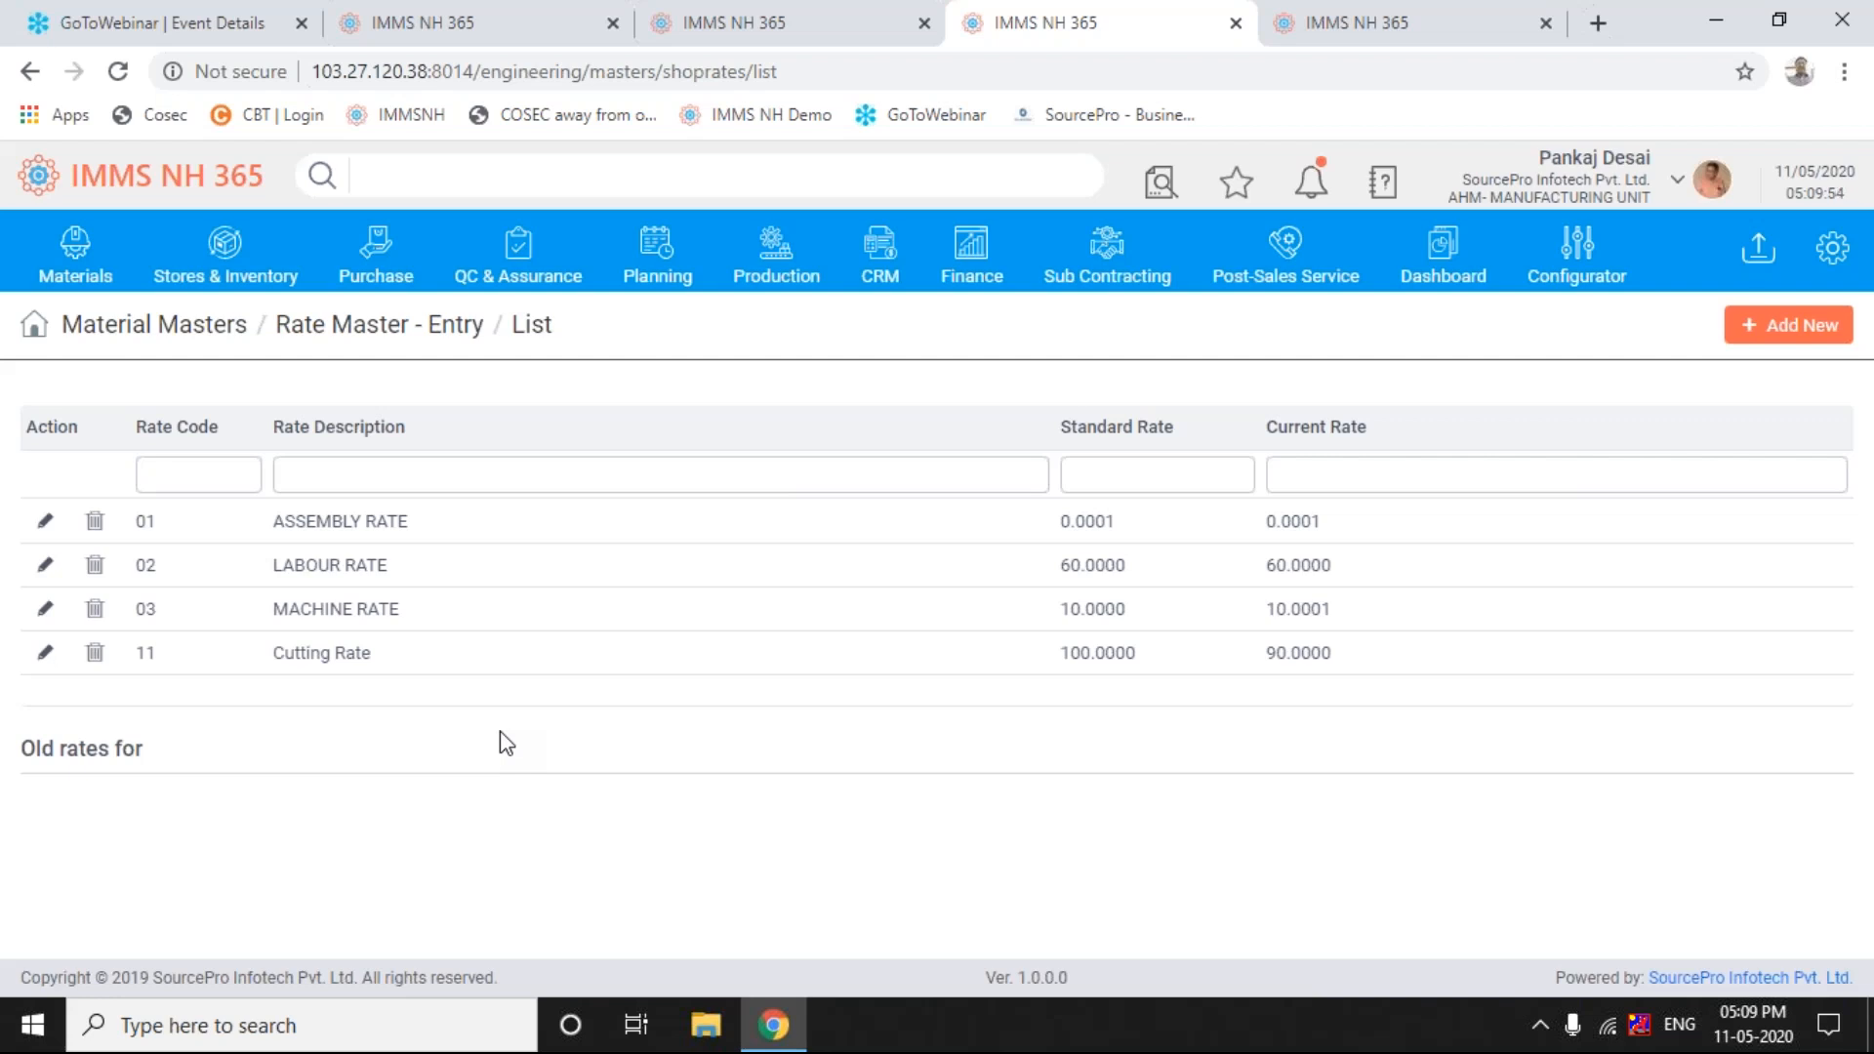
pyautogui.click(46, 525)
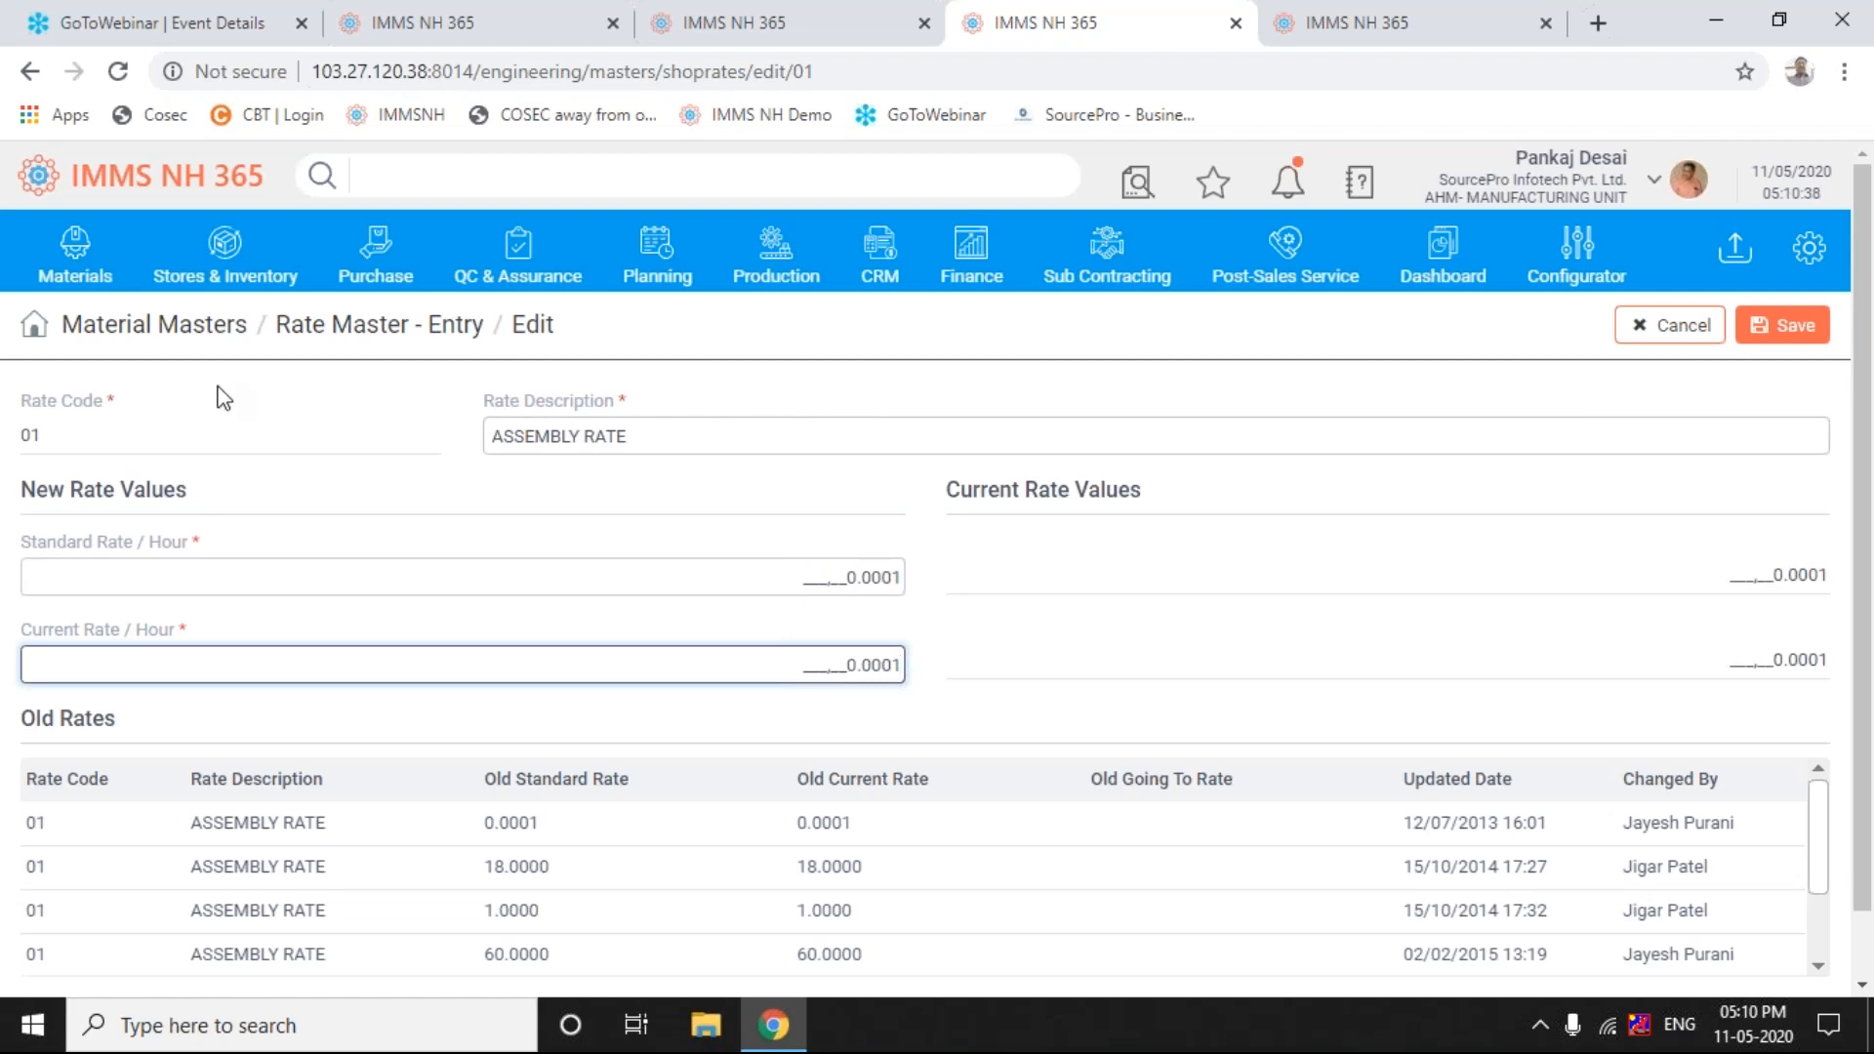
pyautogui.click(65, 264)
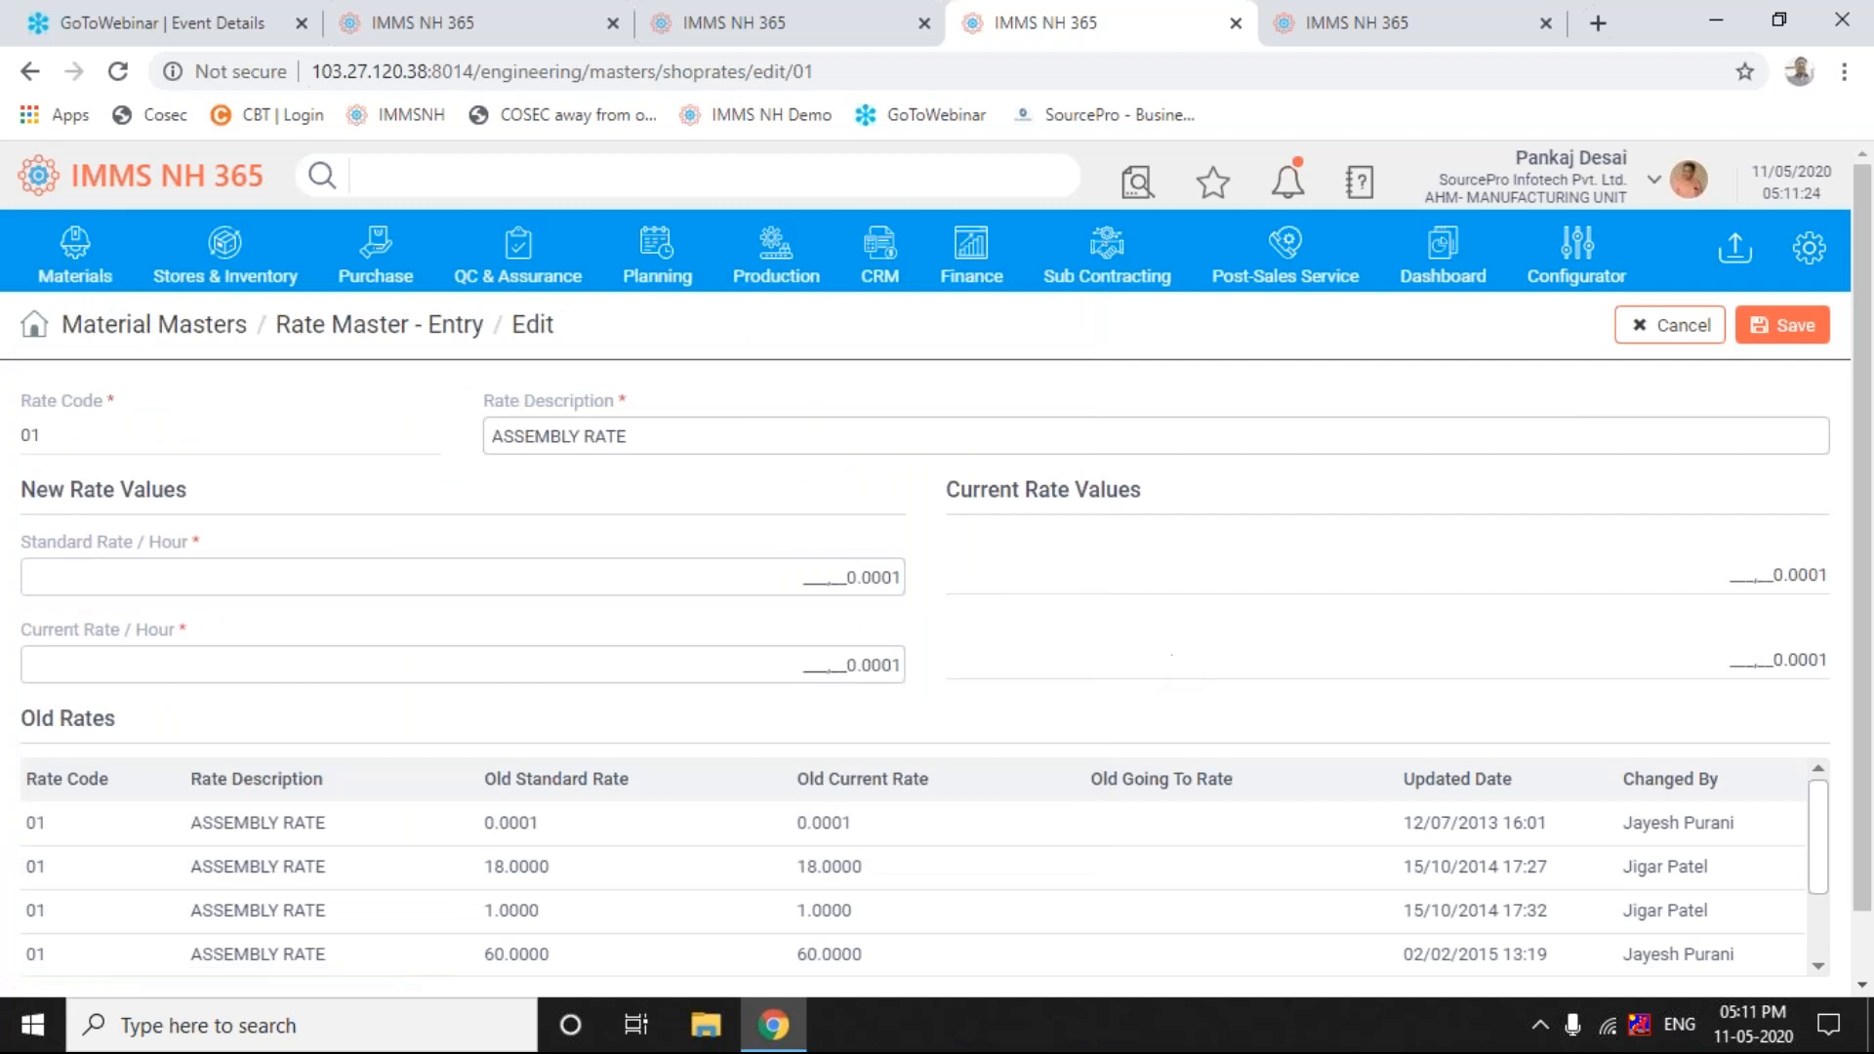
# - Switch to the CMP002 work order's browser tab and review its Work Order Detail section
pyautogui.click(724, 29)
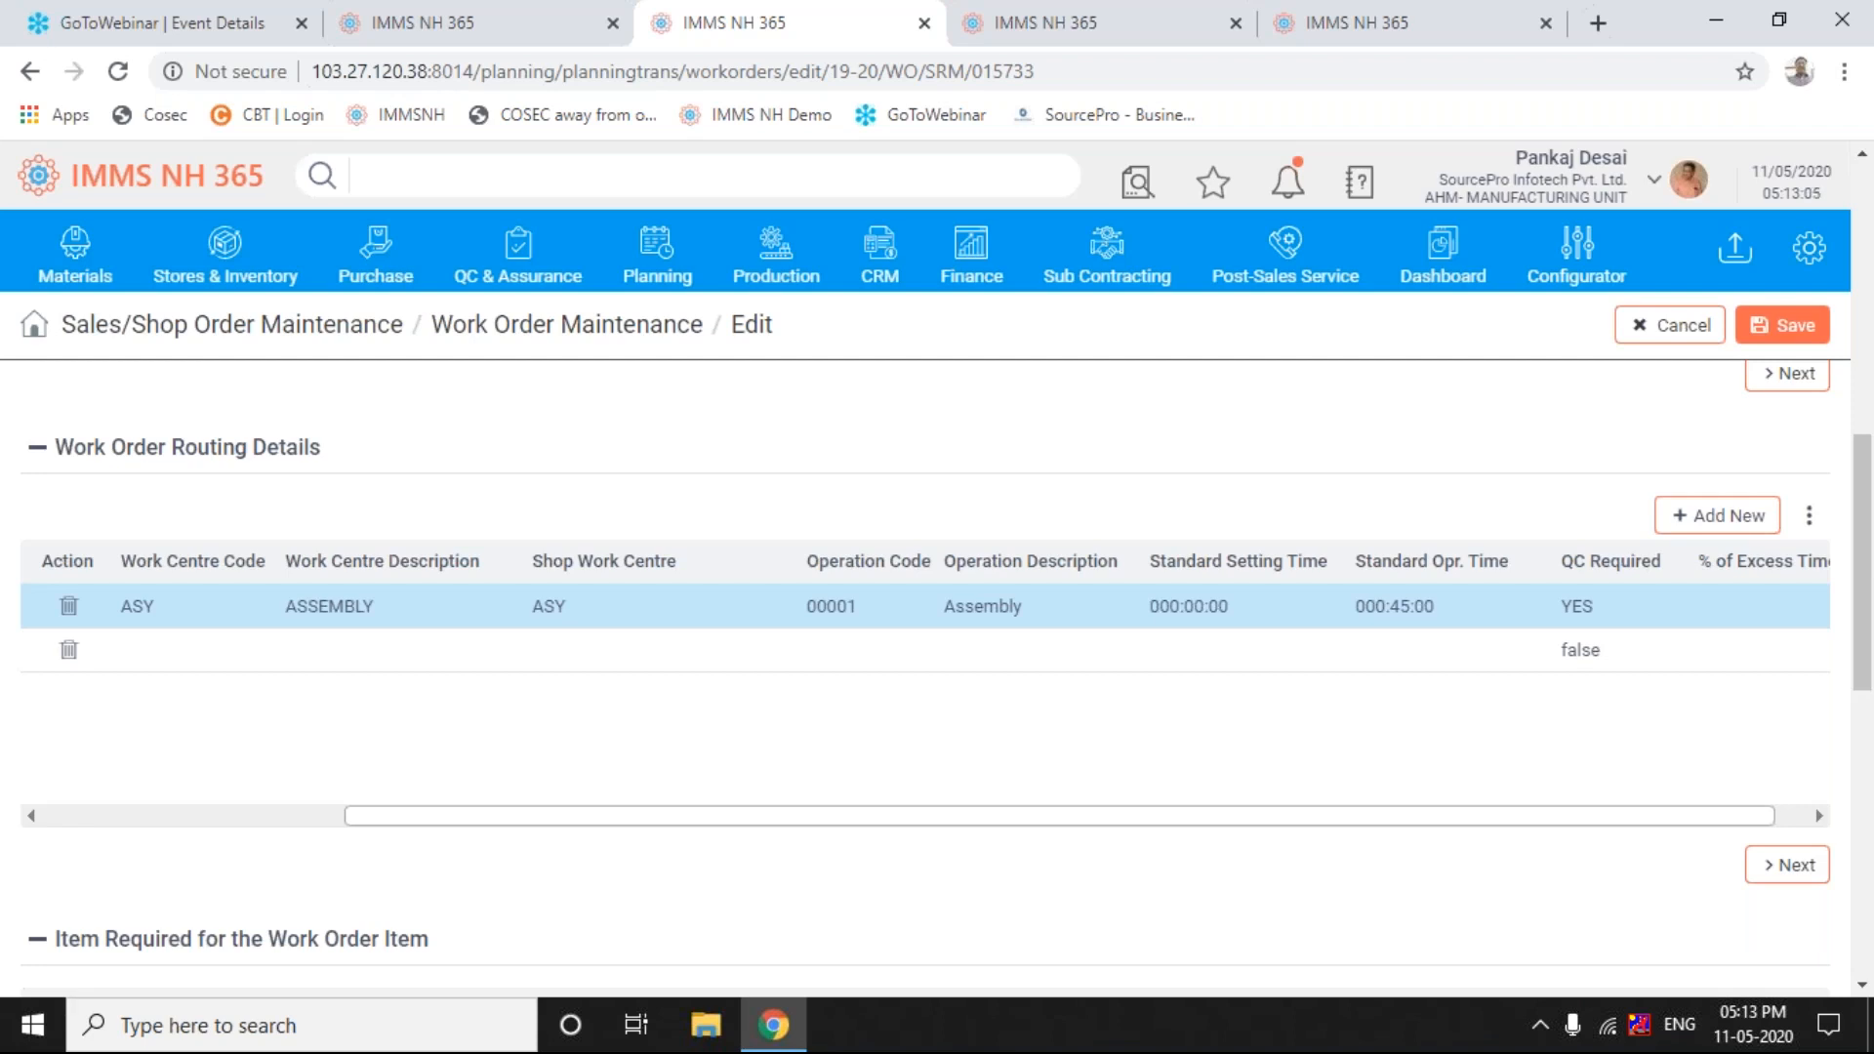
pyautogui.scroll(1, 1860, 493)
pyautogui.moveTo(1860, 493); pyautogui.dragTo(1811, 241)
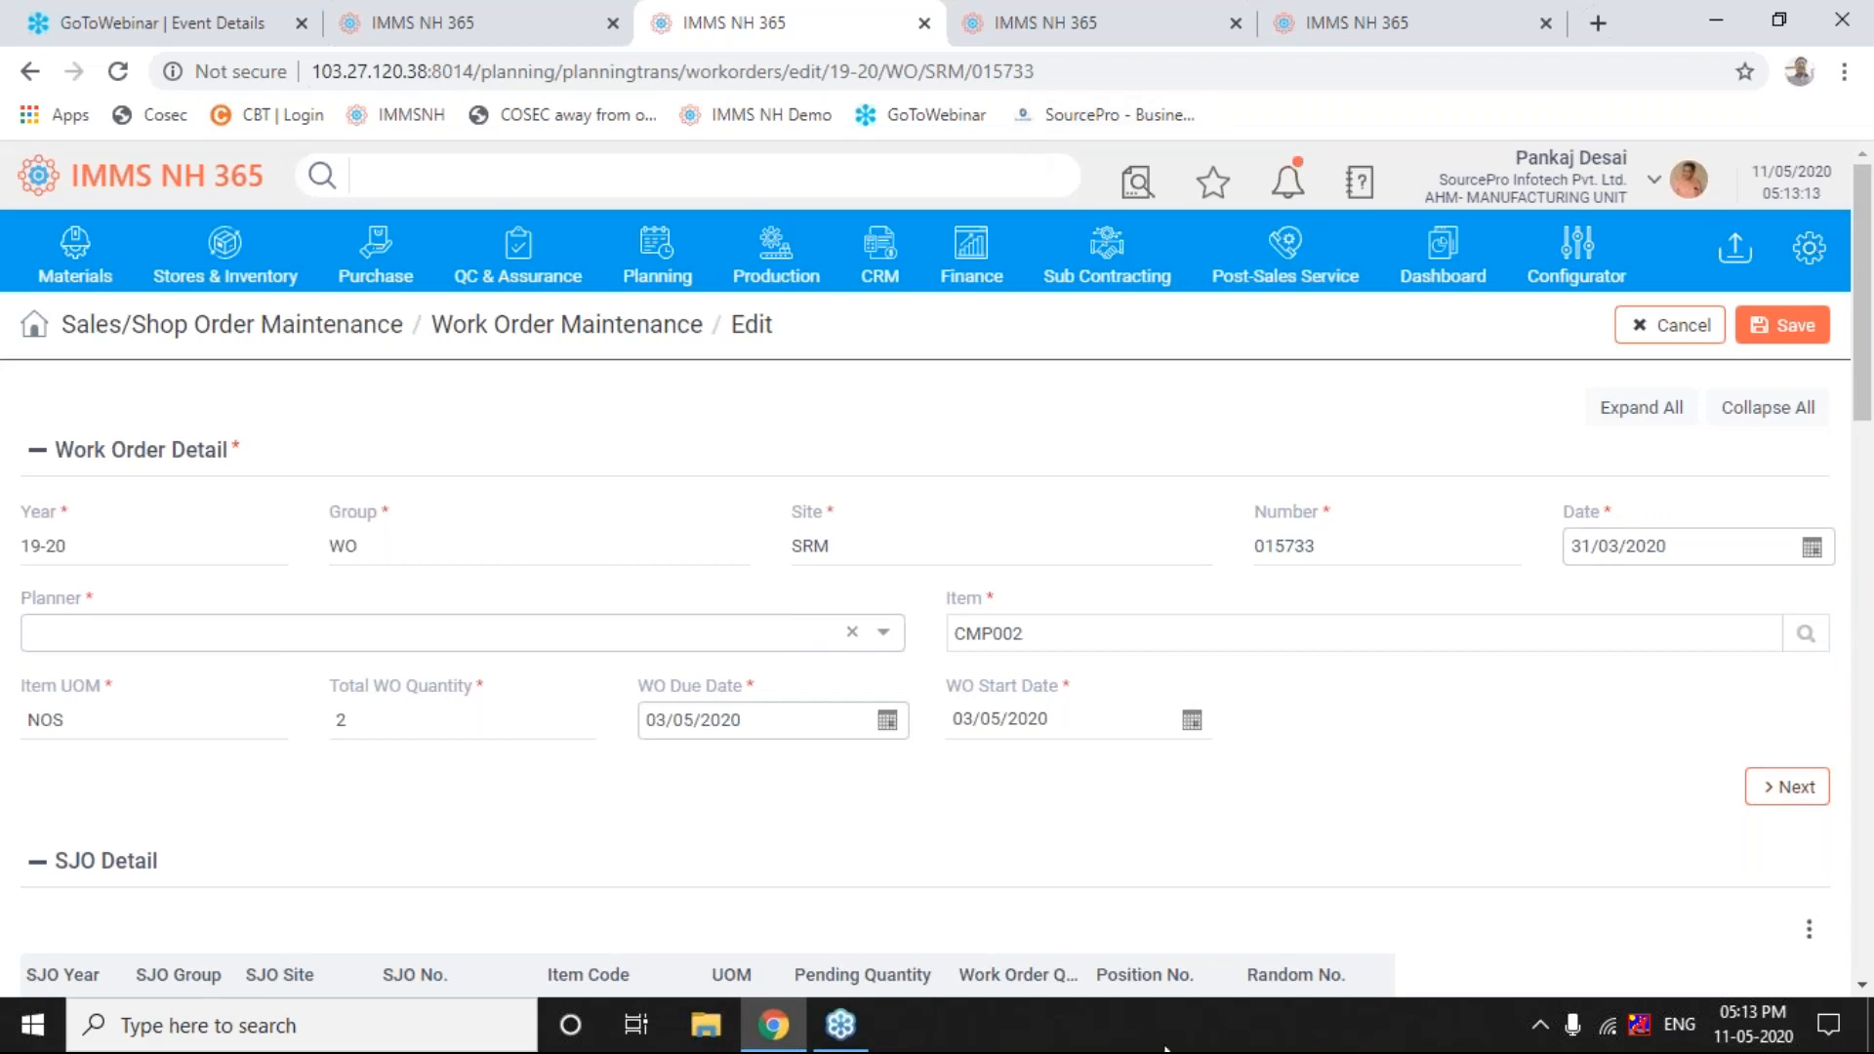
pyautogui.click(1098, 19)
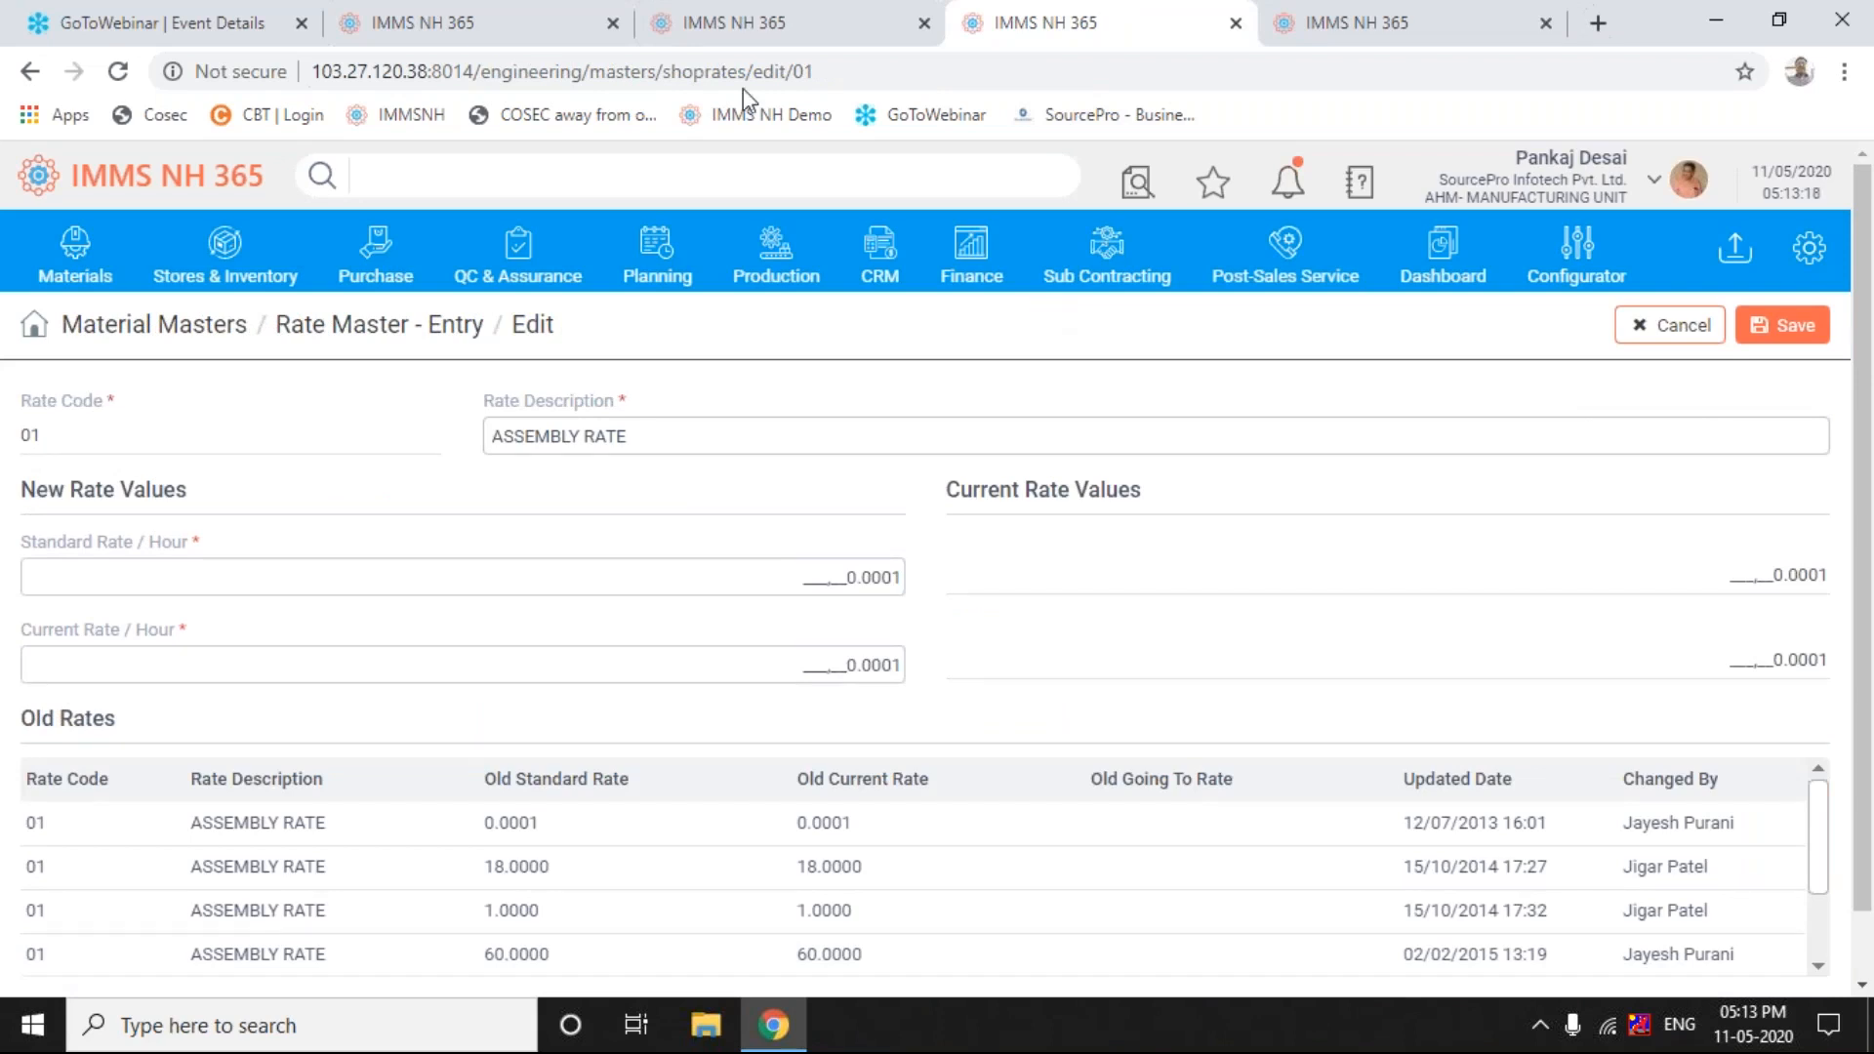
pyautogui.hotkey('ctrl', 'Tab')
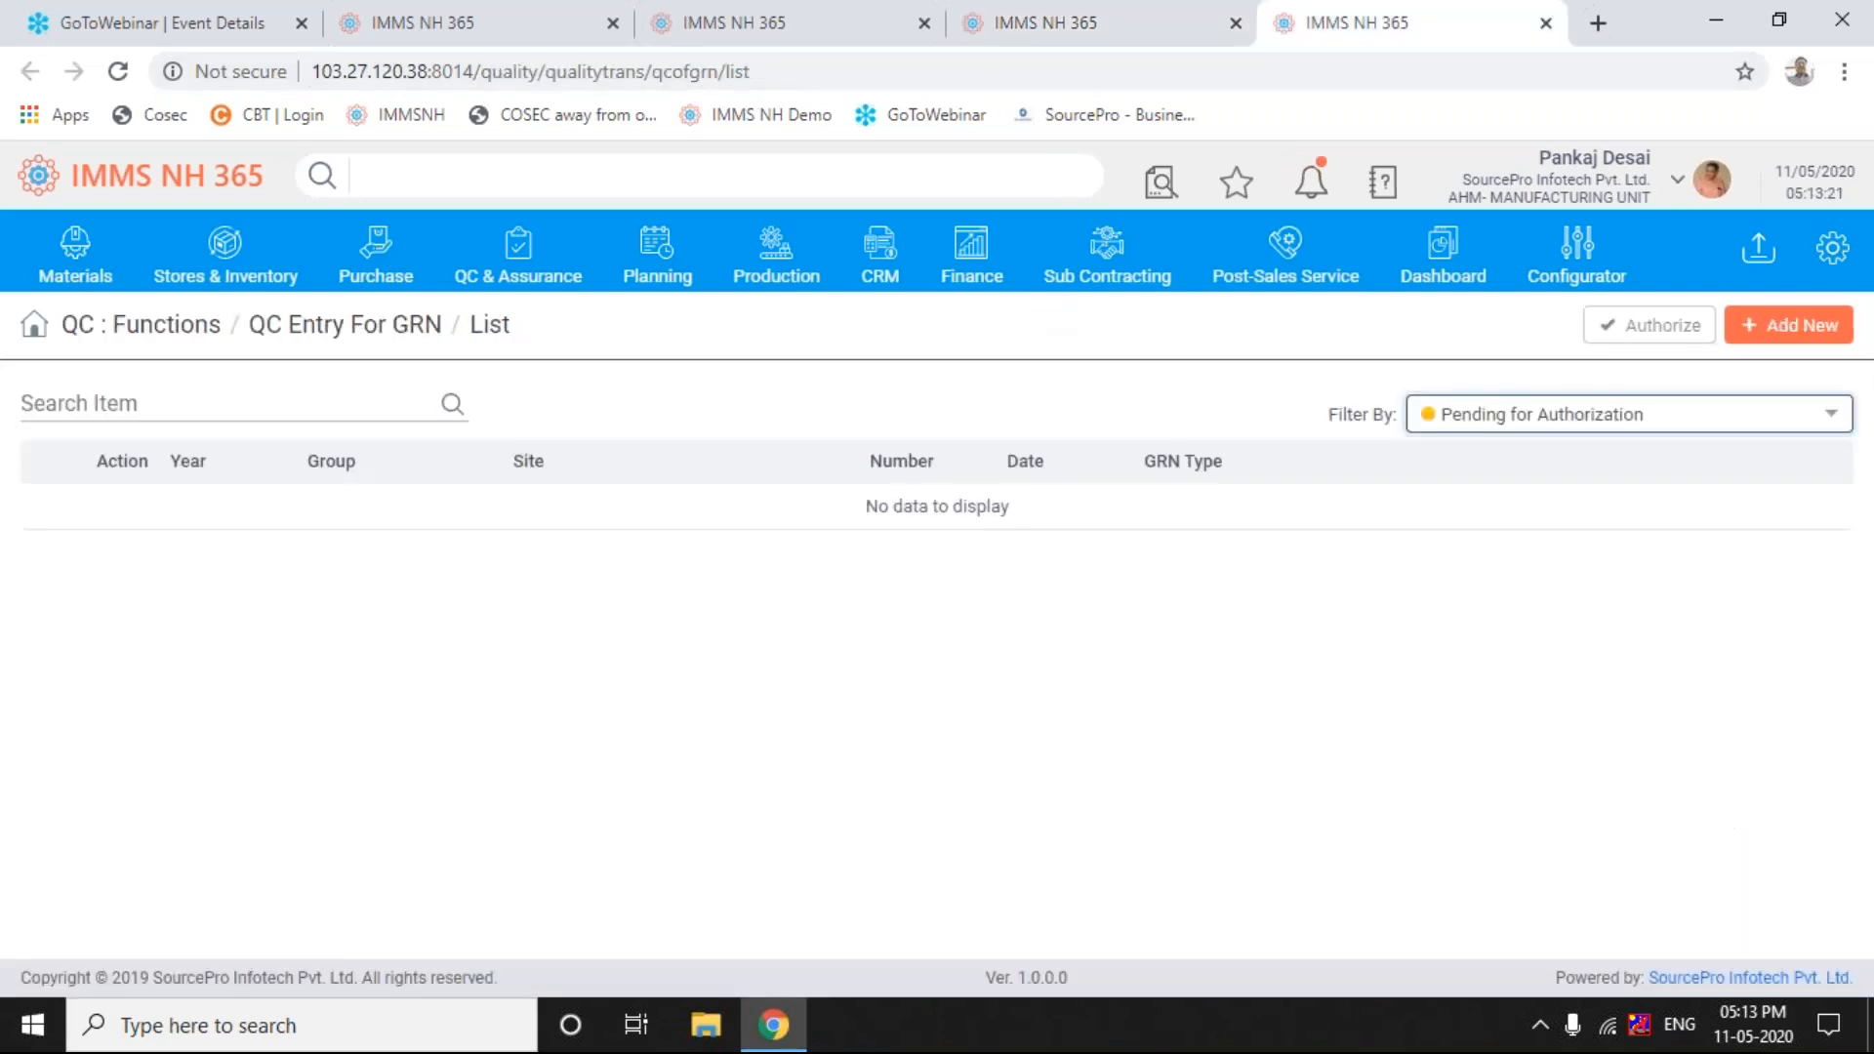
pyautogui.click(550, 28)
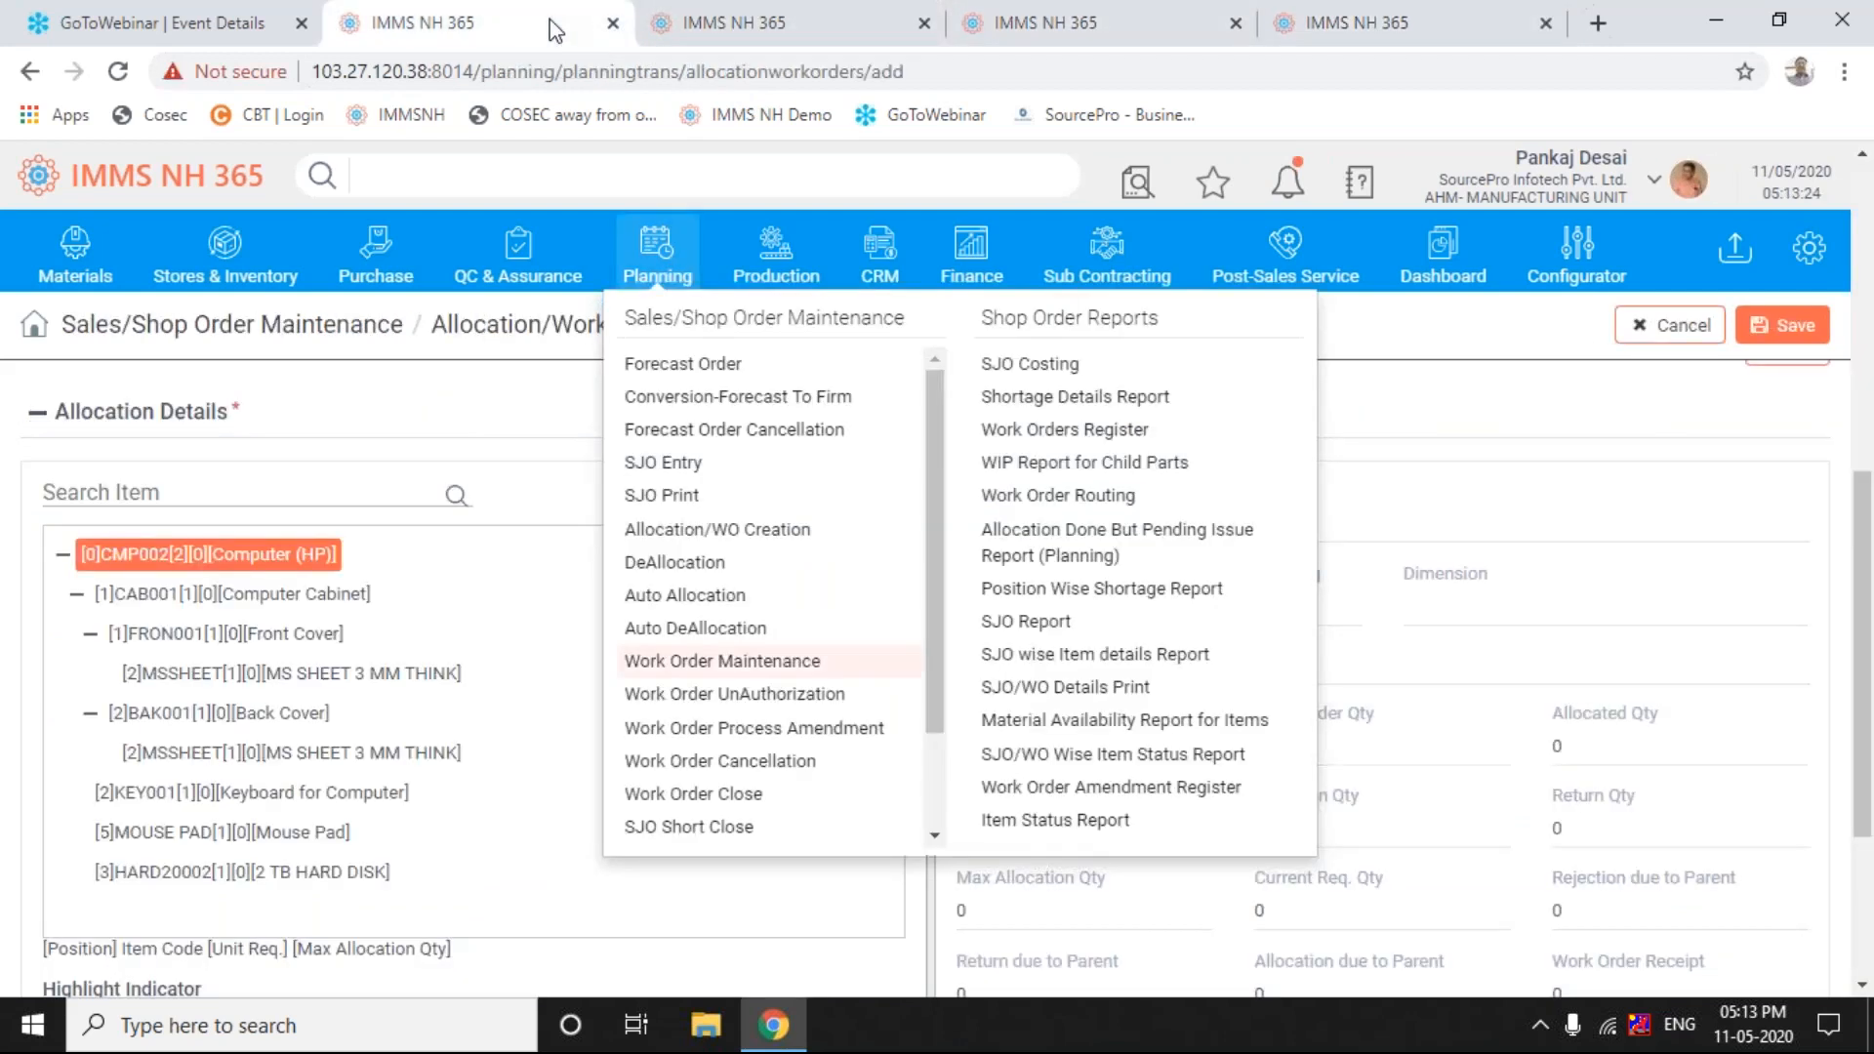
pyautogui.click(779, 32)
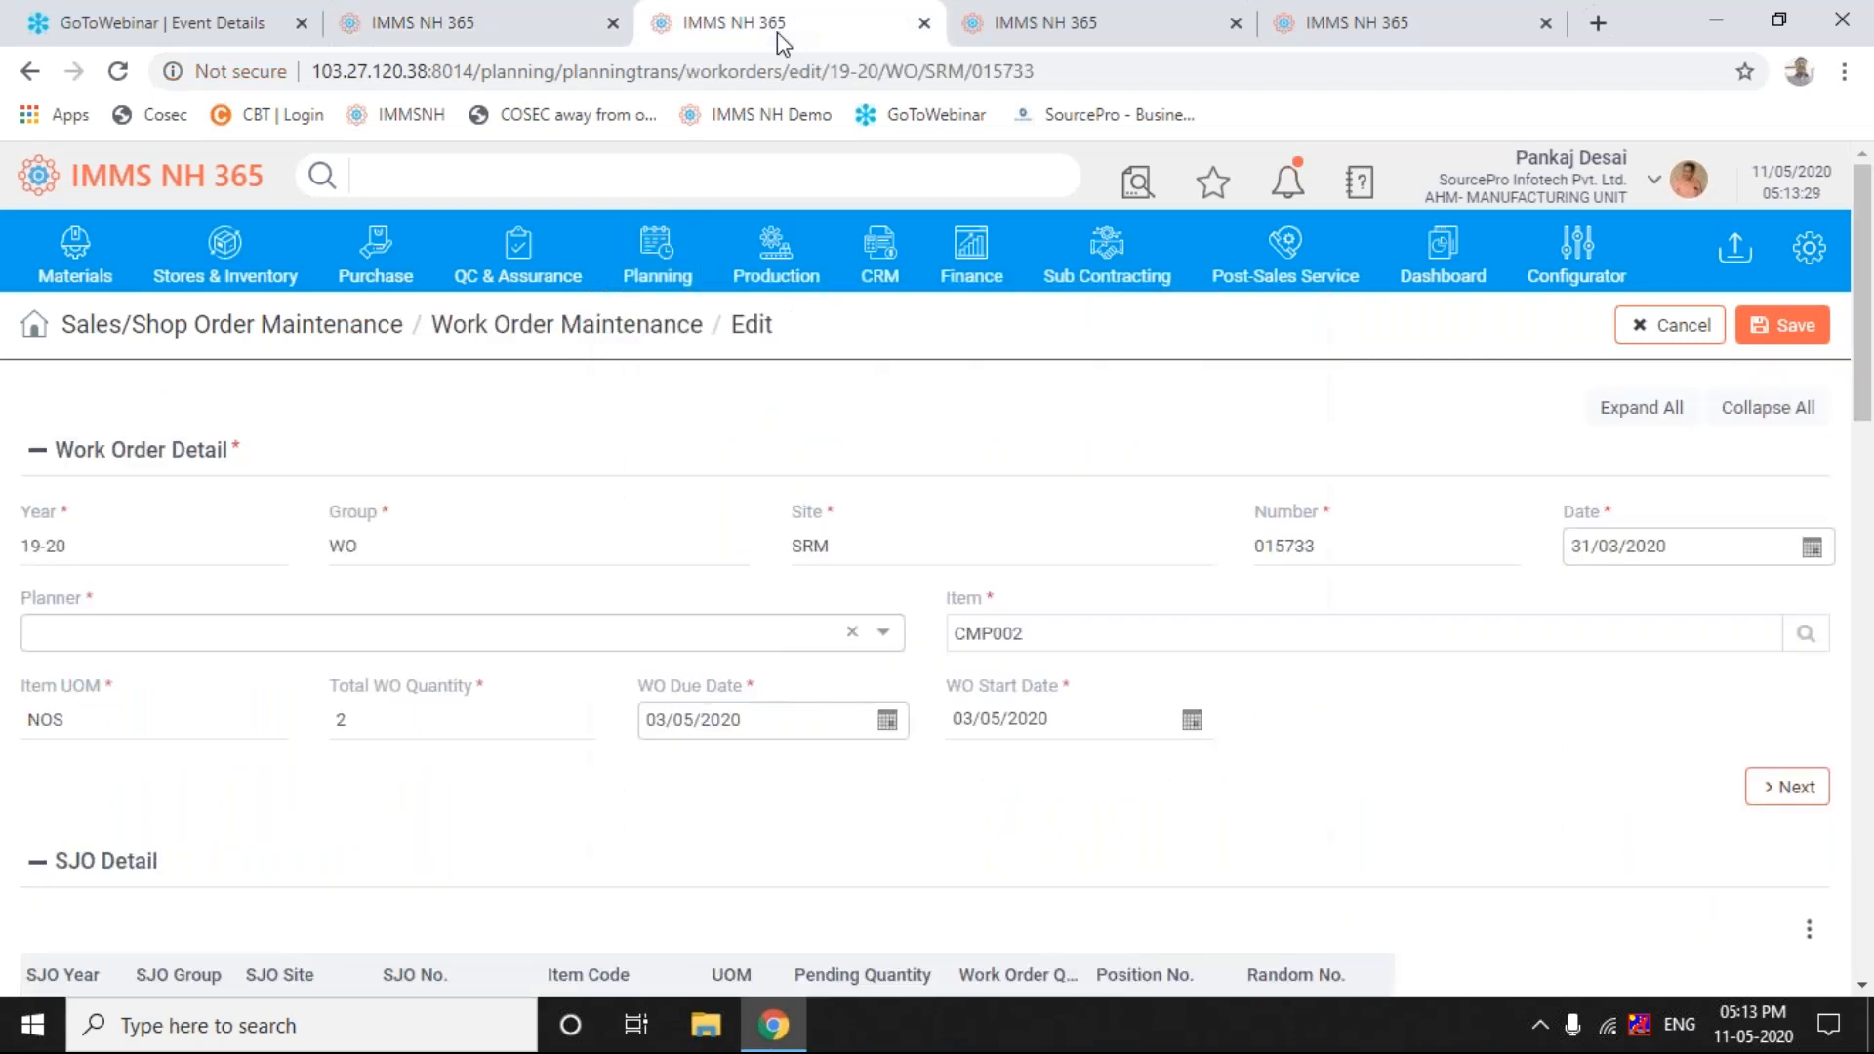
pyautogui.click(1001, 24)
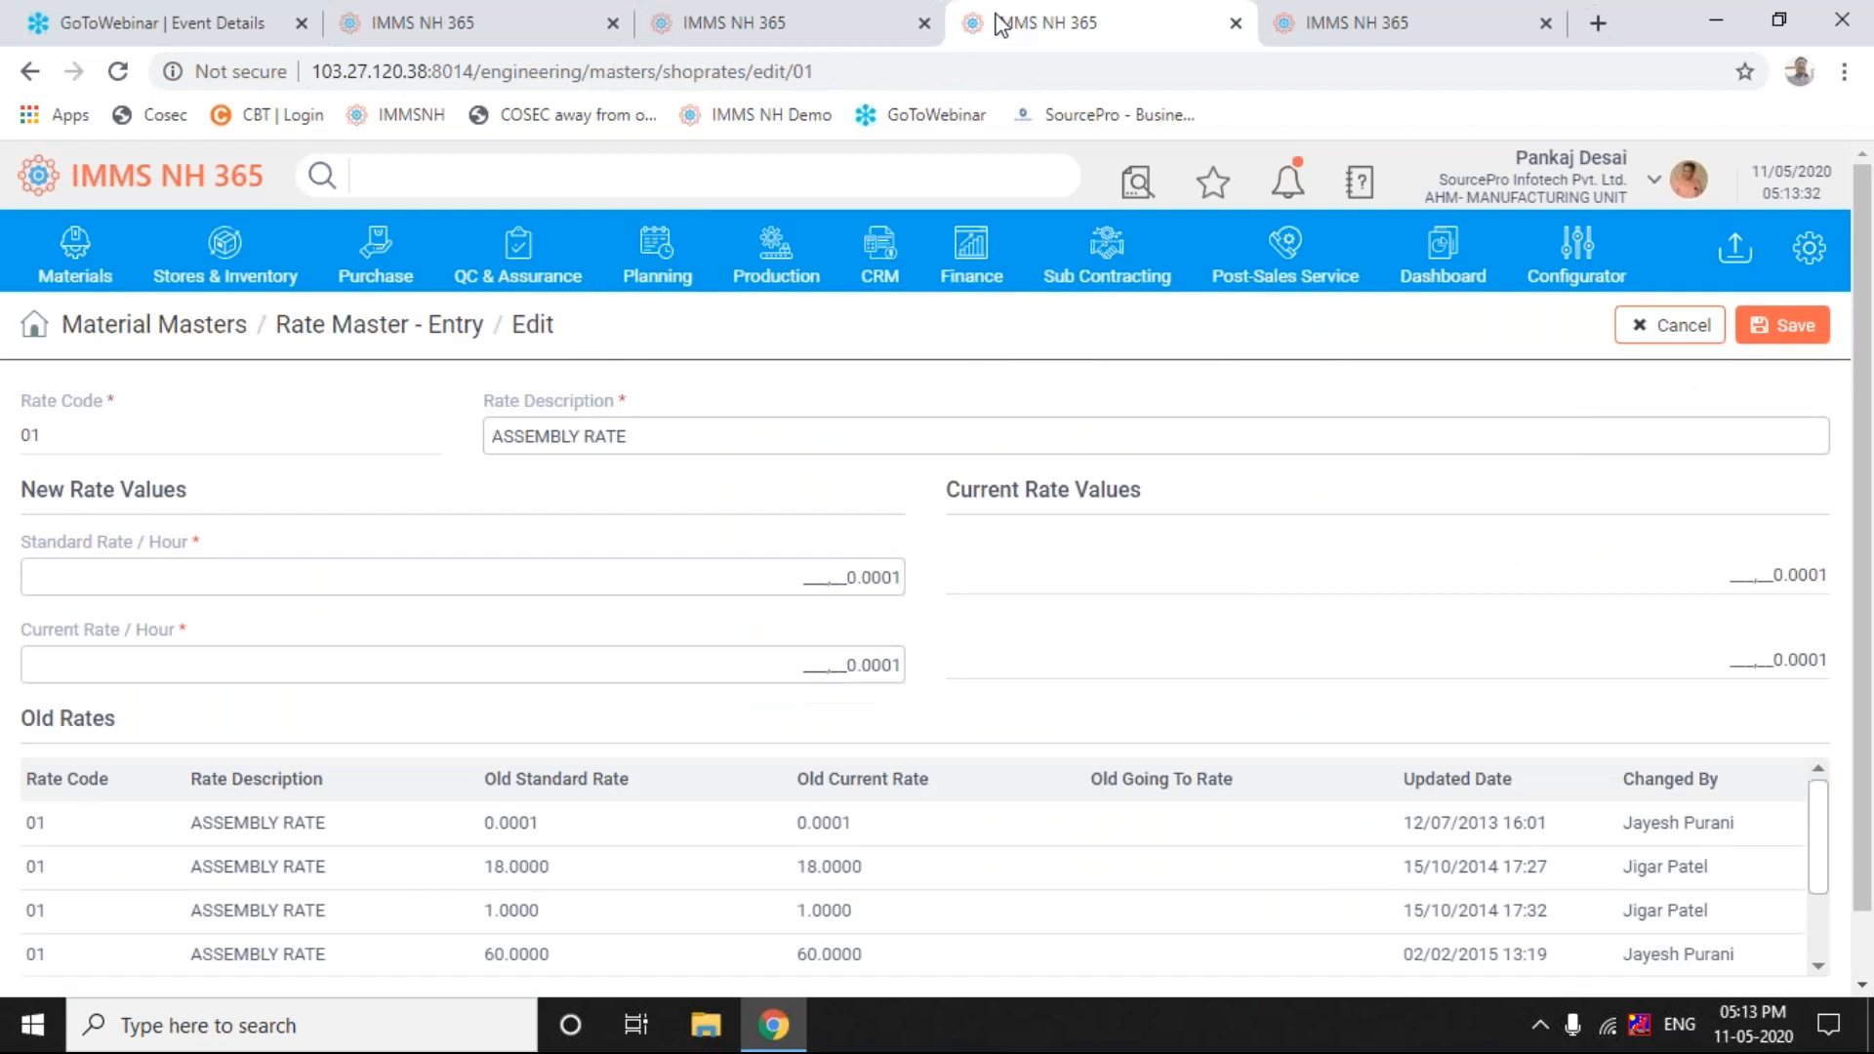
pyautogui.click(93, 264)
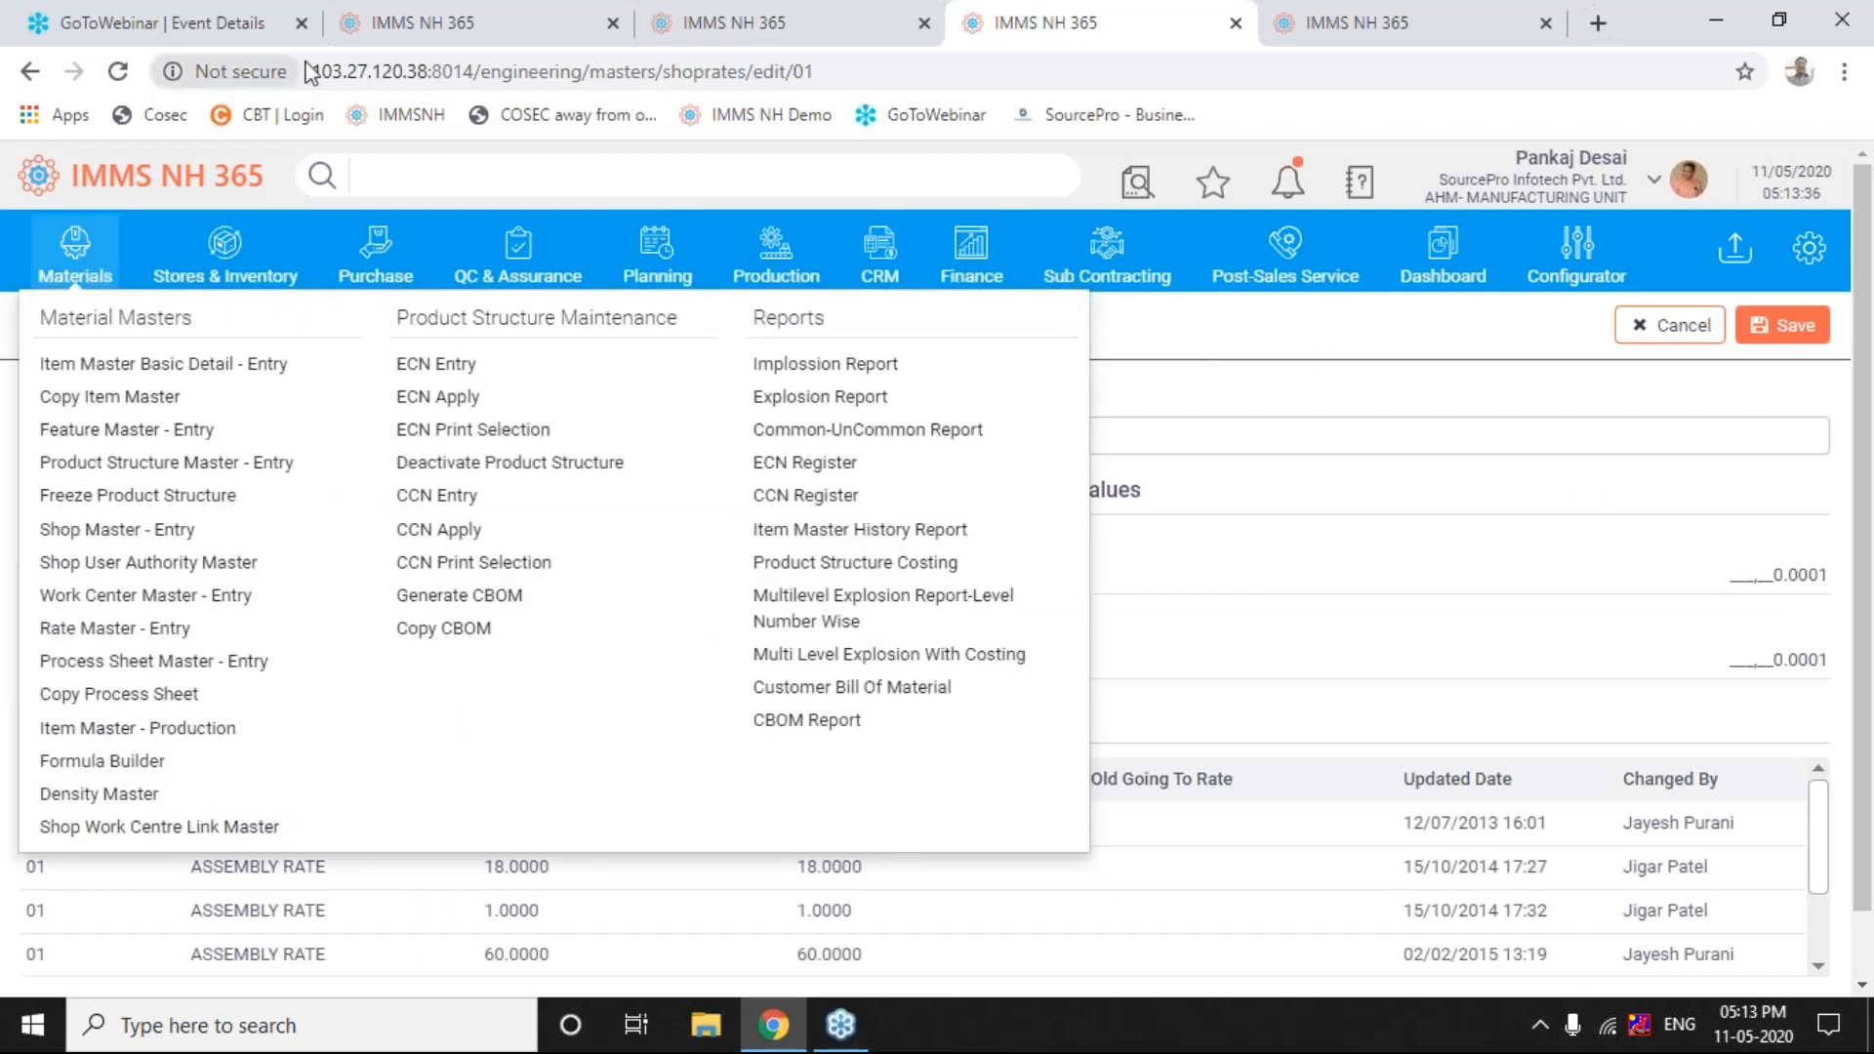
pyautogui.click(1396, 507)
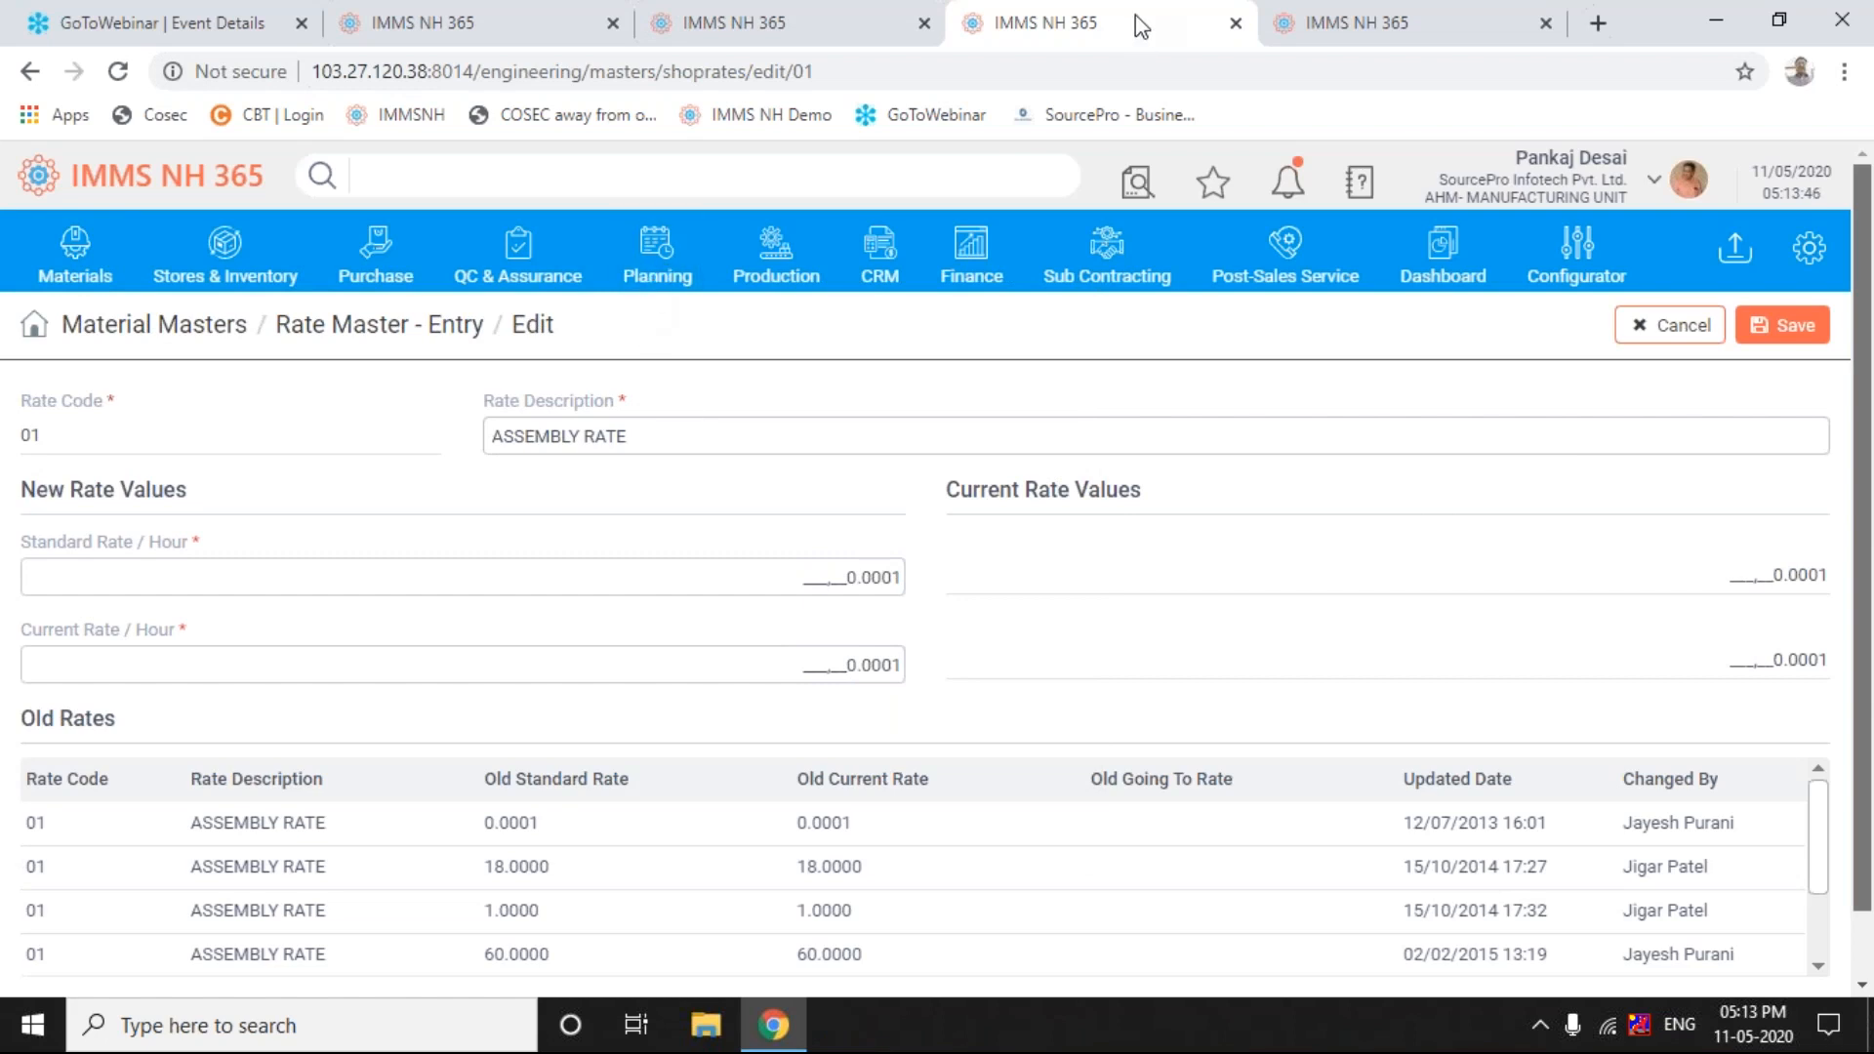
# - Return to the Process Sheet Master from the Rate Master, search for "back" and reopen the BAK001 sheet for editing
pyautogui.click(66, 262)
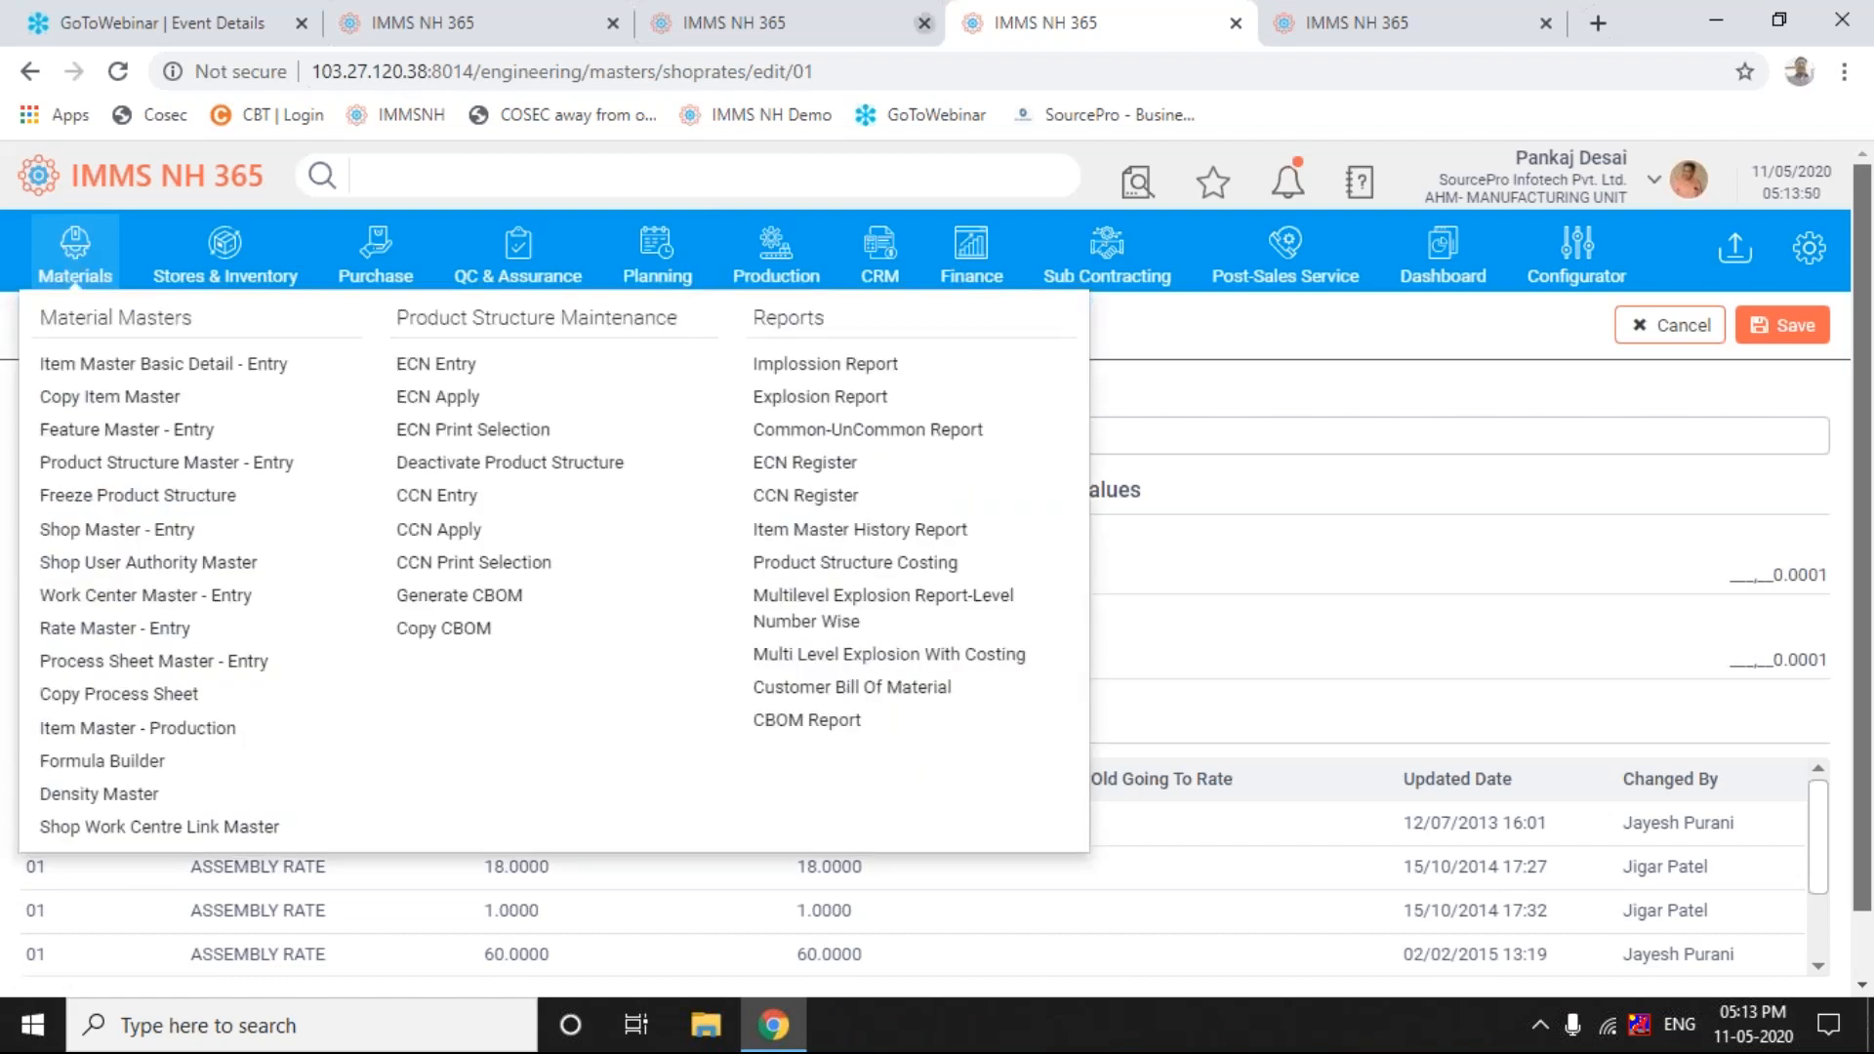
pyautogui.click(158, 661)
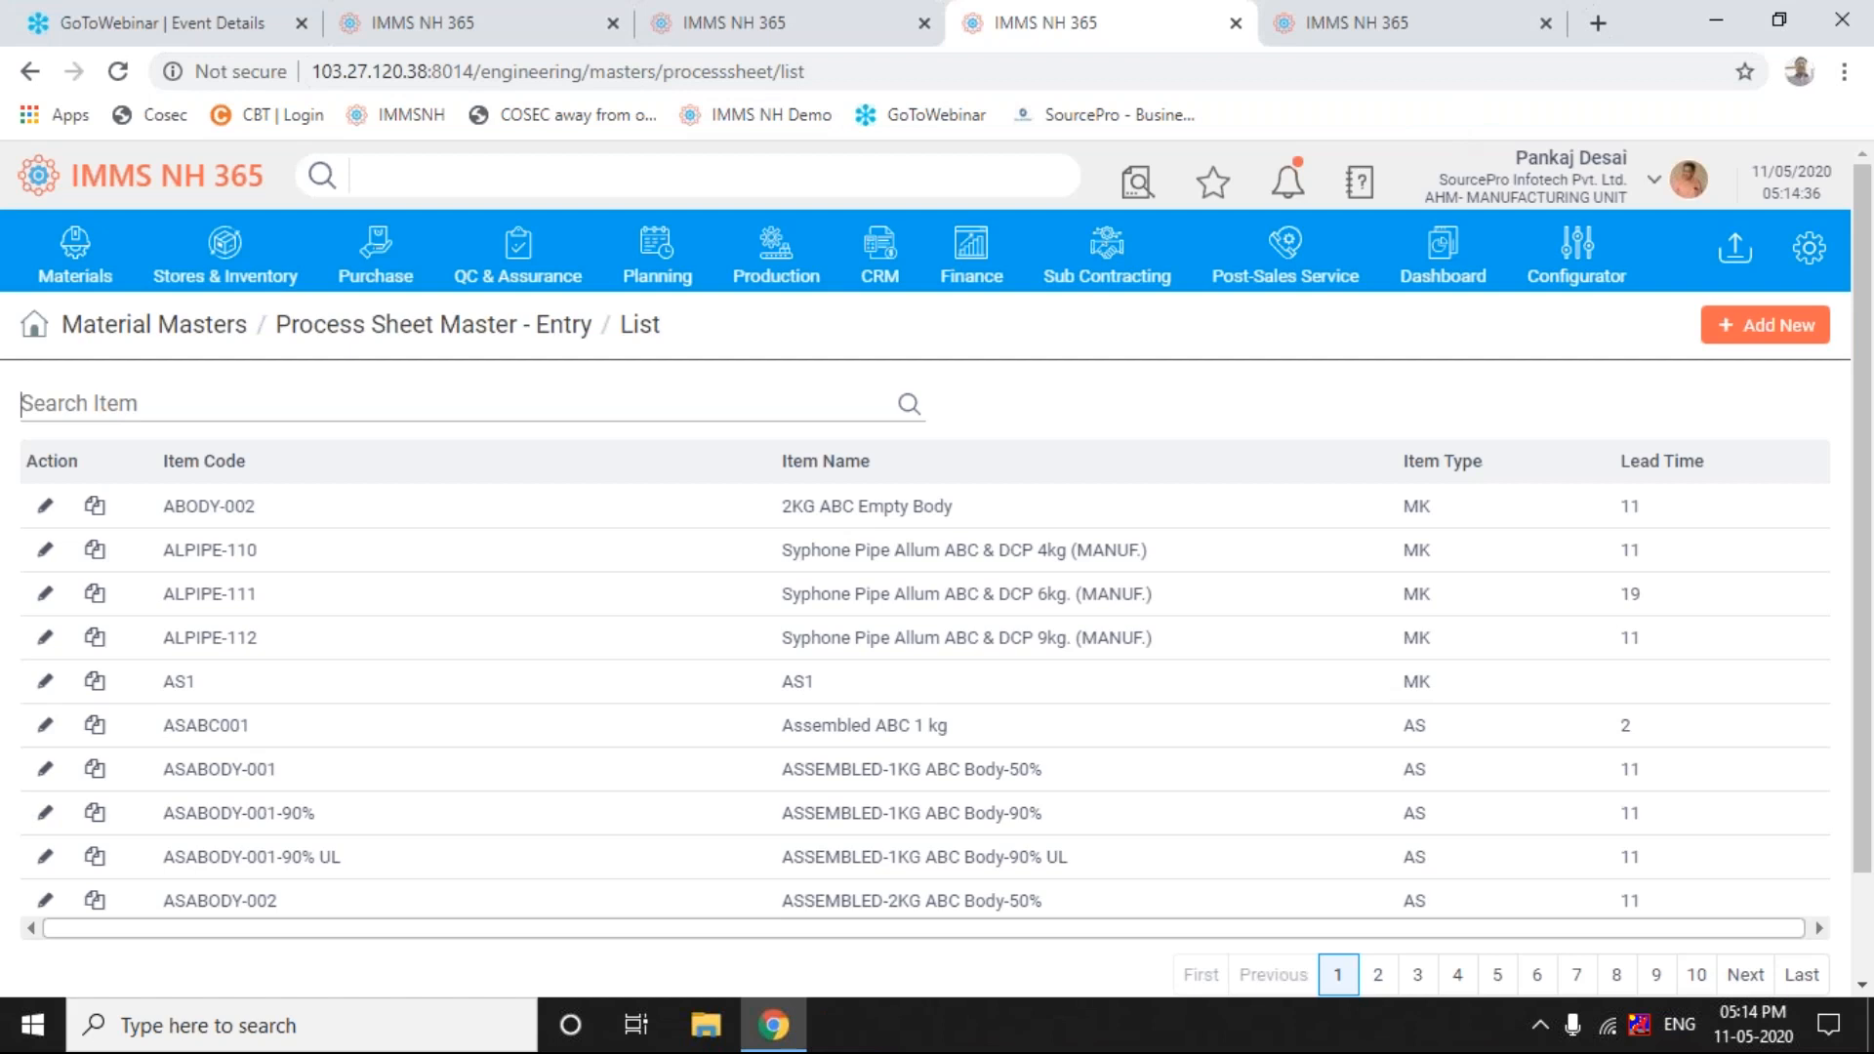
pyautogui.write('back')
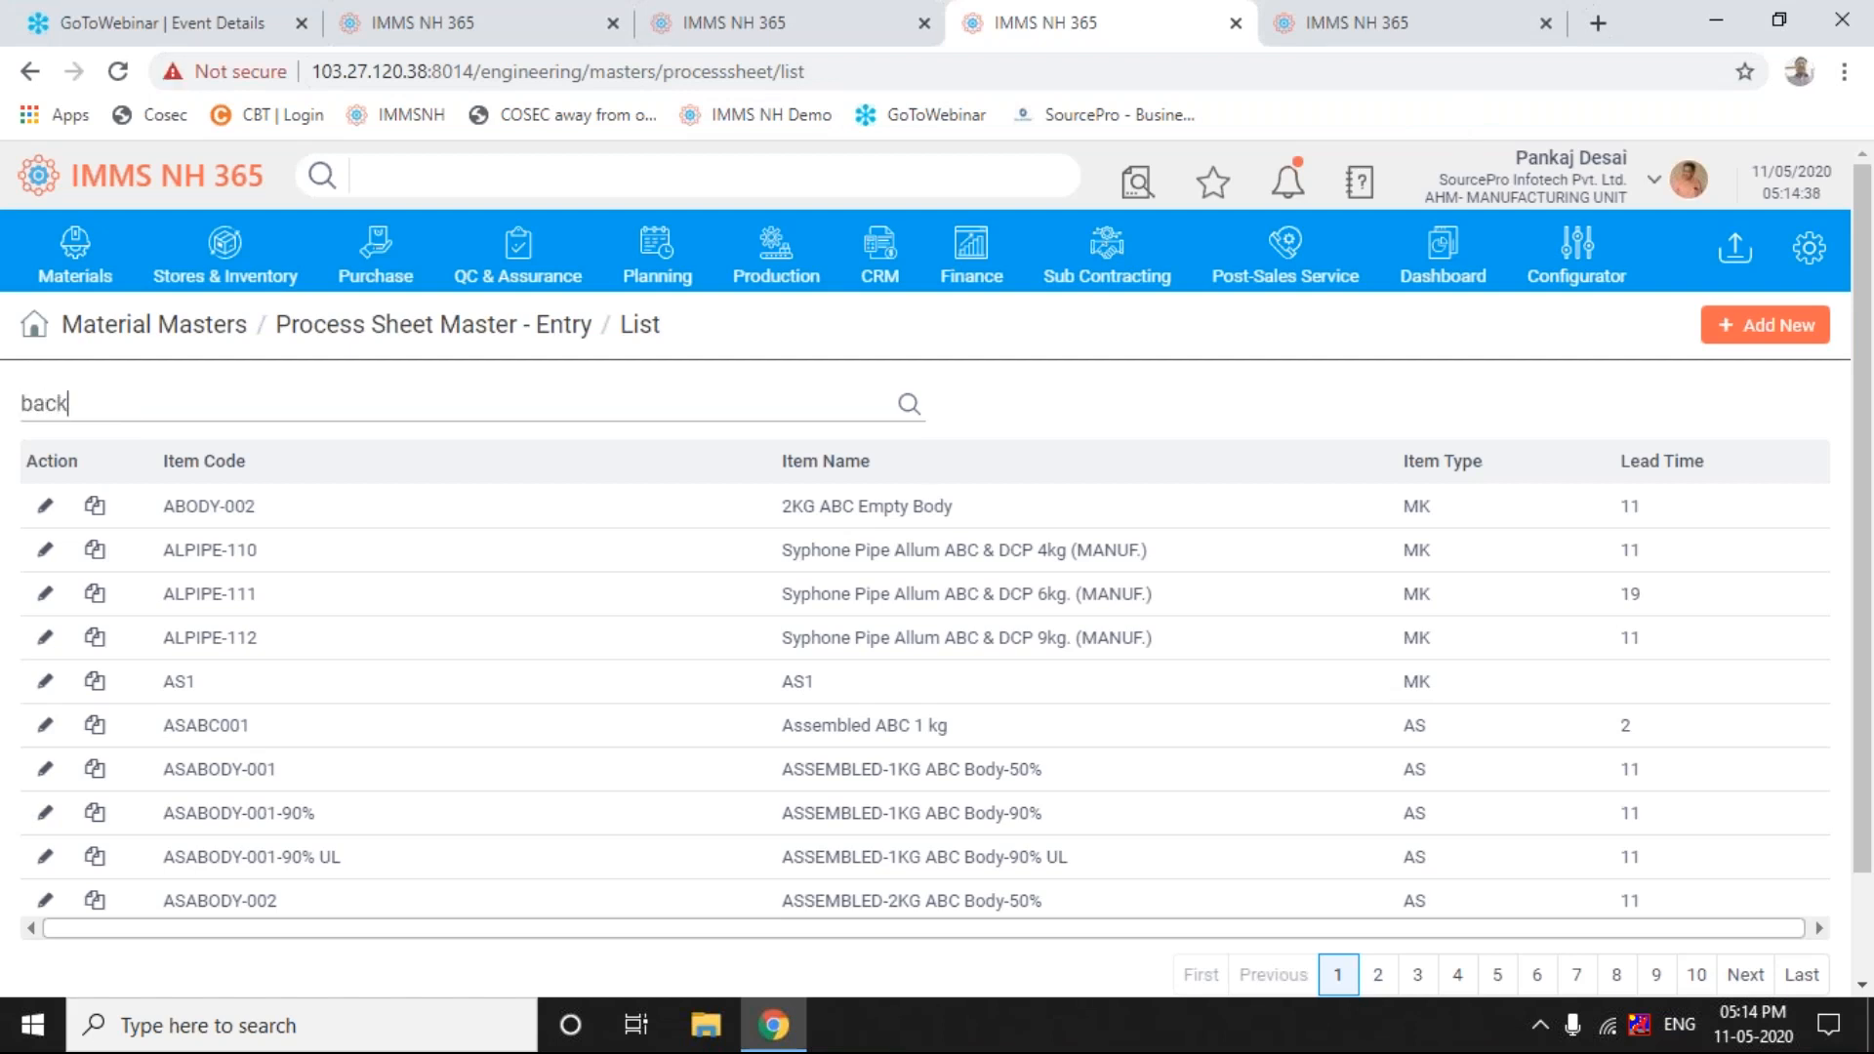
pyautogui.press('Return')
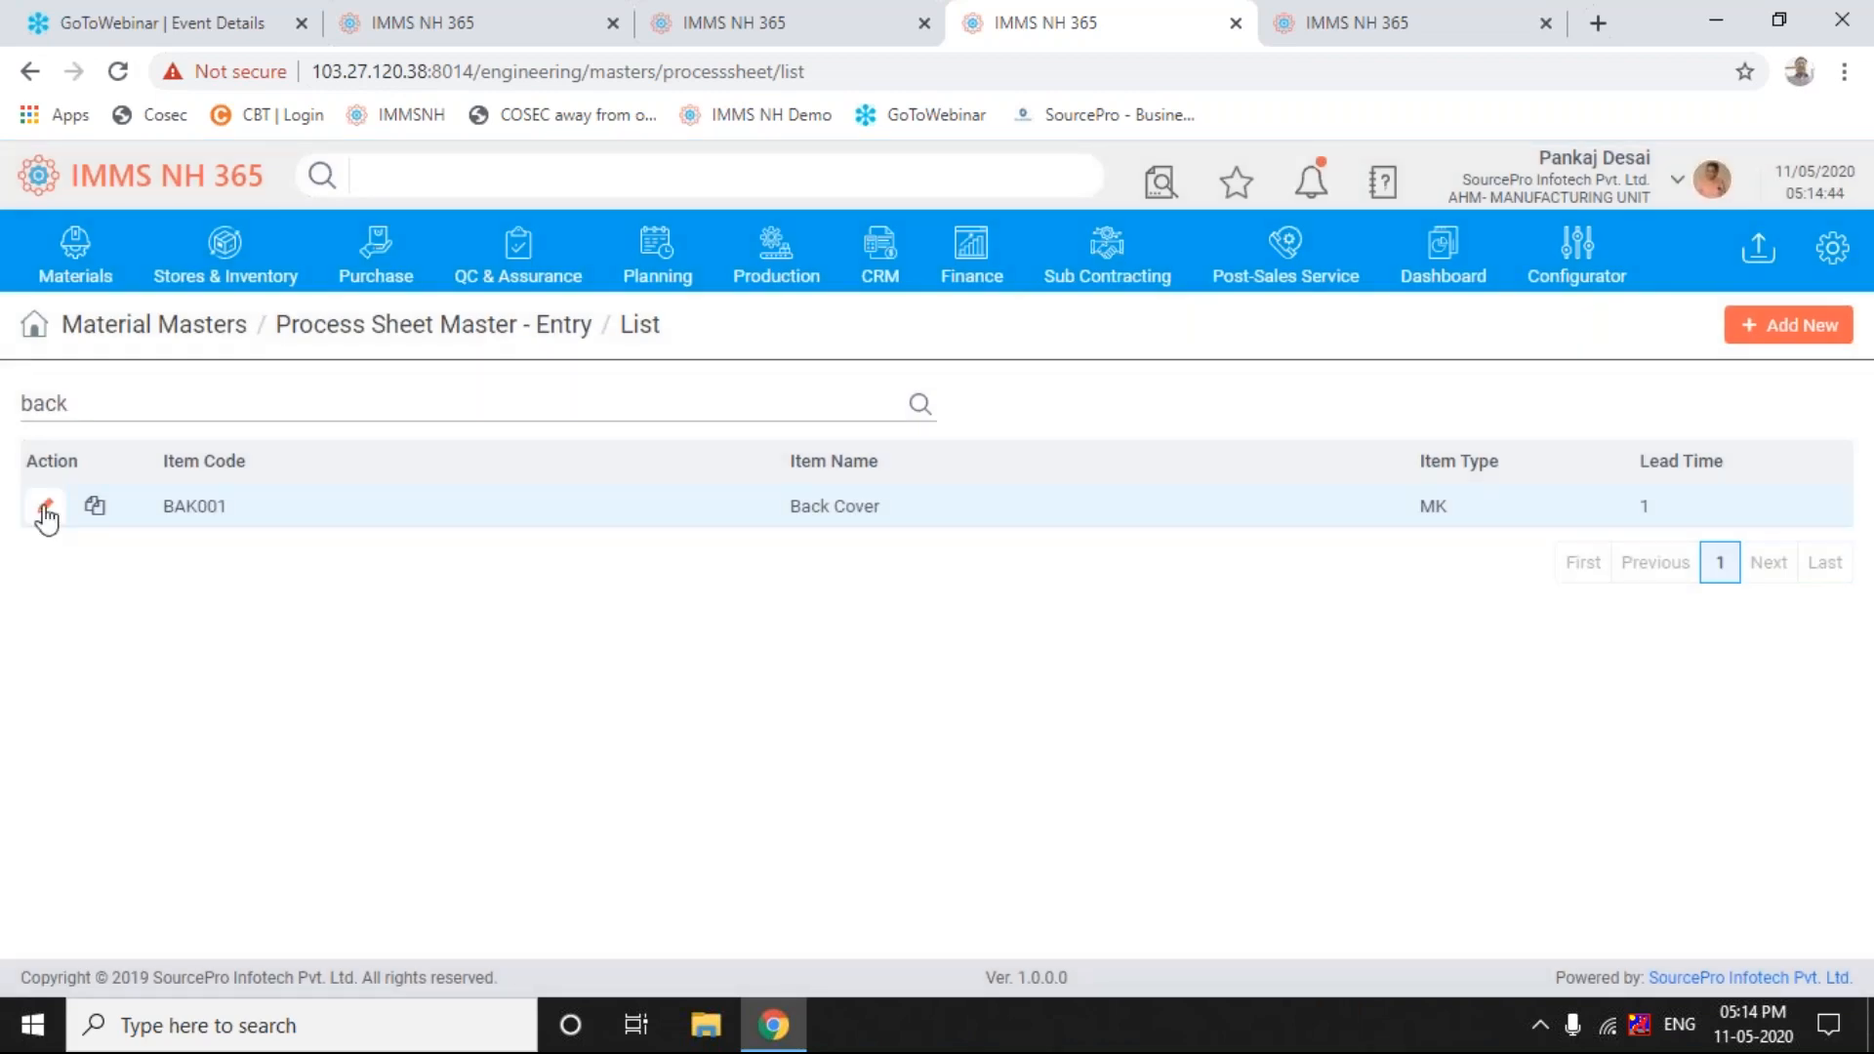
pyautogui.click(44, 509)
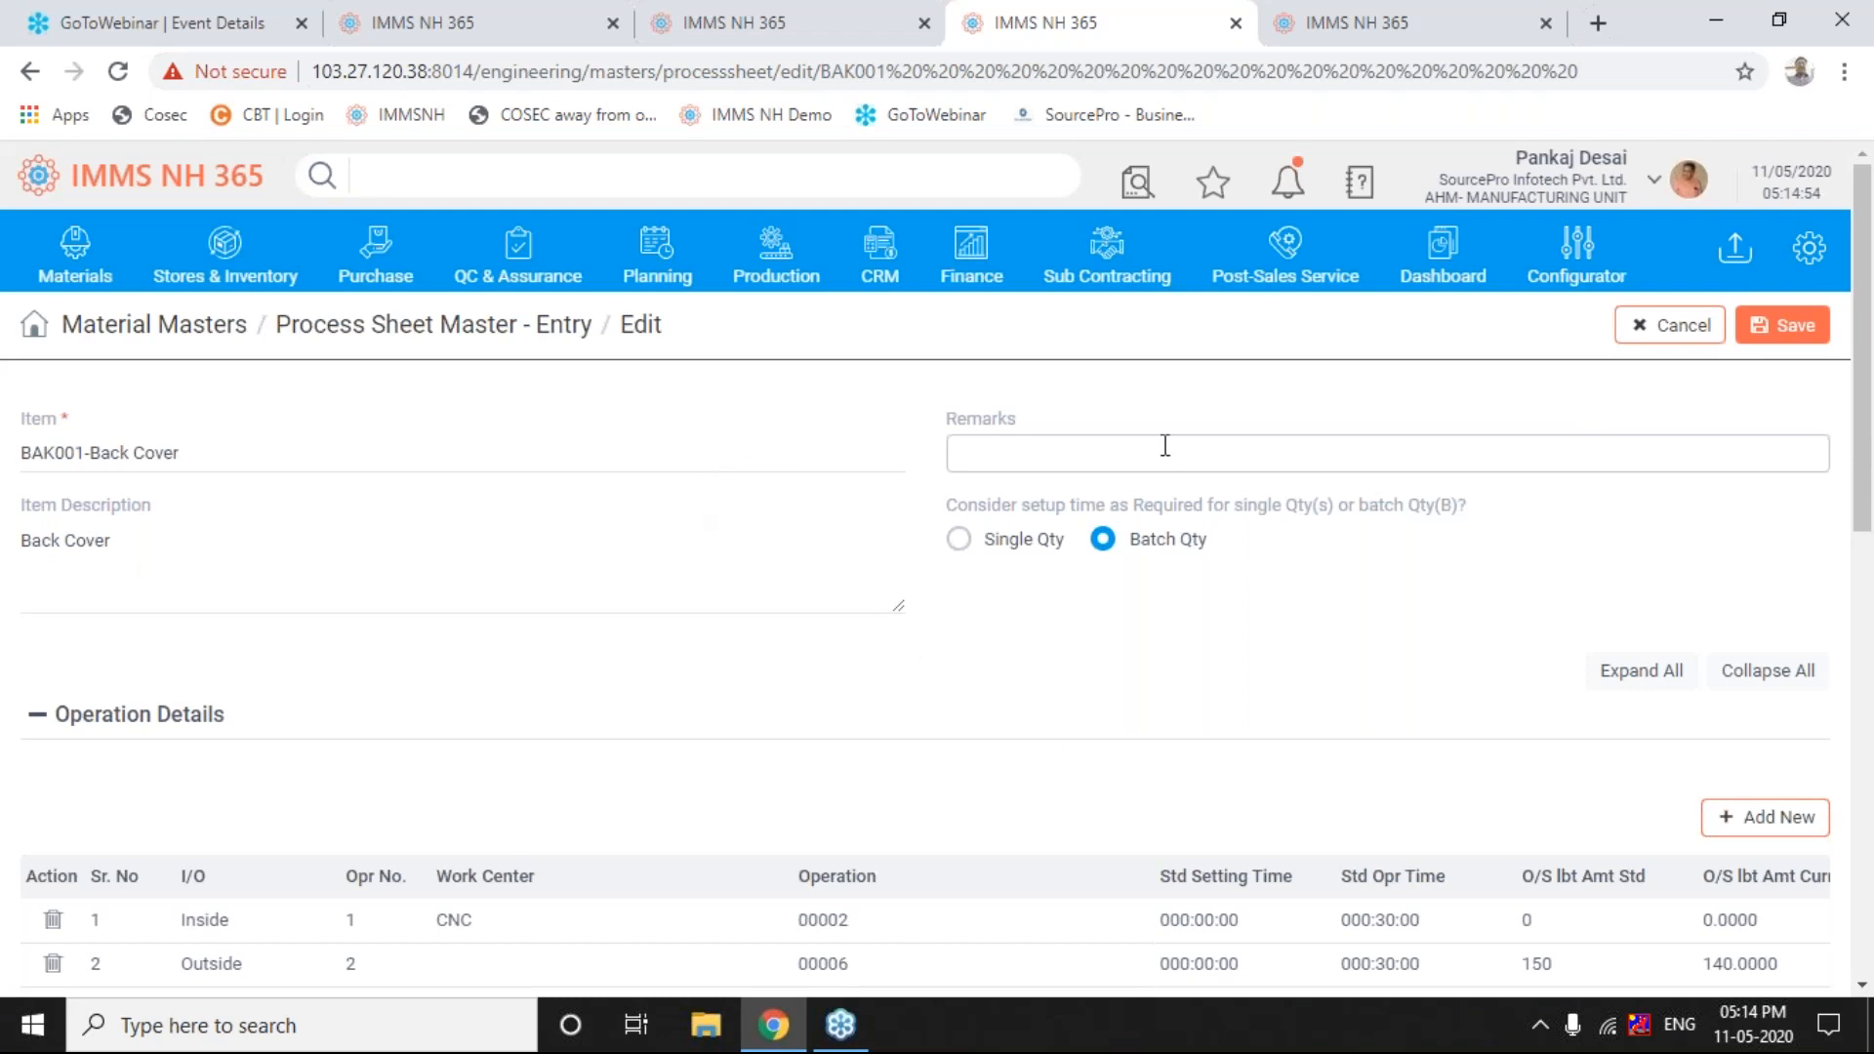
# - Try the Single Qty setup time option on the BAK001 process sheet and discard the change by closing its browser tab
pyautogui.click(1070, 462)
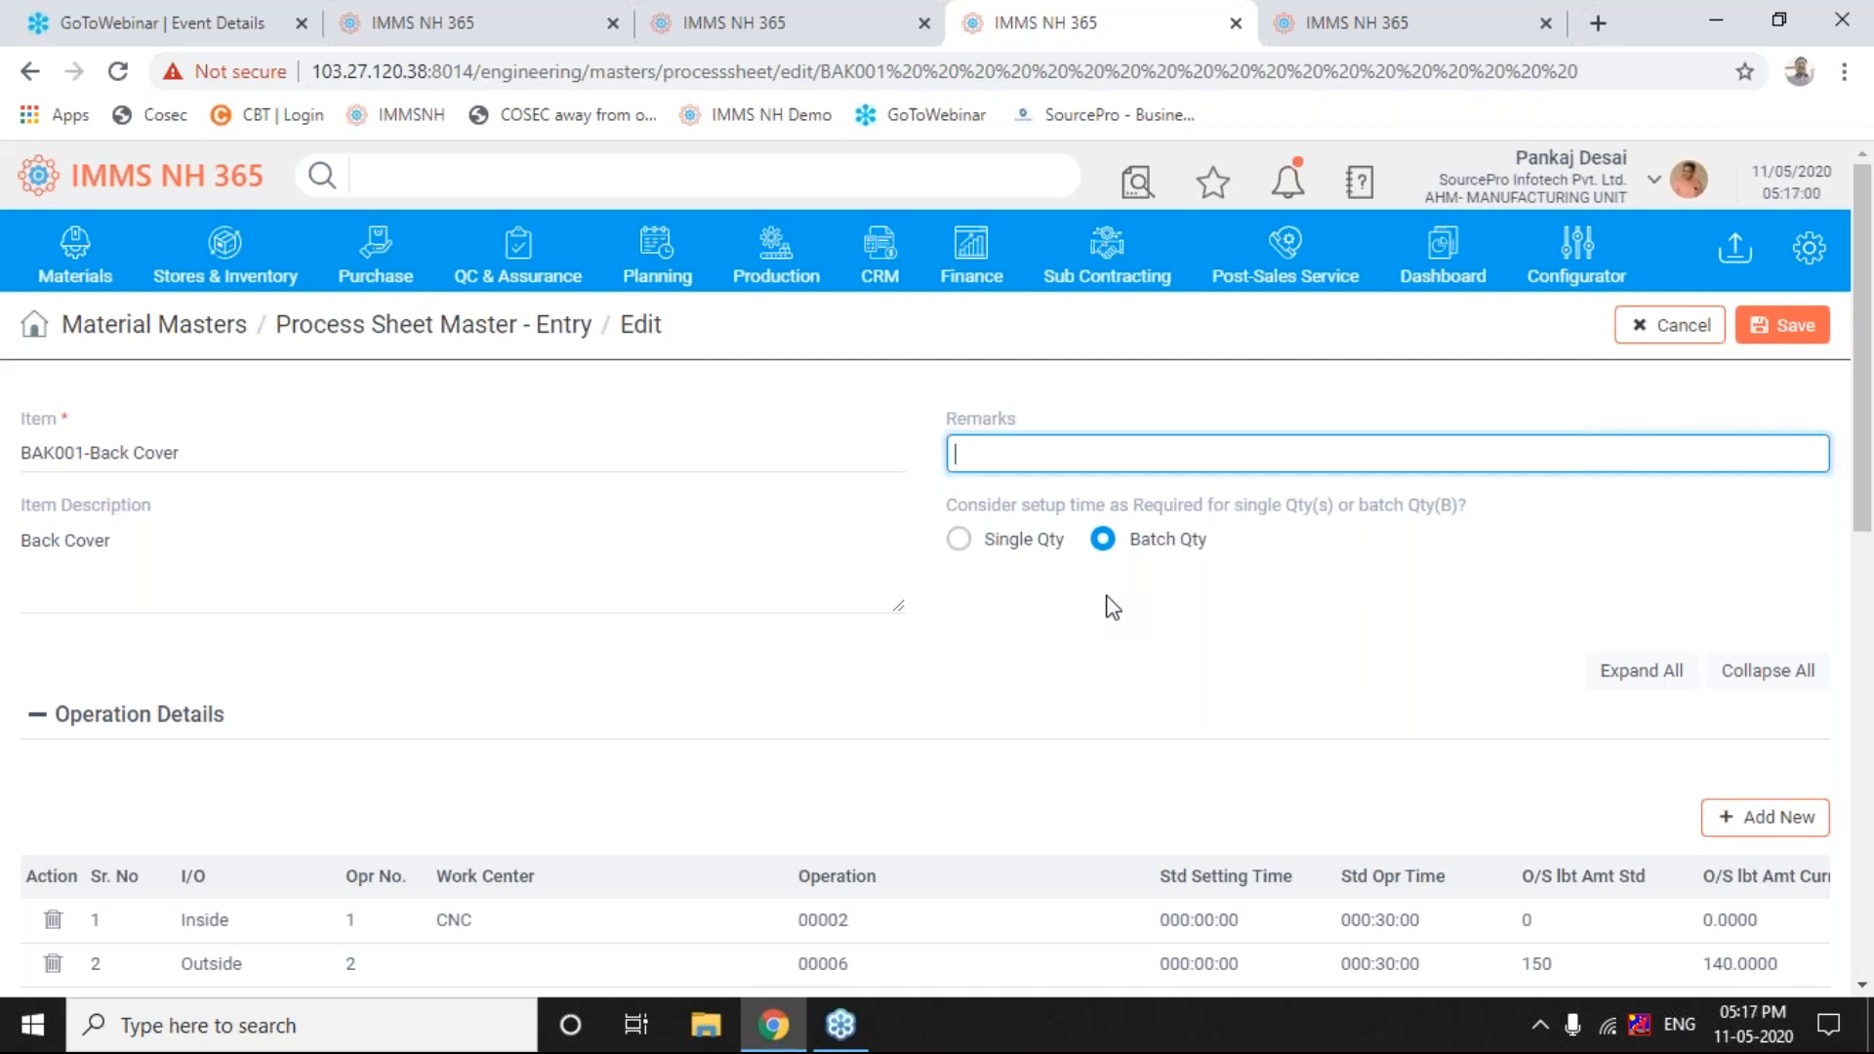
pyautogui.click(961, 541)
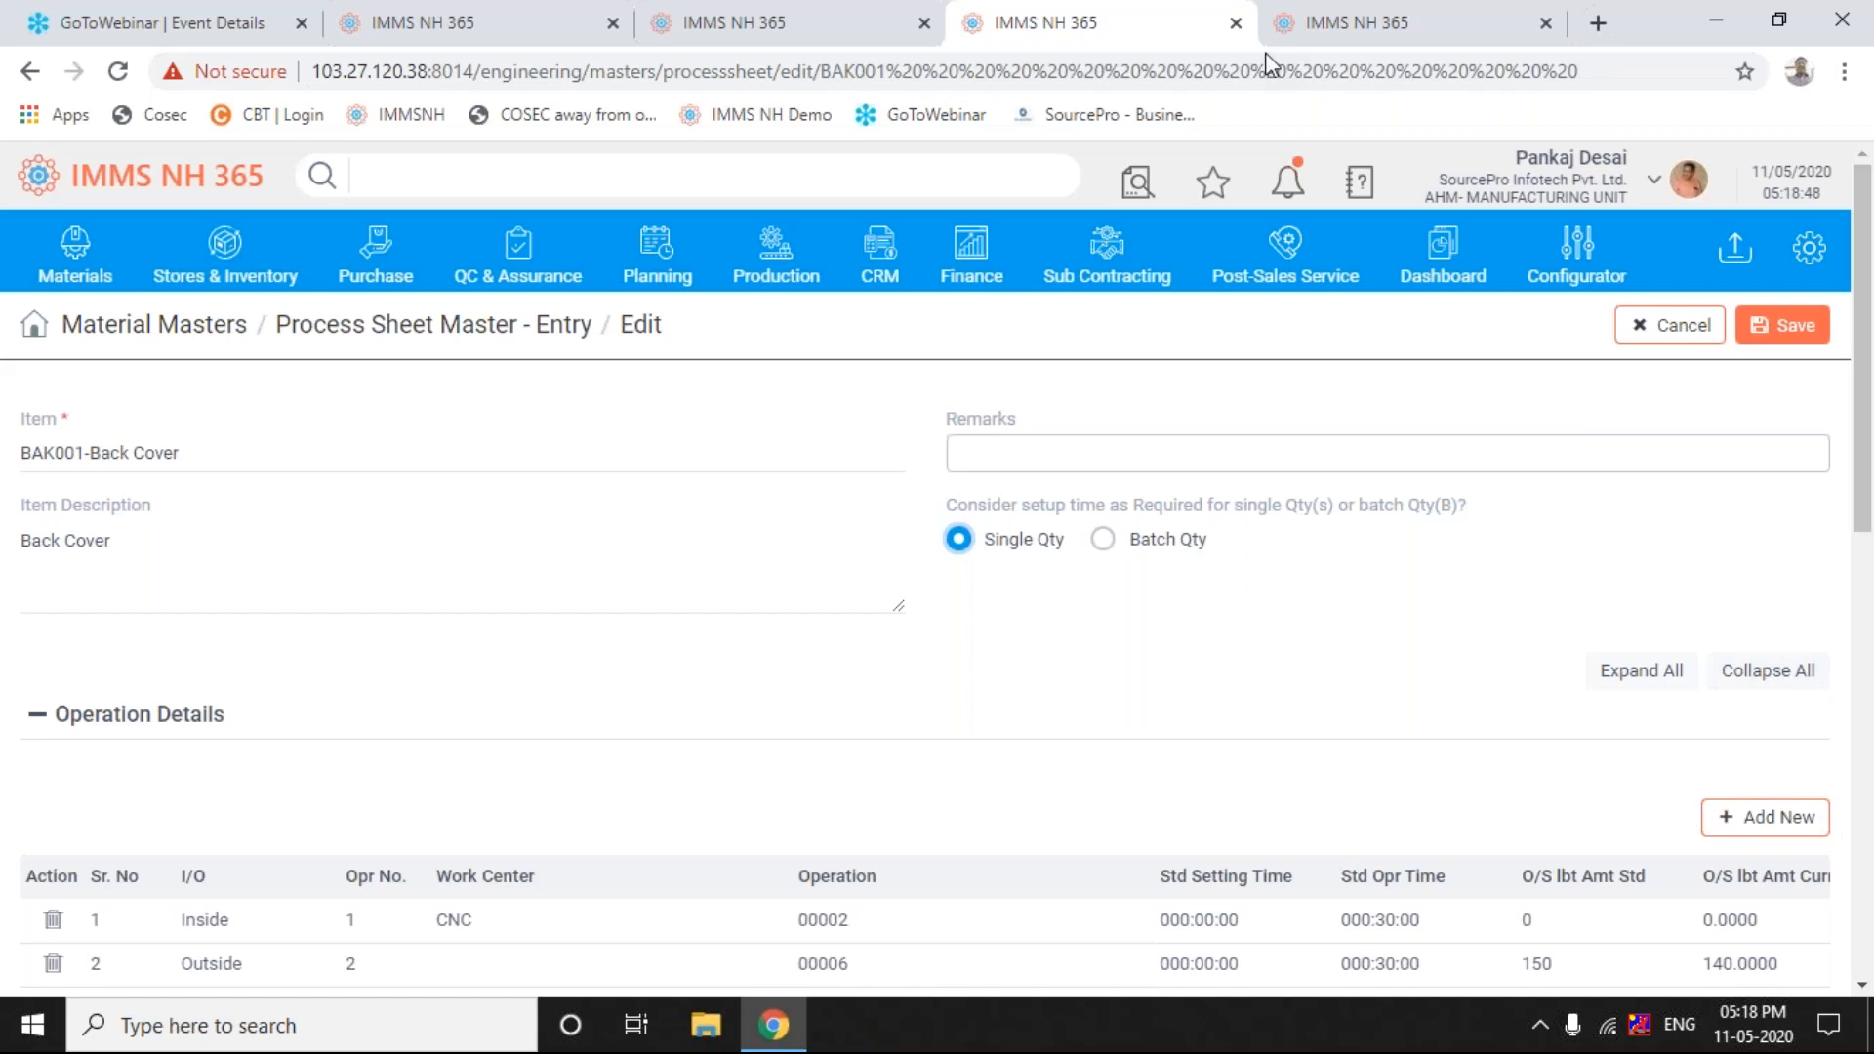
pyautogui.click(1236, 24)
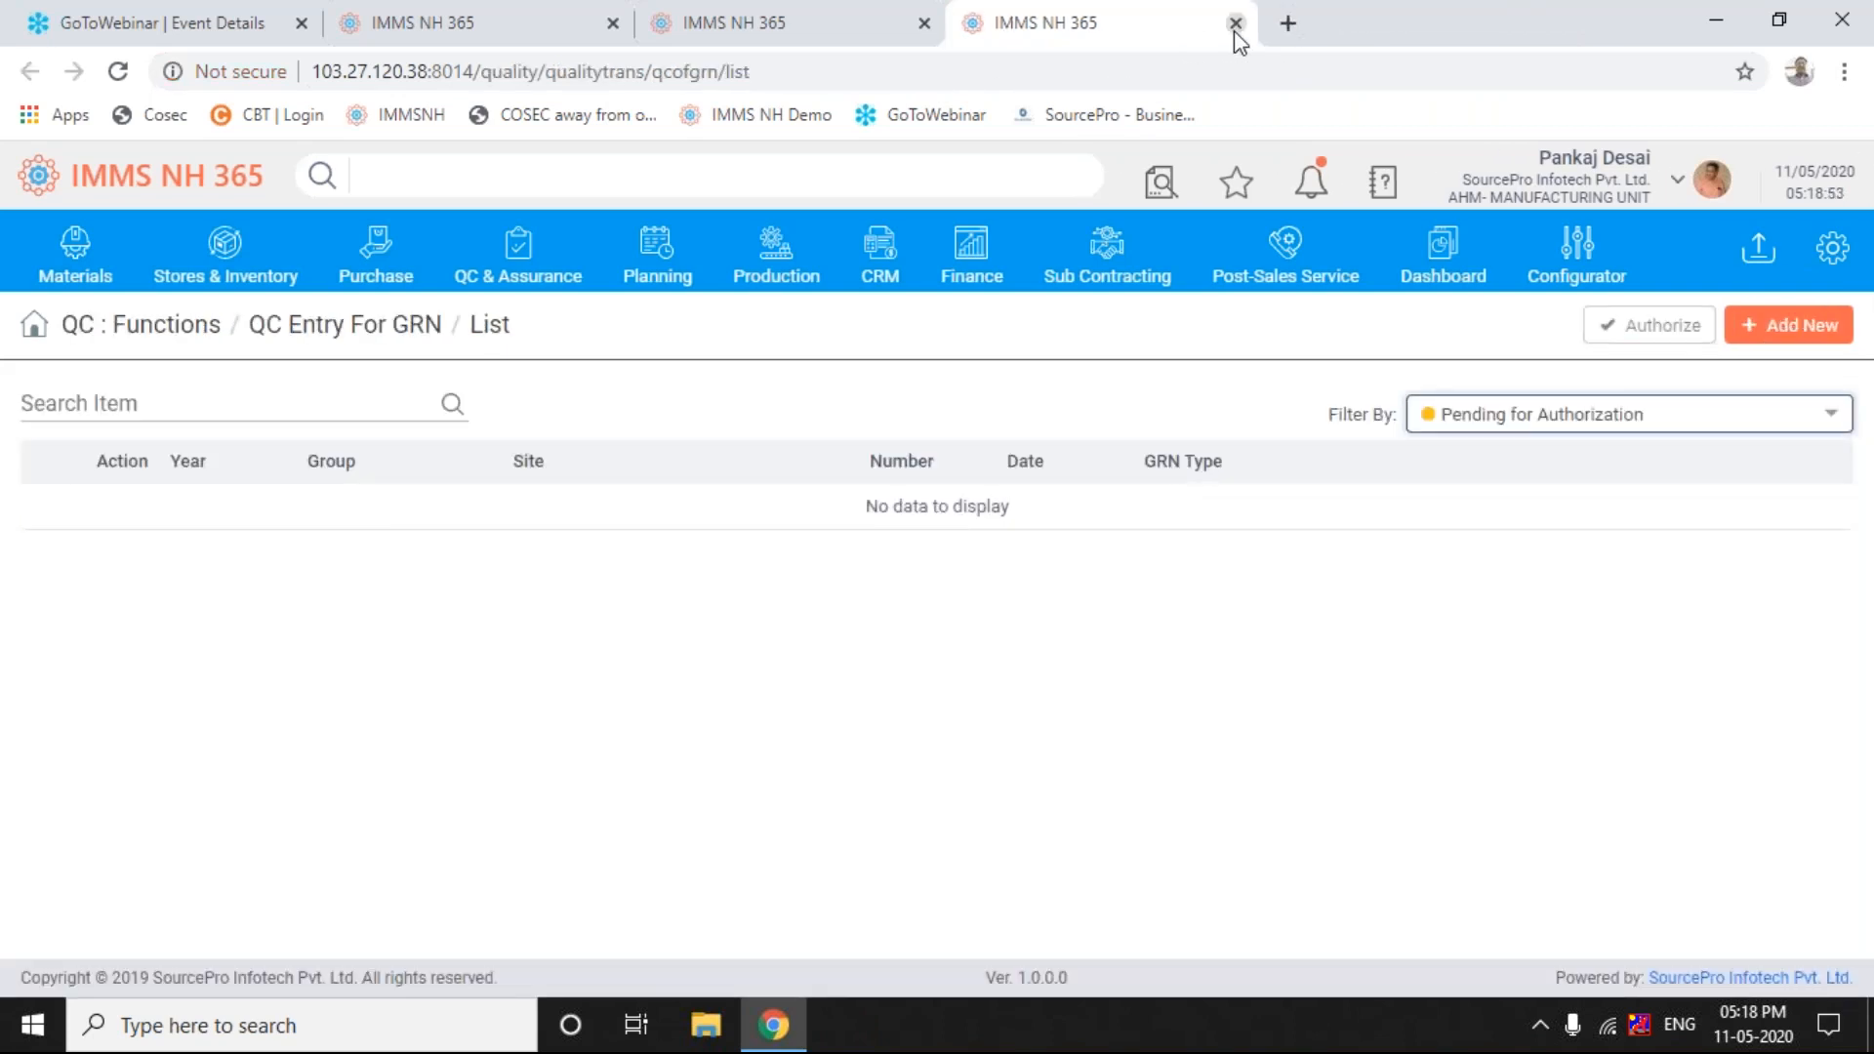
# - Close the QC Entry For GRN browser tab and open the Process Sheet Master list in a new browser tab
pyautogui.click(1236, 23)
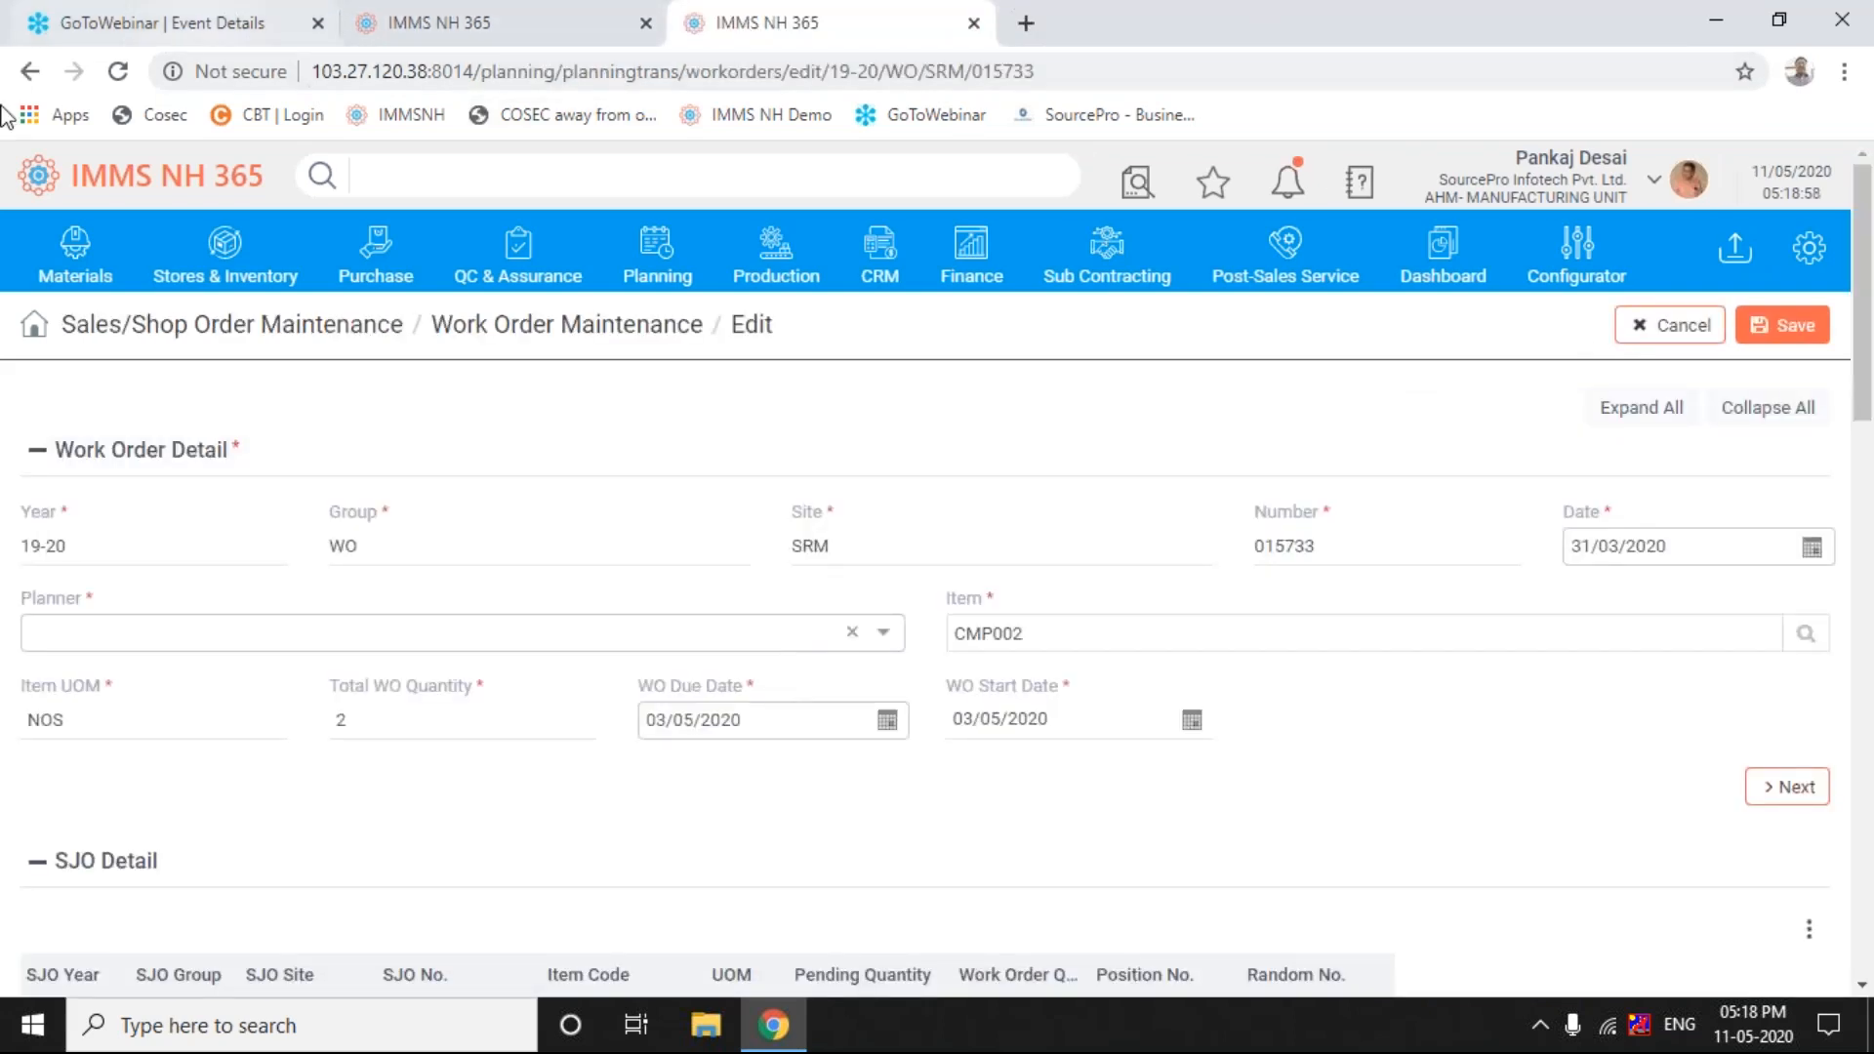
pyautogui.click(75, 252)
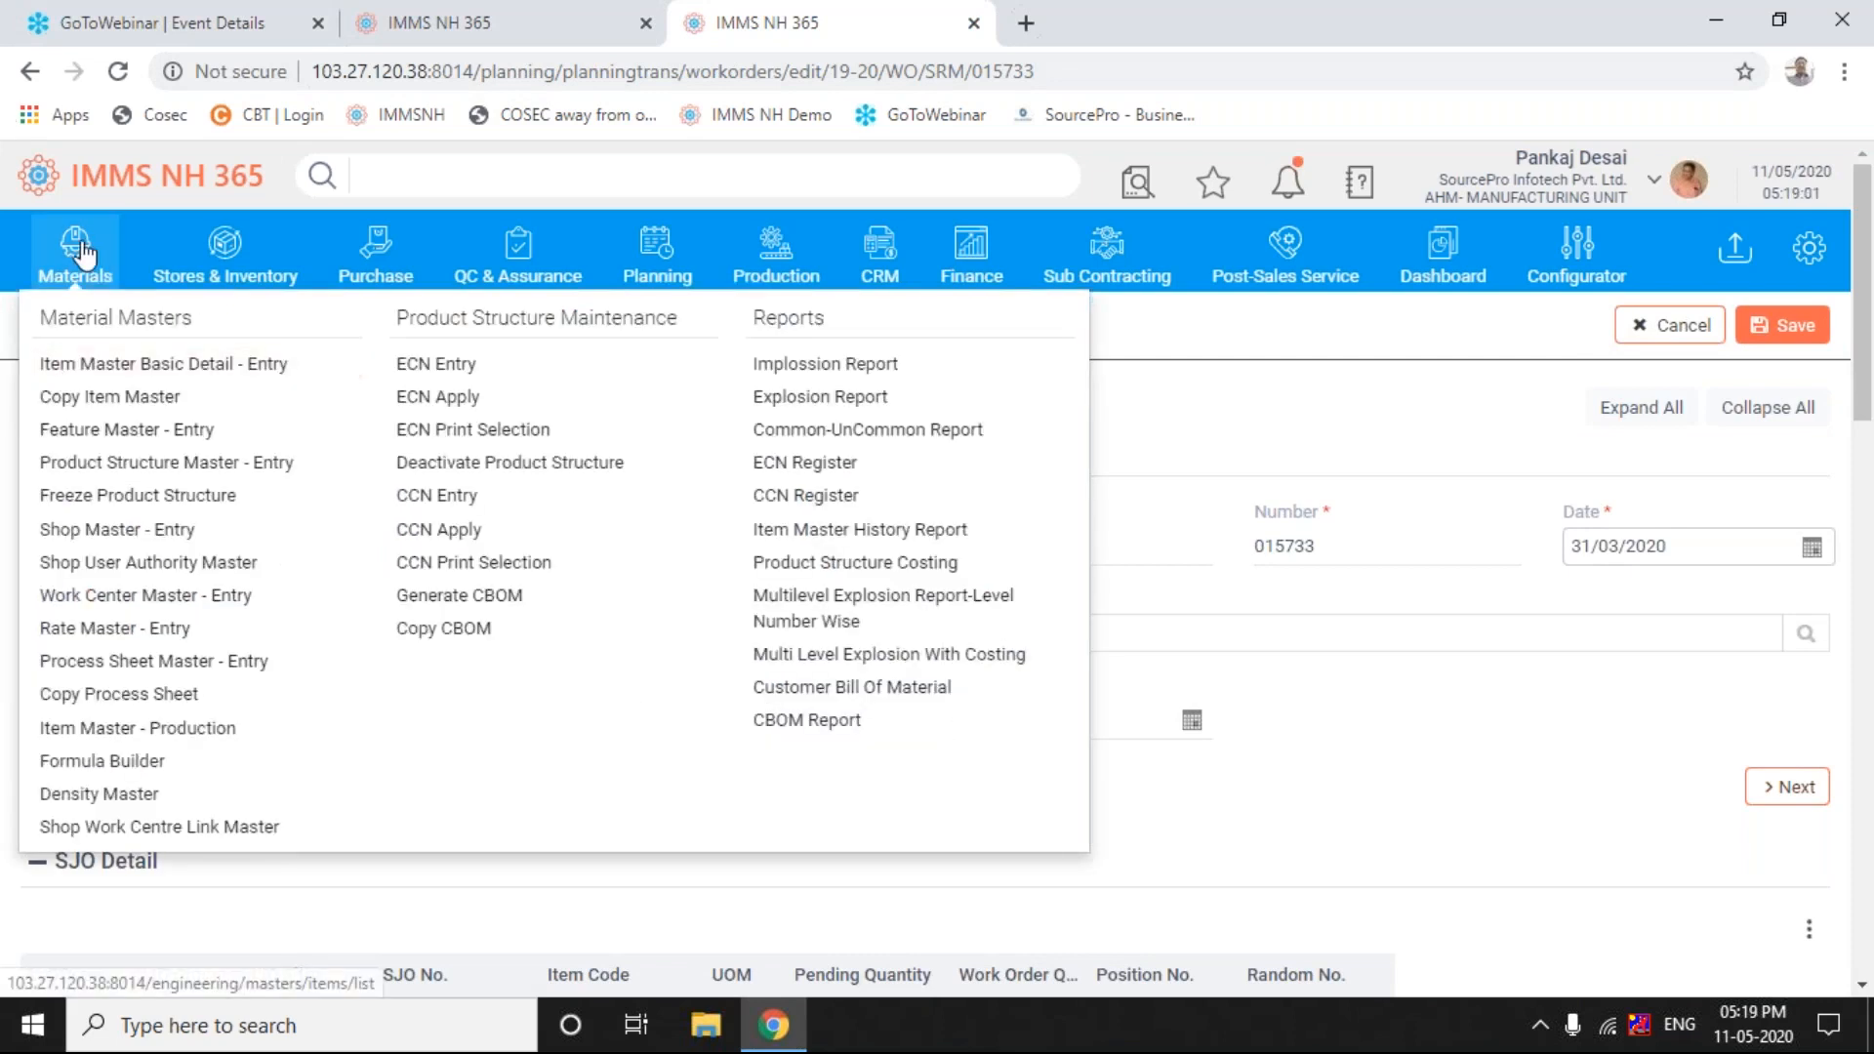
pyautogui.rightClick(108, 673)
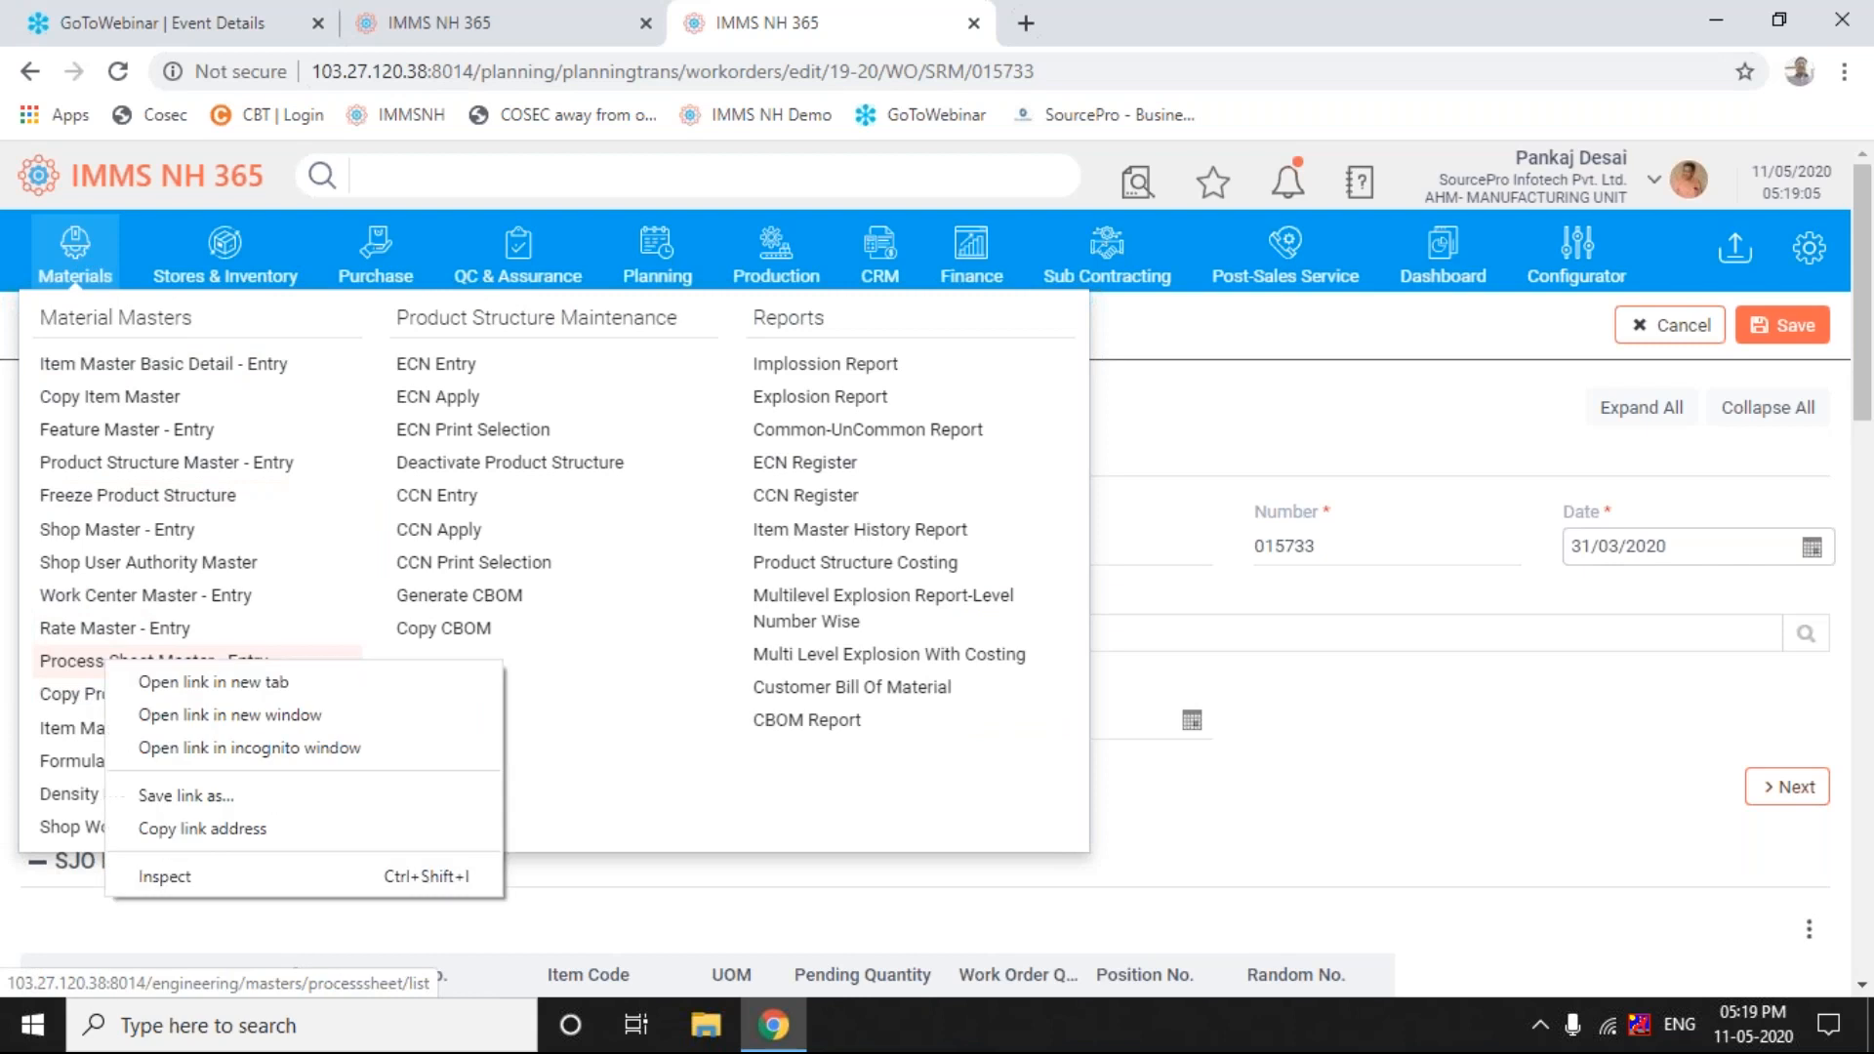
pyautogui.click(207, 684)
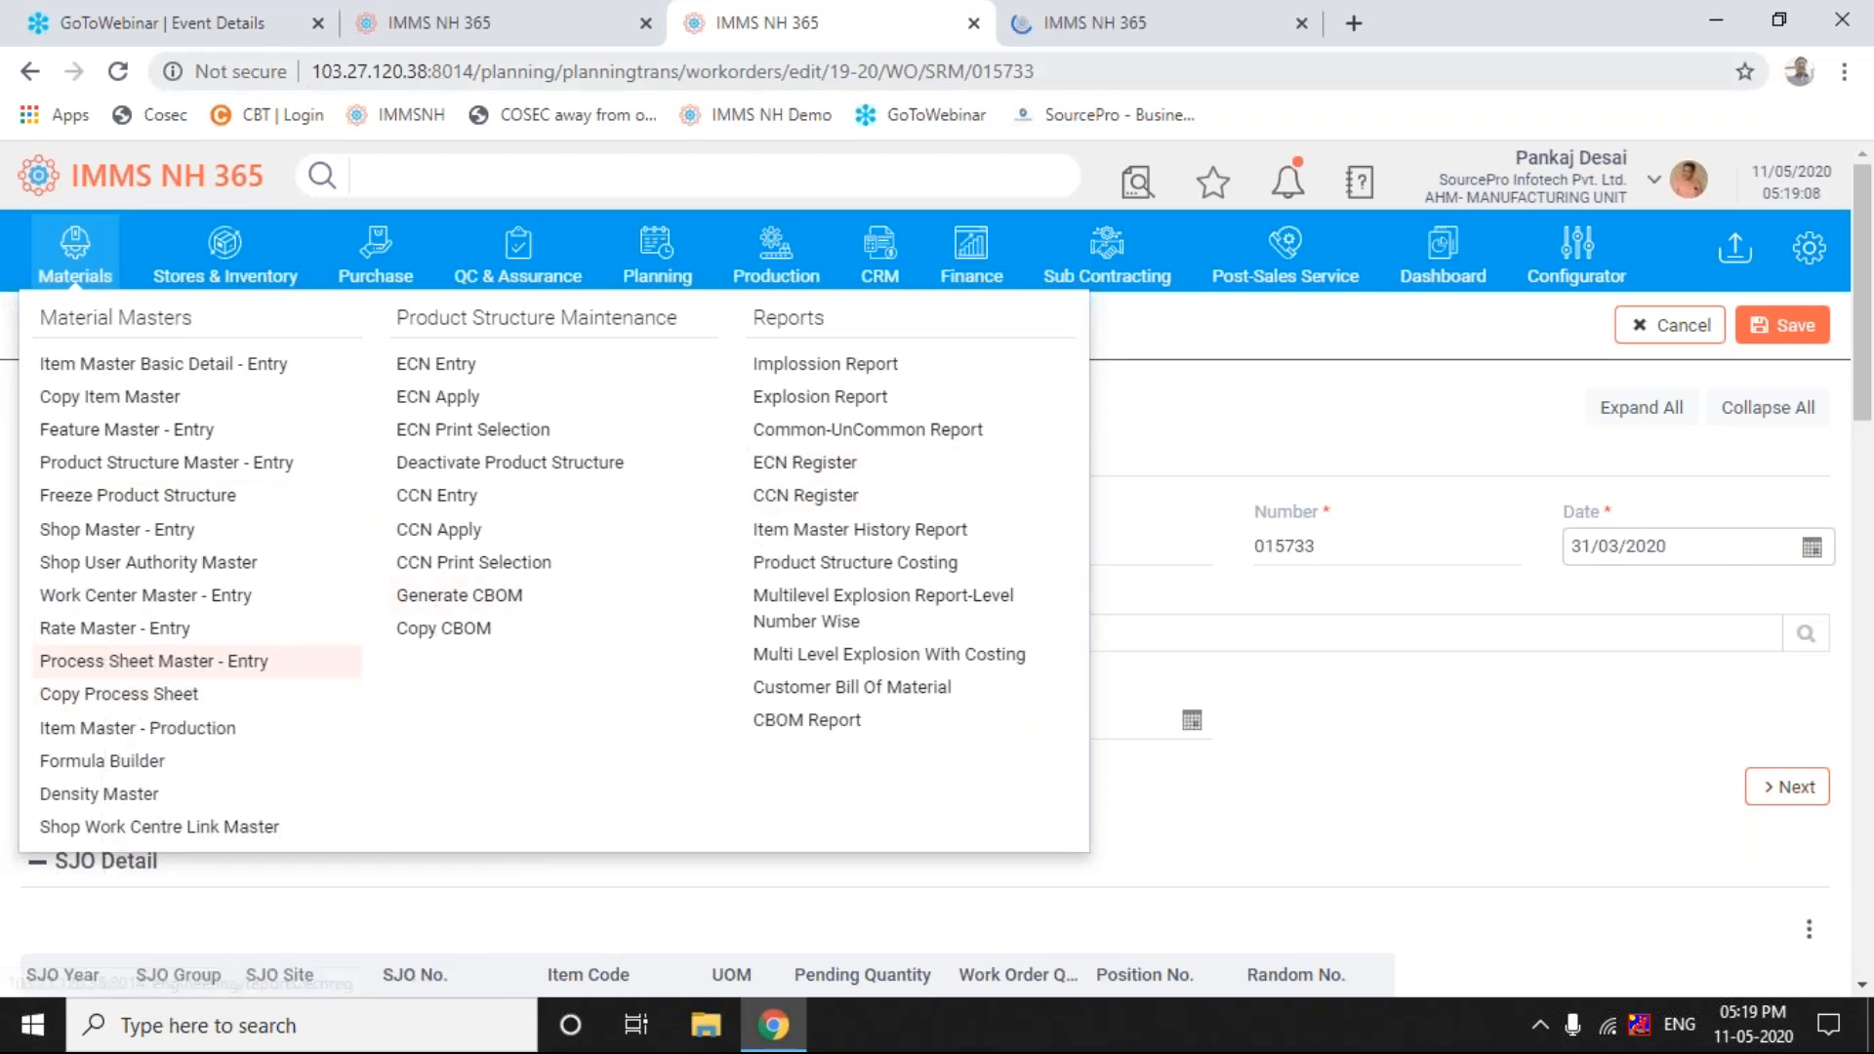
# - Switch to the Process Sheet Master browser tab, search for "back" and open the BAK001 Back Cover sheet for editing
pyautogui.click(1197, 37)
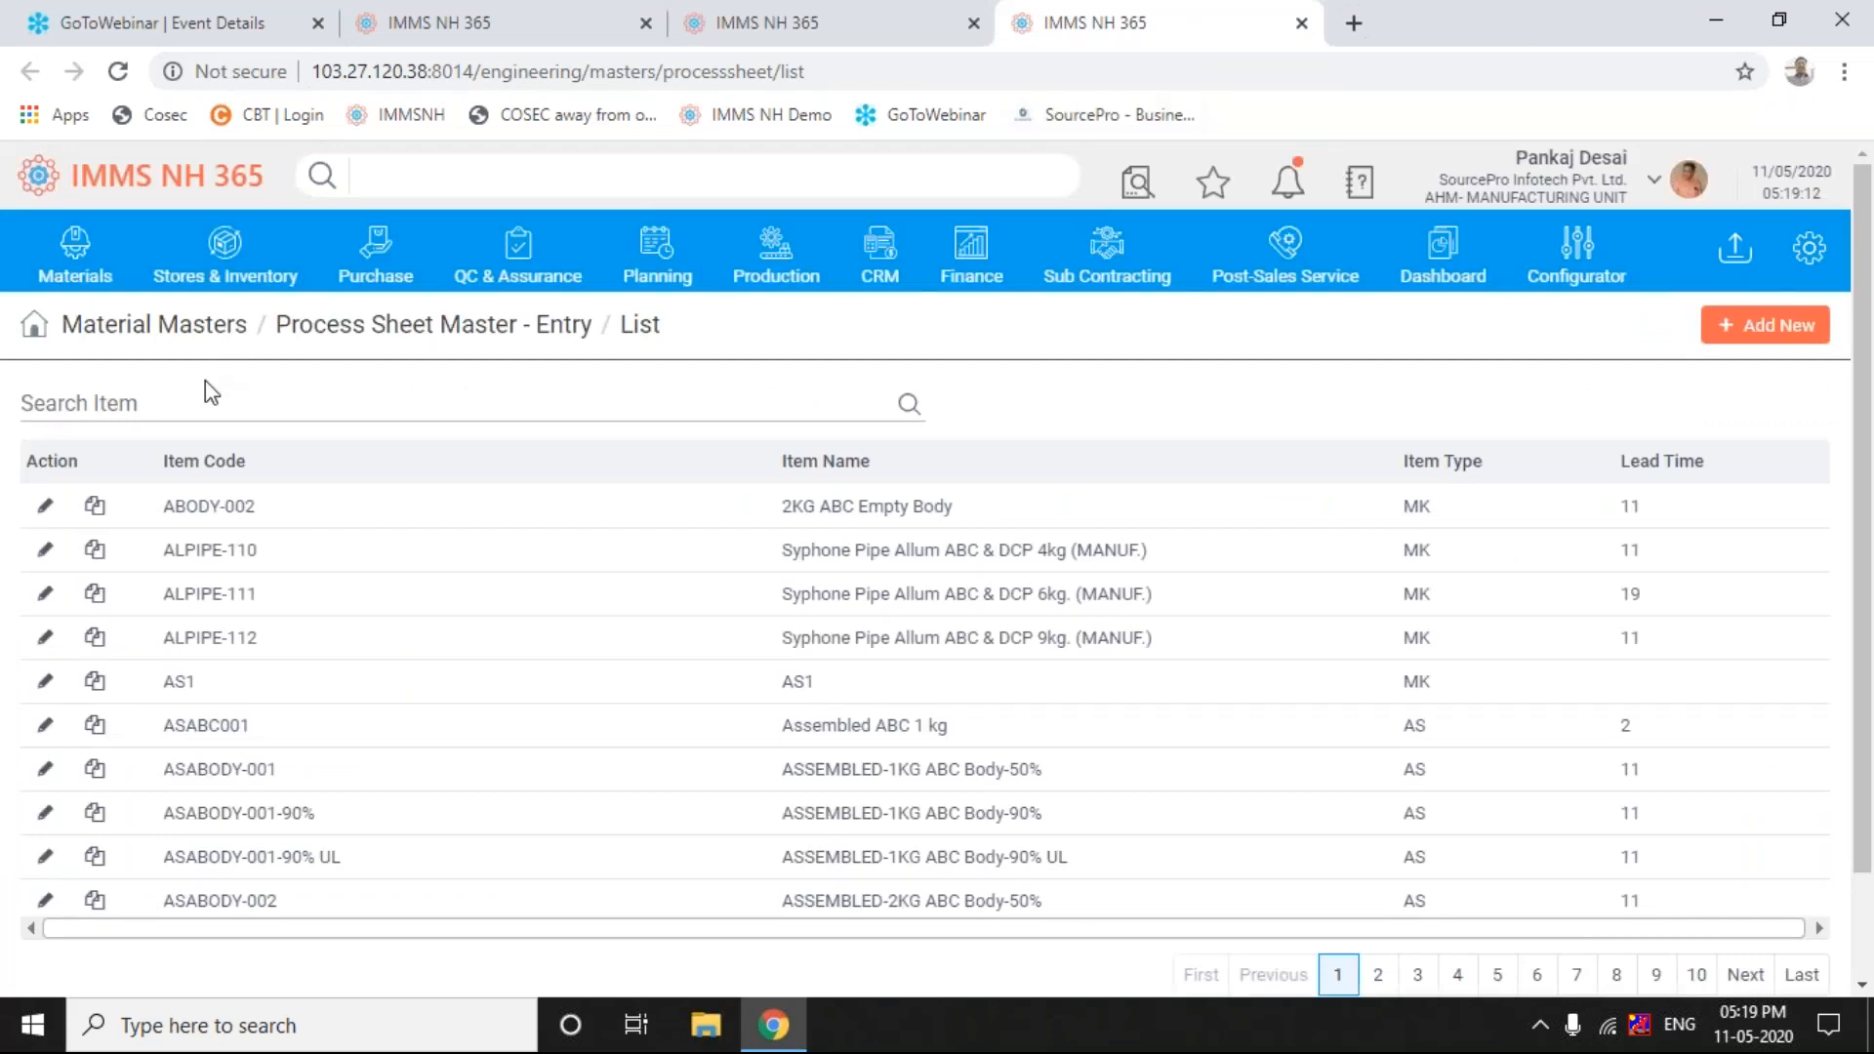
pyautogui.write('back')
pyautogui.press('Return')
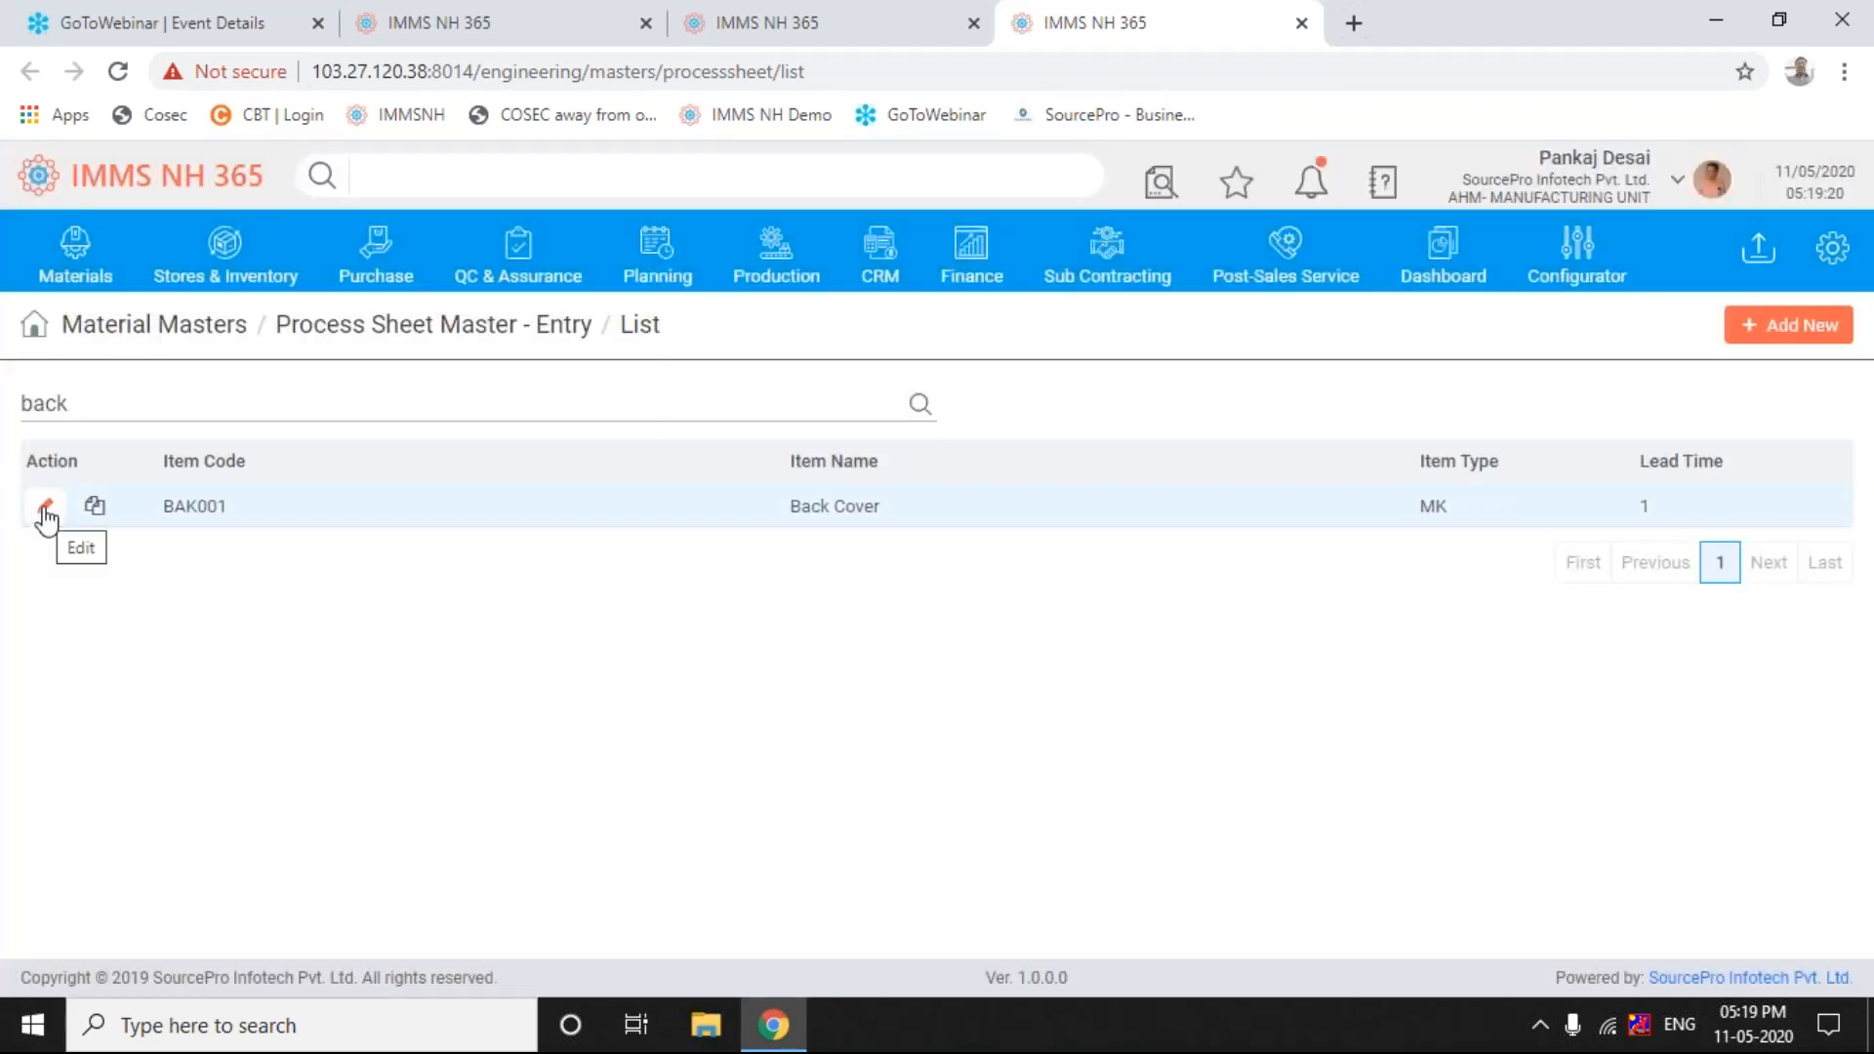
pyautogui.click(45, 510)
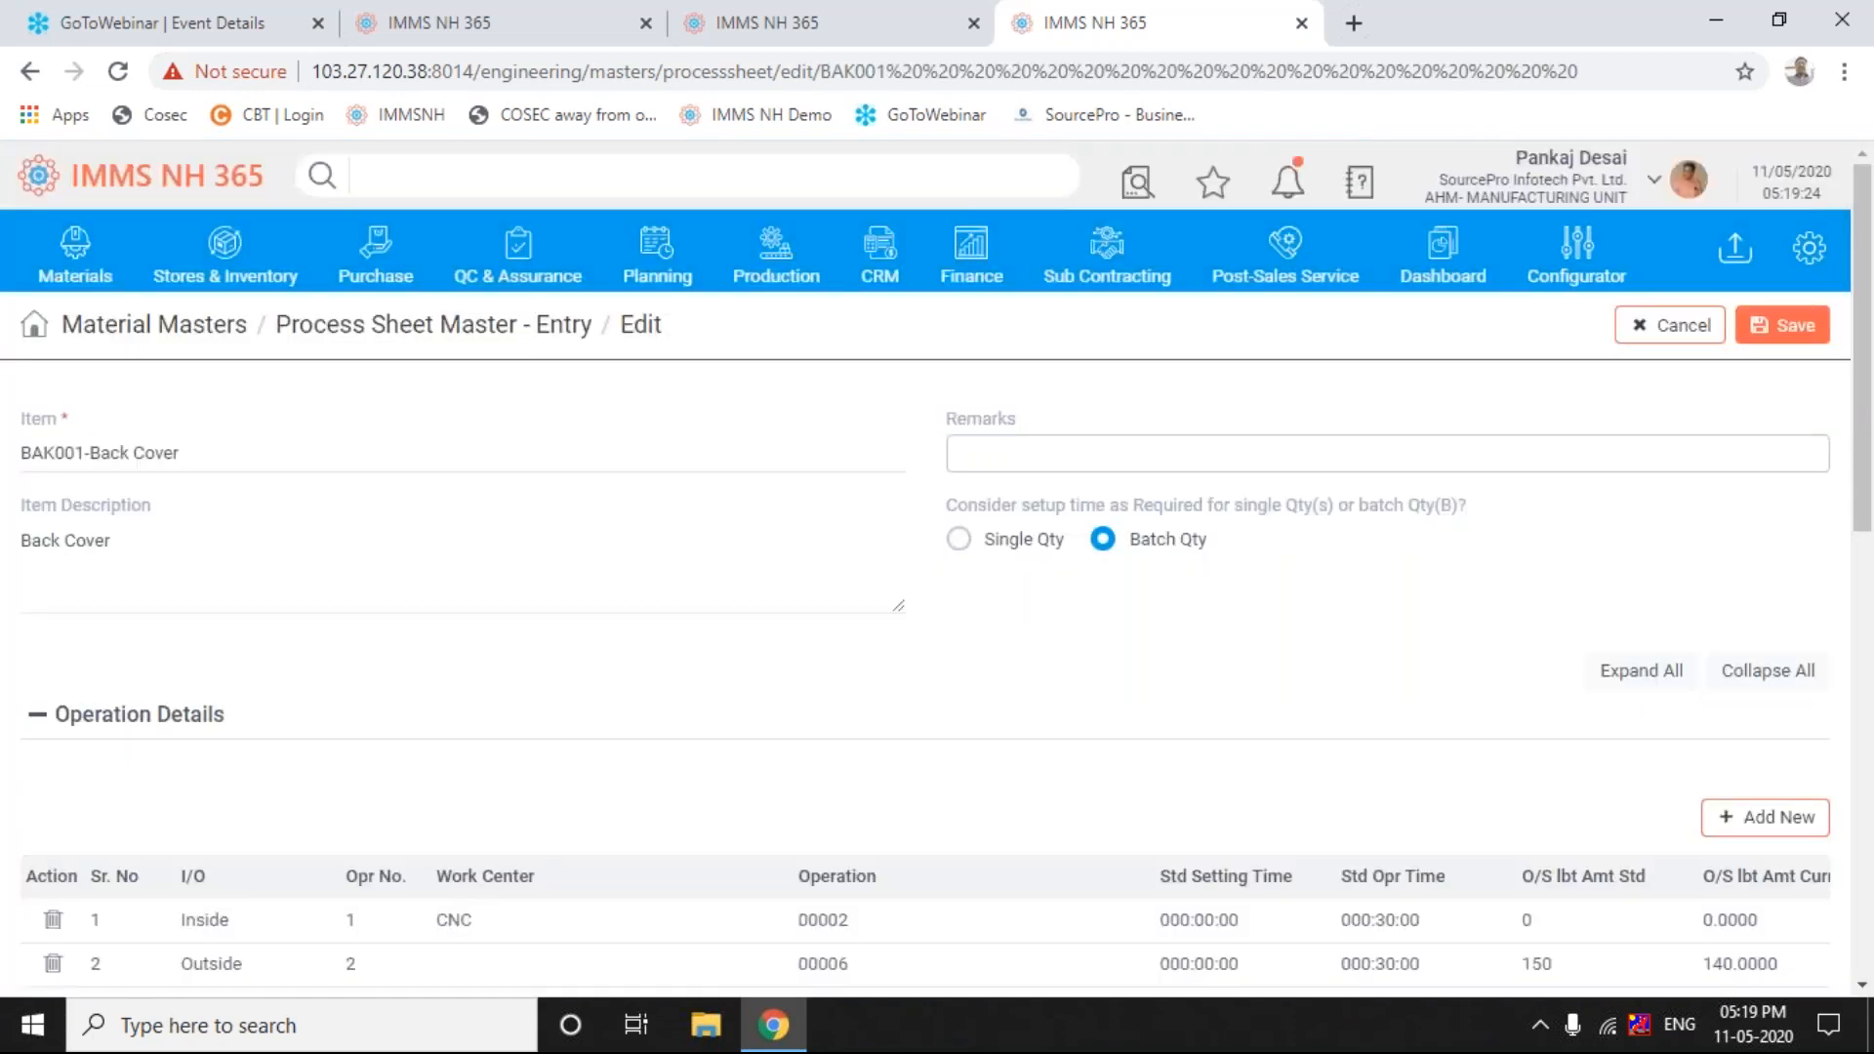
# - Collapse the Operation Details and Overhead Amount sections of the BAK001 sheet and review Details Description & Tools/Moulds
pyautogui.click(38, 718)
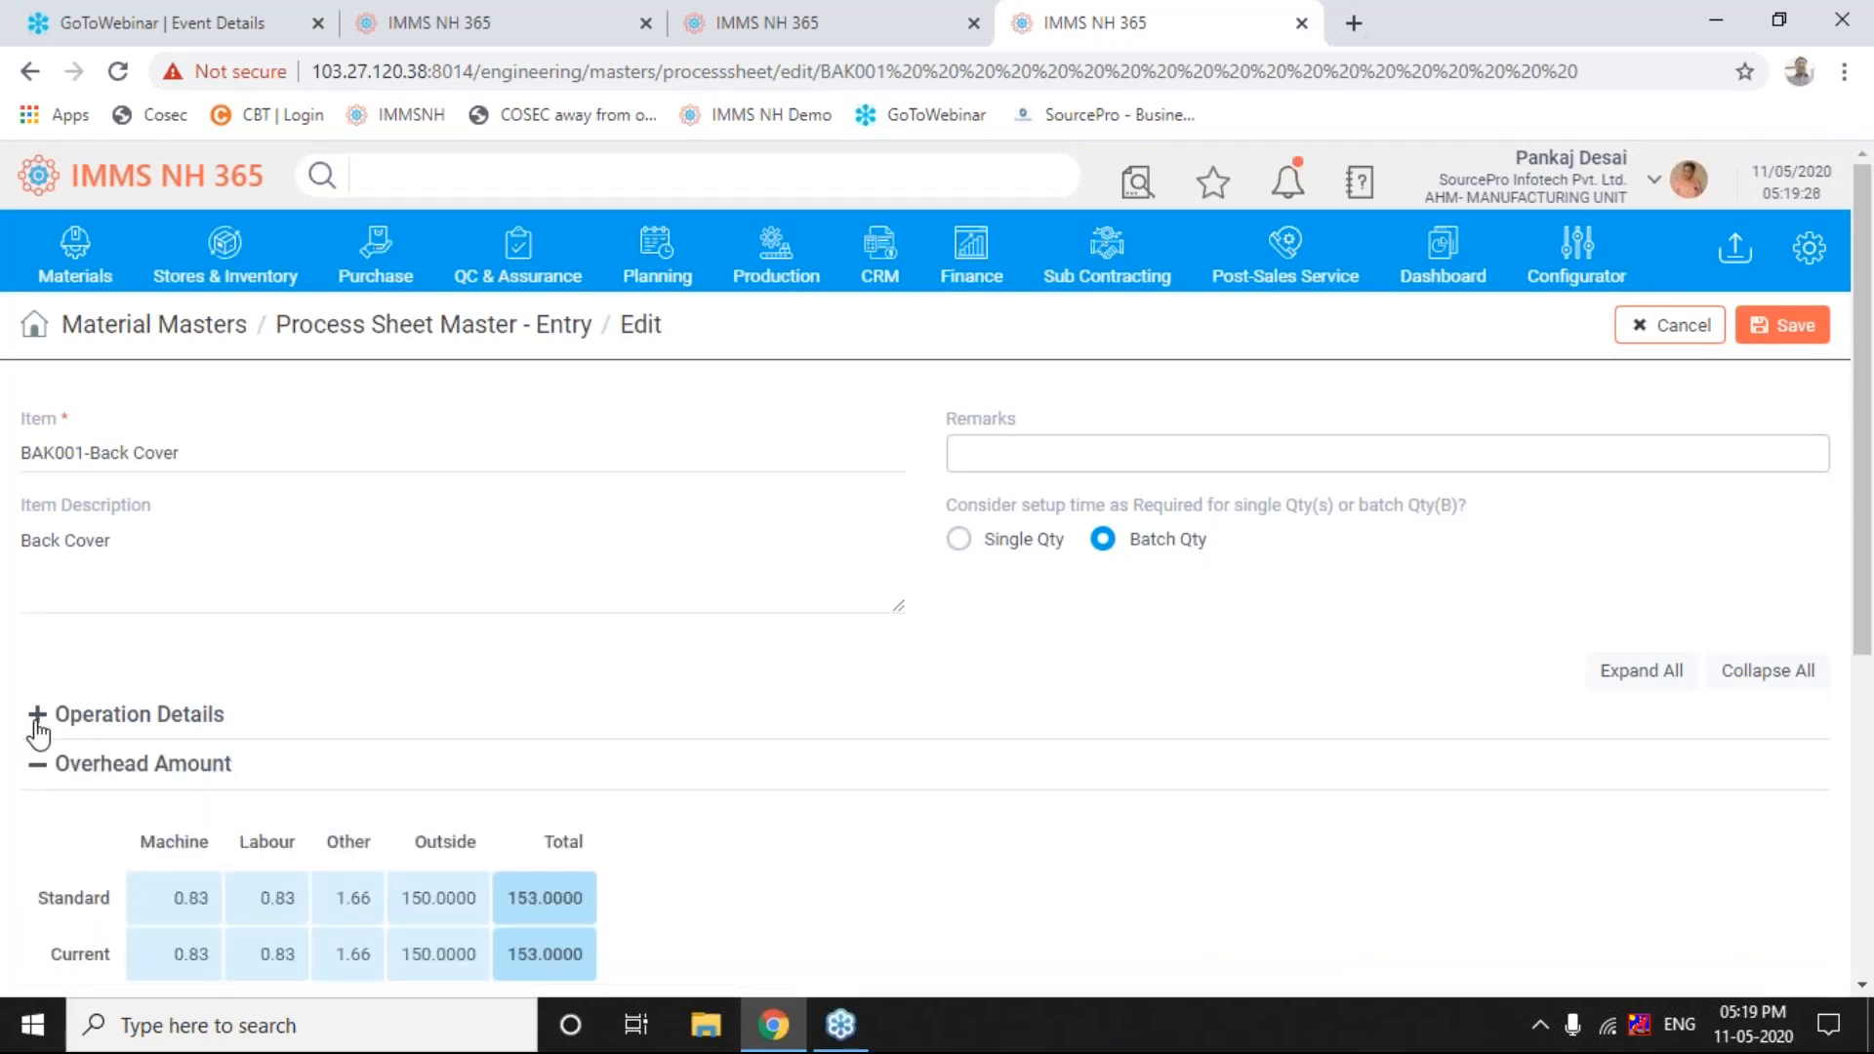
pyautogui.click(38, 765)
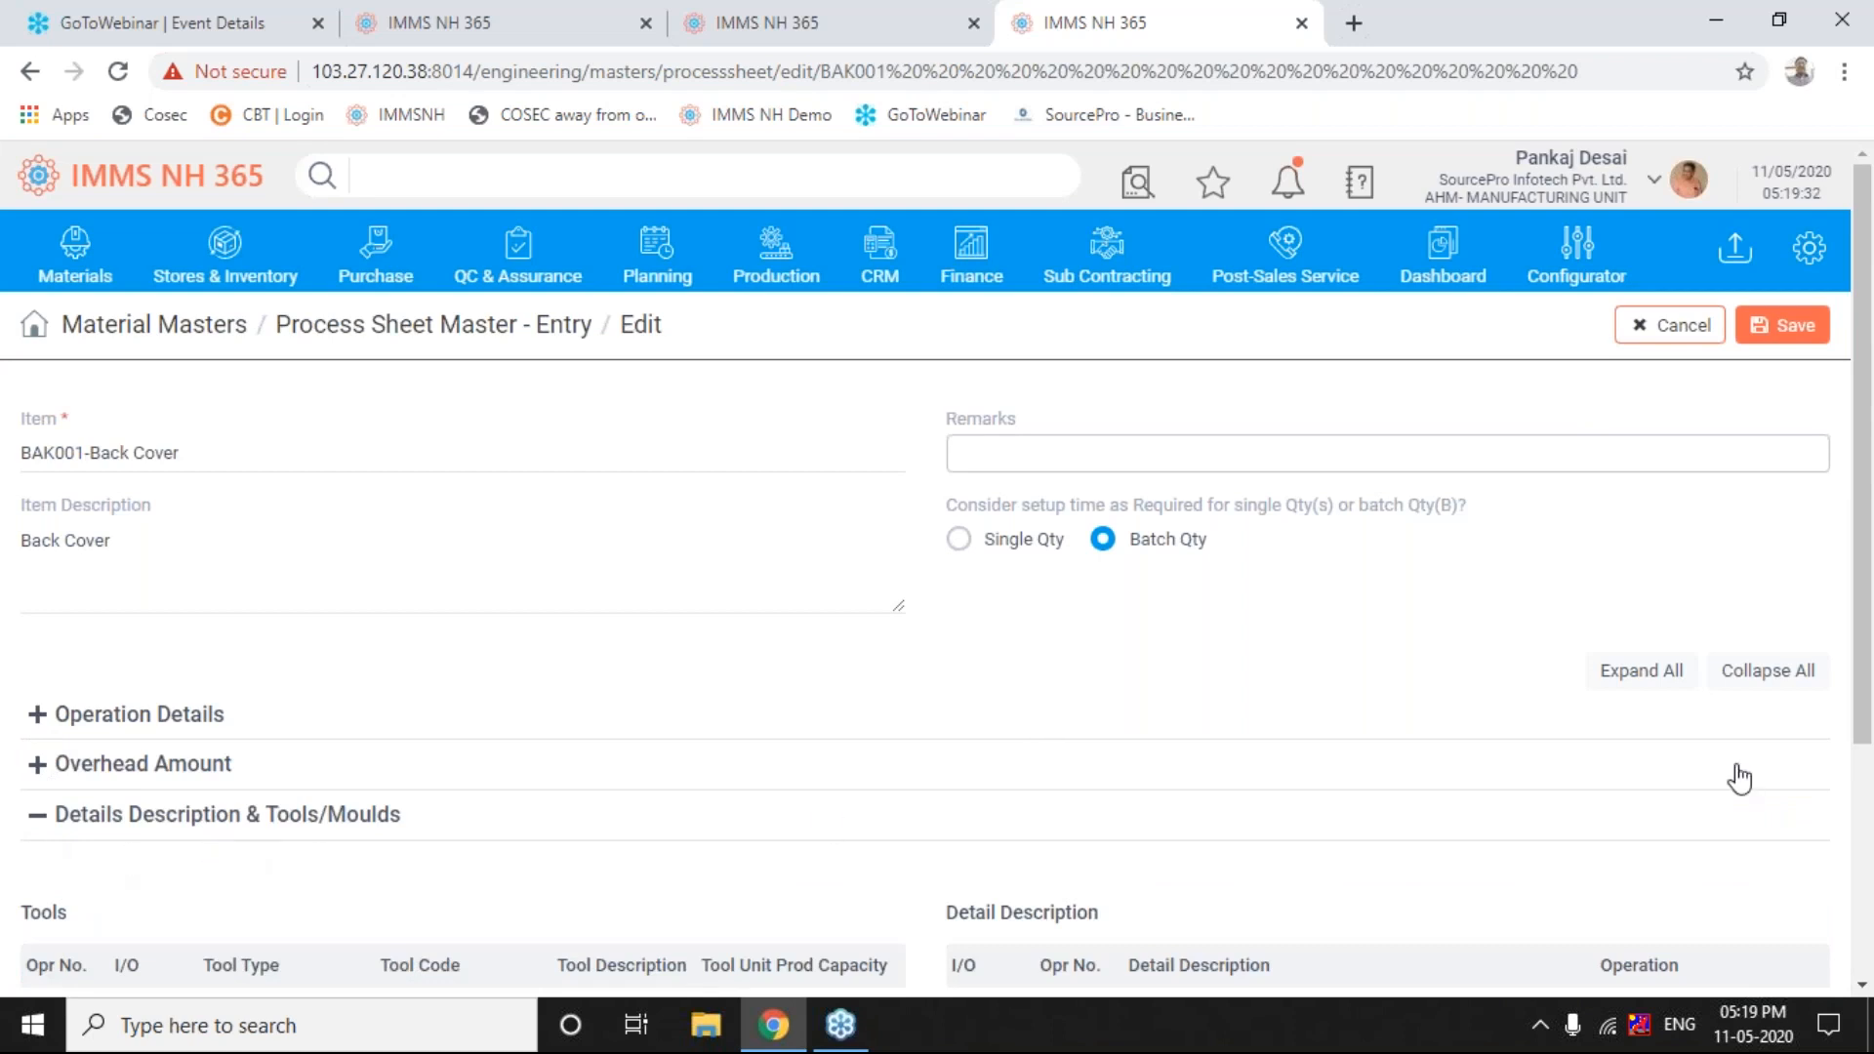
pyautogui.moveTo(1864, 742); pyautogui.dragTo(1867, 942)
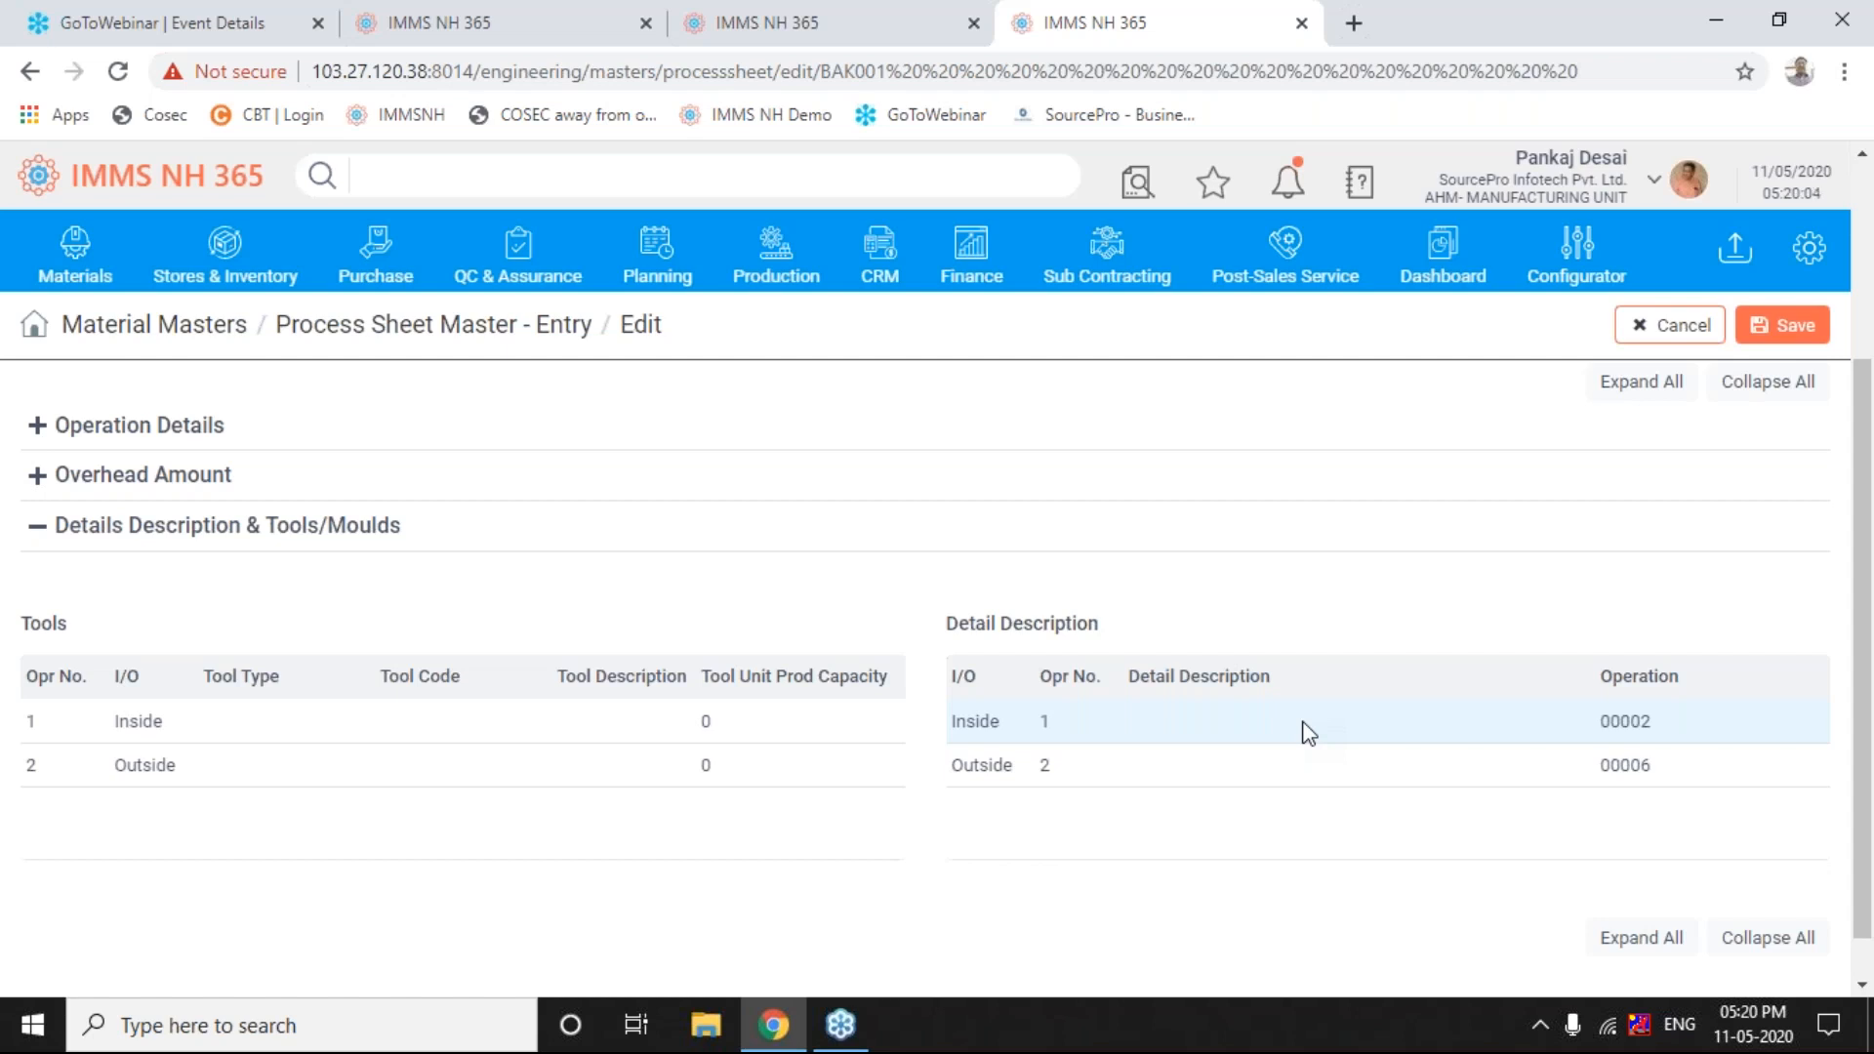
# - Examine operation 1's Detail Description field and Tool Type options, and close the process sheet's browser tab without saving
pyautogui.click(1210, 722)
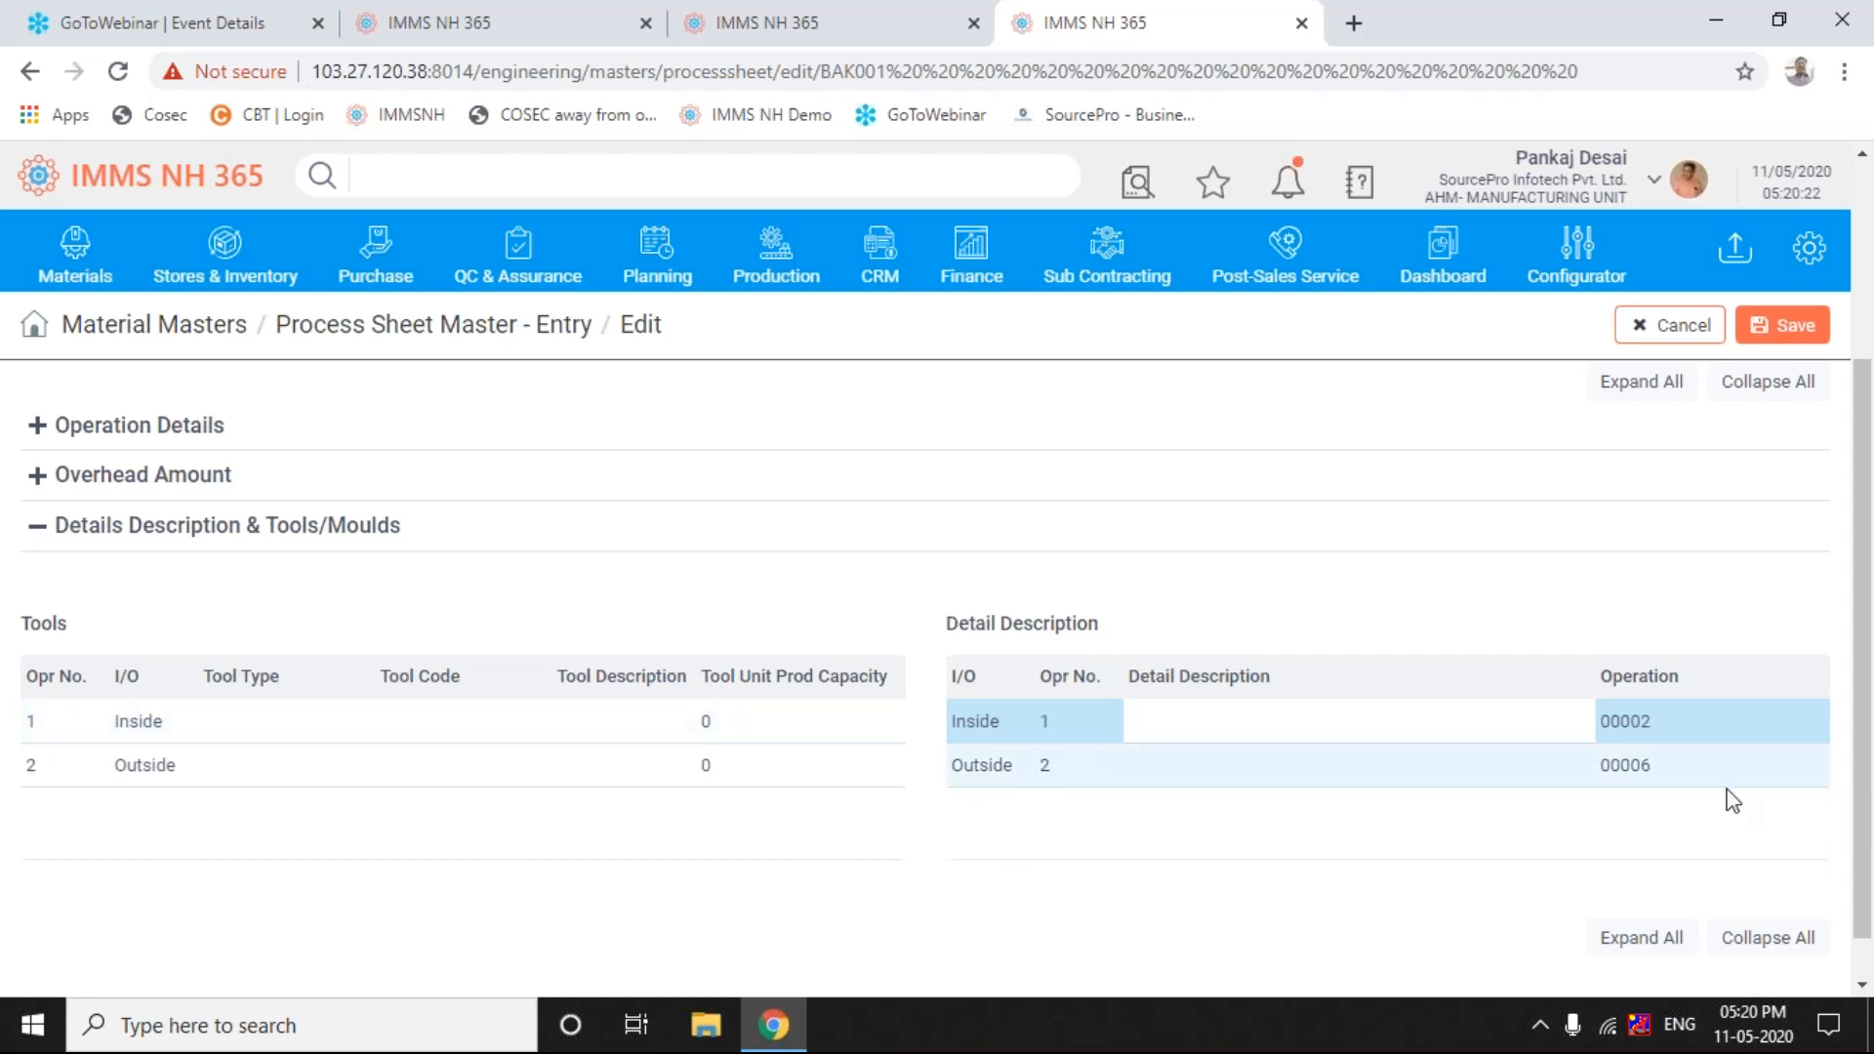
pyautogui.click(305, 724)
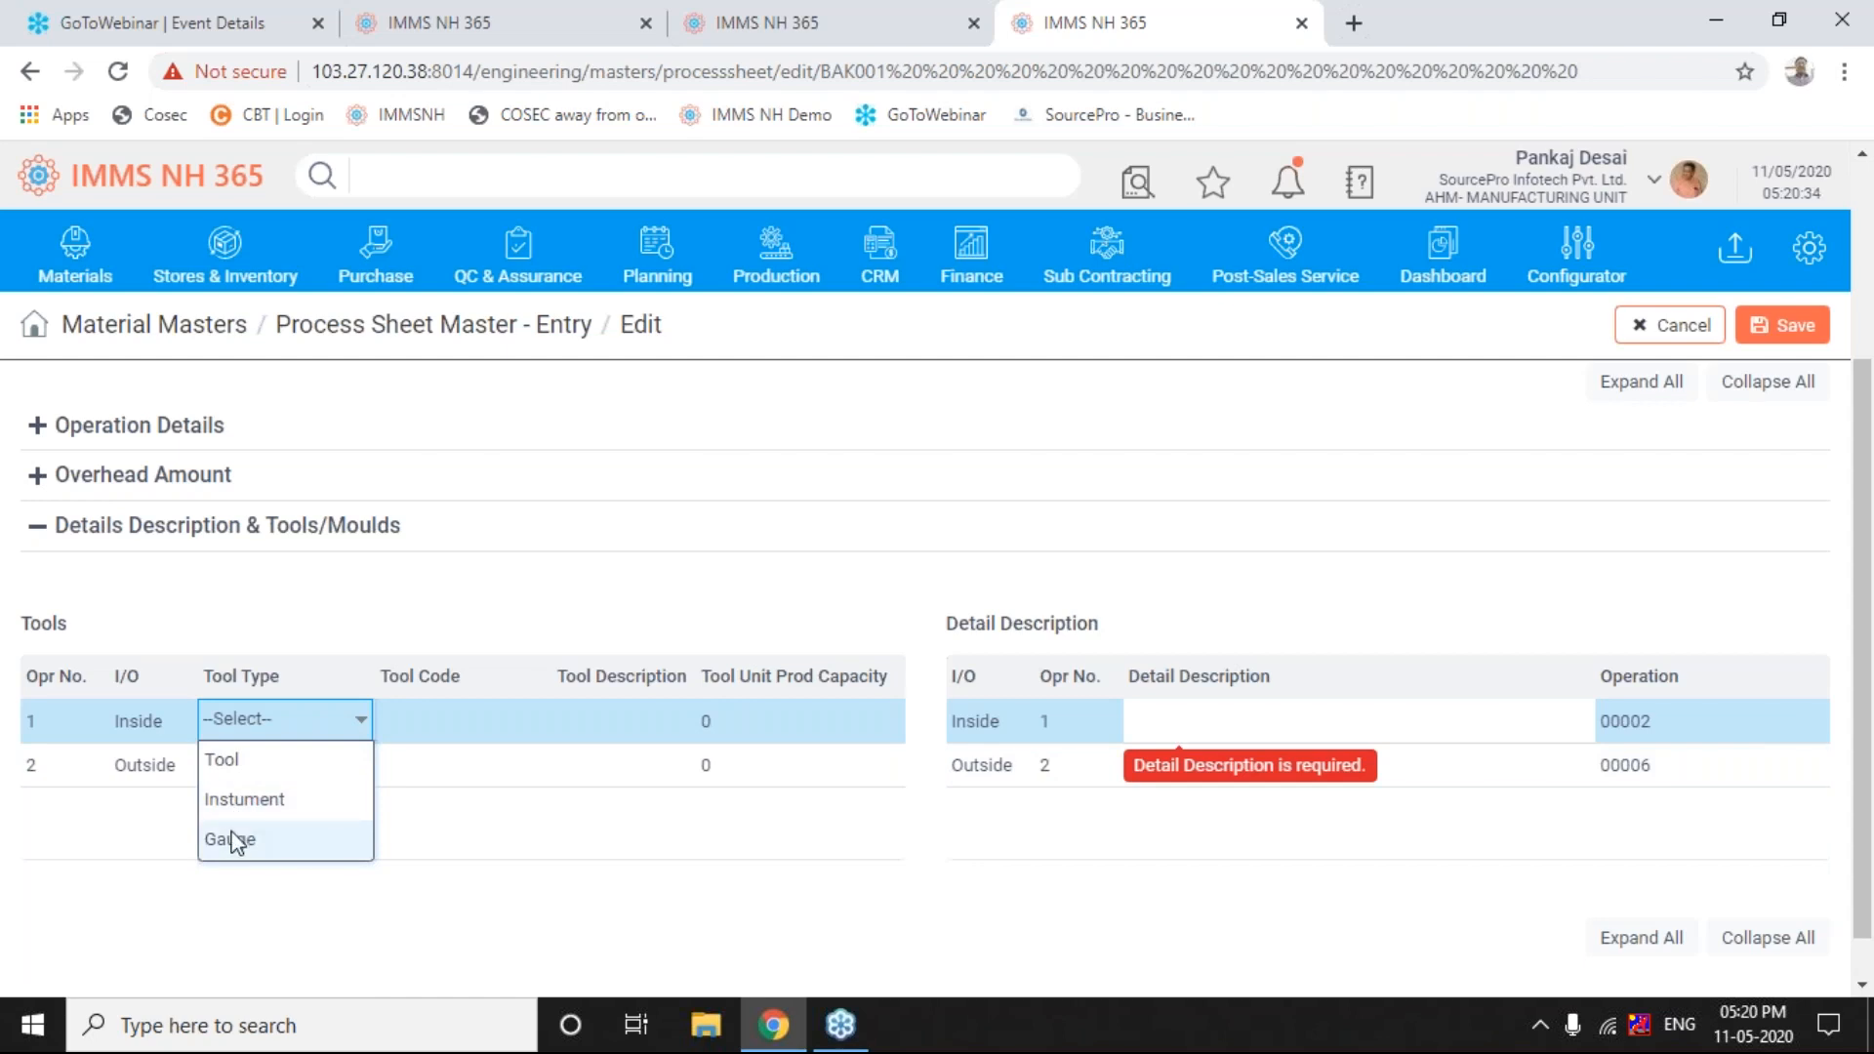
pyautogui.click(630, 776)
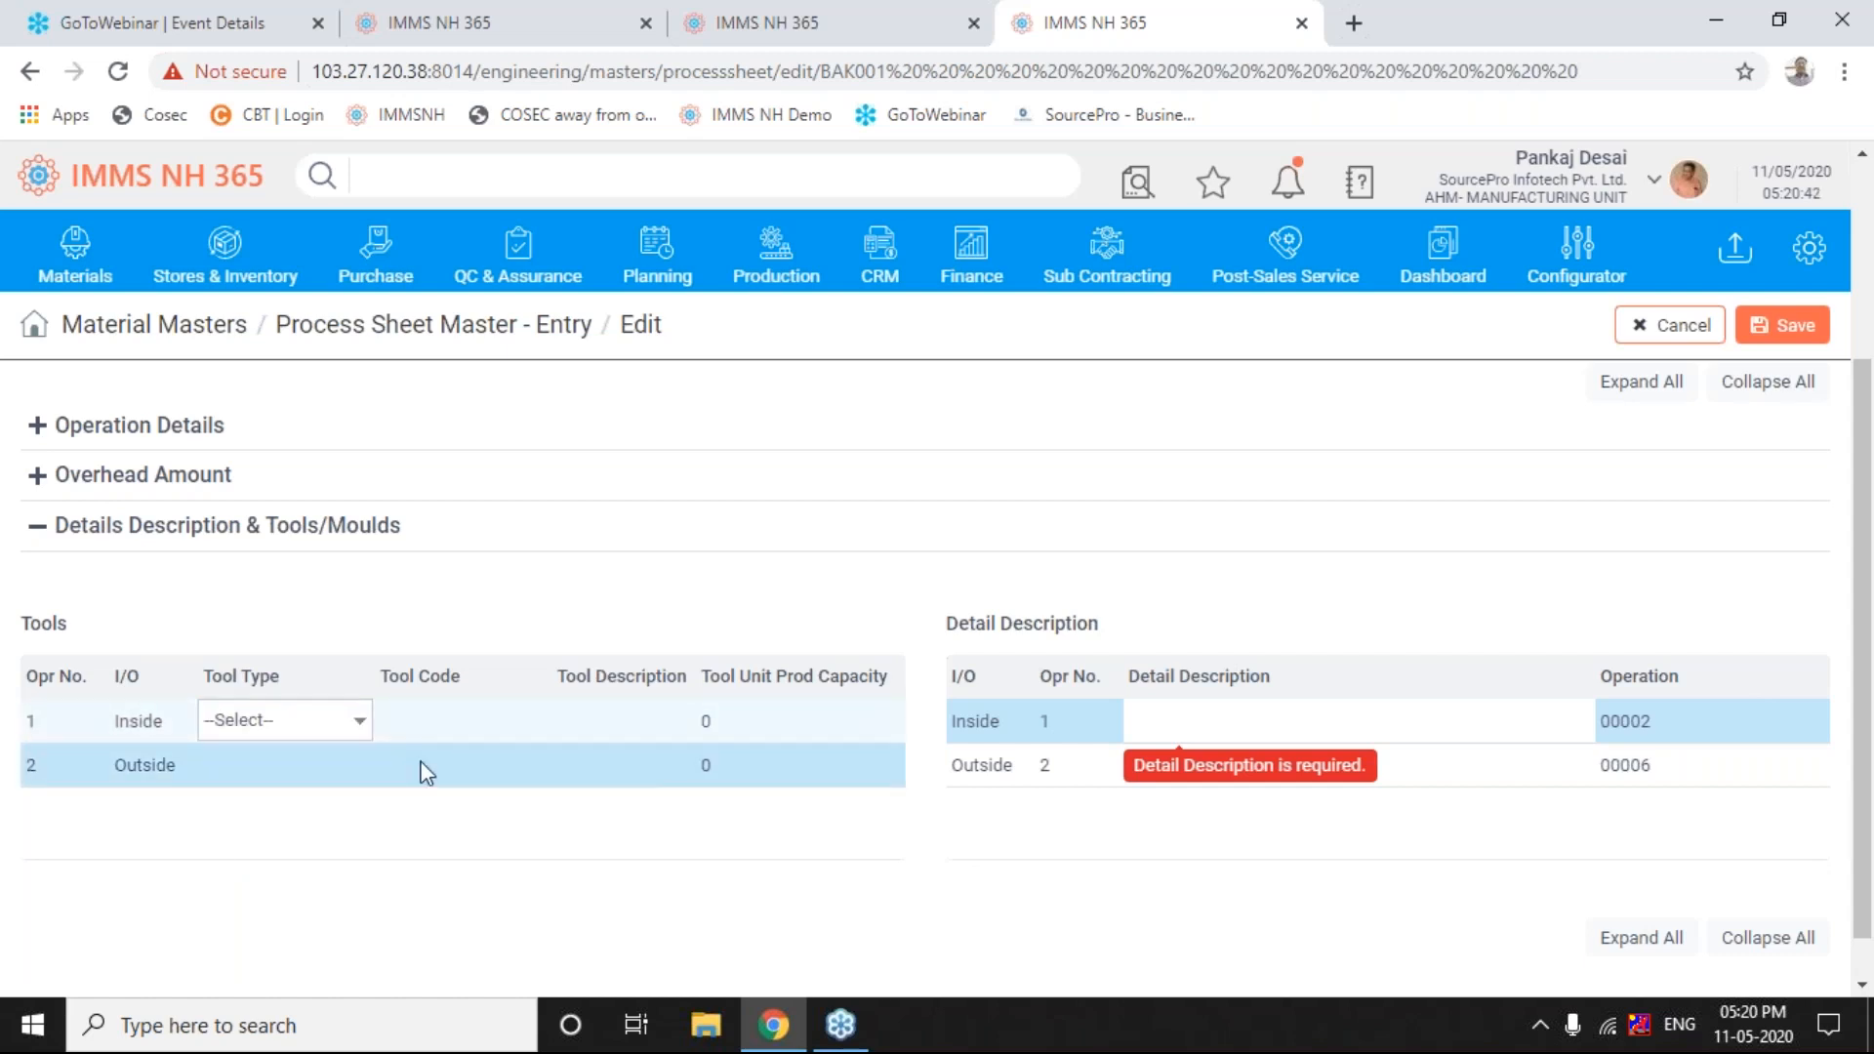
pyautogui.click(317, 730)
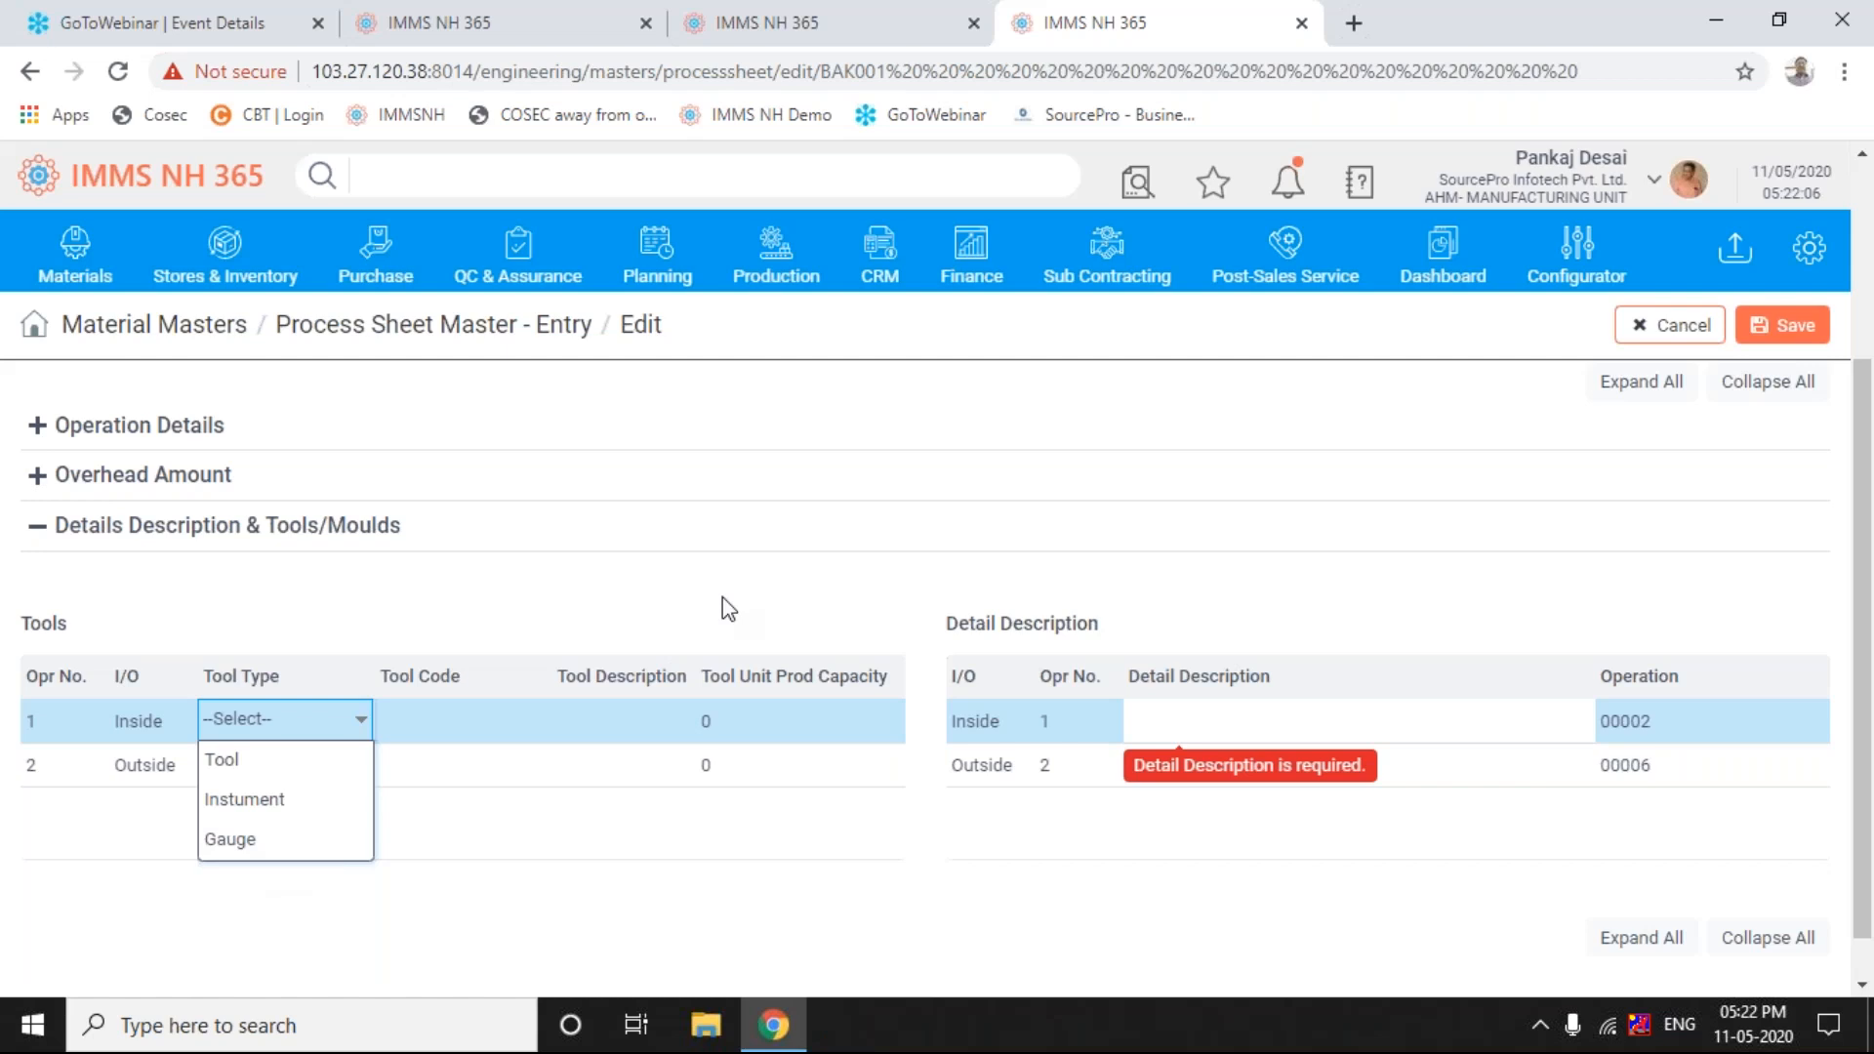
pyautogui.click(1302, 22)
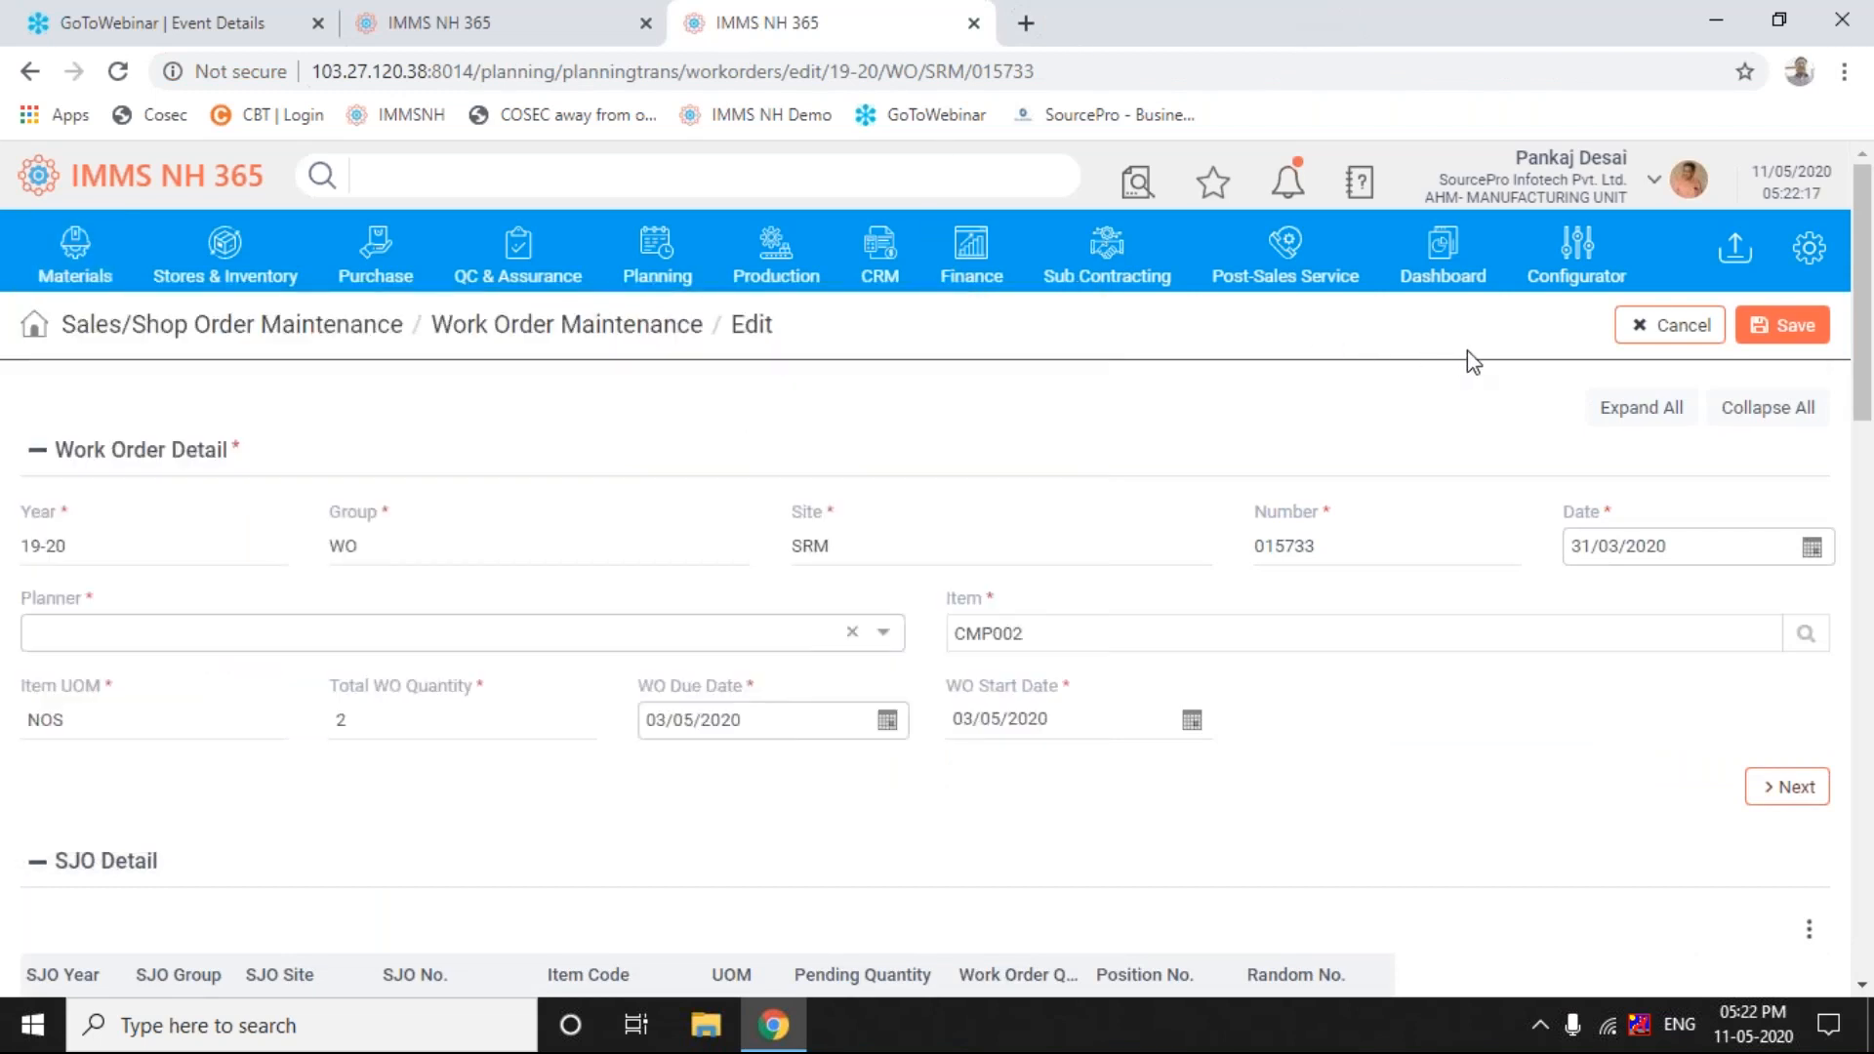
# - Leave the work order edit form and authorize the pending CMP002 Computer (HP) work order in the list
pyautogui.click(1679, 335)
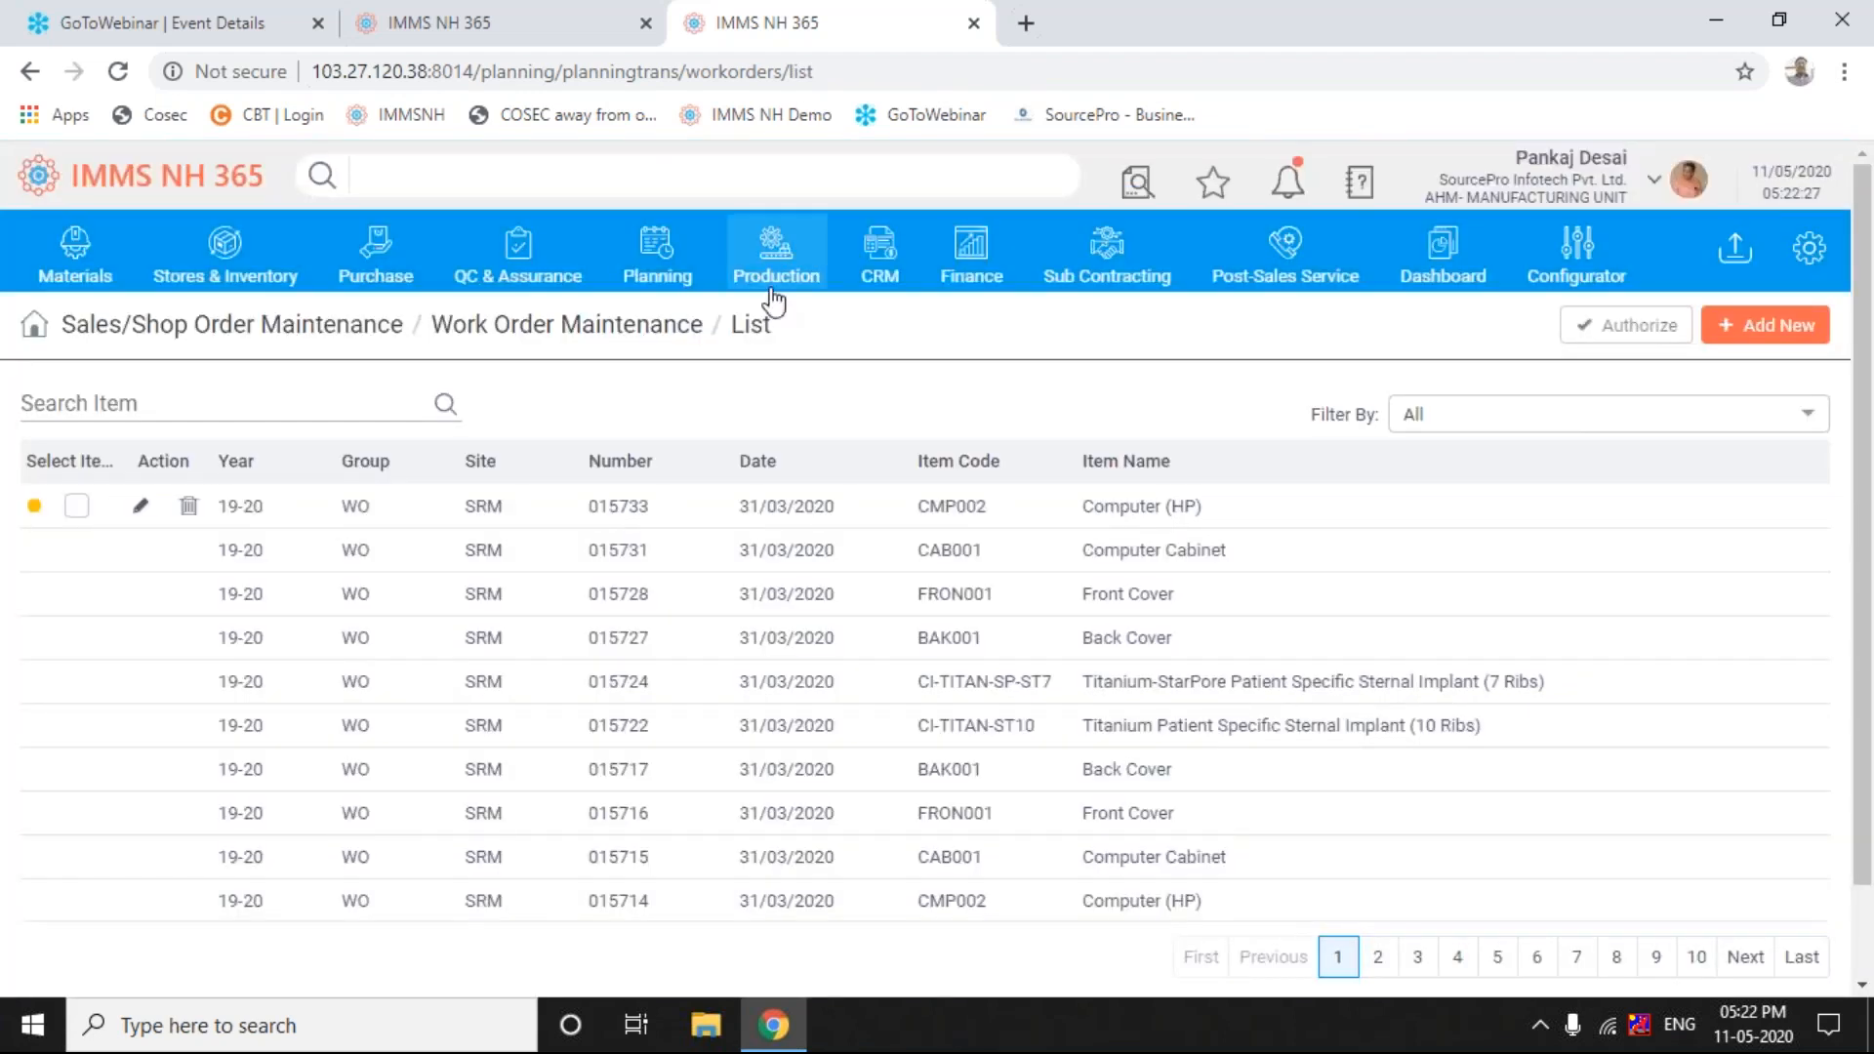
pyautogui.click(77, 506)
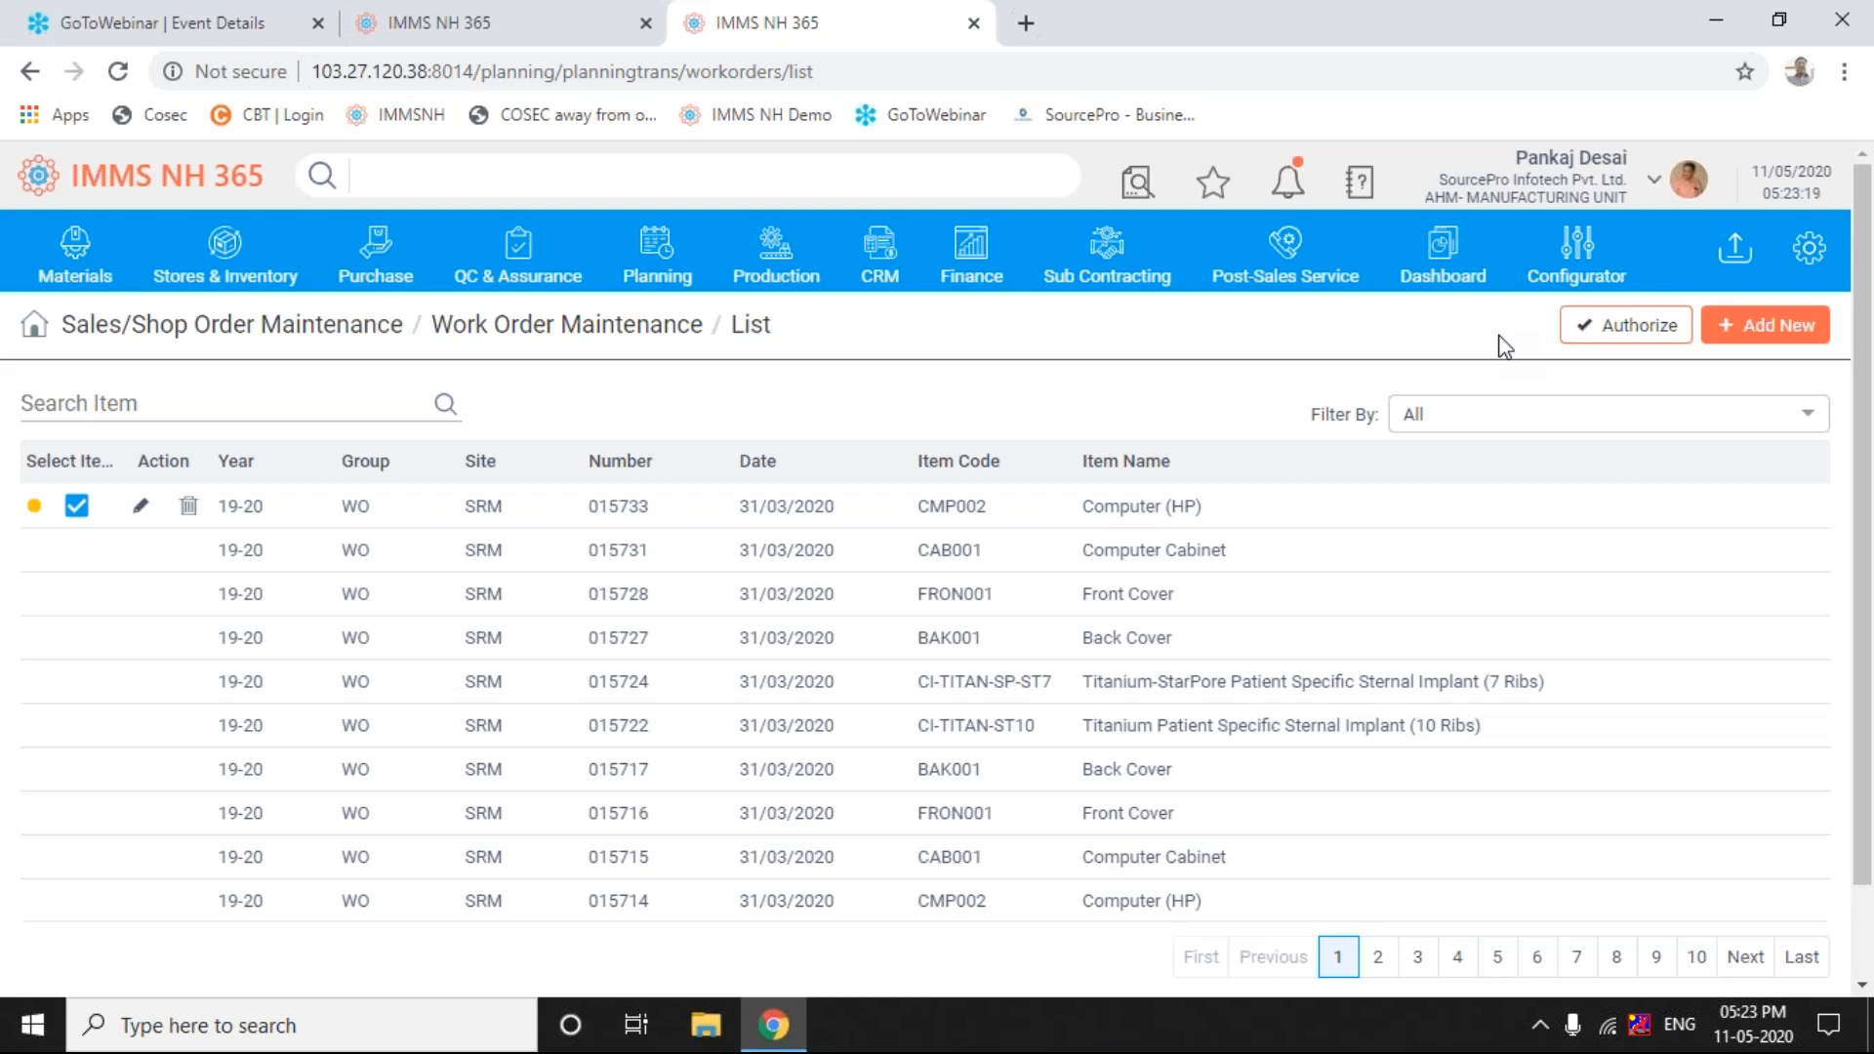
pyautogui.click(1626, 325)
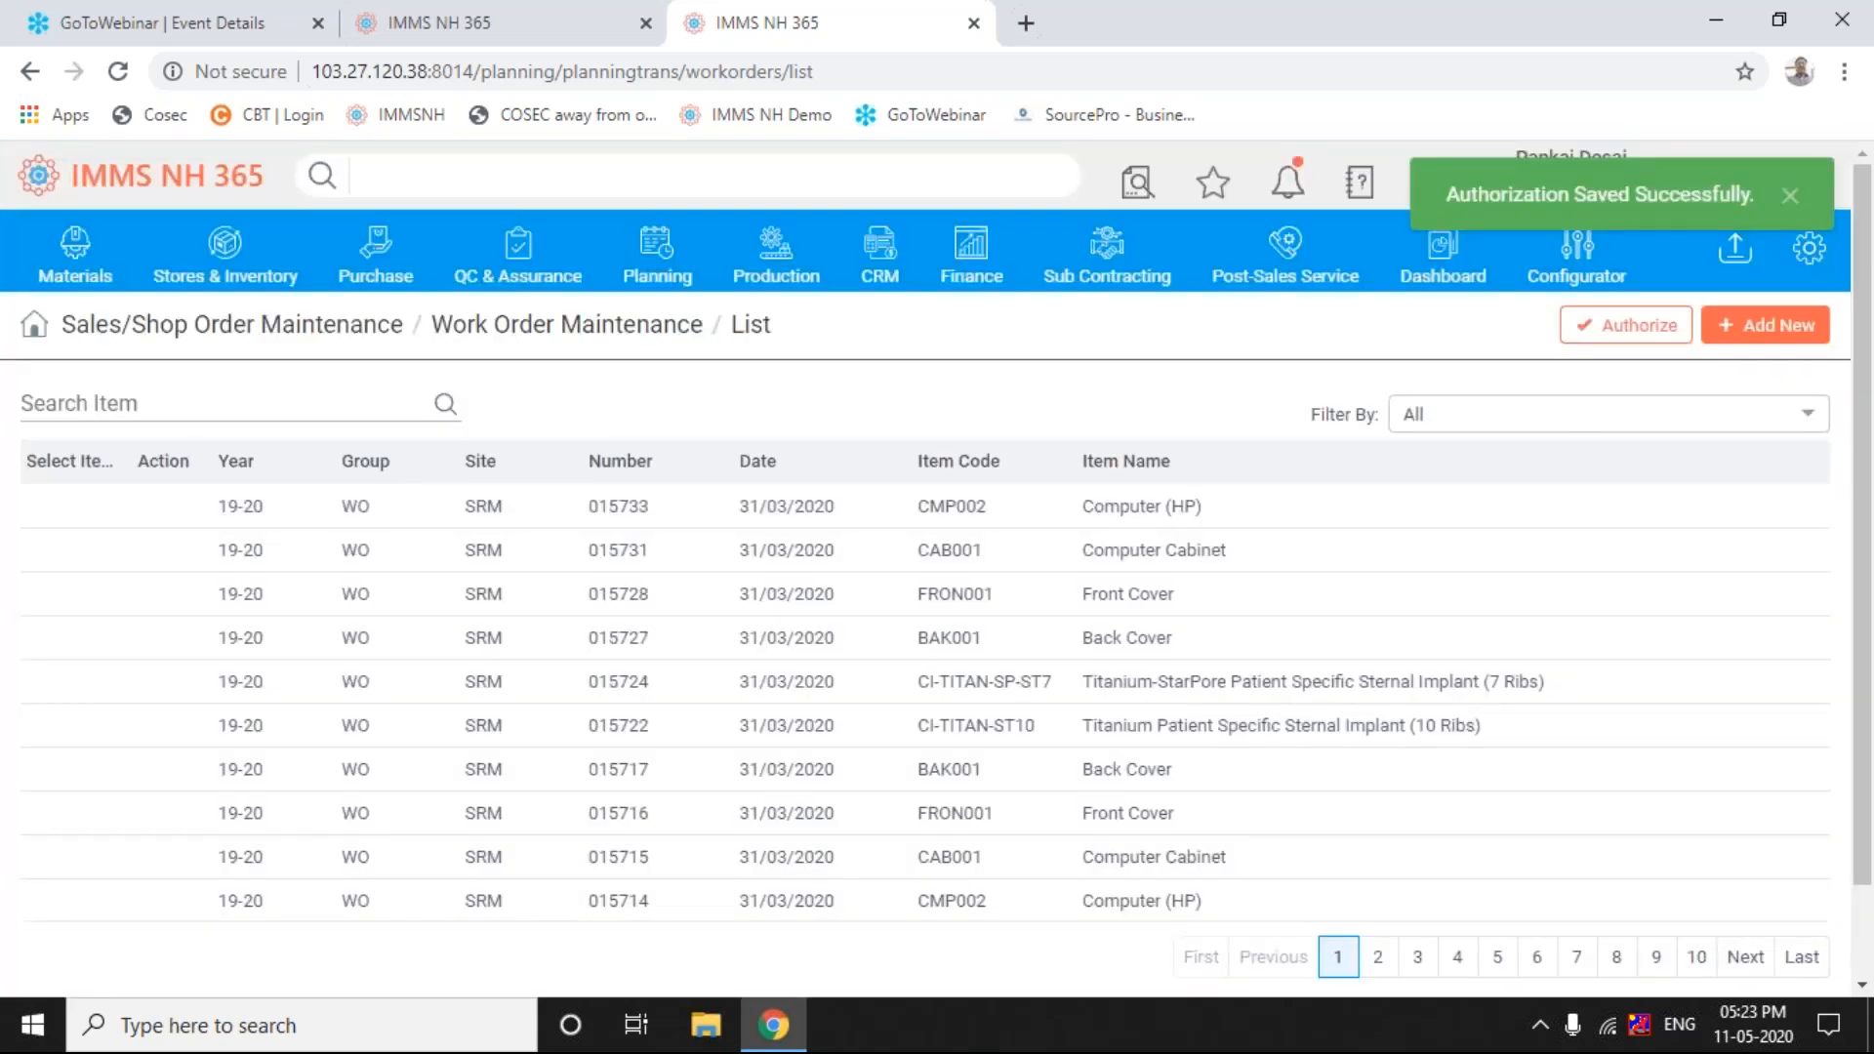
pyautogui.click(1793, 208)
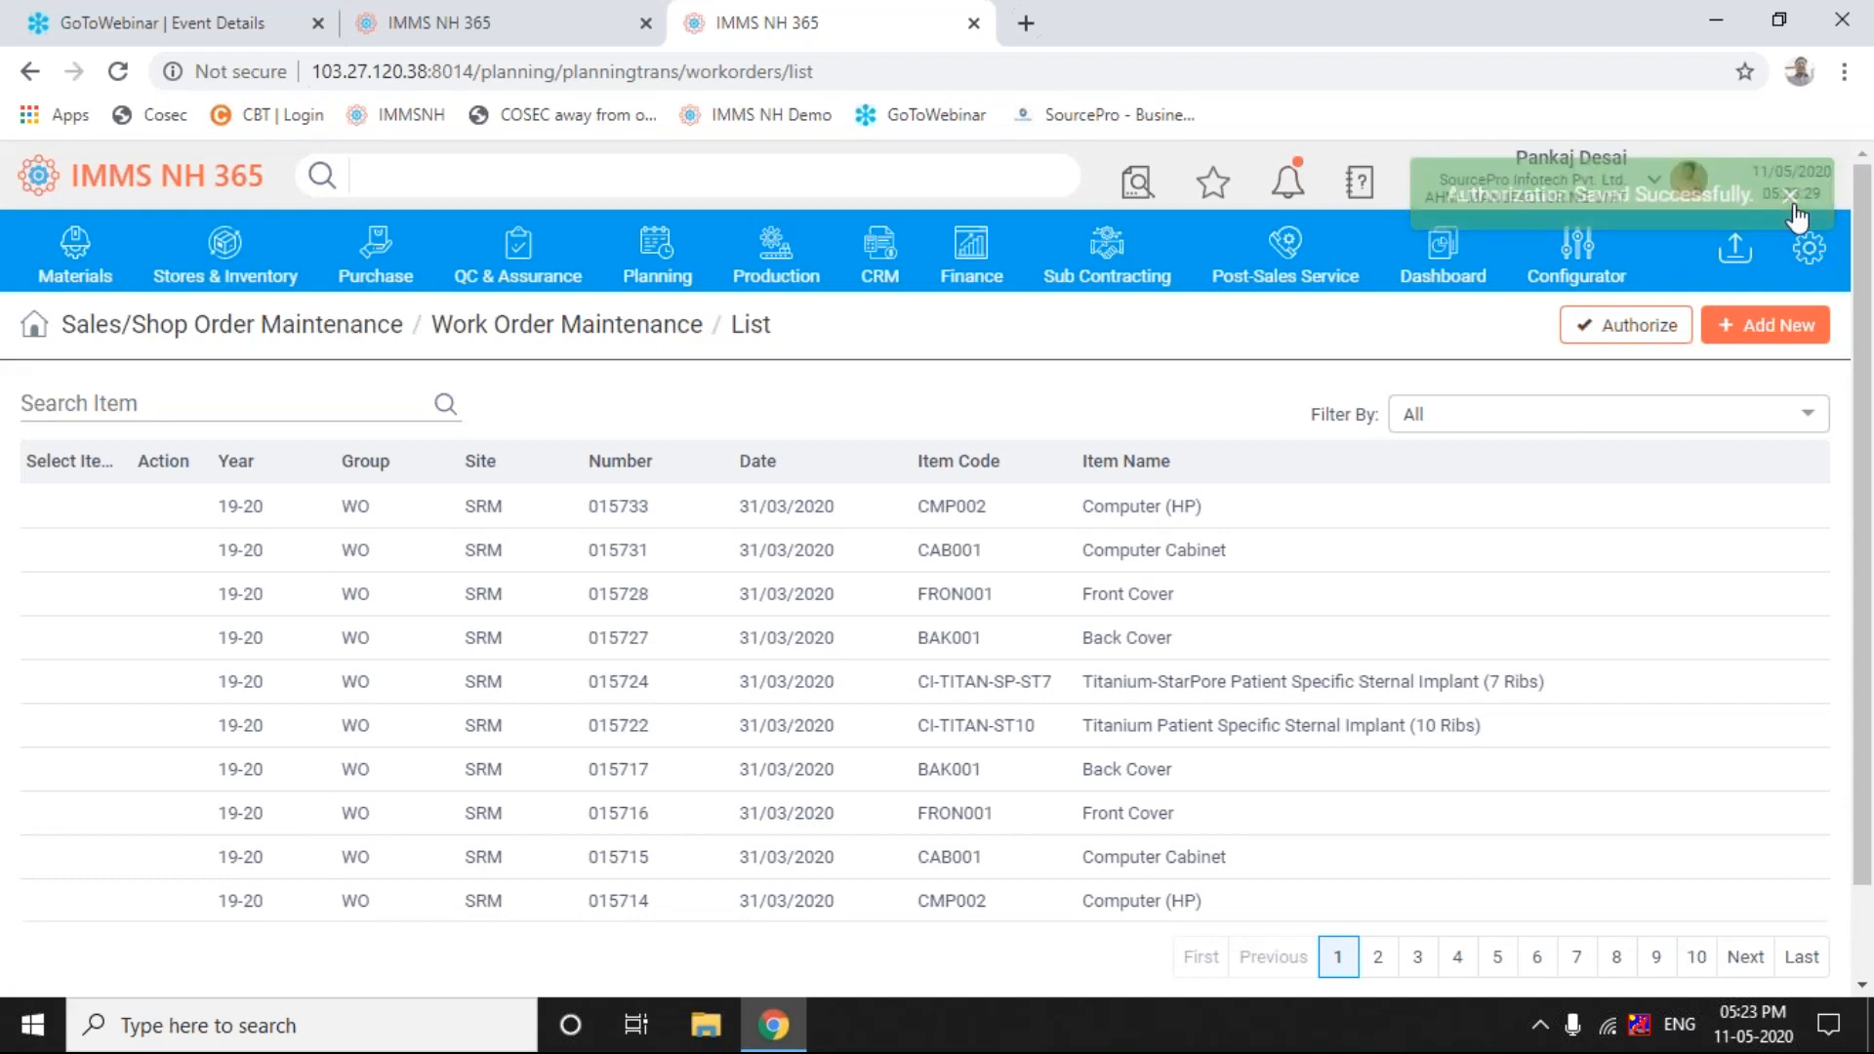
# - Open Issue To Shop Floor under Stores and Inventory Maintenance and start a new issue entry
pyautogui.click(217, 256)
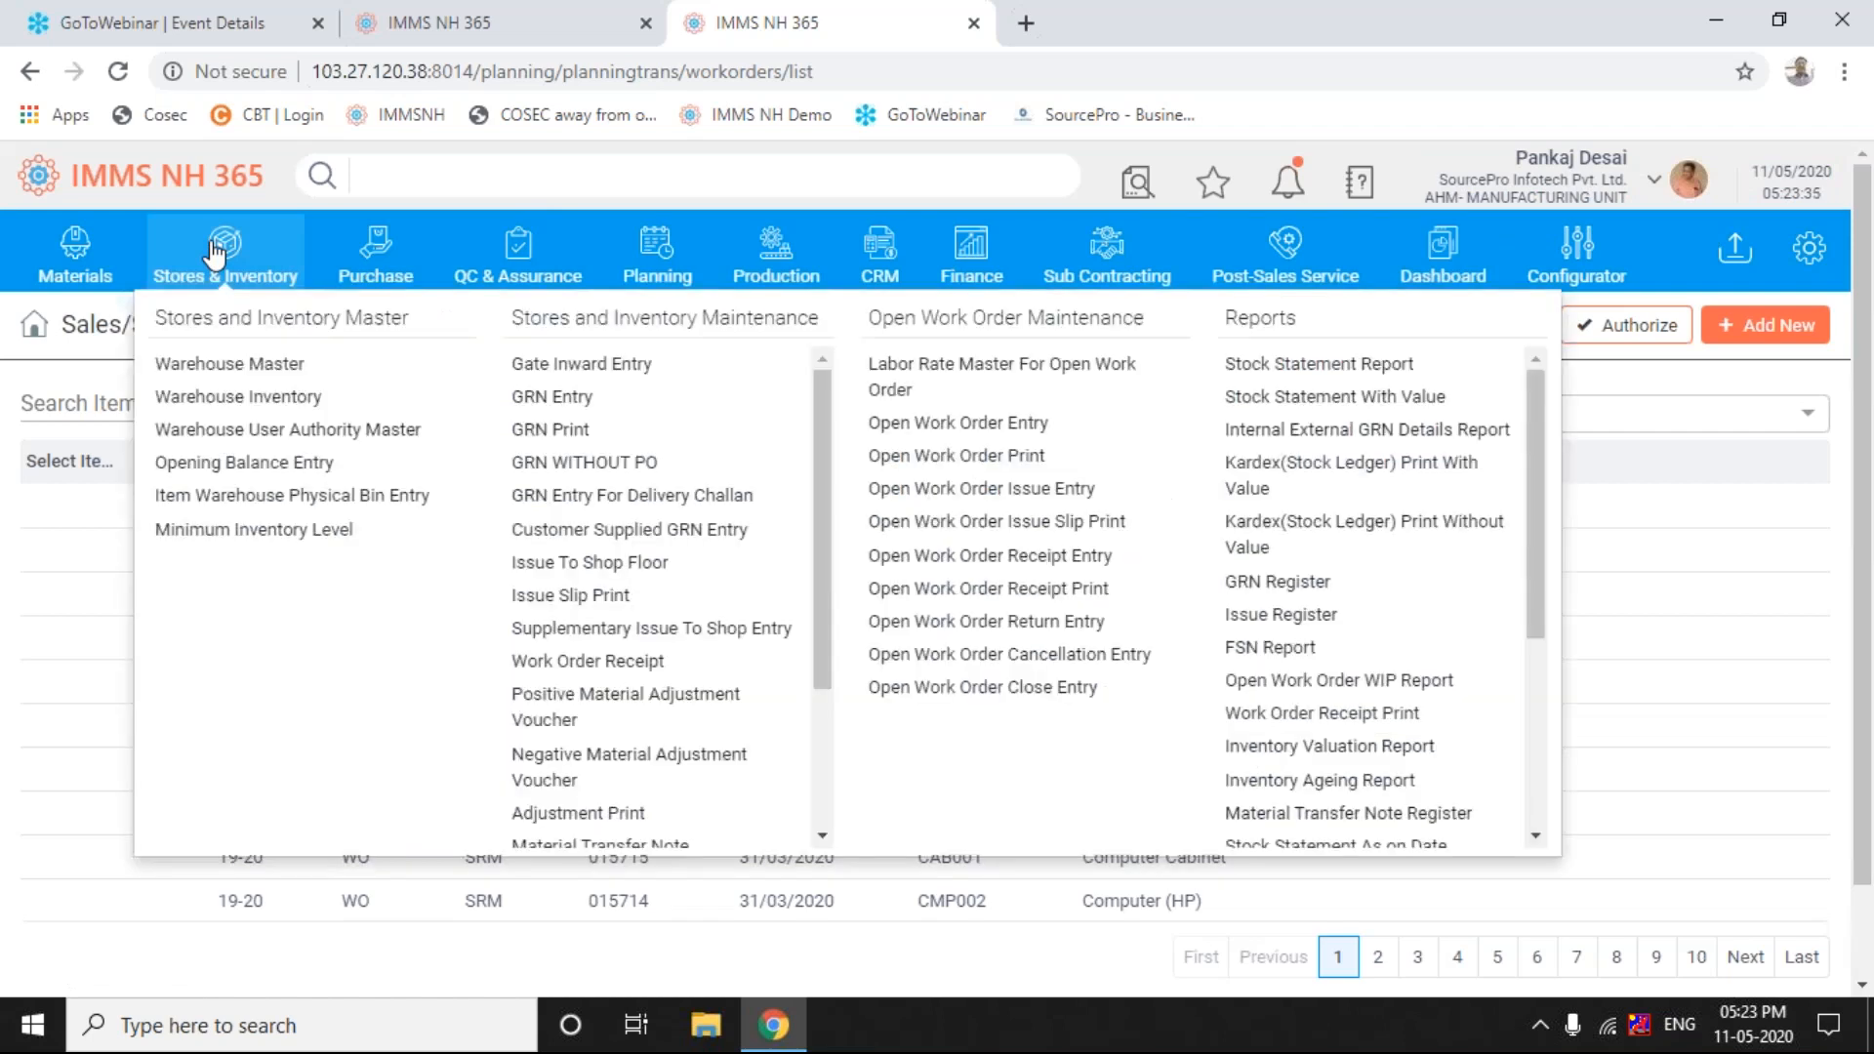
pyautogui.click(591, 568)
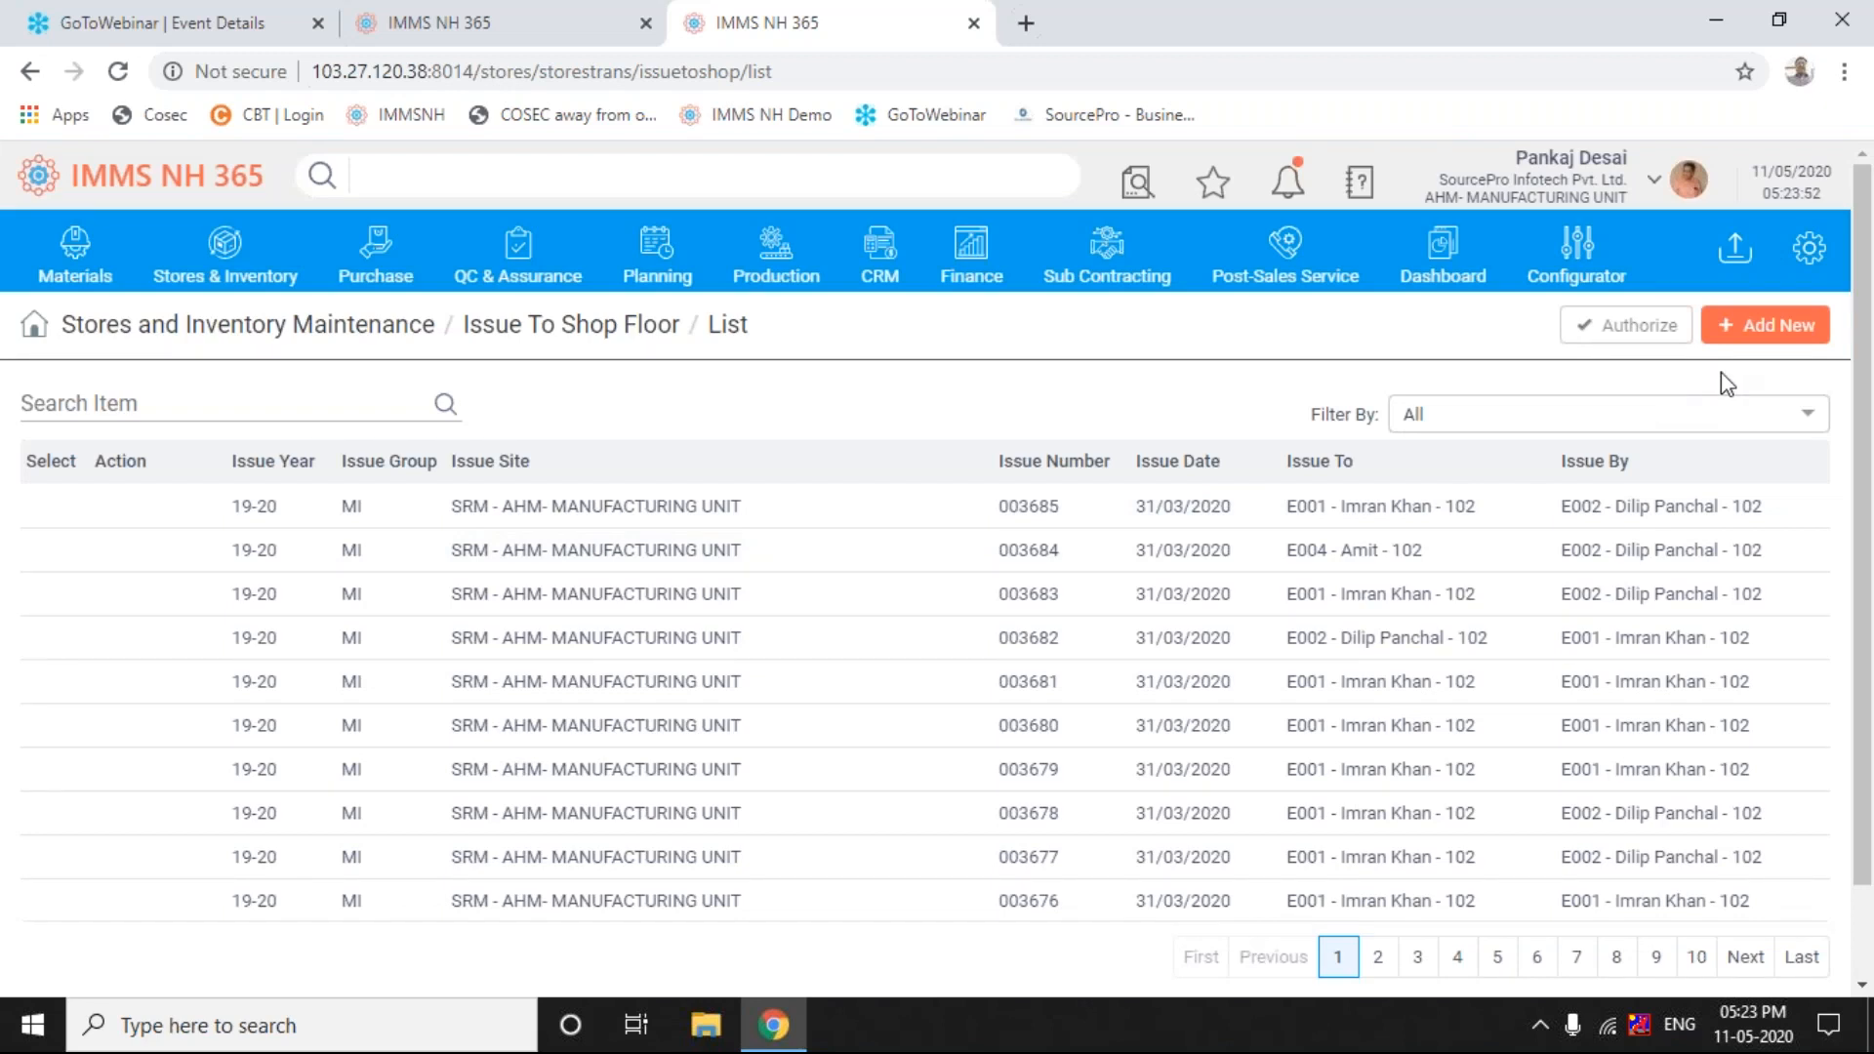
pyautogui.click(1762, 328)
pyautogui.click(1765, 330)
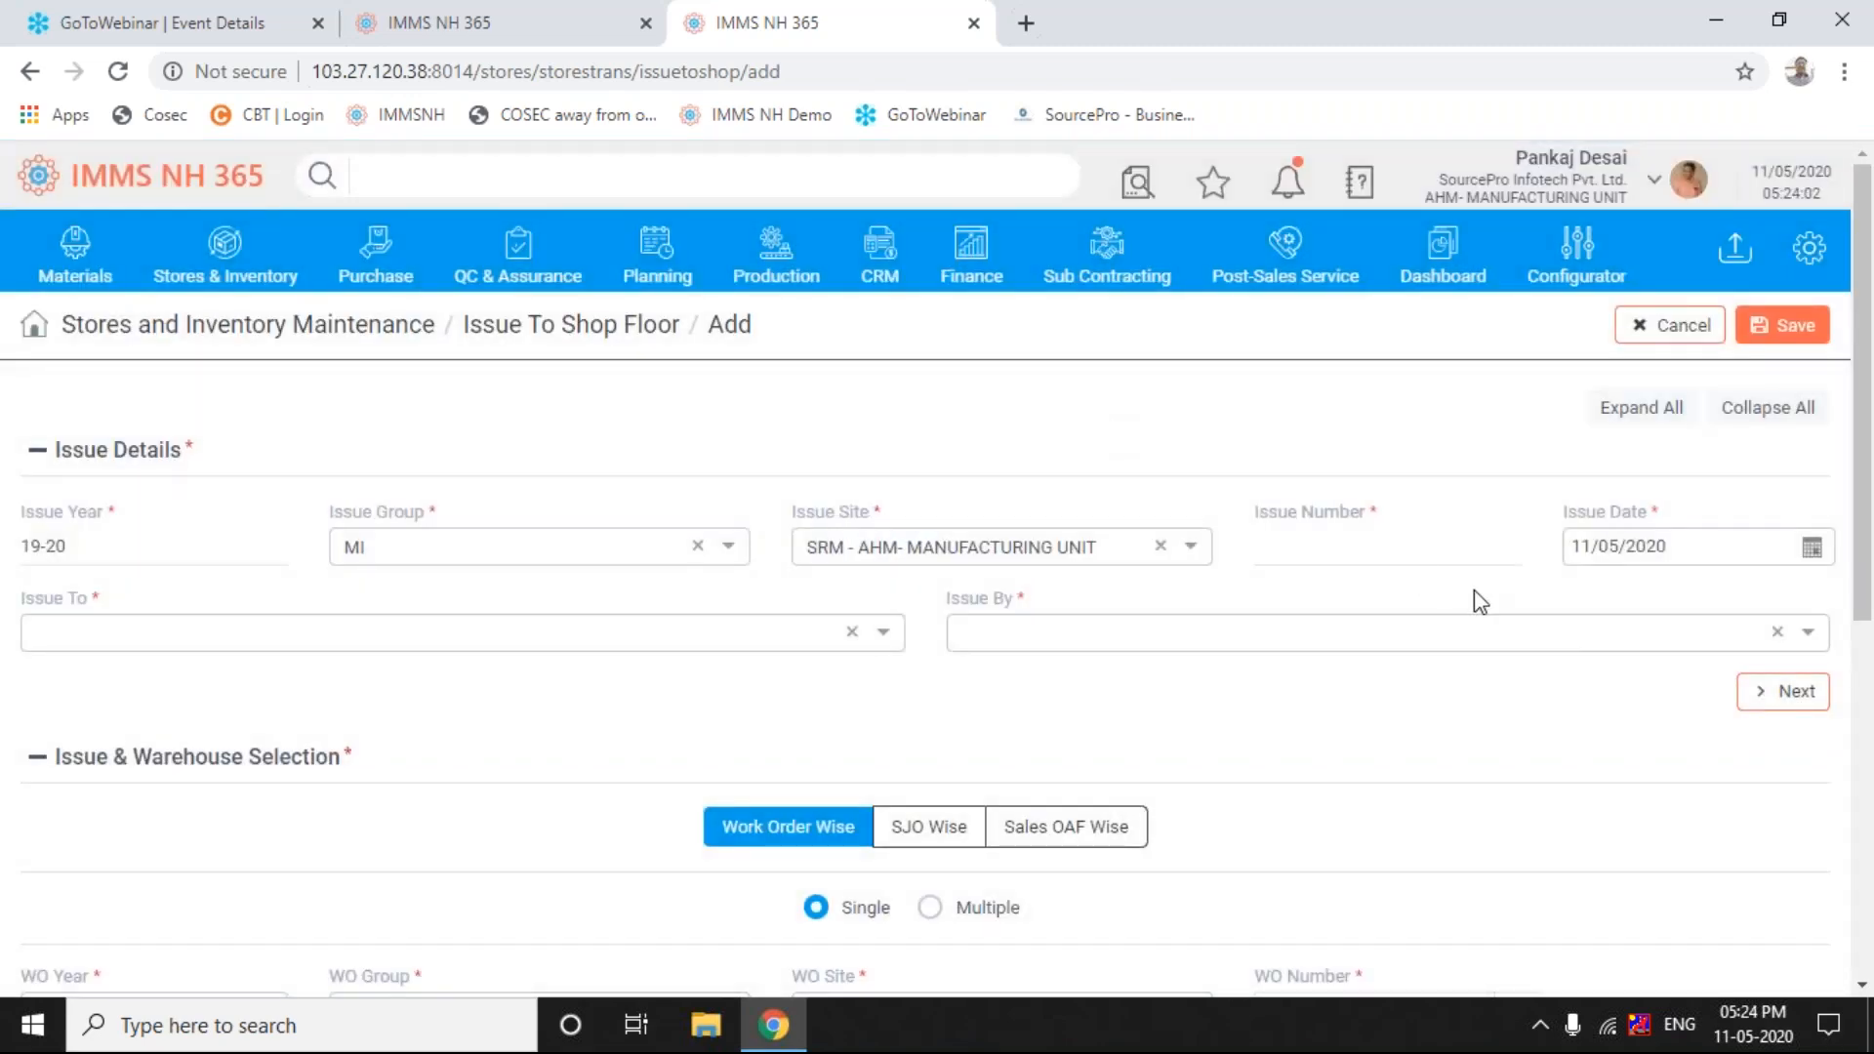
# - Set the issue date to 31/03/2020 and choose the employees for Issue To and Issue By
pyautogui.click(1813, 550)
pyautogui.click(1578, 589)
pyautogui.click(1579, 589)
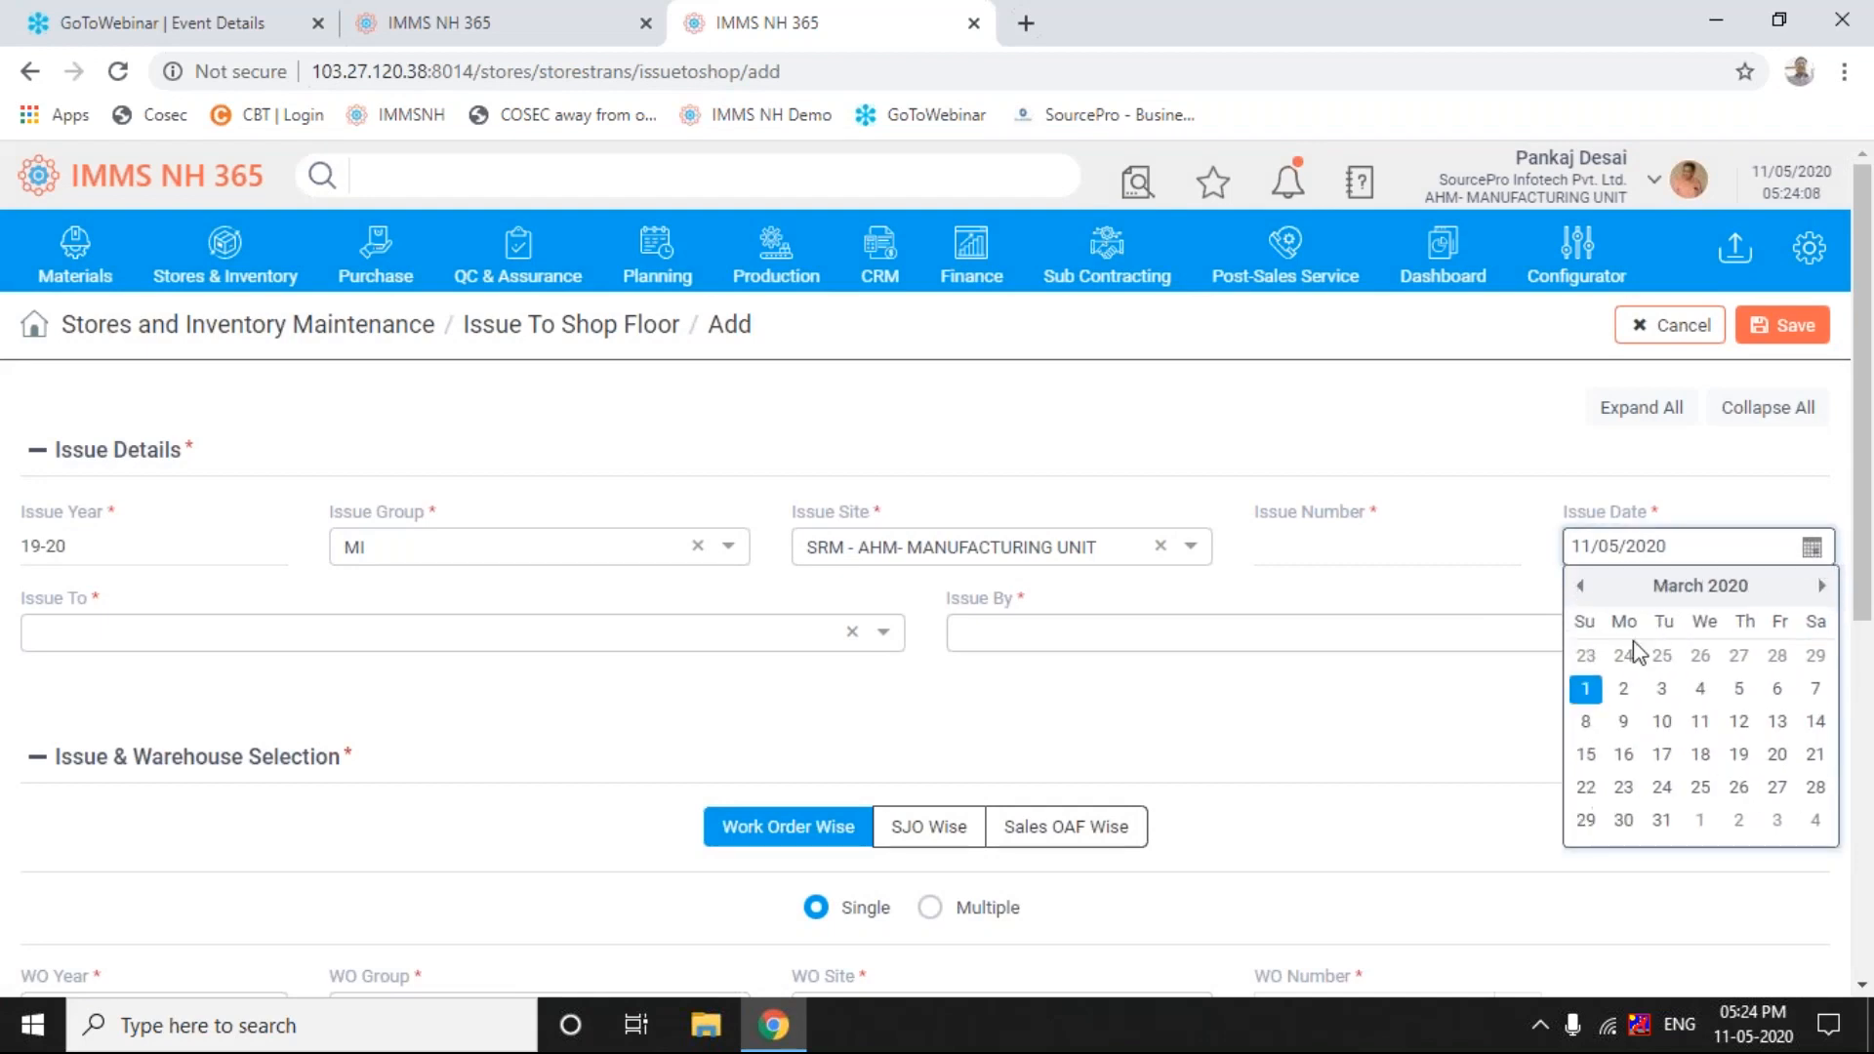
pyautogui.click(1665, 823)
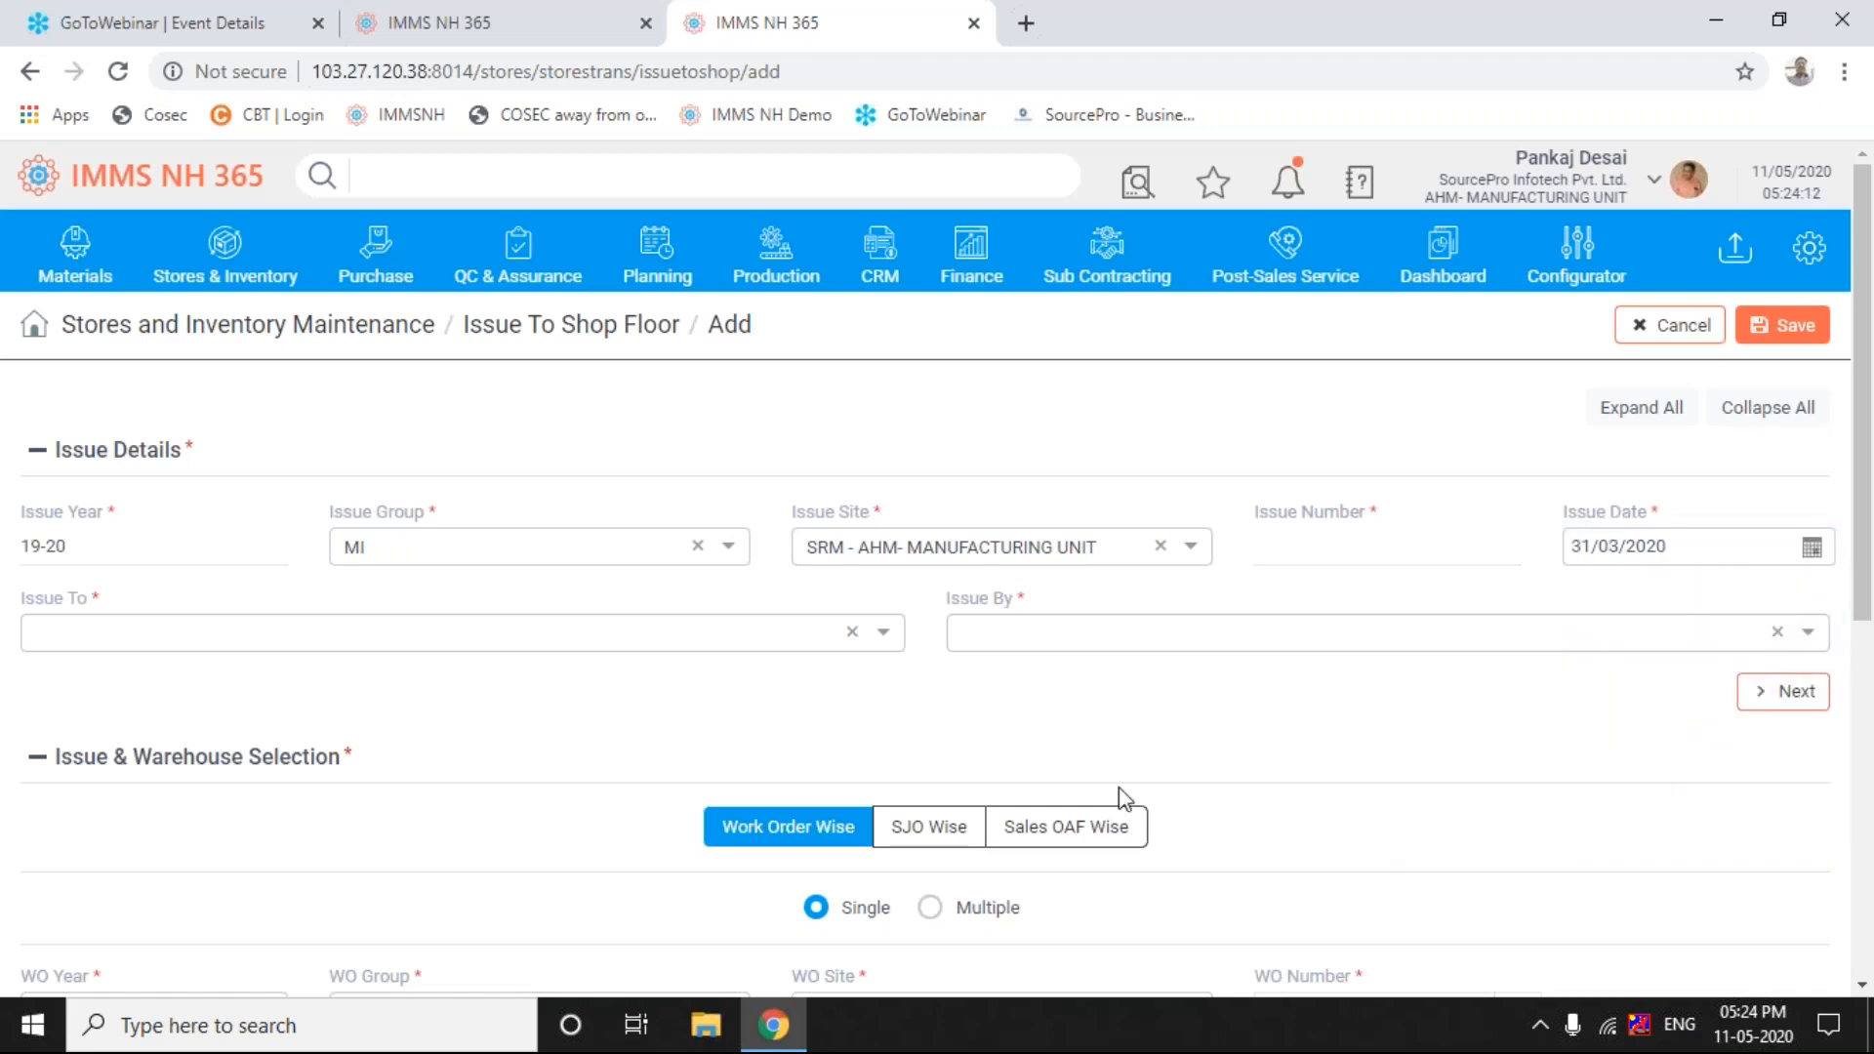
pyautogui.click(888, 636)
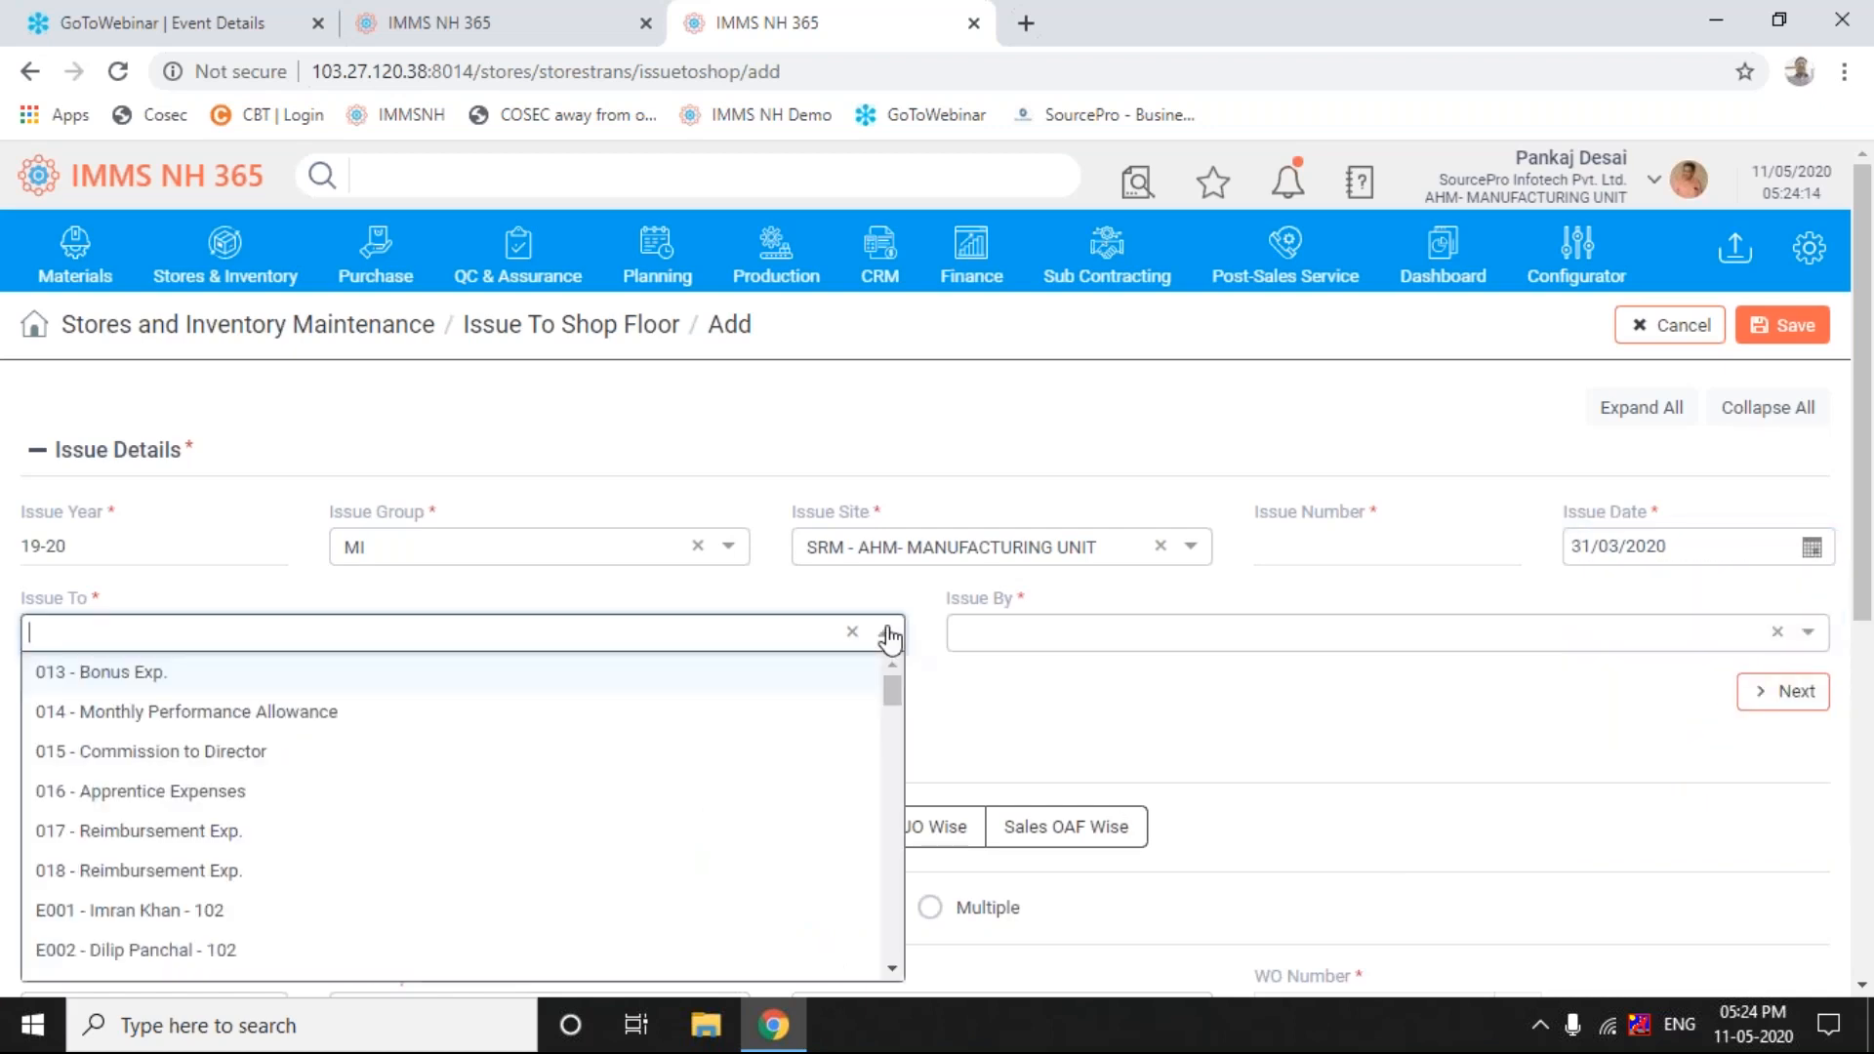
pyautogui.click(168, 911)
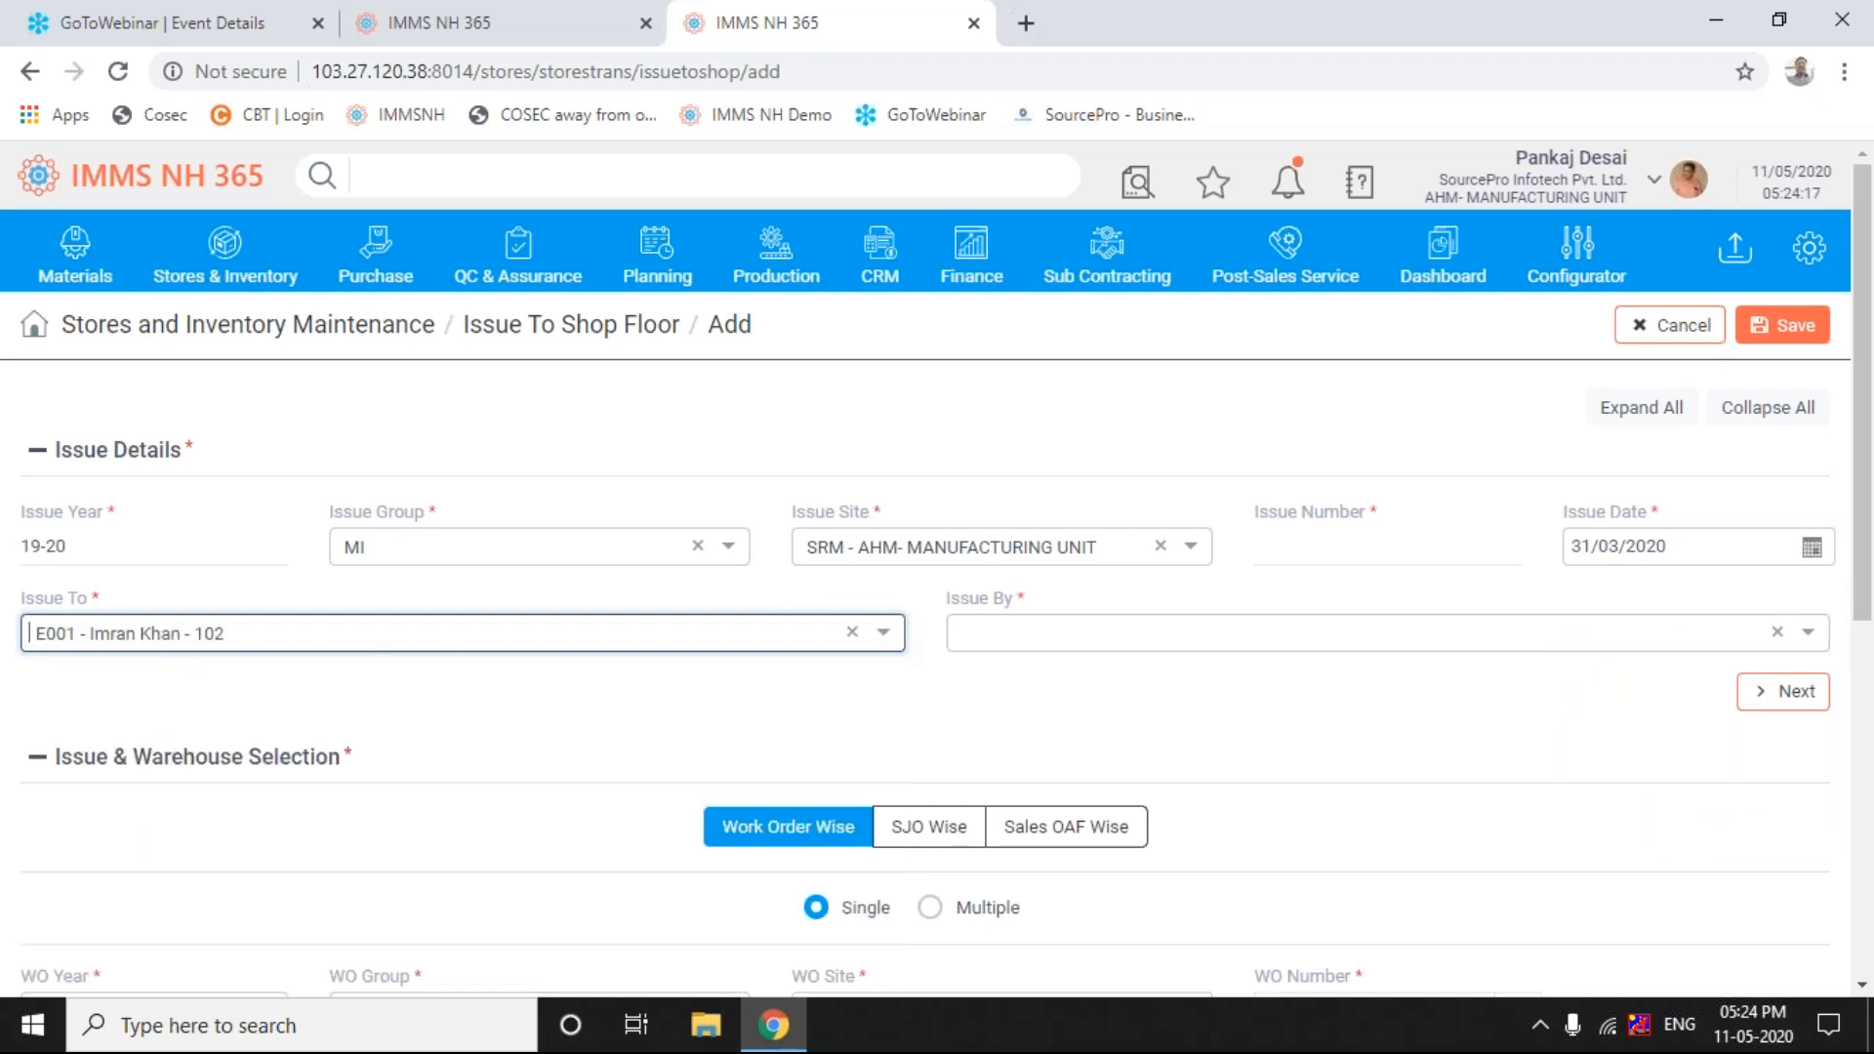
pyautogui.click(1809, 634)
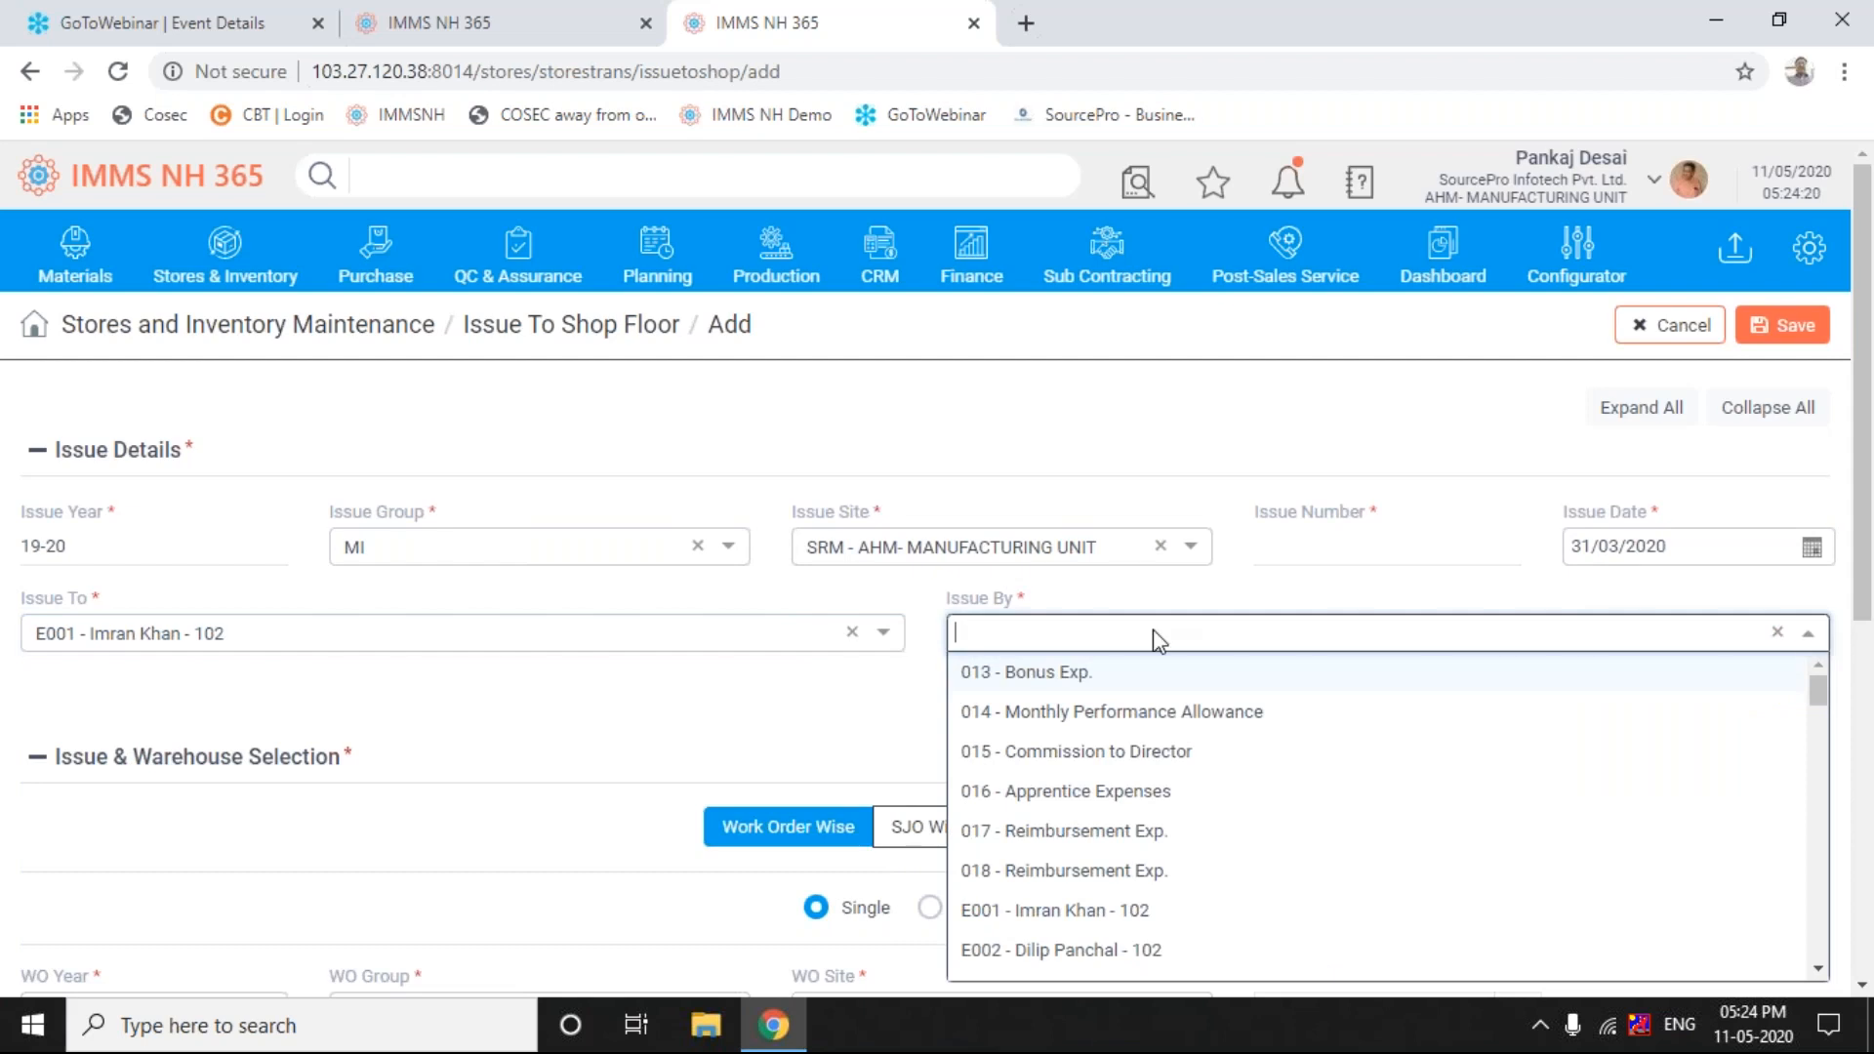
pyautogui.click(1069, 952)
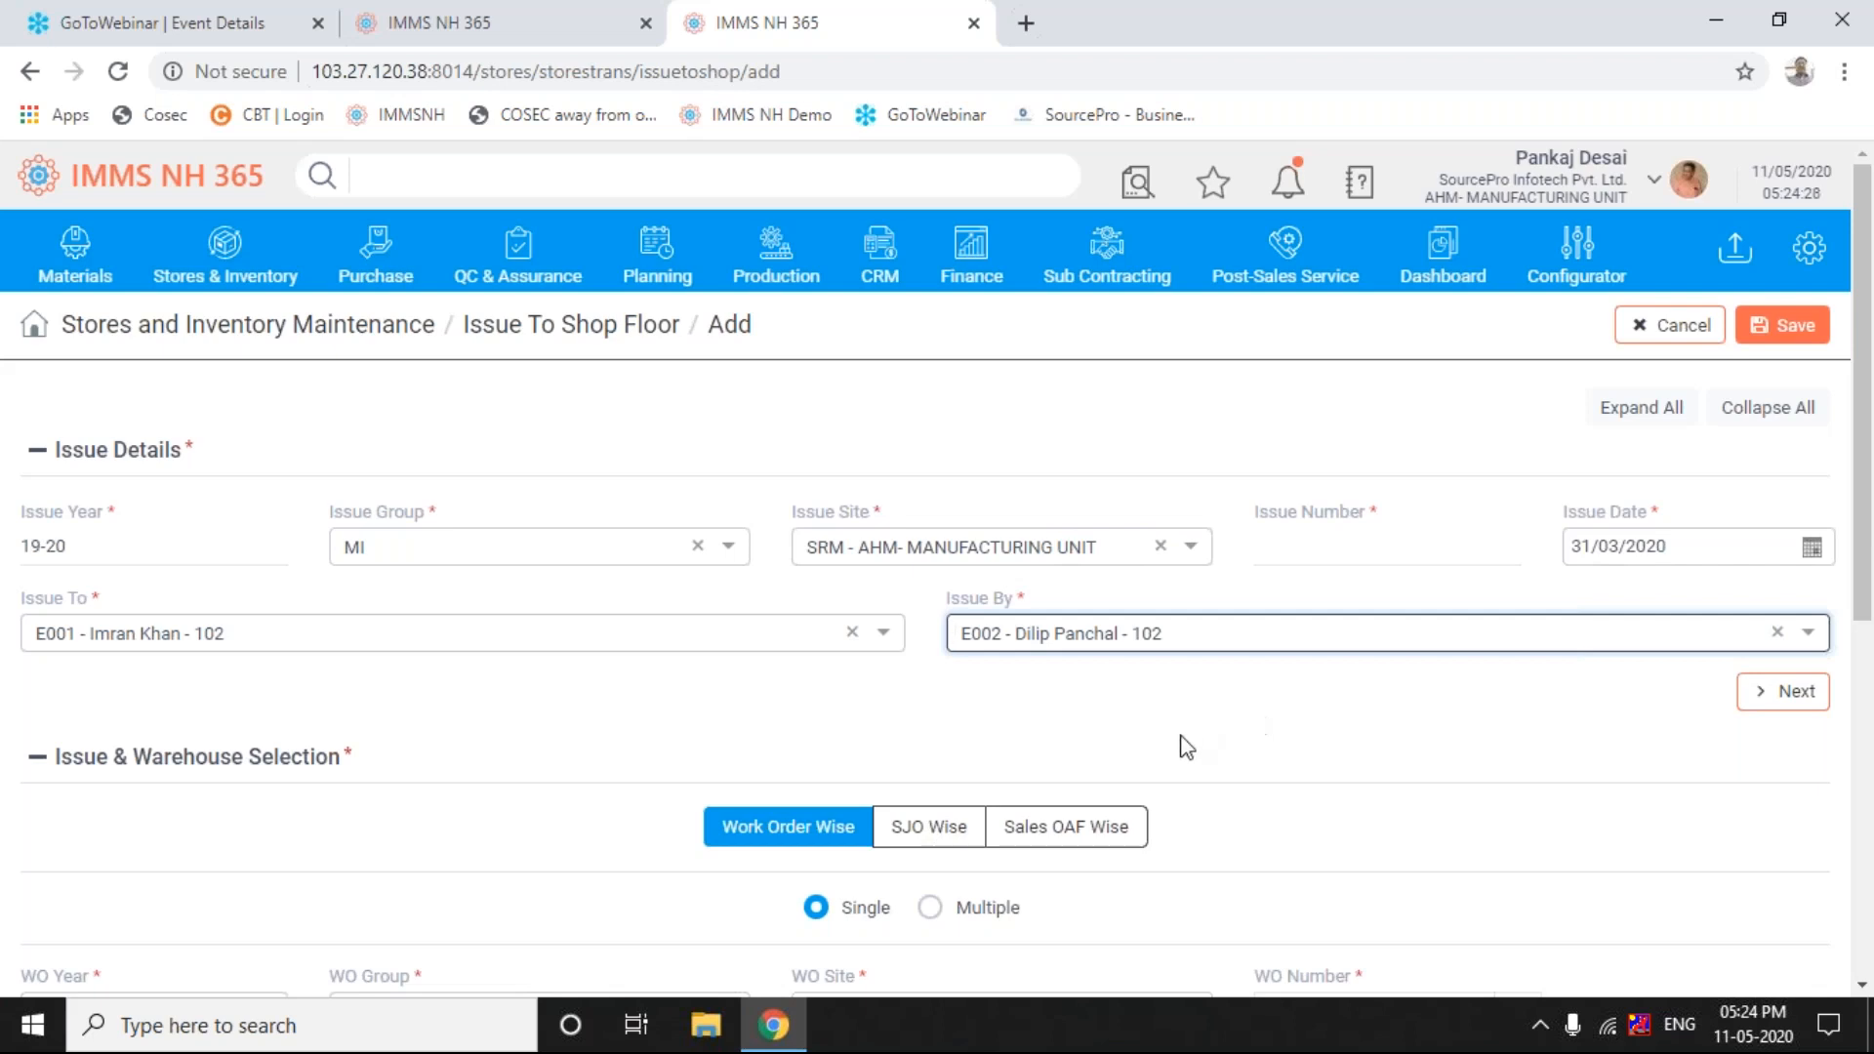
# - Make the issue SJO Wise with SJO year 19-20, group SJ and site SRM-AHM- MANUFACTURING UNIT
pyautogui.click(932, 828)
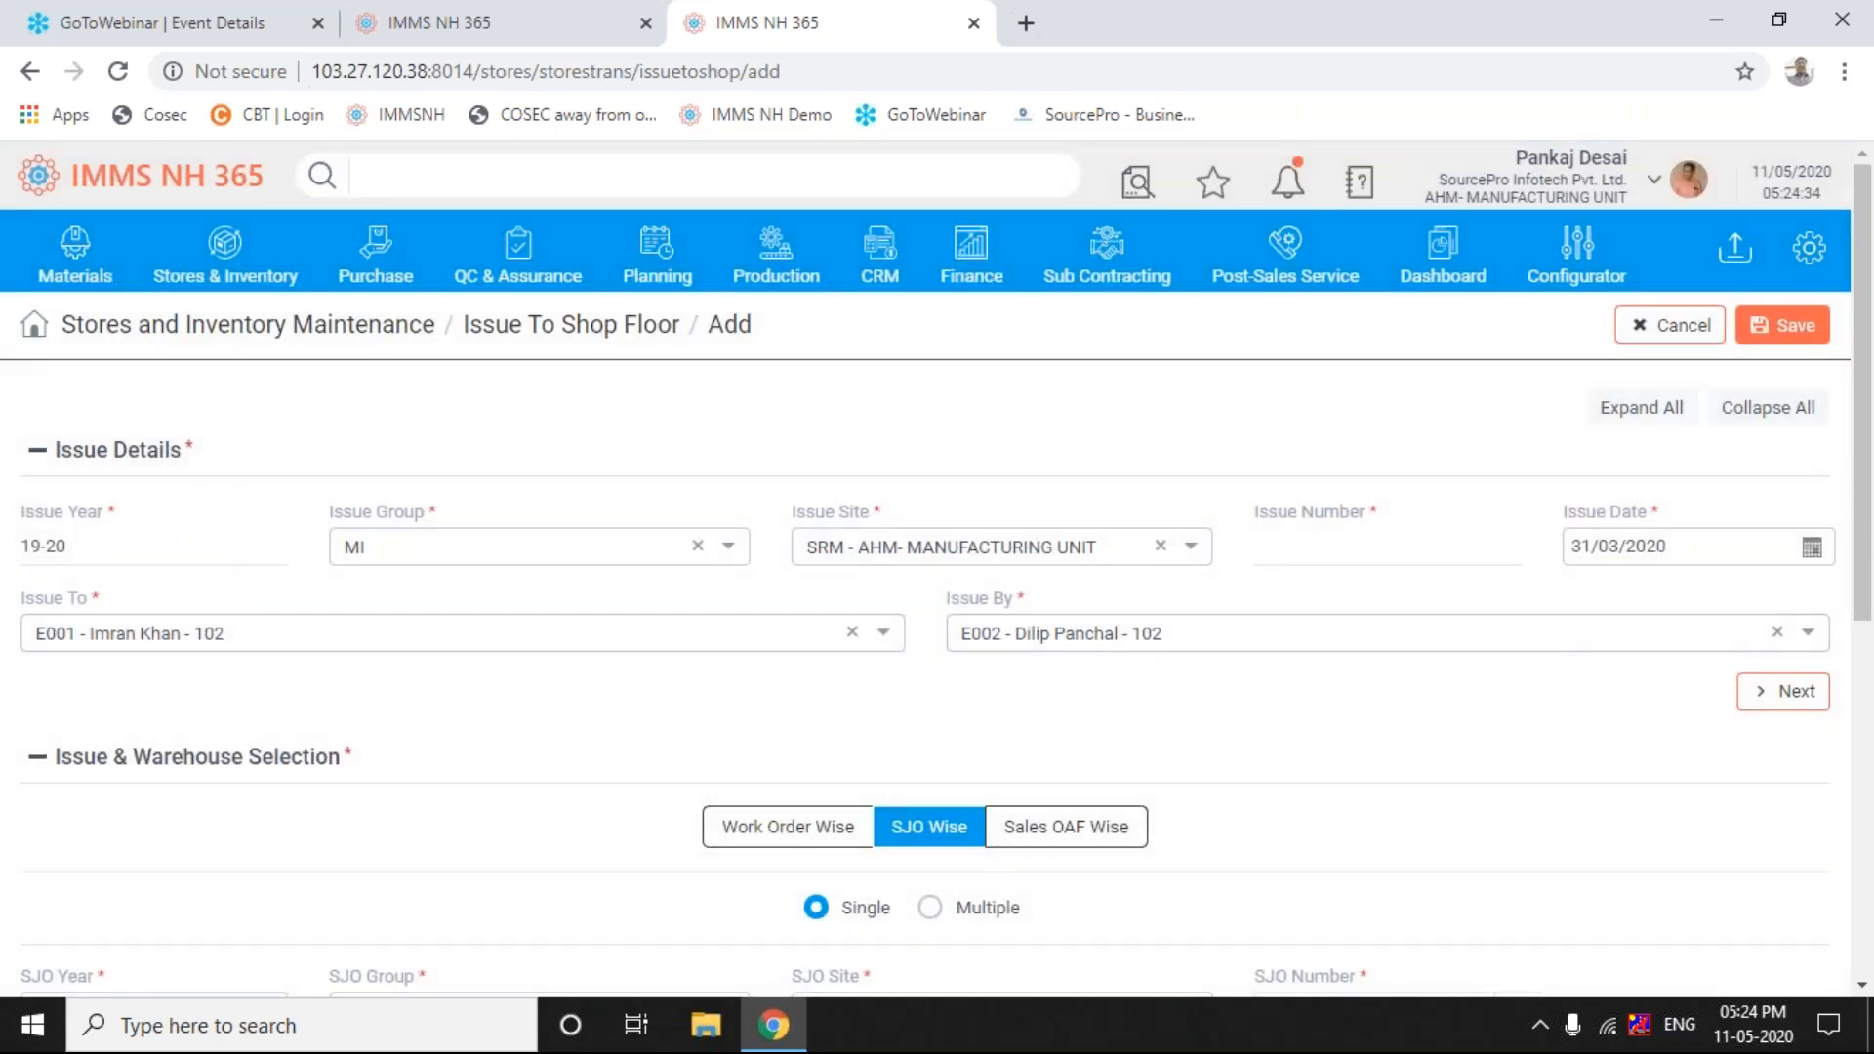
pyautogui.click(1778, 701)
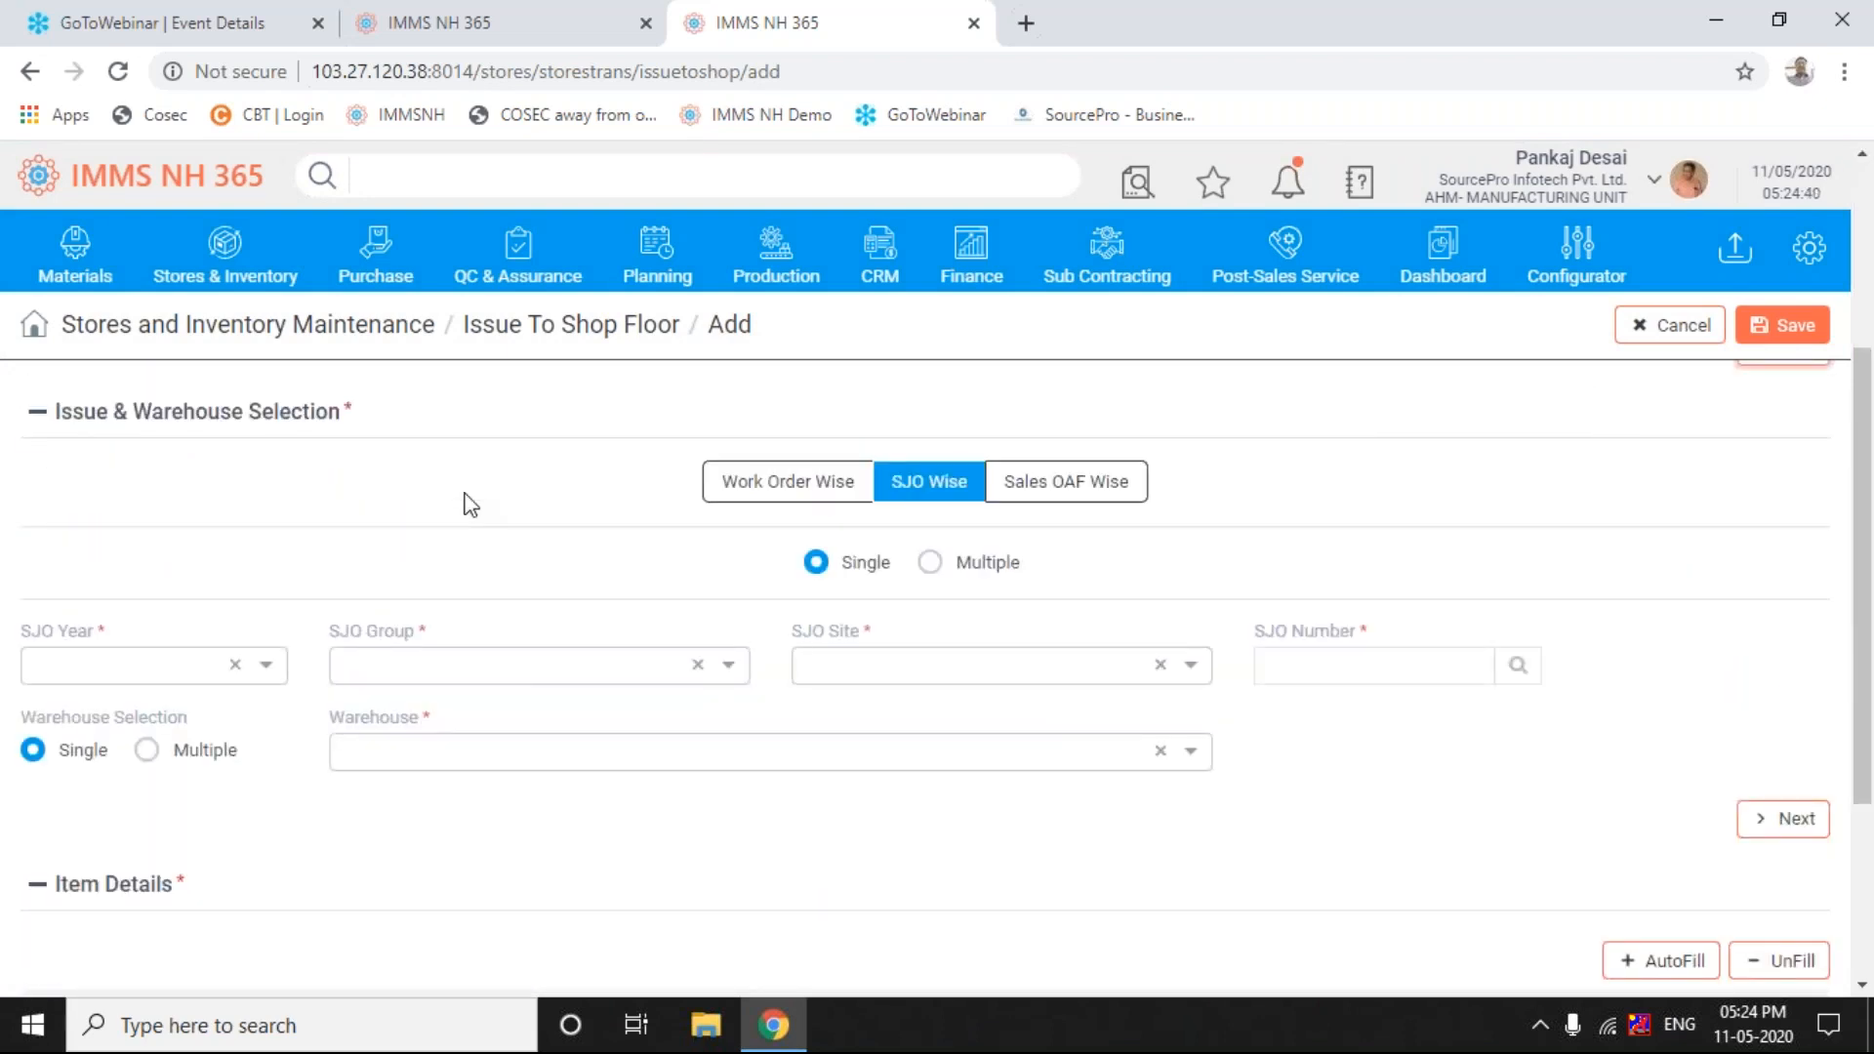
pyautogui.click(267, 667)
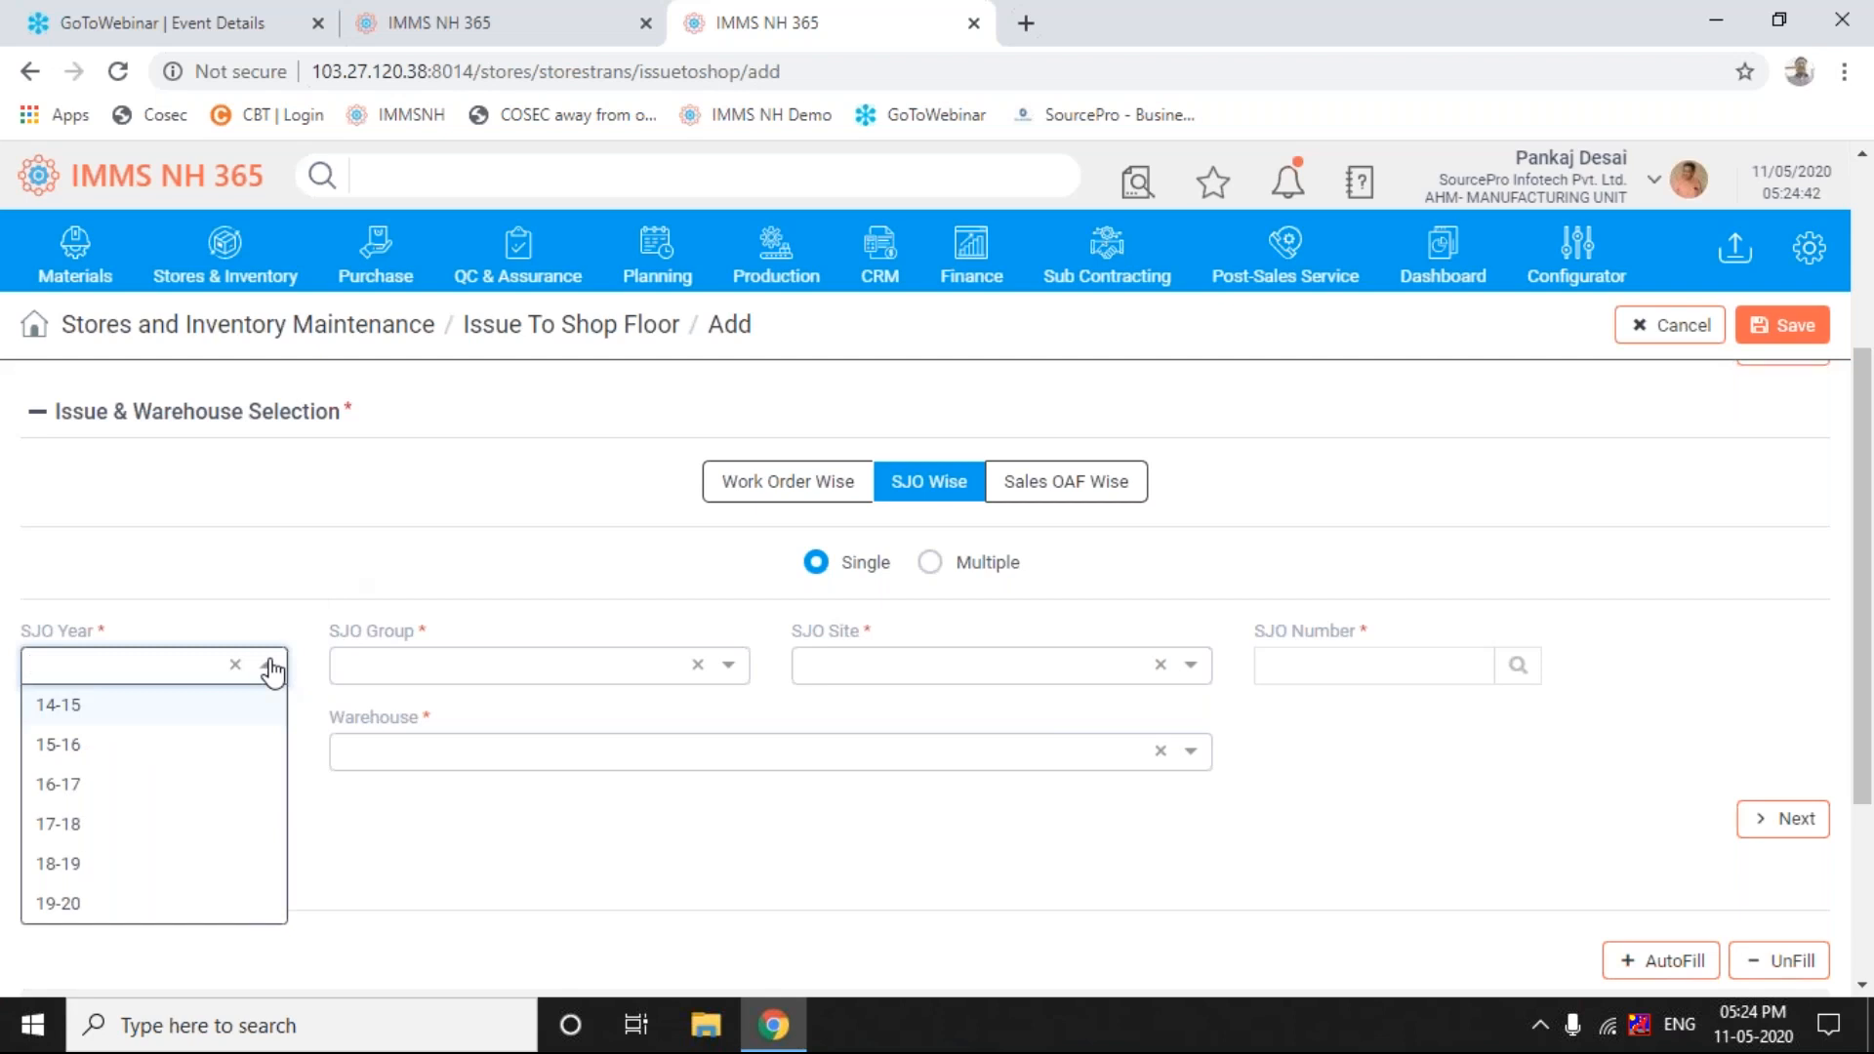
pyautogui.click(57, 902)
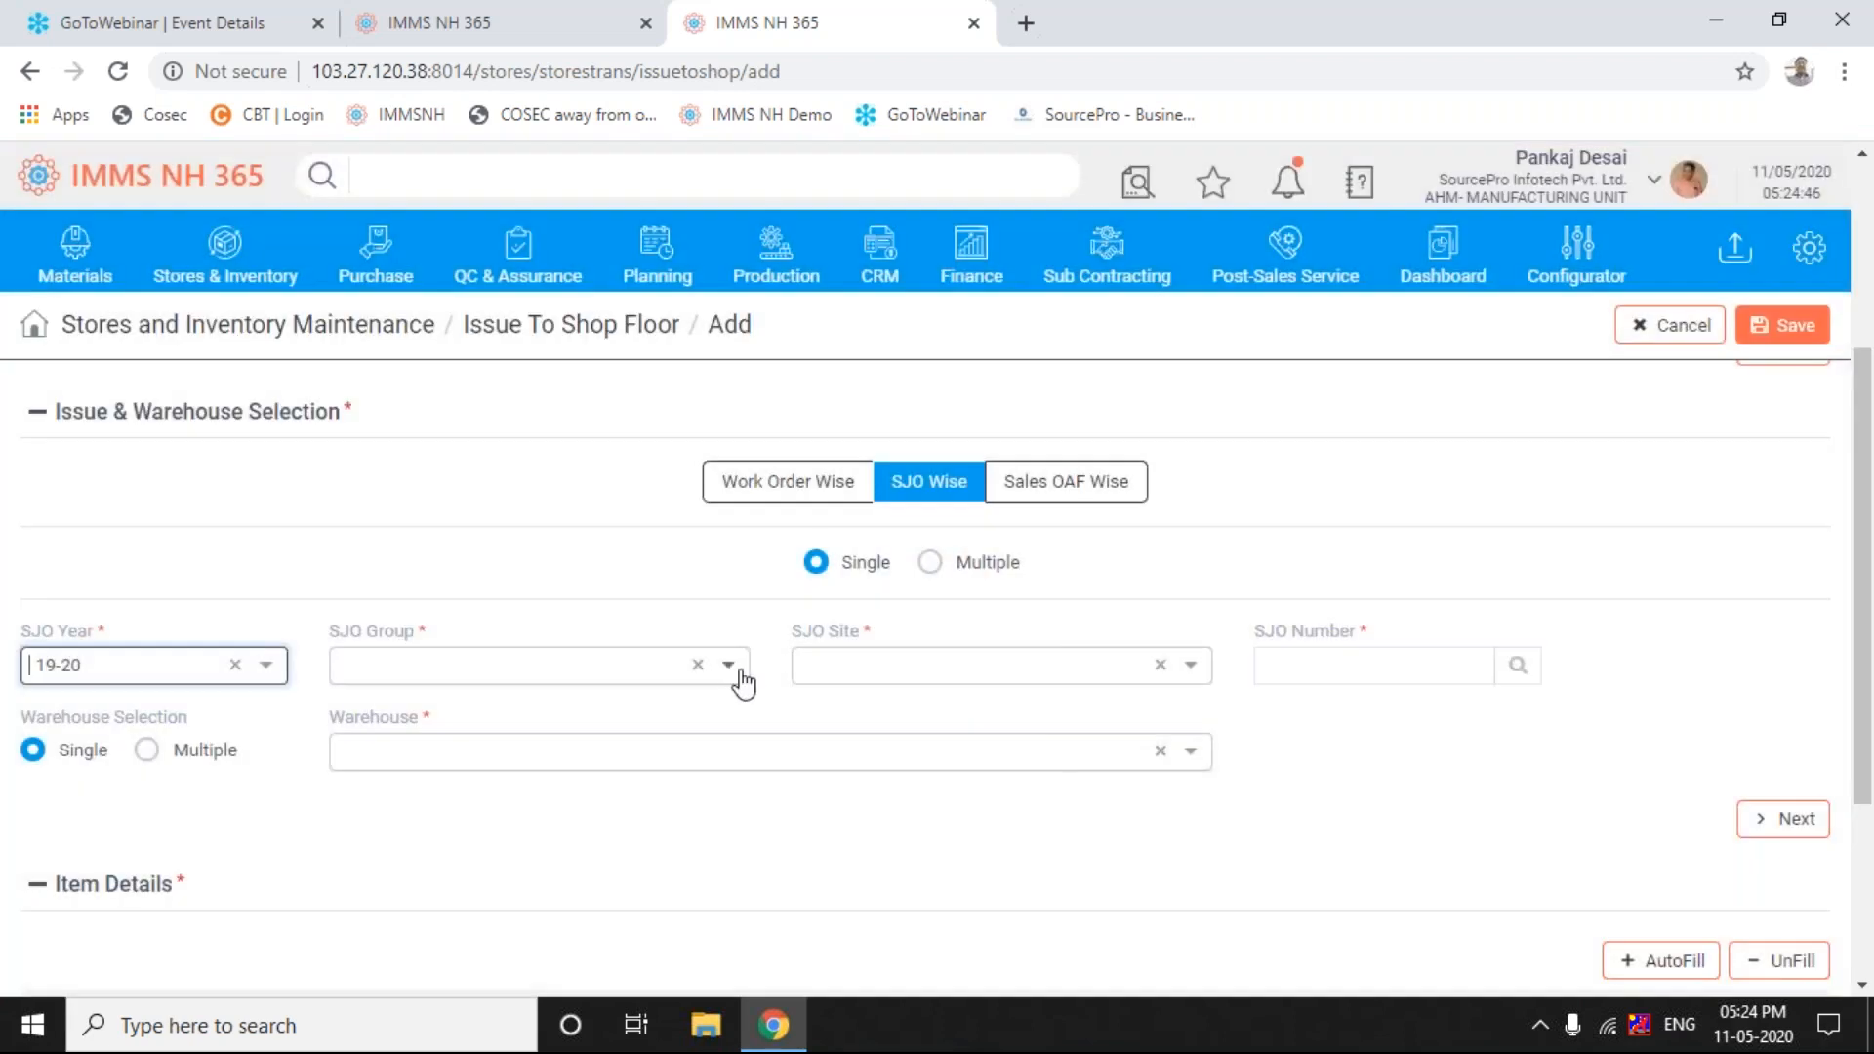
pyautogui.click(730, 674)
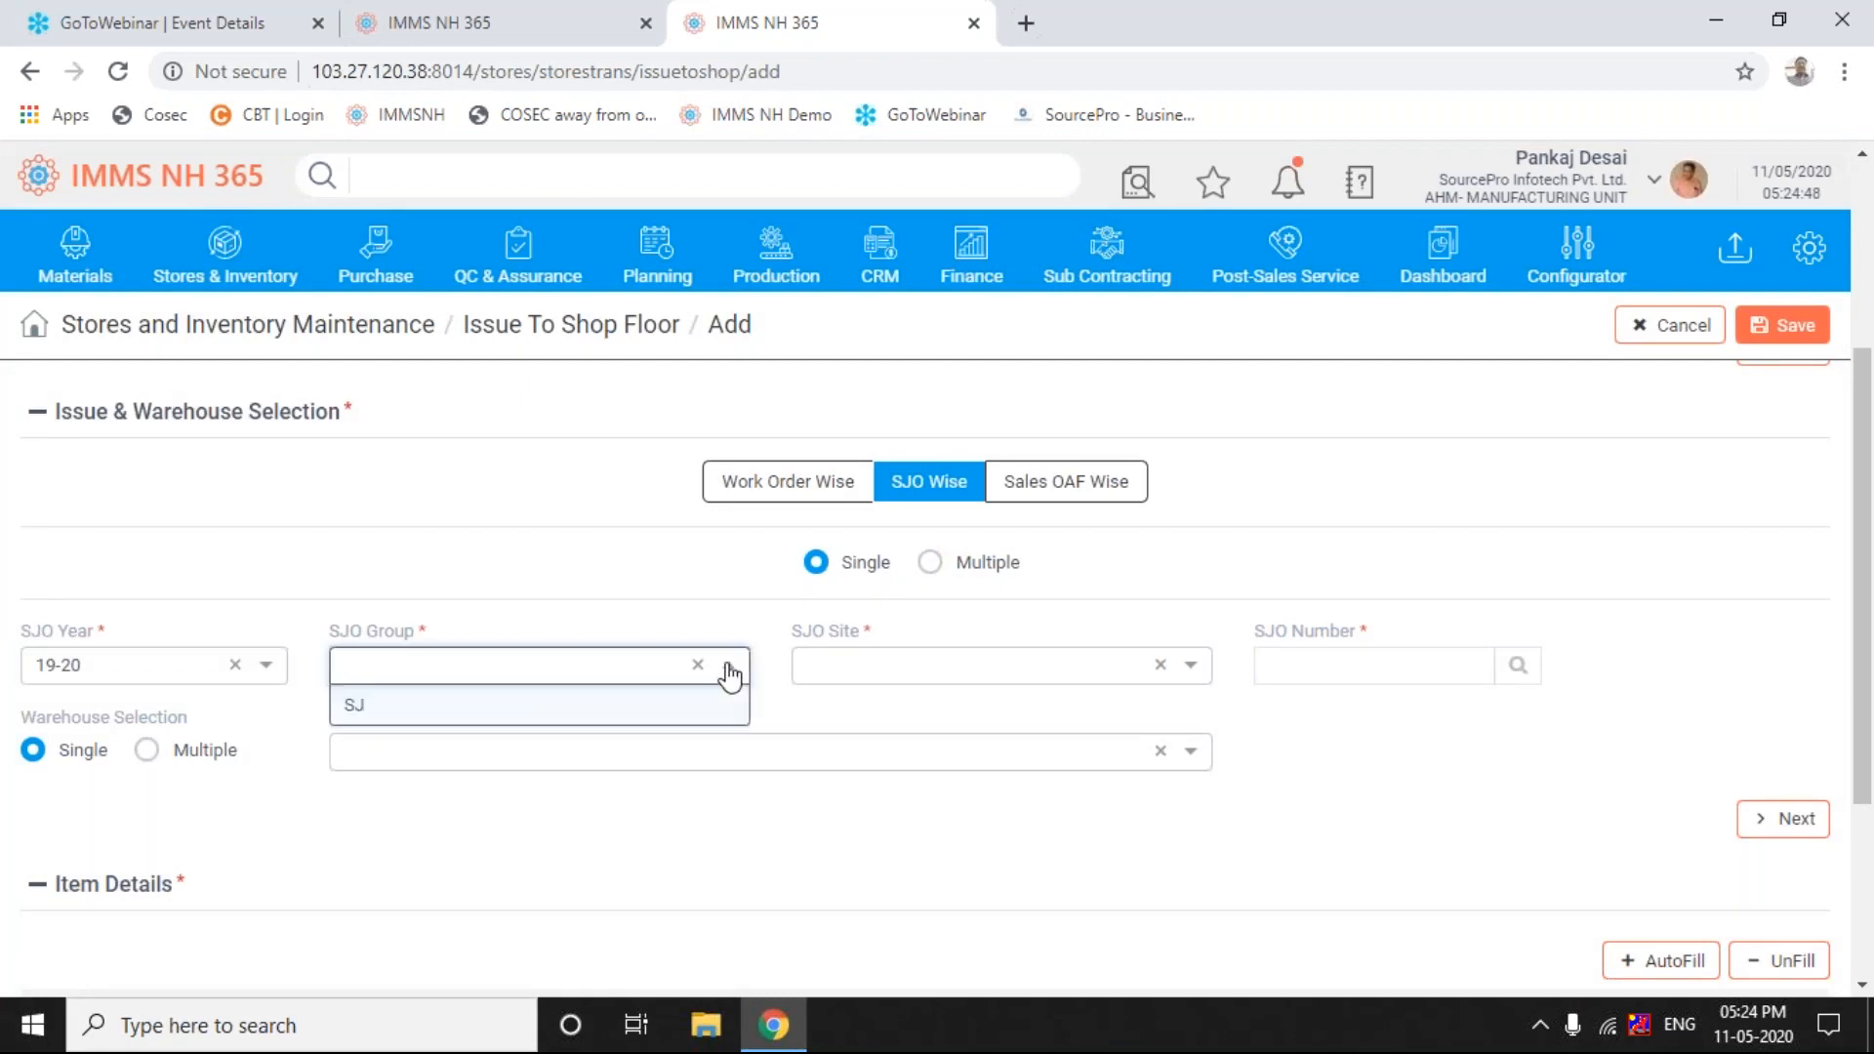
pyautogui.click(373, 718)
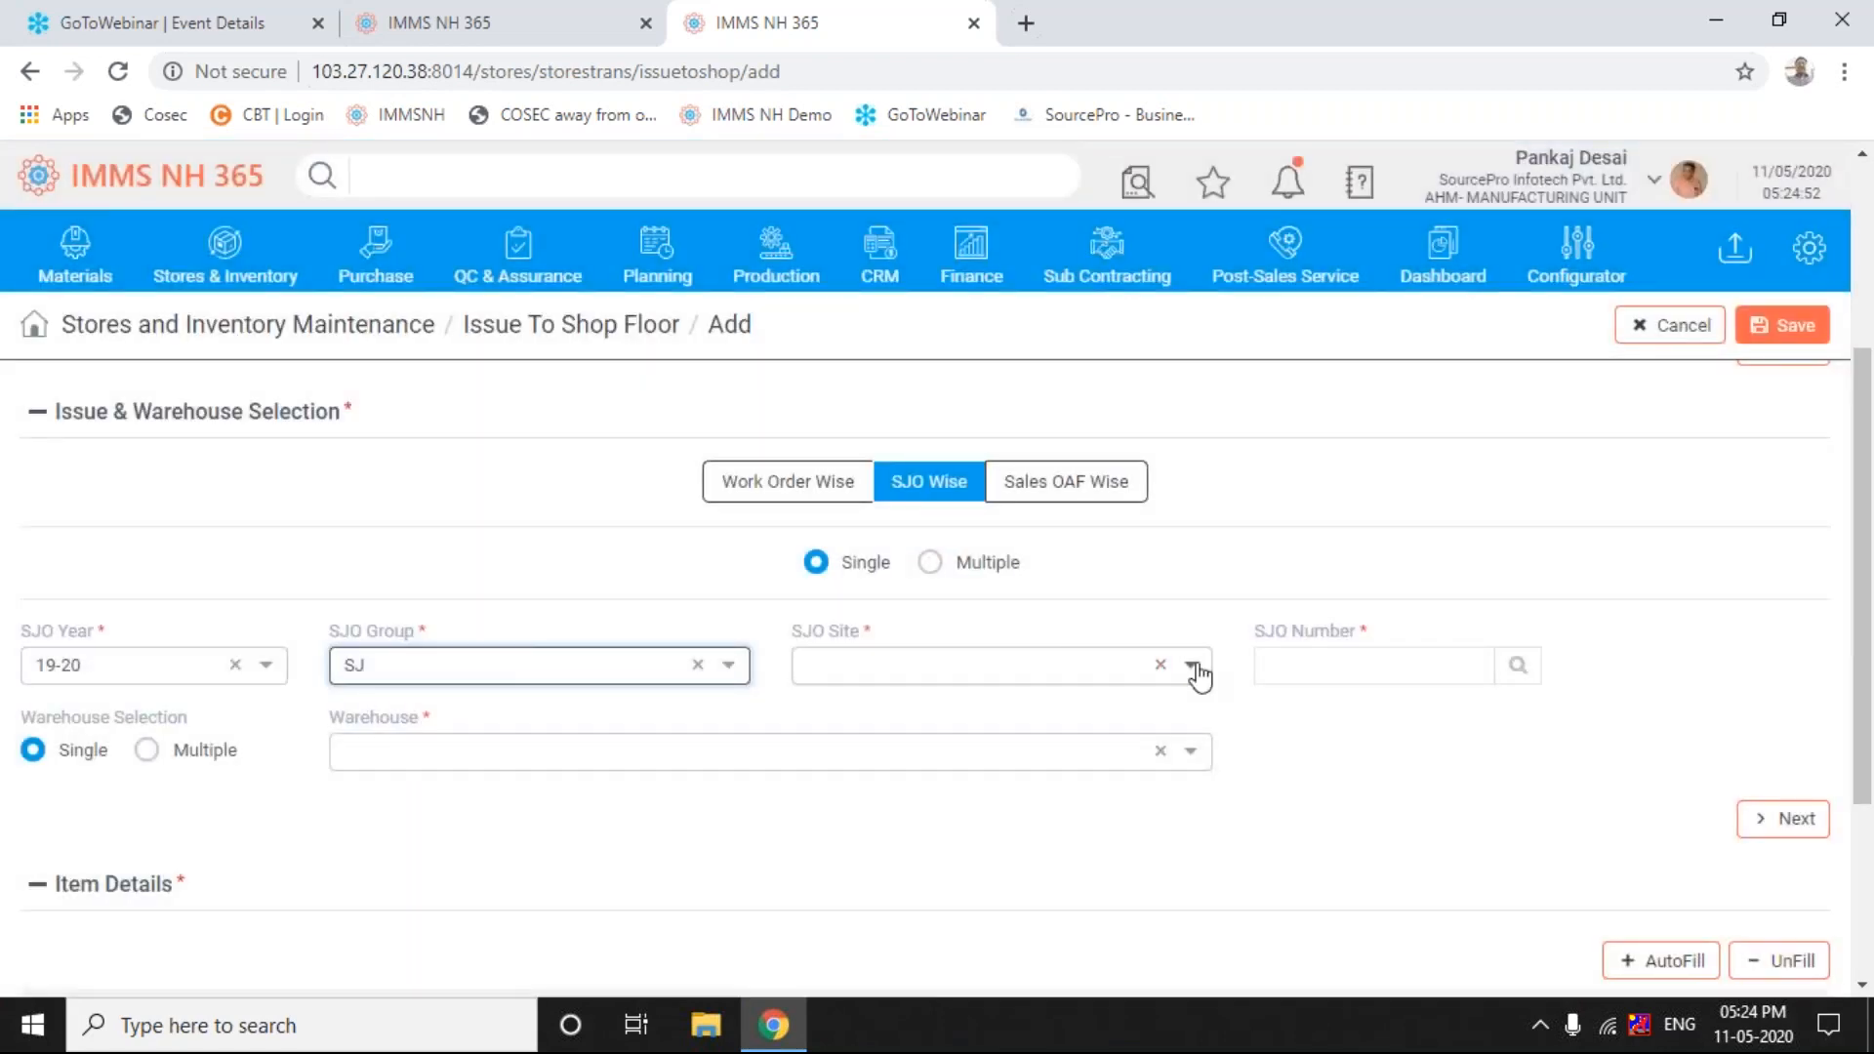
pyautogui.click(1193, 668)
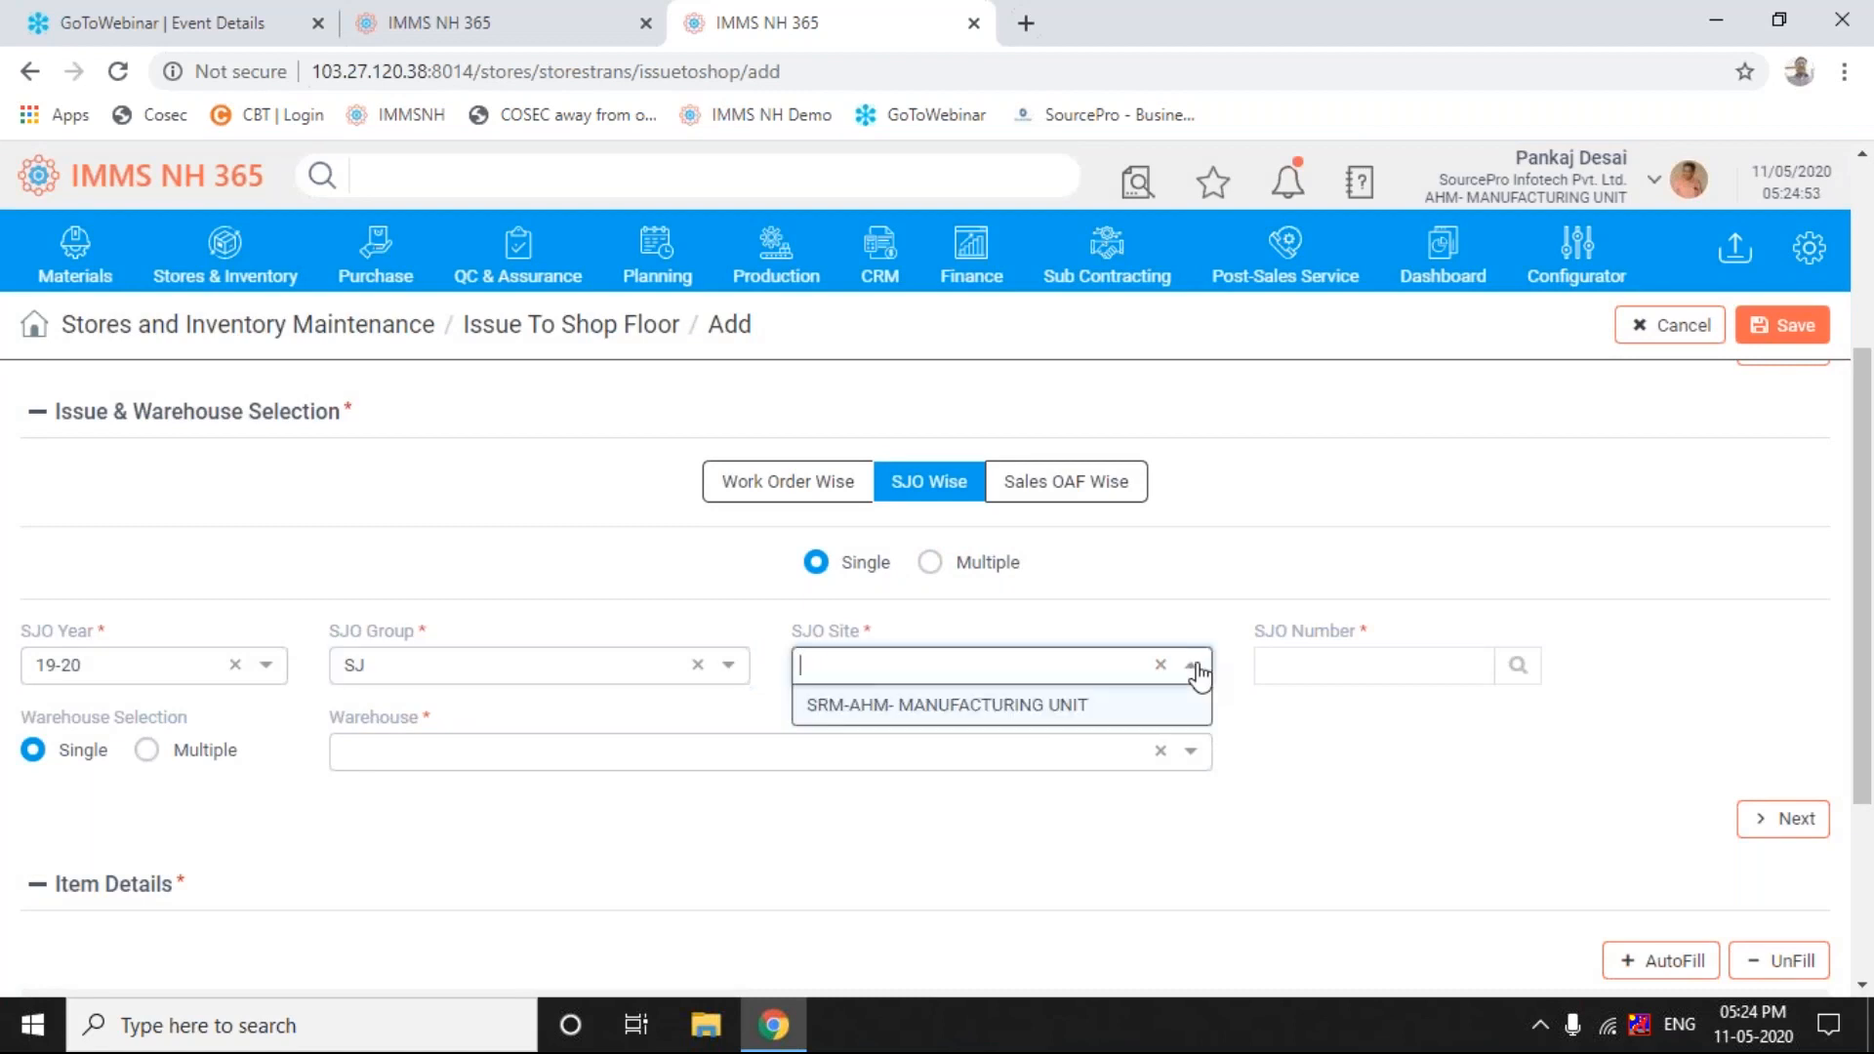
pyautogui.click(1029, 716)
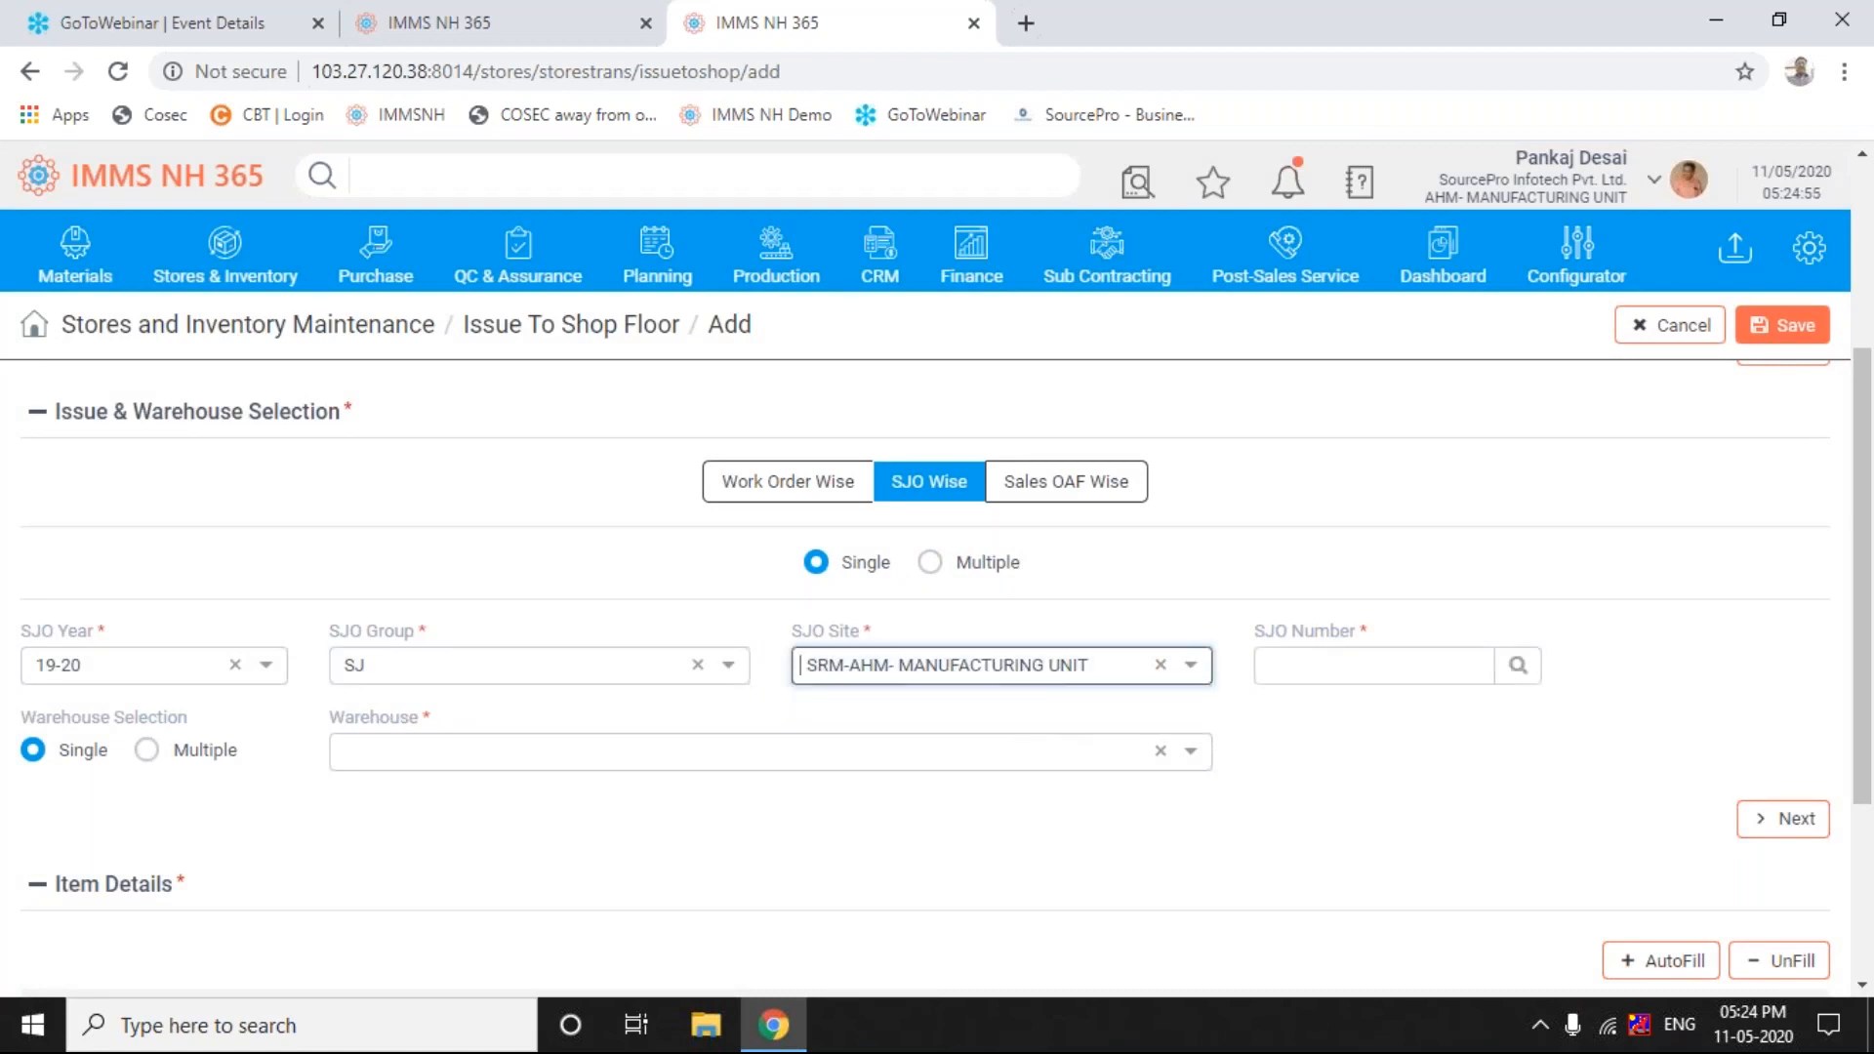
# - Look up the SJO numbers and pick the one for item CMP002, Computer (HP)
pyautogui.click(1518, 667)
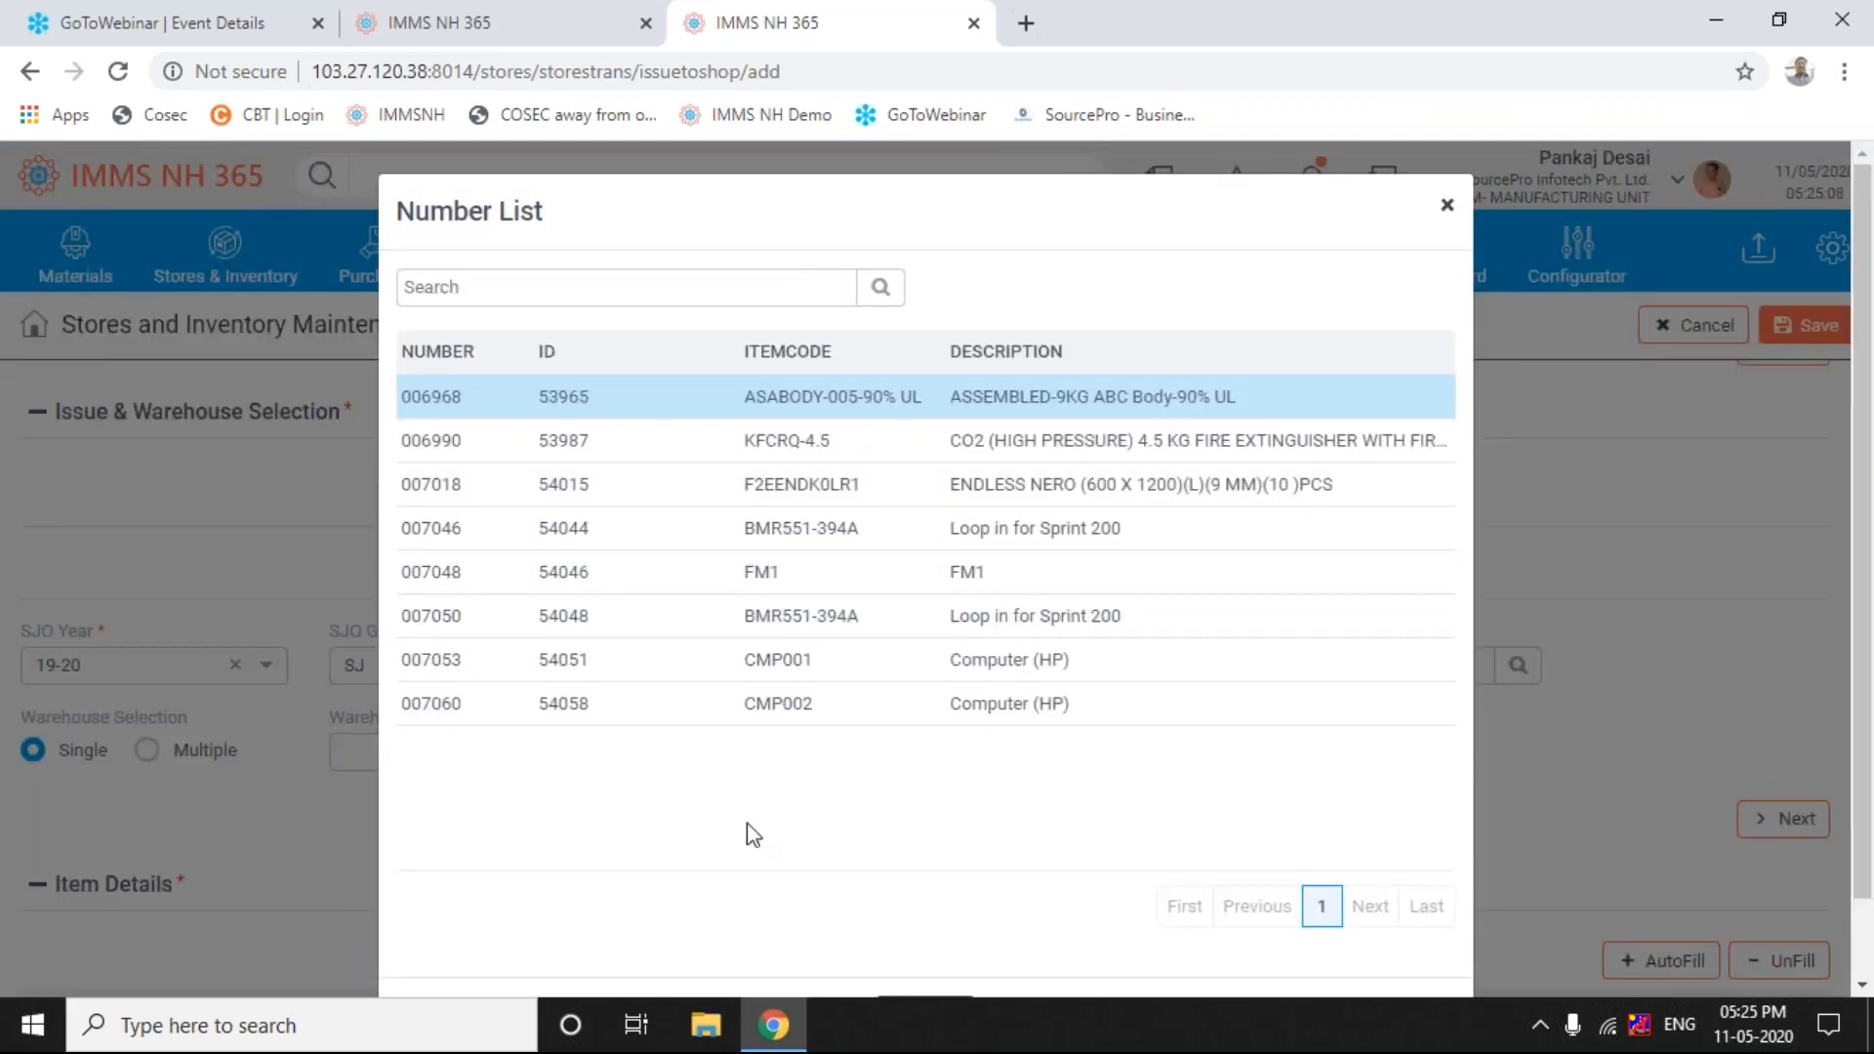
pyautogui.click(441, 697)
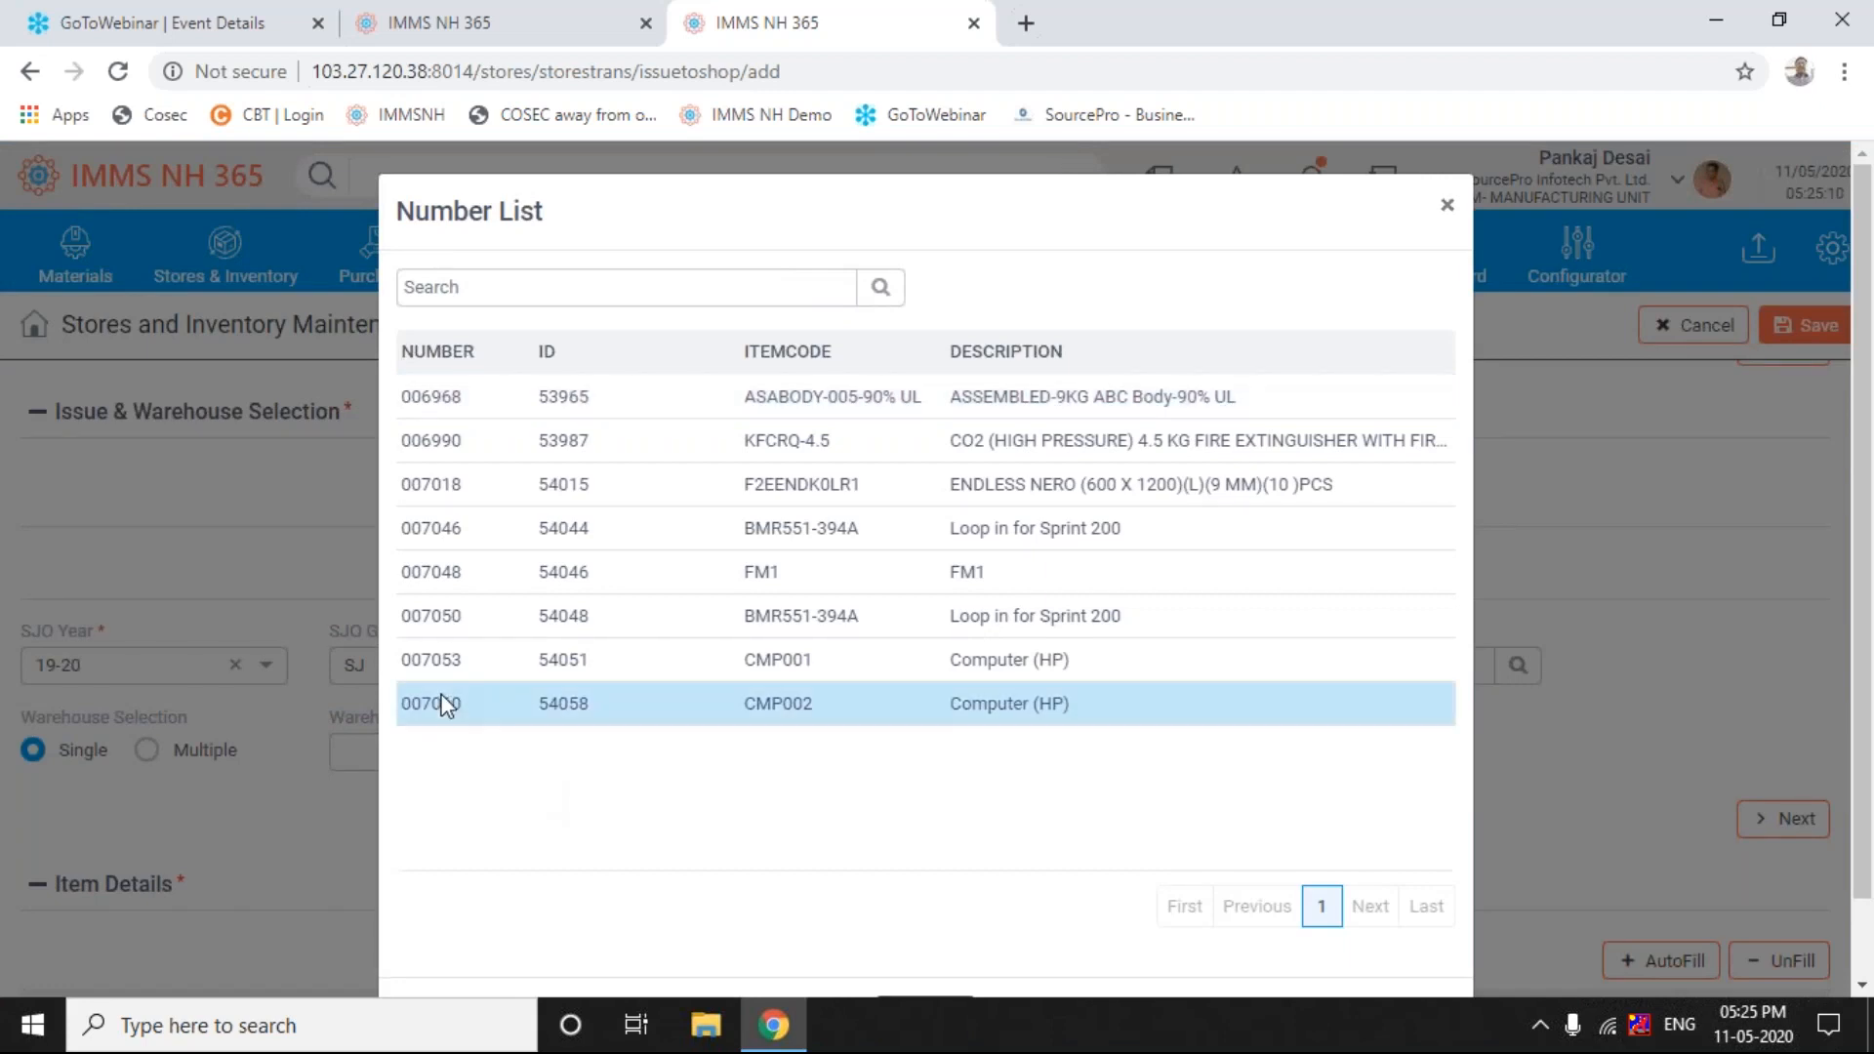
pyautogui.doubleClick(441, 702)
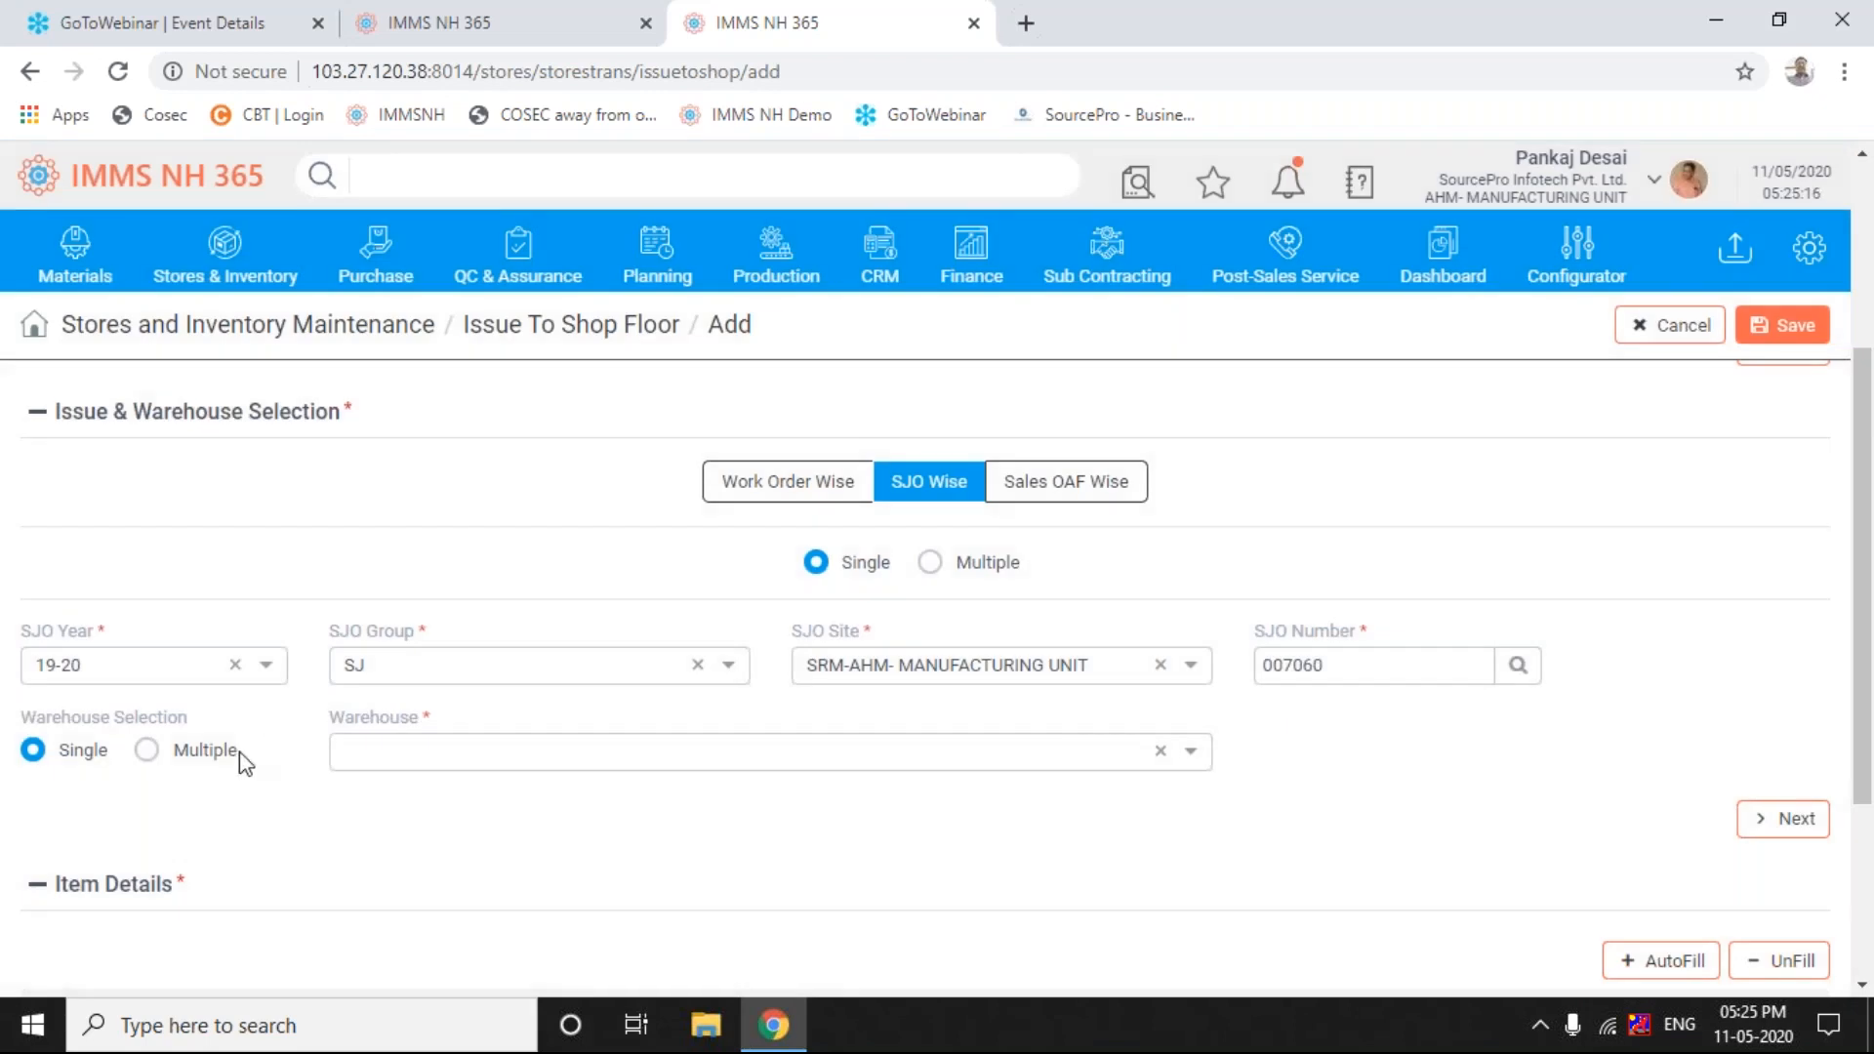
# - Set warehouse selection to Multiple, include warehouses GM1 and SHIEX, and get the item details for the SJO
pyautogui.click(147, 751)
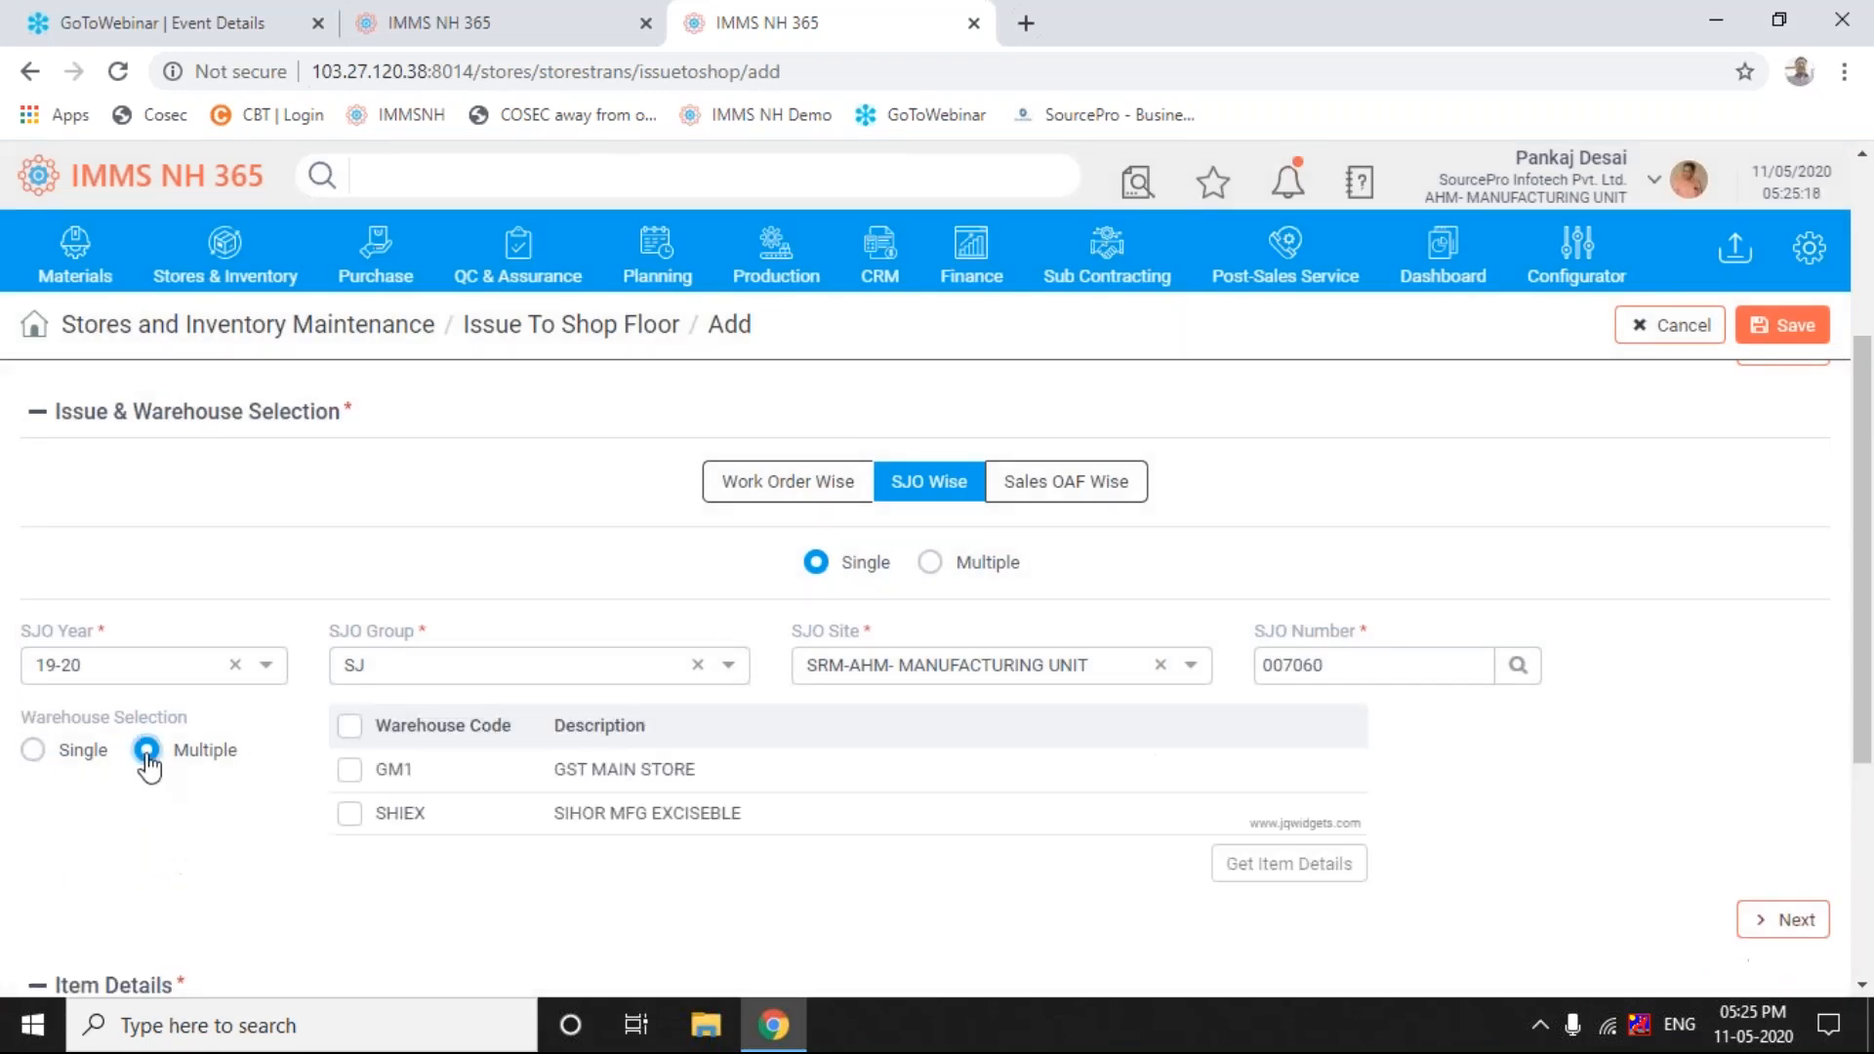
pyautogui.click(349, 770)
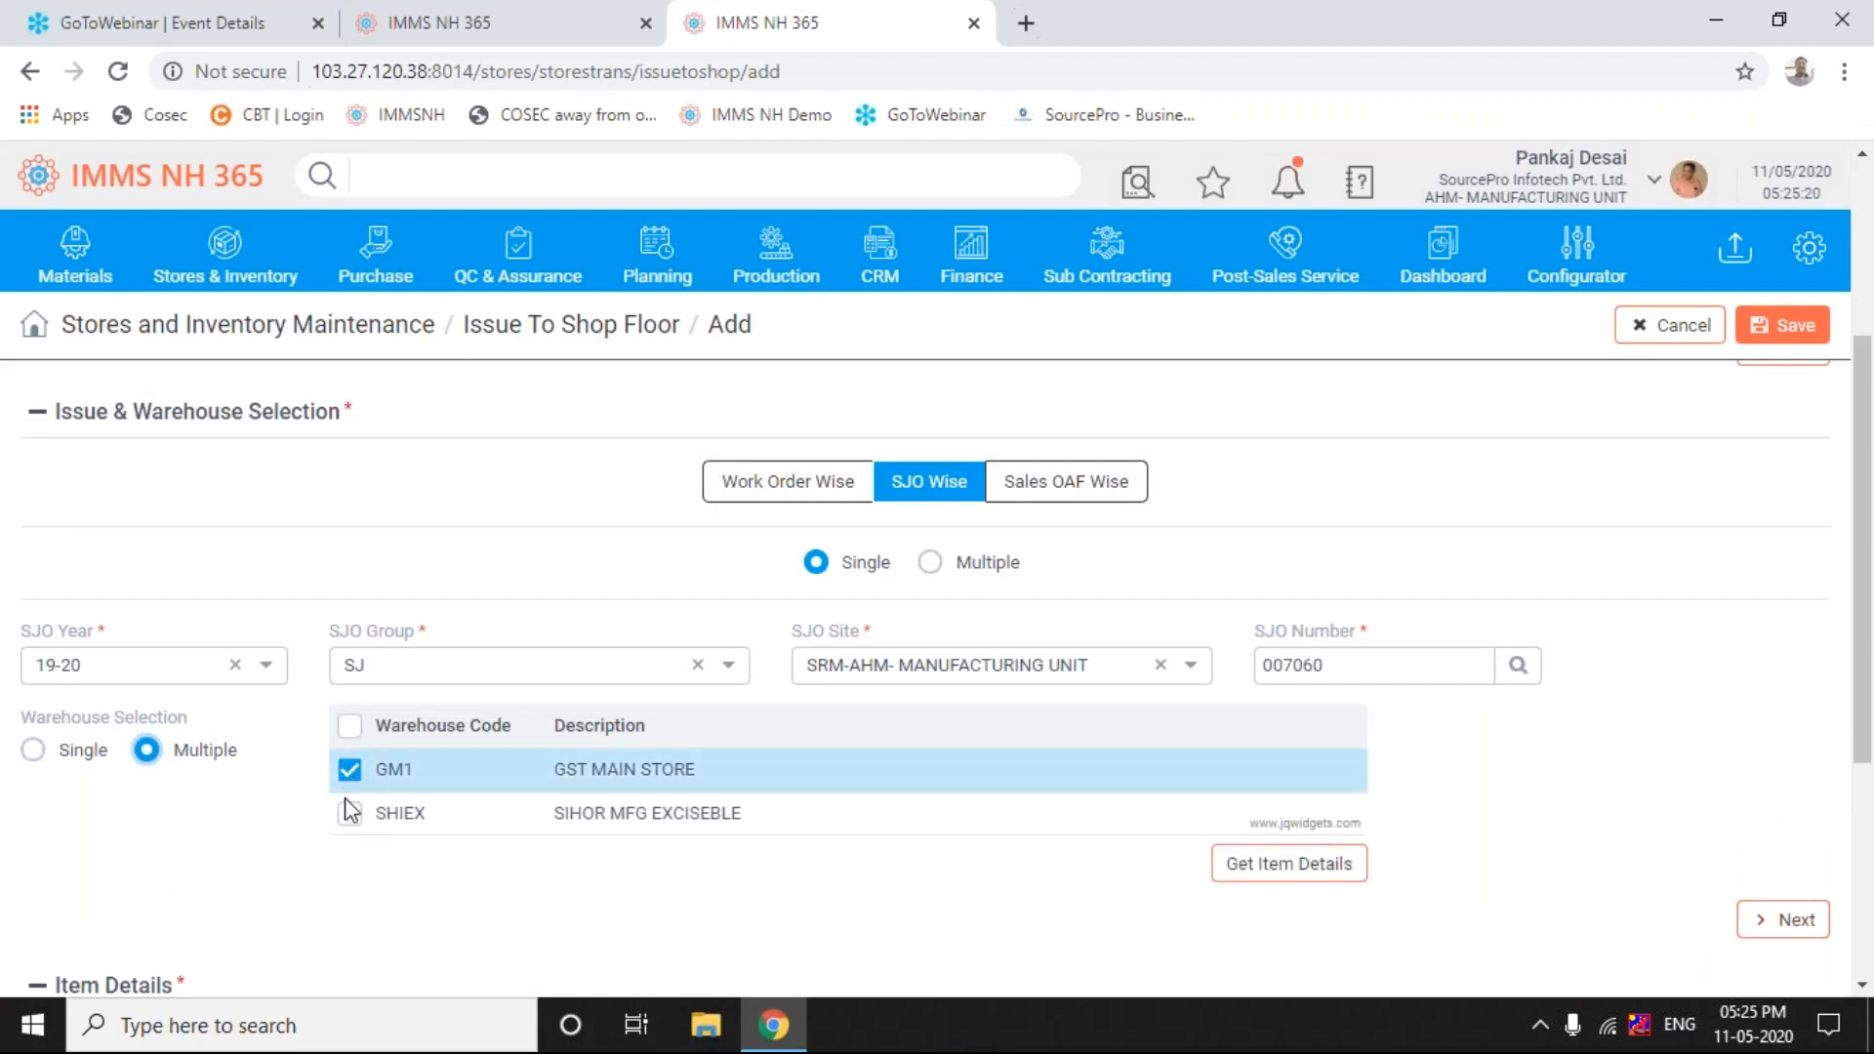
pyautogui.click(349, 813)
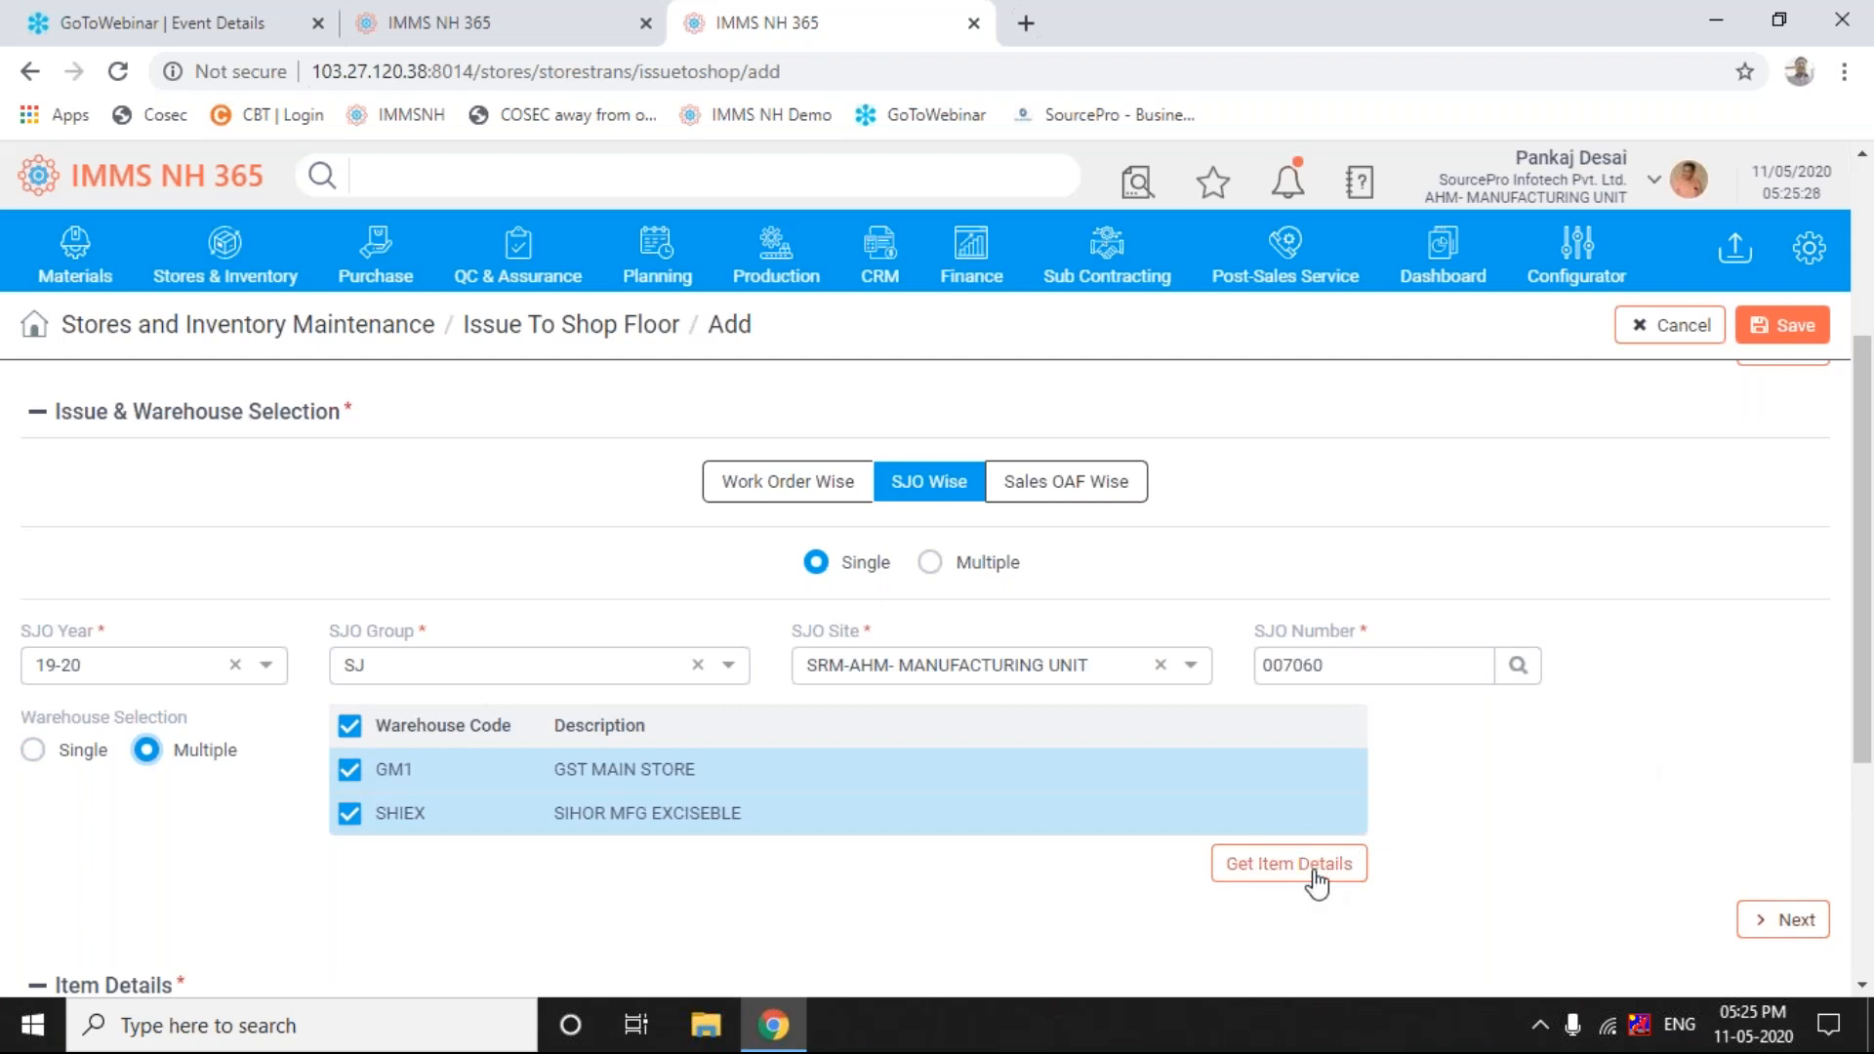
pyautogui.click(1868, 311)
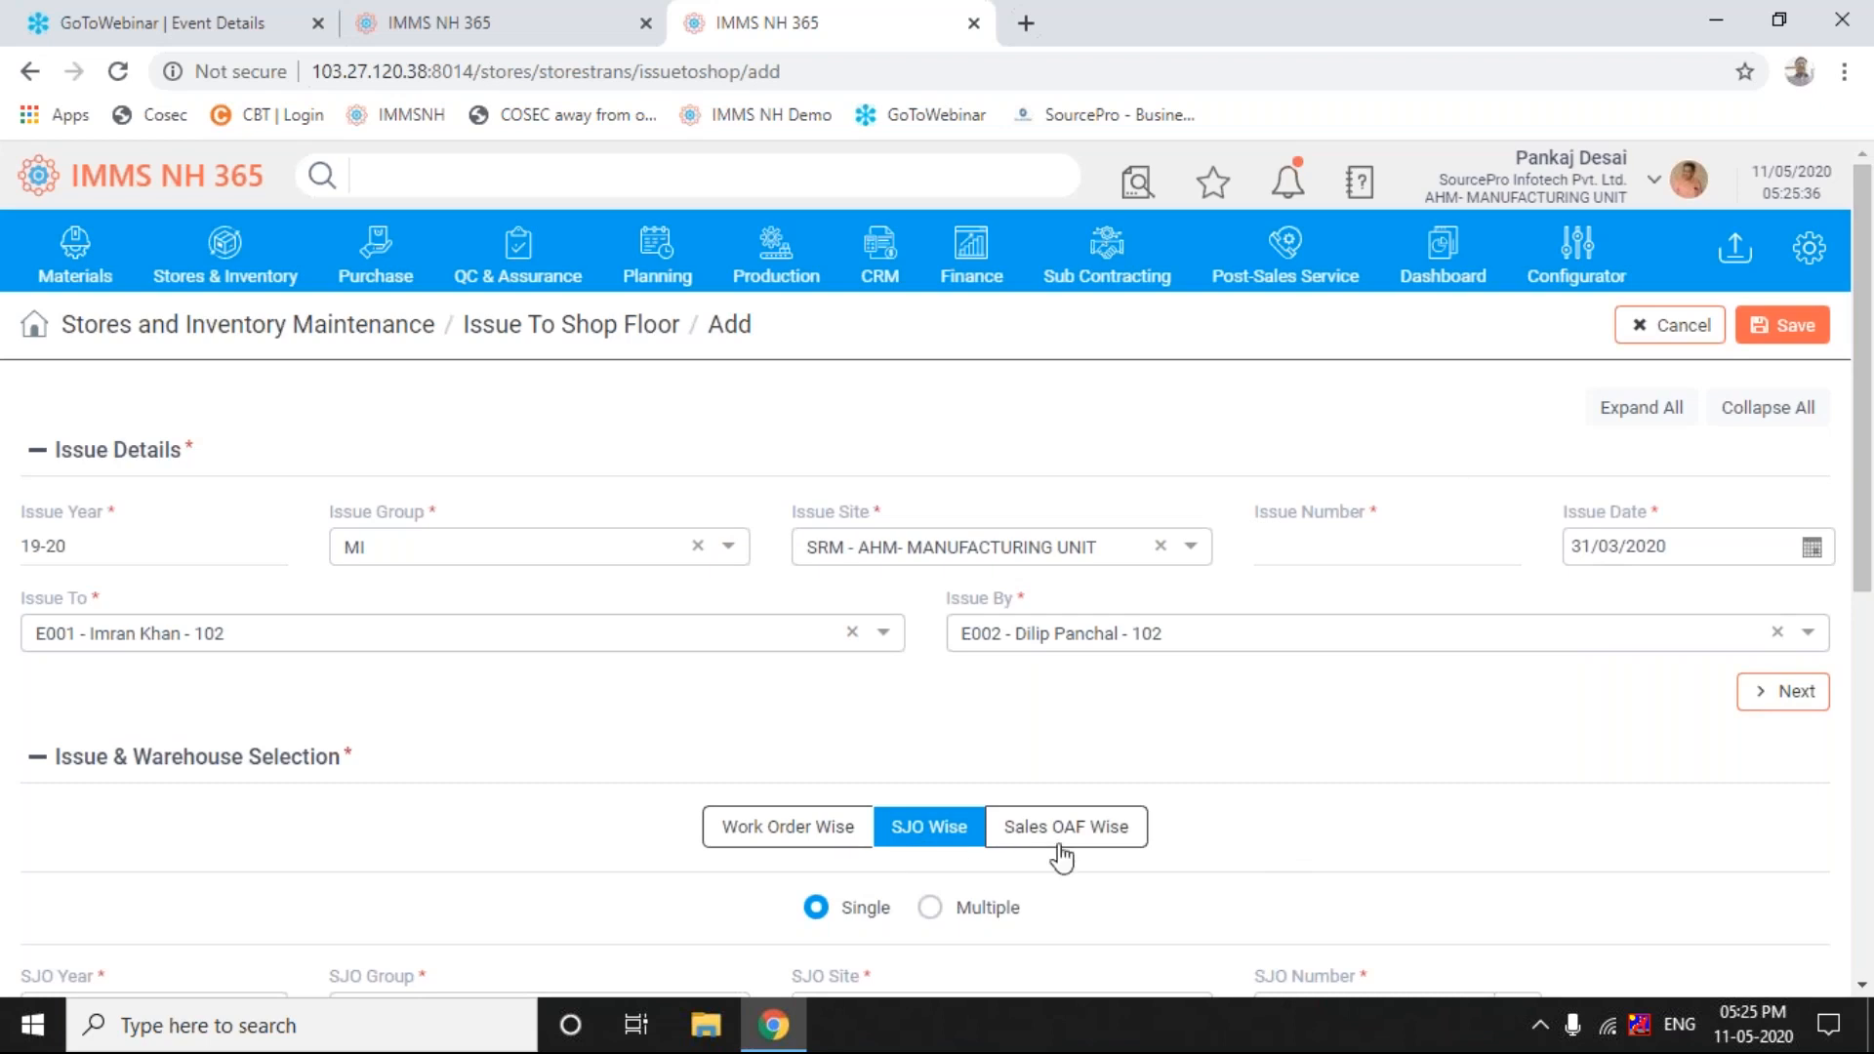
pyautogui.click(1865, 982)
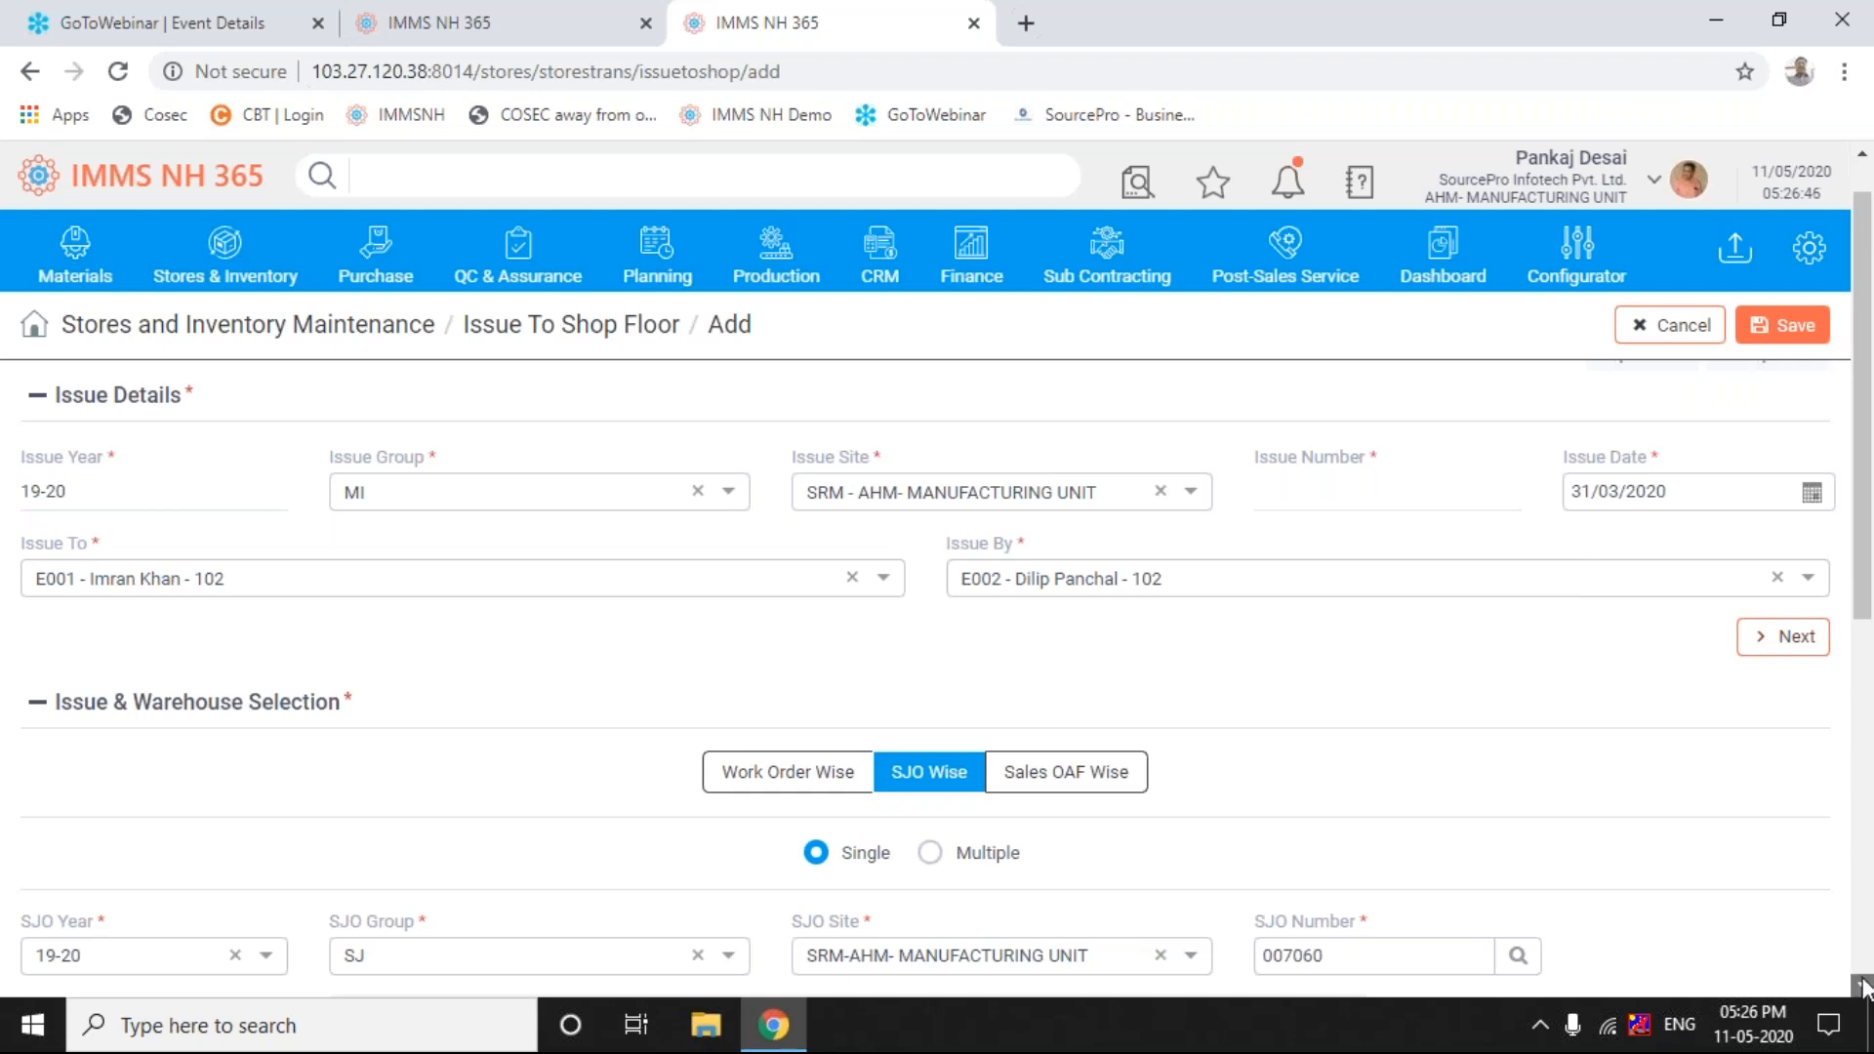
pyautogui.click(1864, 986)
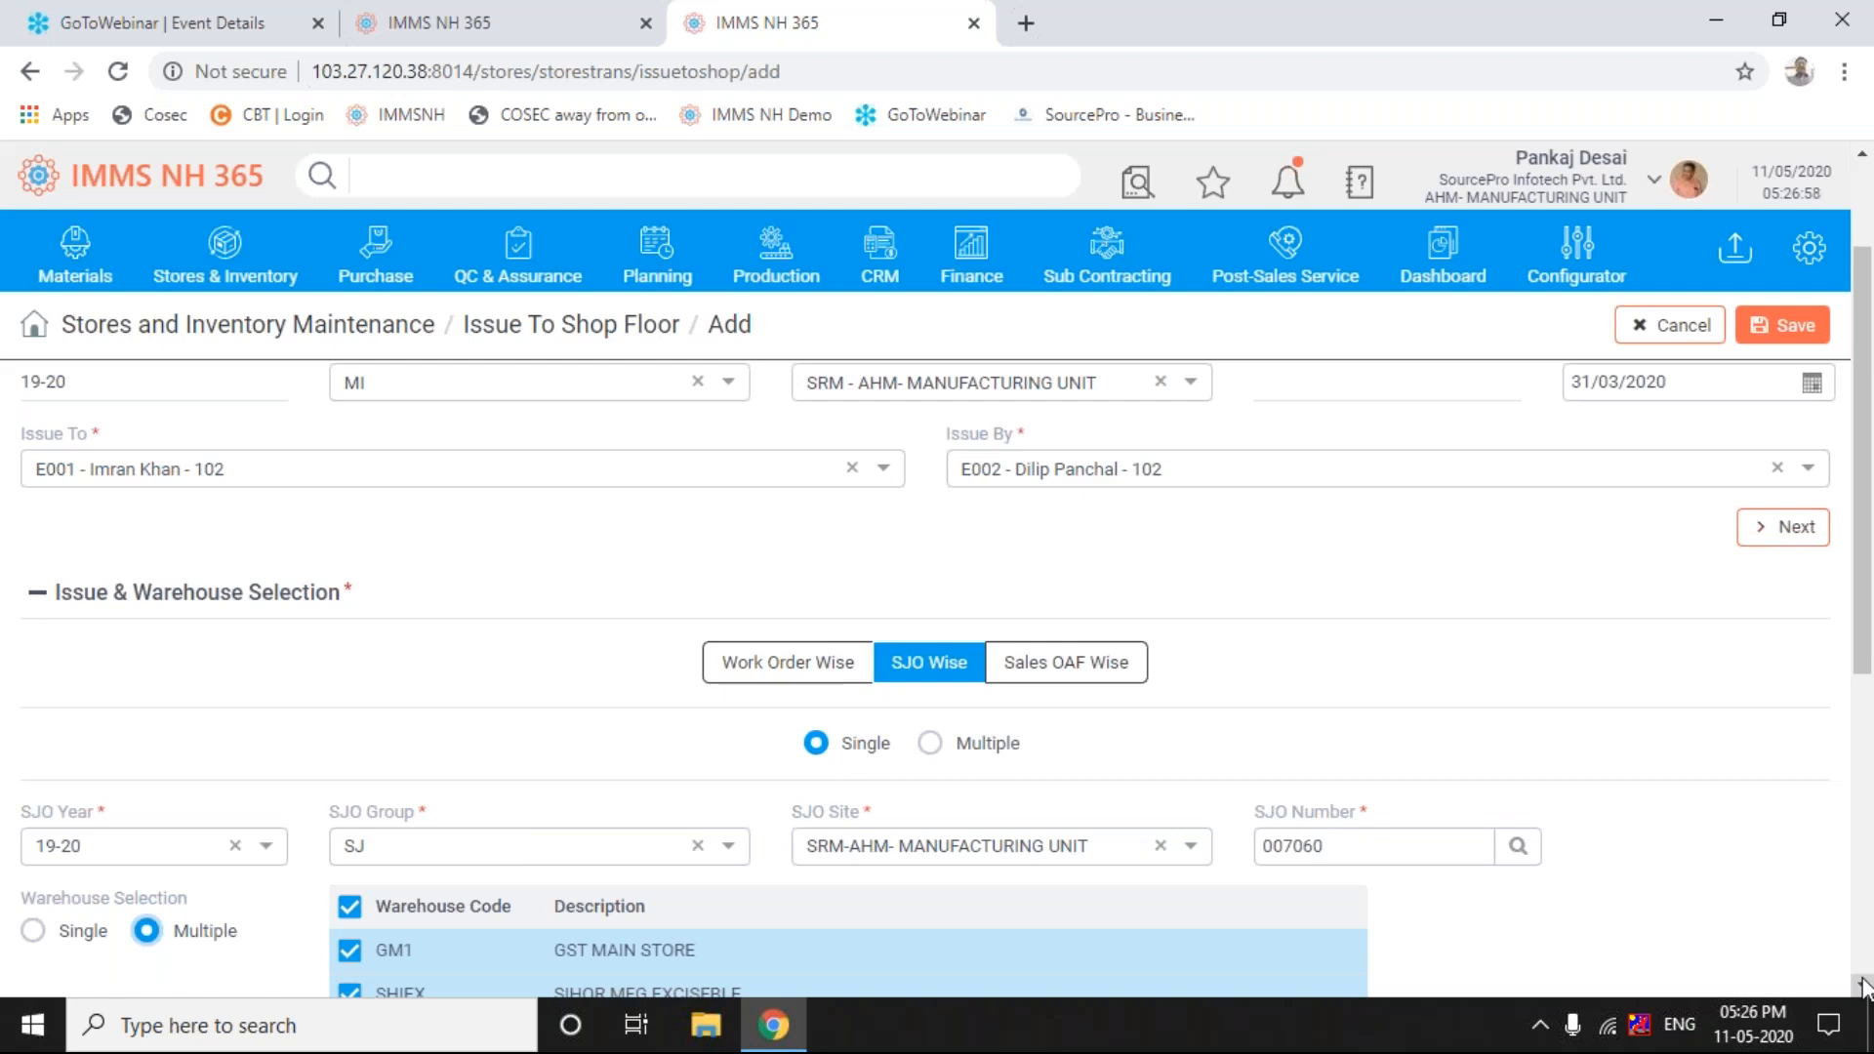
pyautogui.click(1864, 987)
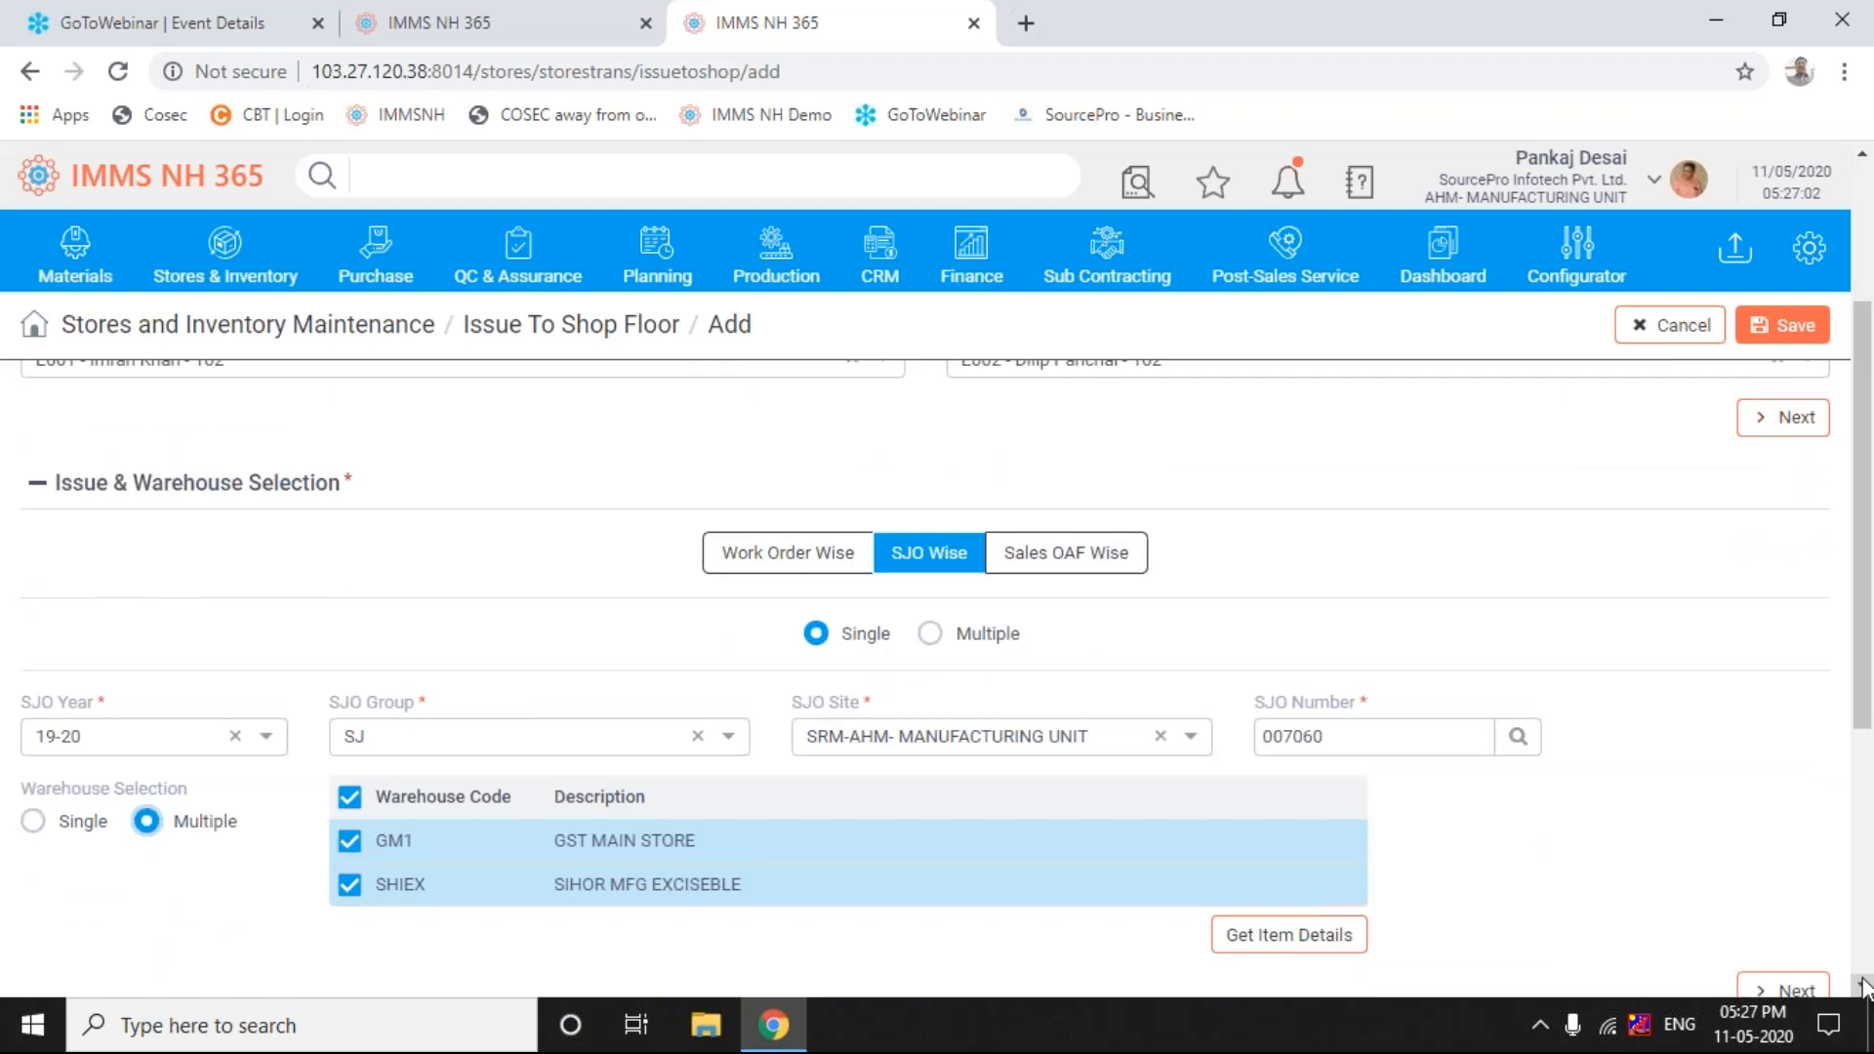
pyautogui.click(1318, 939)
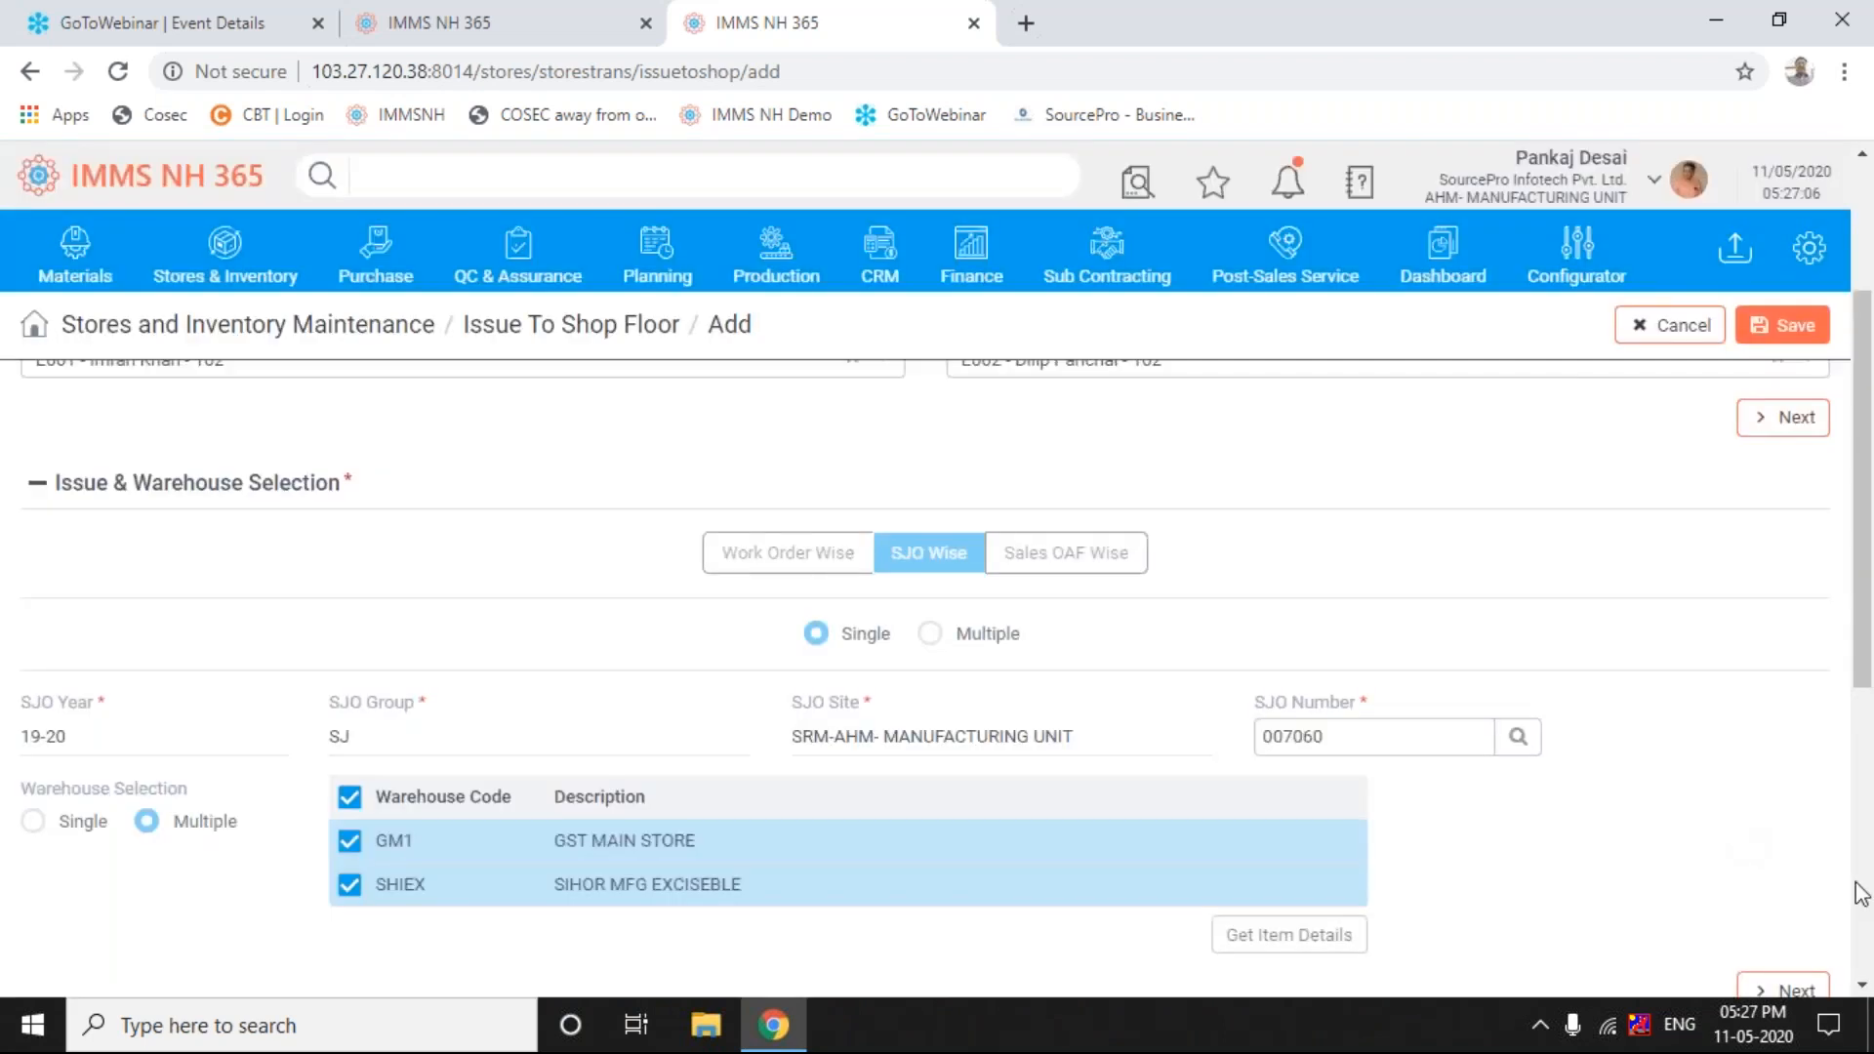
# - Auto-fill the issue quantities of all listed items and try to save the issue
pyautogui.click(1865, 986)
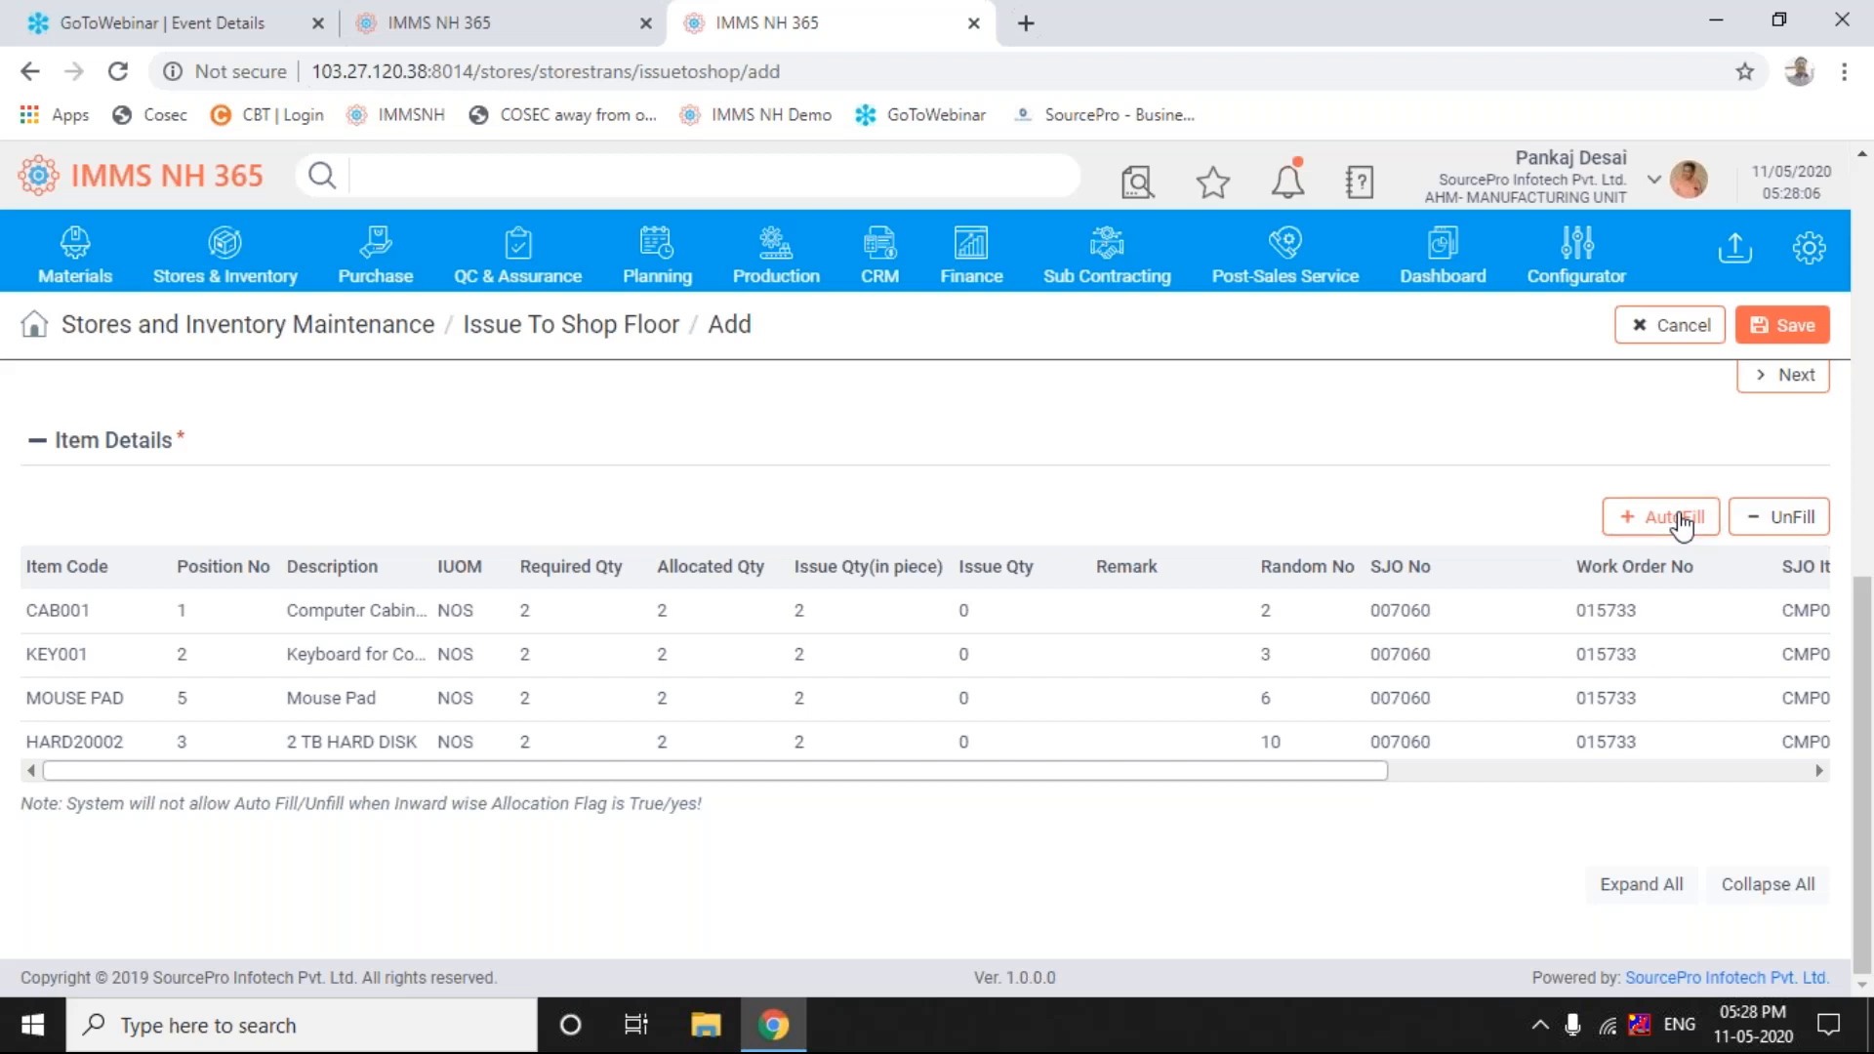
pyautogui.click(1679, 519)
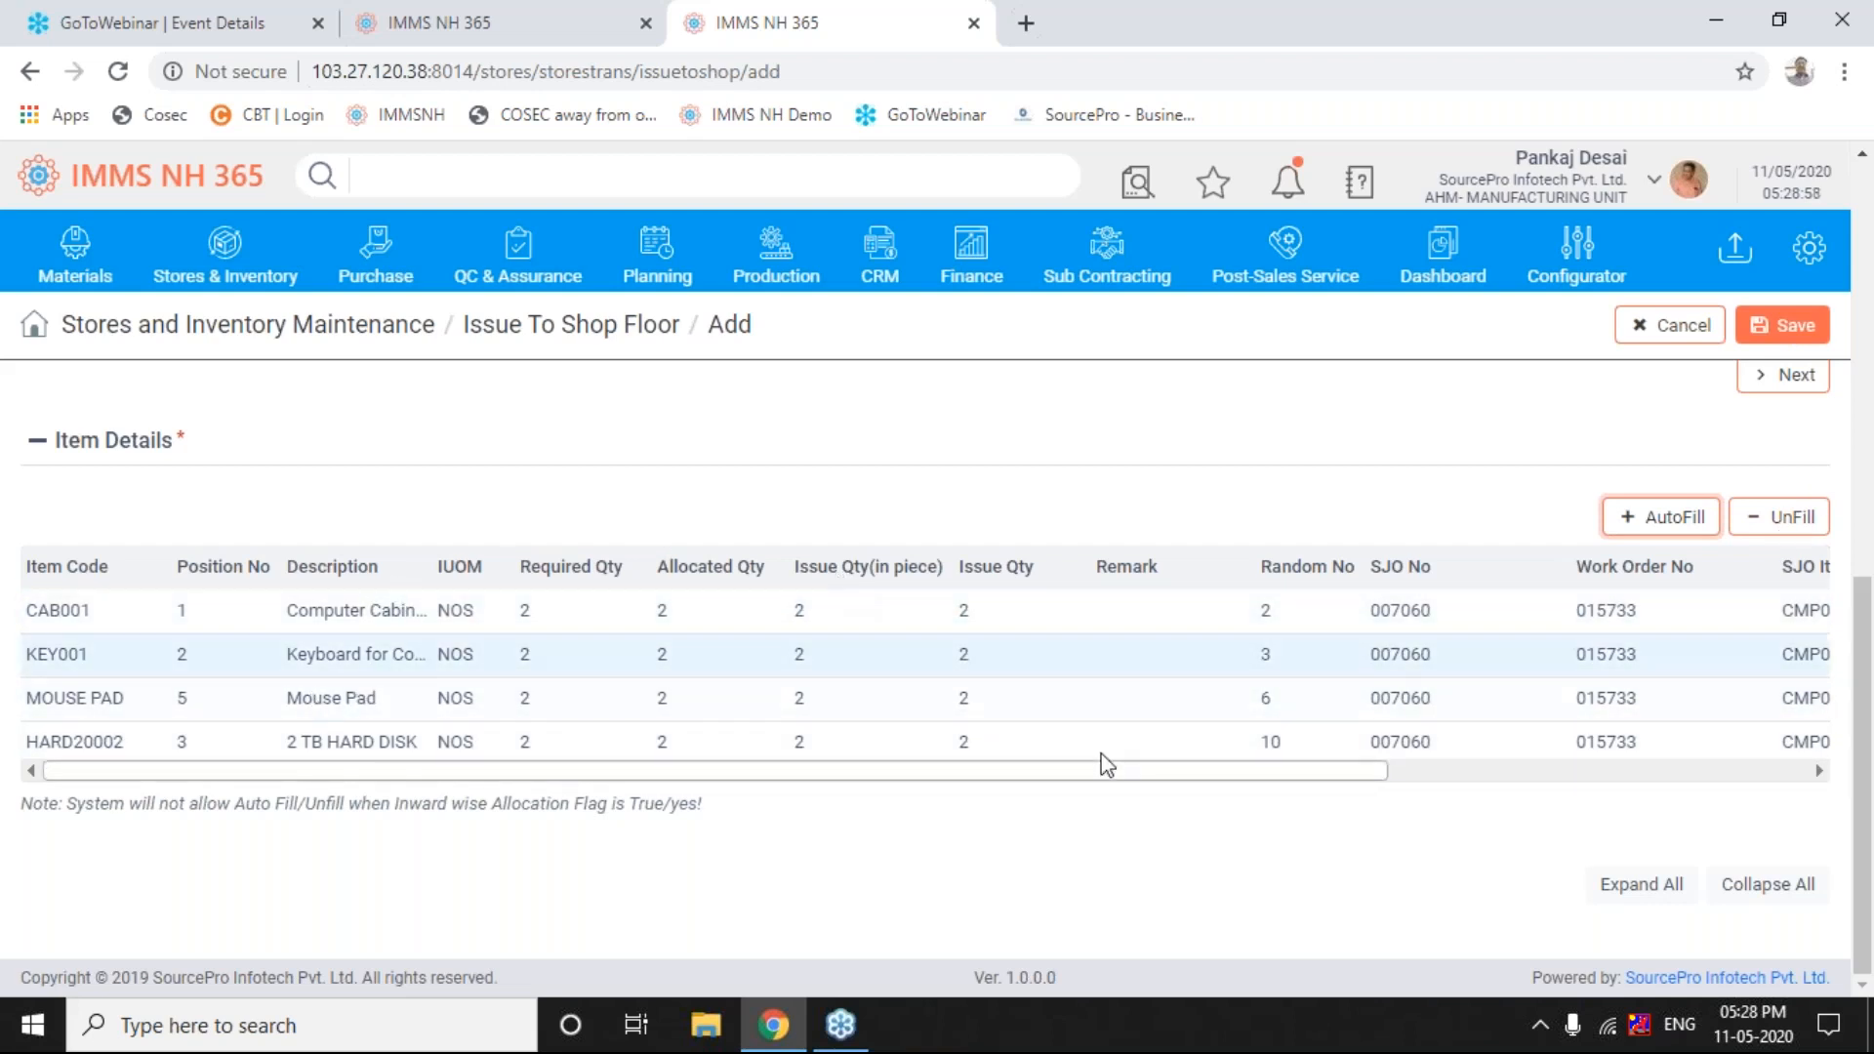
pyautogui.moveTo(1110, 772); pyautogui.dragTo(1597, 771)
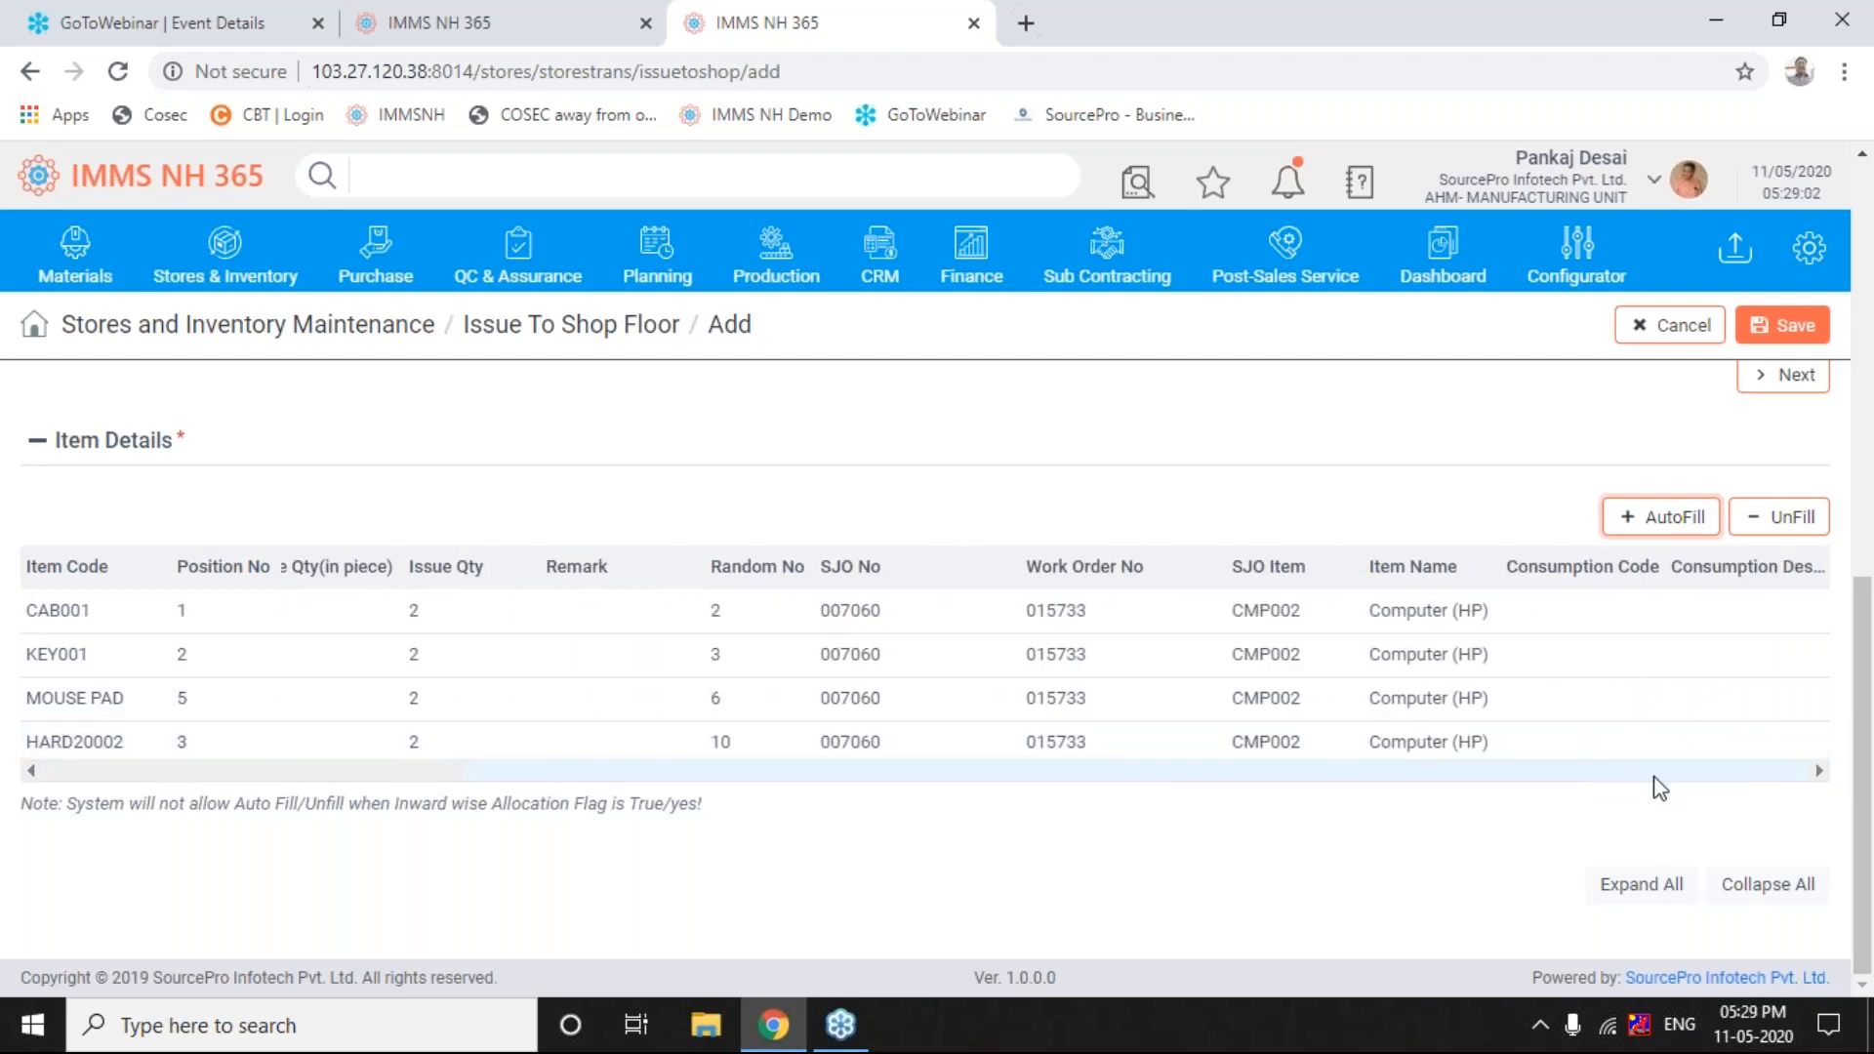
pyautogui.moveTo(1533, 774); pyautogui.dragTo(716, 807)
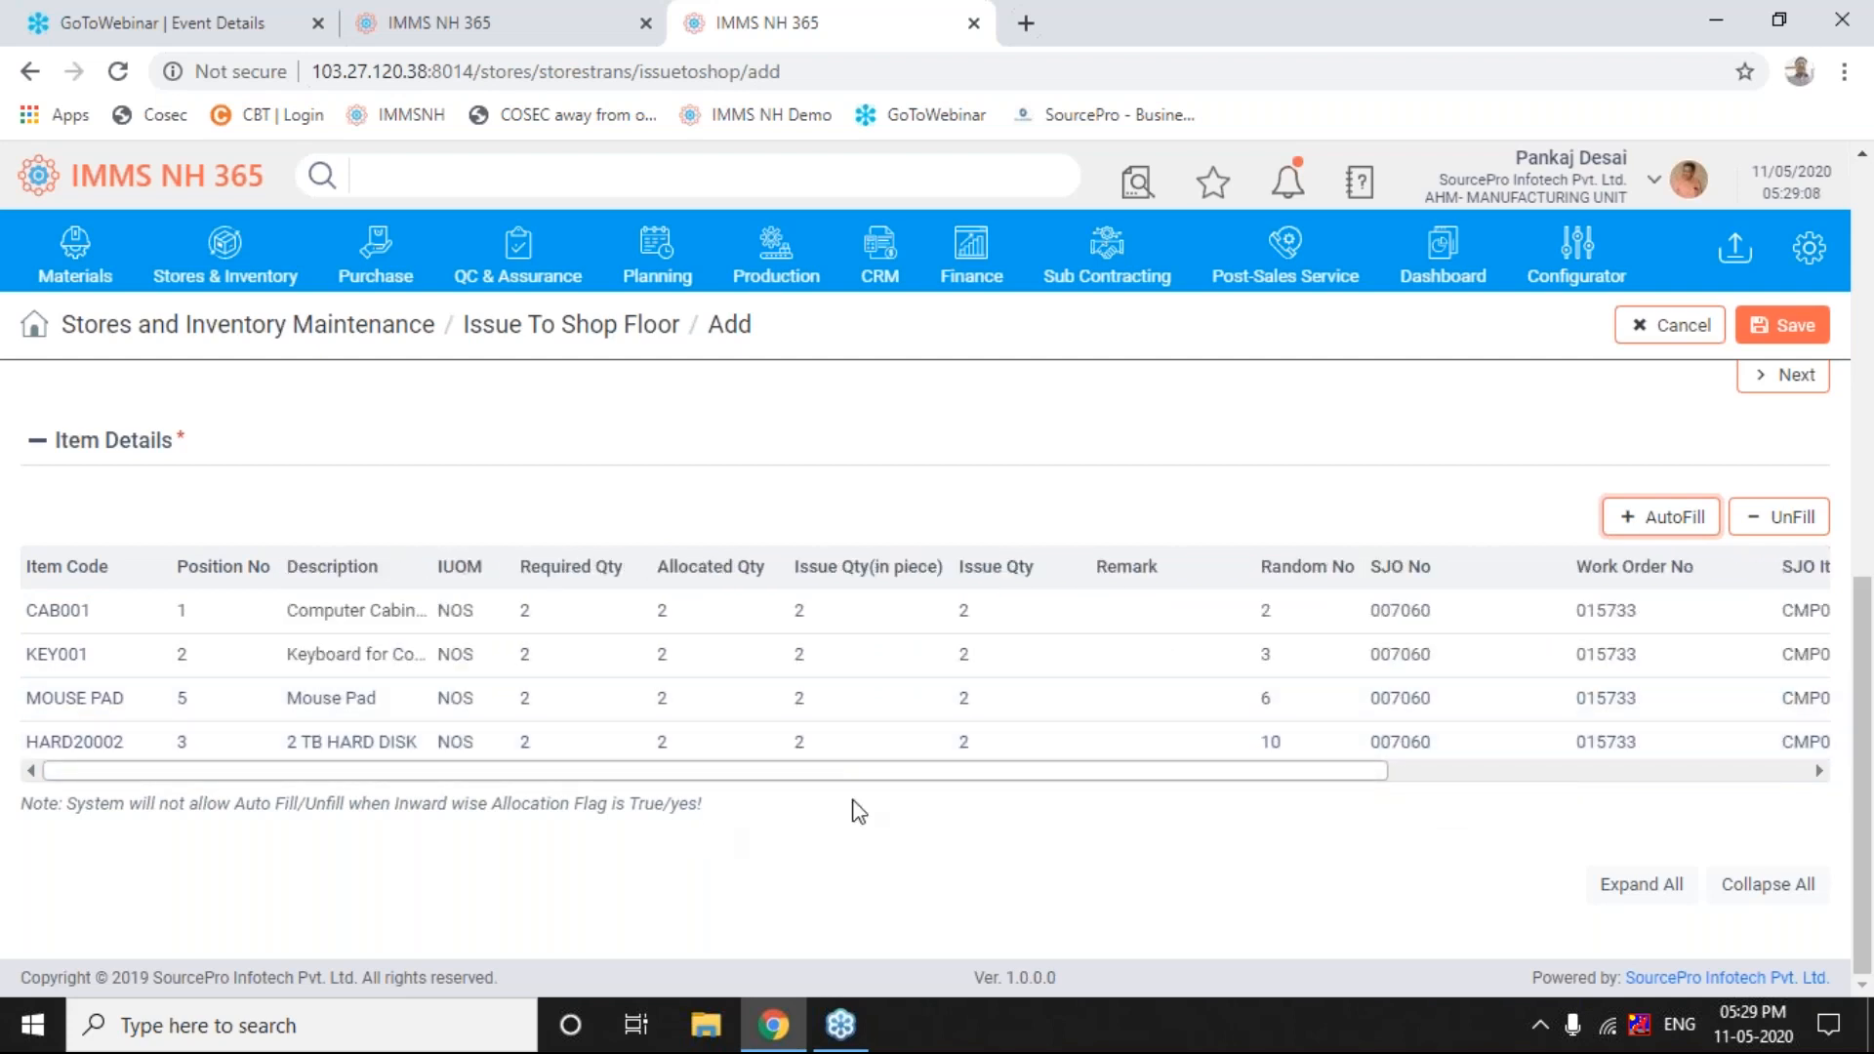
pyautogui.click(1782, 325)
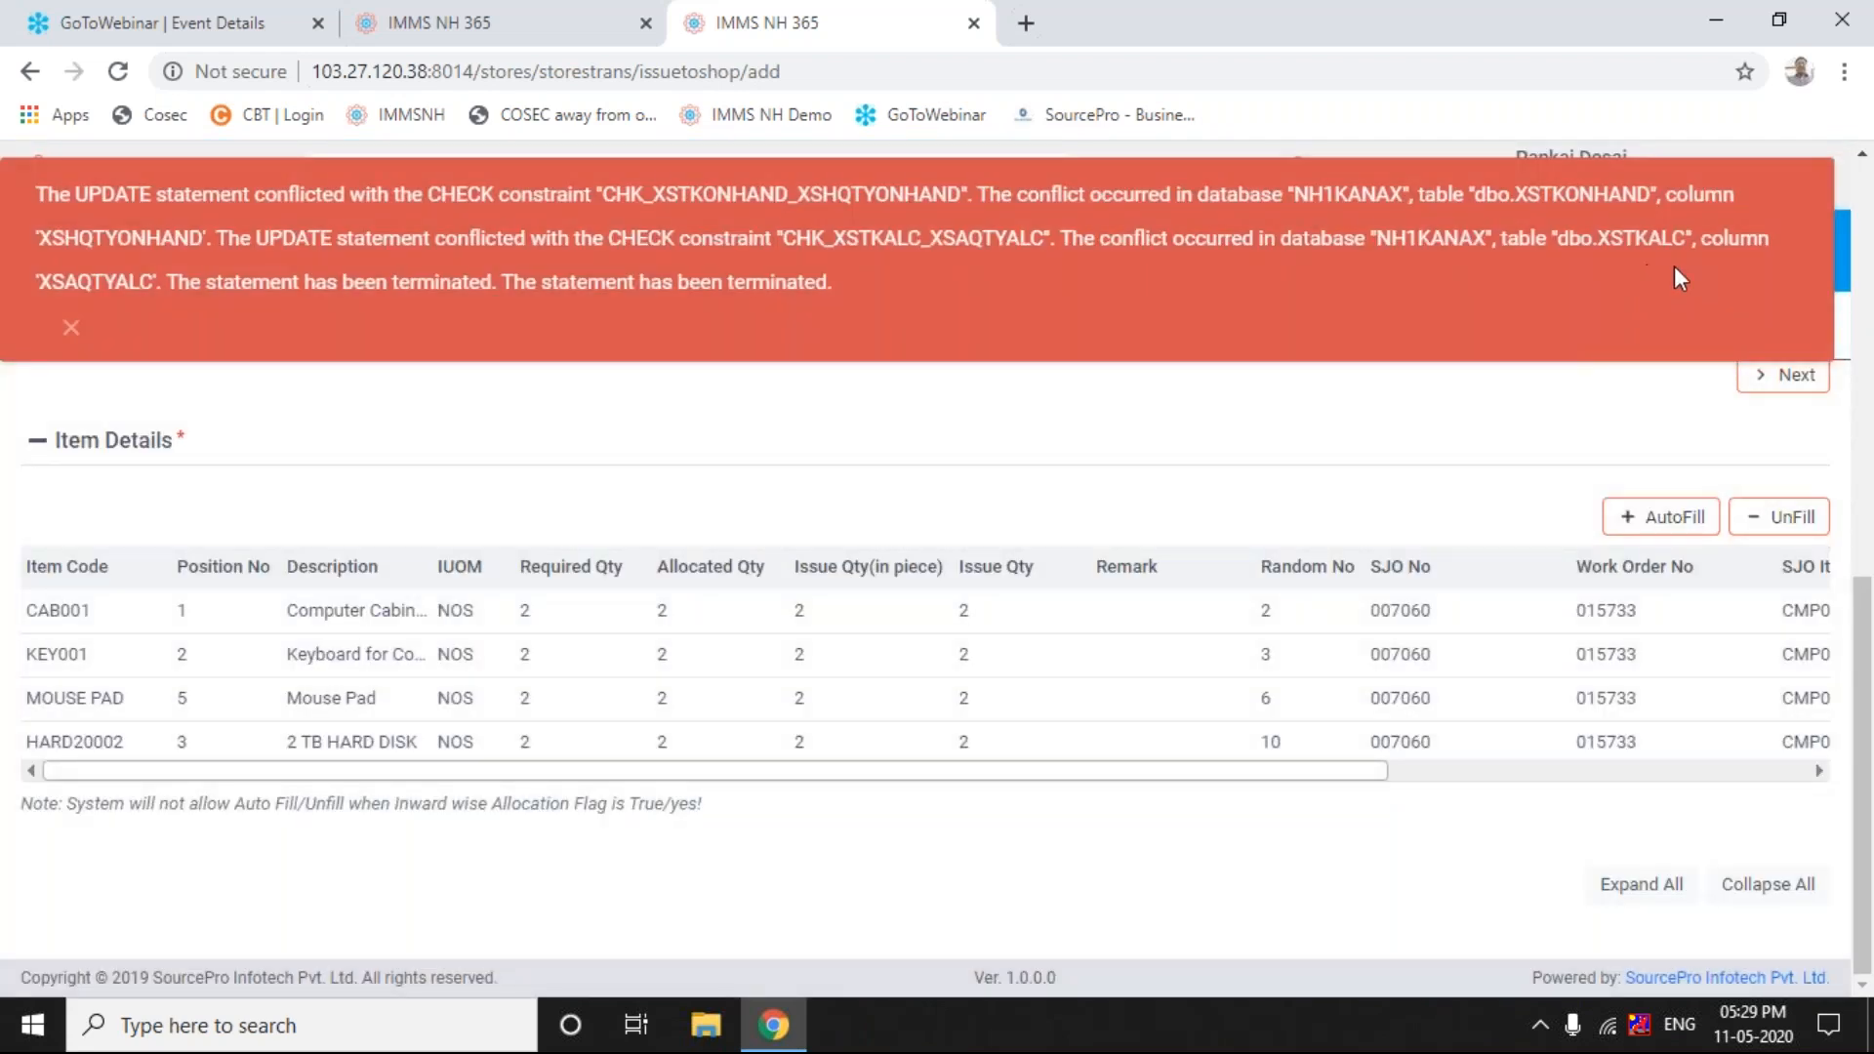
pyautogui.click(1788, 202)
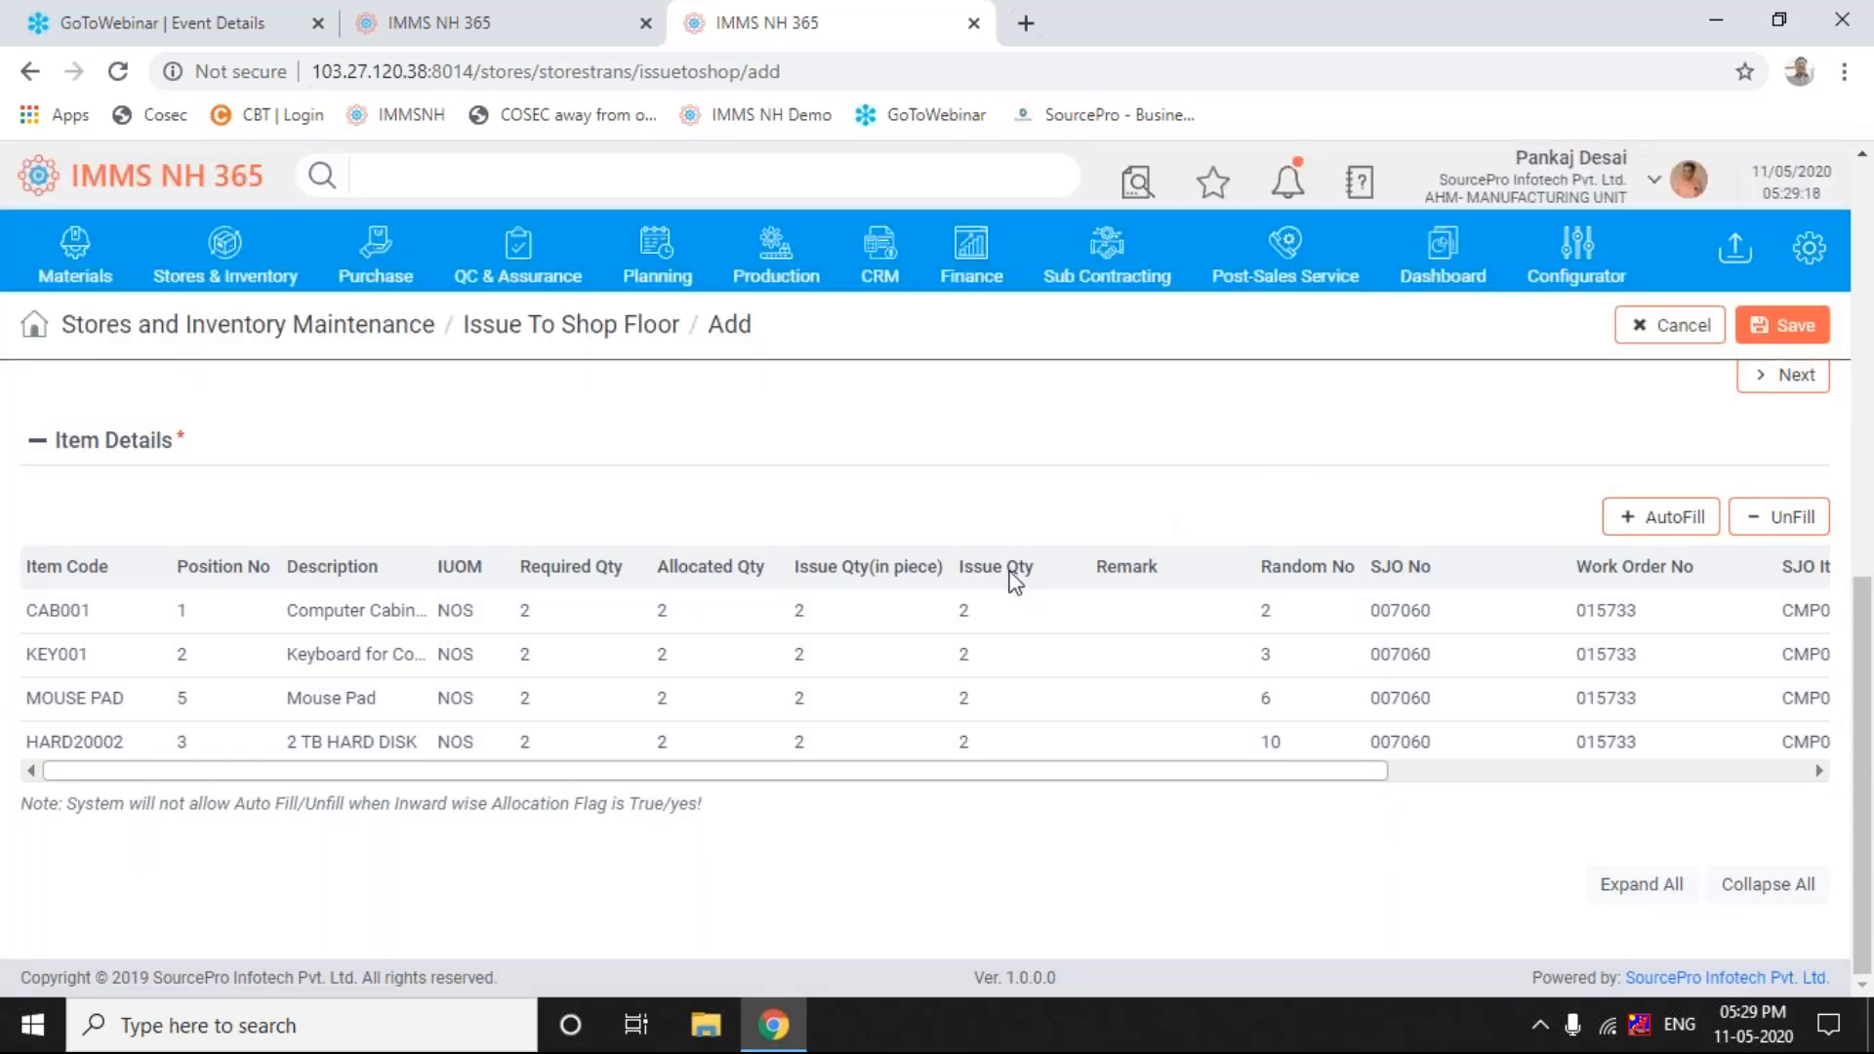
# - Check the on-hand and issue quantities by warehouse for items CAB001 and KEY001
pyautogui.click(965, 617)
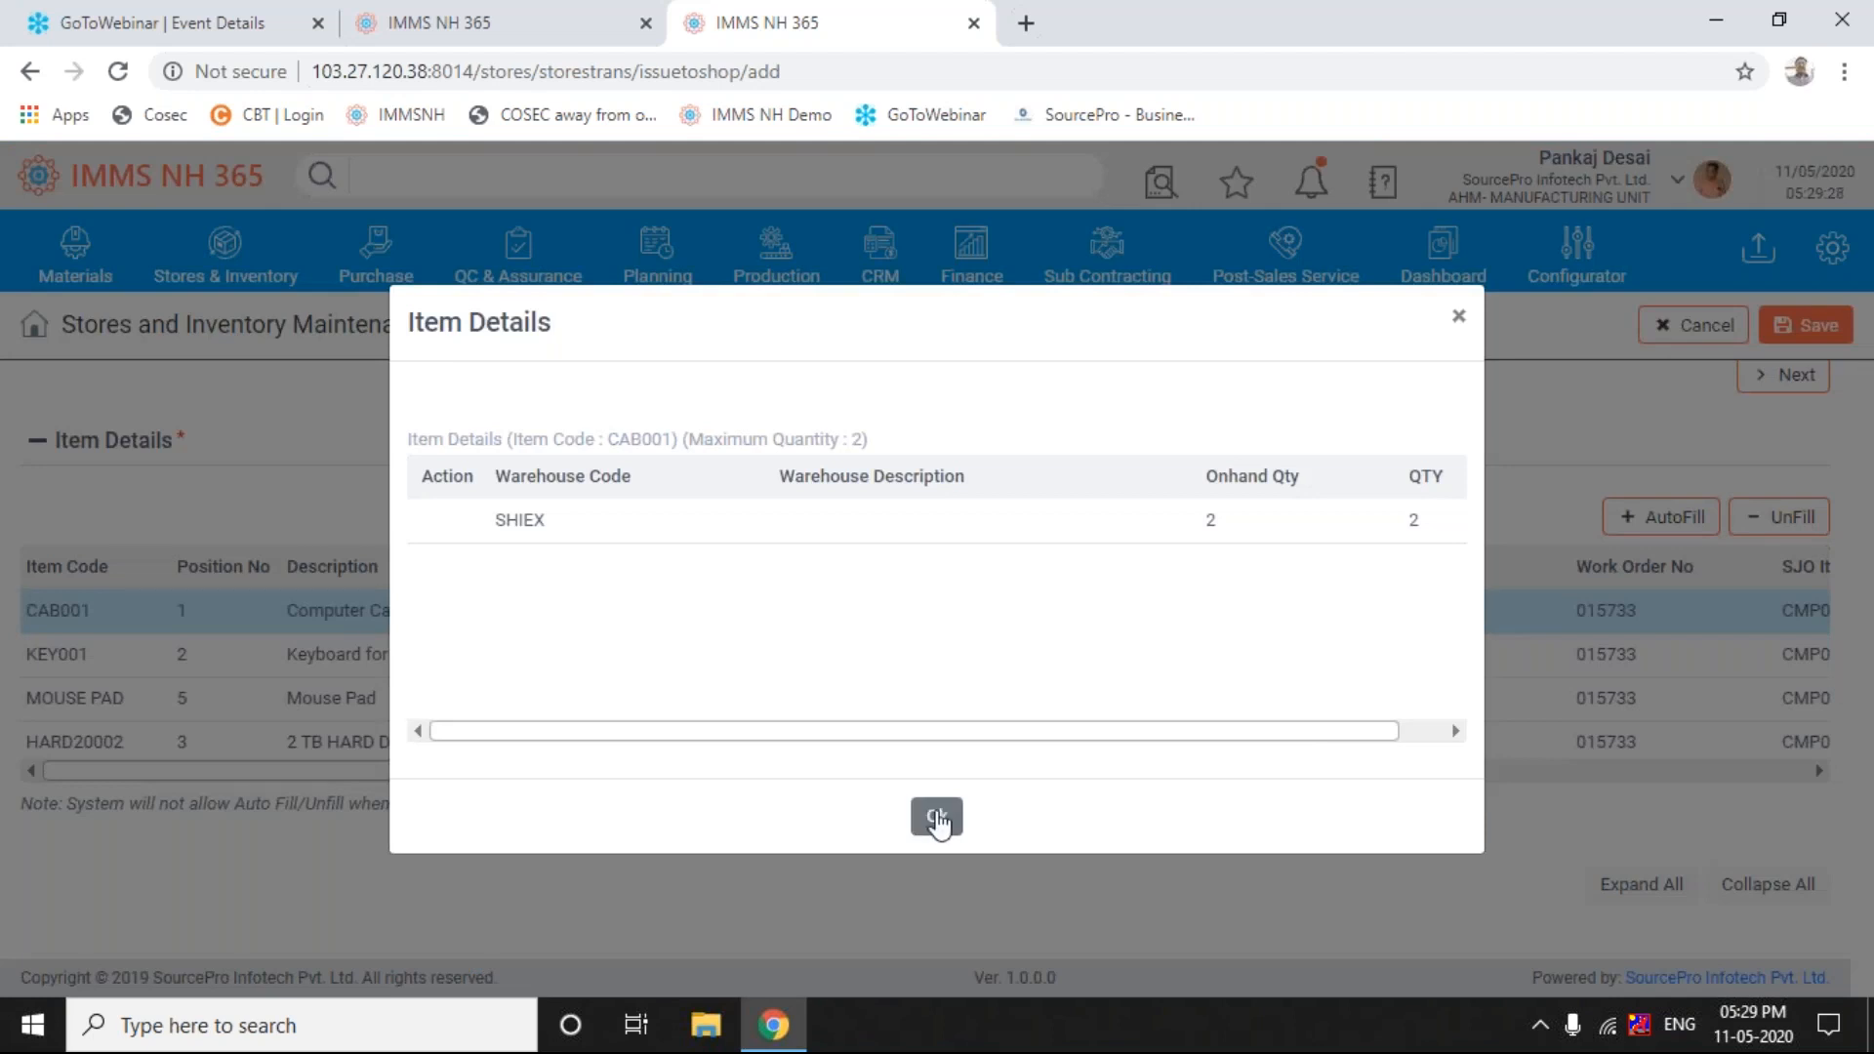
pyautogui.click(937, 820)
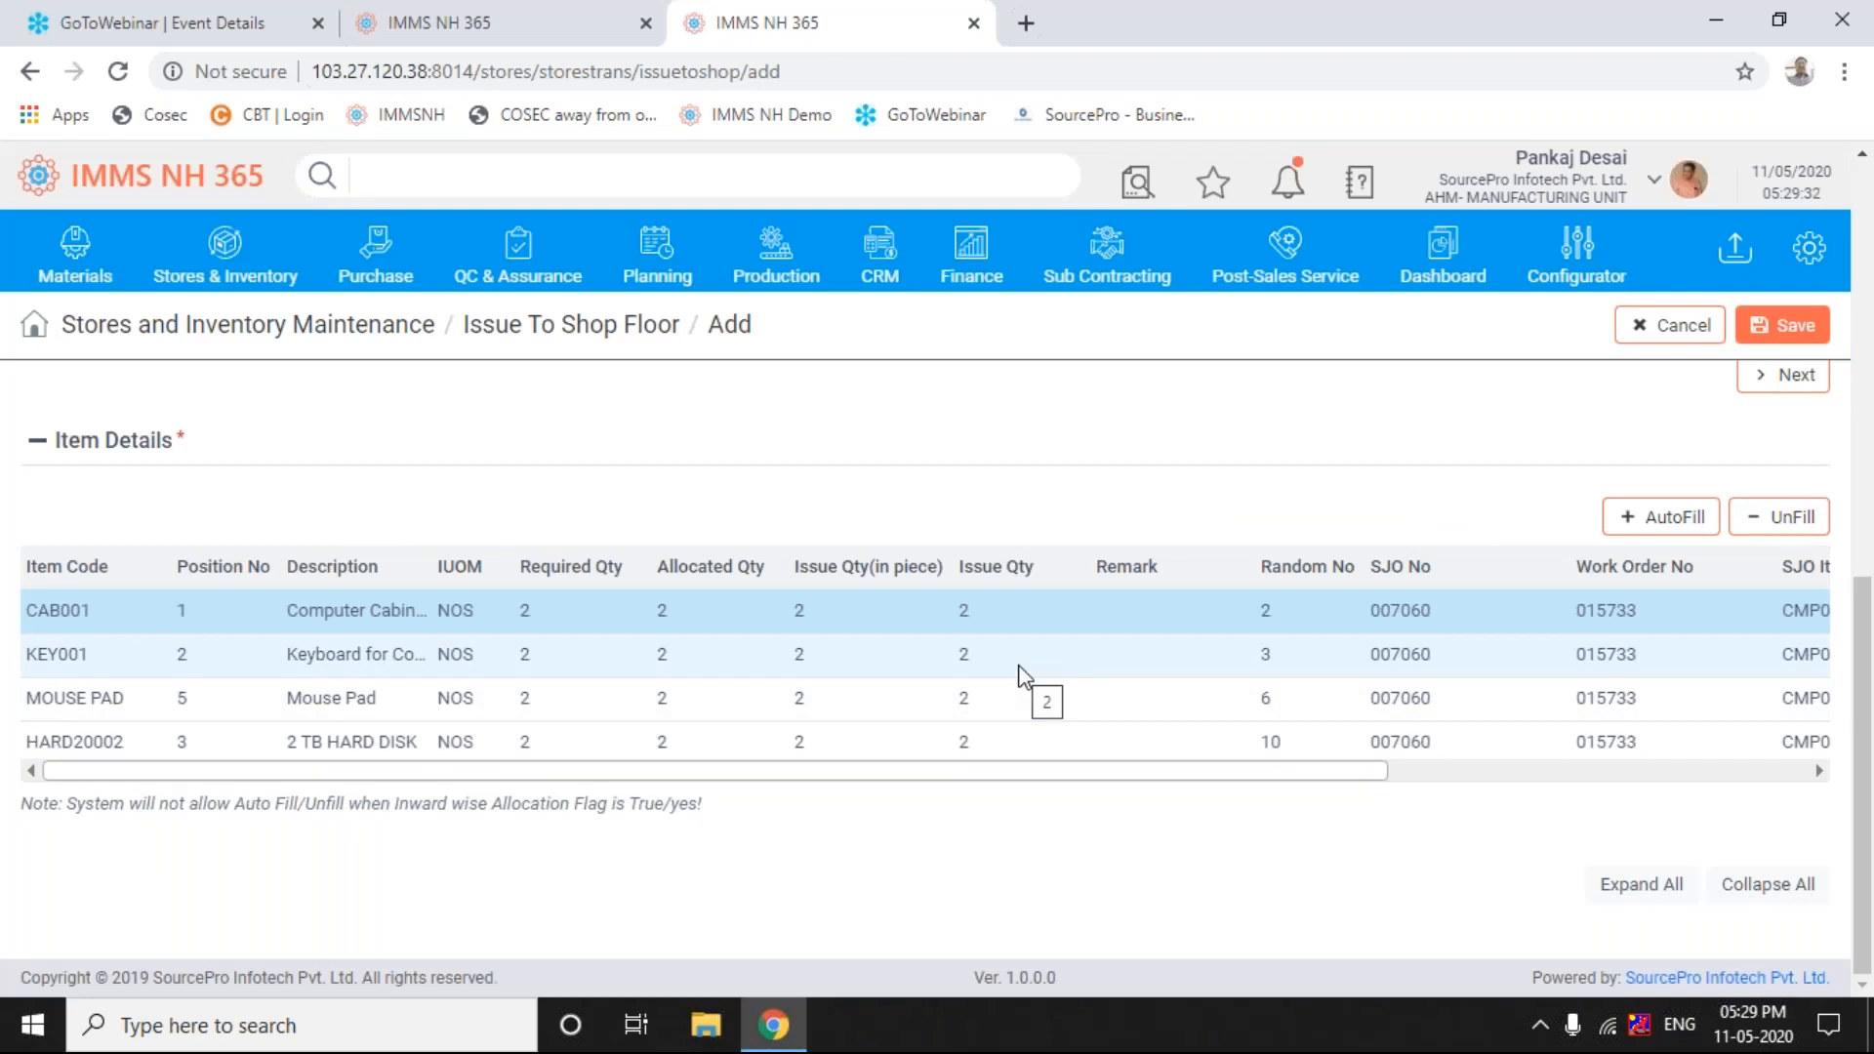
pyautogui.doubleClick(981, 652)
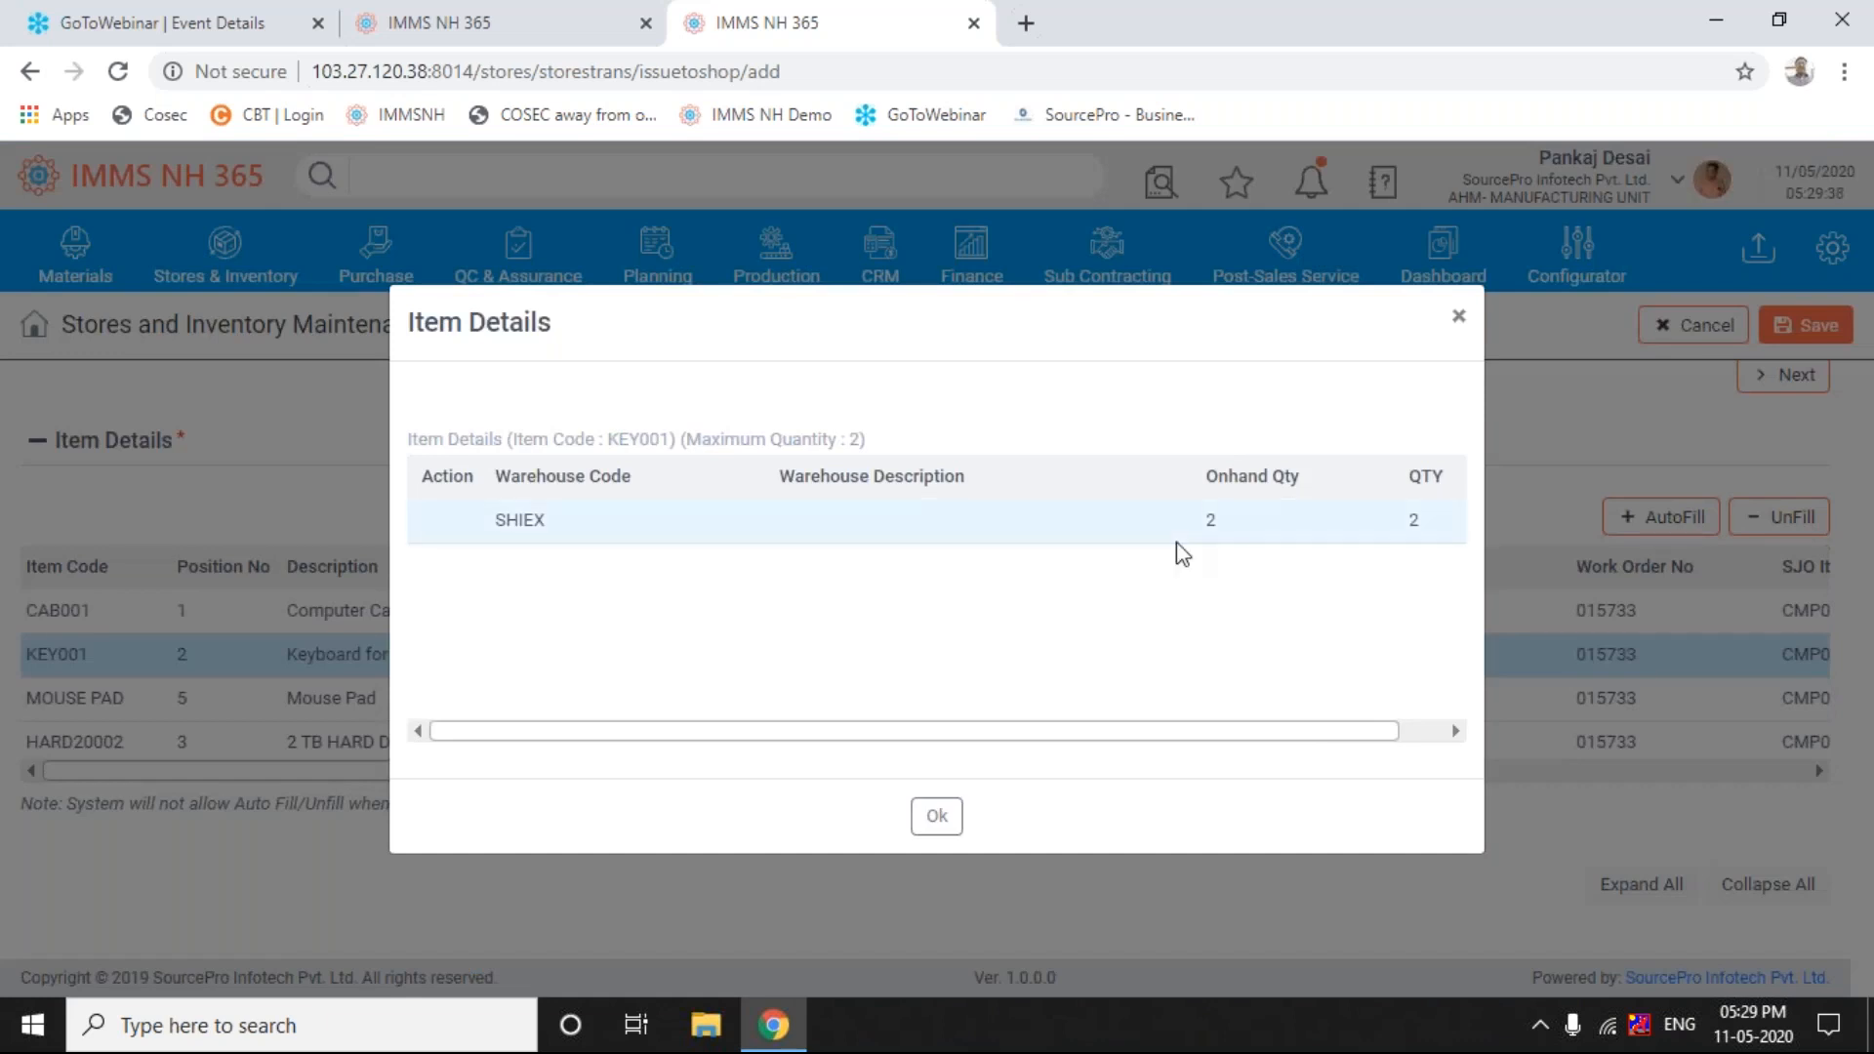
pyautogui.click(1410, 522)
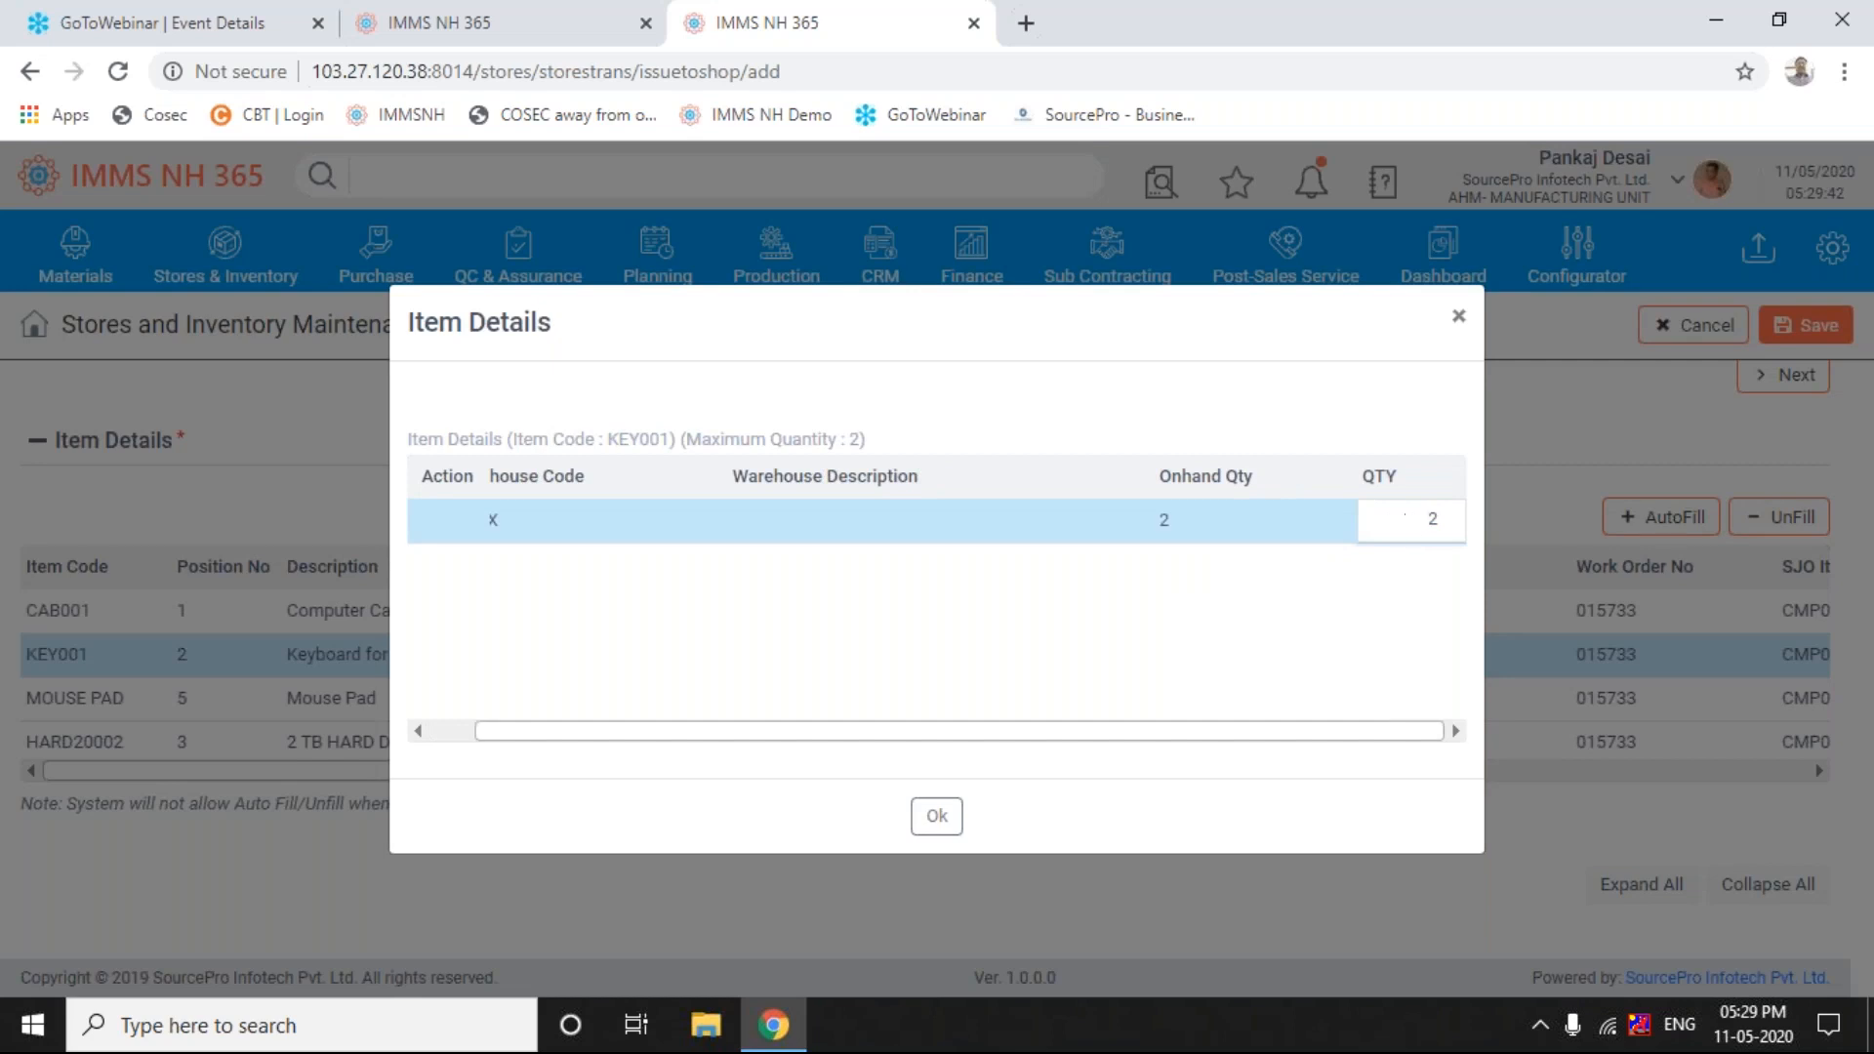
pyautogui.click(937, 815)
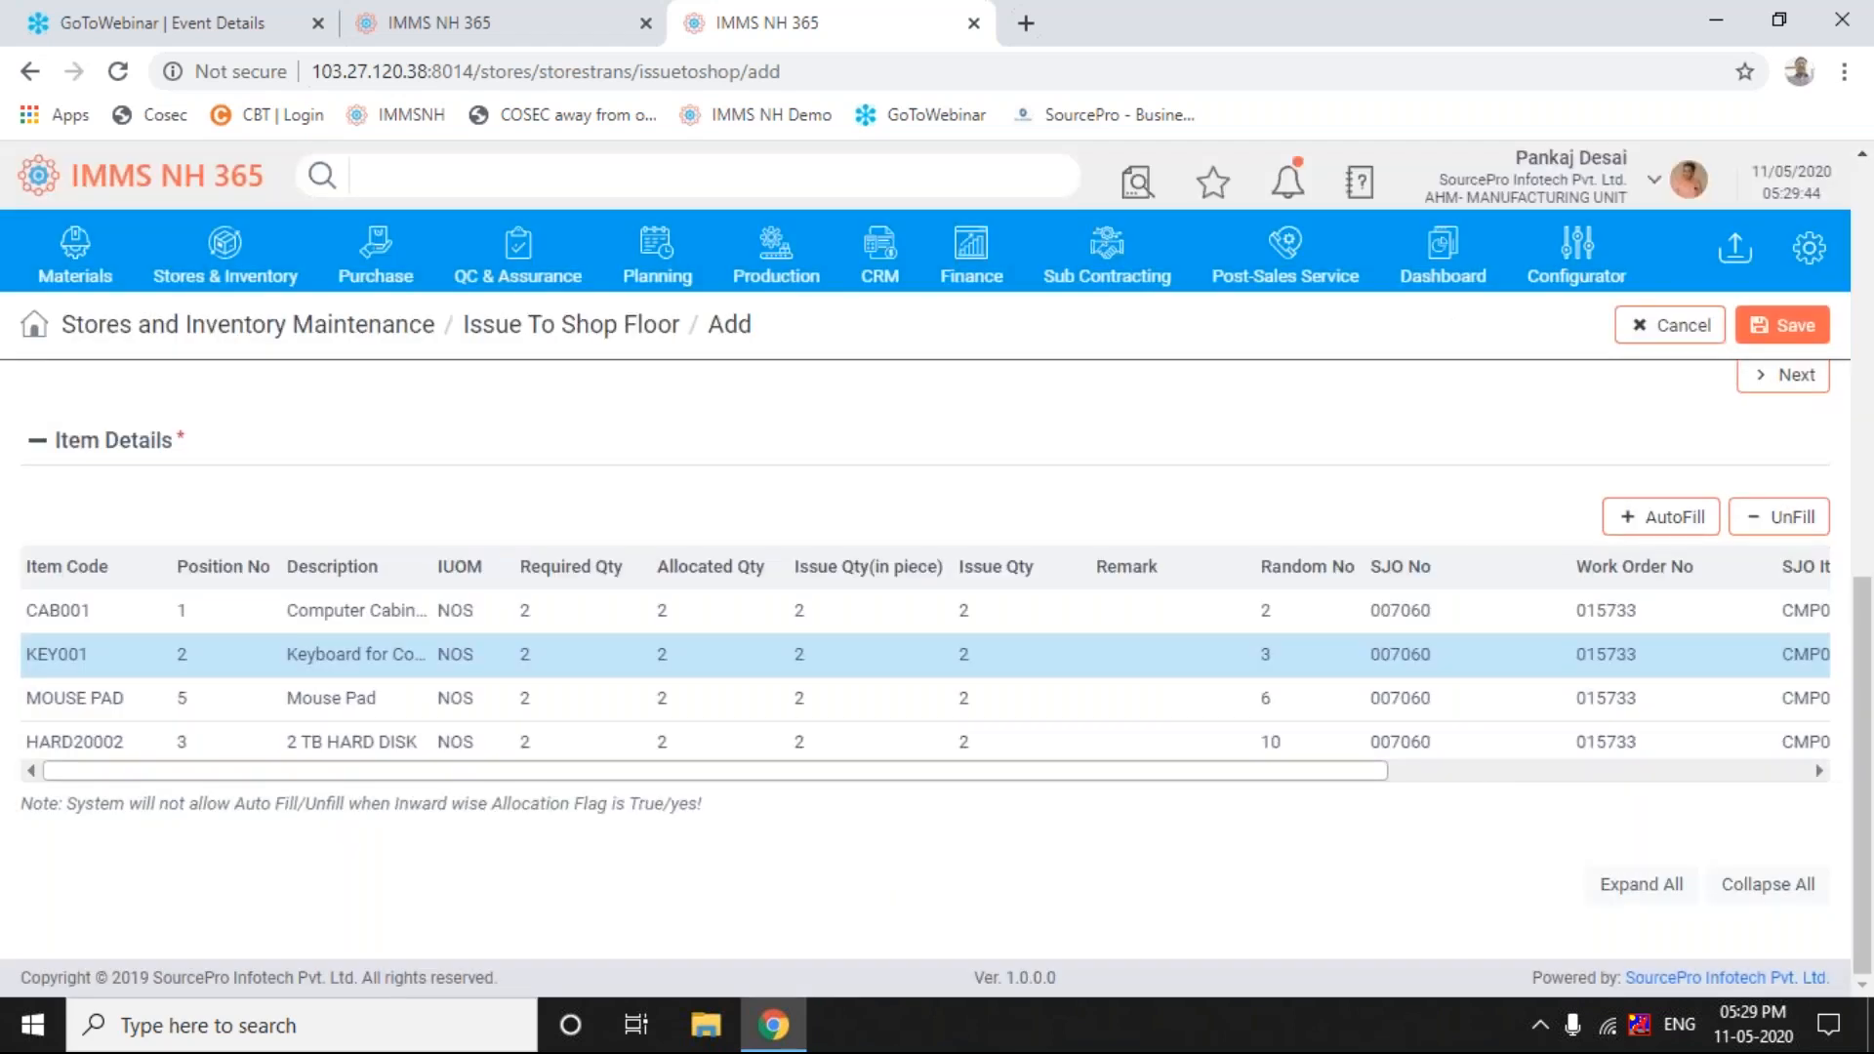
# - Set the issue quantity of the MOUSE PAD item from warehouse GM1 to 1
pyautogui.click(966, 716)
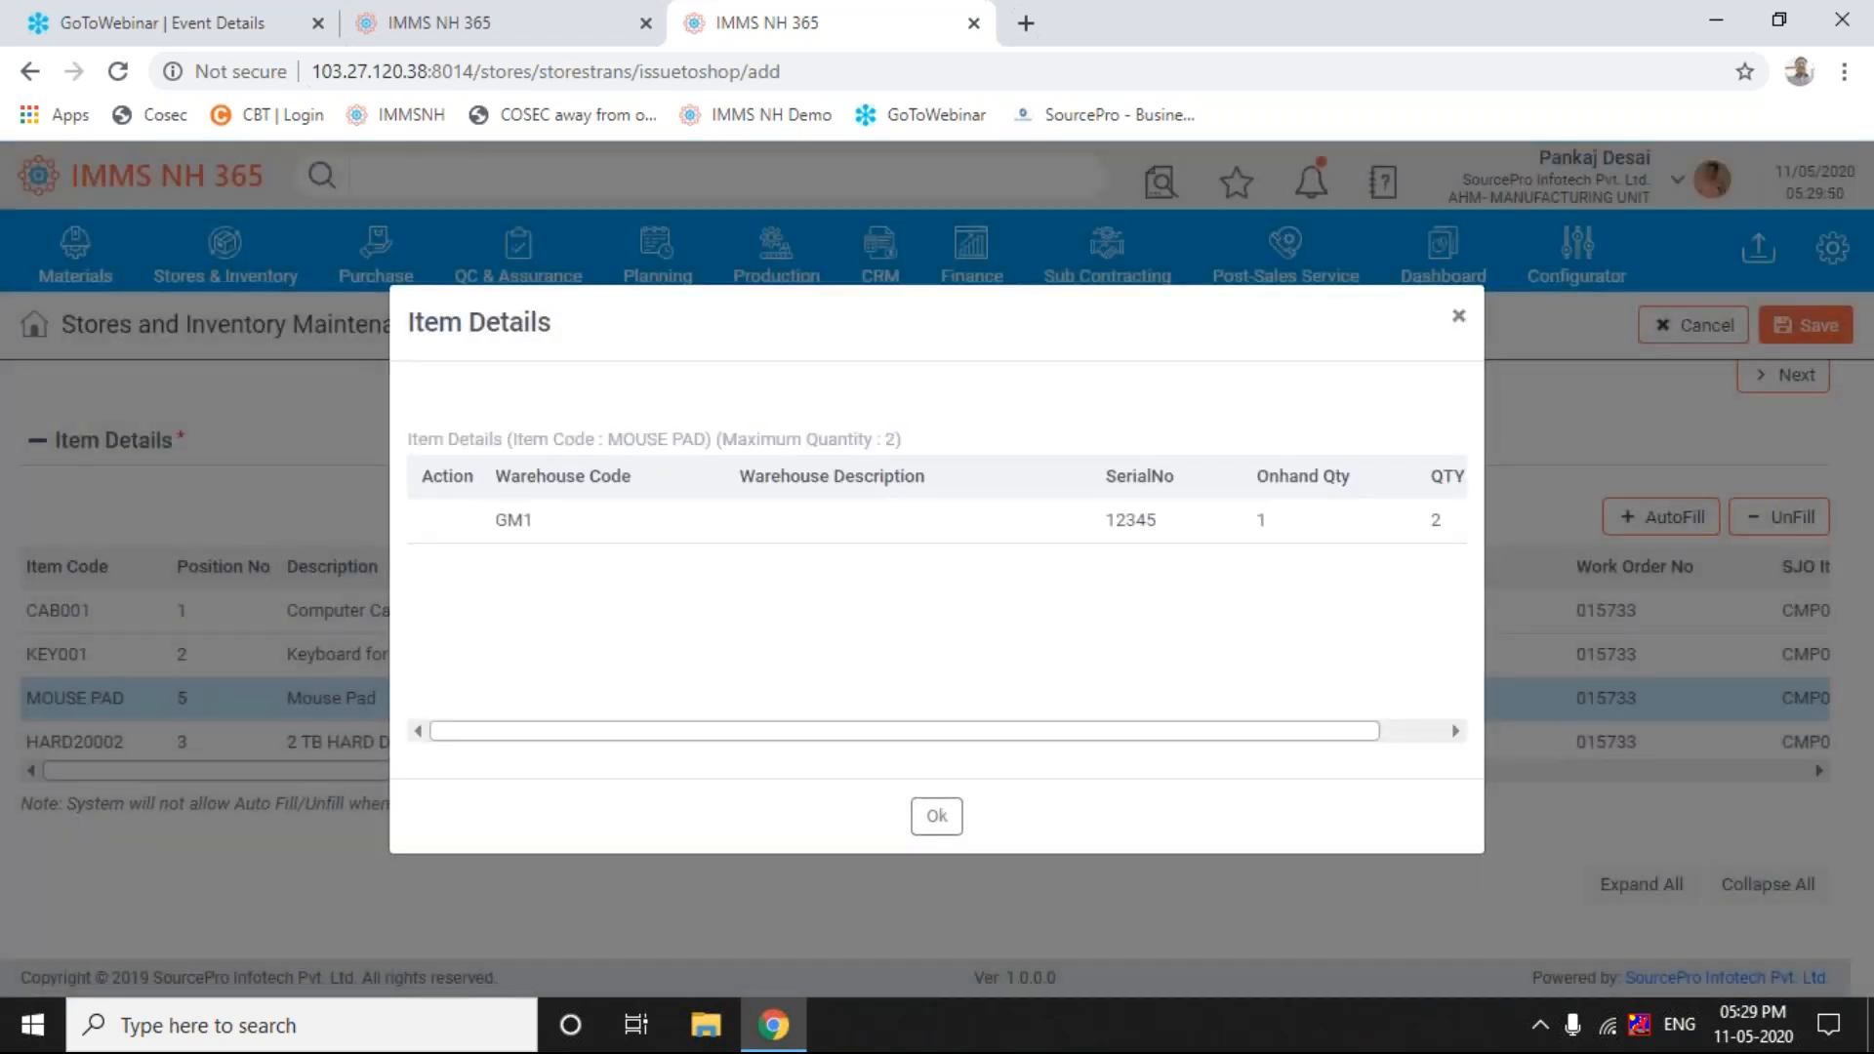
pyautogui.click(1441, 523)
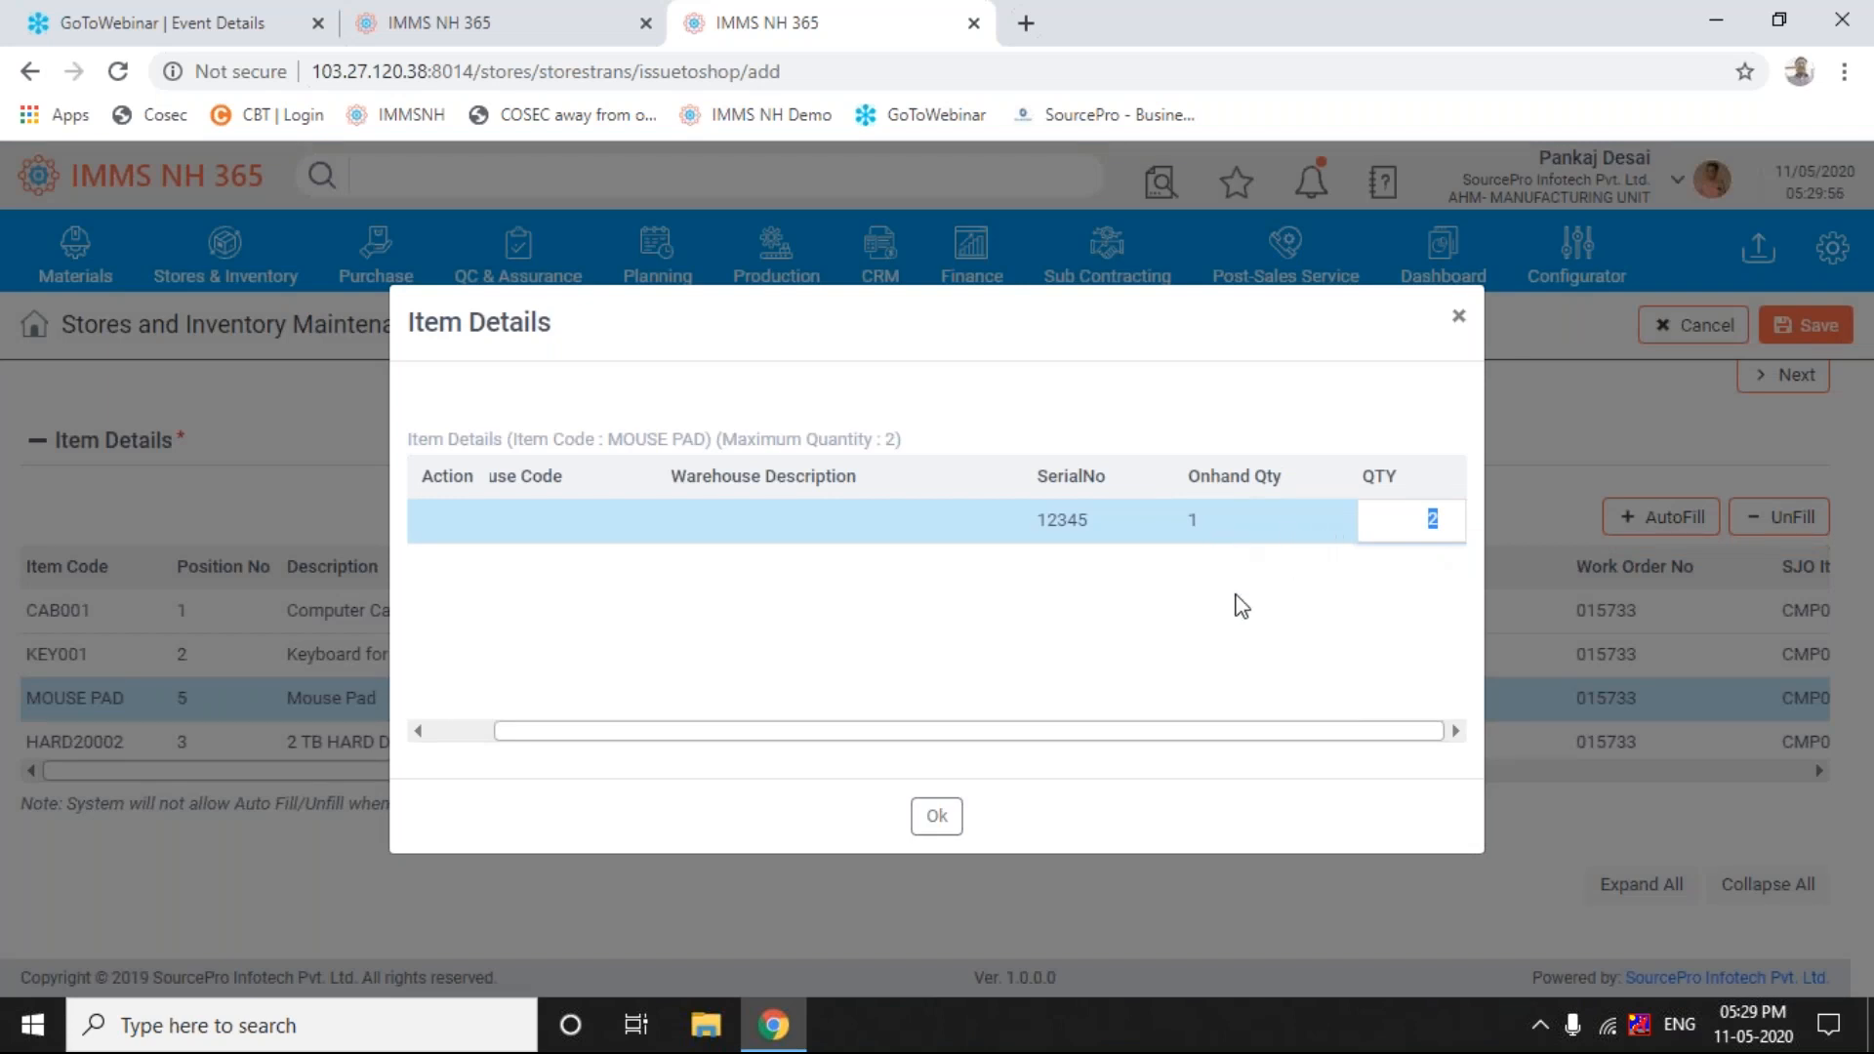
pyautogui.write('1')
pyautogui.press('Return')
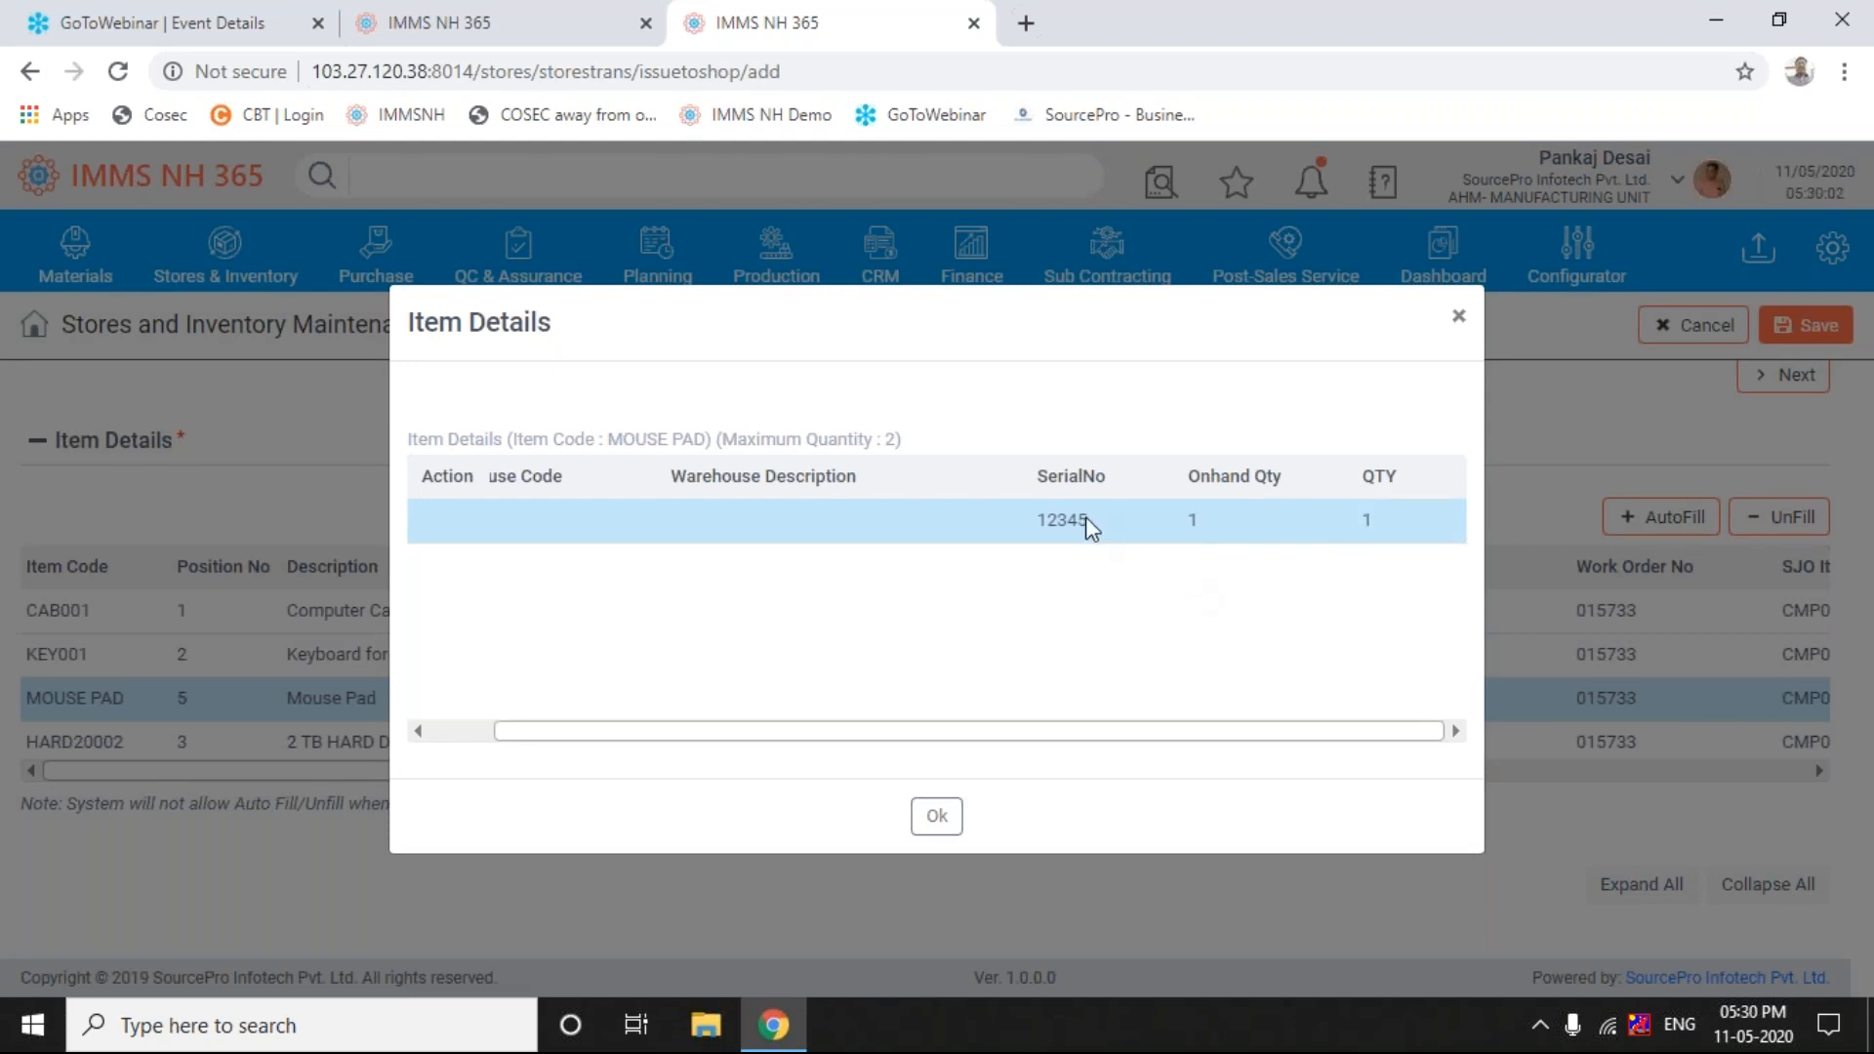
pyautogui.click(937, 815)
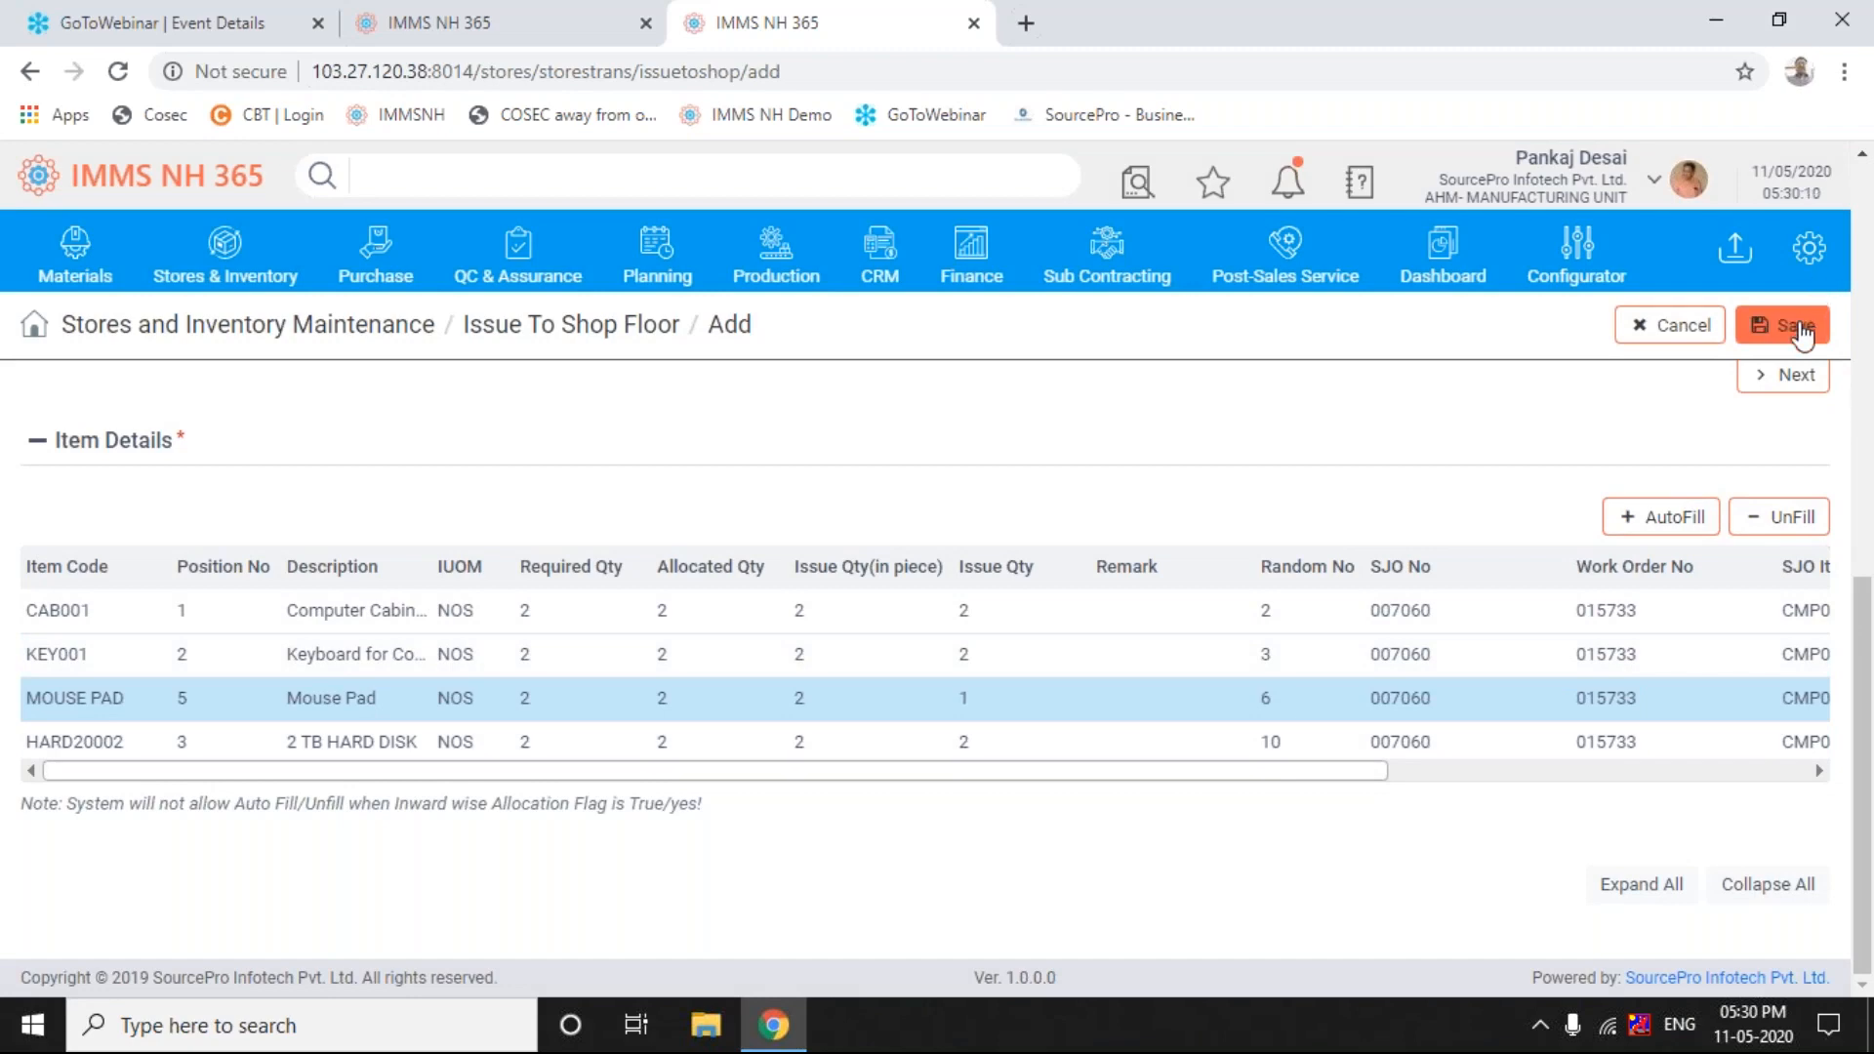
# - Save the shop floor issue and authorize it in the issue list
pyautogui.click(1802, 334)
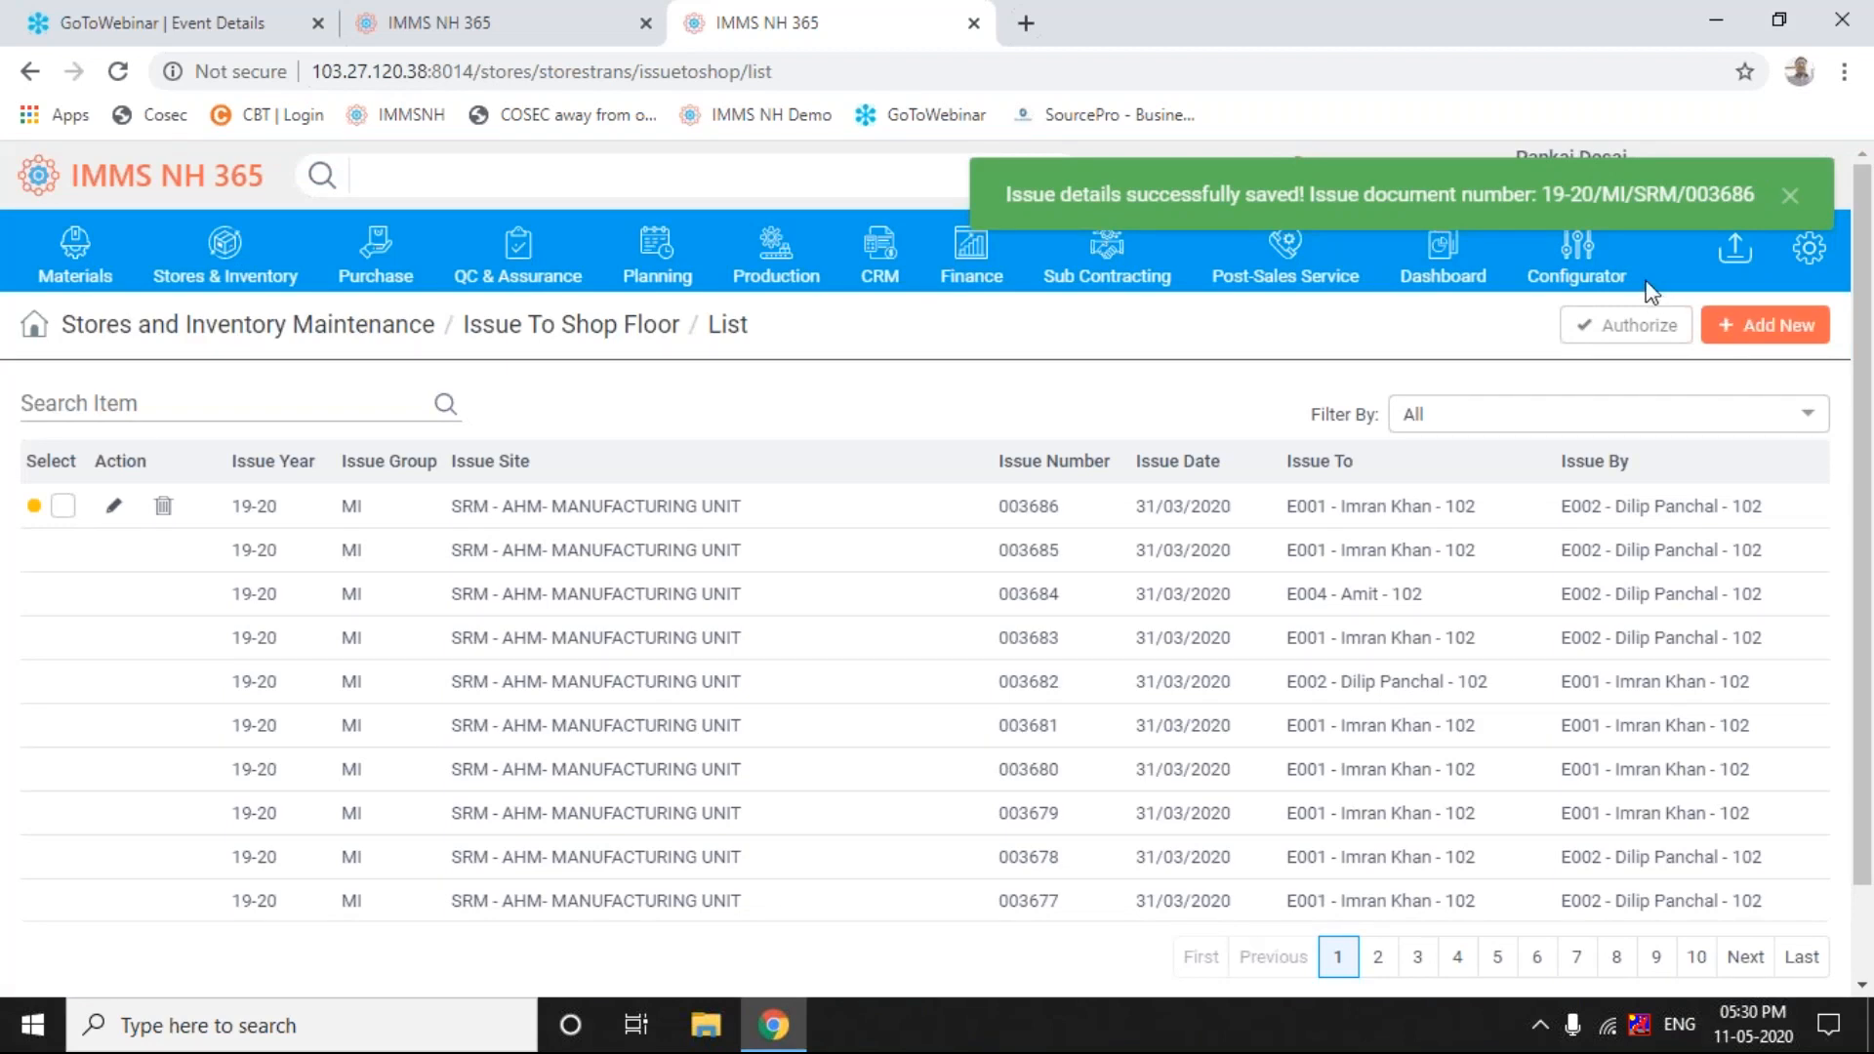
pyautogui.click(1790, 201)
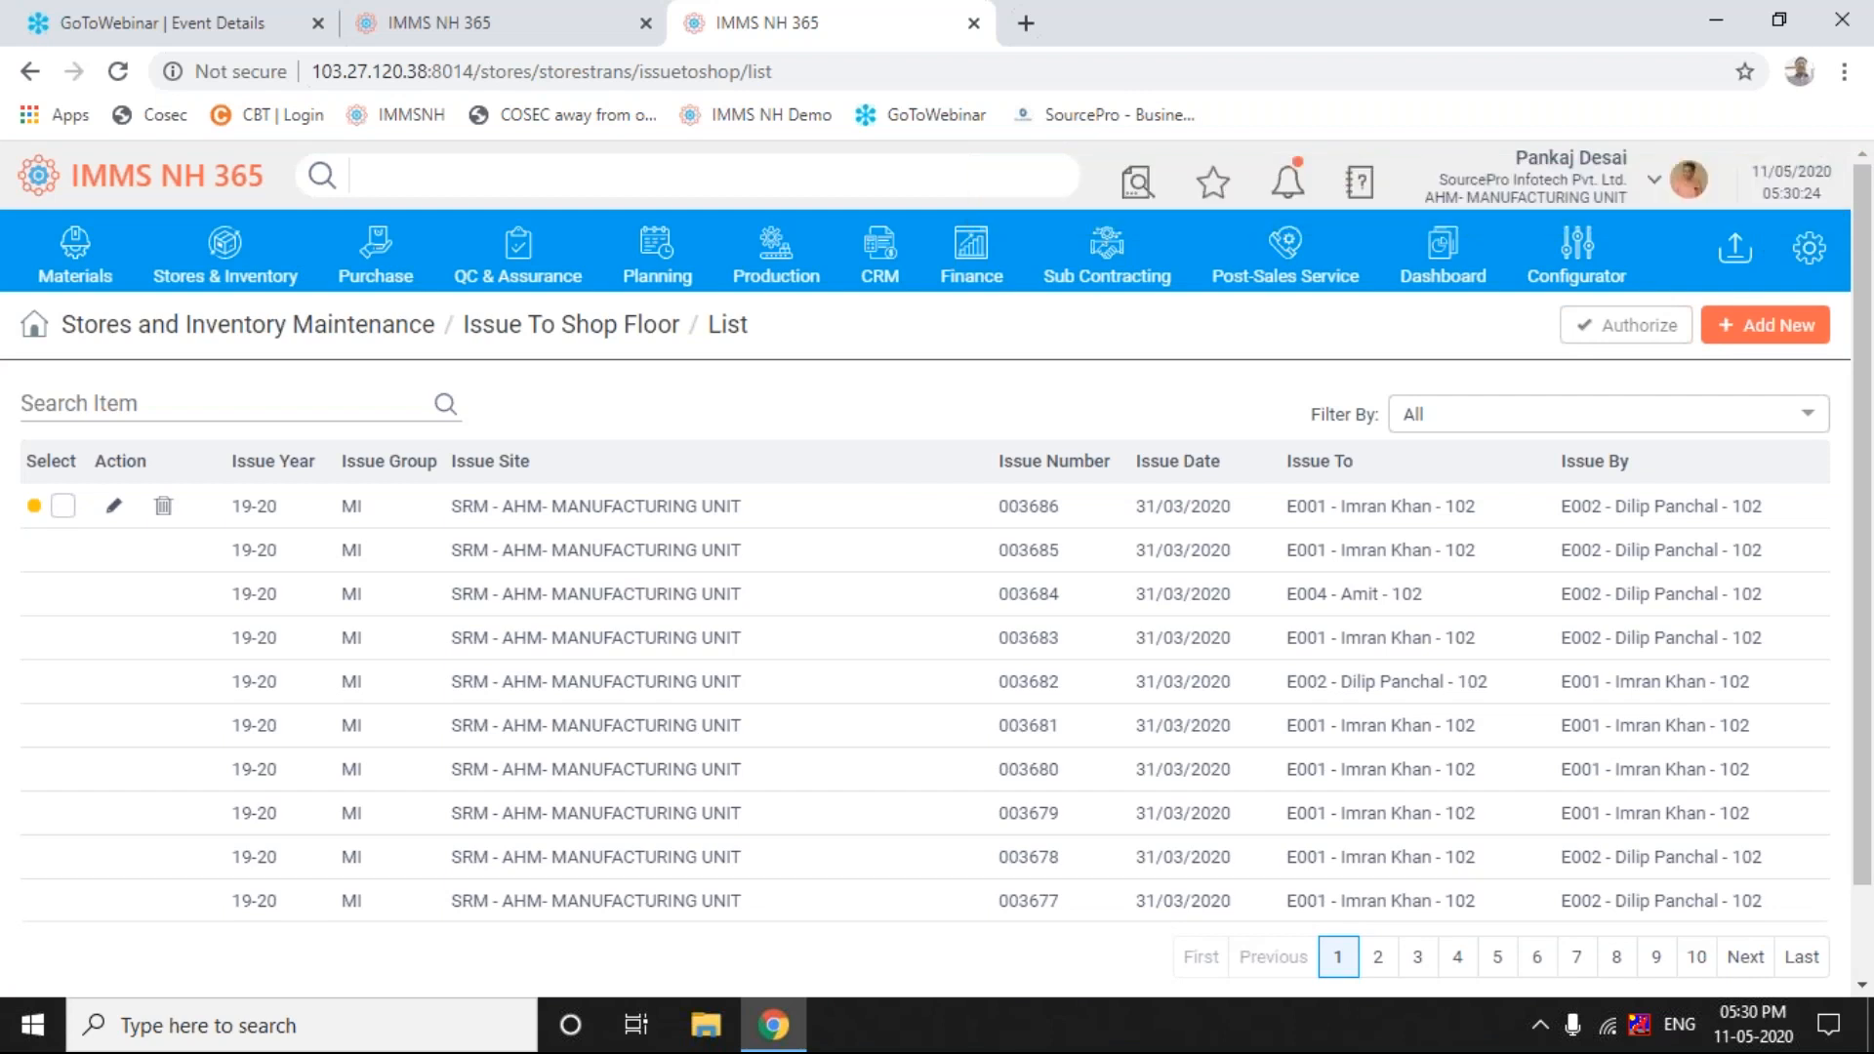
pyautogui.click(62, 507)
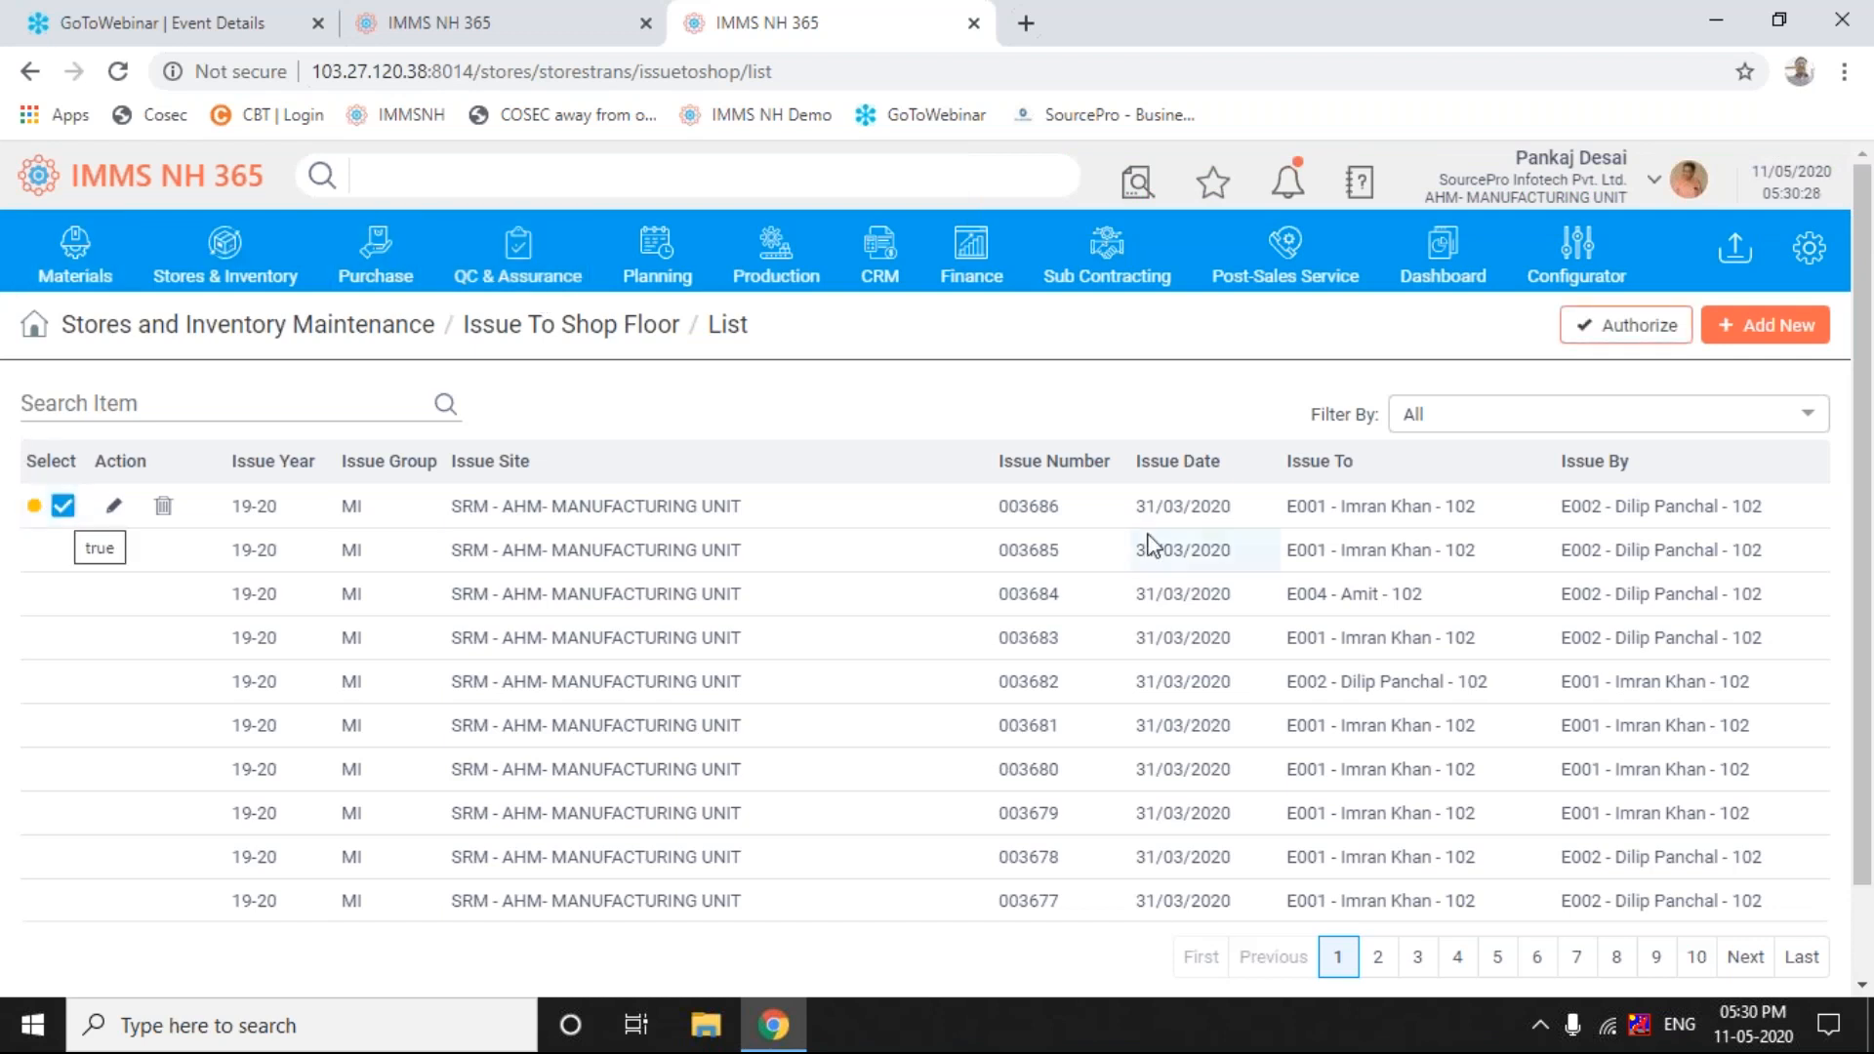
pyautogui.click(1632, 332)
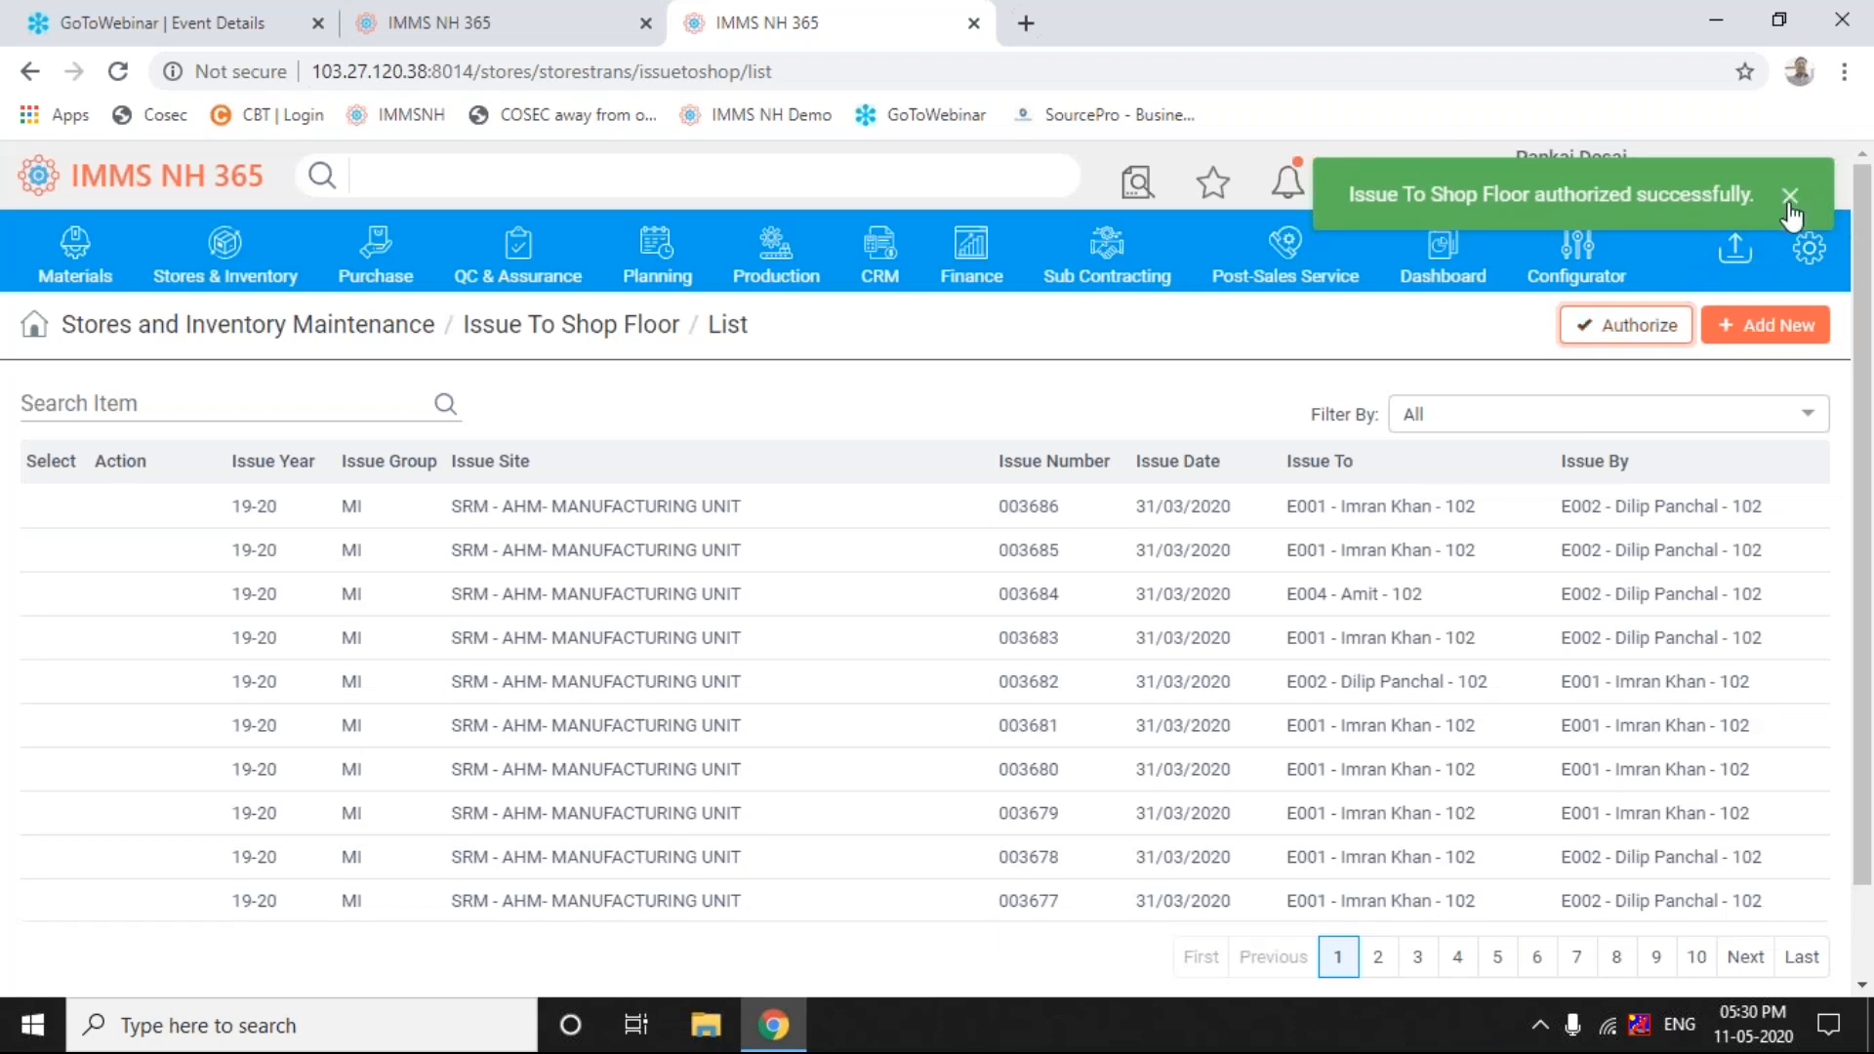
pyautogui.click(1790, 200)
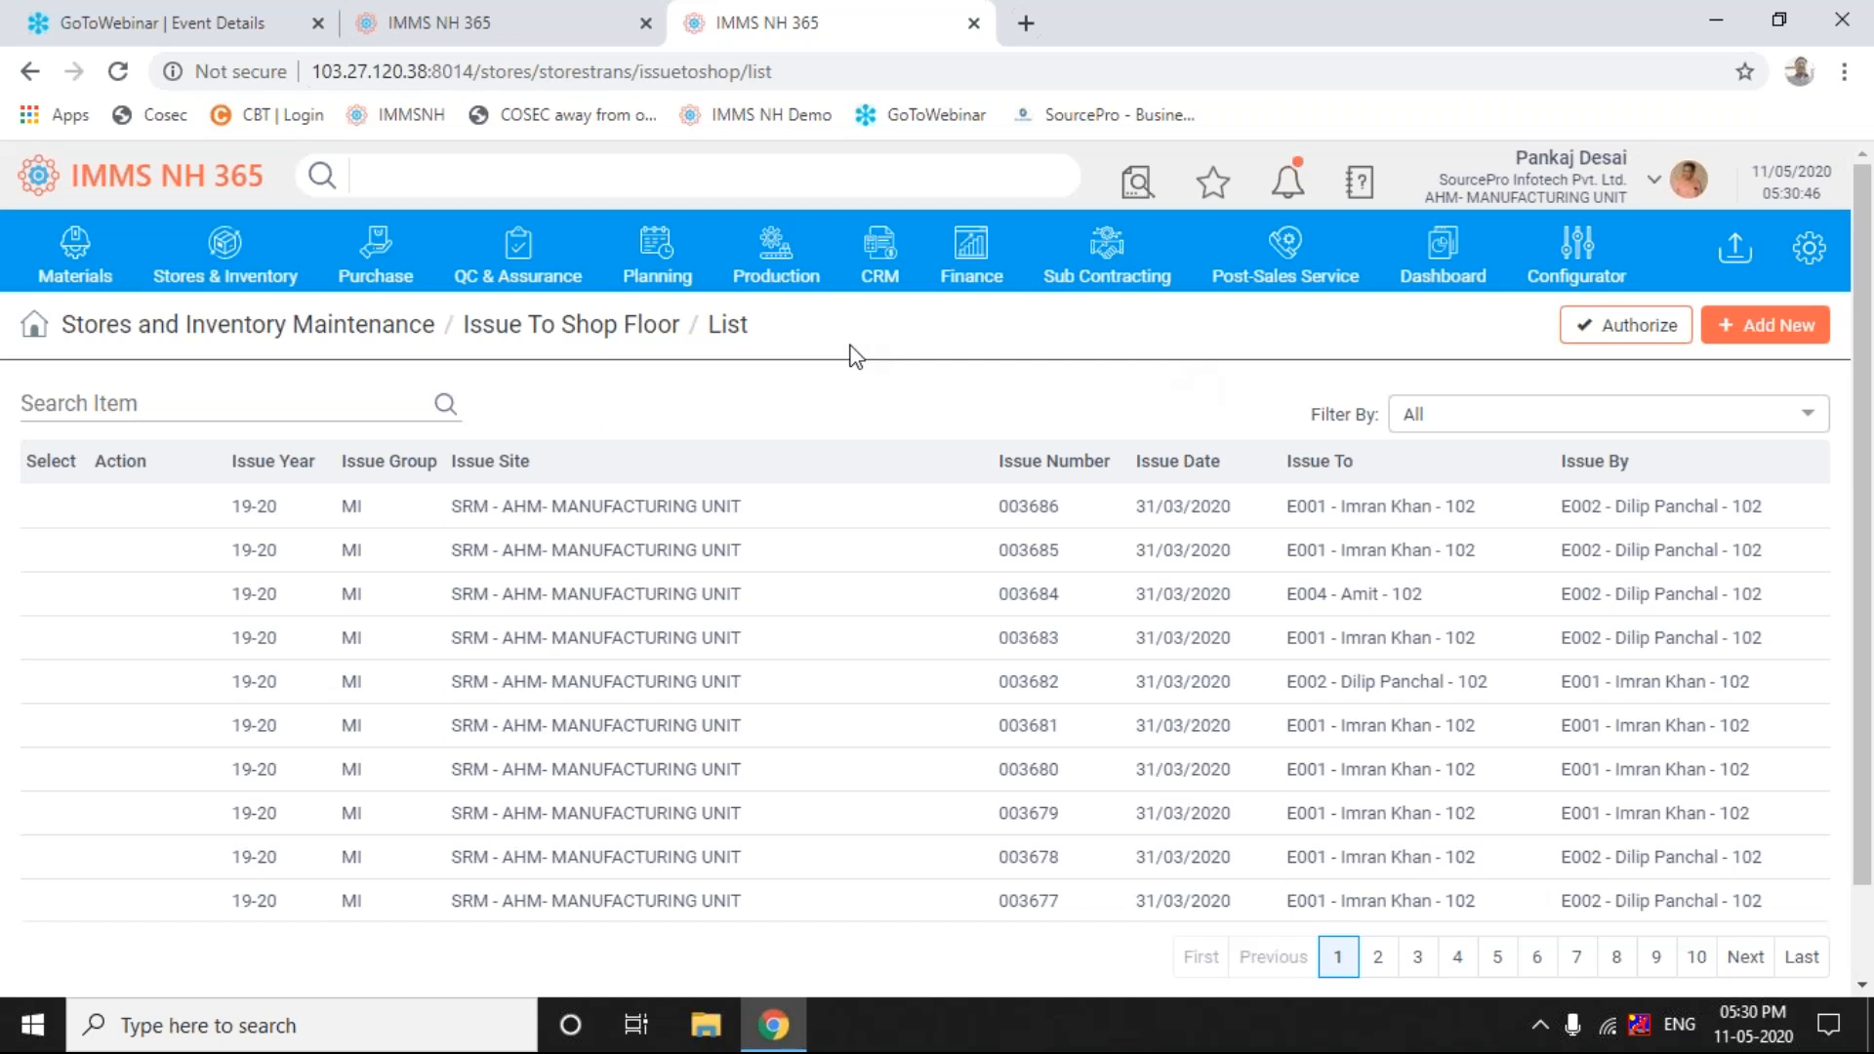
# - Open Labour Production Entry under the Production module's Labour Production Functions and start a new entry
pyautogui.click(778, 257)
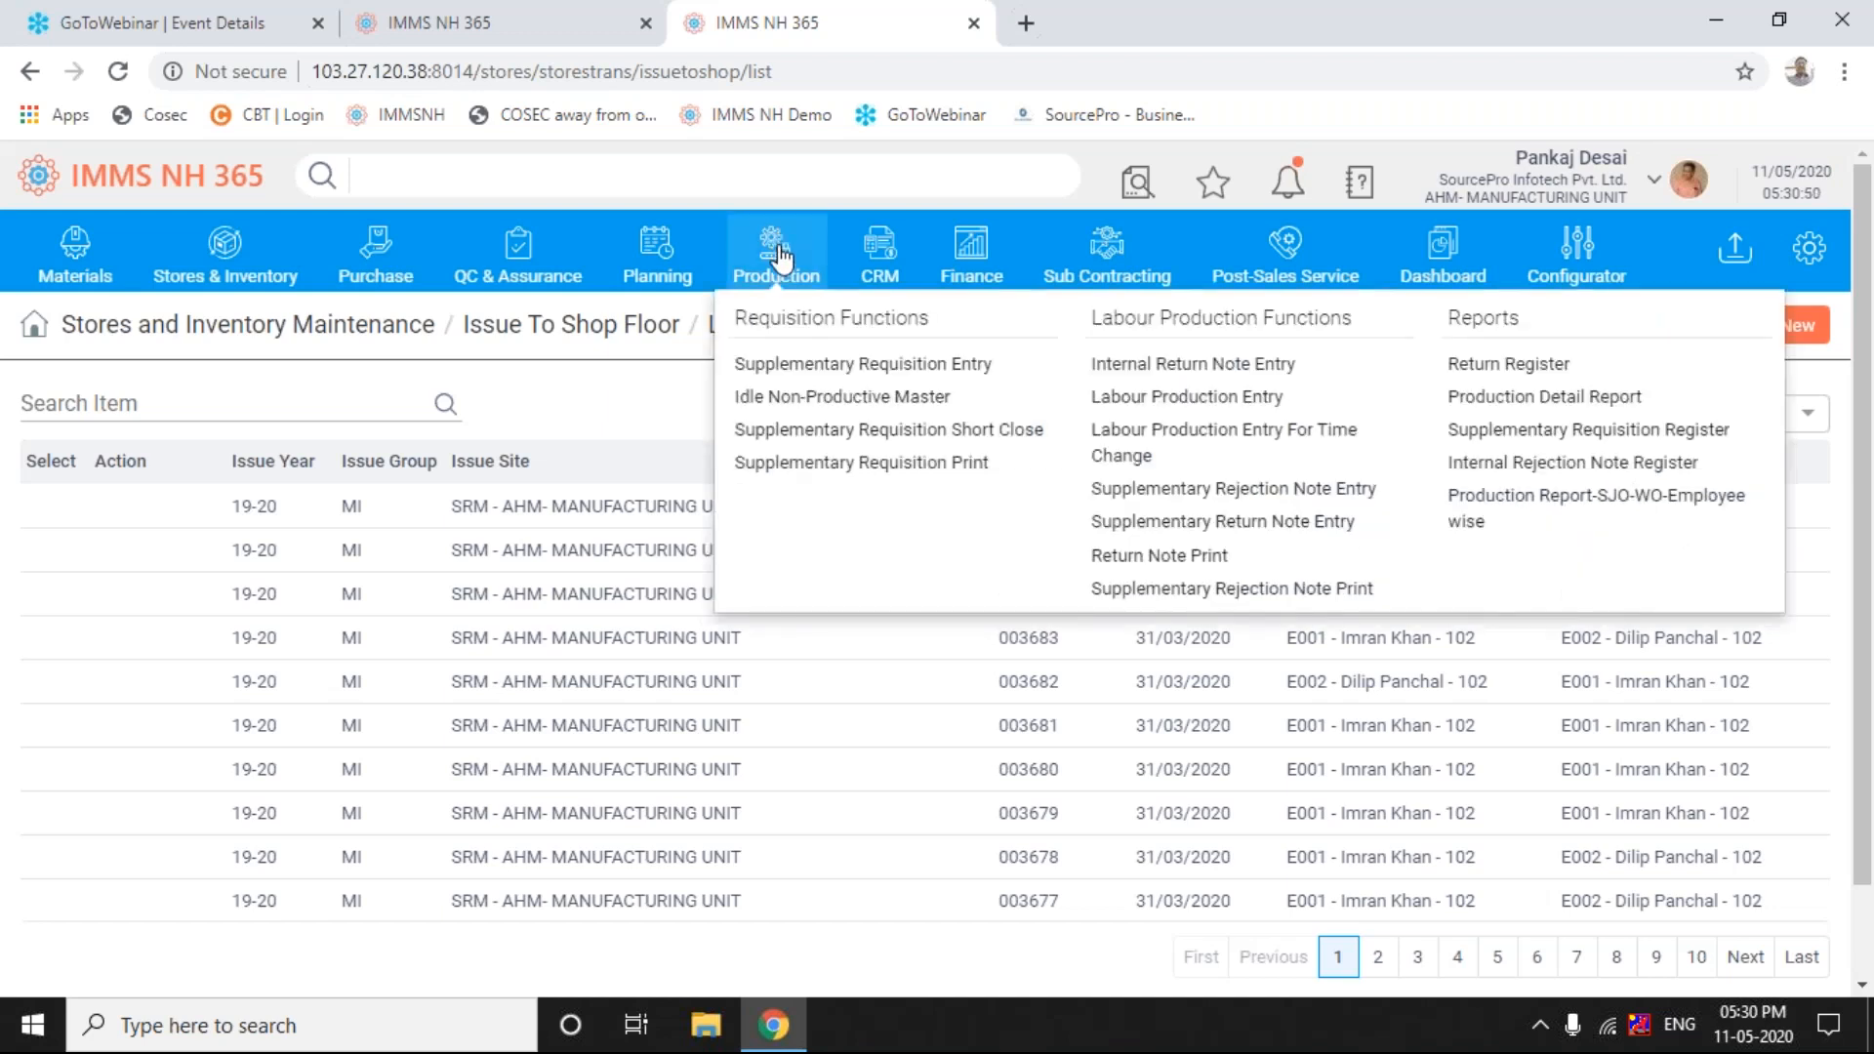
pyautogui.click(1159, 400)
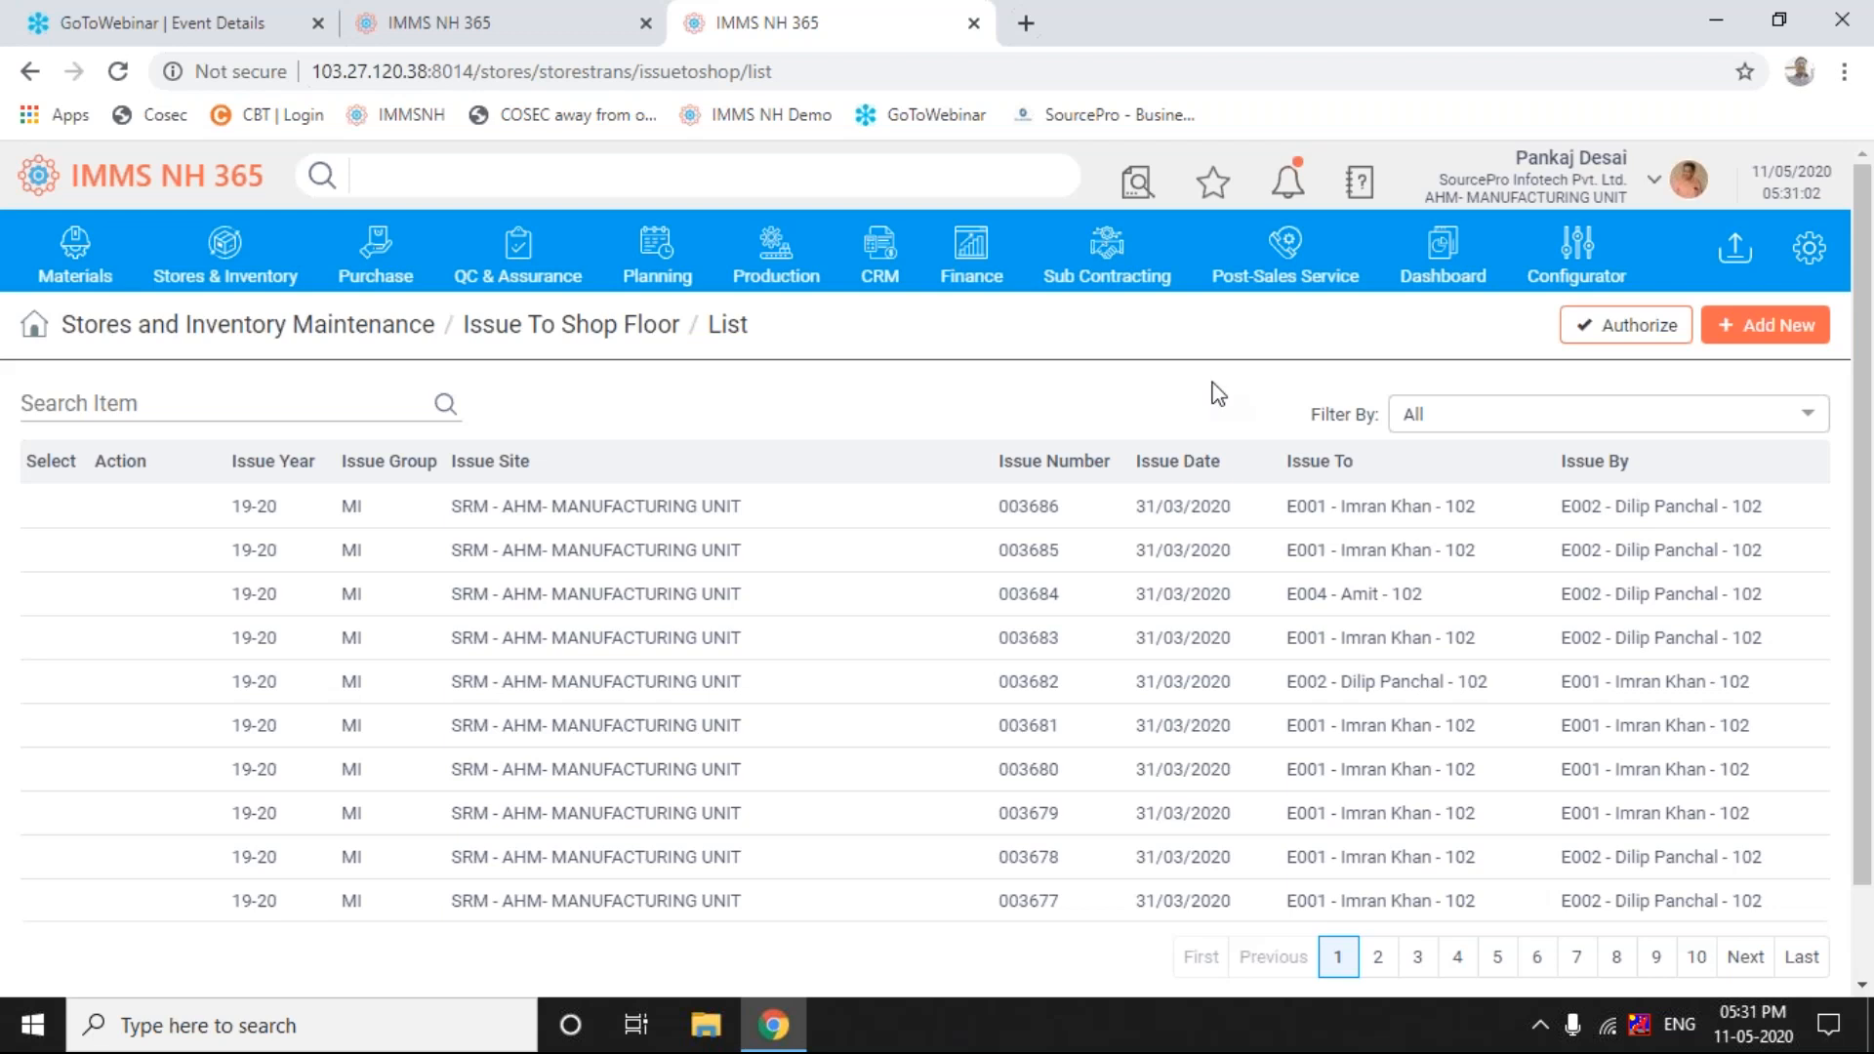
pyautogui.click(720, 242)
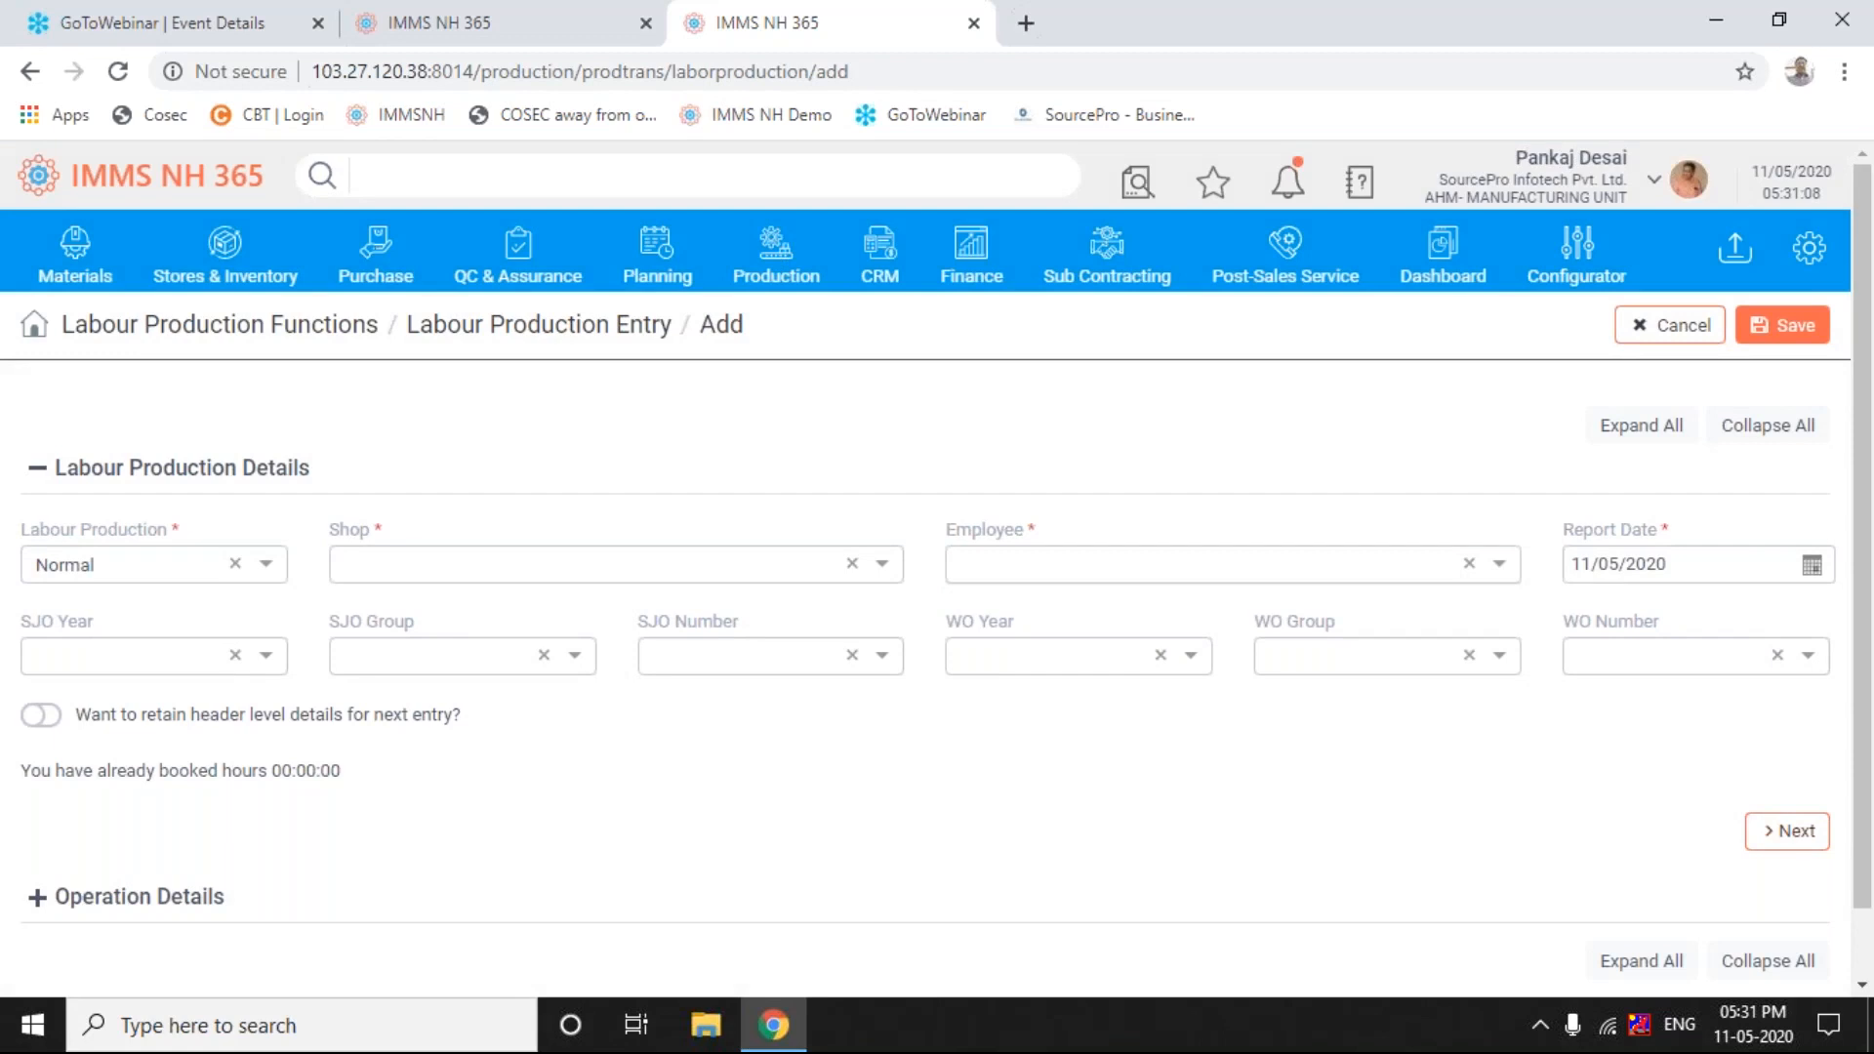
# - Set the labour production type to Normal and the shop to ASY - ASSEMBLY, and select the employee for the entry
pyautogui.click(885, 566)
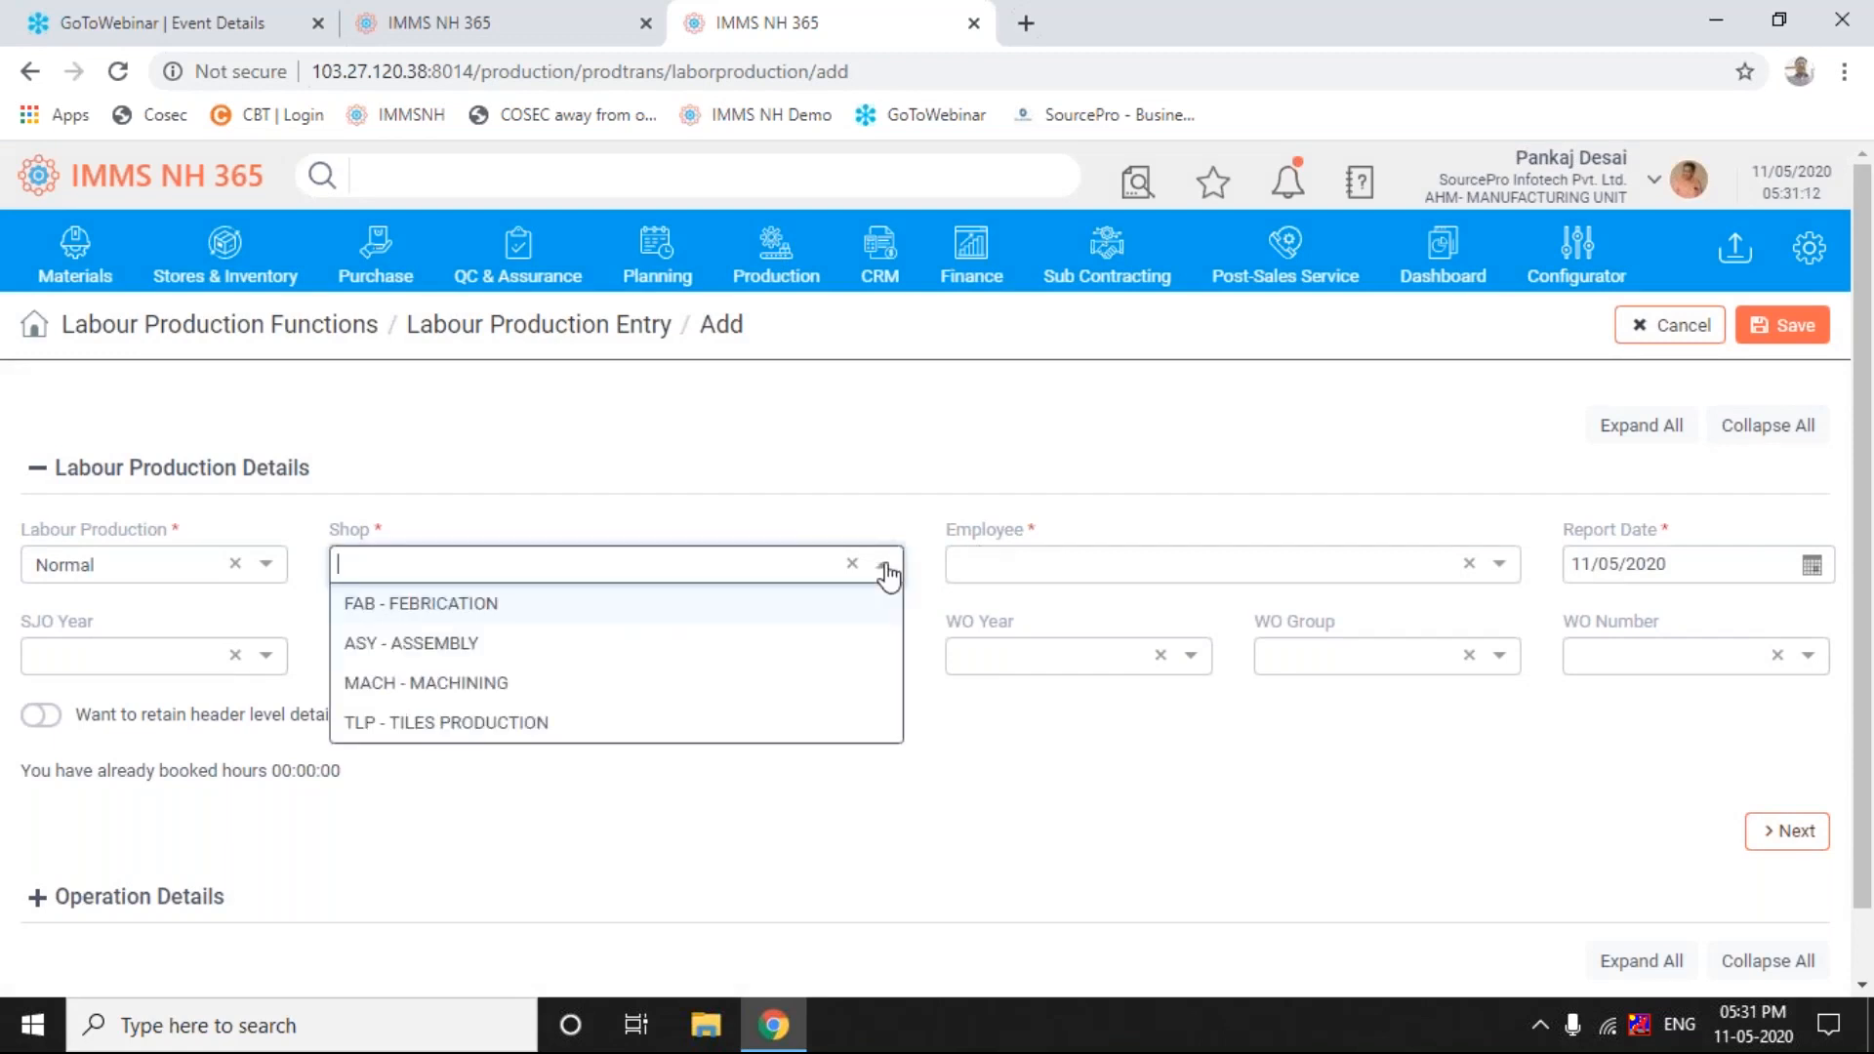
pyautogui.click(198, 579)
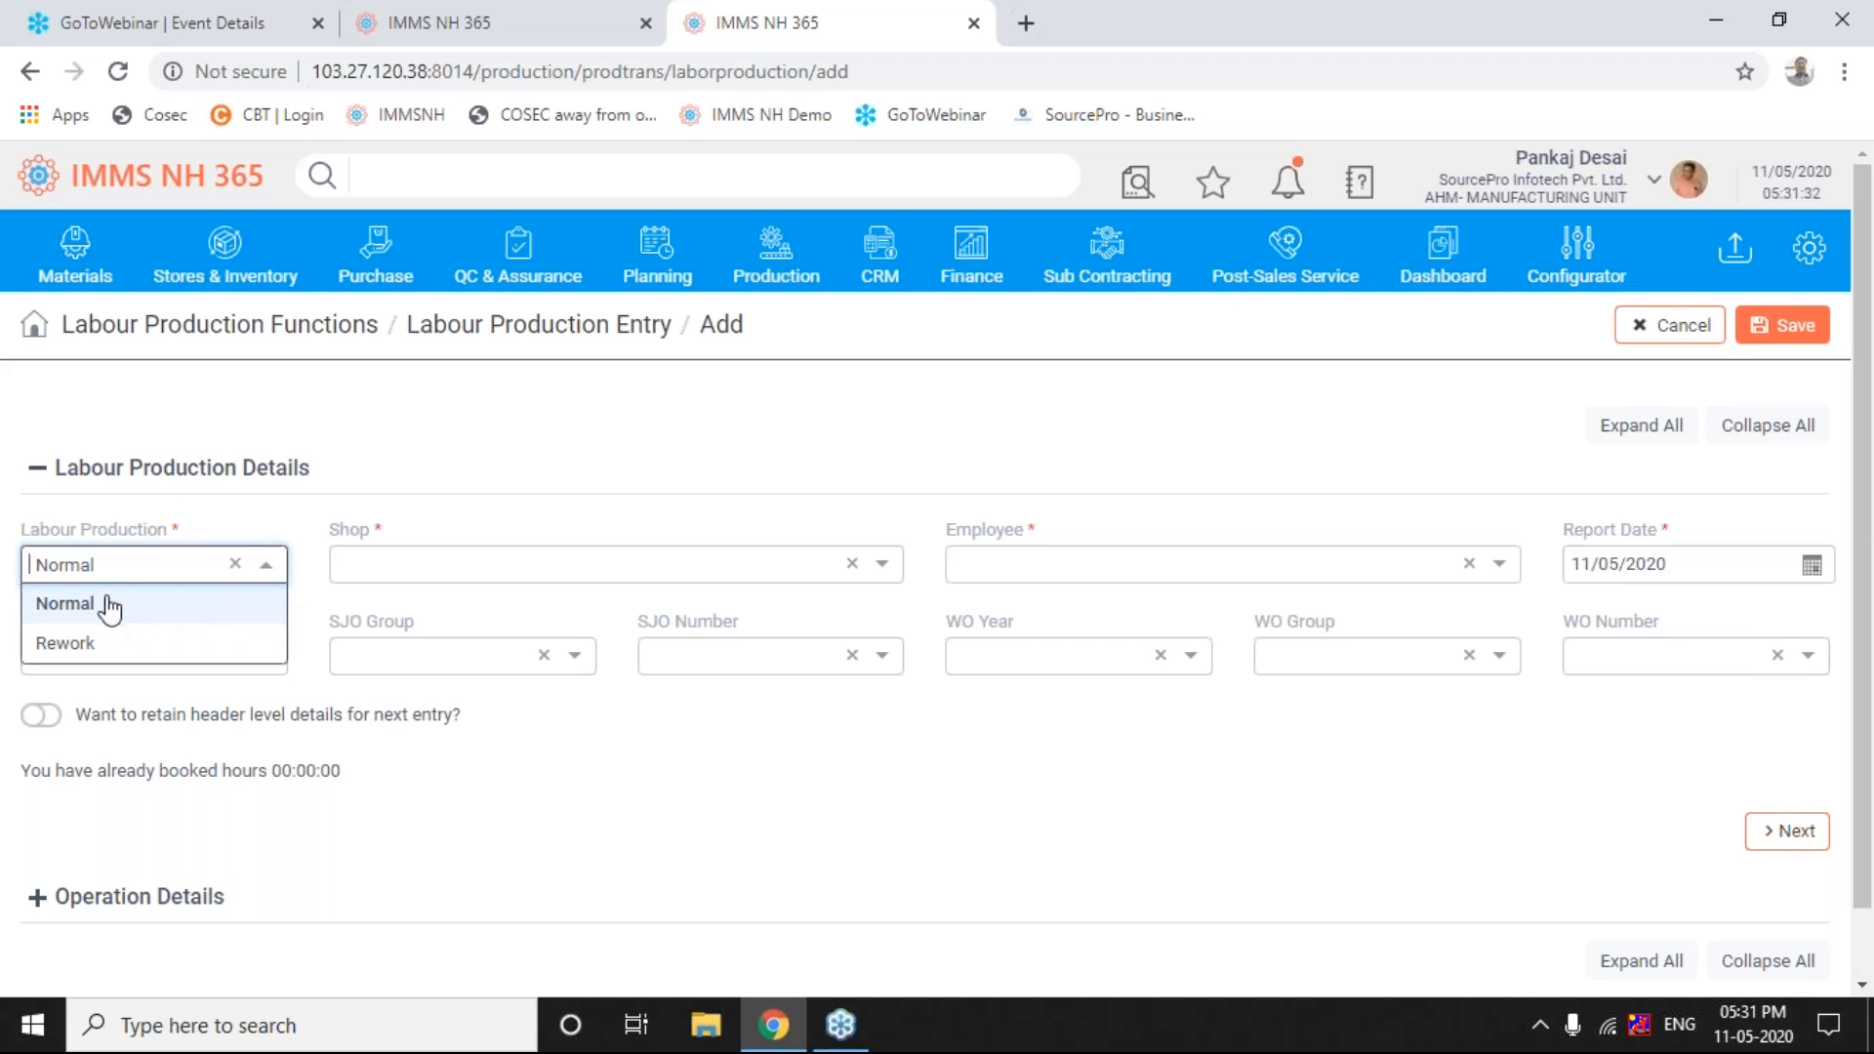
pyautogui.click(190, 620)
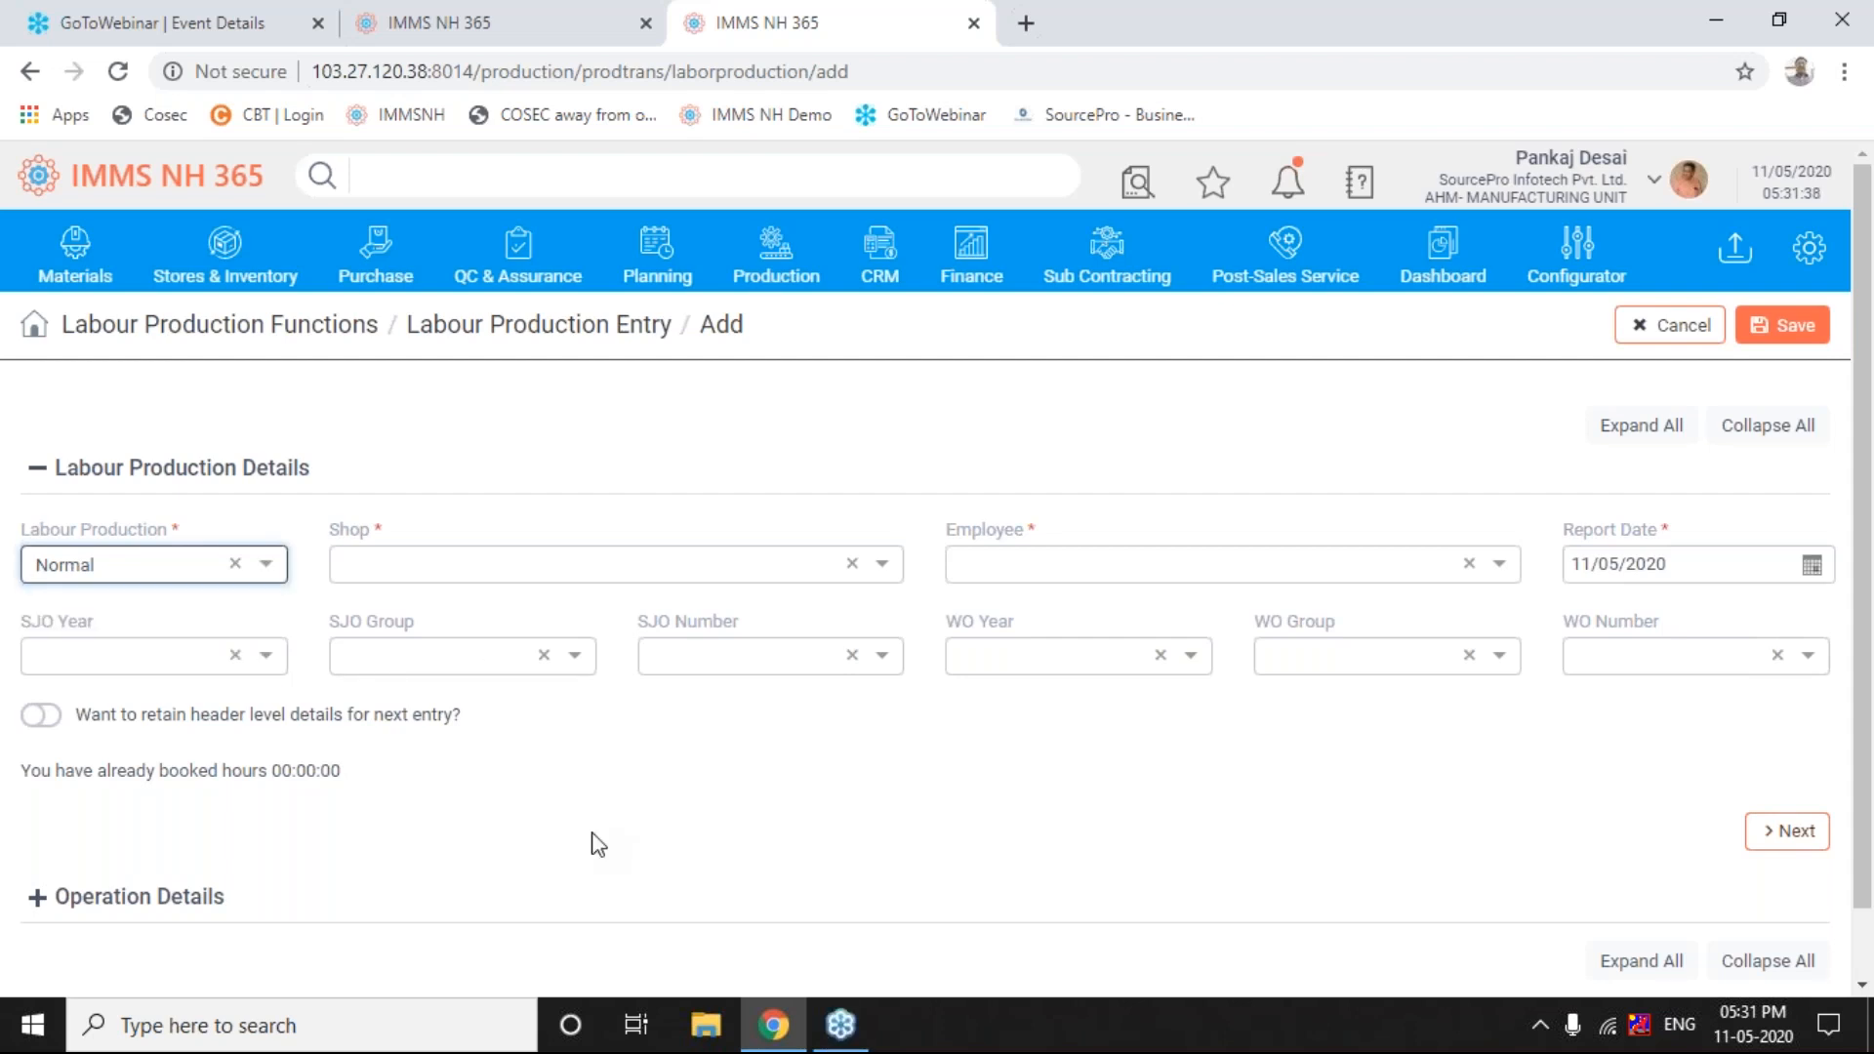
pyautogui.click(881, 566)
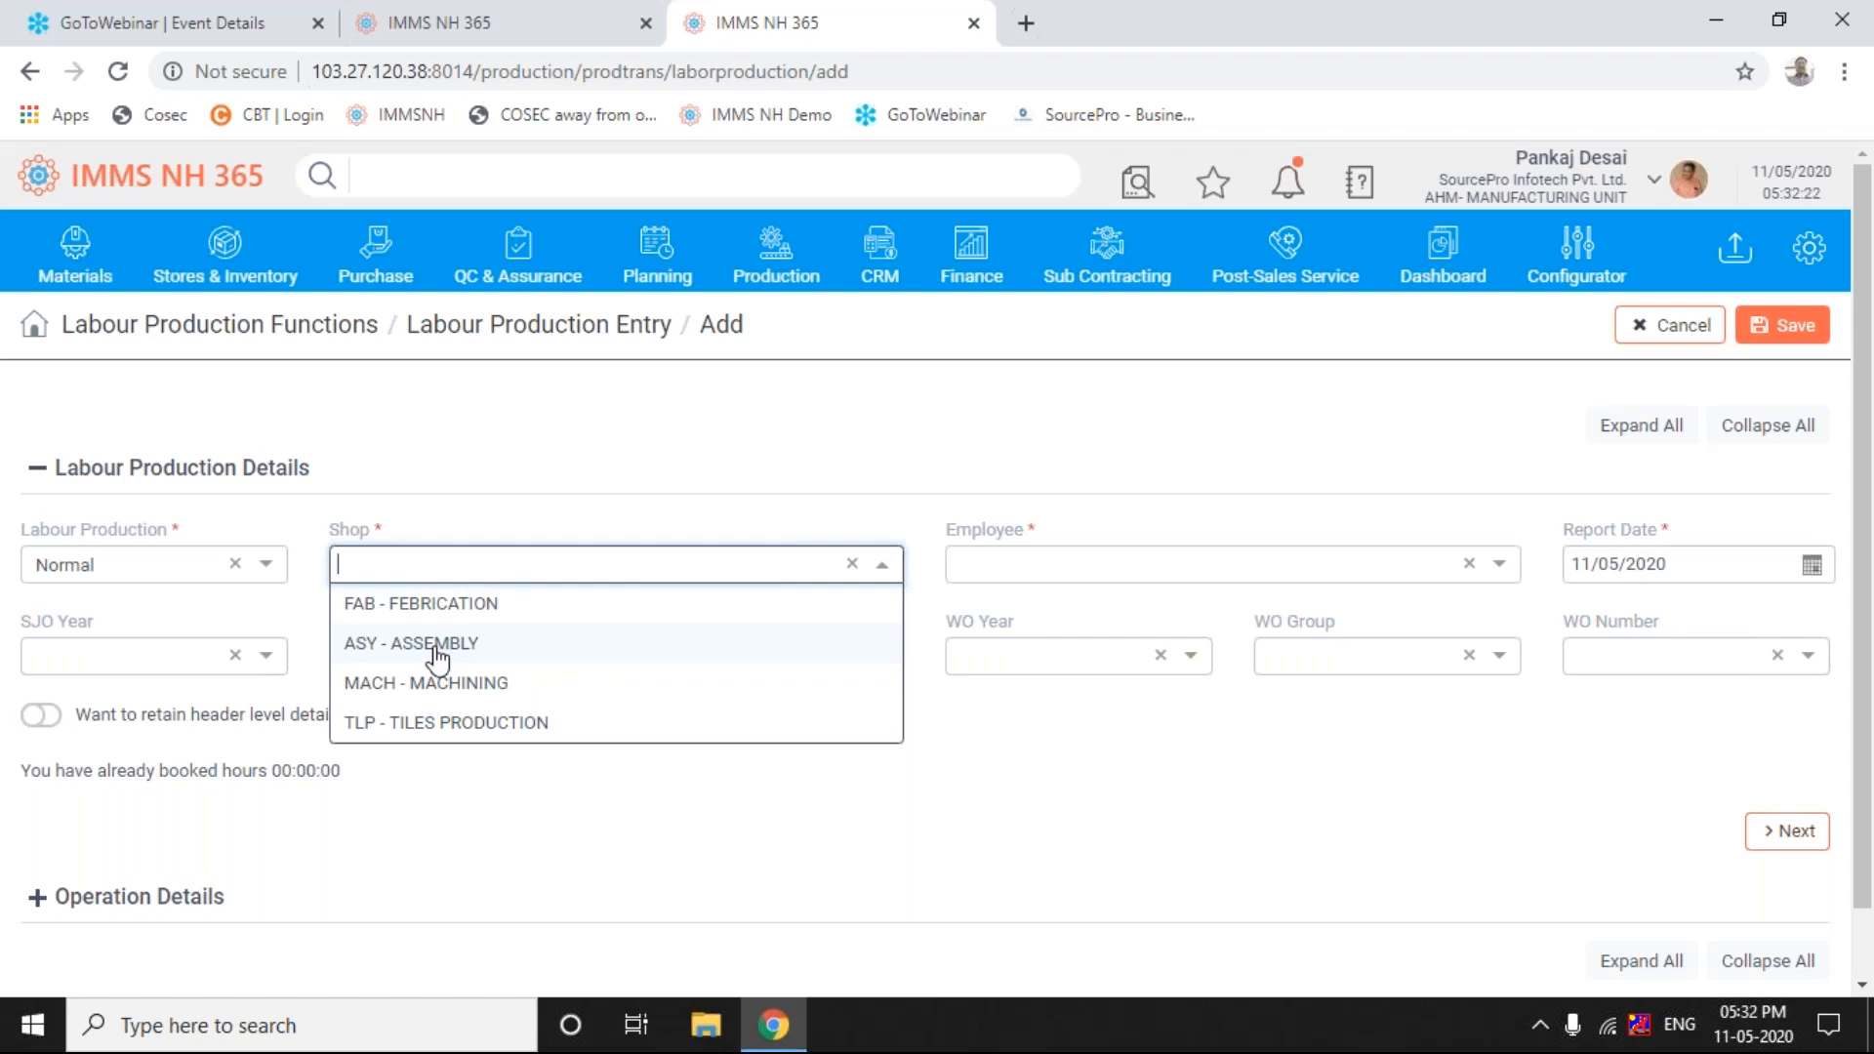
pyautogui.click(436, 652)
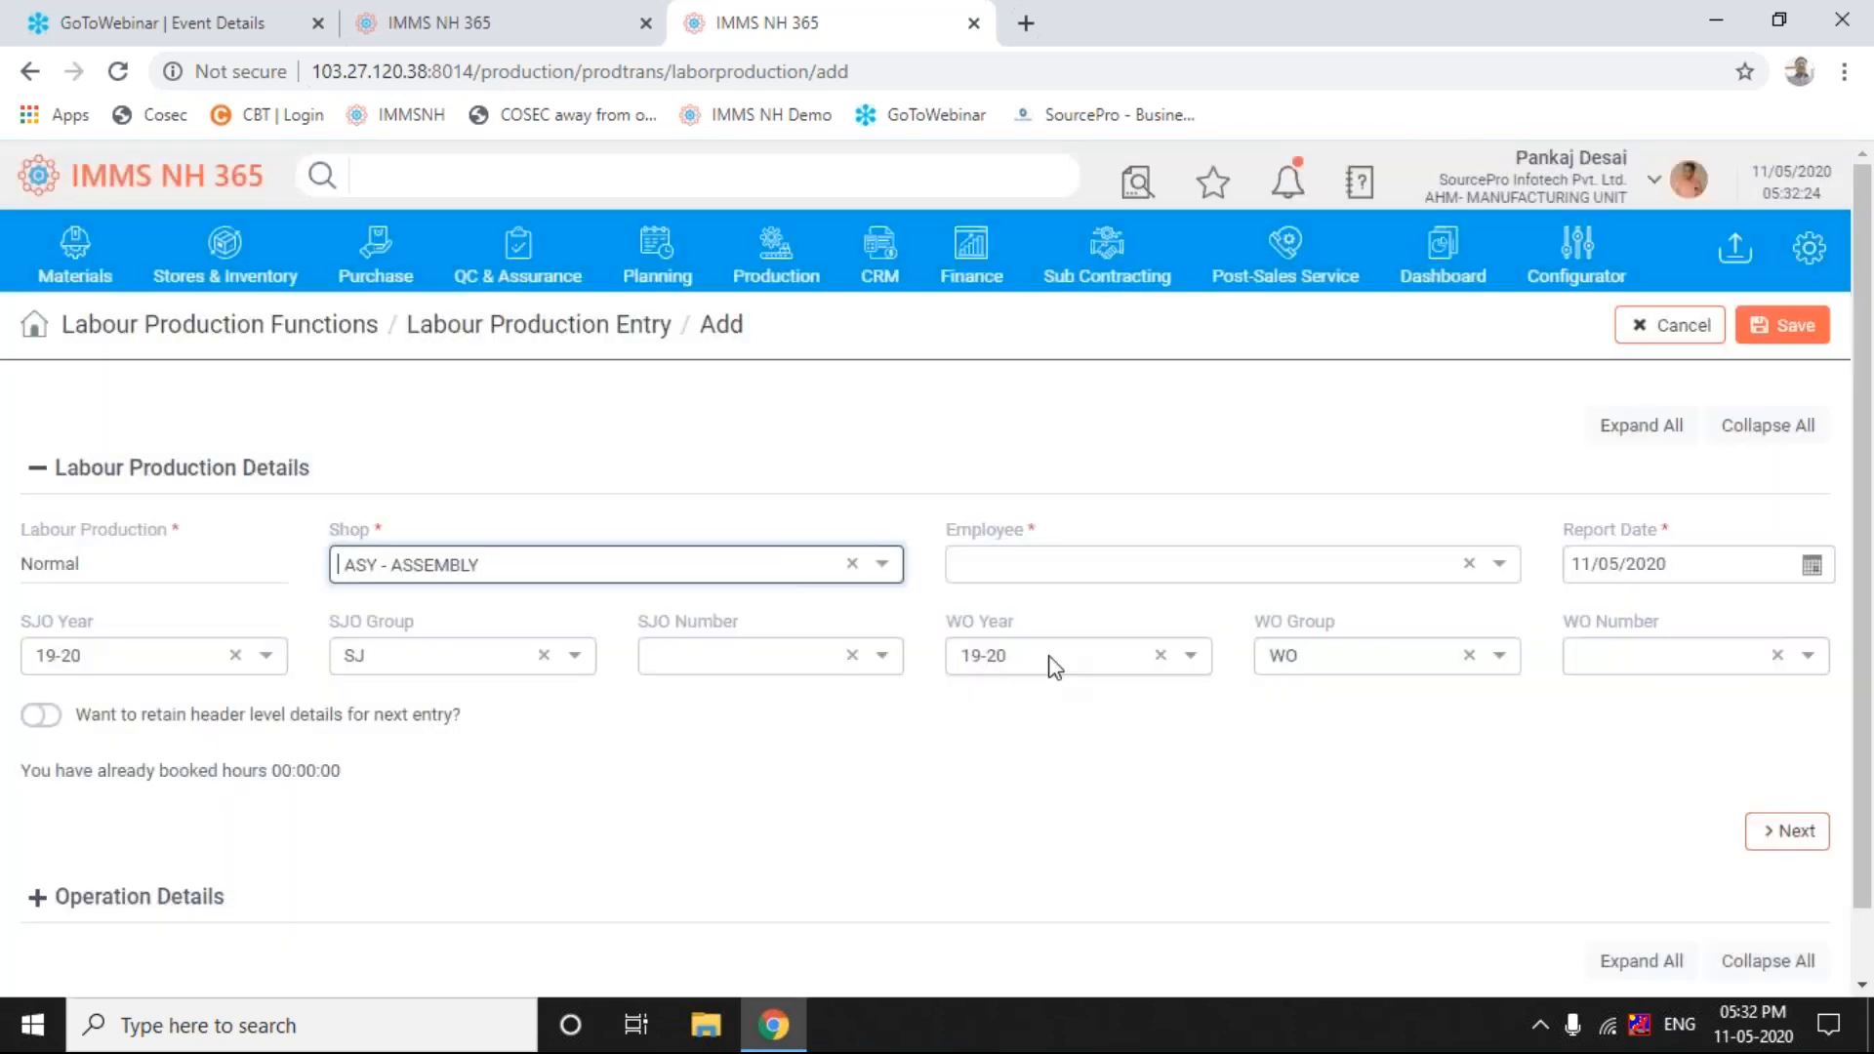
pyautogui.click(1499, 564)
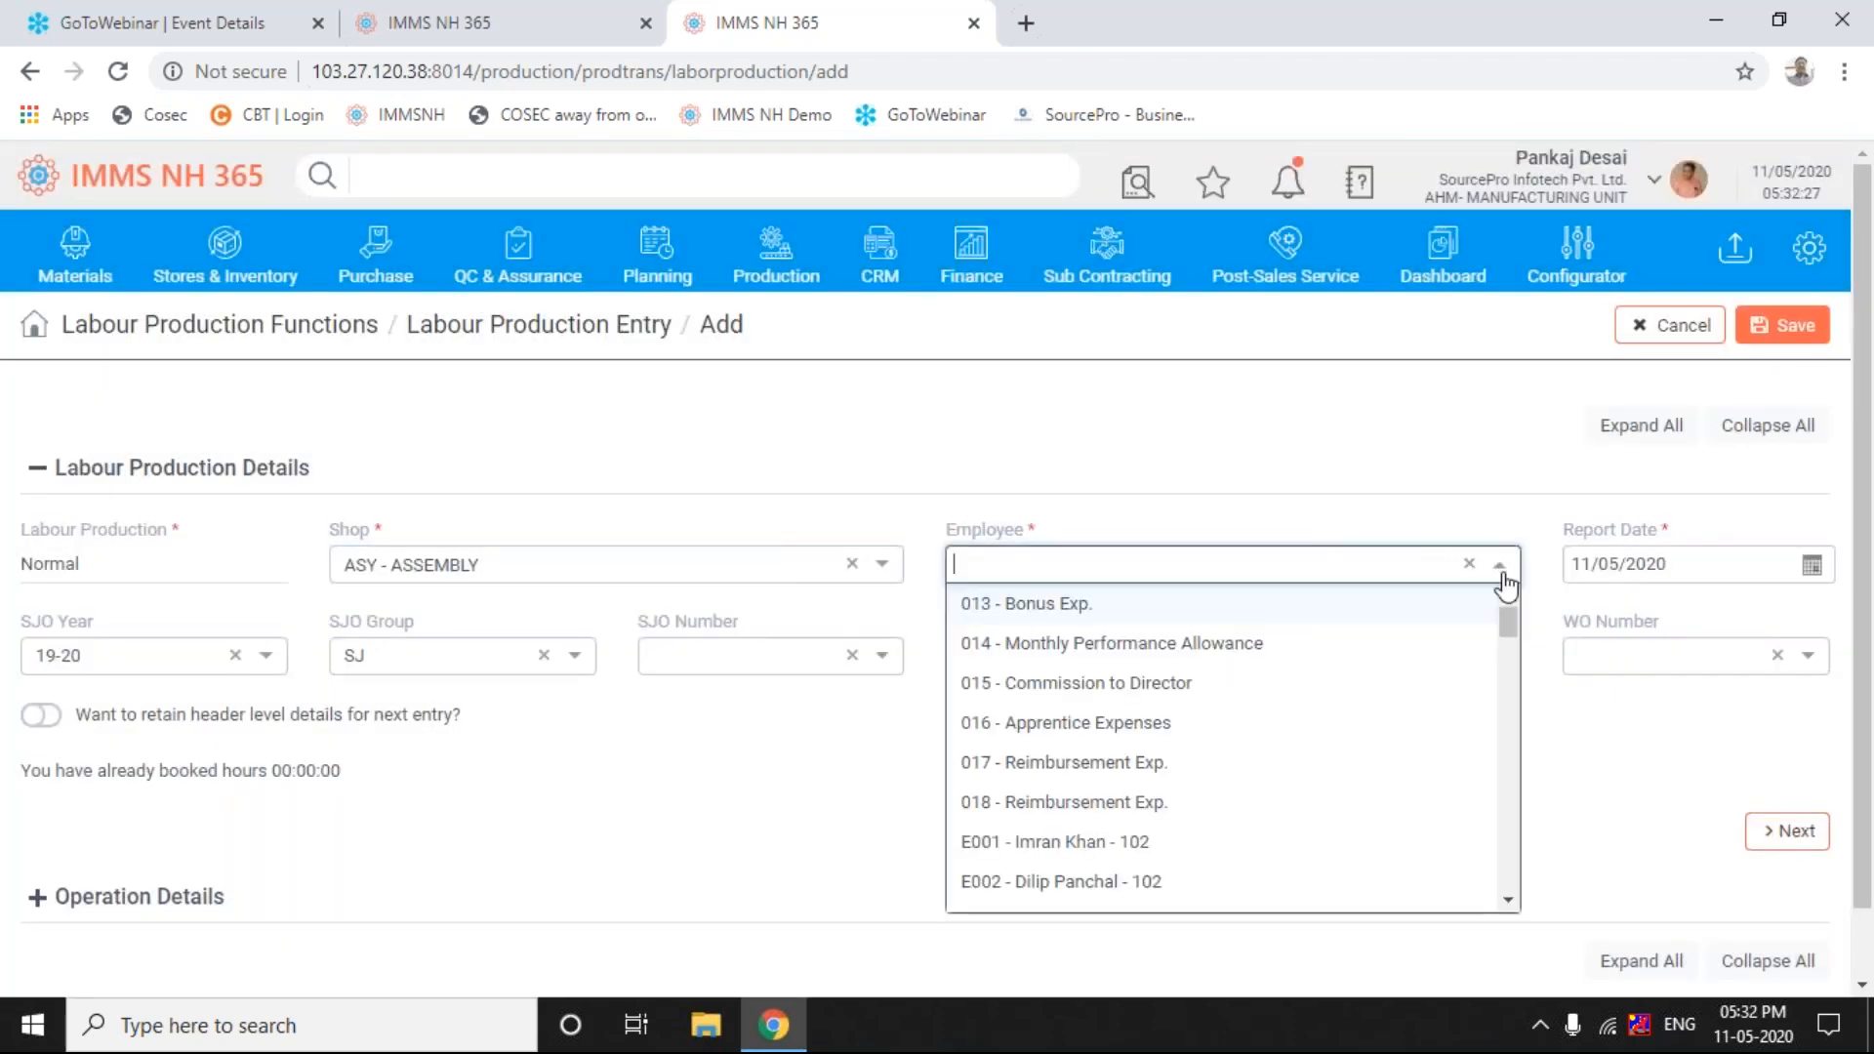
pyautogui.click(1045, 884)
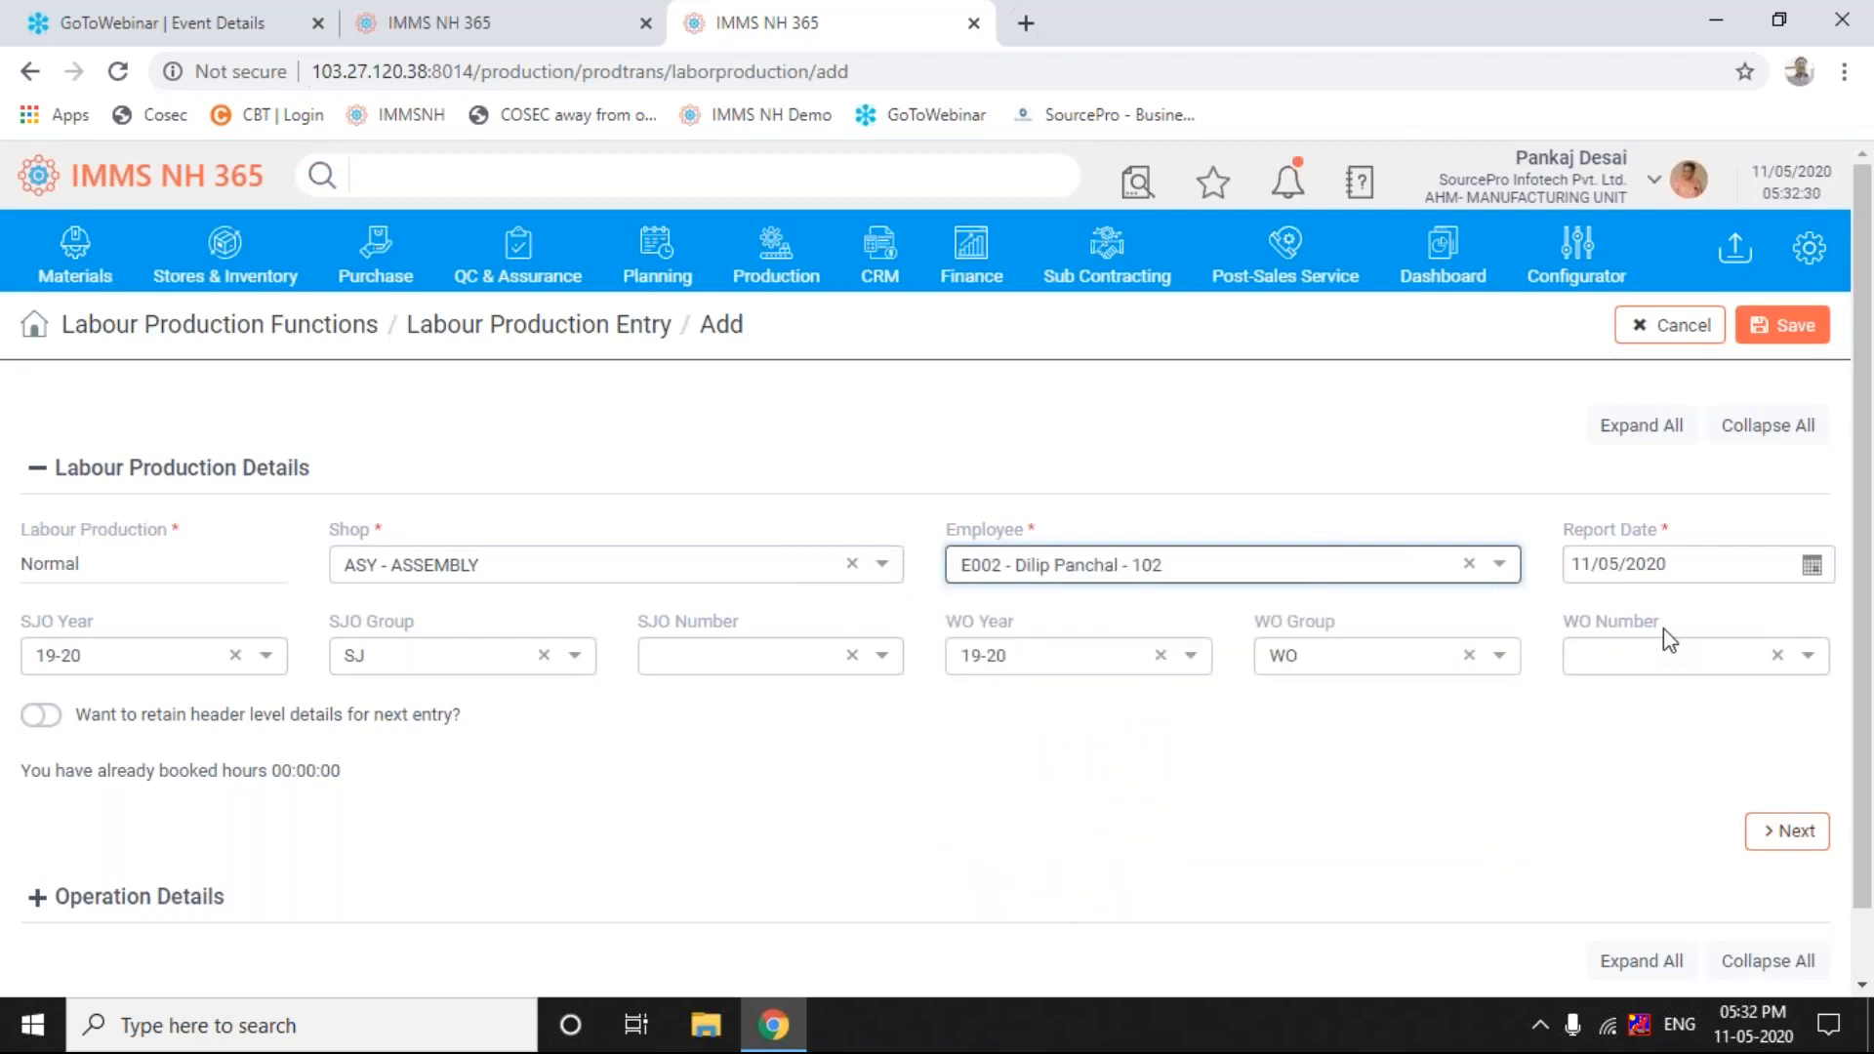
# - Set the report date of the labour production entry to 31/03/2020
pyautogui.click(1813, 566)
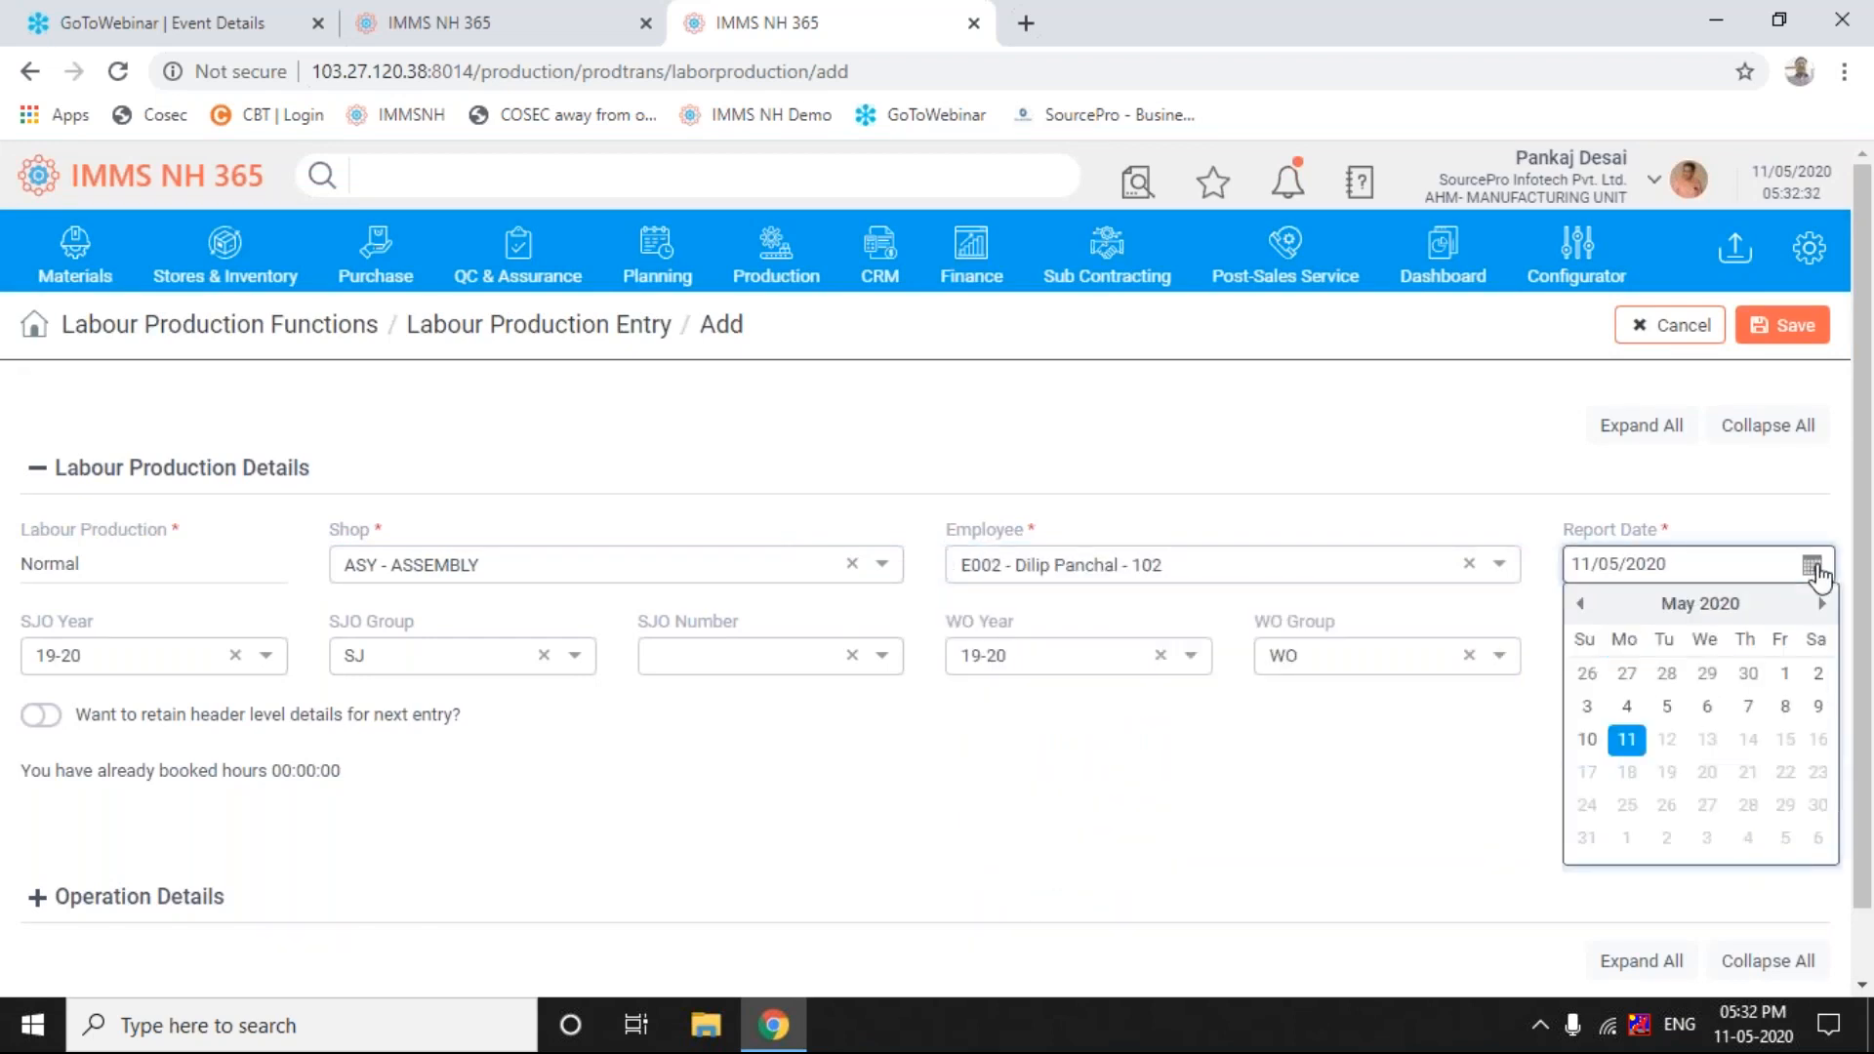
pyautogui.click(1582, 604)
pyautogui.click(1580, 603)
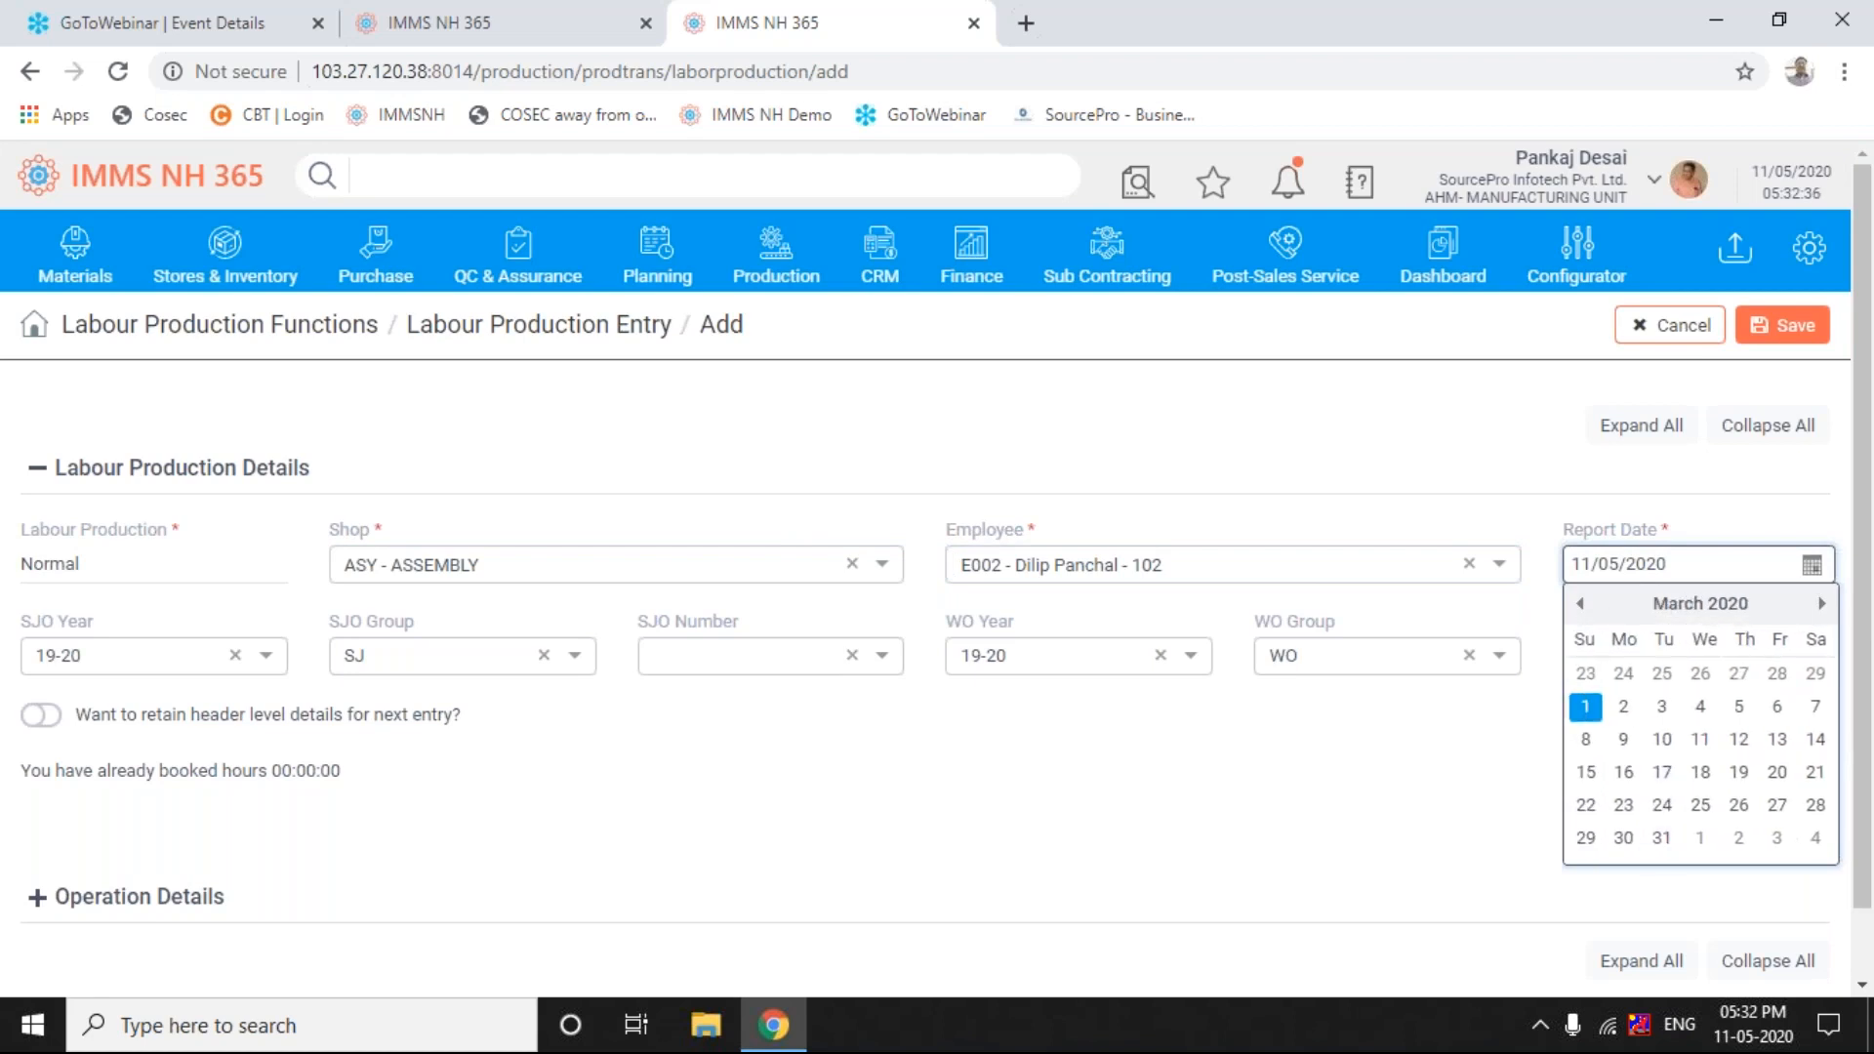
pyautogui.click(1662, 837)
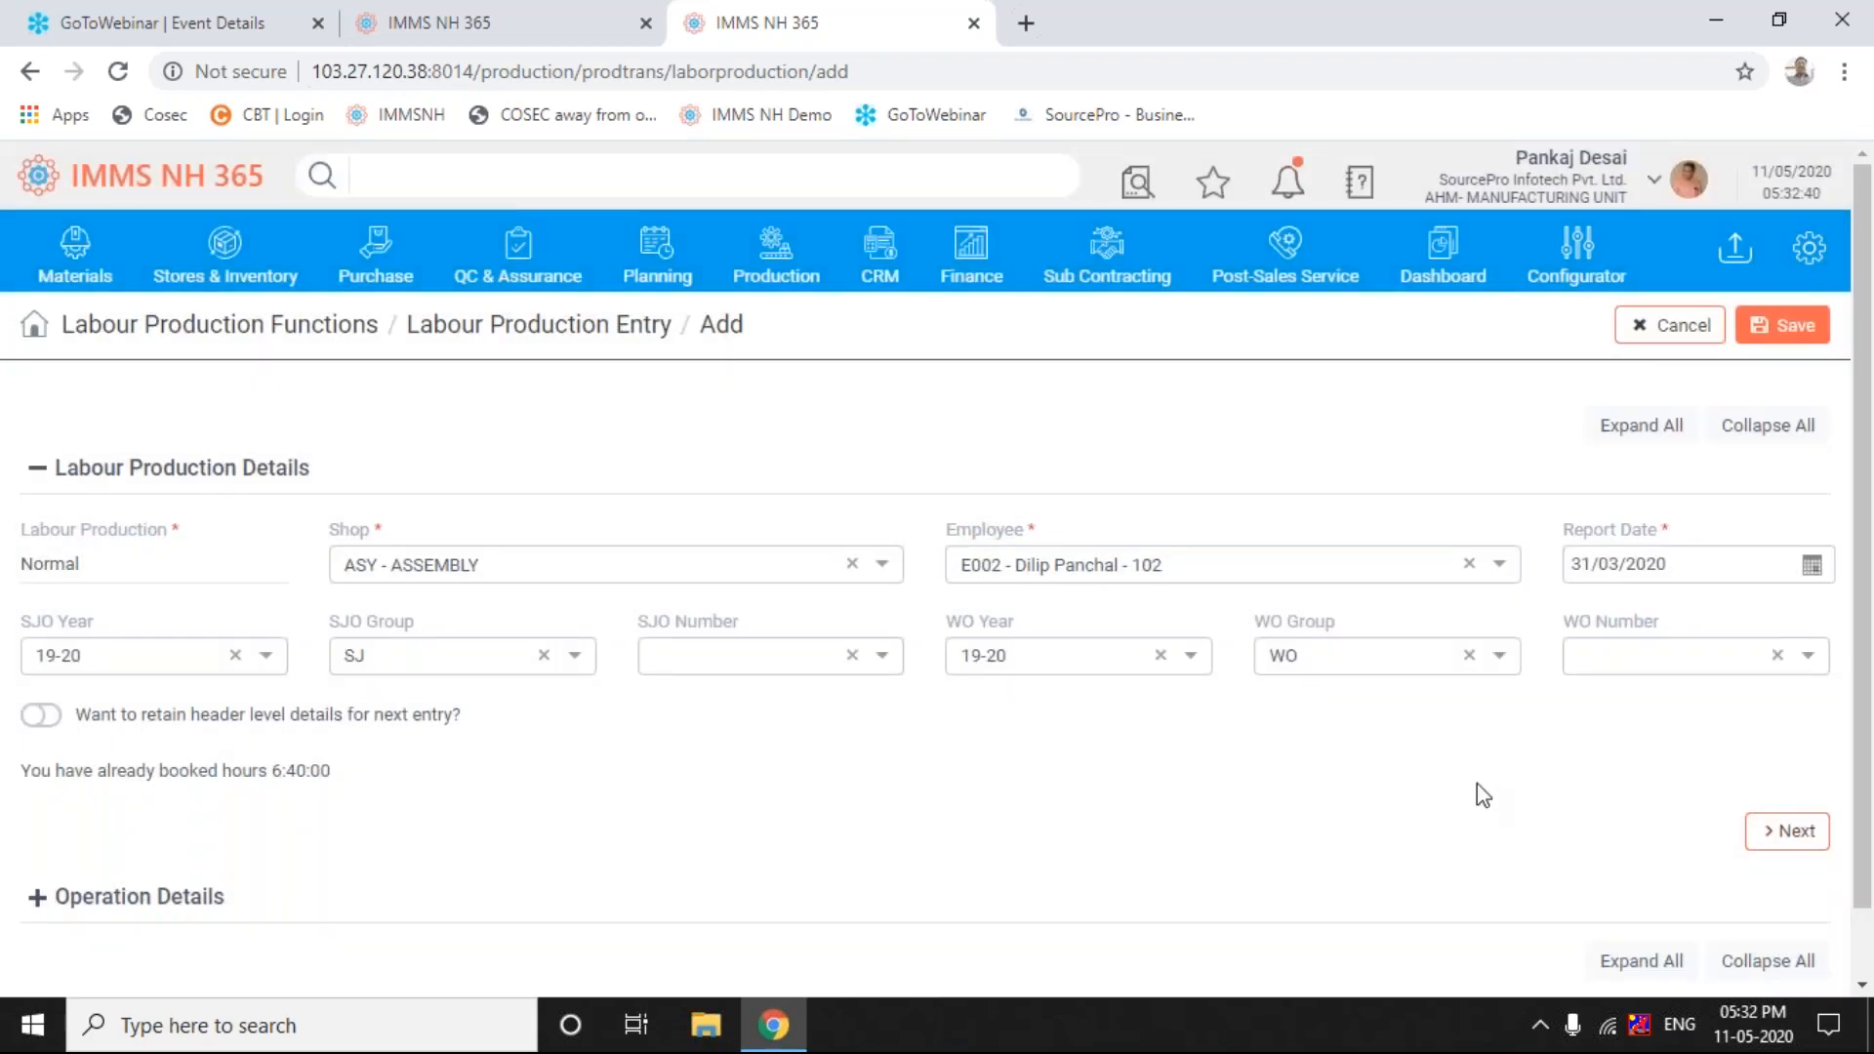
# - Select the last listed SJO number and its work order number, and load the operation details
pyautogui.click(880, 658)
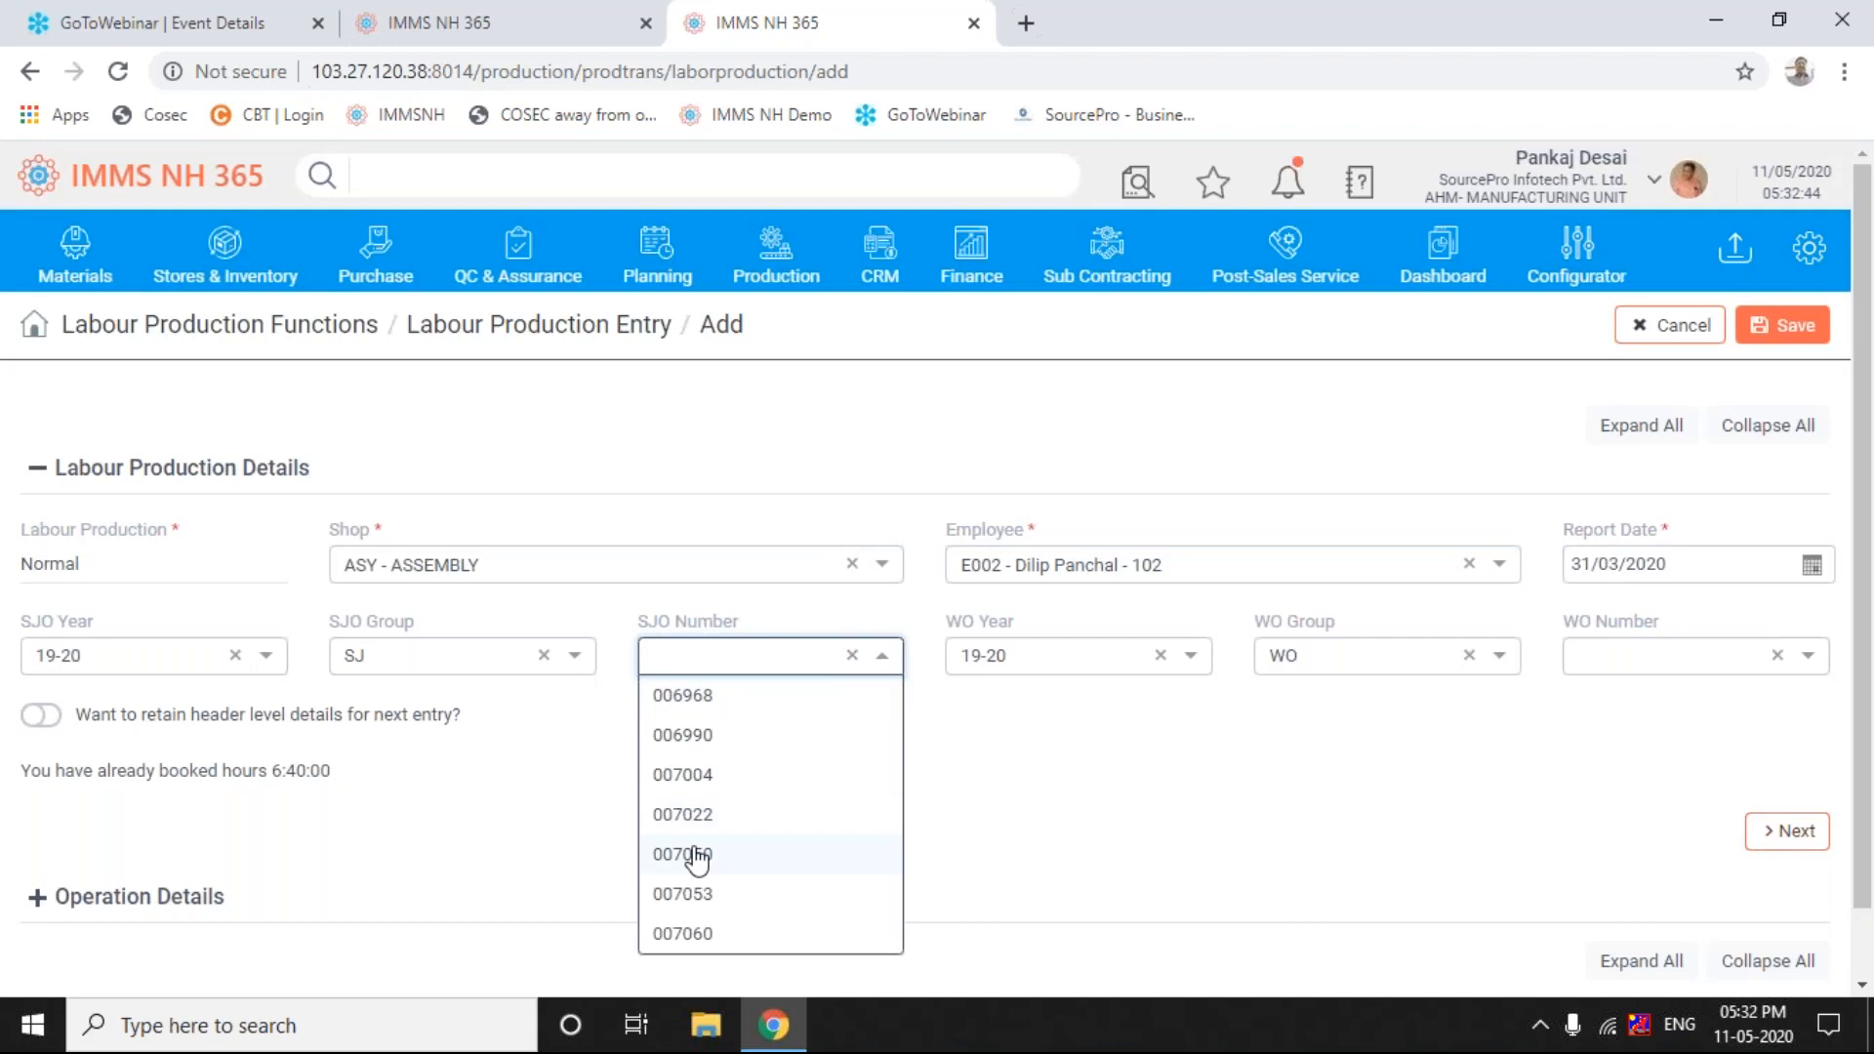
pyautogui.click(680, 933)
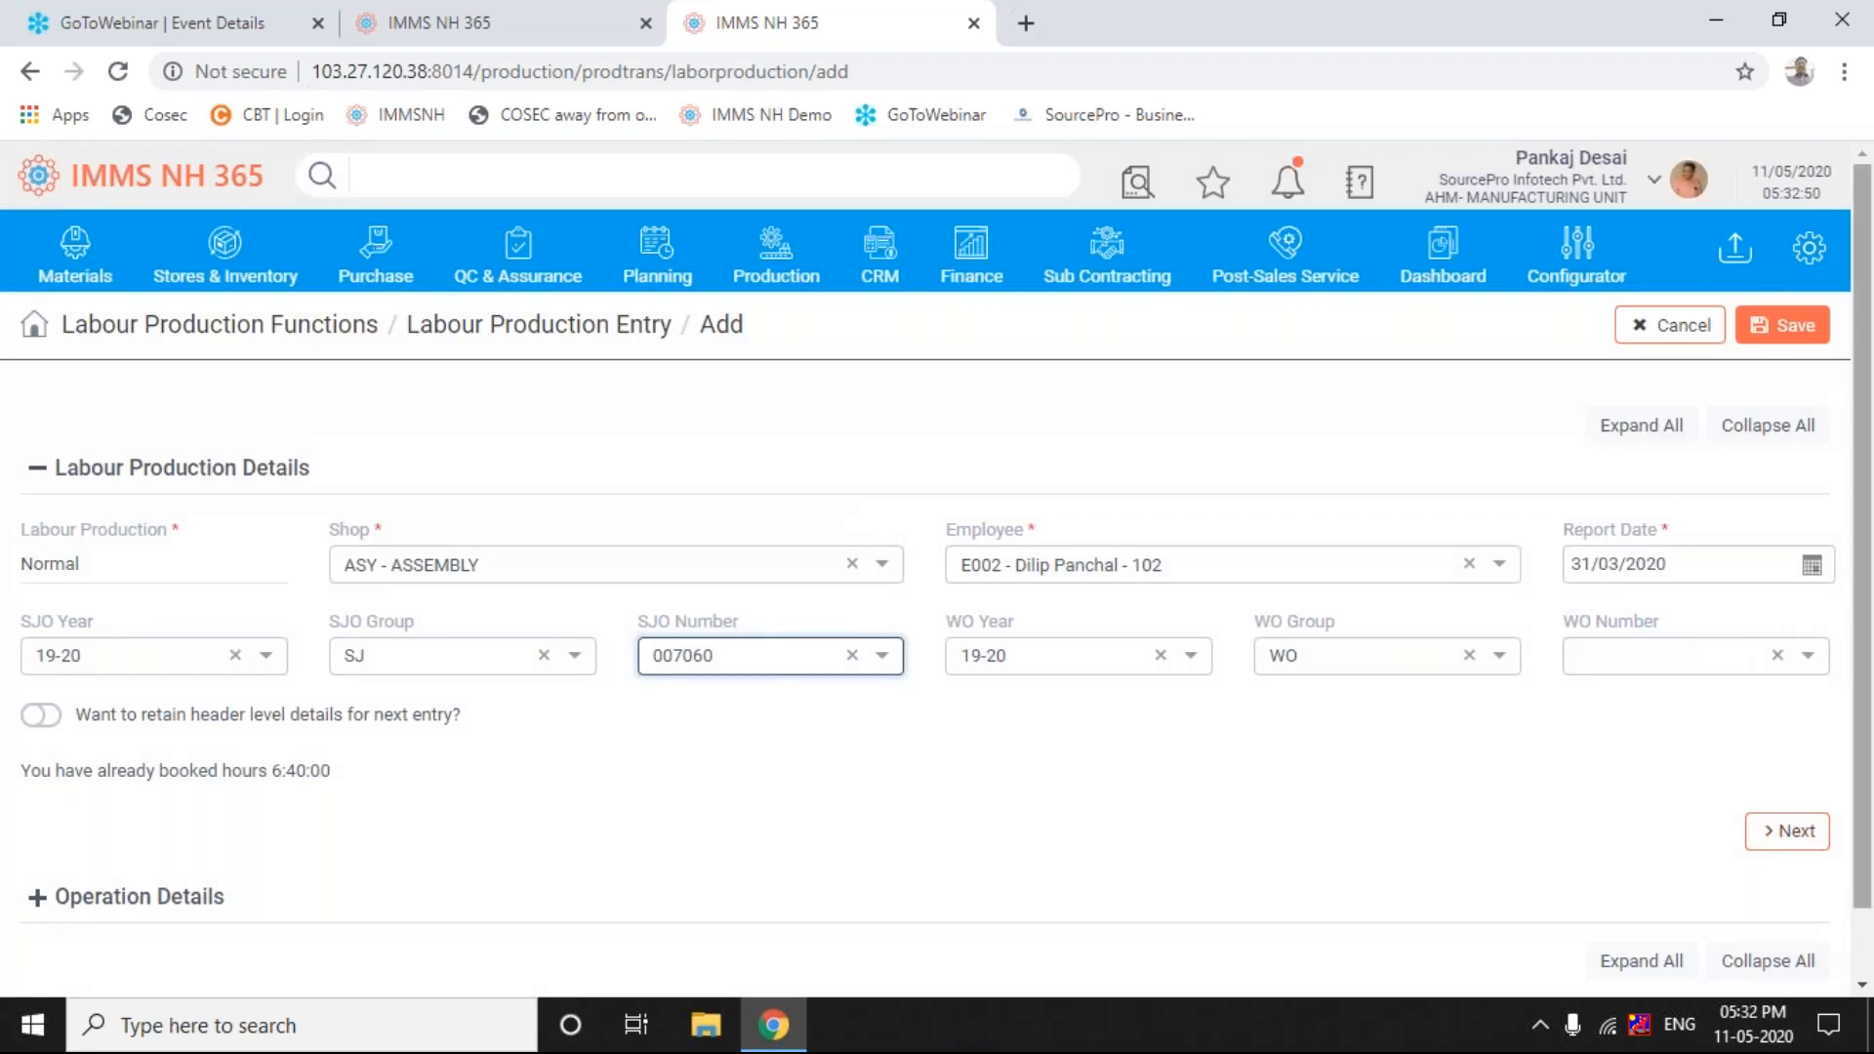
pyautogui.click(1660, 655)
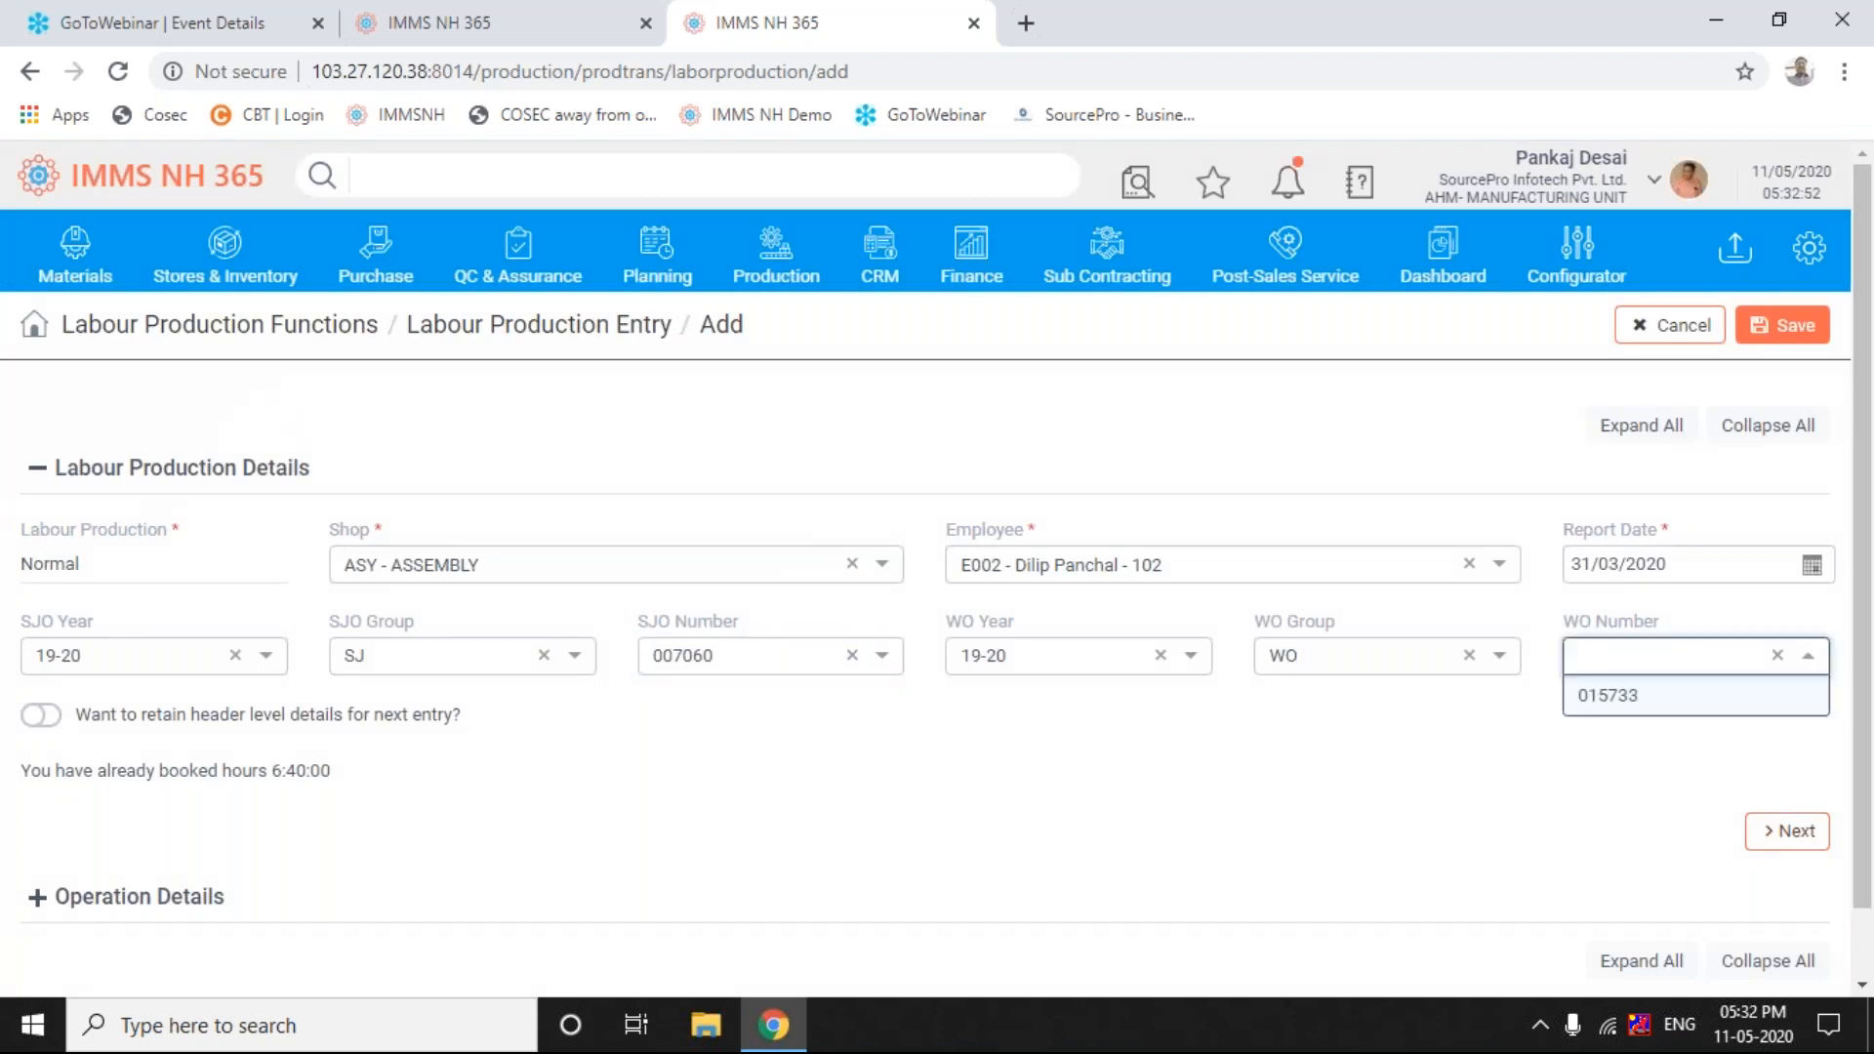
pyautogui.click(1601, 697)
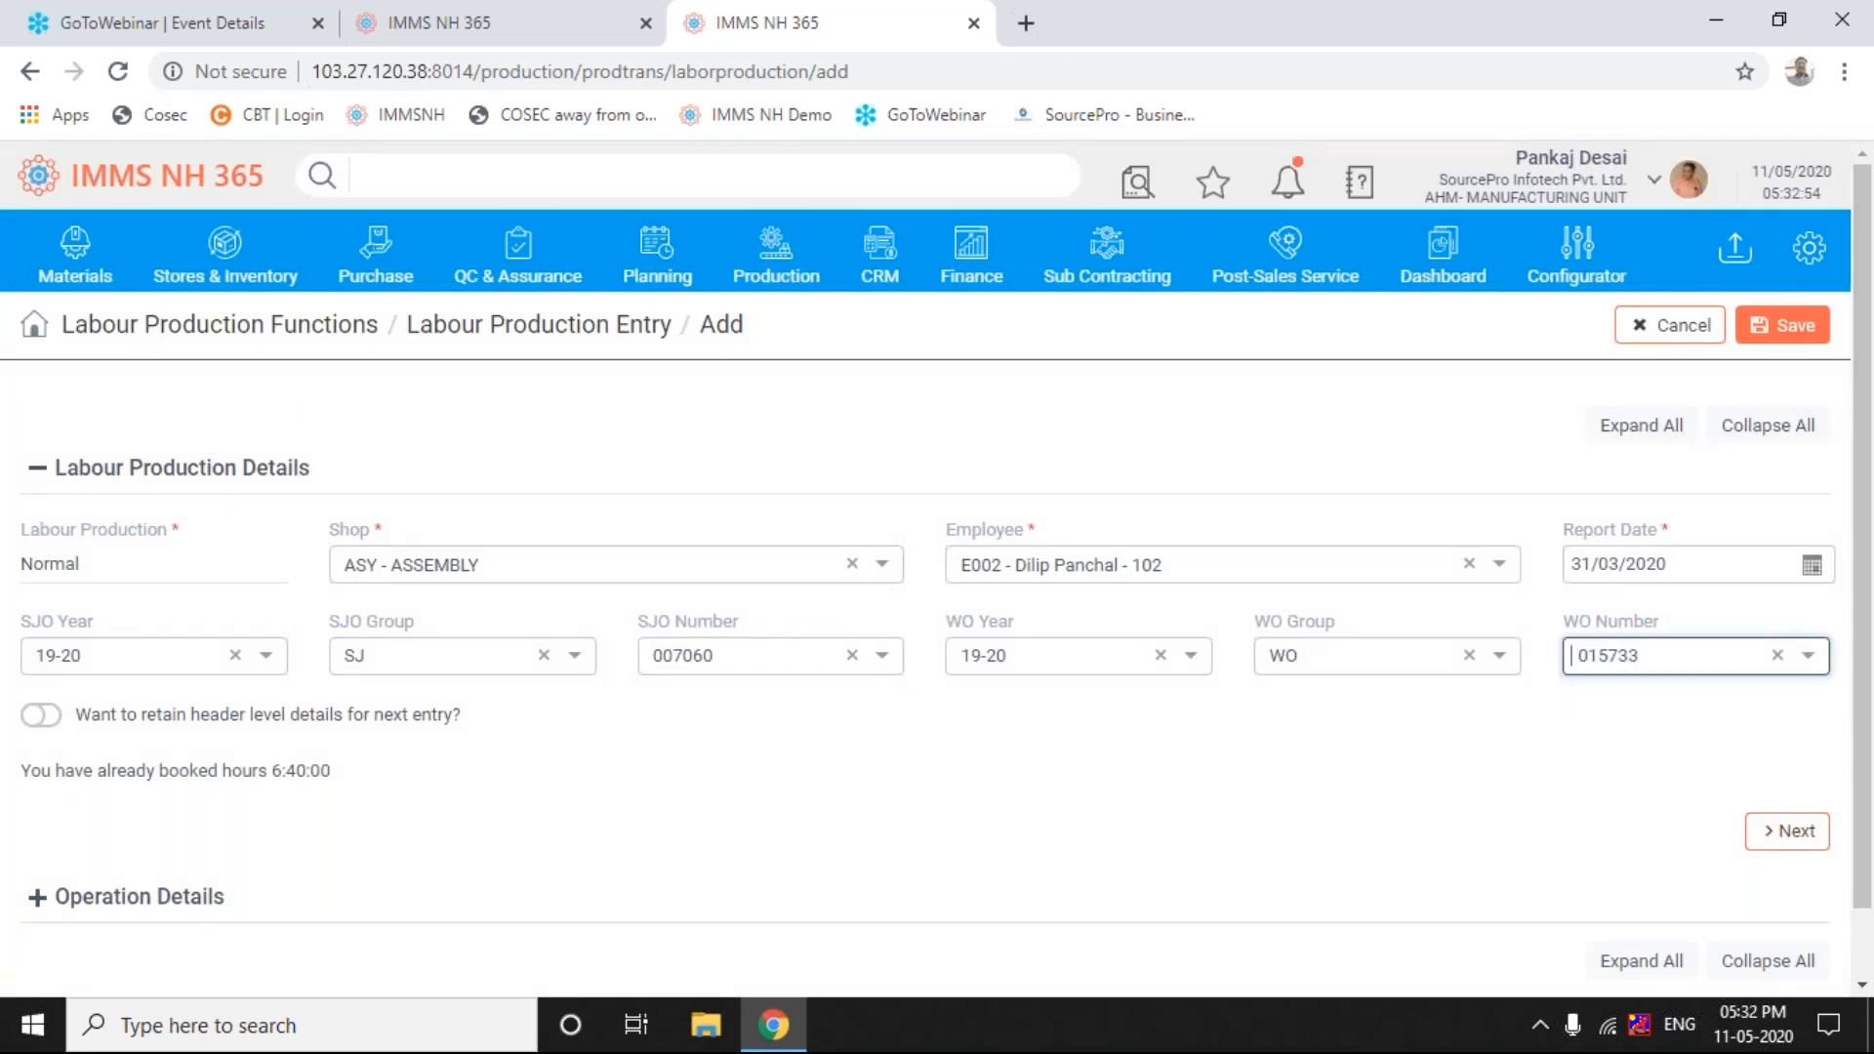
pyautogui.click(1781, 831)
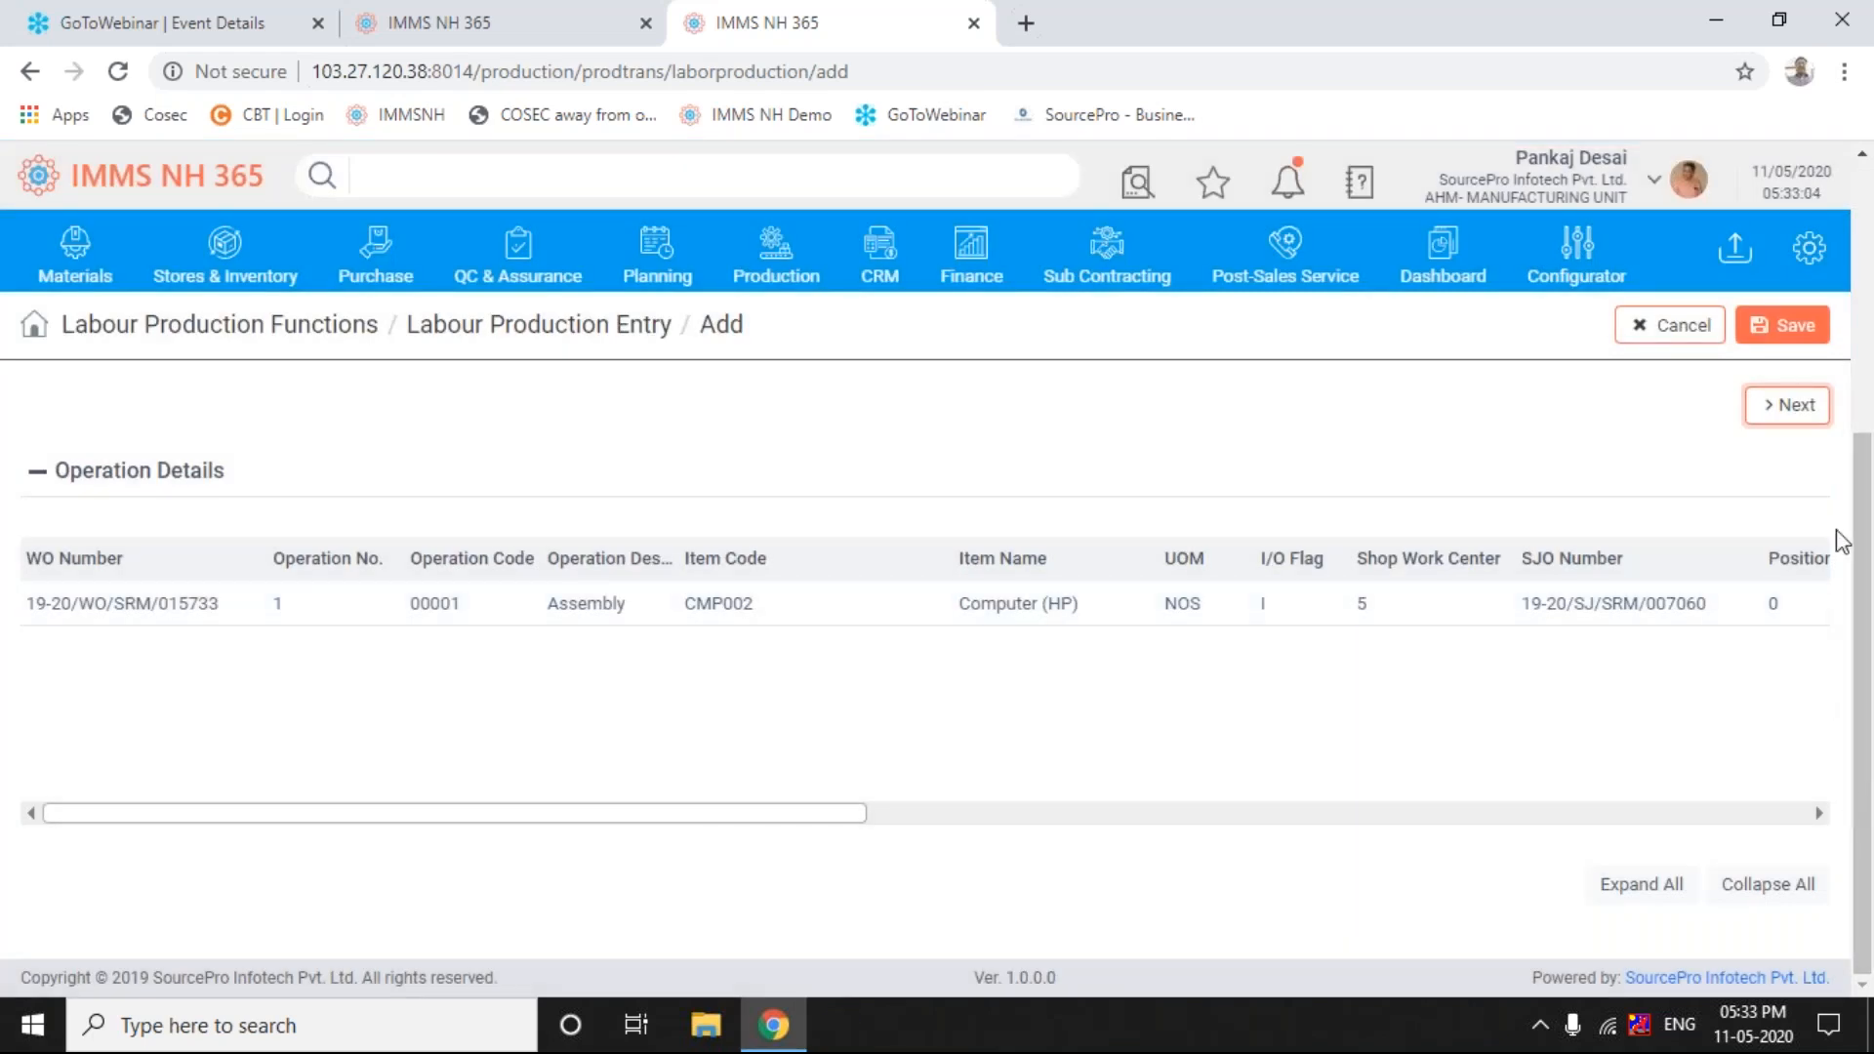
pyautogui.scroll(3, 1864, 366)
pyautogui.scroll(1, 1865, 366)
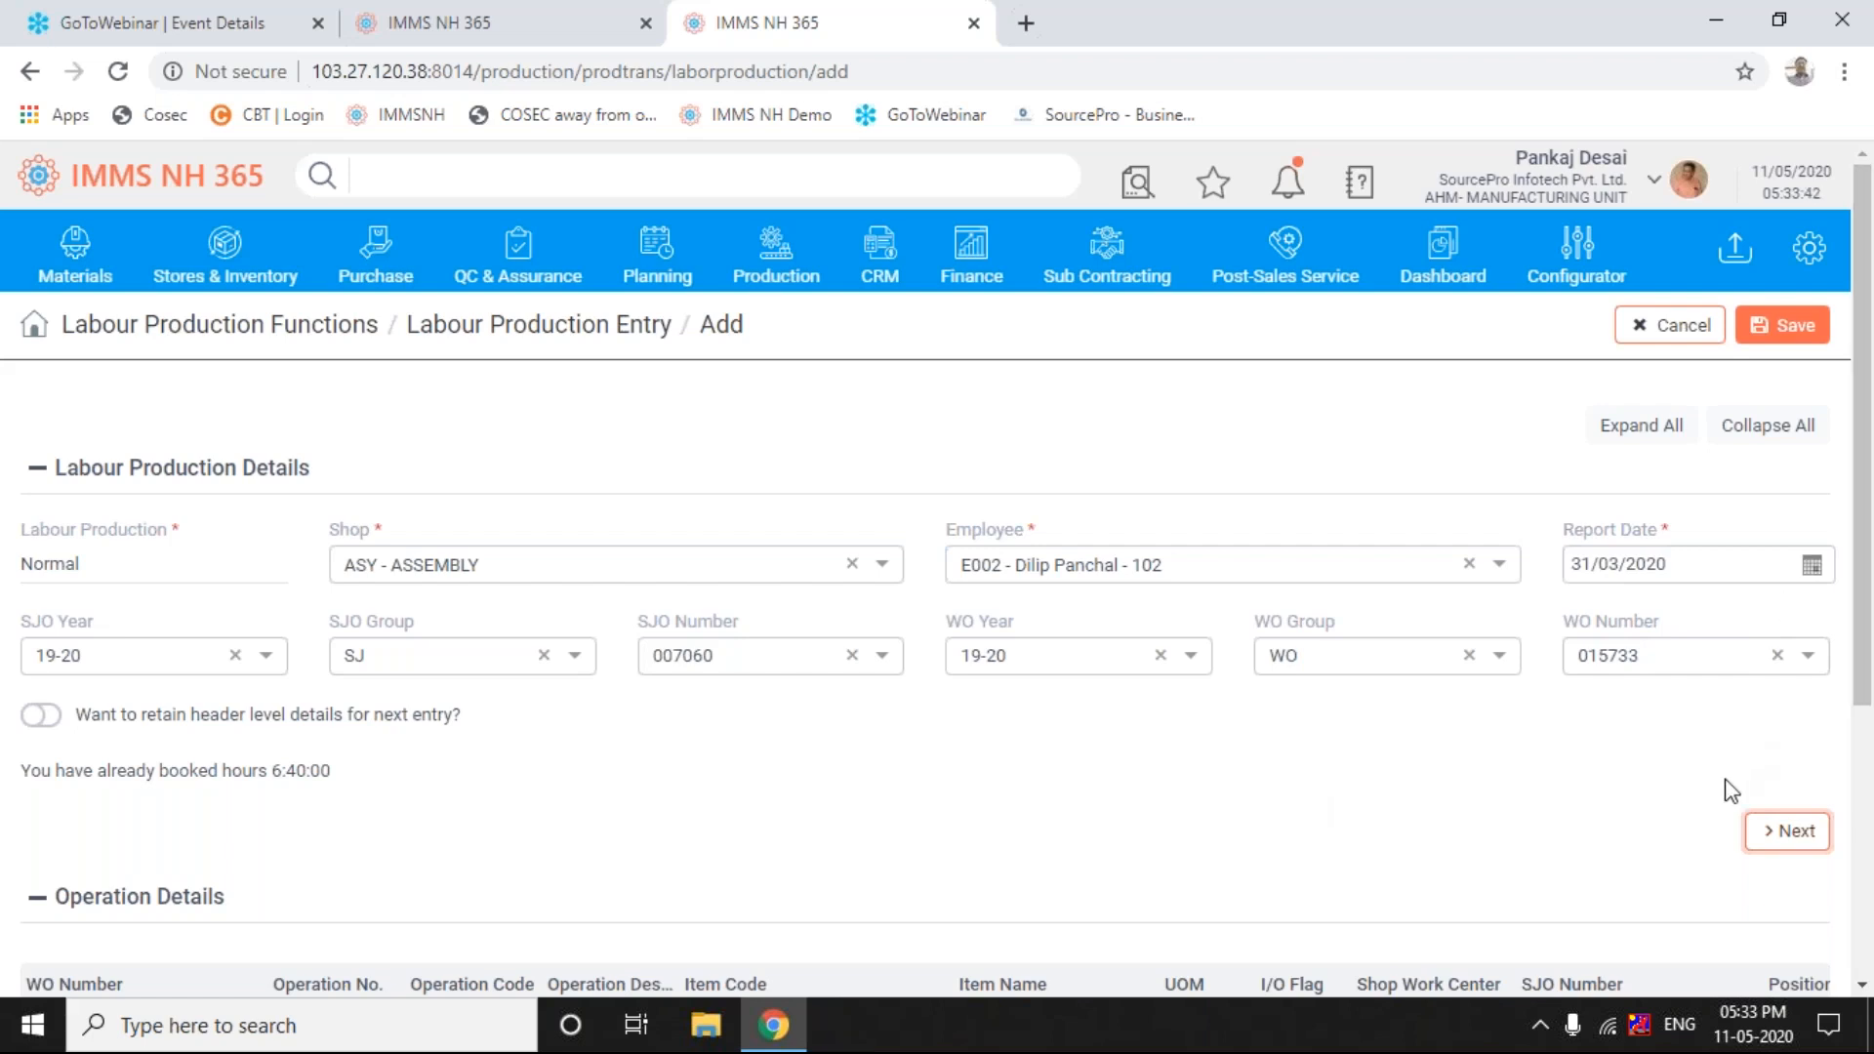
pyautogui.click(1787, 837)
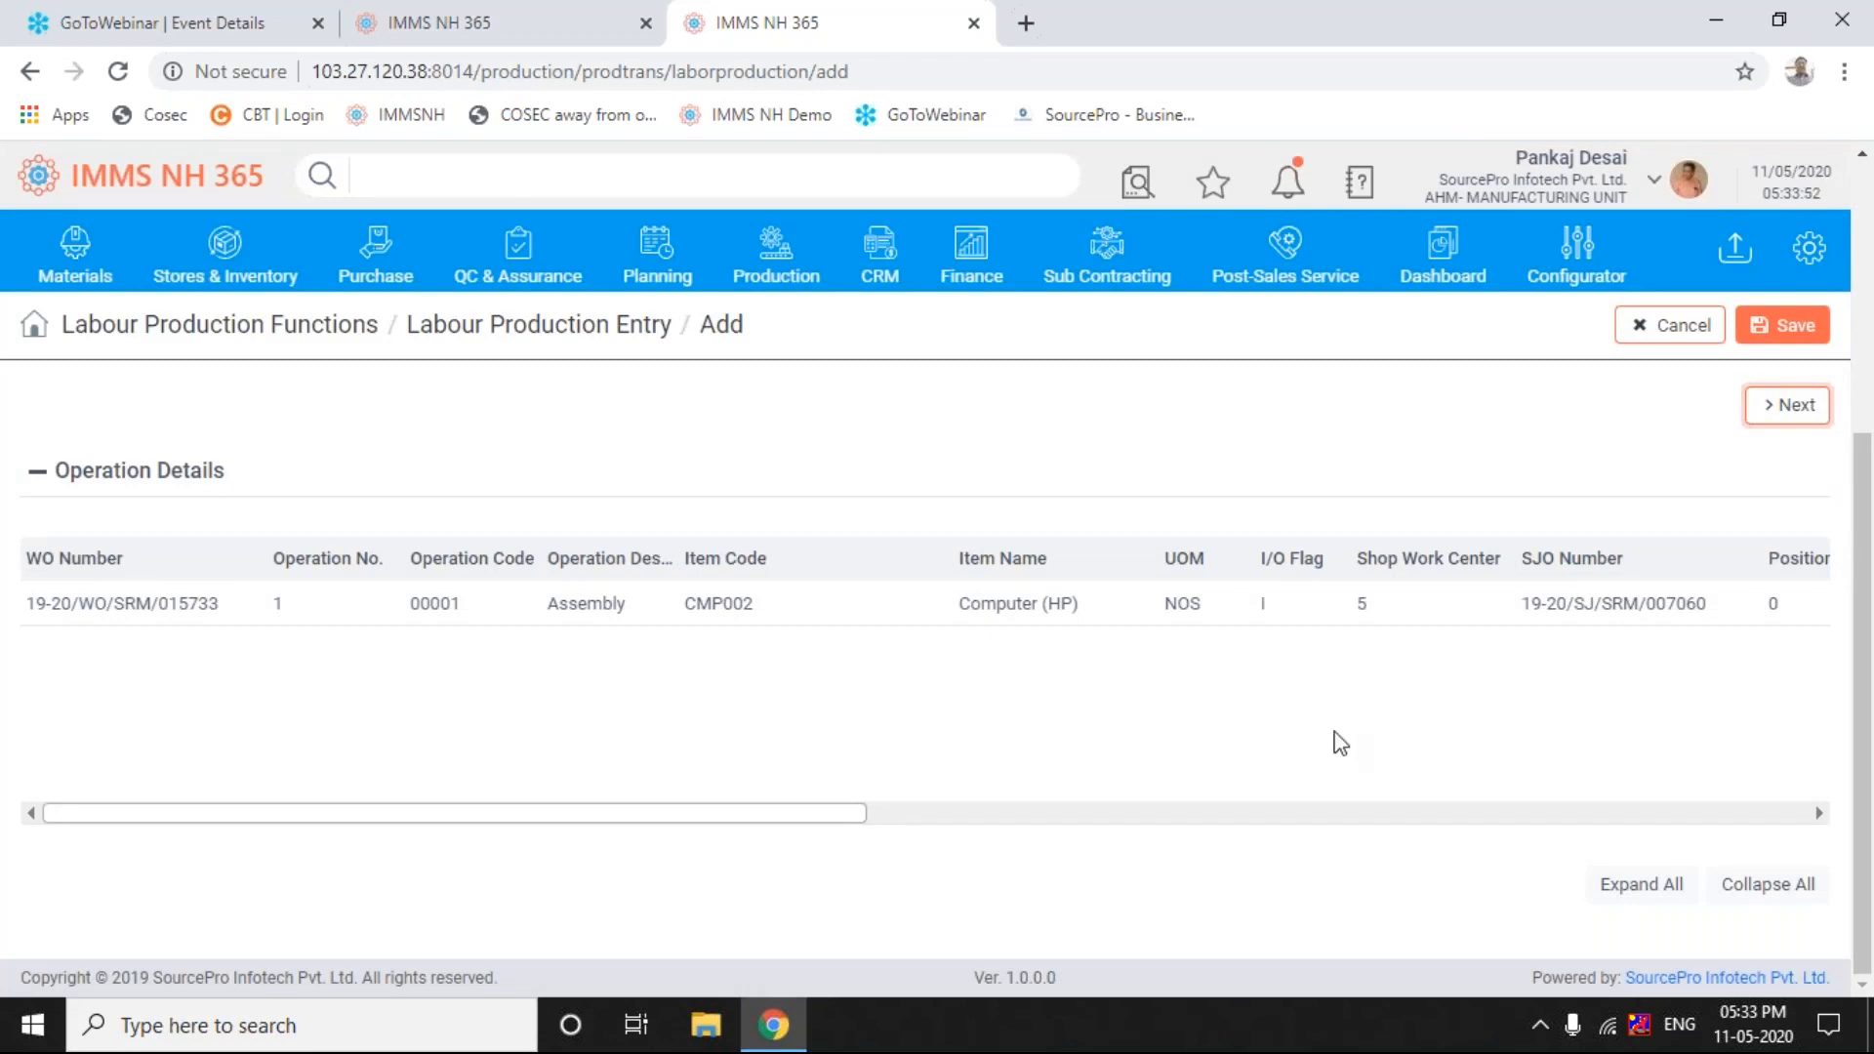
# - Set the production quantity to 1 for the CMP002 Computer (HP) assembly operation
pyautogui.click(227, 622)
pyautogui.hscroll(2, 1430, 825)
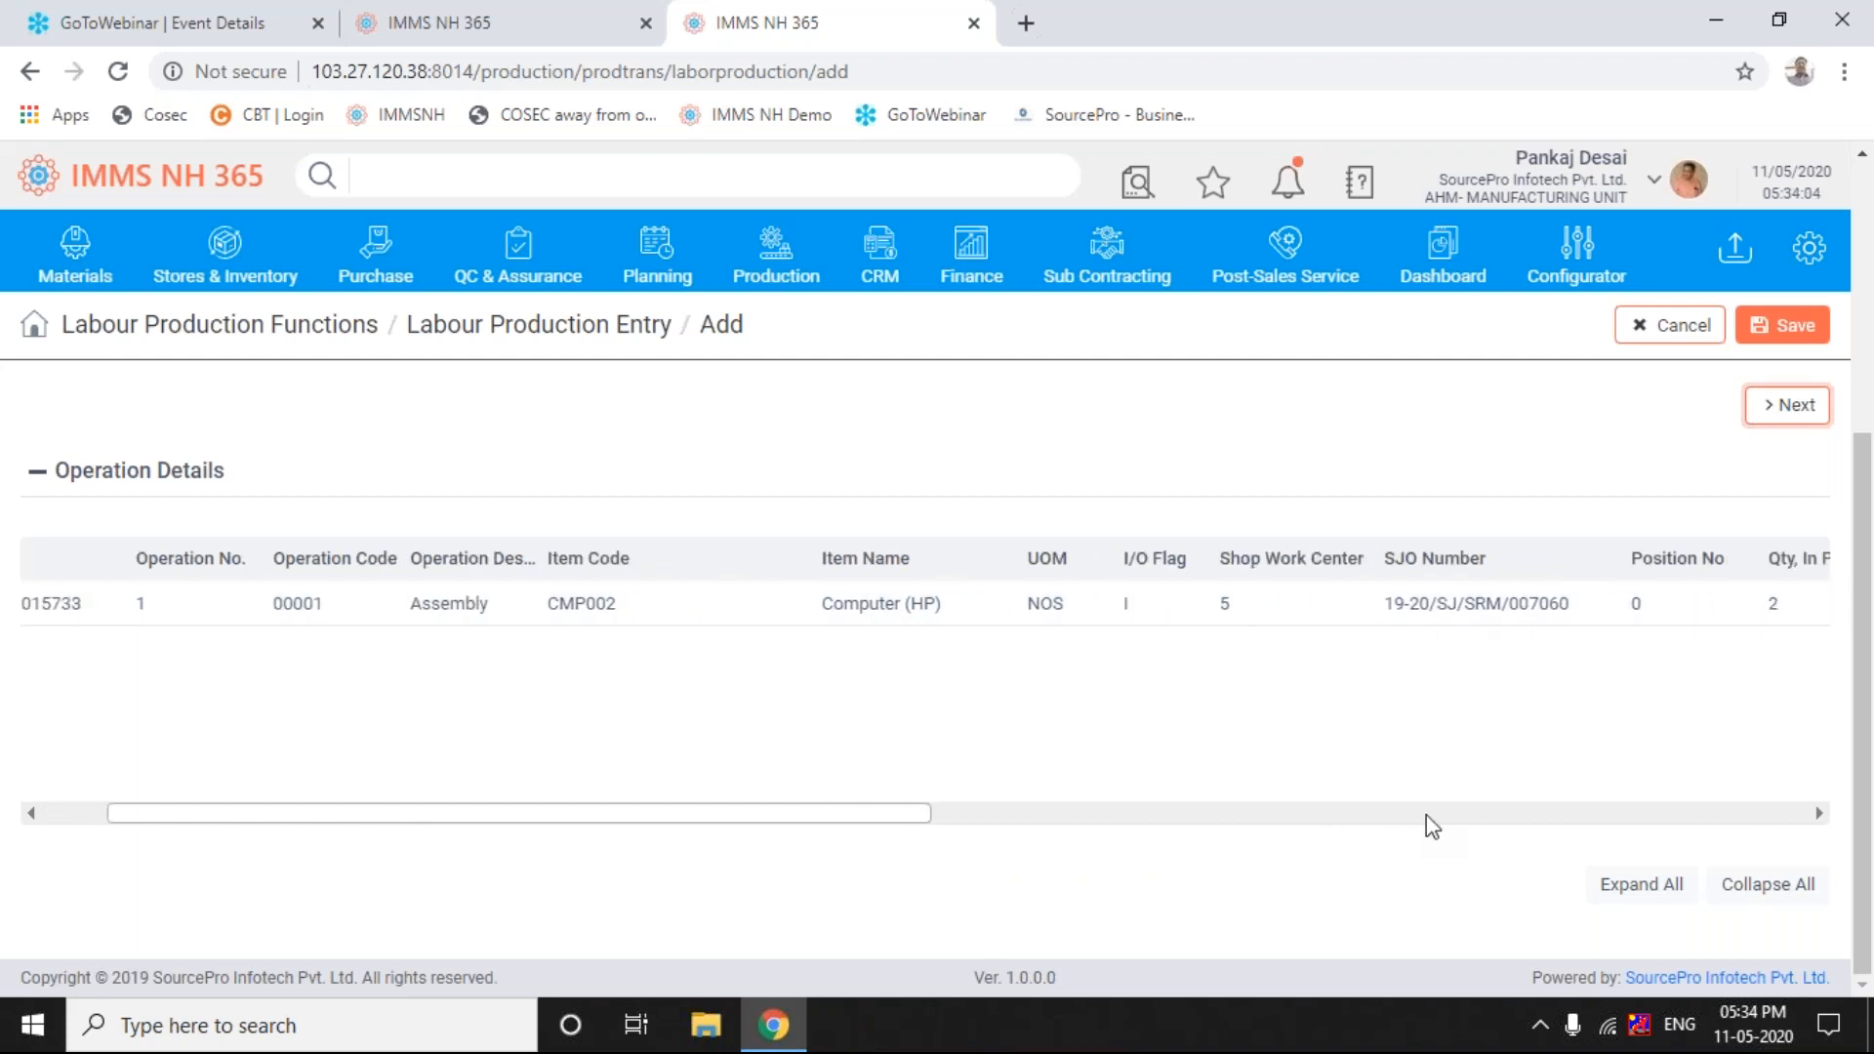
pyautogui.hscroll(10, 1432, 825)
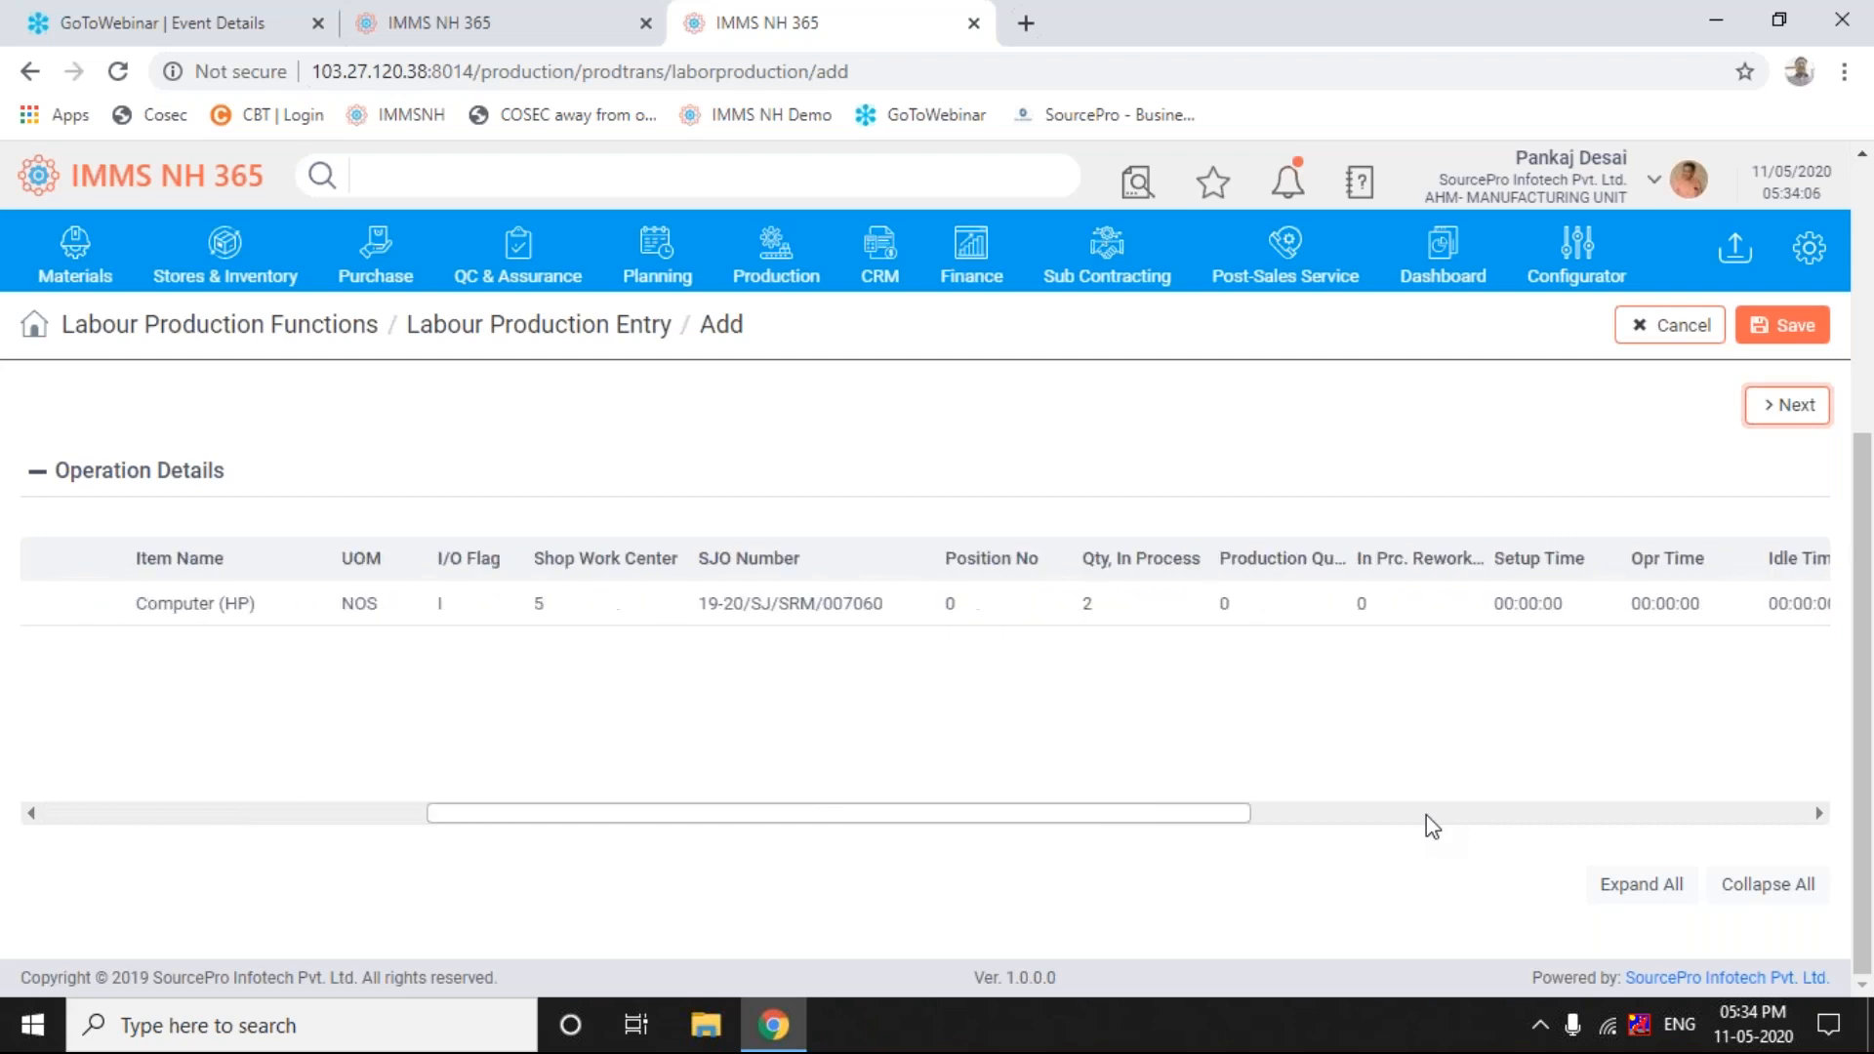
pyautogui.click(1267, 607)
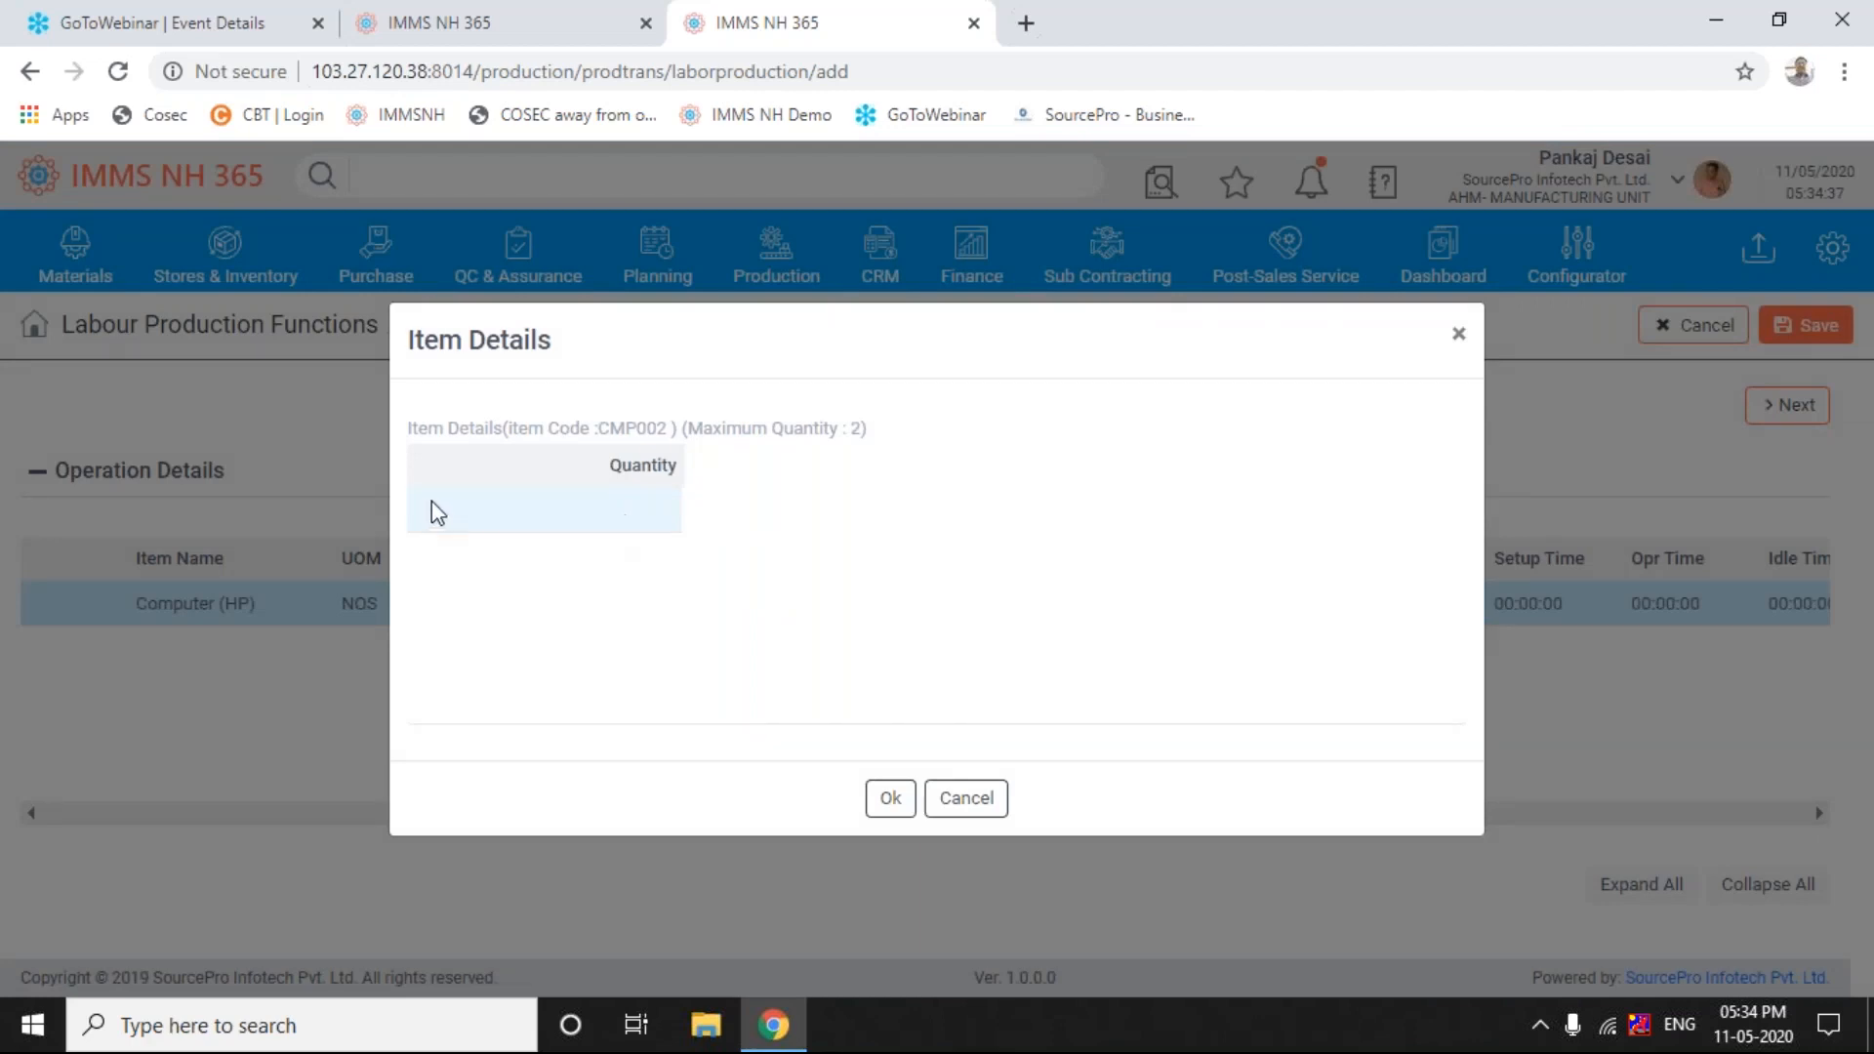
pyautogui.click(520, 522)
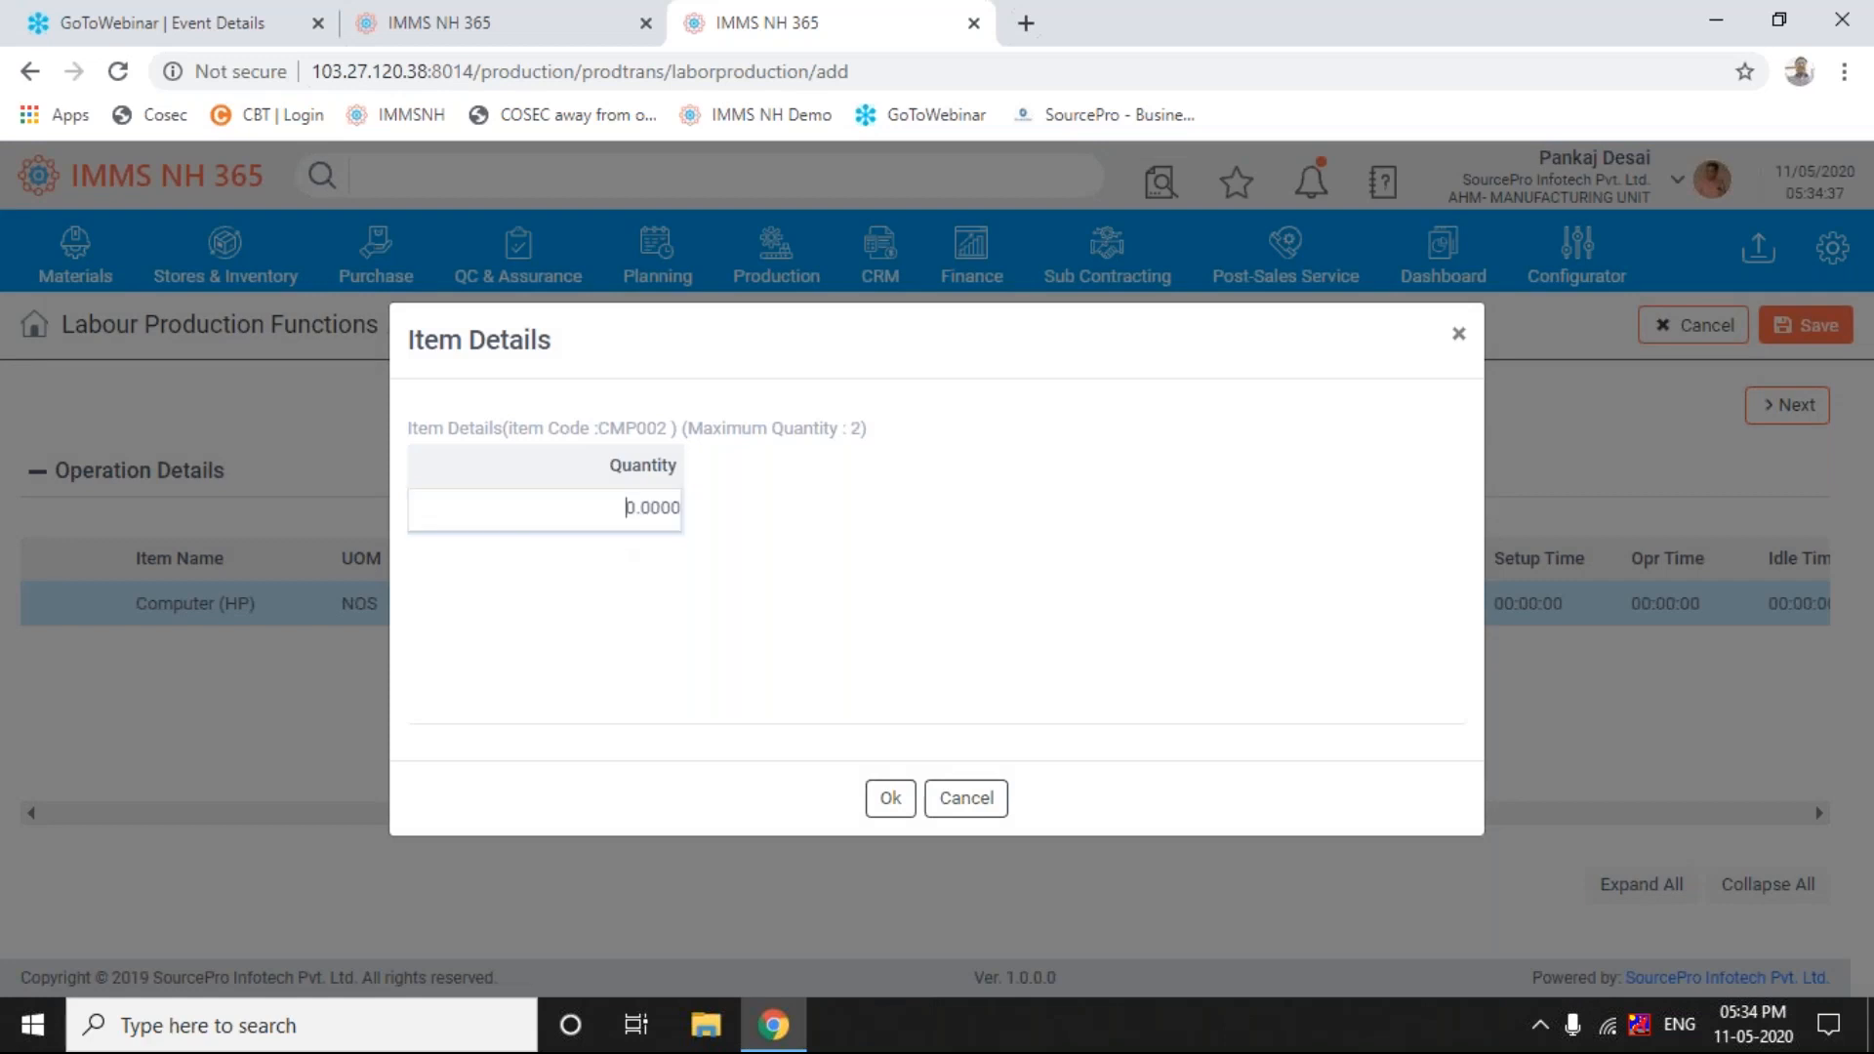
pyautogui.write('1')
pyautogui.press('Return')
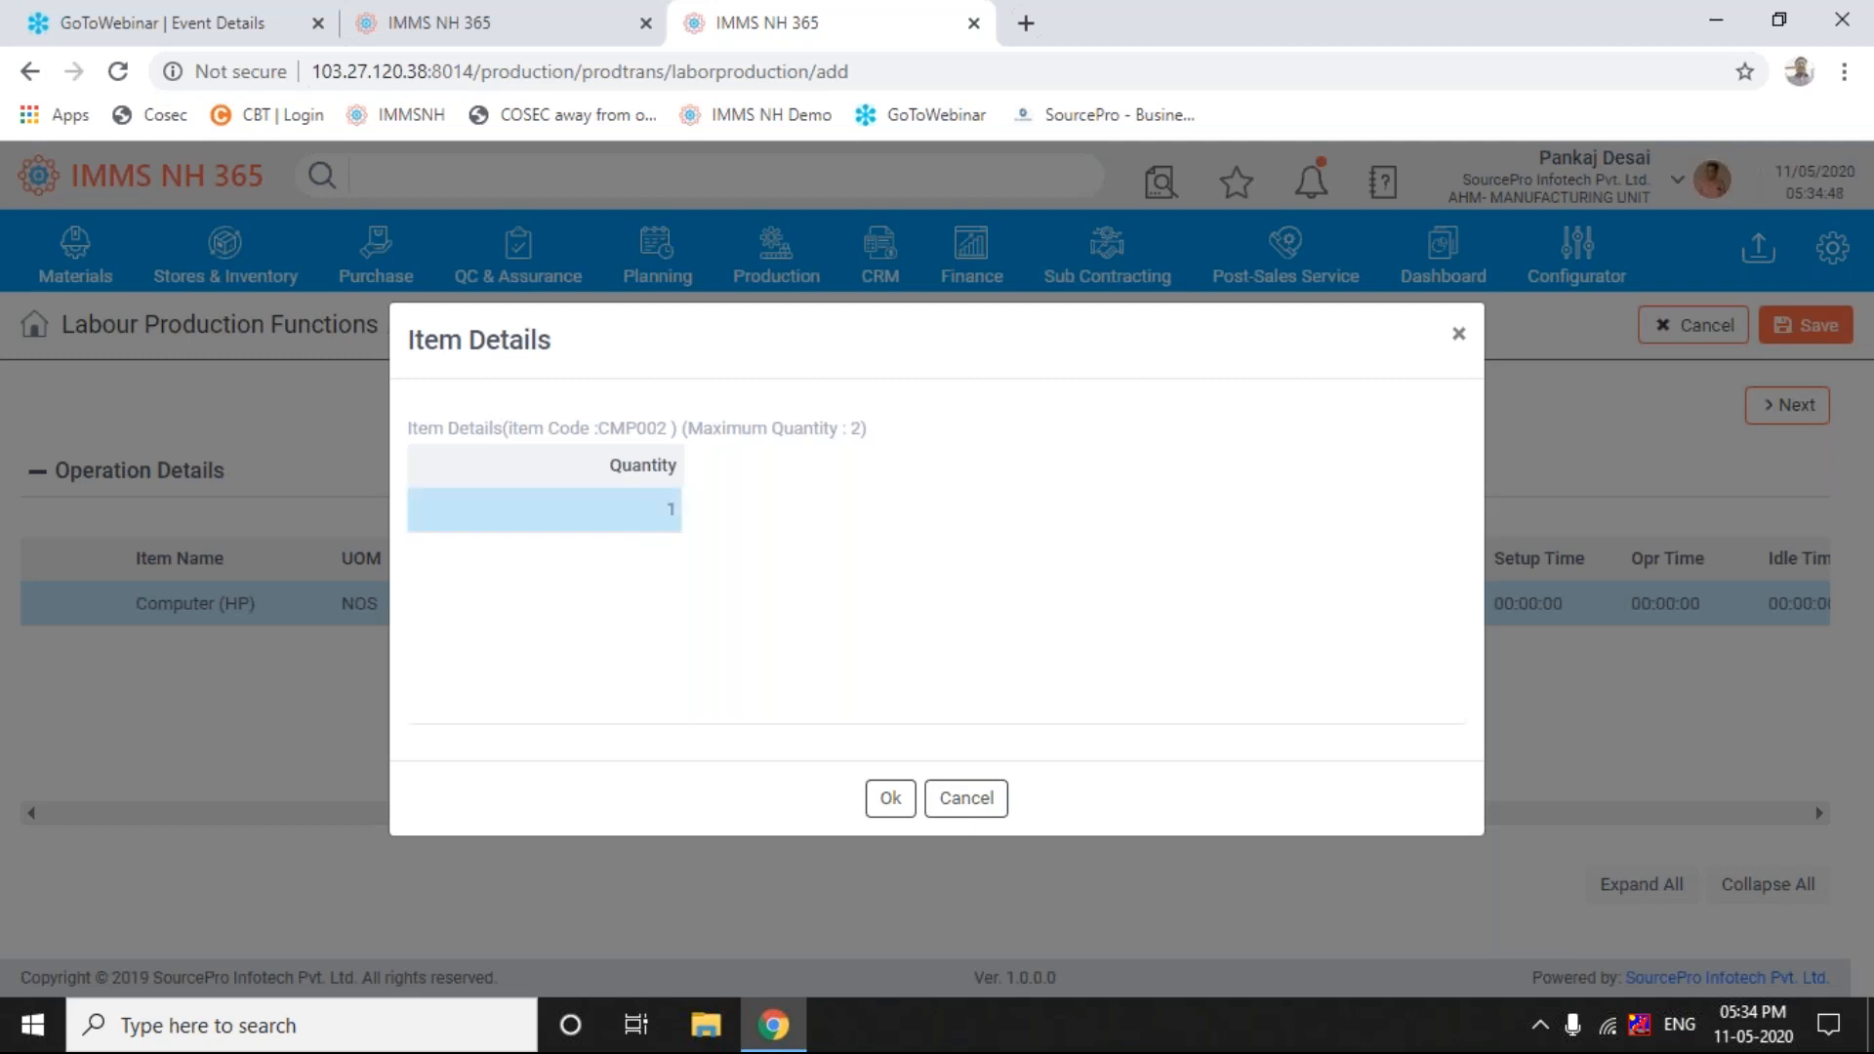
pyautogui.click(891, 800)
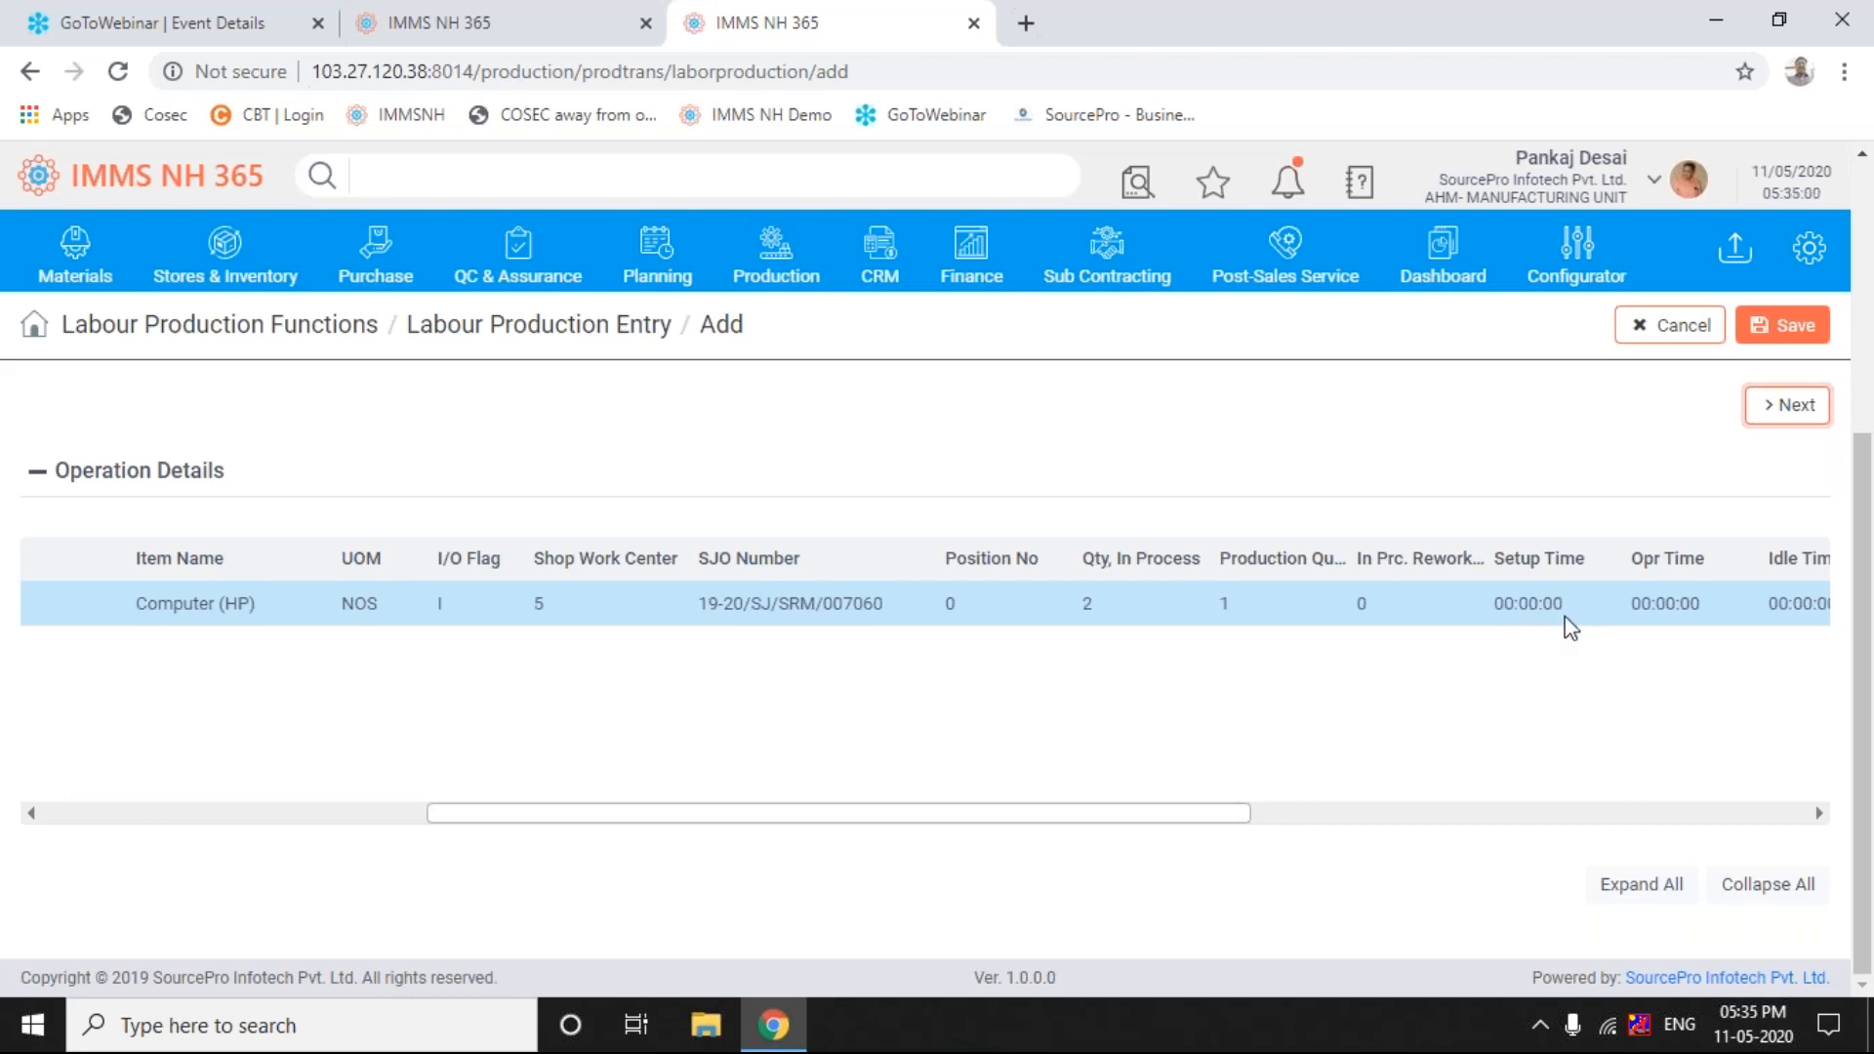
# - Set the Opr Time of the Computer (HP) assembly operation to 01:00:00
pyautogui.click(1648, 601)
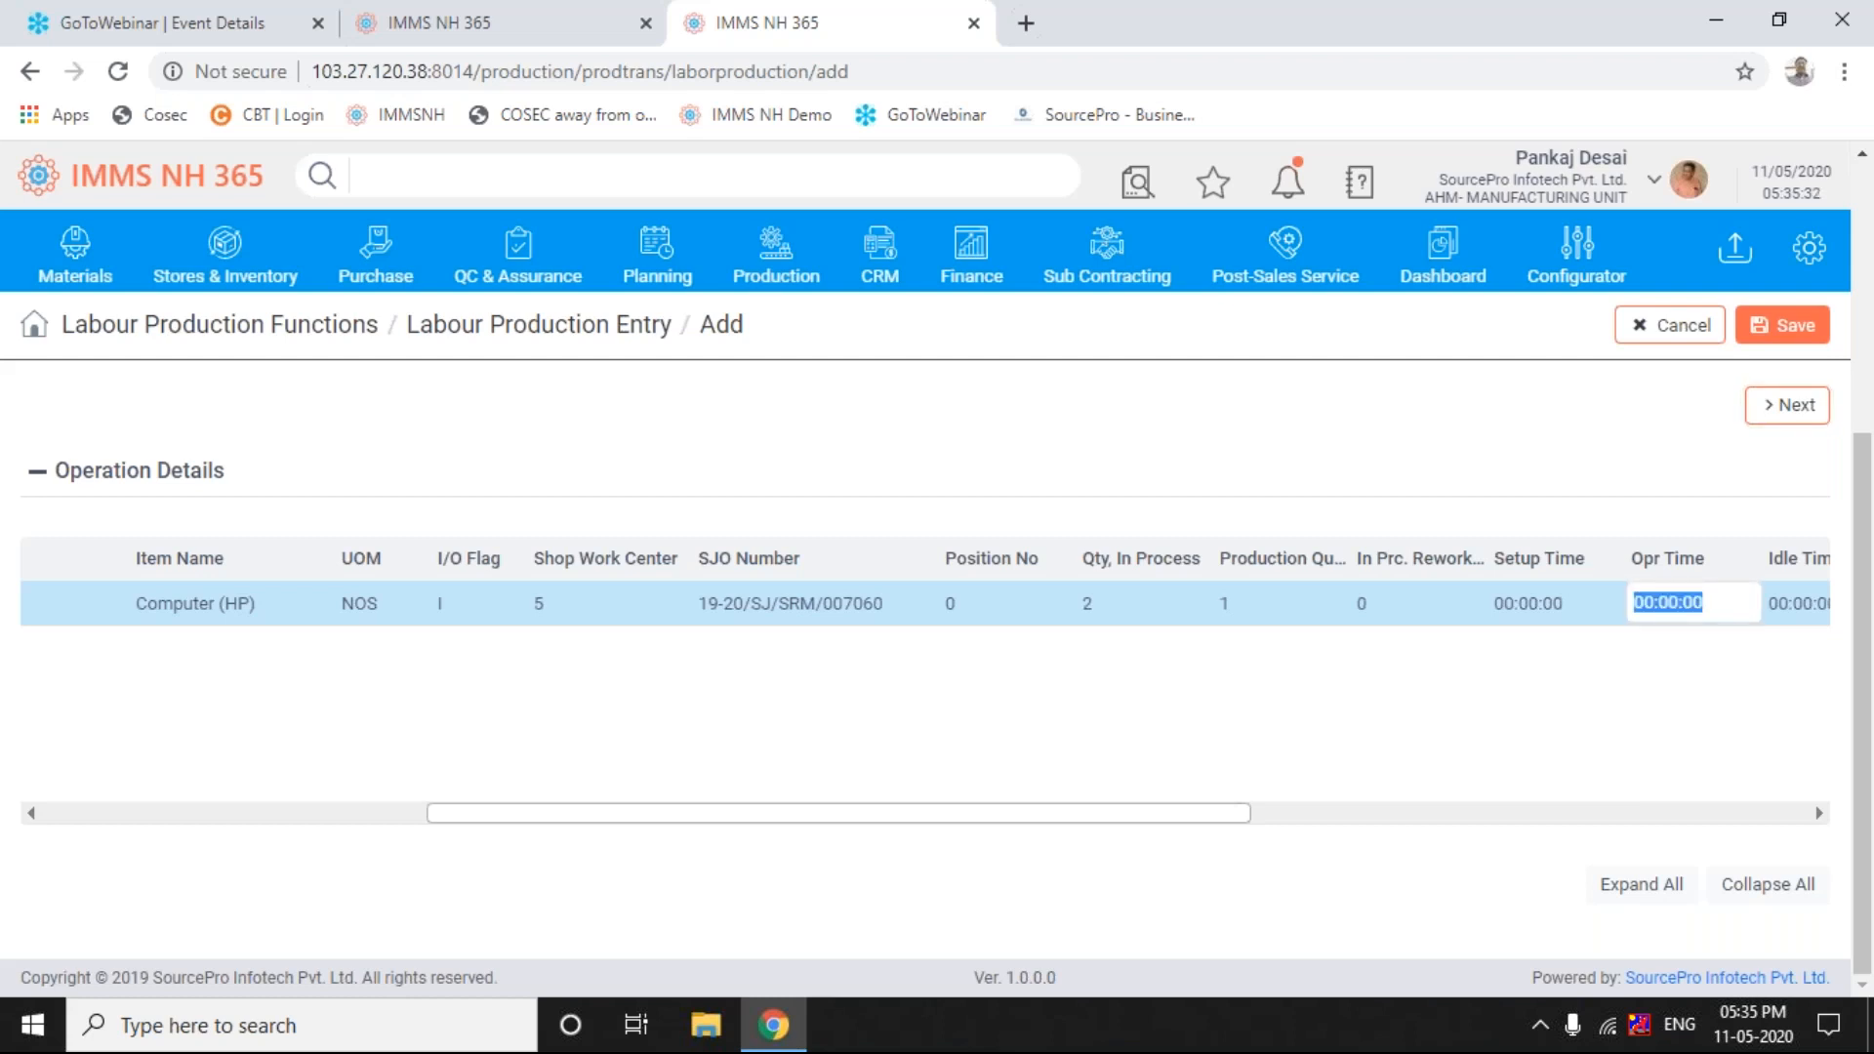
pyautogui.click(1667, 597)
pyautogui.press('BackSpace')
pyautogui.write('1')
pyautogui.press('Return')
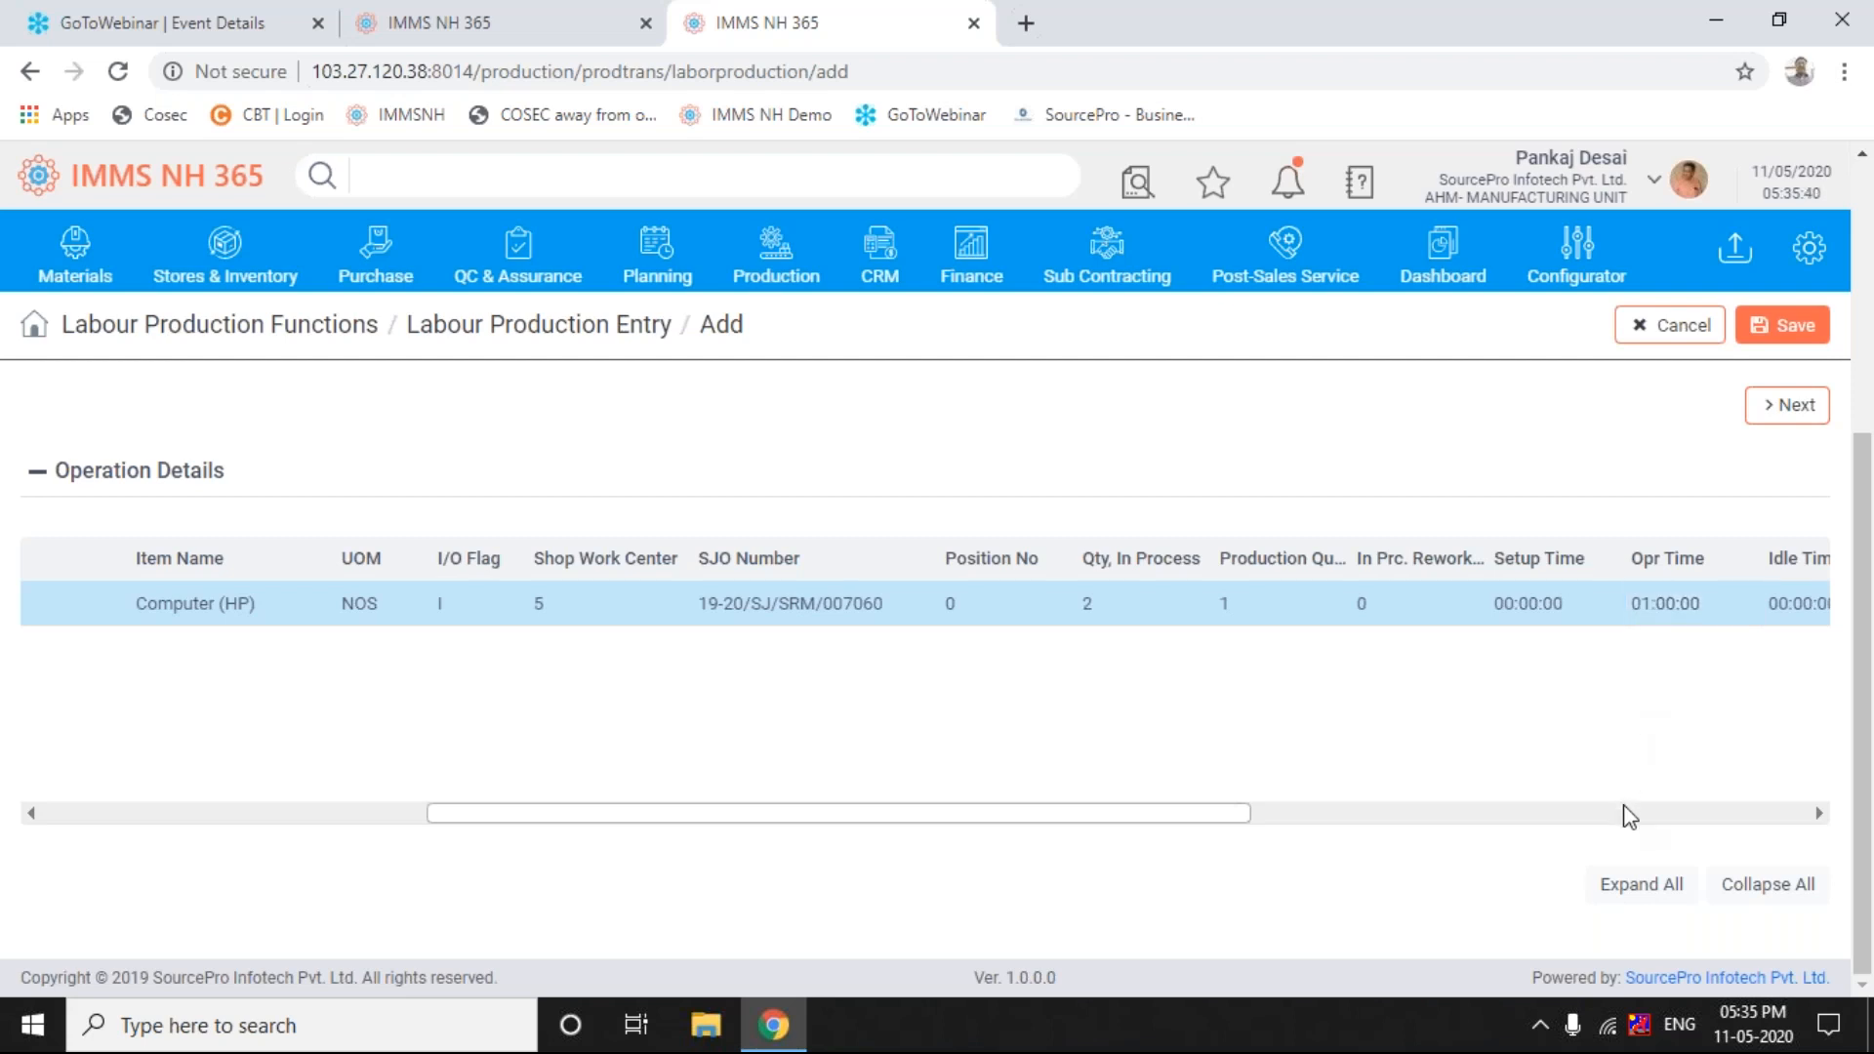
# - Examine the operation's remaining columns, from idle and non-productive time through overtime, remarks, start time and end time
pyautogui.hscroll(1, 1635, 820)
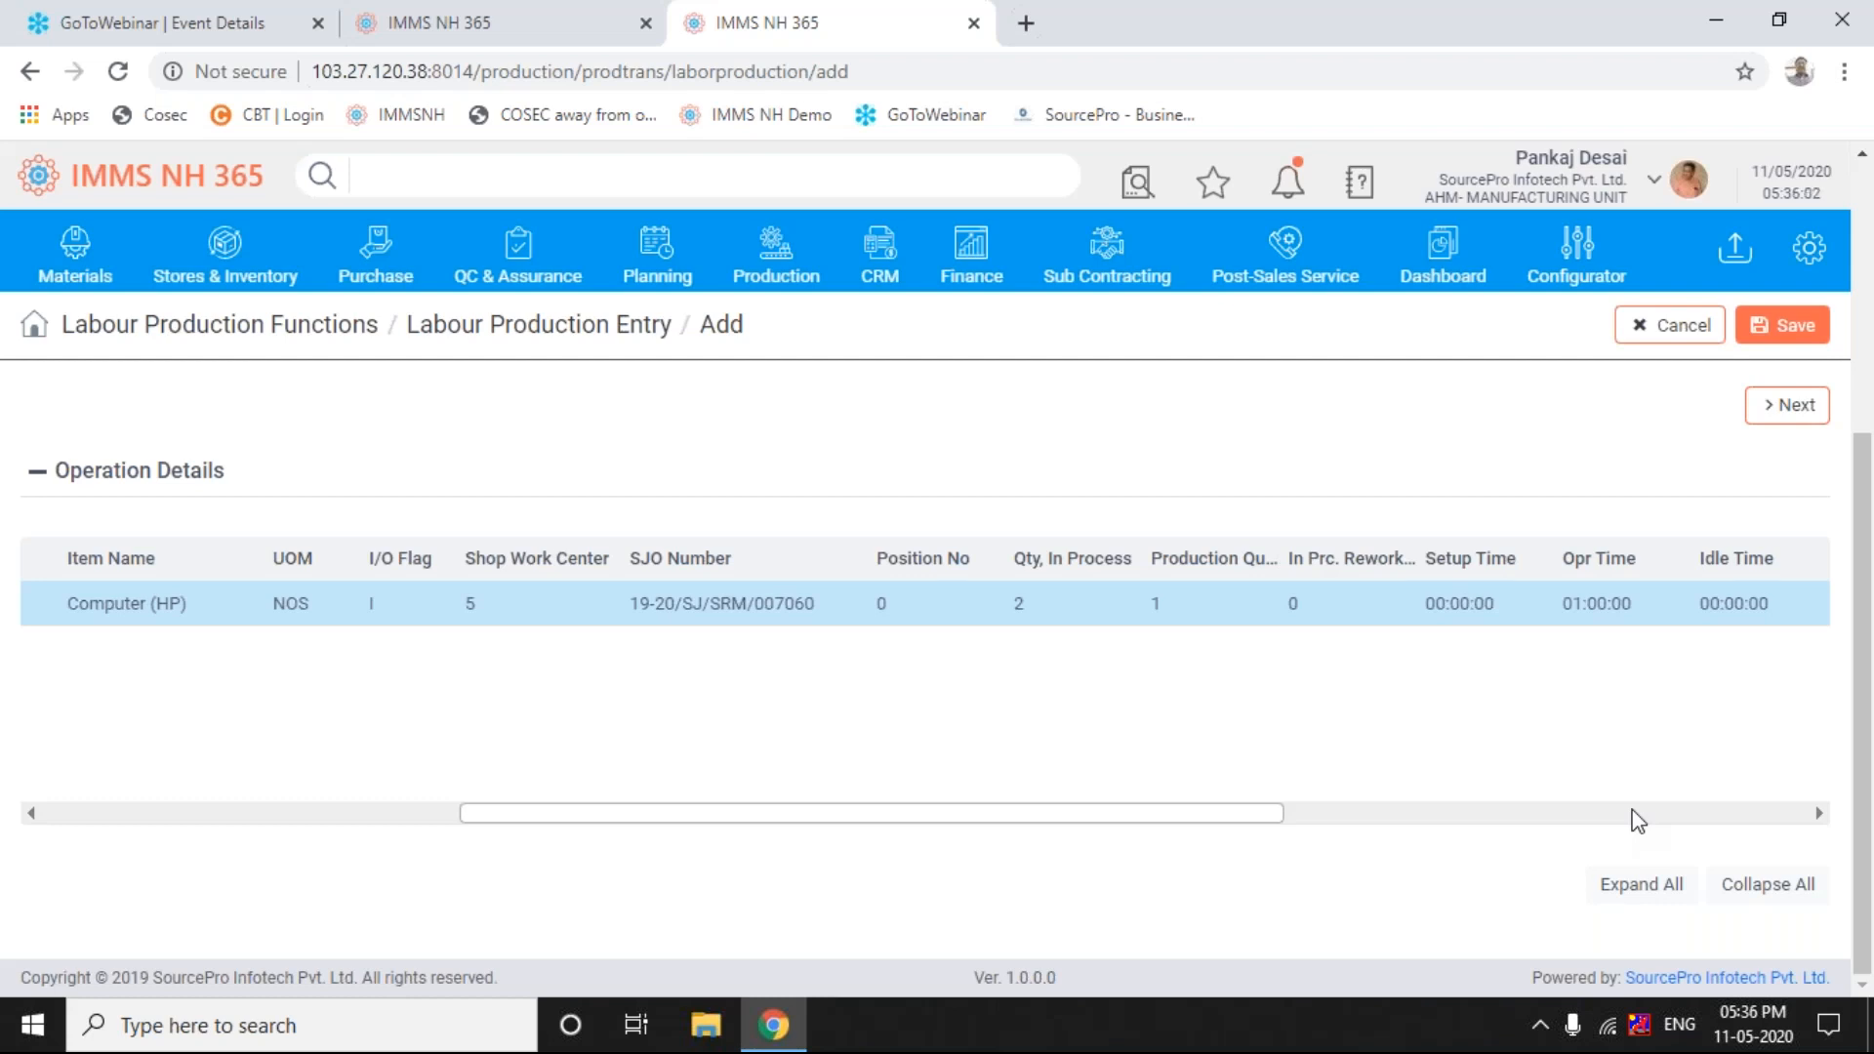
pyautogui.rightClick(1337, 700)
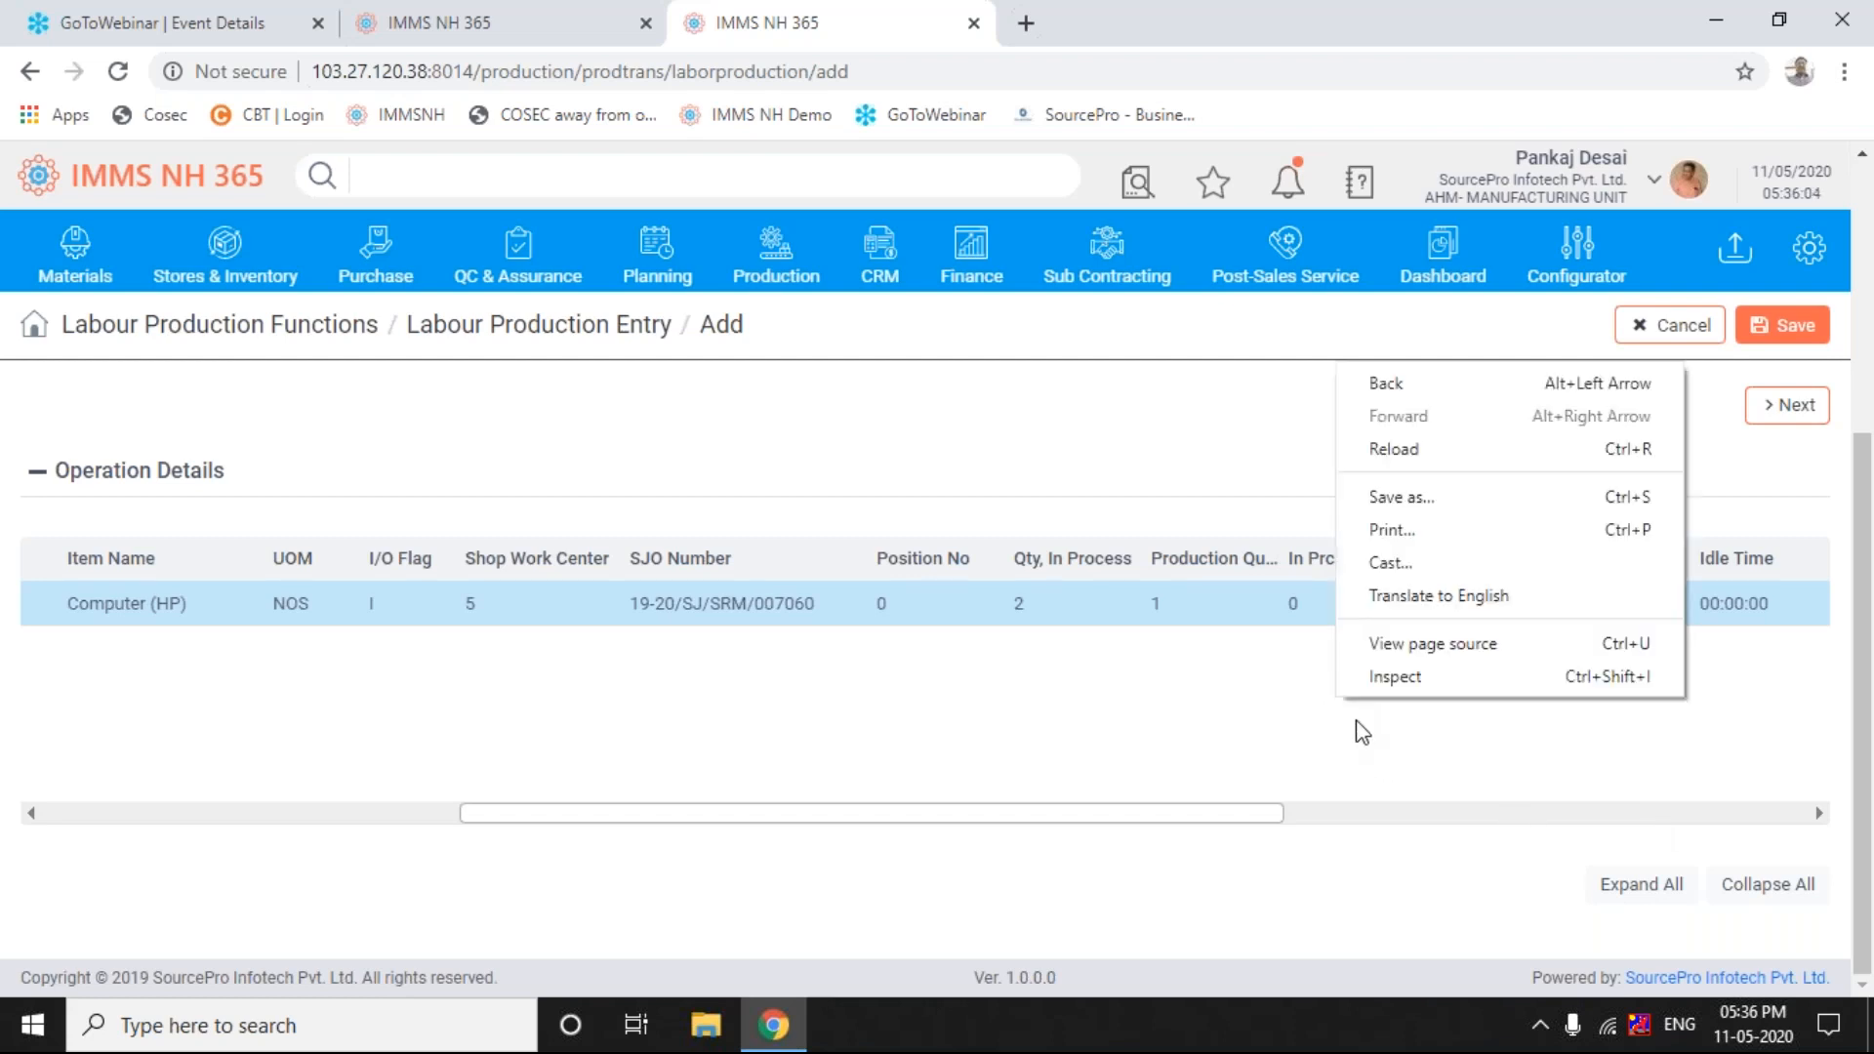
pyautogui.click(1235, 834)
pyautogui.moveTo(1259, 818); pyautogui.dragTo(1577, 820)
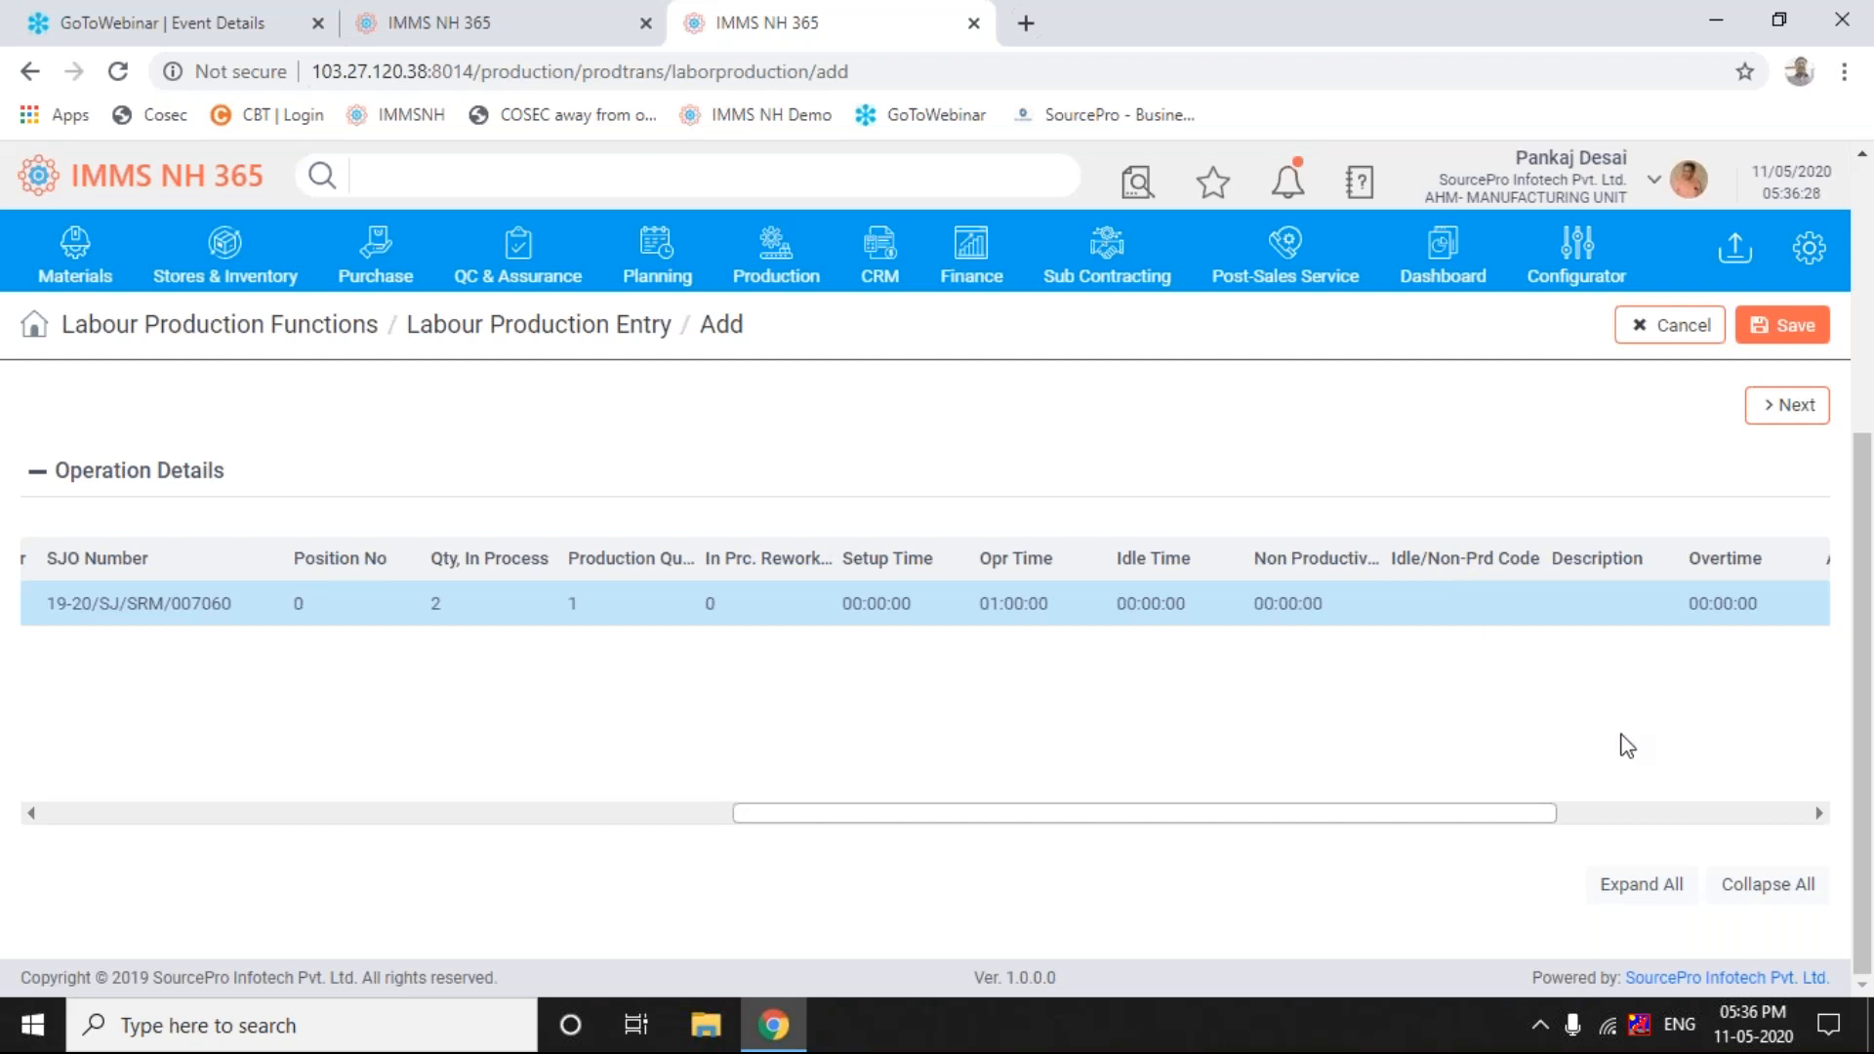
pyautogui.hscroll(1, 1643, 812)
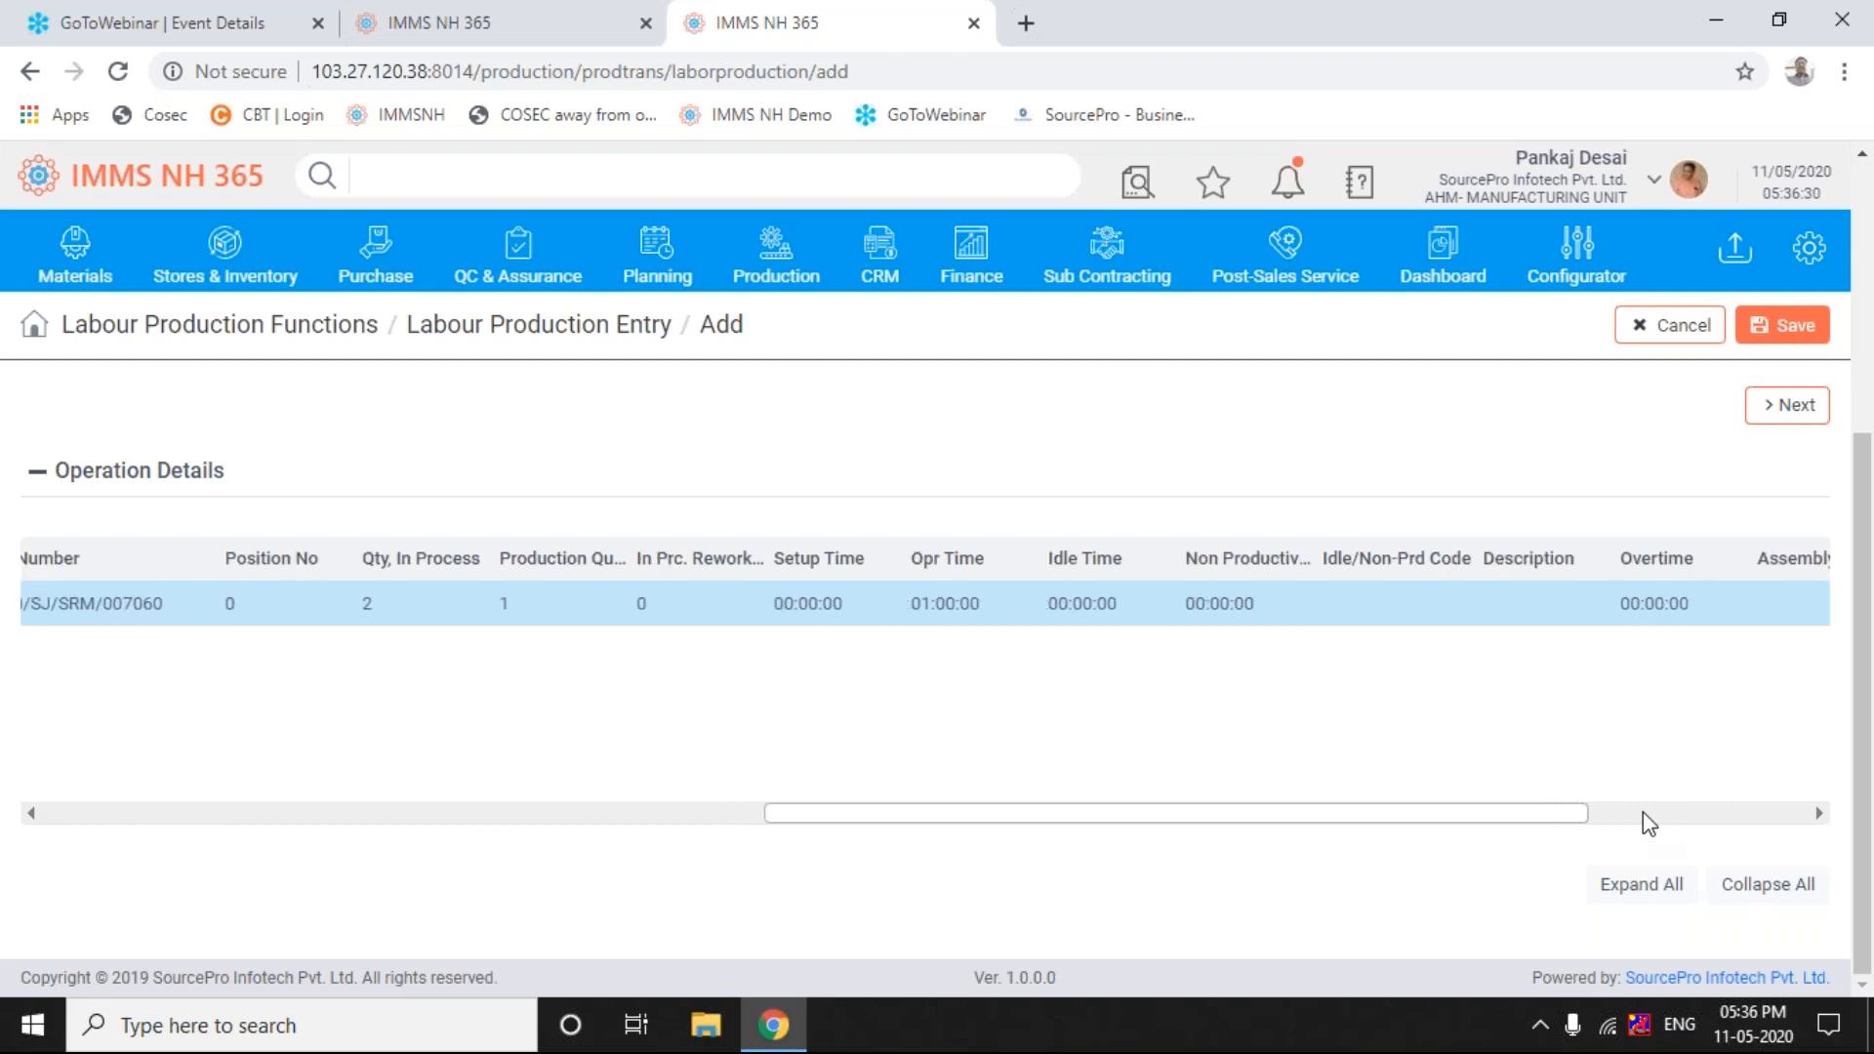
pyautogui.hscroll(2, 1698, 815)
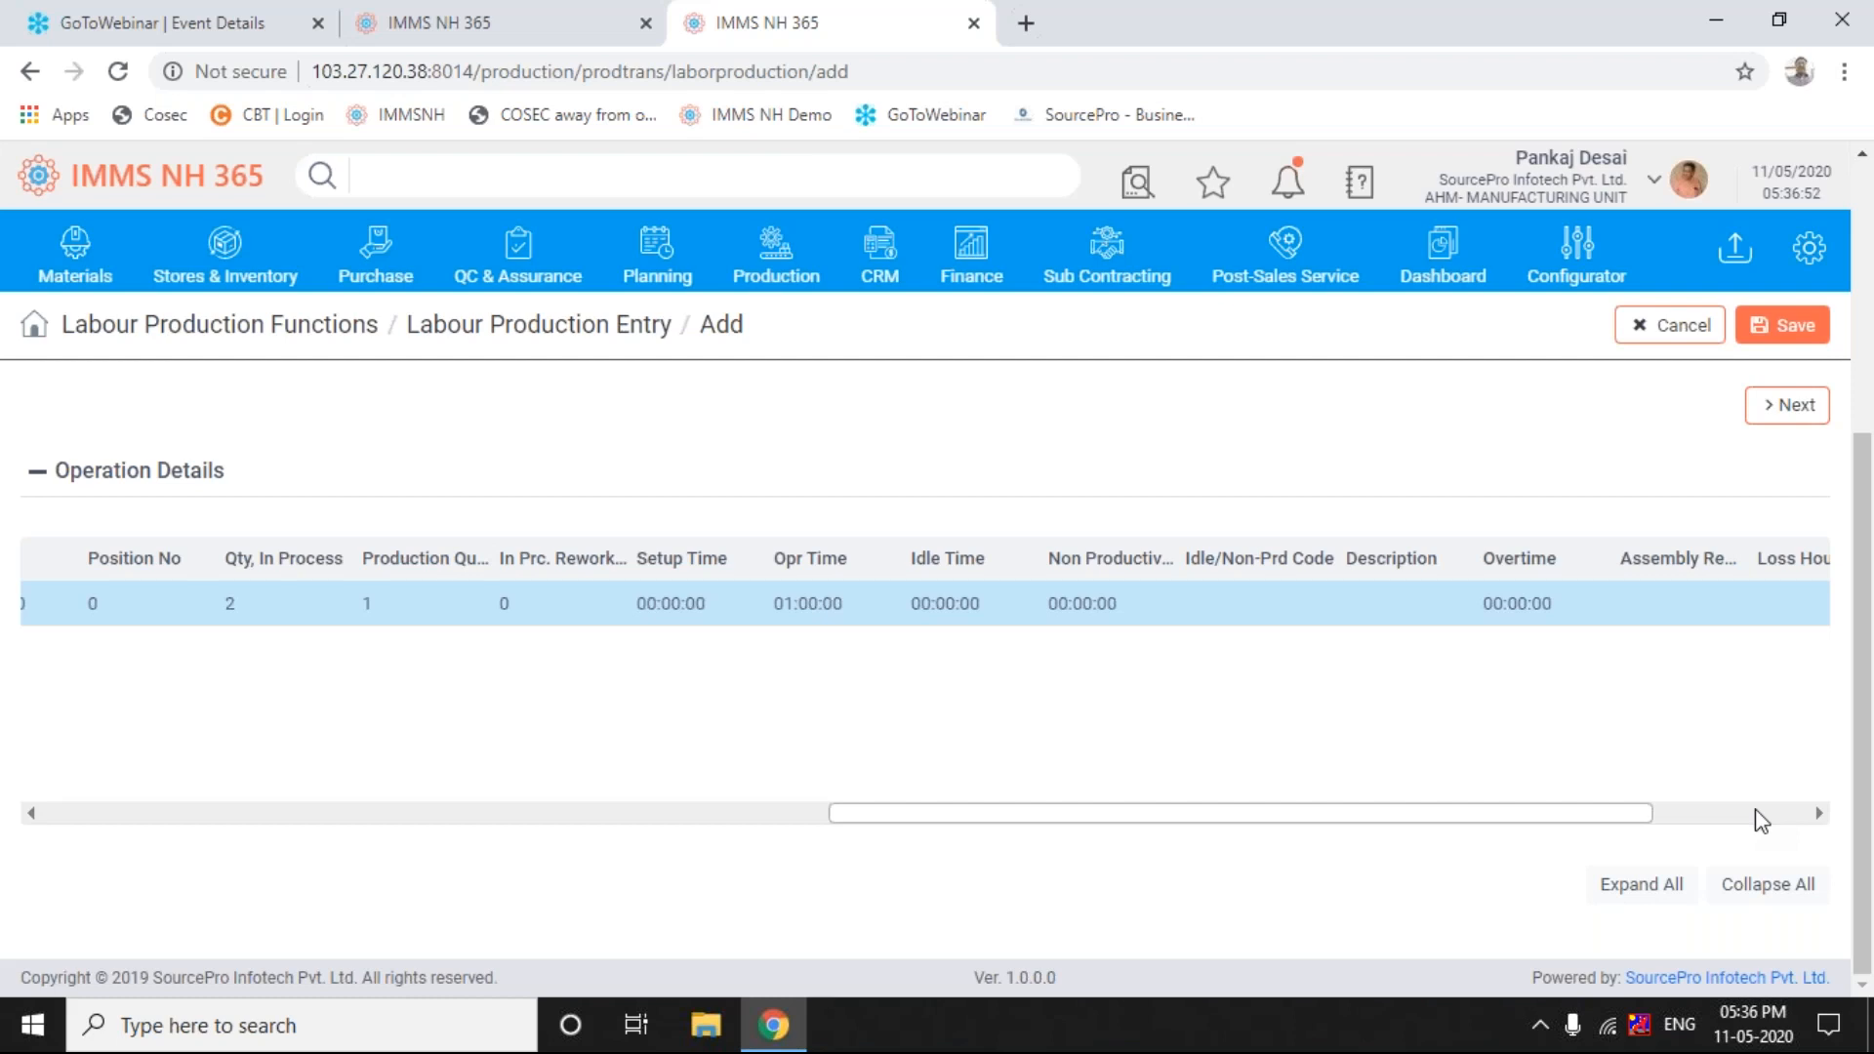
pyautogui.hscroll(2, 1762, 822)
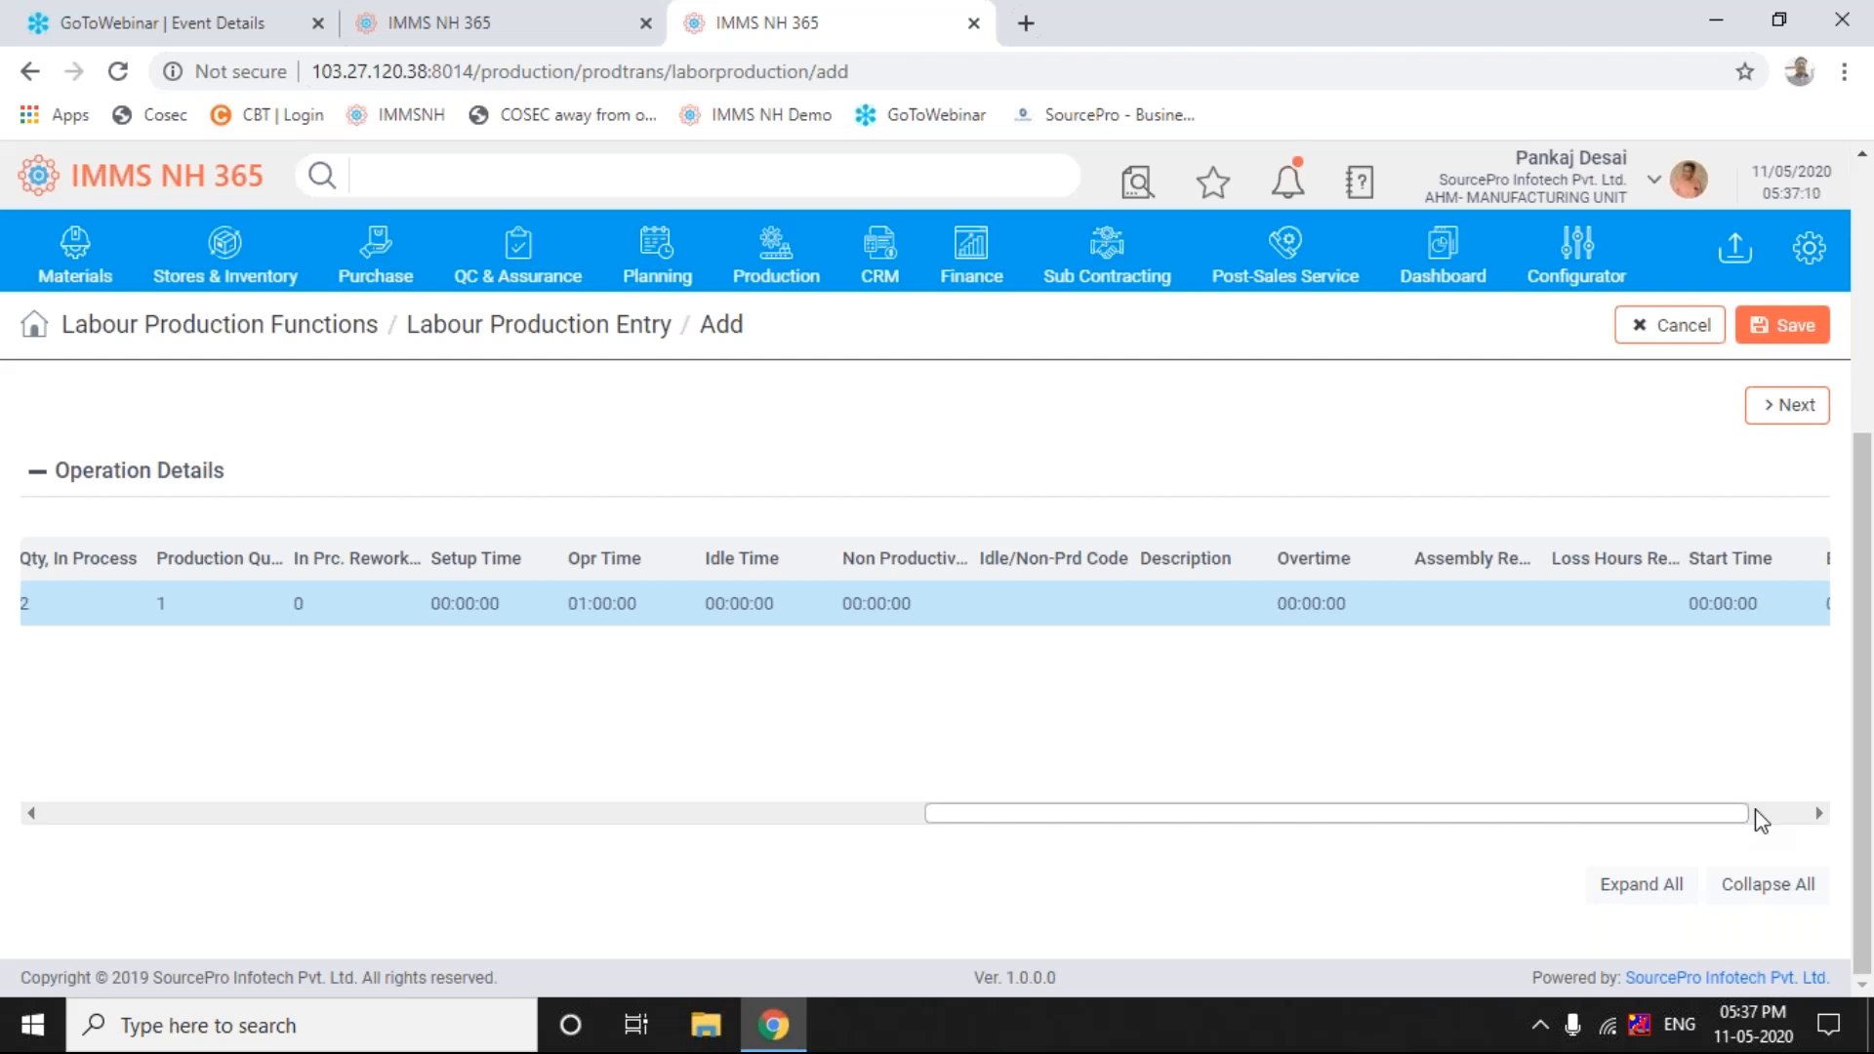
pyautogui.hscroll(1, 1792, 825)
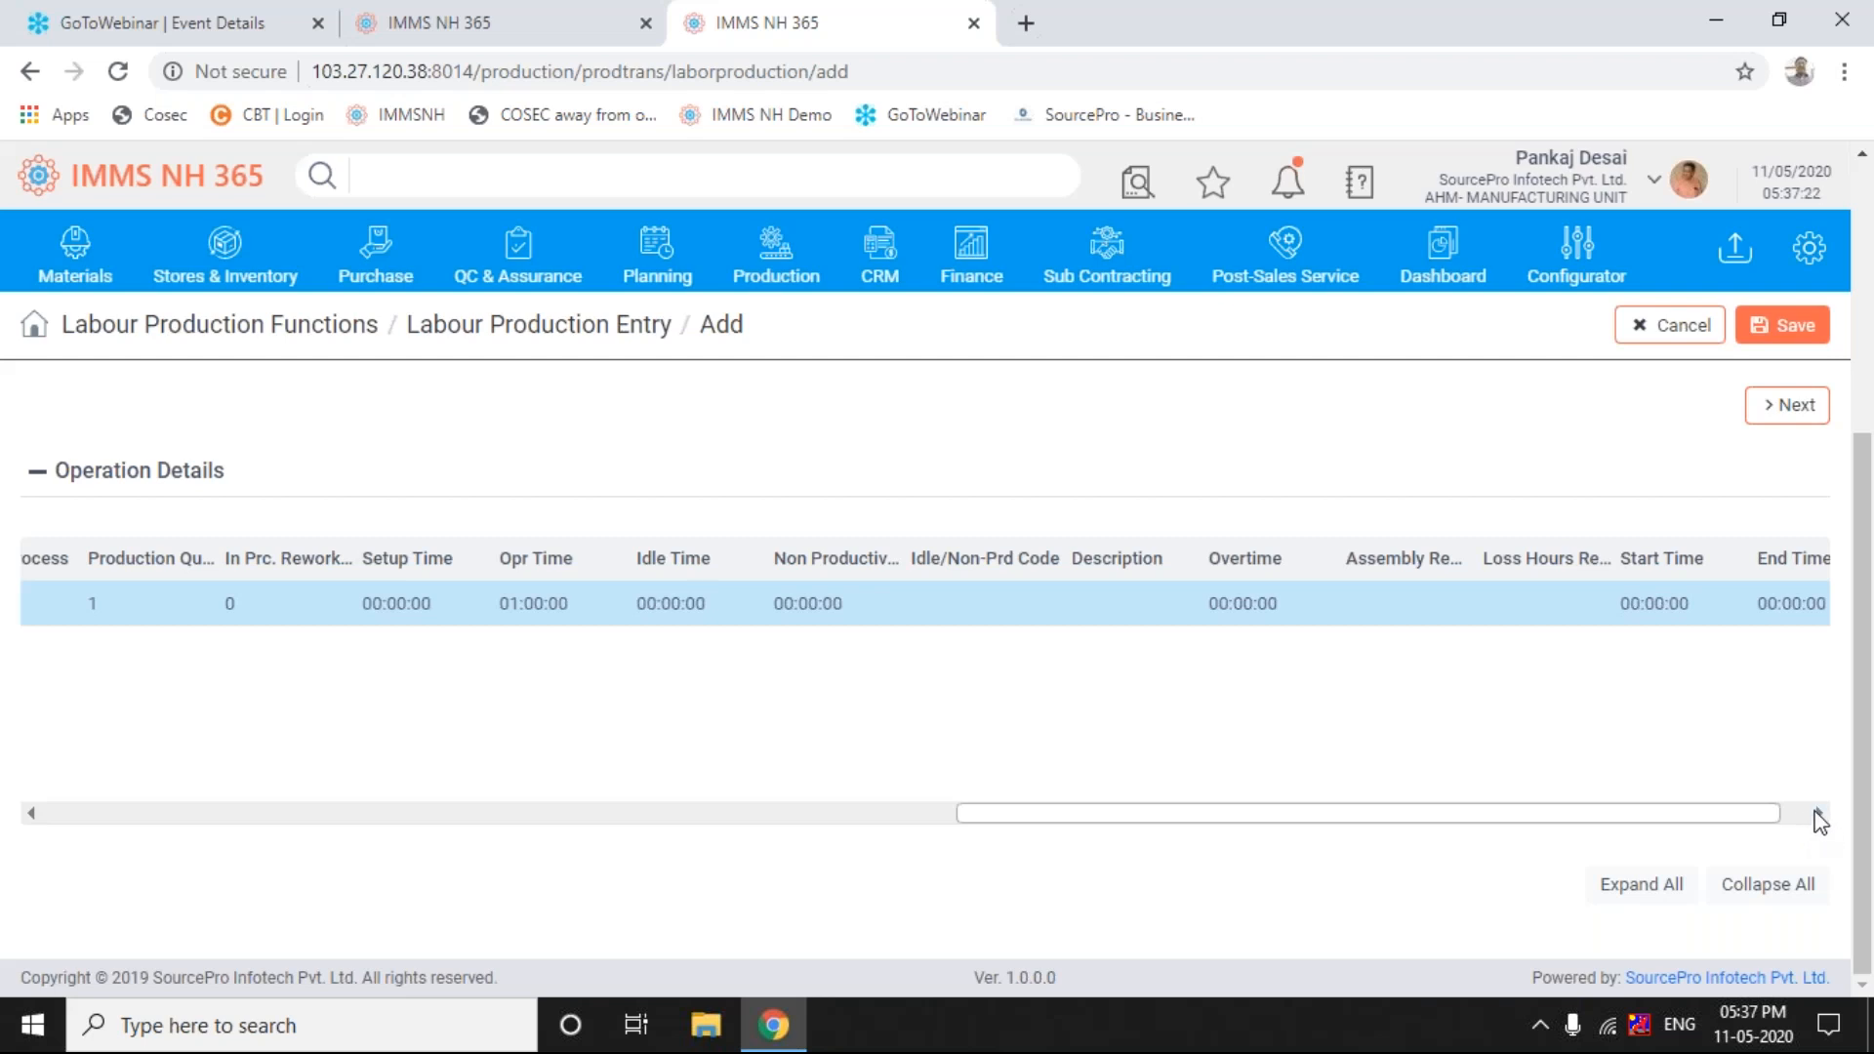
pyautogui.click(1818, 816)
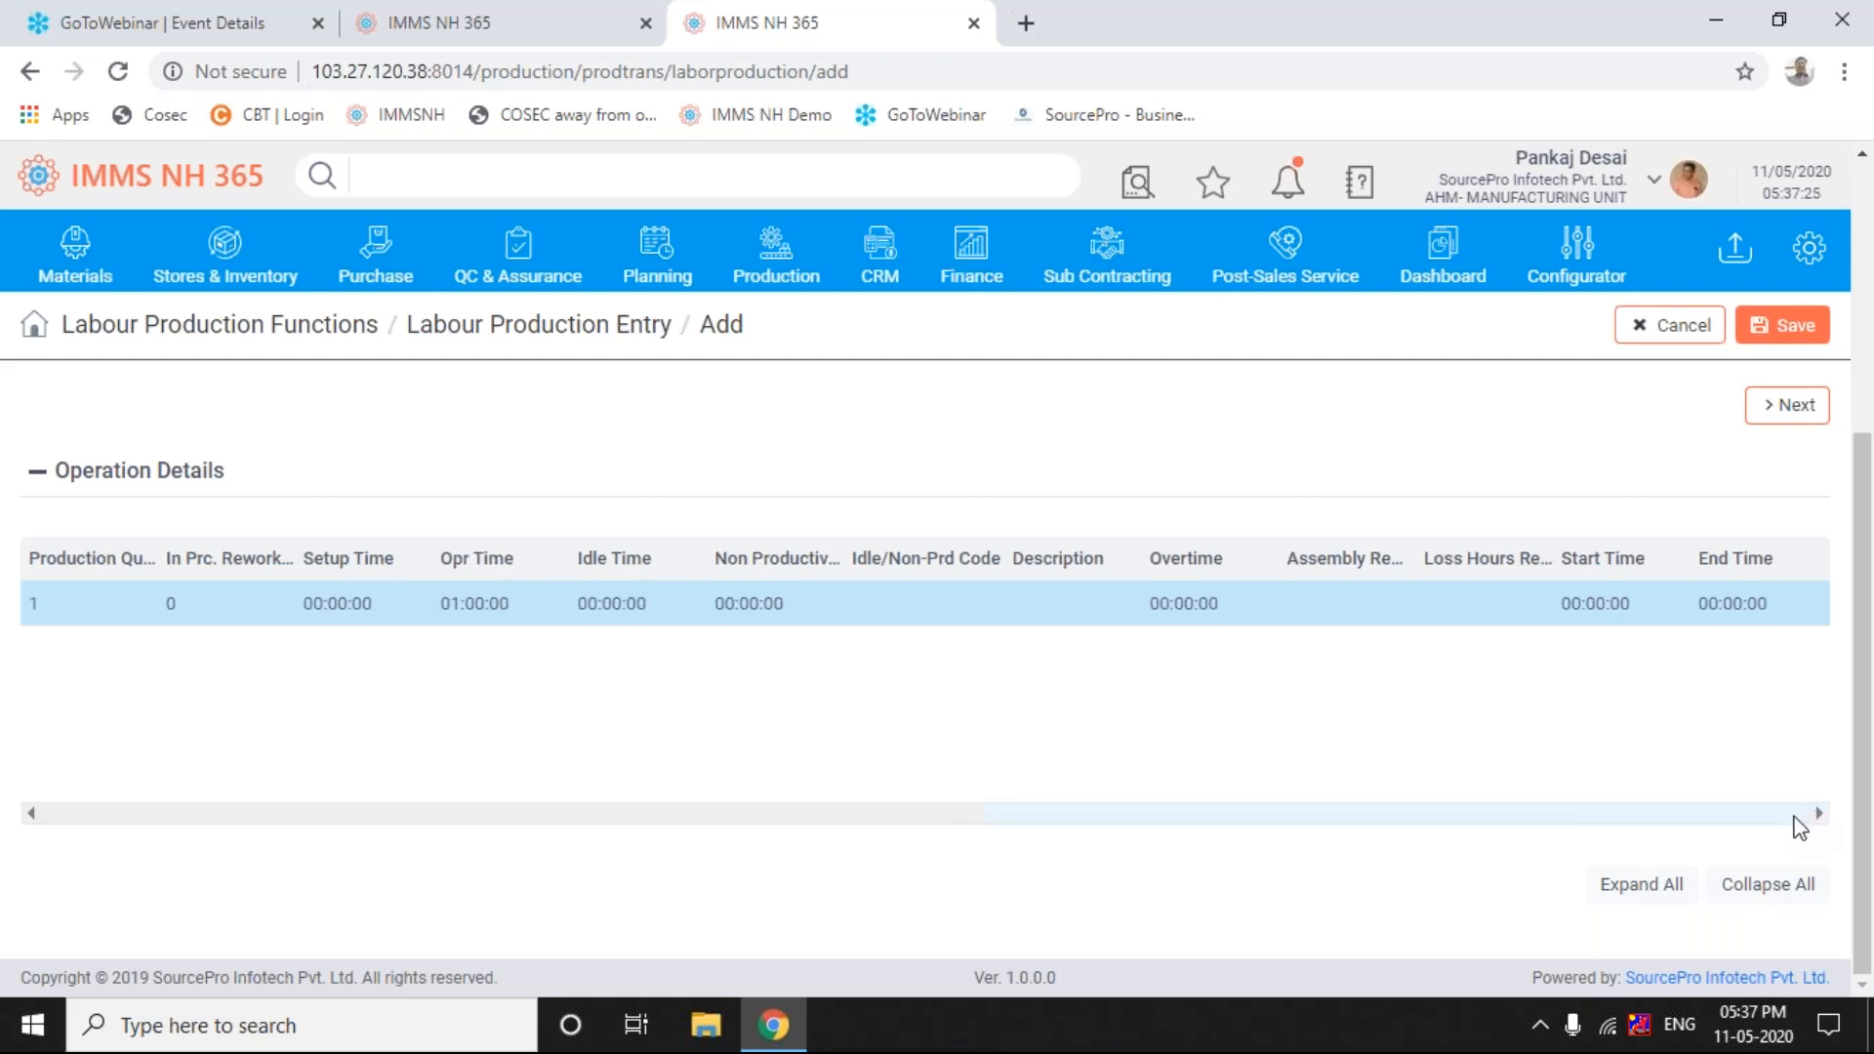
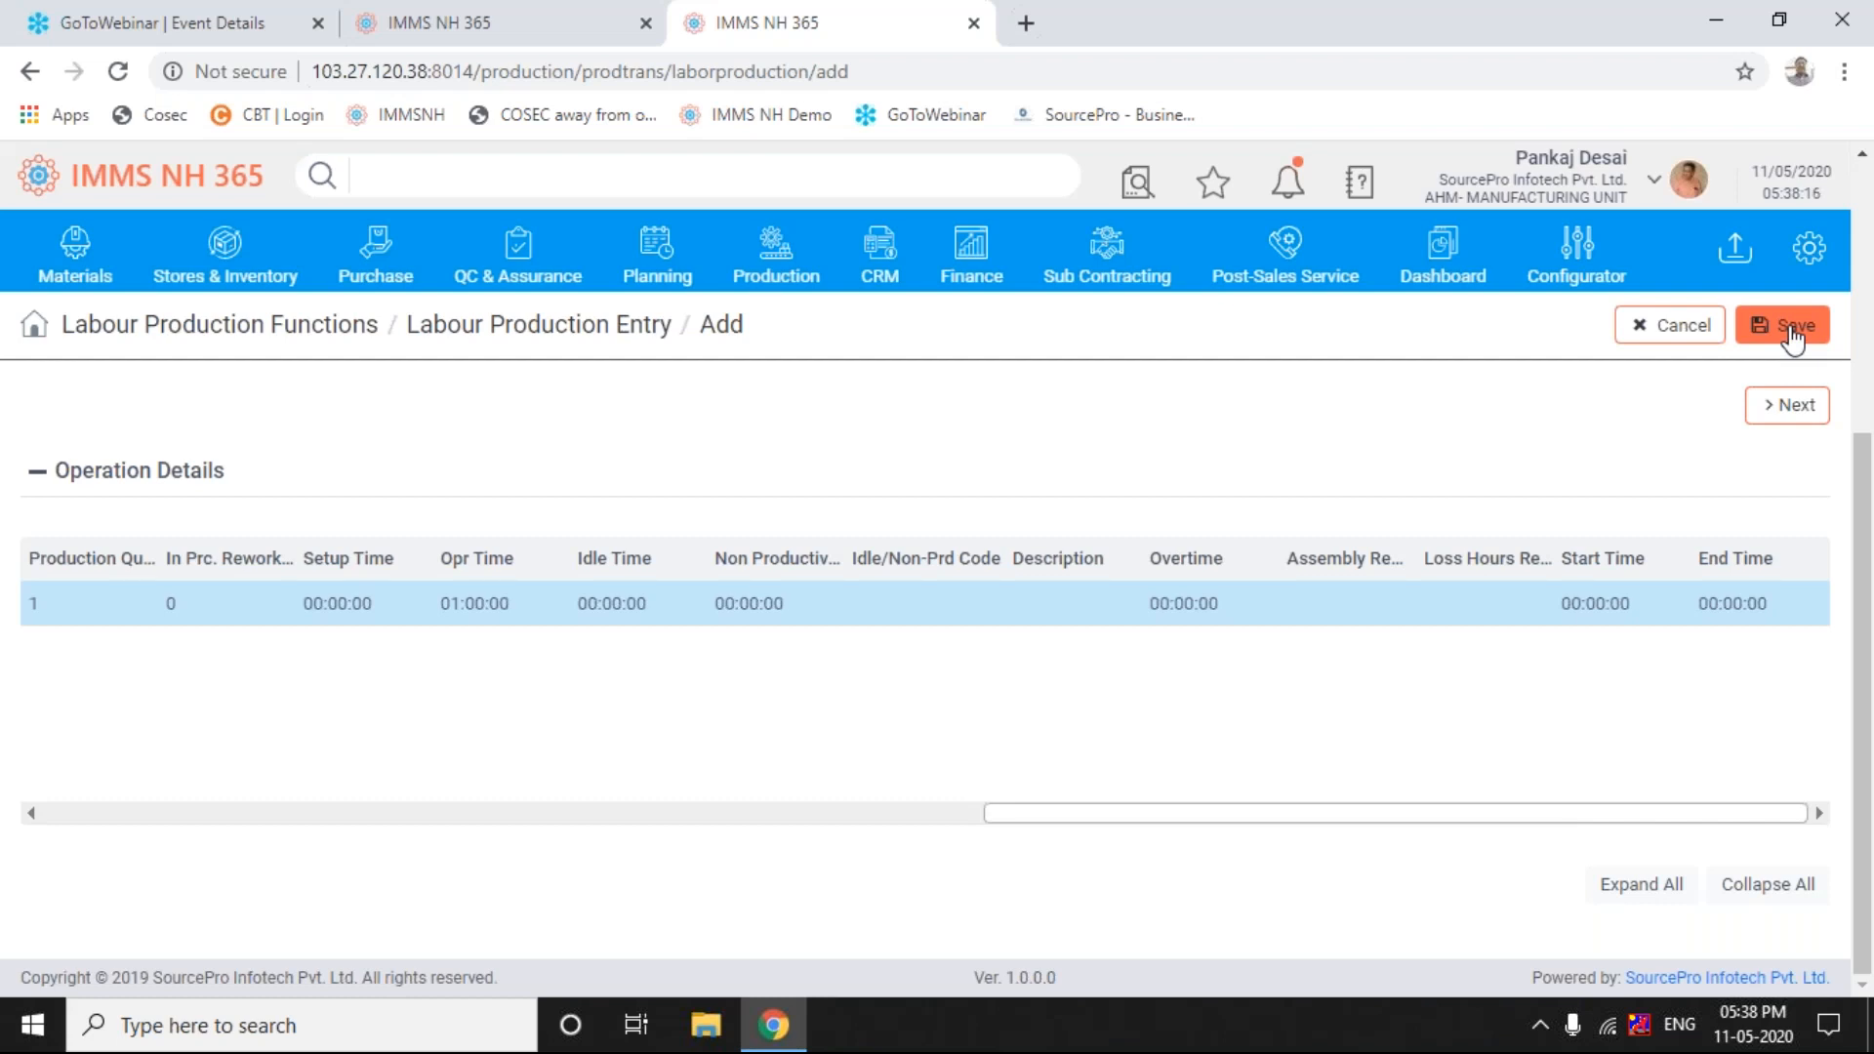
# - Save the labour production entry
pyautogui.click(1791, 329)
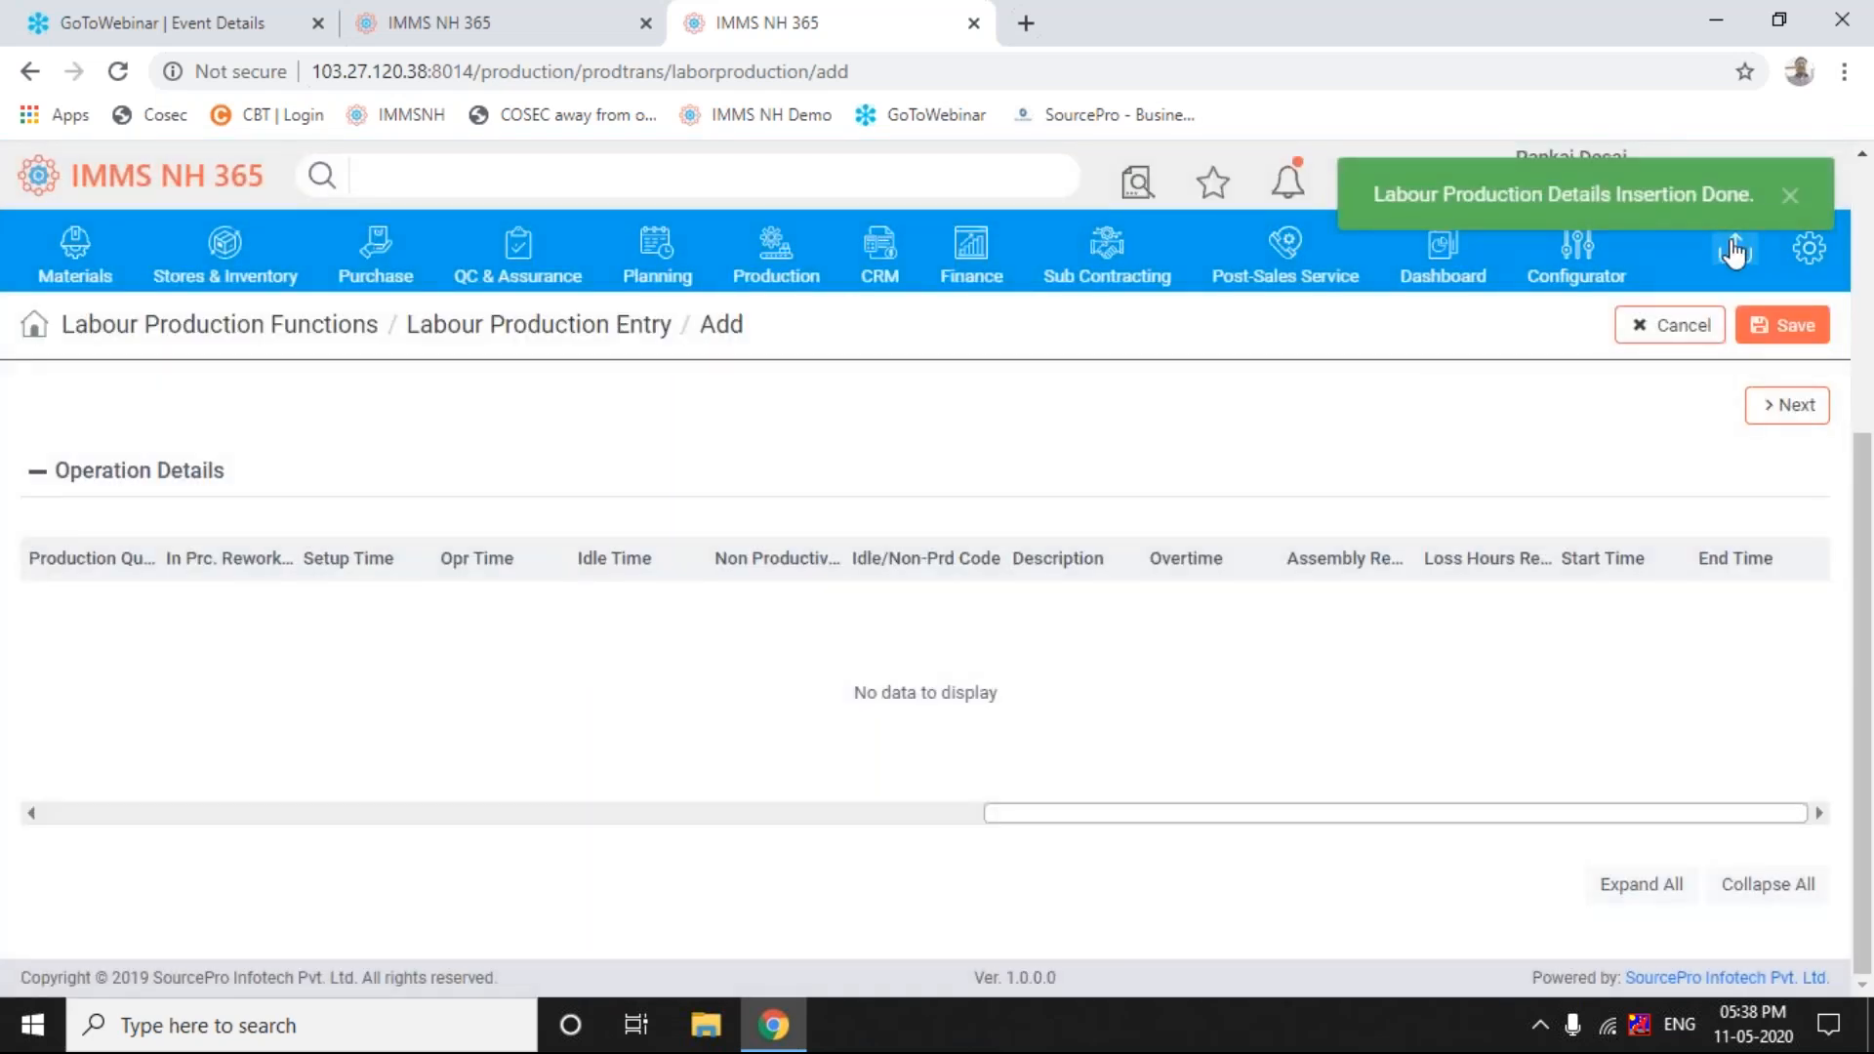
# - Dismiss the save message and start a new Labour Production QC Entry
pyautogui.click(1789, 196)
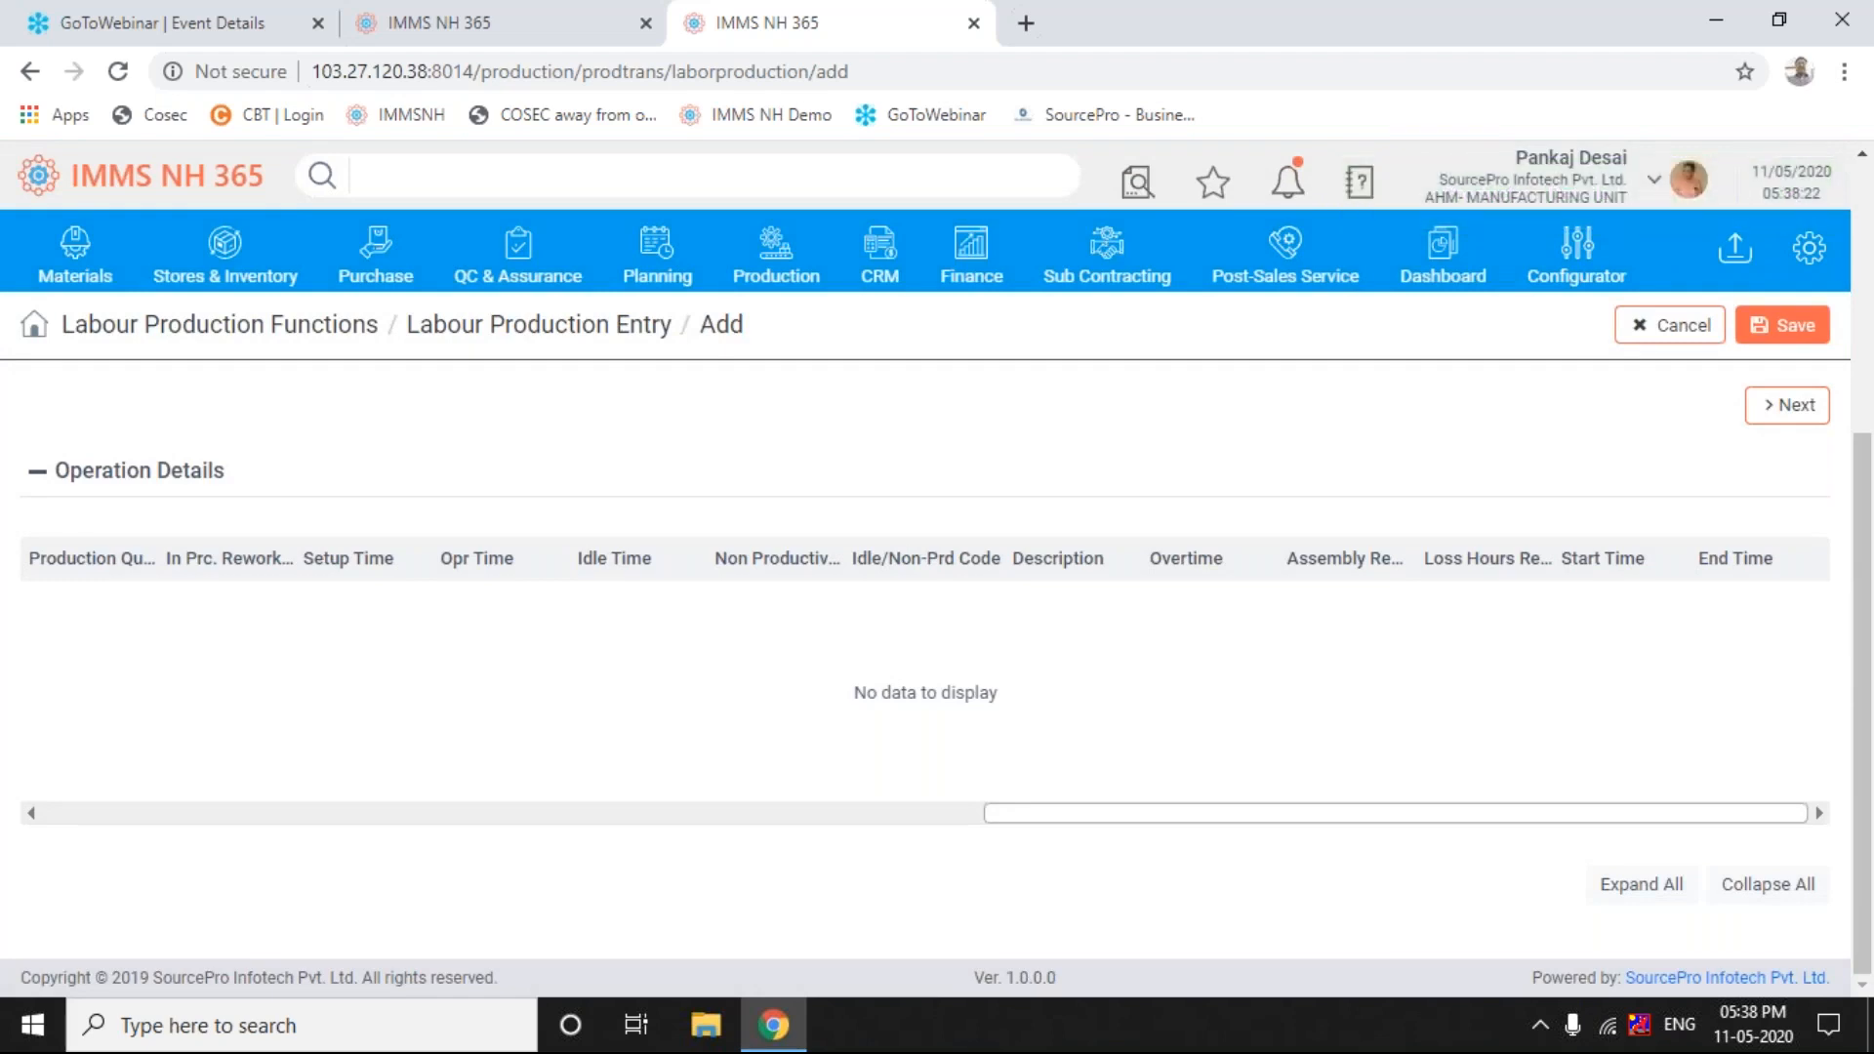
pyautogui.click(506, 259)
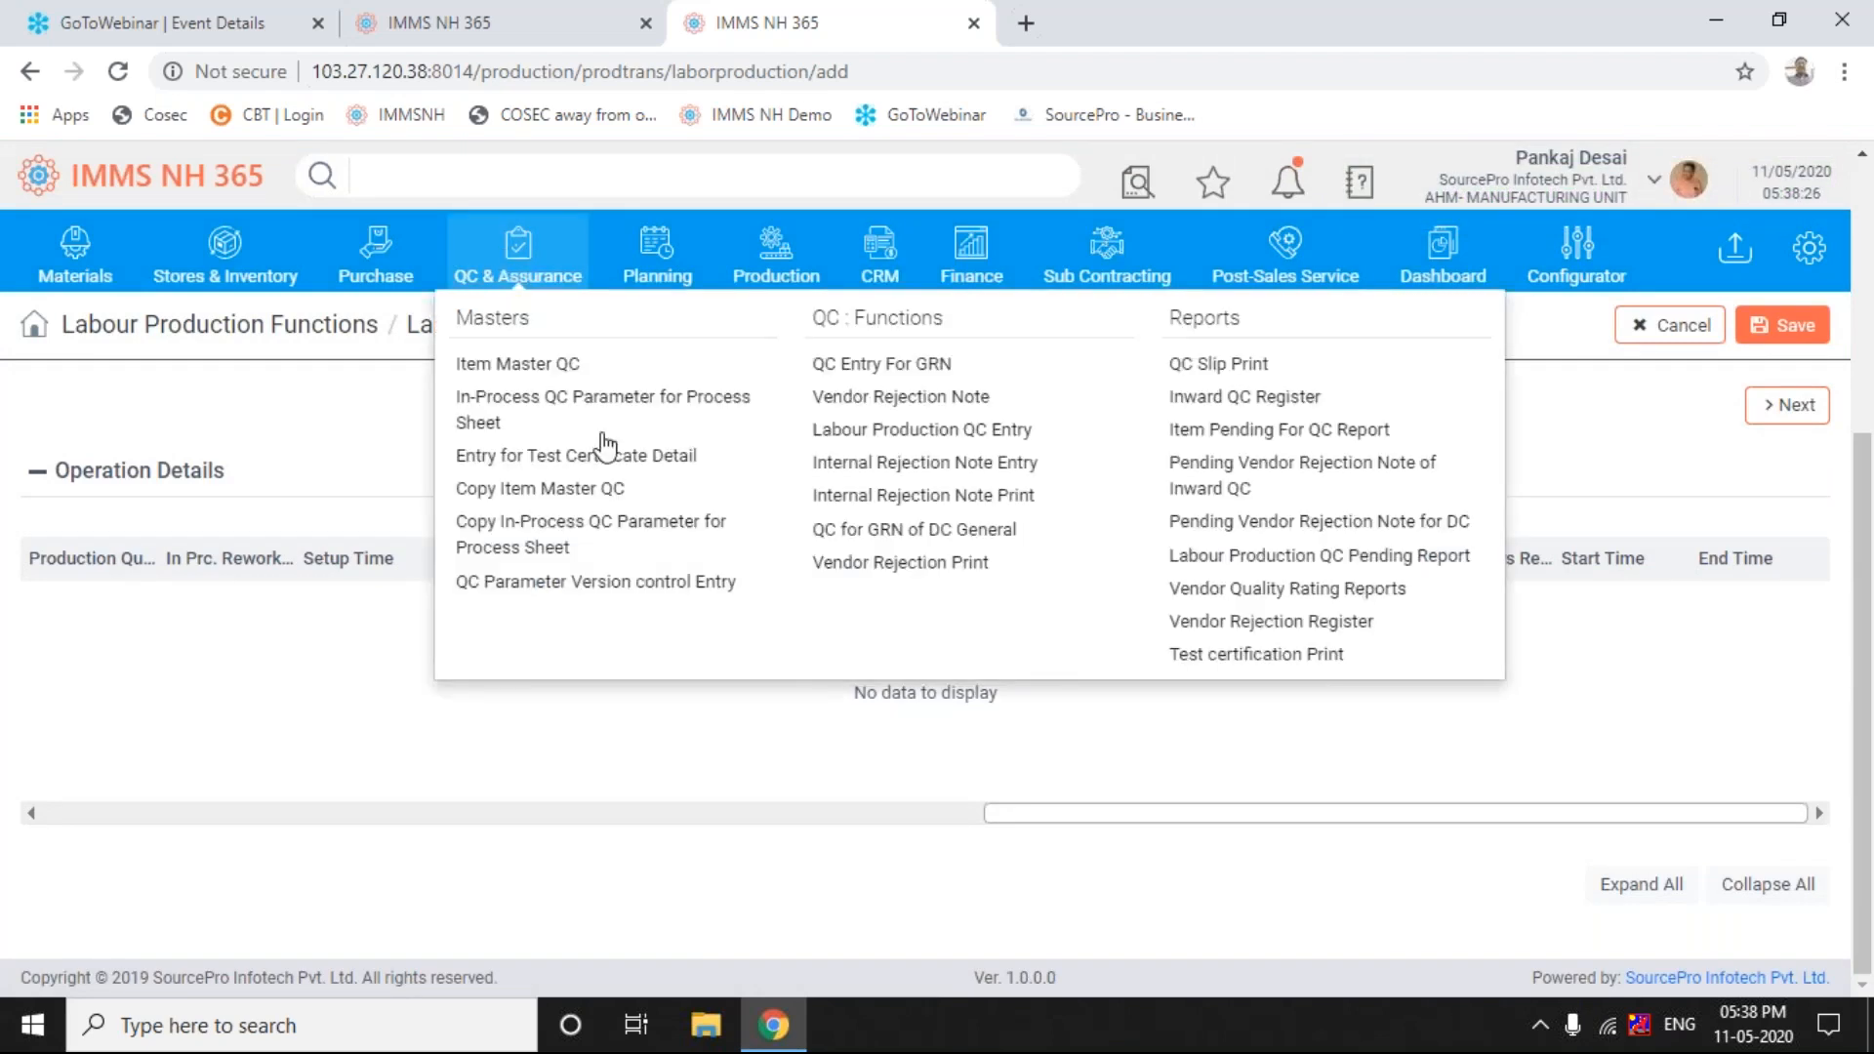
pyautogui.click(876, 445)
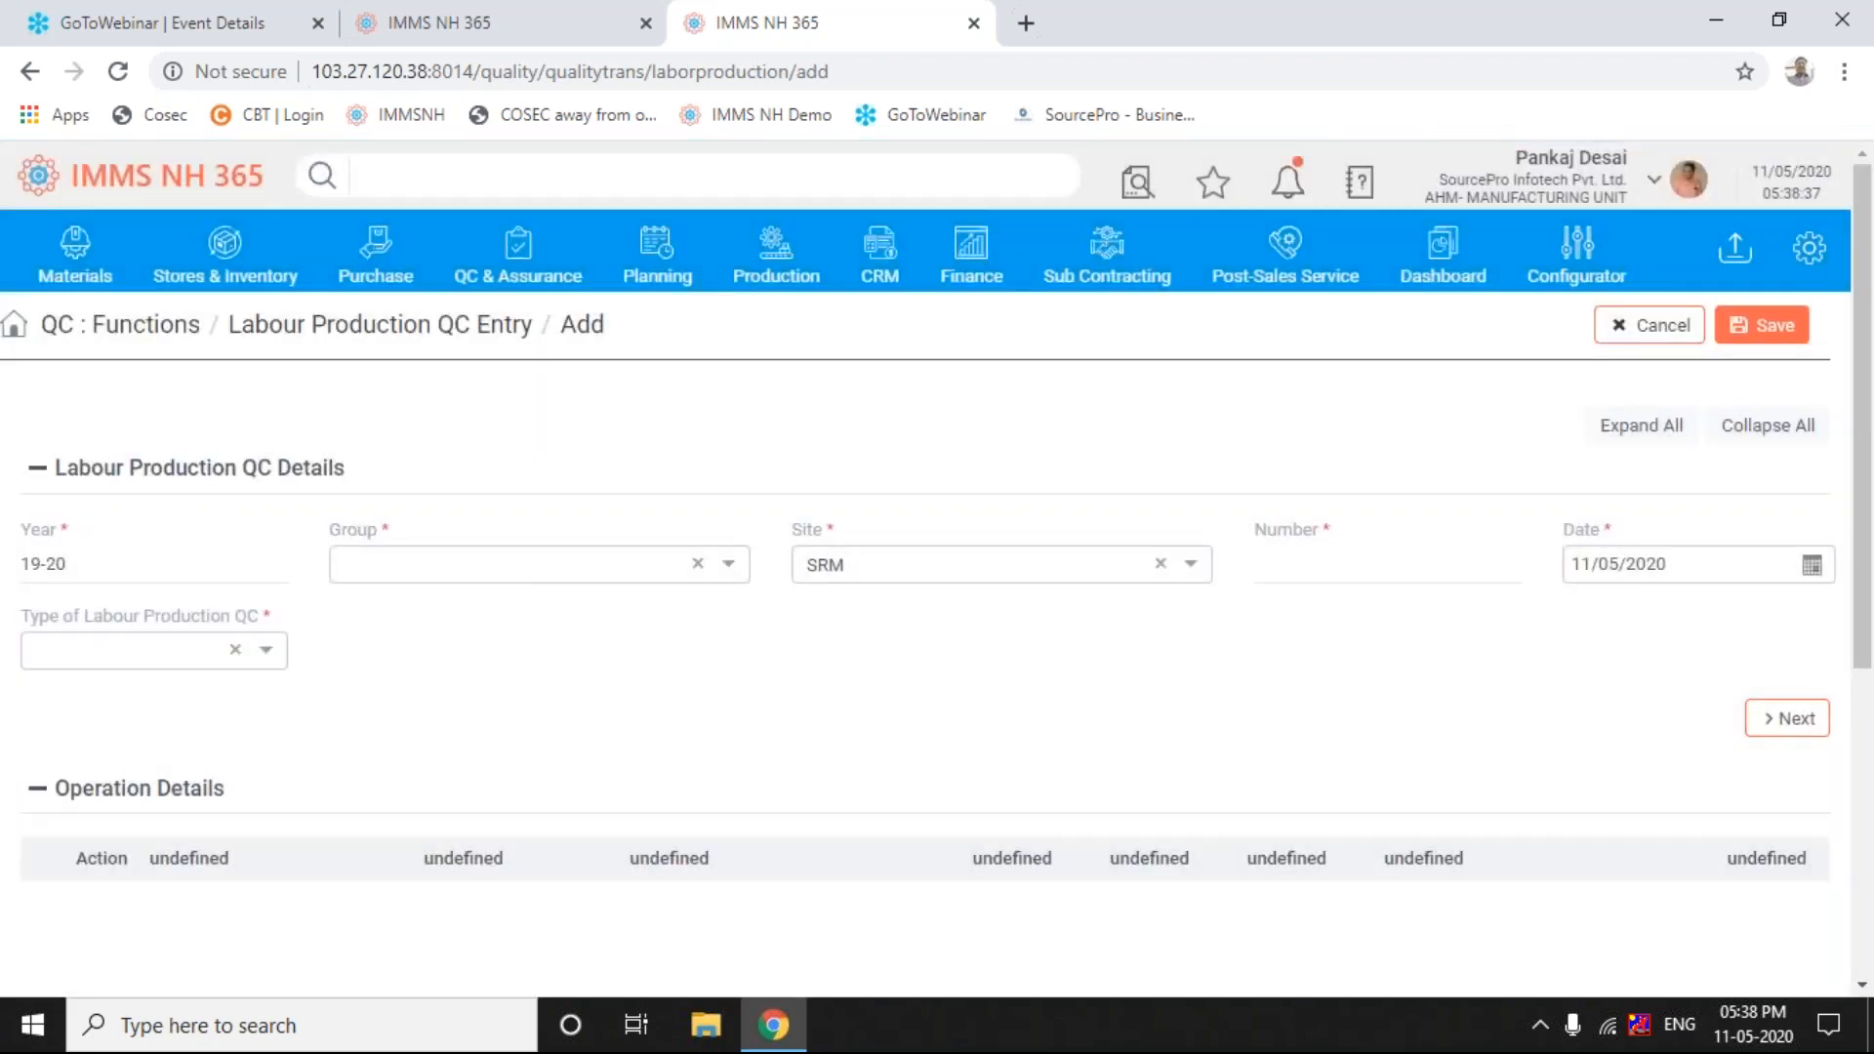
# - Set the labour production QC entry's group to LQ, its site to SRM and its date to 31/03/2020
pyautogui.click(728, 586)
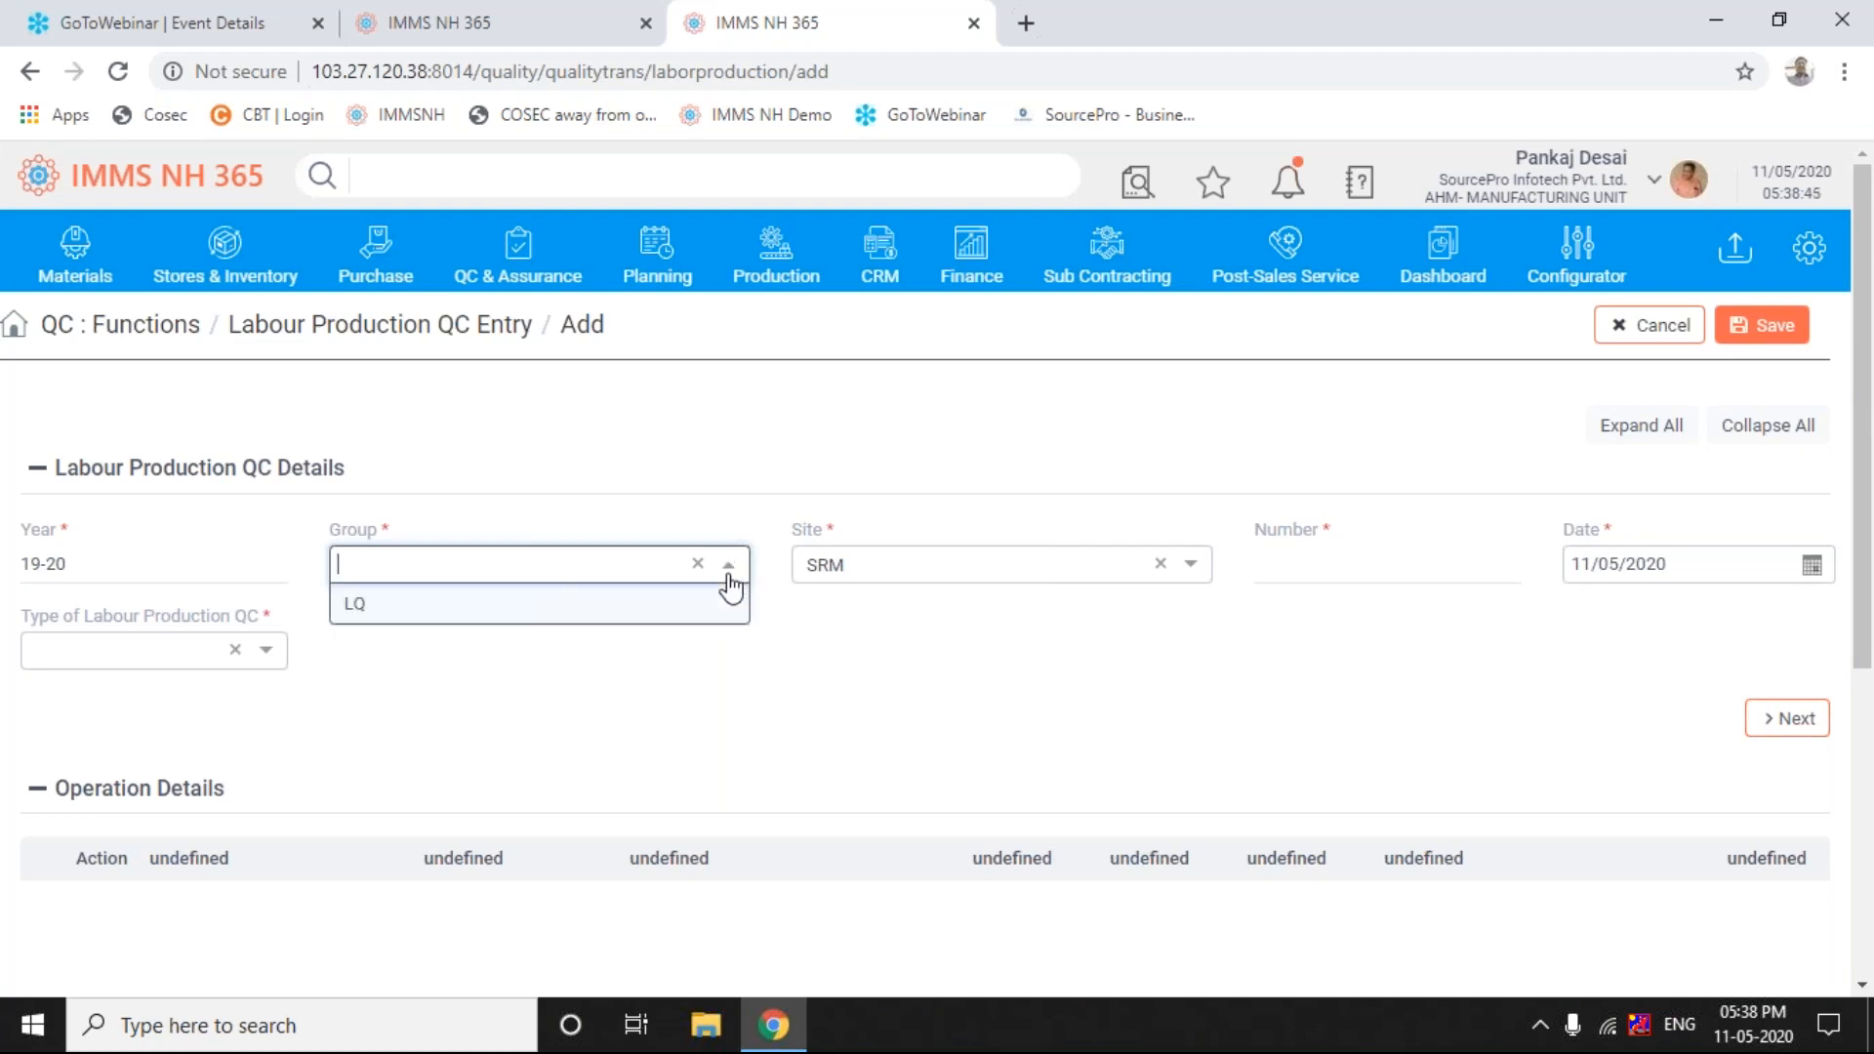
pyautogui.click(355, 606)
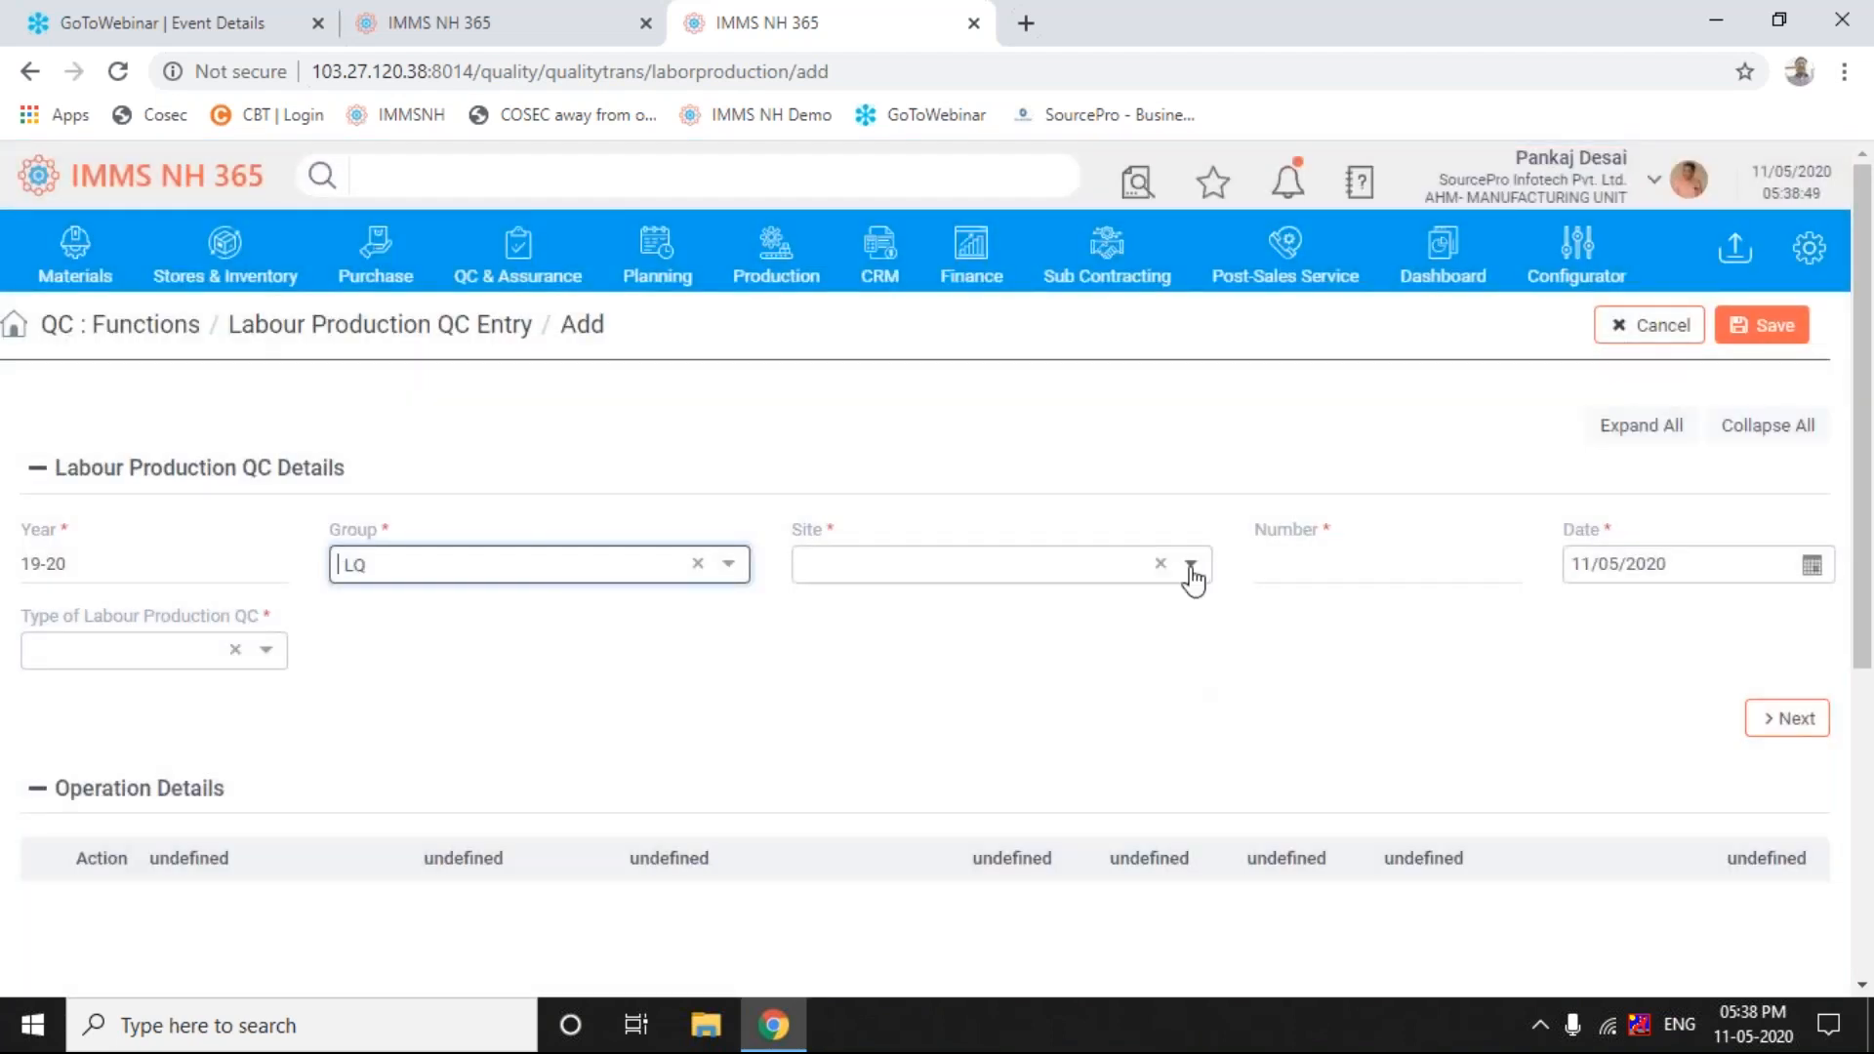
pyautogui.click(1192, 571)
pyautogui.click(824, 607)
pyautogui.click(1811, 565)
pyautogui.click(1581, 603)
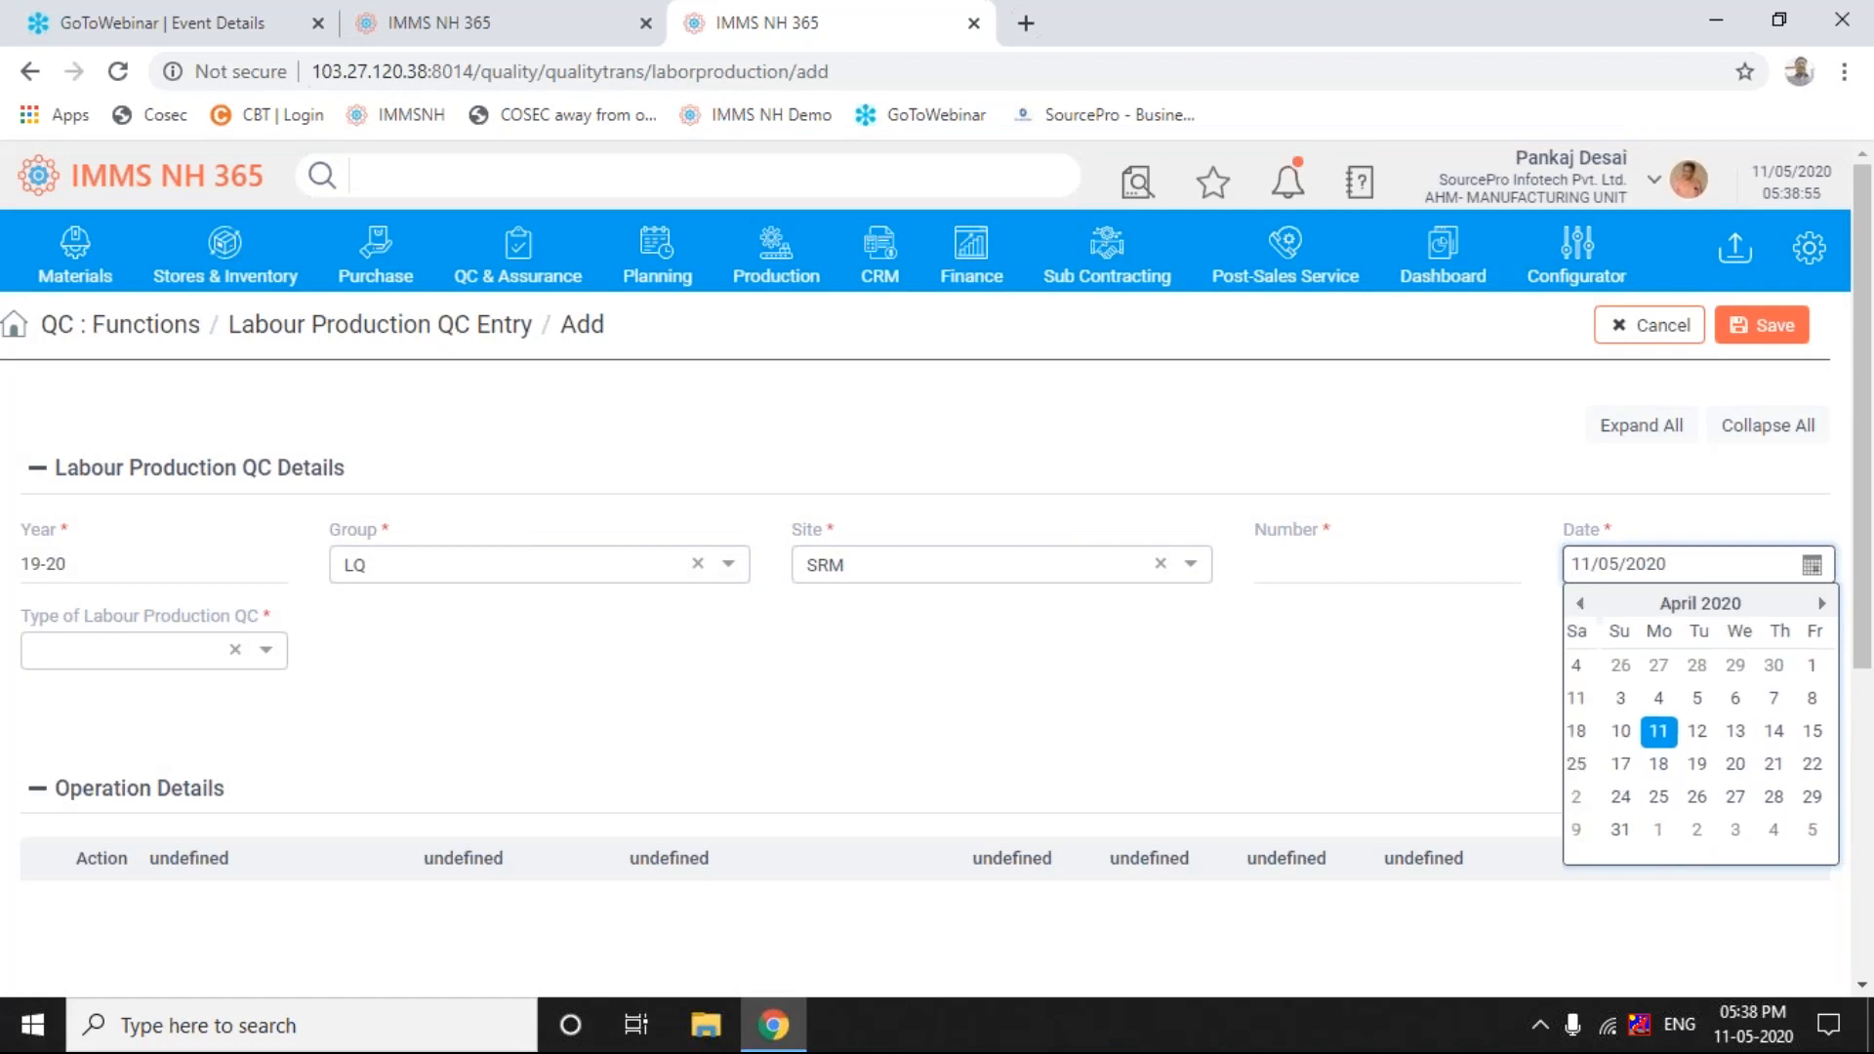
pyautogui.click(1581, 603)
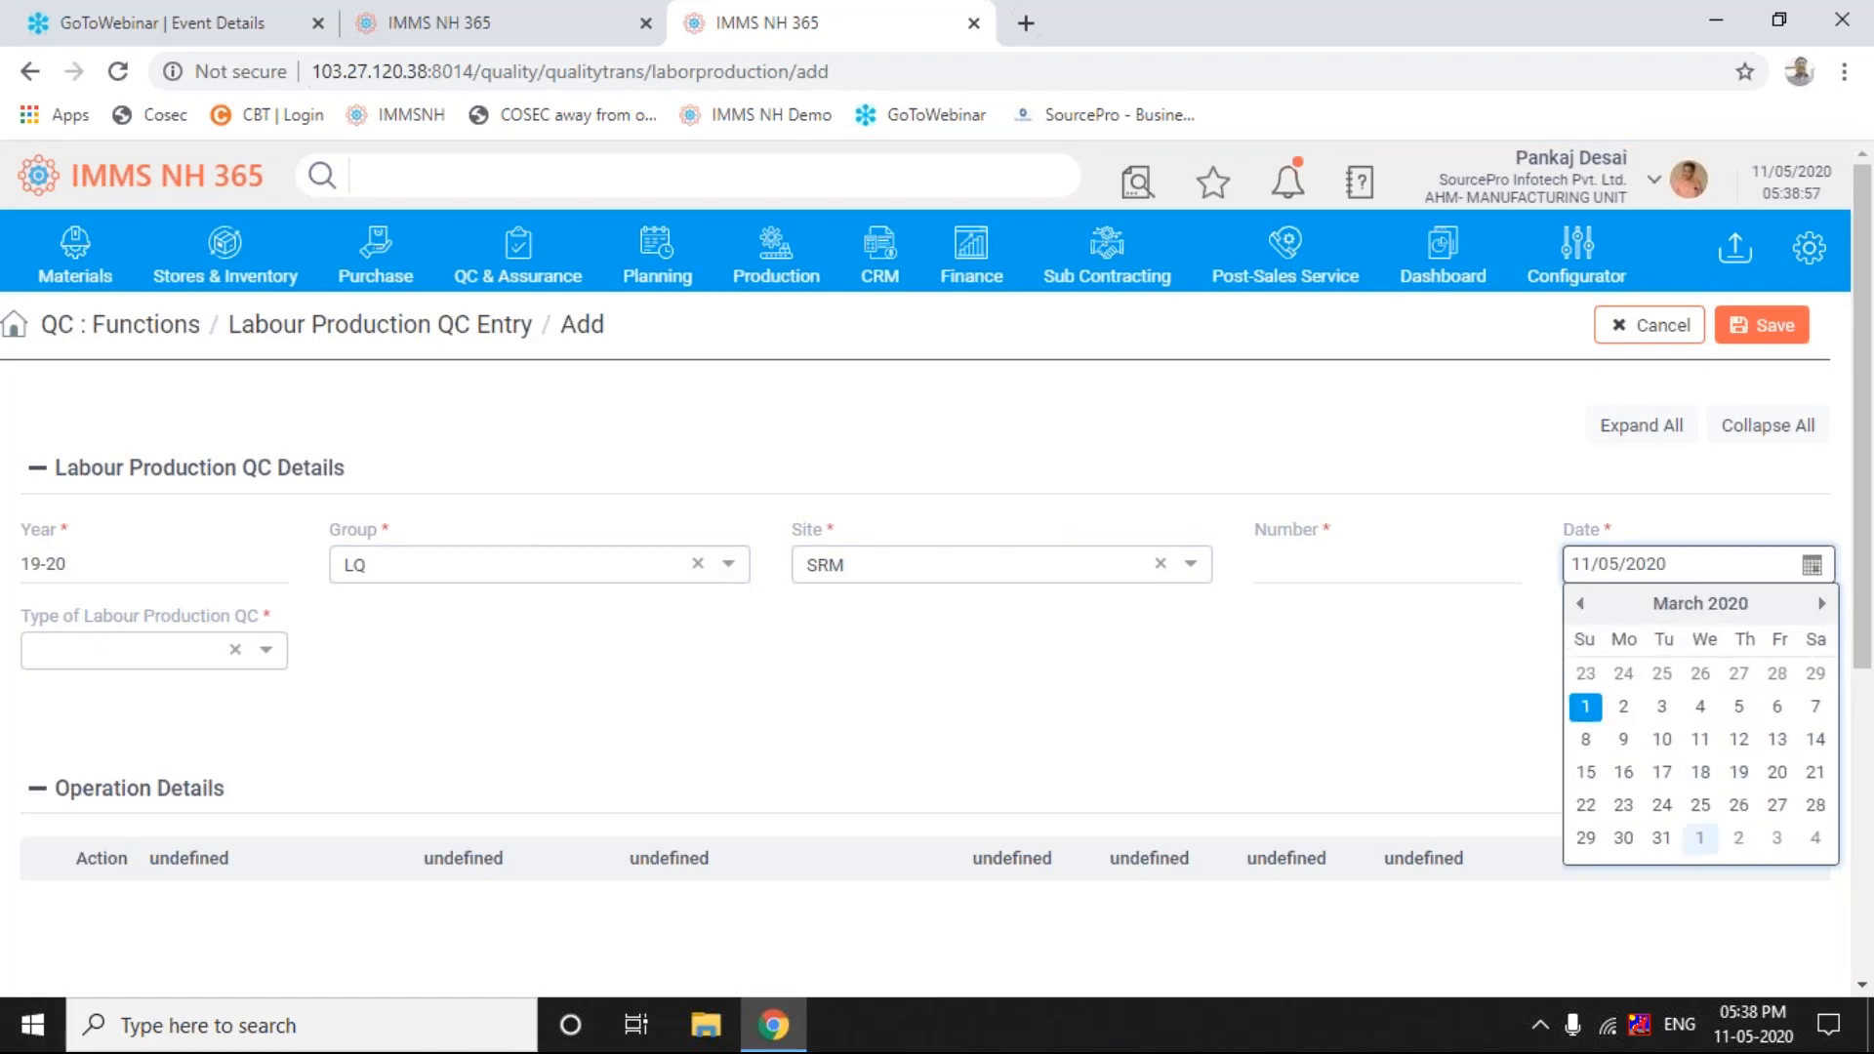
pyautogui.click(1661, 838)
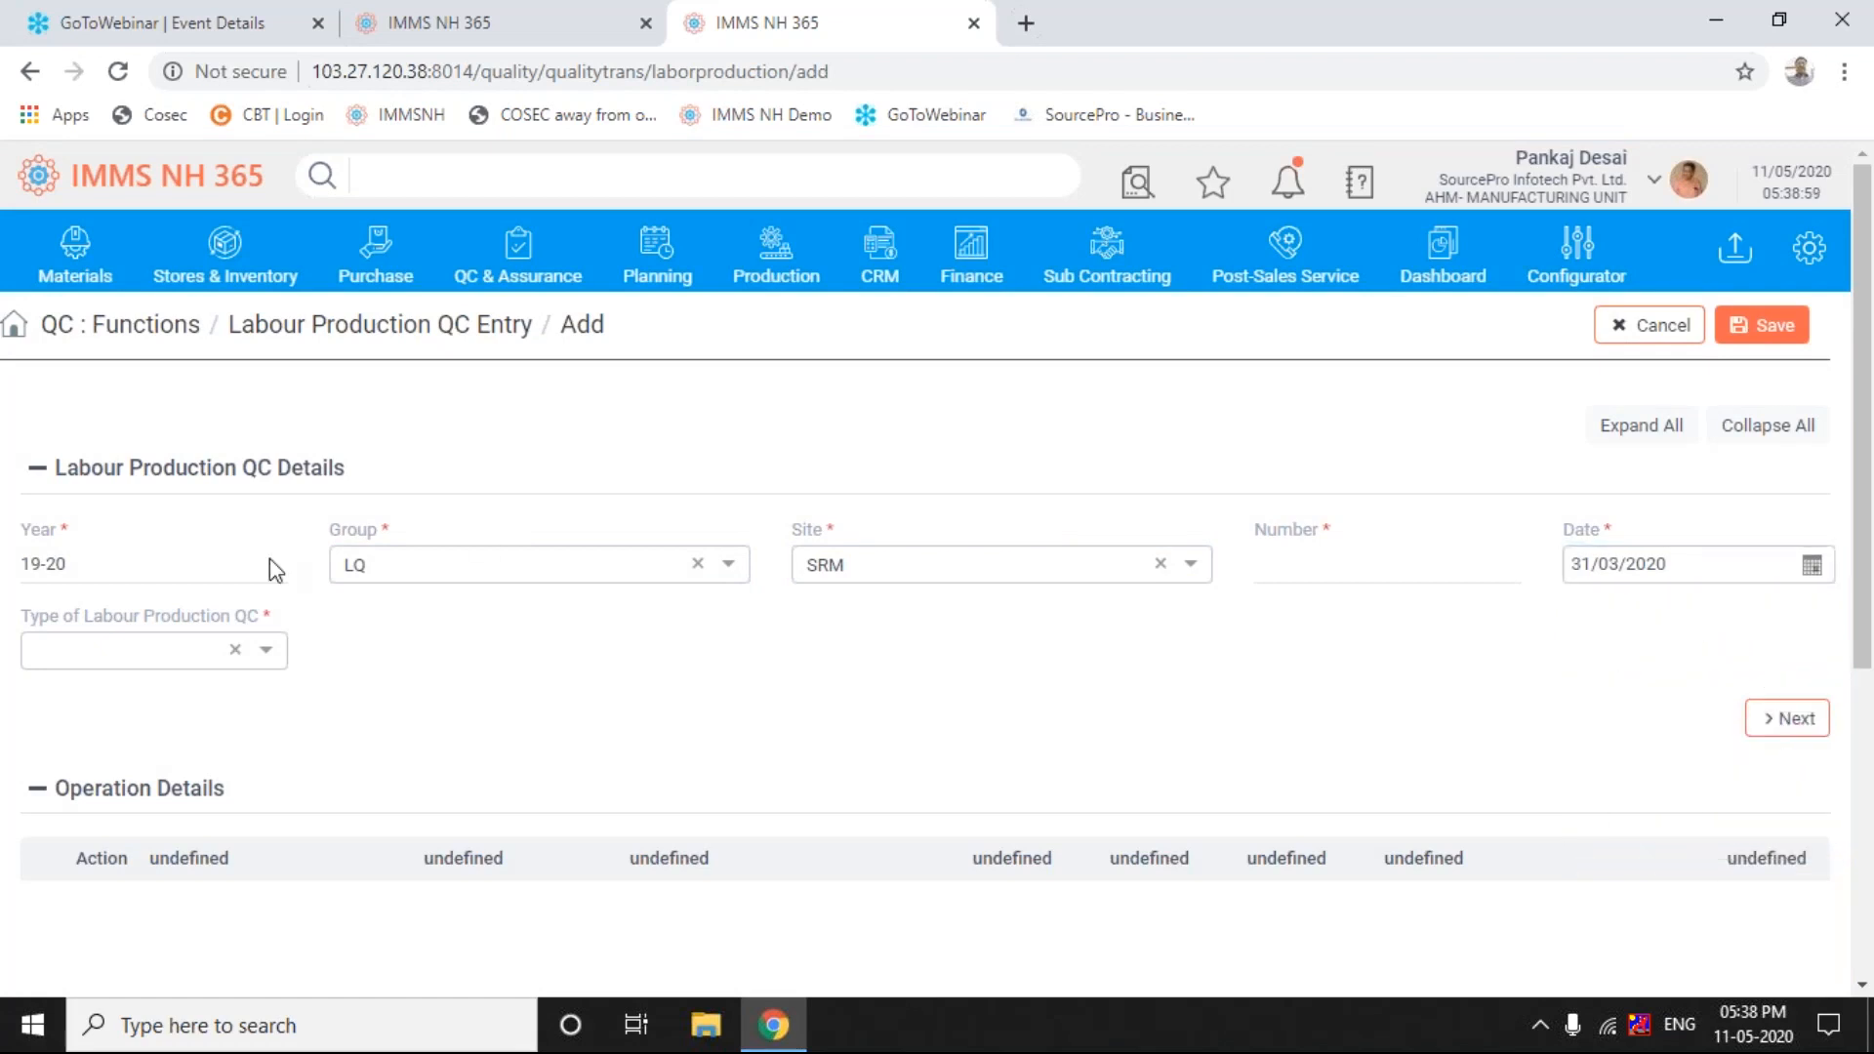
# - Set the type of labour production QC to Normal and load the pending operations
pyautogui.click(267, 650)
pyautogui.click(268, 656)
pyautogui.click(266, 652)
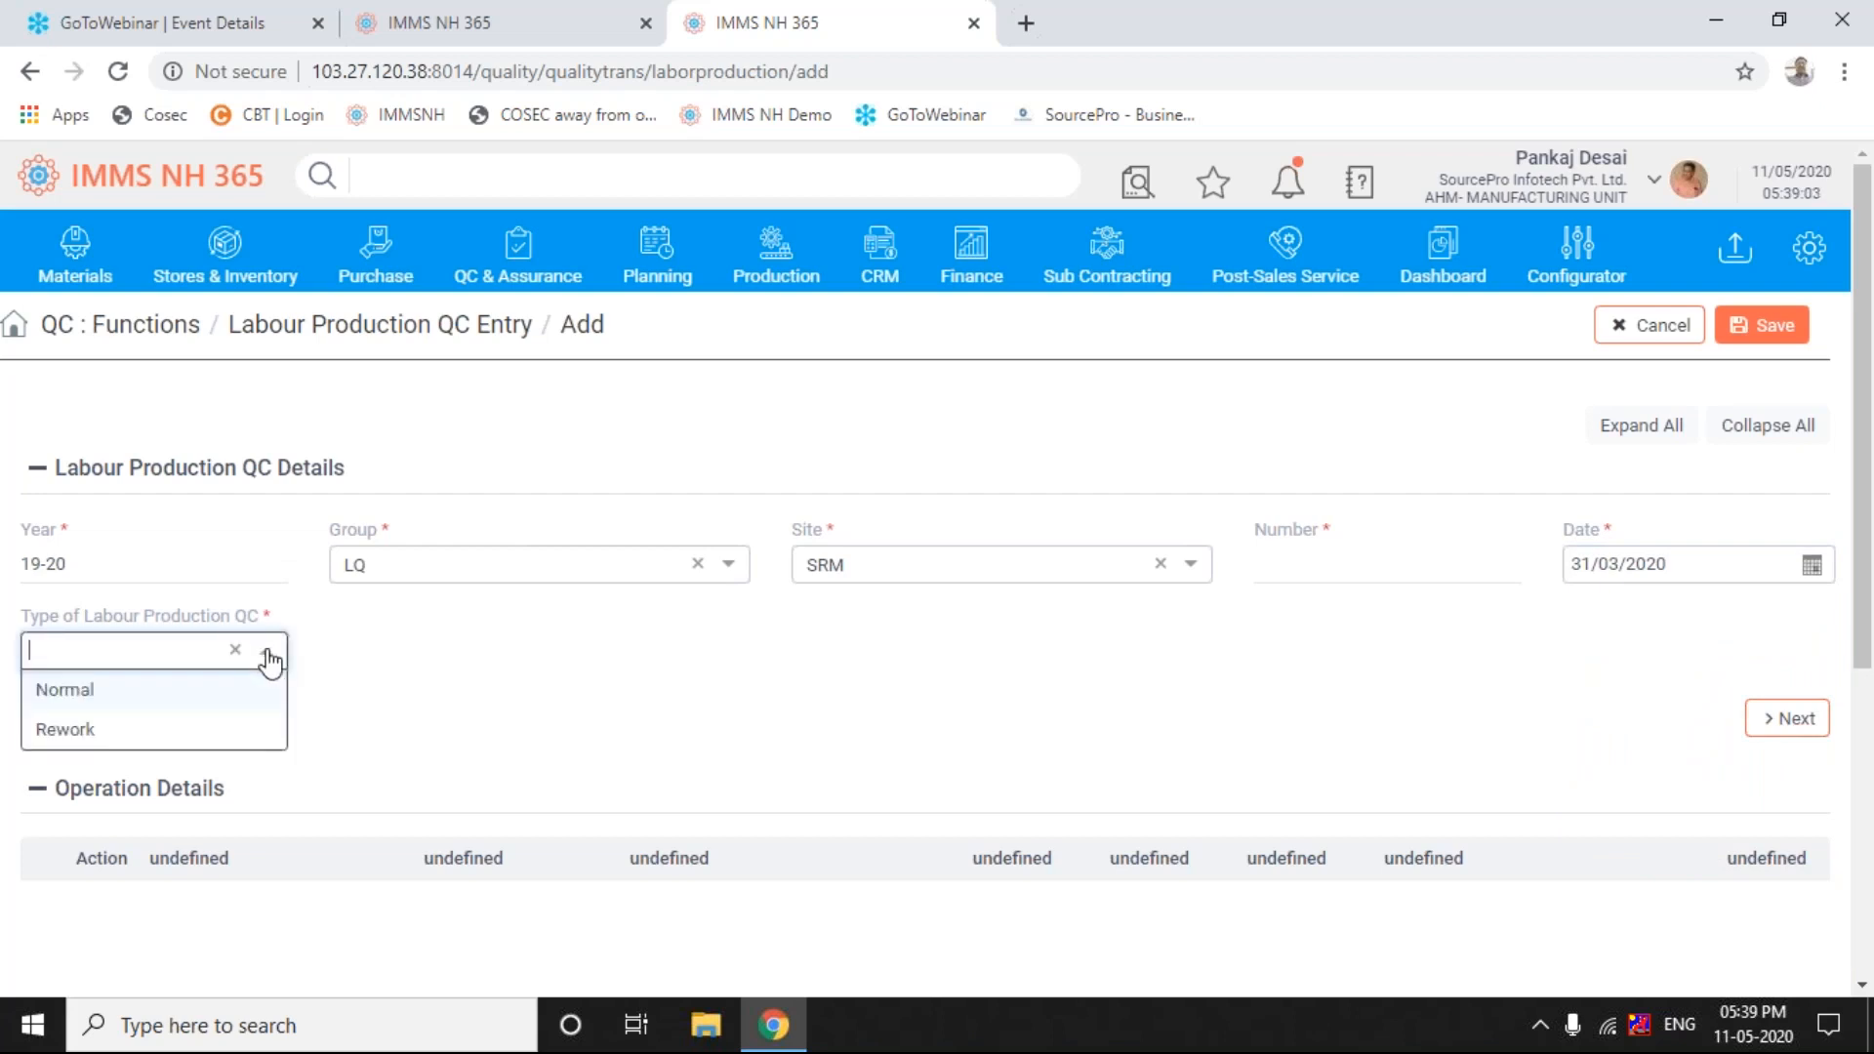
pyautogui.click(69, 700)
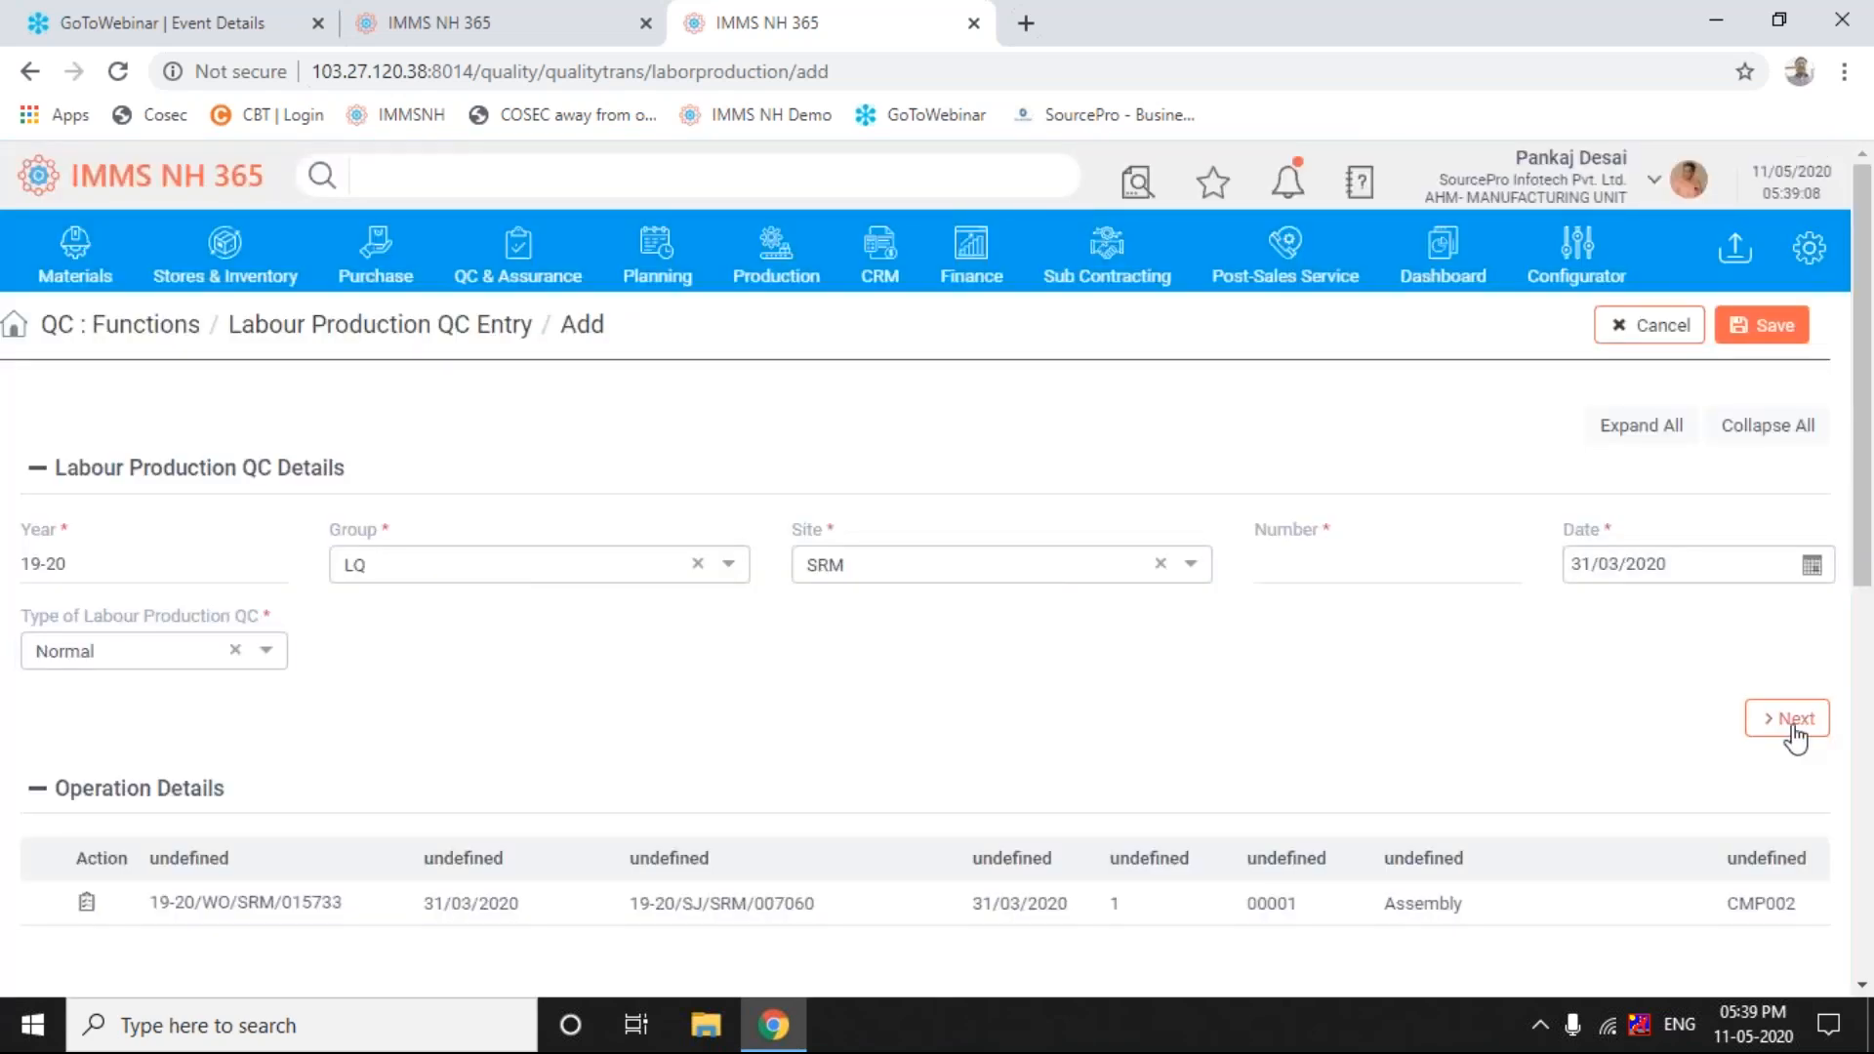
pyautogui.click(1793, 720)
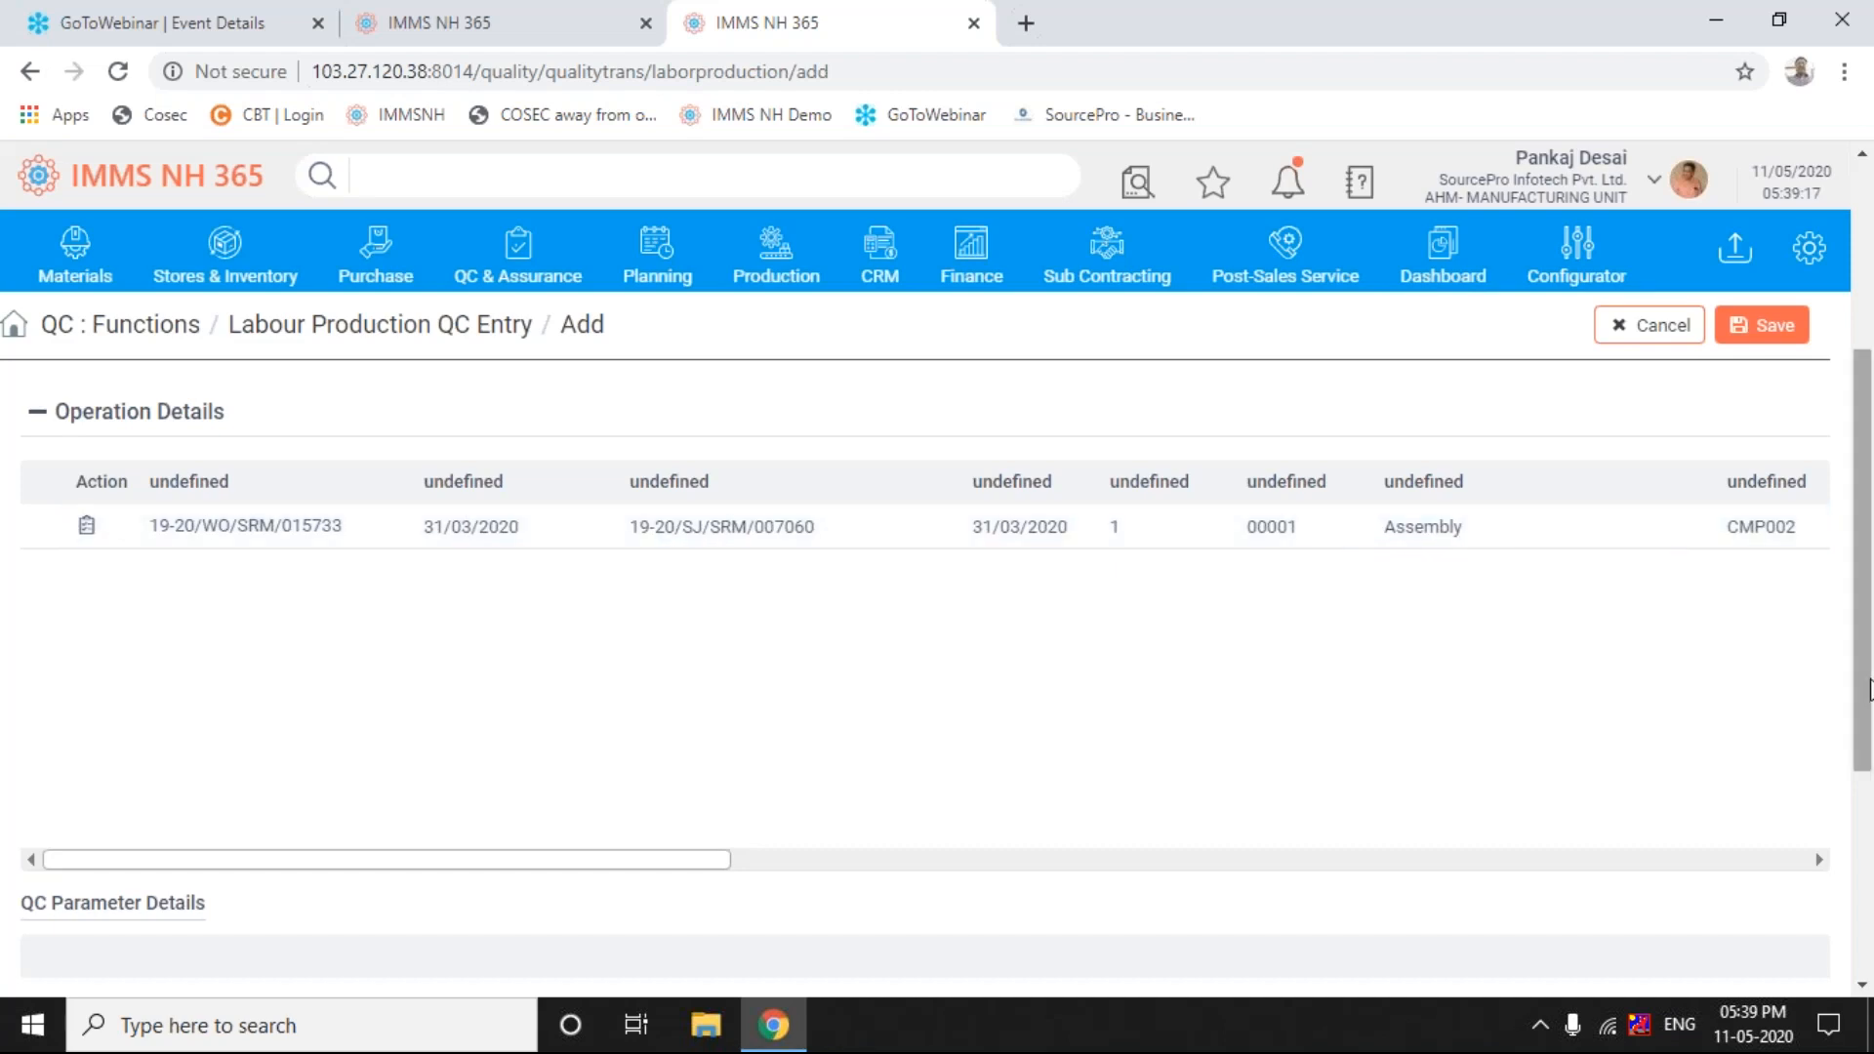
# - Enter a QC quantity of 1 beside the production quantity of the CMP002 Computer (HP) assembly operation
pyautogui.click(1818, 863)
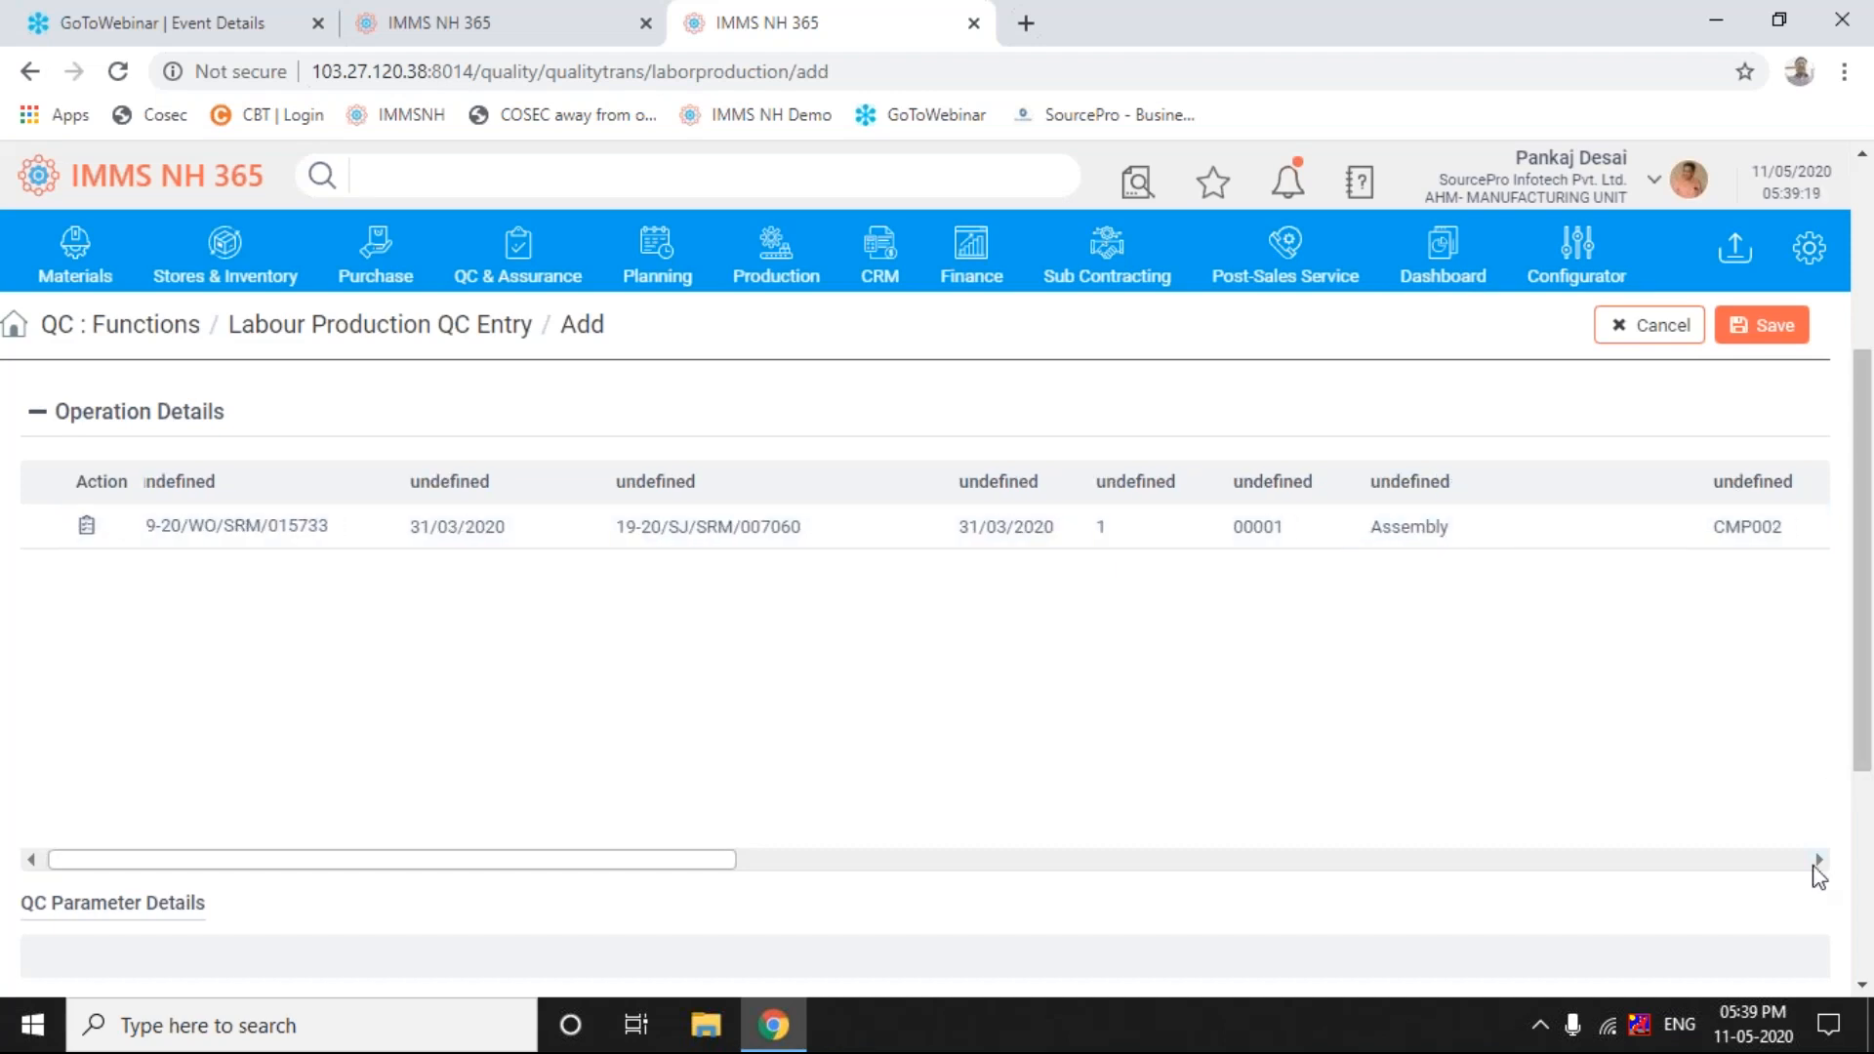
pyautogui.moveTo(1818, 863); pyautogui.dragTo(1818, 863)
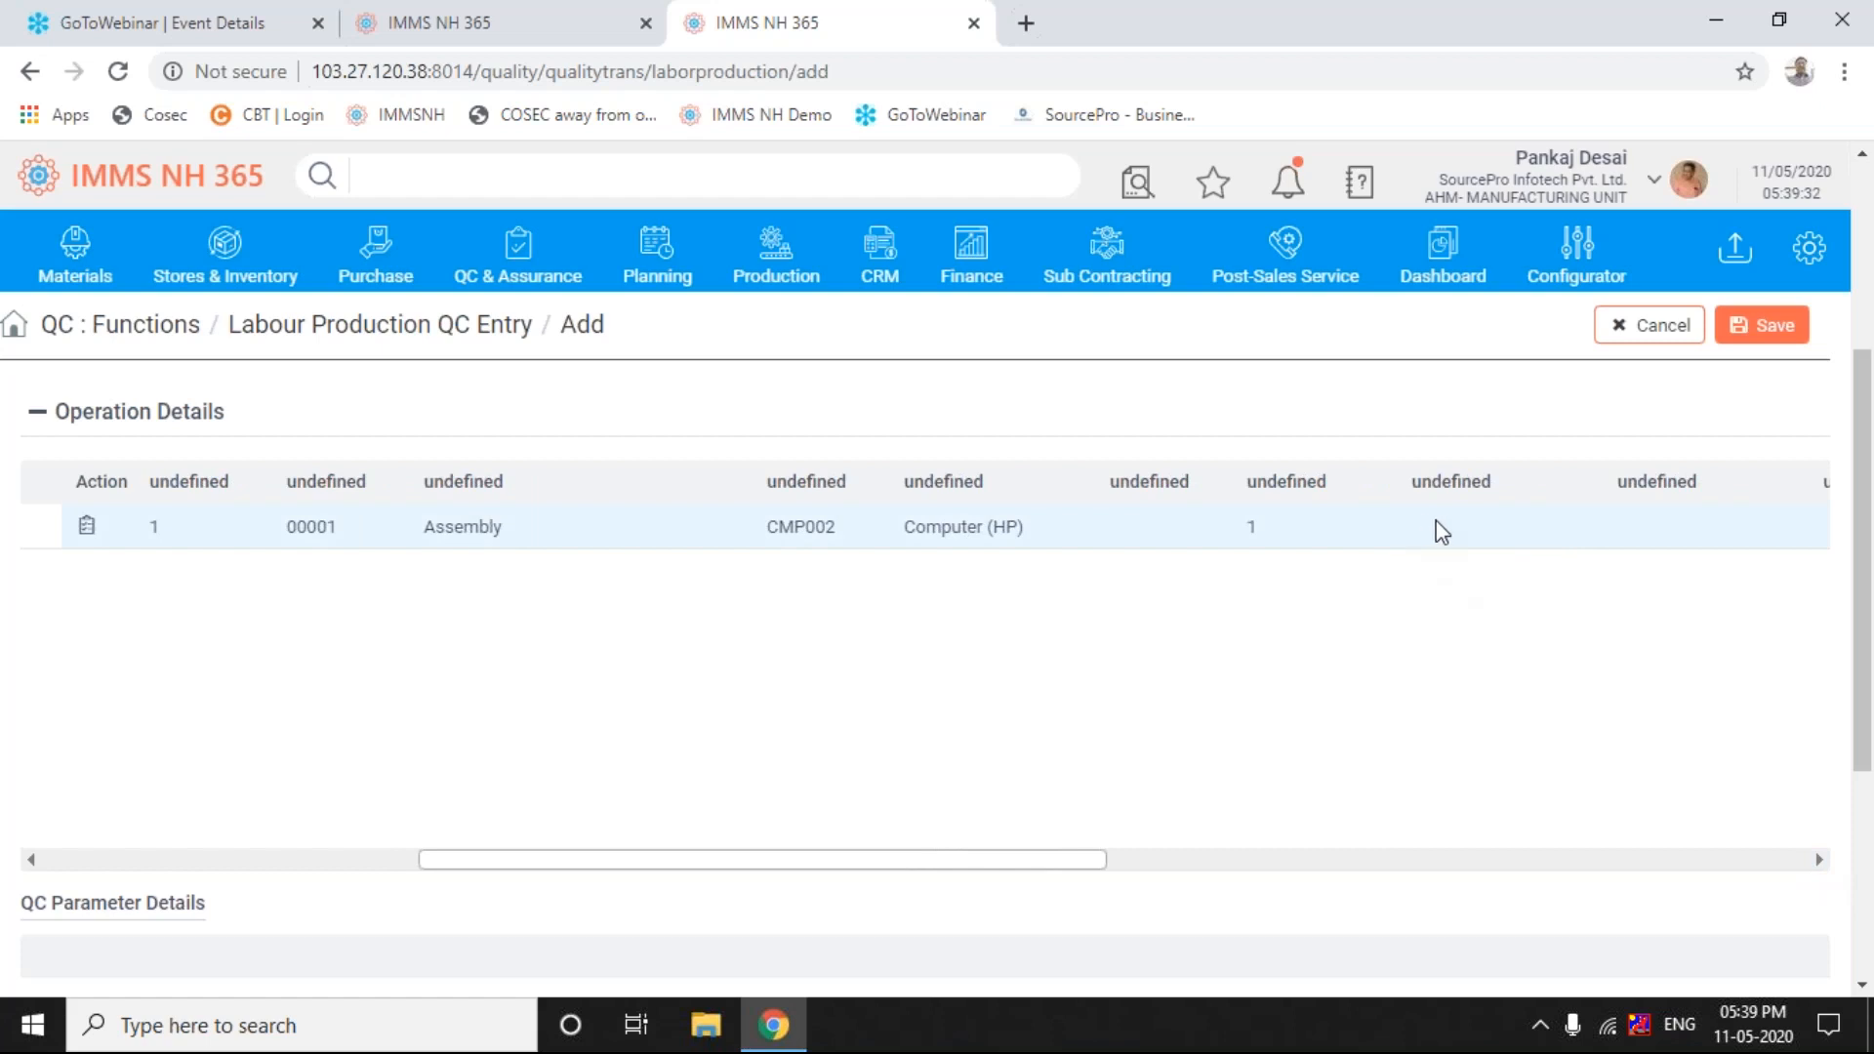
pyautogui.click(1435, 528)
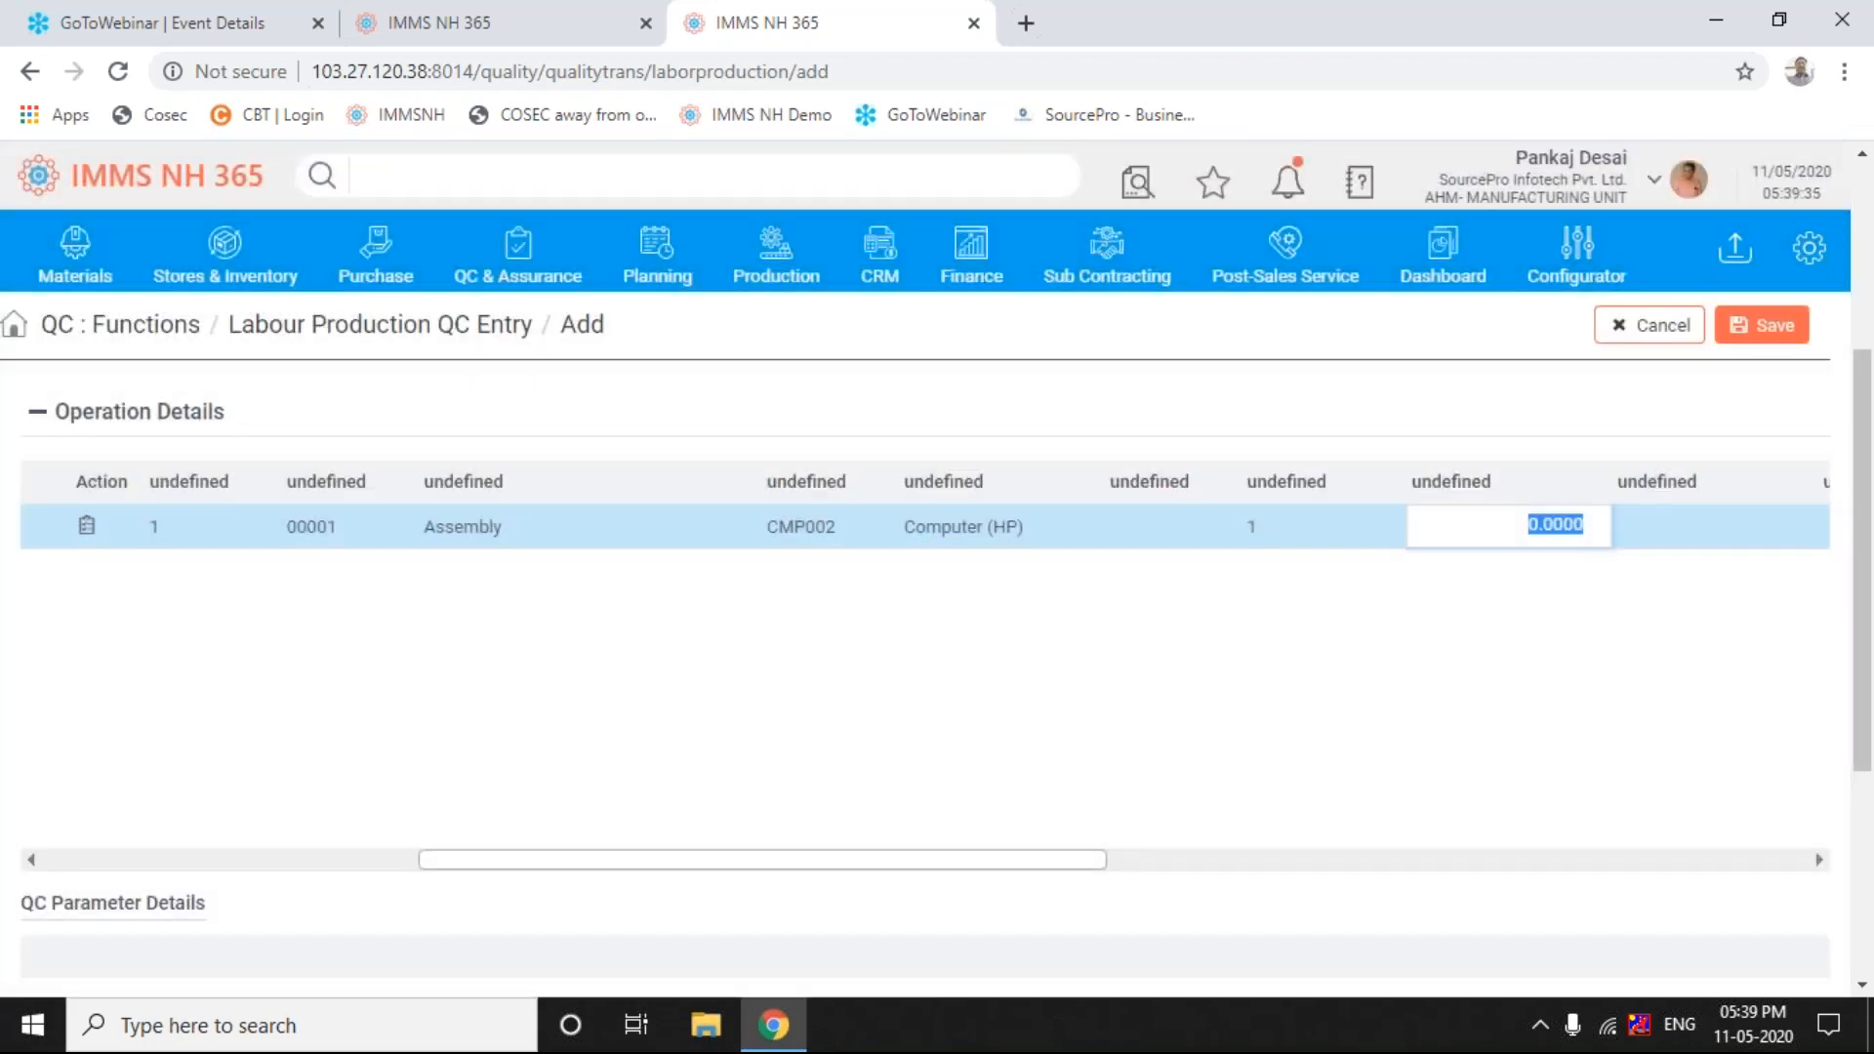
pyautogui.write('1')
pyautogui.press('Return')
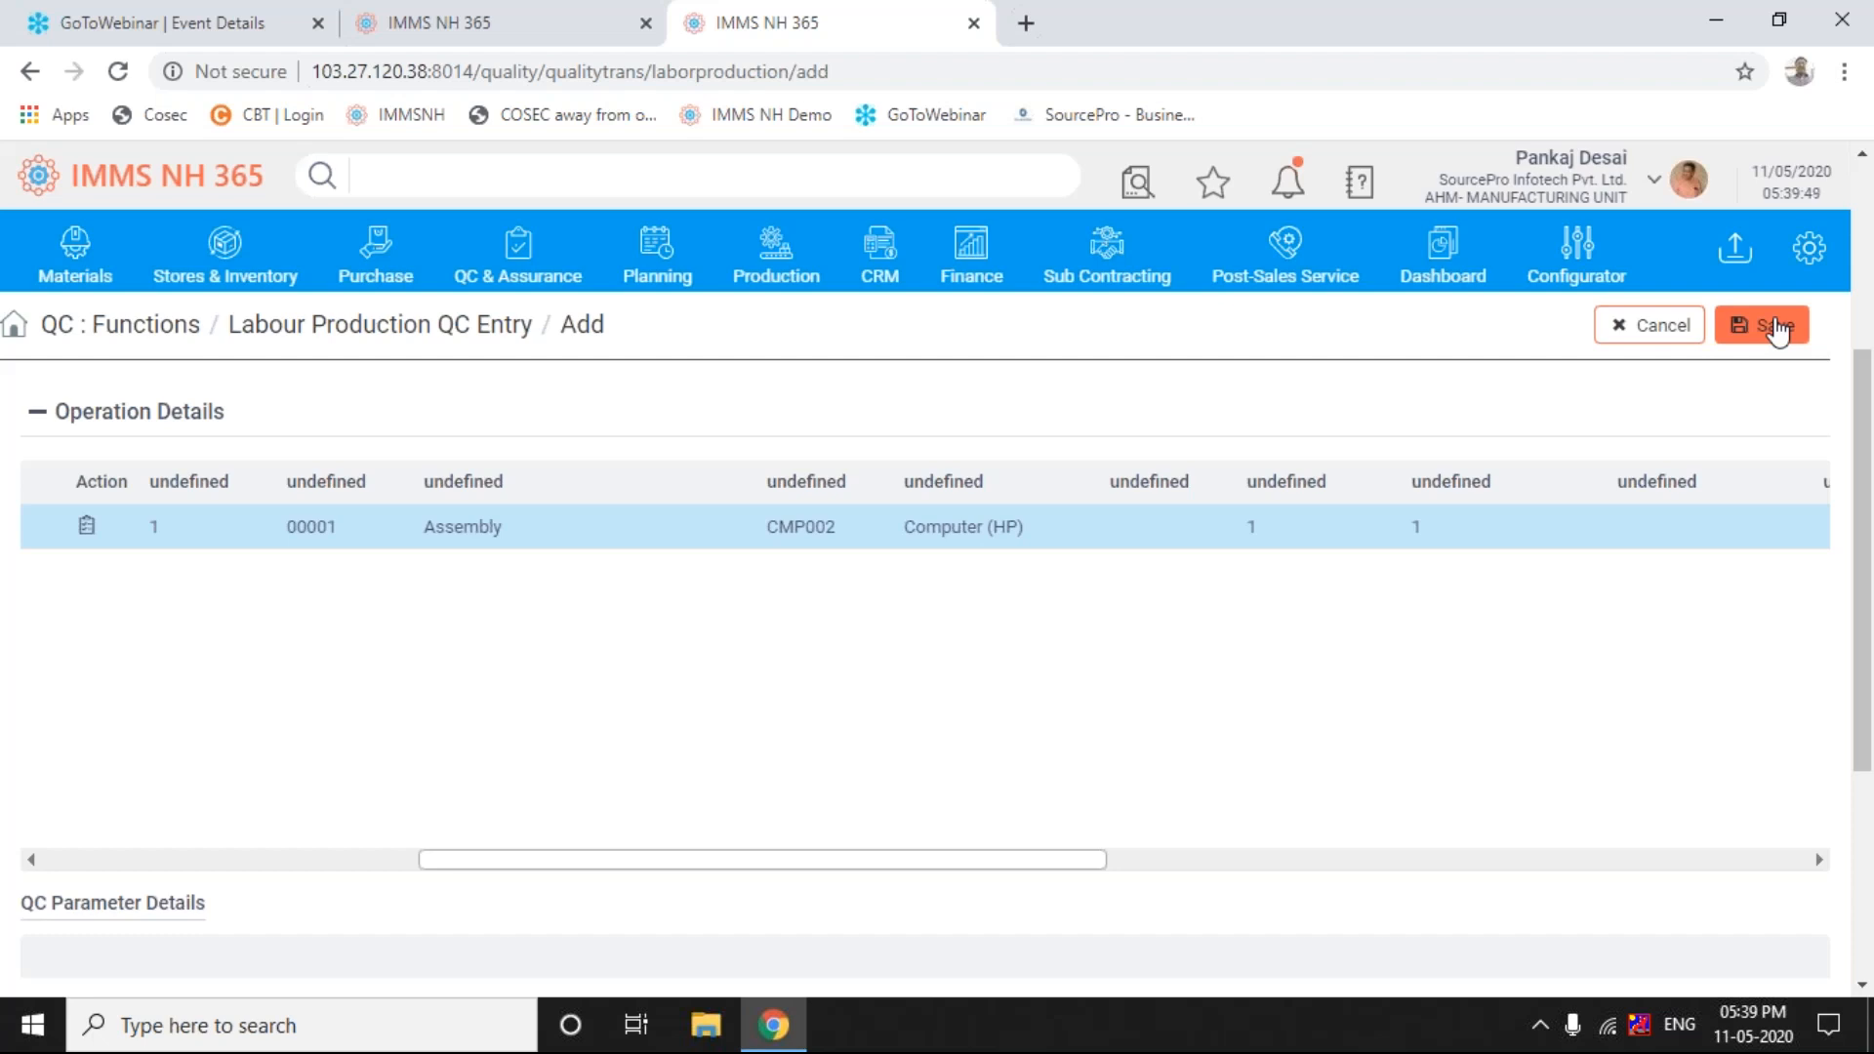
# - Save the labour production QC entry and refresh its form page
pyautogui.click(1775, 326)
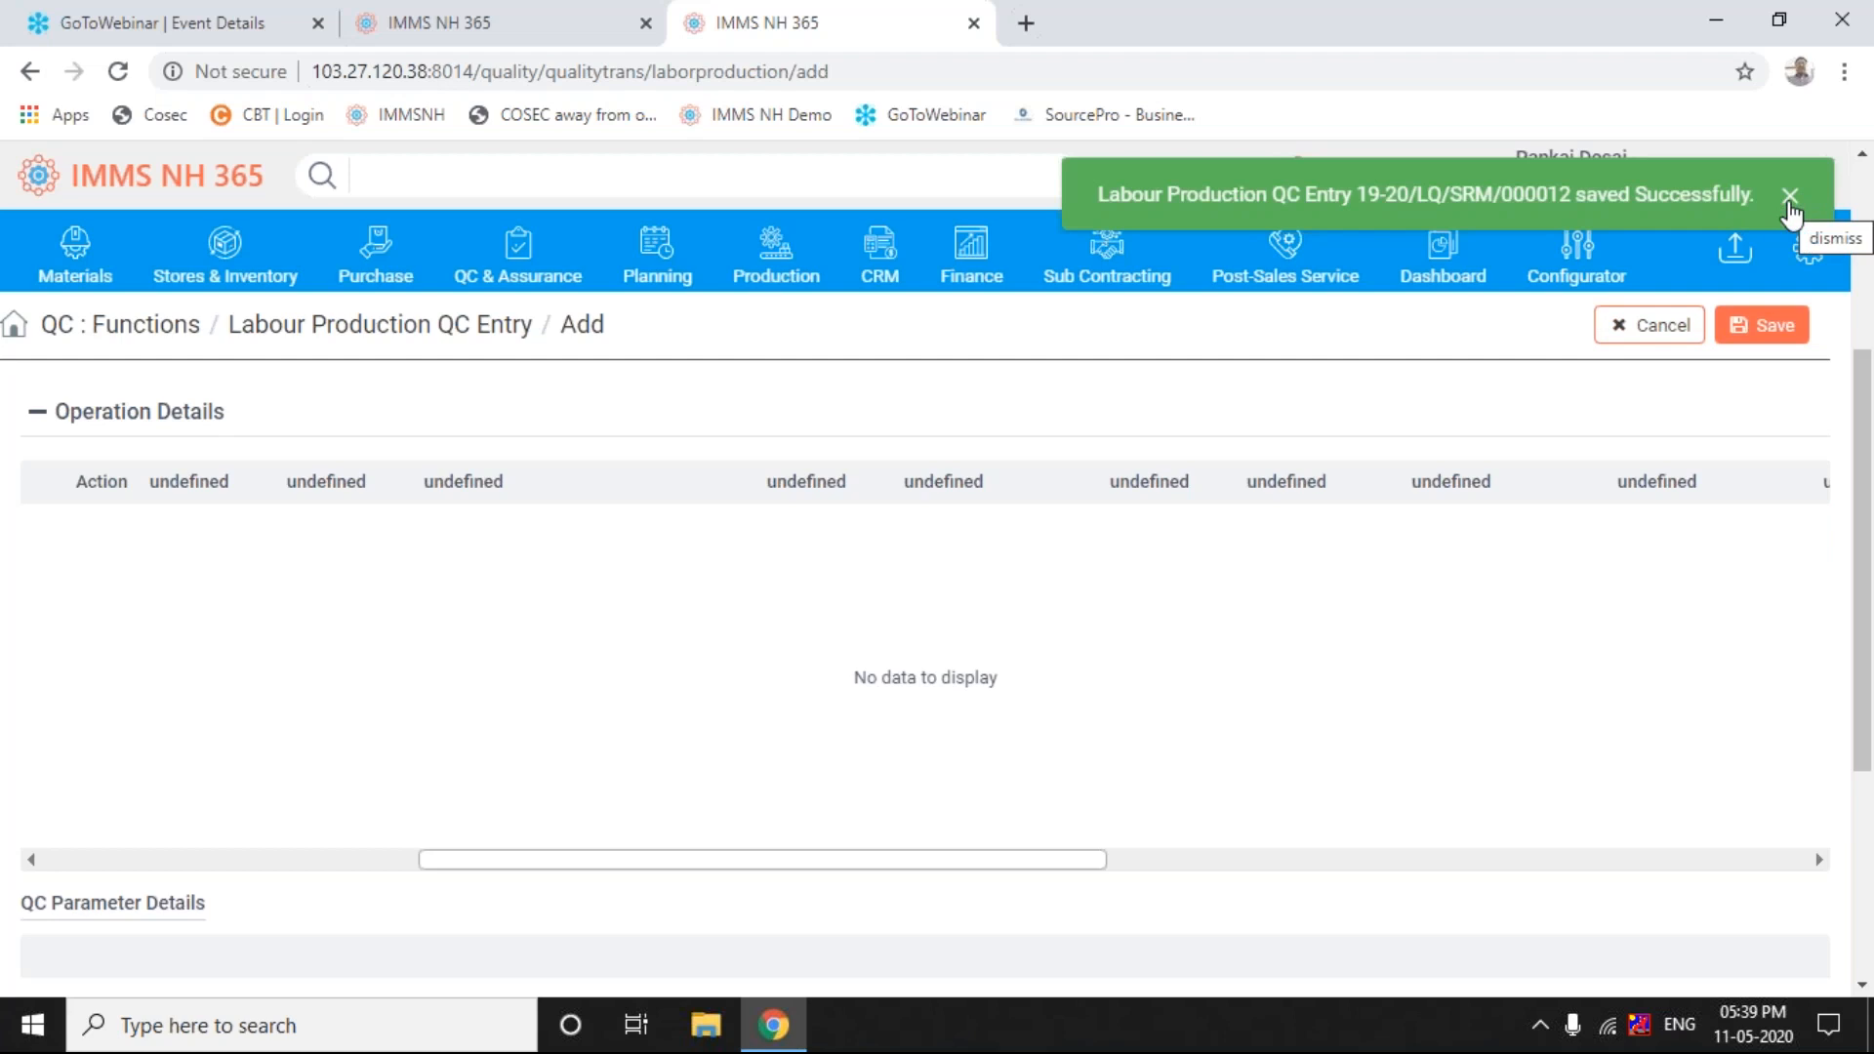
pyautogui.click(1789, 199)
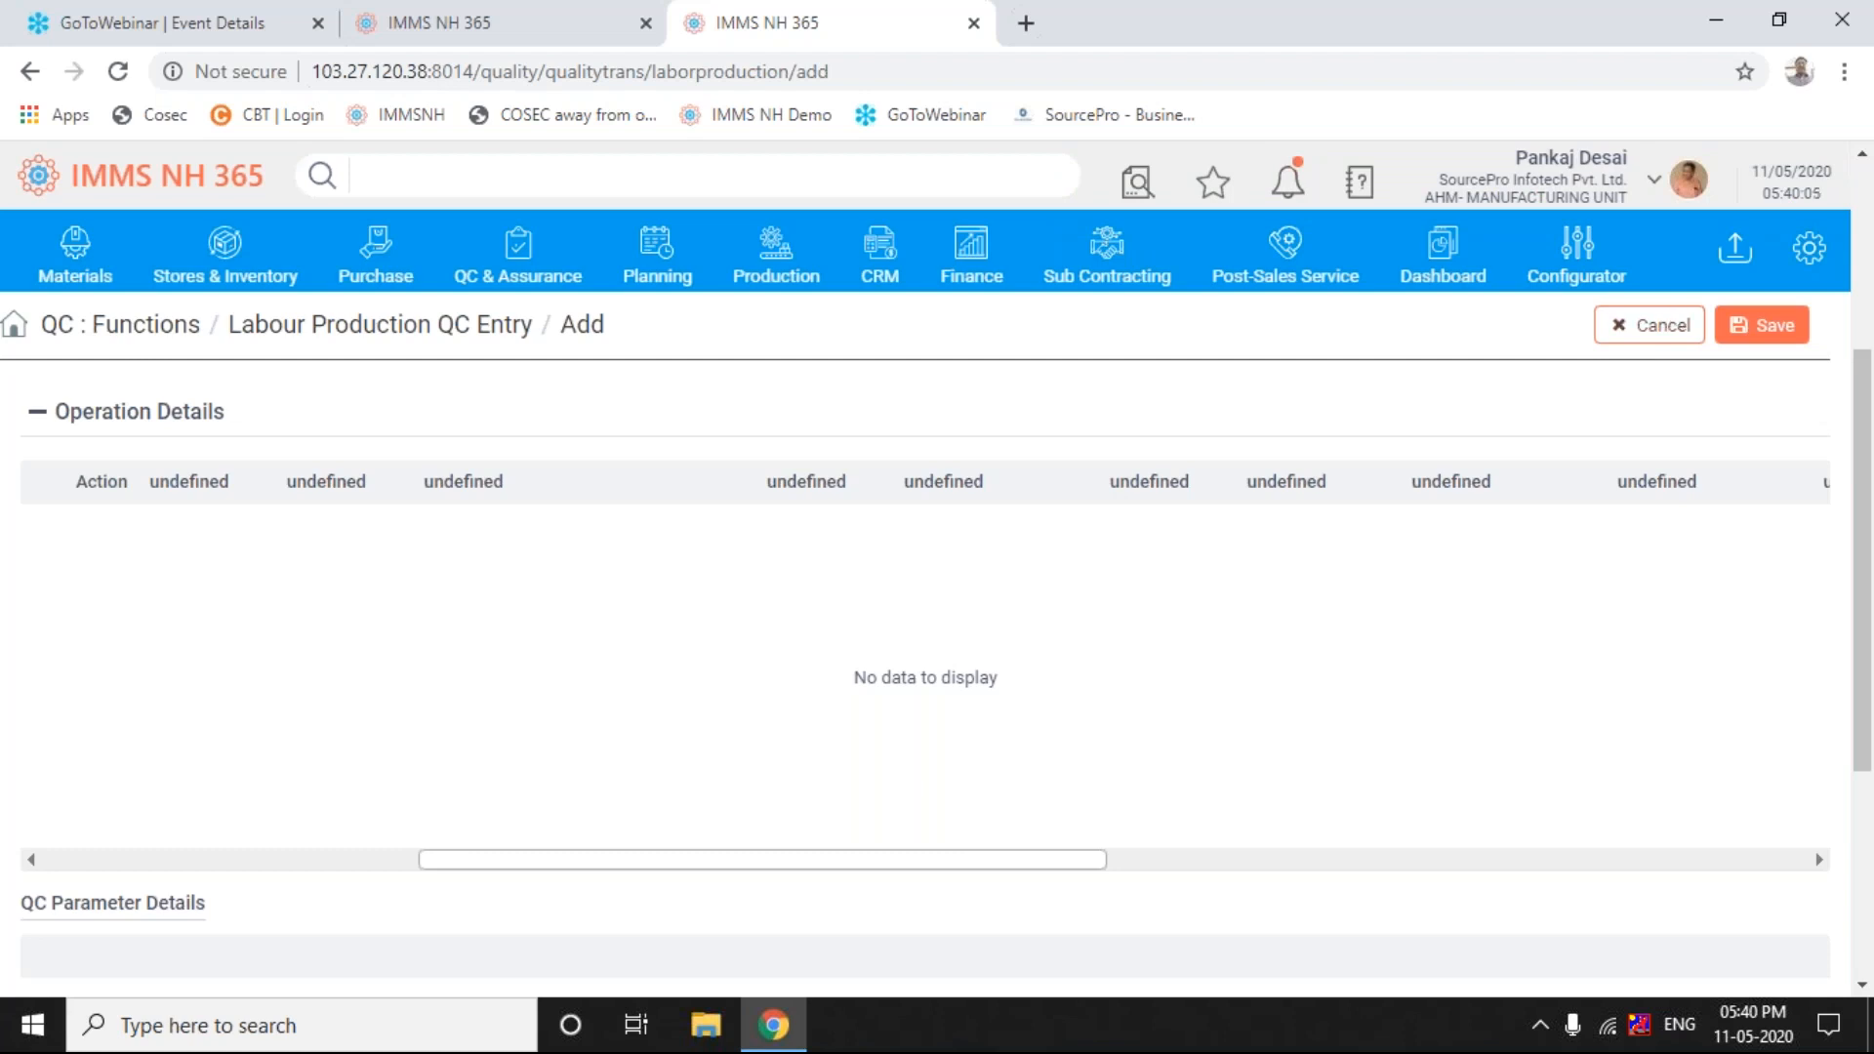
pyautogui.click(1650, 325)
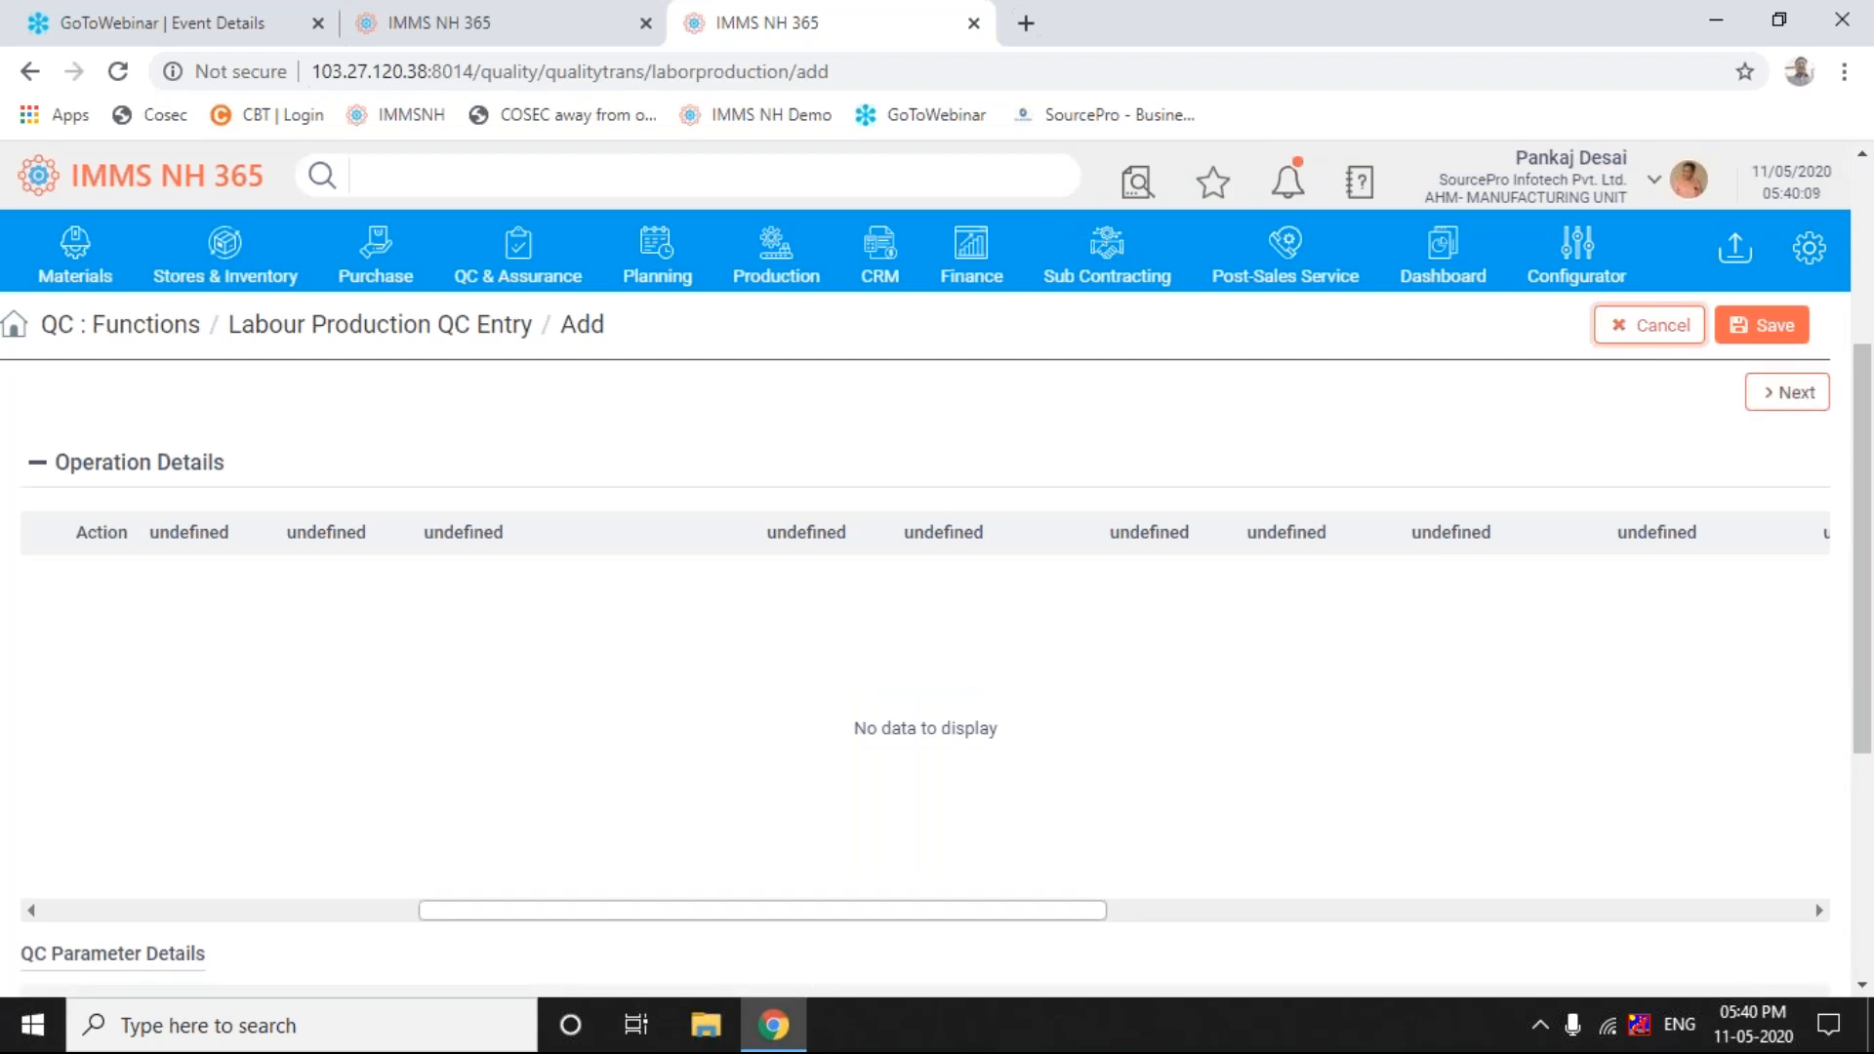
pyautogui.press('F5')
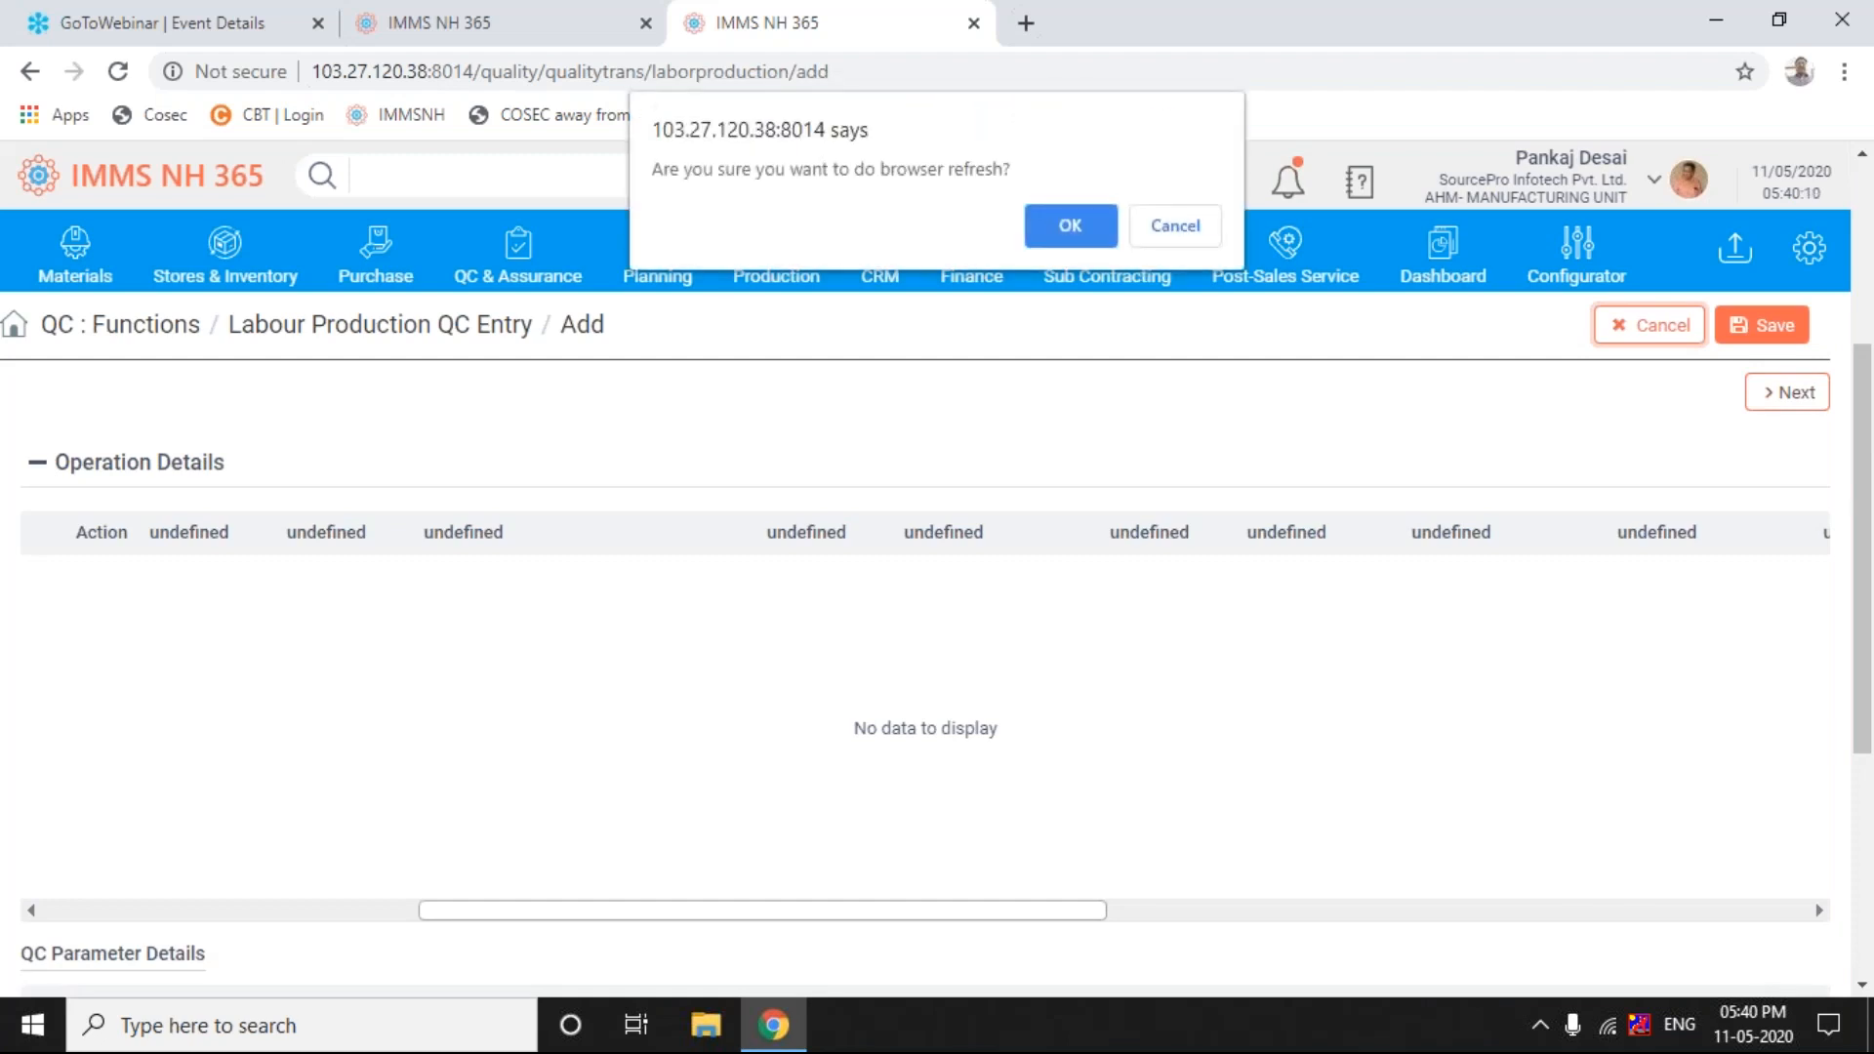
pyautogui.press('Return')
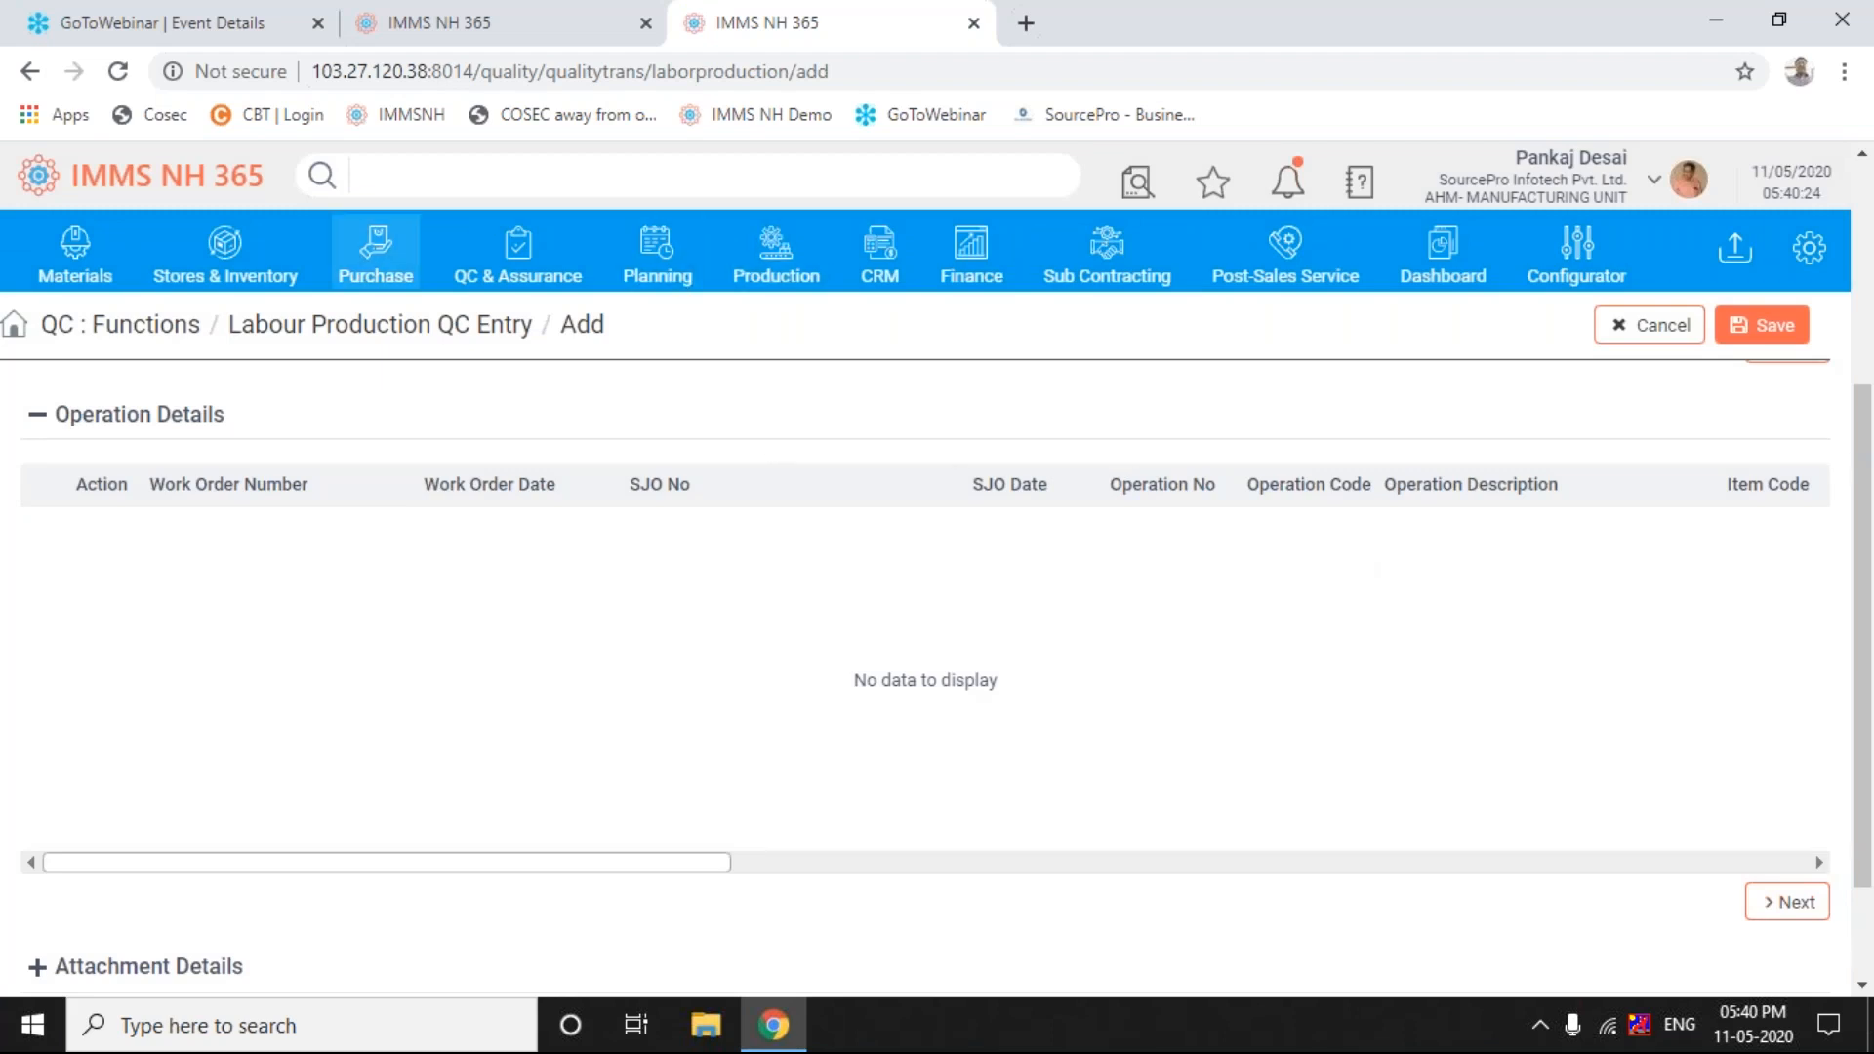
# - Open Work Order Receipt in Stores and Inventory Maintenance and add a new receipt
pyautogui.click(228, 246)
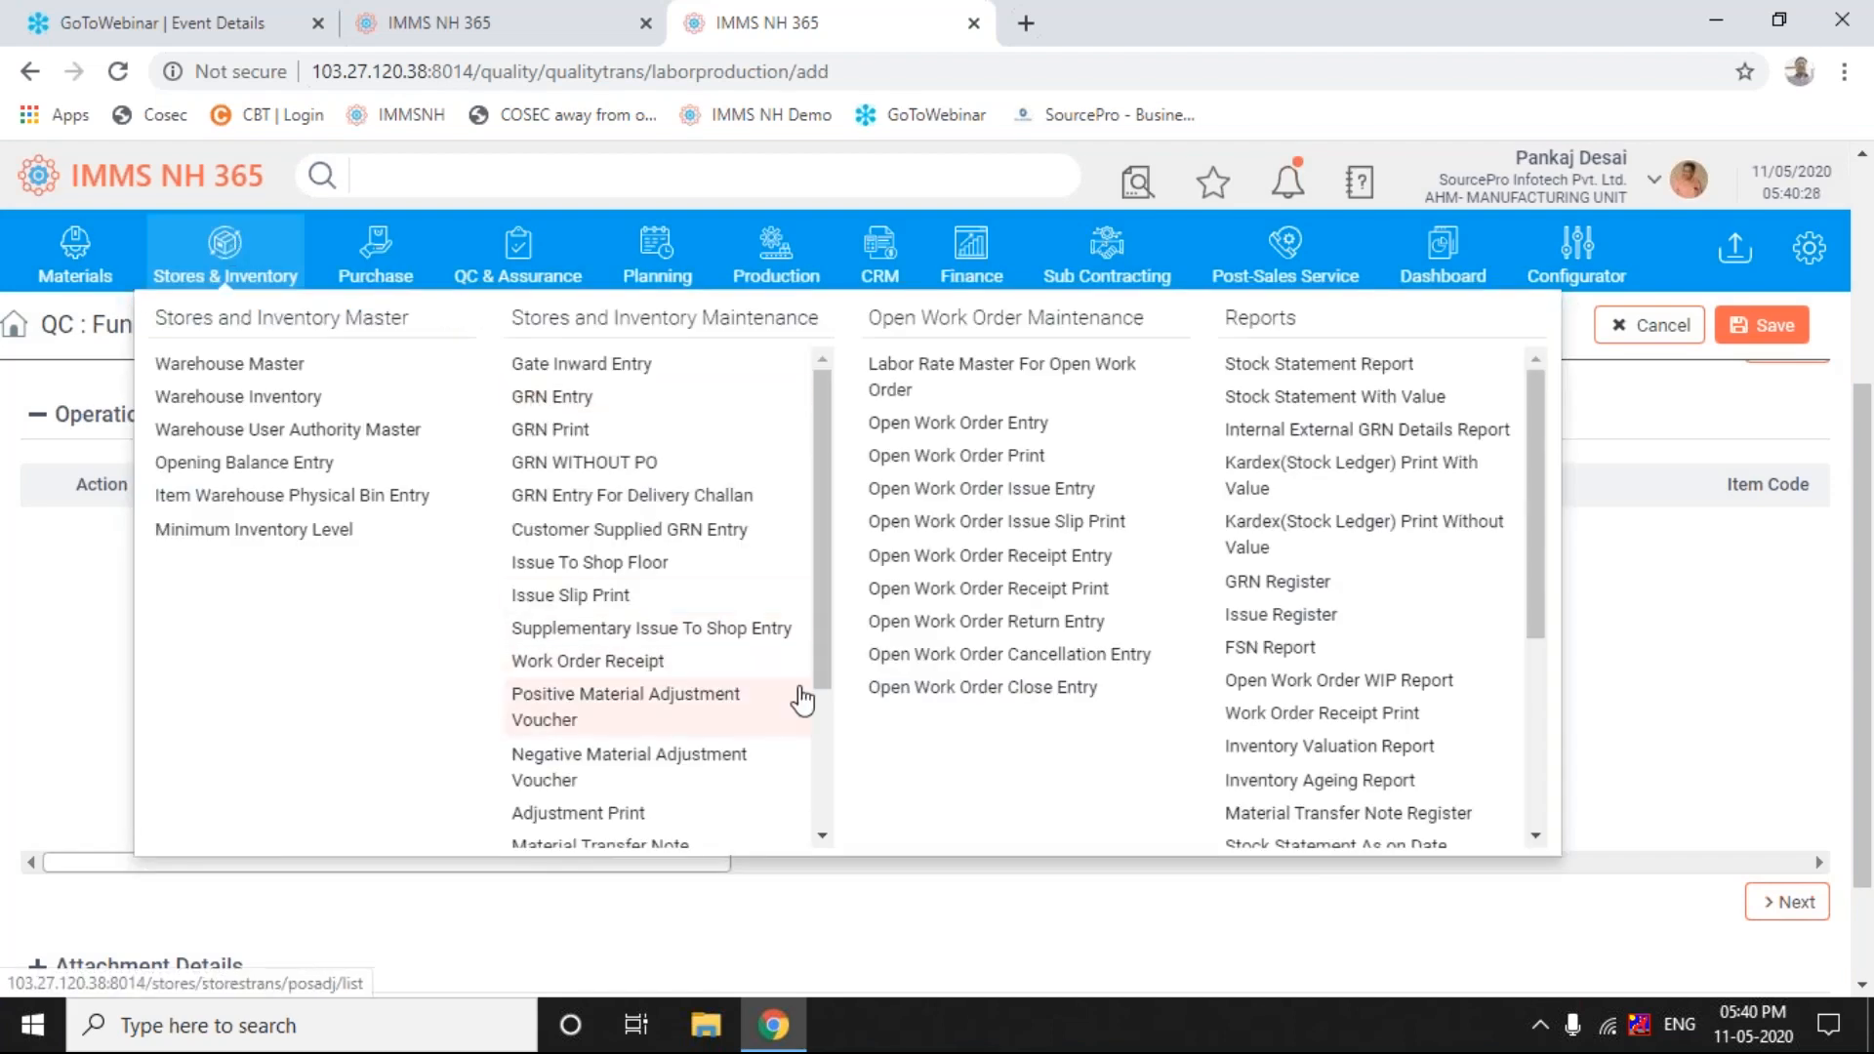
pyautogui.scroll(-2, 828, 754)
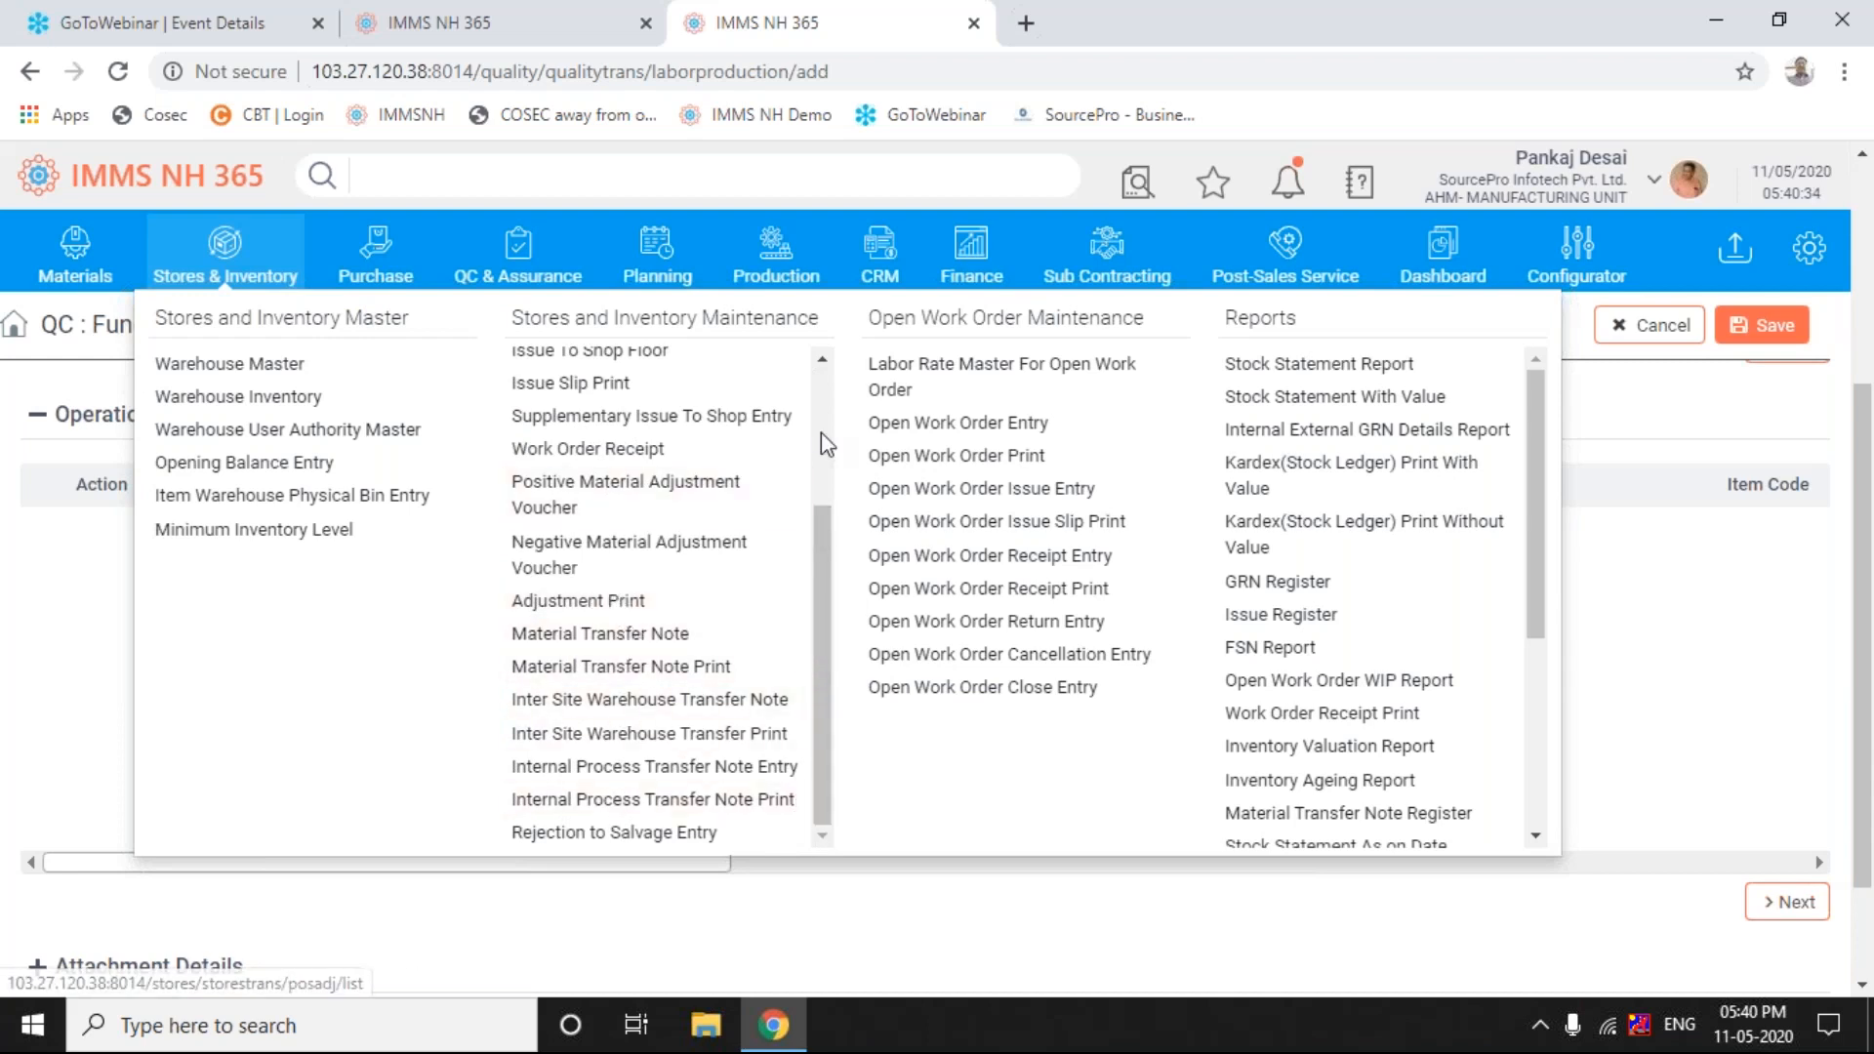
pyautogui.click(625, 451)
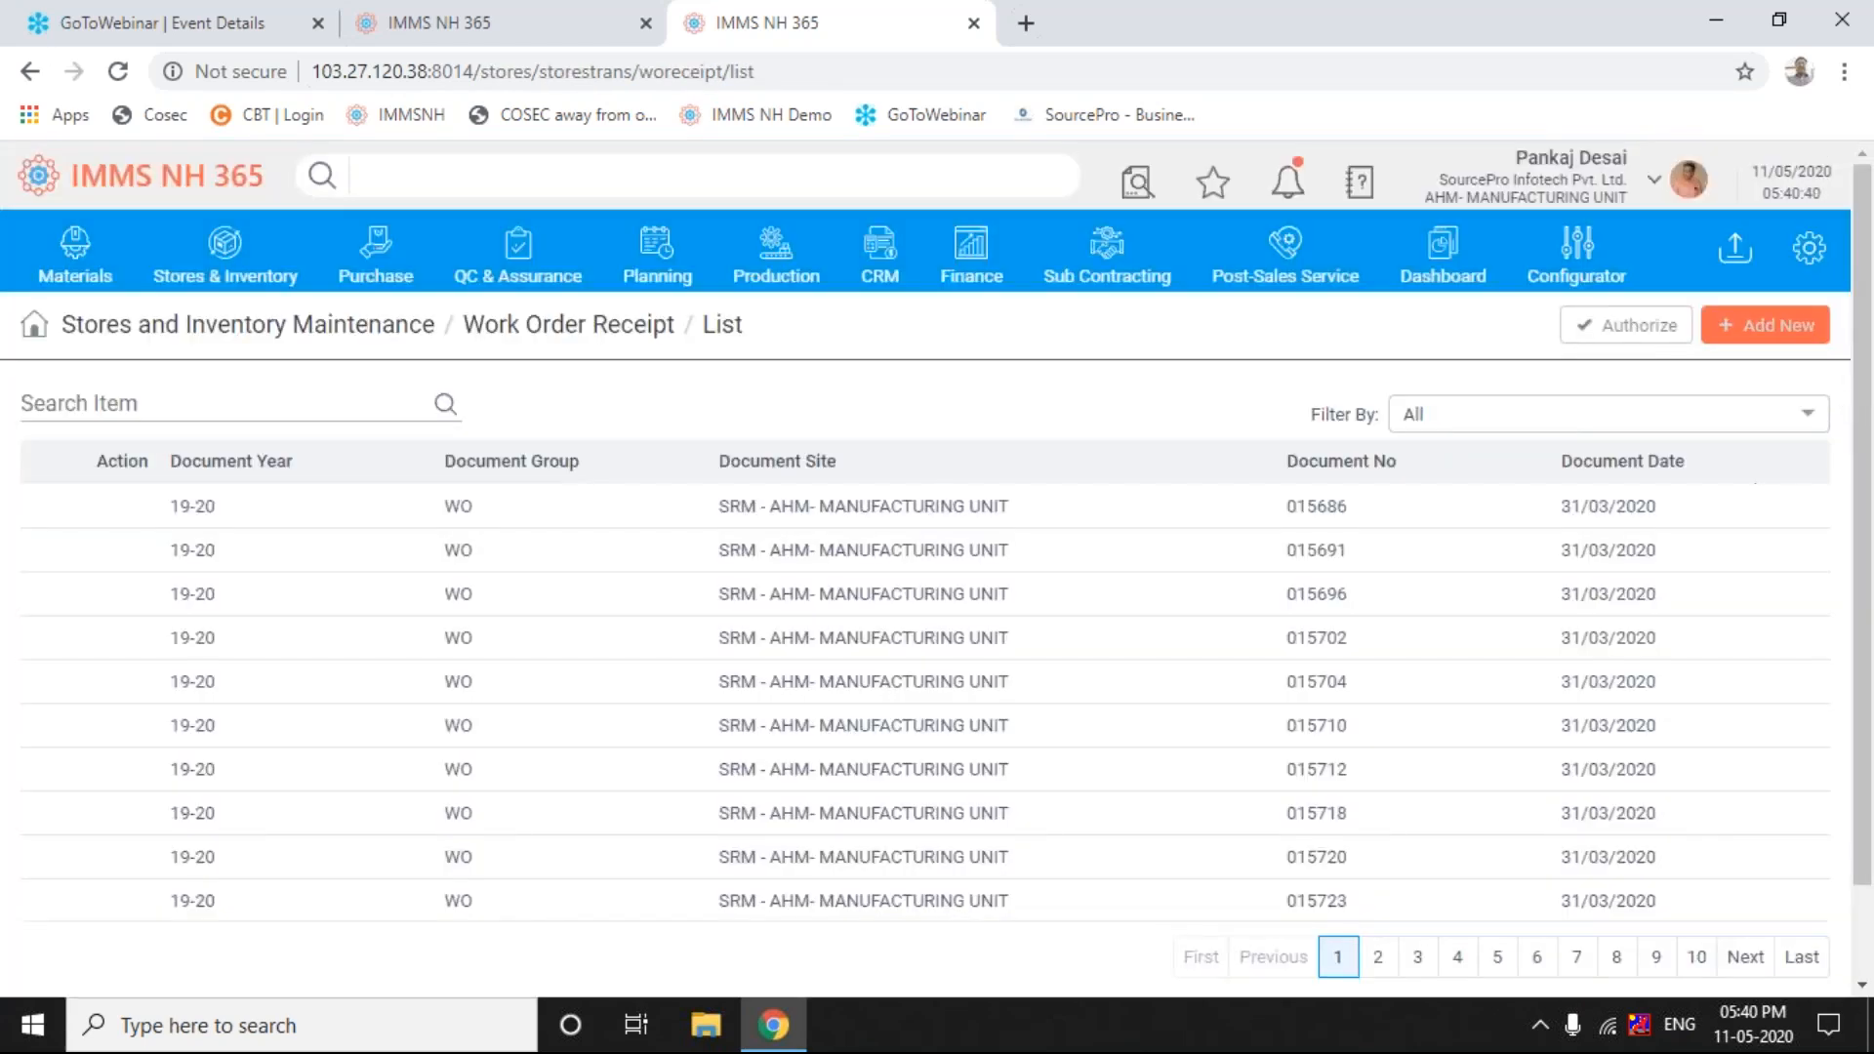
pyautogui.click(1791, 326)
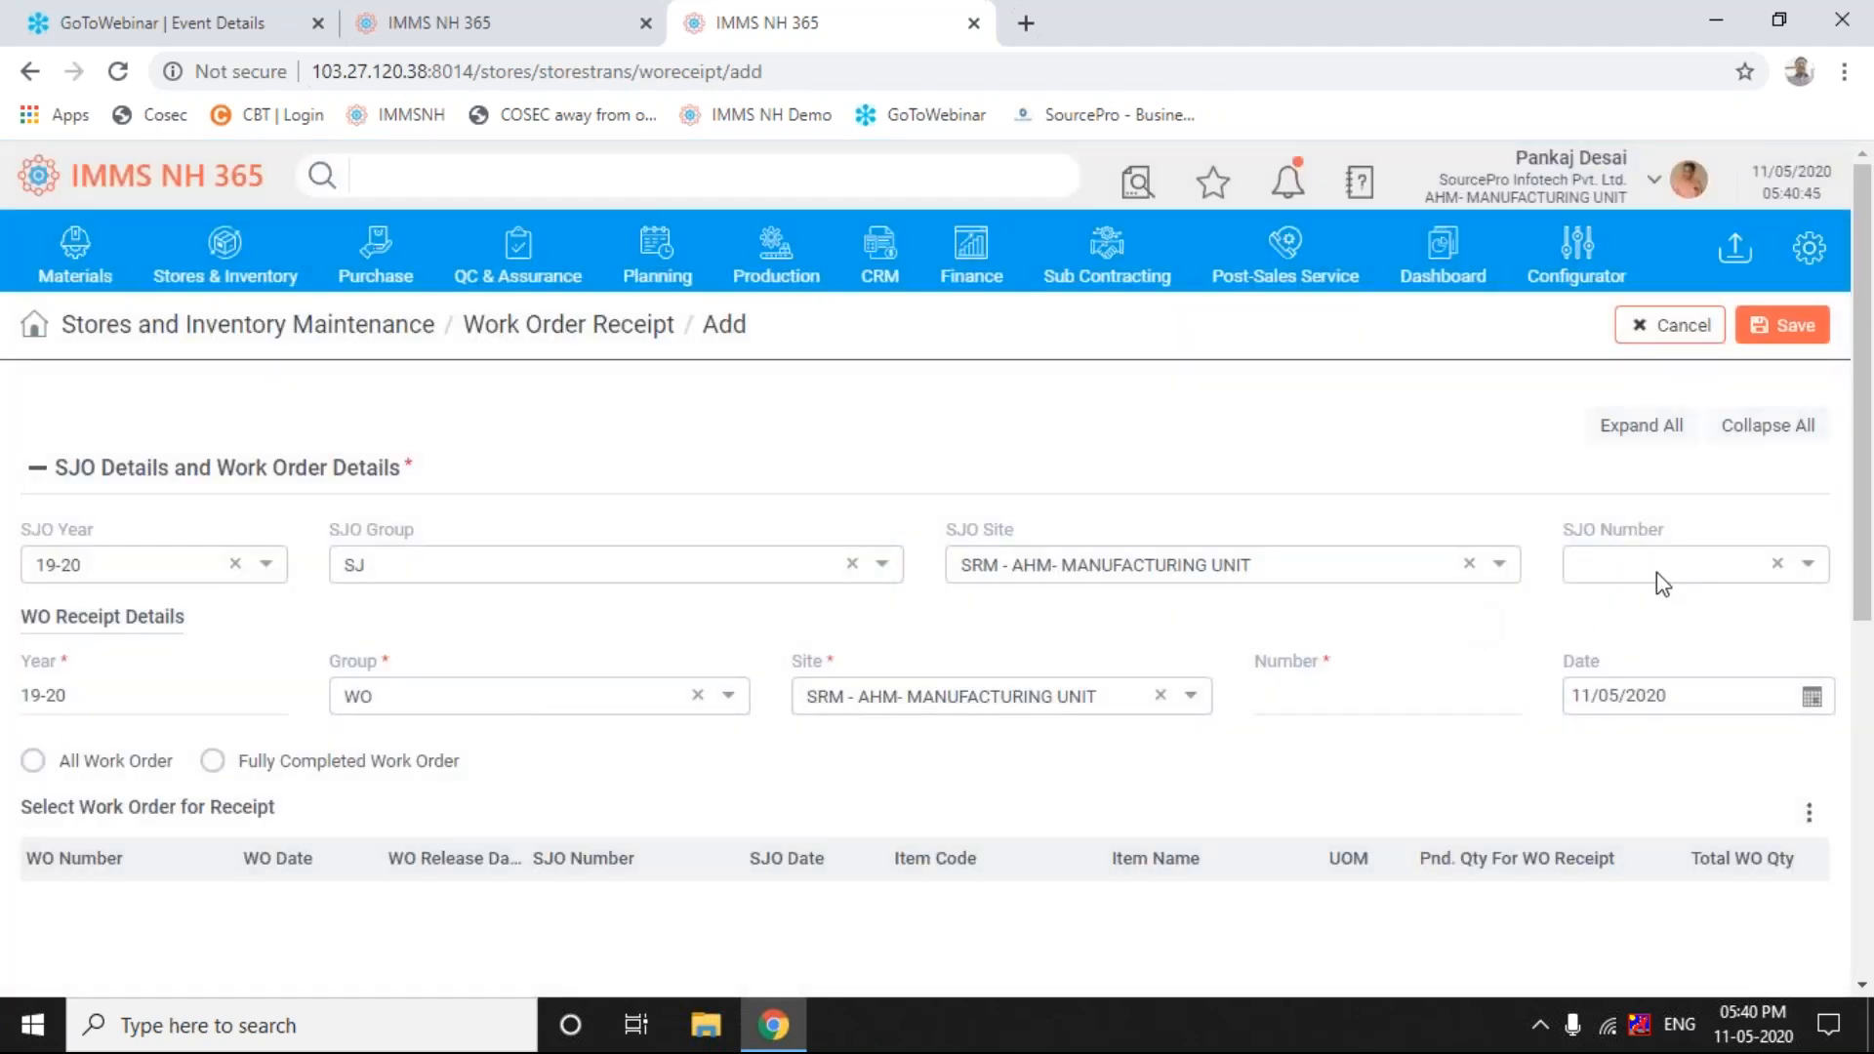
# - Choose the SJO number of the CMP002 work order and set the work order receipt date to 31/03/2020
pyautogui.click(1808, 567)
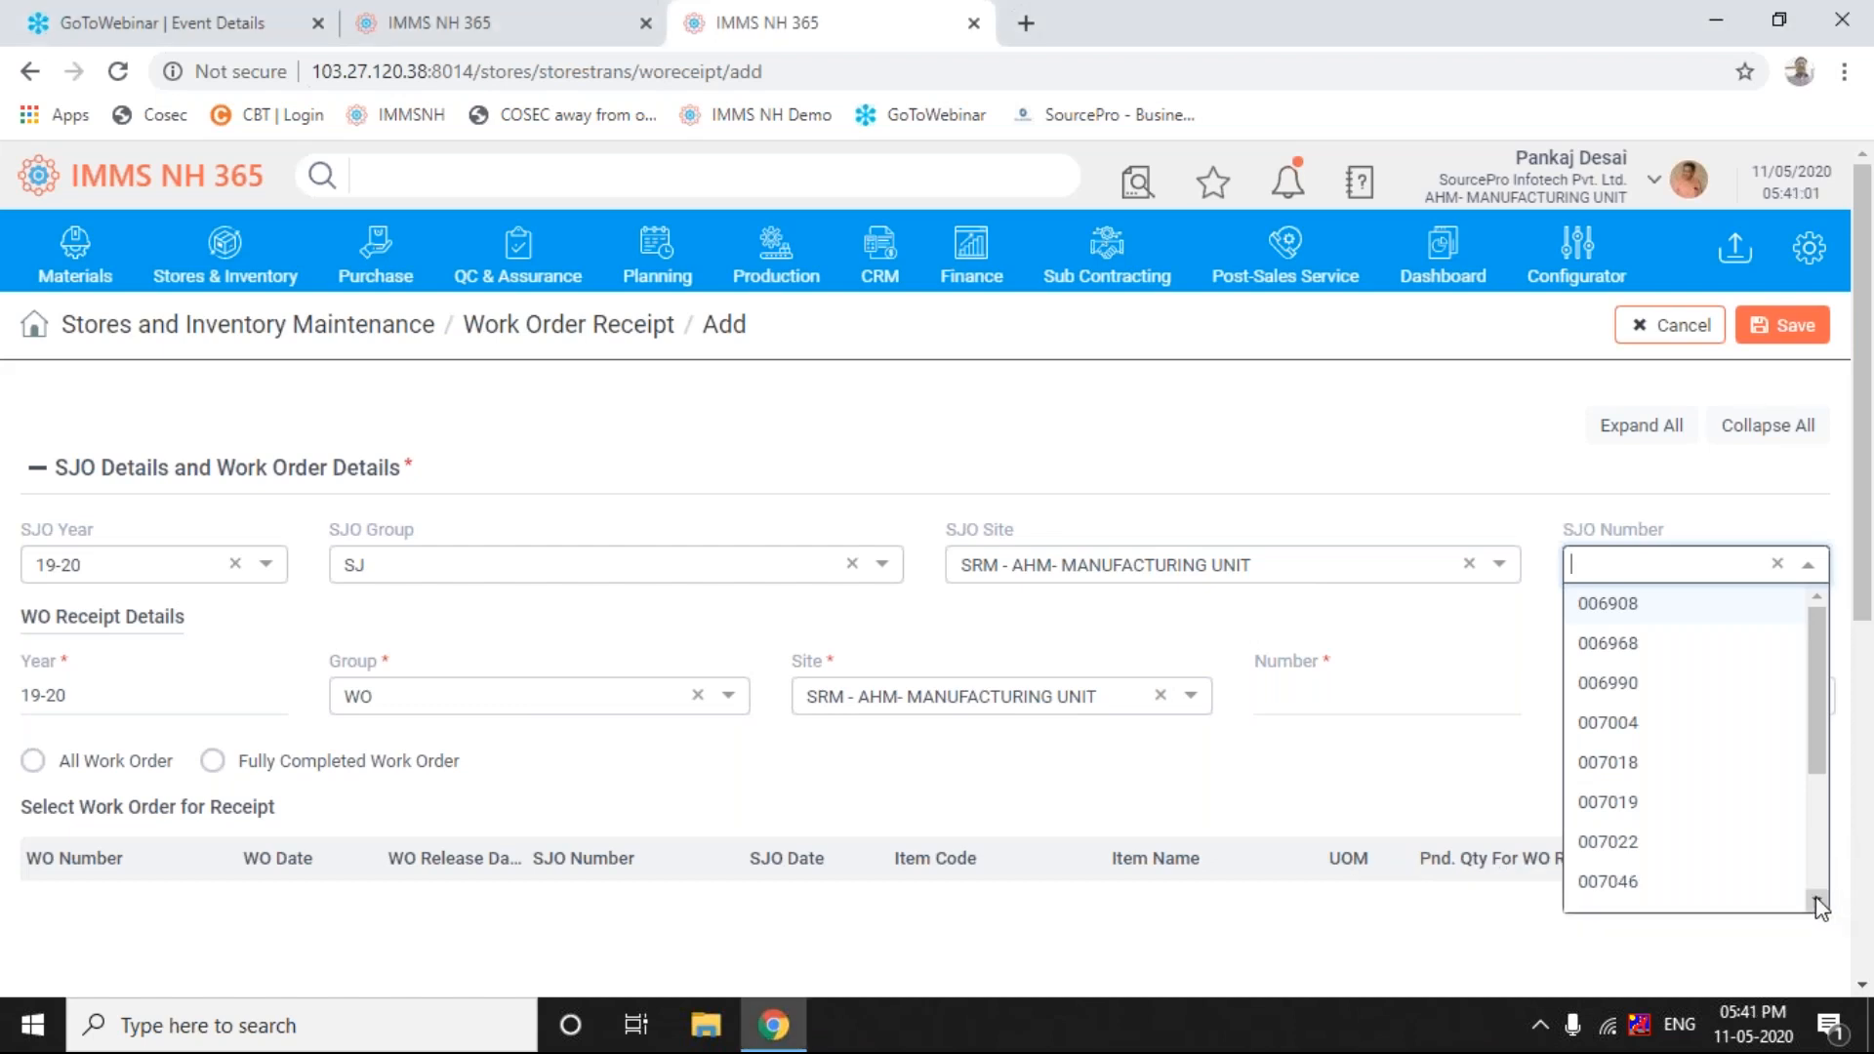
pyautogui.scroll(-3, 1812, 869)
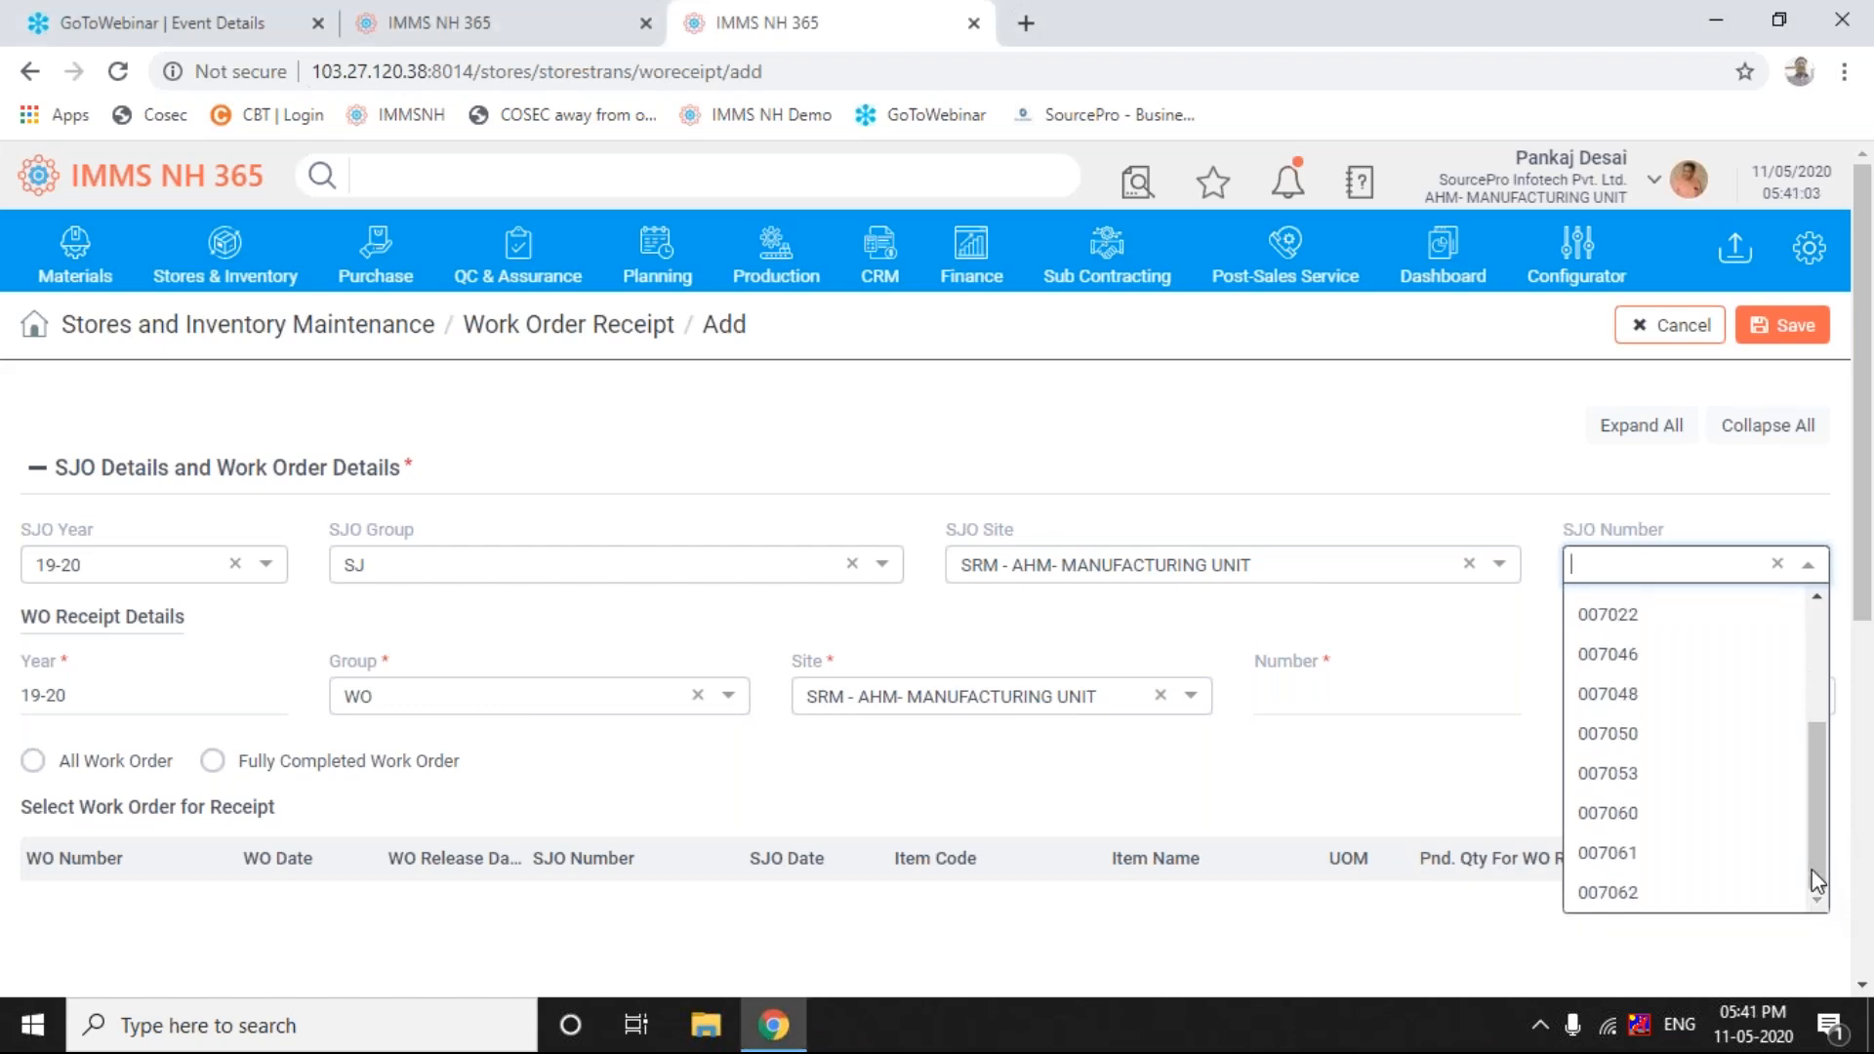
pyautogui.click(1606, 814)
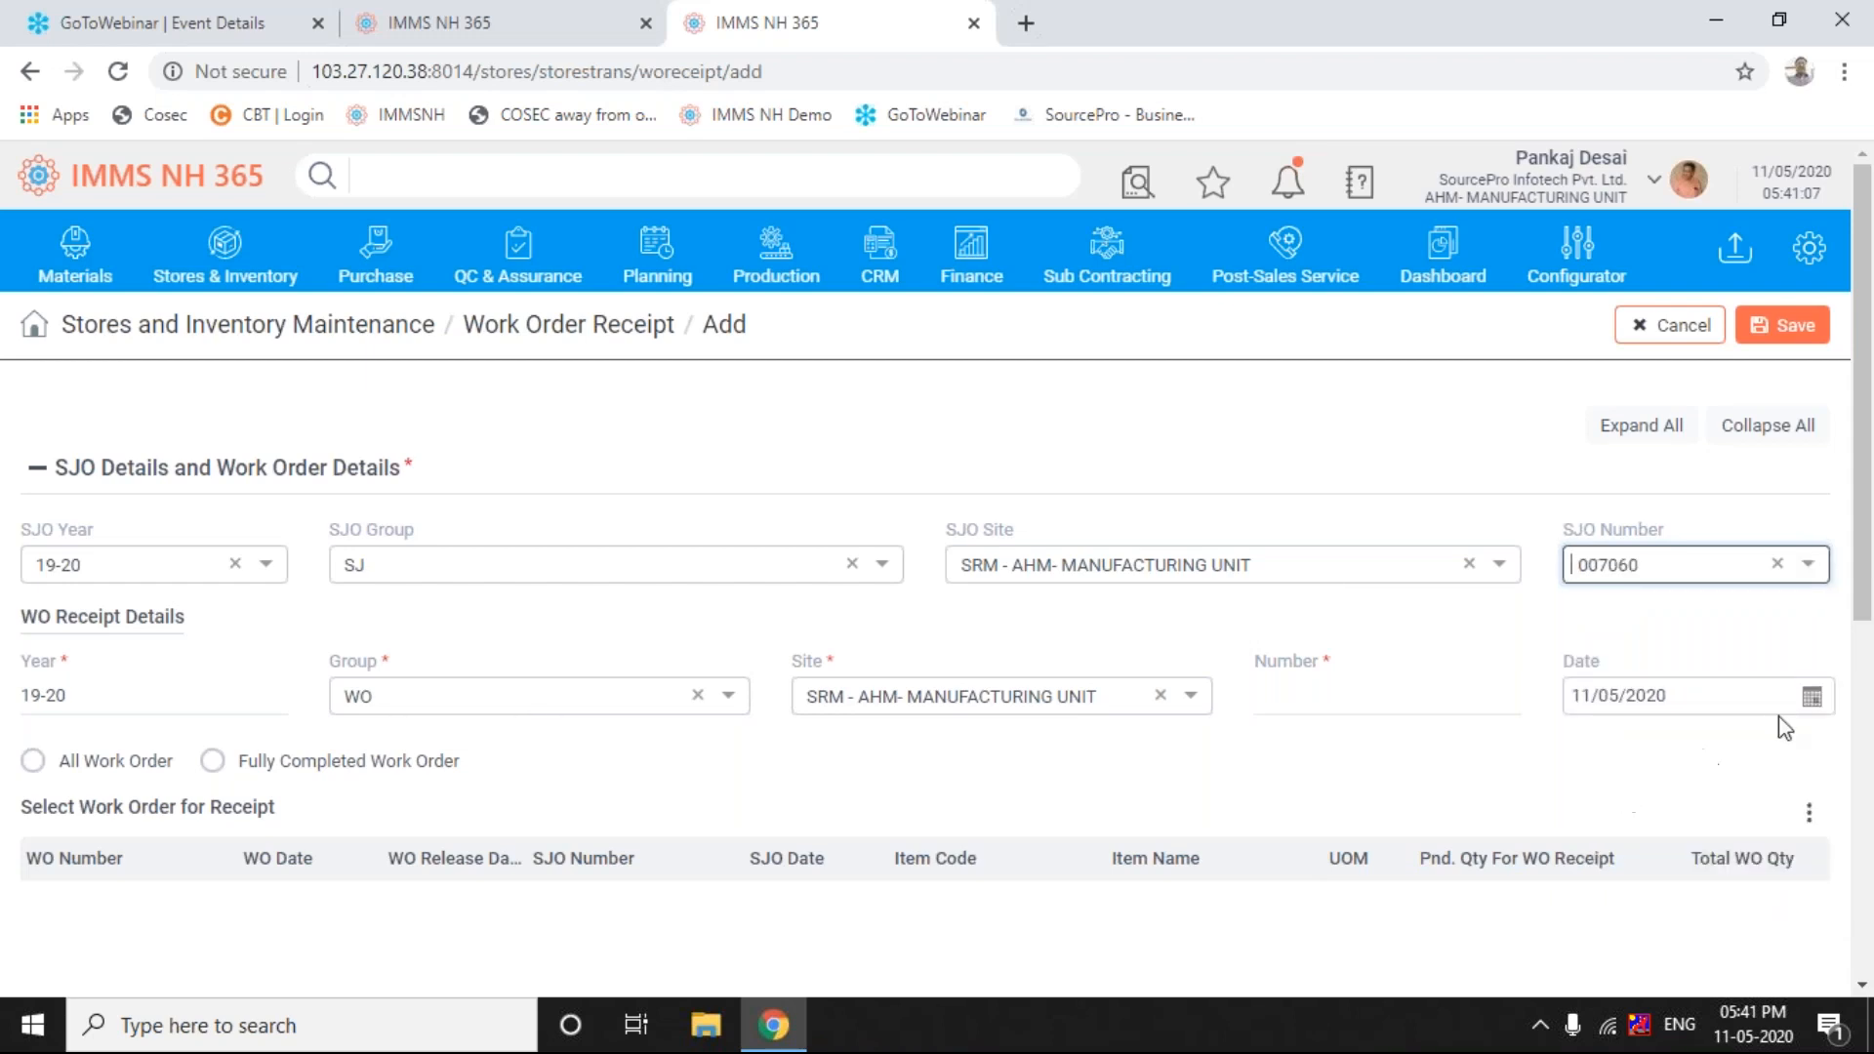
pyautogui.click(1814, 697)
pyautogui.click(1580, 736)
pyautogui.click(1580, 736)
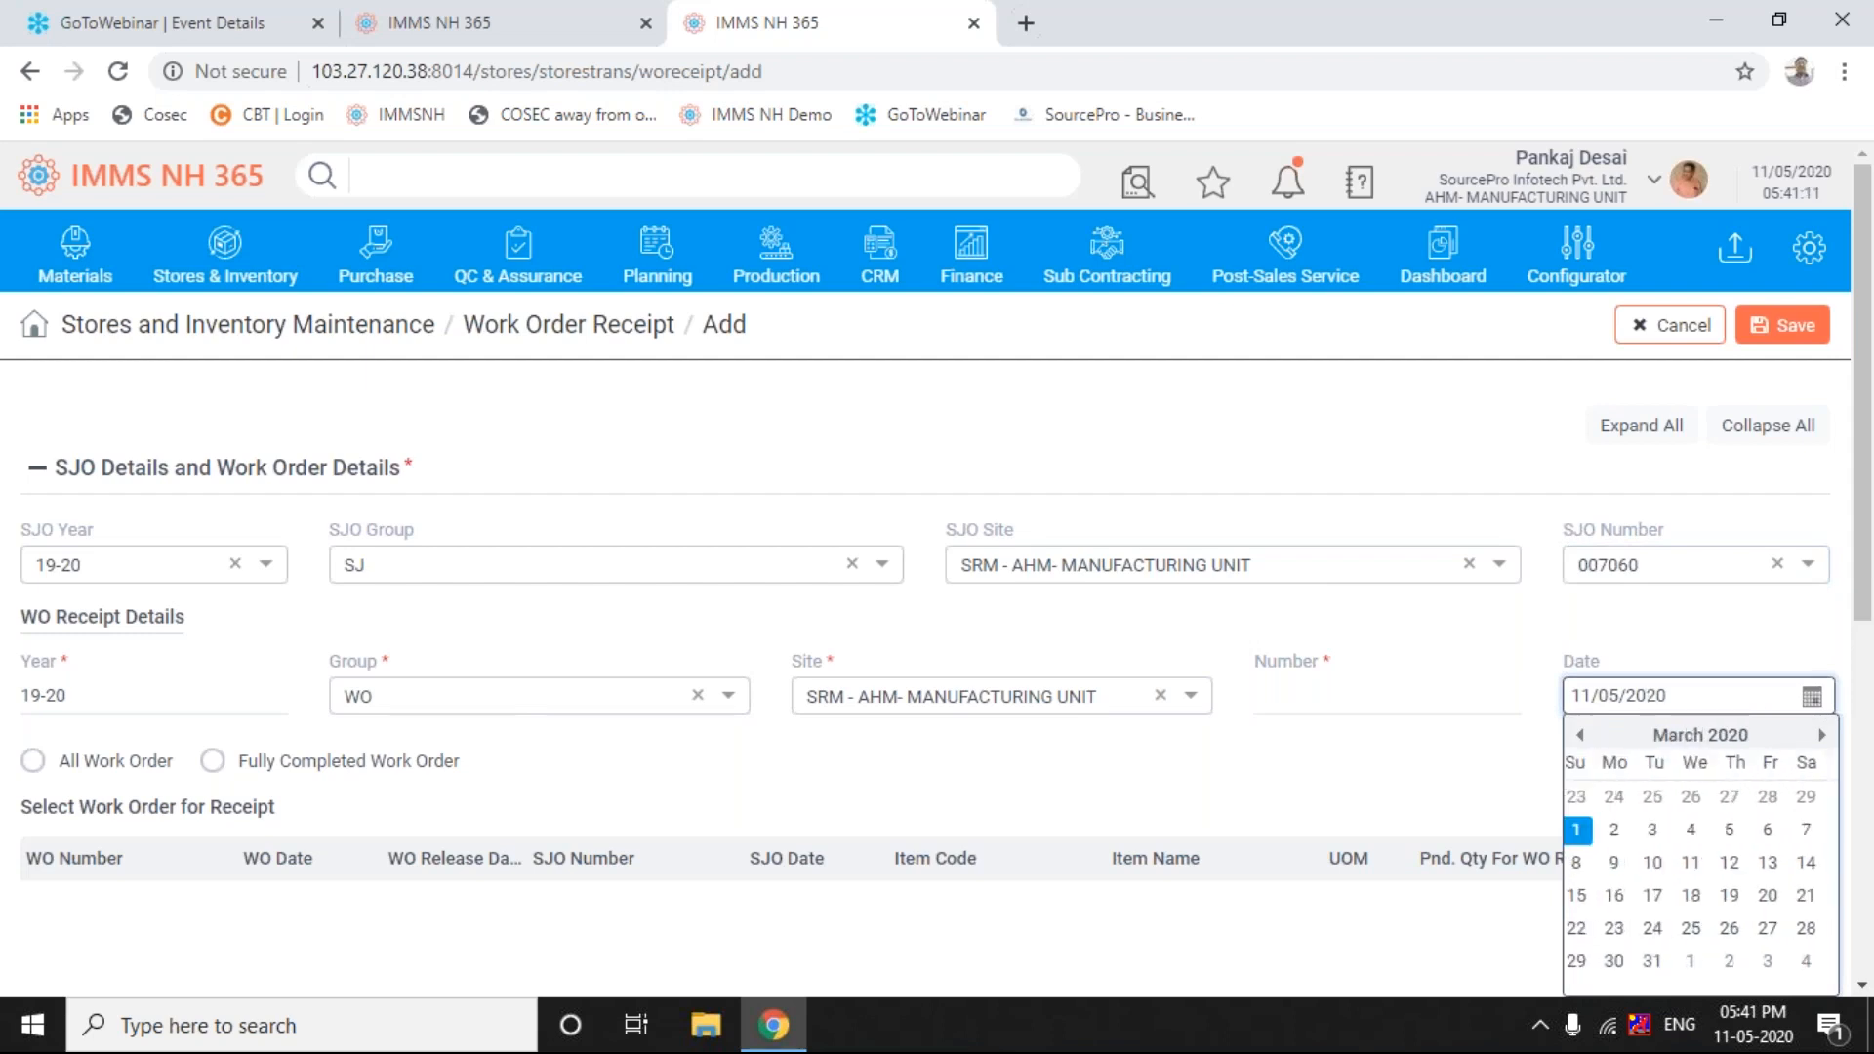
pyautogui.click(1663, 971)
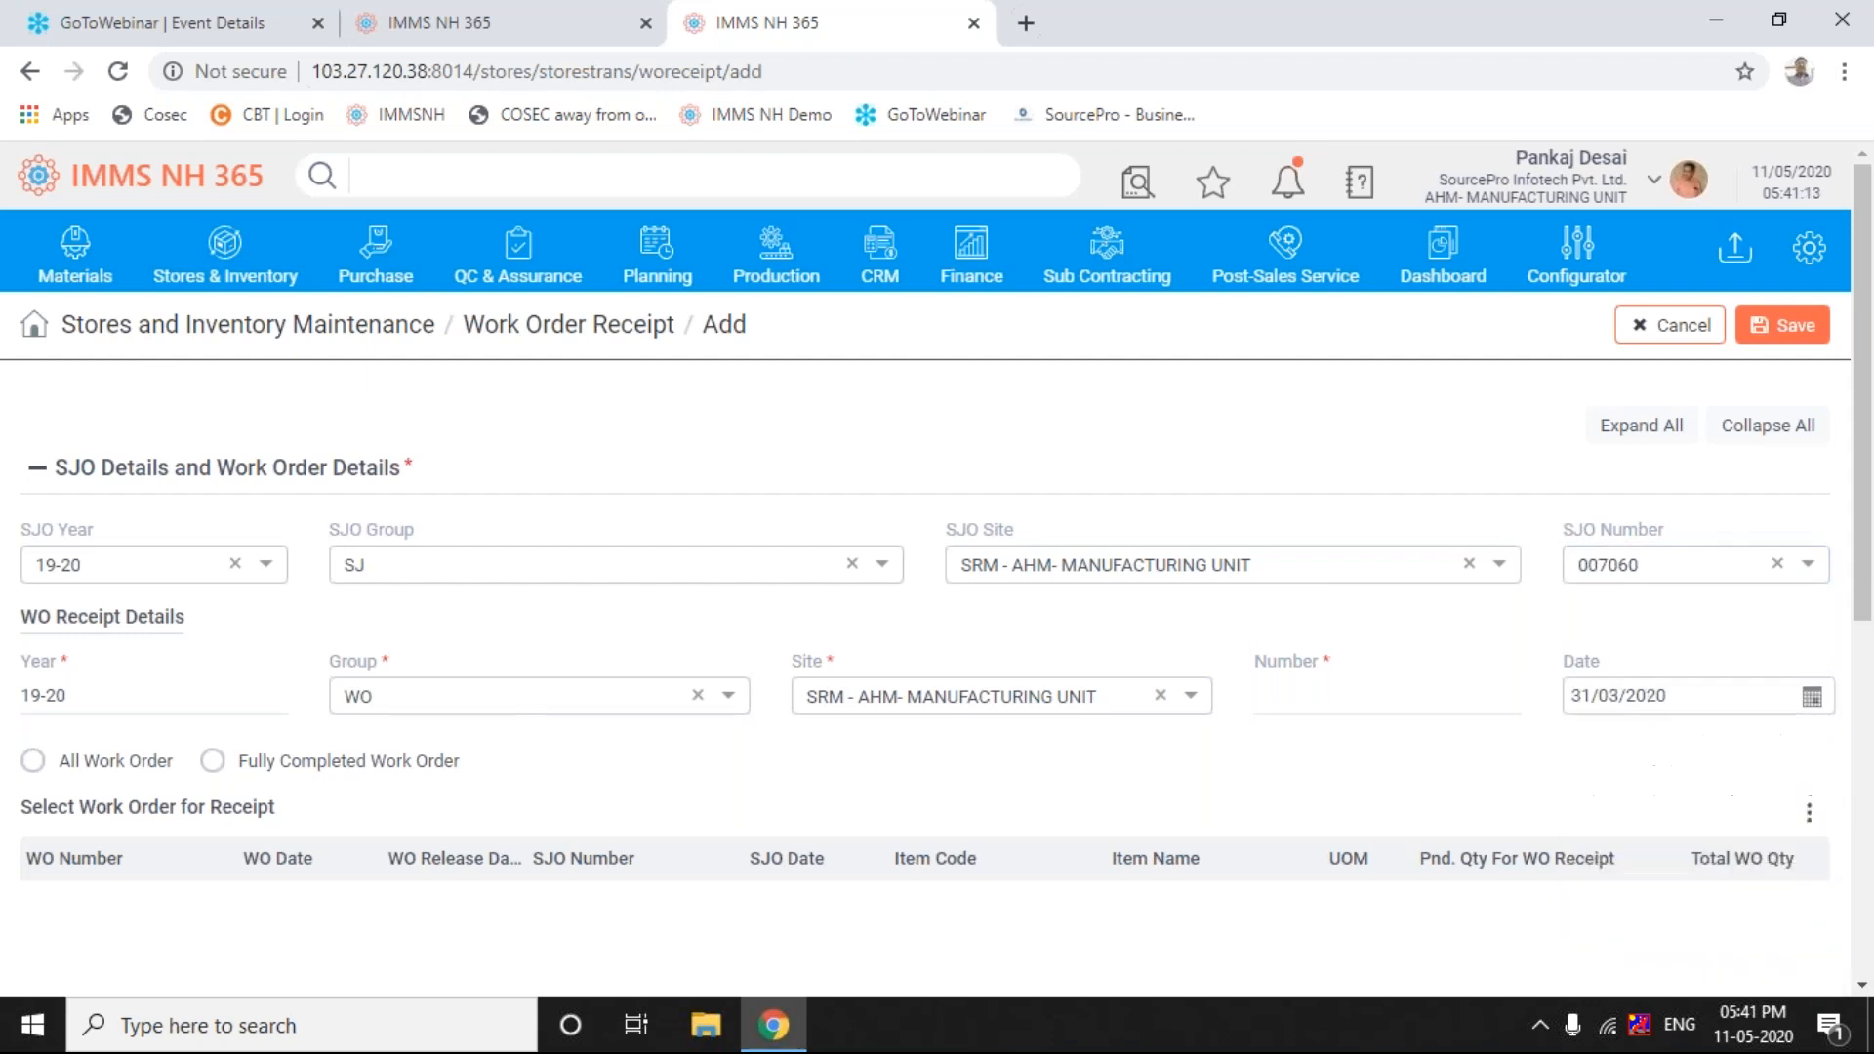
# - List all work orders for the SJO and select the CMP002 Computer (HP) work order for receipt
pyautogui.click(213, 761)
pyautogui.click(34, 761)
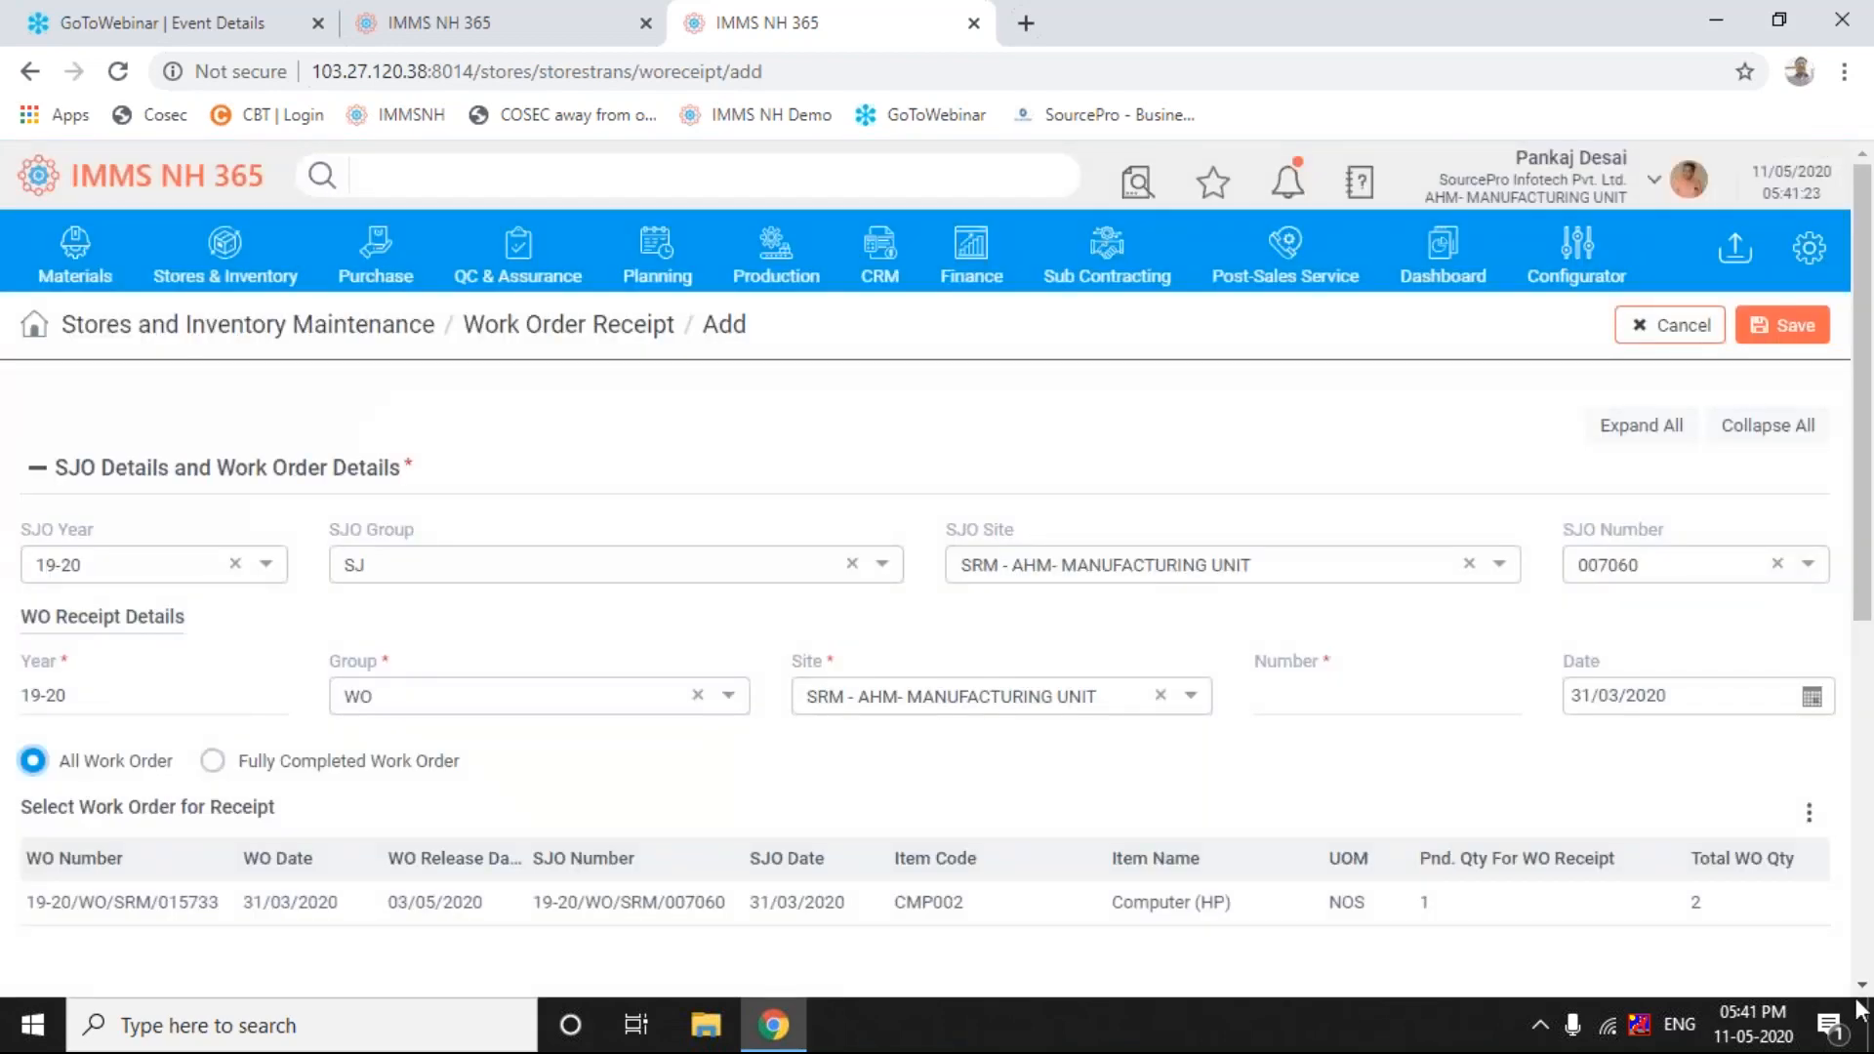
pyautogui.click(1862, 988)
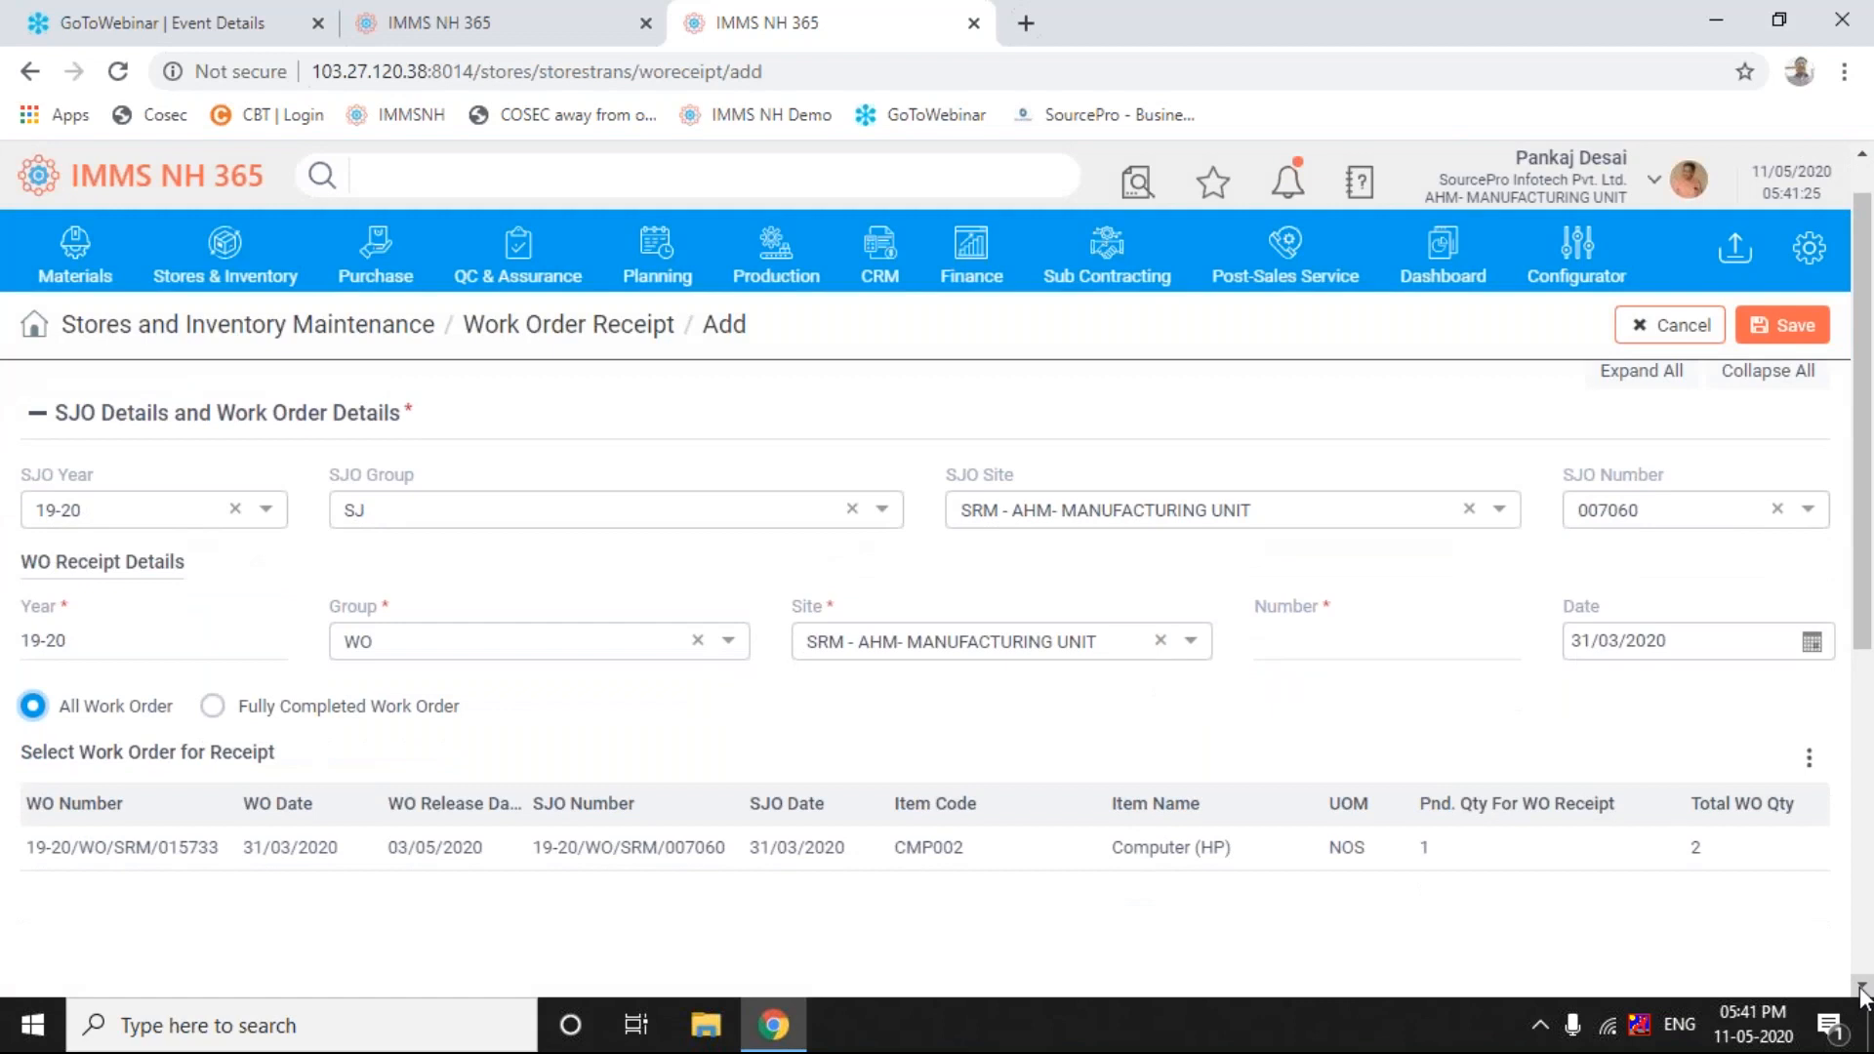
pyautogui.doubleClick(883, 845)
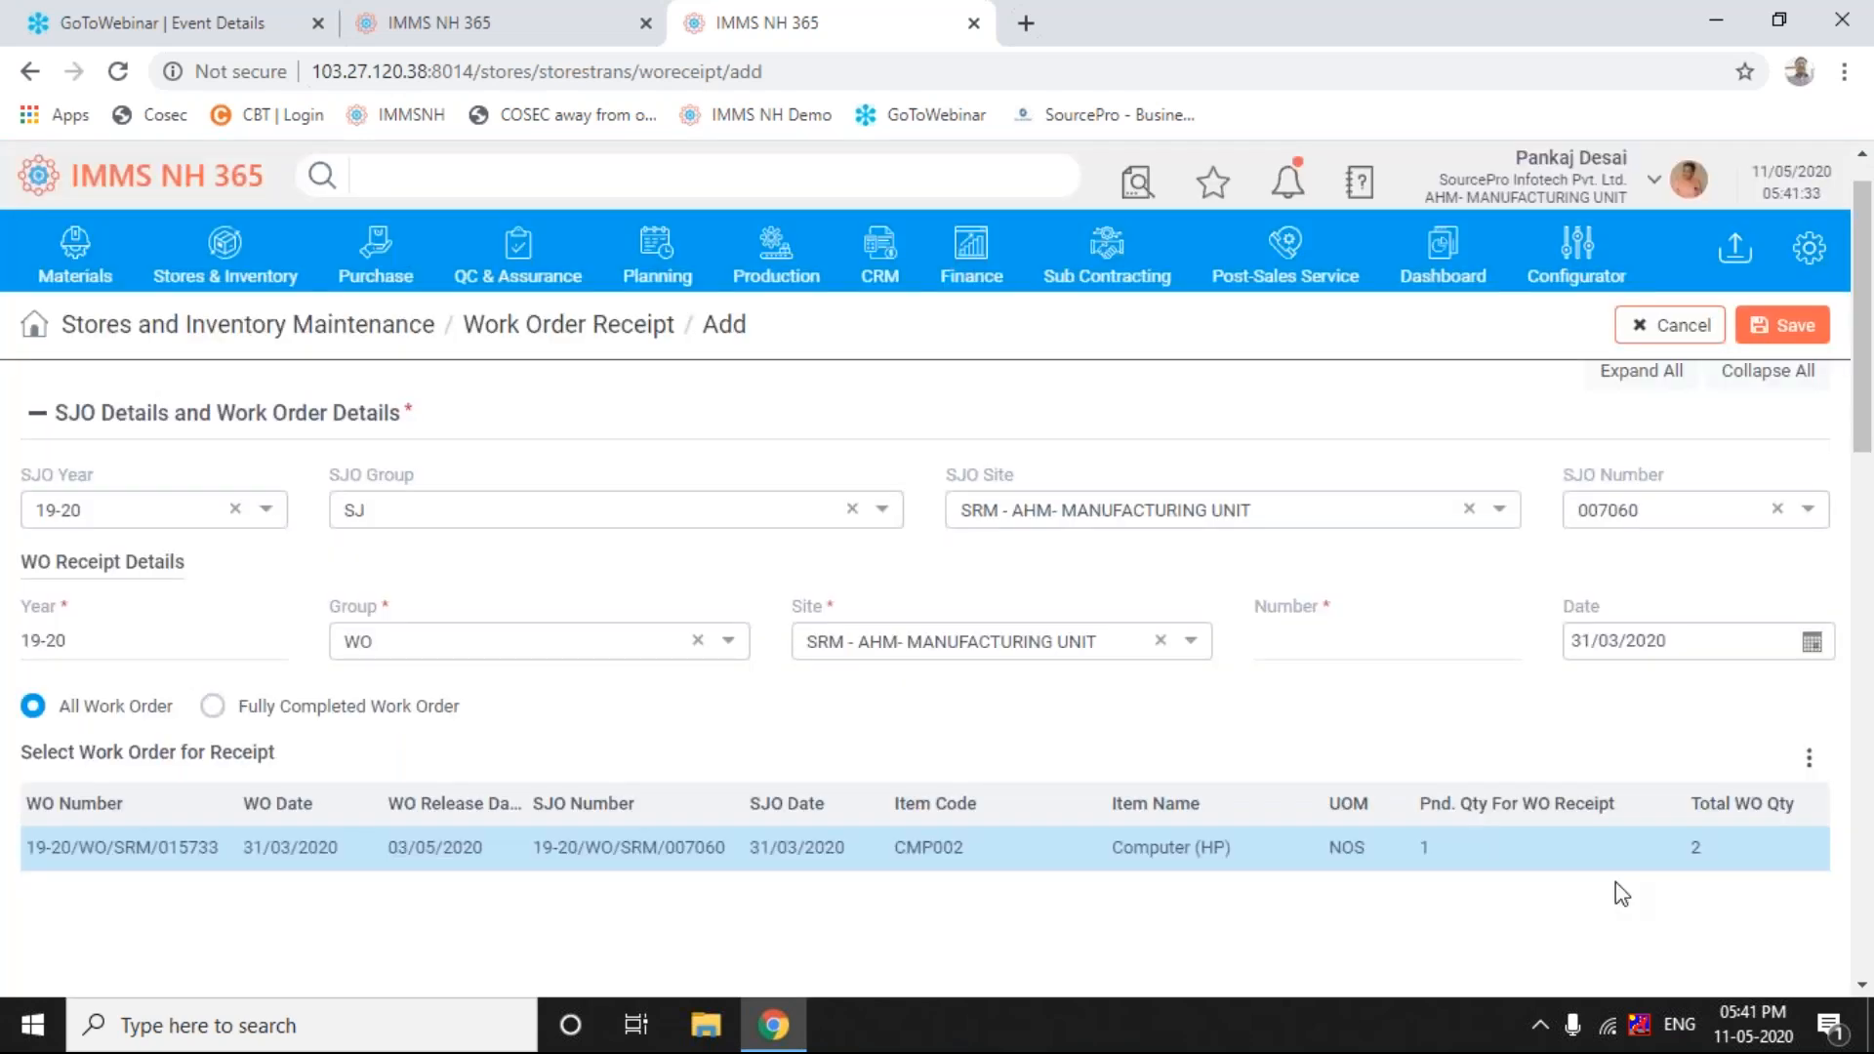
# - Choose SHIEX - SIHOR MFG EXCISEBLE as the warehouse in the work order item details
pyautogui.click(1863, 987)
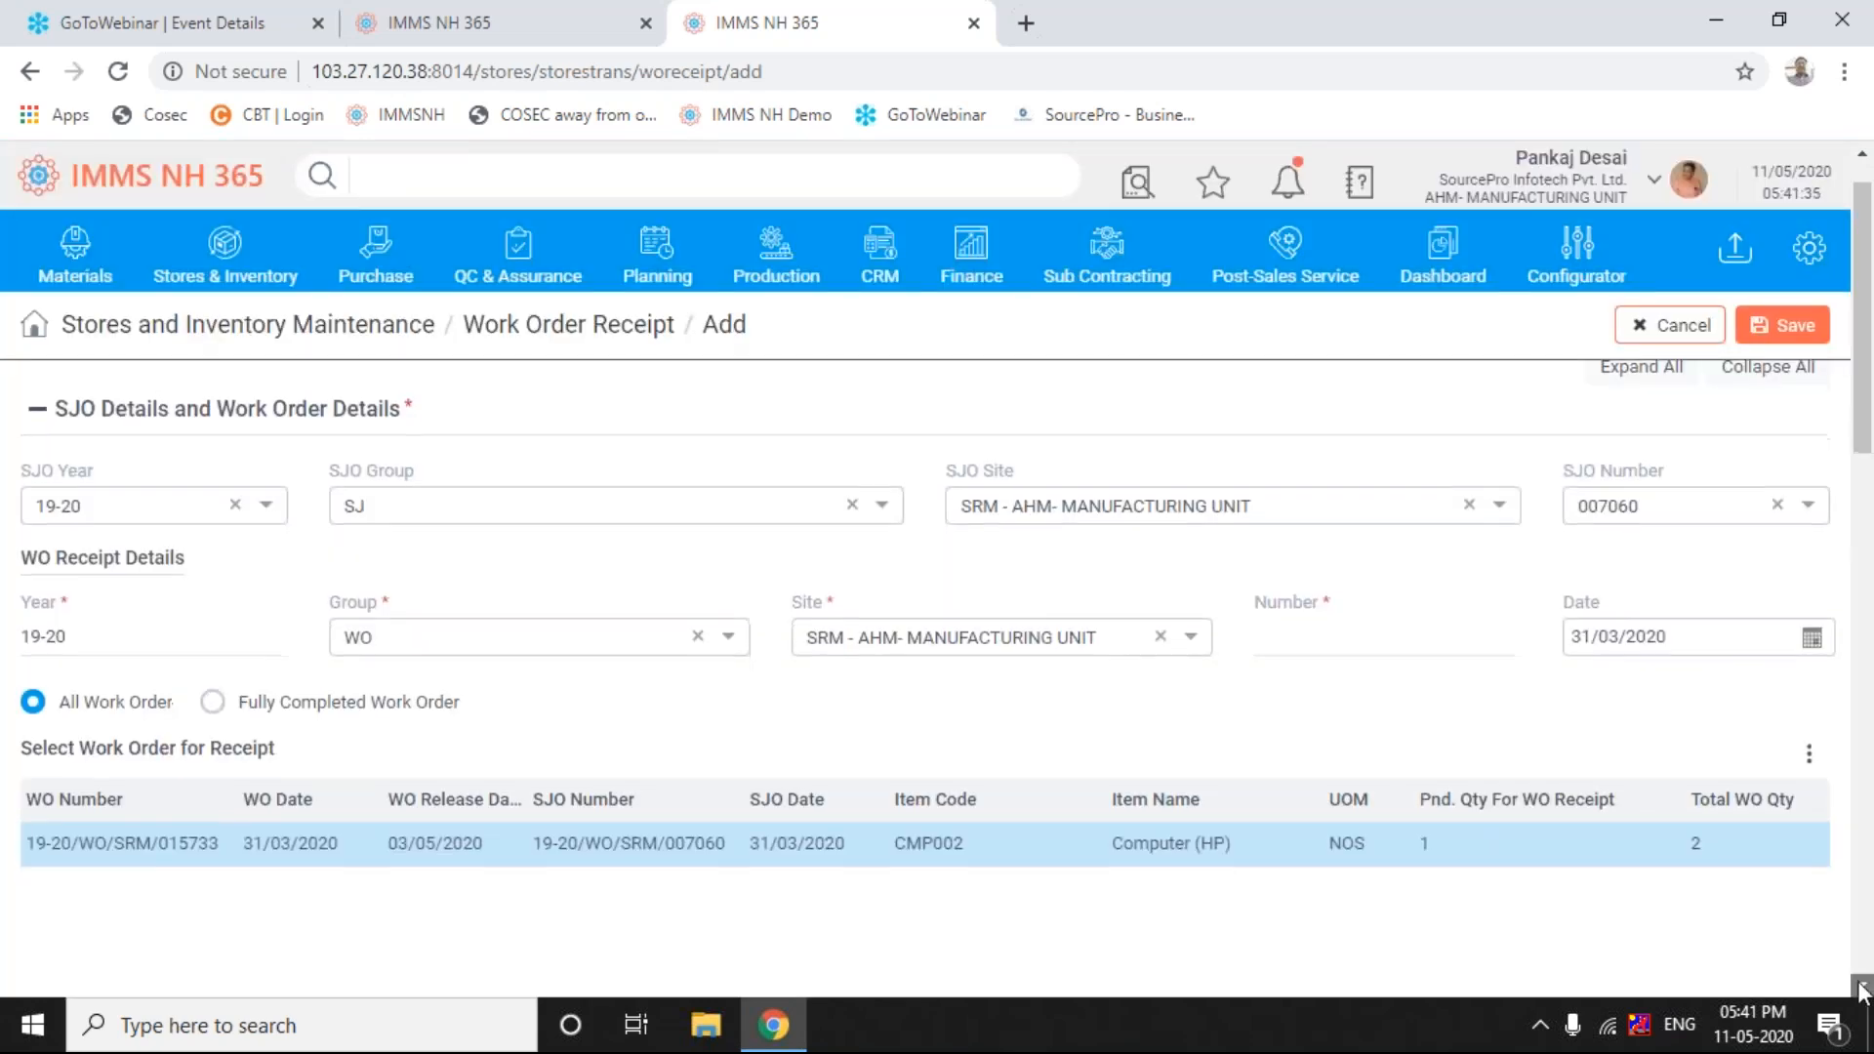
pyautogui.click(1862, 987)
pyautogui.click(1863, 987)
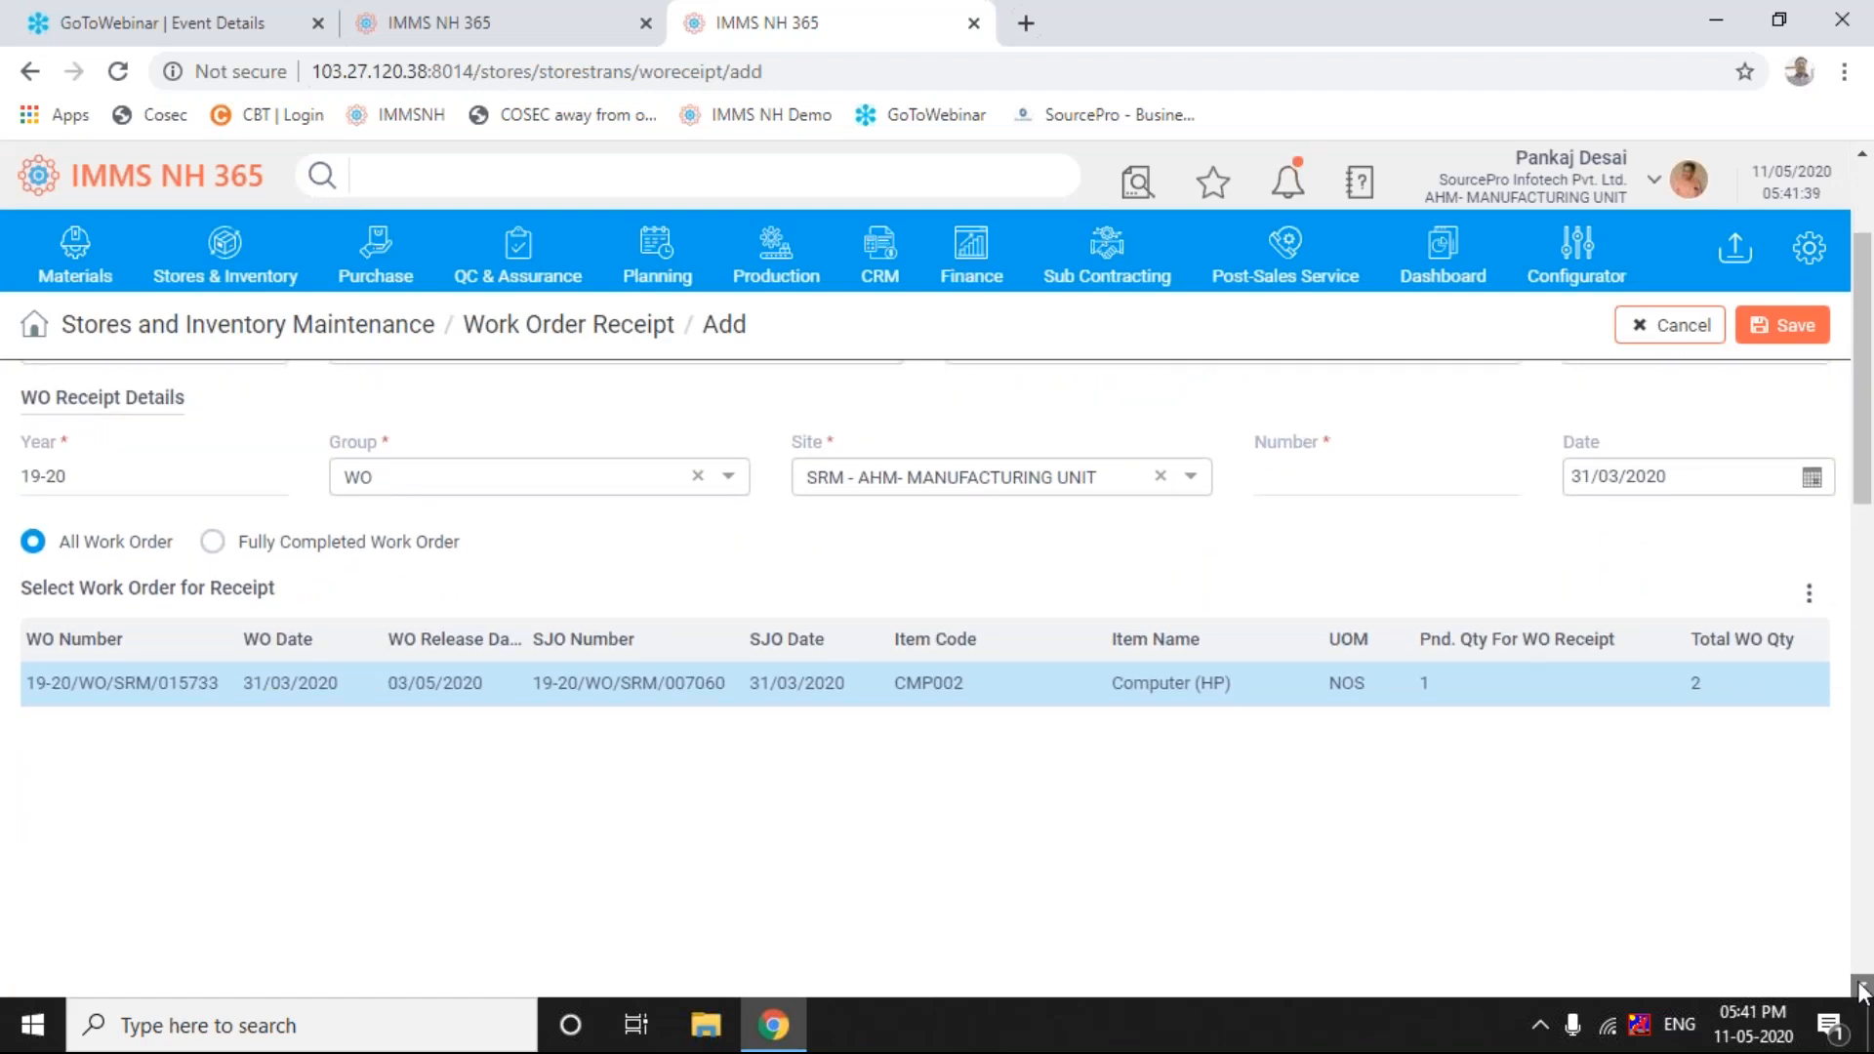
pyautogui.click(1862, 987)
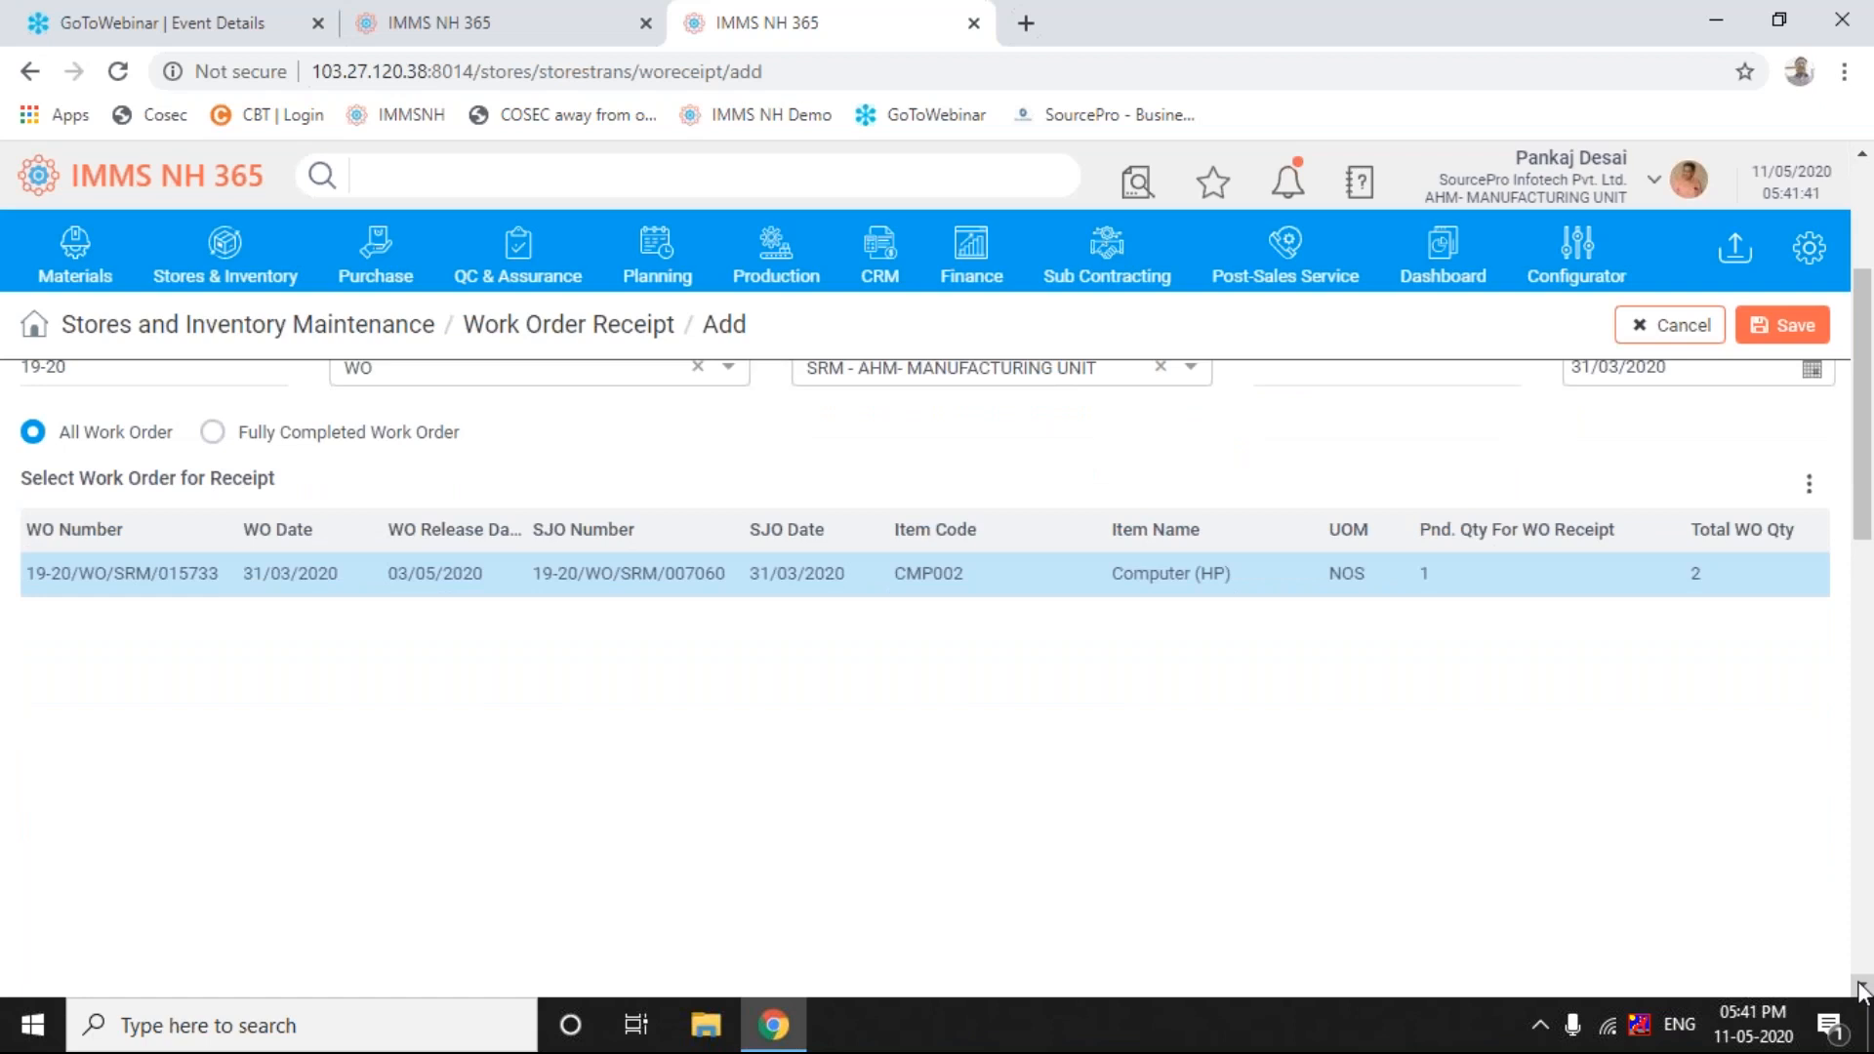
pyautogui.click(1863, 987)
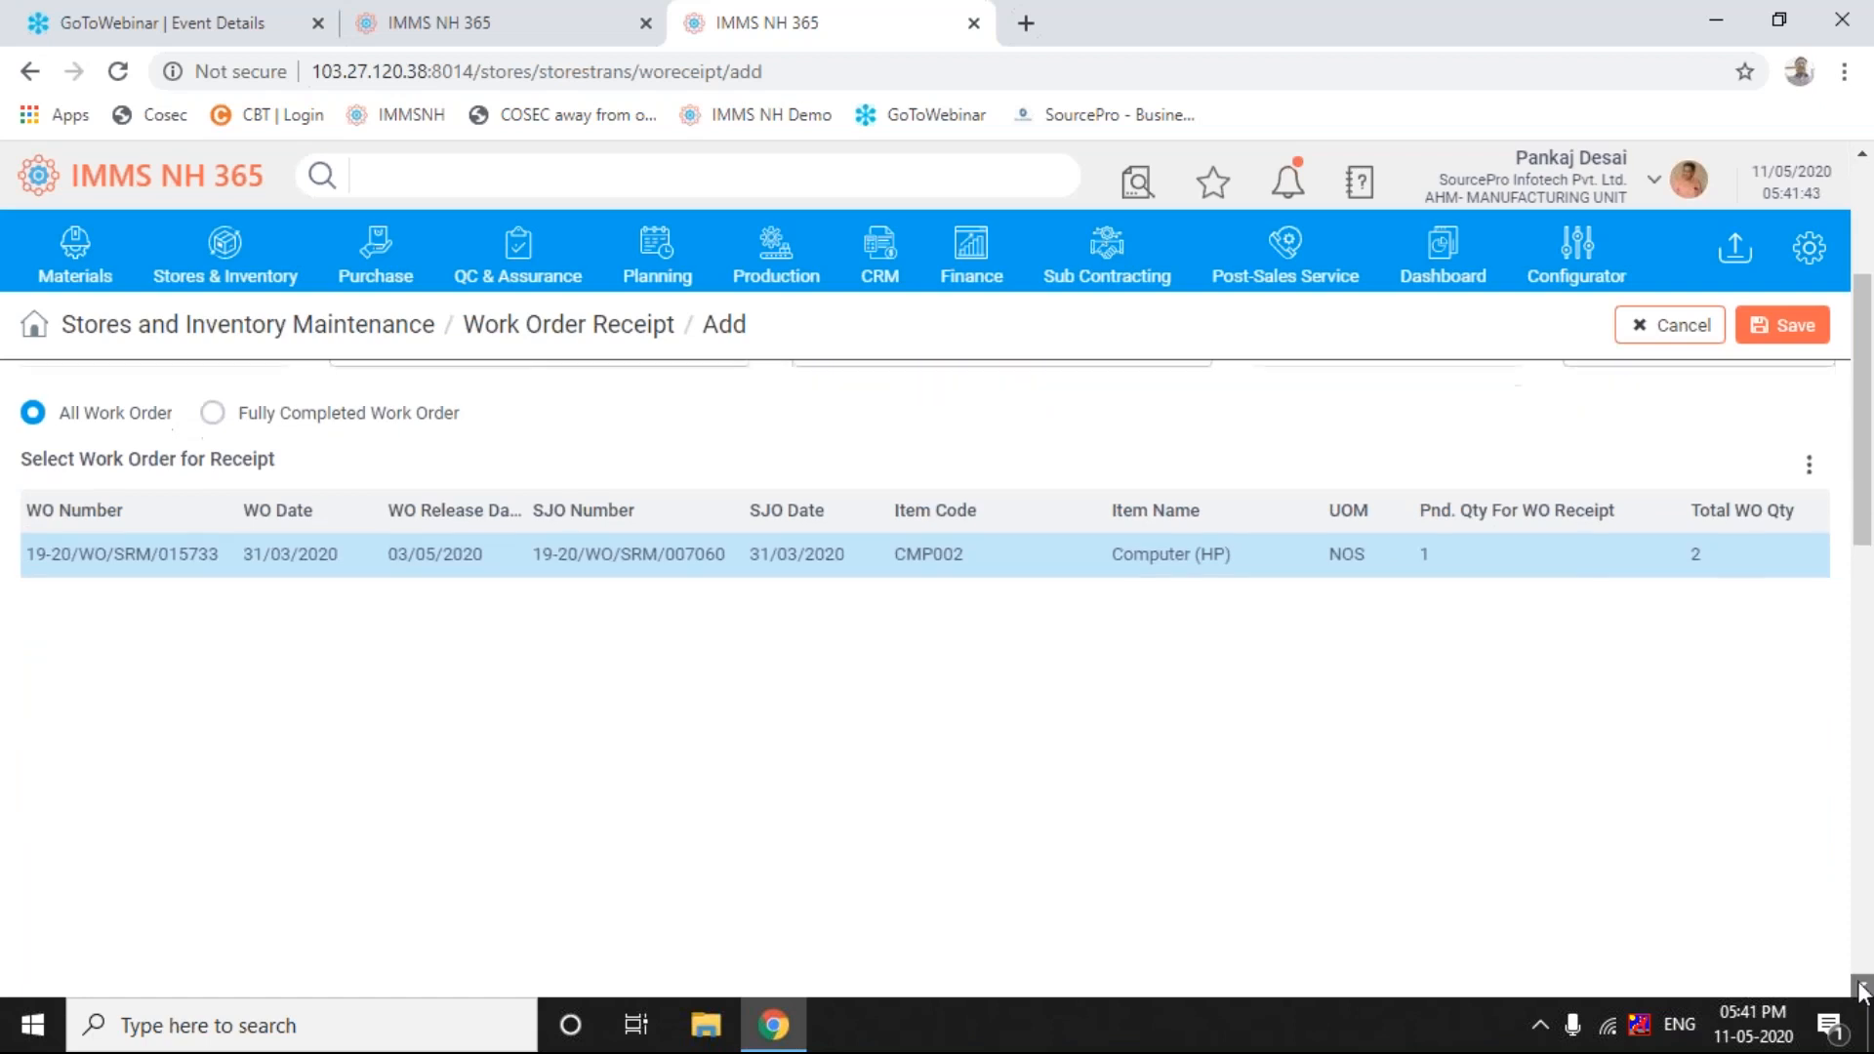
pyautogui.click(1862, 987)
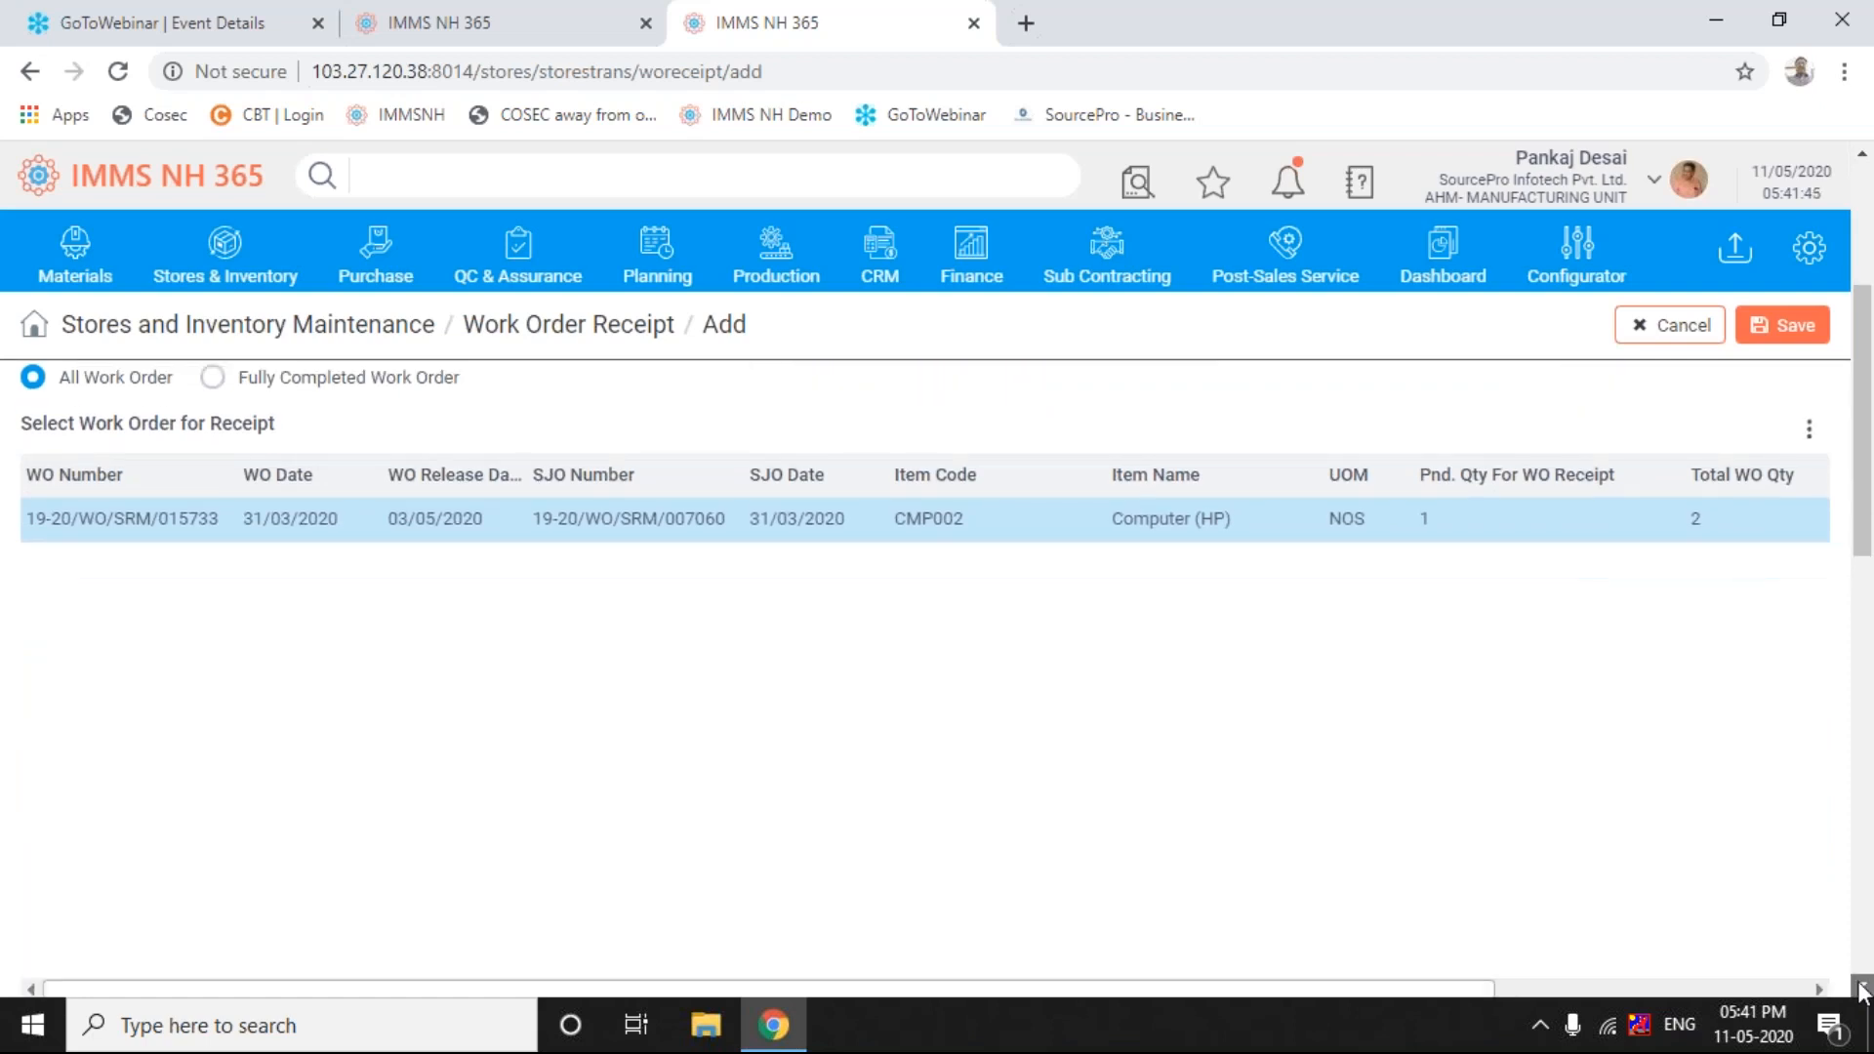
pyautogui.click(1863, 987)
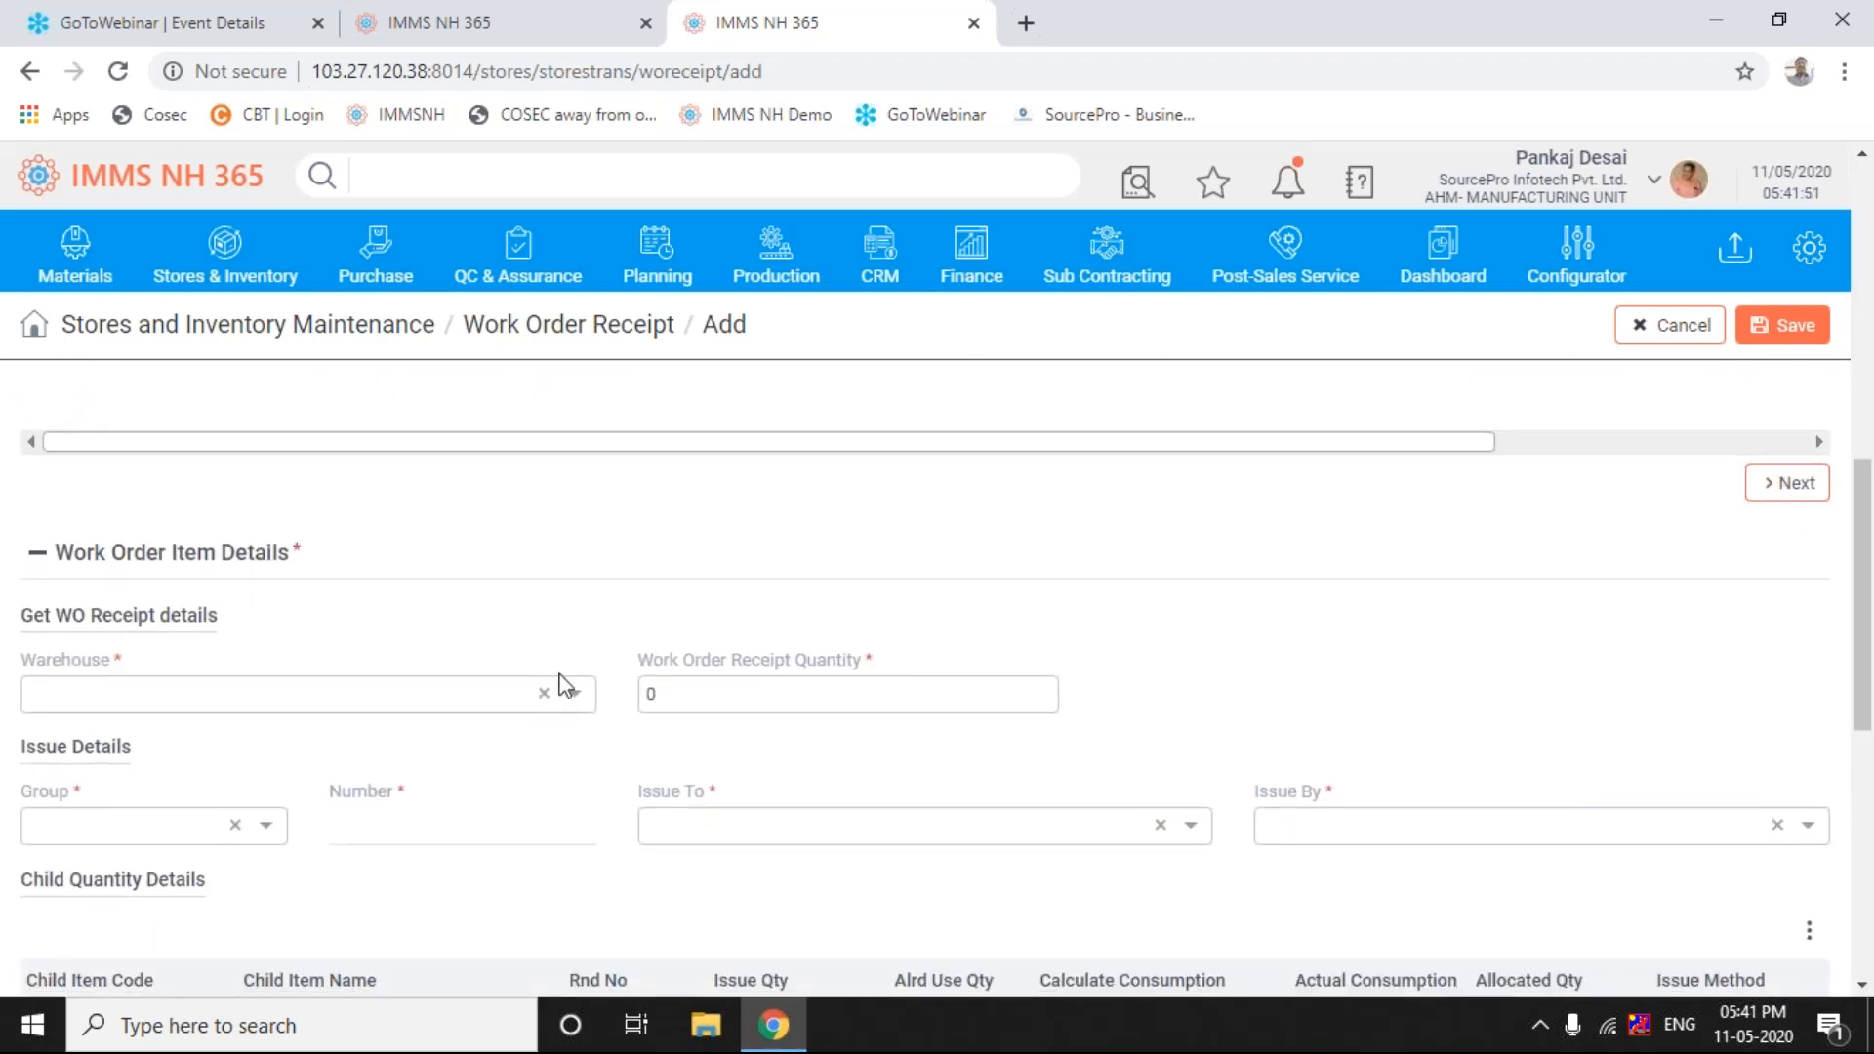
pyautogui.click(575, 695)
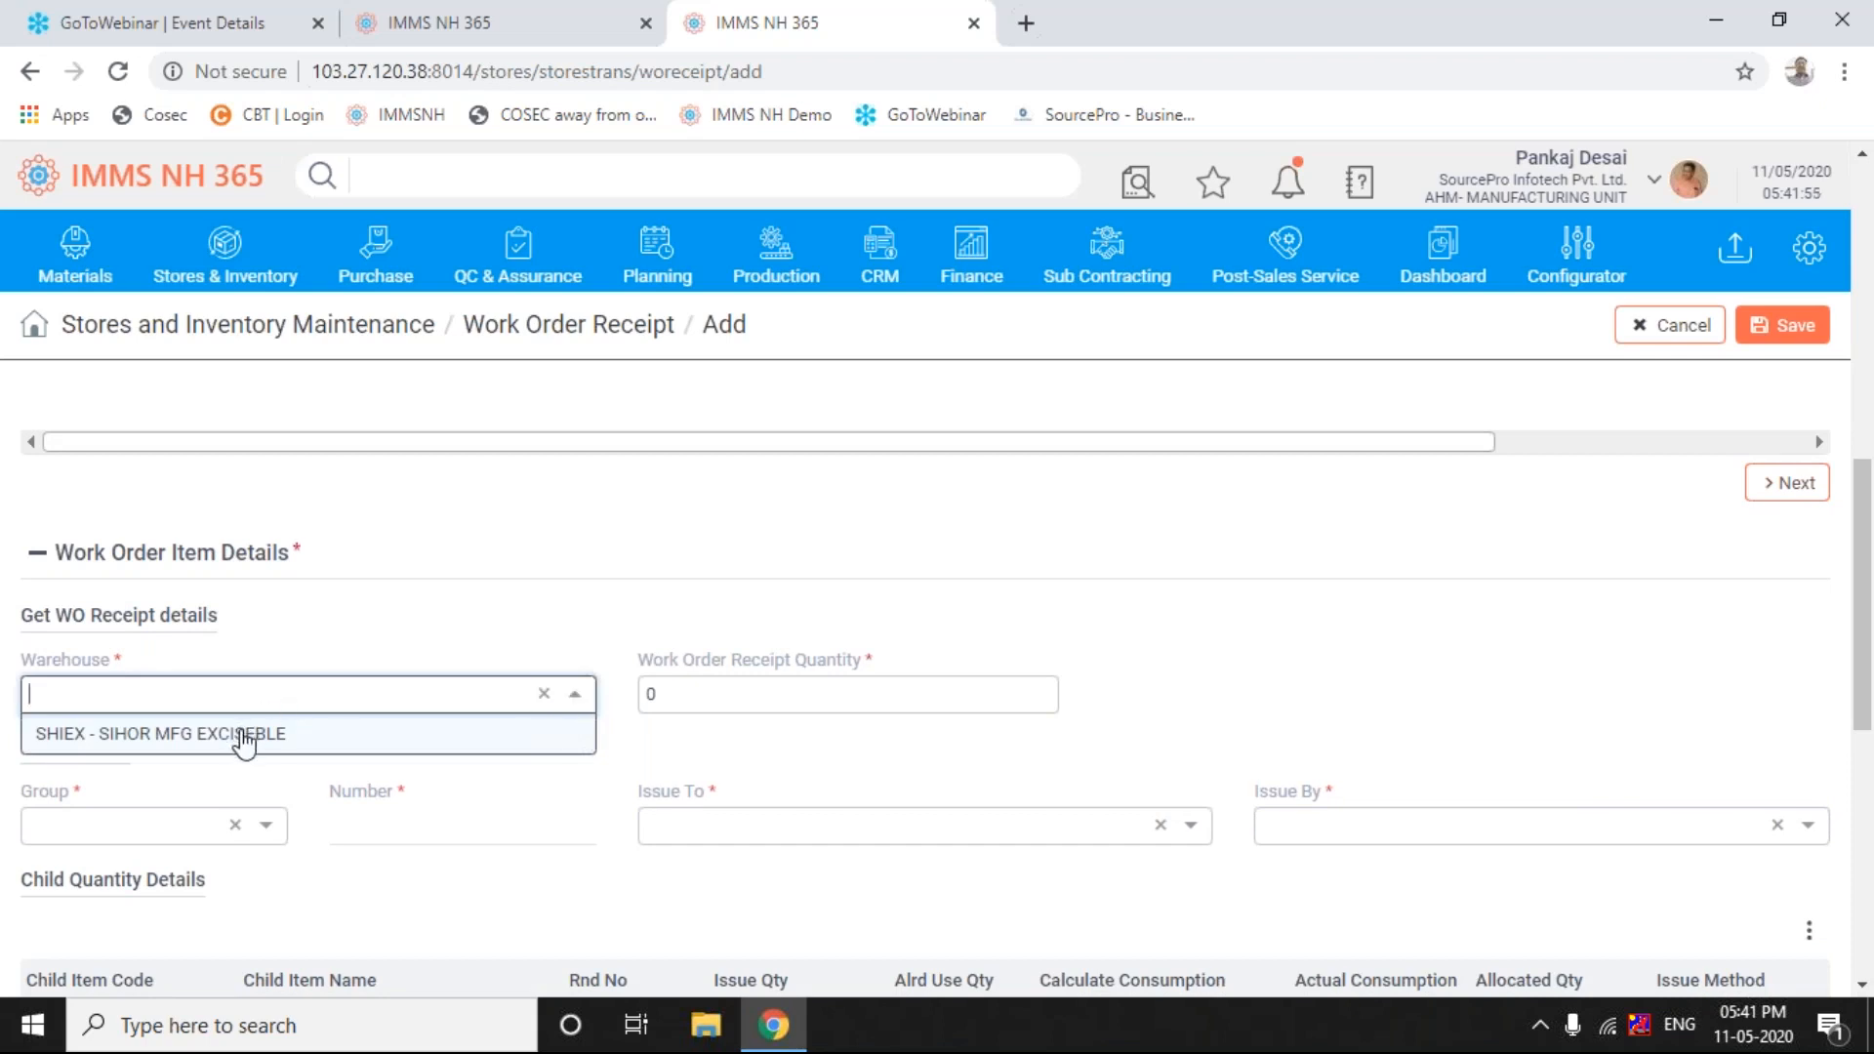
pyautogui.click(244, 734)
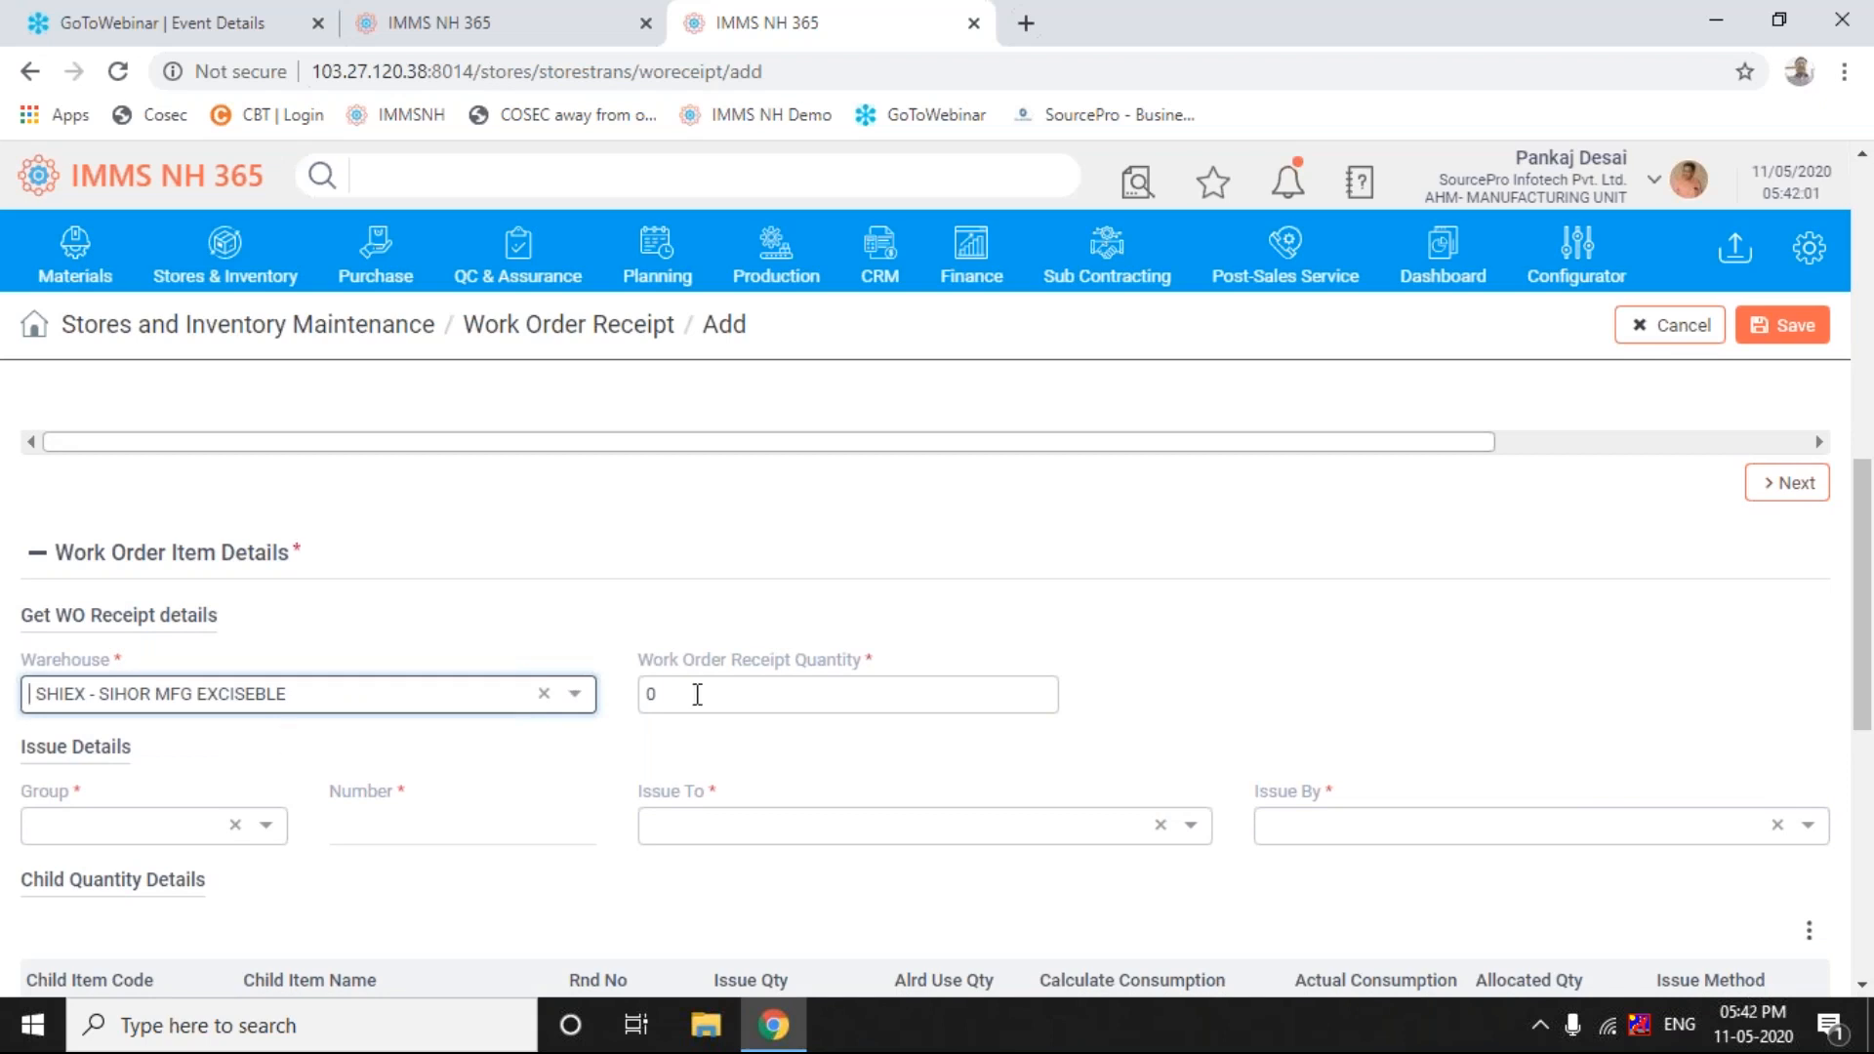
# - Set the work order receipt quantity to 1 through the item details and accept it
pyautogui.click(697, 694)
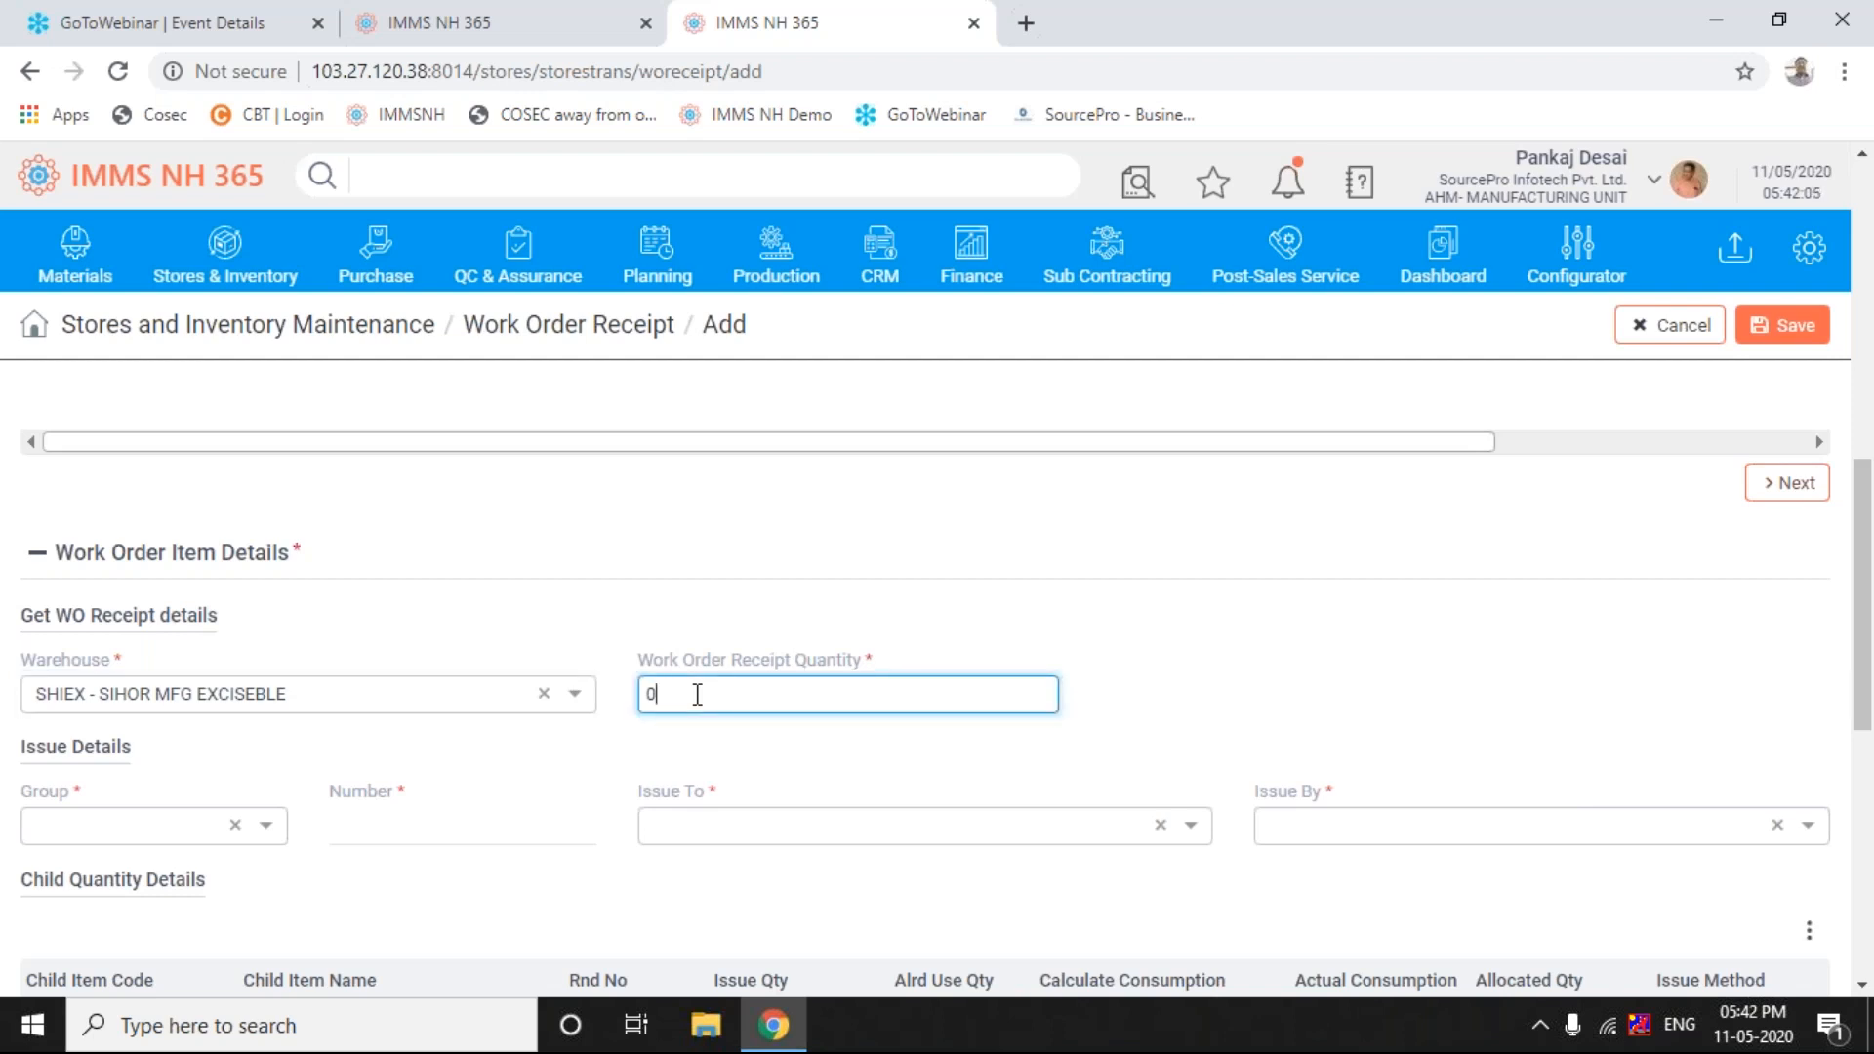
pyautogui.press('Return')
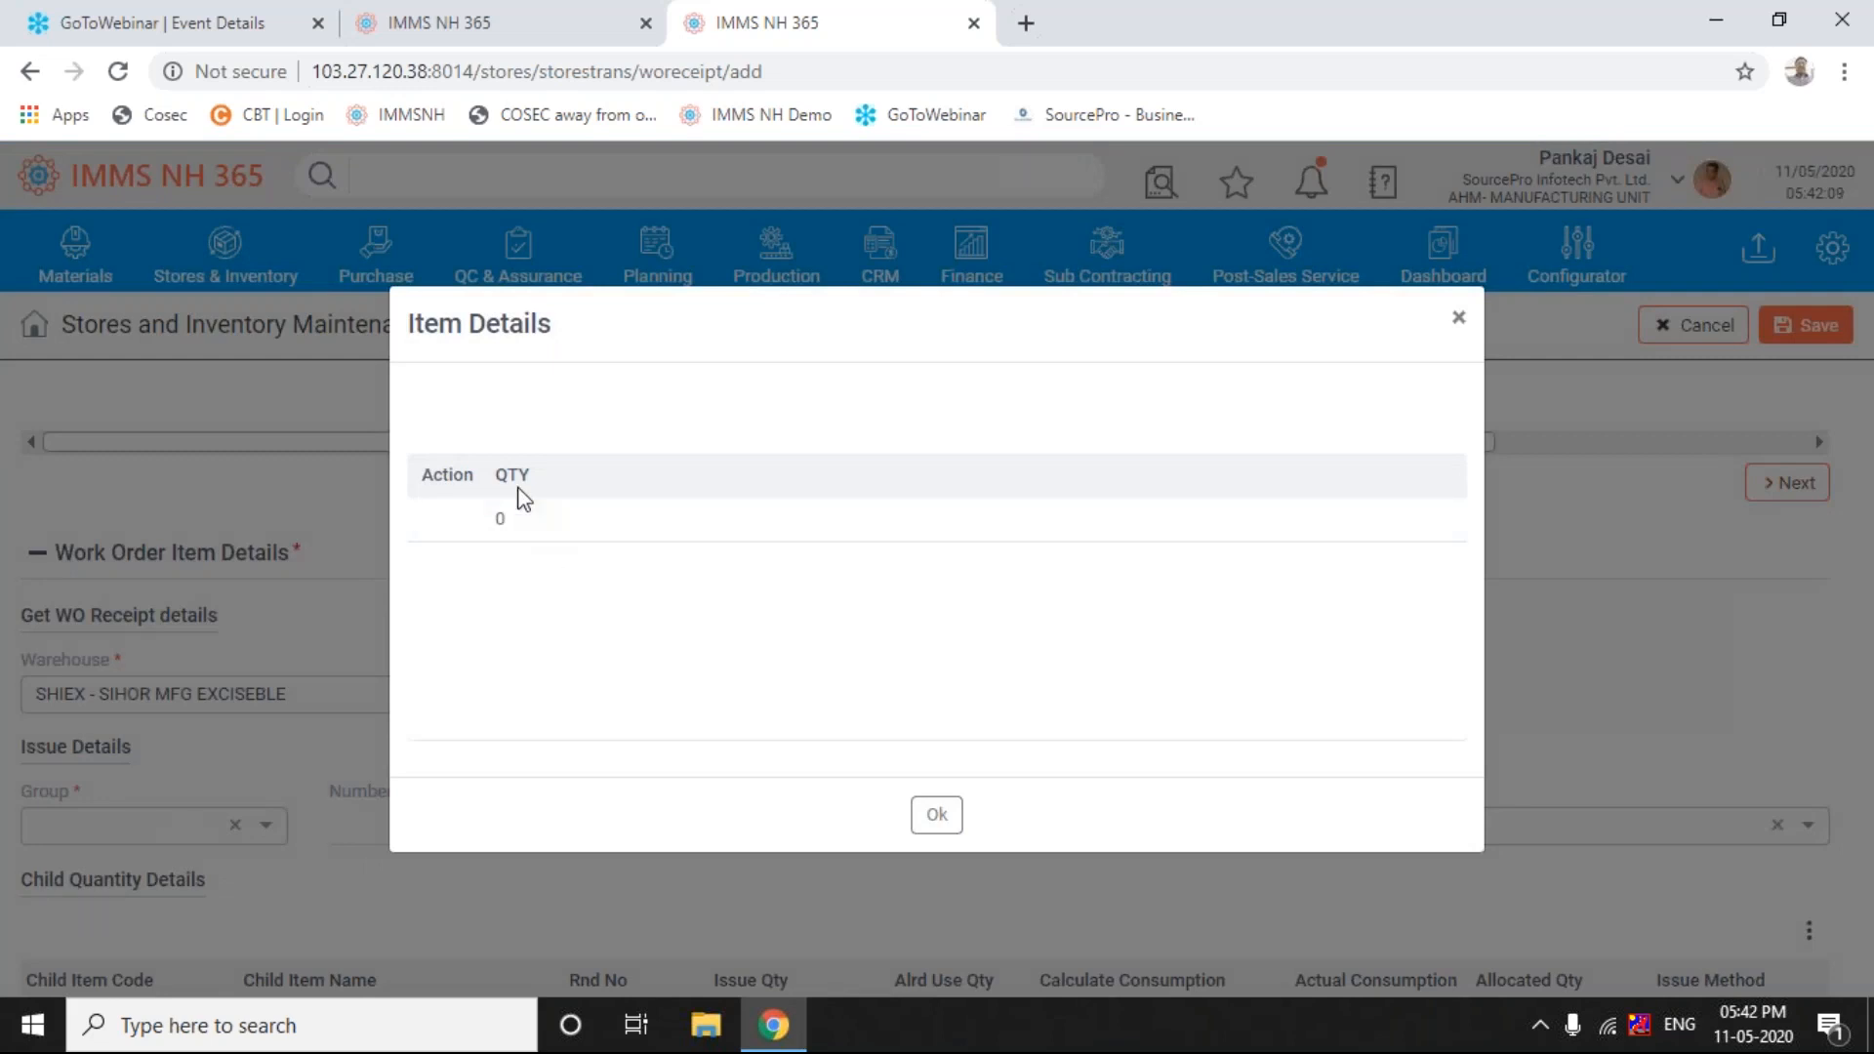
pyautogui.click(522, 520)
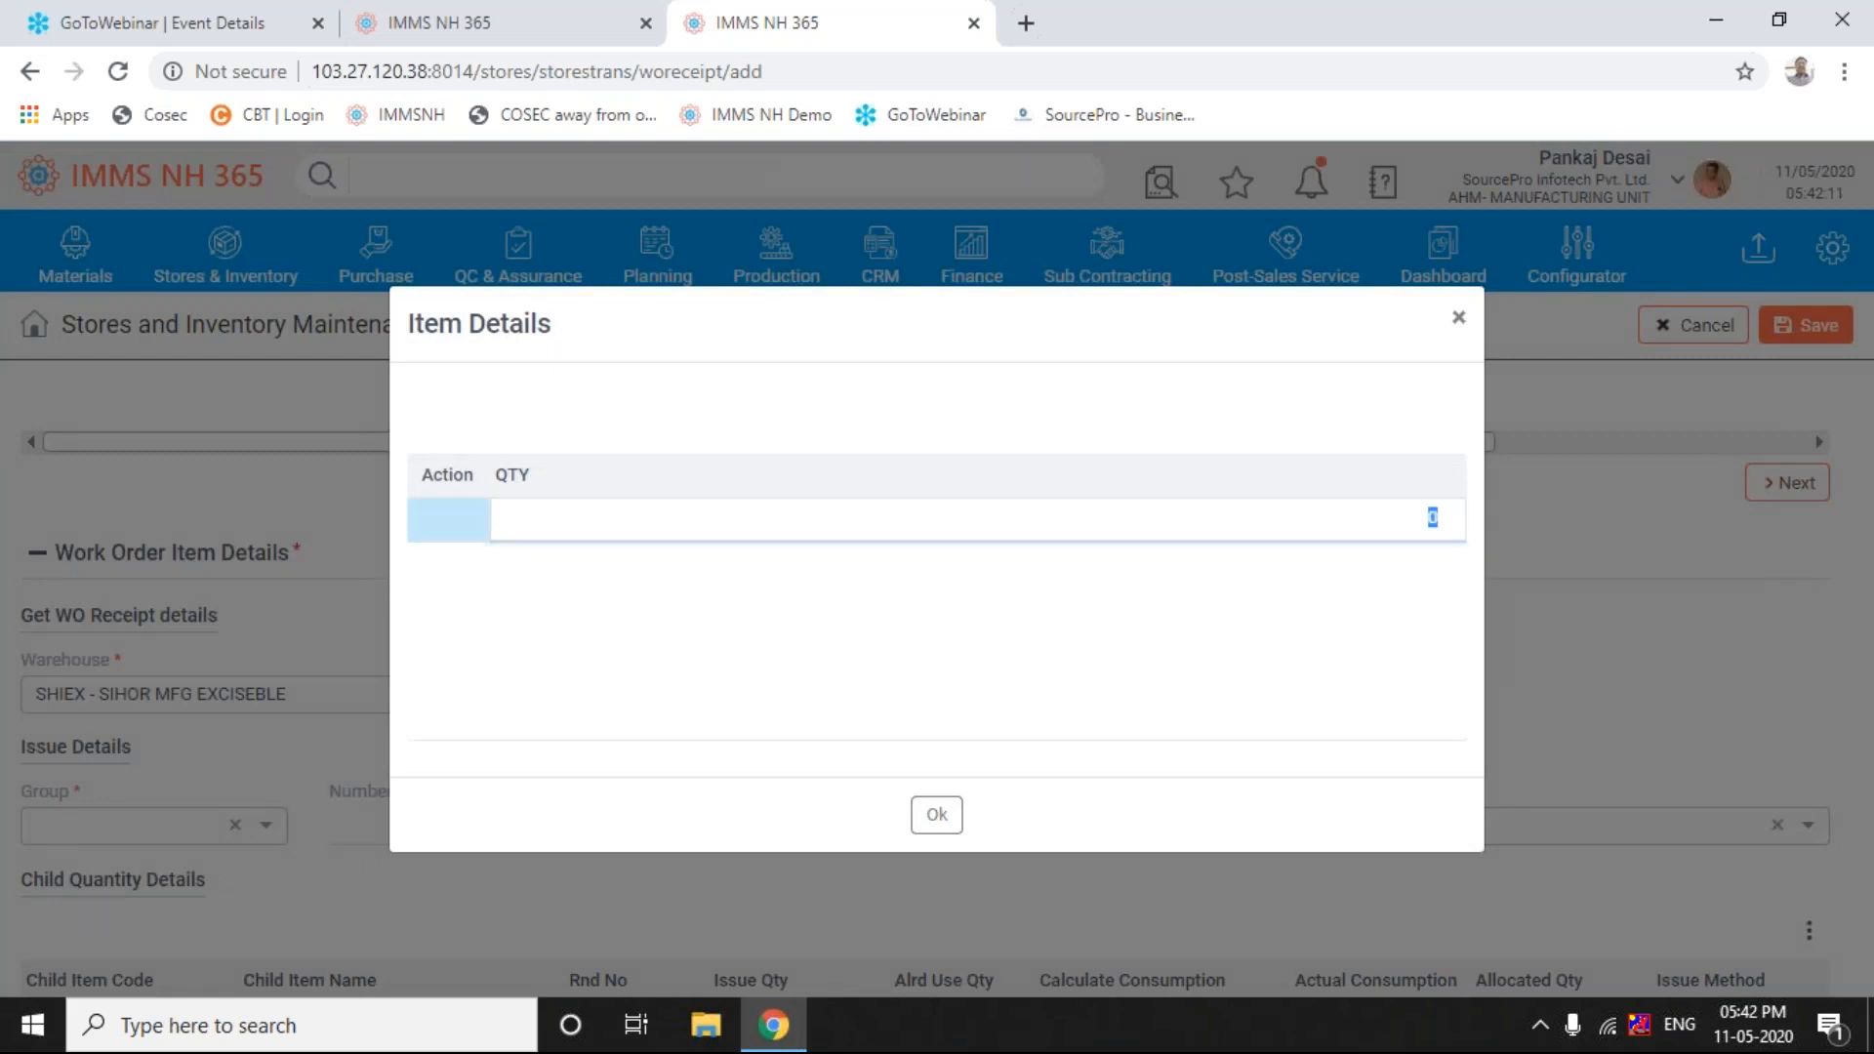
pyautogui.write('1')
pyautogui.press('Return')
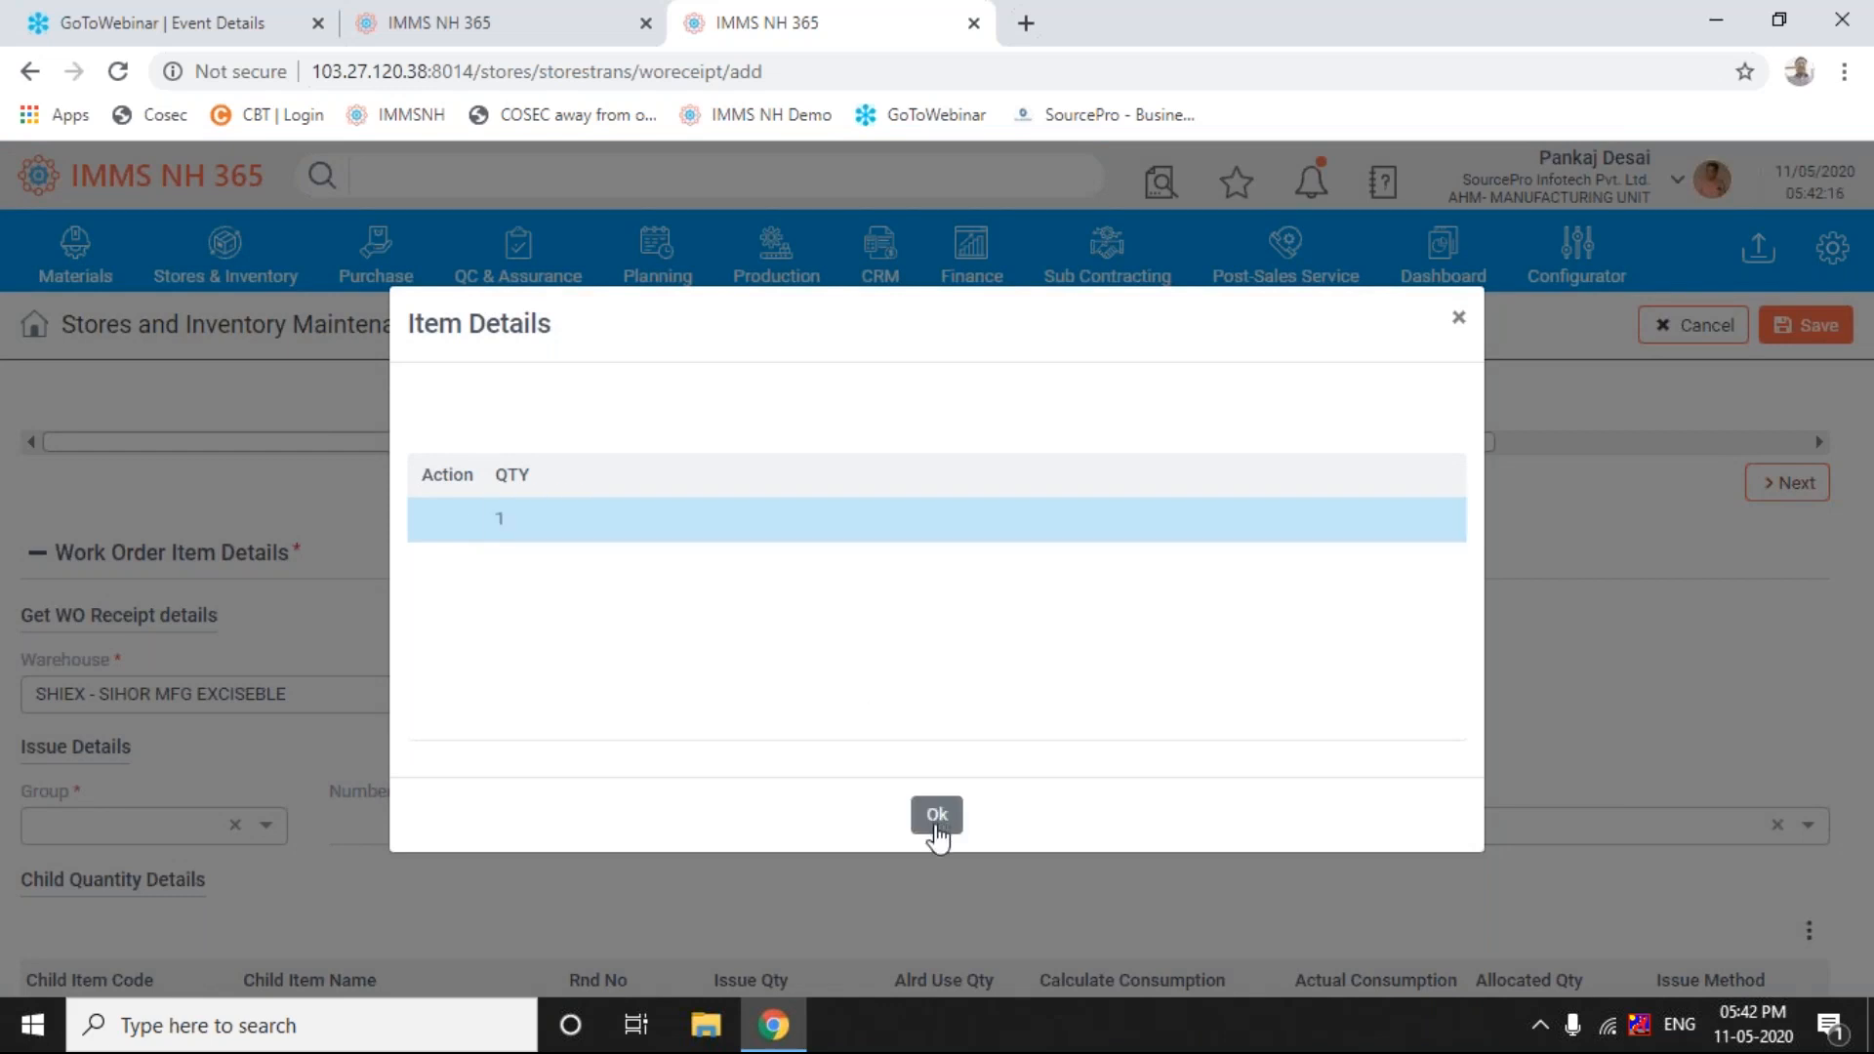
pyautogui.click(937, 816)
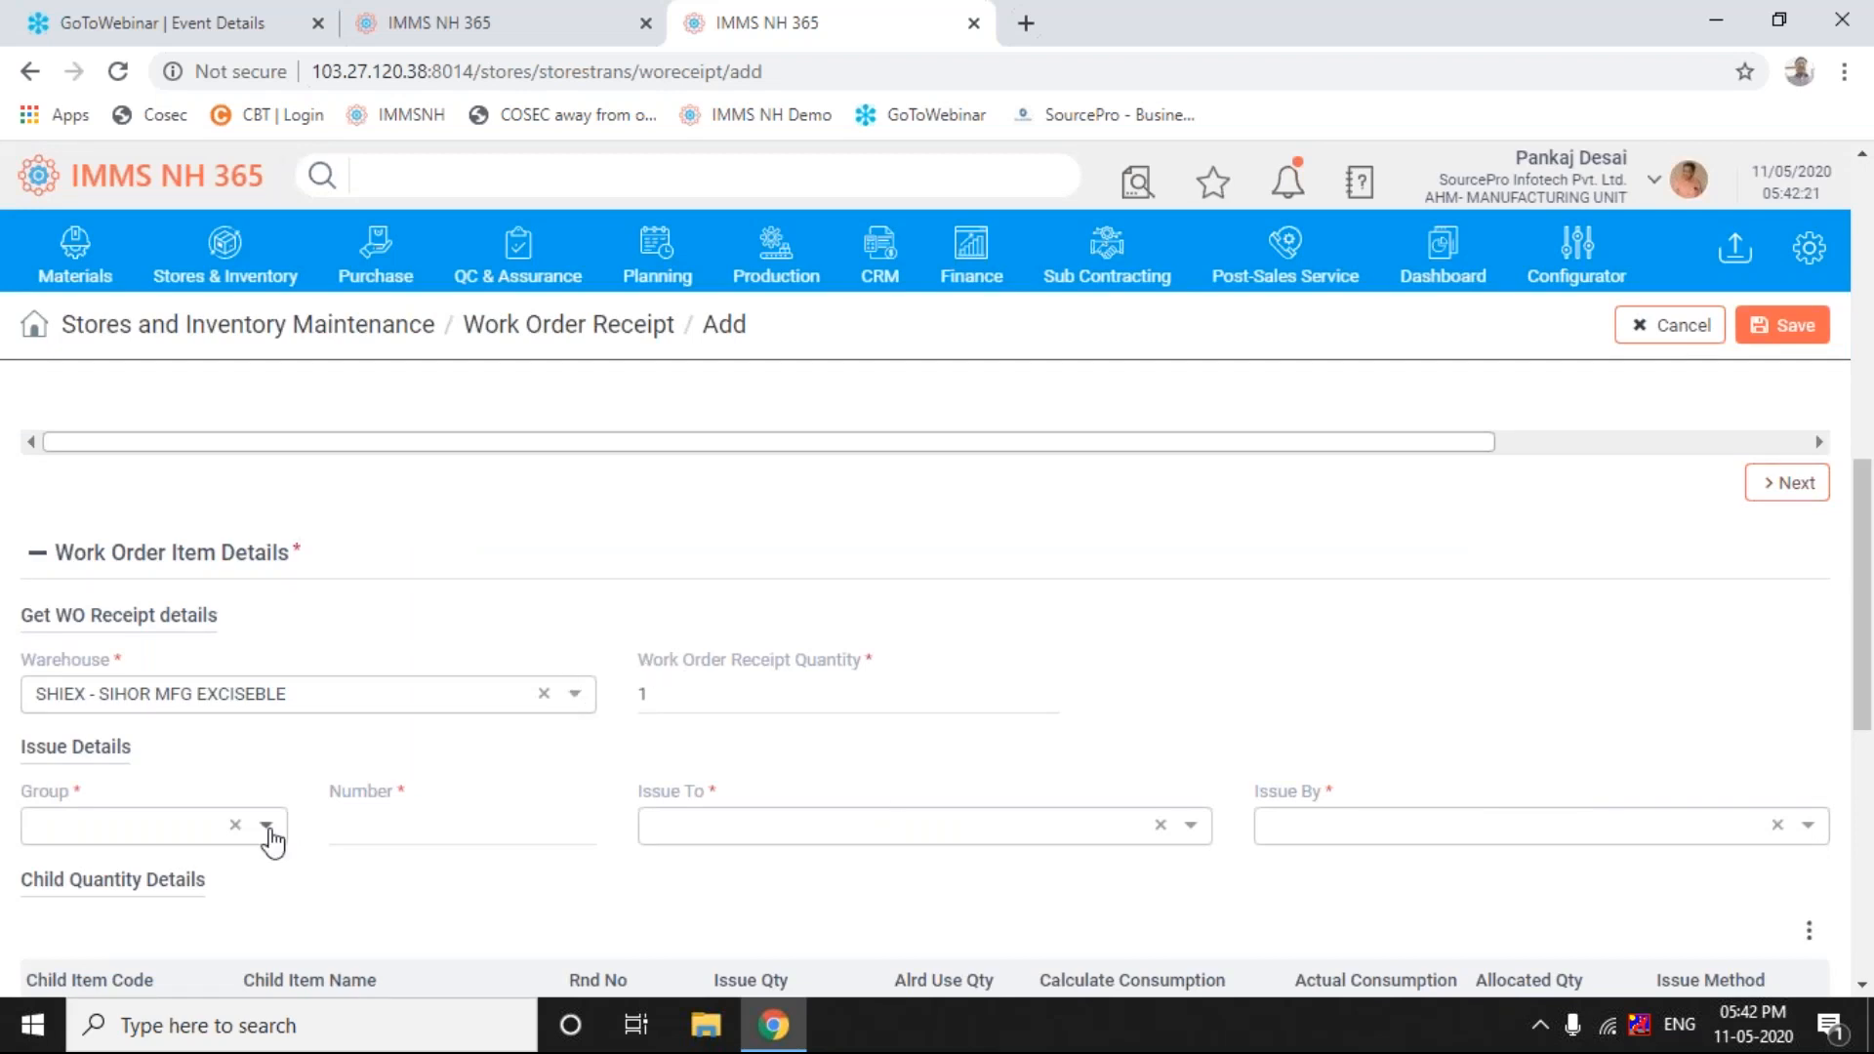
# - Set the issue group to MI, with the first listed employee as Issue To and the second listed employee as Issue By
pyautogui.click(265, 827)
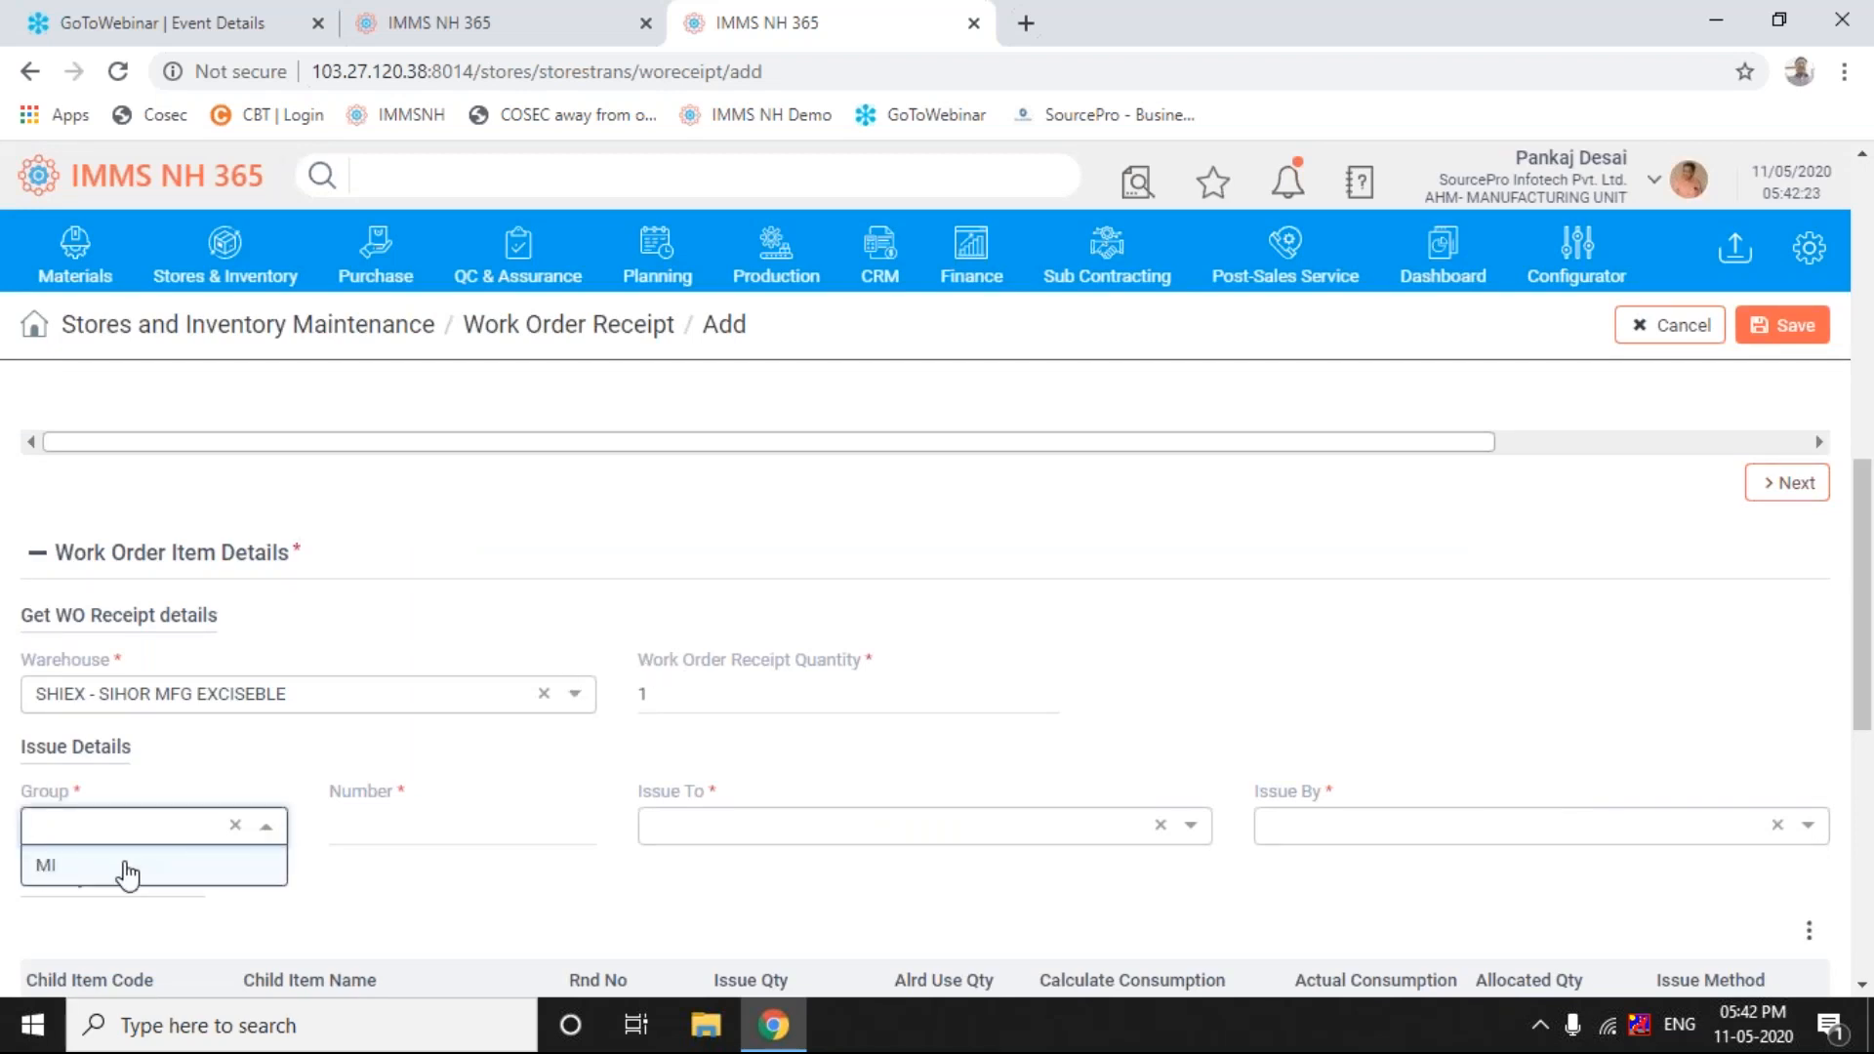
pyautogui.click(128, 868)
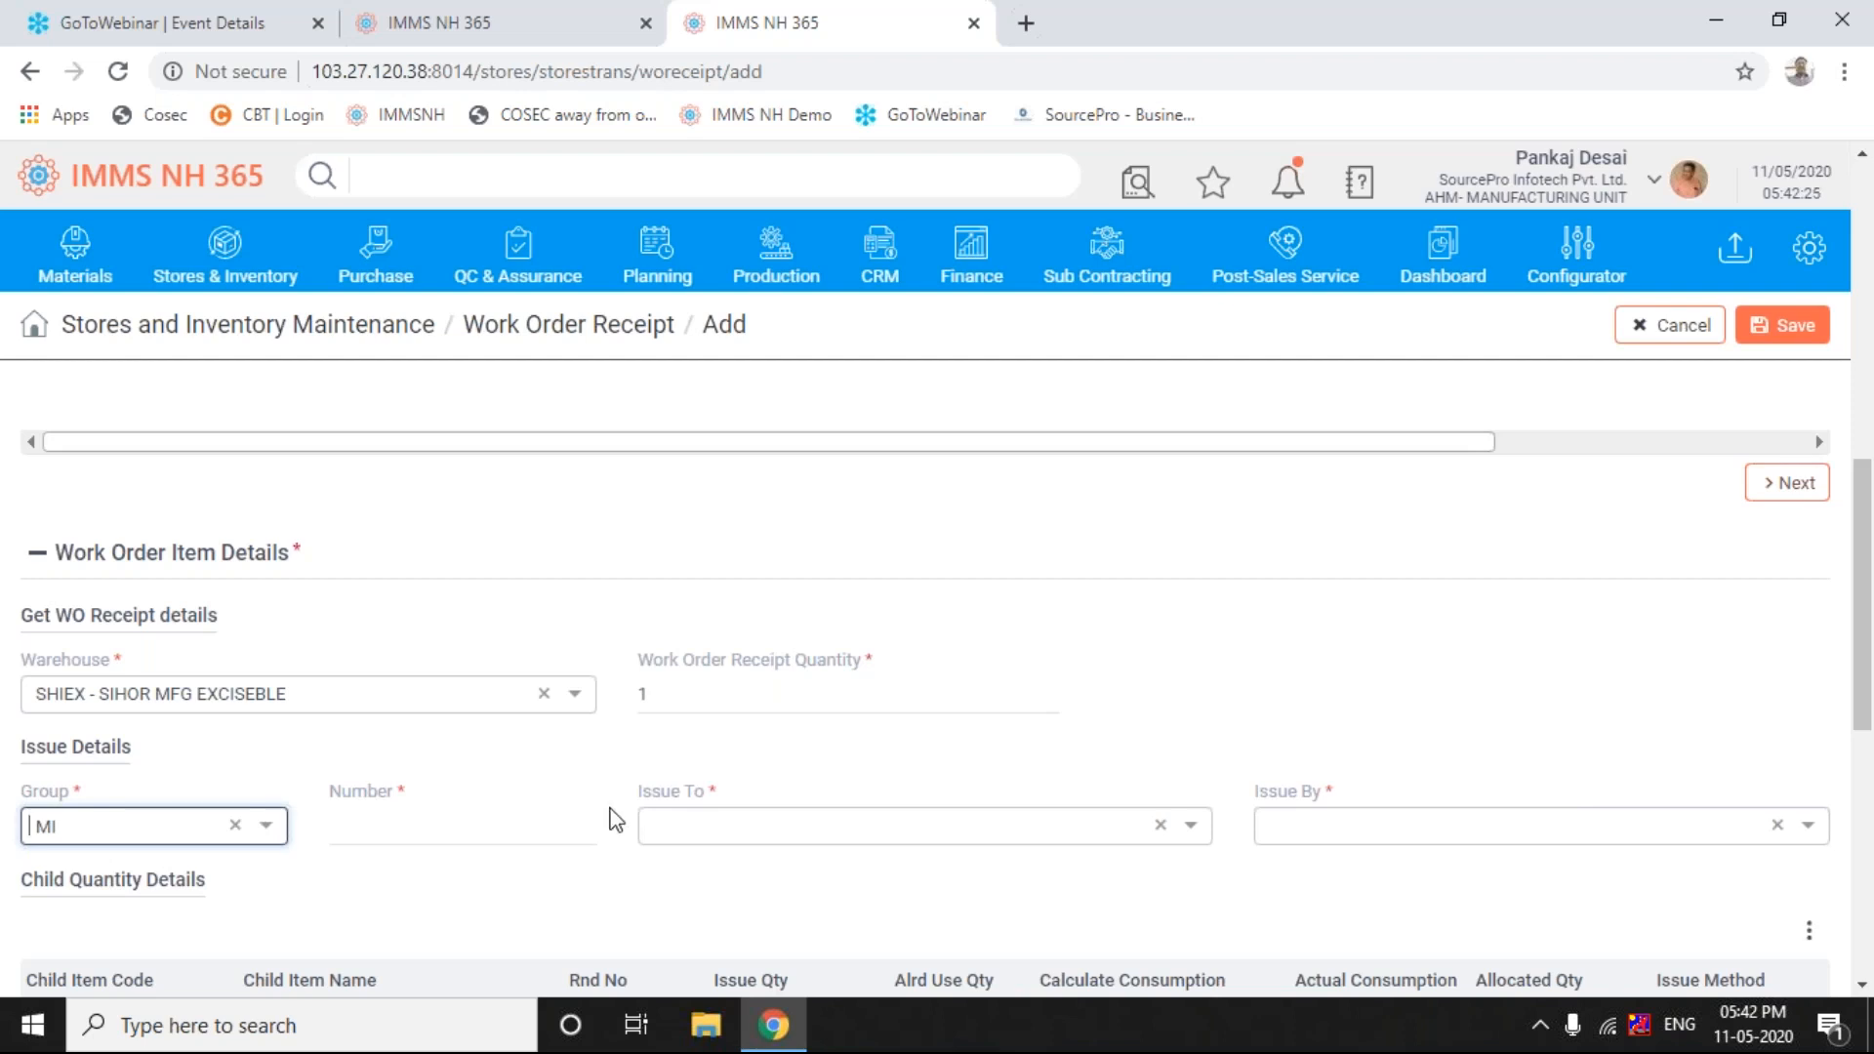
pyautogui.click(1100, 839)
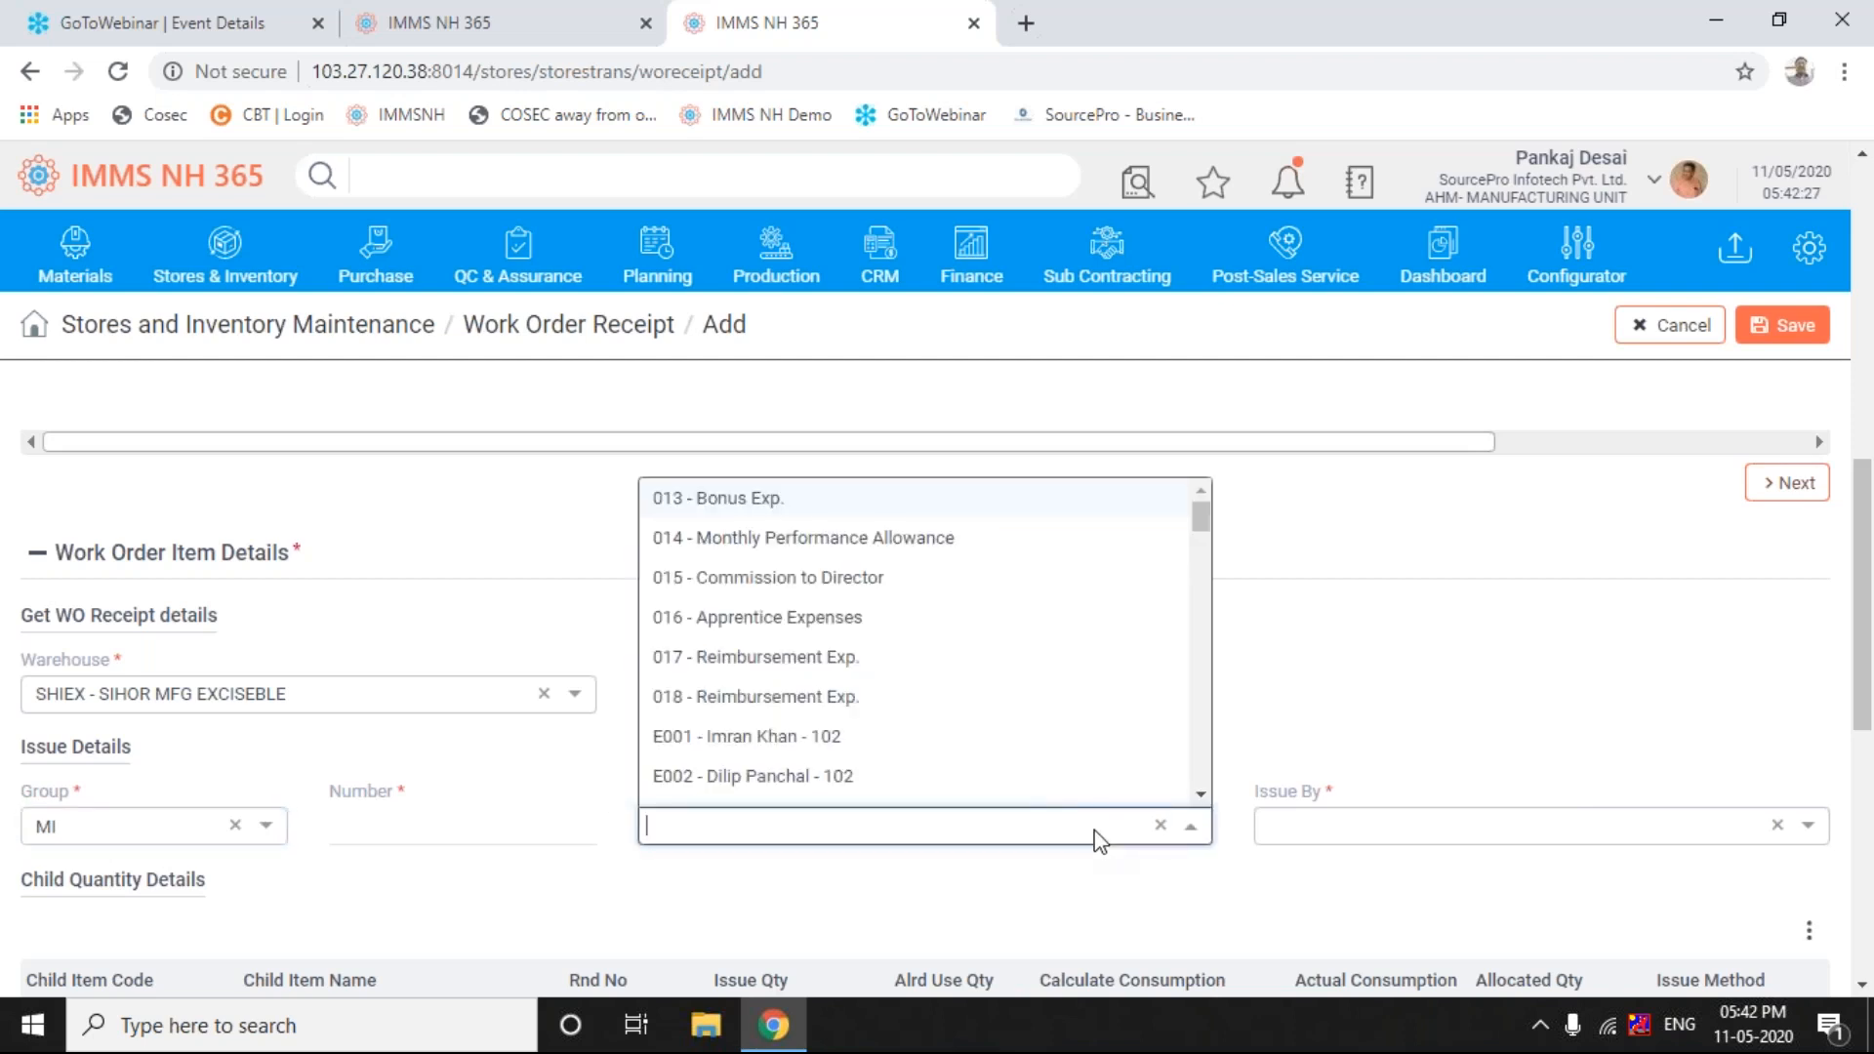
pyautogui.click(837, 736)
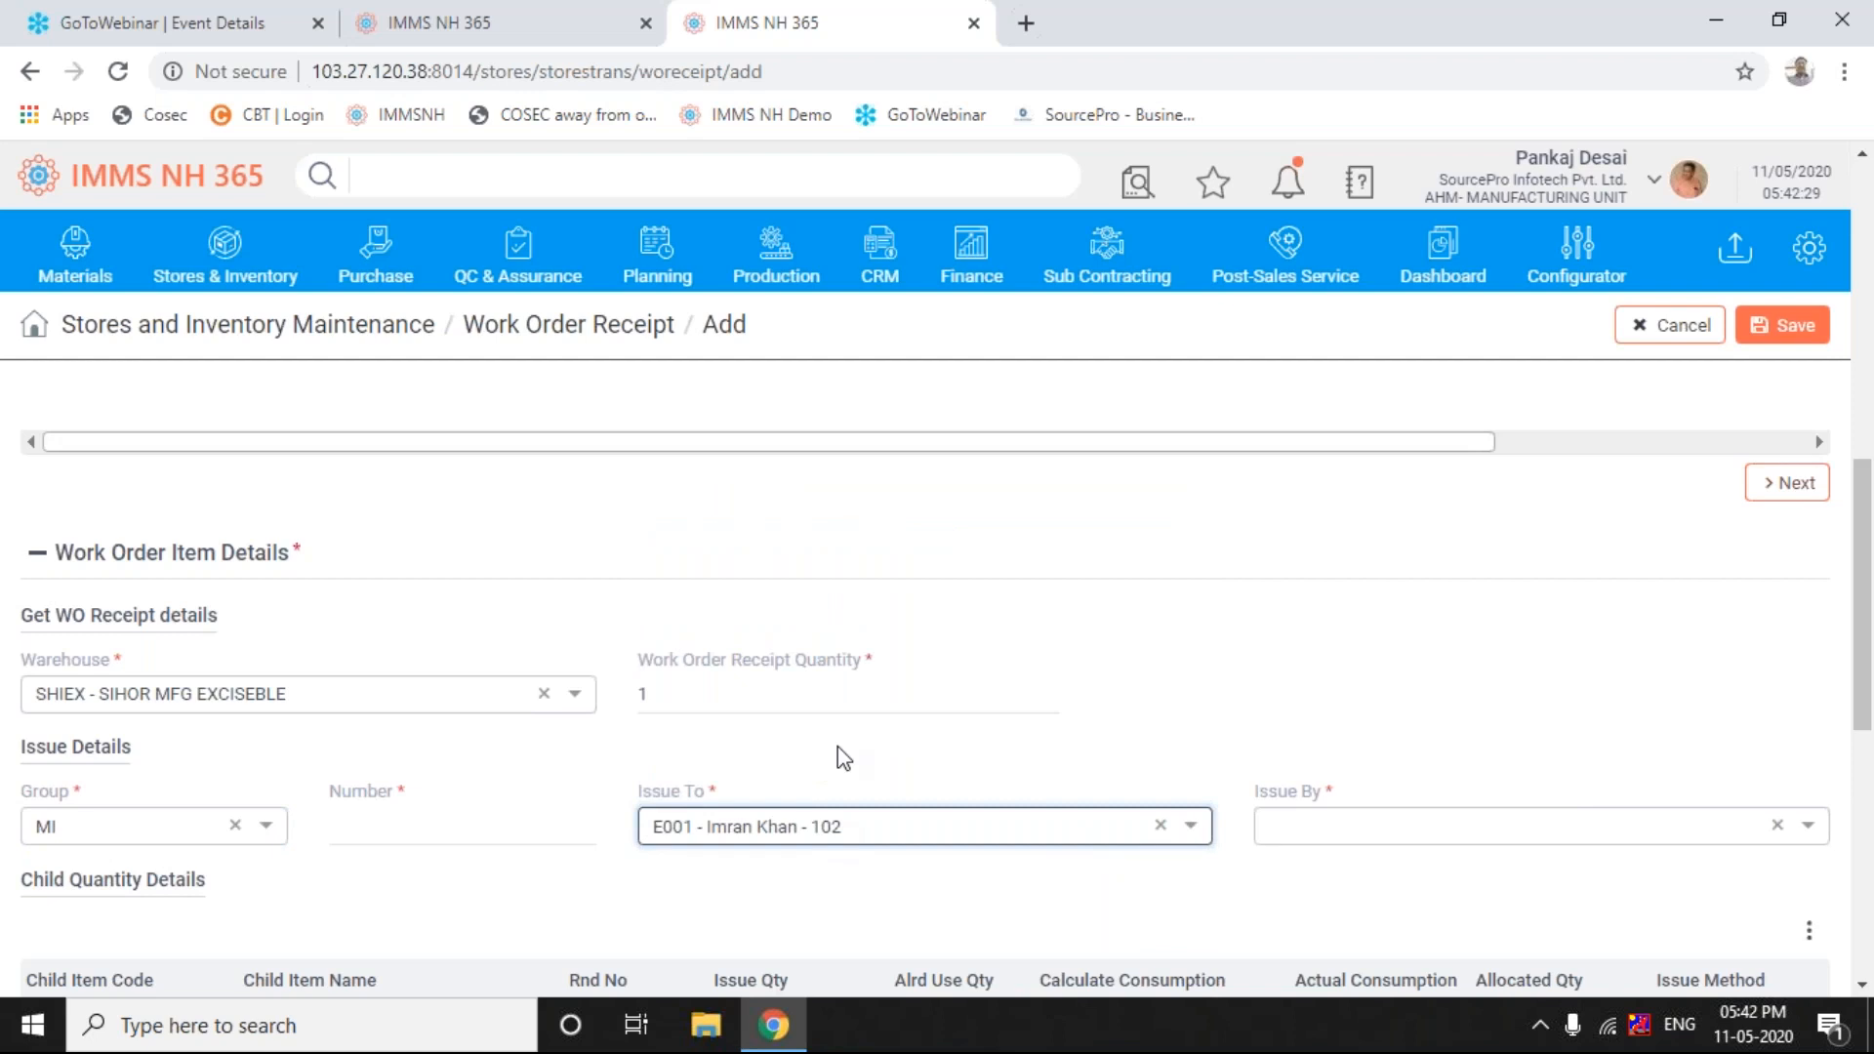
pyautogui.click(1706, 836)
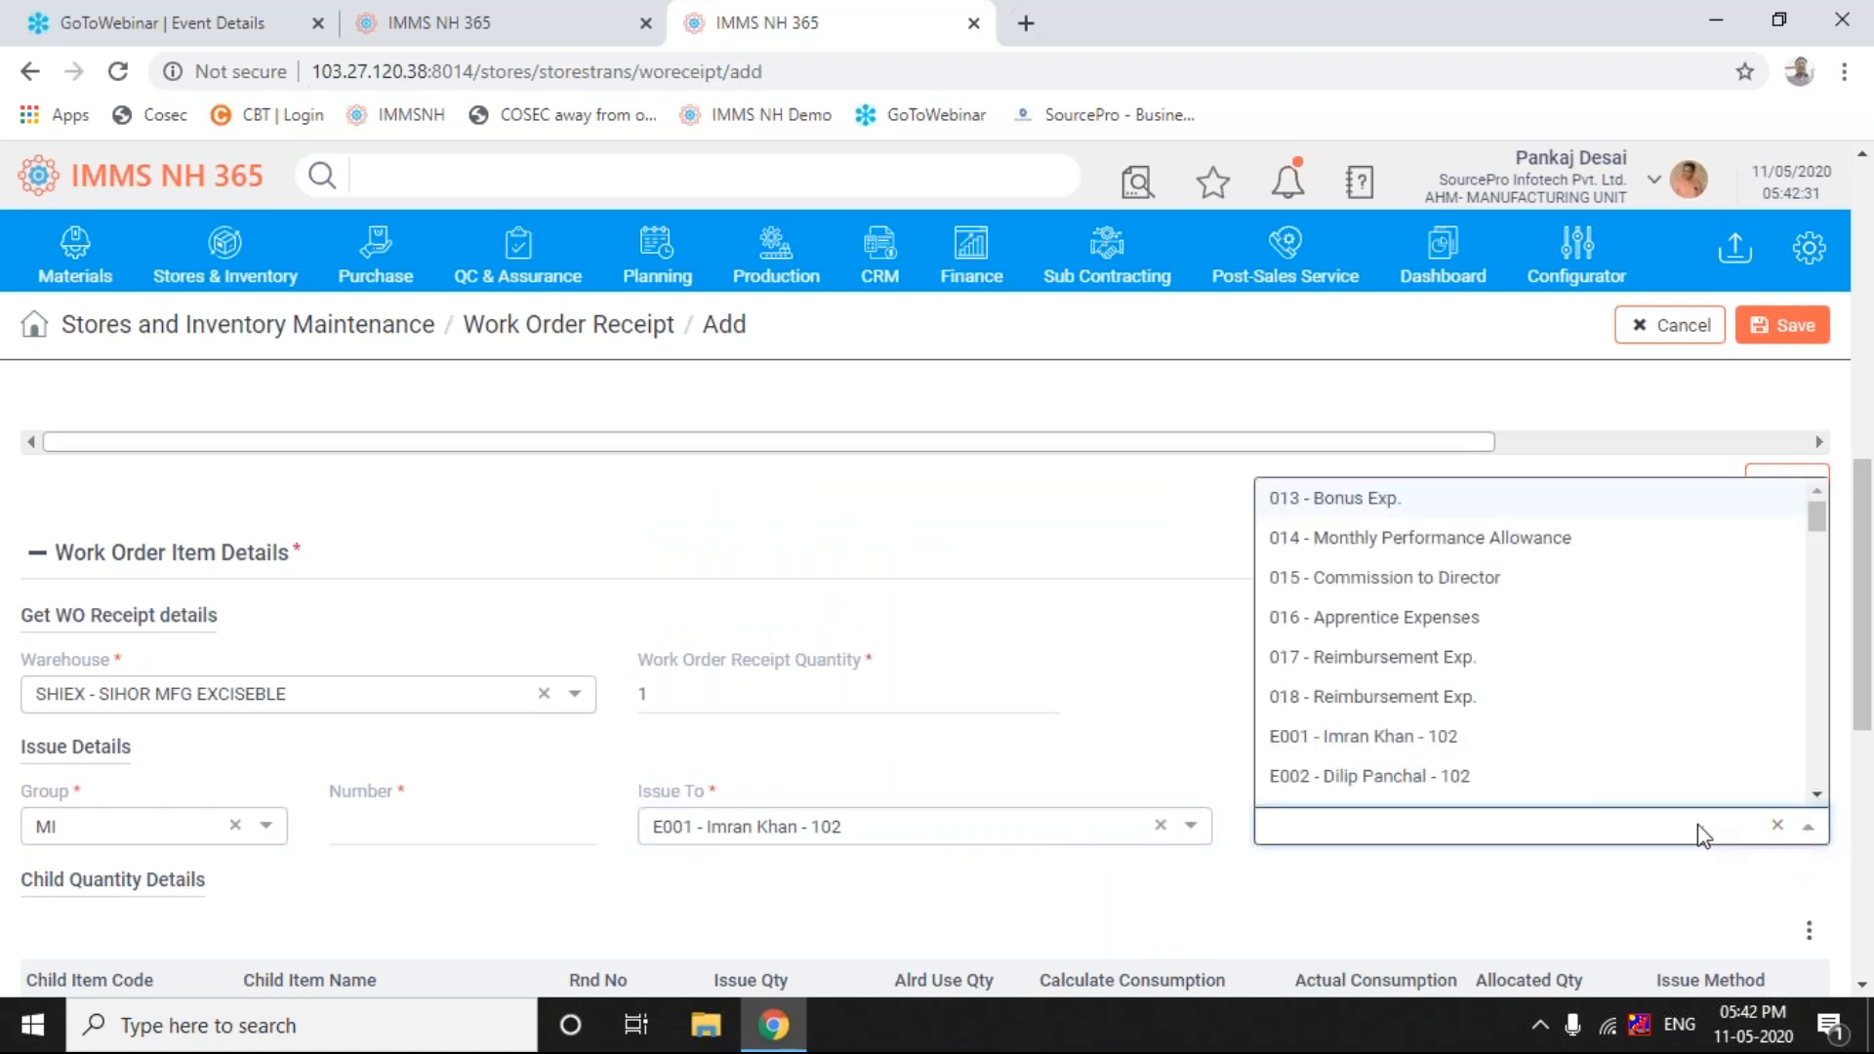
pyautogui.click(1432, 778)
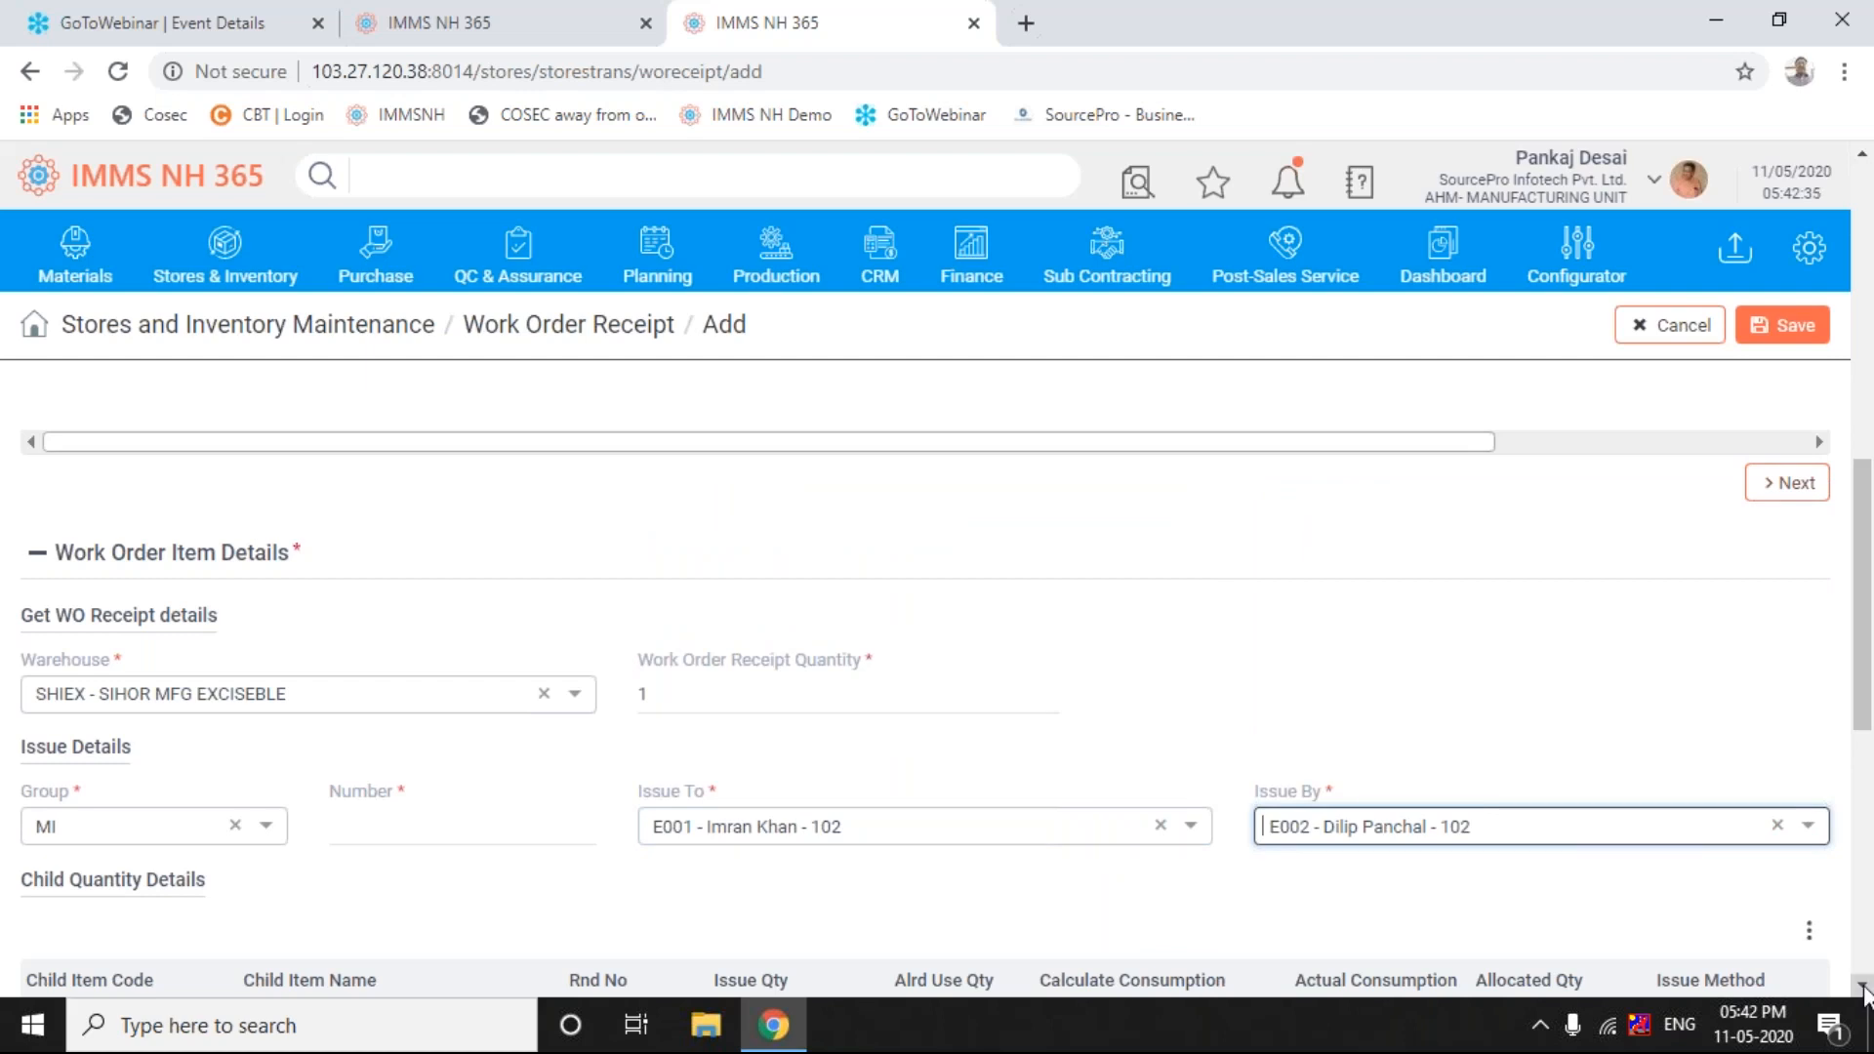
# - Review the child item consumption quantities and save the work order receipt
pyautogui.scroll(-5, 1864, 990)
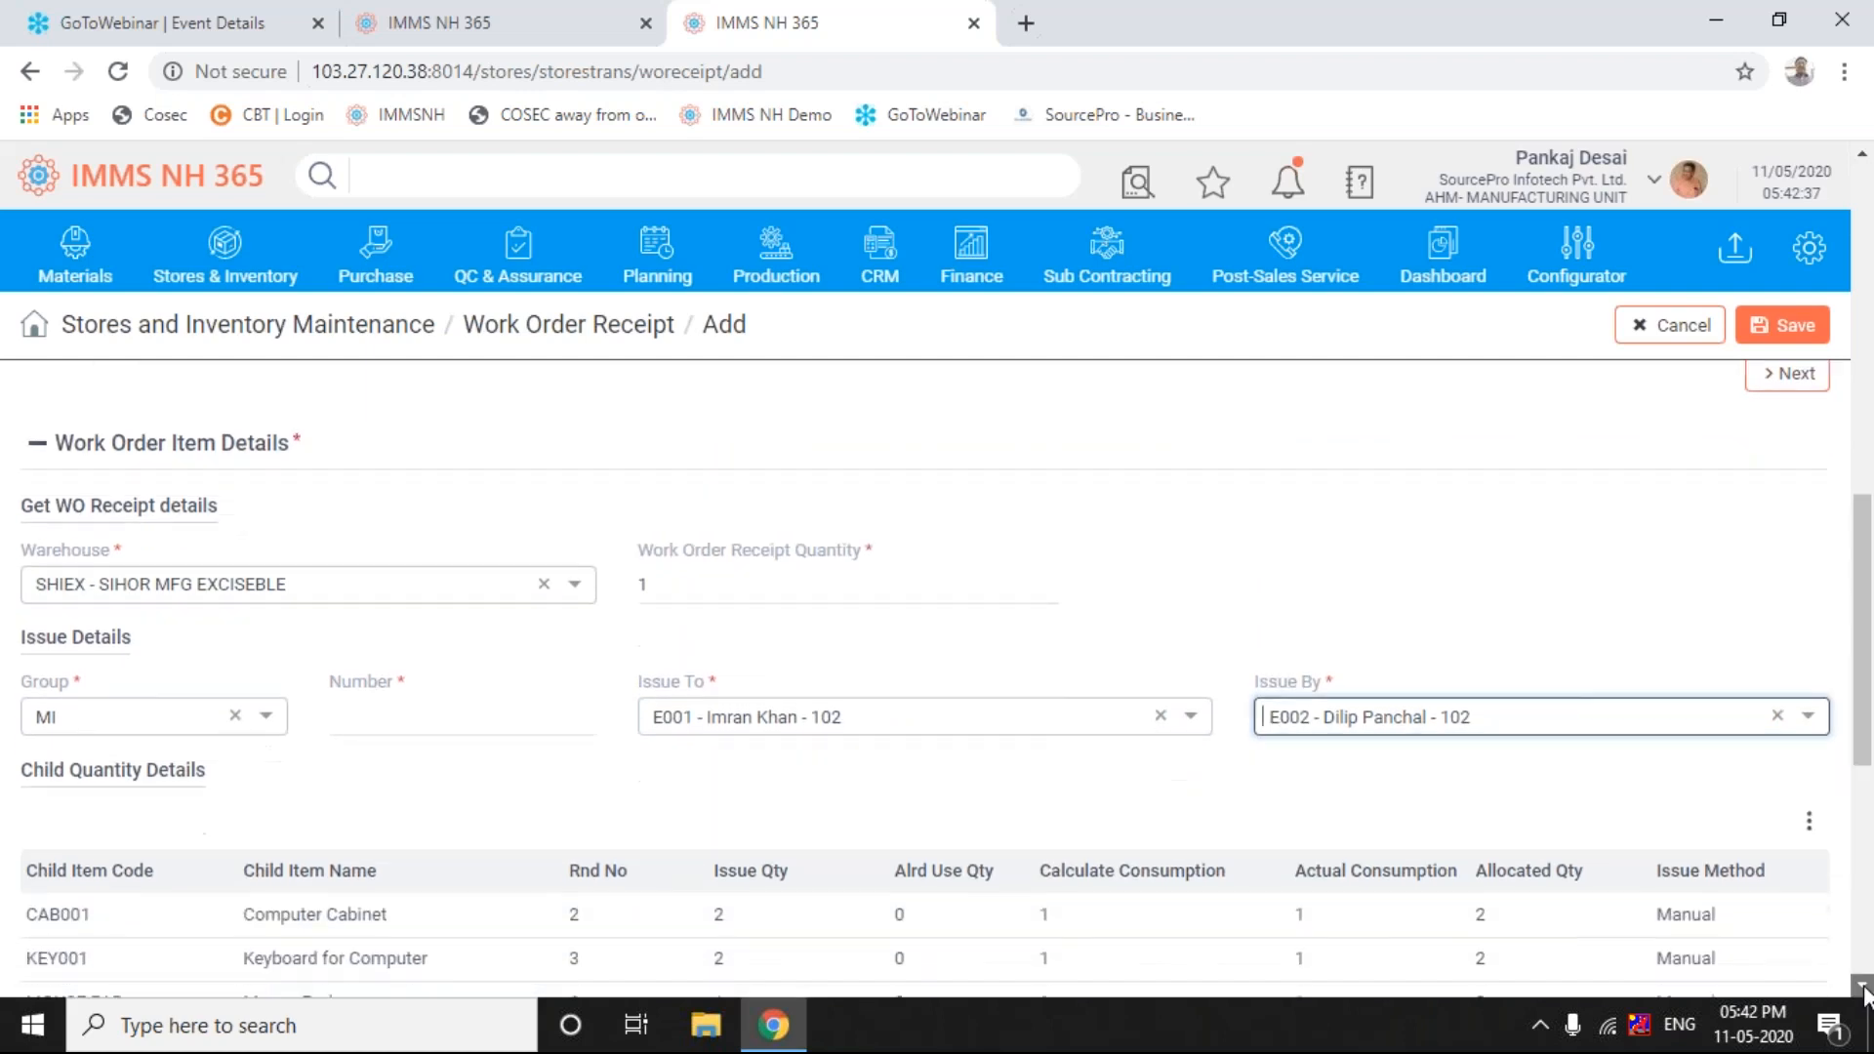
pyautogui.scroll(-3, 1864, 990)
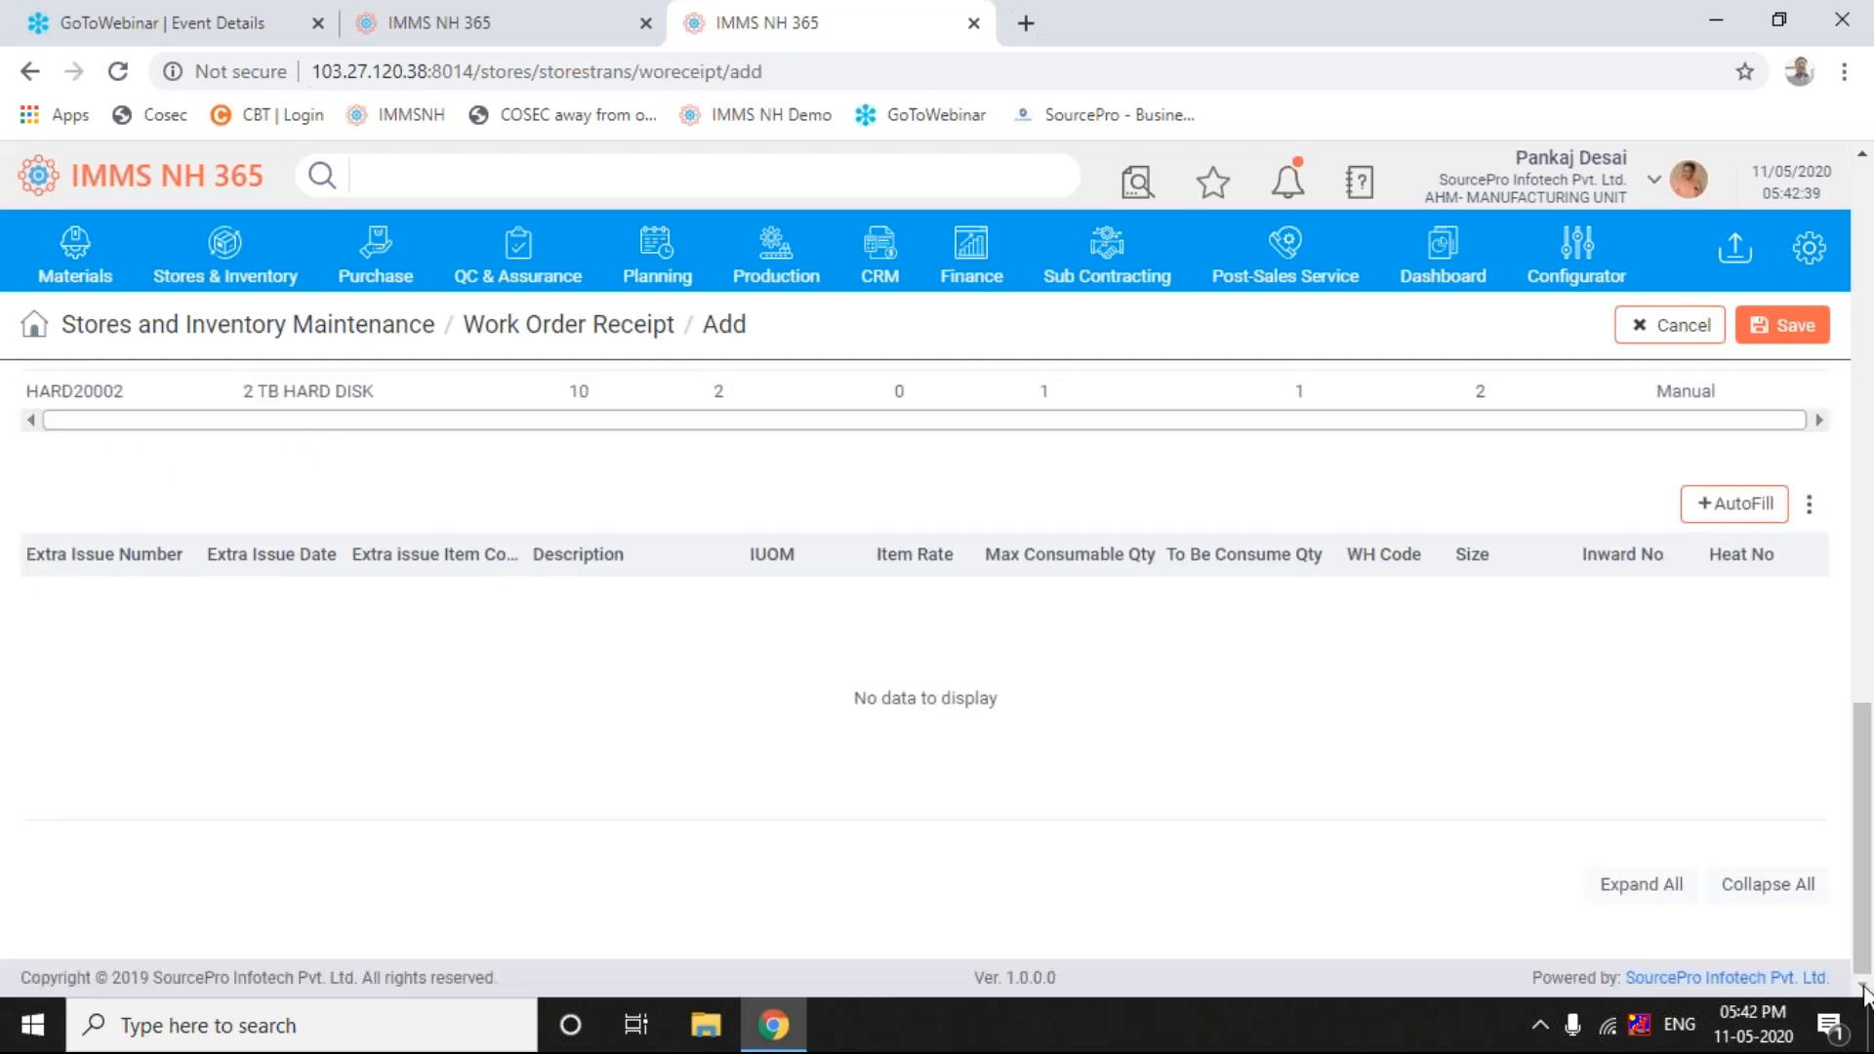
pyautogui.click(1865, 583)
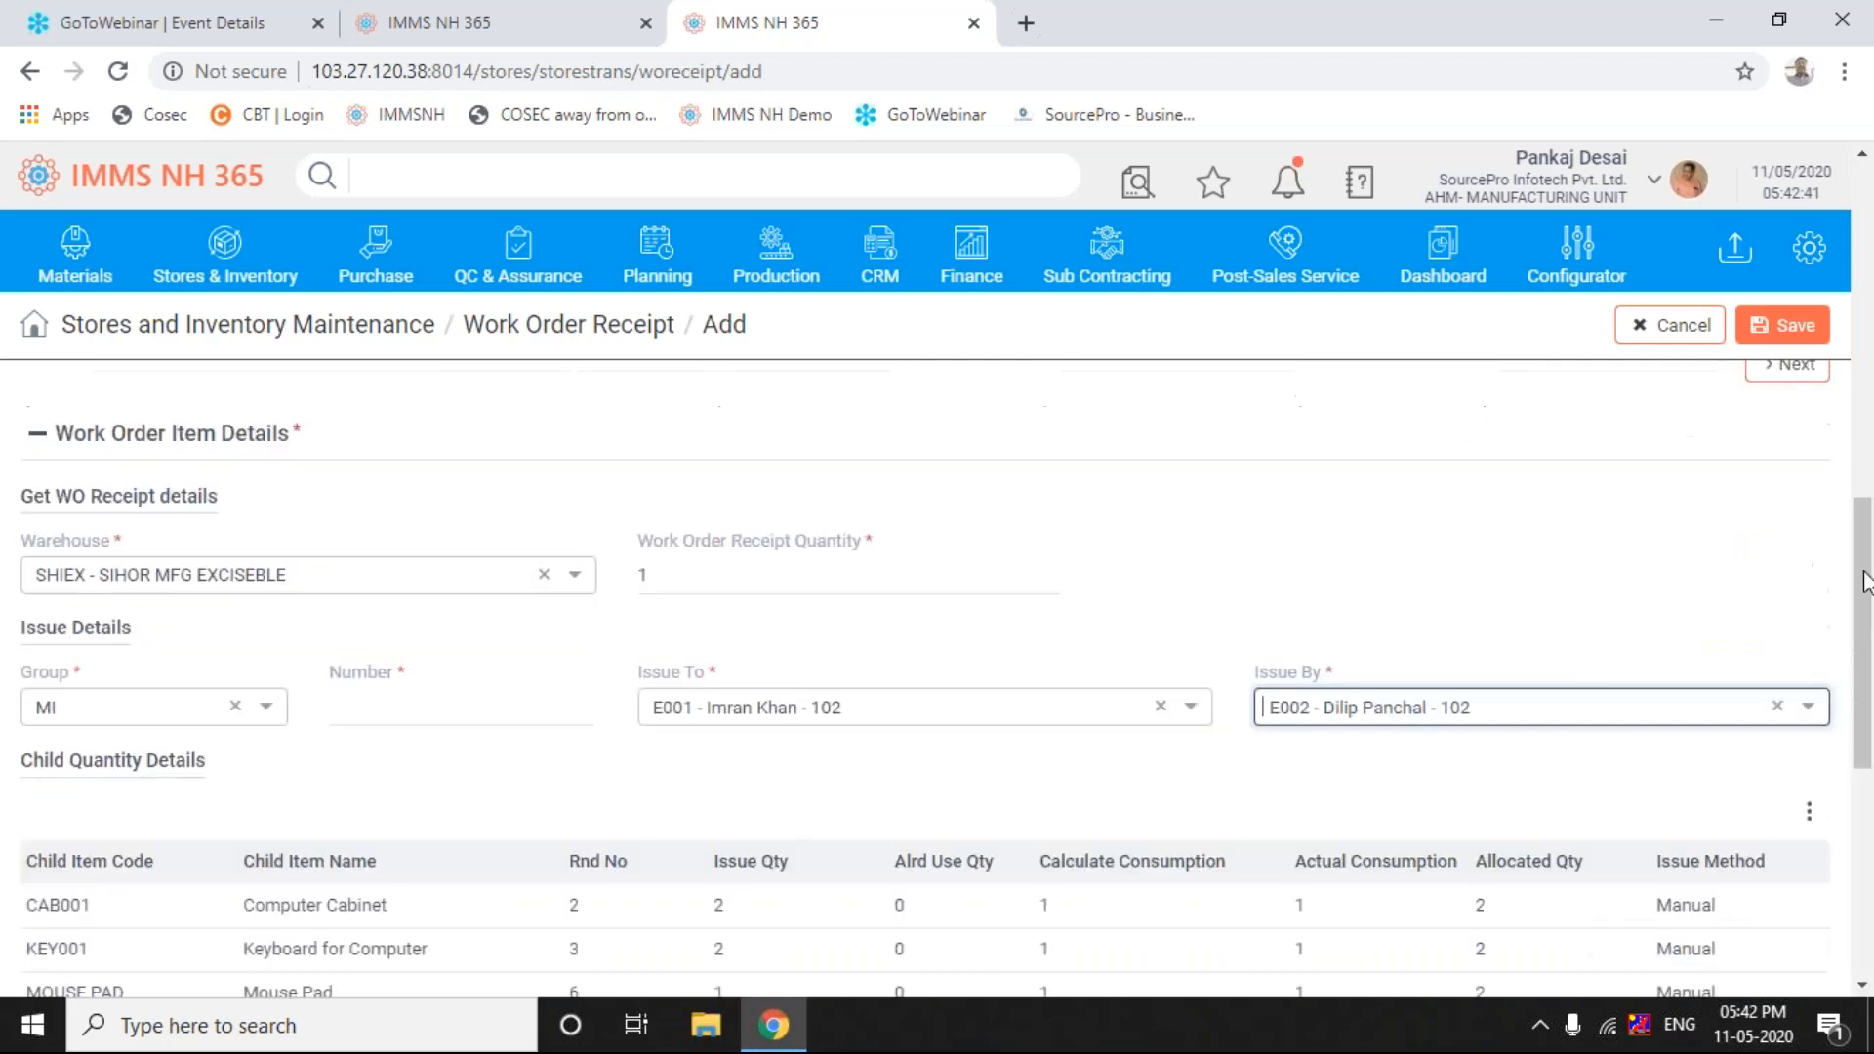
pyautogui.scroll(1, 1865, 582)
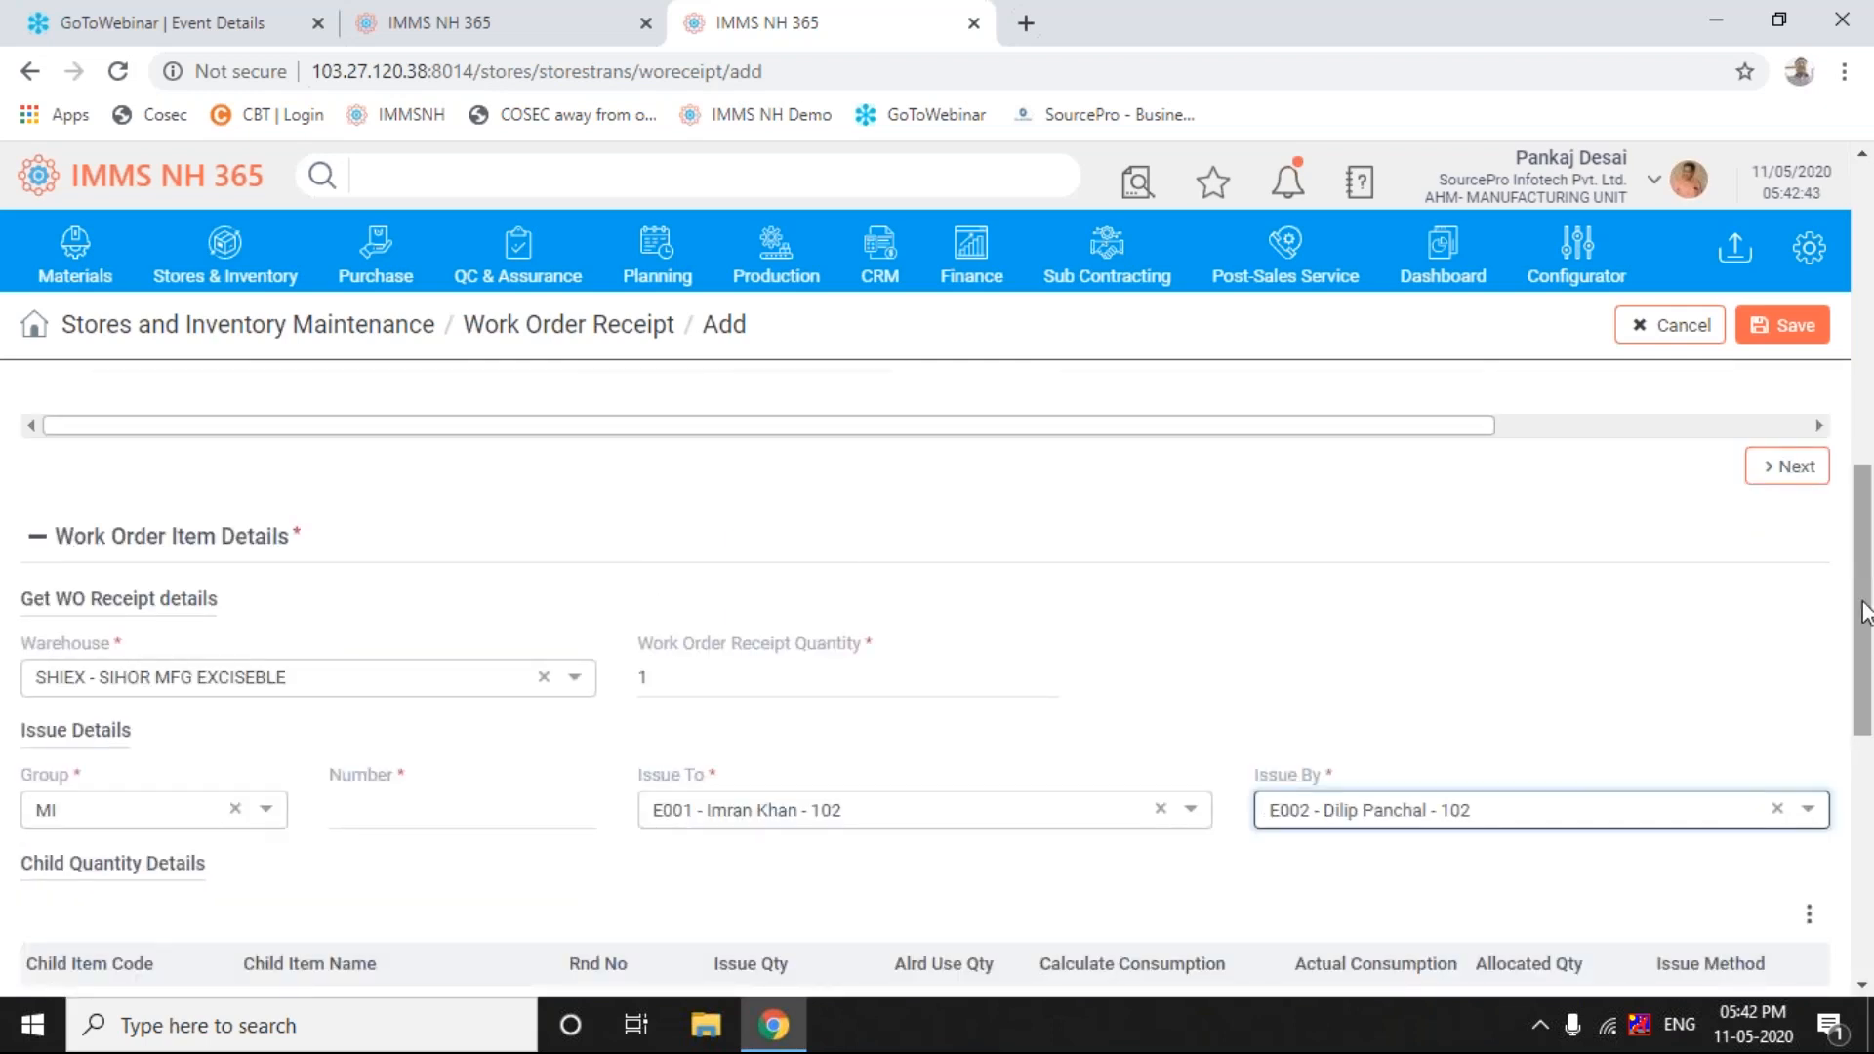
pyautogui.moveTo(1865, 716); pyautogui.dragTo(1864, 786)
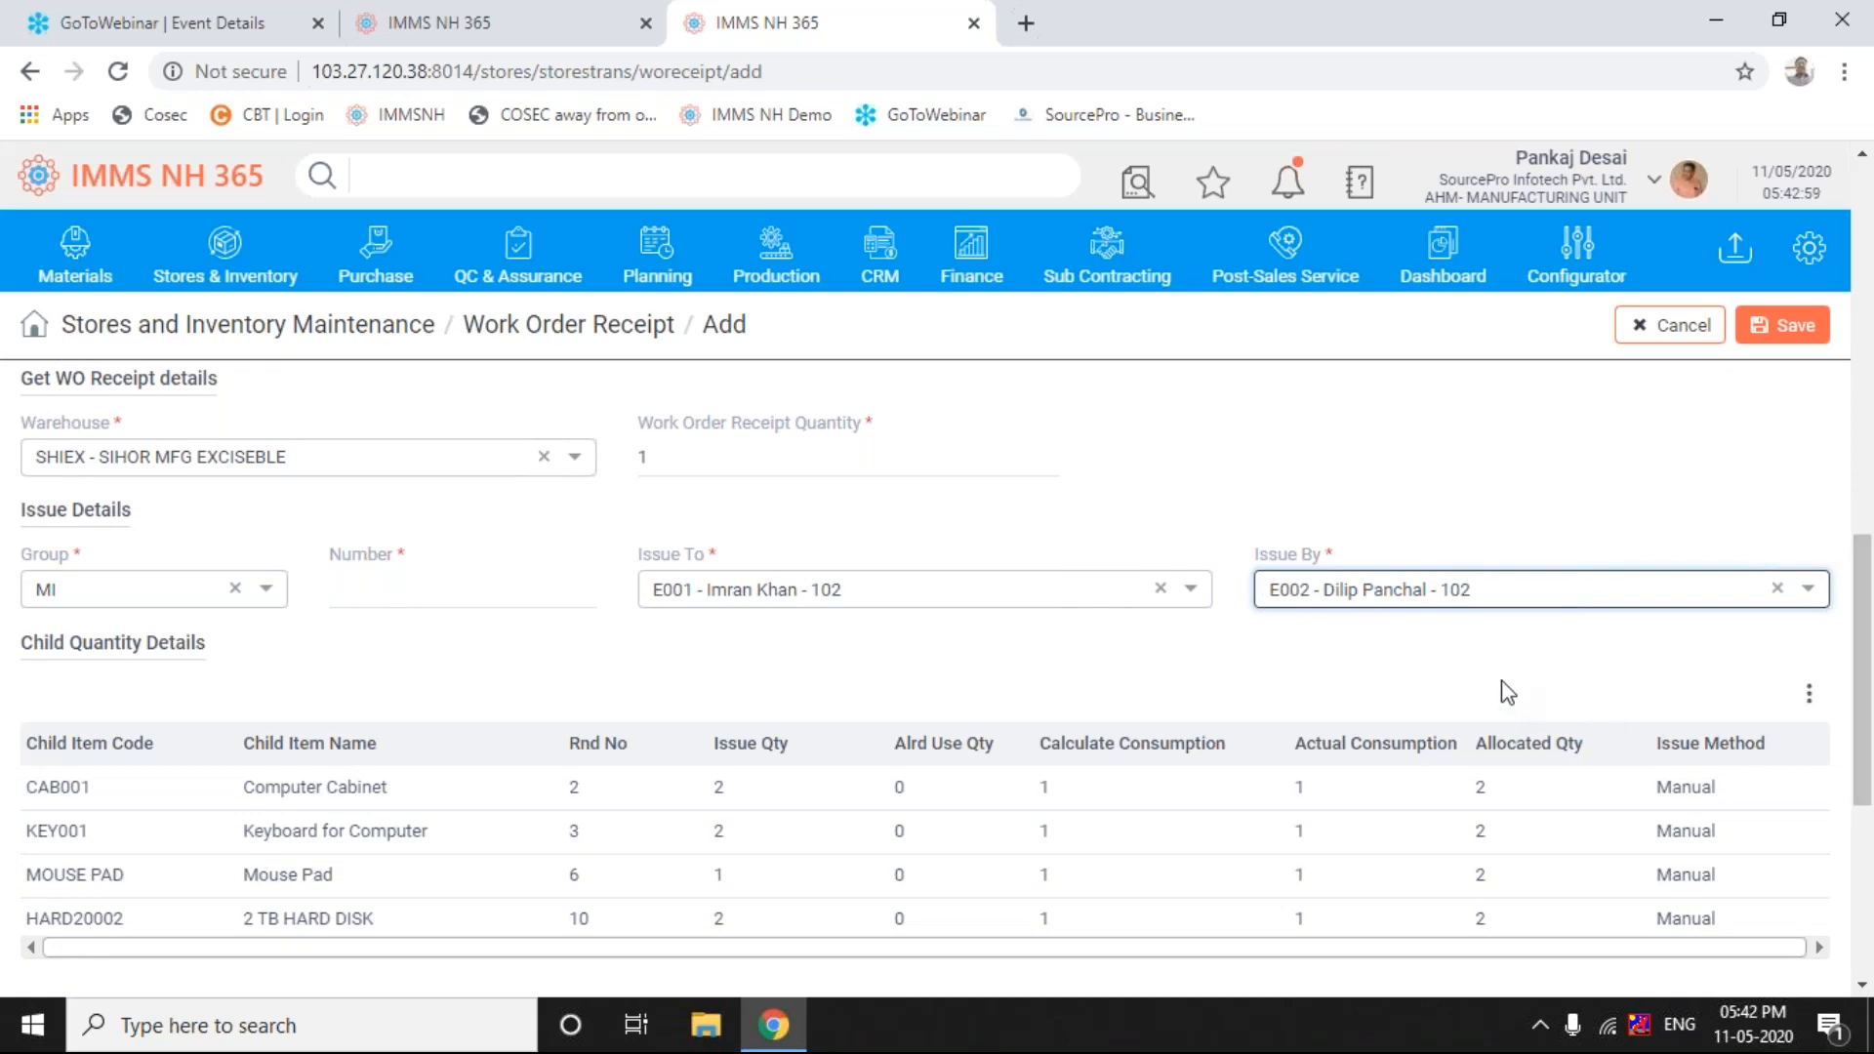
pyautogui.click(1785, 335)
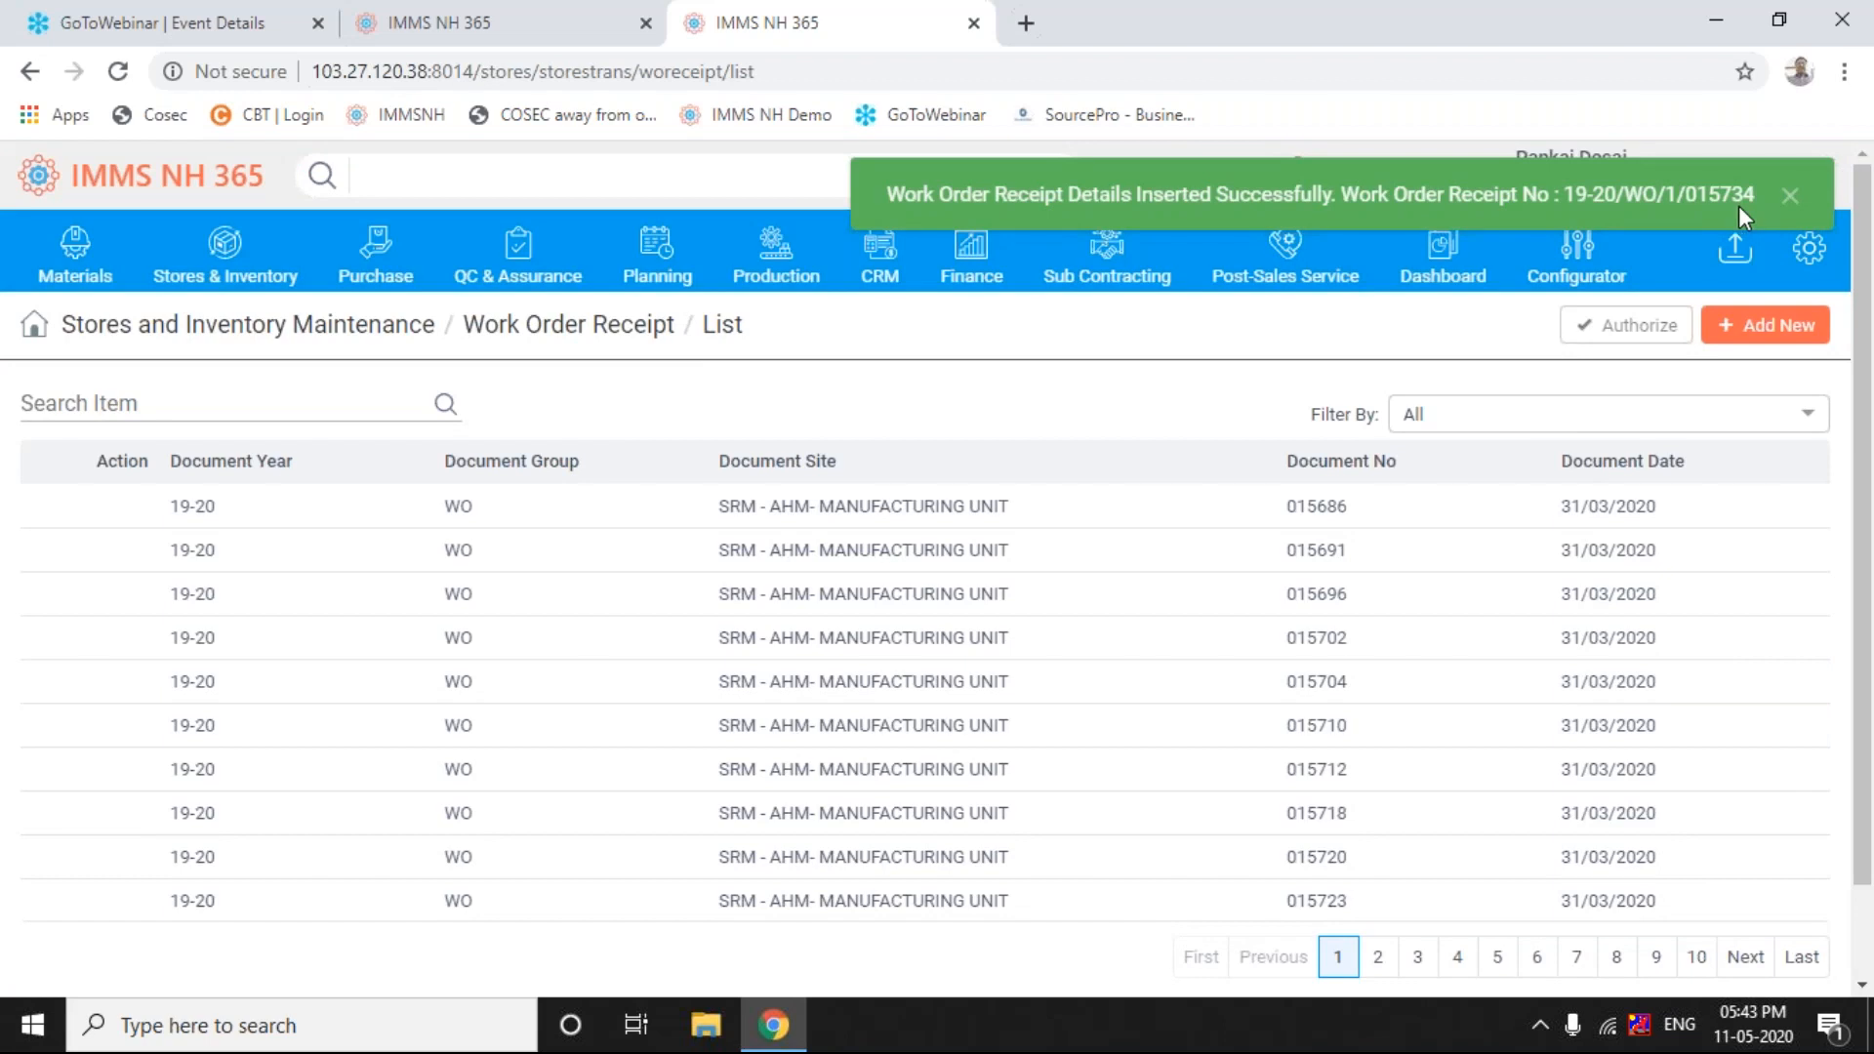
# - Filter the work order receipts by Pending for Authorization and authorize the new receipt
pyautogui.click(1811, 416)
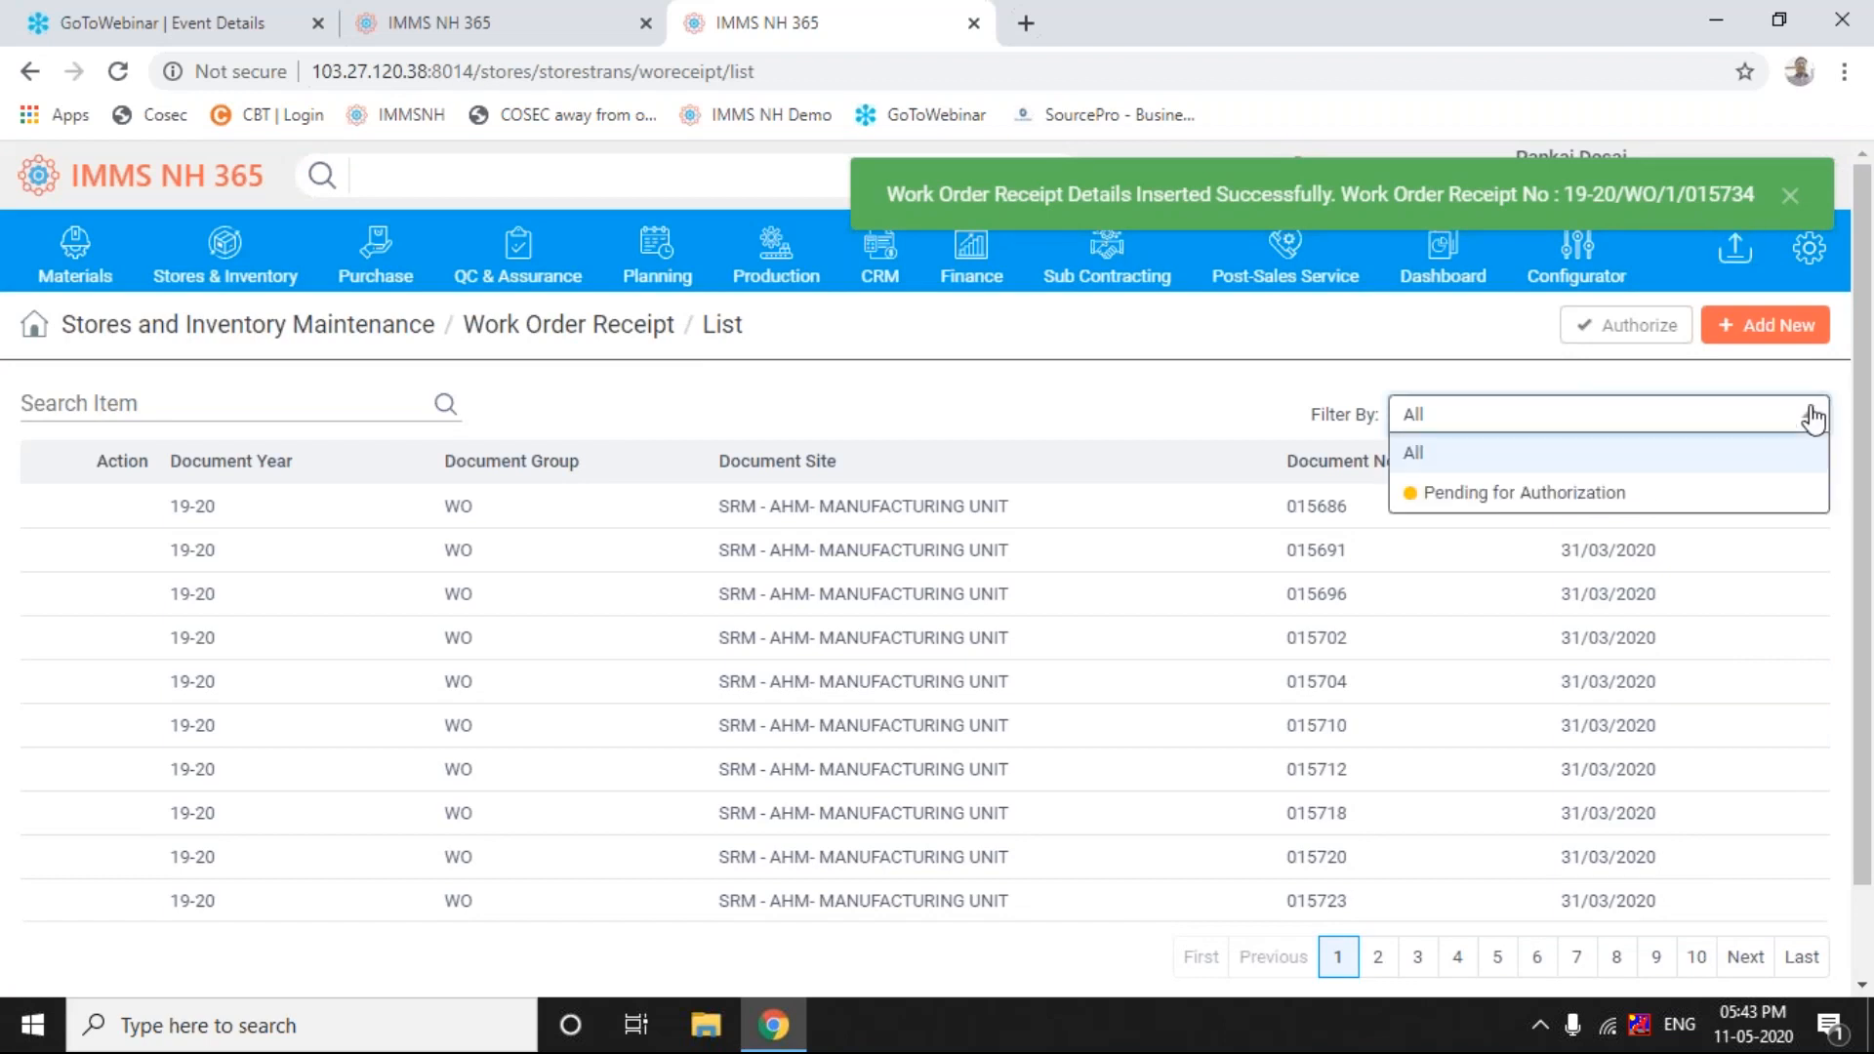
pyautogui.click(1525, 494)
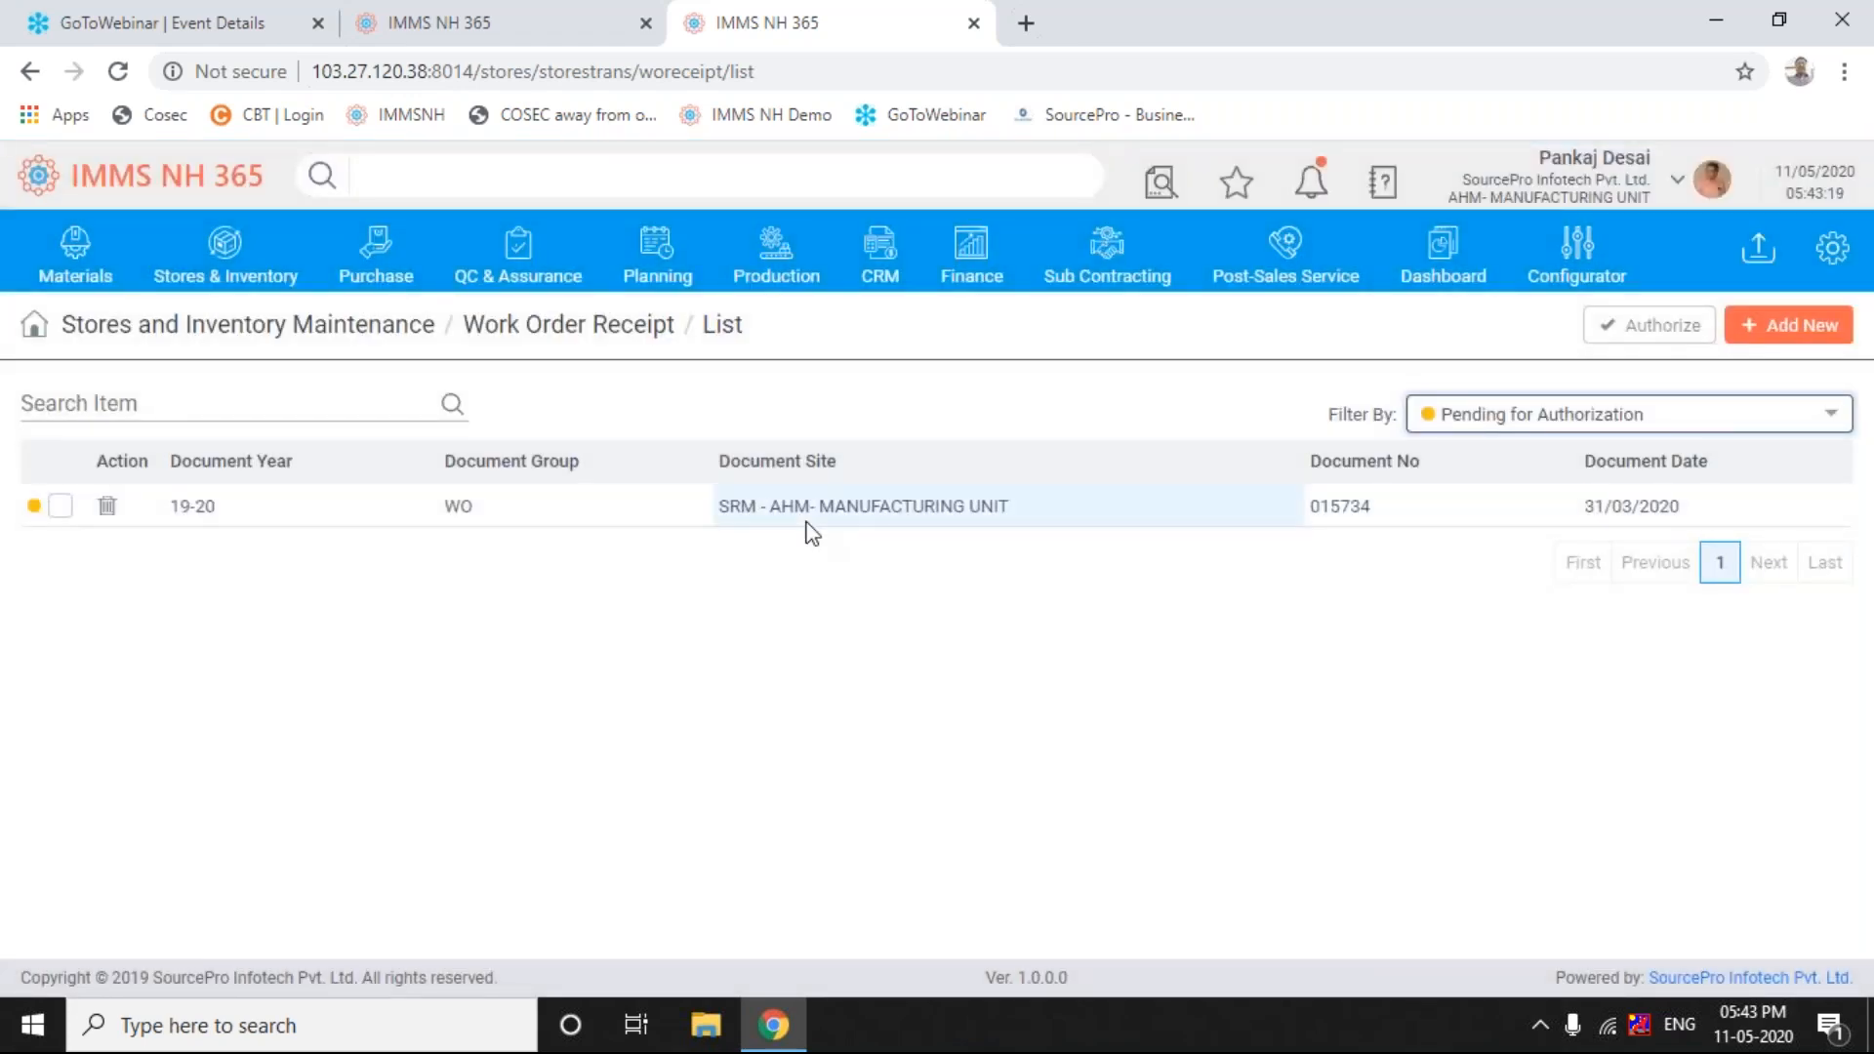
pyautogui.click(60, 506)
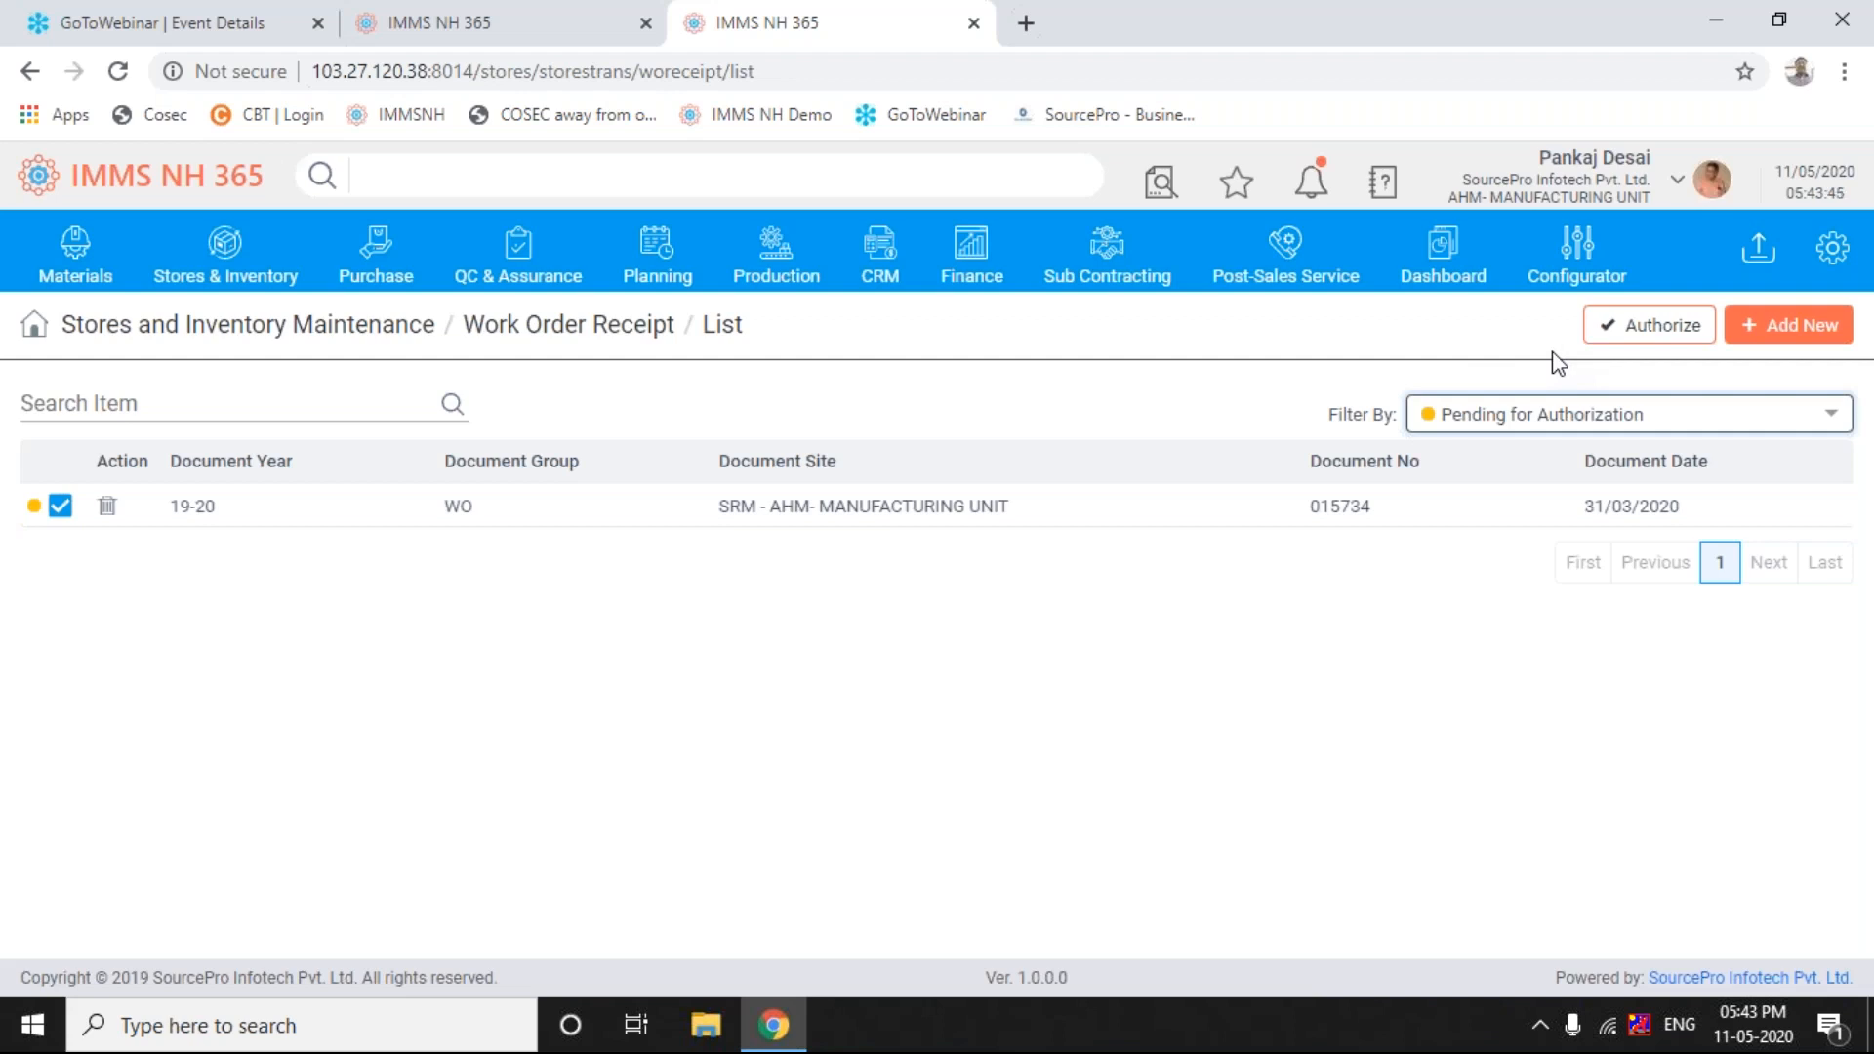
pyautogui.click(1643, 332)
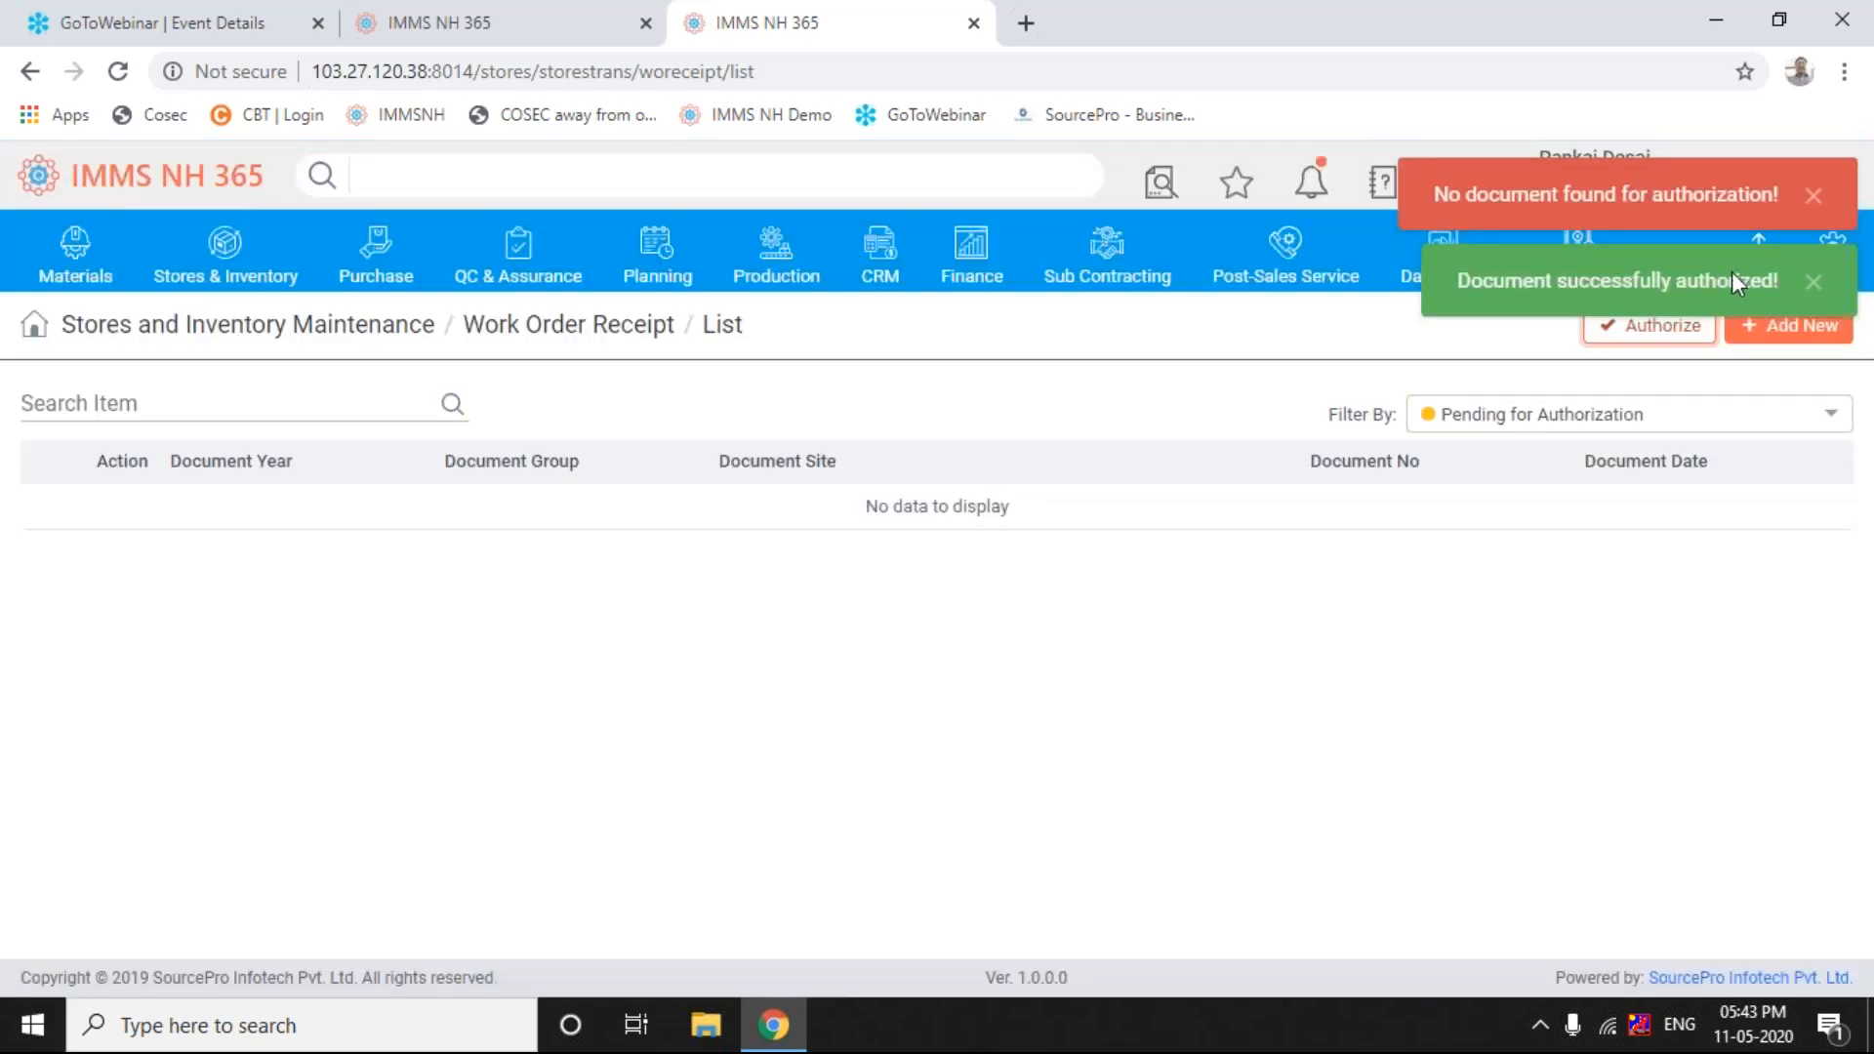
pyautogui.click(1815, 283)
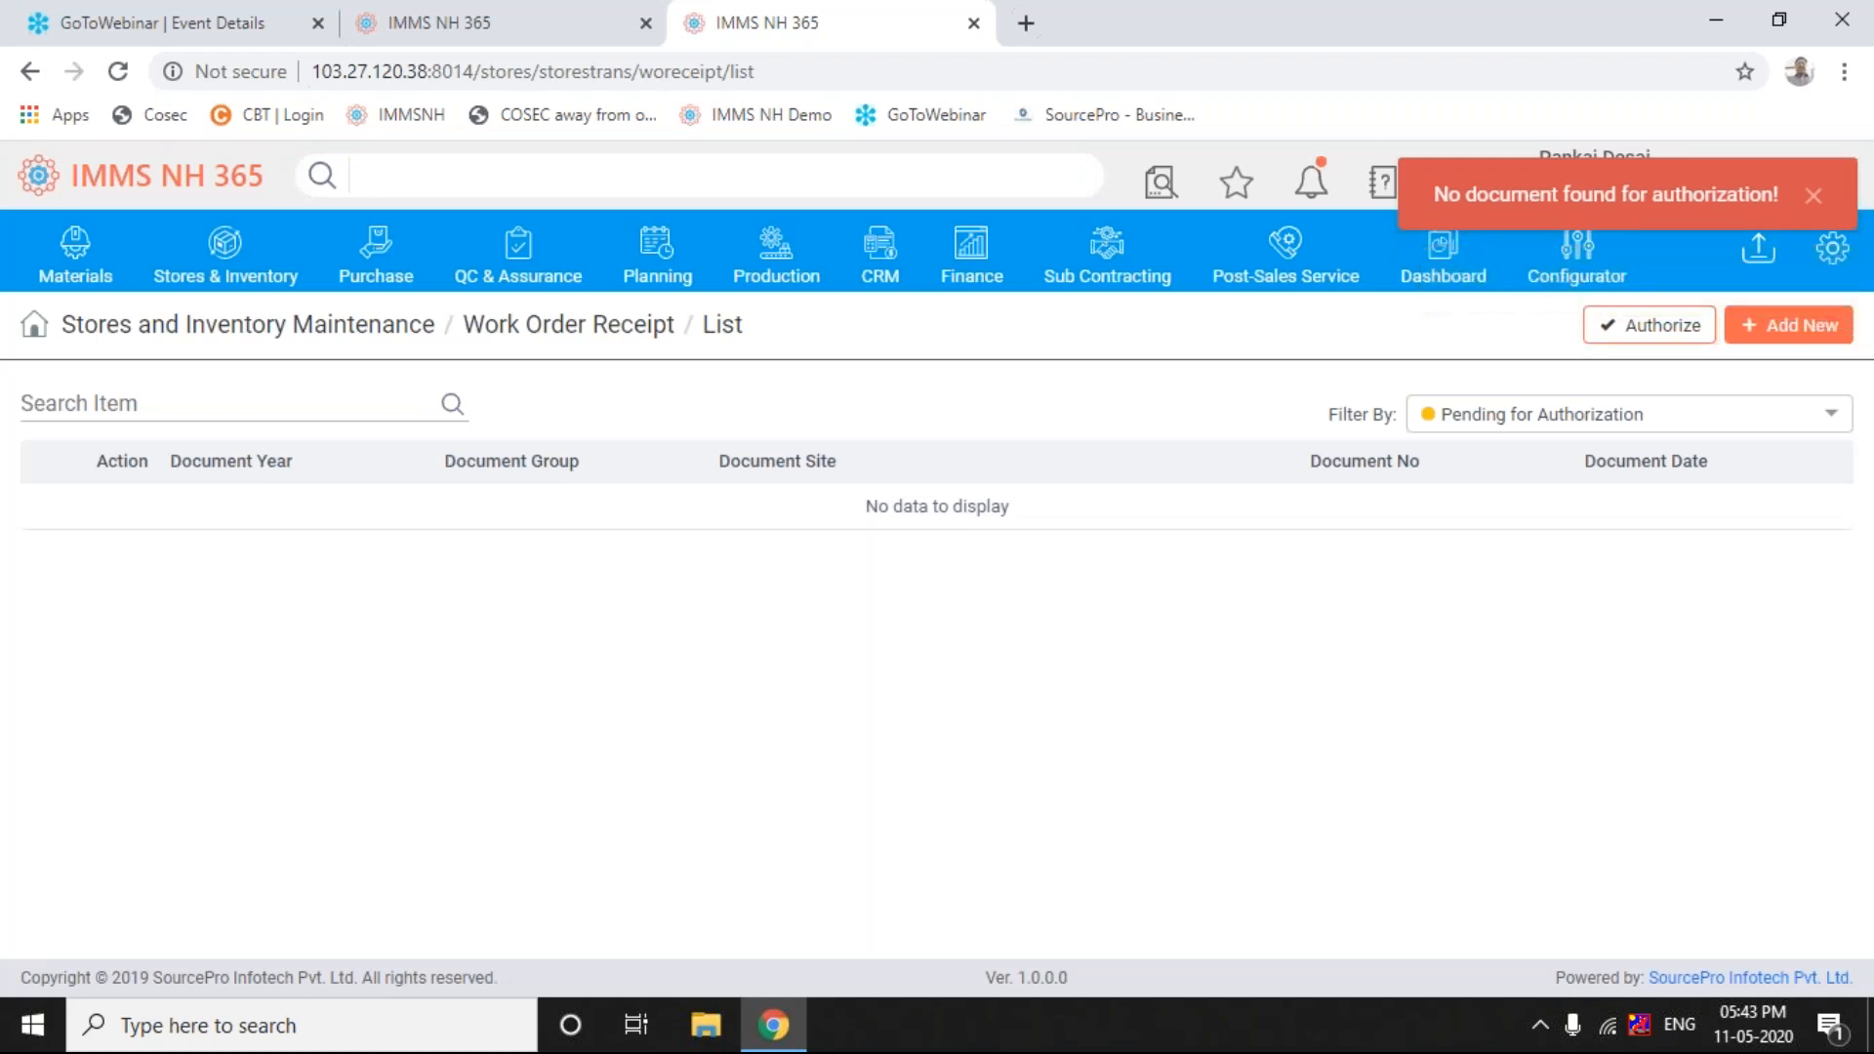
pyautogui.click(1809, 199)
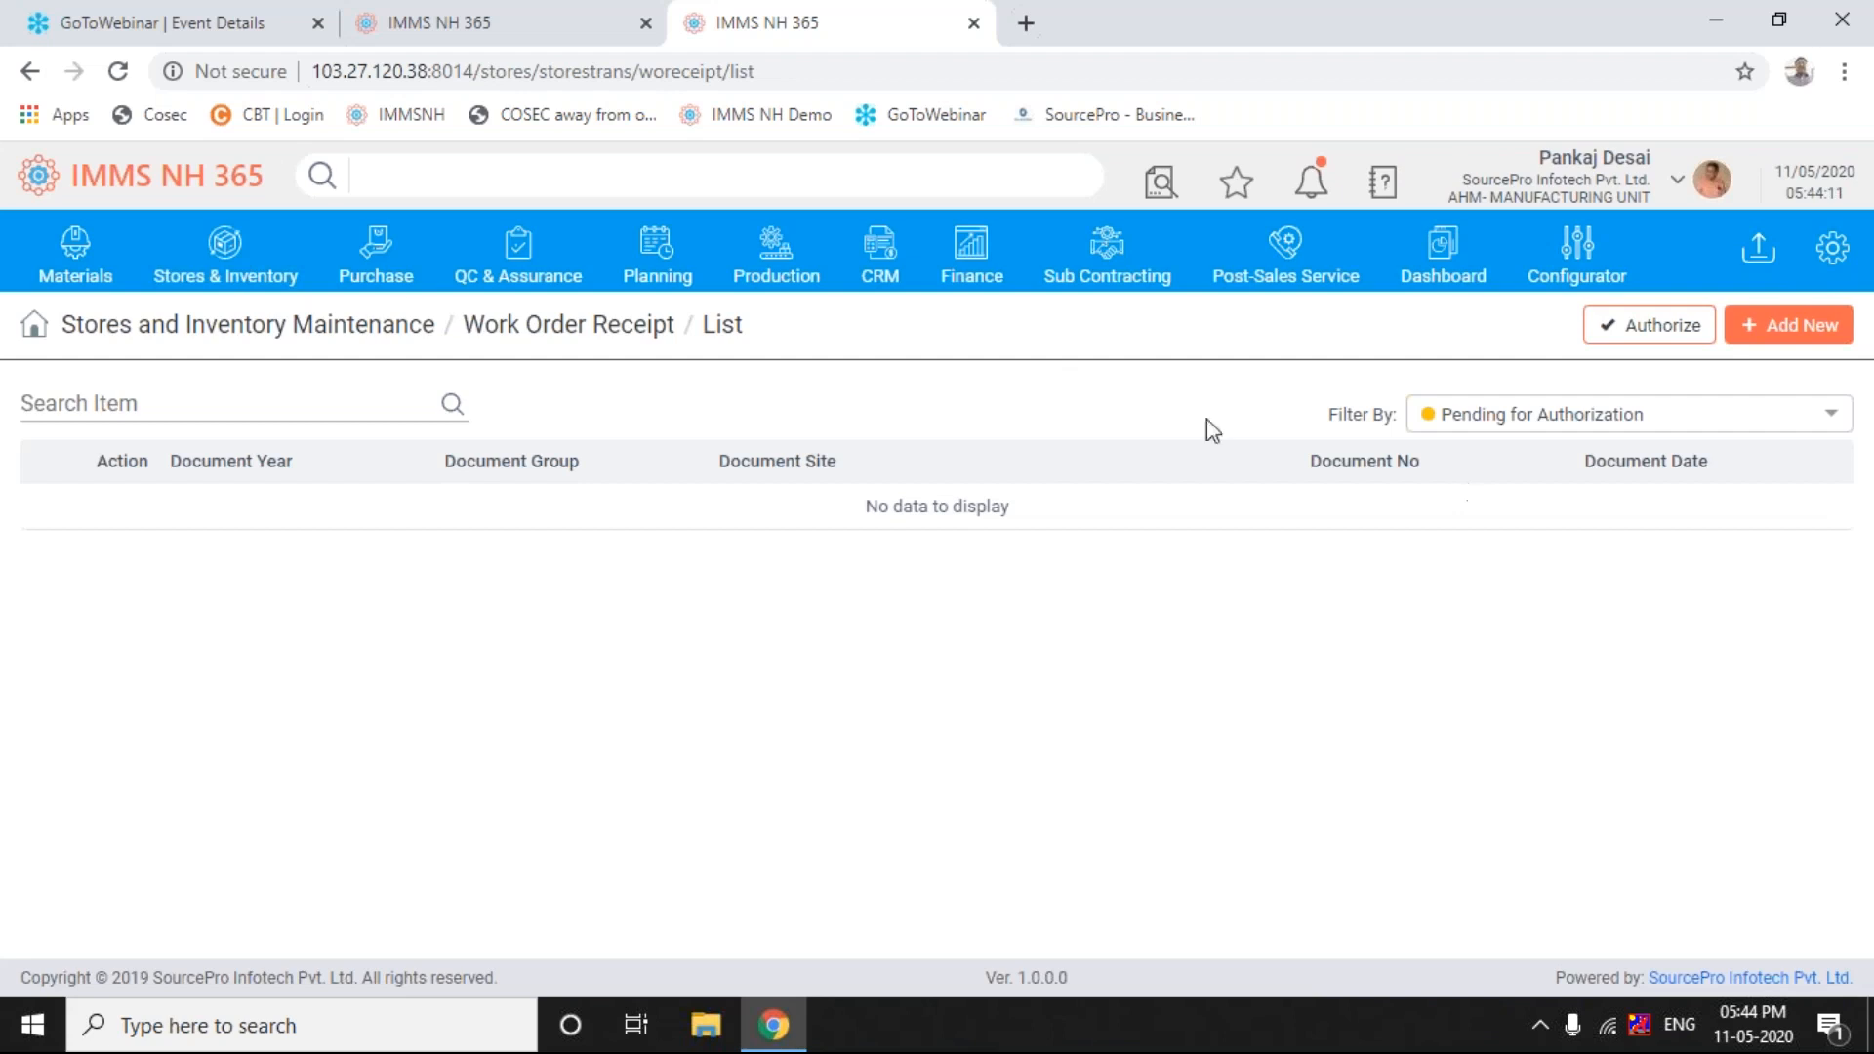
# - Open the Kardex (Stock Ledger) Print With Value report and select CMP002 - Computer (HP) as the single item
pyautogui.click(235, 246)
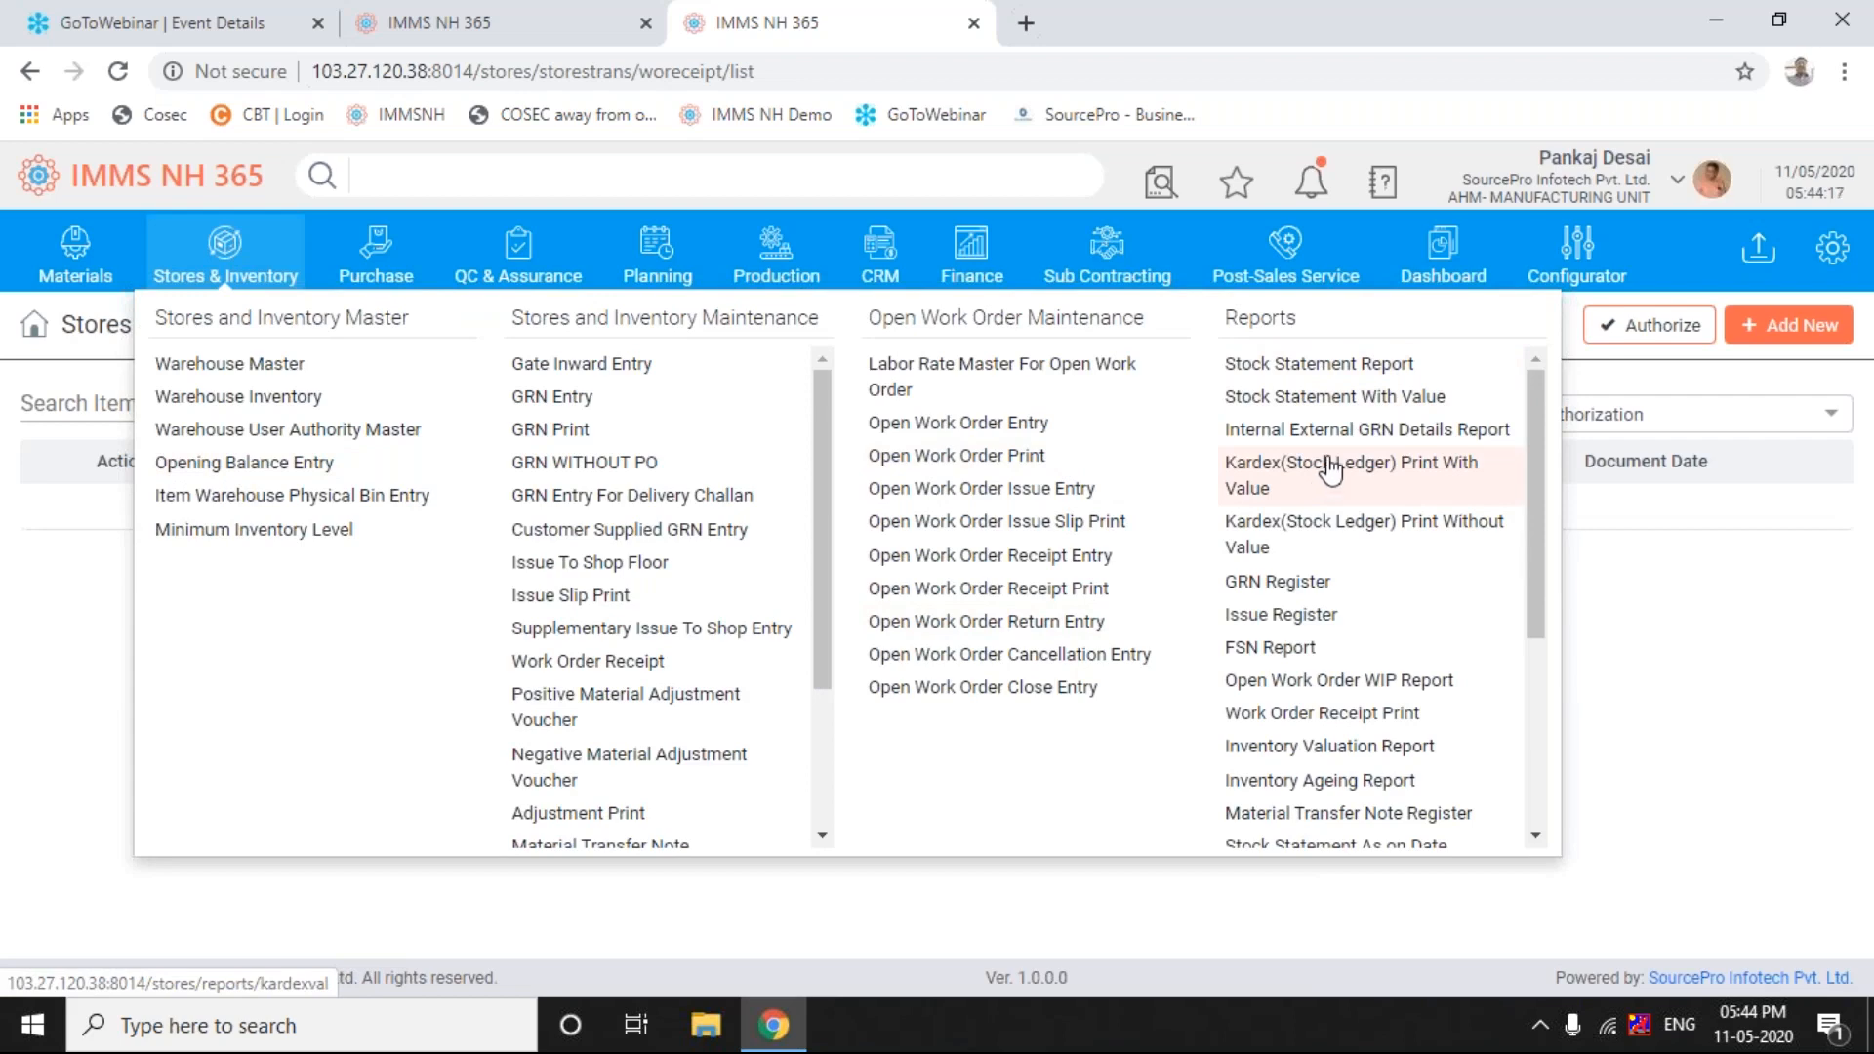
pyautogui.click(1325, 478)
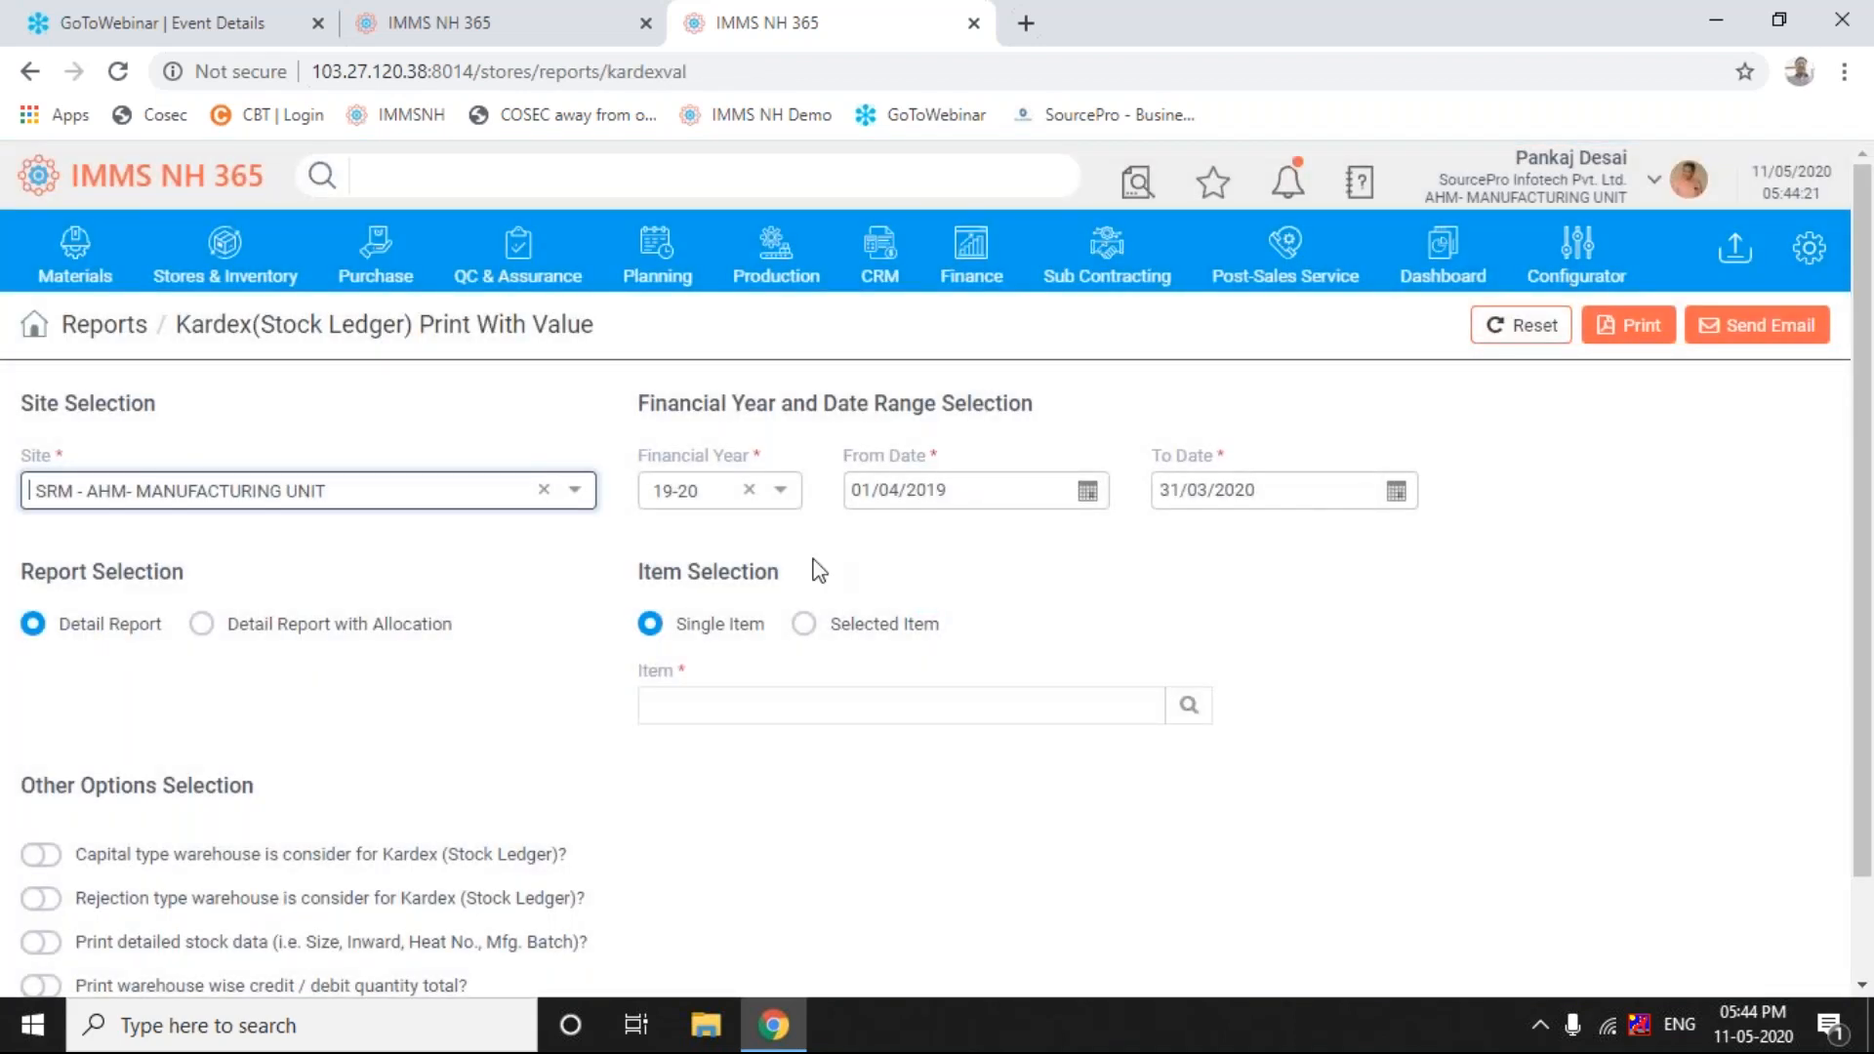
pyautogui.click(1189, 706)
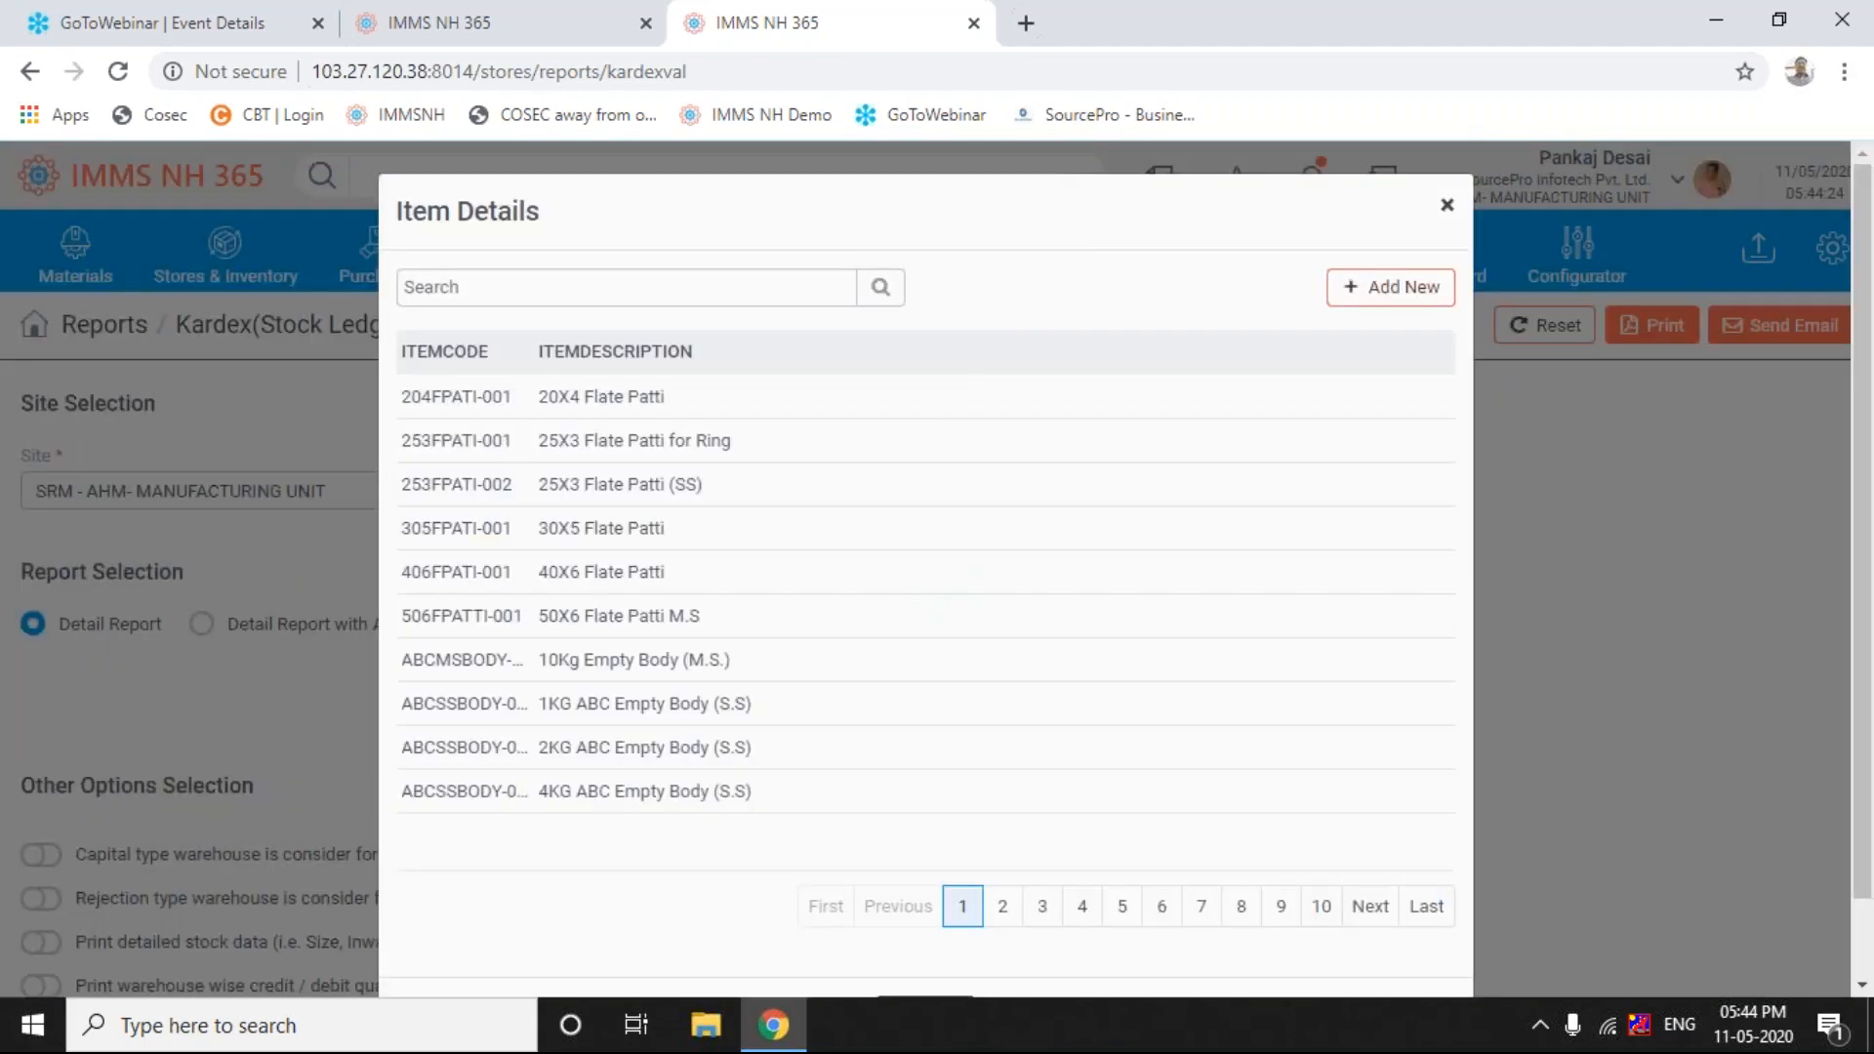
pyautogui.click(648, 289)
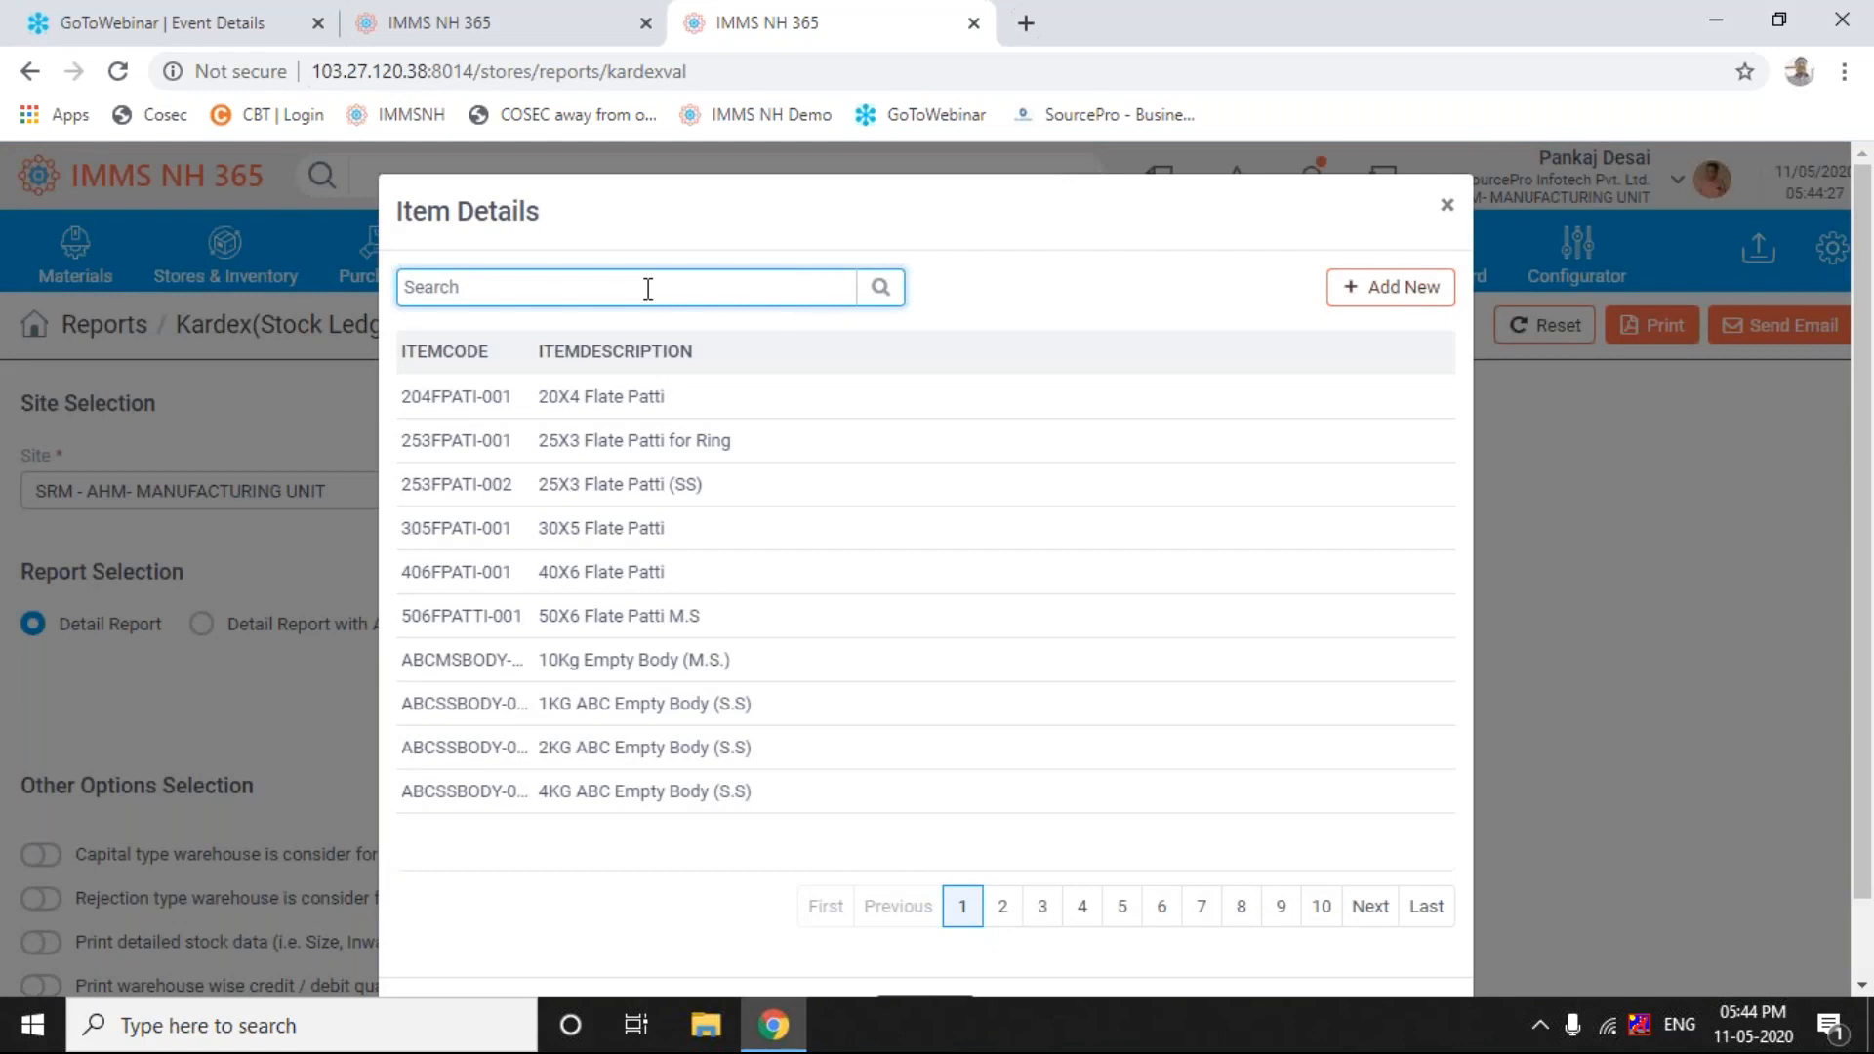
pyautogui.write('cmp002')
pyautogui.press('Return')
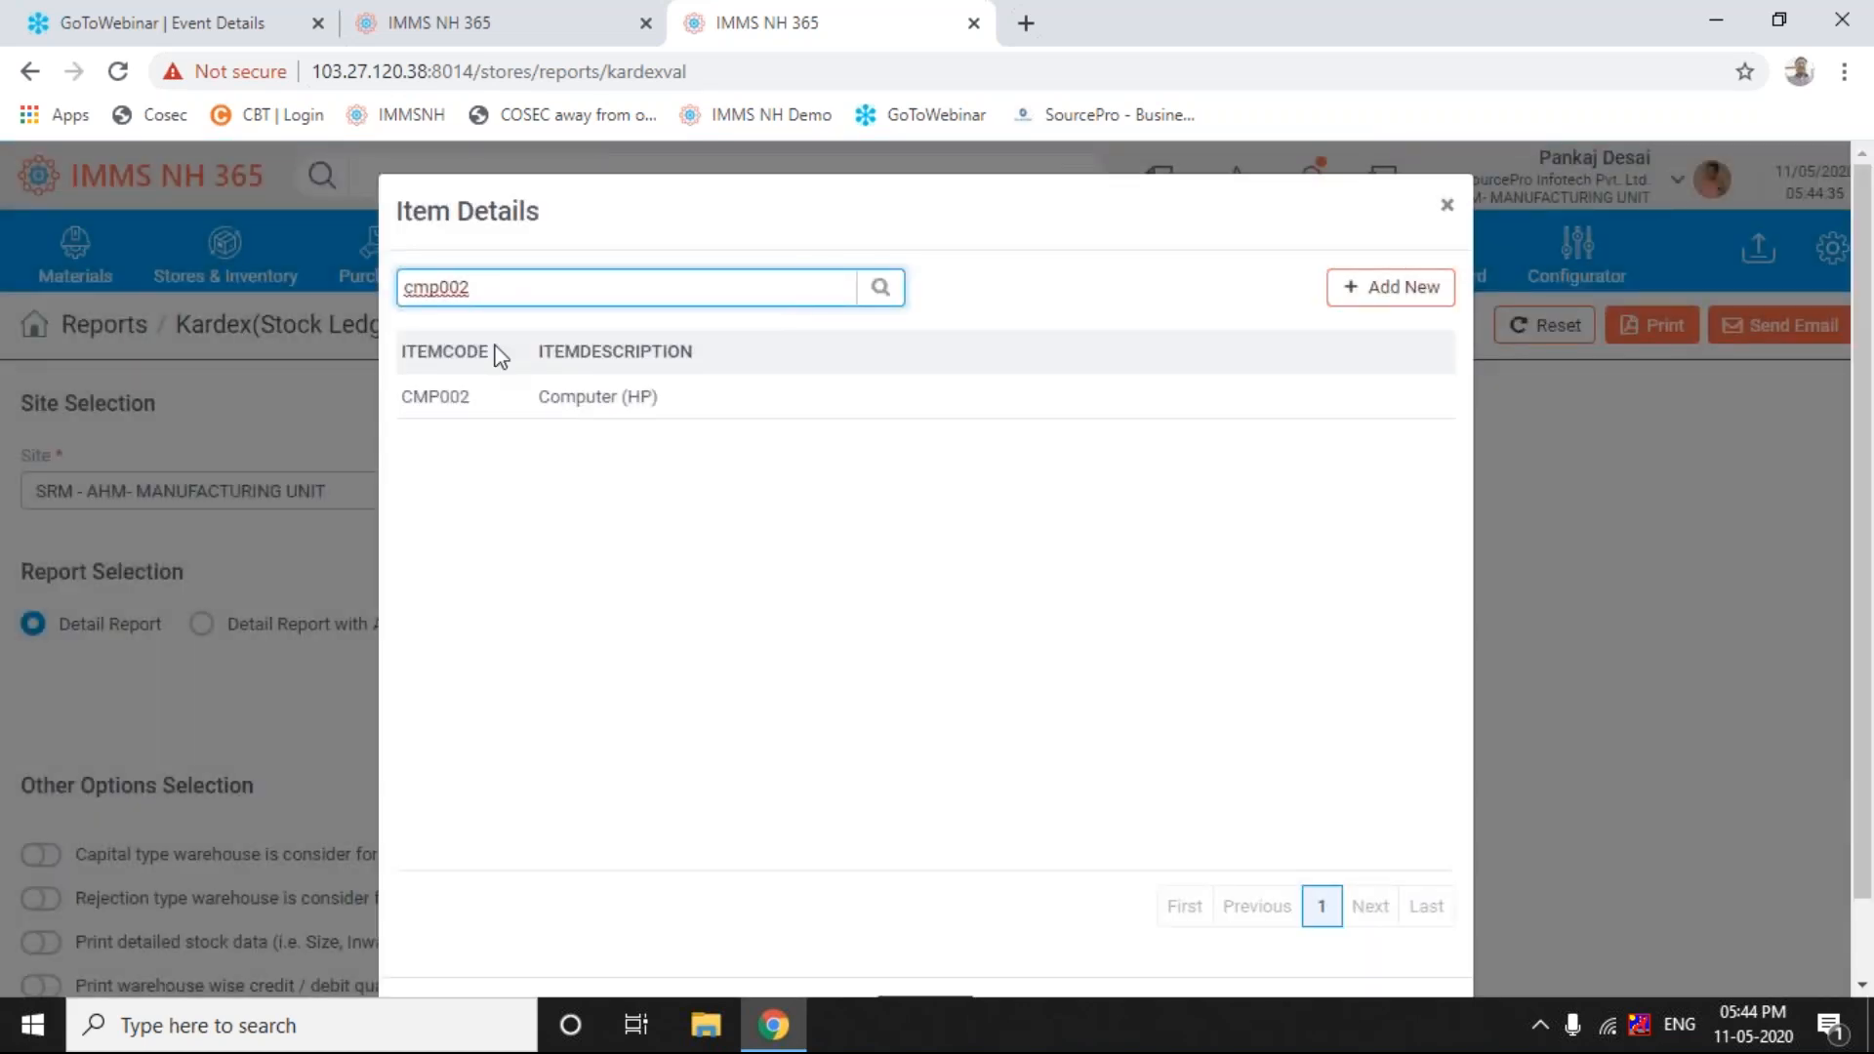
pyautogui.click(452, 396)
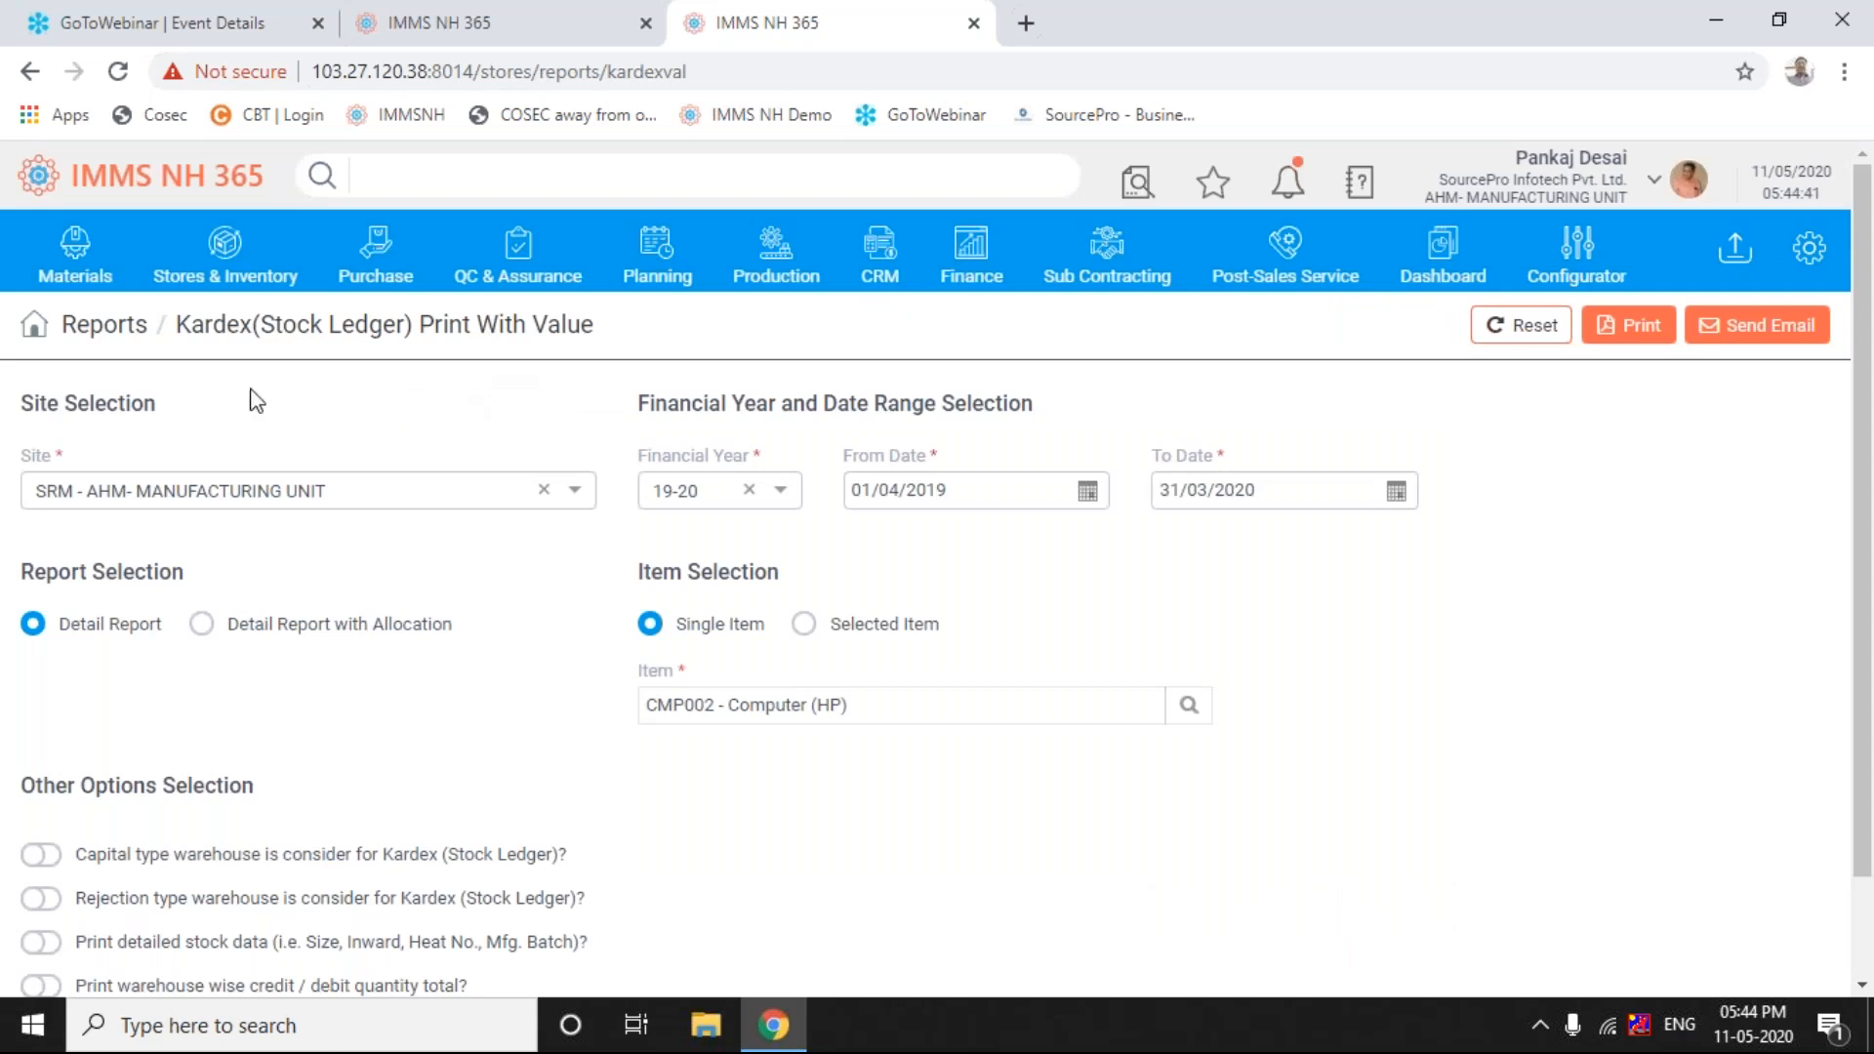
# - Reselect item CMP002 in the Kardex With Value report and print the detail report for financial year 19-20
pyautogui.click(207, 259)
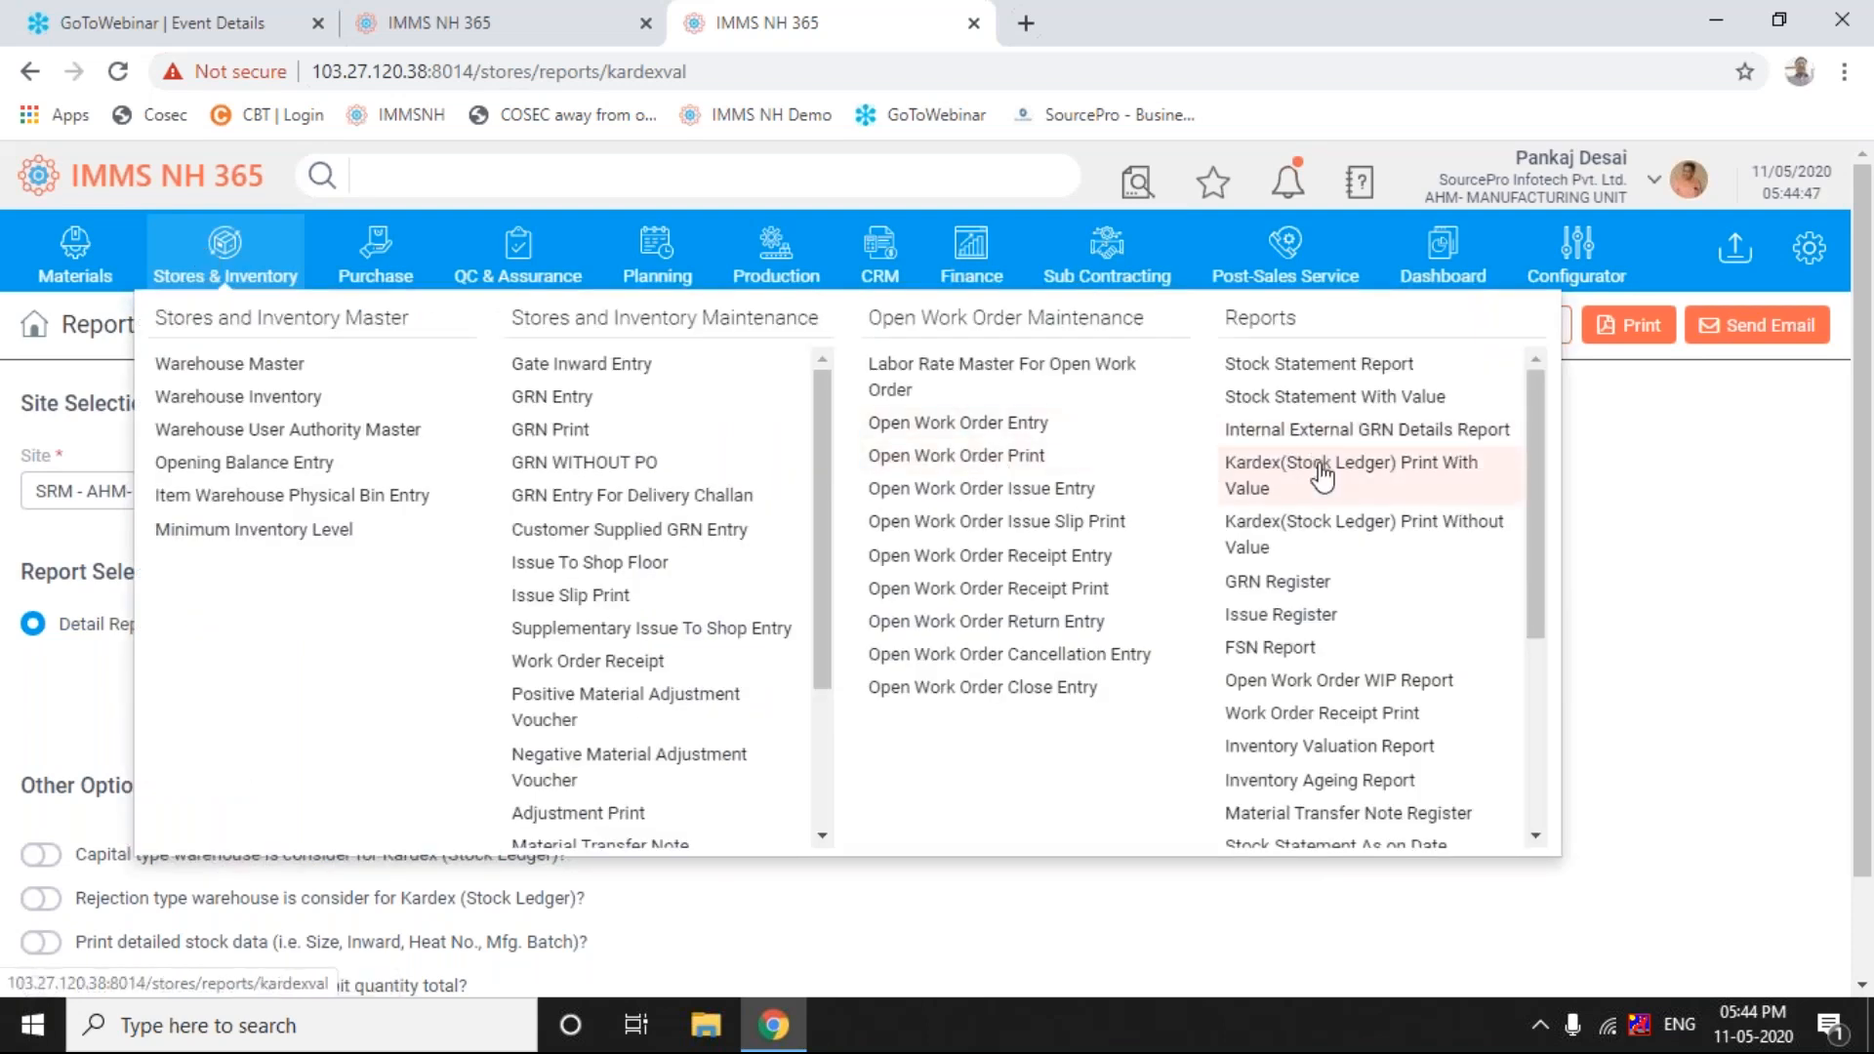
pyautogui.click(1322, 474)
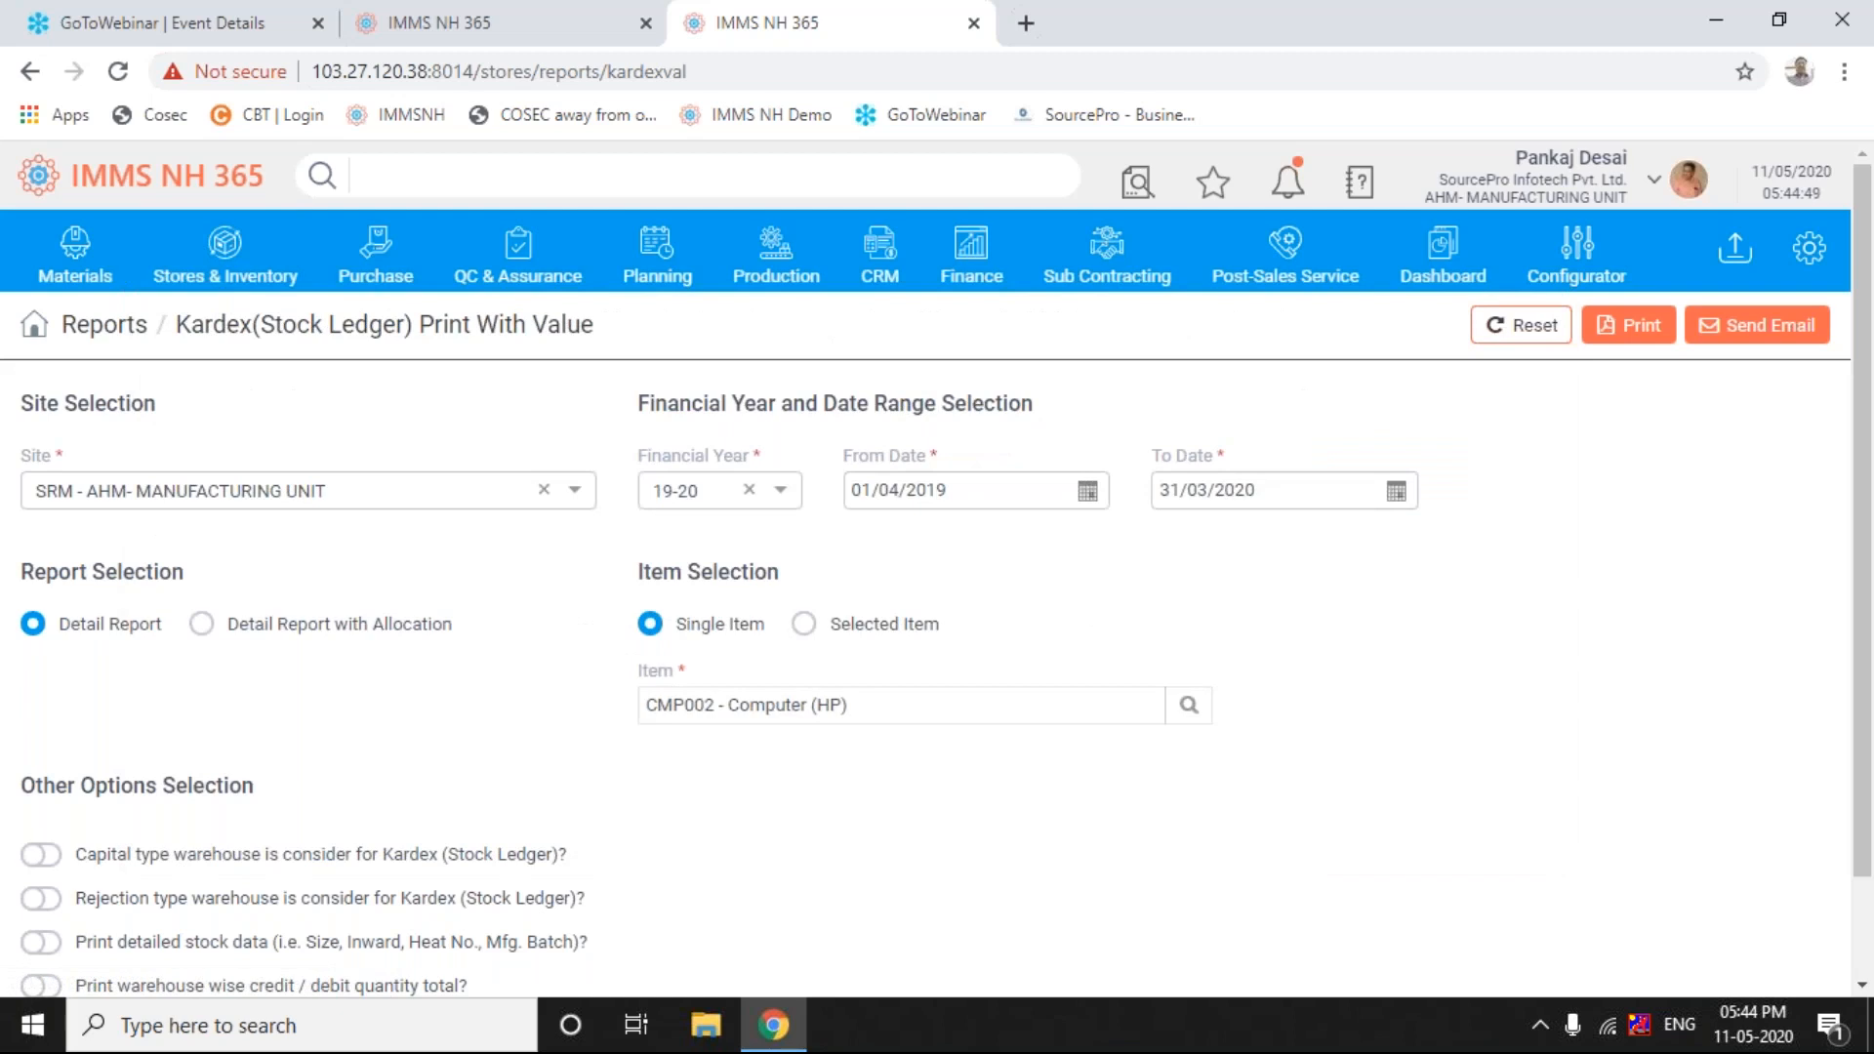
pyautogui.click(1191, 707)
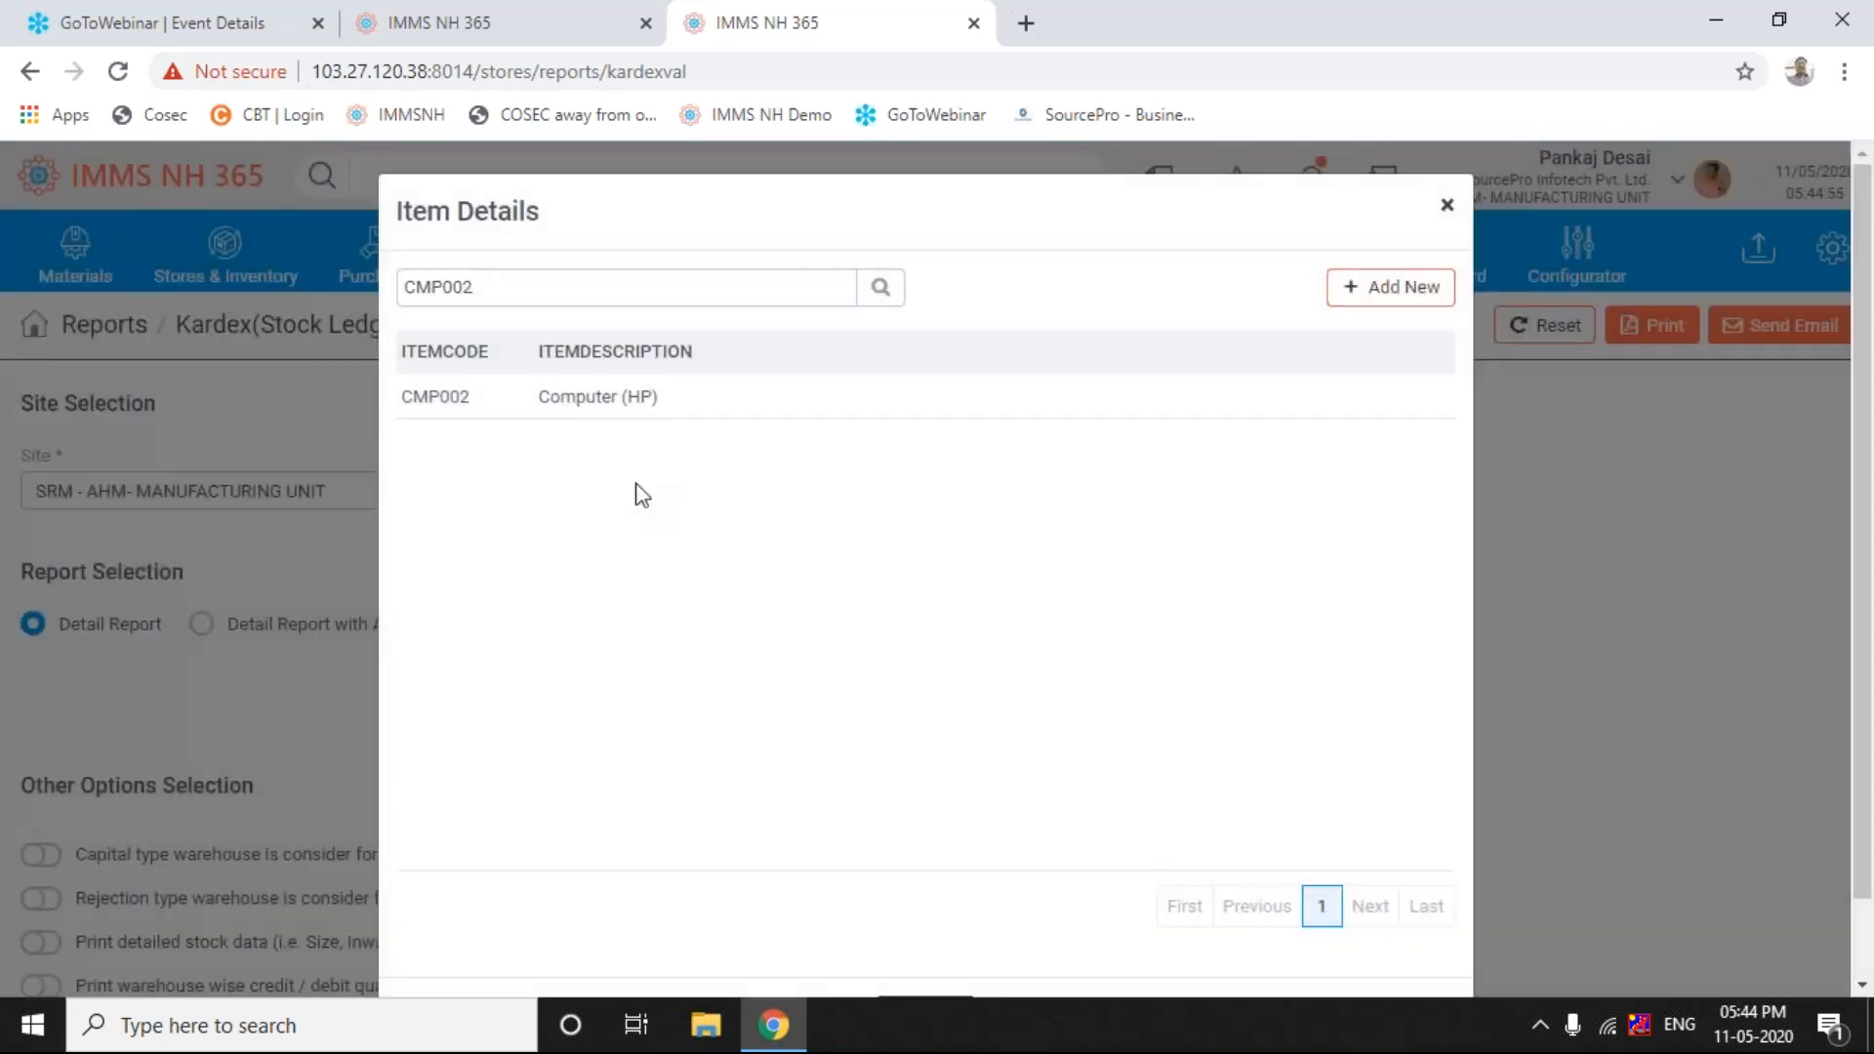
pyautogui.click(431, 408)
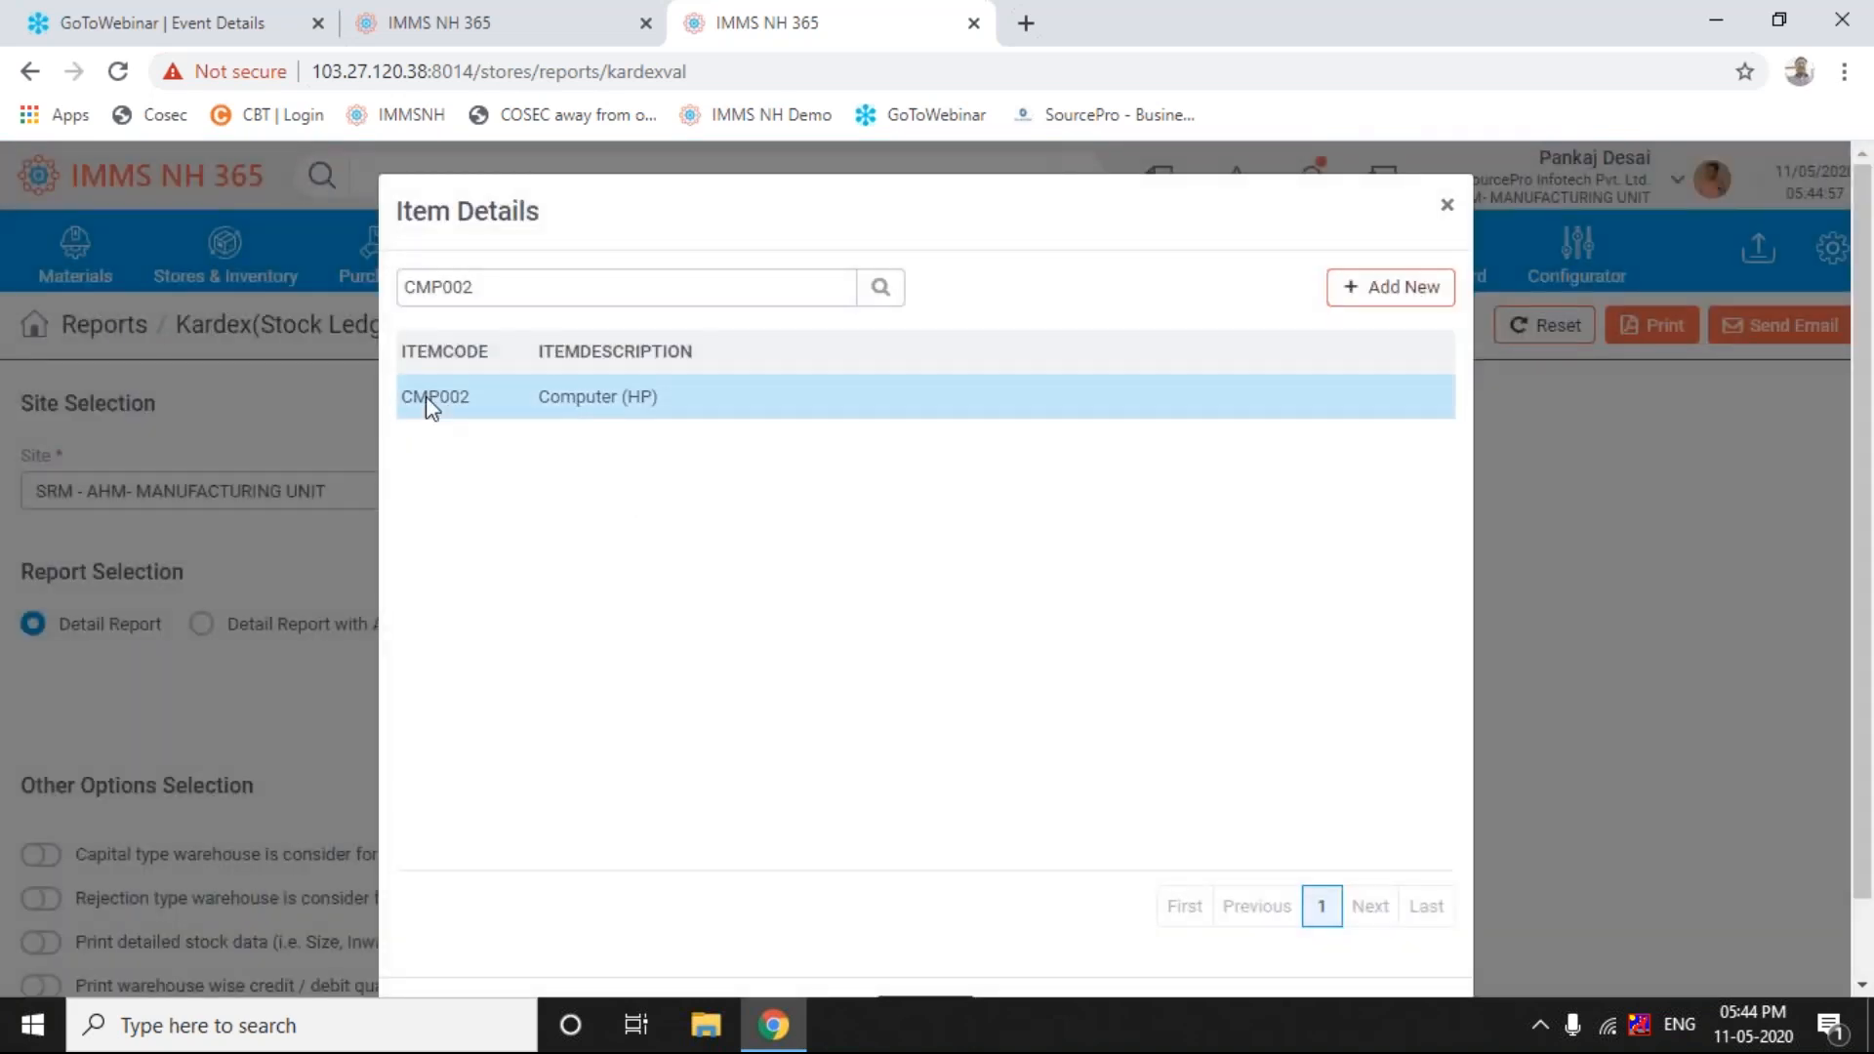
pyautogui.doubleClick(427, 399)
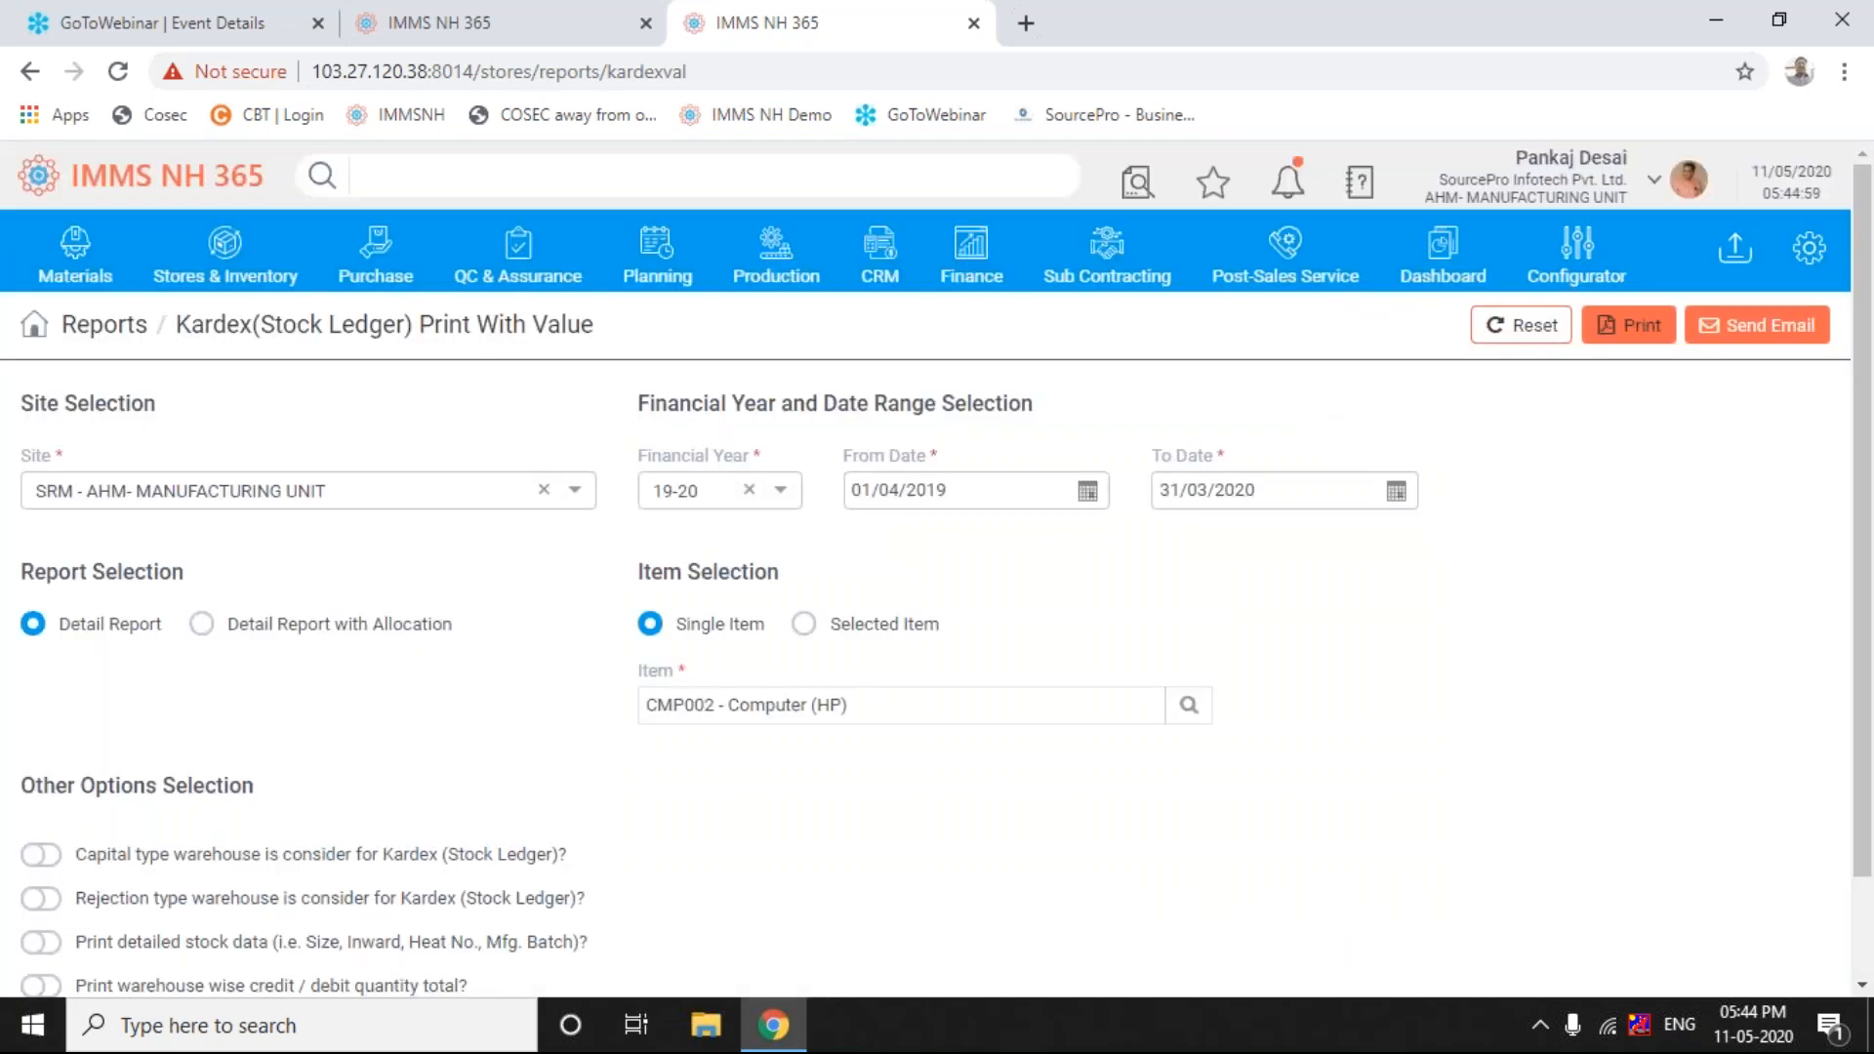
pyautogui.click(1656, 332)
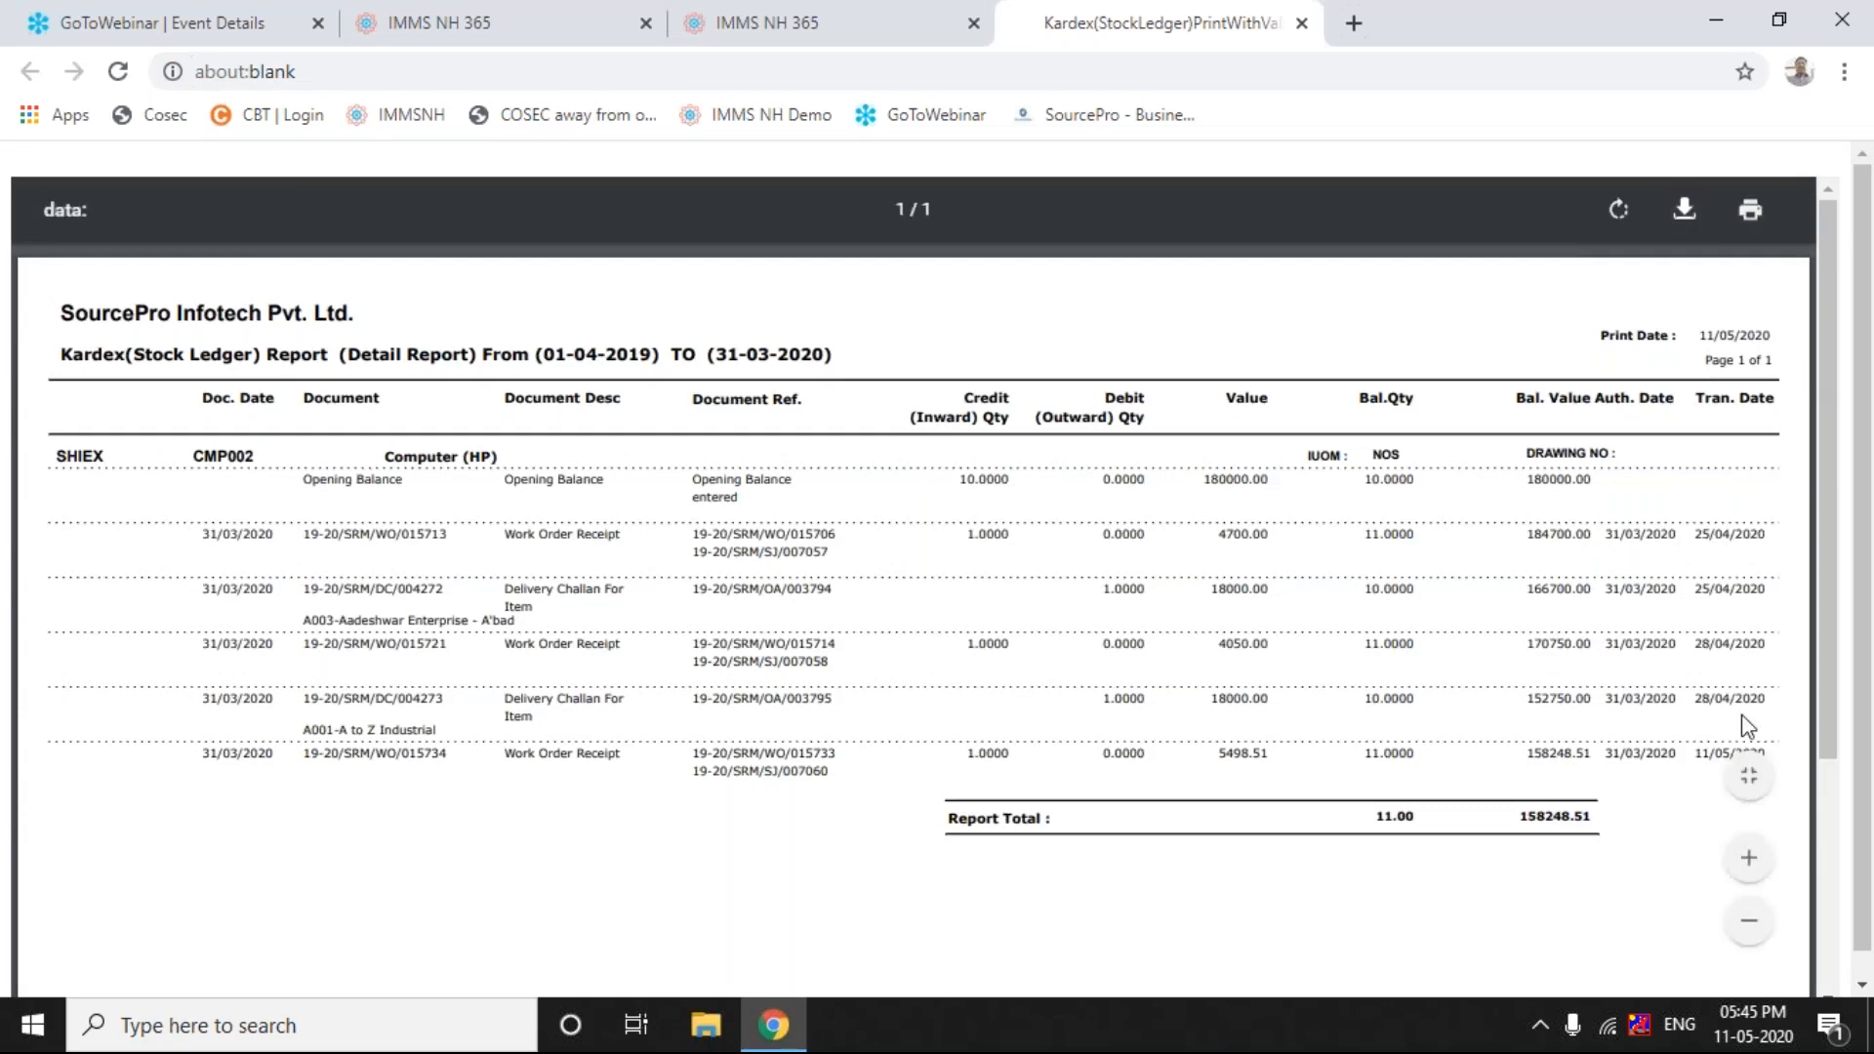
# - Examine the last Work Order Receipt entry for CMP002 in the printed Kardex report
pyautogui.click(1747, 861)
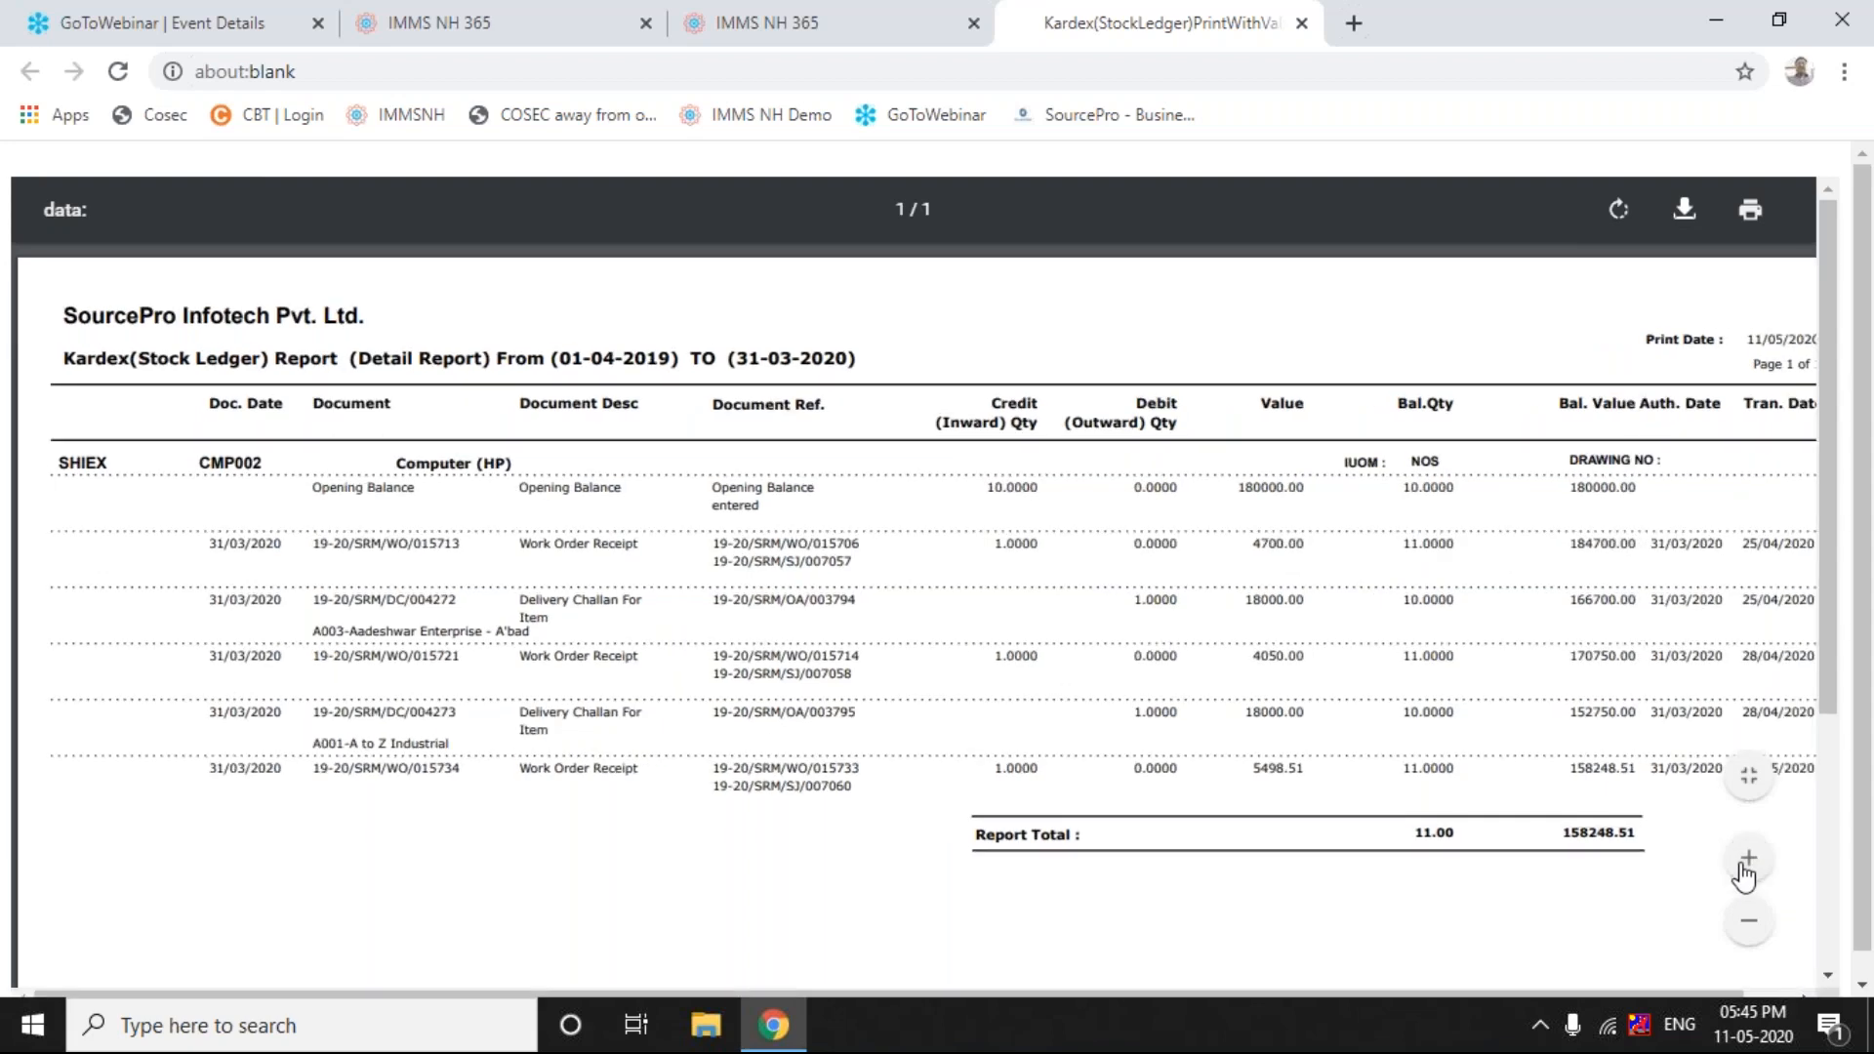
pyautogui.click(1746, 861)
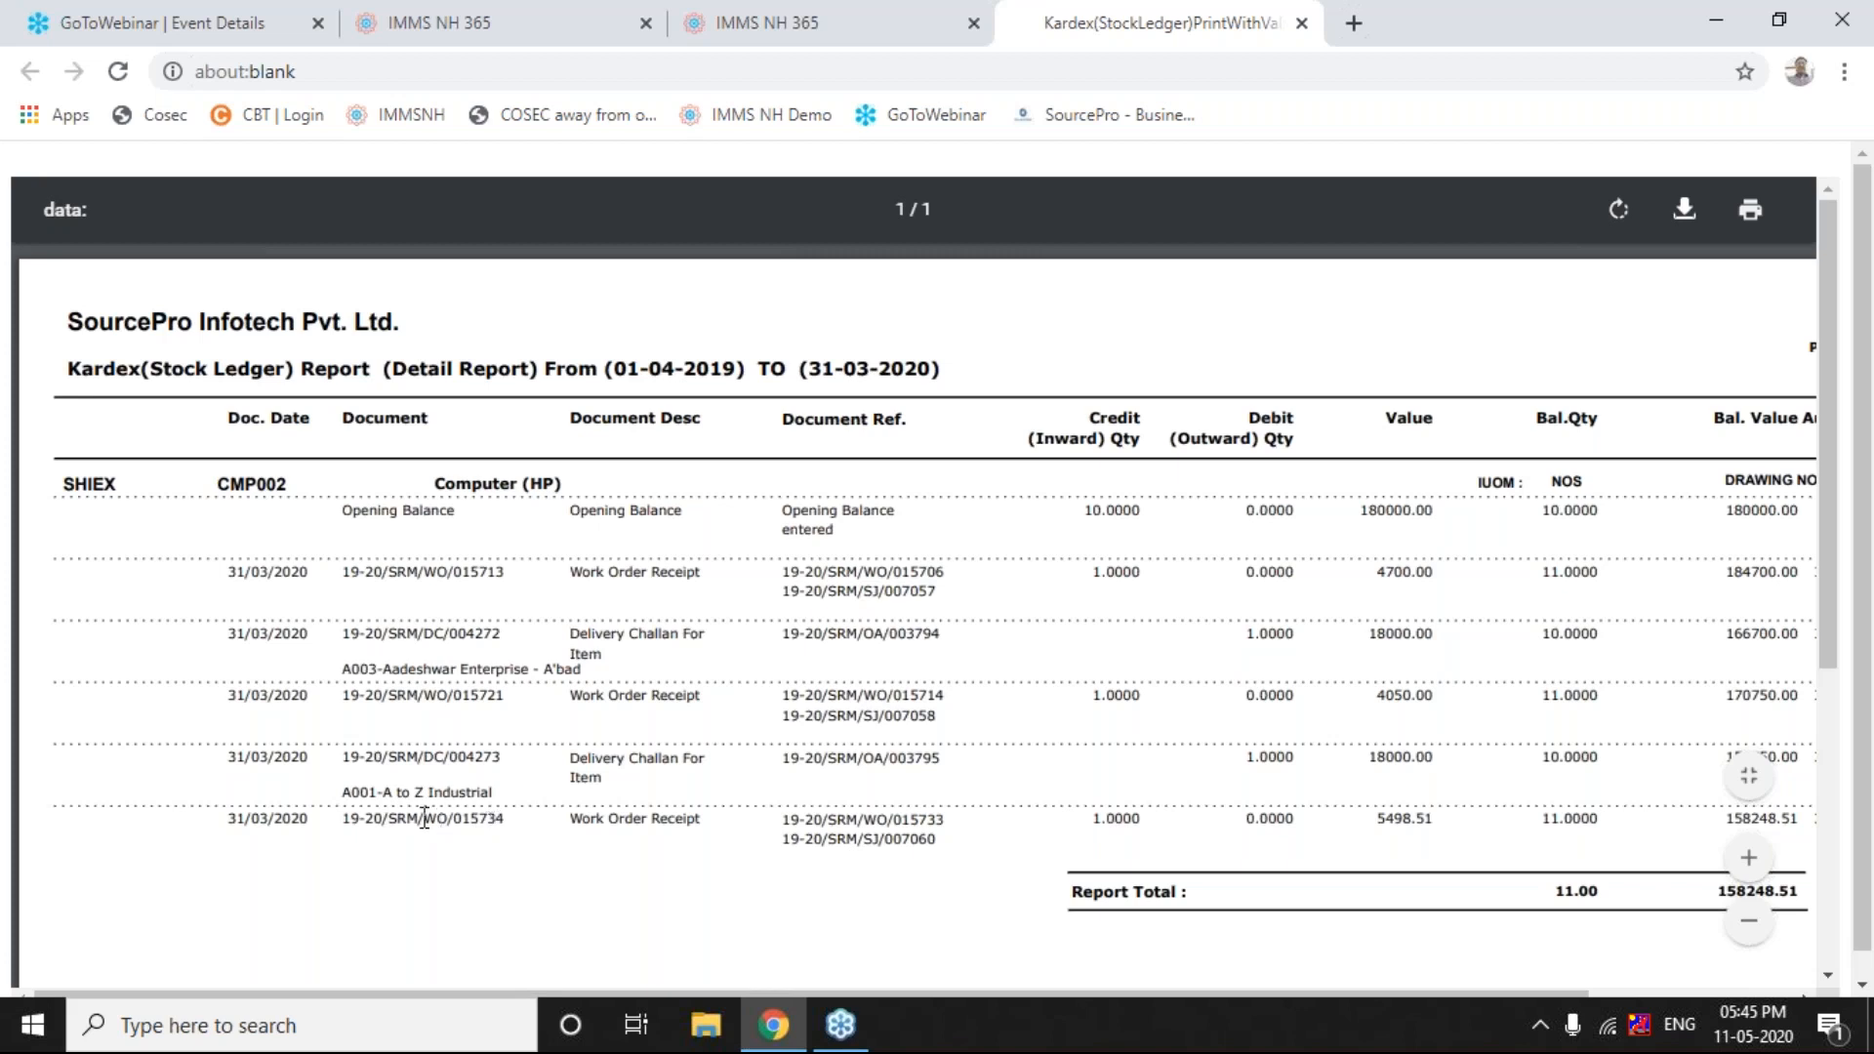
pyautogui.moveTo(344, 790); pyautogui.dragTo(402, 830)
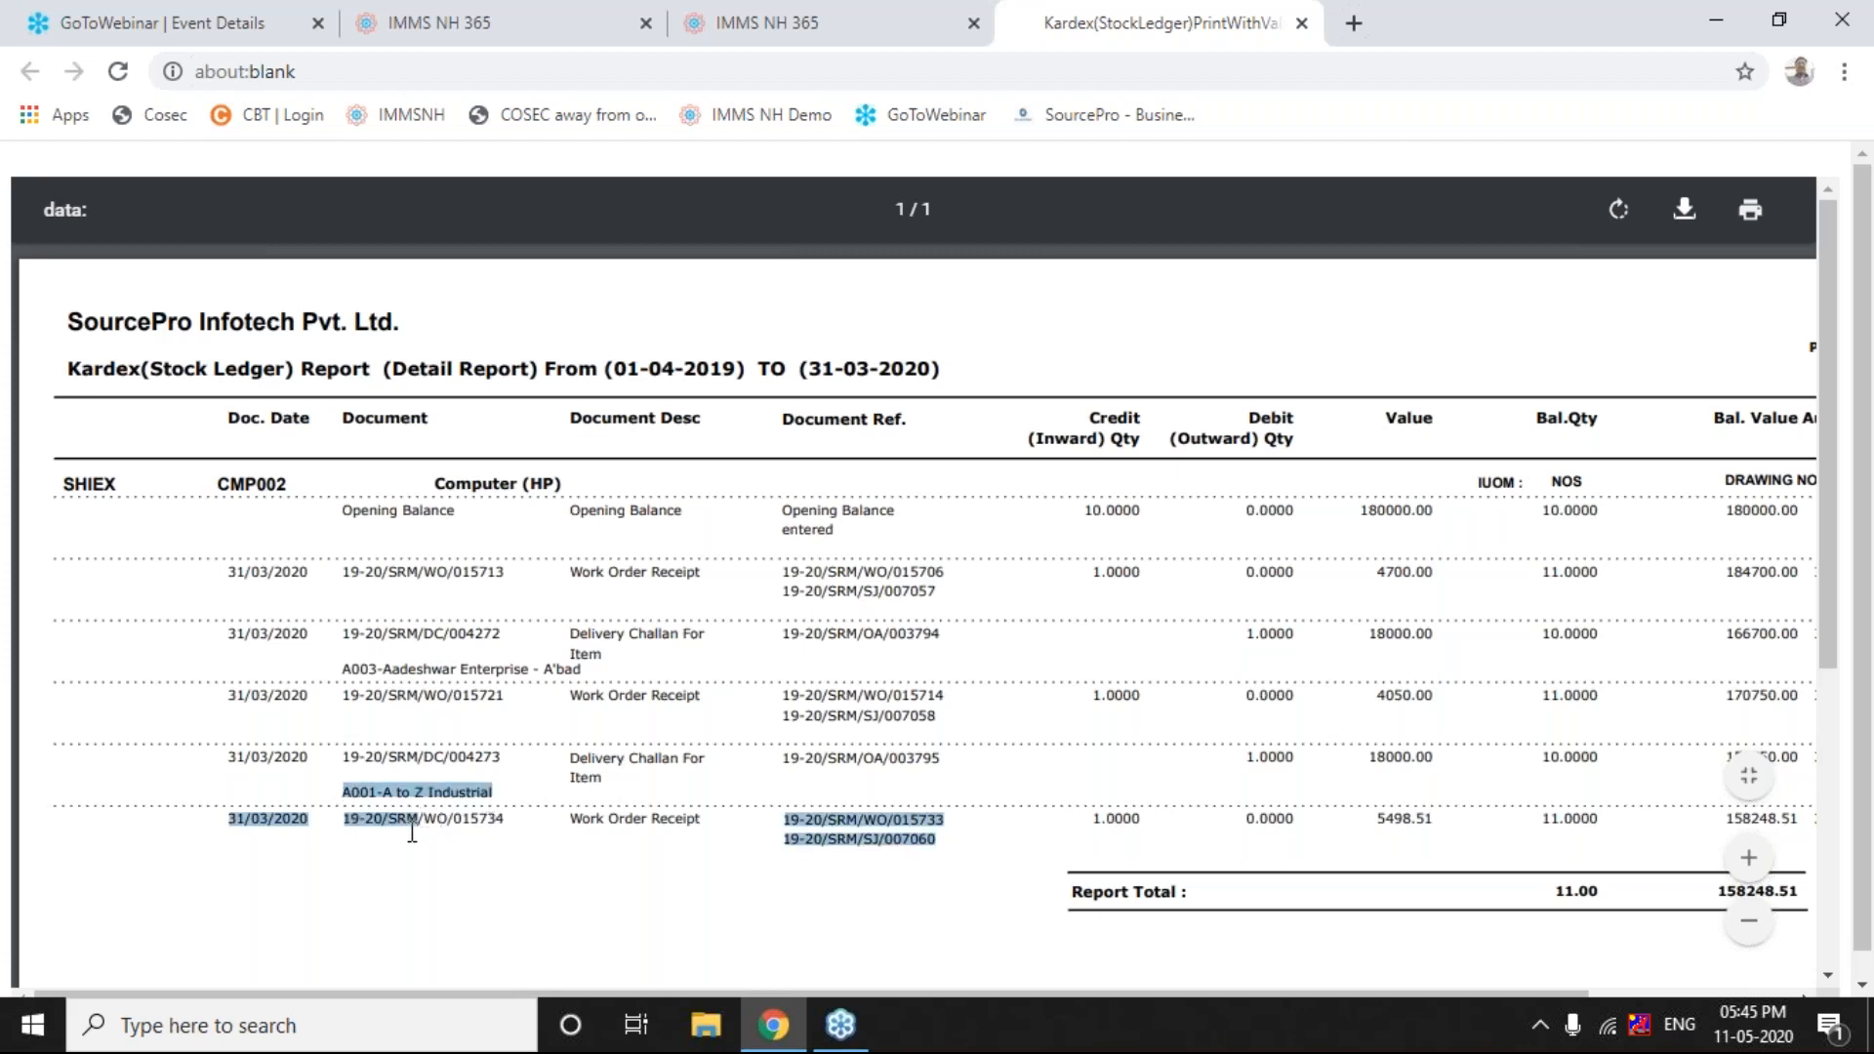
pyautogui.click(366, 827)
pyautogui.moveTo(347, 818); pyautogui.dragTo(740, 833)
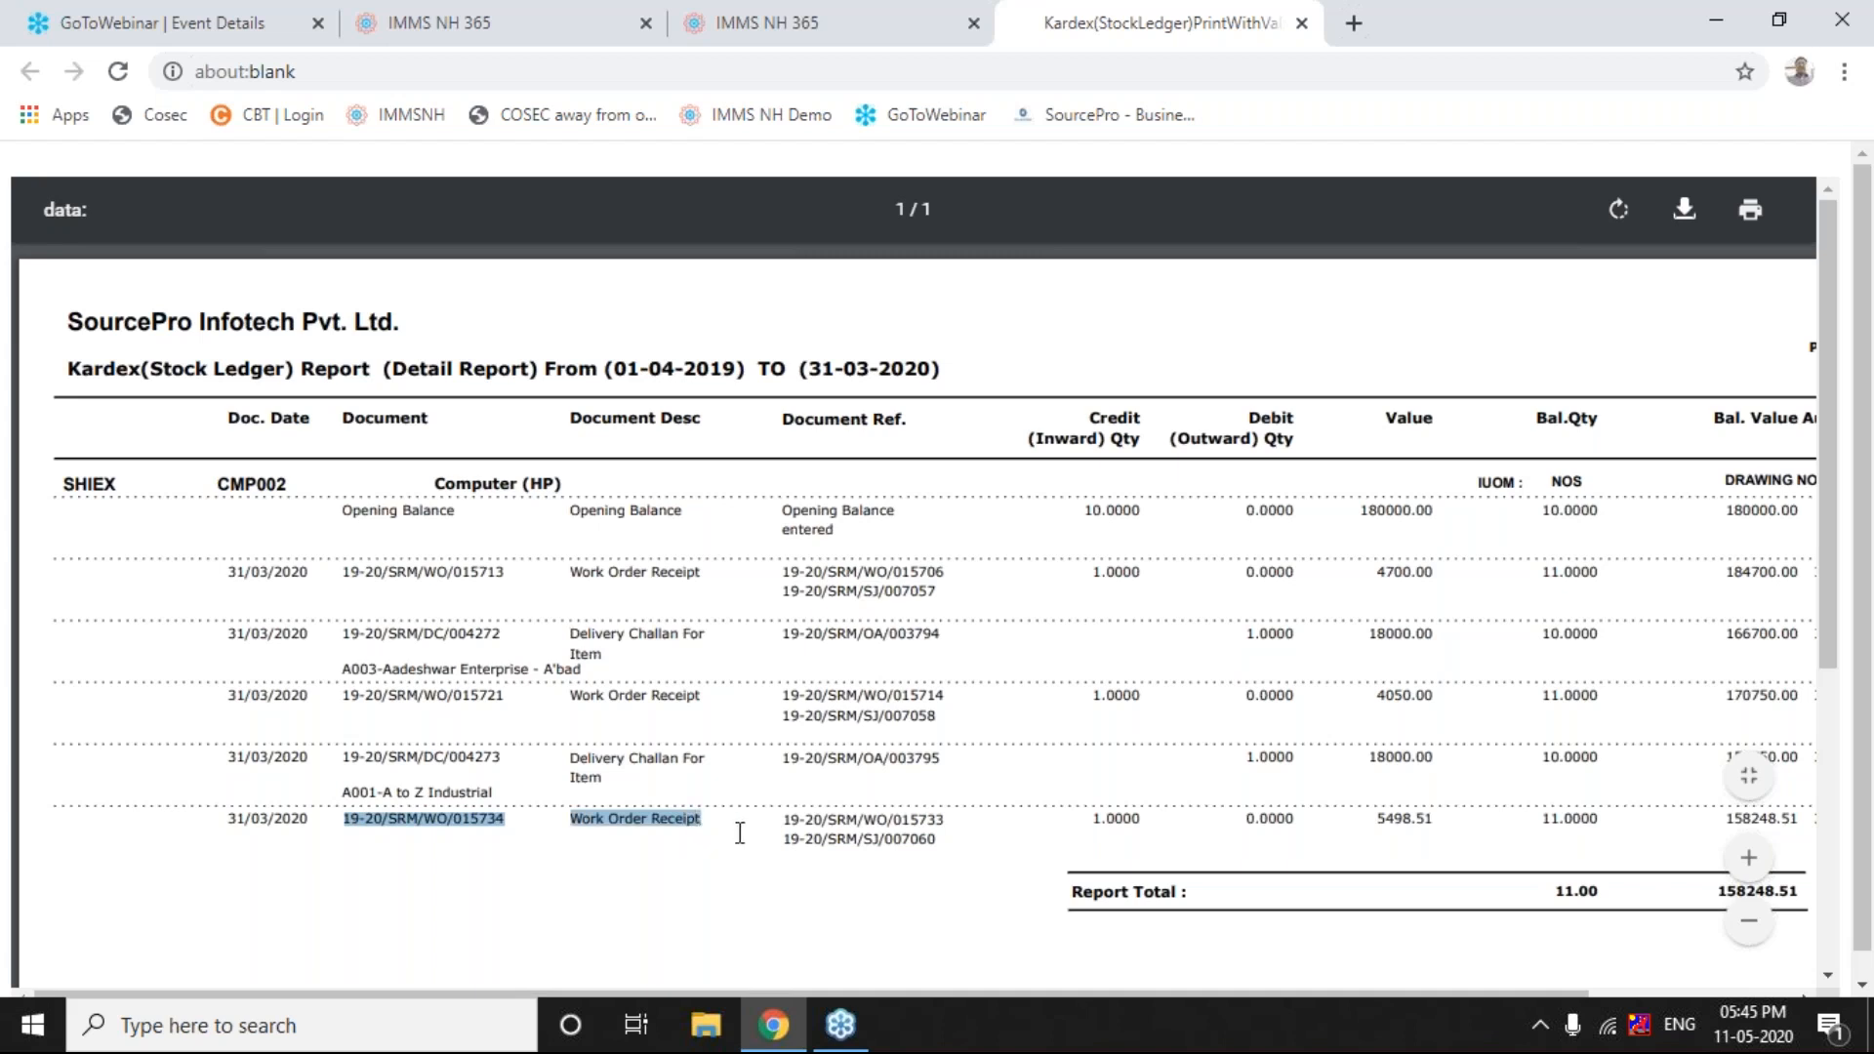
pyautogui.click(740, 833)
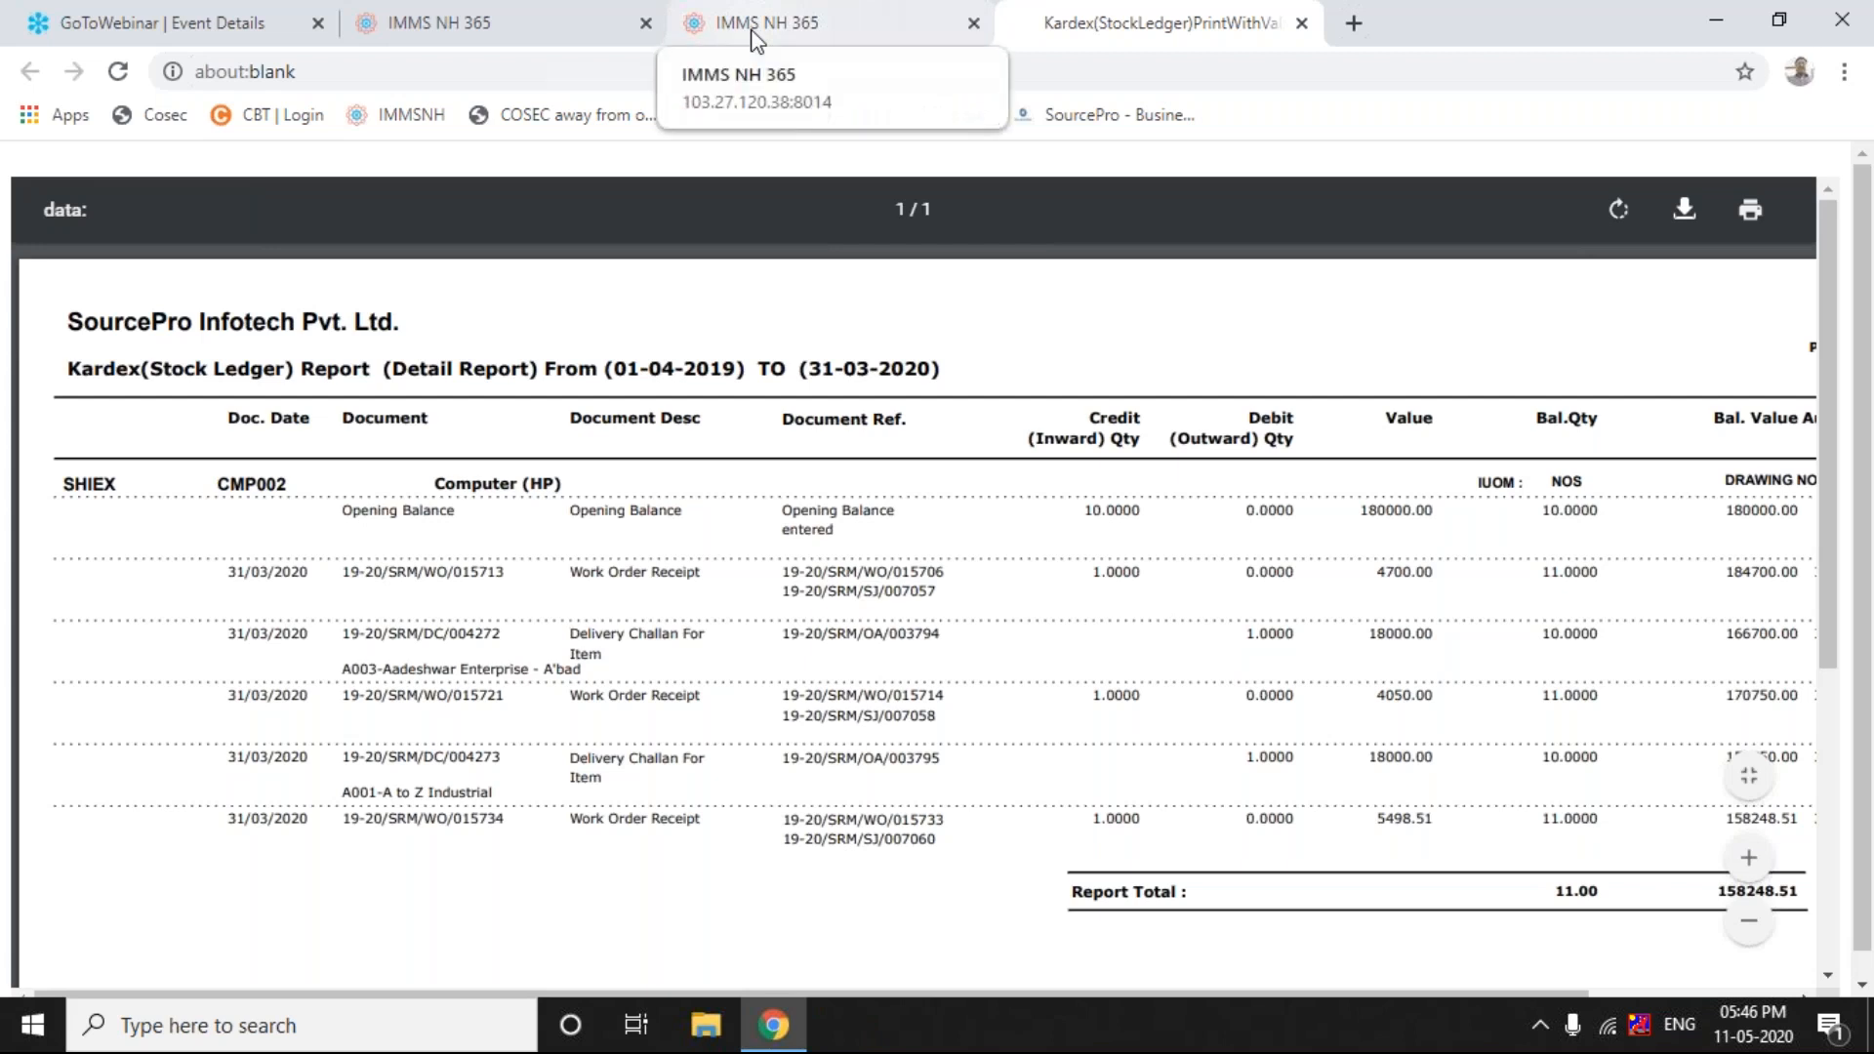
# - Open the Work Order Receipt Print report and list the receipts dated from 31/03/2020 to 11/05/2020
pyautogui.click(787, 30)
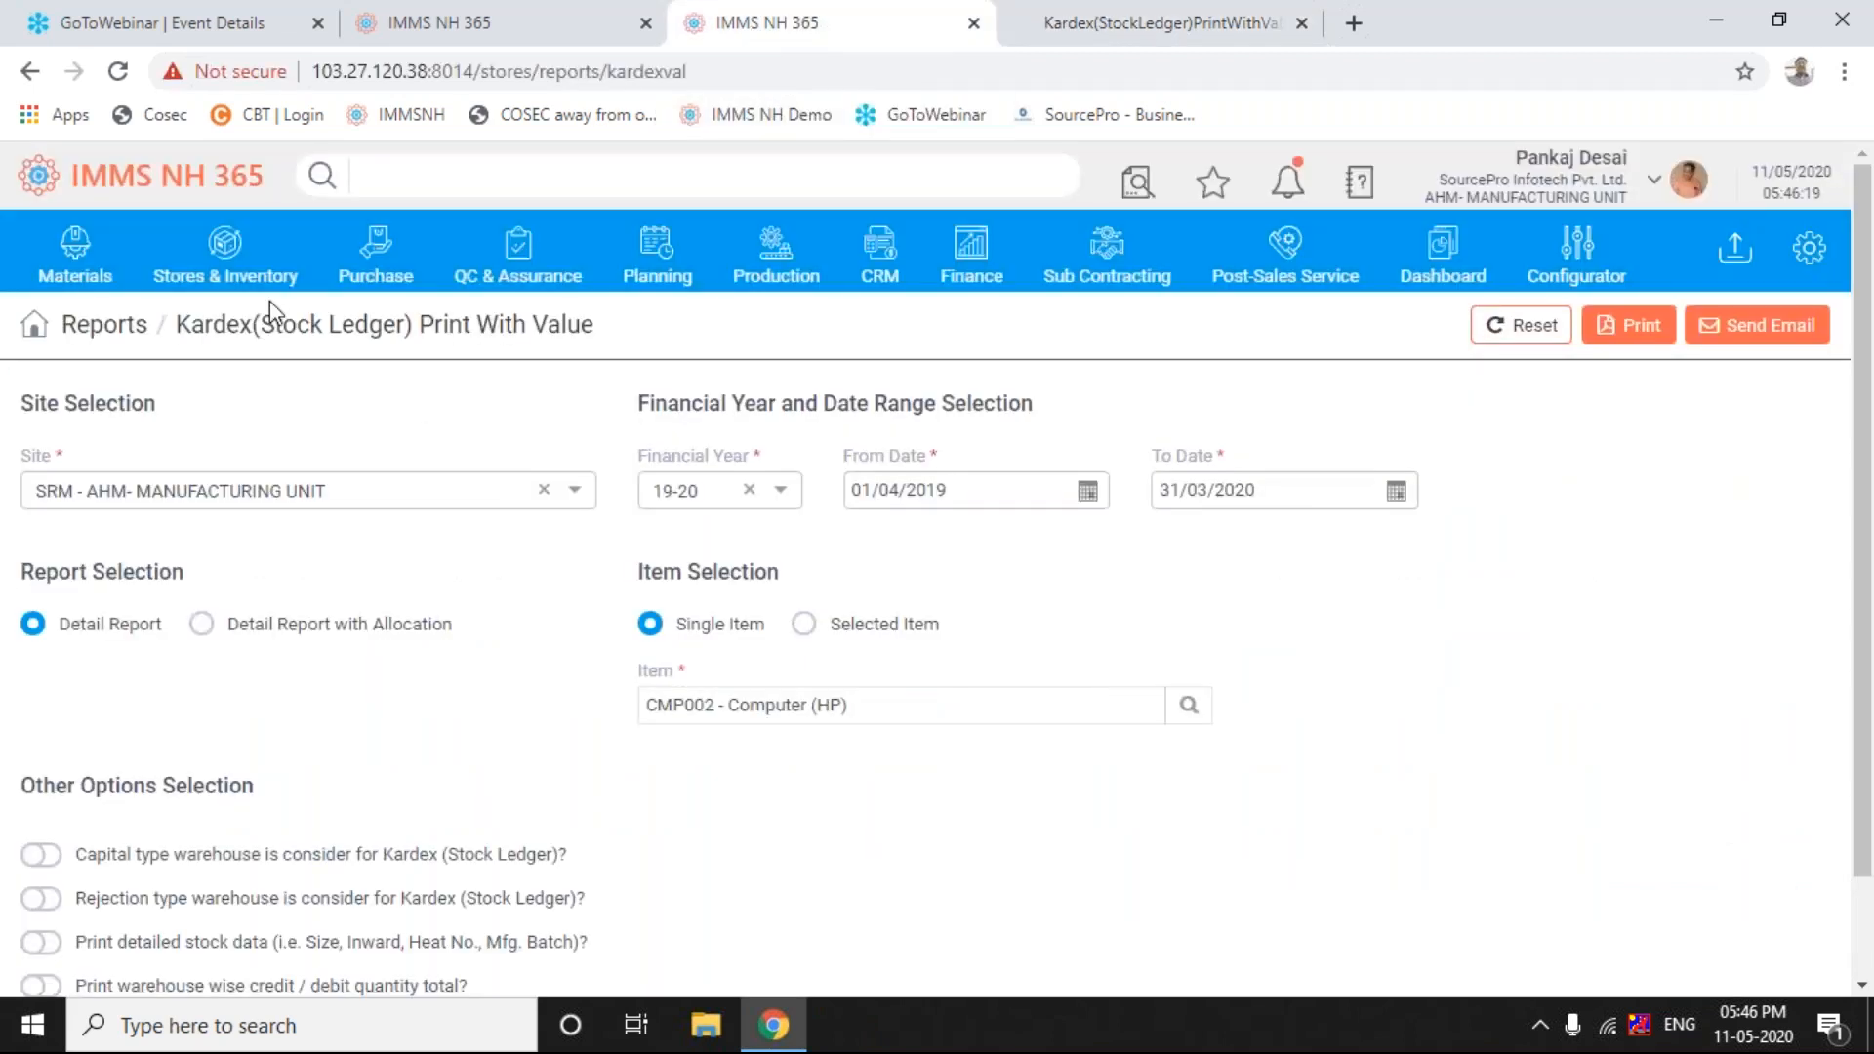
pyautogui.click(222, 271)
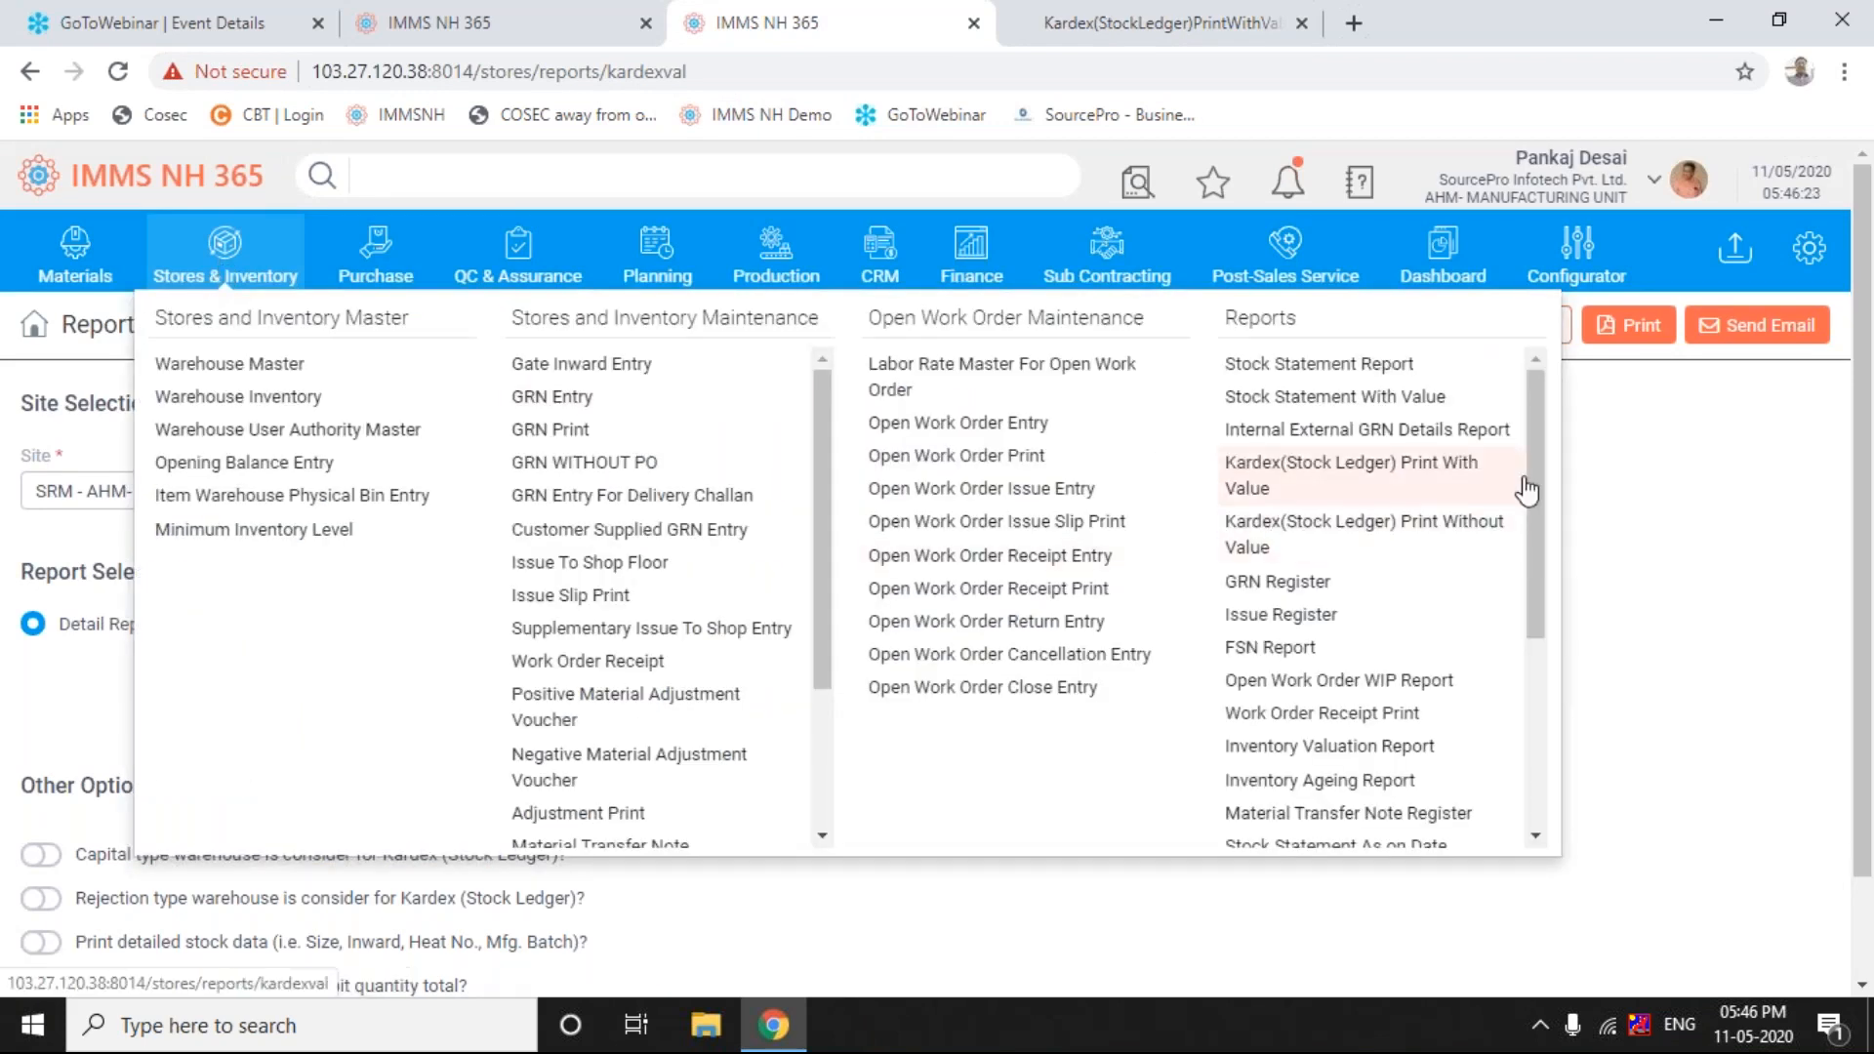
pyautogui.click(1371, 723)
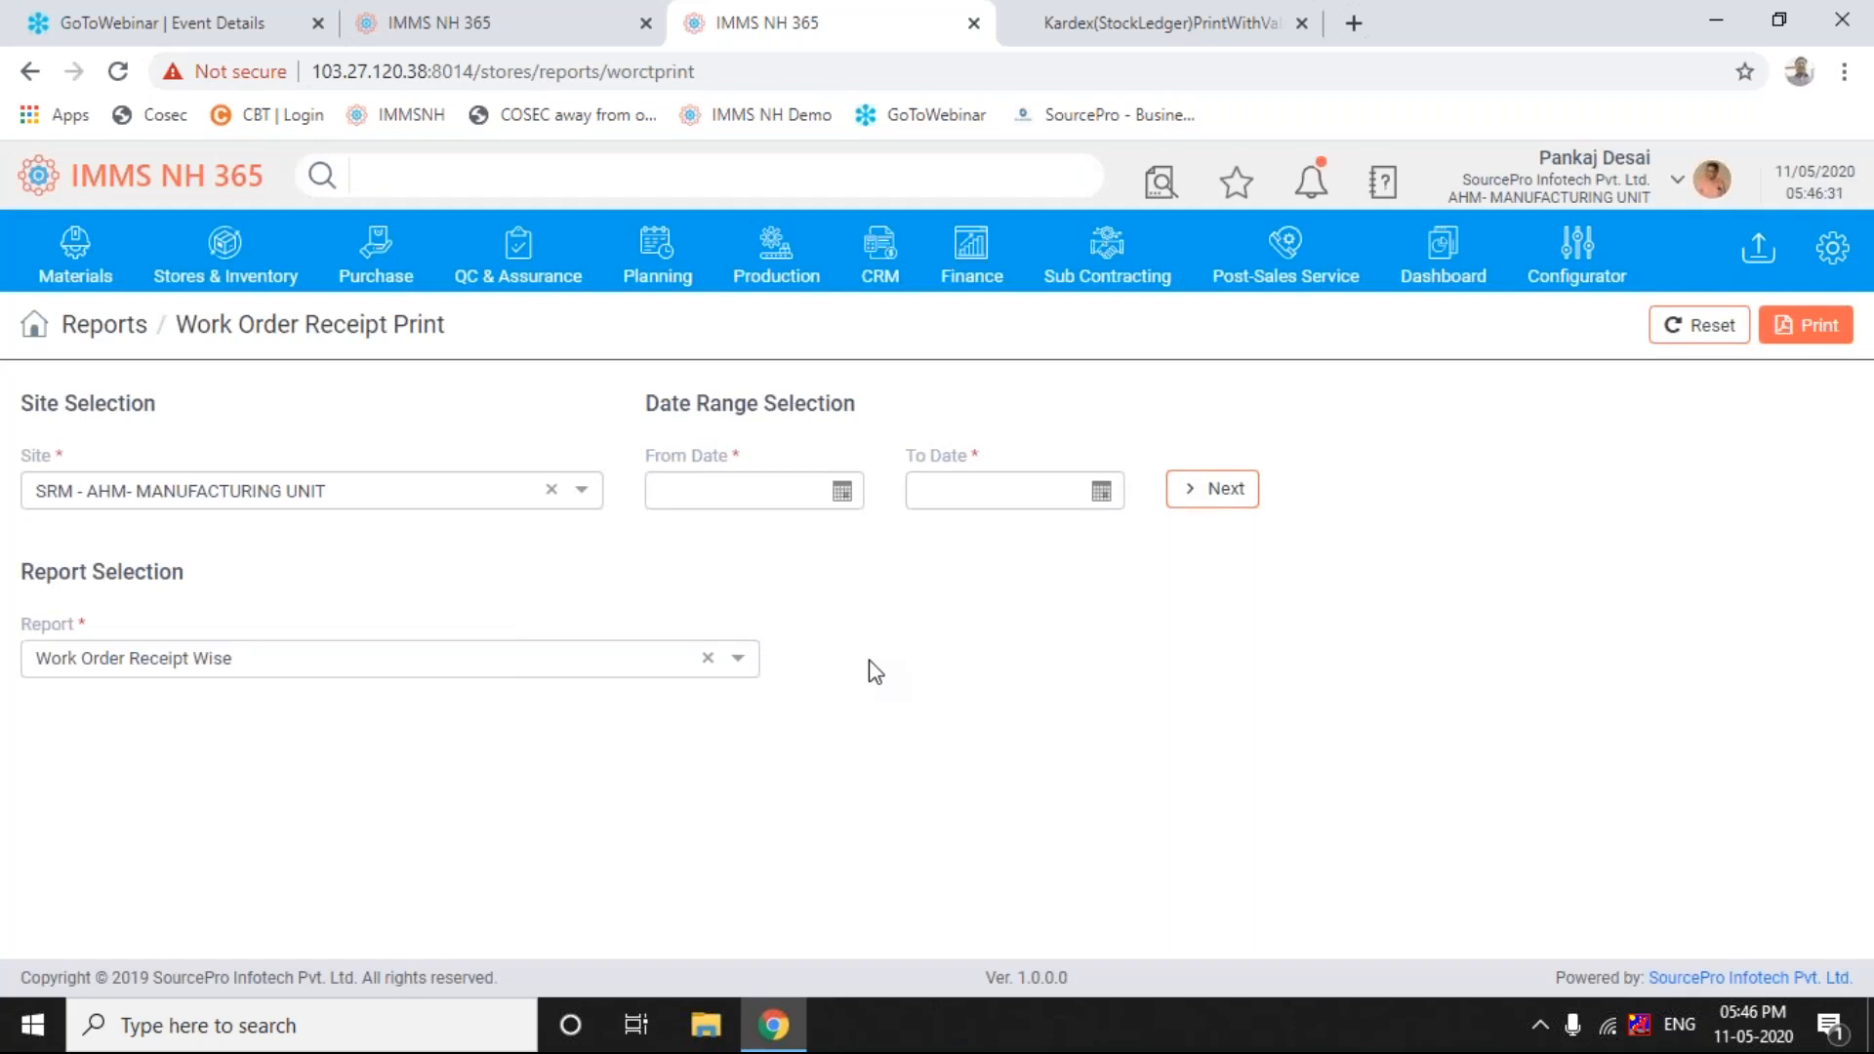
pyautogui.click(843, 493)
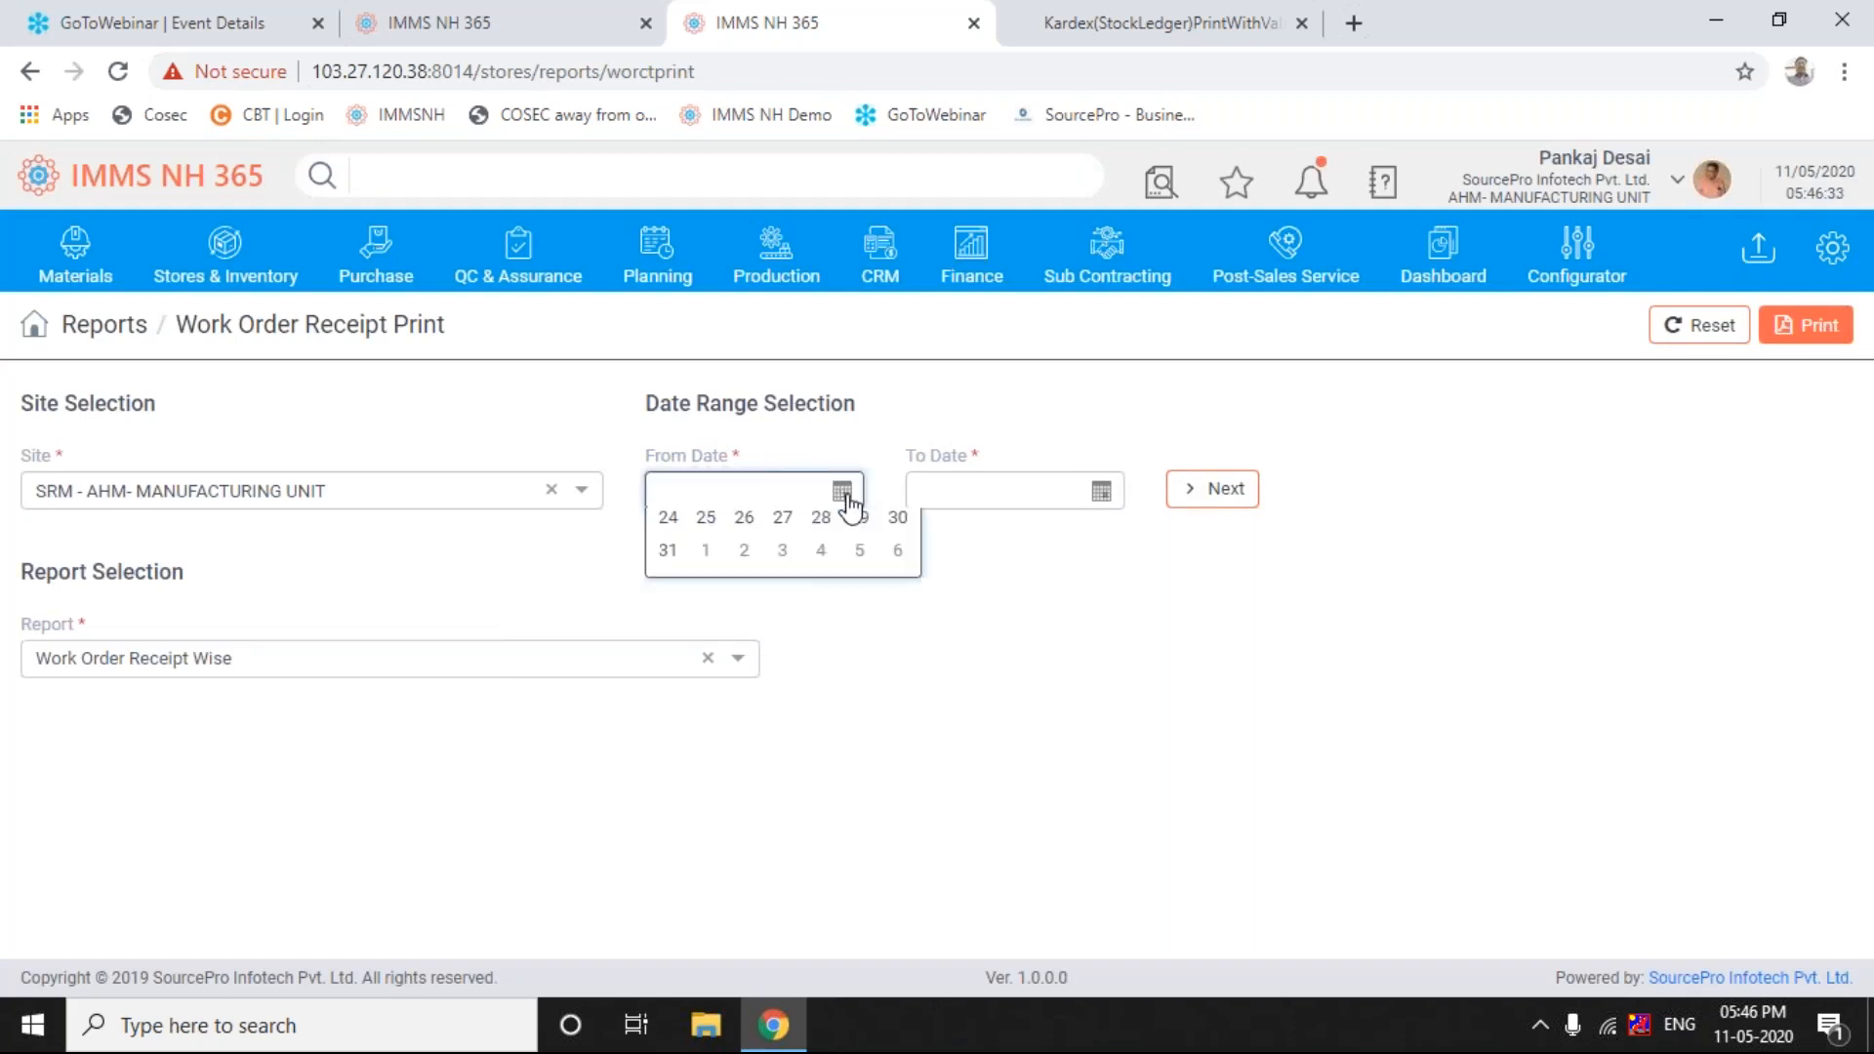
pyautogui.click(666, 530)
pyautogui.click(662, 529)
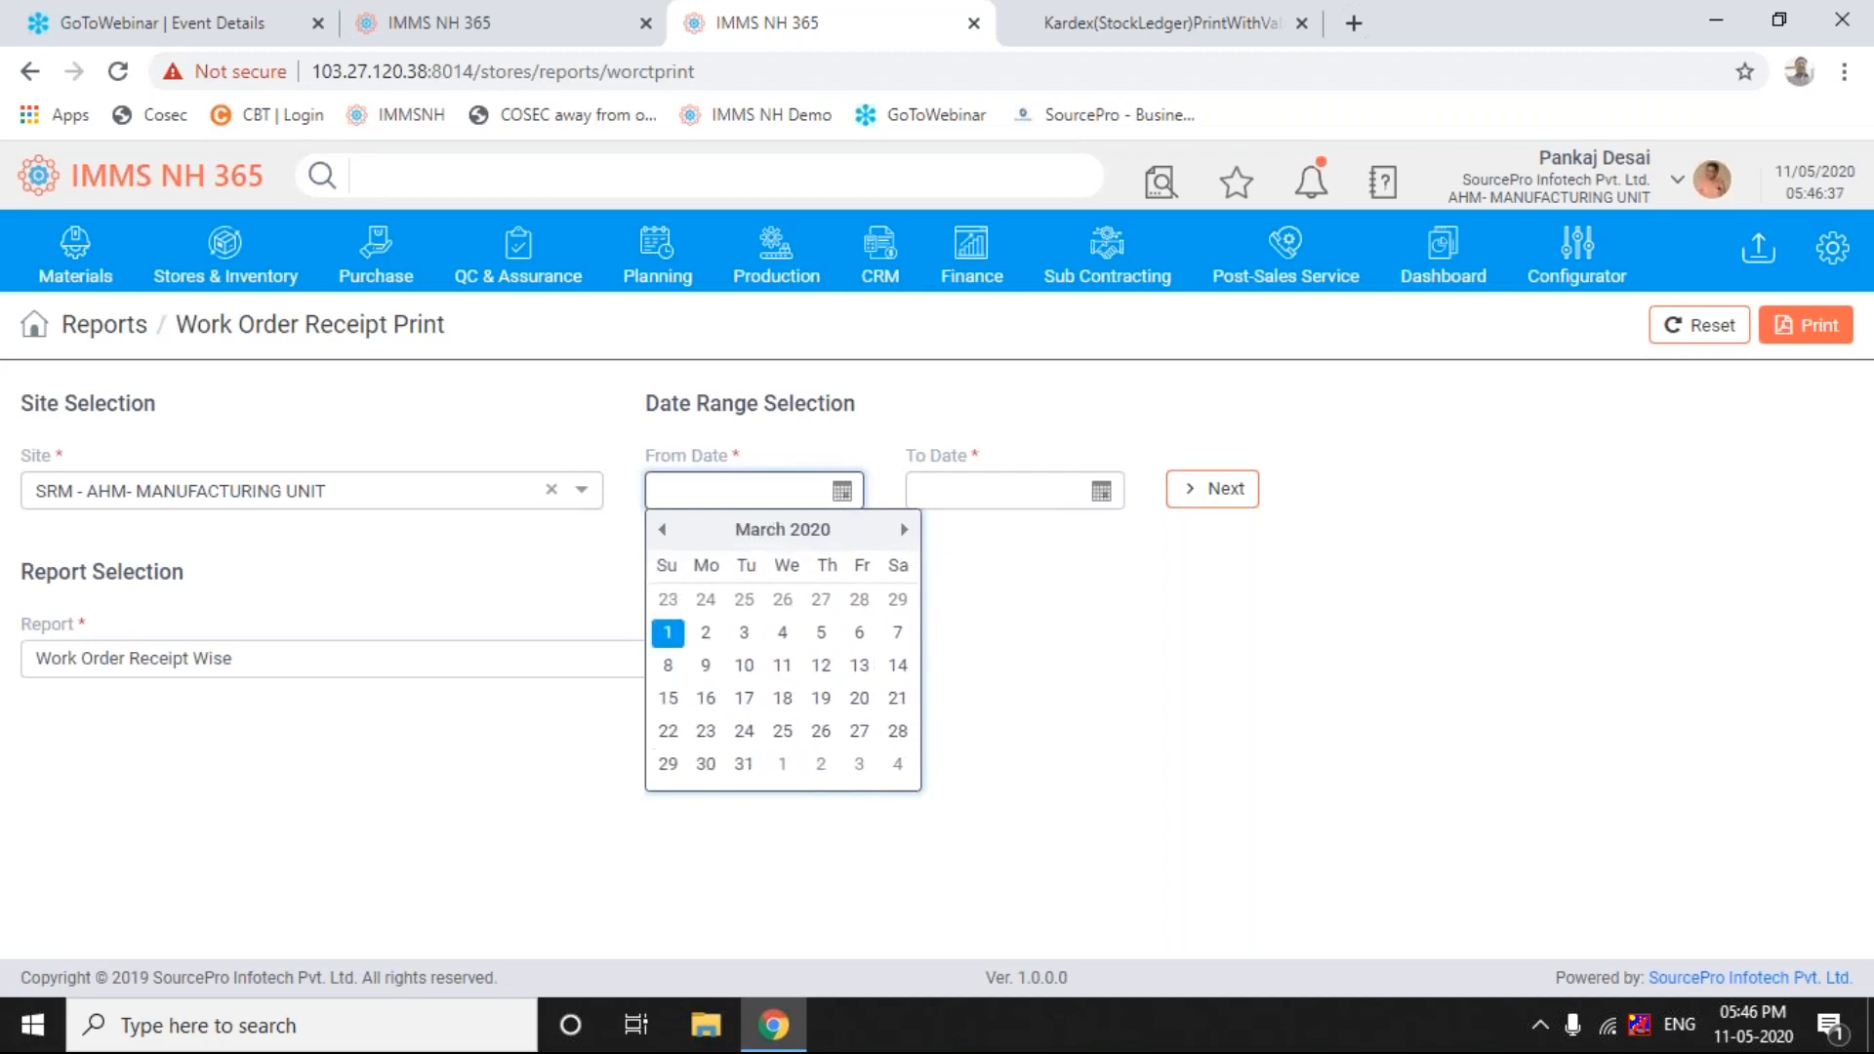
pyautogui.click(743, 763)
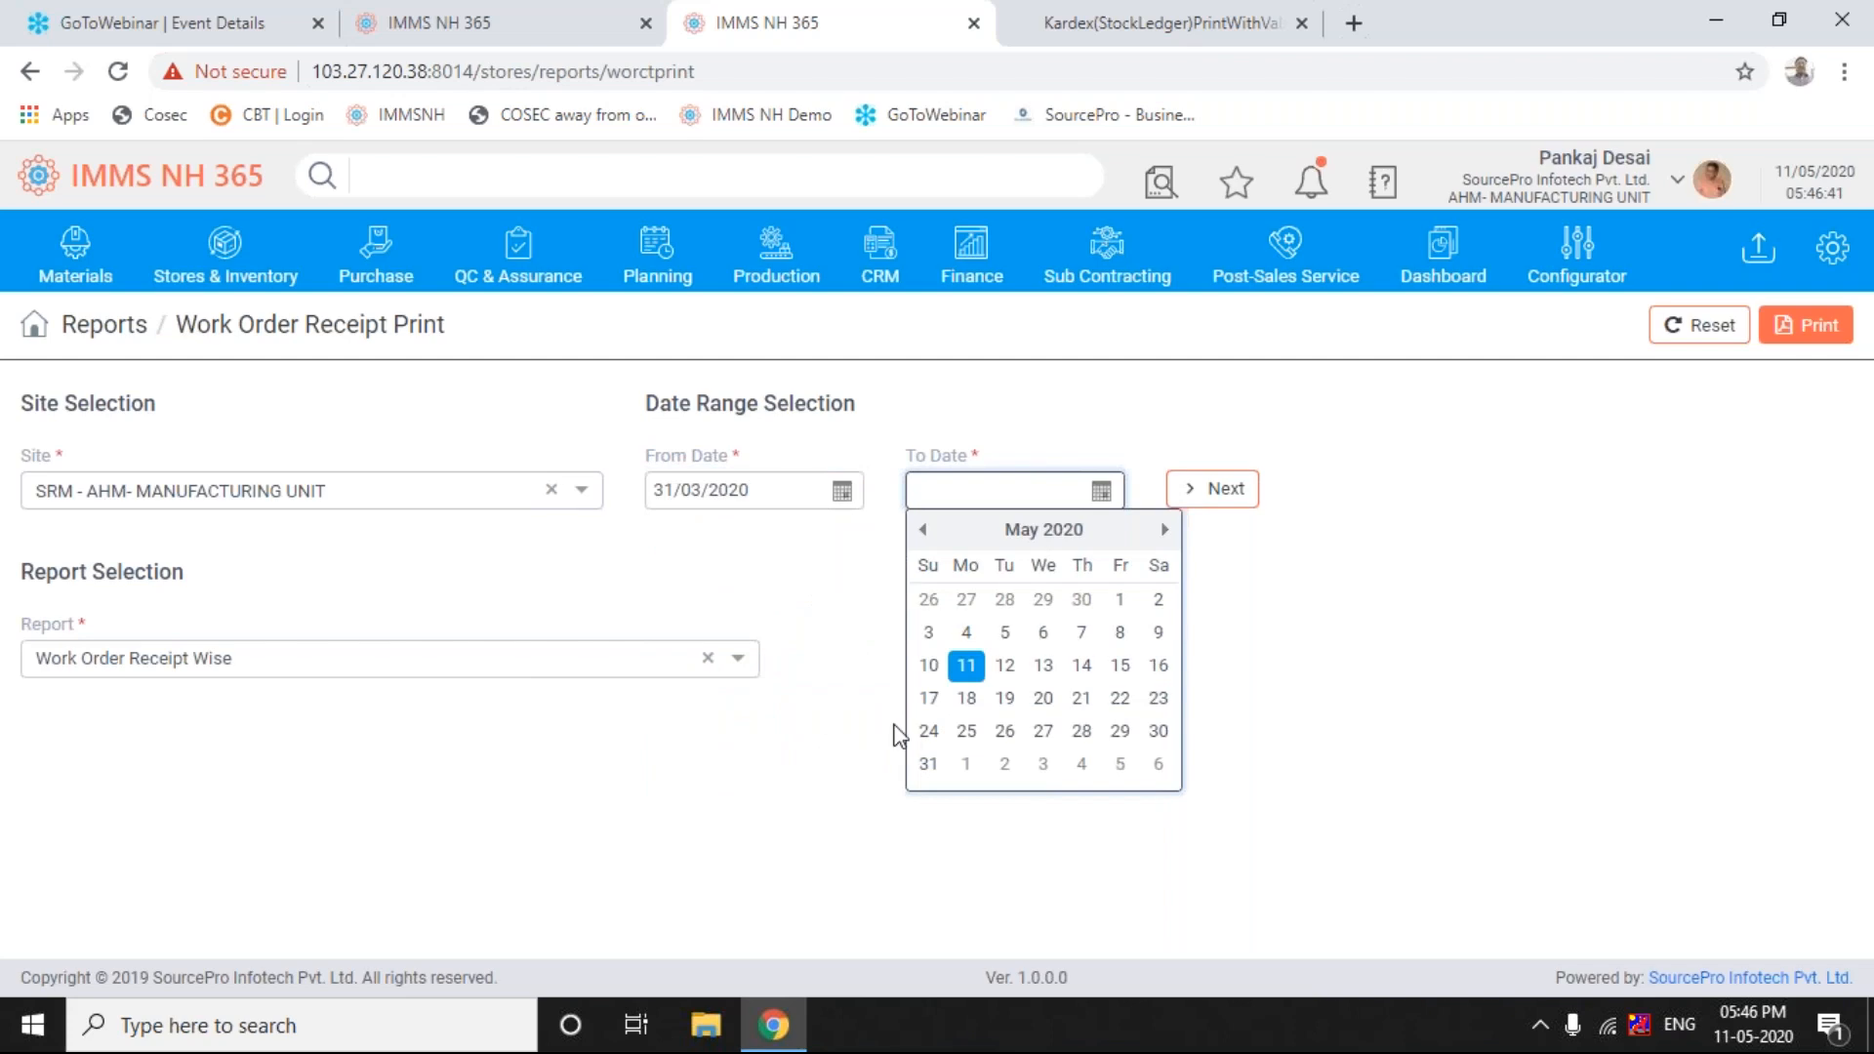
pyautogui.click(966, 665)
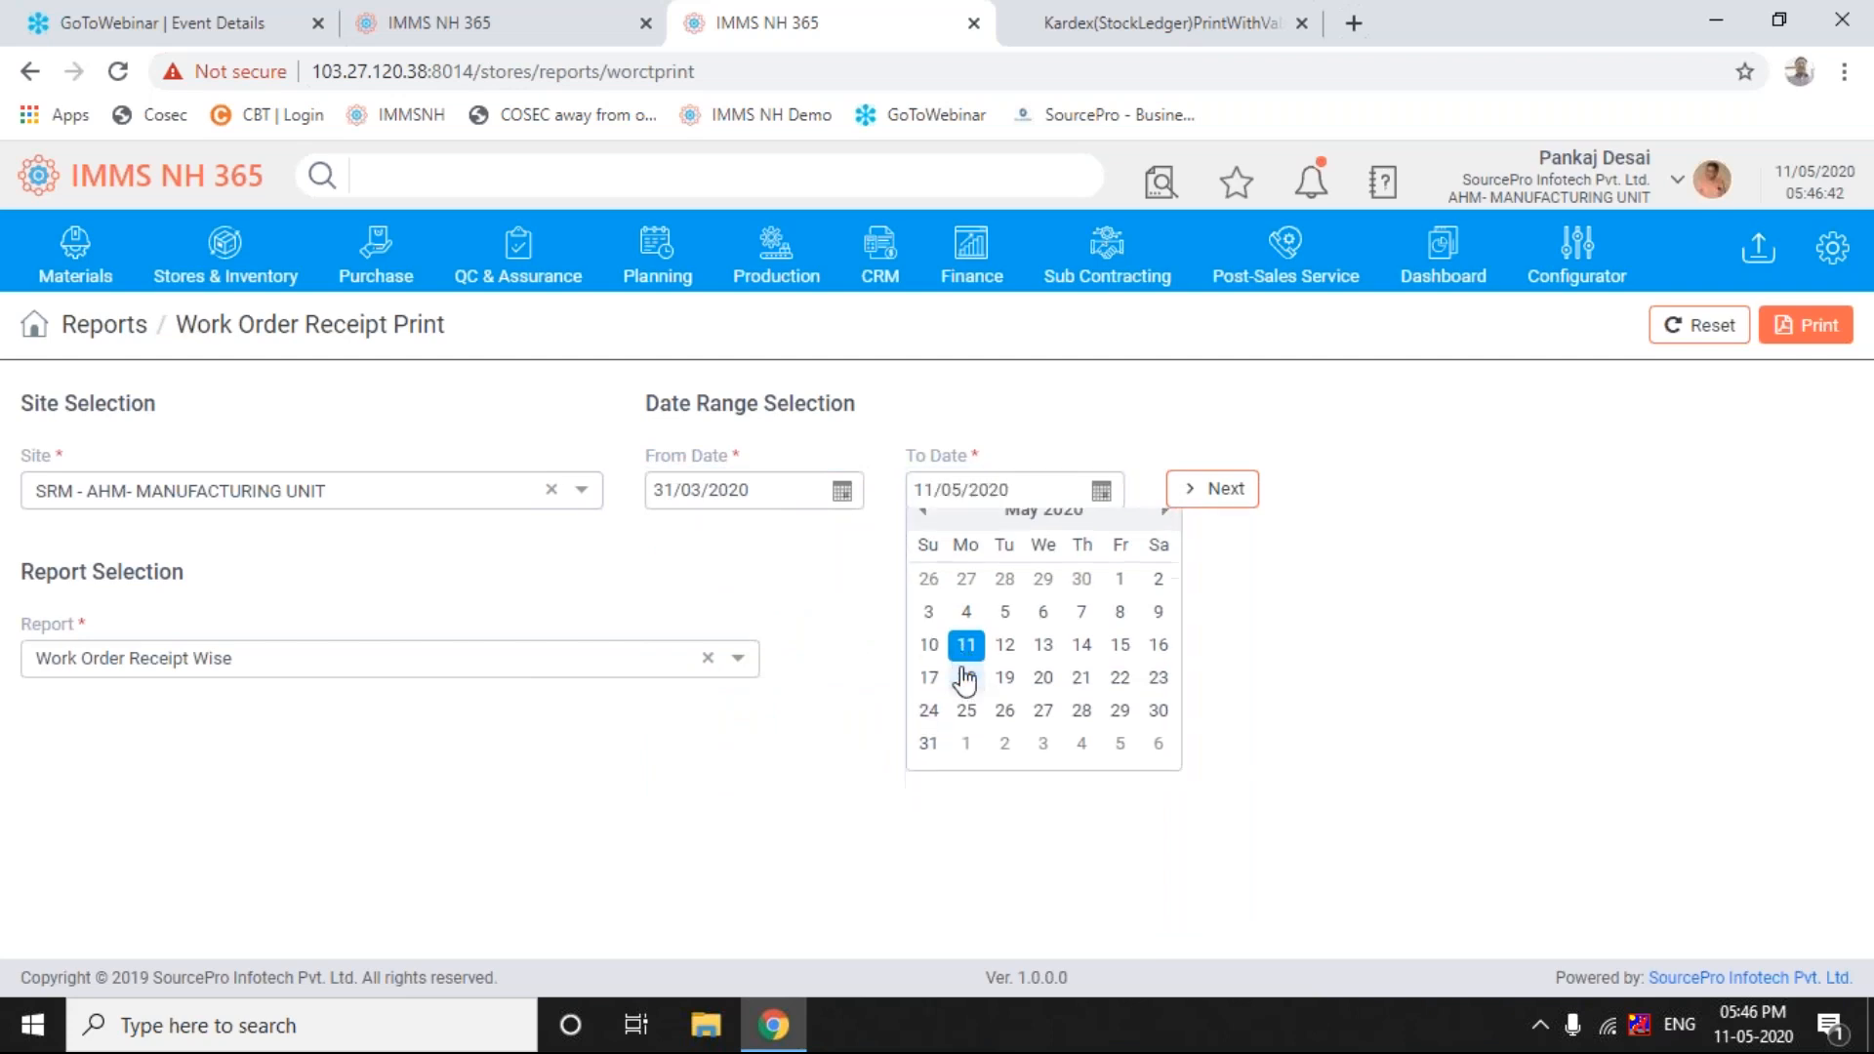
pyautogui.click(1235, 500)
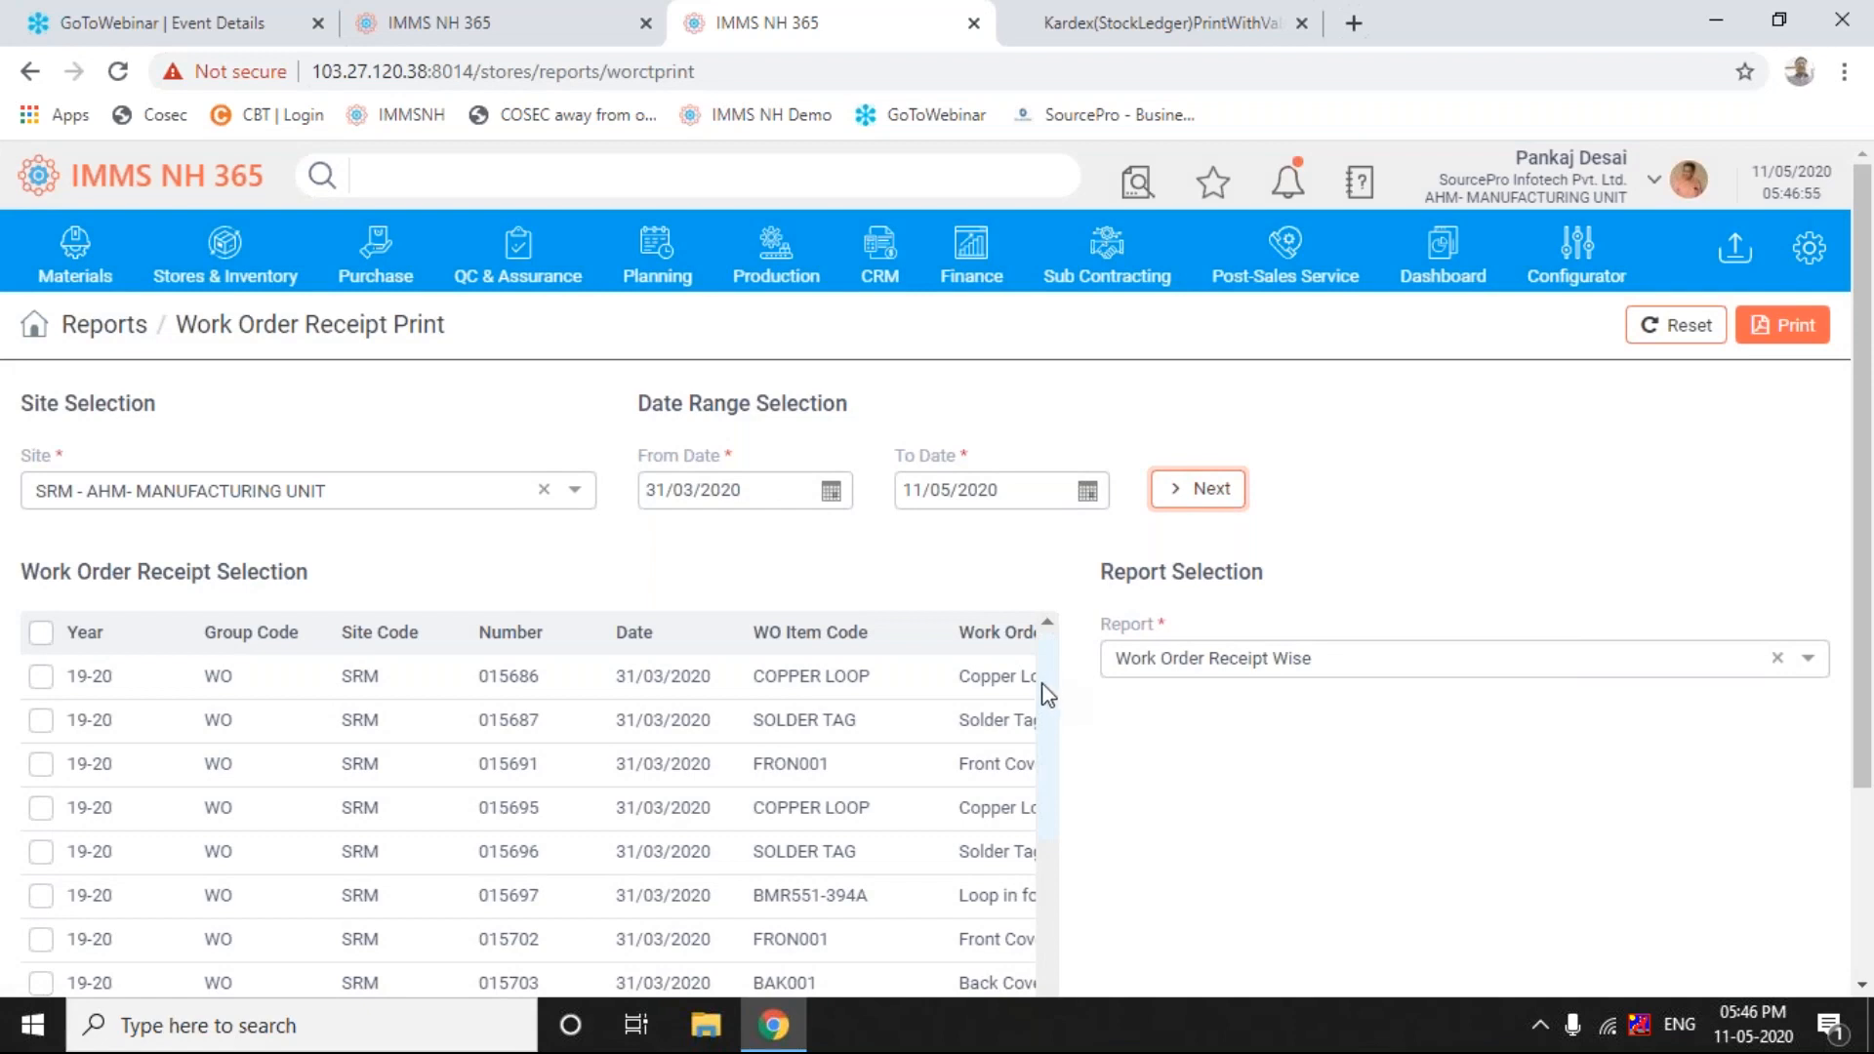
# - Select the last listed FRON001, BAK001 and CMP002 receipts and print them with the Work Order Receipt Wise report
pyautogui.scroll(-1, 1046, 718)
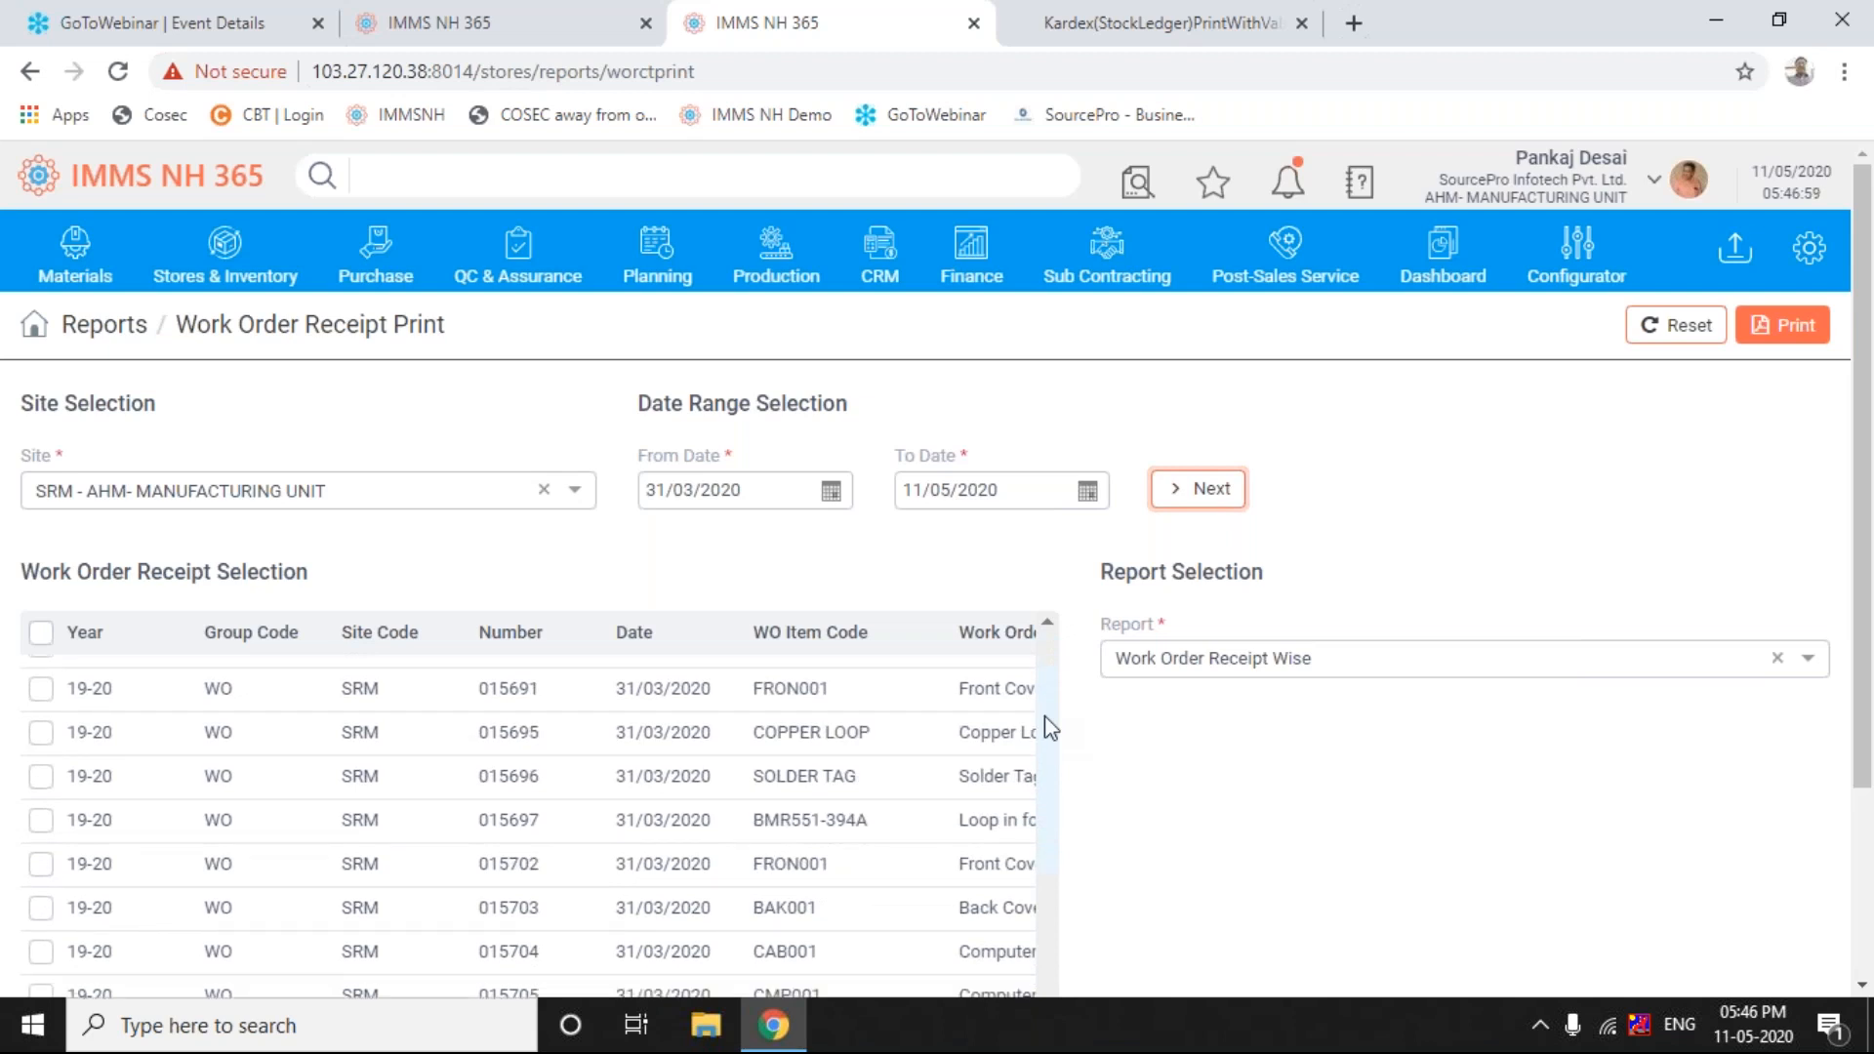
pyautogui.scroll(-8, 1046, 839)
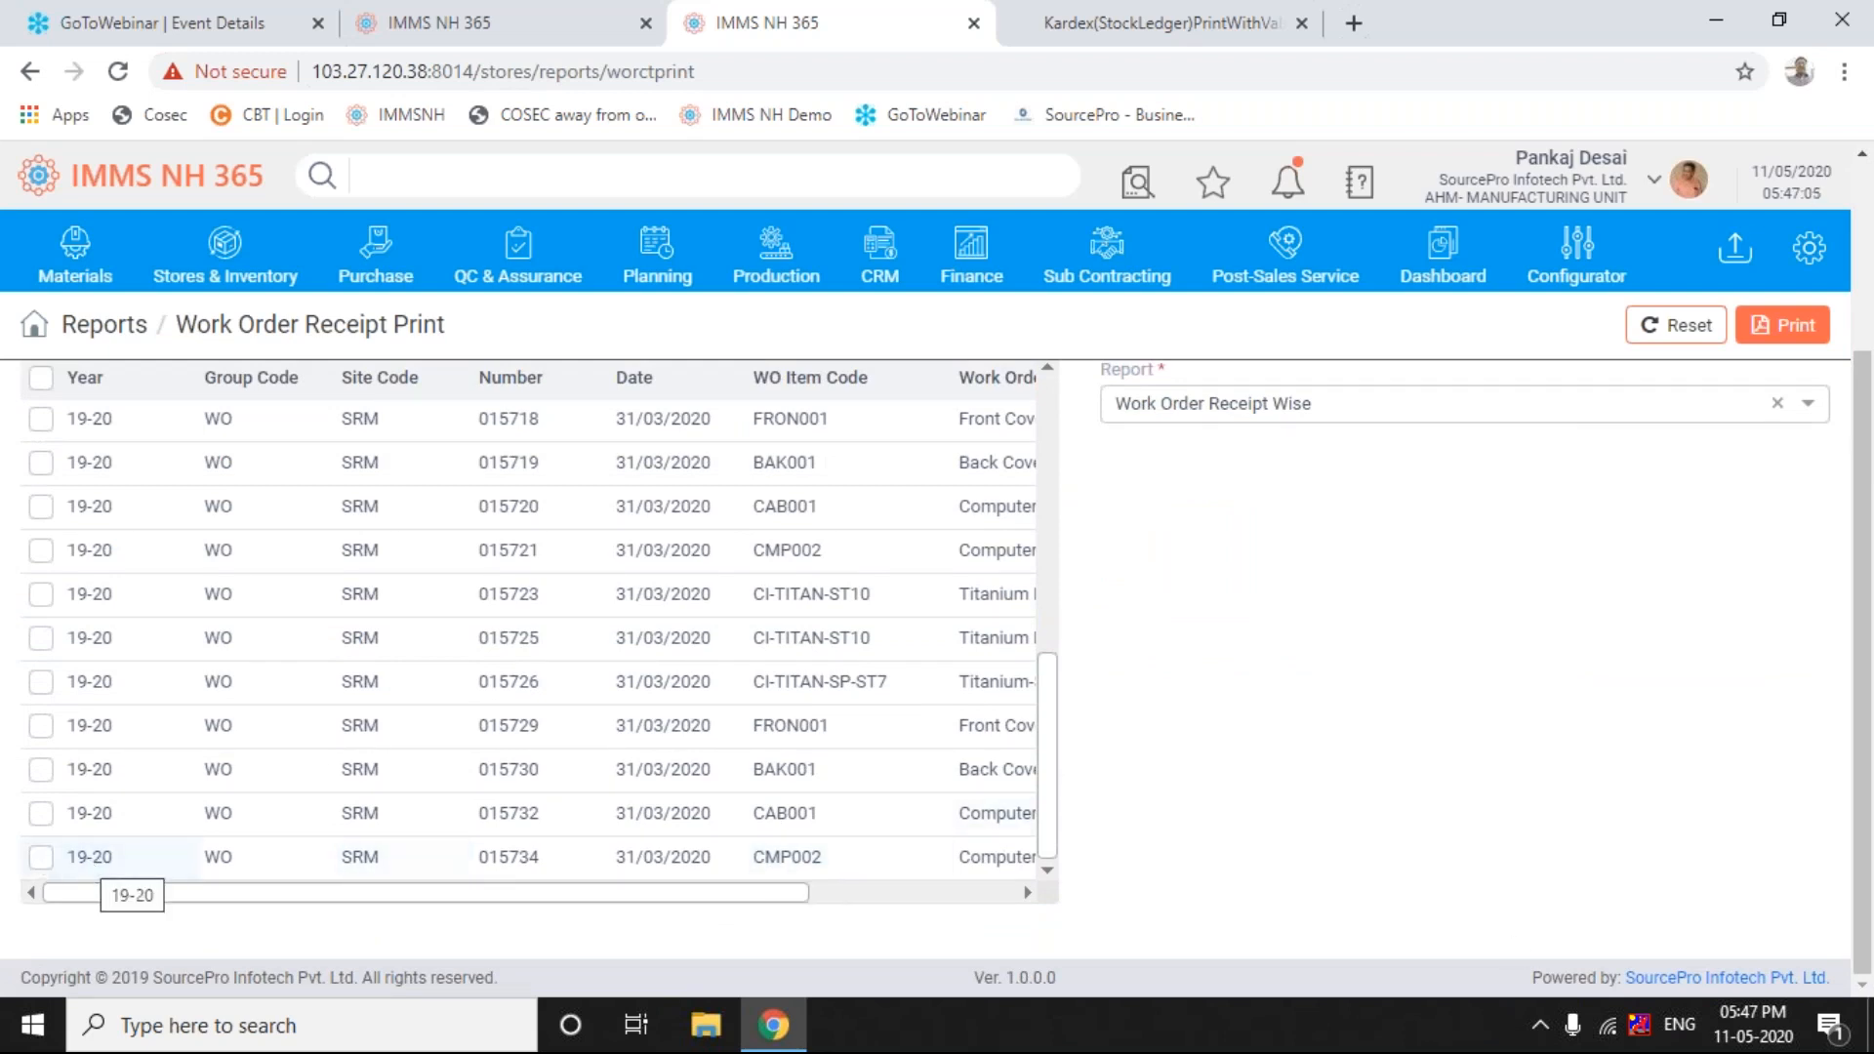
pyautogui.click(40, 726)
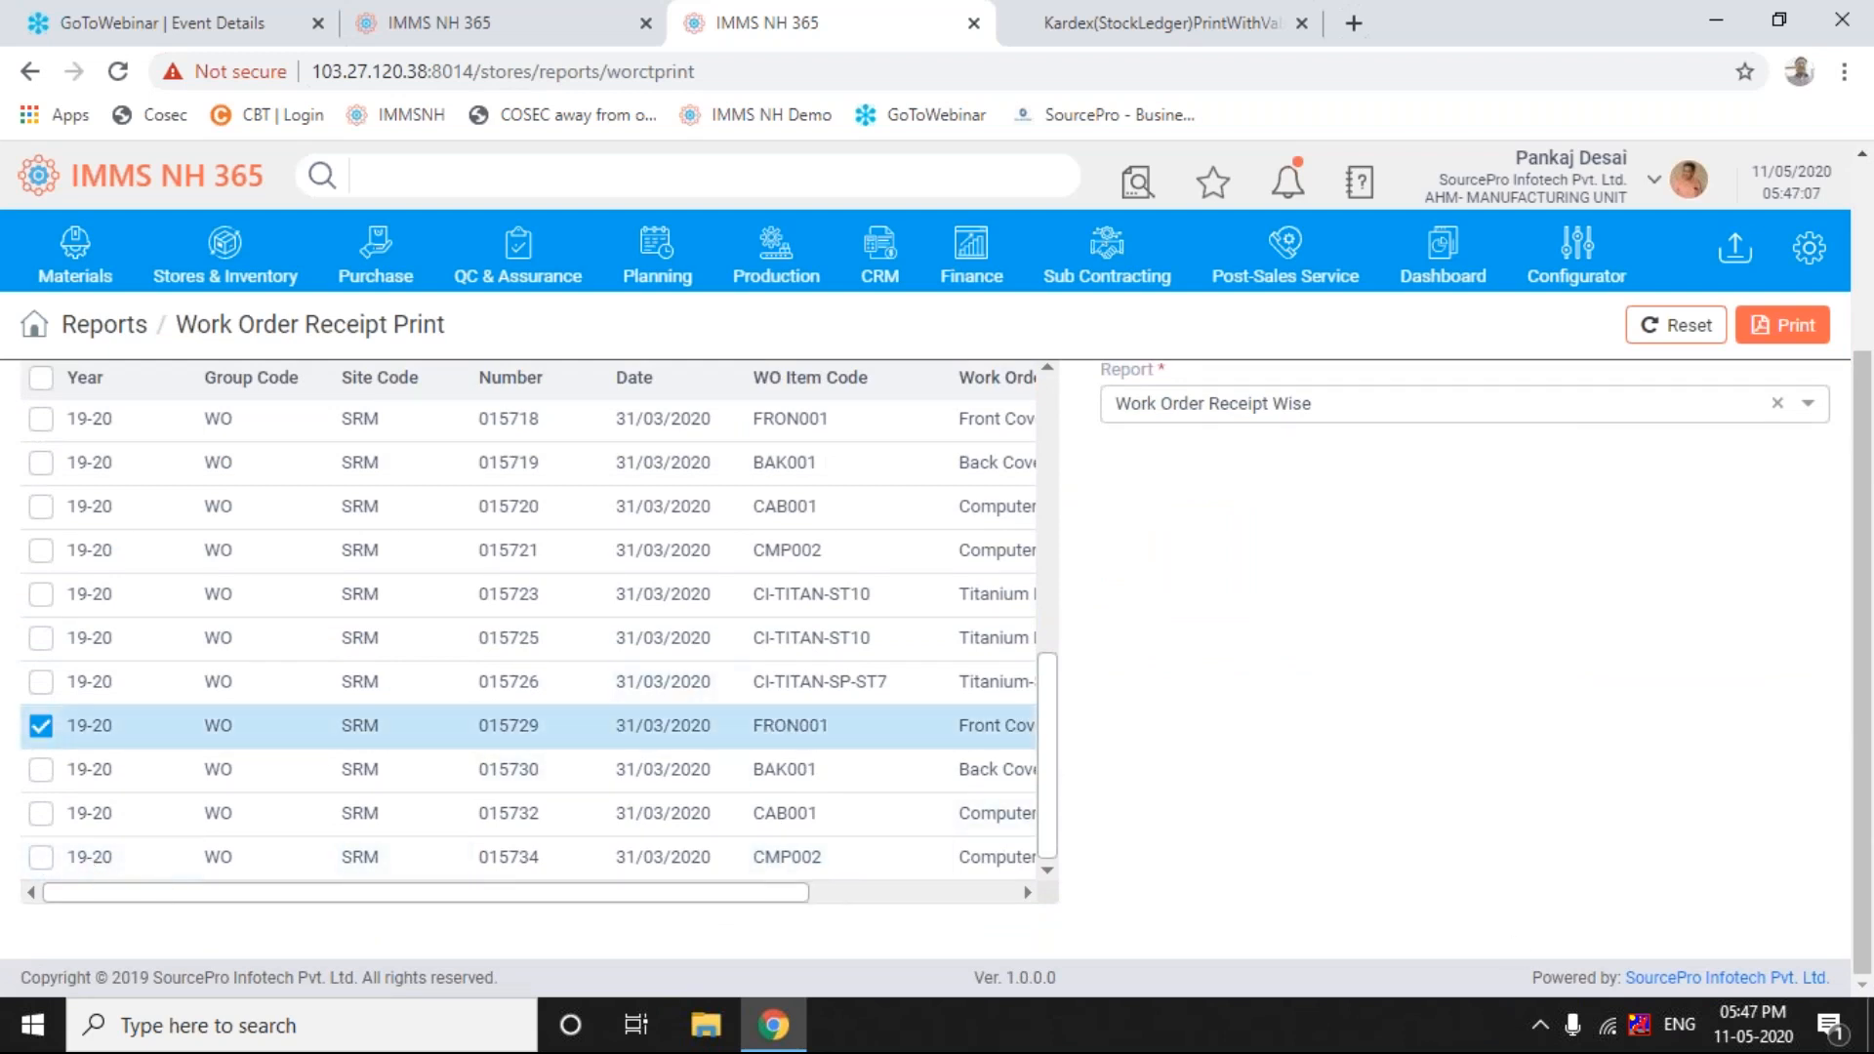
pyautogui.click(39, 772)
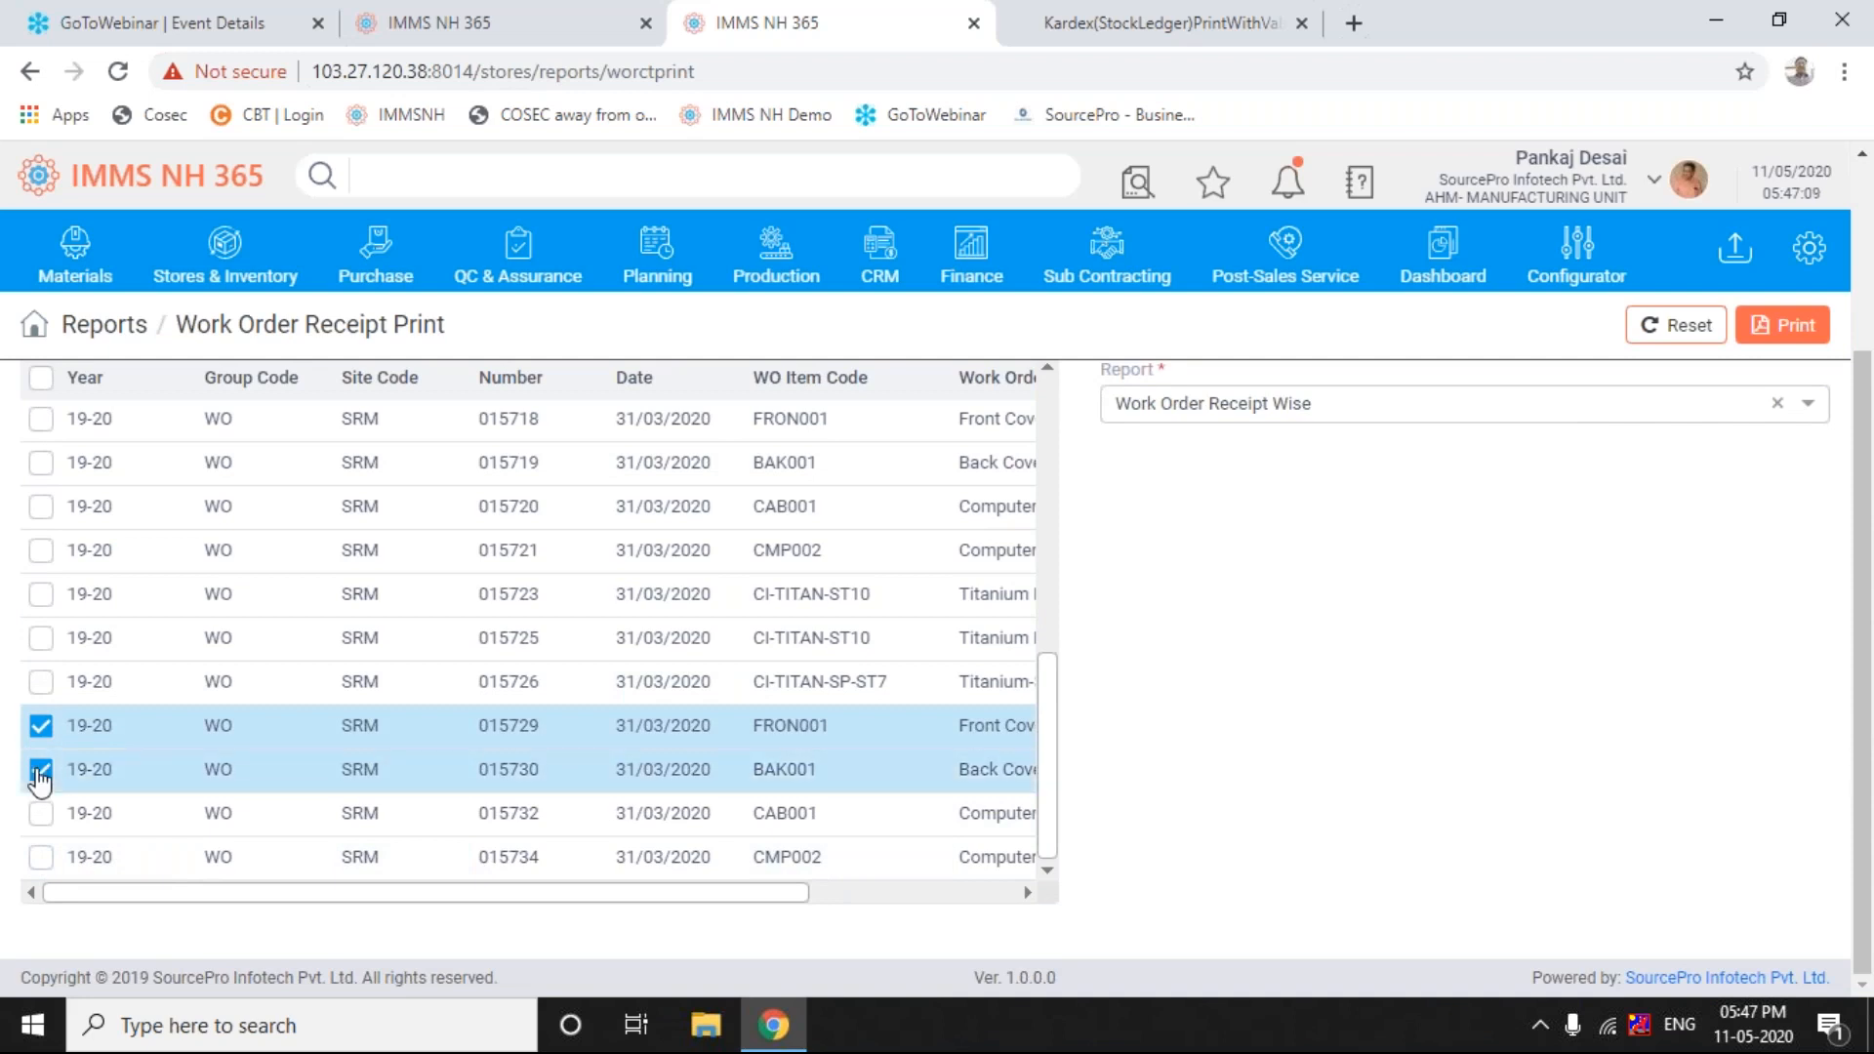
pyautogui.click(41, 861)
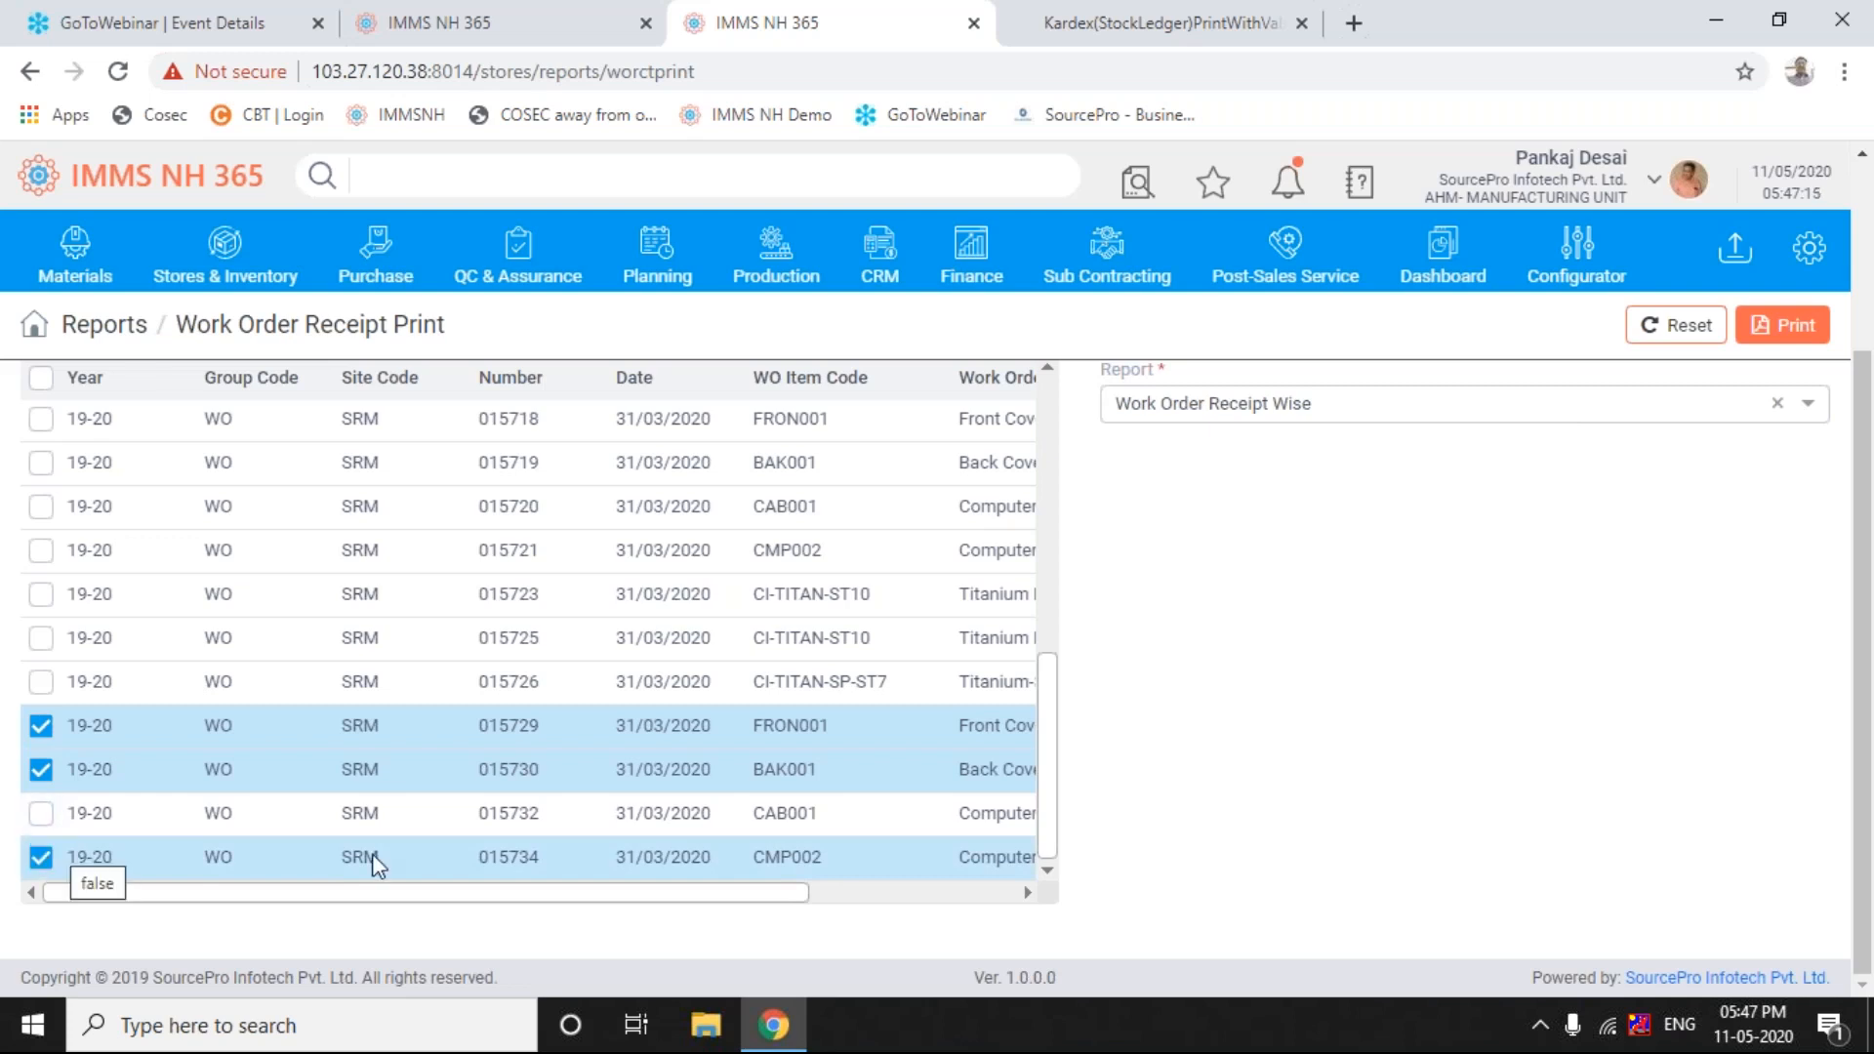
pyautogui.click(1762, 328)
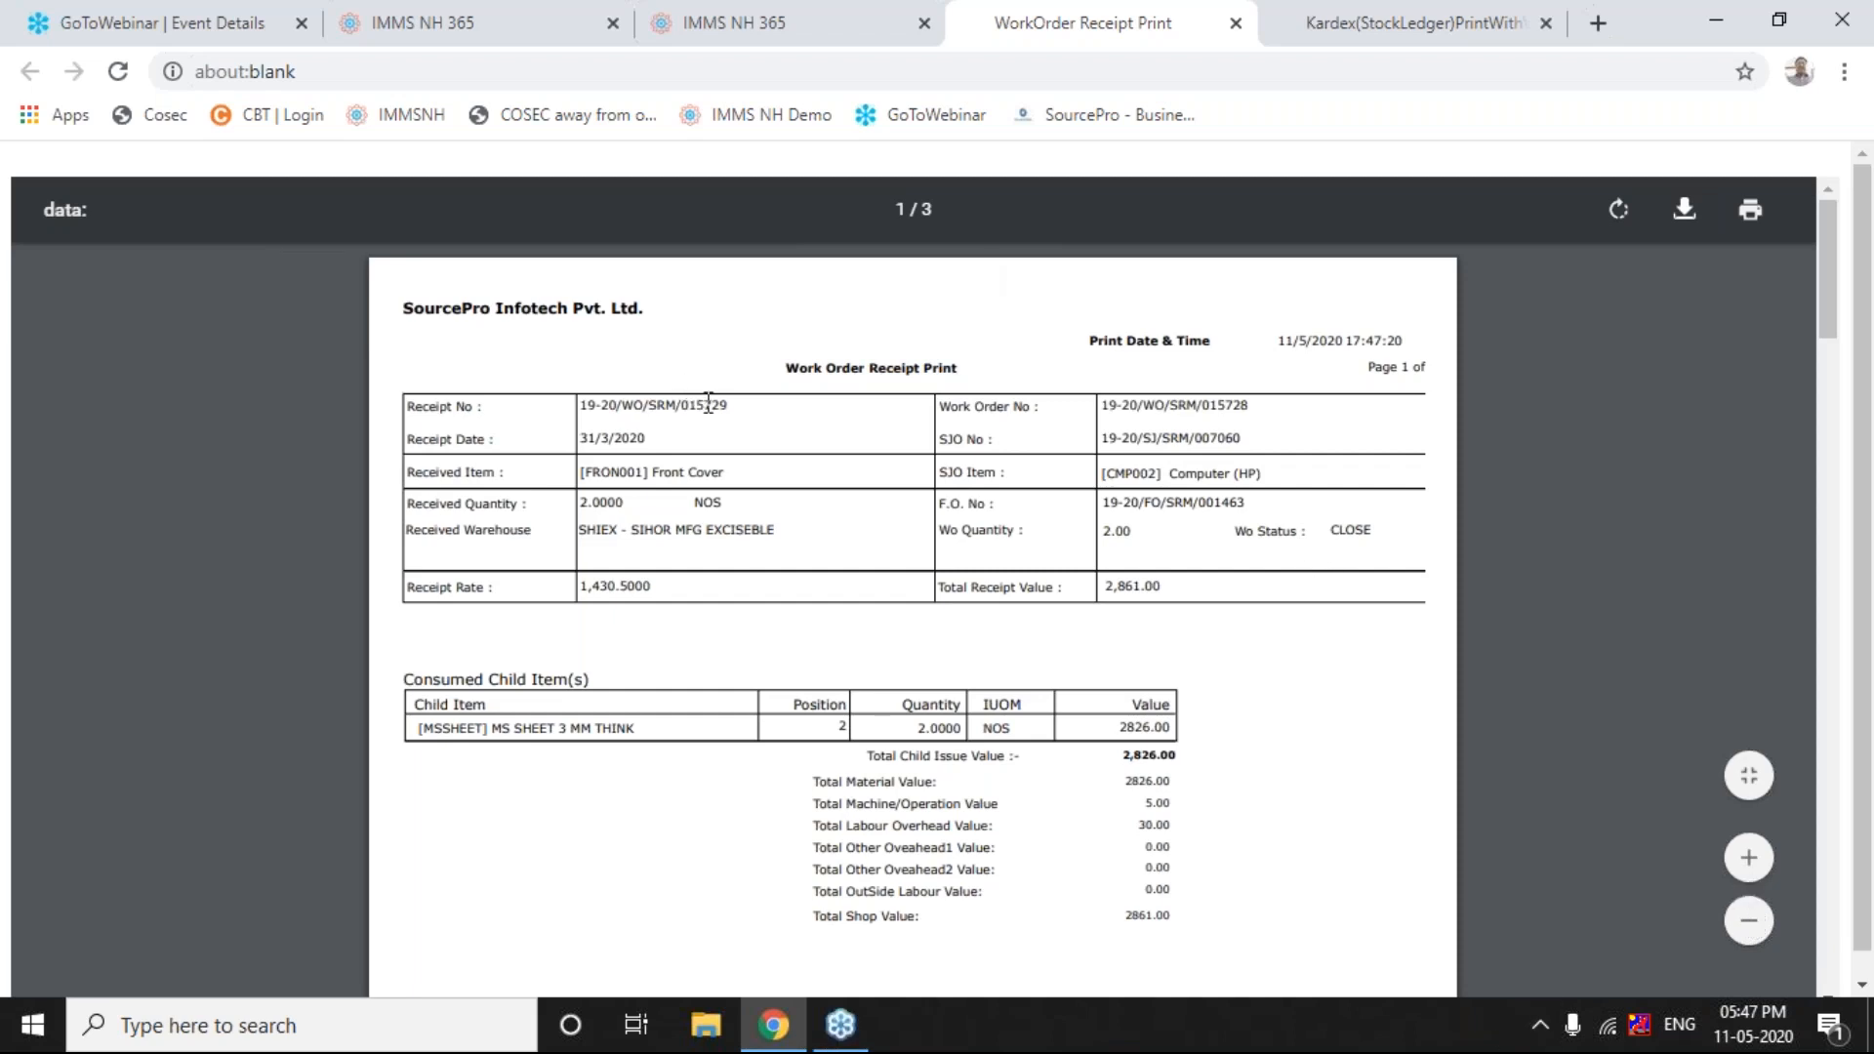
# - Examine the total receipt value and received item on the printed Front Cover work order receipt
pyautogui.click(1748, 861)
pyautogui.click(1748, 861)
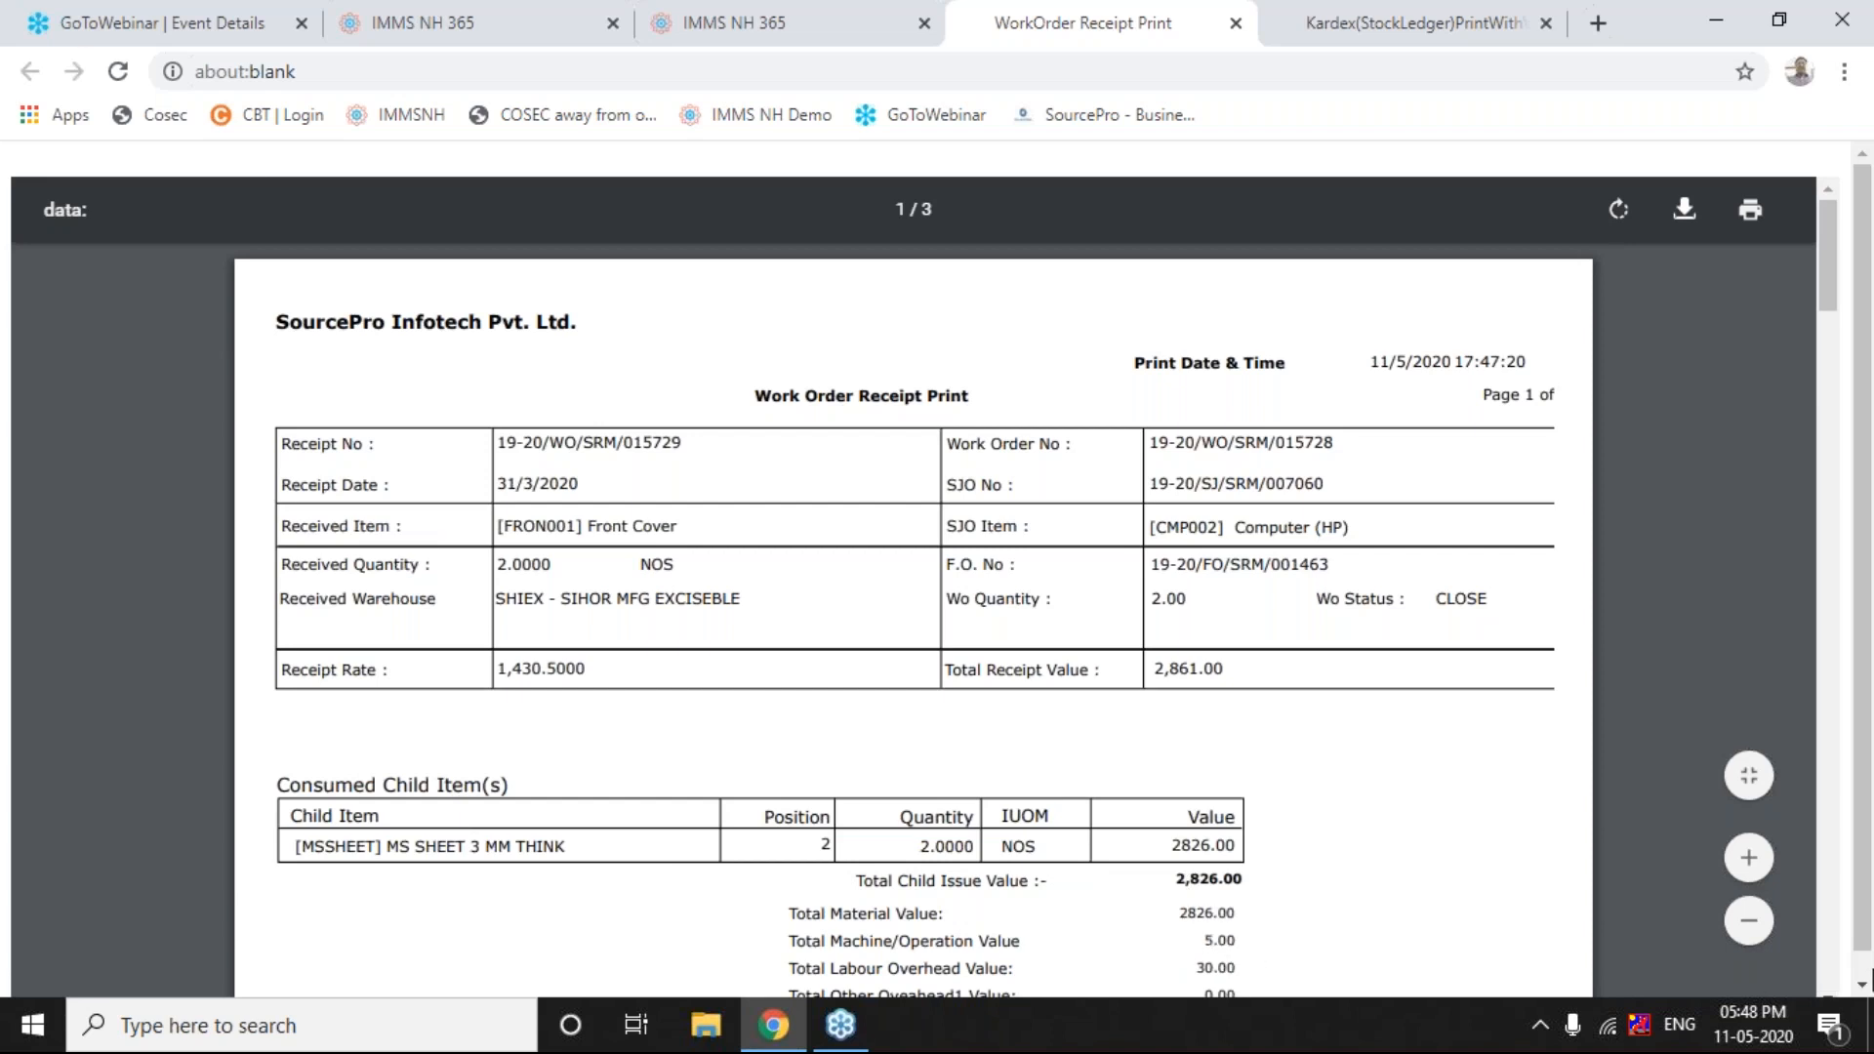
pyautogui.scroll(-1, 1859, 976)
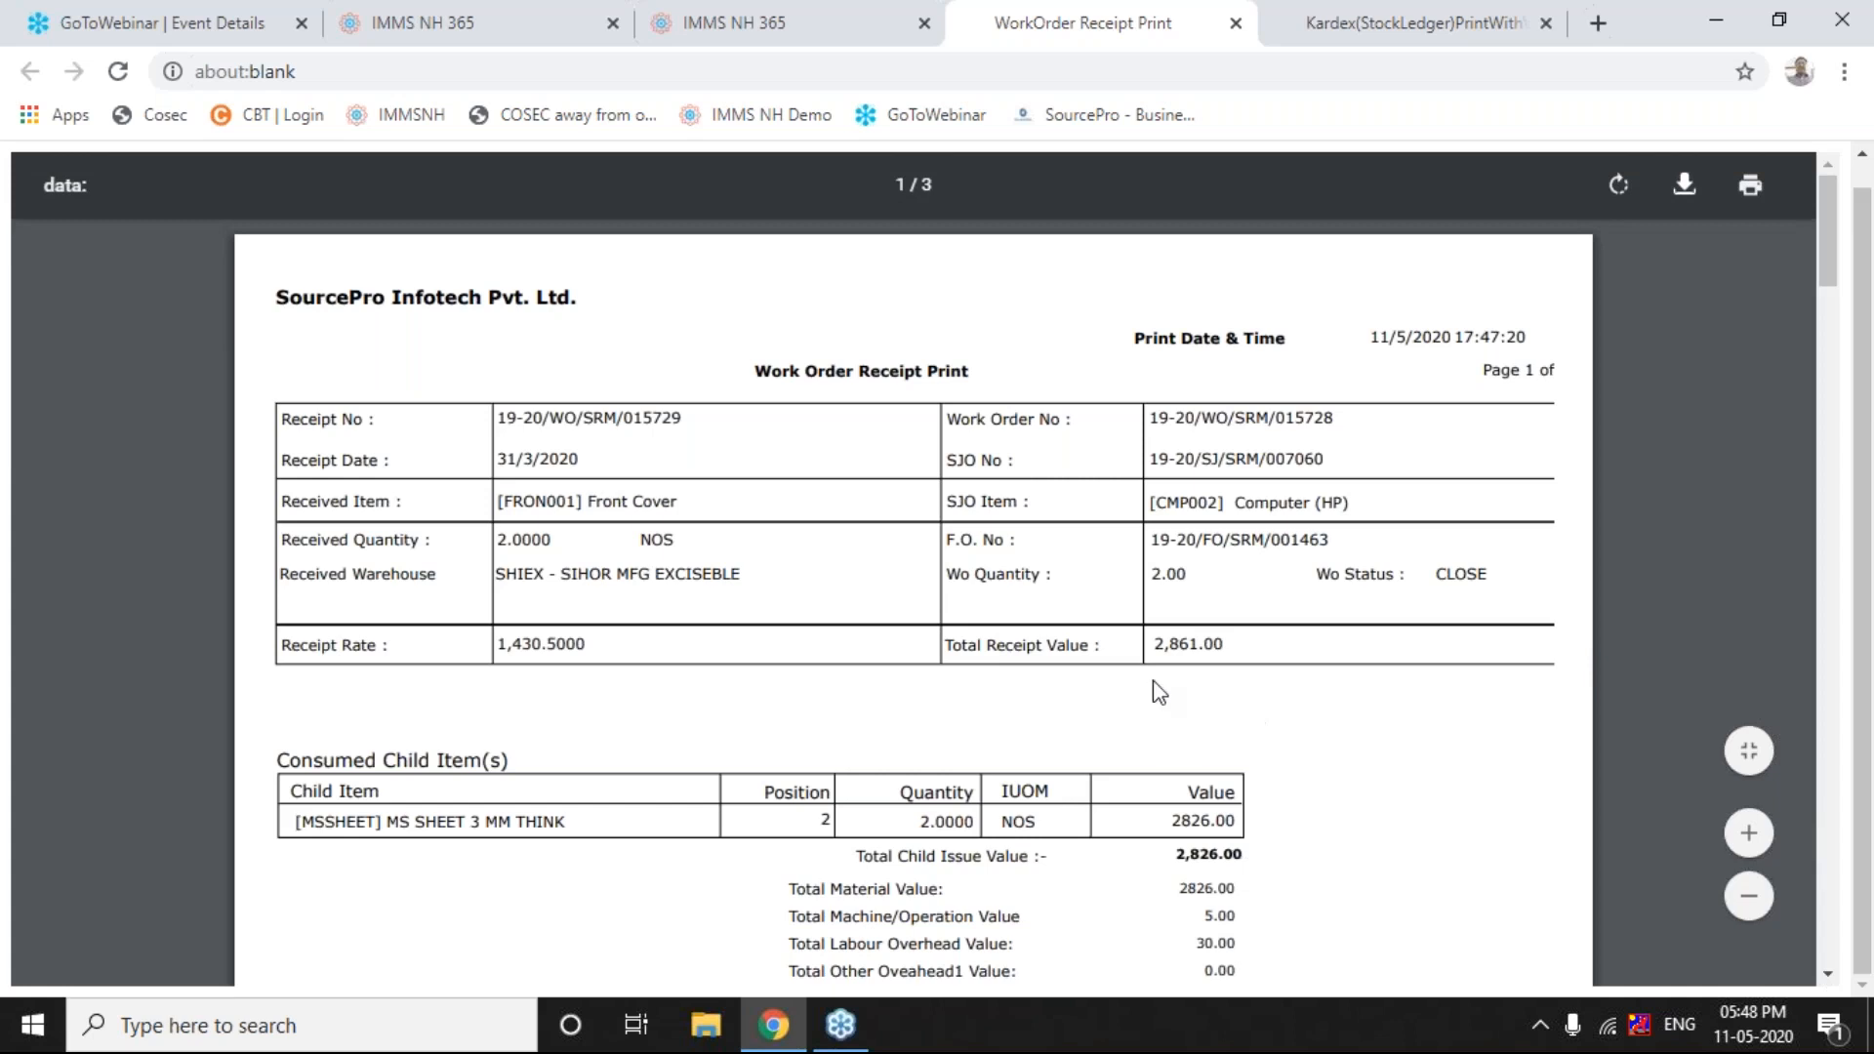
pyautogui.moveTo(1231, 644); pyautogui.dragTo(1159, 640)
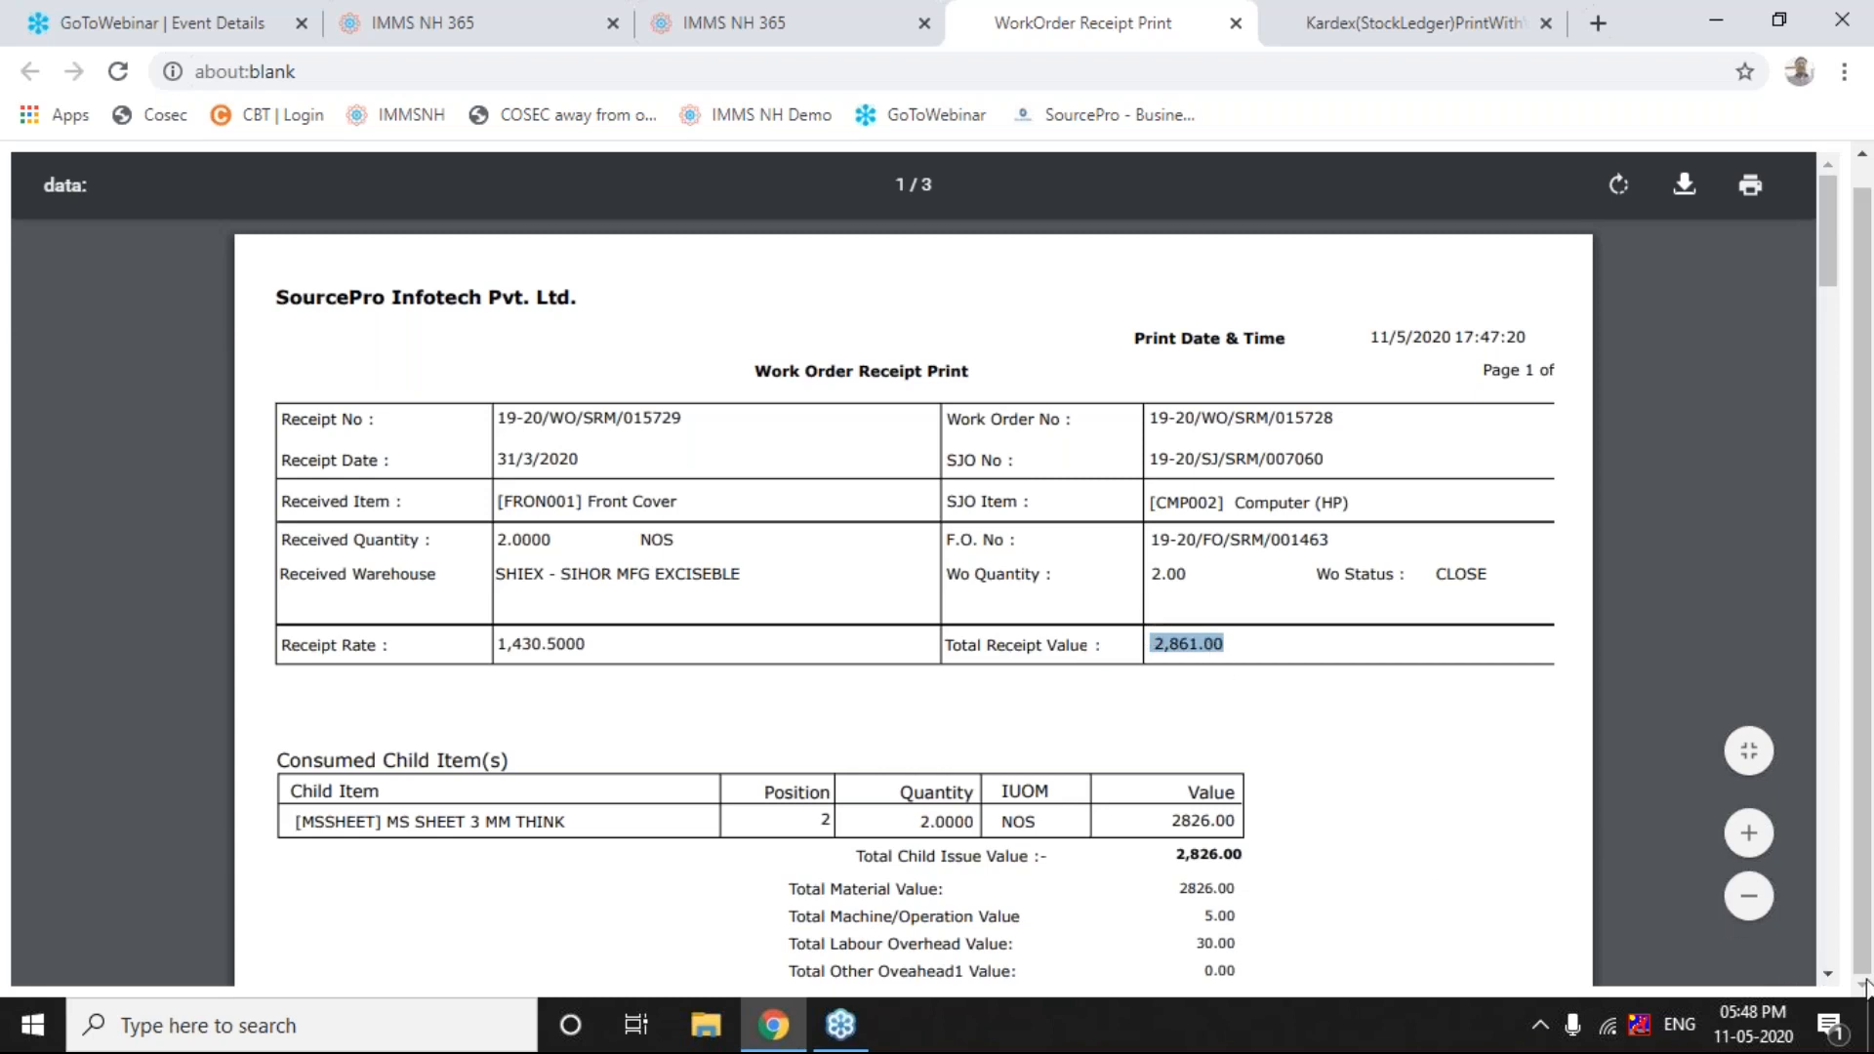
pyautogui.moveTo(558, 501); pyautogui.dragTo(703, 501)
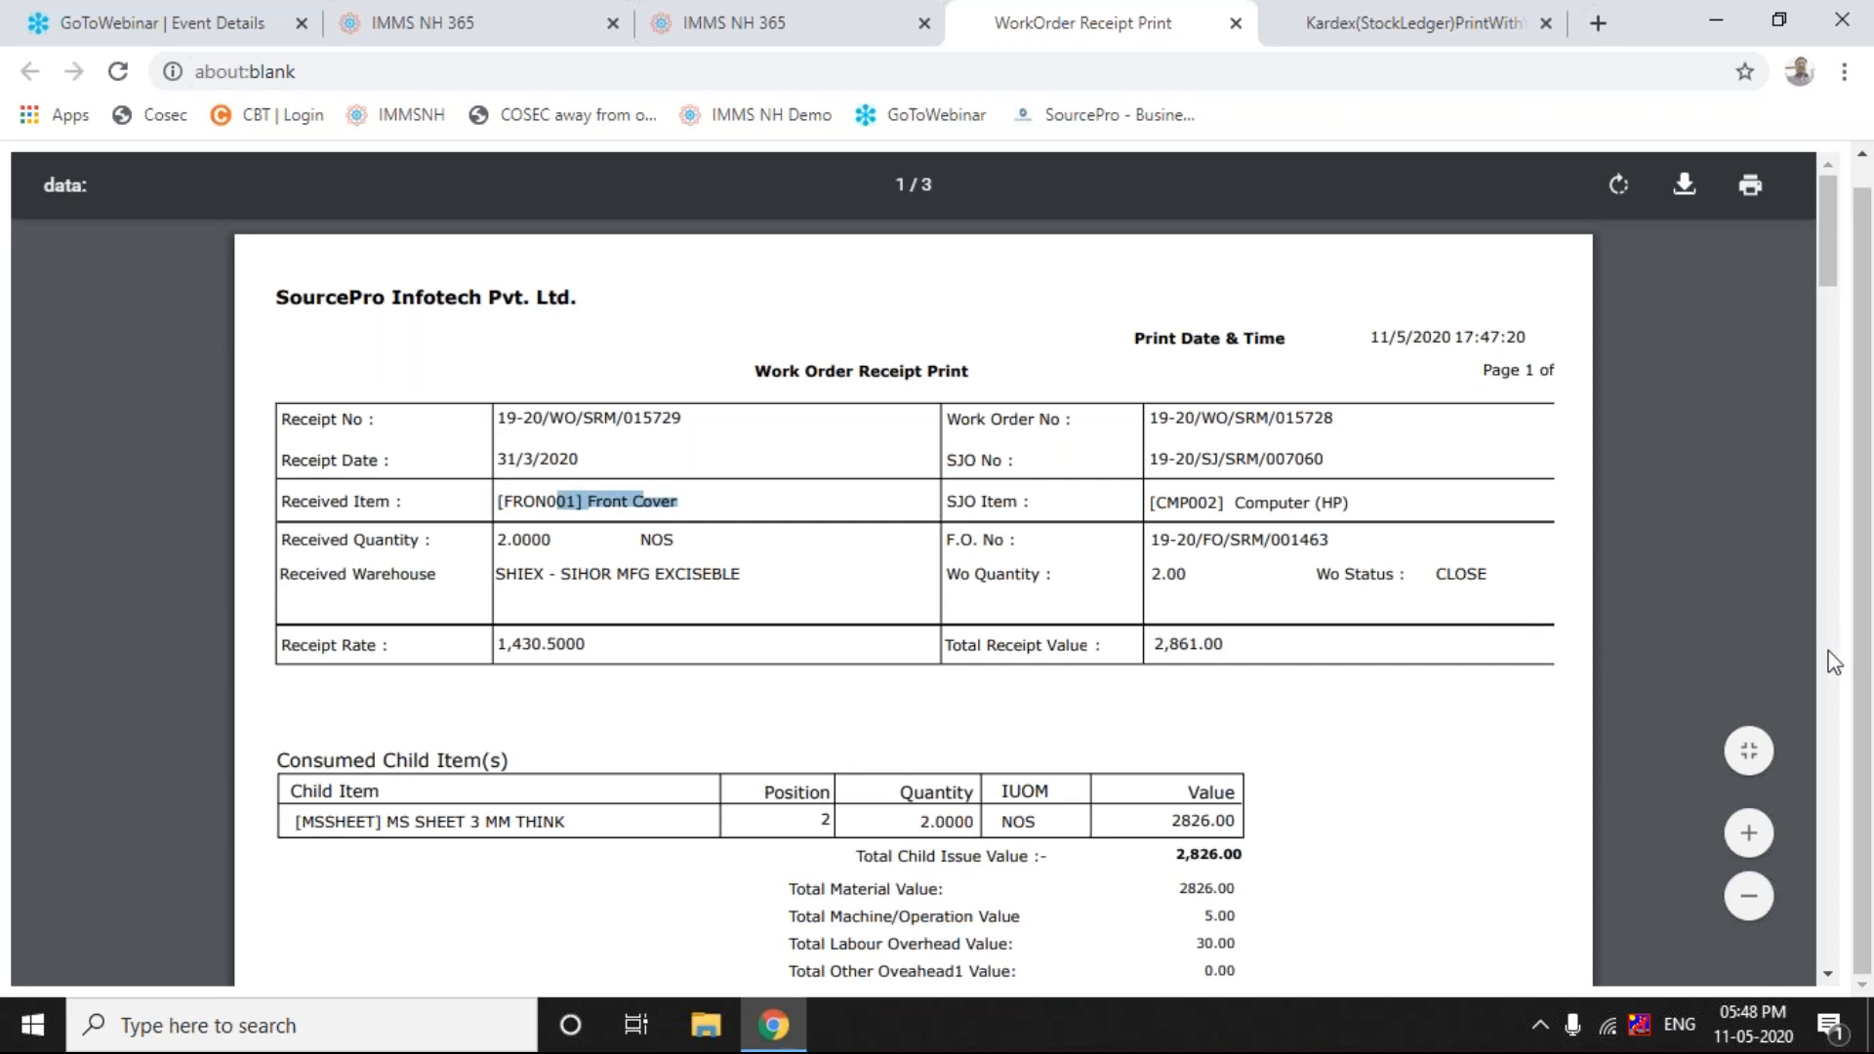
# - Examine the receipt value and consumed child item costing on the printed Back Cover work order receipt
pyautogui.scroll(-7, 1834, 663)
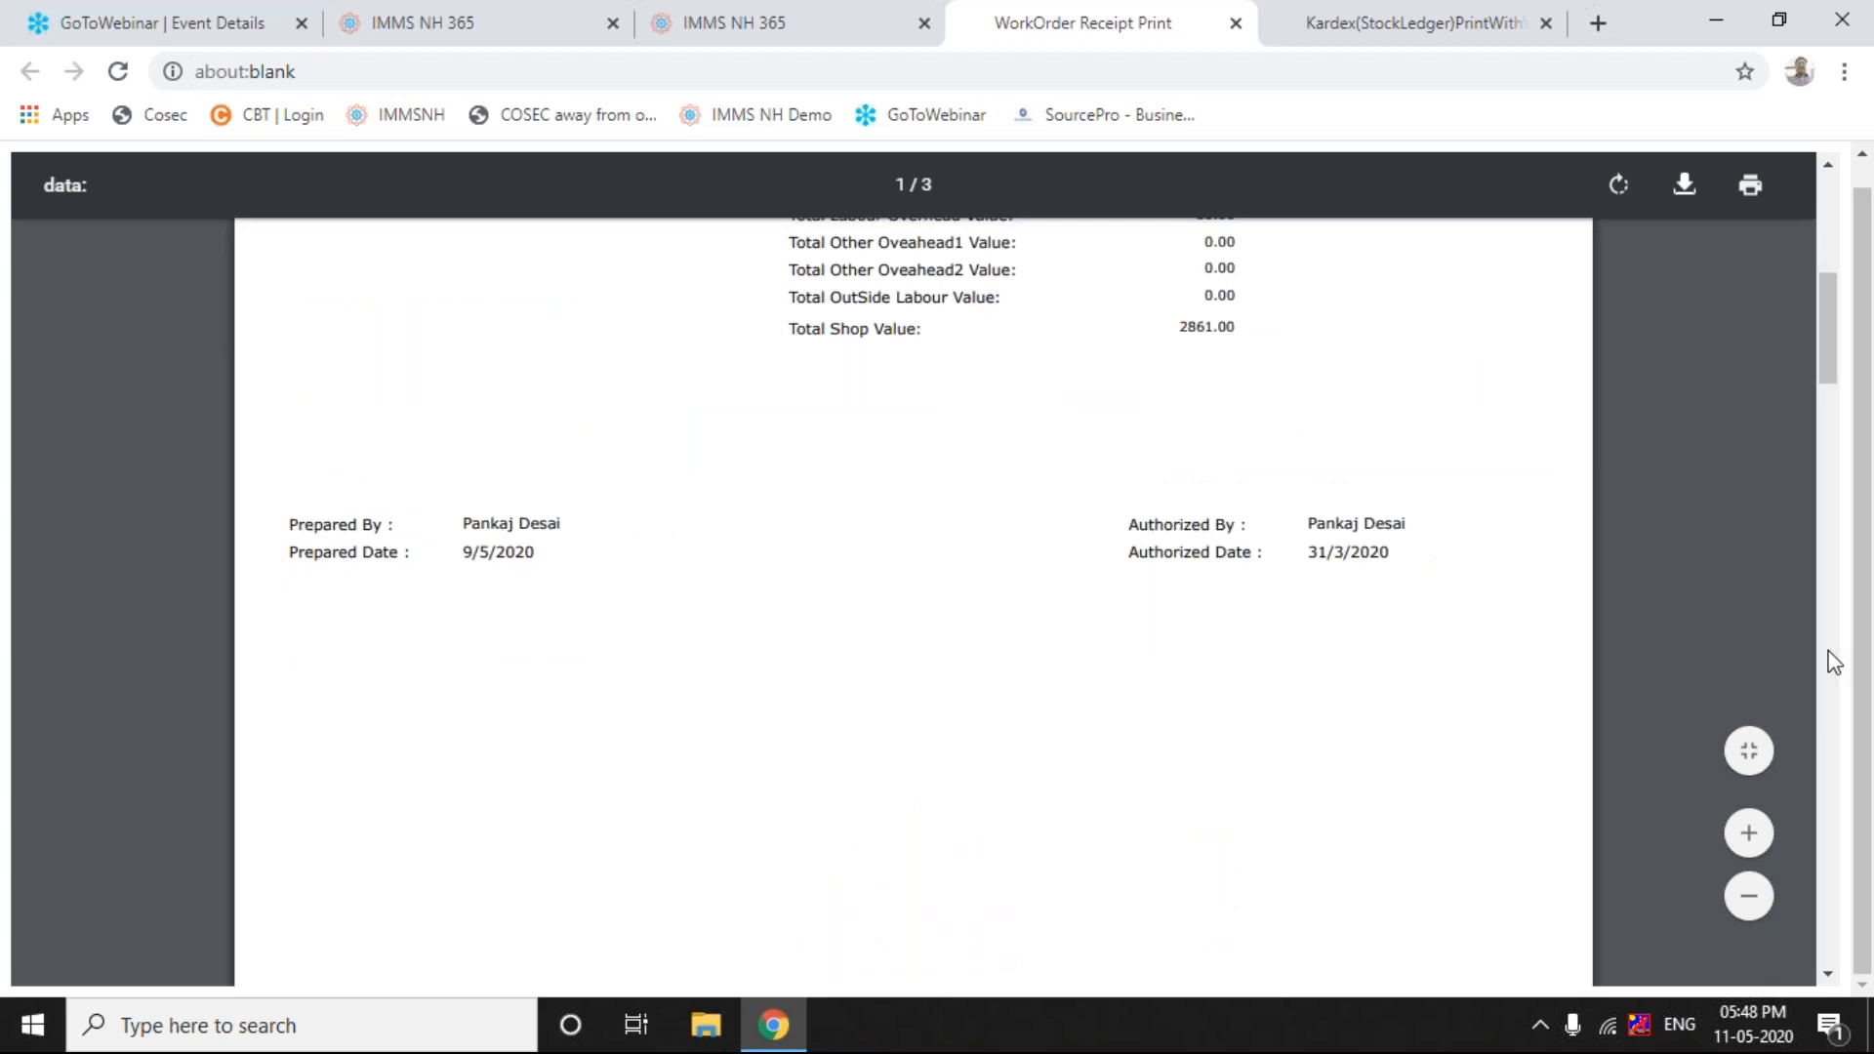
pyautogui.scroll(-4, 1834, 662)
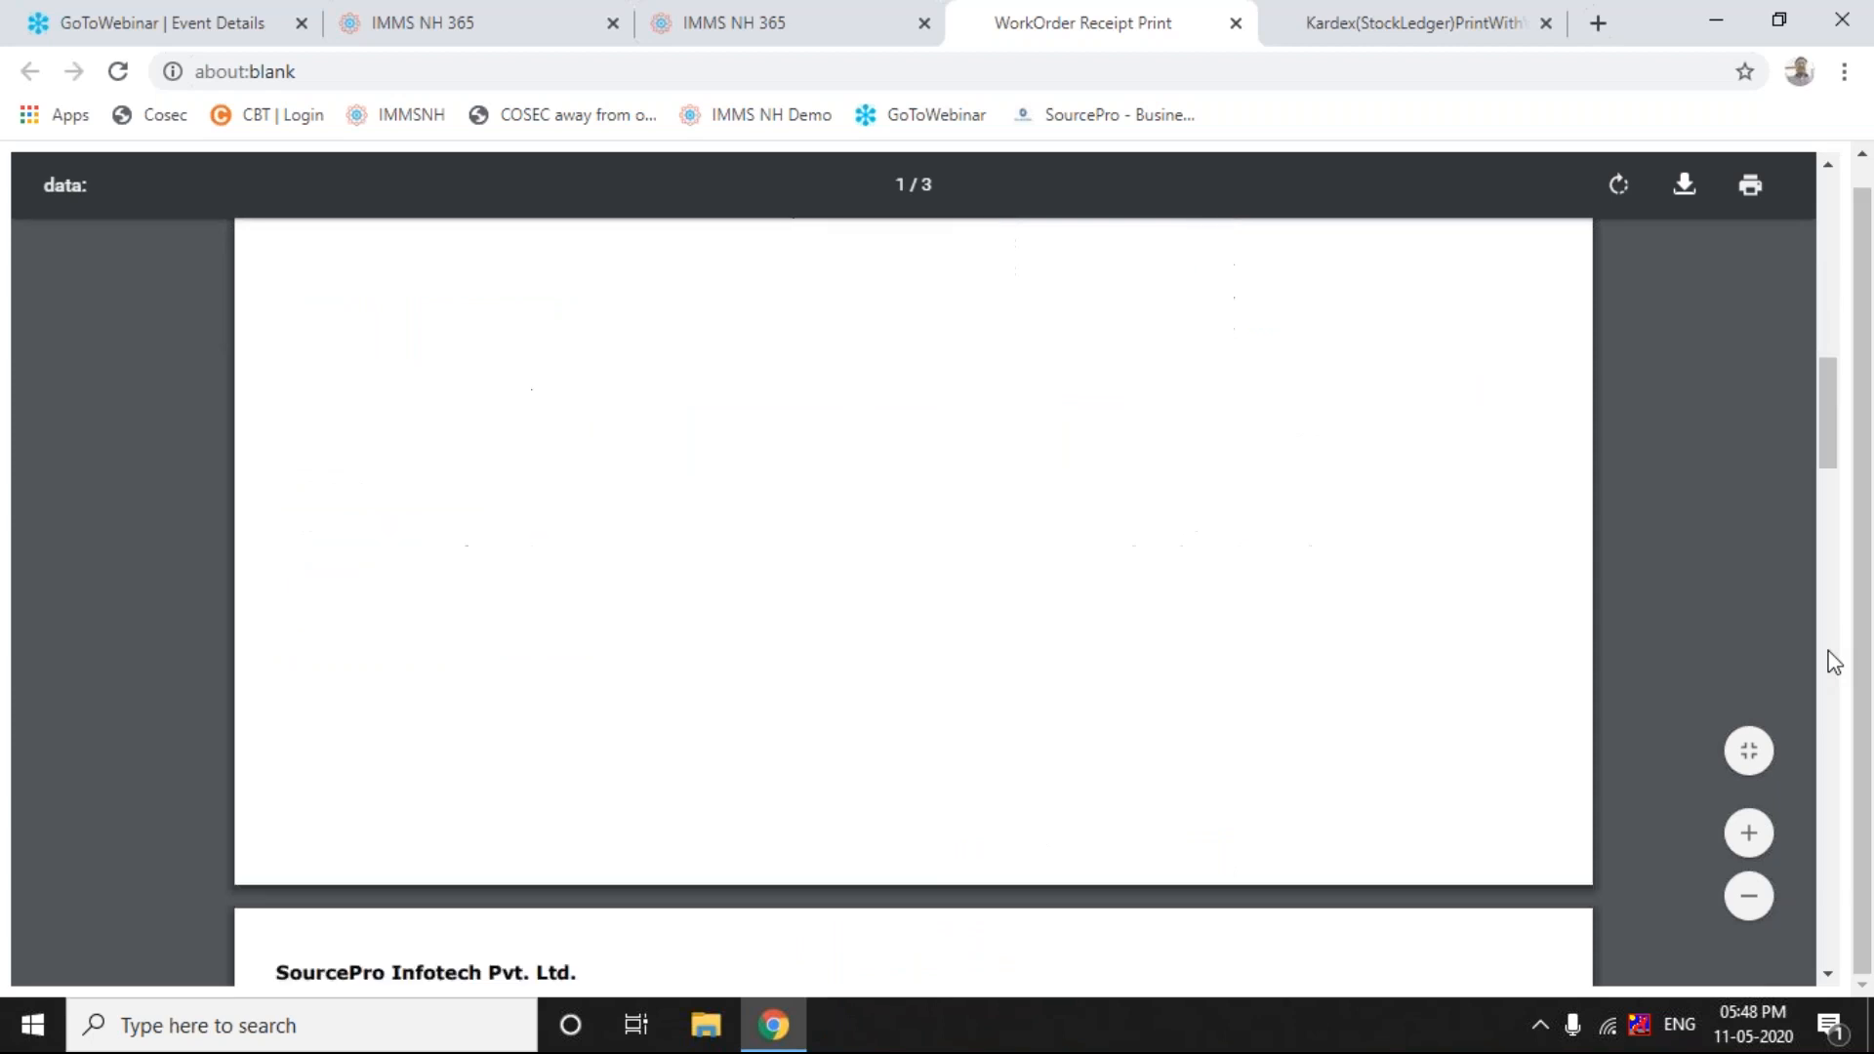
pyautogui.scroll(-7, 1834, 663)
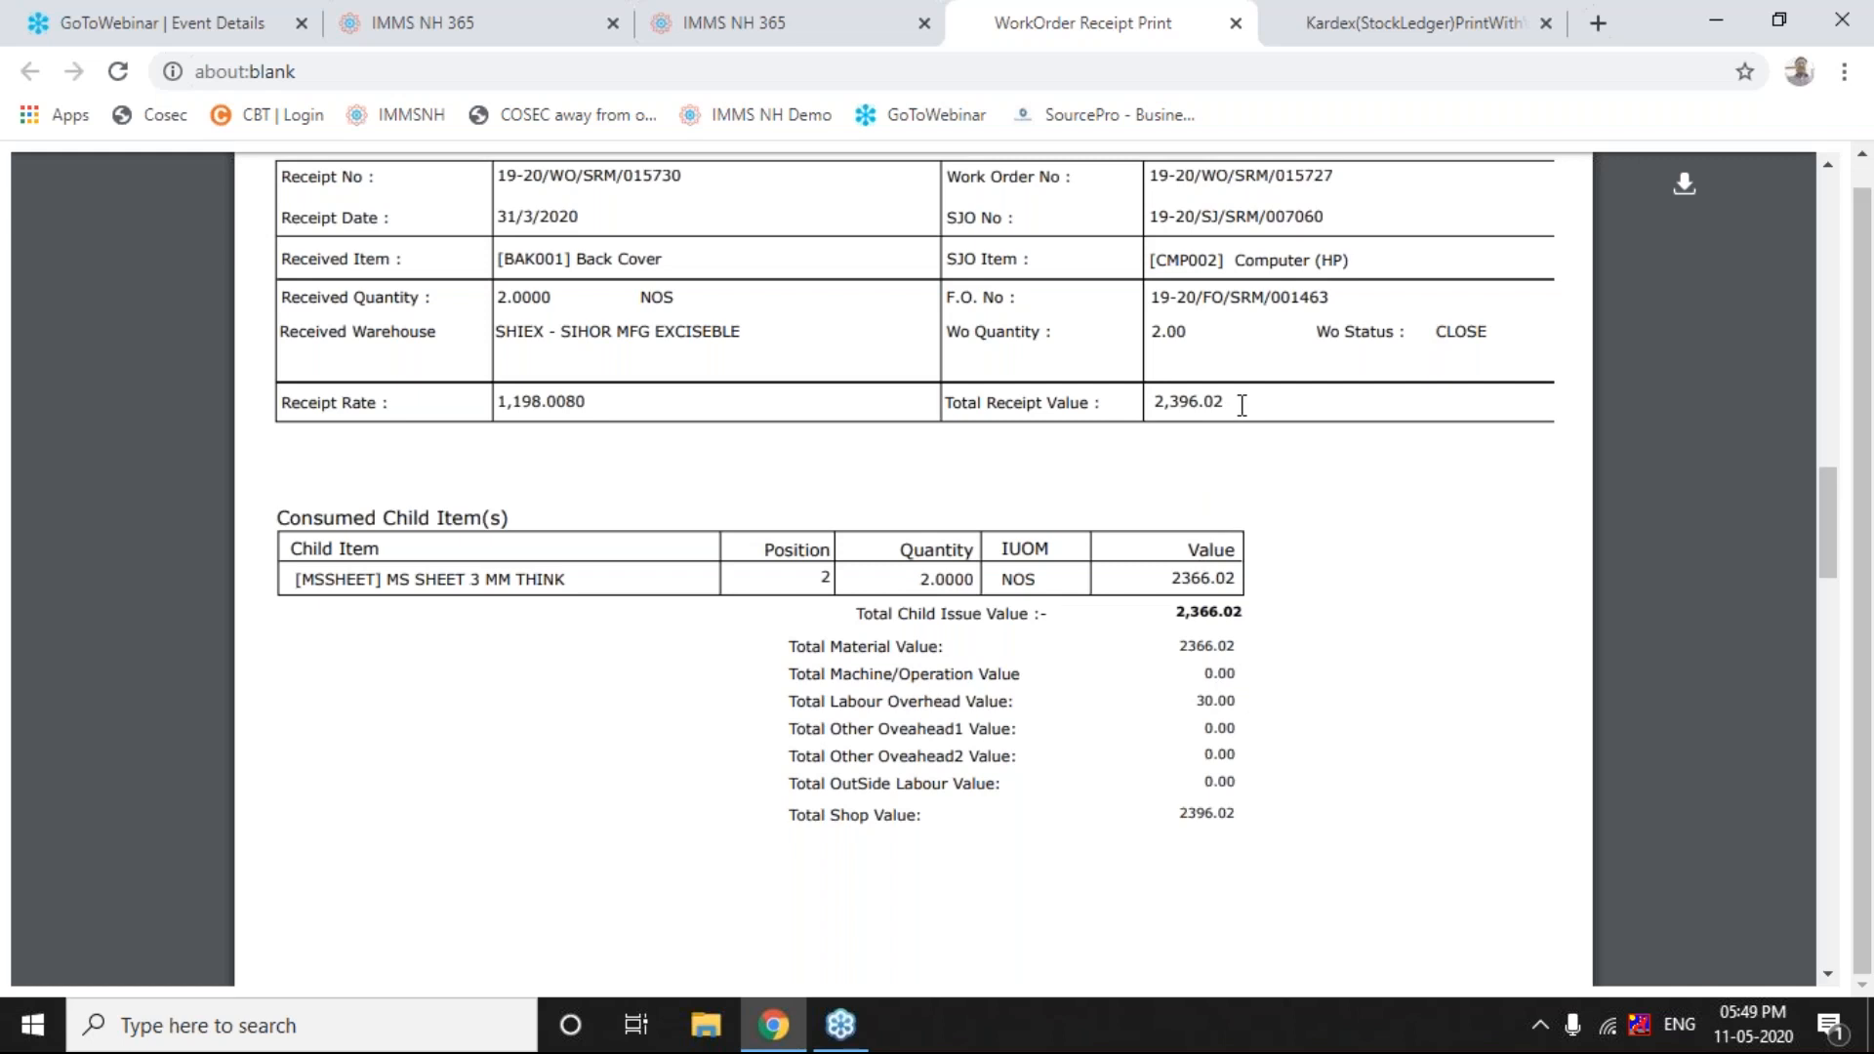
# - Examine the child issue value, labour overhead and total shop value on the printed CMP002 Computer (HP) work order receipt
pyautogui.scroll(-10, 1241, 405)
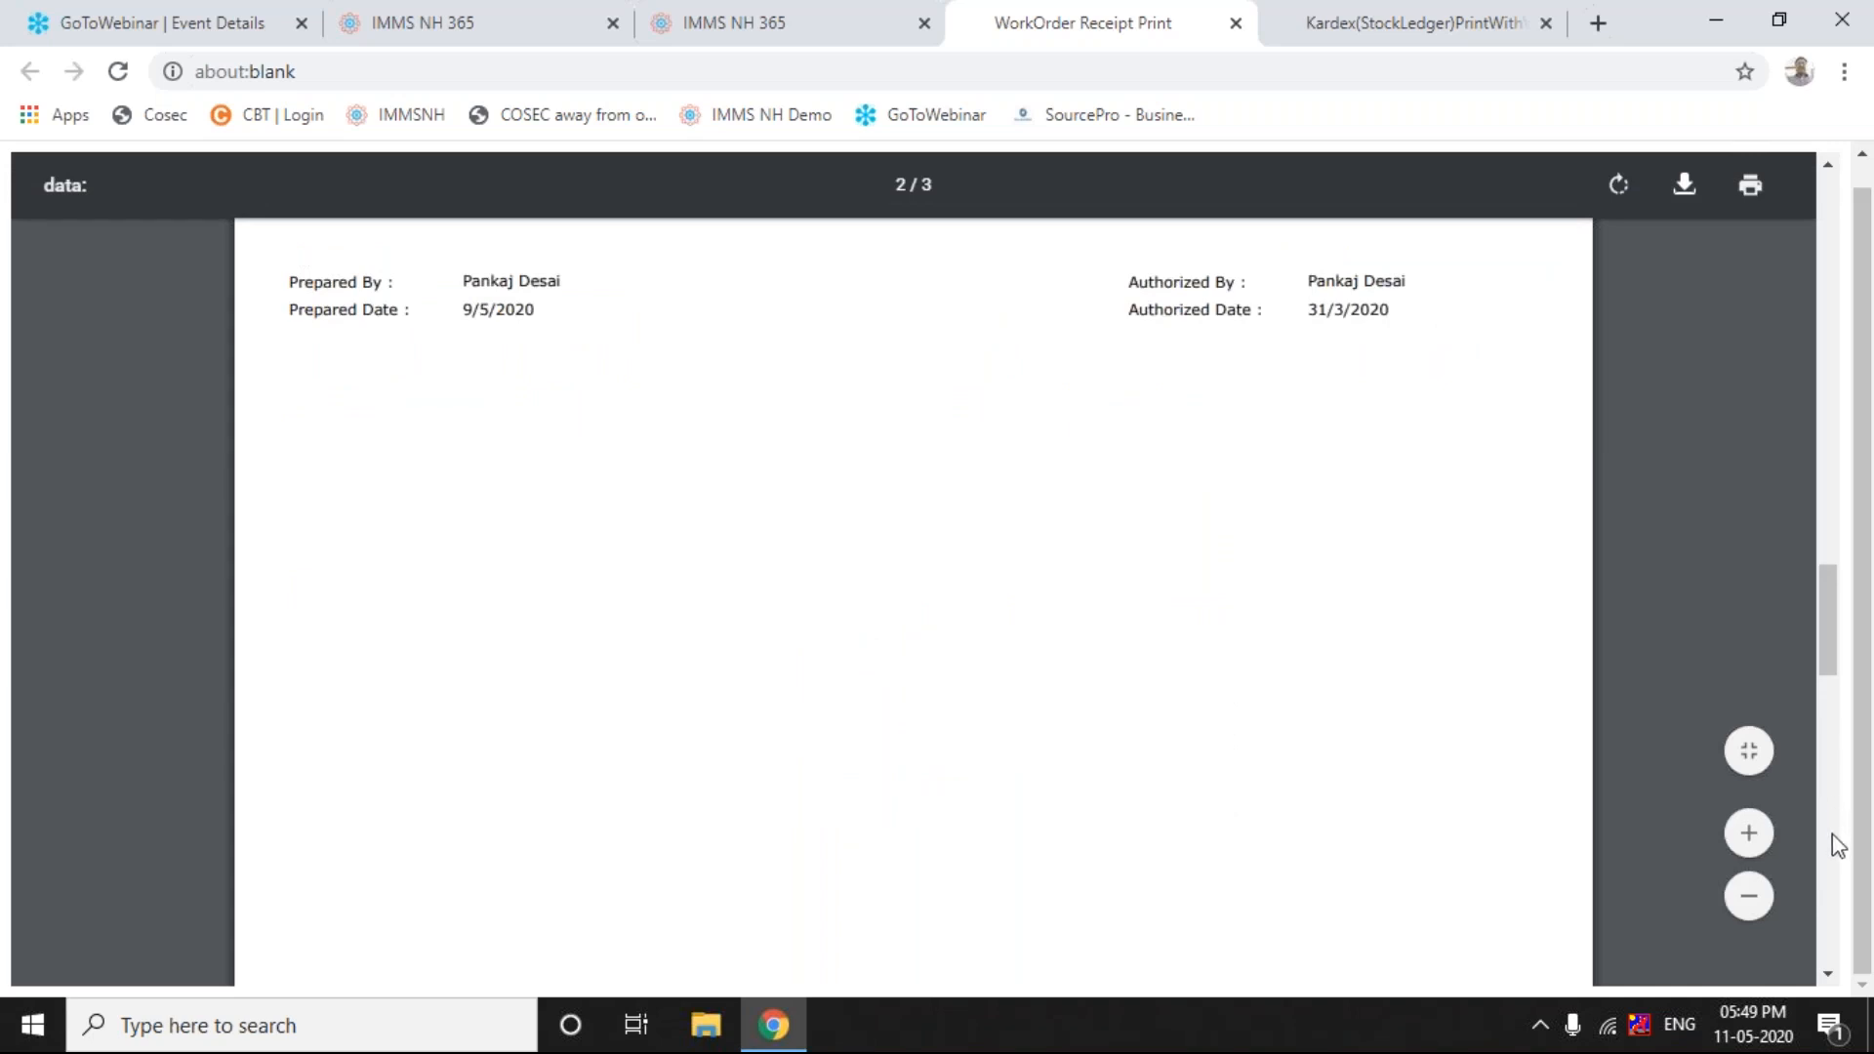
pyautogui.scroll(-3, 1828, 855)
pyautogui.scroll(-5, 1828, 855)
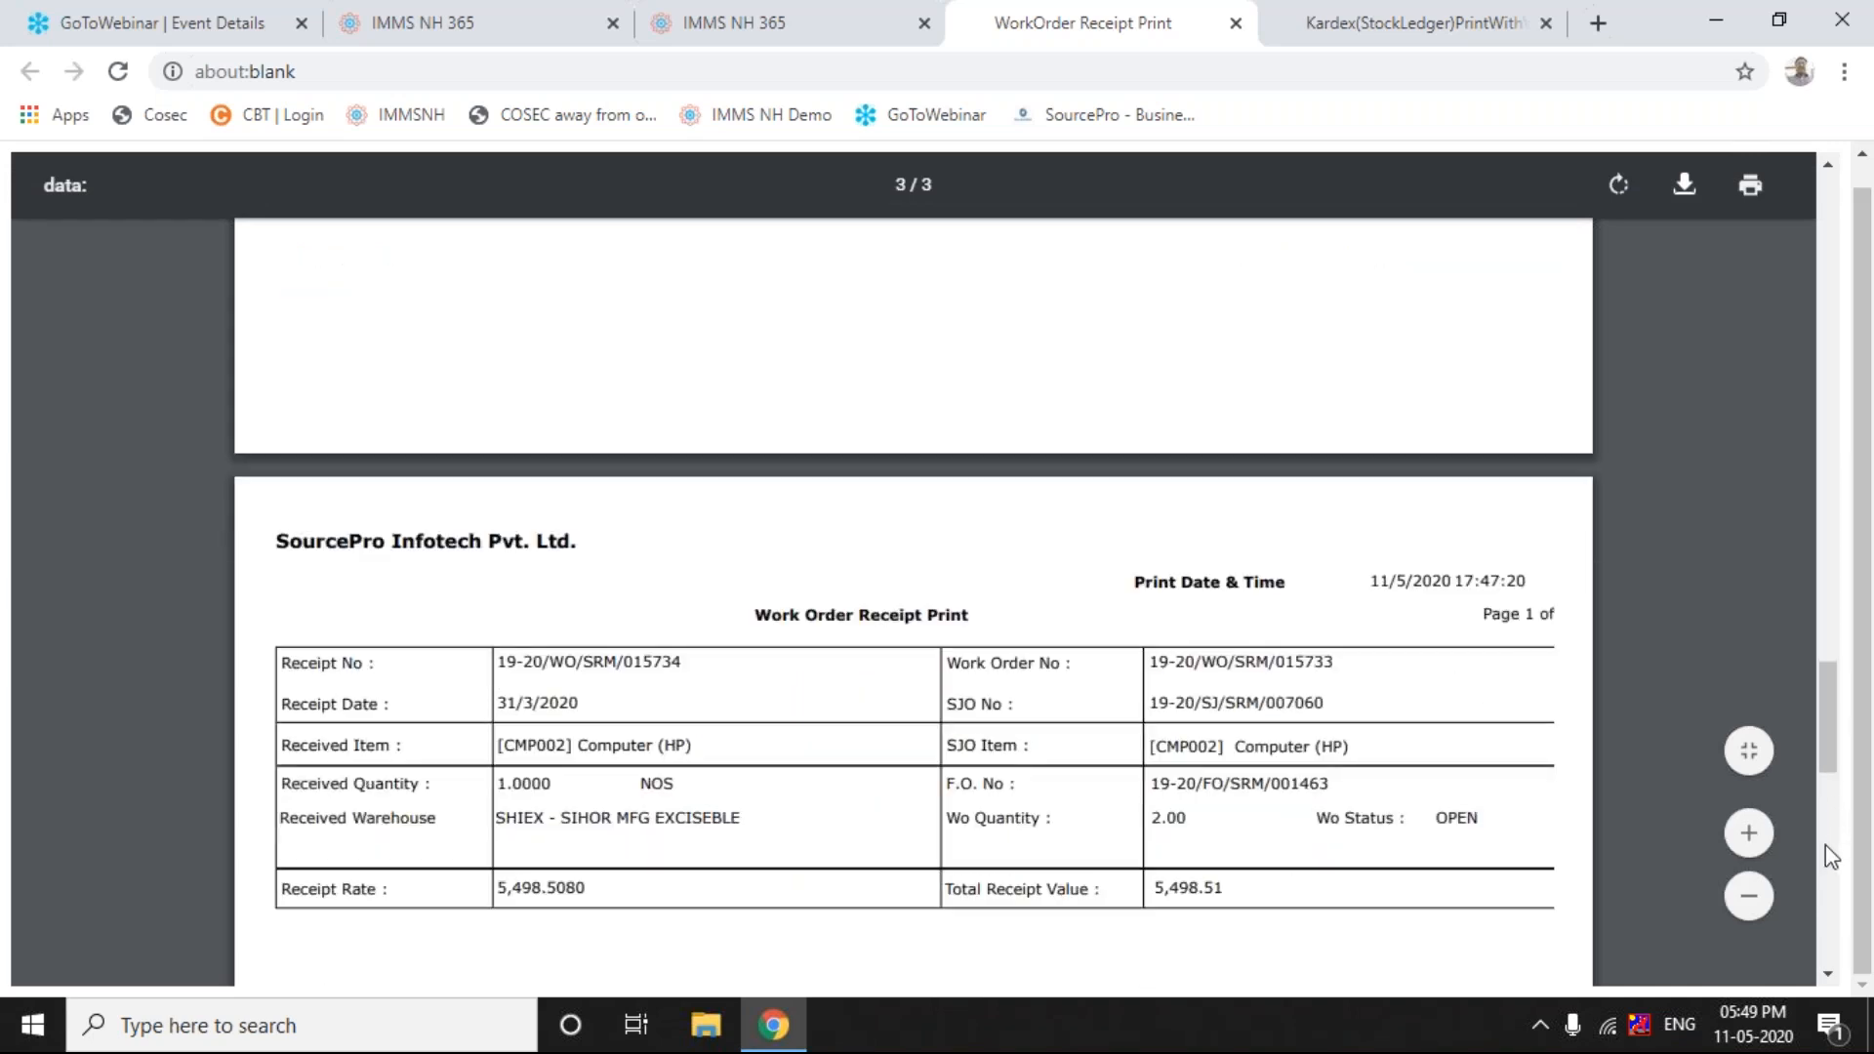
pyautogui.scroll(-8, 1831, 857)
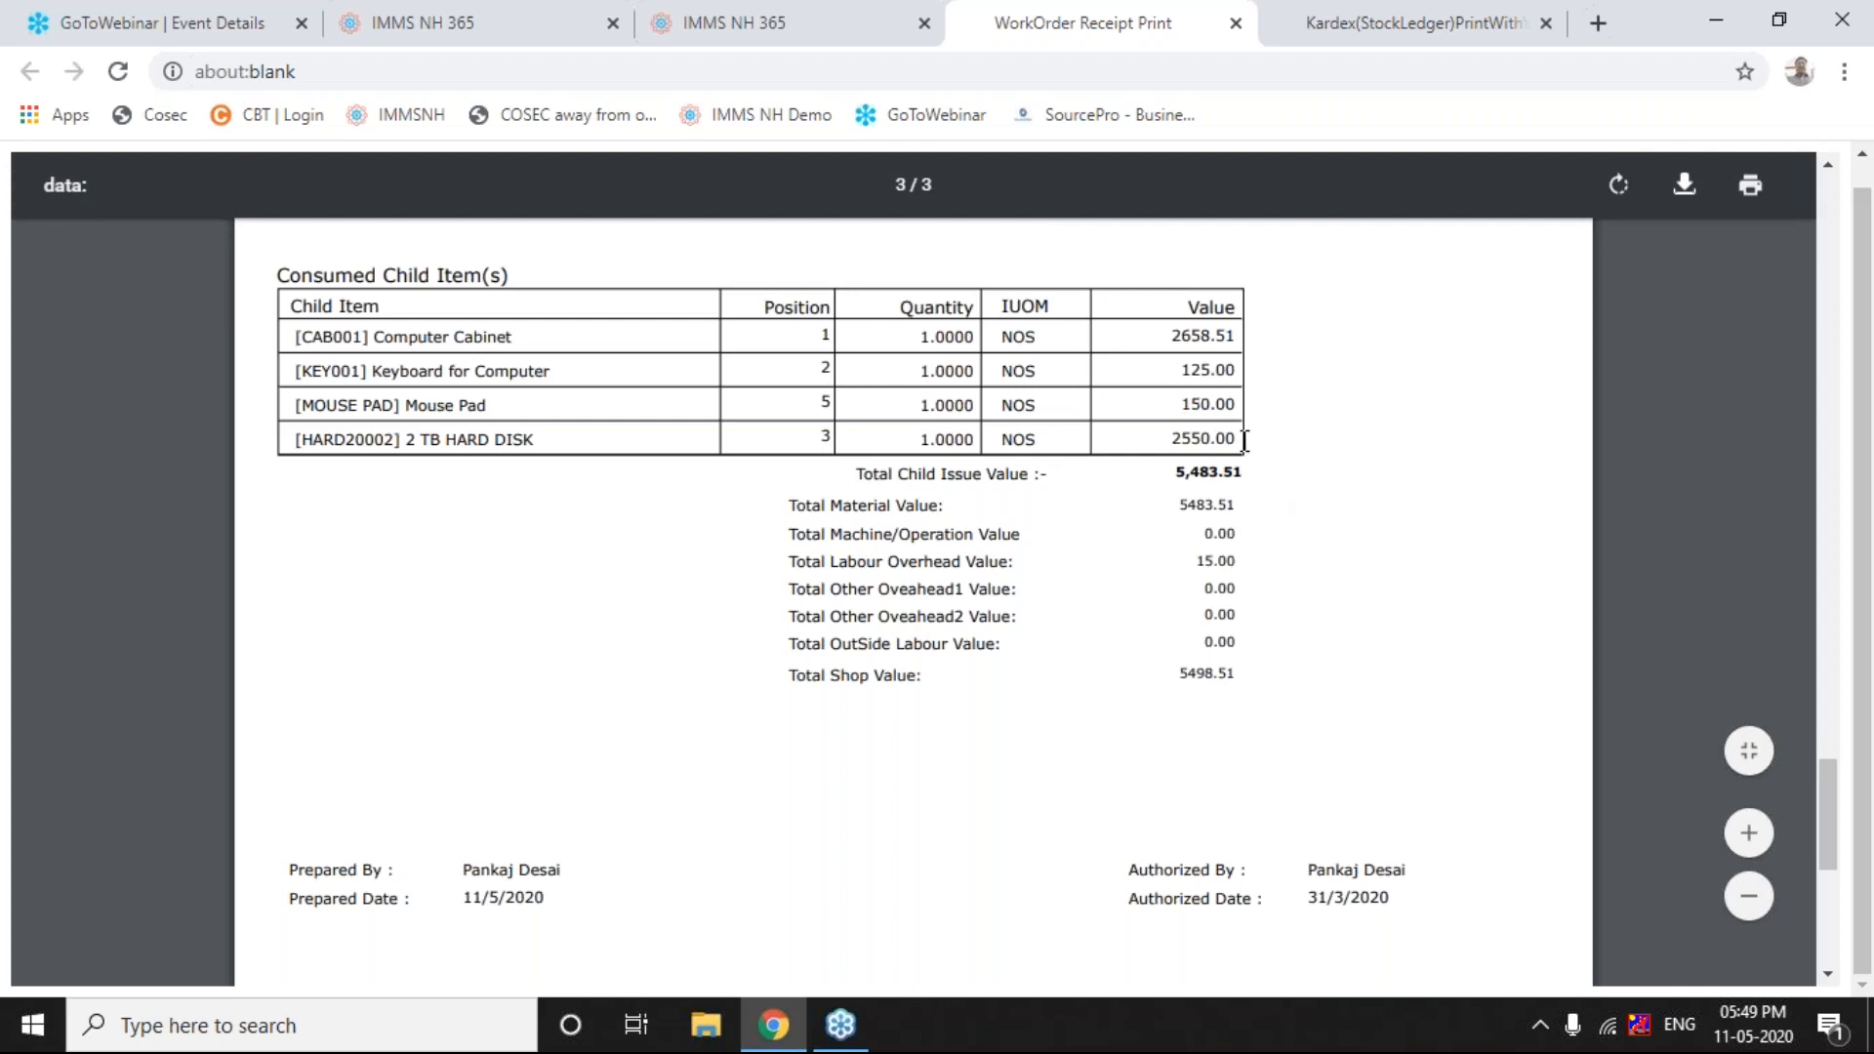
pyautogui.moveTo(1155, 473); pyautogui.dragTo(1258, 482)
pyautogui.moveTo(1185, 569); pyautogui.dragTo(1278, 556)
pyautogui.moveTo(1175, 674); pyautogui.dragTo(1266, 666)
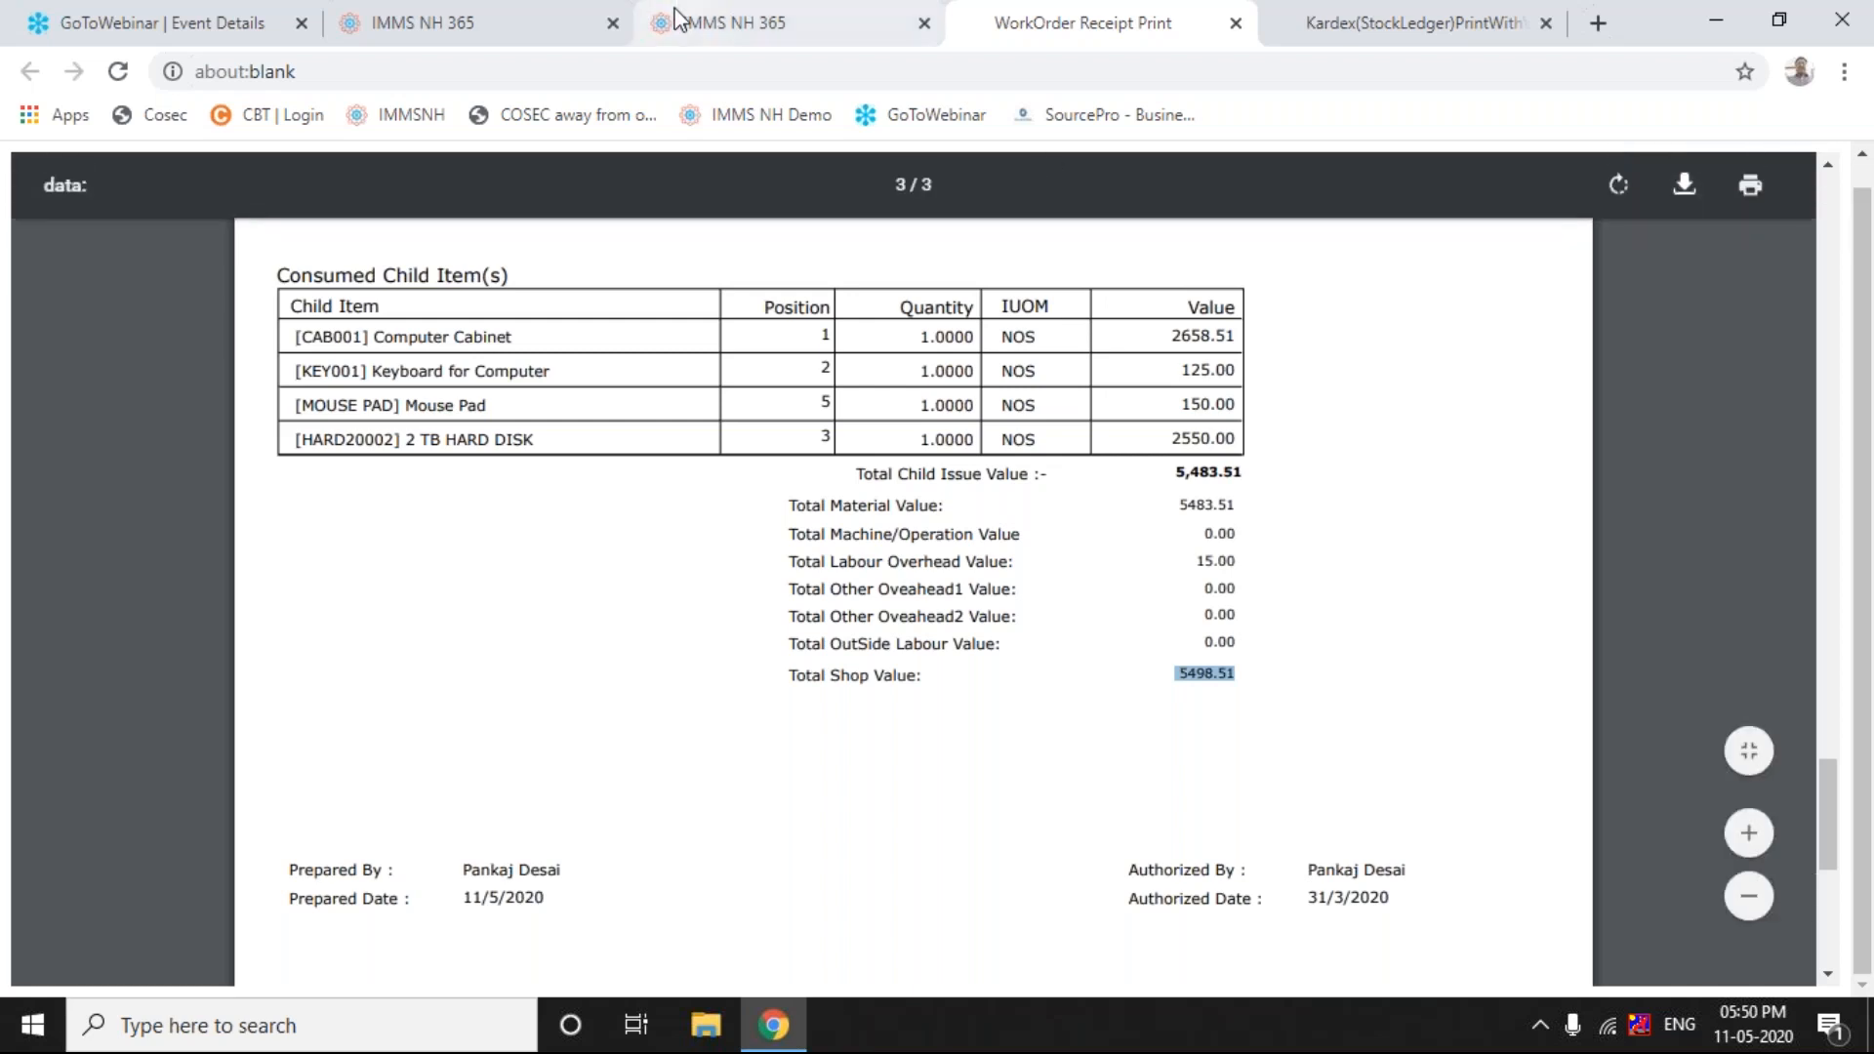
# - Open the Work Order Routing report in IMMS NH 365 and restrict it to the SRM manufacturing unit site
pyautogui.click(537, 35)
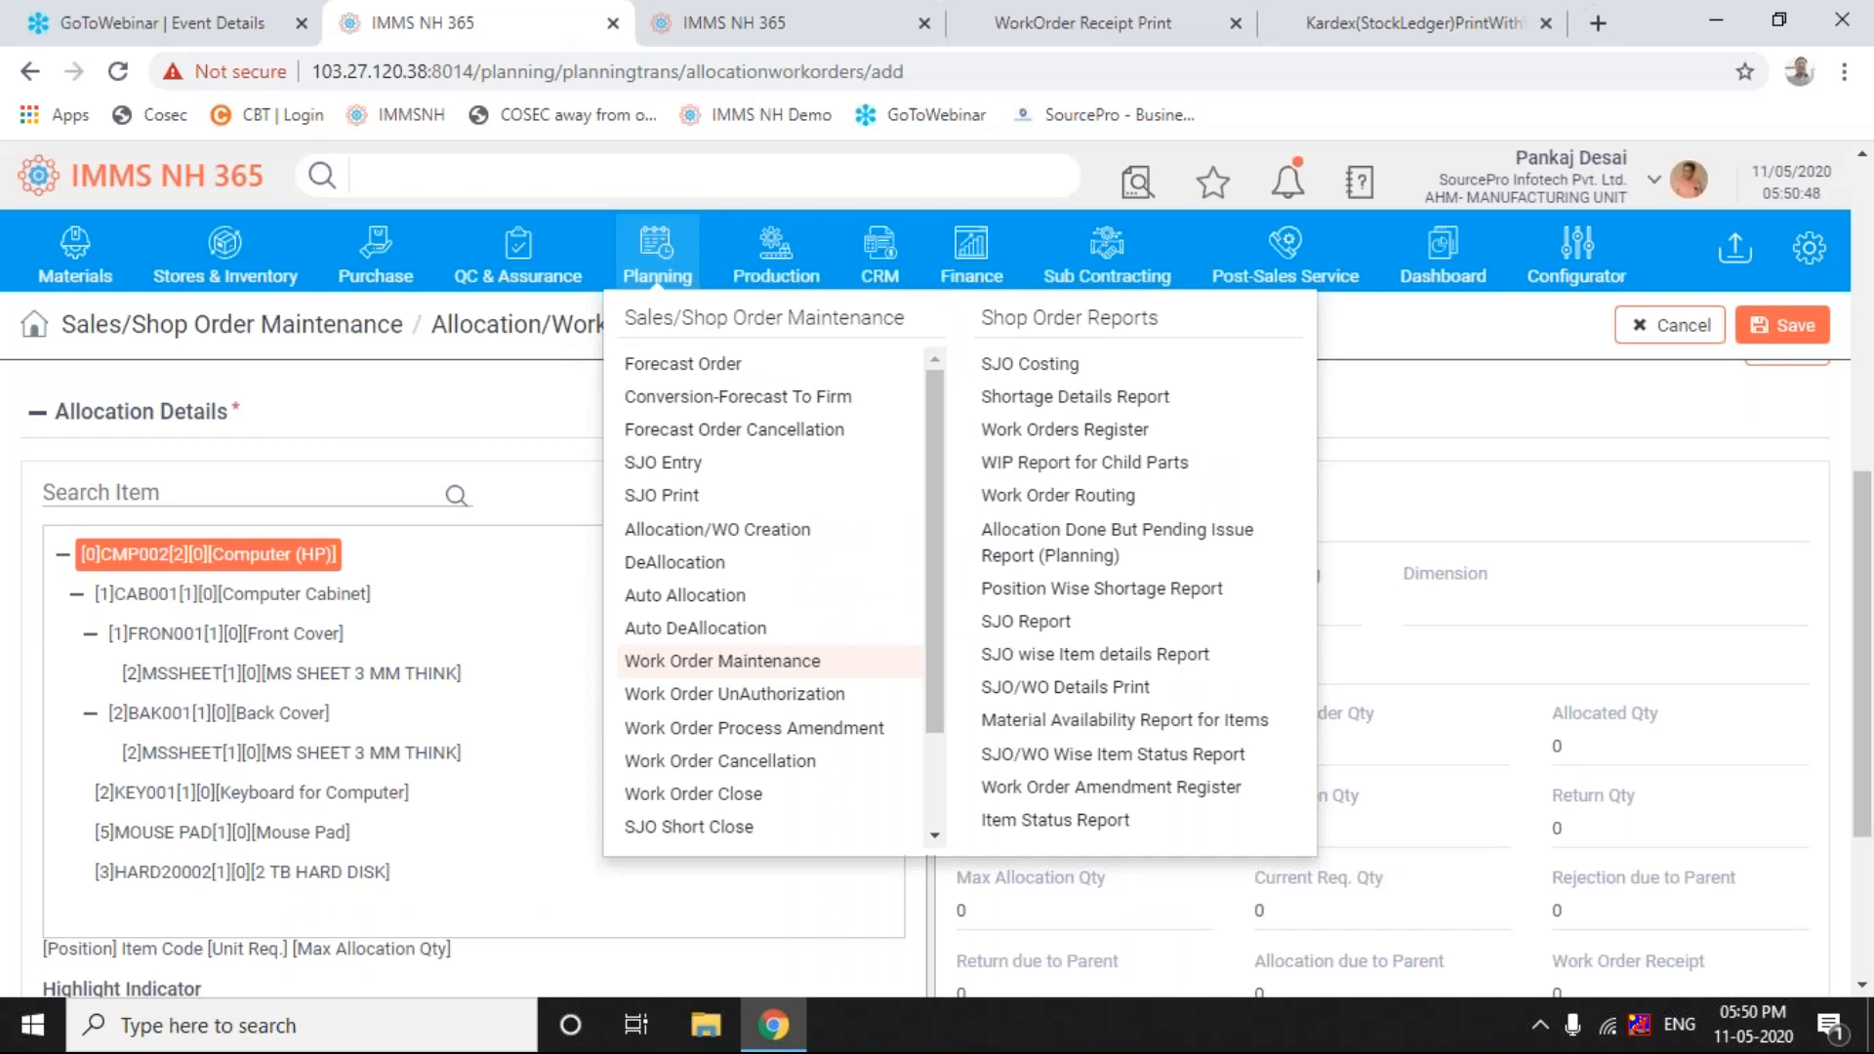
pyautogui.click(1094, 497)
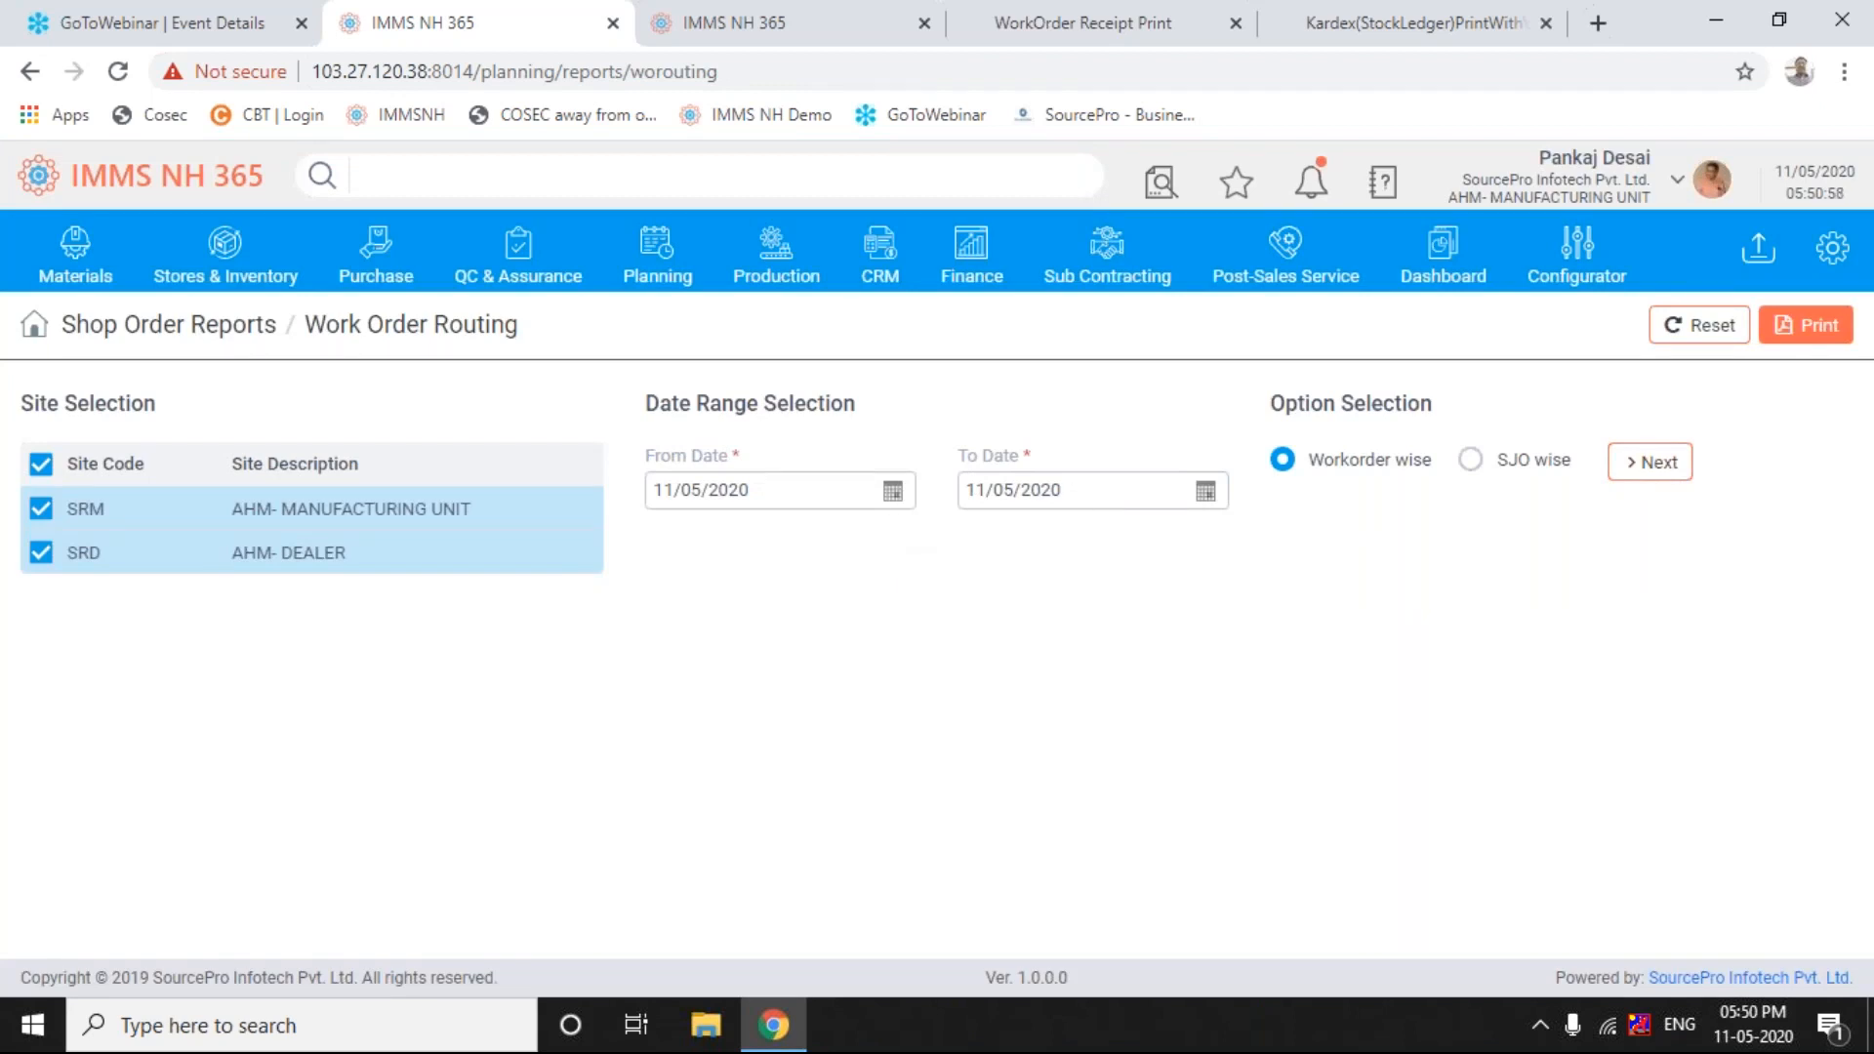
pyautogui.click(892, 493)
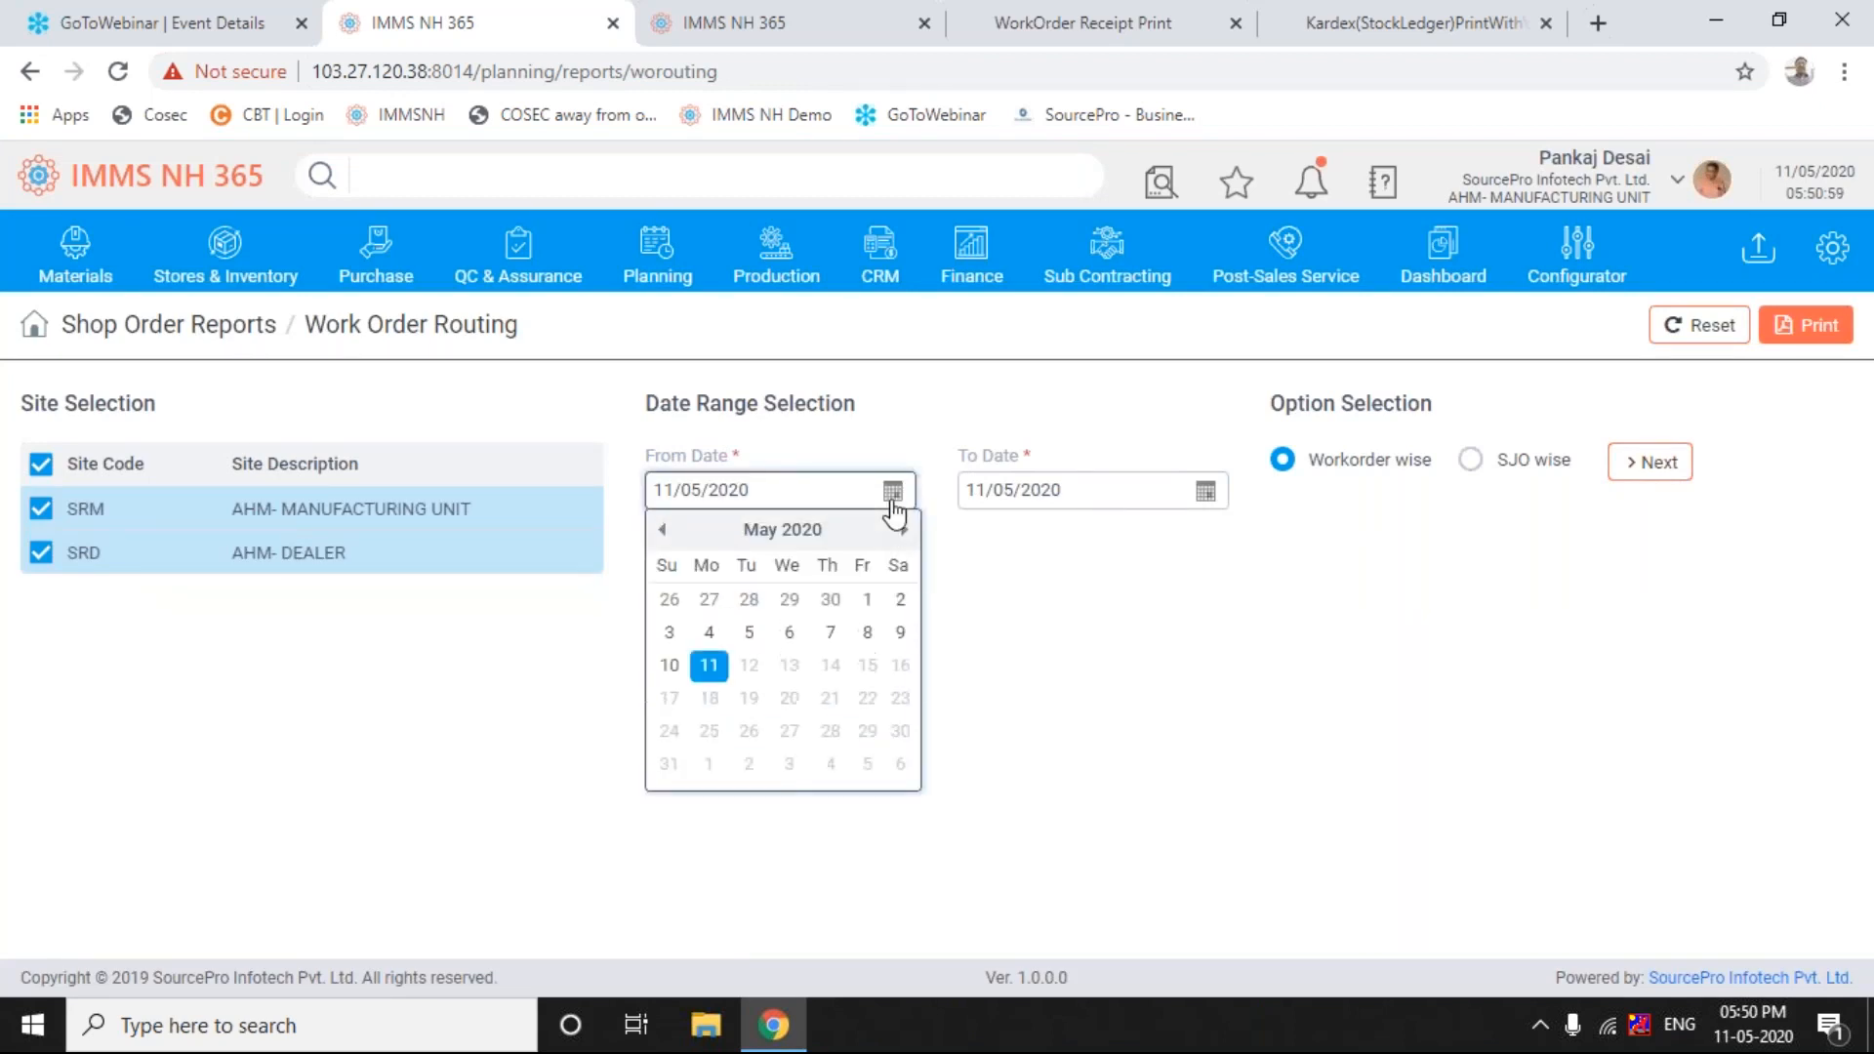
pyautogui.click(254, 766)
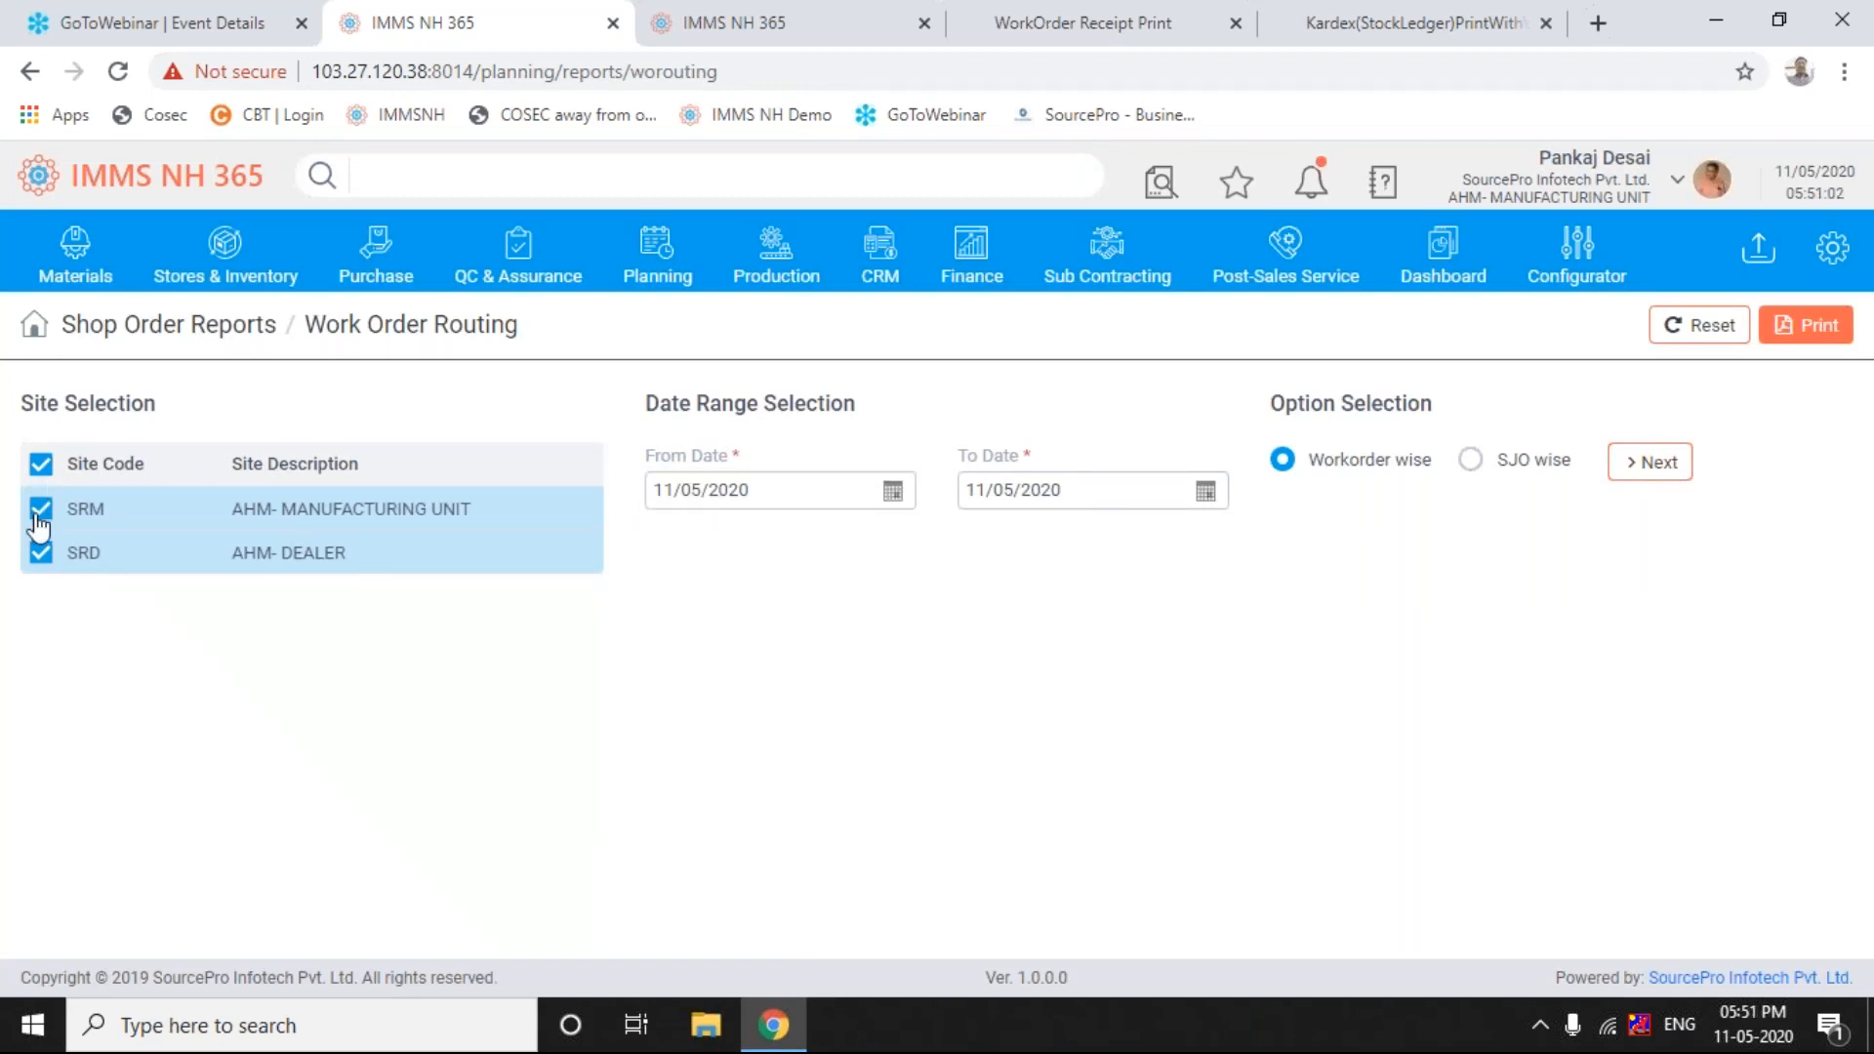
pyautogui.click(40, 465)
pyautogui.click(41, 508)
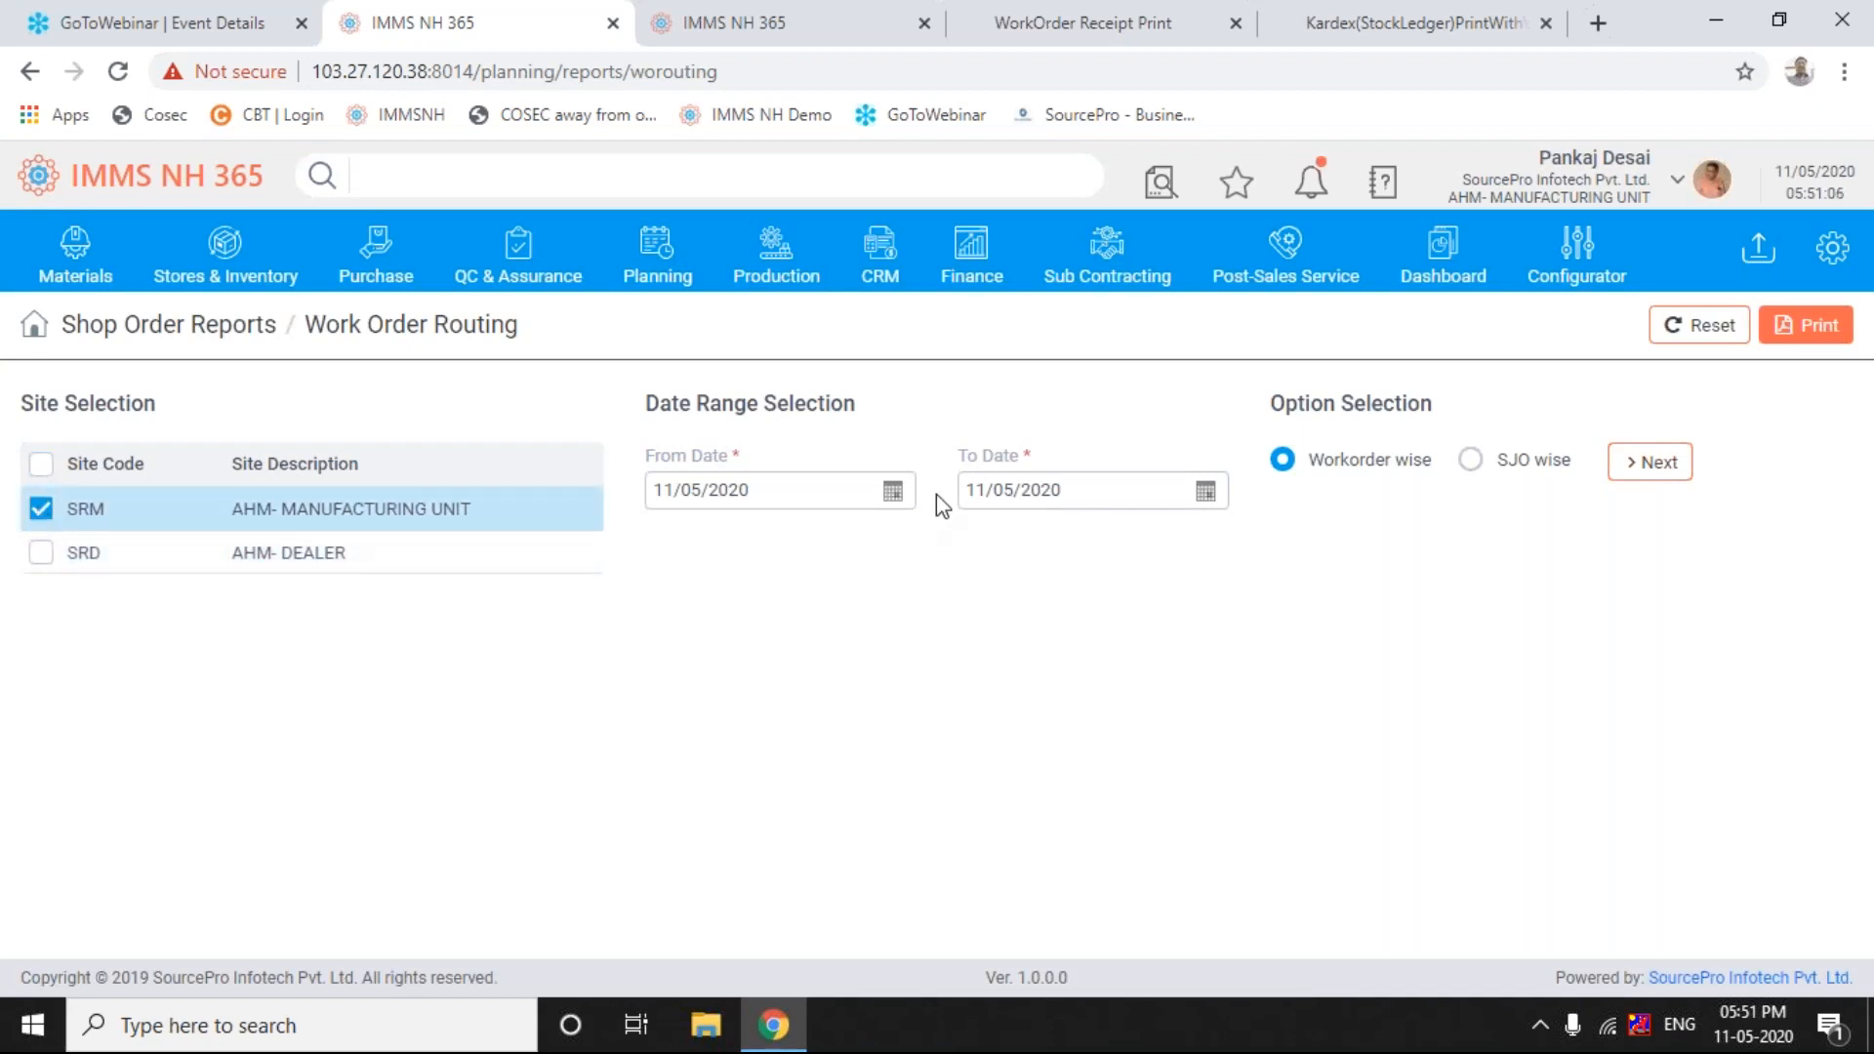
# - List the work orders dated from 31/03/2020 to 11/05/2020 using the Workorder wise option
pyautogui.click(893, 490)
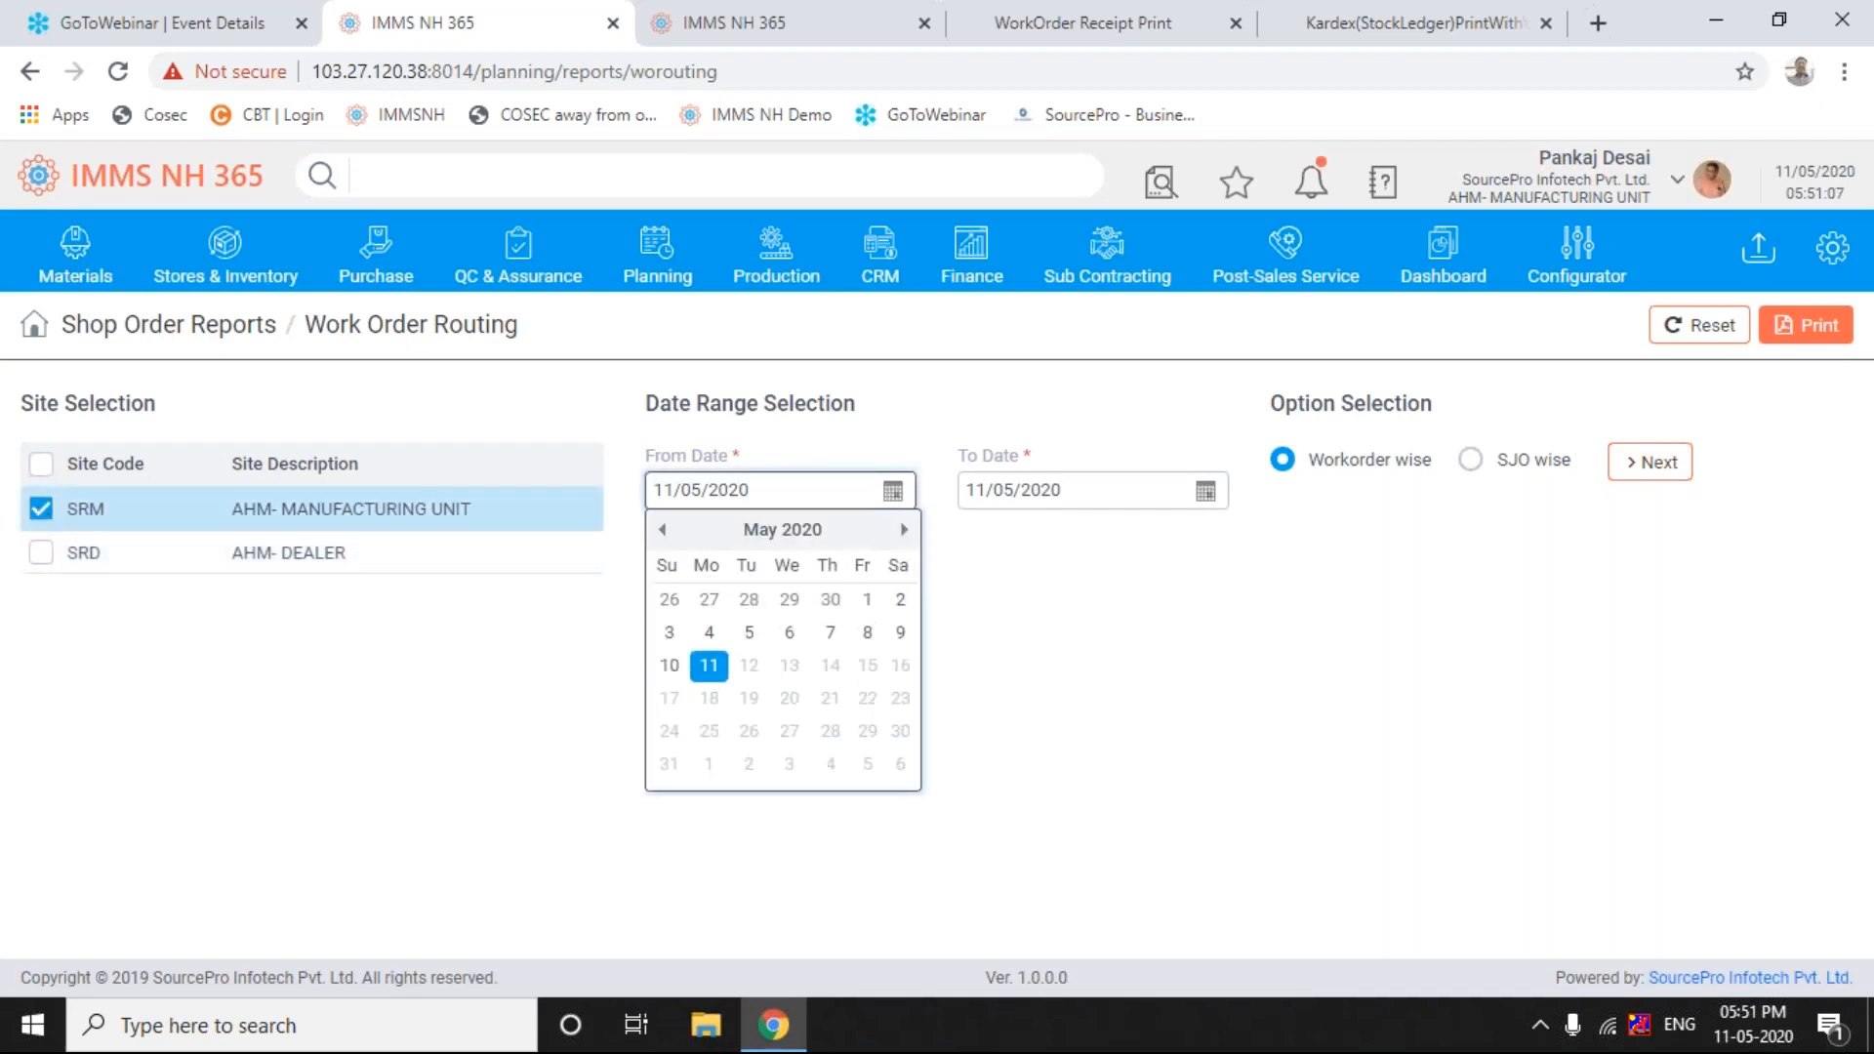
pyautogui.click(663, 530)
pyautogui.click(663, 530)
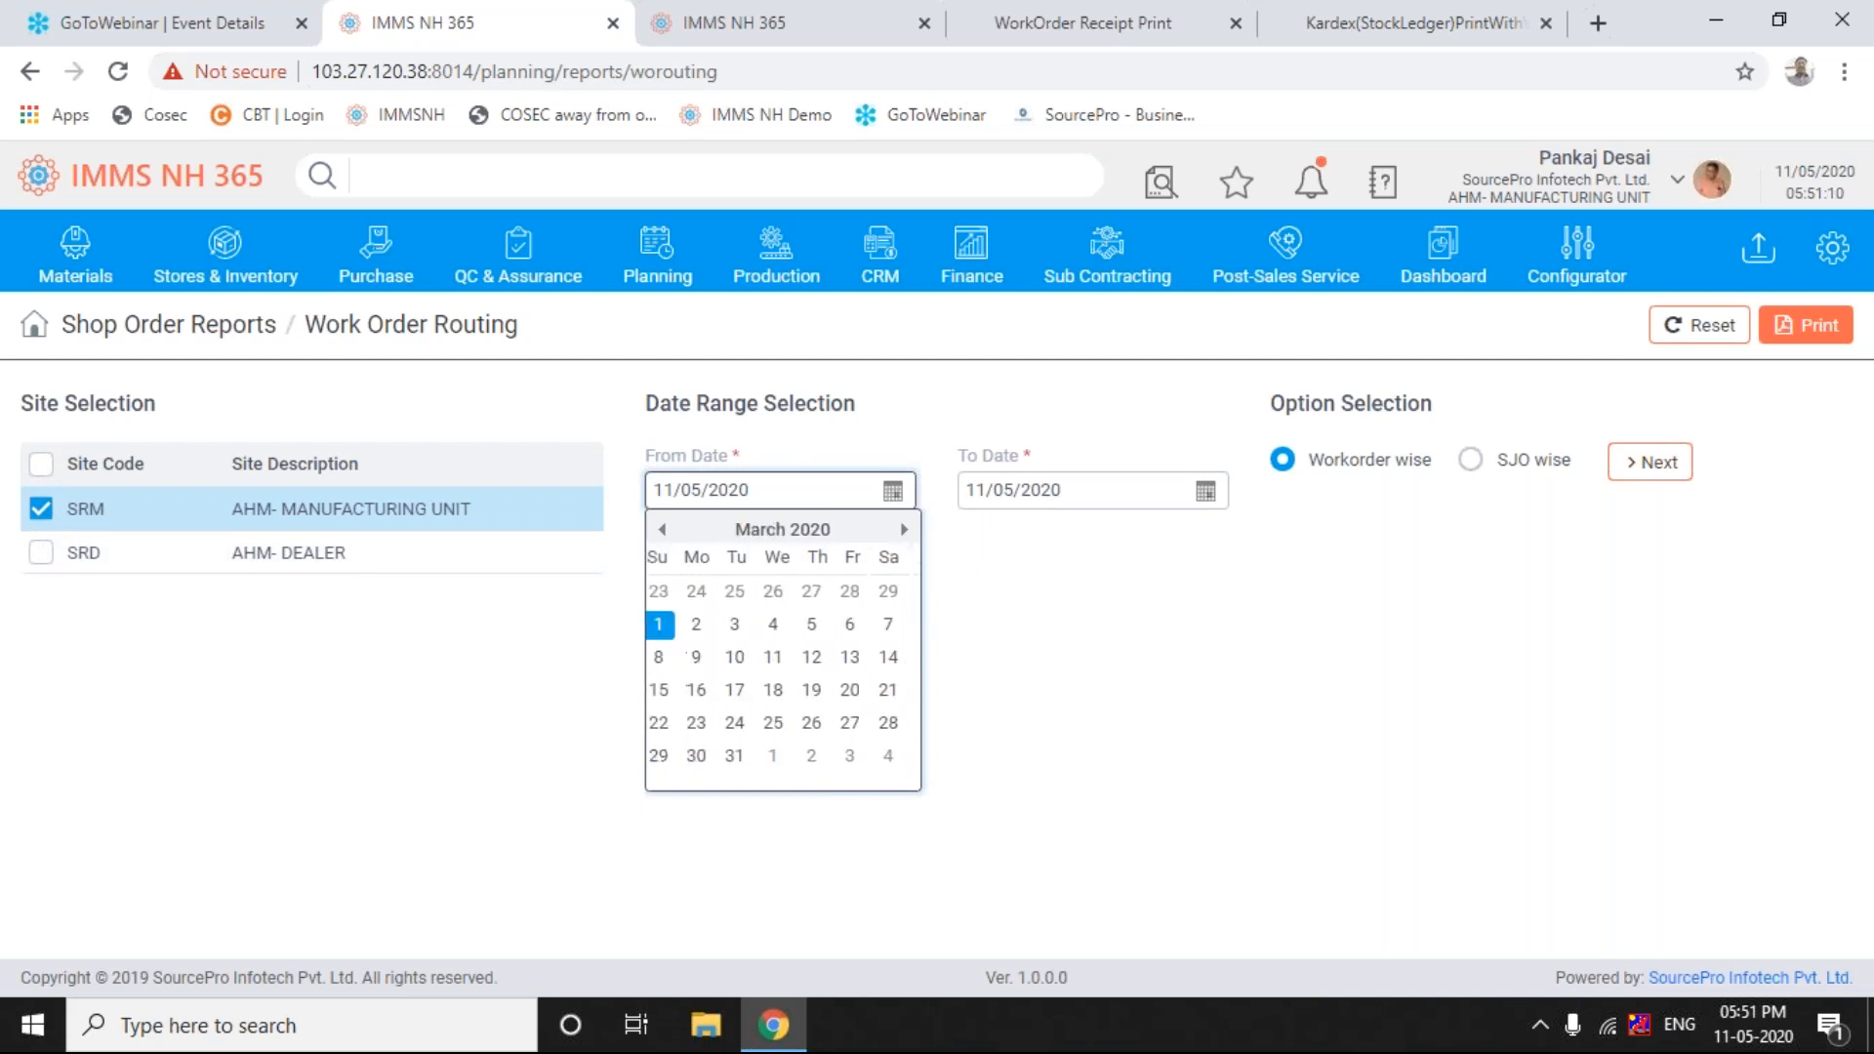
pyautogui.click(744, 763)
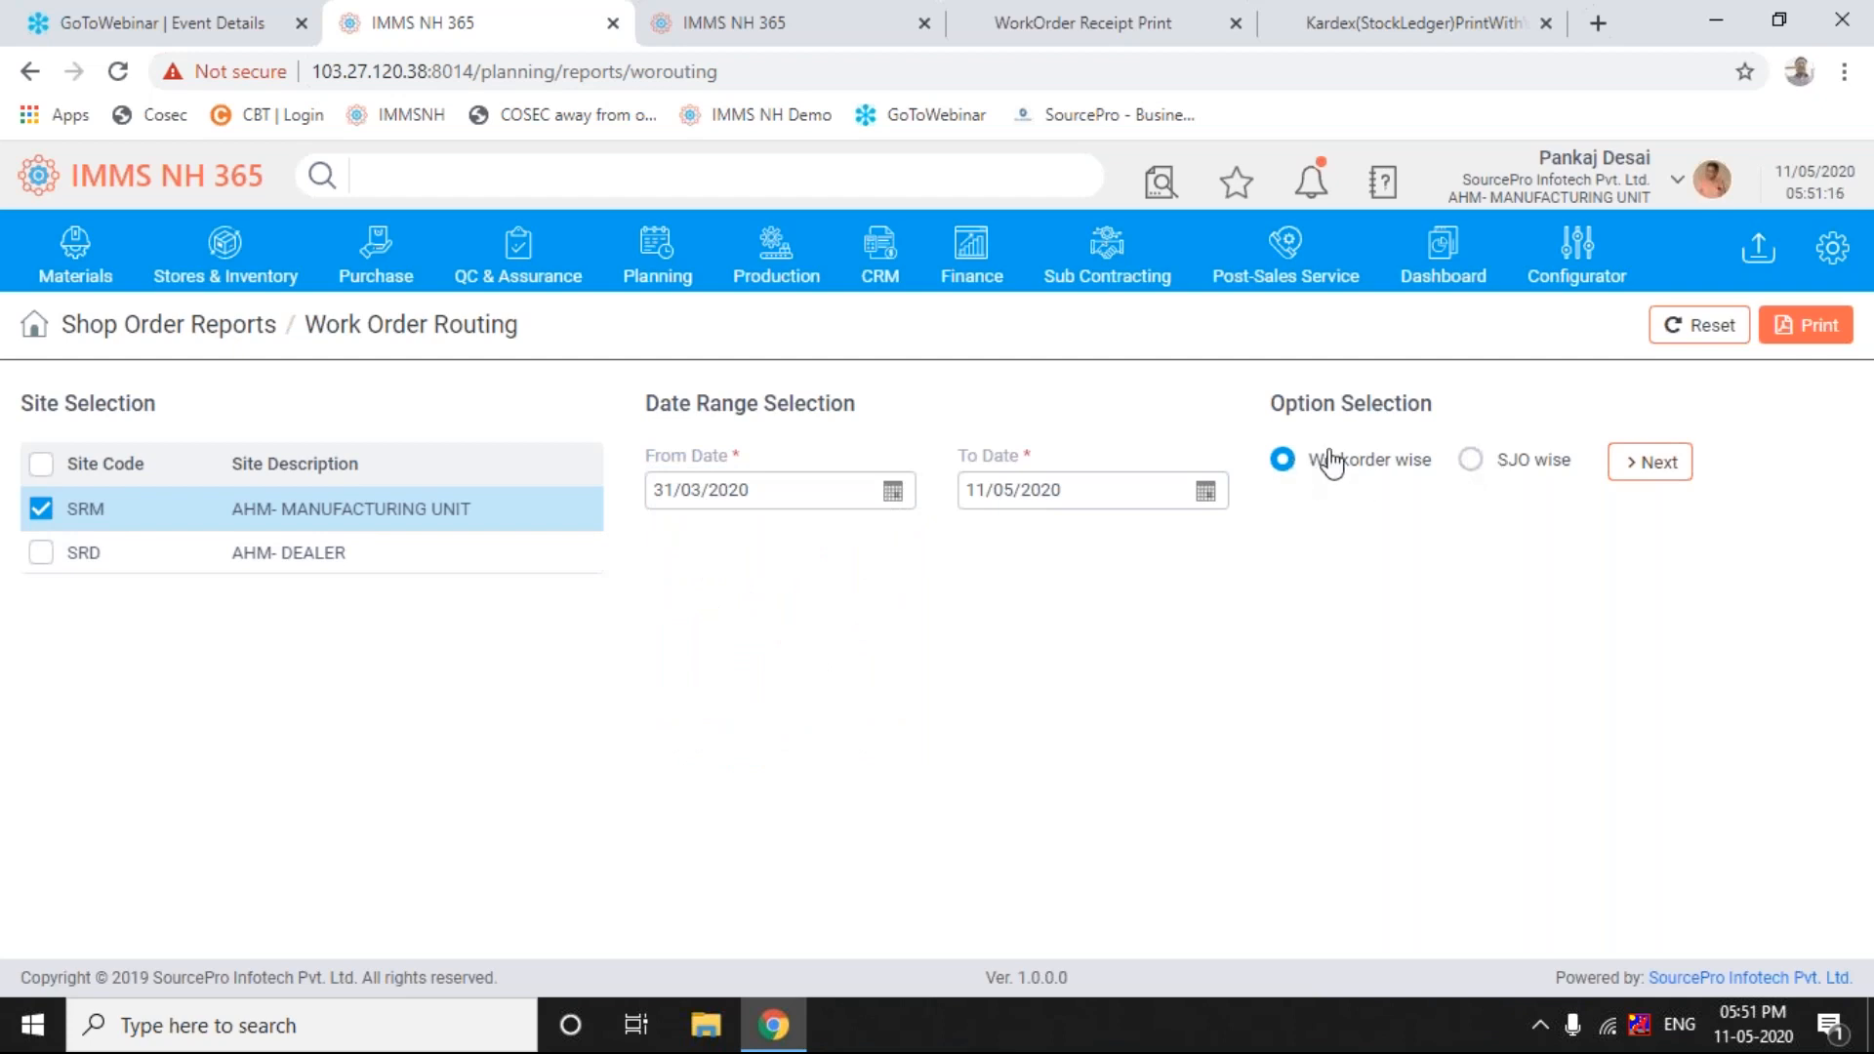
pyautogui.click(1473, 461)
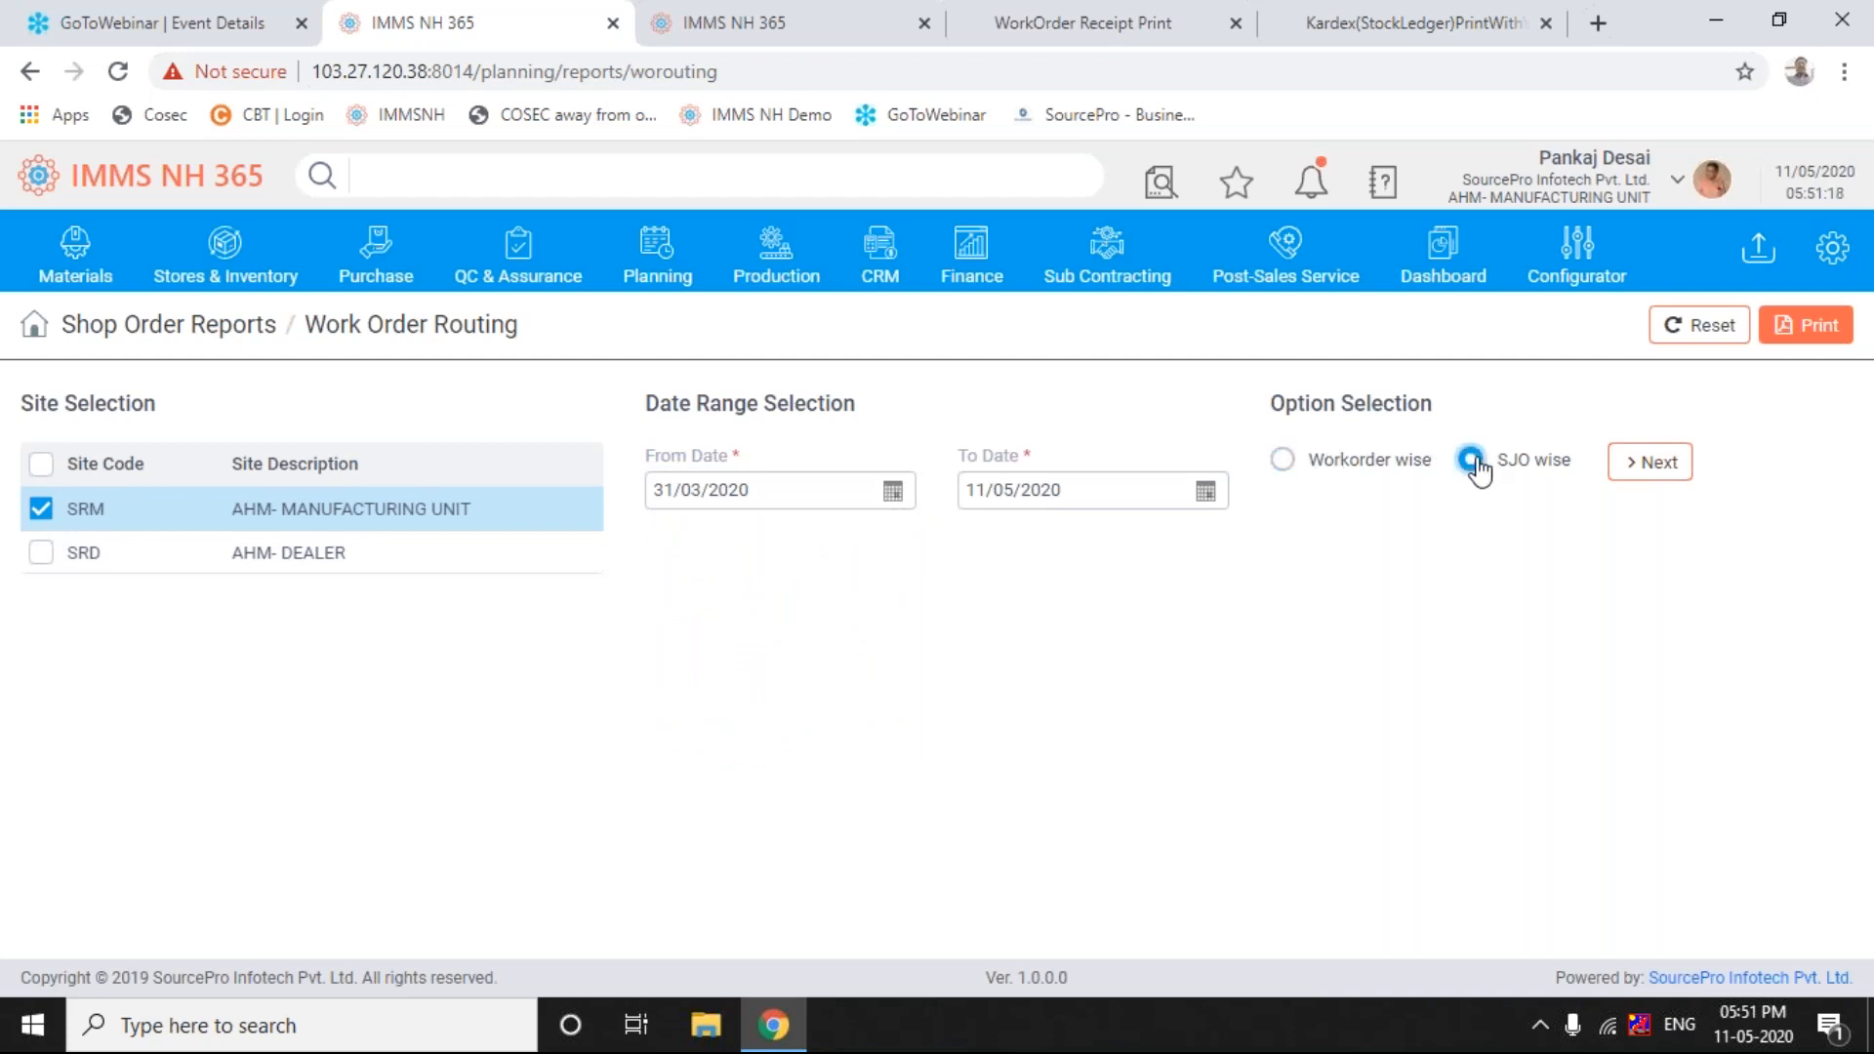
pyautogui.click(1285, 462)
pyautogui.click(1639, 467)
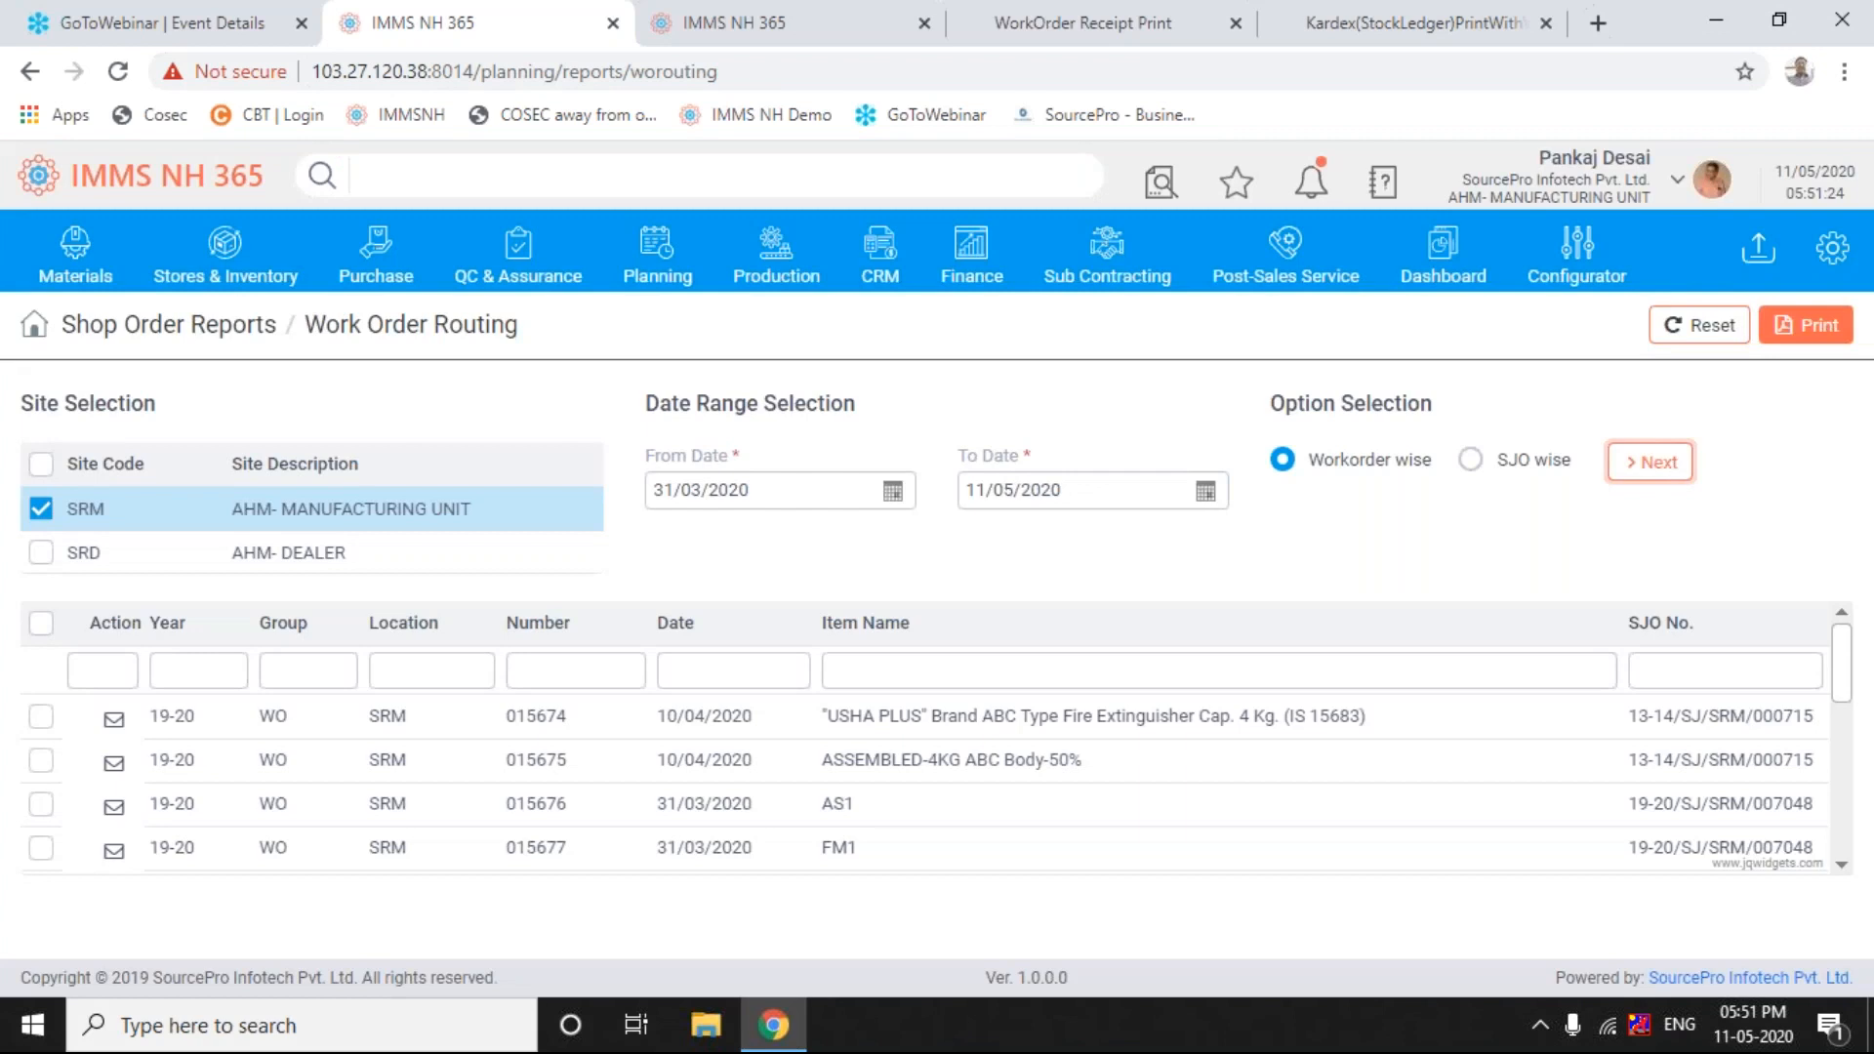
# - Print the routing report for the last listed Computer (HP) work order and review its process sheet and required items
pyautogui.moveTo(1845, 668); pyautogui.dragTo(1858, 861)
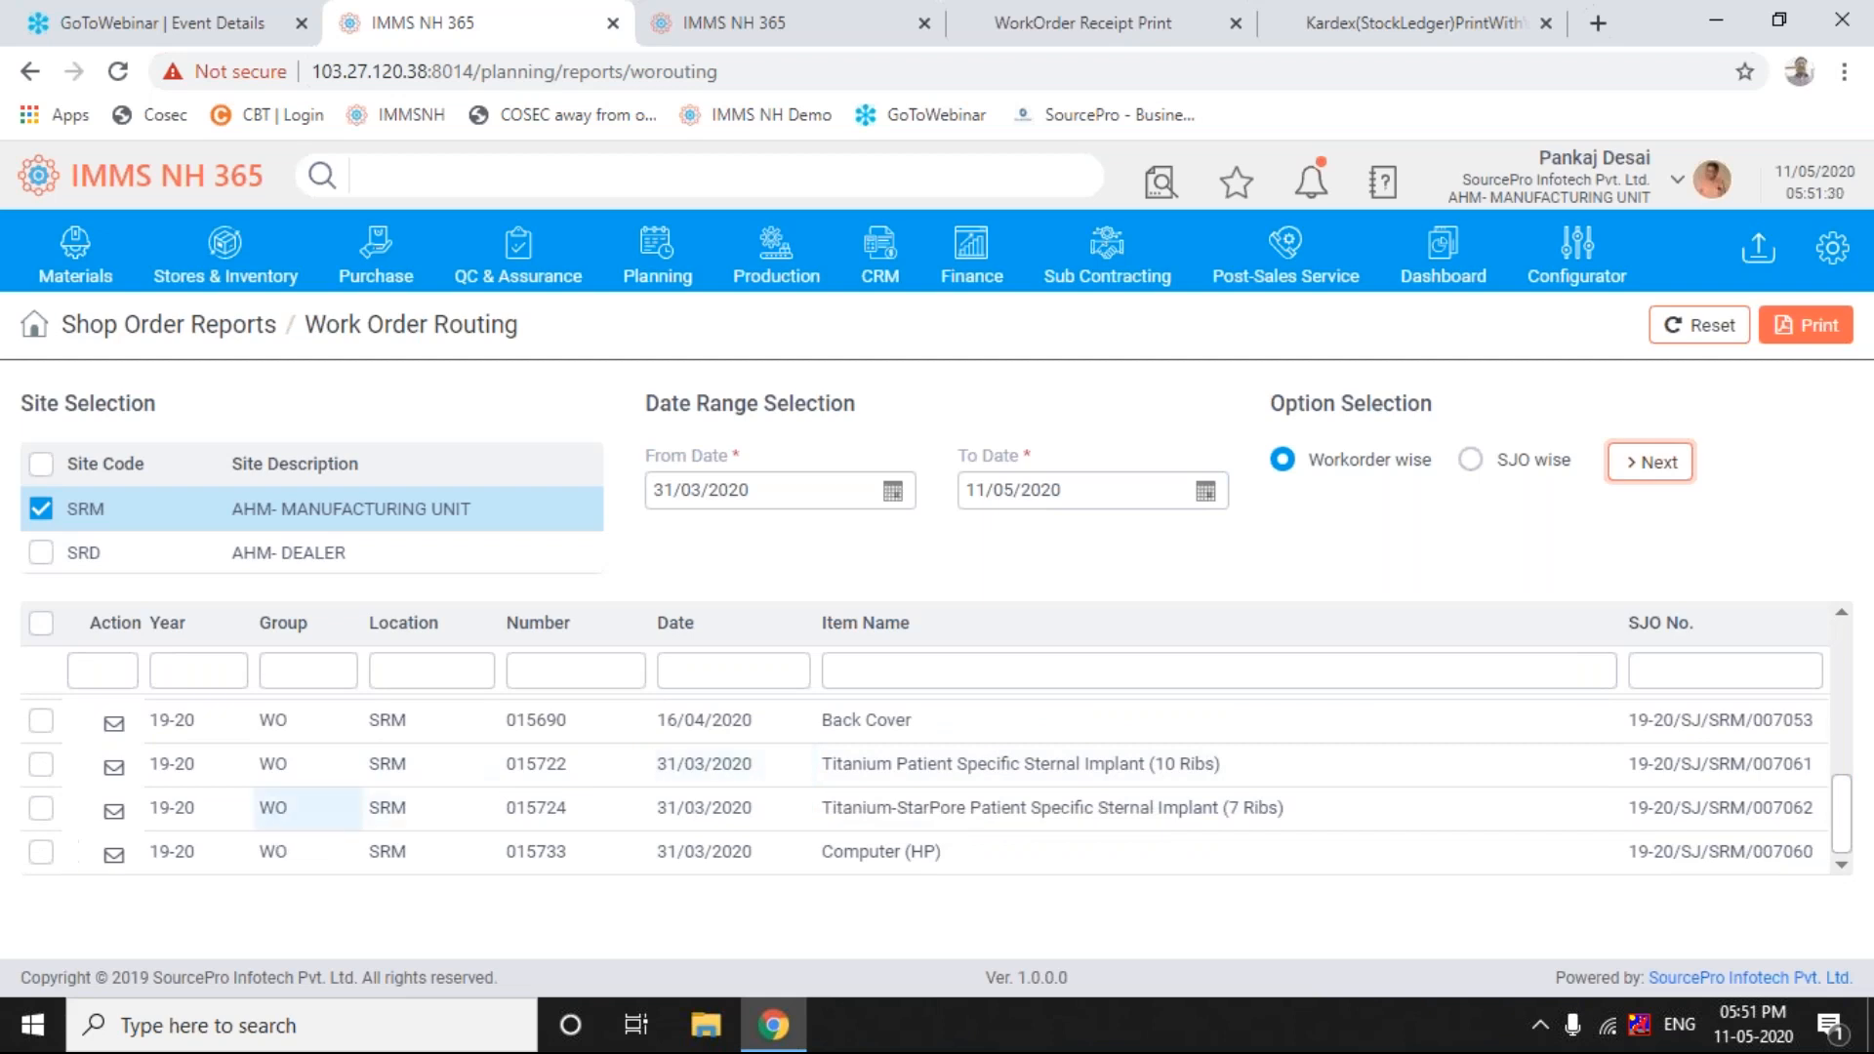
pyautogui.click(40, 853)
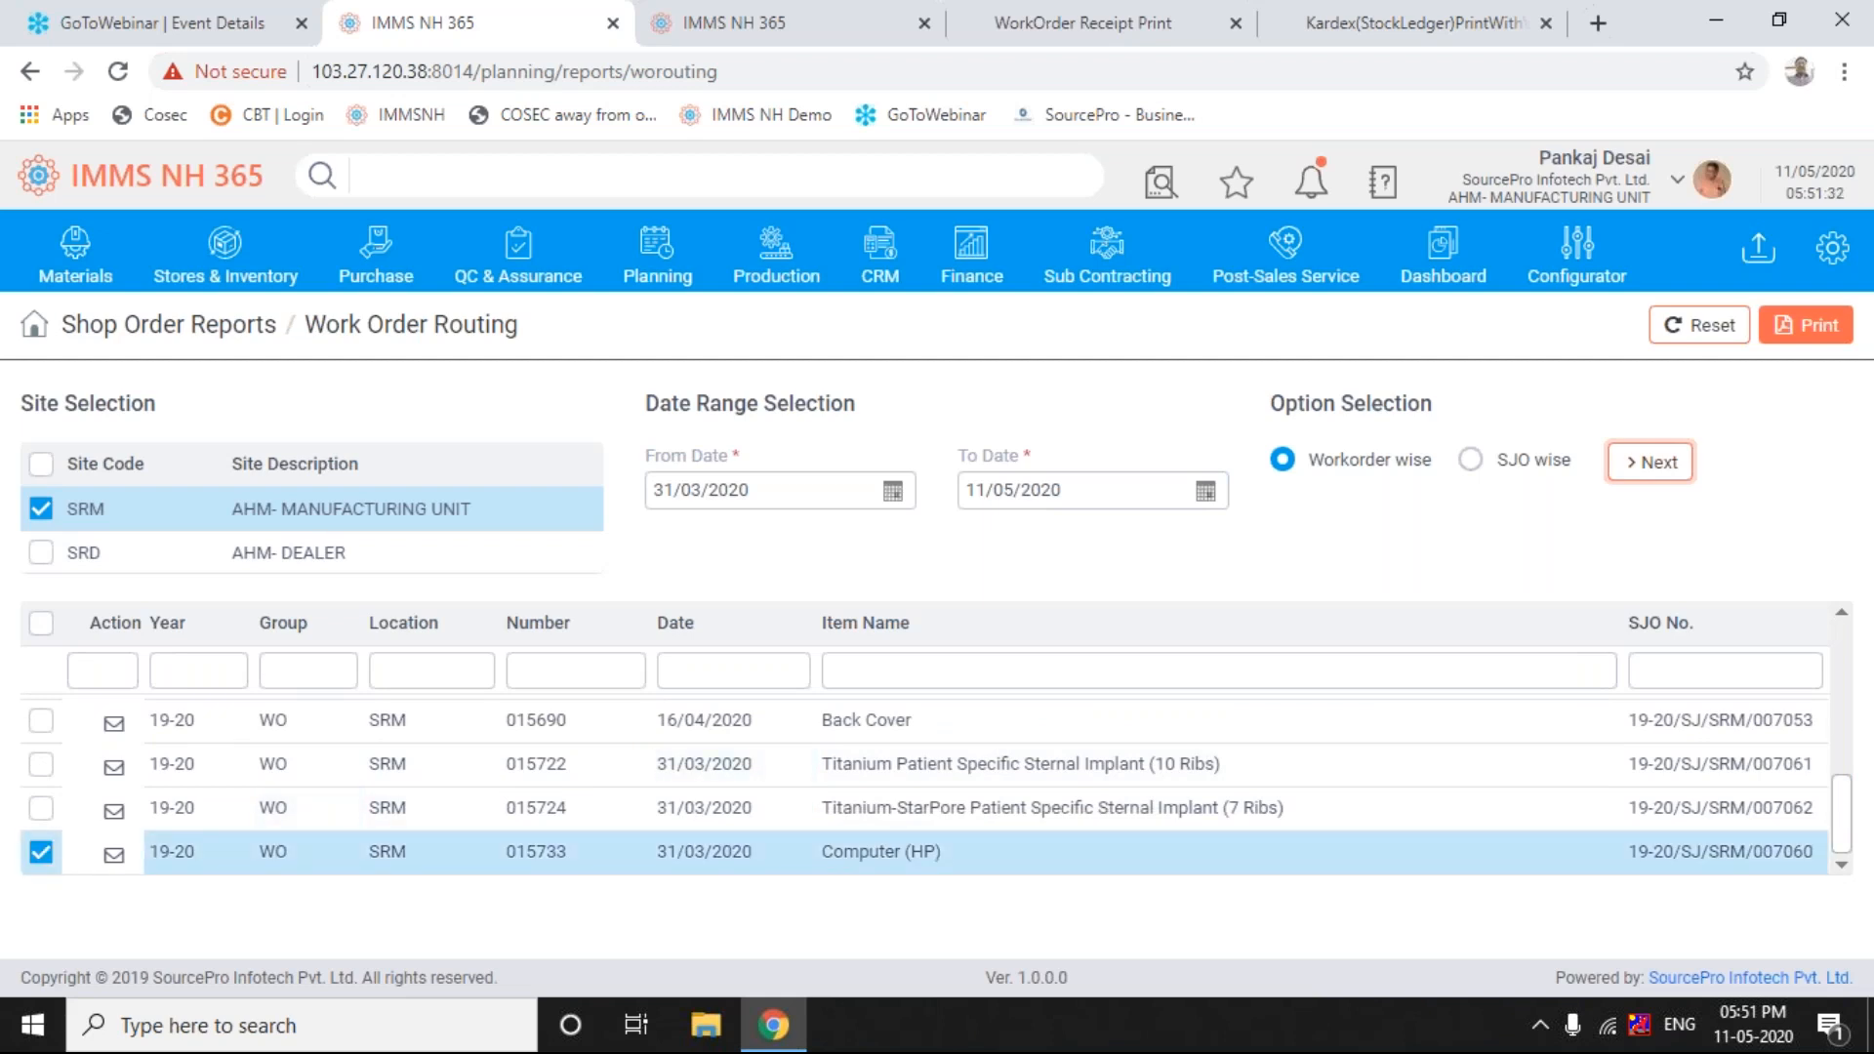
pyautogui.click(1789, 332)
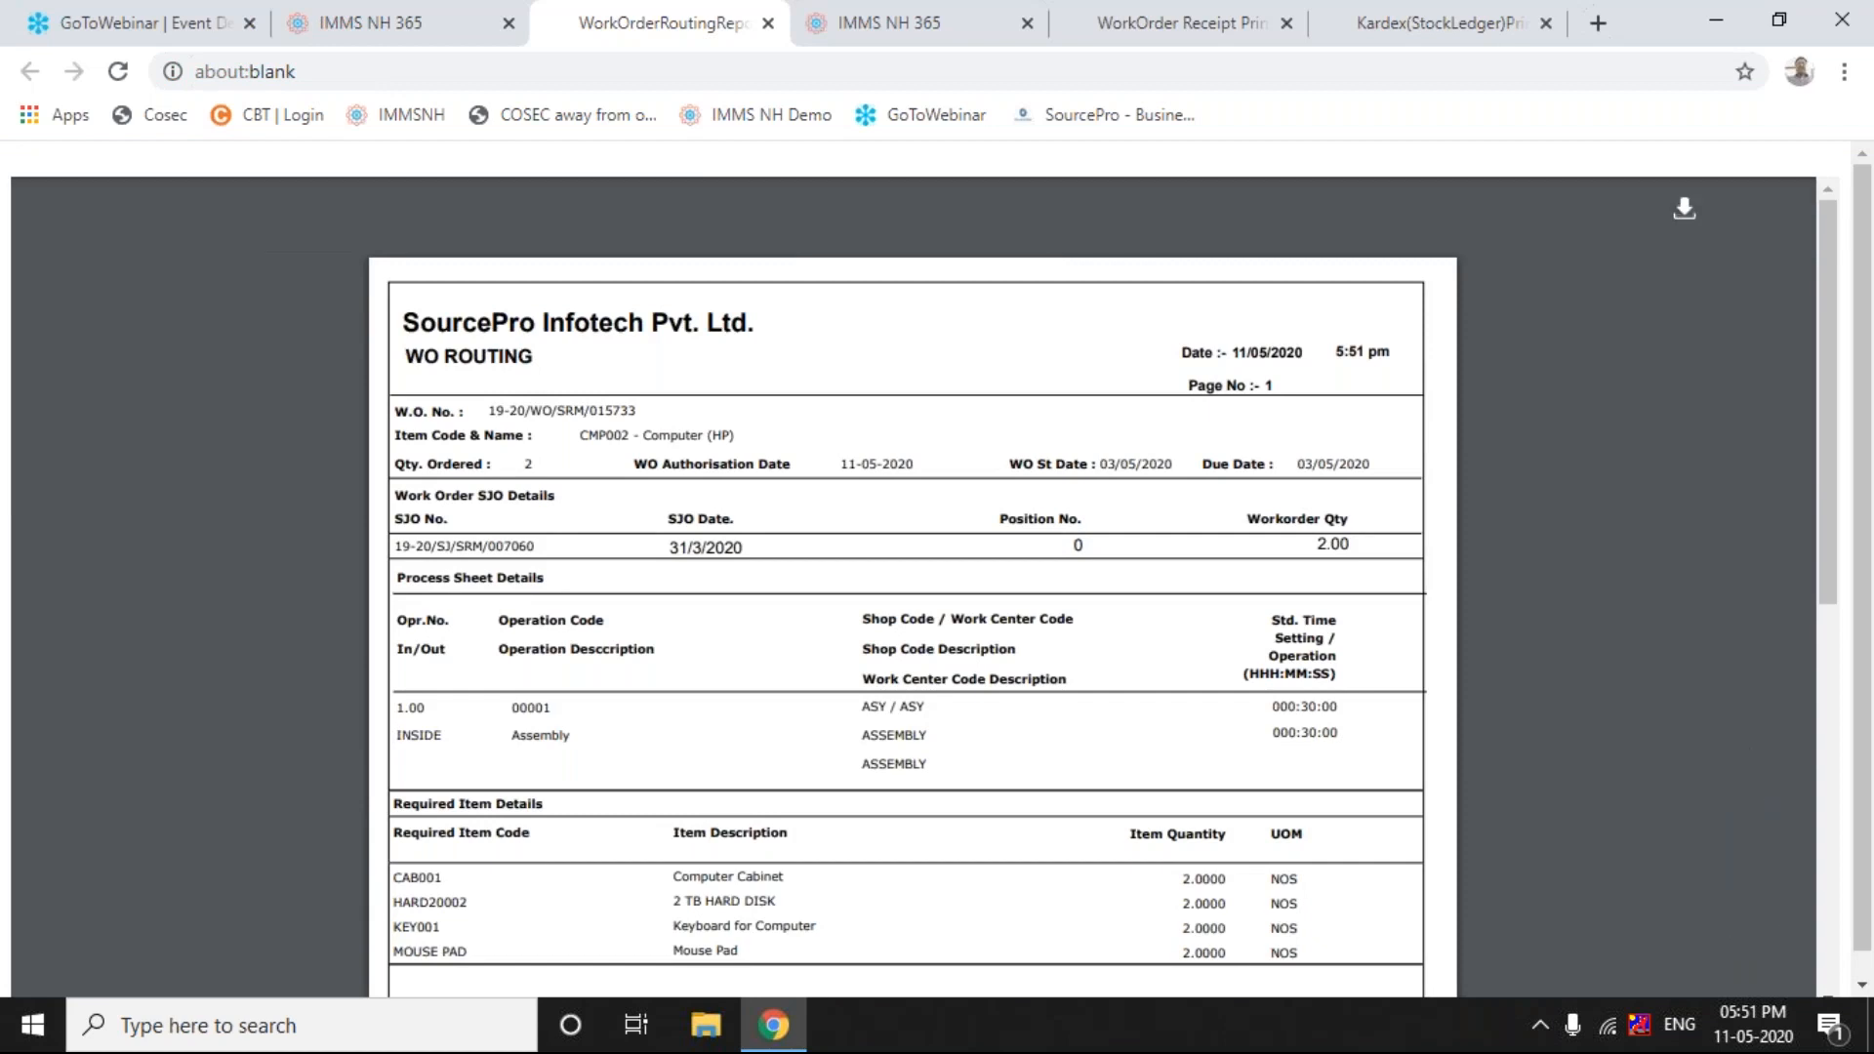
pyautogui.moveTo(1695, 734)
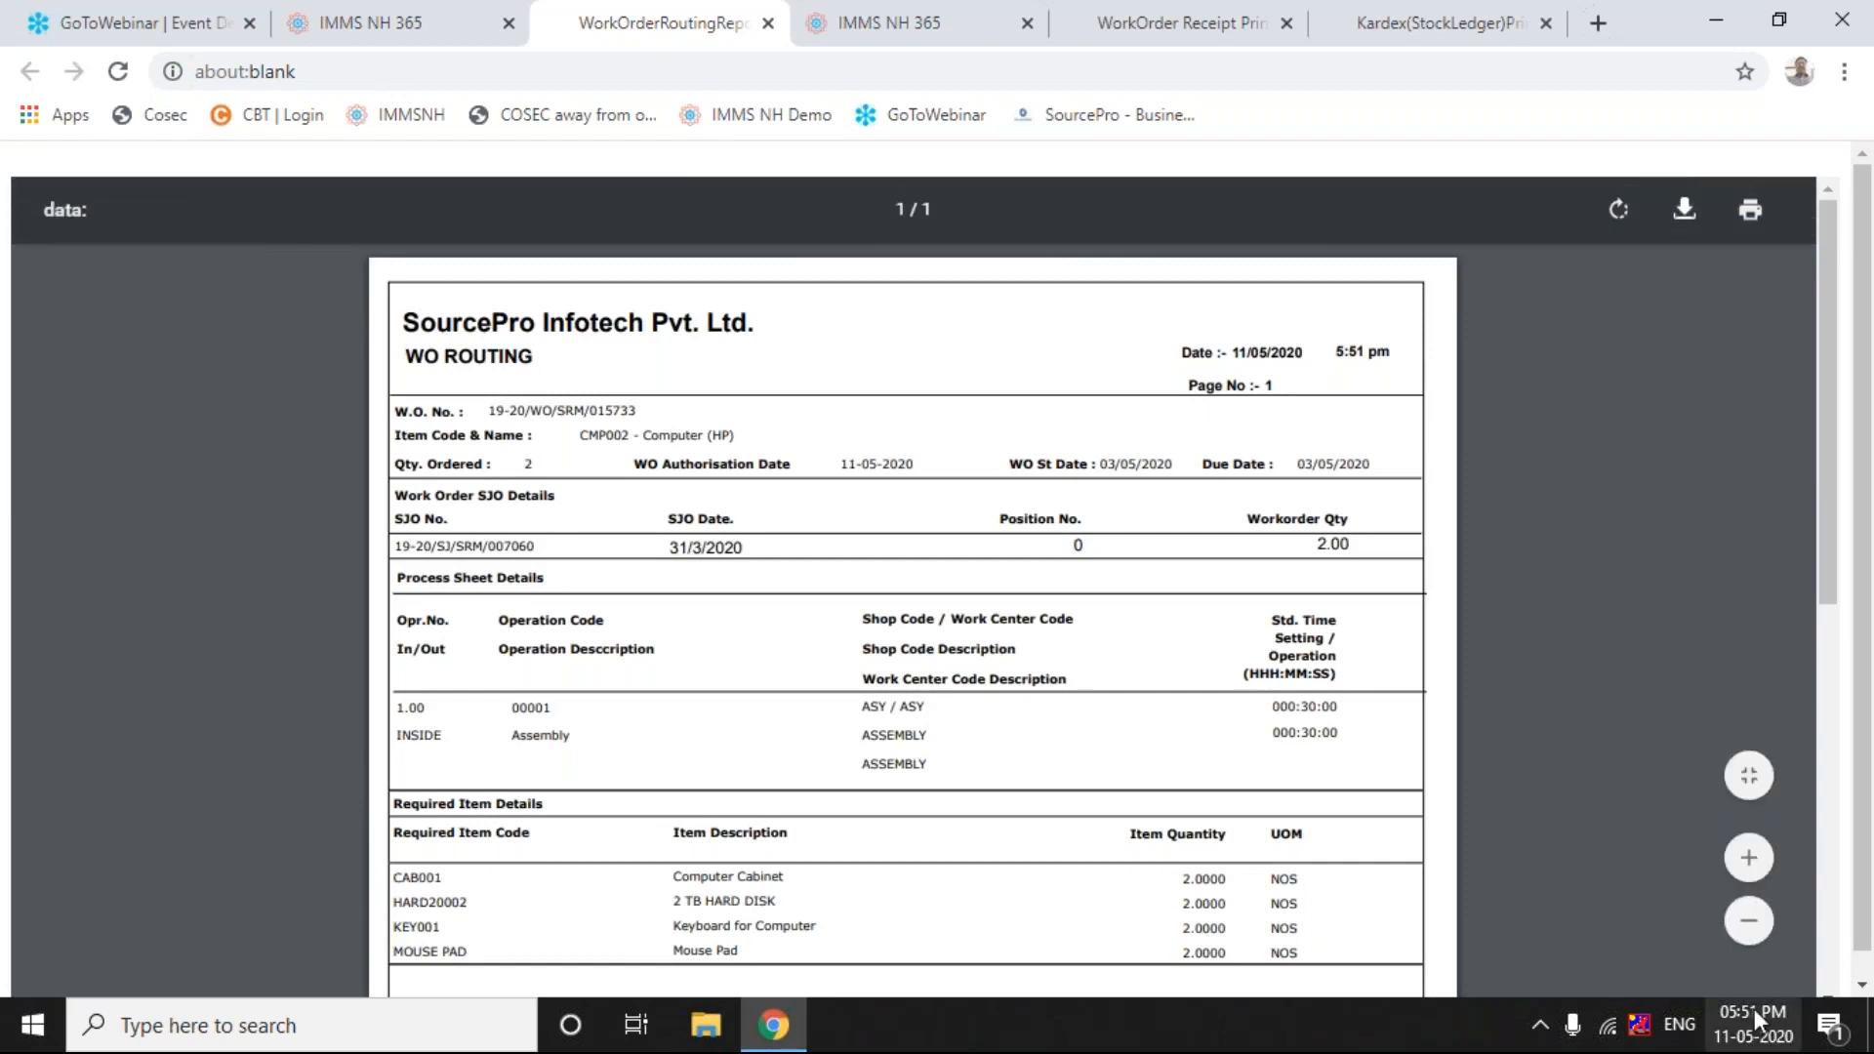
pyautogui.click(1754, 864)
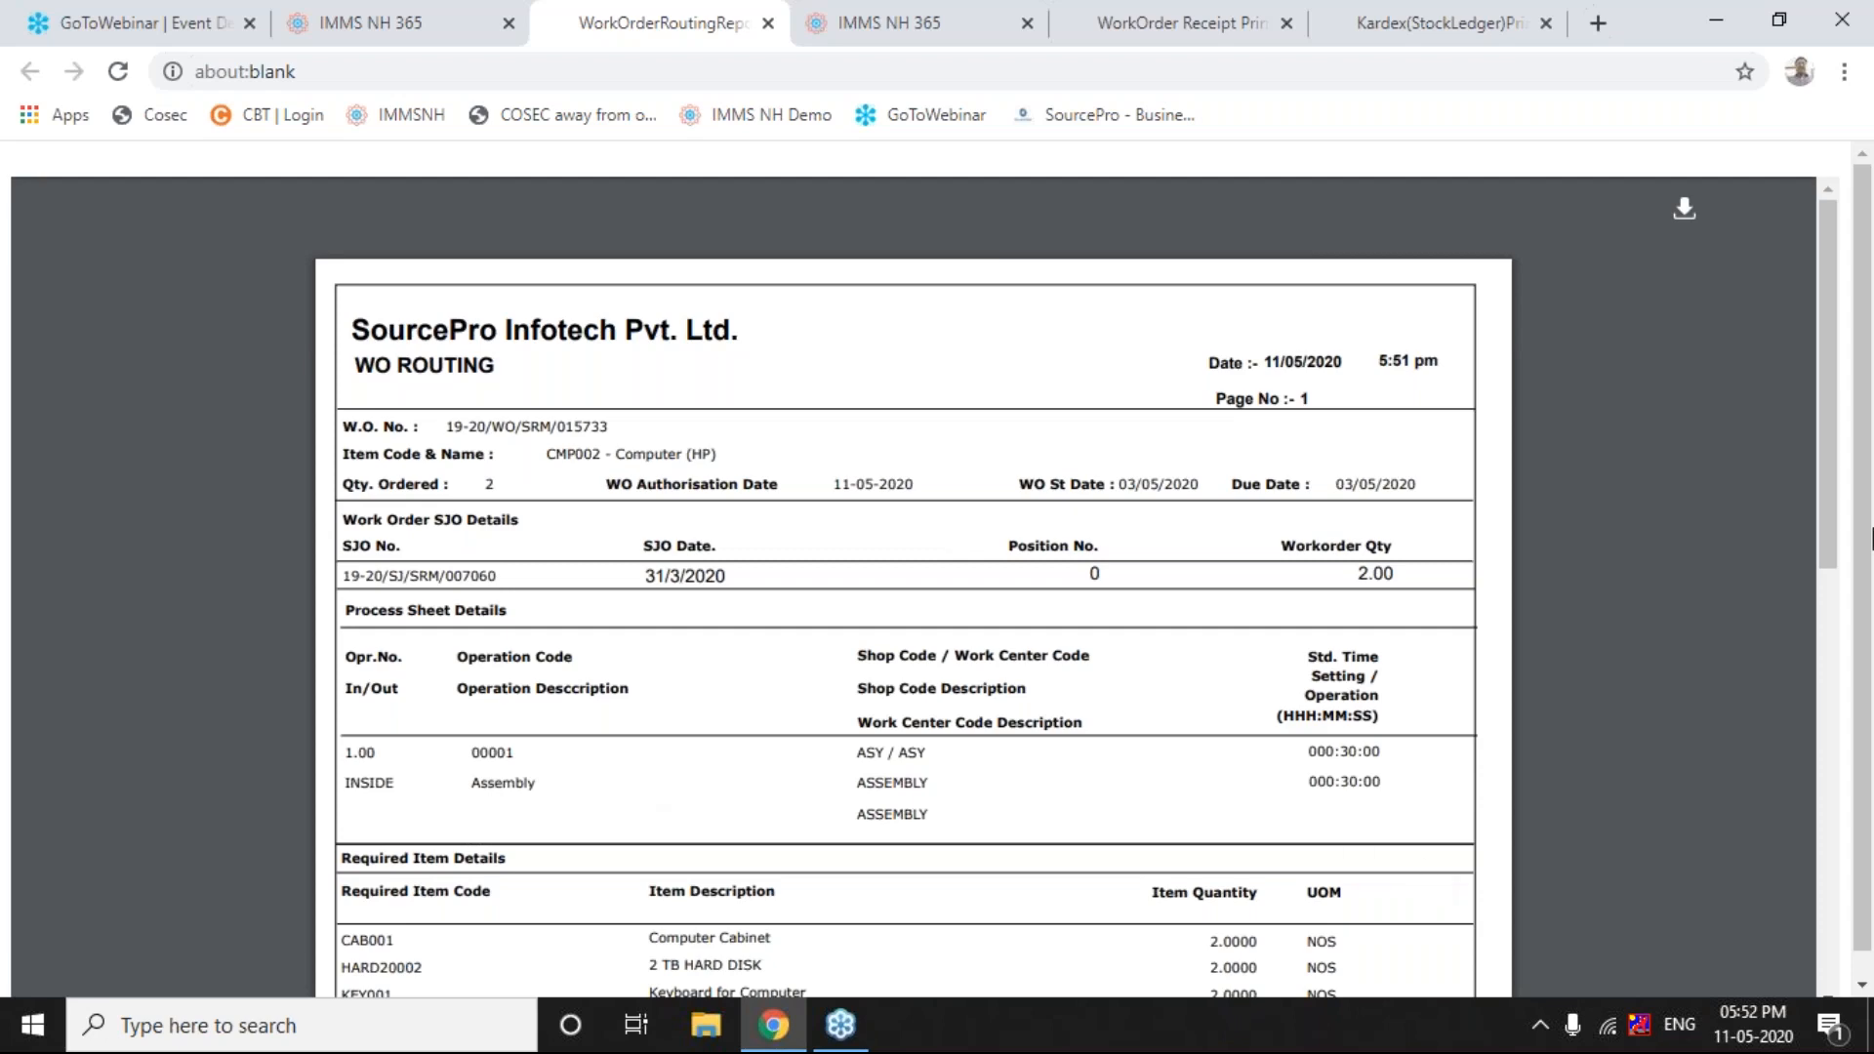
pyautogui.moveTo(1832, 542); pyautogui.dragTo(1810, 428)
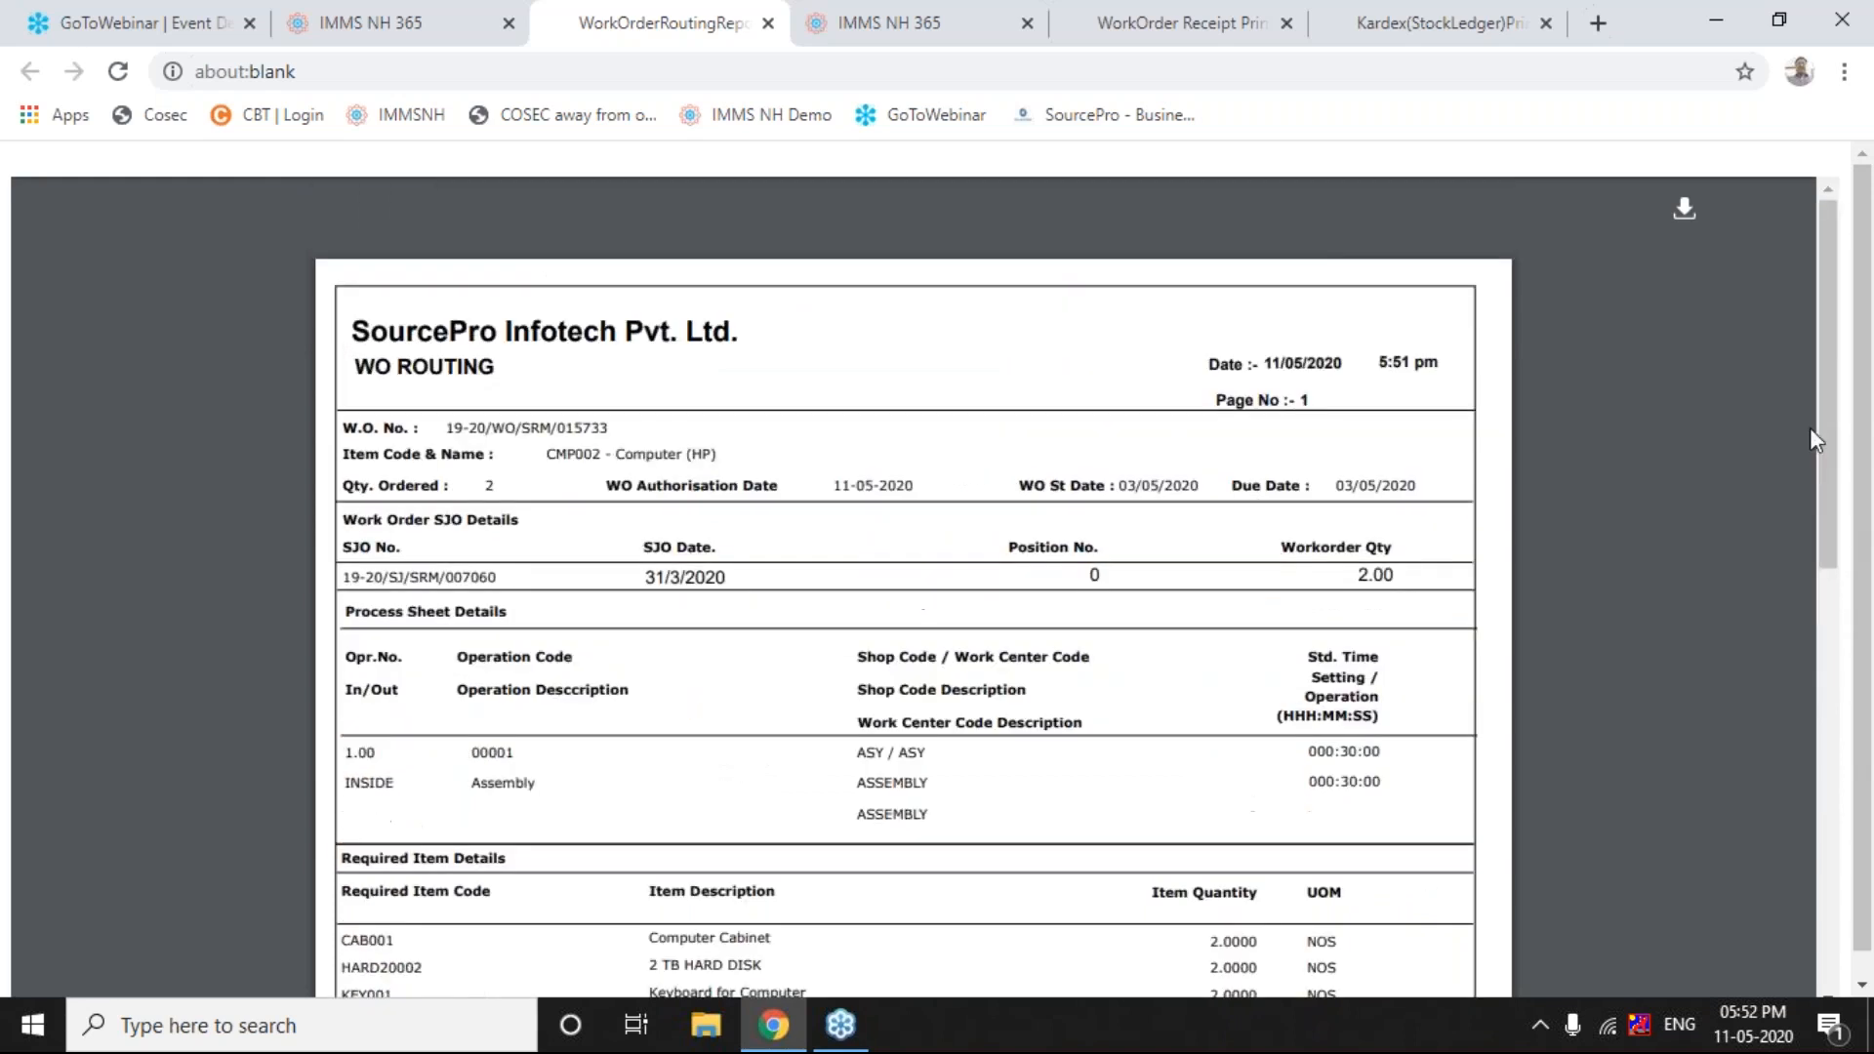